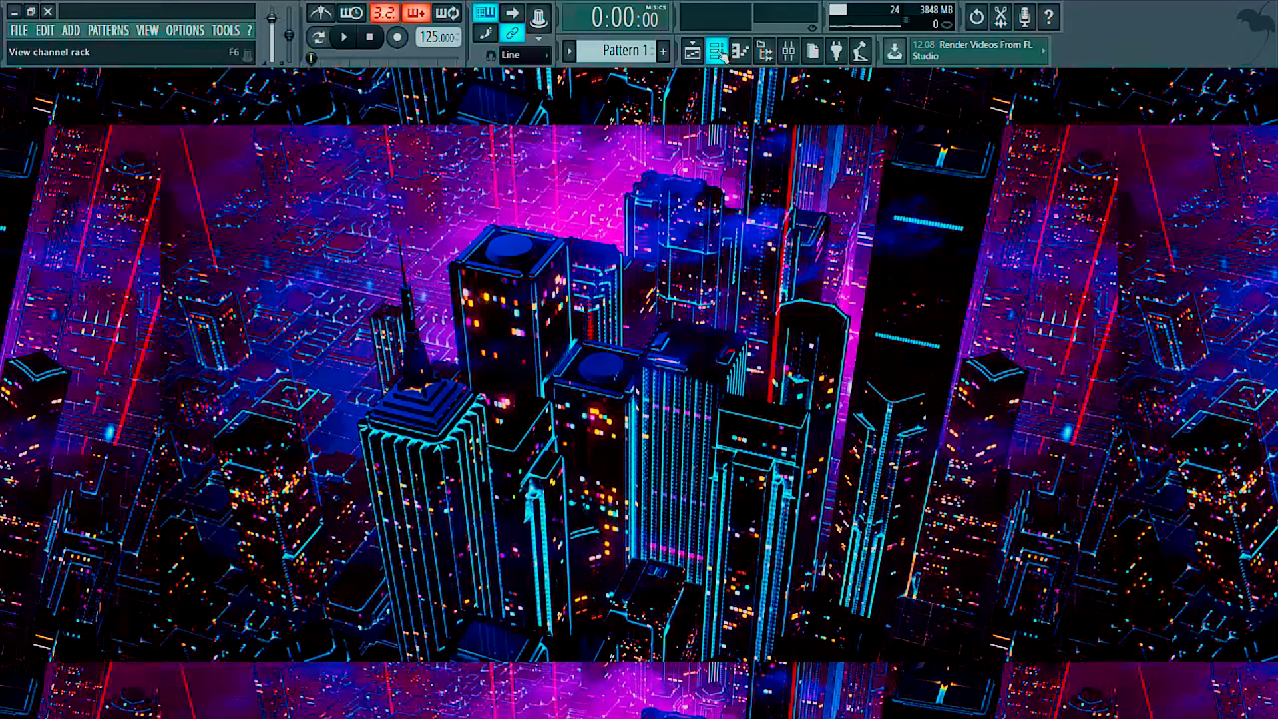
# - Open the channel rack, look through the instrument channels and select the Bass channel
pyautogui.click(720, 54)
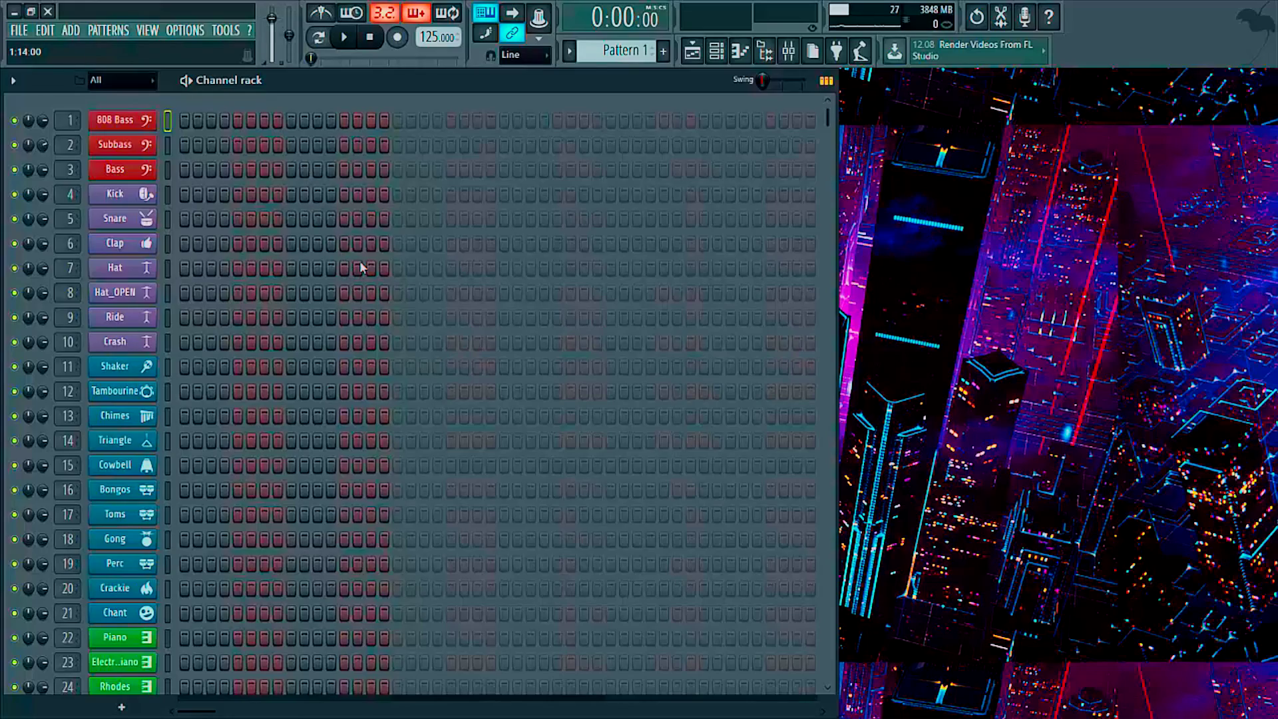
pyautogui.scroll(-8, 359, 268)
pyautogui.scroll(8, 360, 268)
pyautogui.scroll(-8, 360, 268)
pyautogui.scroll(8, 360, 268)
pyautogui.scroll(-1, 361, 268)
pyautogui.click(167, 170)
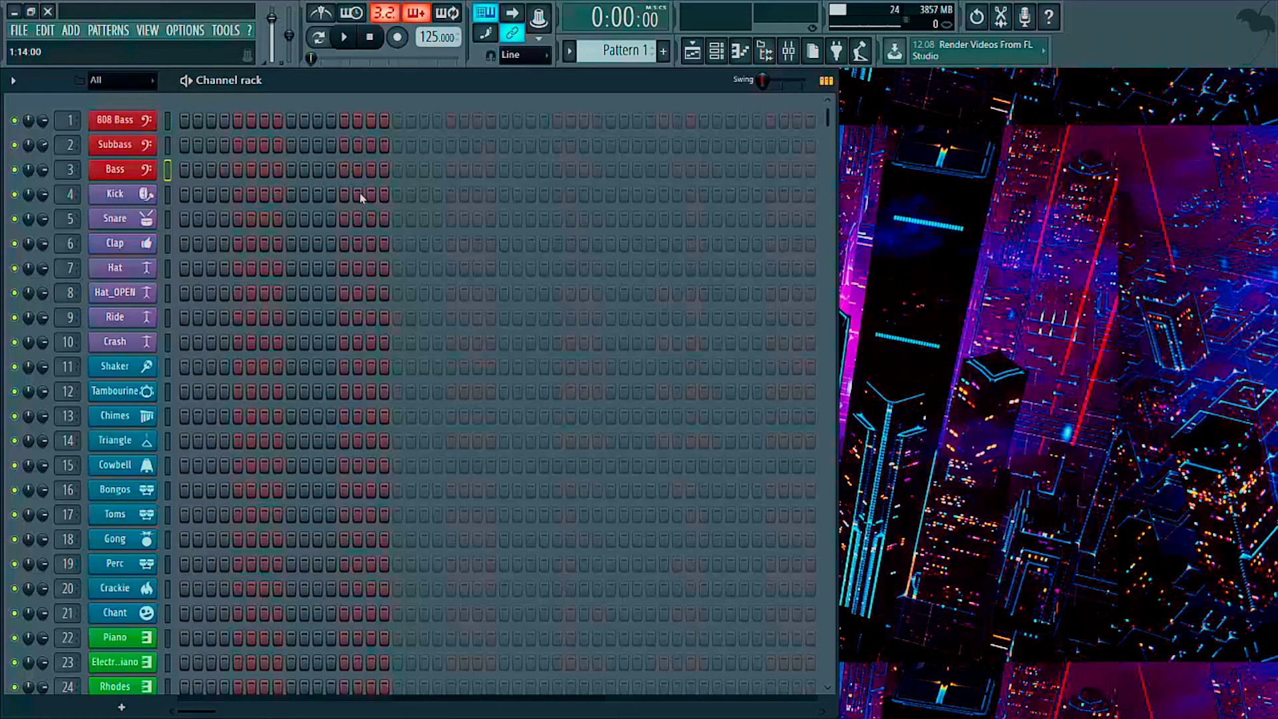
# - Replace the Bass channel's instrument with the GMS synthesizer
pyautogui.rightClick(133, 178)
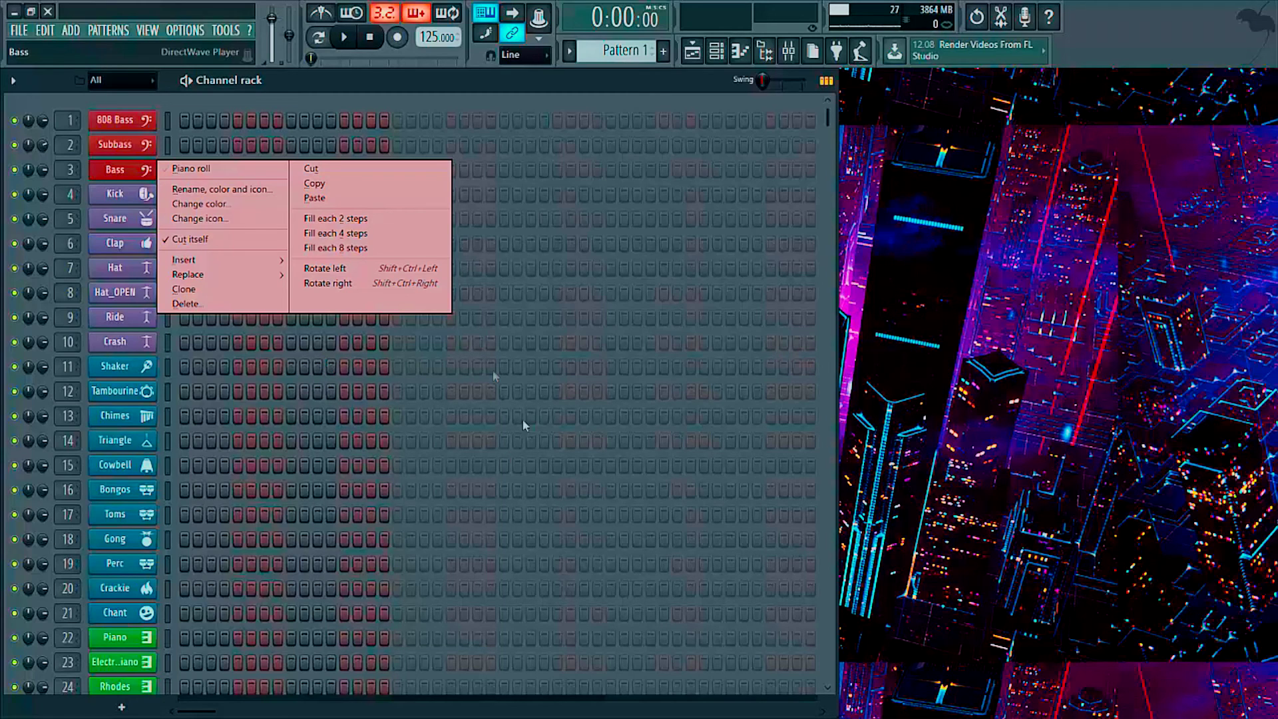
pyautogui.click(126, 176)
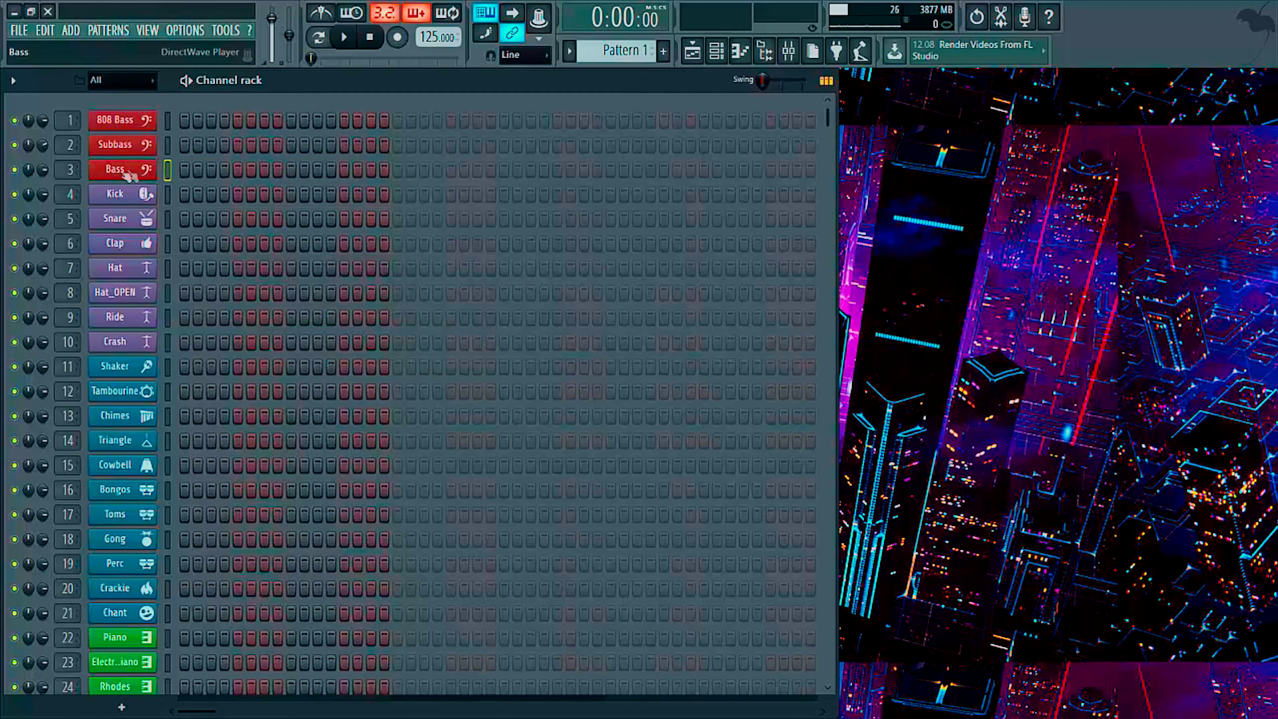
pyautogui.rightClick(128, 175)
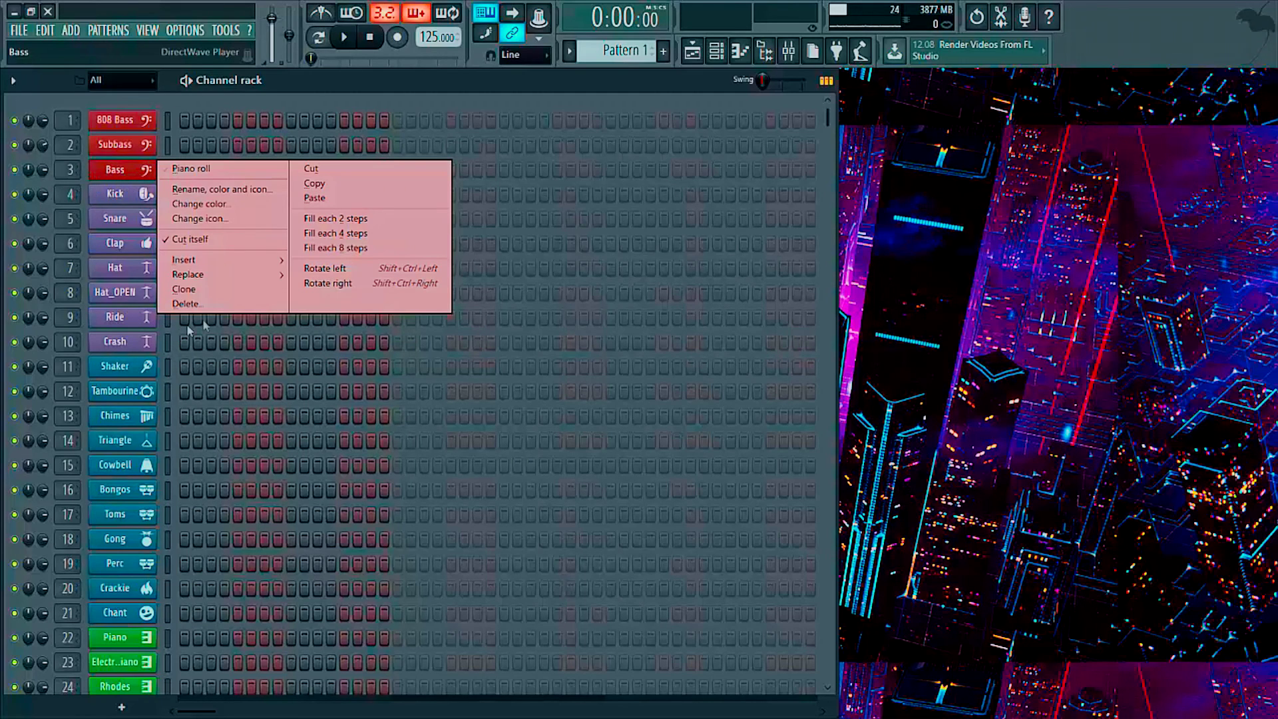
pyautogui.moveTo(219, 275)
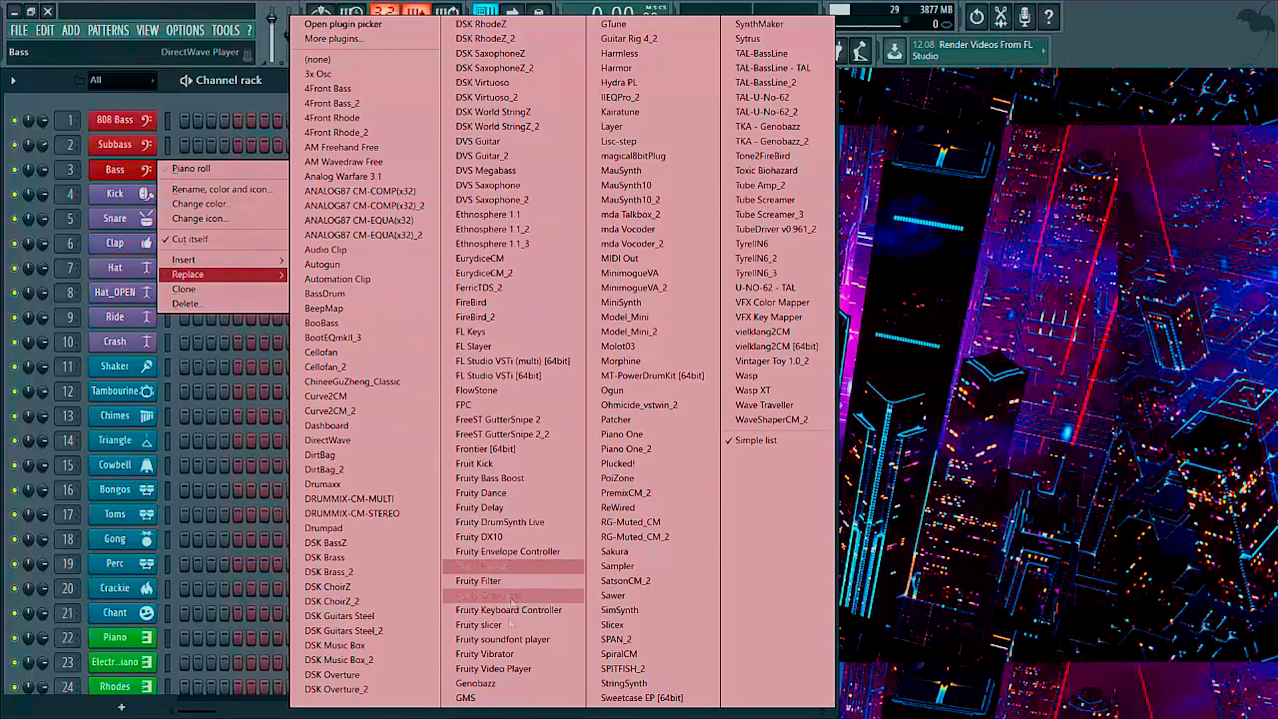
pyautogui.click(510, 704)
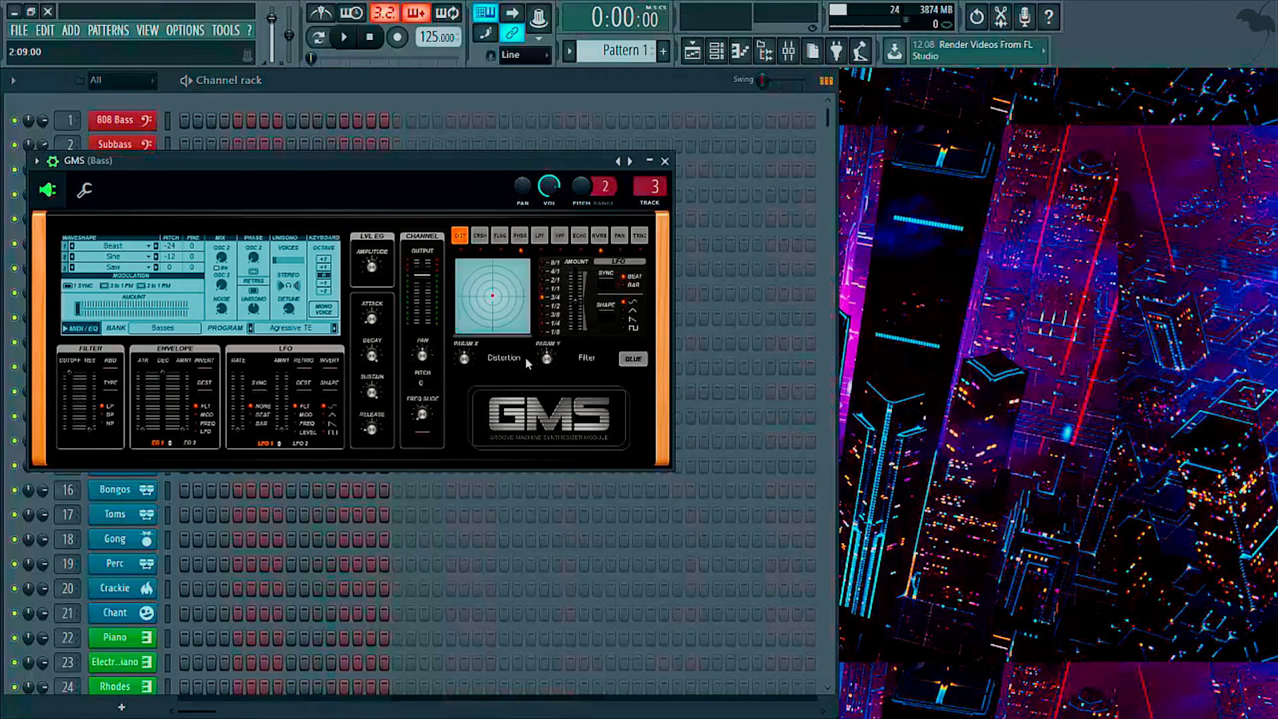
# - Load the Default preset from the User bank in the GMS presets library
pyautogui.click(291, 327)
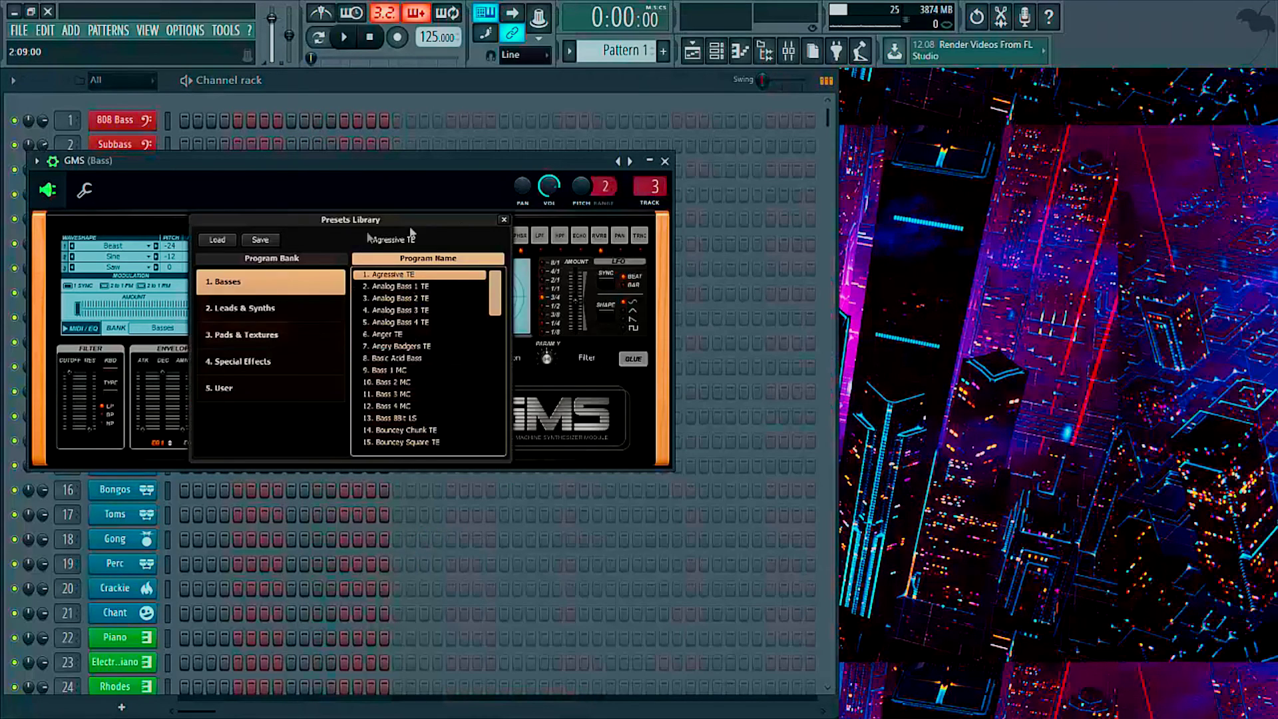
pyautogui.click(503, 221)
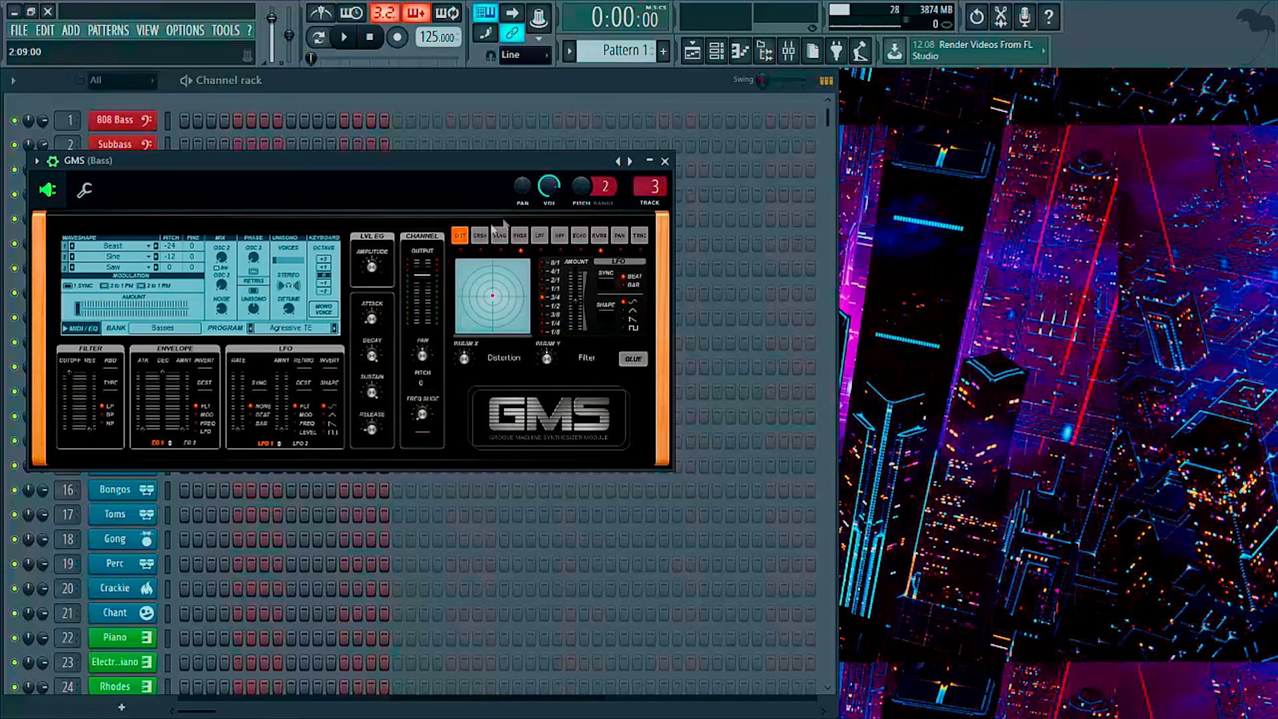
pyautogui.click(291, 329)
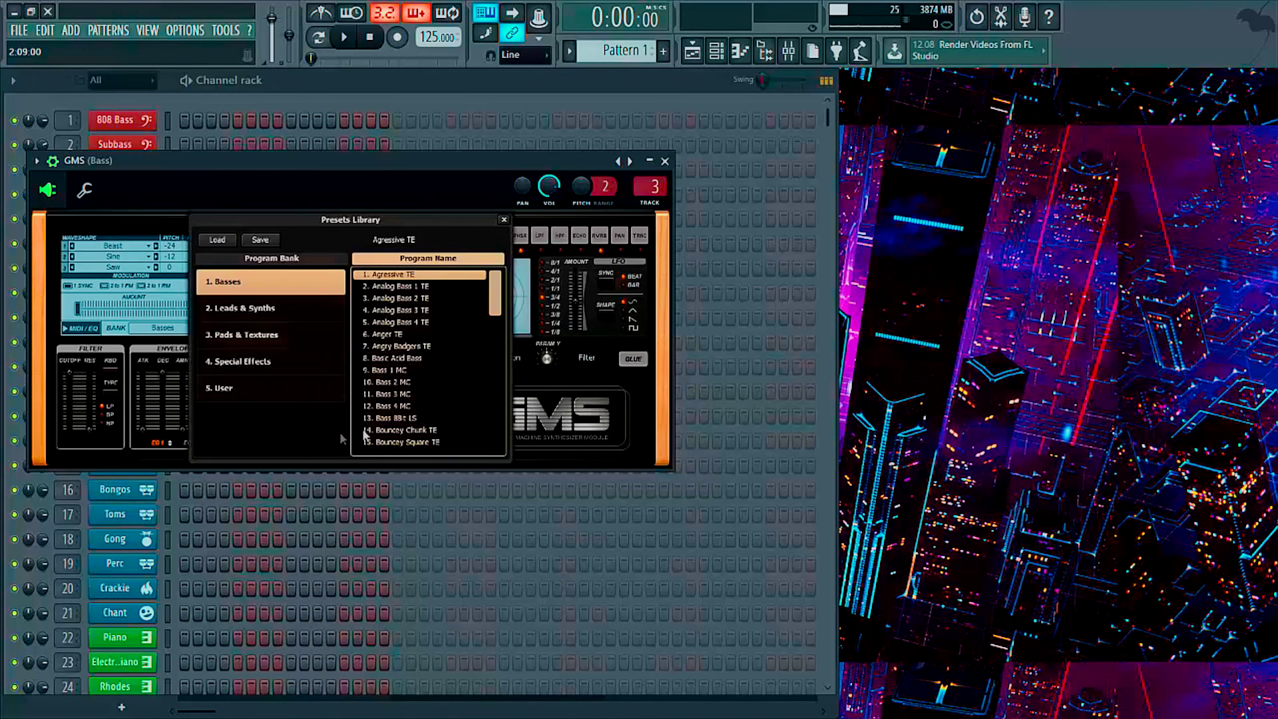
pyautogui.click(241, 392)
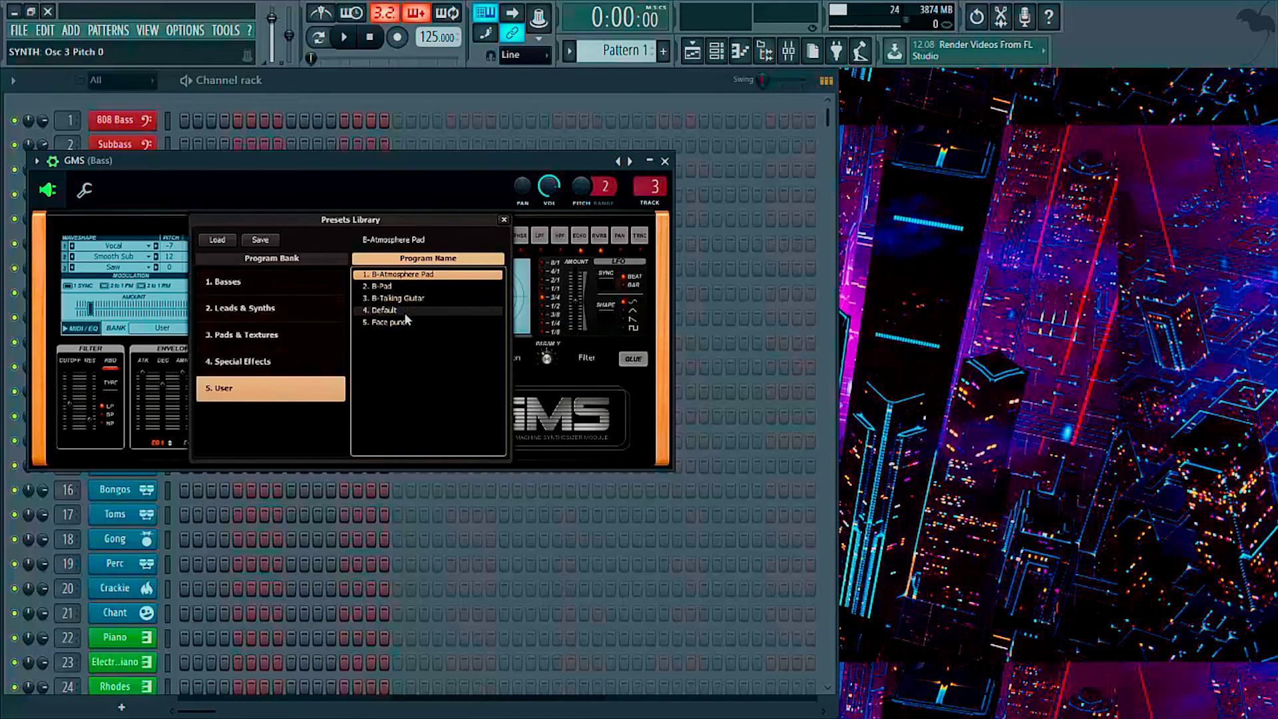
pyautogui.click(400, 314)
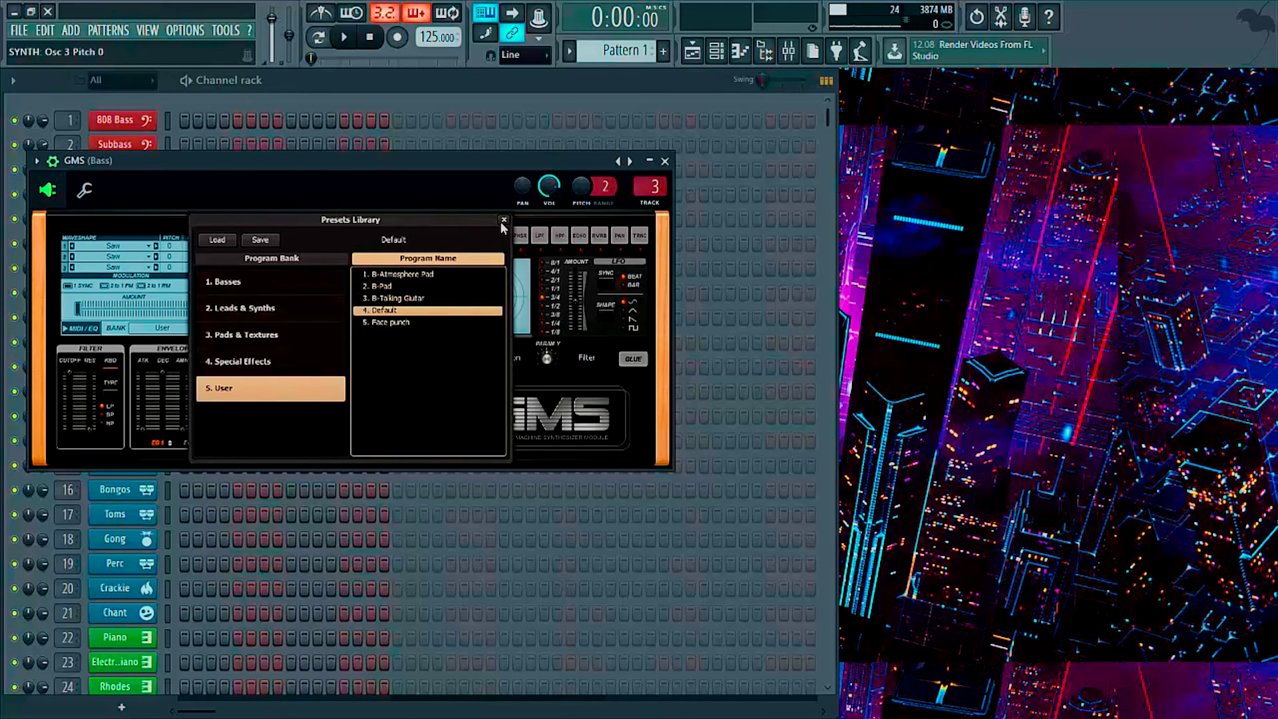
pyautogui.click(504, 221)
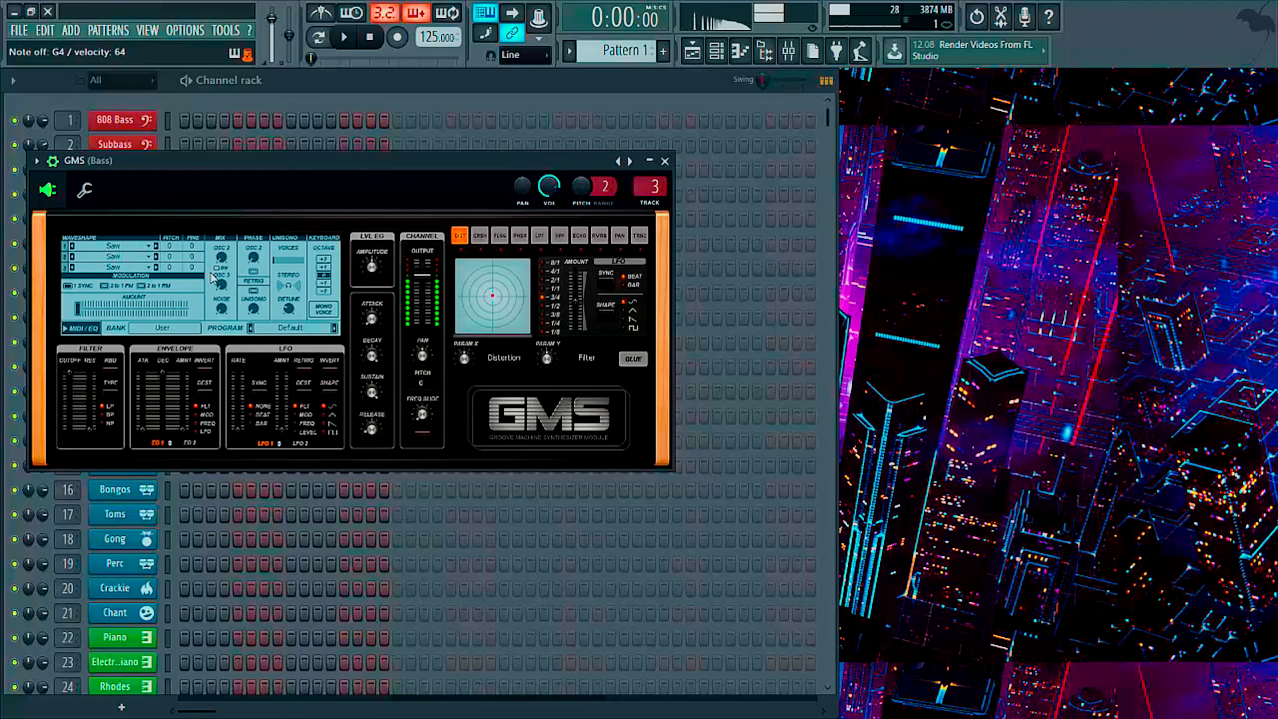
# - Set the GMS unison voices to 6 and the unison detune to 0.35 %, auditioning the sound with a few notes
pyautogui.click(289, 266)
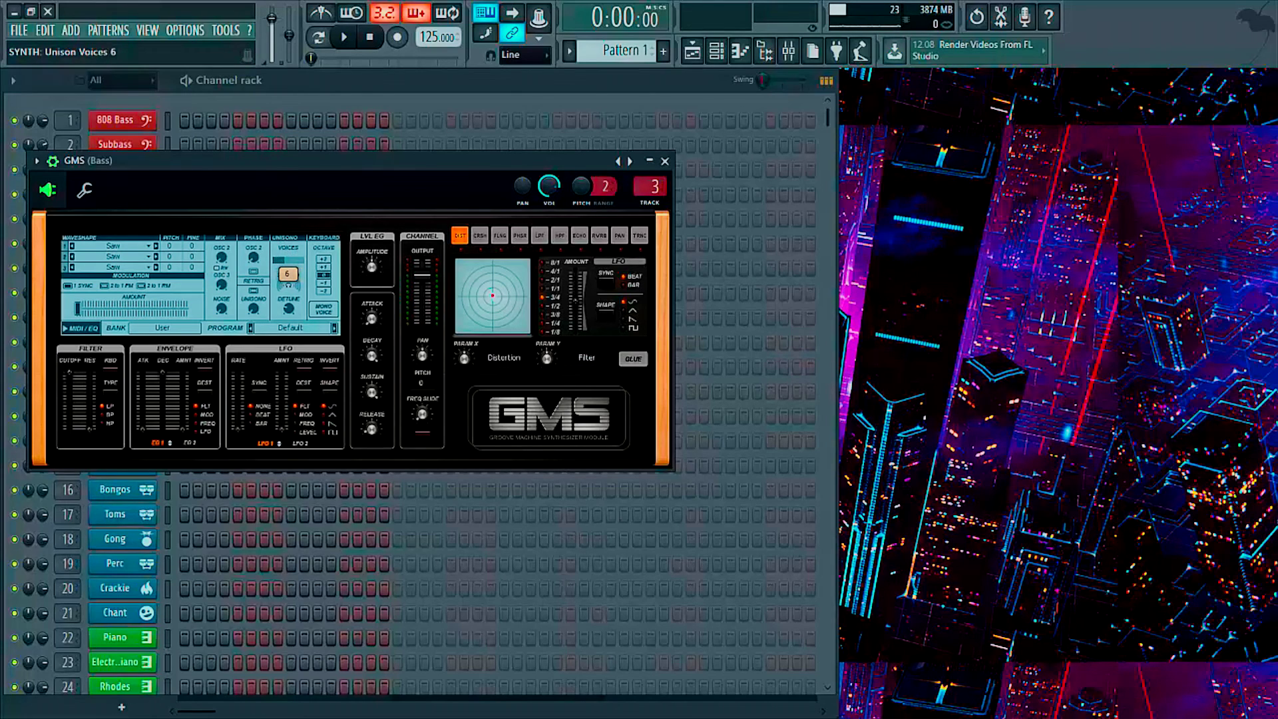
pyautogui.moveTo(289, 266); pyautogui.dragTo(284, 261)
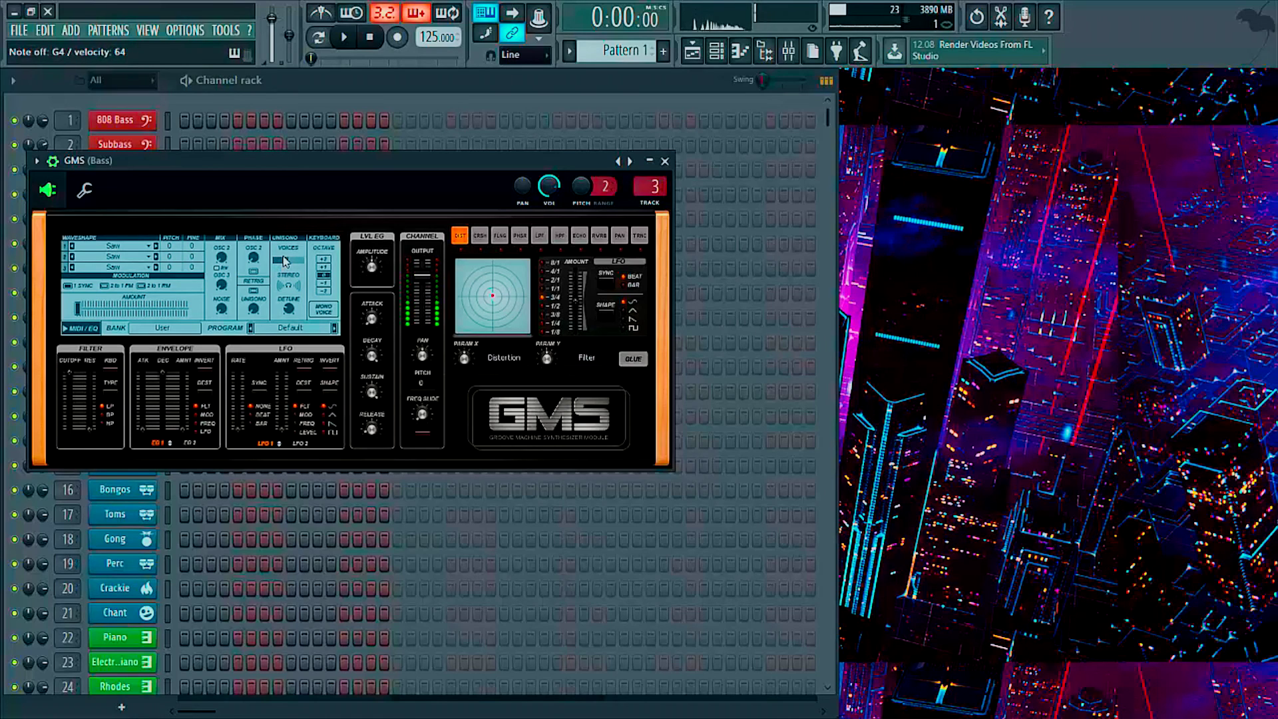
pyautogui.click(289, 309)
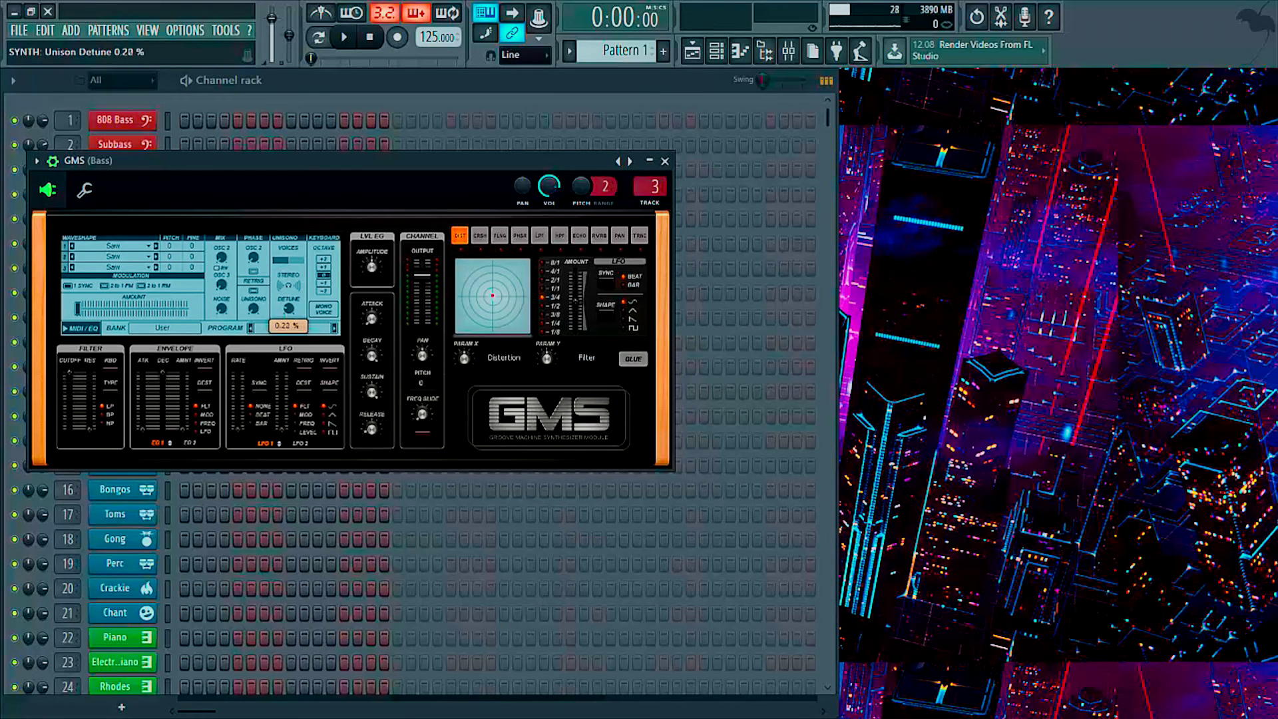
pyautogui.moveTo(289, 309); pyautogui.dragTo(288, 306)
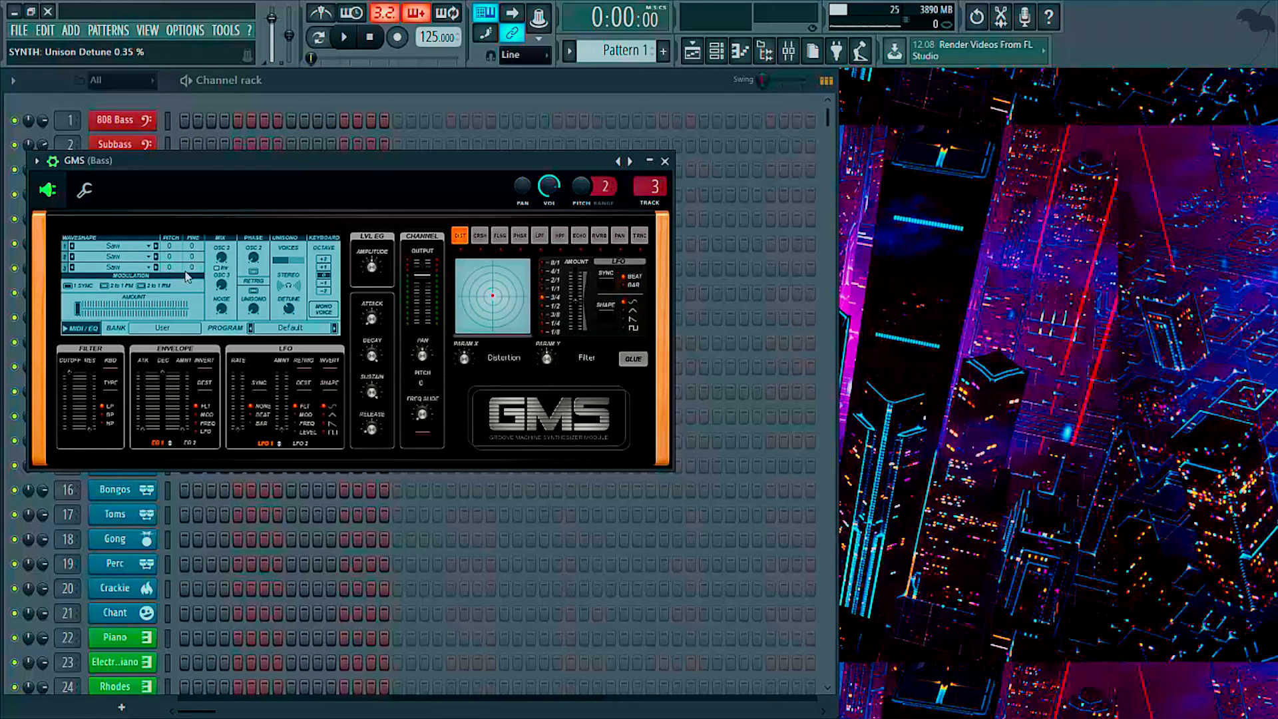
pyautogui.press('n')
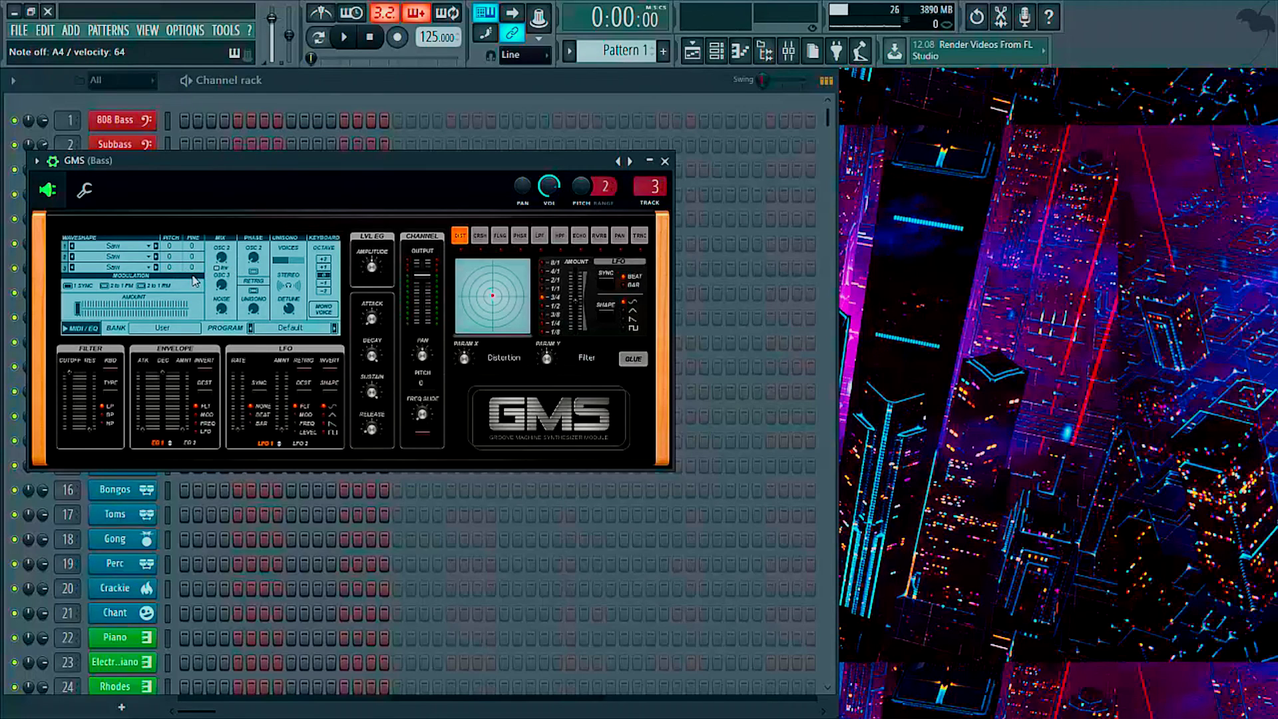
pyautogui.press('v')
pyautogui.press('z')
# - Lower the GMS filter cutoff and compare the other filter types, keeping LP as the filter type
pyautogui.moveTo(70, 374)
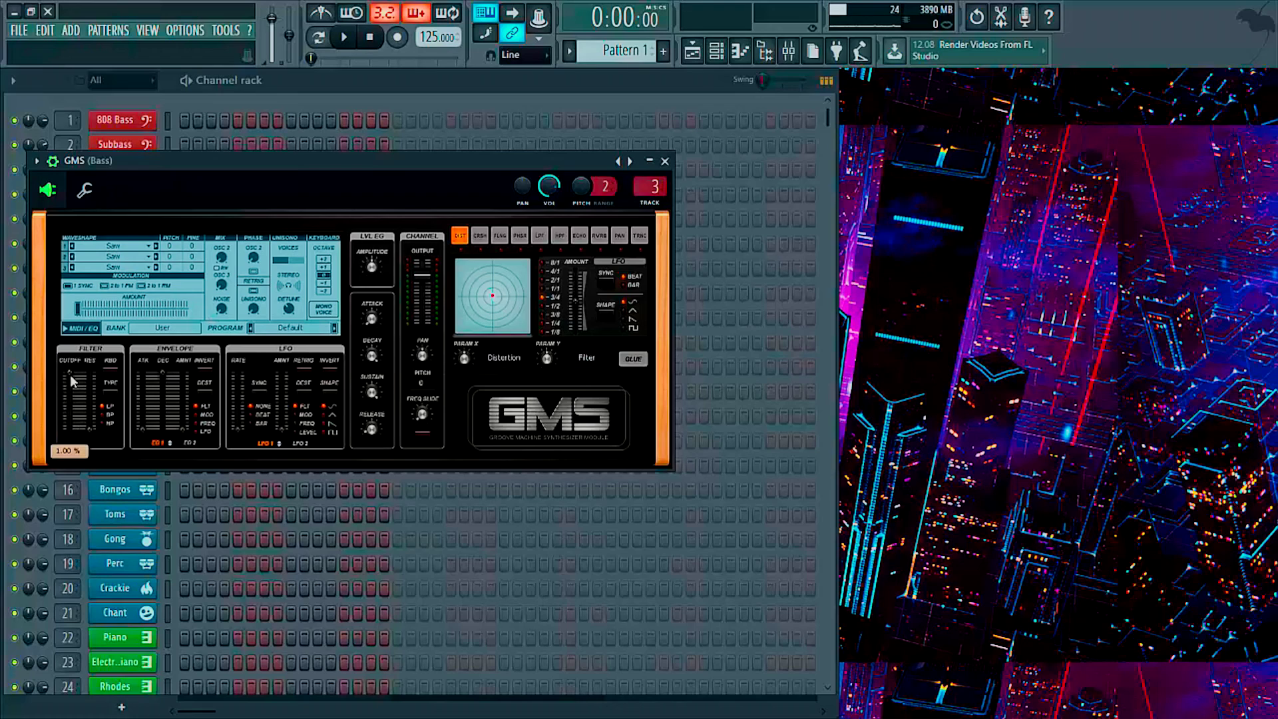
pyautogui.scroll(-3, 70, 374)
pyautogui.scroll(-3, 69, 377)
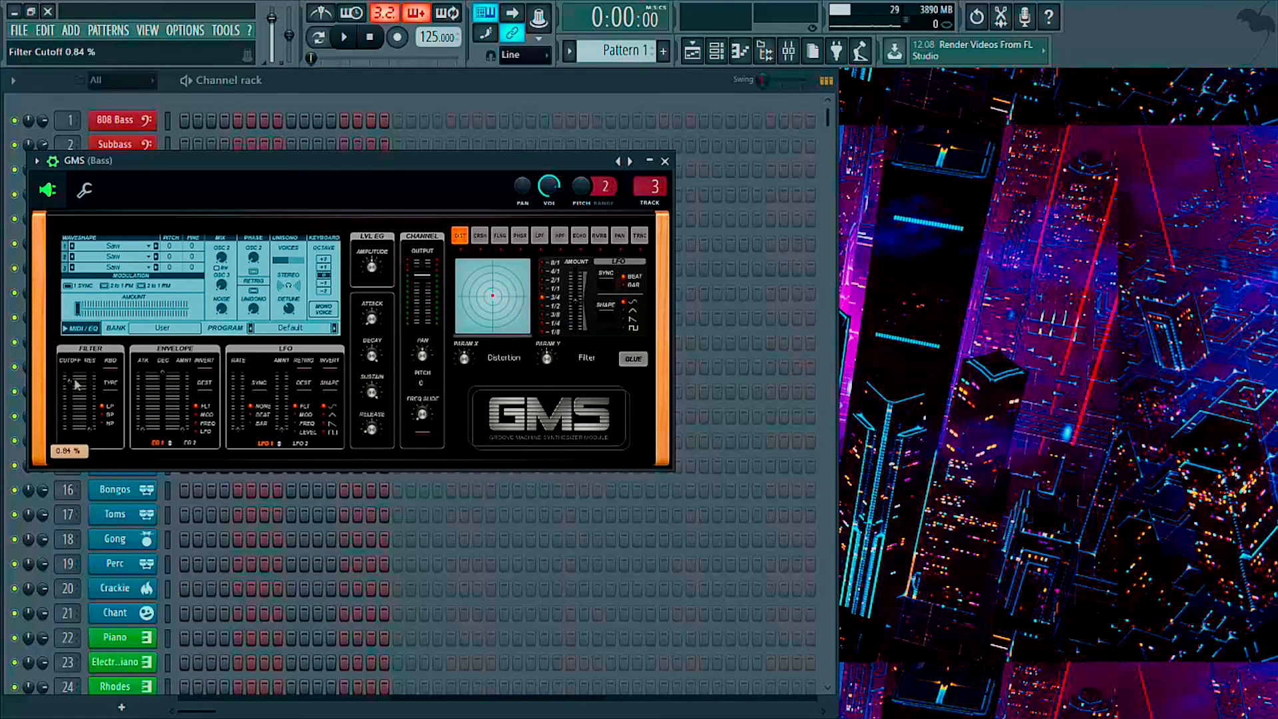
pyautogui.click(106, 418)
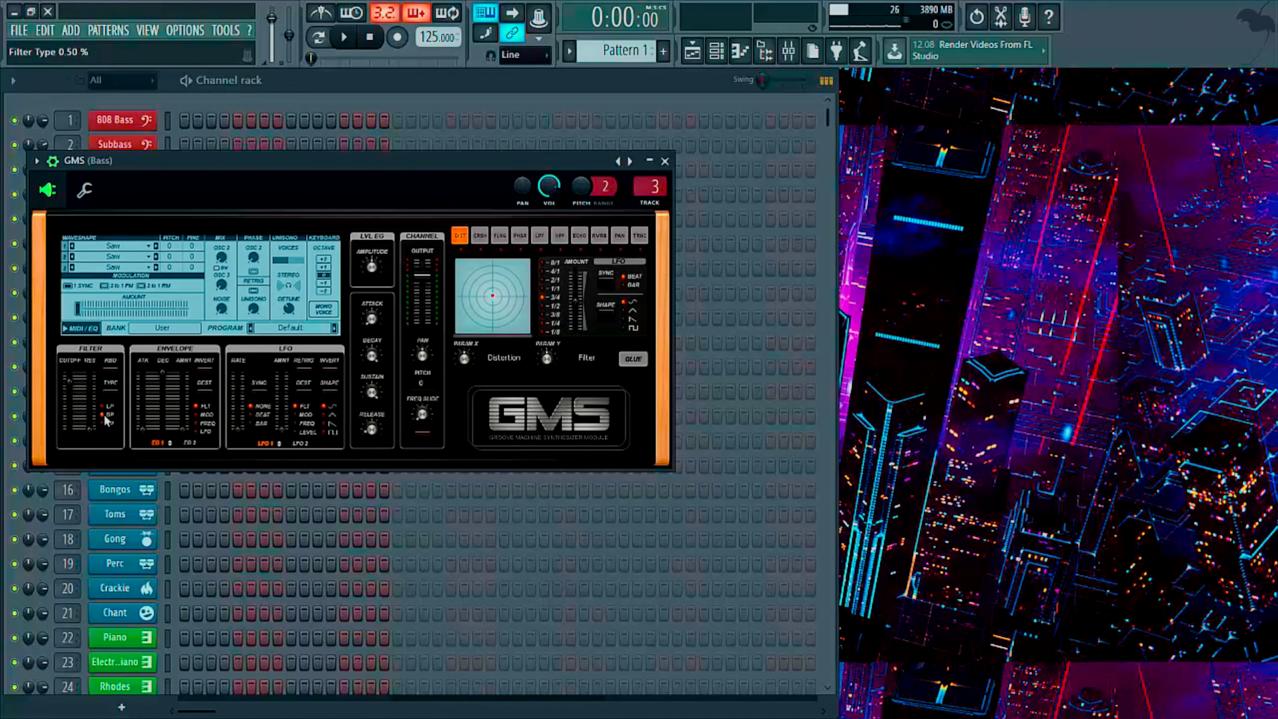
pyautogui.click(108, 425)
pyautogui.click(108, 406)
pyautogui.moveTo(70, 383); pyautogui.dragTo(70, 392)
pyautogui.press('n')
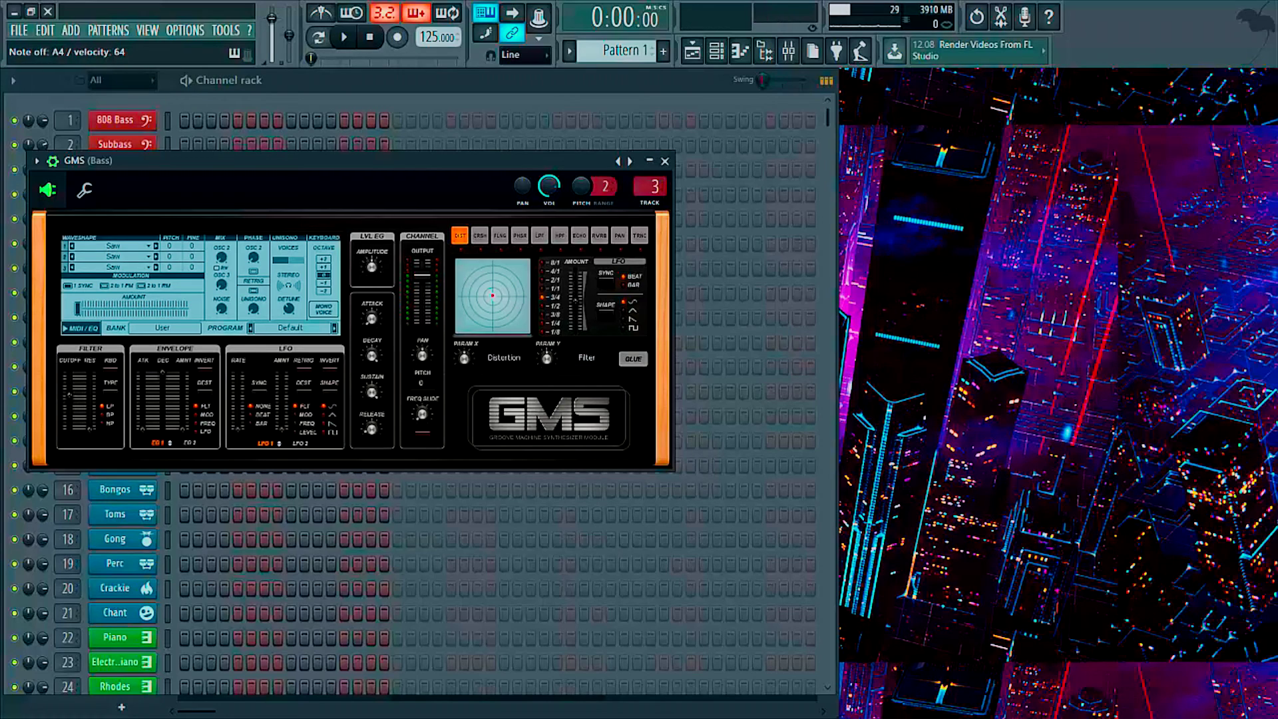
# - Lower the GMS keyboard octave to -1 and set the filter resonance to 0.09 %, auditioning notes
pyautogui.click(323, 283)
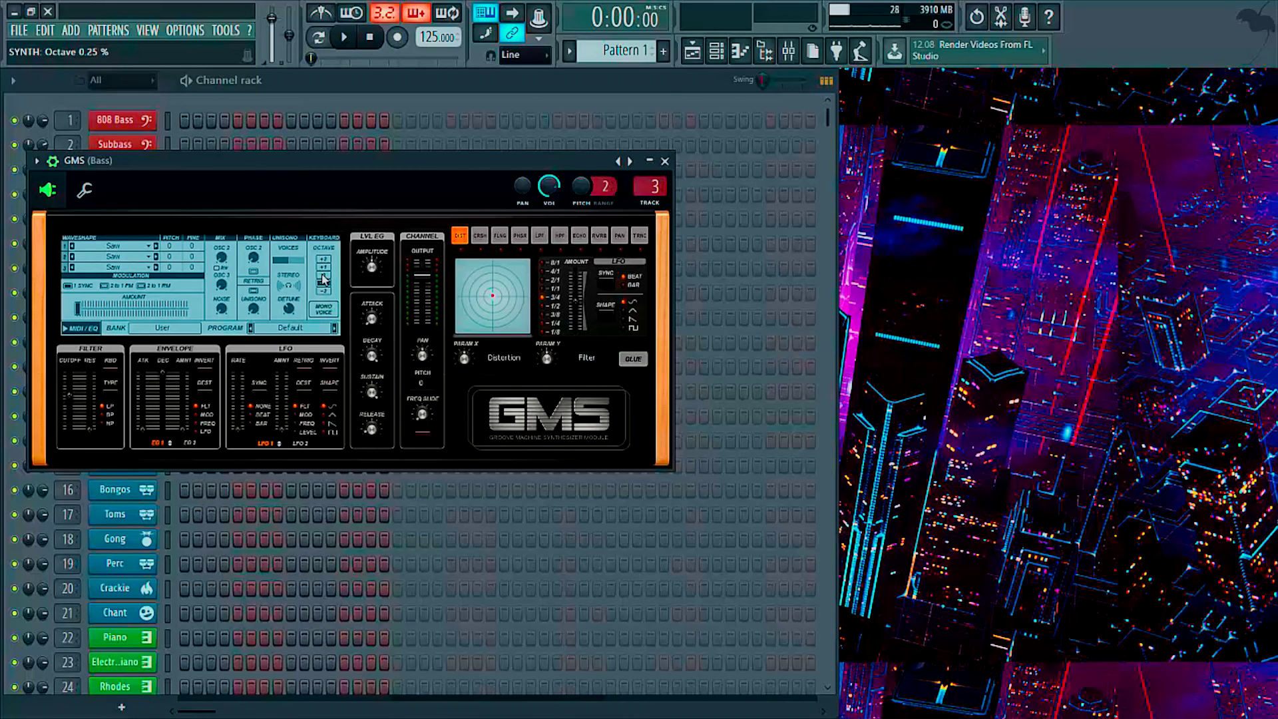
pyautogui.press('c')
pyautogui.press('x')
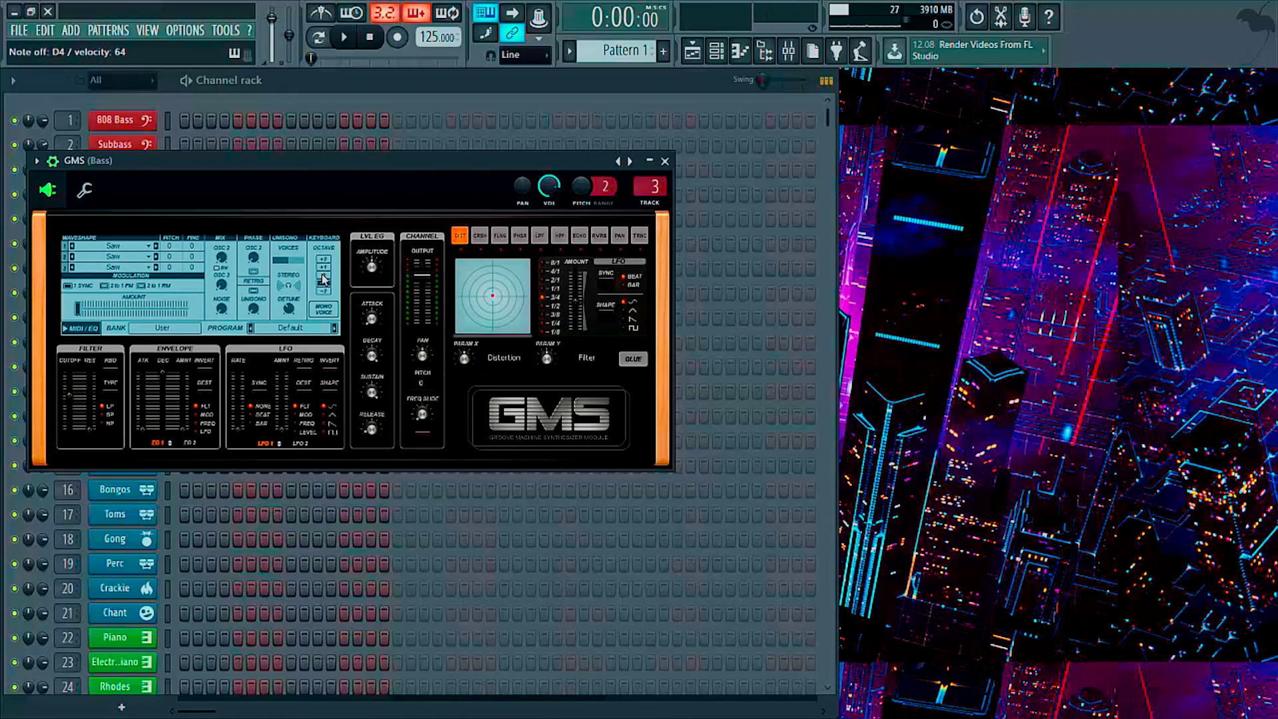
pyautogui.press('n')
pyautogui.moveTo(71, 399); pyautogui.dragTo(94, 425)
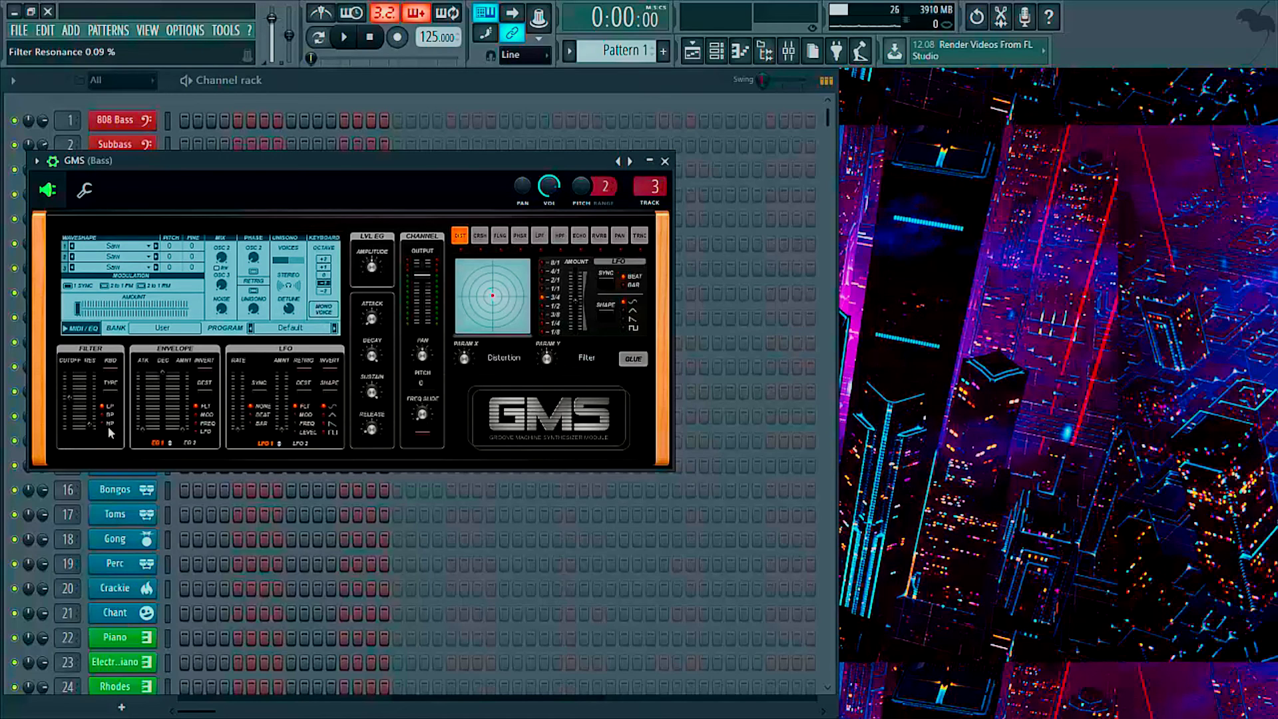
pyautogui.press('z')
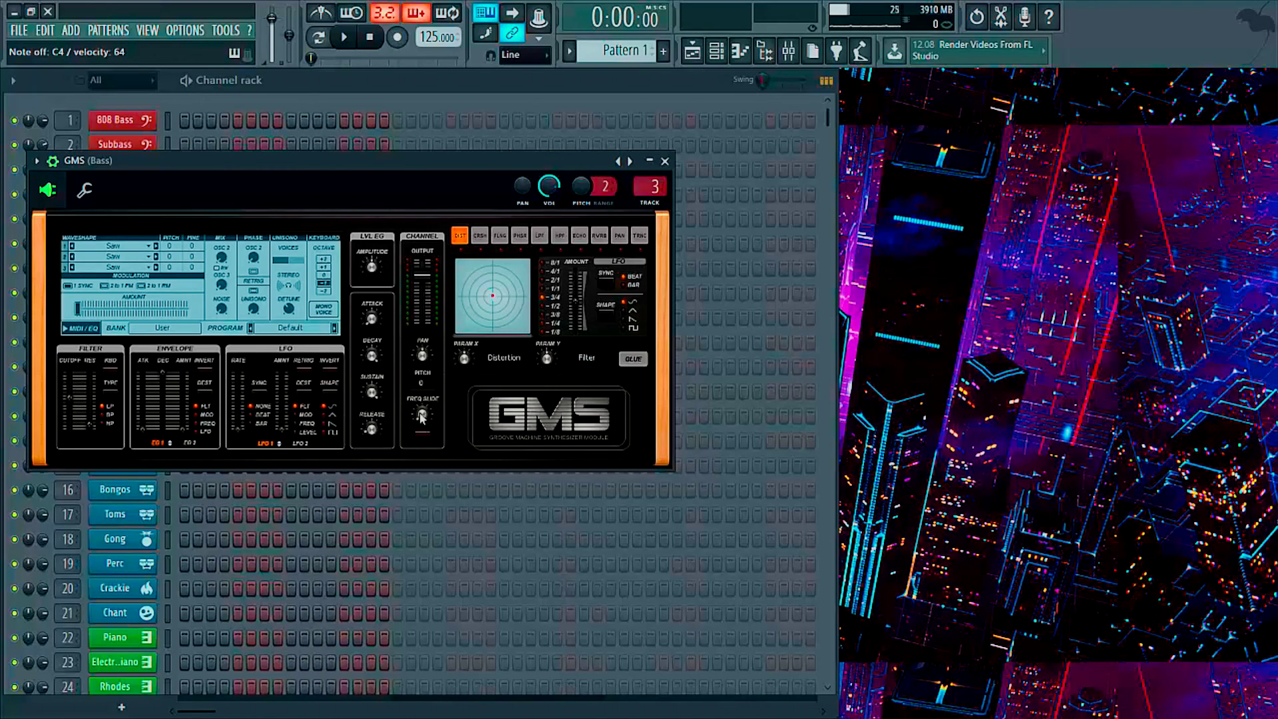
# - Increase the slide time in the GMS channel section and widen the unison stereo
pyautogui.click(427, 438)
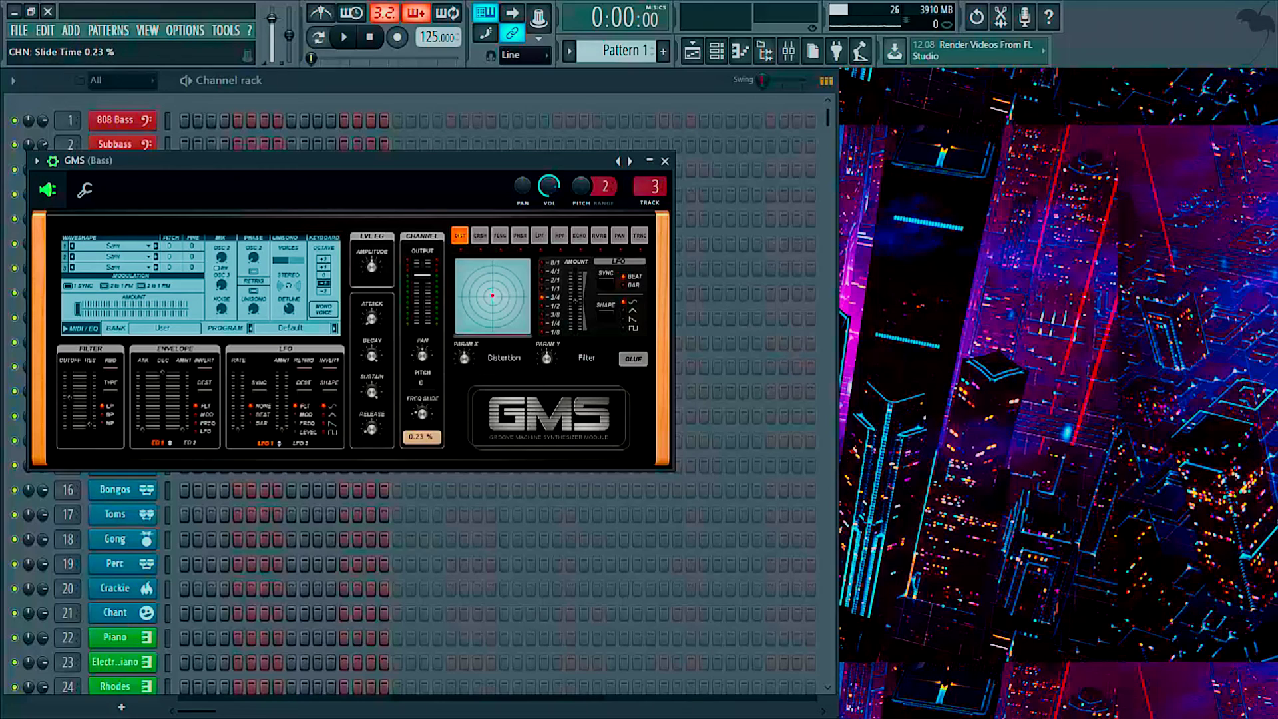
pyautogui.moveTo(427, 438); pyautogui.dragTo(427, 436)
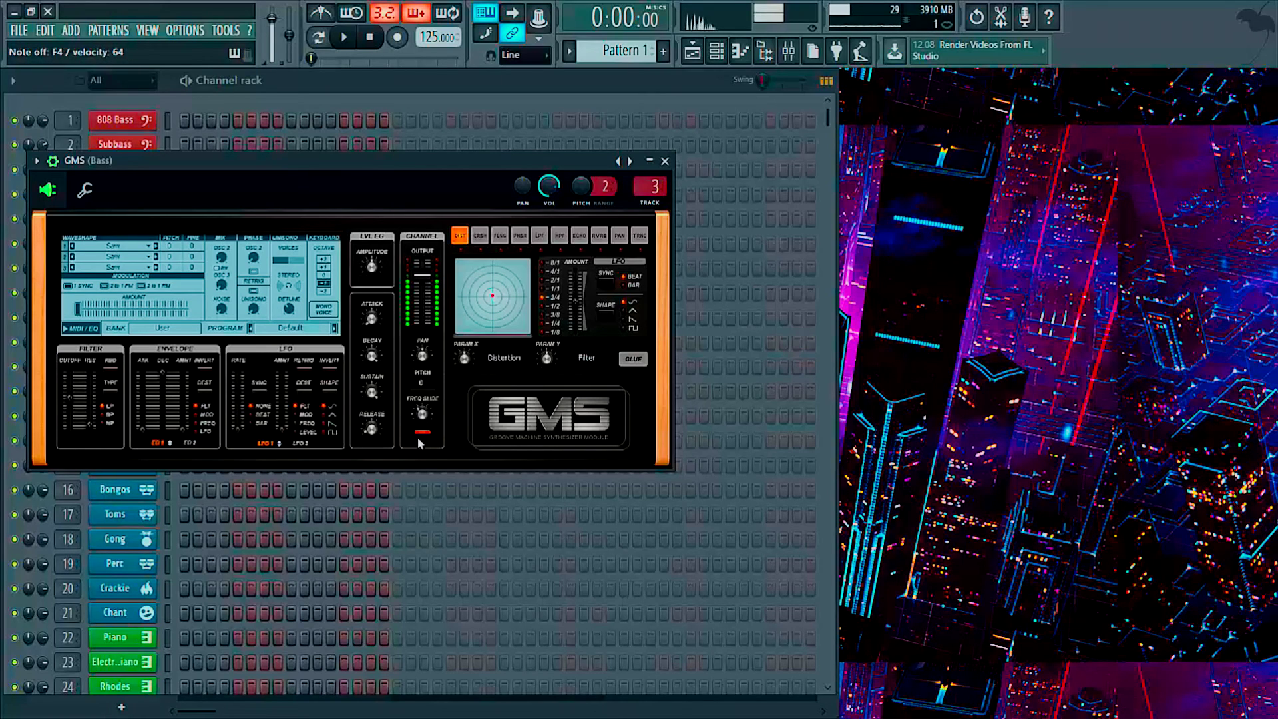
pyautogui.moveTo(421, 439); pyautogui.dragTo(421, 433)
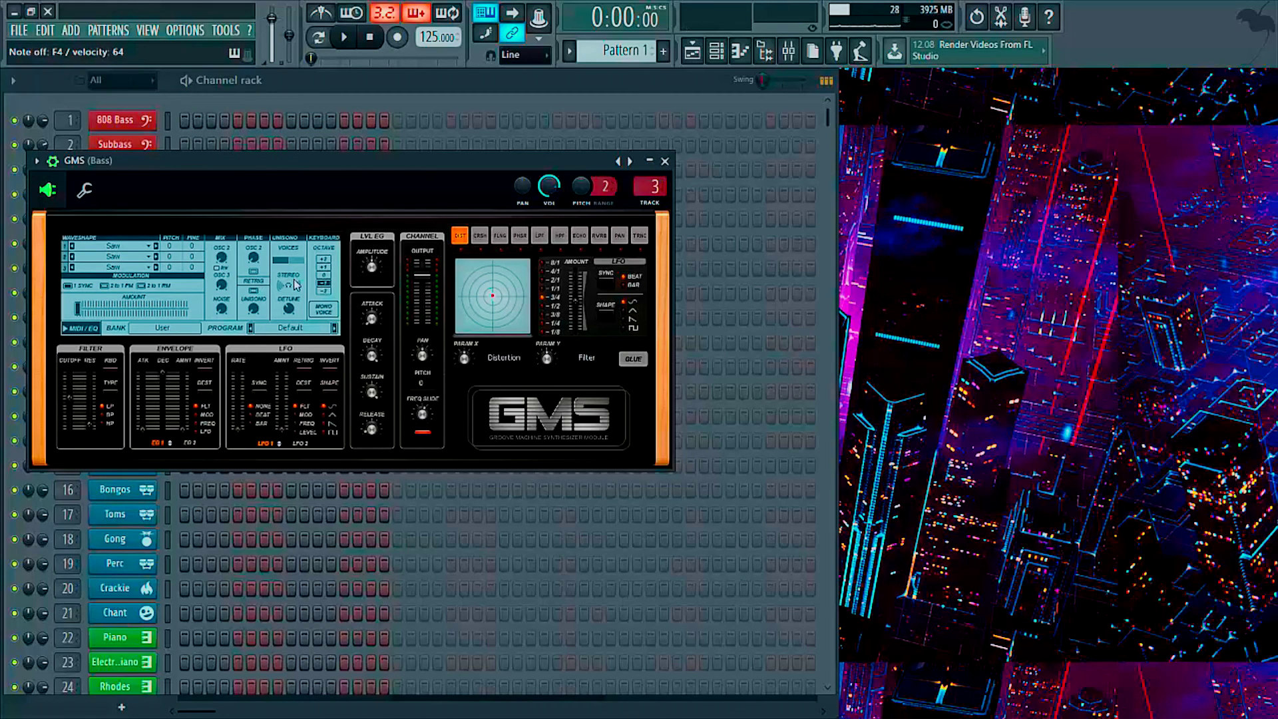
pyautogui.moveTo(297, 289); pyautogui.dragTo(297, 285)
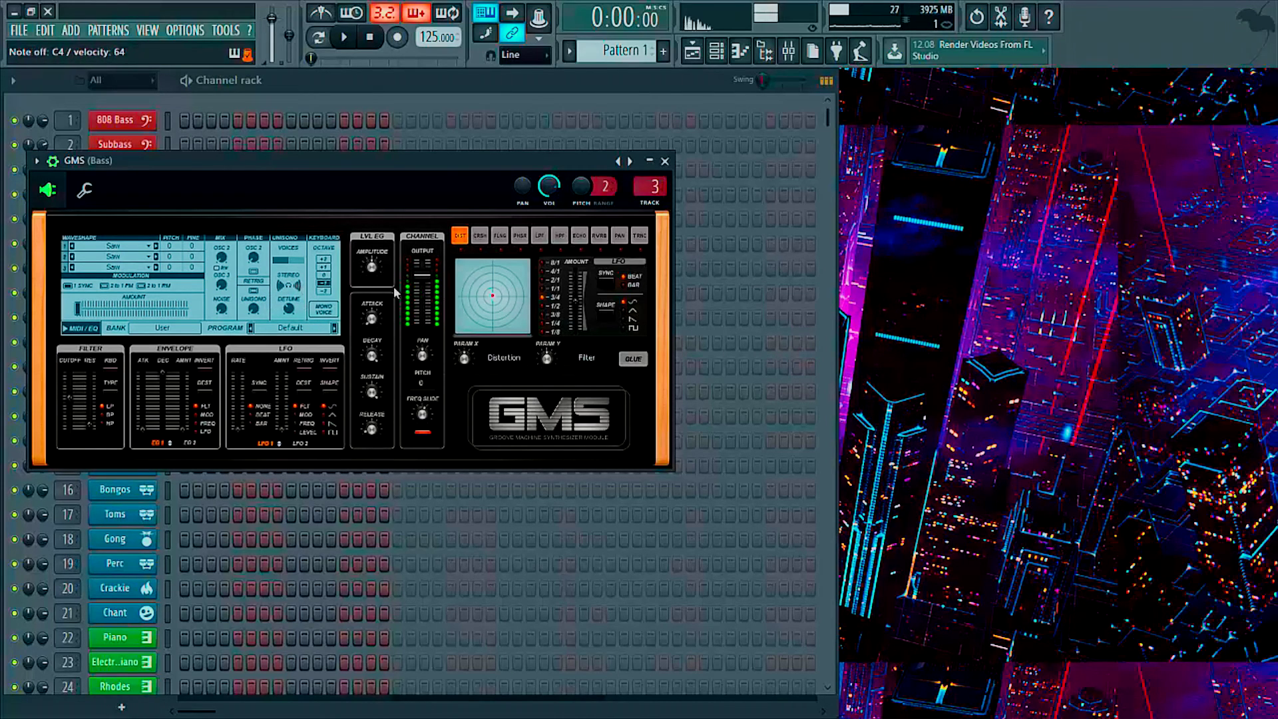
# - Open the mixer, select the Bass track and reset its stereo separation
pyautogui.click(789, 51)
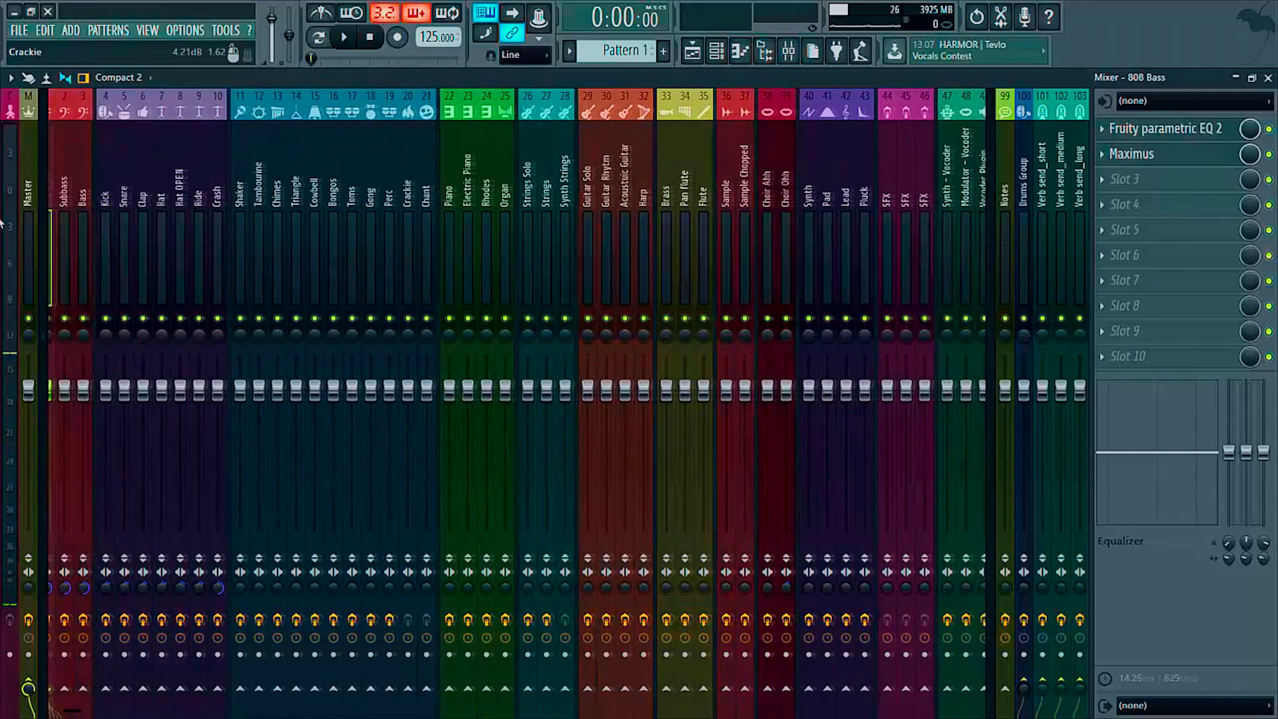
pyautogui.click(79, 213)
pyautogui.click(95, 240)
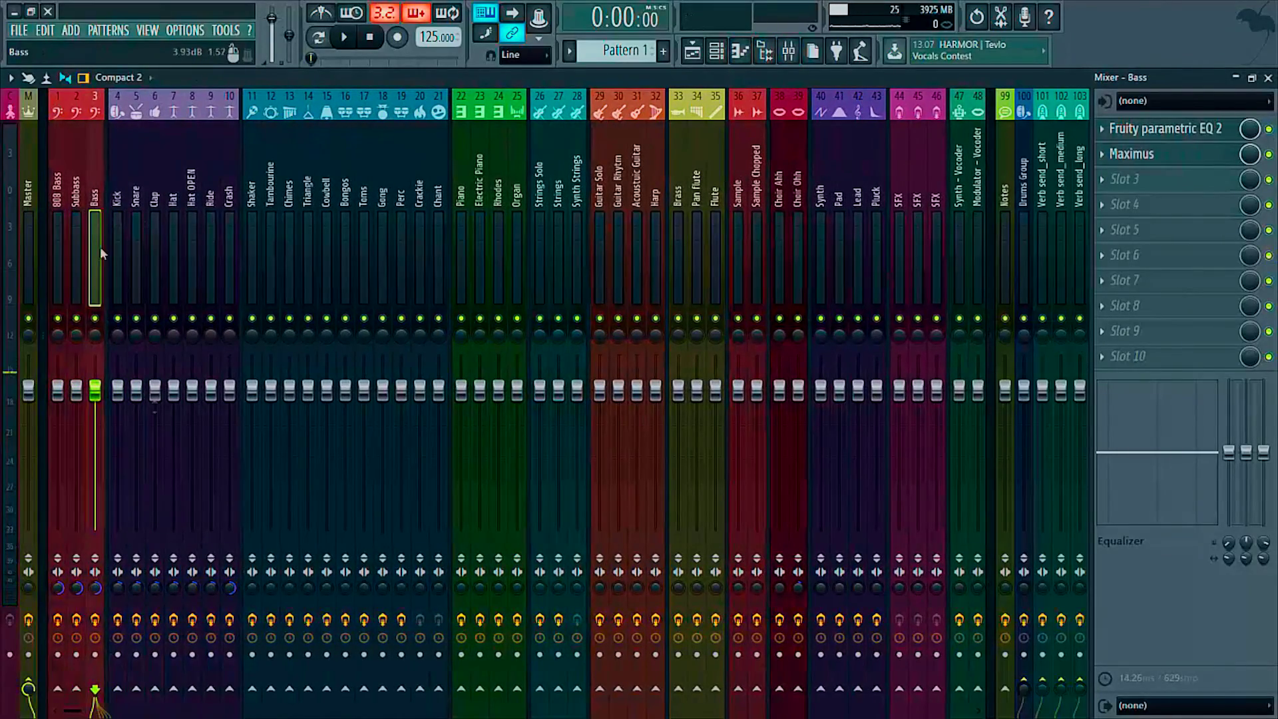
pyautogui.moveTo(97, 590); pyautogui.dragTo(97, 600)
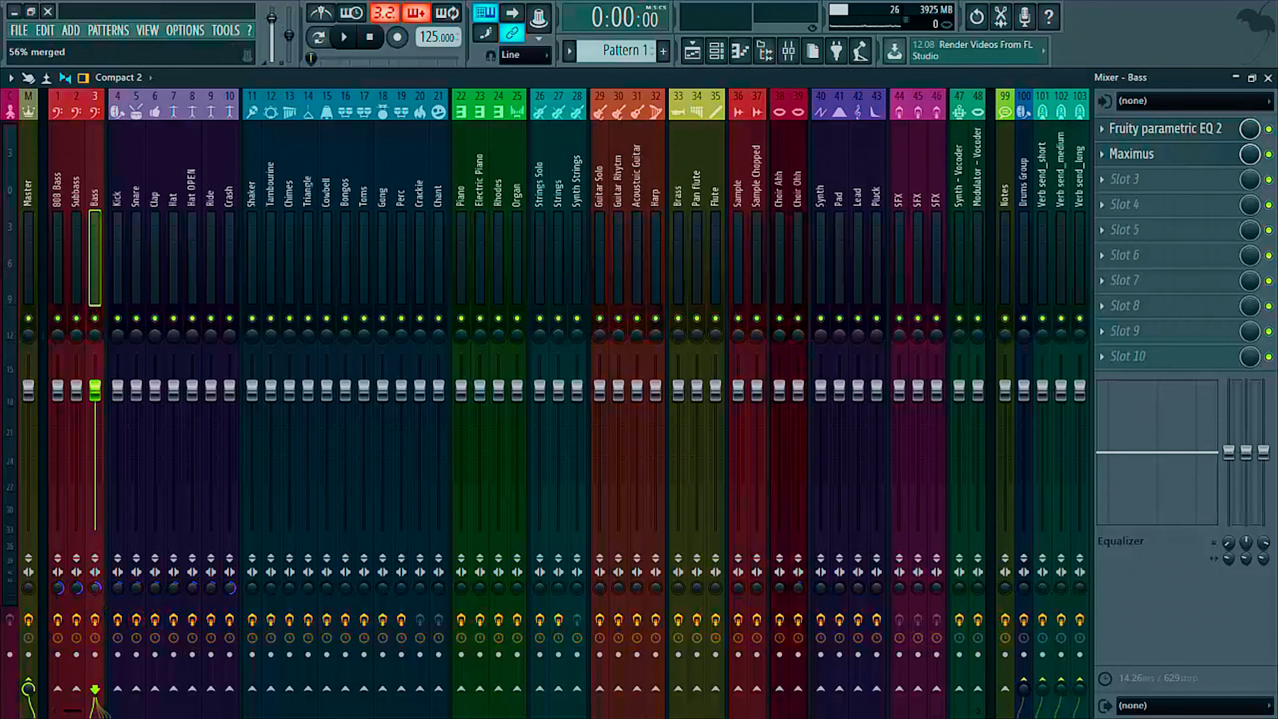
pyautogui.rightClick(95, 589)
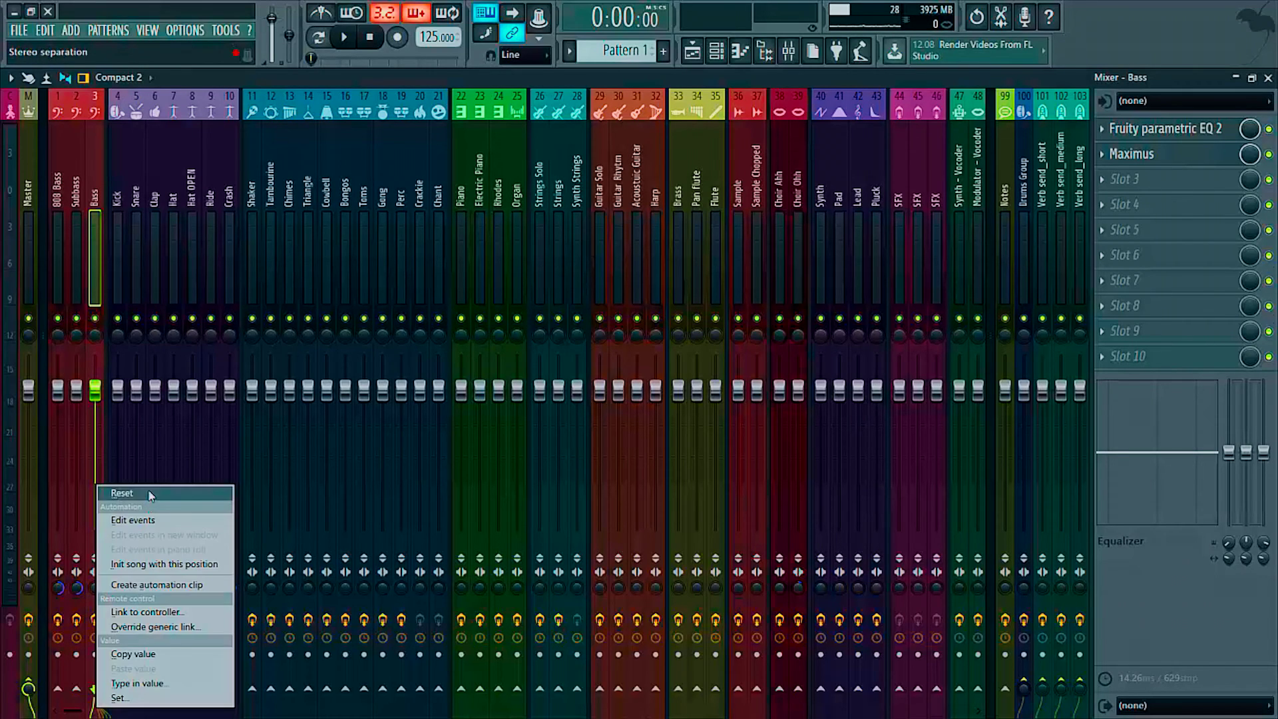
pyautogui.click(150, 493)
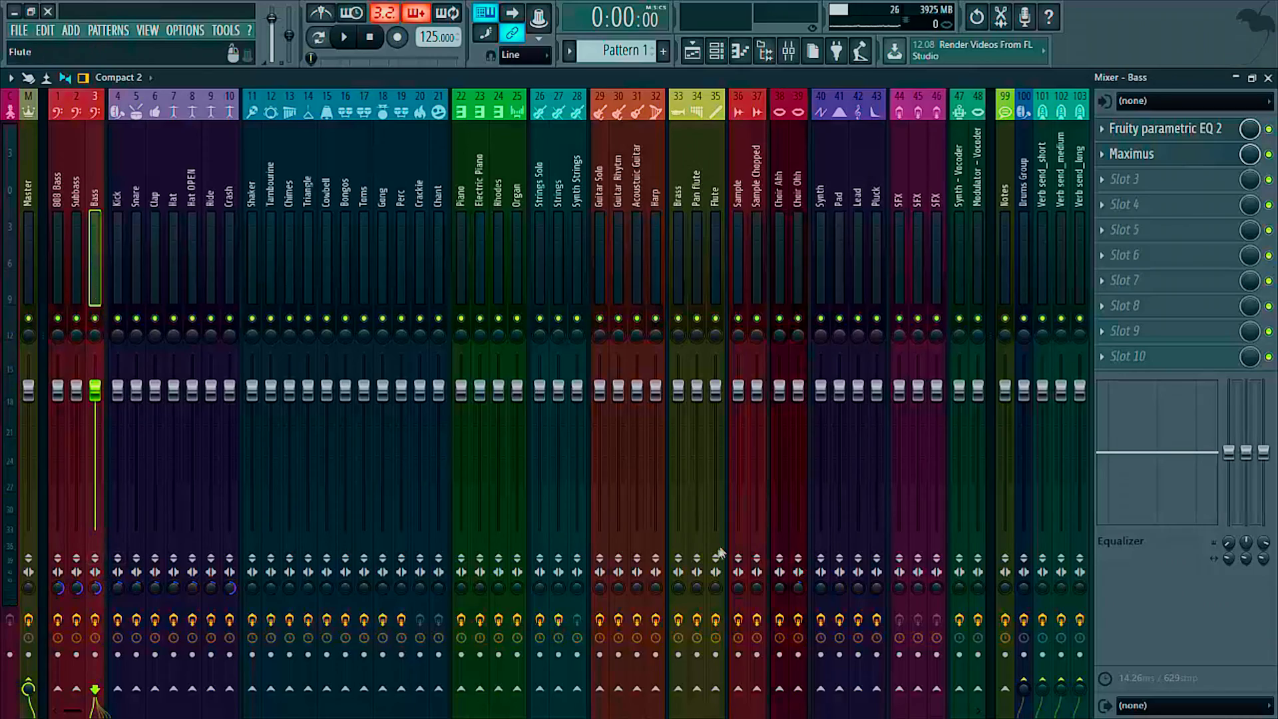
# - Close the mixer, shift the GMS distortion pad point off centre, and adjust the modulation amount and filter cutoff
pyautogui.click(1269, 79)
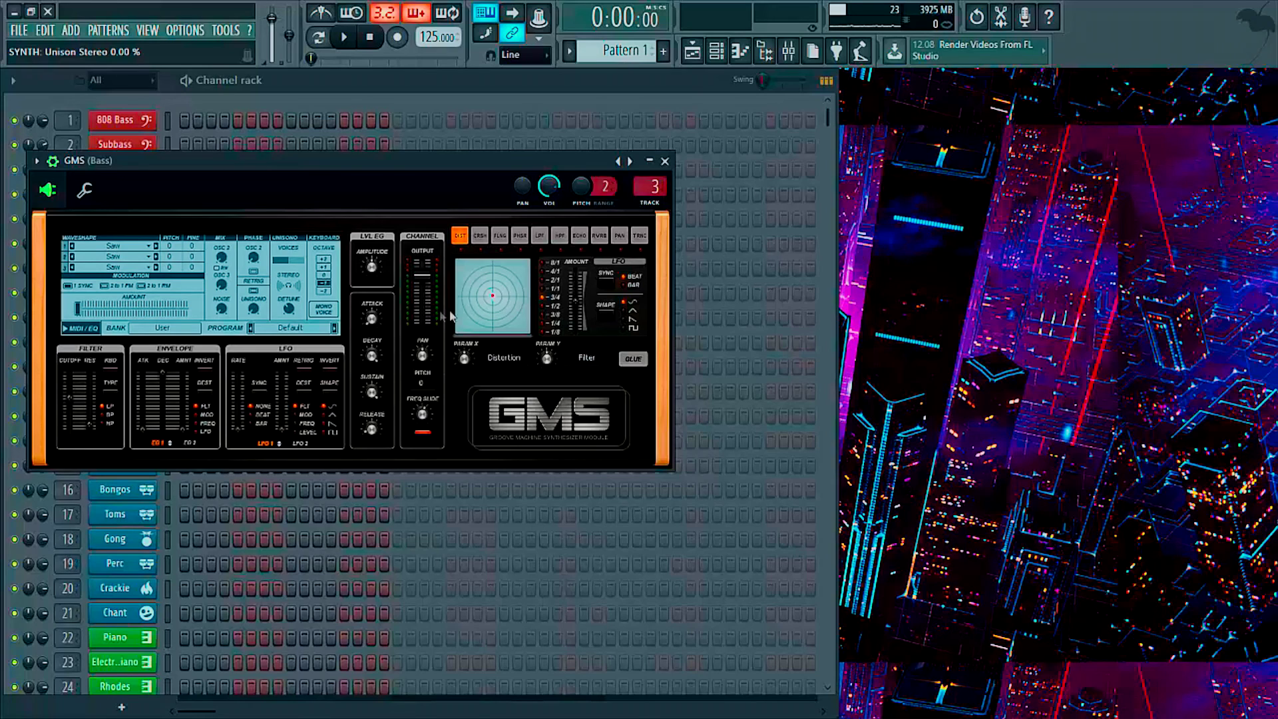
pyautogui.moveTo(489, 306); pyautogui.dragTo(480, 280)
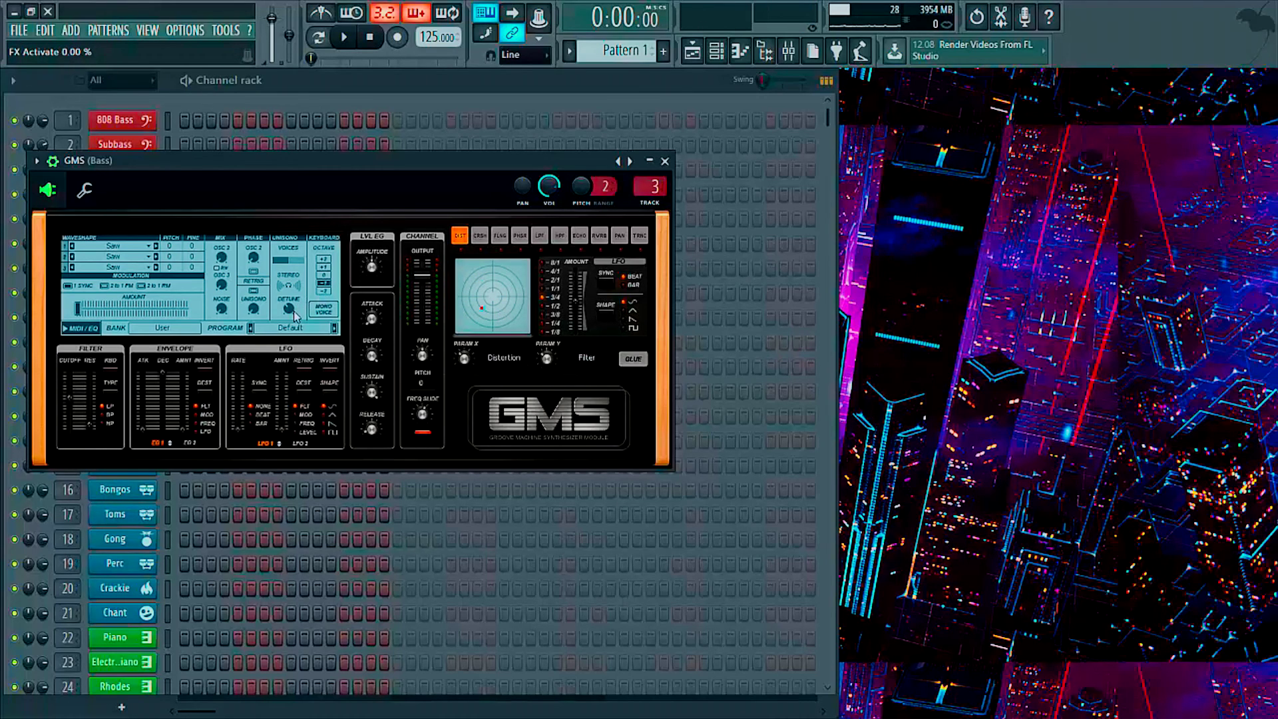
pyautogui.moveTo(103, 310)
pyautogui.mouseDown()
pyautogui.moveTo(91, 306)
pyautogui.moveTo(131, 307)
pyautogui.moveTo(78, 307)
pyautogui.mouseUp()
pyautogui.moveTo(73, 397); pyautogui.dragTo(72, 398)
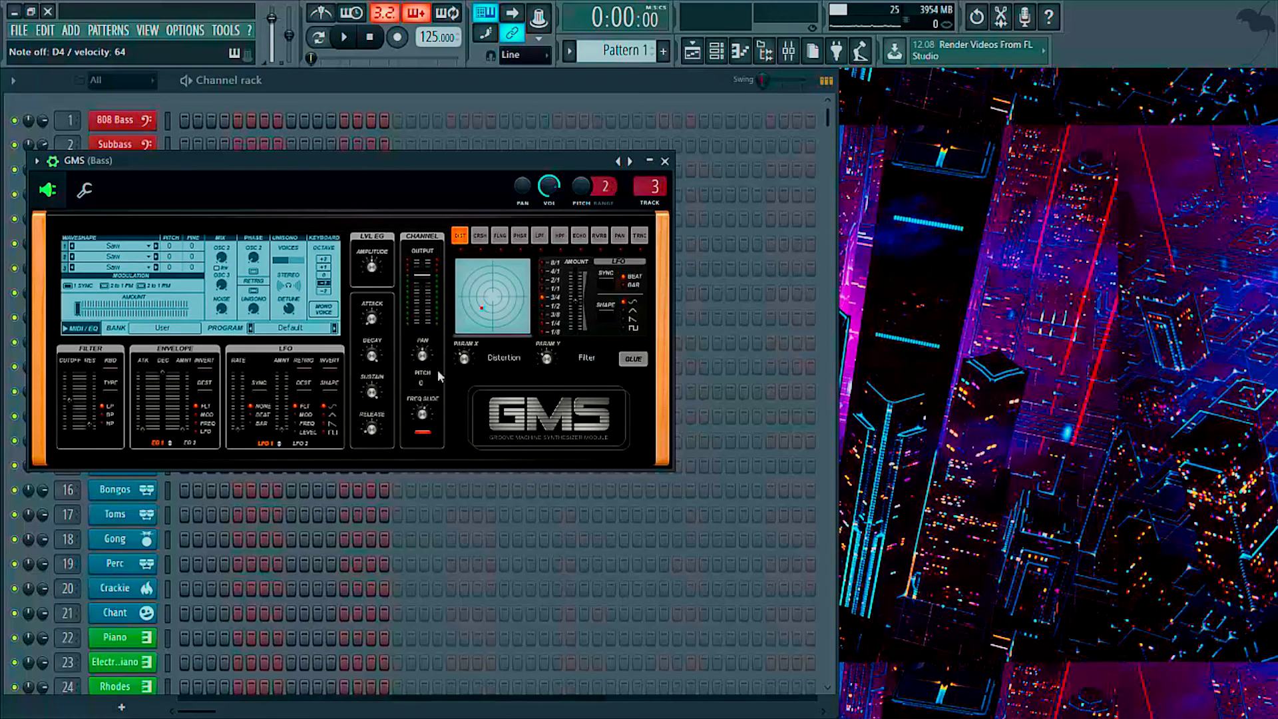
pyautogui.click(666, 160)
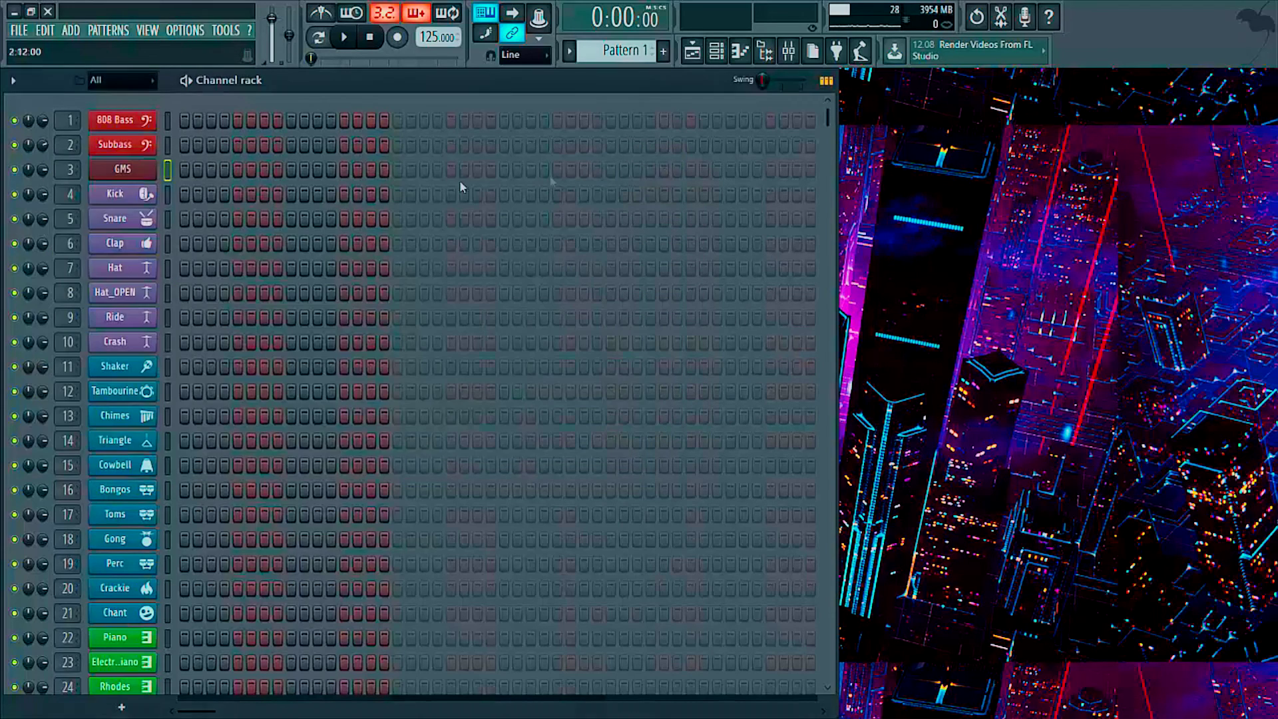
# - Open the GMS channel's piano roll, place a C5 note at the start of bar 1 and adjust its velocity
pyautogui.rightClick(156, 169)
pyautogui.click(190, 172)
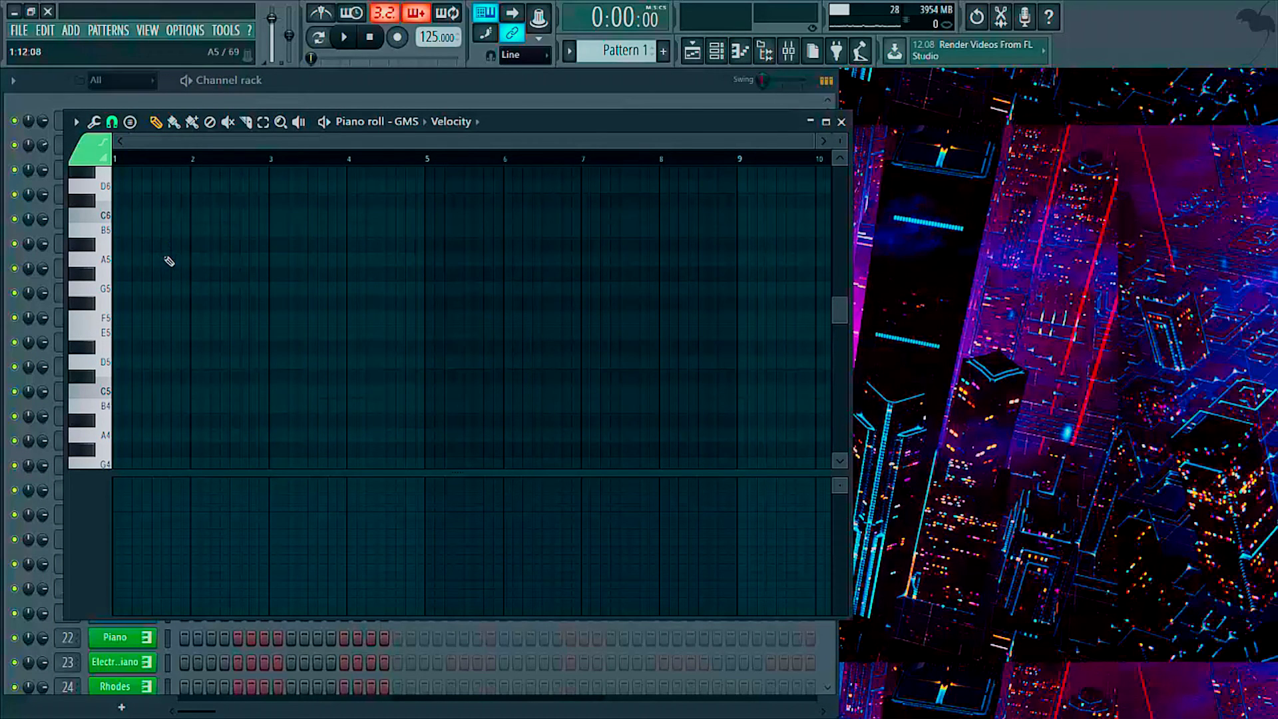
pyautogui.scroll(-3, 203, 279)
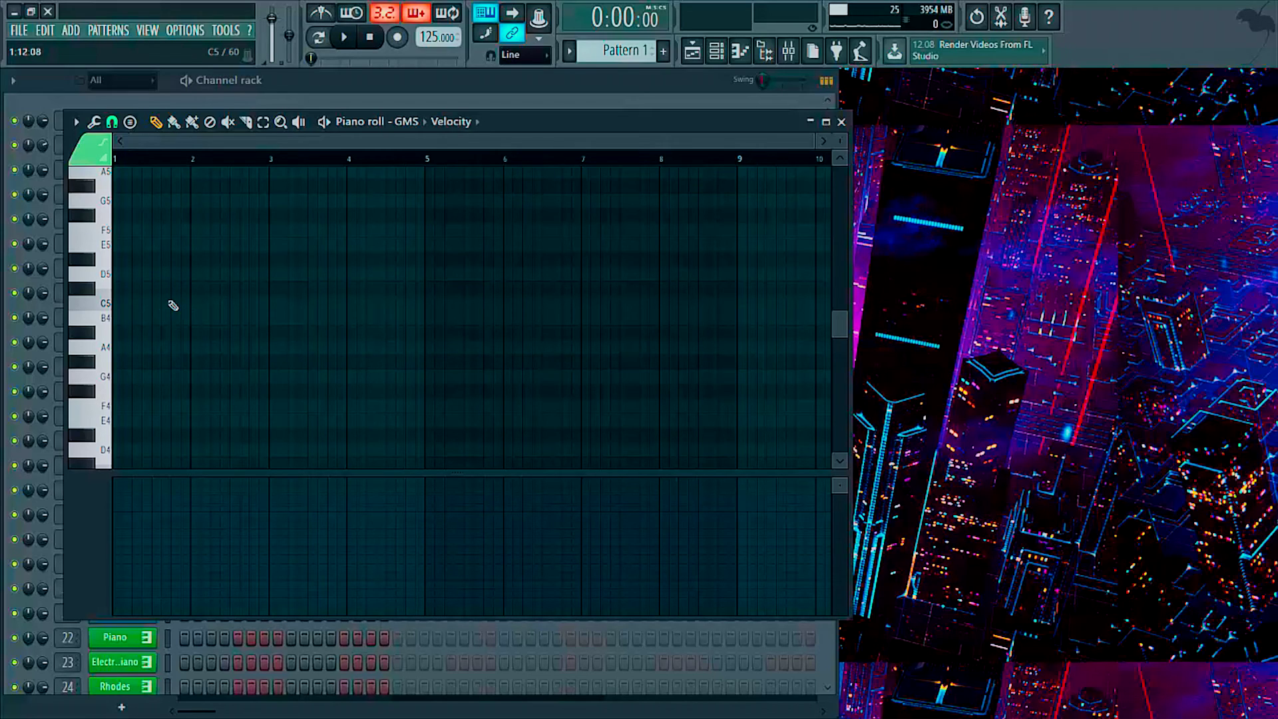
pyautogui.moveTo(174, 310); pyautogui.dragTo(135, 310)
pyautogui.click(131, 516)
pyautogui.moveTo(132, 518); pyautogui.dragTo(126, 510)
pyautogui.press('space')
pyautogui.press('space')
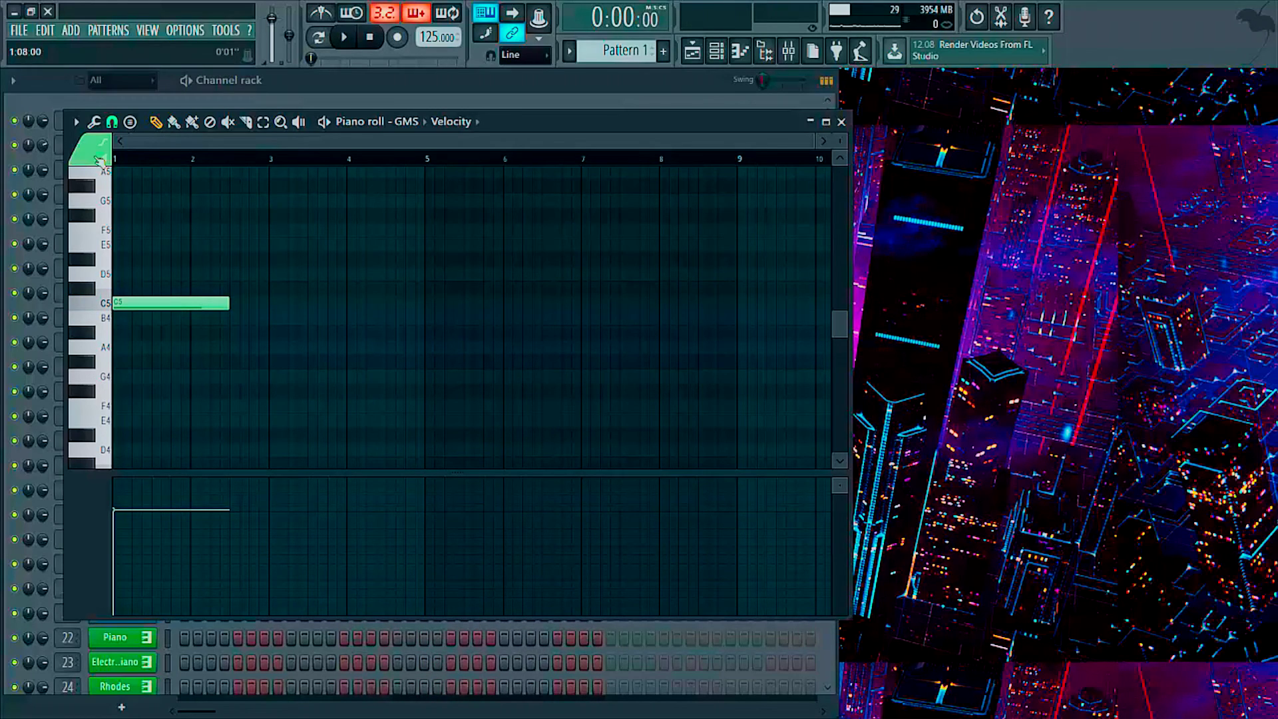
# - Switch playback to pattern mode and shorten the C5 note to one bar
pyautogui.click(318, 37)
pyautogui.press('space')
pyautogui.press('space')
pyautogui.moveTo(229, 305); pyautogui.dragTo(189, 305)
# - Add a one-bar D5 note in bar 2 and an A4 note spanning bars 3 and 4 during playback
pyautogui.click(191, 274)
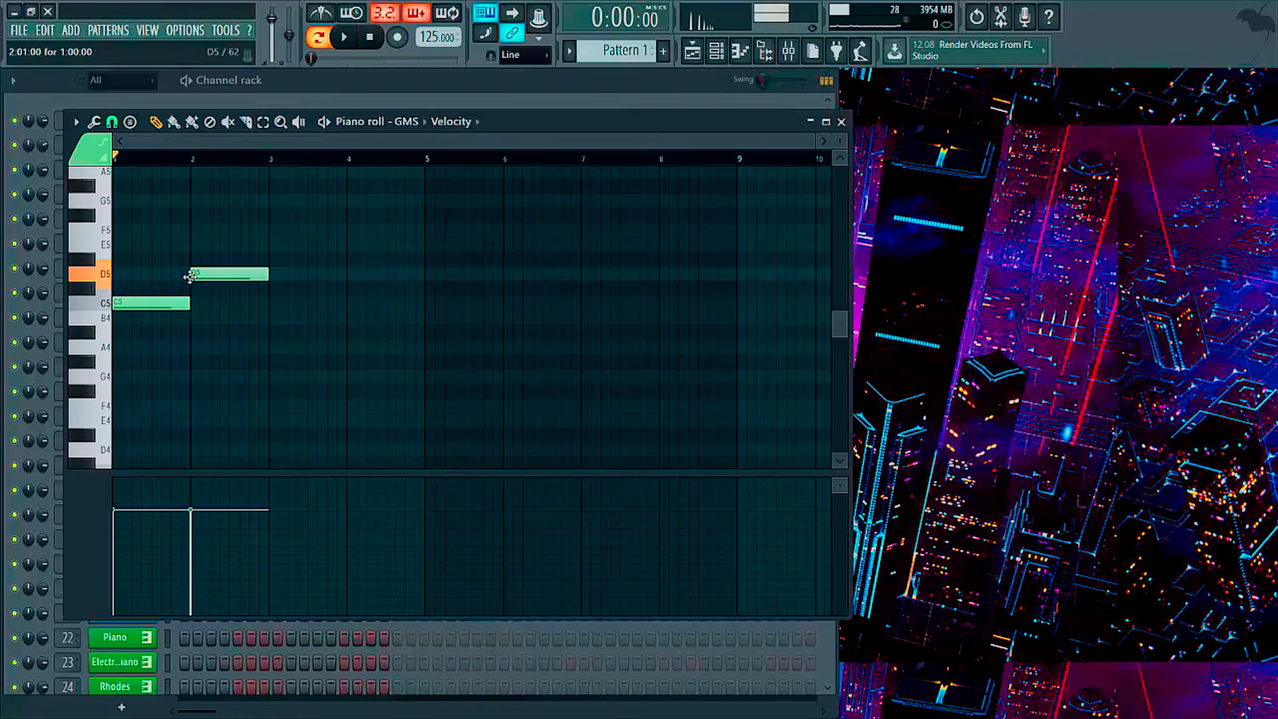
pyautogui.press('space')
pyautogui.click(269, 347)
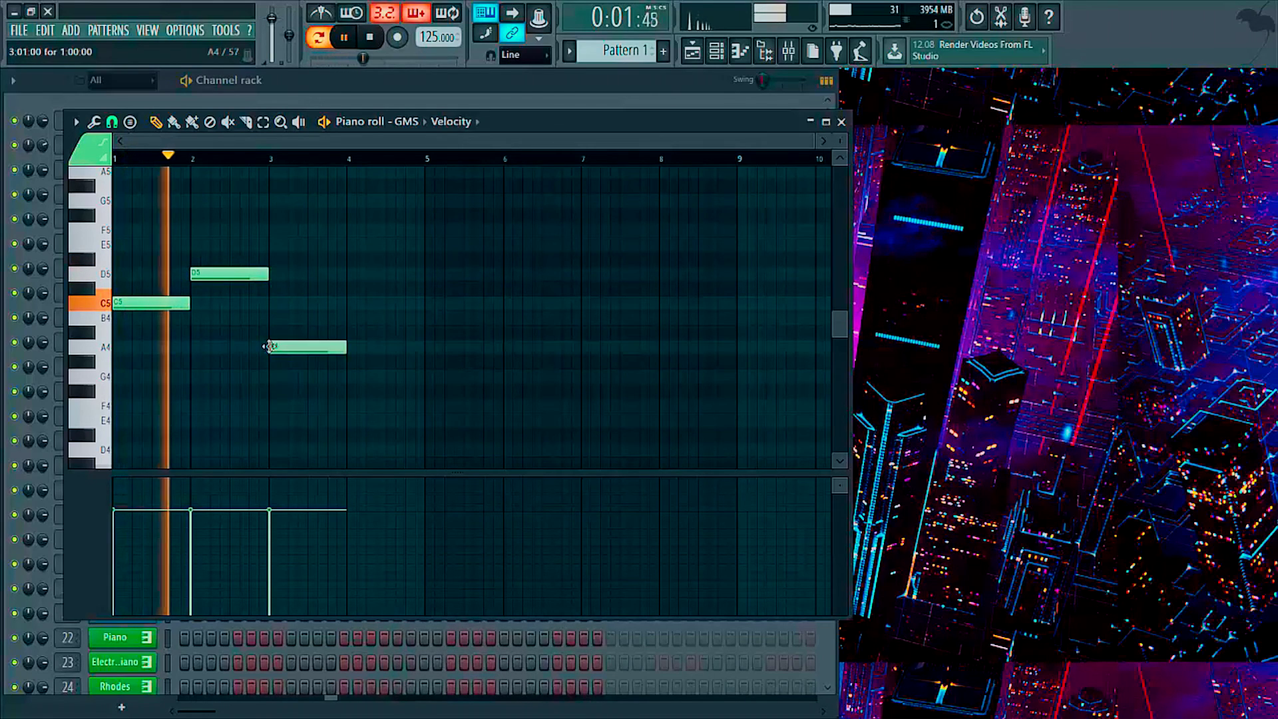
pyautogui.moveTo(345, 352); pyautogui.dragTo(419, 357)
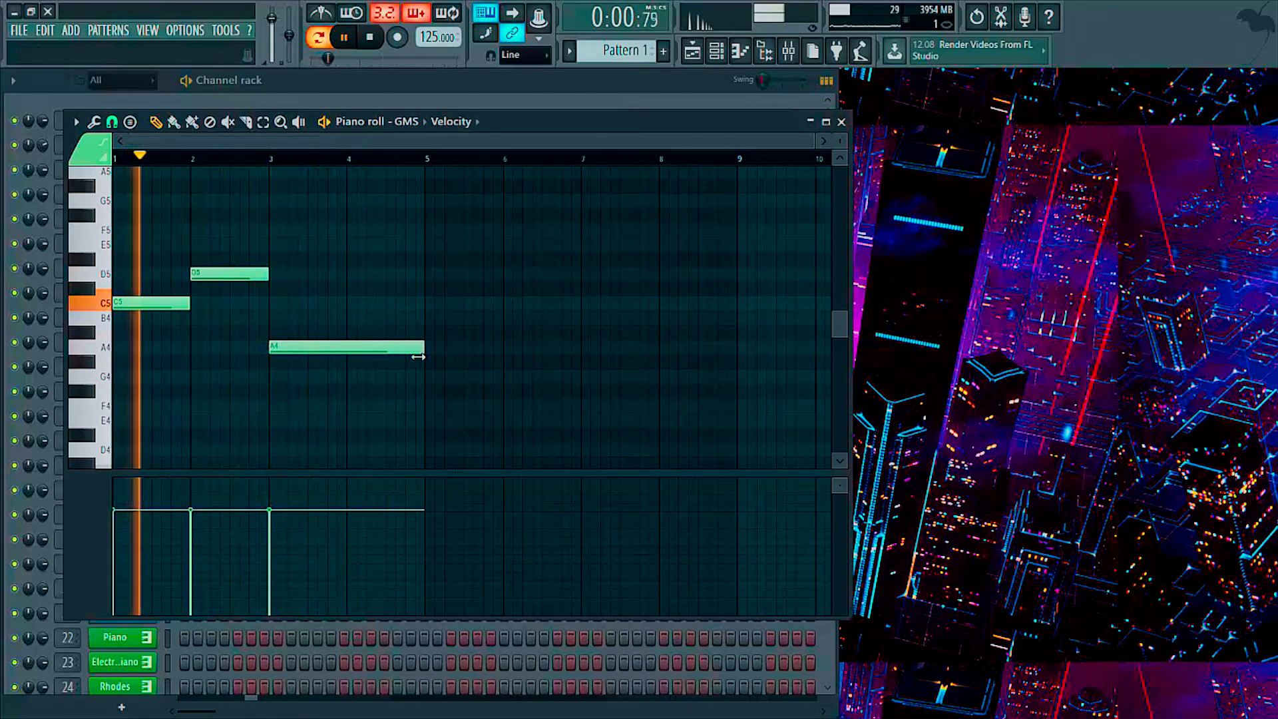
# - Duplicate the four-bar phrase and align the copy to start exactly at bar 5
pyautogui.moveTo(457, 412); pyautogui.dragTo(159, 274)
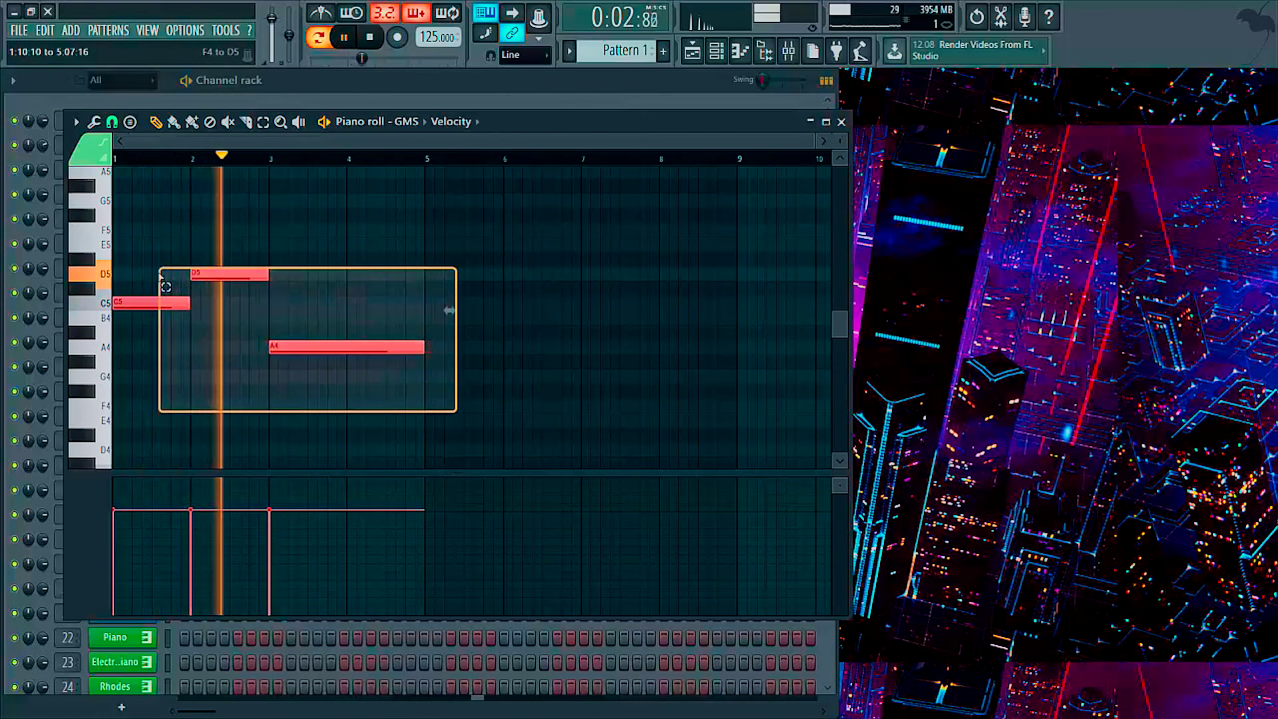
pyautogui.hotkey('ctrl', 'b')
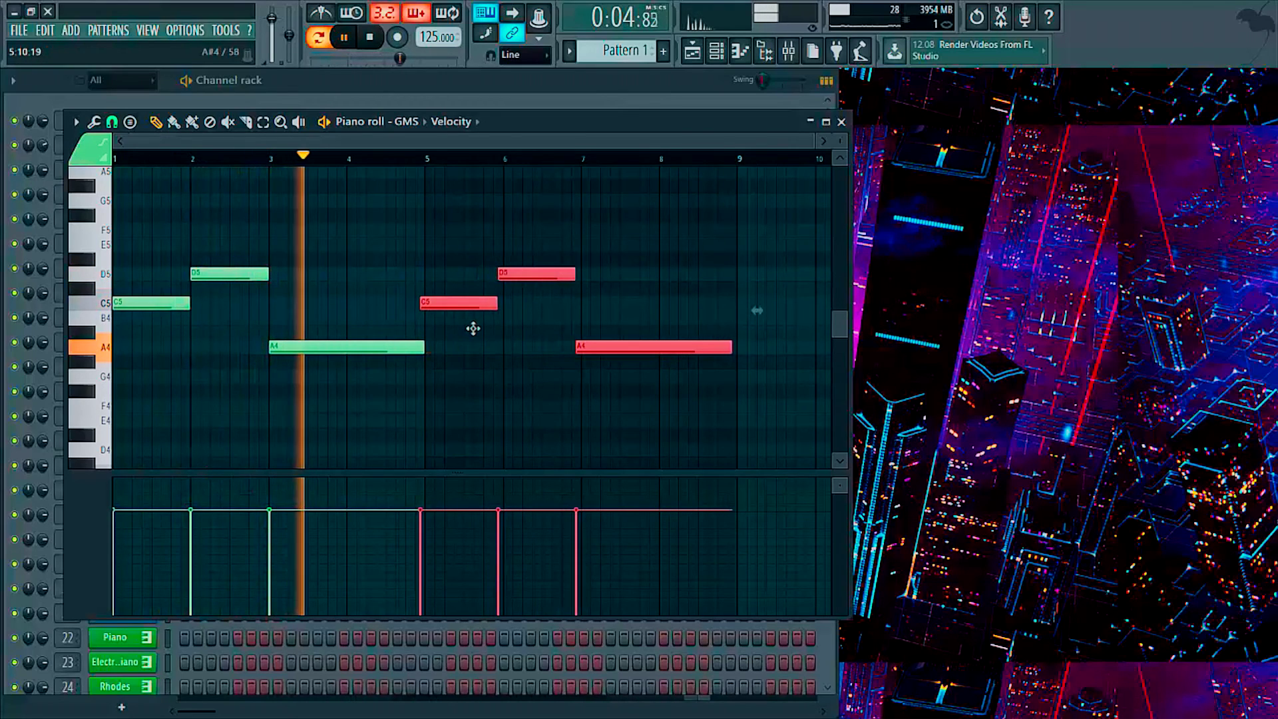
pyautogui.hotkey('shift', 'Right')
pyautogui.hotkey('ctrl', 'd')
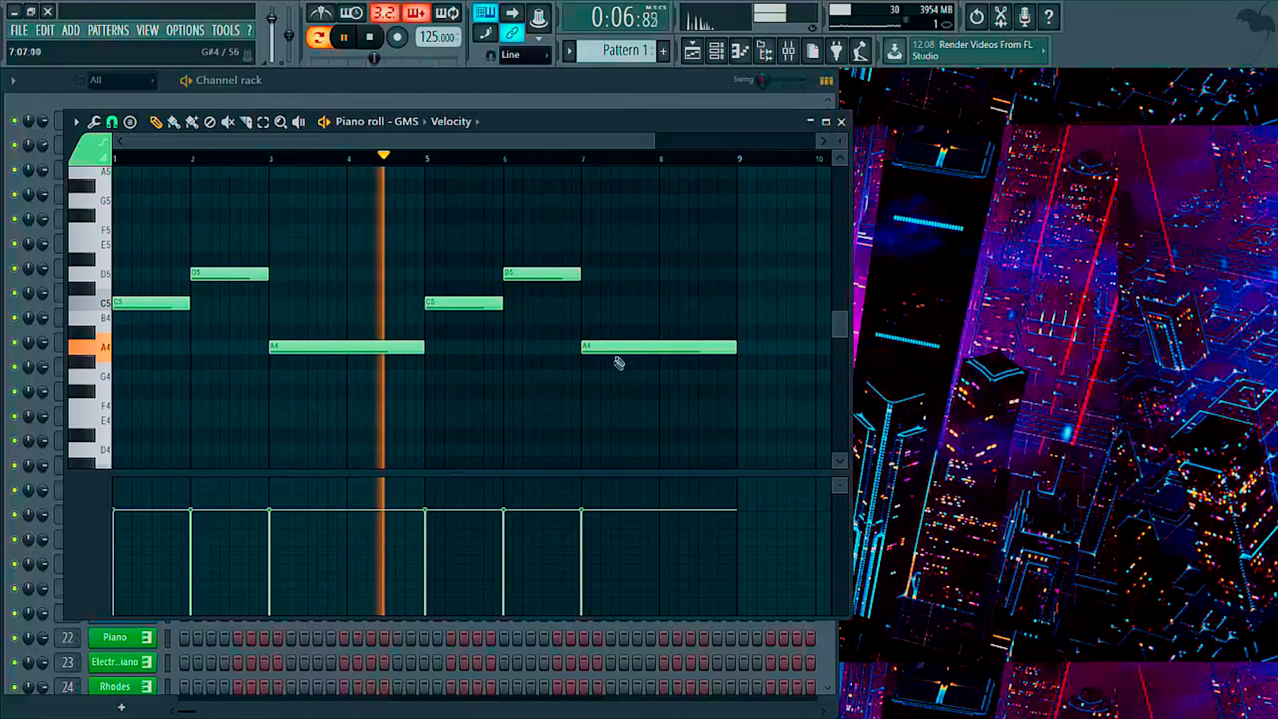
# - Vary the second phrase's ending with a one-bar F5 note in bar 7 and a one-bar E5 note in bar 8
pyautogui.moveTo(608, 347); pyautogui.dragTo(614, 228)
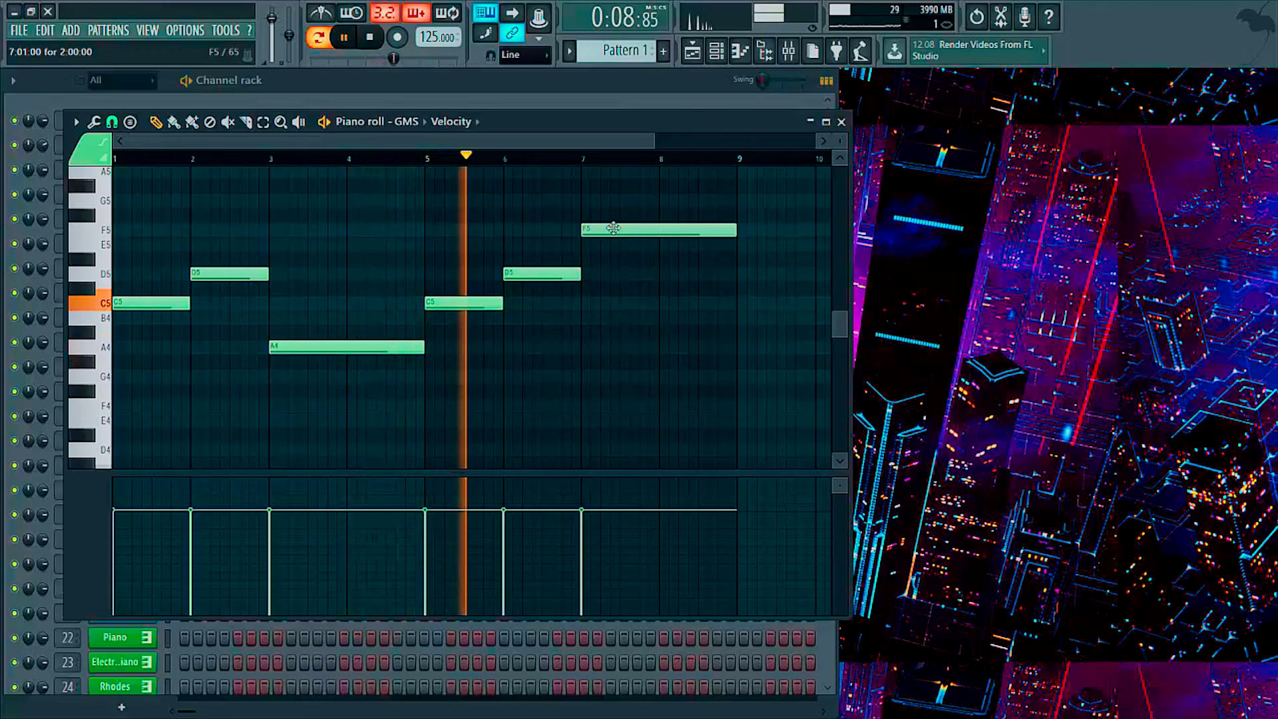
pyautogui.moveTo(735, 231); pyautogui.dragTo(666, 238)
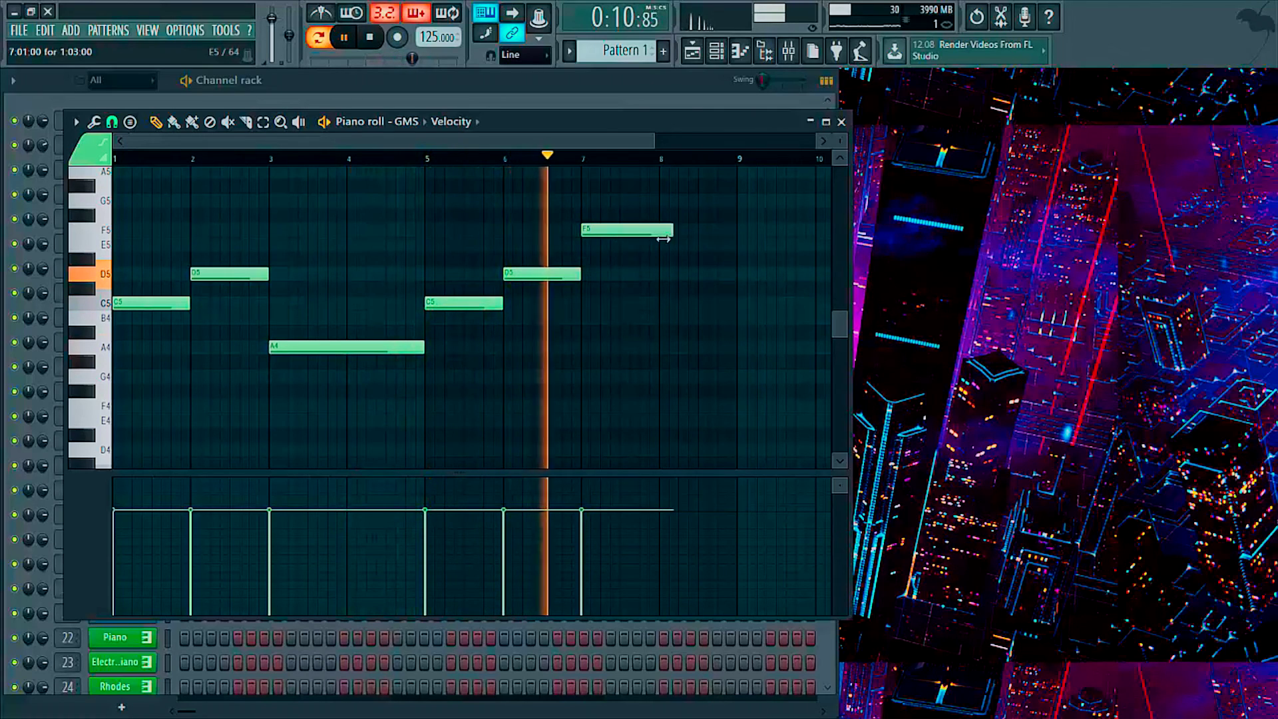
pyautogui.click(663, 246)
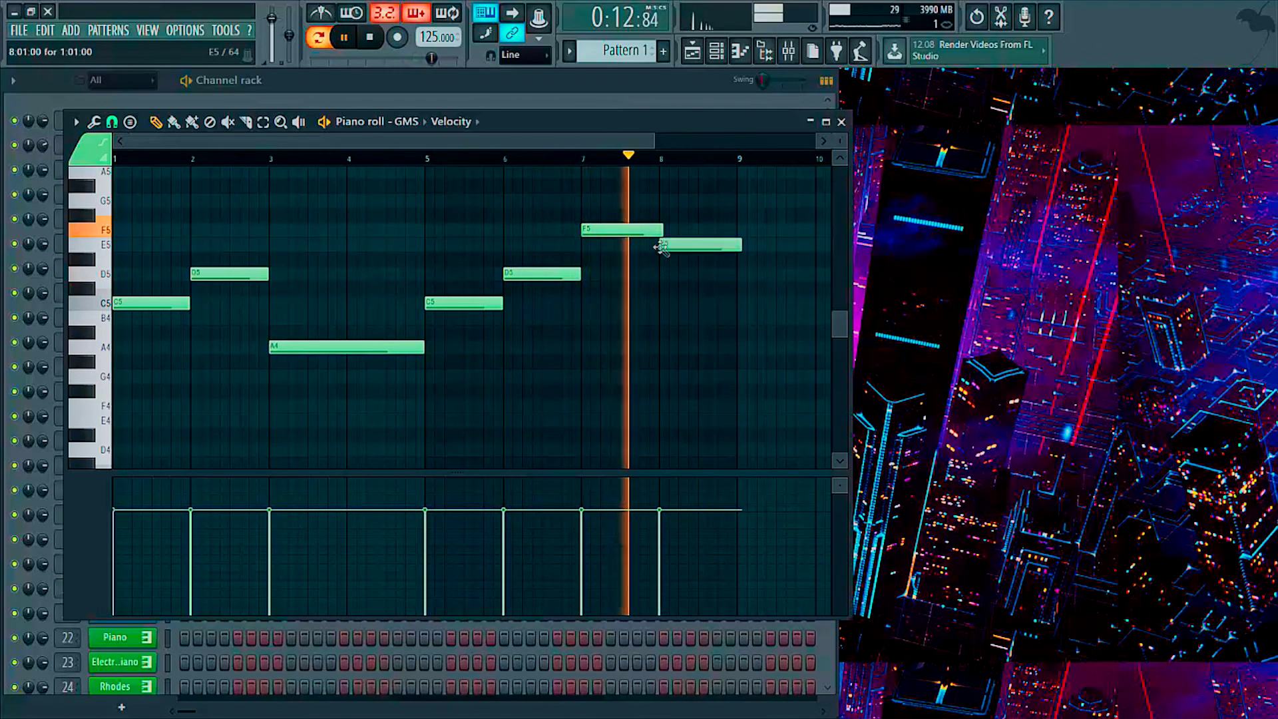
pyautogui.moveTo(741, 247); pyautogui.dragTo(659, 230)
pyautogui.press('space')
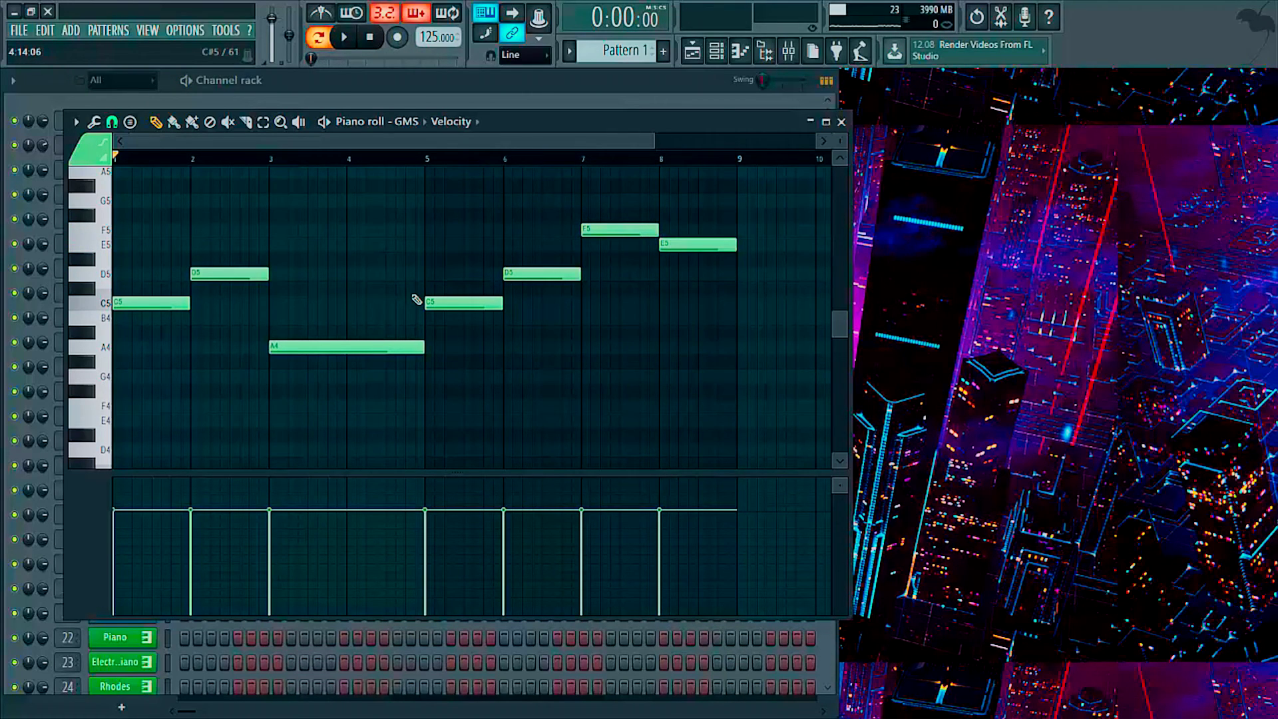
# - Transpose all piano roll notes down one octave and play the pattern
pyautogui.hotkey('ctrl', 'a')
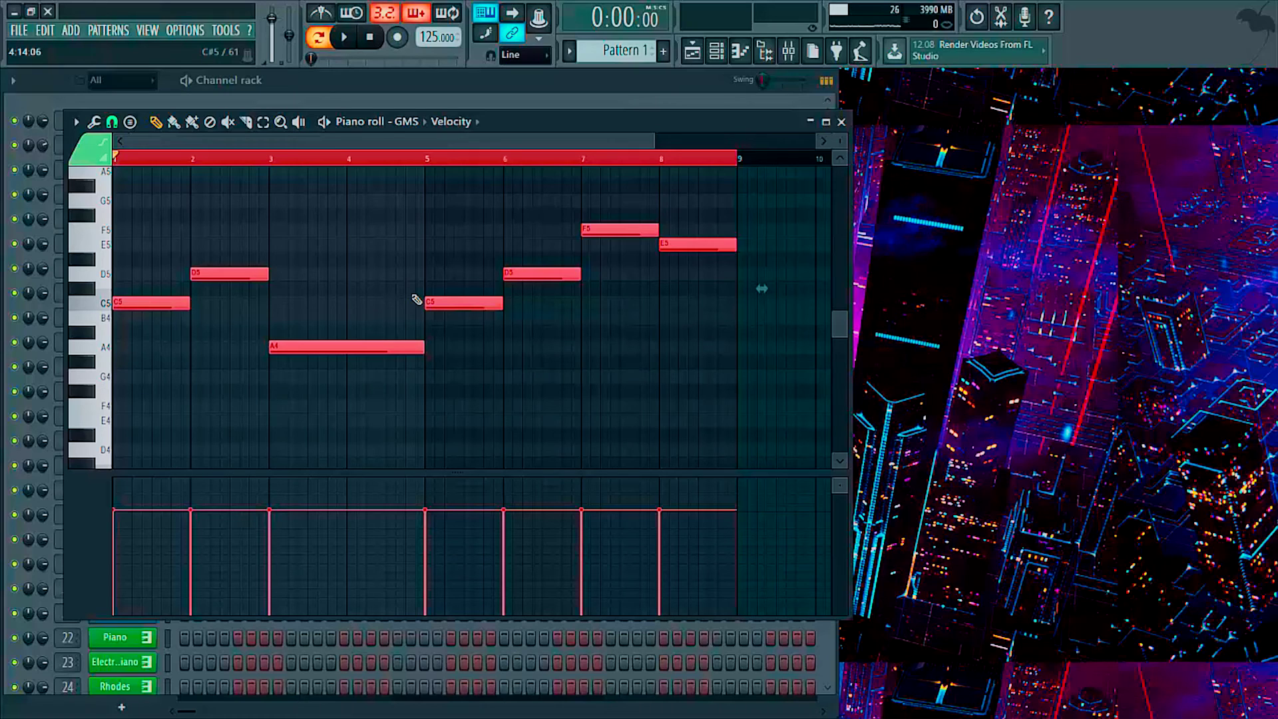
pyautogui.hotkey('ctrl', 'Down')
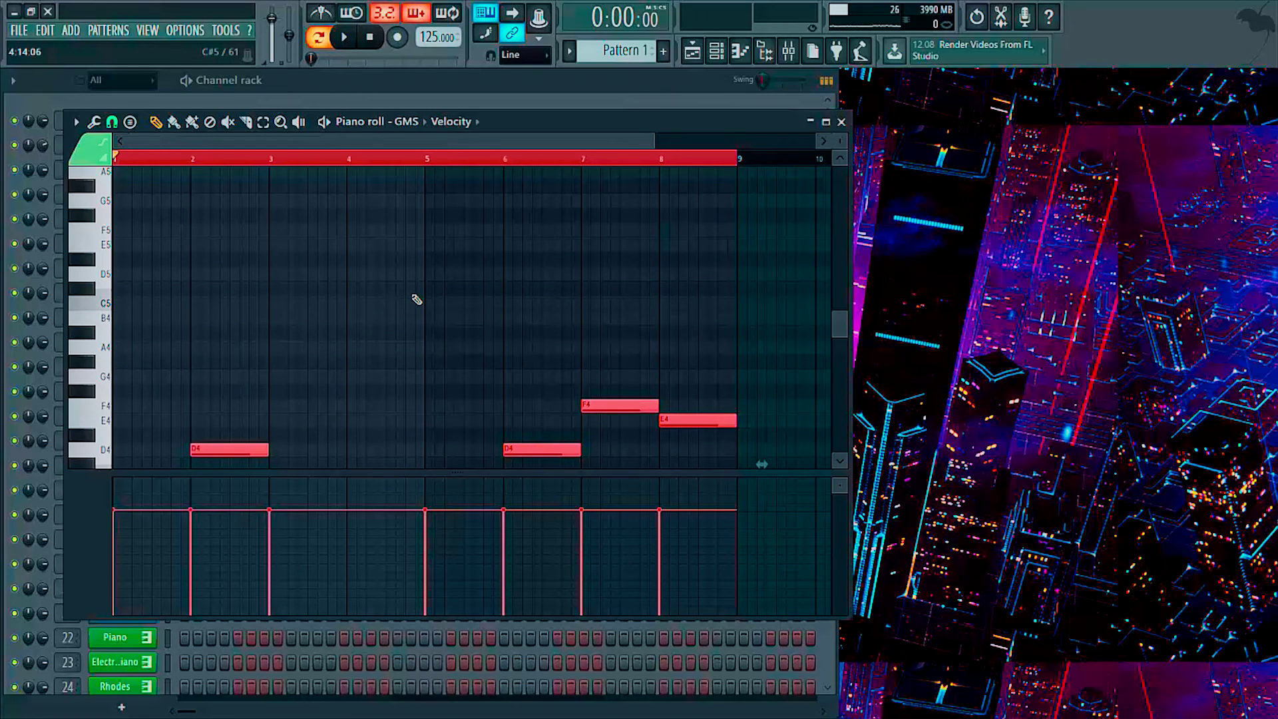
pyautogui.scroll(-3, 420, 292)
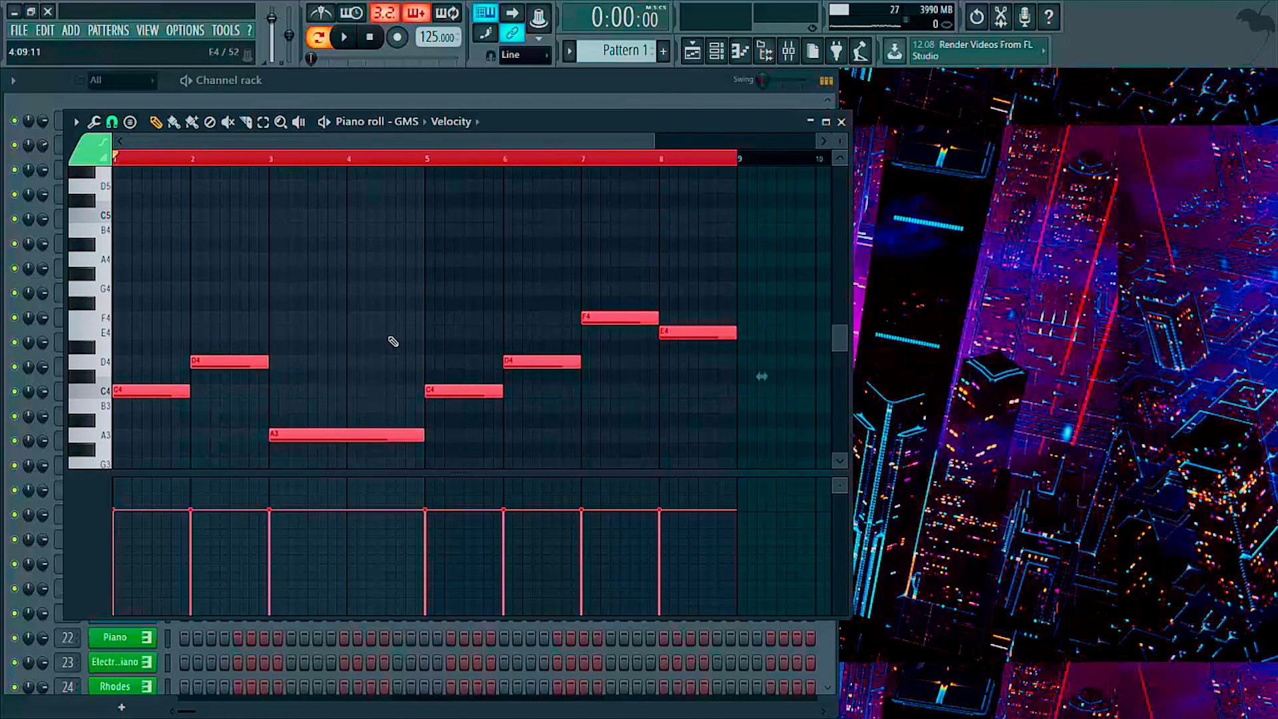
pyautogui.press('space')
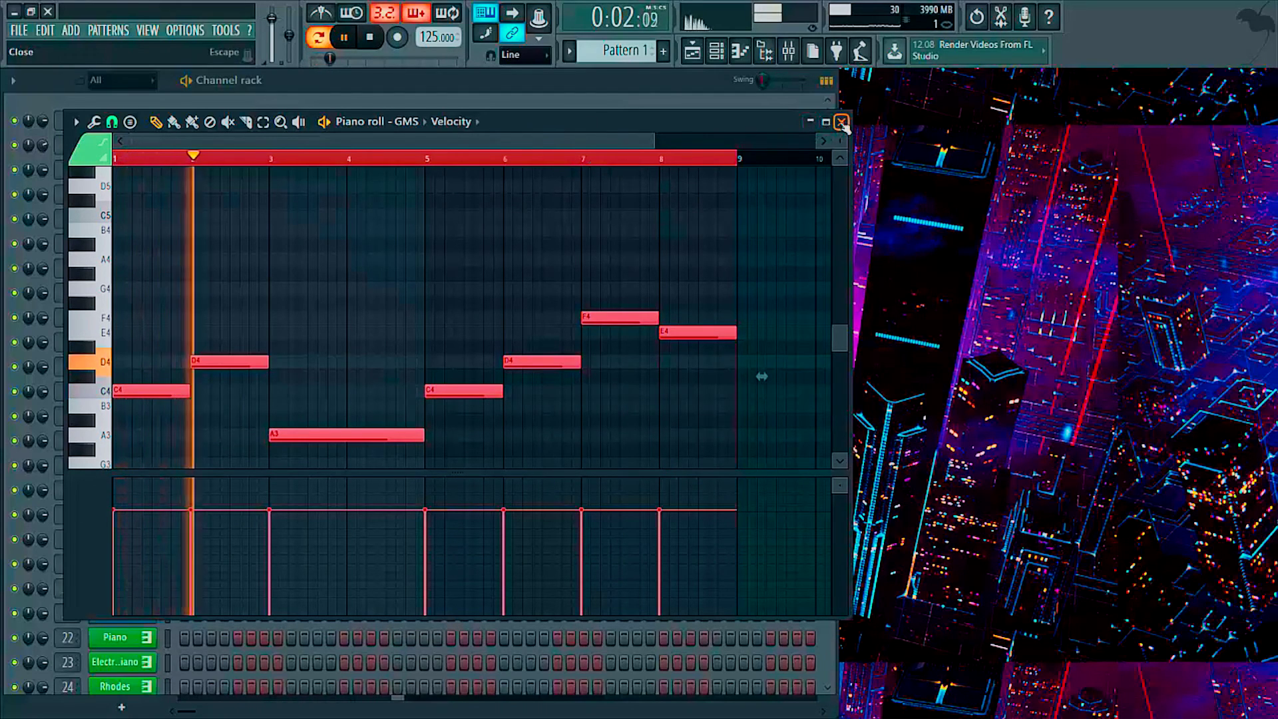
# - Reopen the GMS plugin, set its amplitude level to 6.5 dB and adjust the unison phase
pyautogui.press('F7')
pyautogui.click(122, 169)
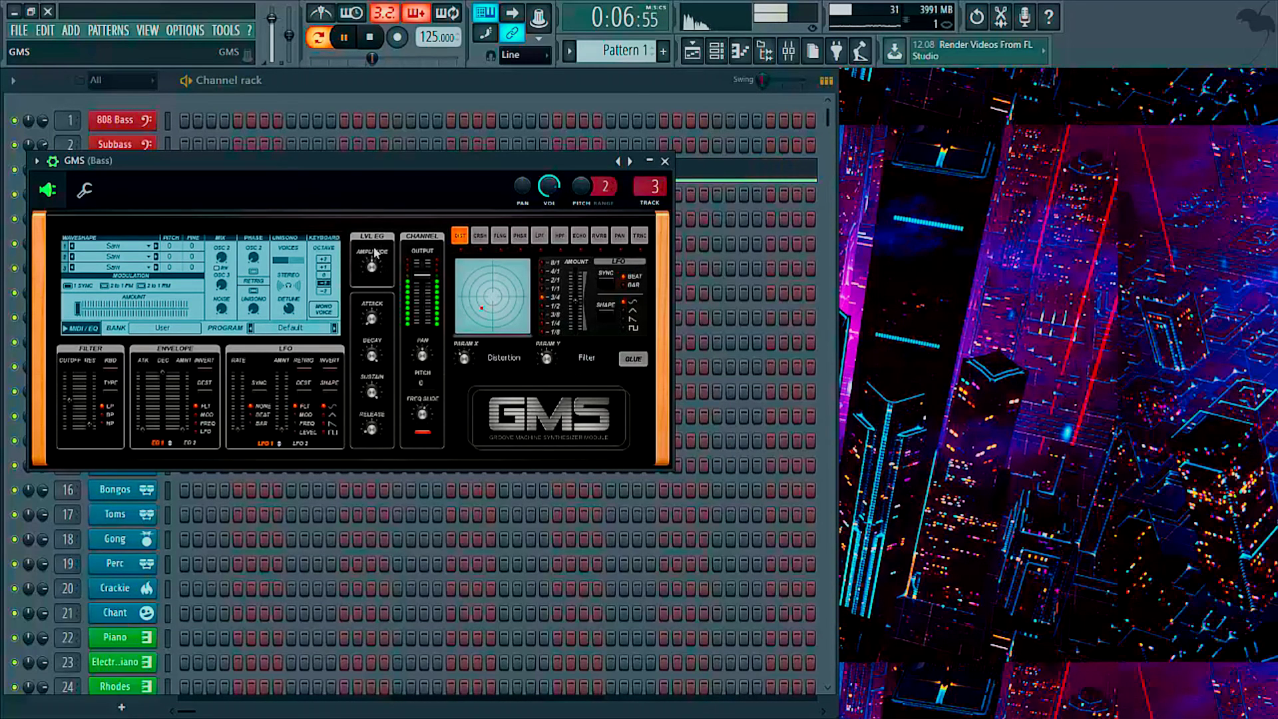
pyautogui.moveTo(371, 267); pyautogui.dragTo(370, 265)
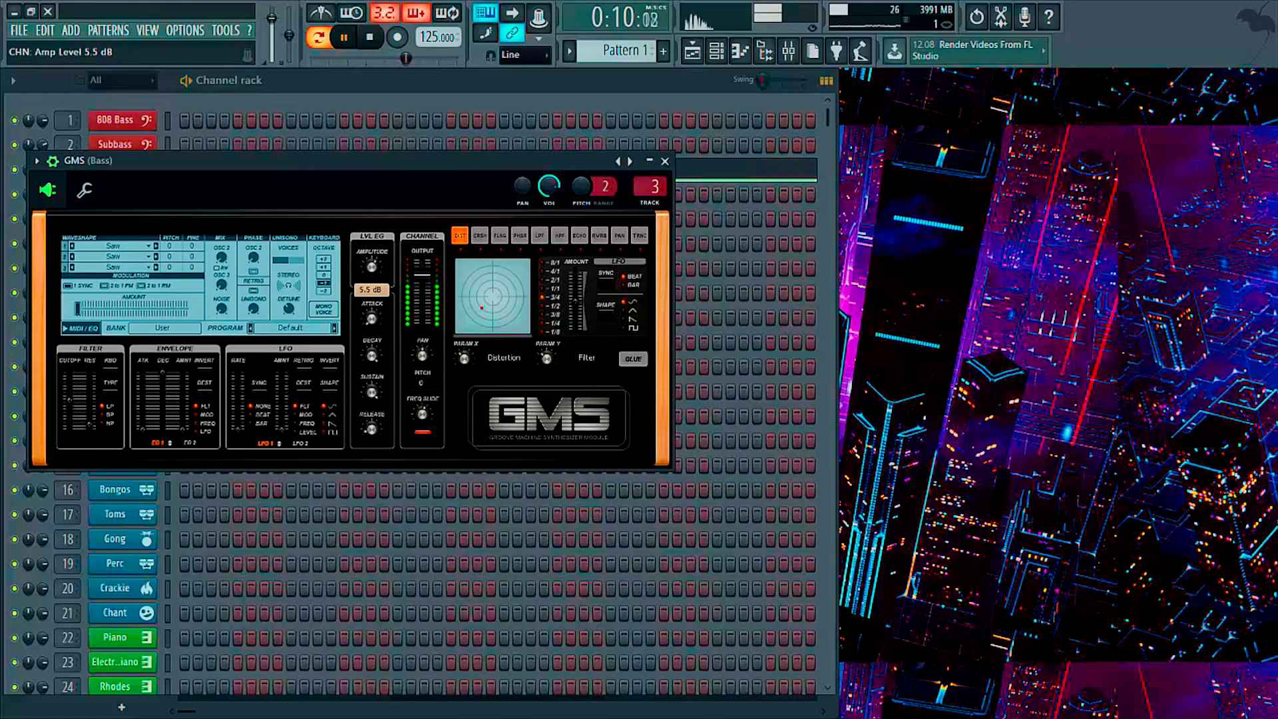
pyautogui.moveTo(371, 267); pyautogui.dragTo(368, 270)
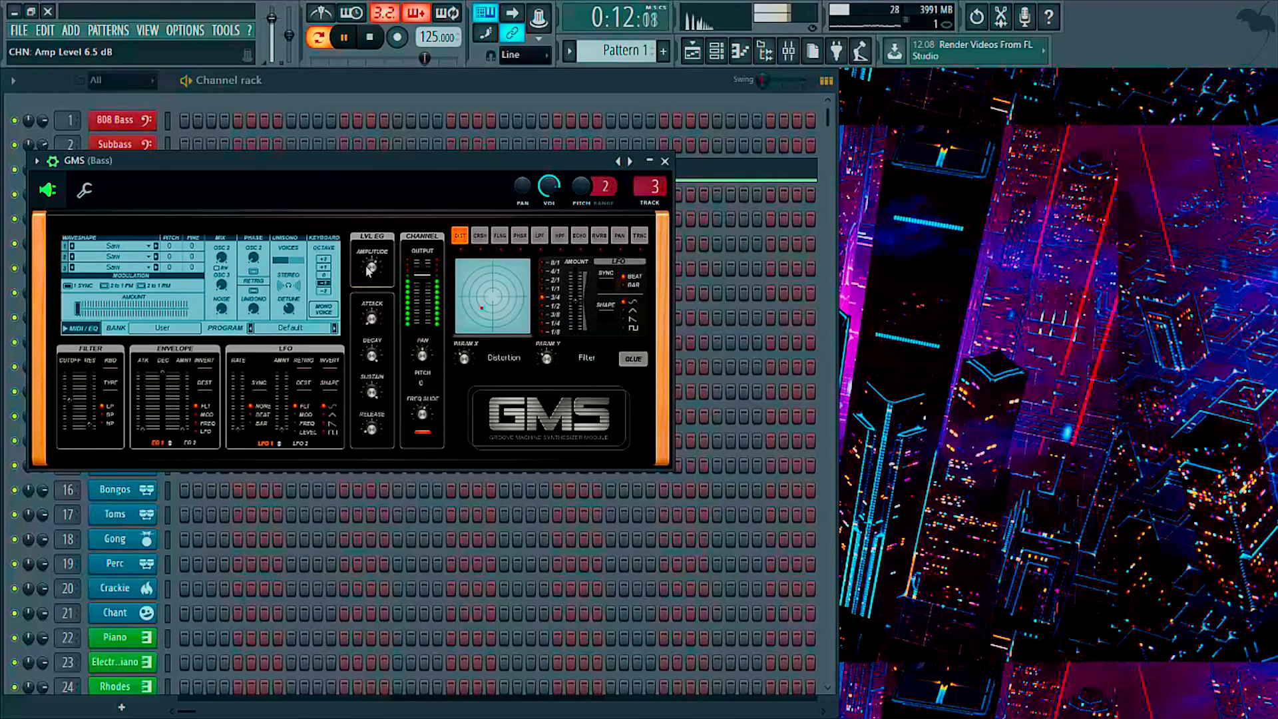
pyautogui.moveTo(253, 308); pyautogui.dragTo(253, 308)
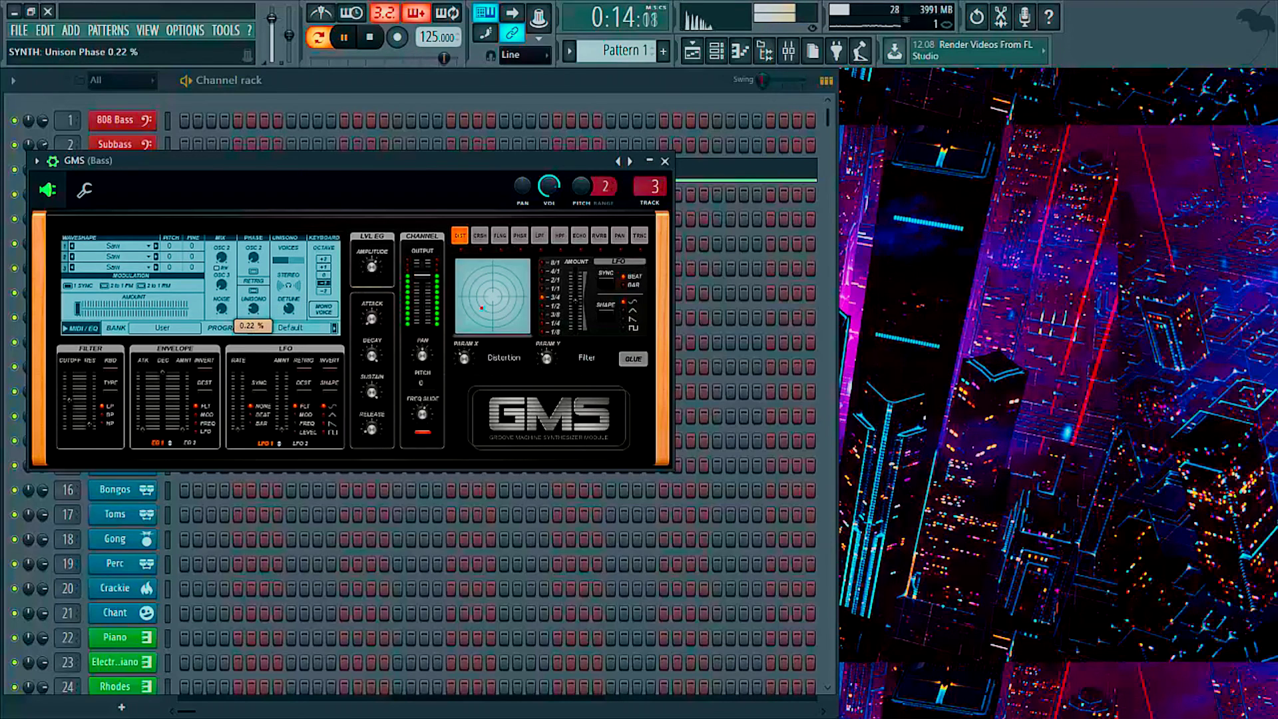
pyautogui.moveTo(253, 309); pyautogui.dragTo(253, 309)
# - Raise the GMS modulation amount to about 0.26 % while auditioning the pattern, and close the plugin
pyautogui.moveTo(95, 308); pyautogui.dragTo(102, 308)
pyautogui.press('space')
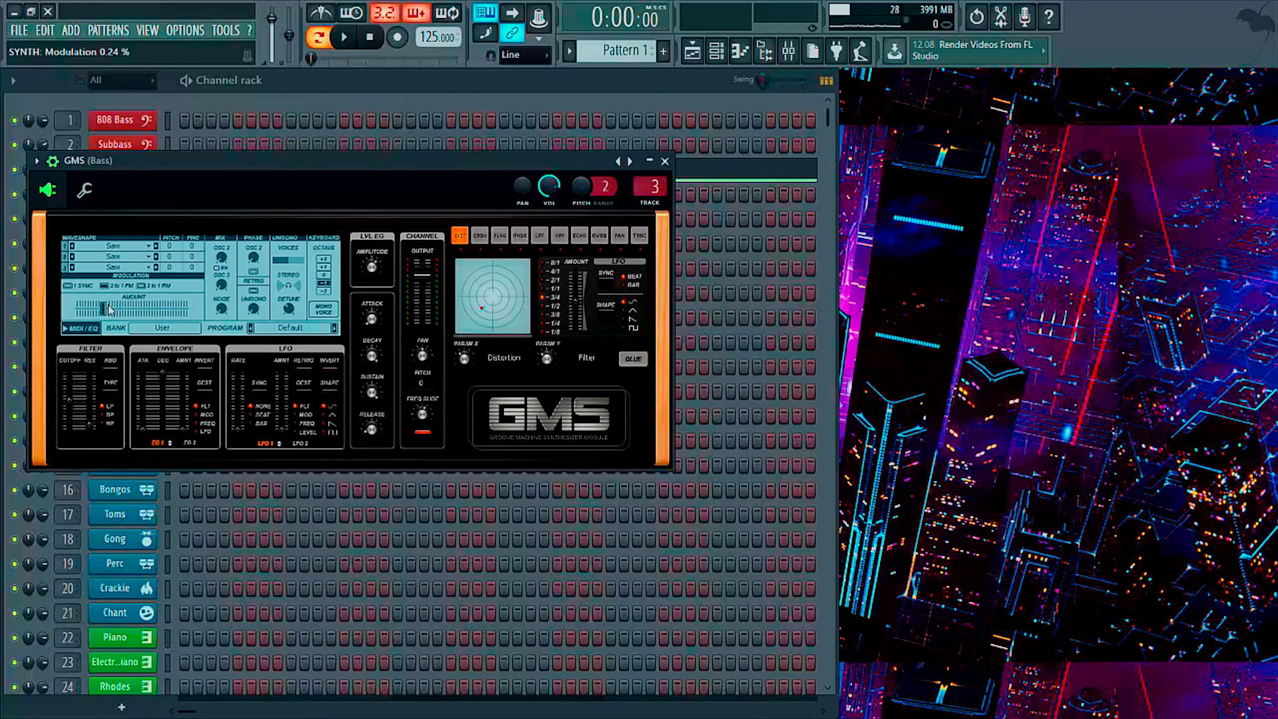
pyautogui.press('space')
pyautogui.moveTo(110, 309)
pyautogui.mouseDown()
pyautogui.moveTo(78, 308)
pyautogui.moveTo(105, 308)
pyautogui.mouseUp()
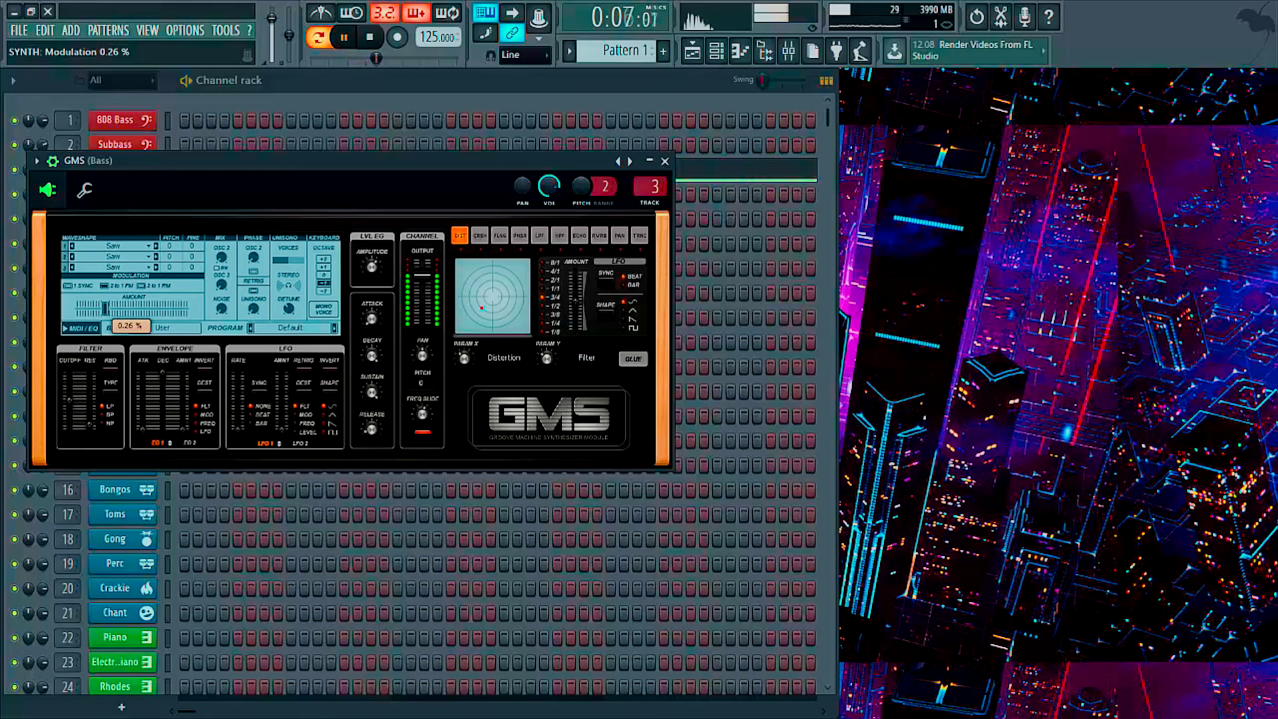
pyautogui.press('space')
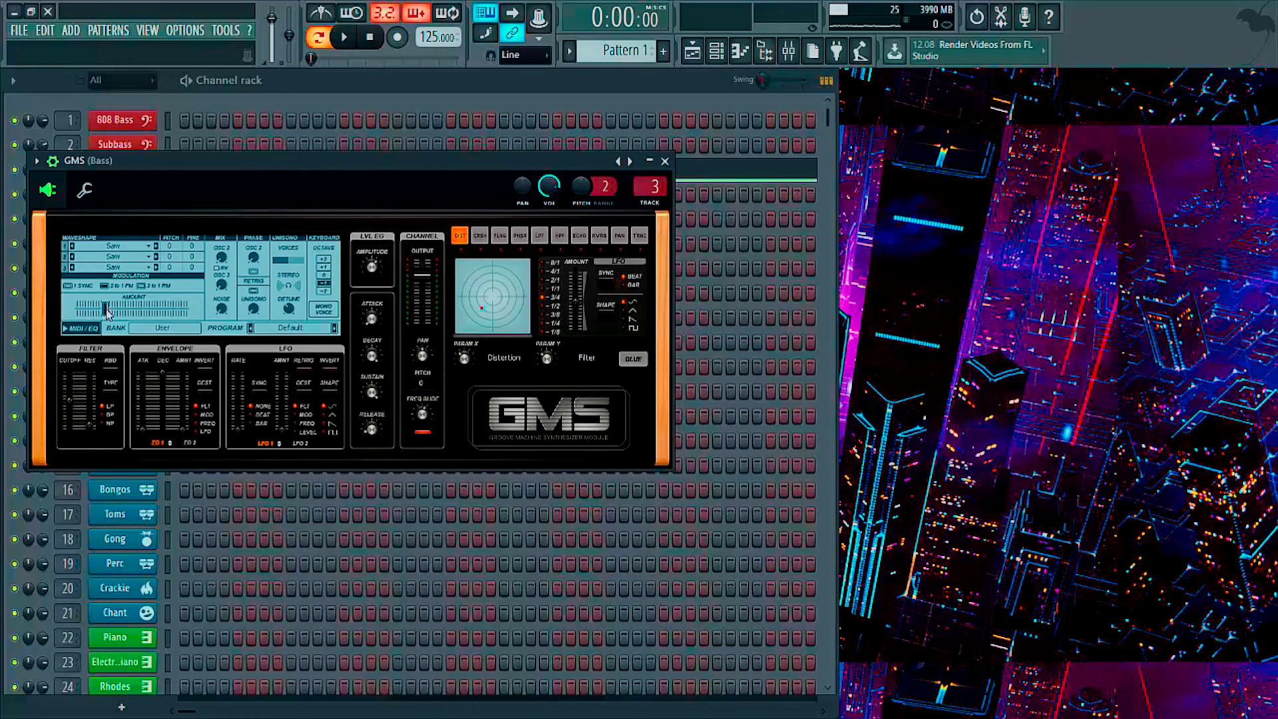
pyautogui.moveTo(106, 311); pyautogui.dragTo(104, 311)
pyautogui.click(666, 163)
# - Reopen the GMS piano roll, transpose all notes down another octave and play the pattern
pyautogui.press('space')
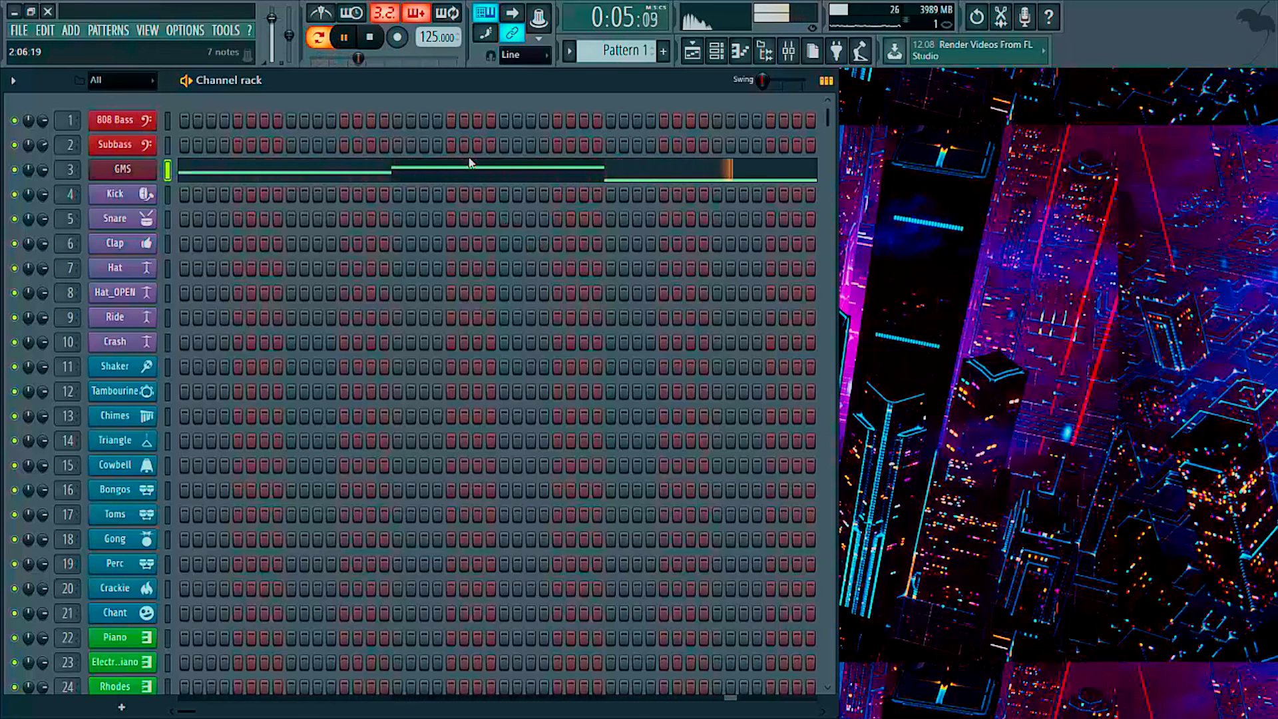
pyautogui.click(489, 172)
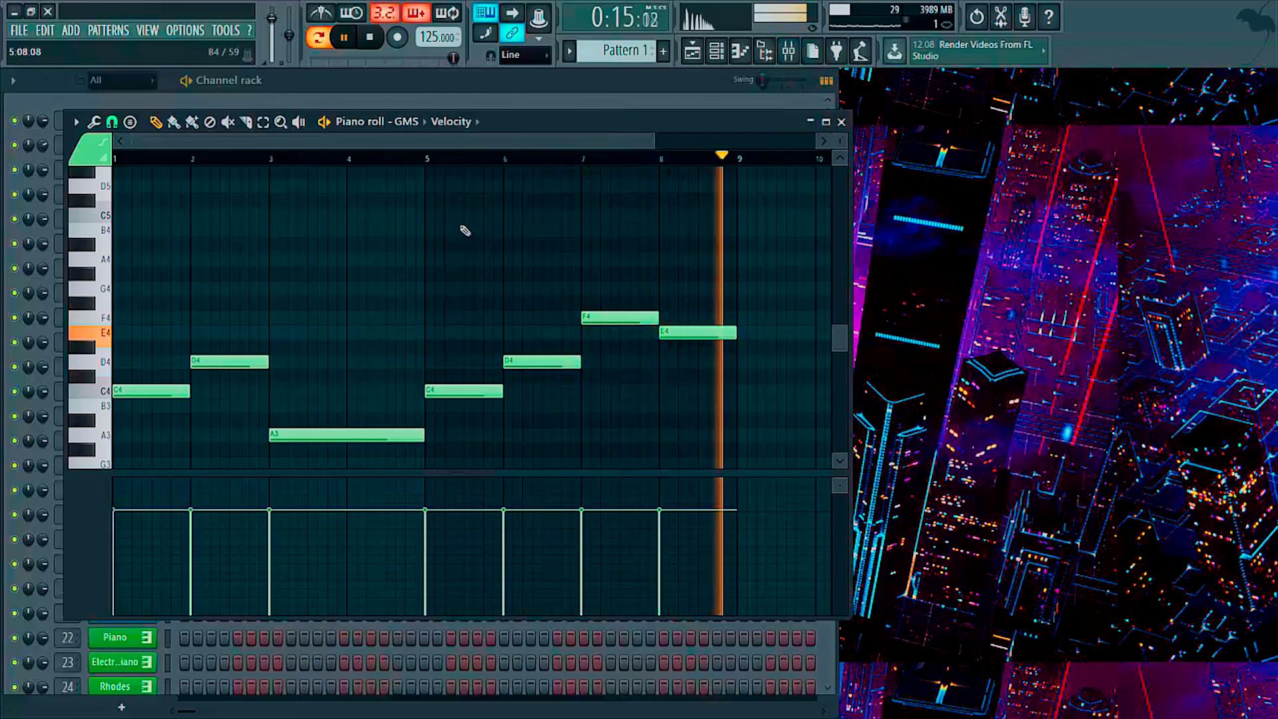
pyautogui.press('space')
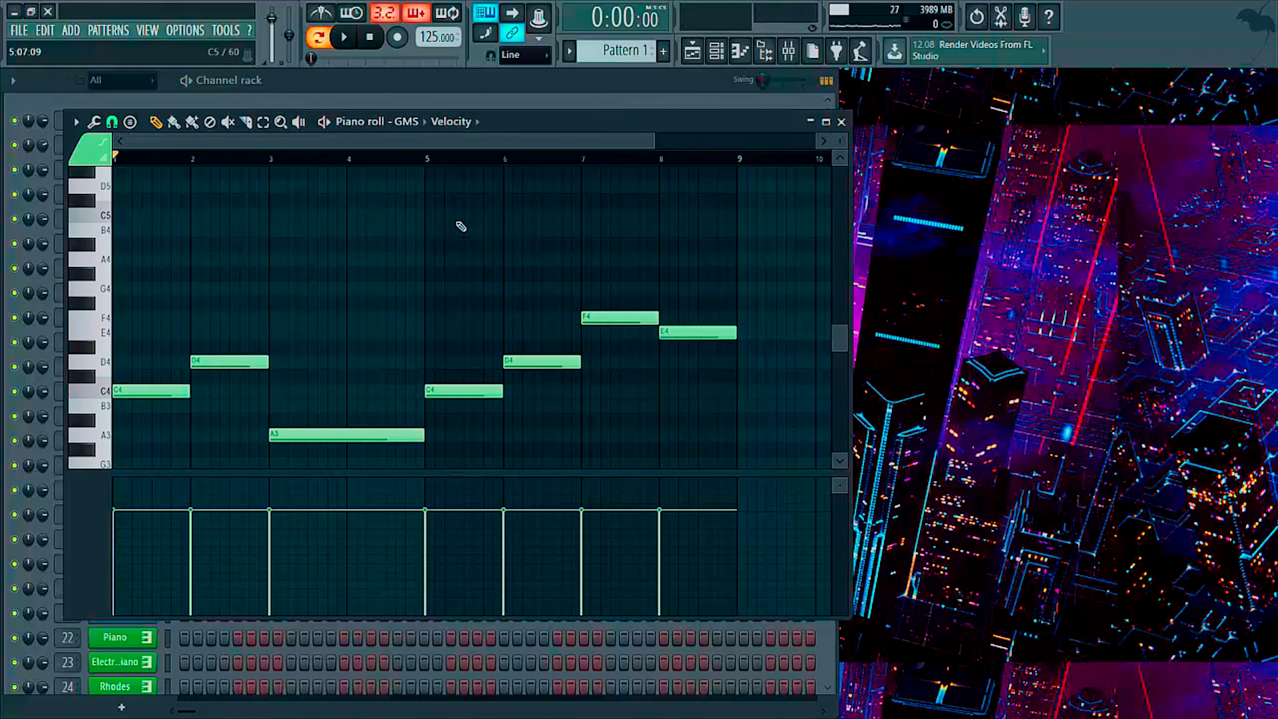
pyautogui.hotkey('ctrl', 'a')
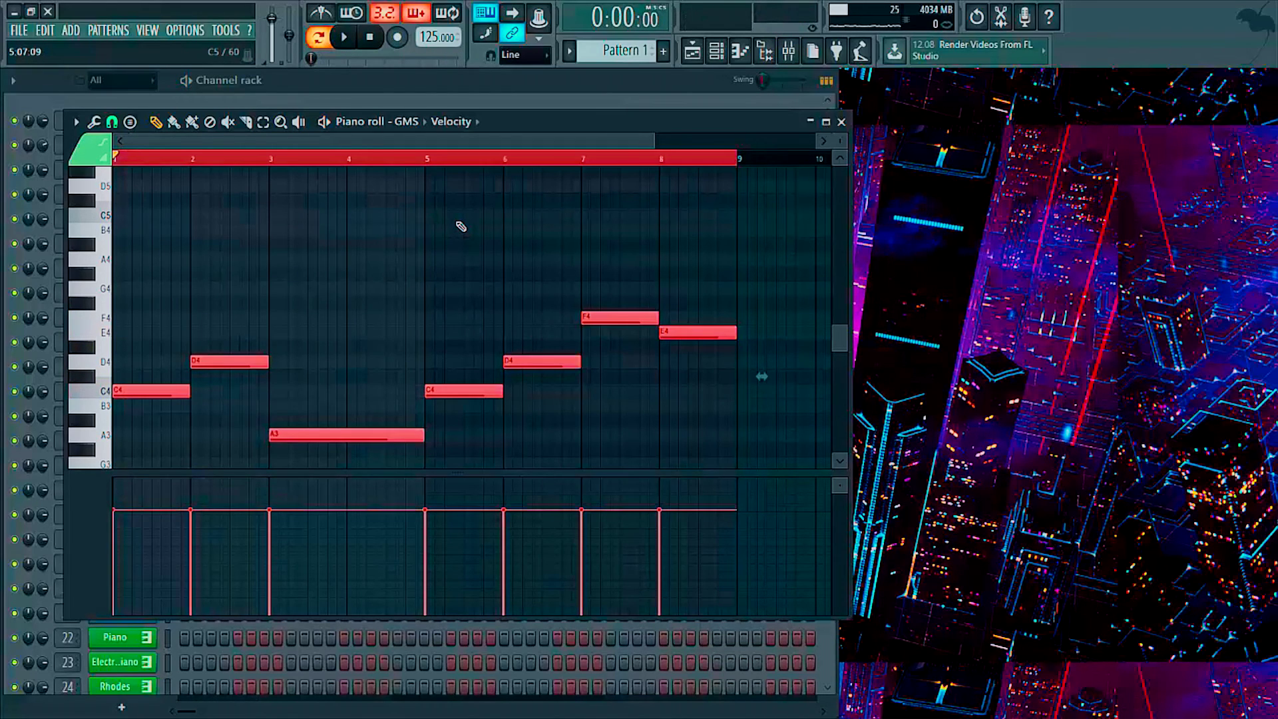
pyautogui.press('Delete')
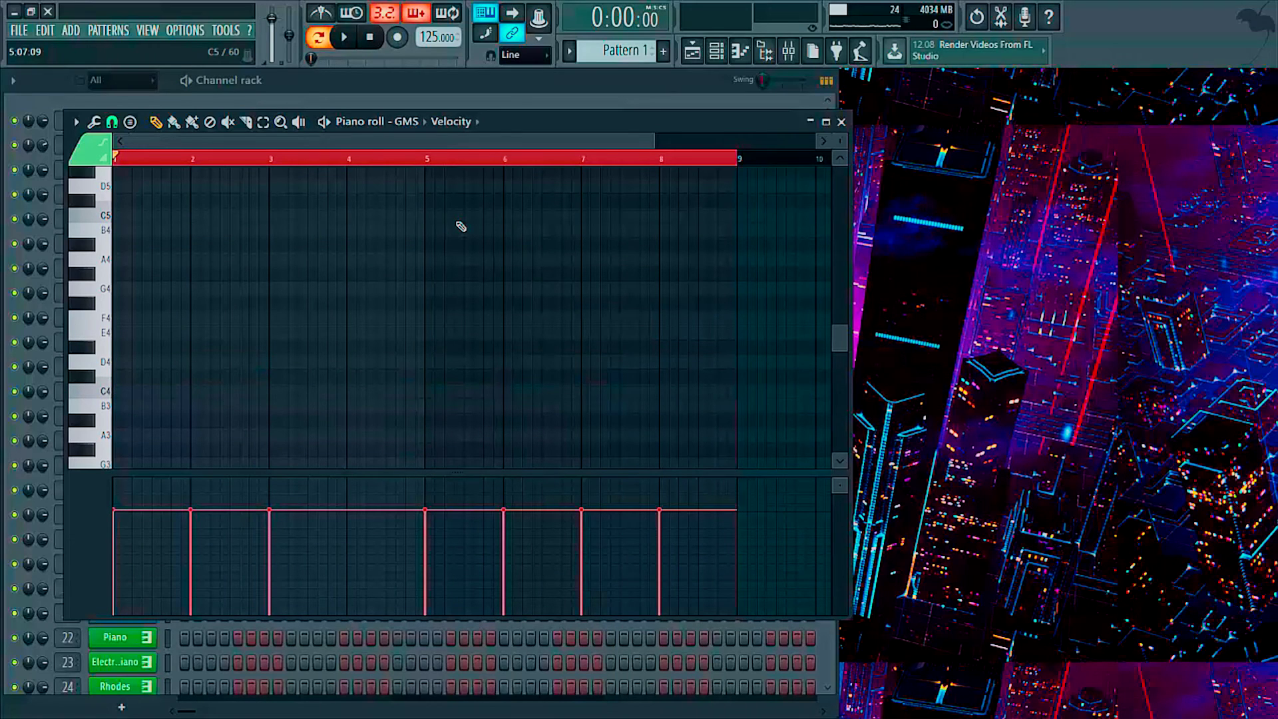
pyautogui.press('space')
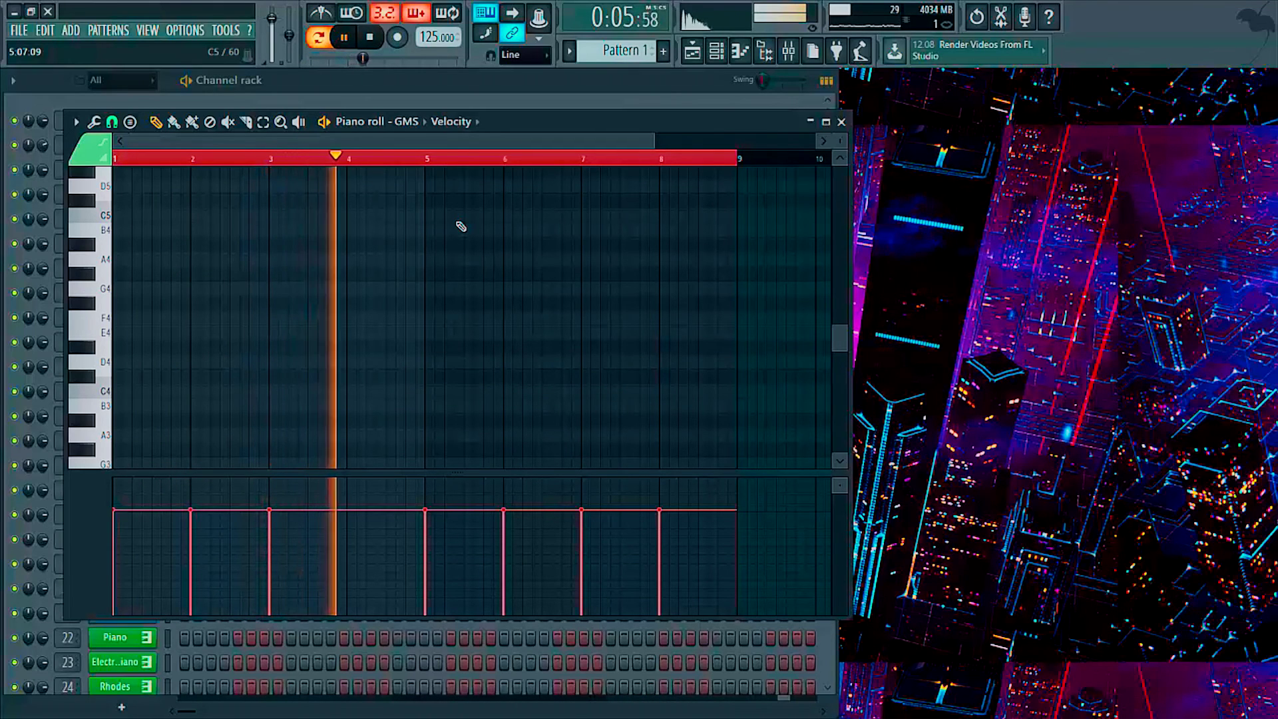
pyautogui.scroll(-4, 461, 227)
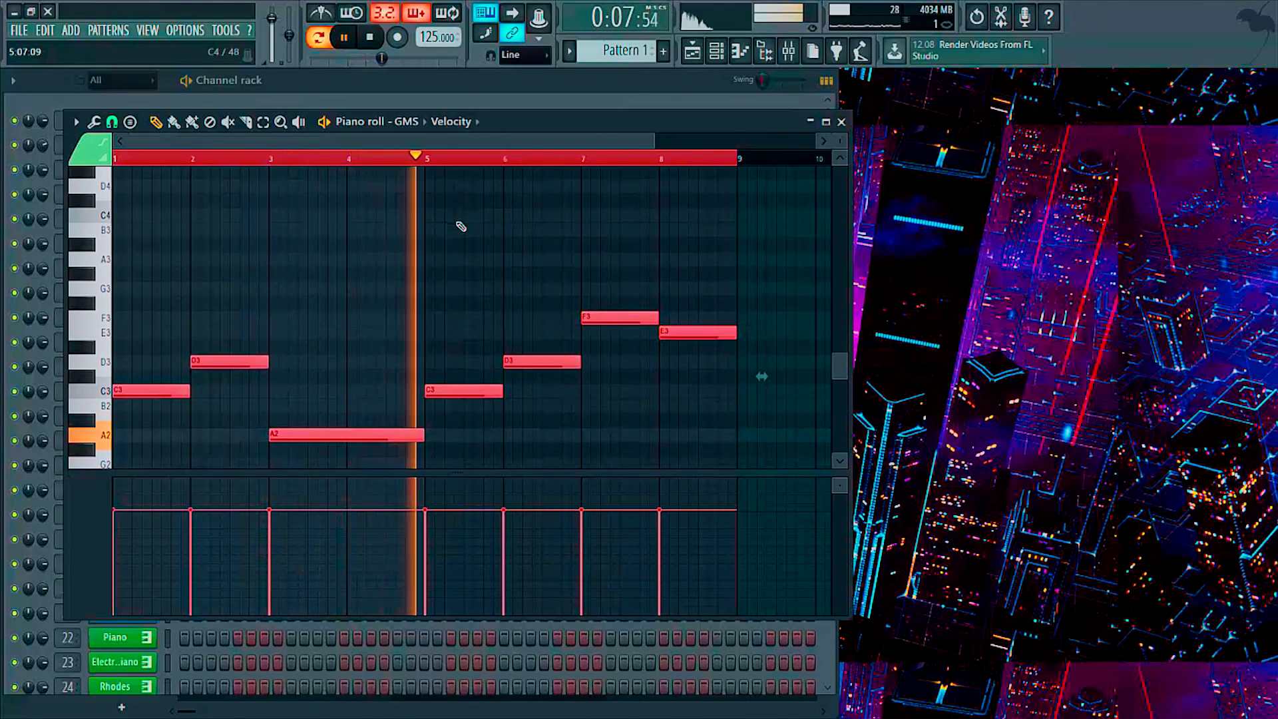
# - Transpose all GMS notes up one octave, audition the pattern and close the piano roll
pyautogui.press('space')
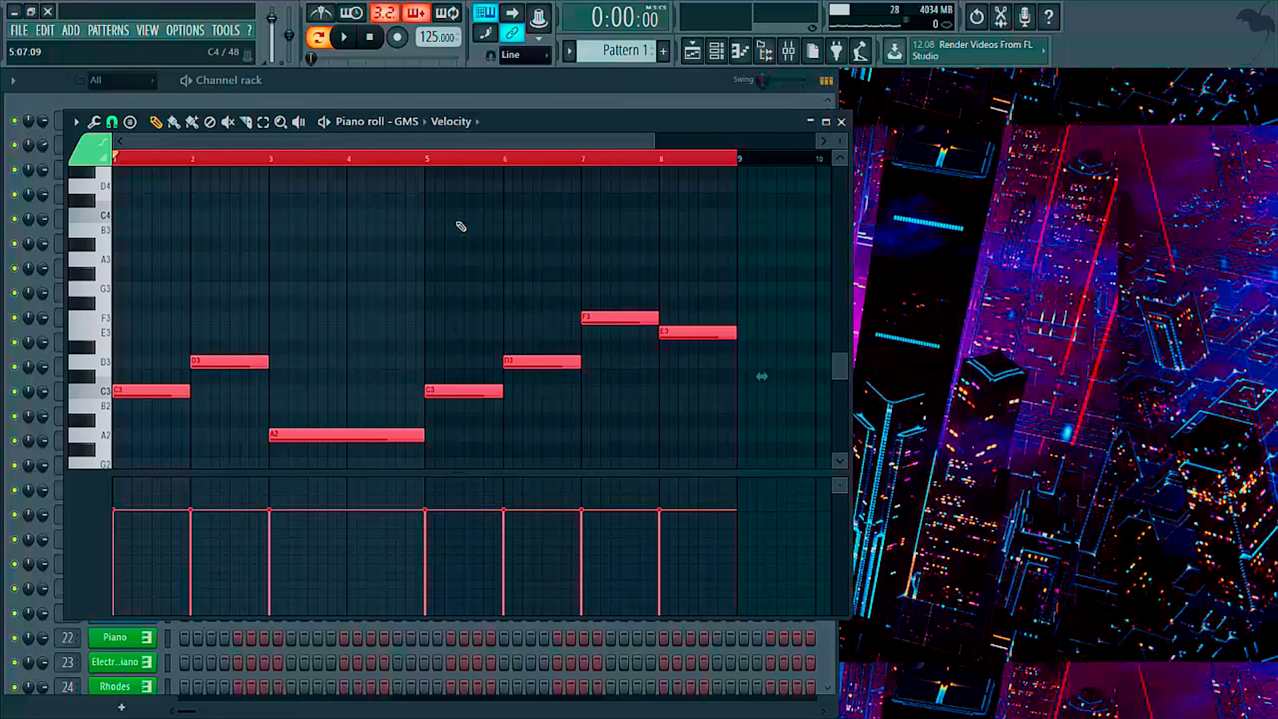
pyautogui.hotkey('ctrl', 'Up')
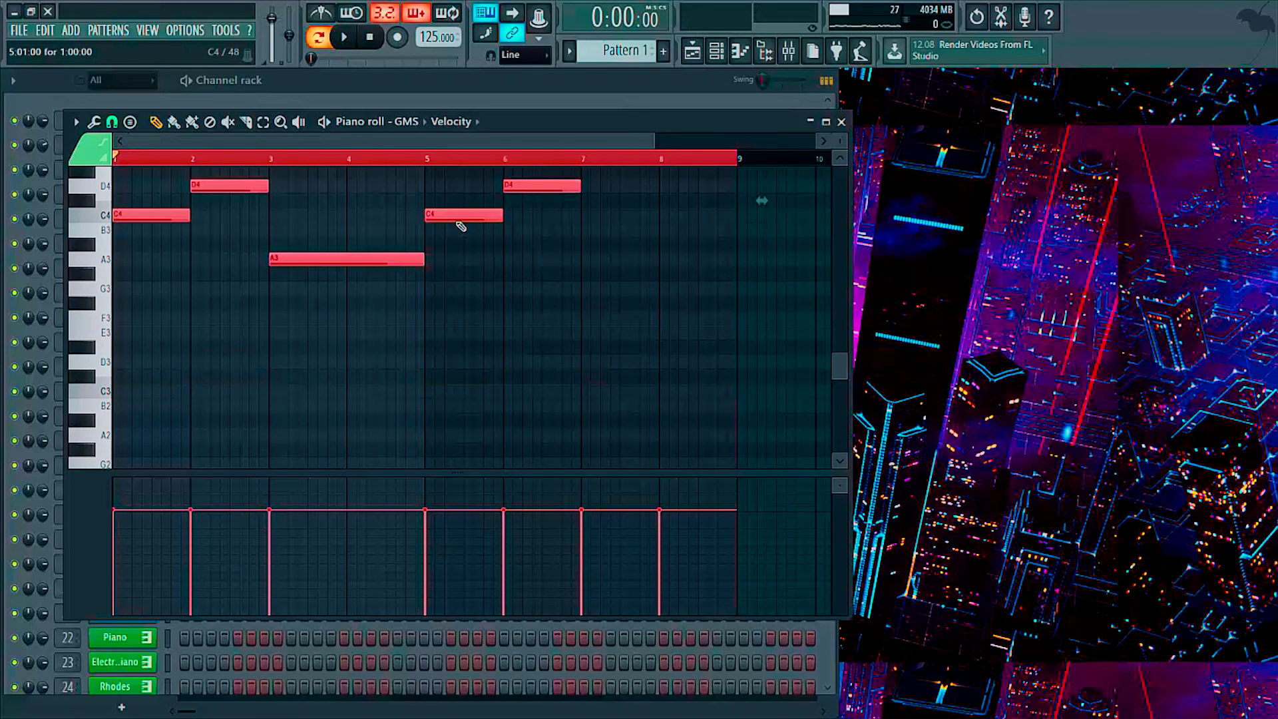
pyautogui.scroll(3, 771, 217)
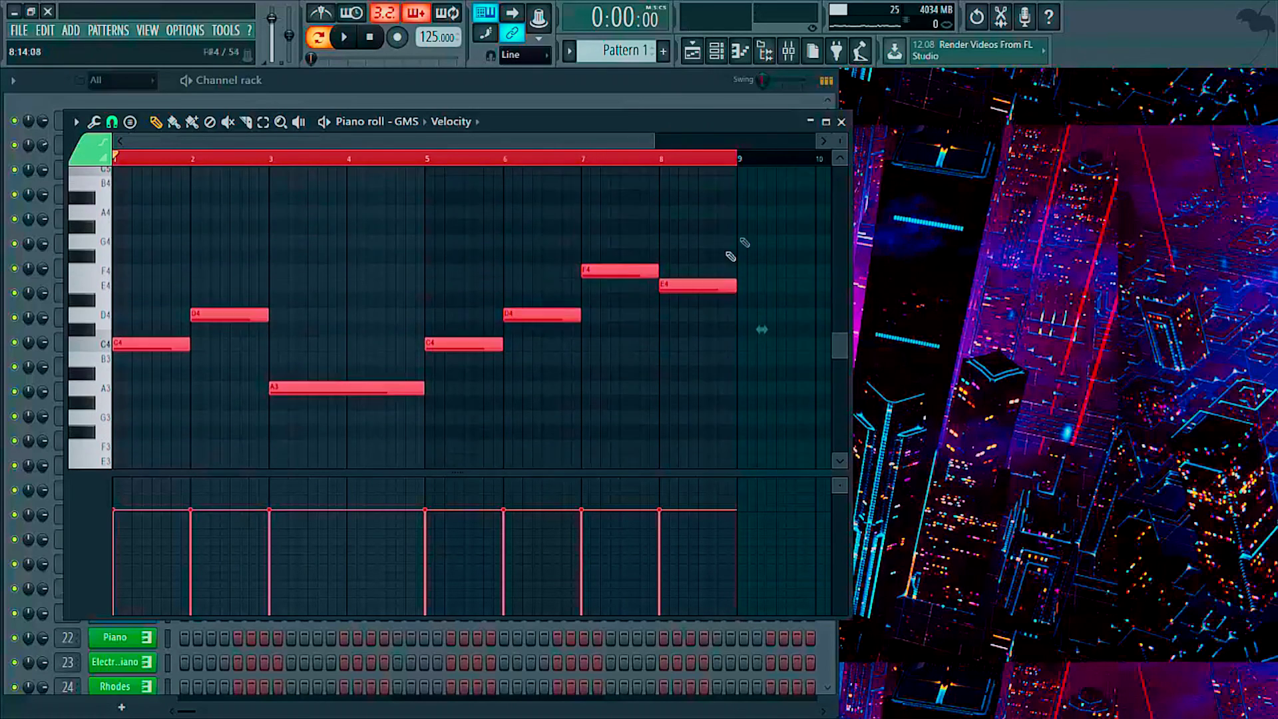
pyautogui.press('space')
pyautogui.click(842, 122)
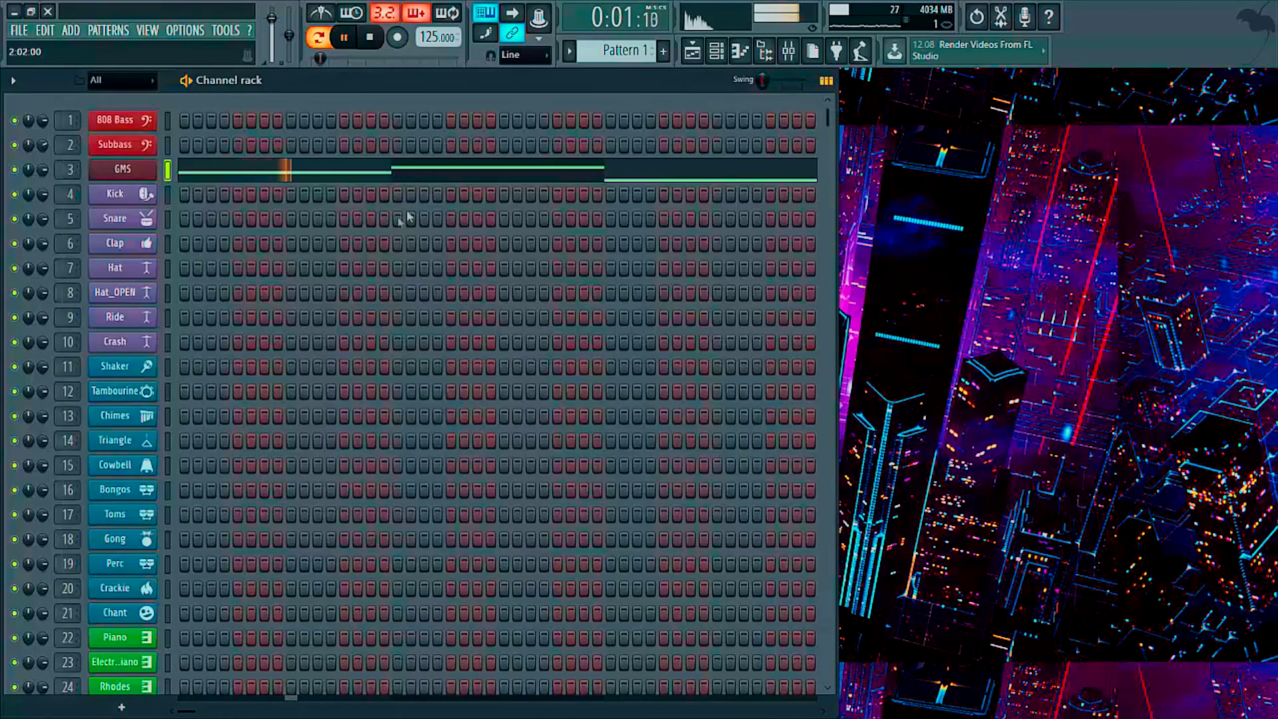
pyautogui.press('space')
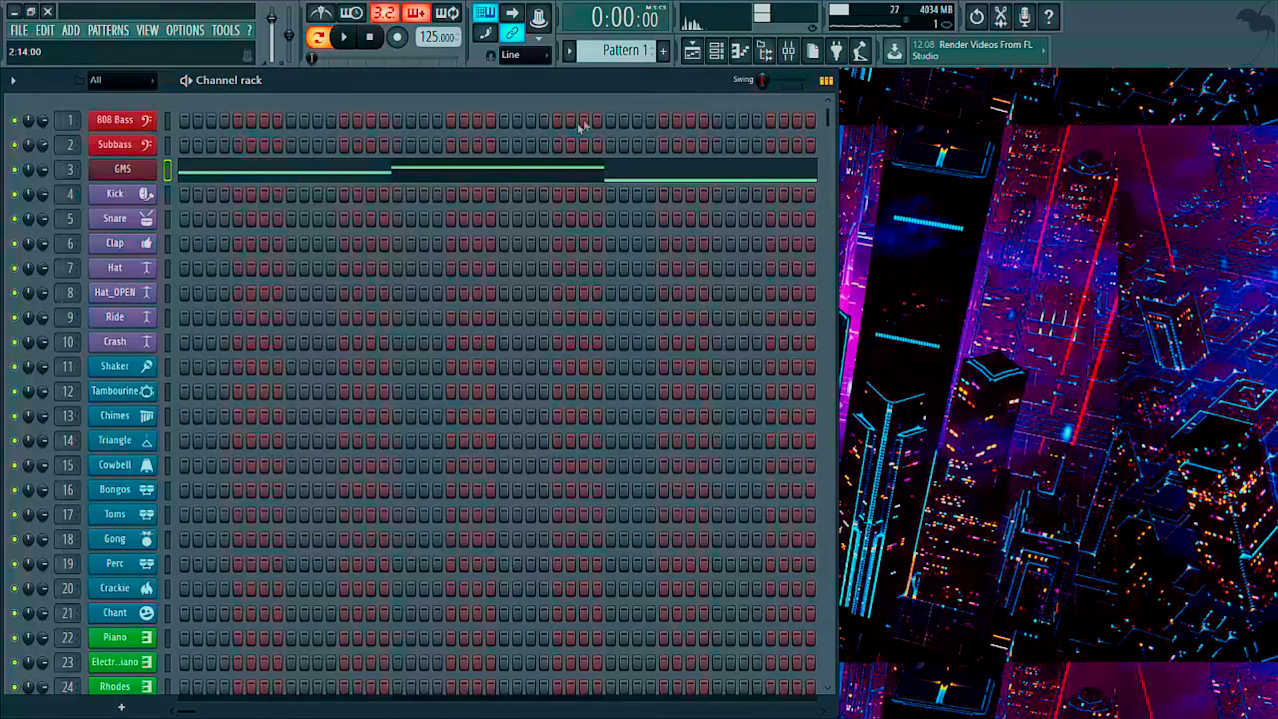
# - Show the browser and expand the drums subfolder inside the drumy sample folder
pyautogui.click(767, 56)
pyautogui.scroll(5, 90, 302)
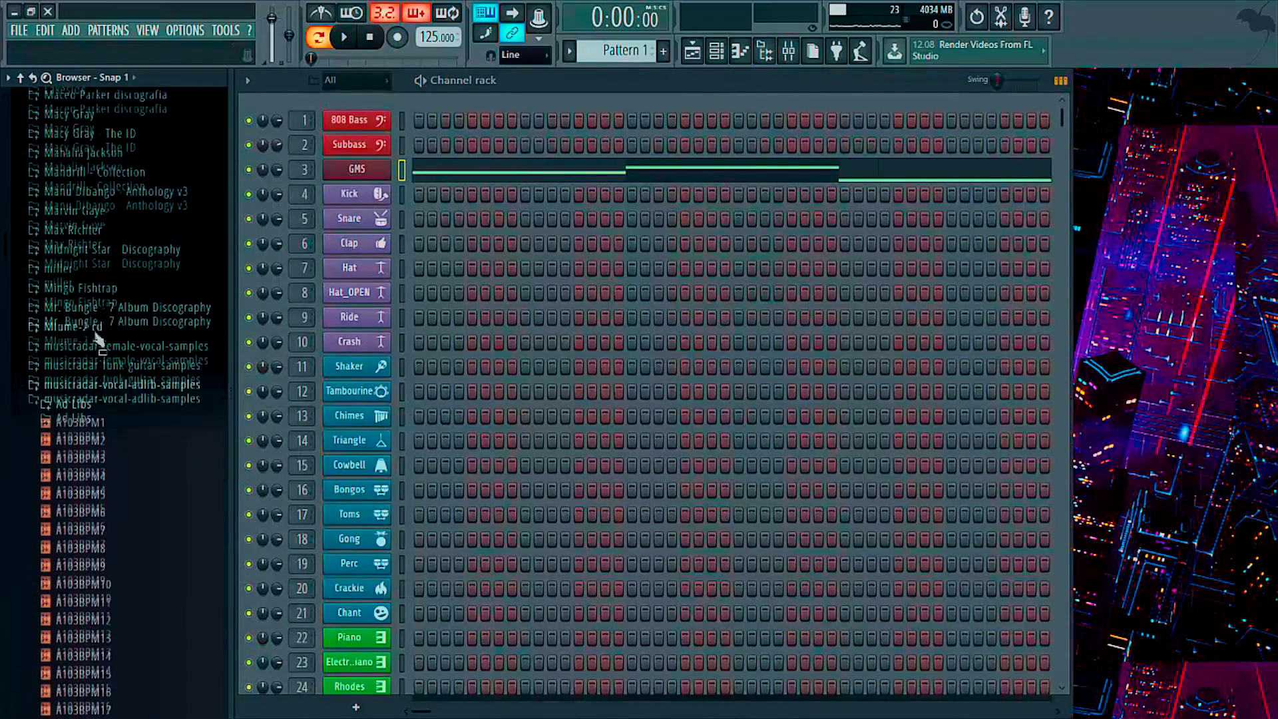
pyautogui.click(94, 365)
pyautogui.scroll(10, 95, 367)
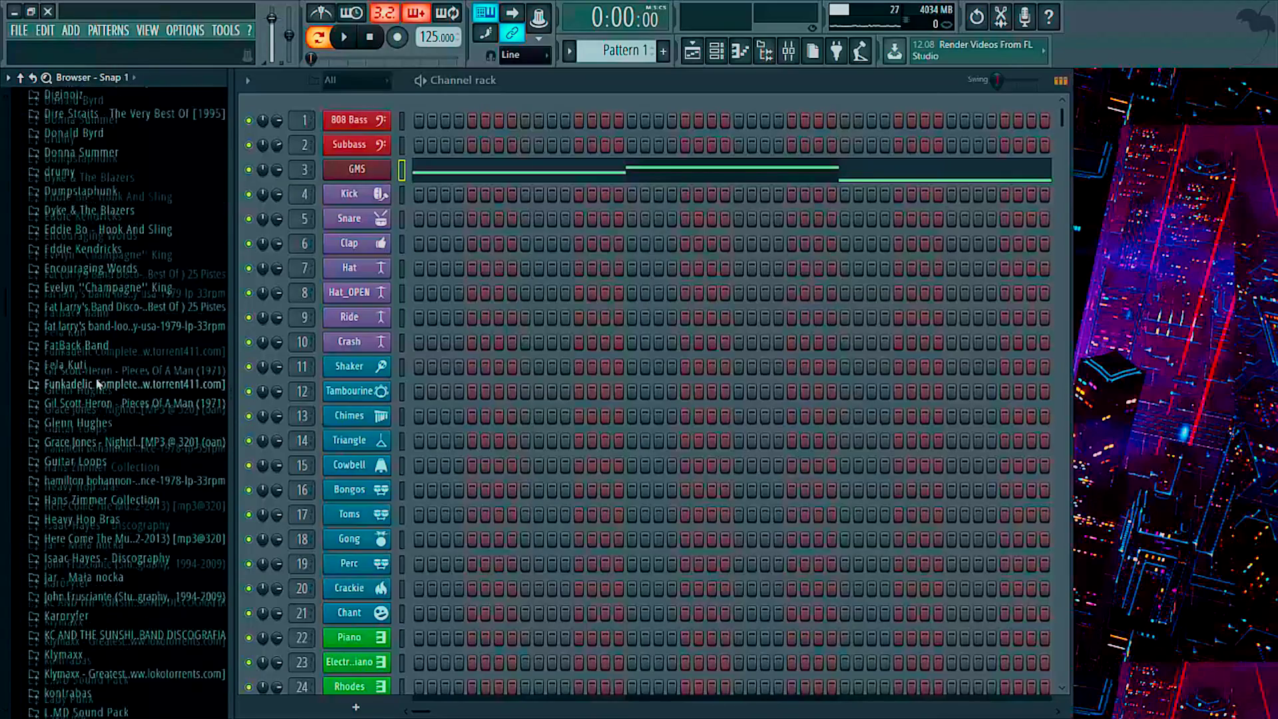
pyautogui.scroll(2, 95, 371)
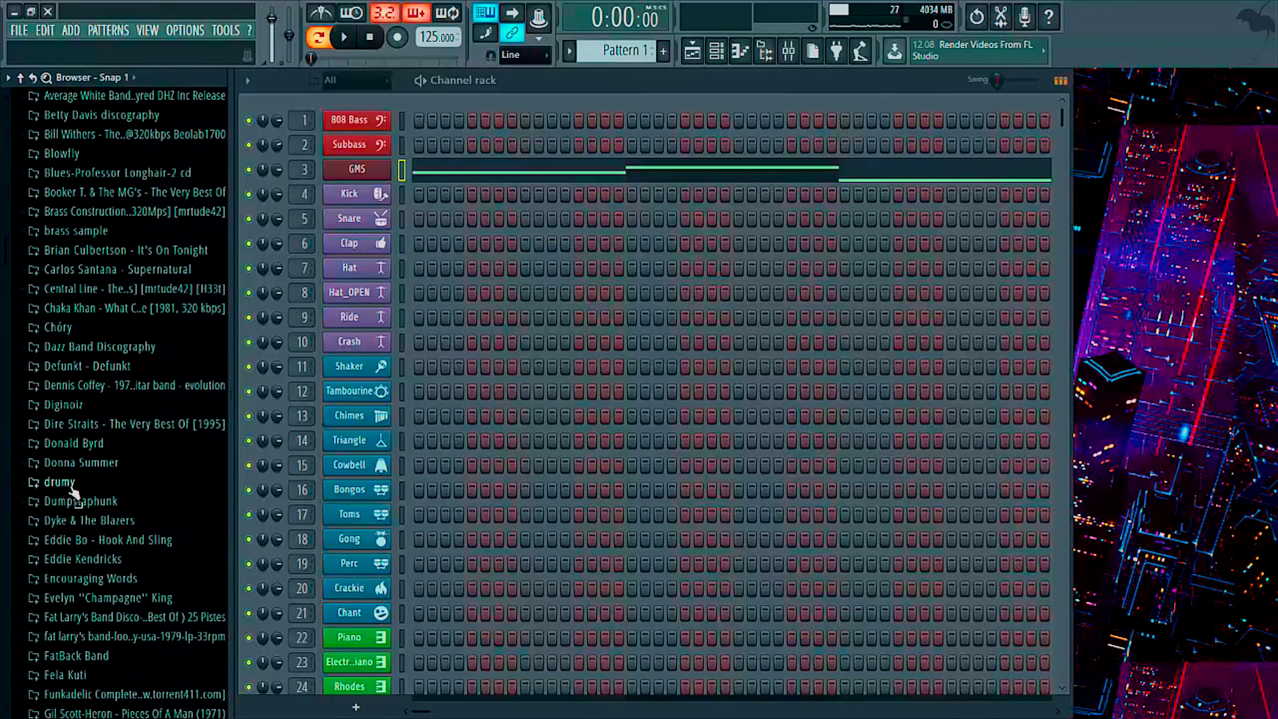
pyautogui.click(73, 487)
pyautogui.scroll(-3, 93, 453)
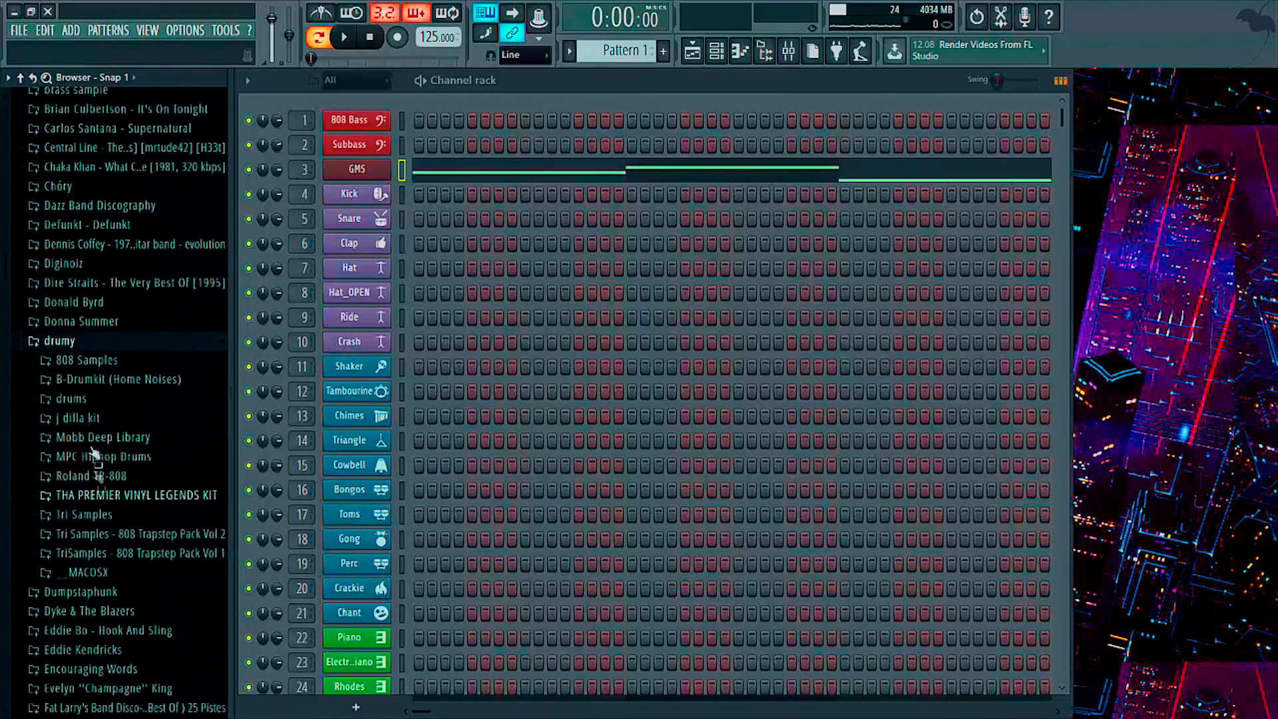
pyautogui.click(80, 396)
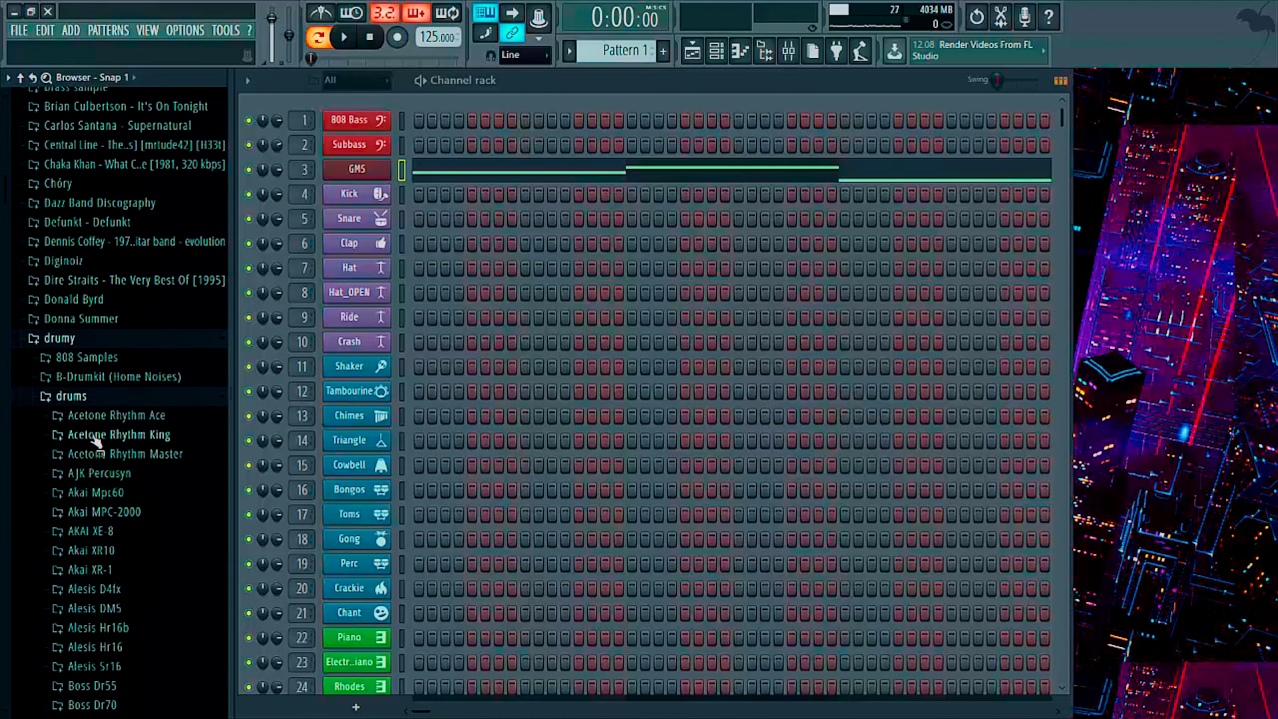
# - Find the Roland Tr-808 folder among the drum machine folders and expand it
pyautogui.scroll(-10, 100, 439)
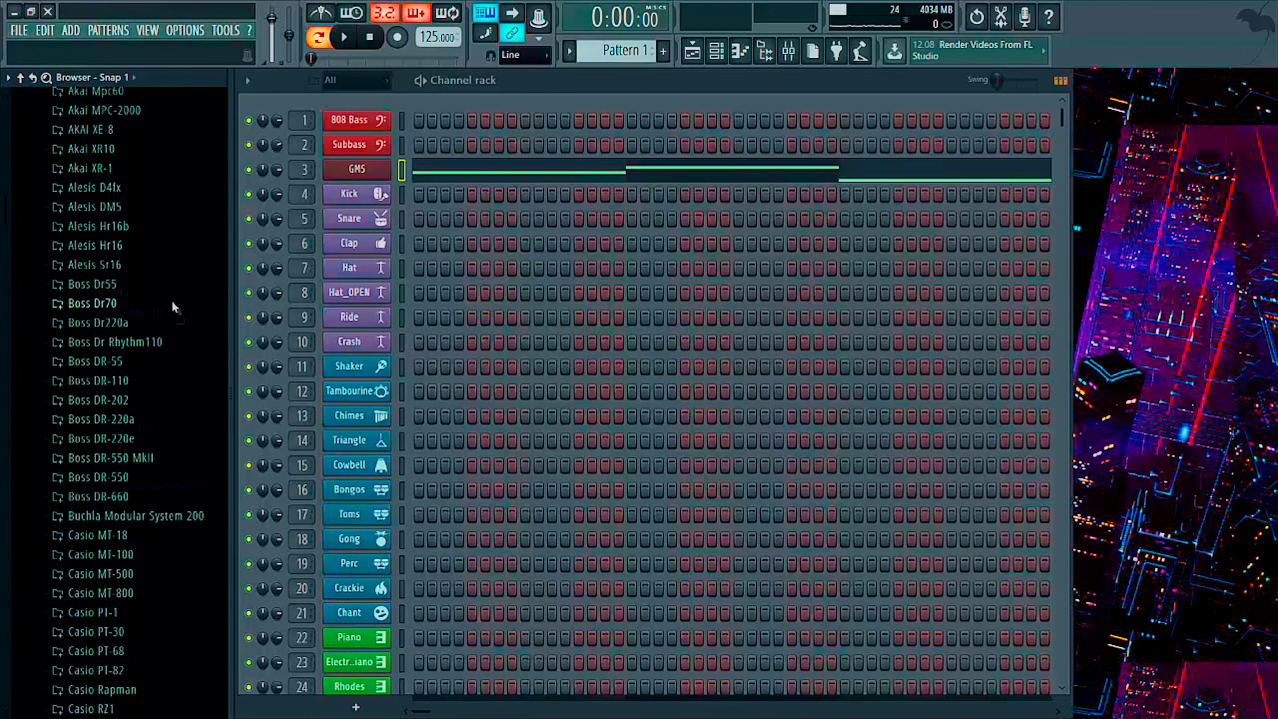
pyautogui.scroll(7, 147, 319)
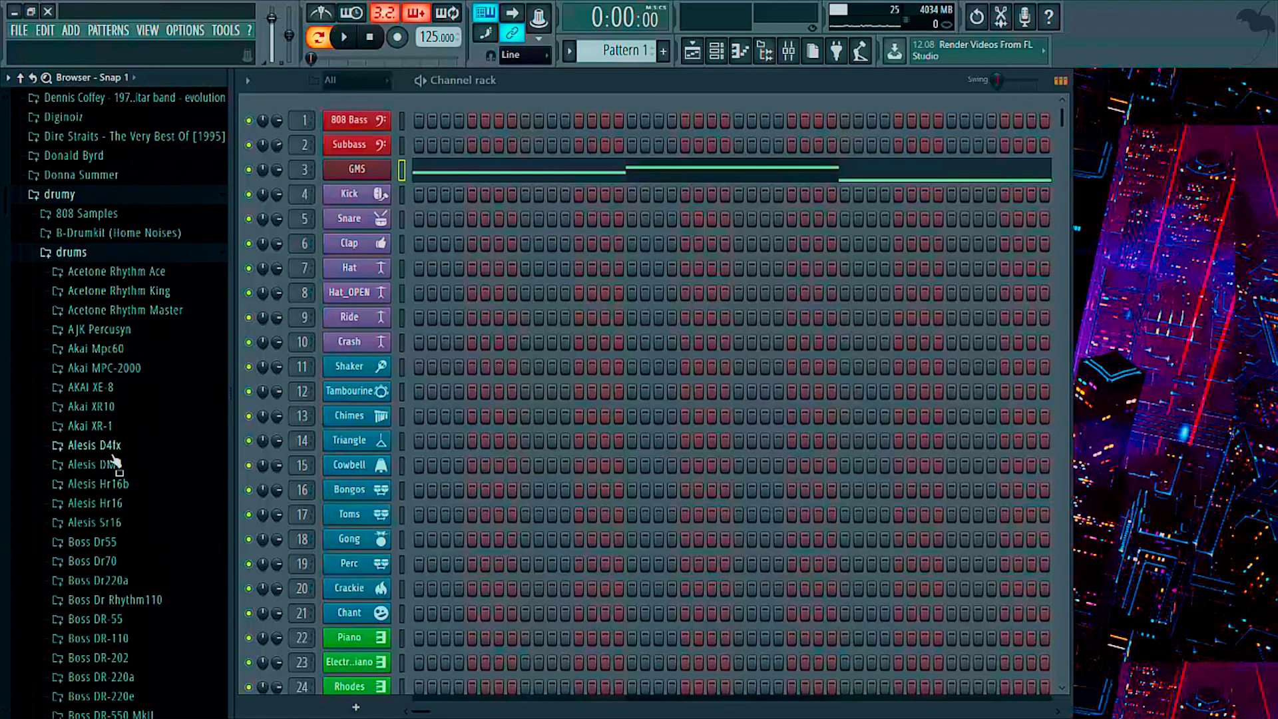
pyautogui.scroll(-6, 113, 457)
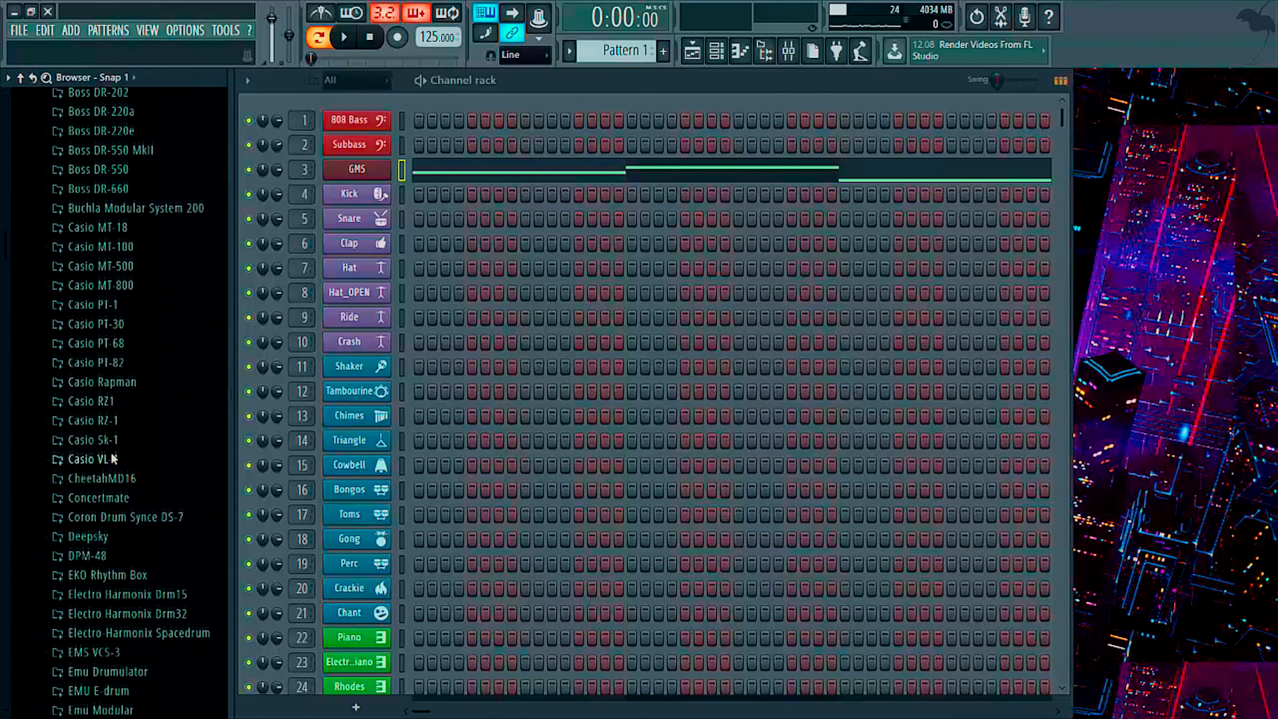
pyautogui.scroll(-20, 112, 457)
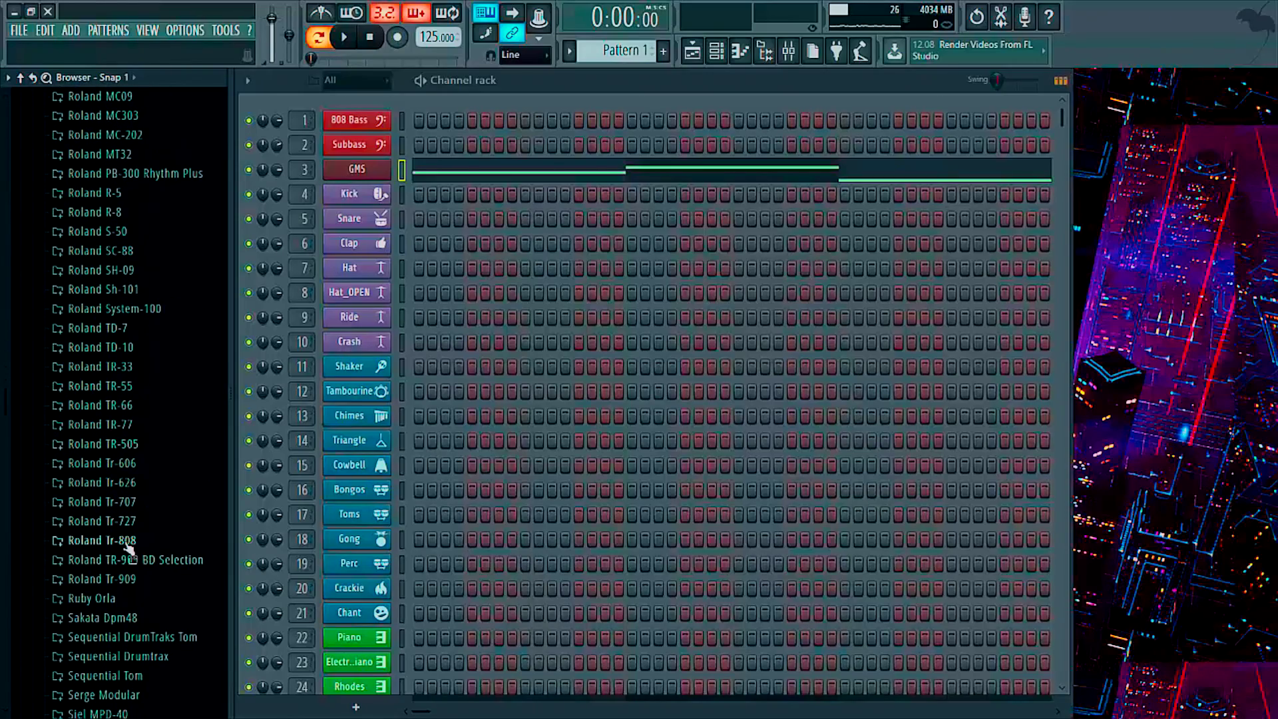
pyautogui.click(128, 541)
# - Audition 808 snare samples and load MaxV - Roland808 - SD0010 06 onto the Snare channel
pyautogui.scroll(-9, 129, 408)
pyautogui.scroll(3, 152, 374)
pyautogui.scroll(-3, 152, 375)
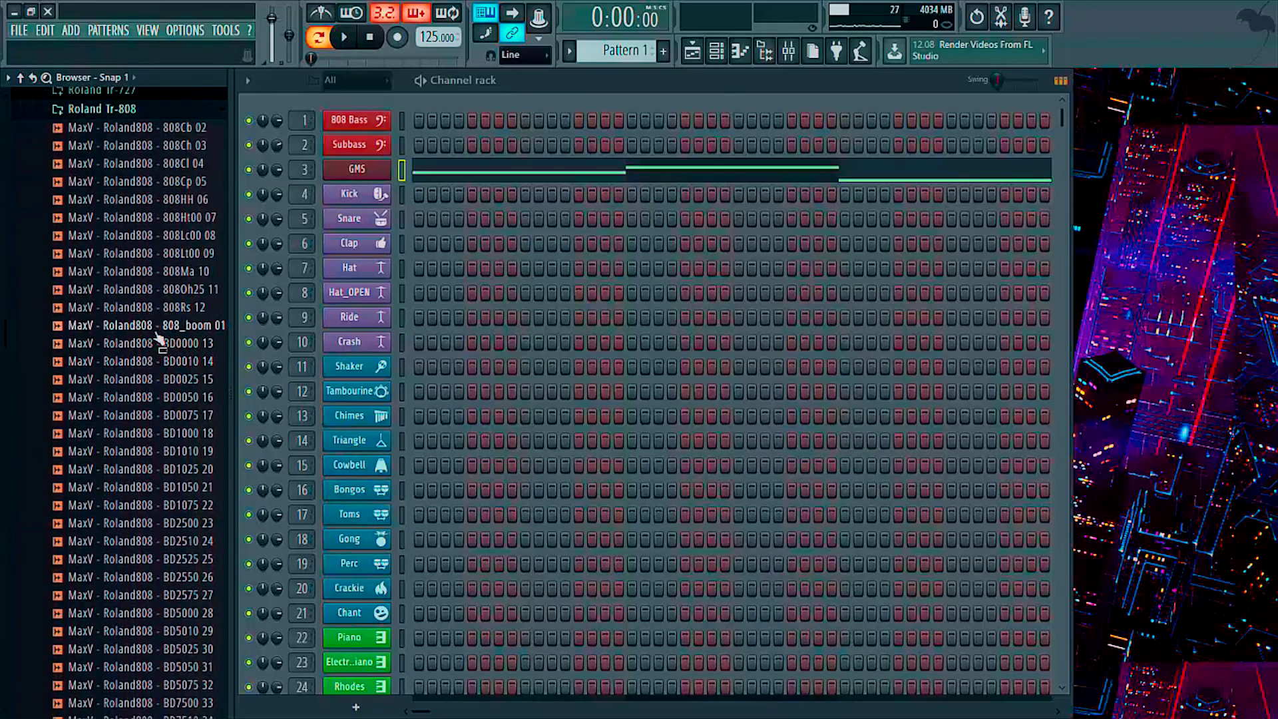
pyautogui.scroll(-5, 160, 341)
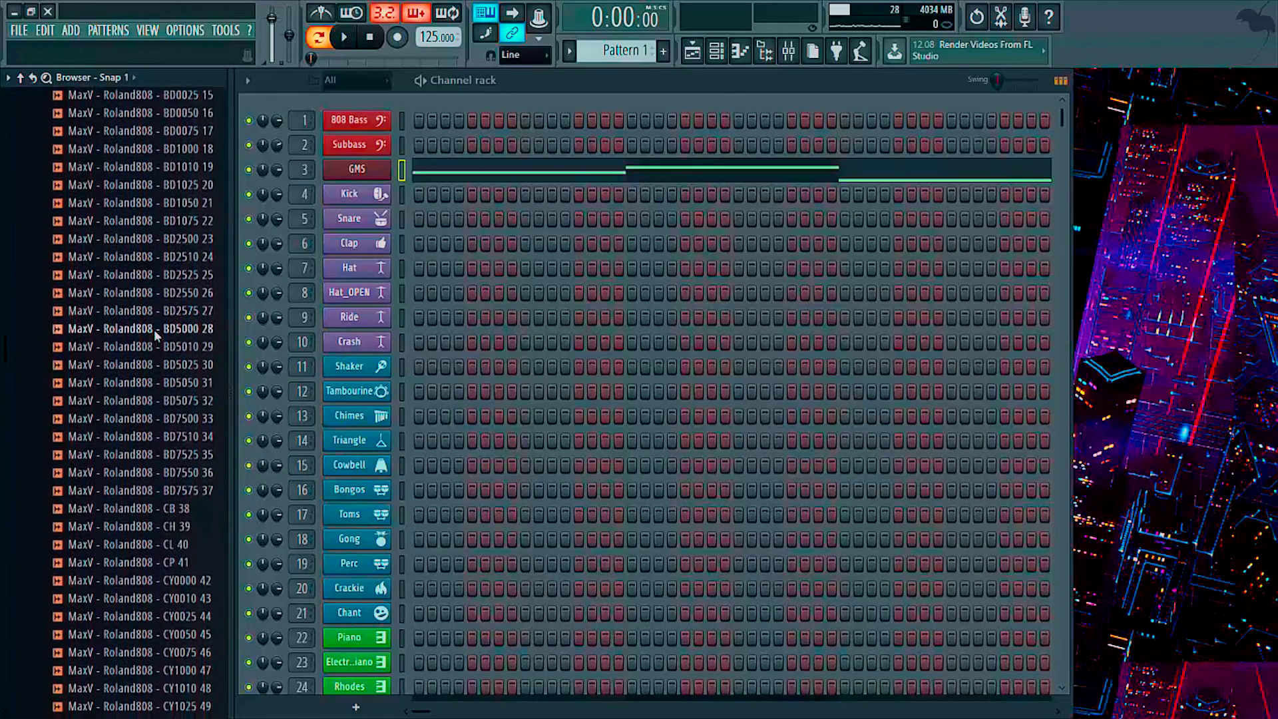
pyautogui.scroll(-8, 166, 357)
pyautogui.scroll(-13, 166, 358)
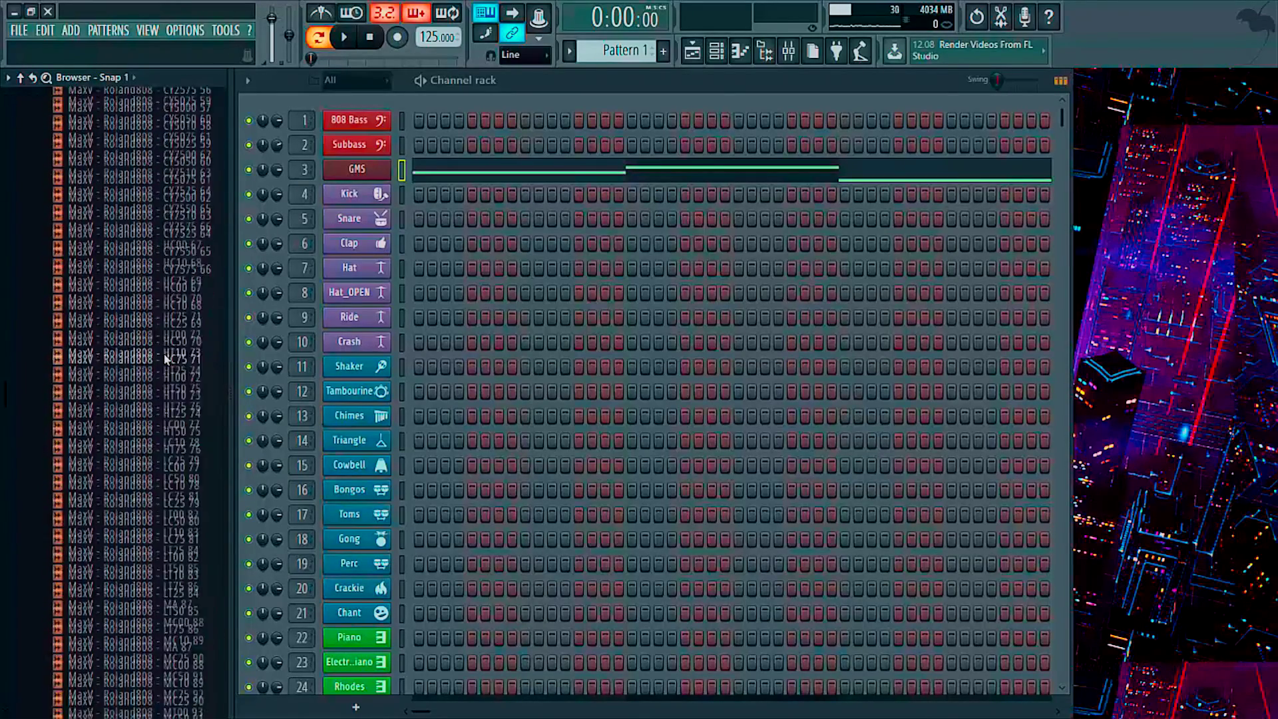
pyautogui.scroll(-5, 165, 358)
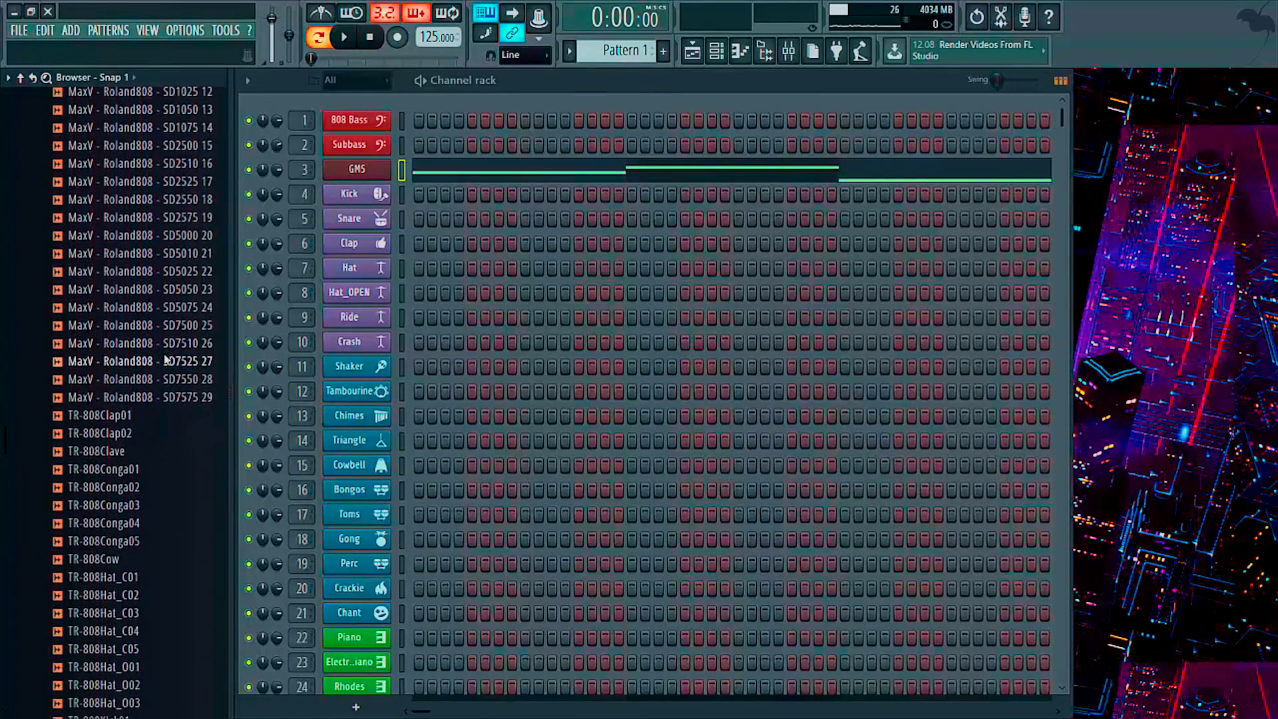
pyautogui.scroll(5, 192, 313)
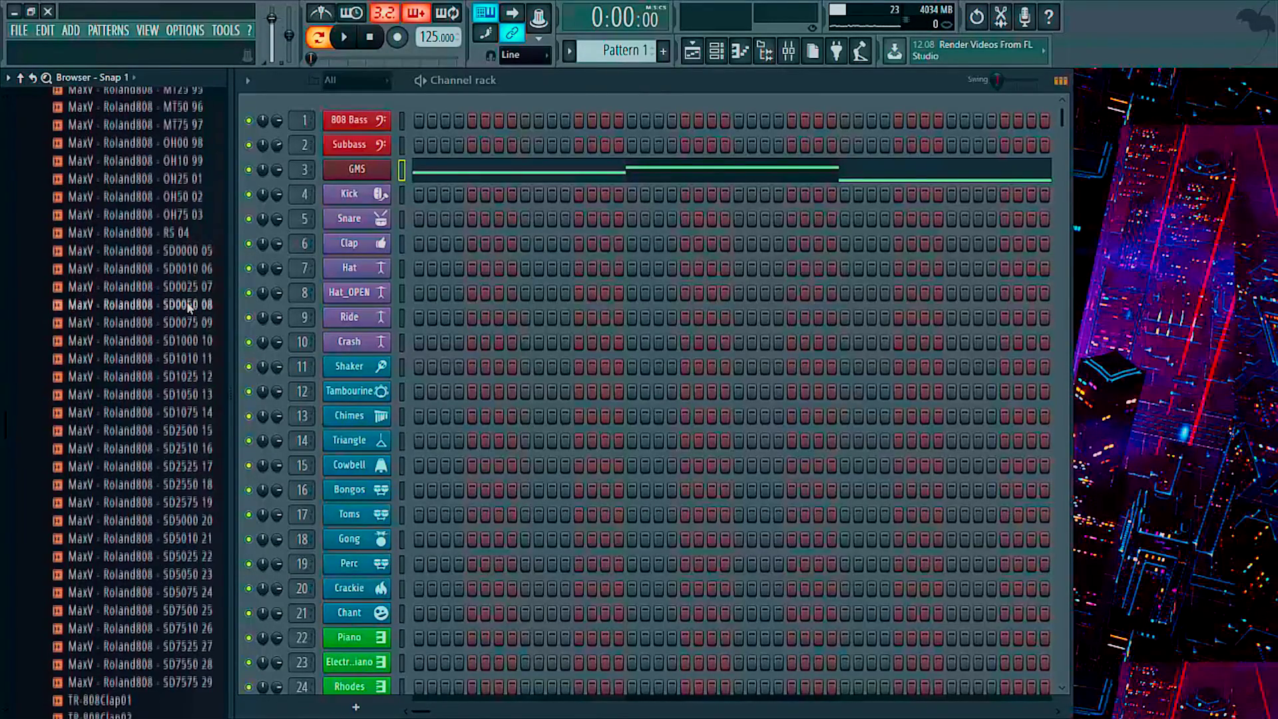
pyautogui.click(193, 292)
pyautogui.click(193, 277)
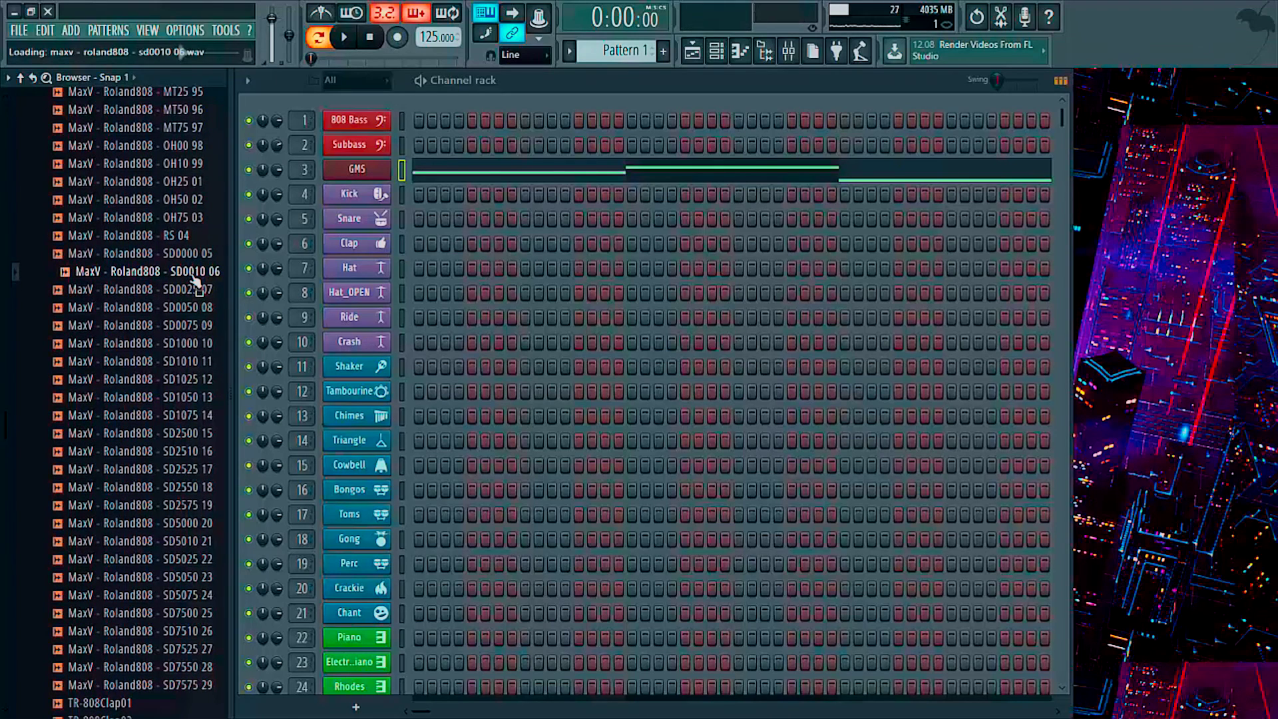
pyautogui.moveTo(195, 283); pyautogui.dragTo(358, 224)
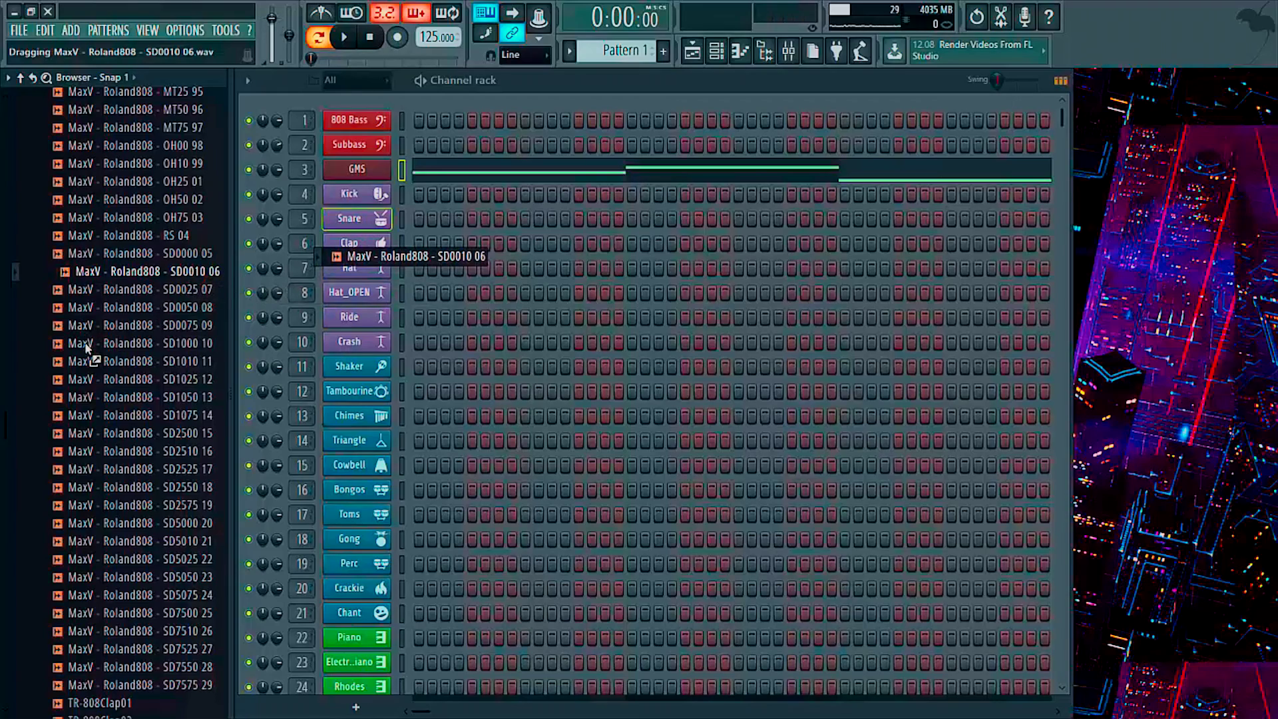
pyautogui.moveTo(358, 224); pyautogui.dragTo(353, 221)
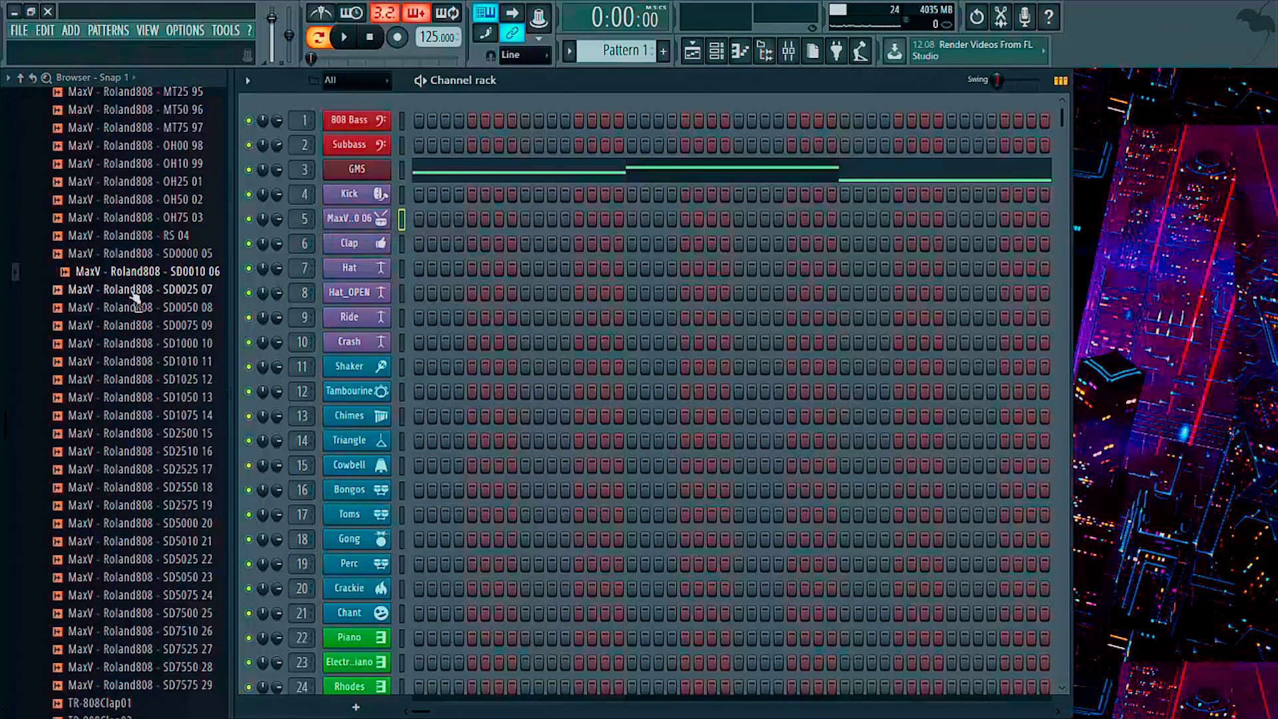
# - Look through the Roland Tr-808 folder for the TR-808Kick samples
pyautogui.scroll(10, 133, 373)
pyautogui.scroll(4, 133, 385)
pyautogui.scroll(16, 136, 394)
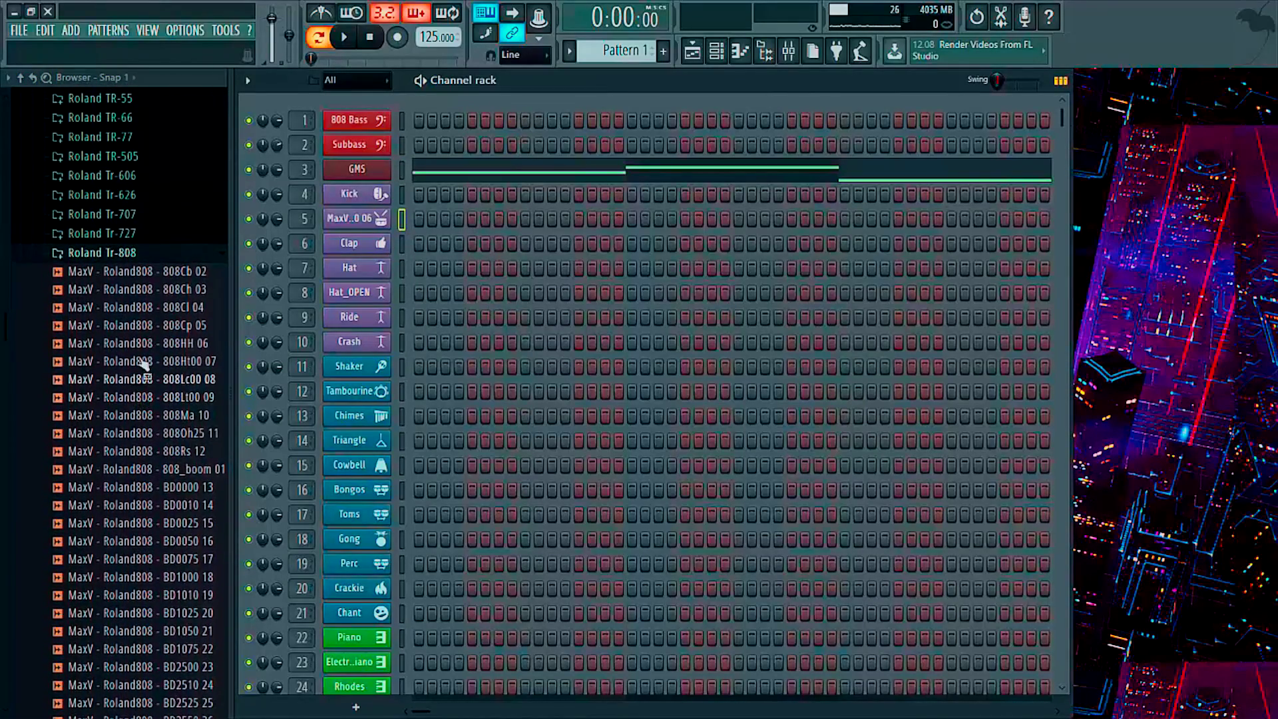
pyautogui.scroll(-3, 170, 363)
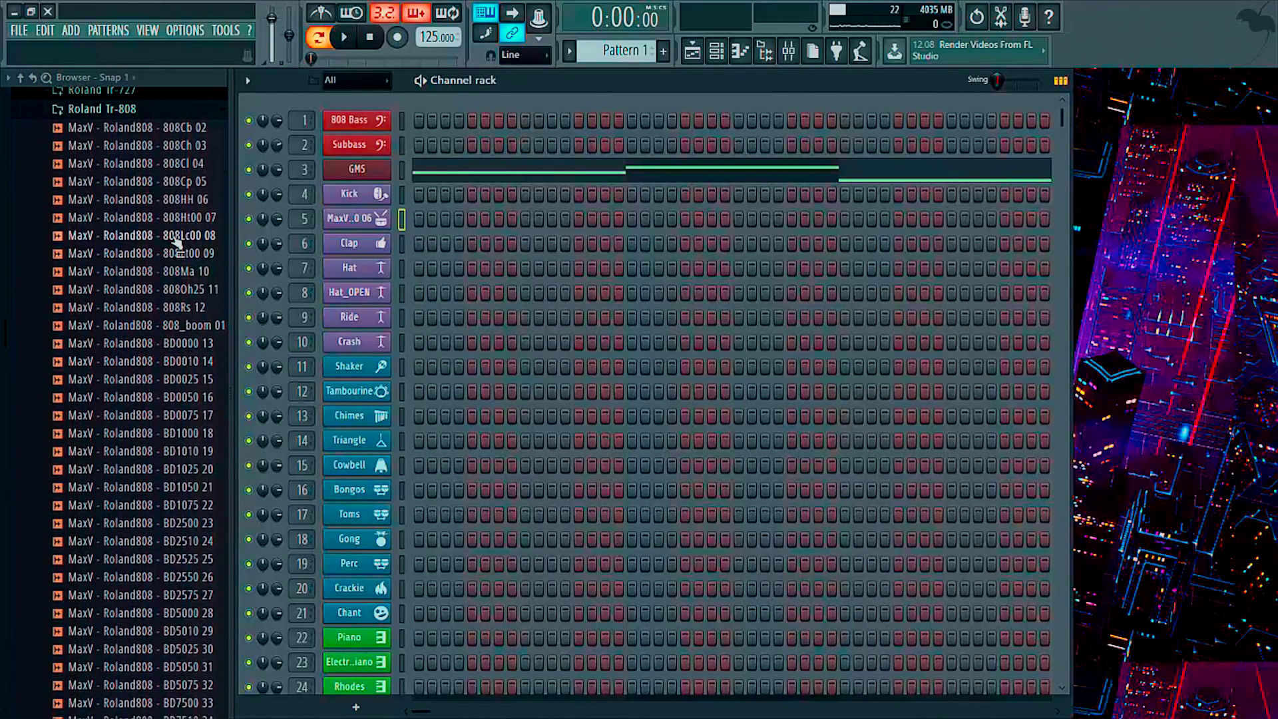
pyautogui.scroll(-10, 172, 333)
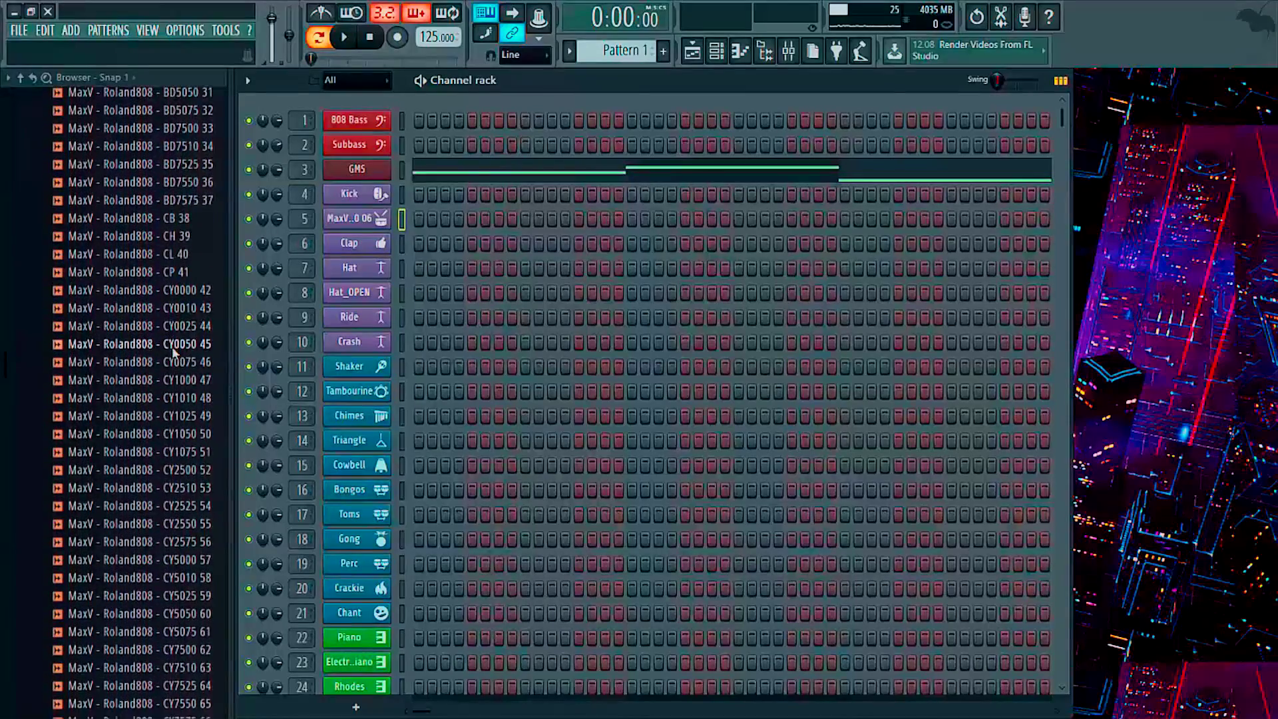
pyautogui.scroll(-10, 174, 333)
pyautogui.scroll(-15, 175, 310)
pyautogui.scroll(-6, 178, 351)
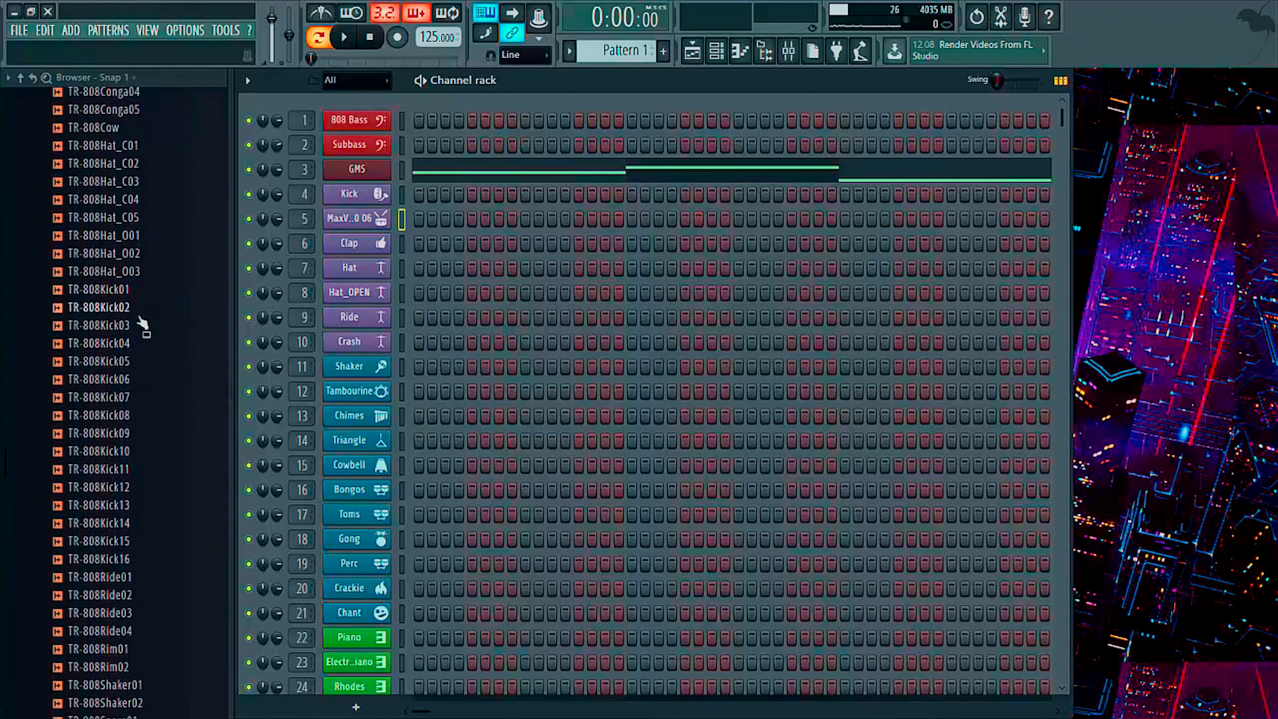
# - Audition the kick samples TR-808Kick02 through TR-808Kick05 and replay TR-808Kick04
pyautogui.click(143, 308)
pyautogui.click(148, 325)
pyautogui.click(153, 343)
pyautogui.click(147, 363)
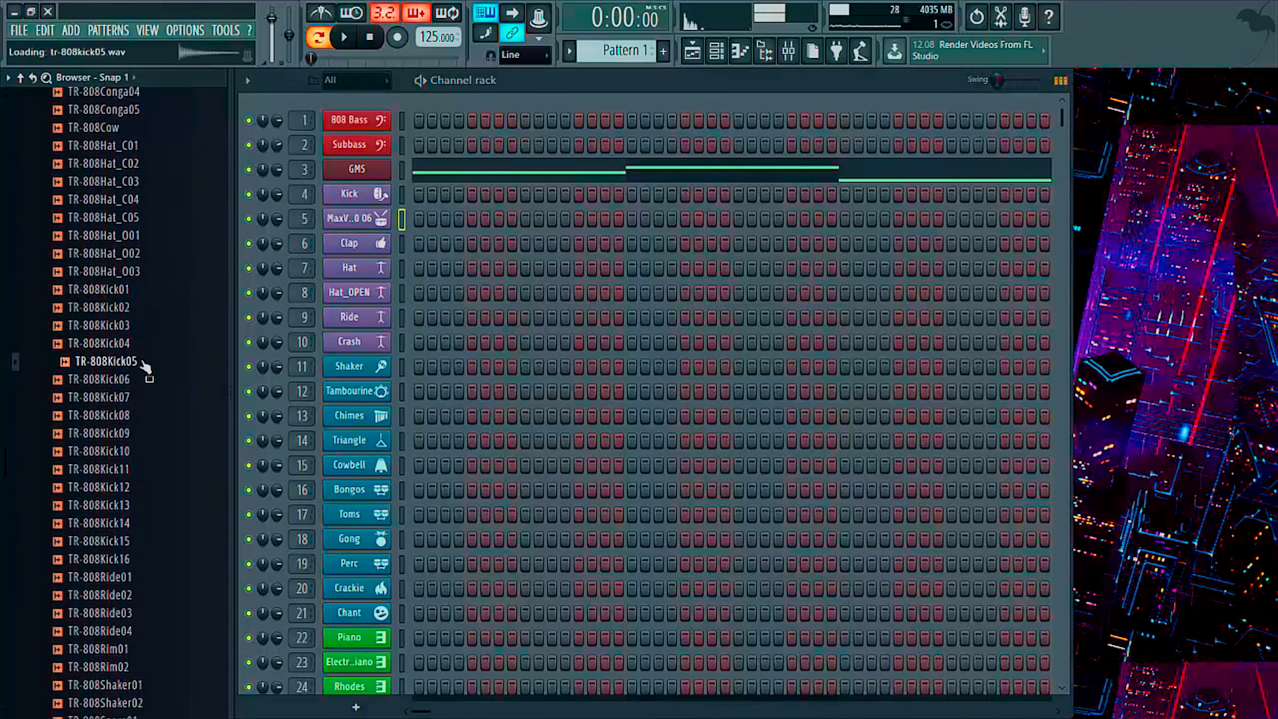
pyautogui.click(135, 344)
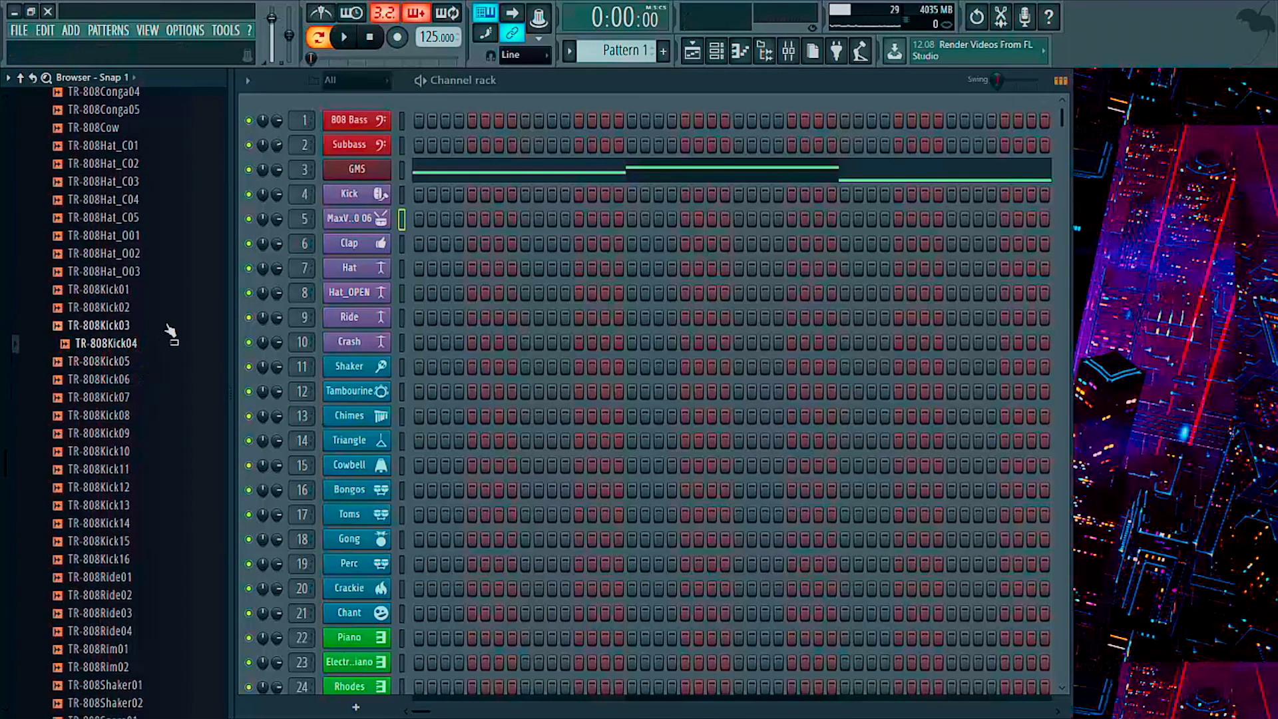
# - Audition the kick samples TR-808Kick07 through TR-808Kick16 one after another
pyautogui.click(127, 400)
pyautogui.click(141, 416)
pyautogui.click(142, 434)
pyautogui.click(148, 452)
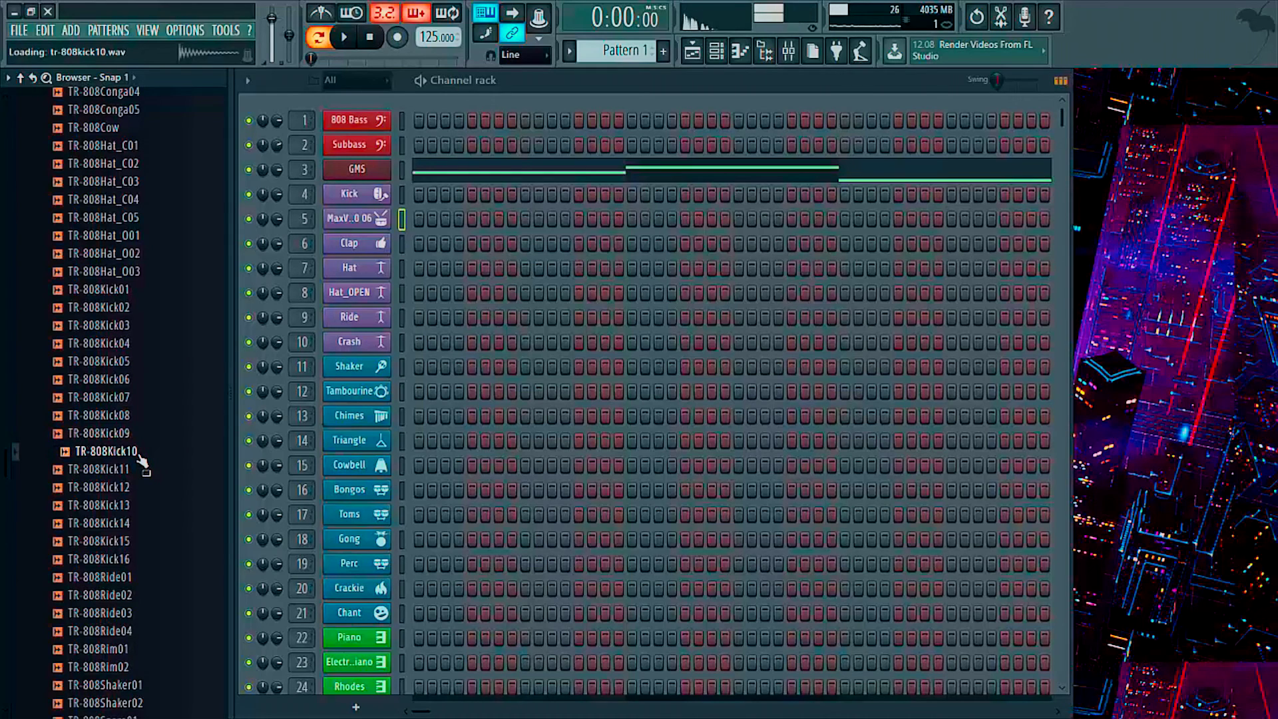
pyautogui.click(142, 473)
pyautogui.click(147, 489)
pyautogui.click(147, 506)
pyautogui.click(147, 524)
pyautogui.click(147, 542)
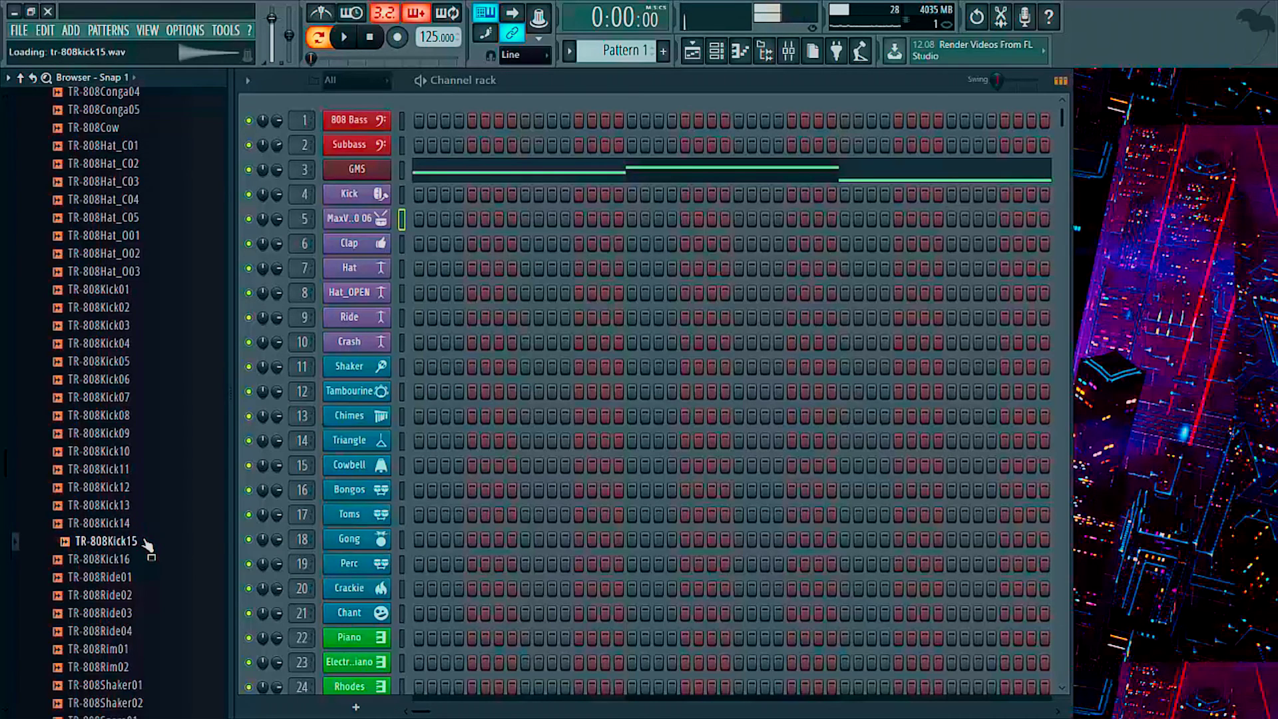
pyautogui.click(147, 560)
# - Return to the start of the kick samples and audition TR-808Kick01 through TR-808Kick05, replaying TR-808Kick04
pyautogui.scroll(-3, 141, 533)
pyautogui.scroll(6, 137, 441)
pyautogui.click(123, 438)
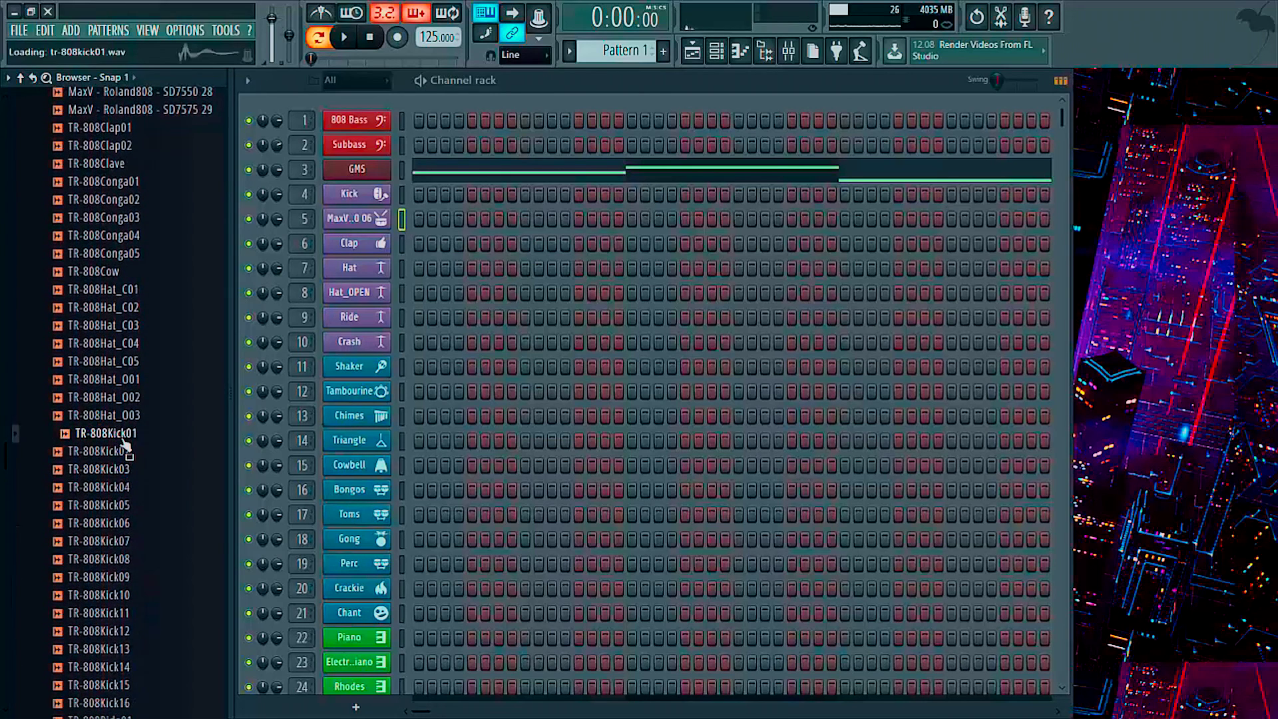
pyautogui.click(130, 453)
pyautogui.click(135, 470)
pyautogui.click(138, 488)
pyautogui.click(140, 506)
pyautogui.click(135, 491)
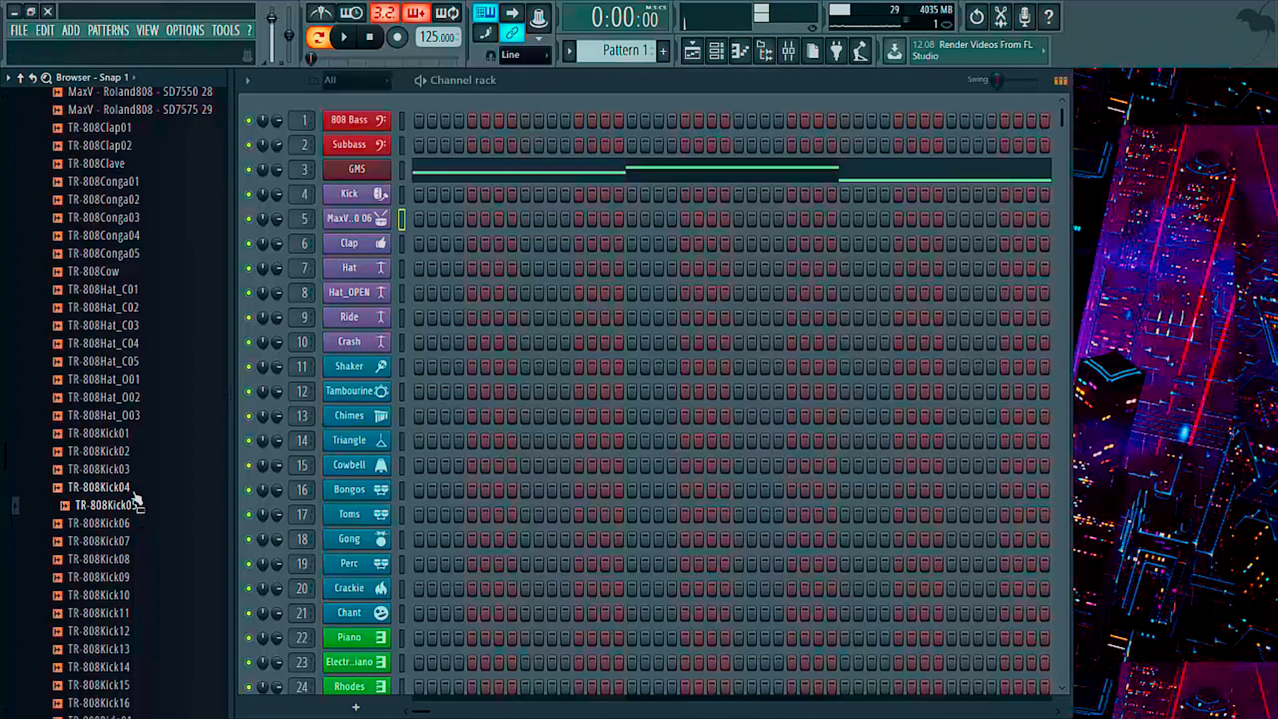
# - Audition the kick samples TR-808Kick06 through TR-808Kick11
pyautogui.click(138, 525)
pyautogui.click(139, 543)
pyautogui.click(137, 560)
pyautogui.click(136, 578)
pyautogui.click(137, 596)
pyautogui.click(138, 613)
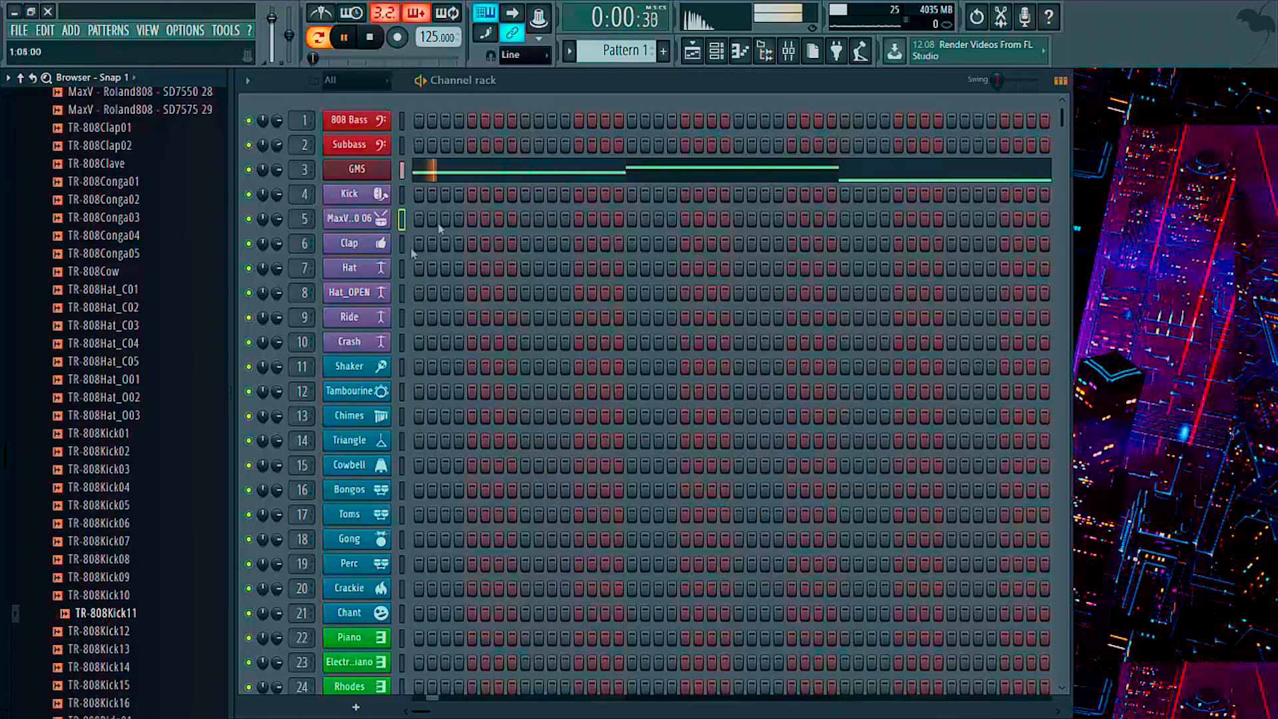
# - Compare the kick samples TR-808Kick11, TR-808Kick04 and TR-808Kick05 by playing each again
pyautogui.click(125, 616)
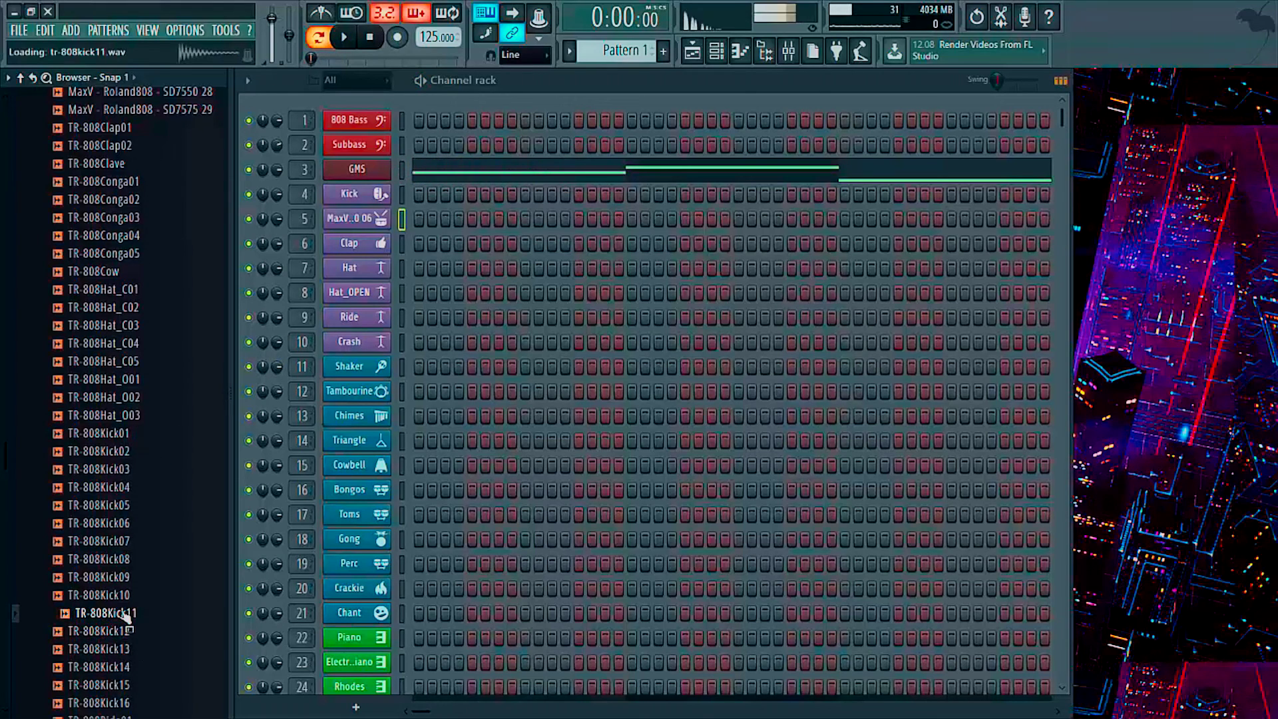
pyautogui.click(125, 490)
pyautogui.click(130, 506)
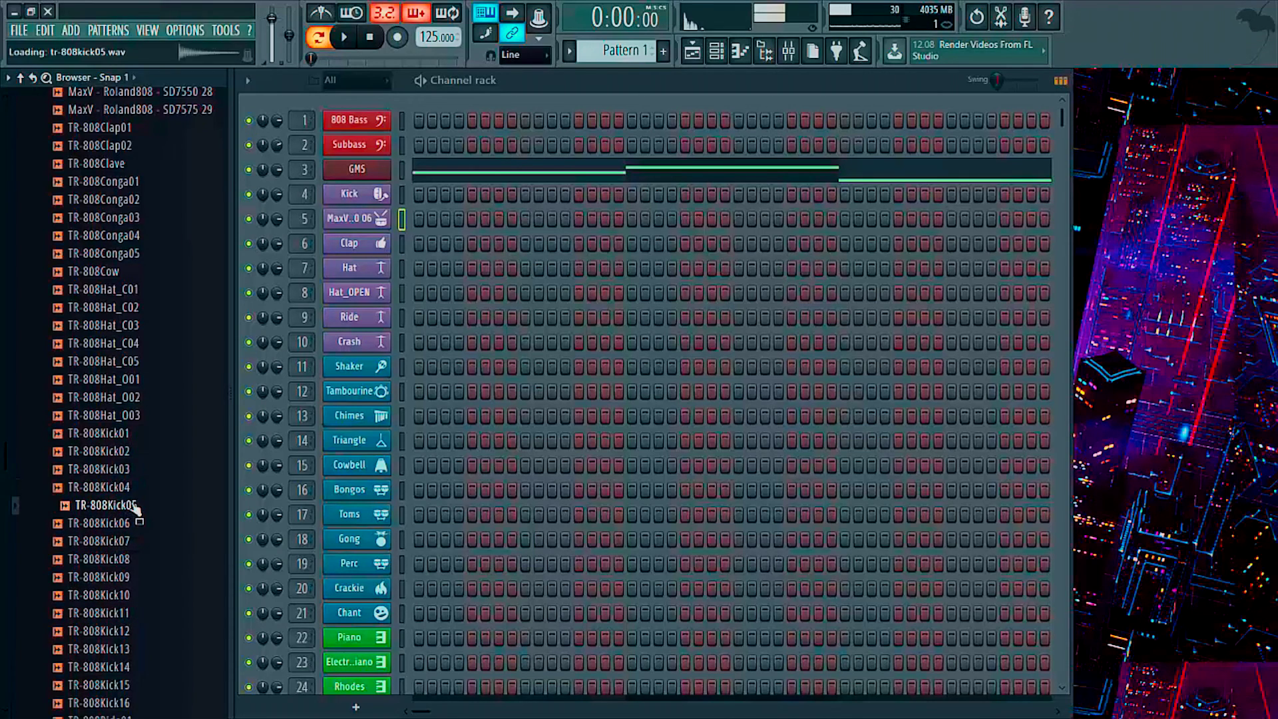
# - Audition the kick samples TR-808Kick06 through TR-808Kick11 and load TR-808Kick11 into the Kick channel
pyautogui.click(133, 523)
pyautogui.click(131, 541)
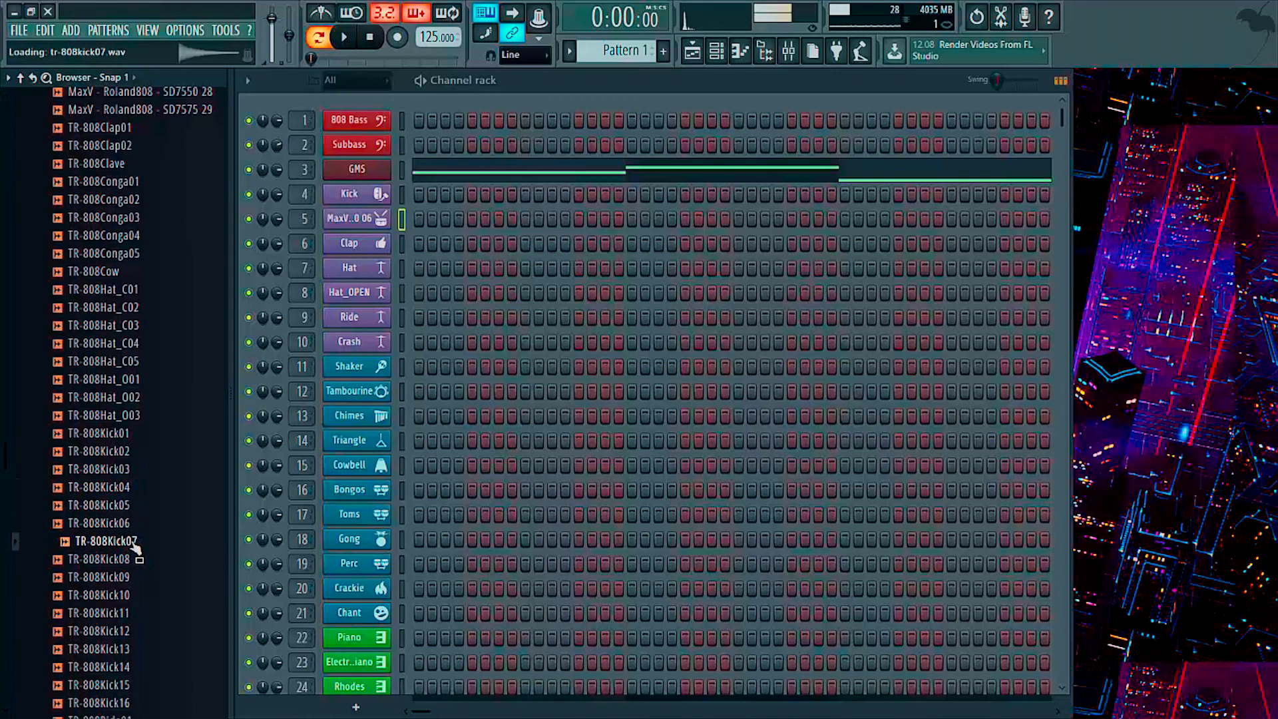
pyautogui.click(130, 531)
pyautogui.click(131, 560)
pyautogui.click(130, 577)
pyautogui.click(131, 595)
pyautogui.click(132, 613)
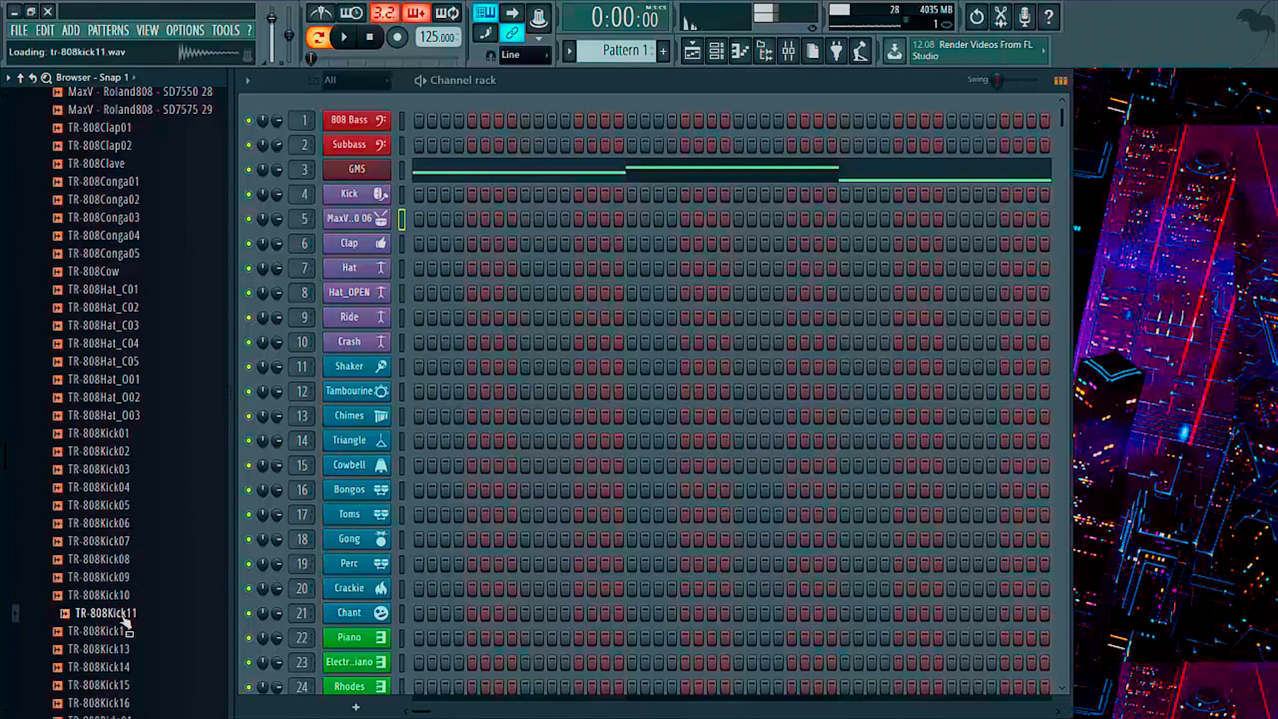
pyautogui.moveTo(131, 617); pyautogui.dragTo(411, 268)
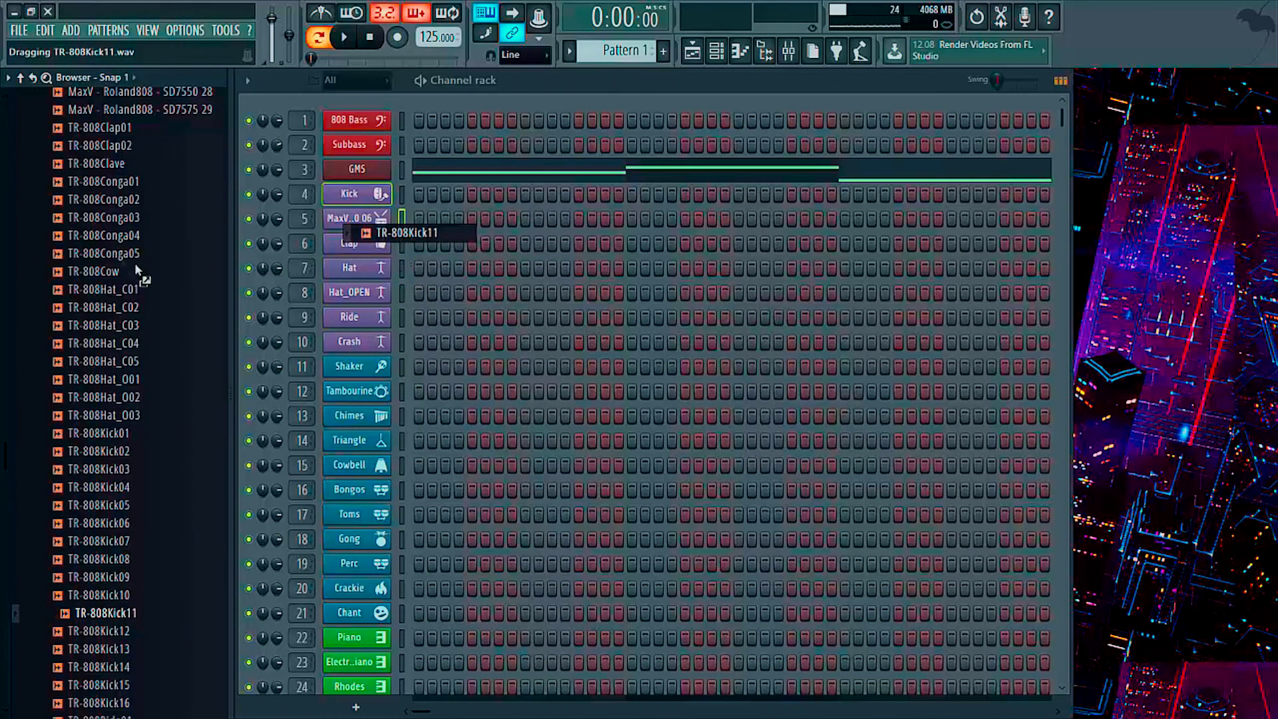
pyautogui.moveTo(139, 276); pyautogui.dragTo(163, 334)
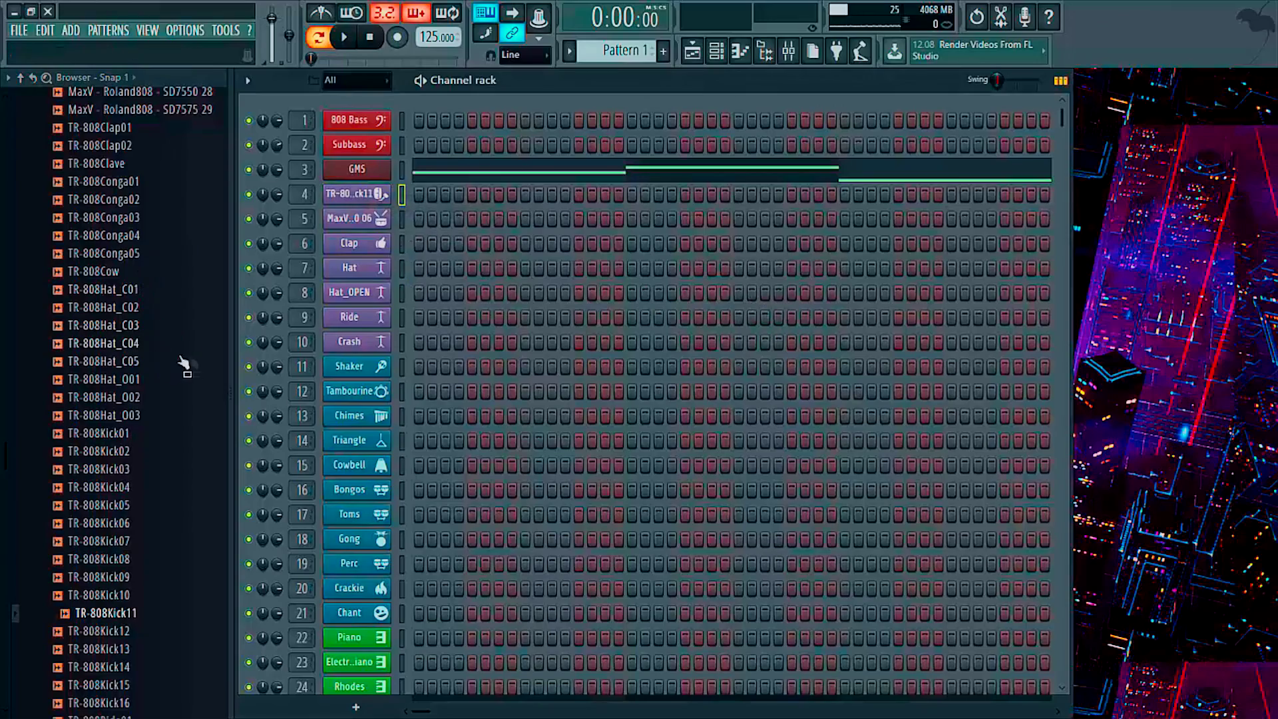
# - Find the closed-hat sample TR-808Hat_C05 in the Roland TR-808 folder and load it into the Hat channel
pyautogui.scroll(5, 160, 402)
pyautogui.scroll(20, 158, 408)
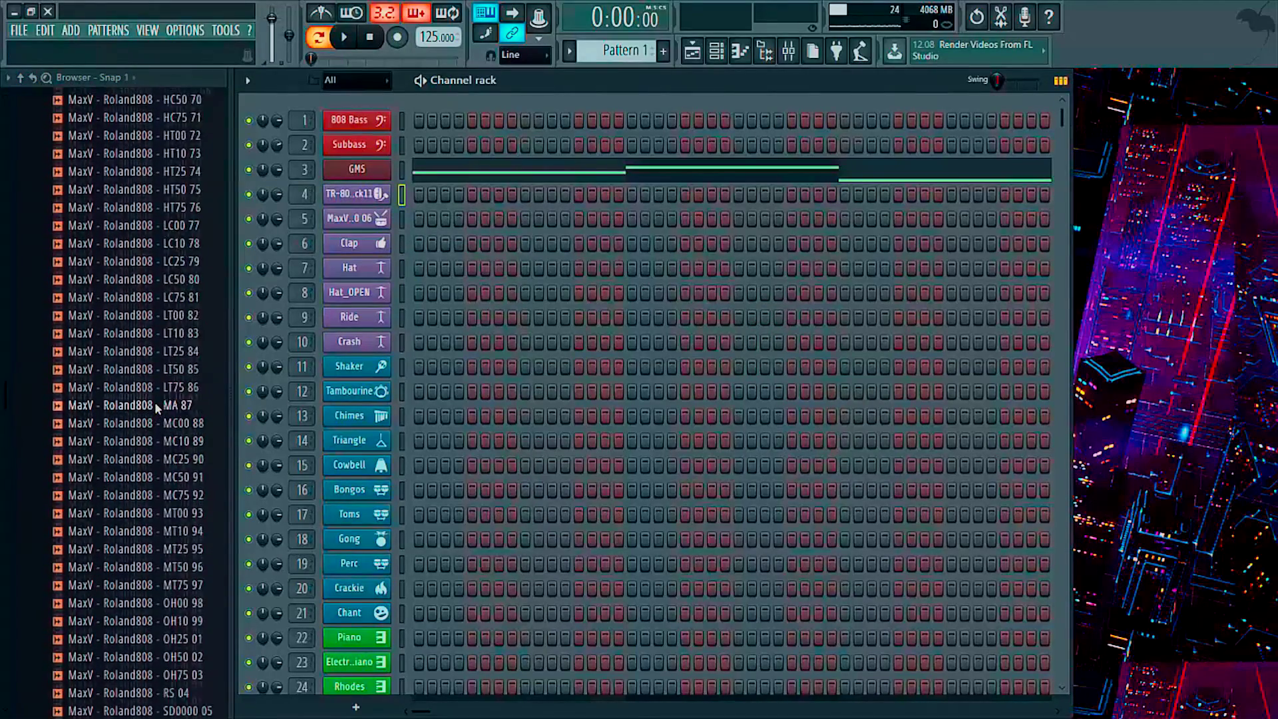
pyautogui.scroll(17, 158, 411)
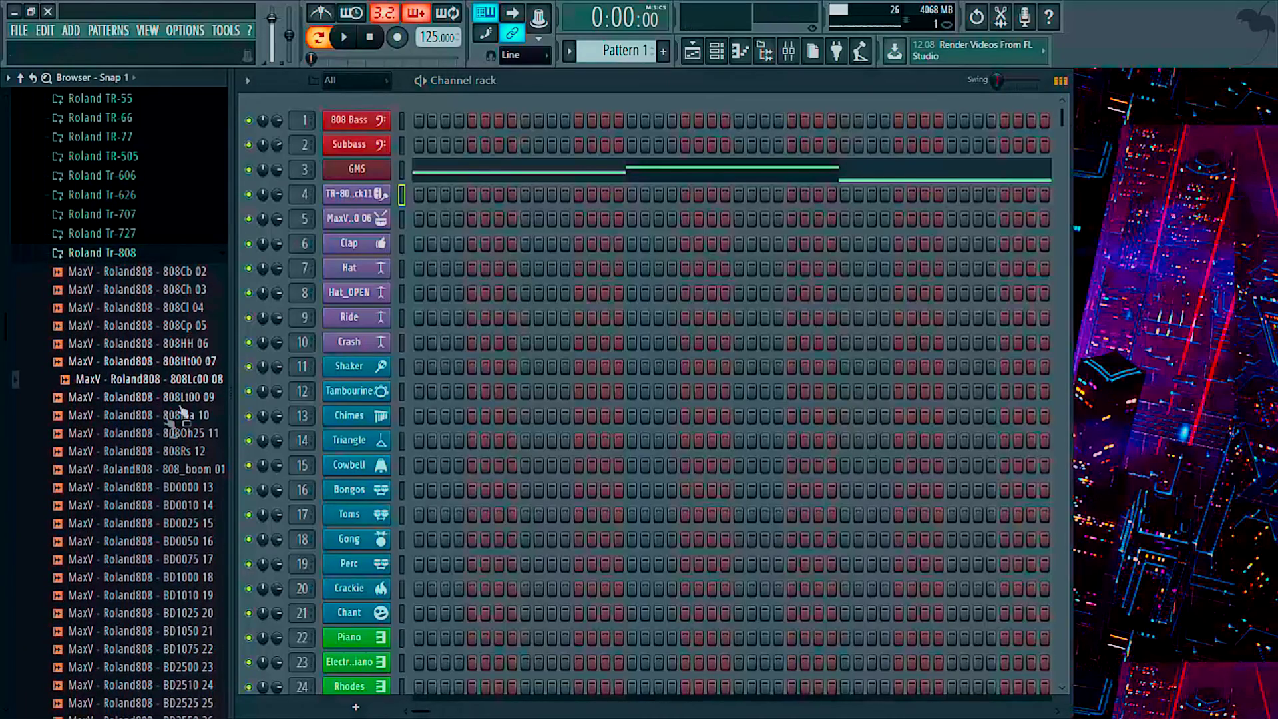
pyautogui.scroll(-20, 175, 413)
pyautogui.scroll(-20, 166, 417)
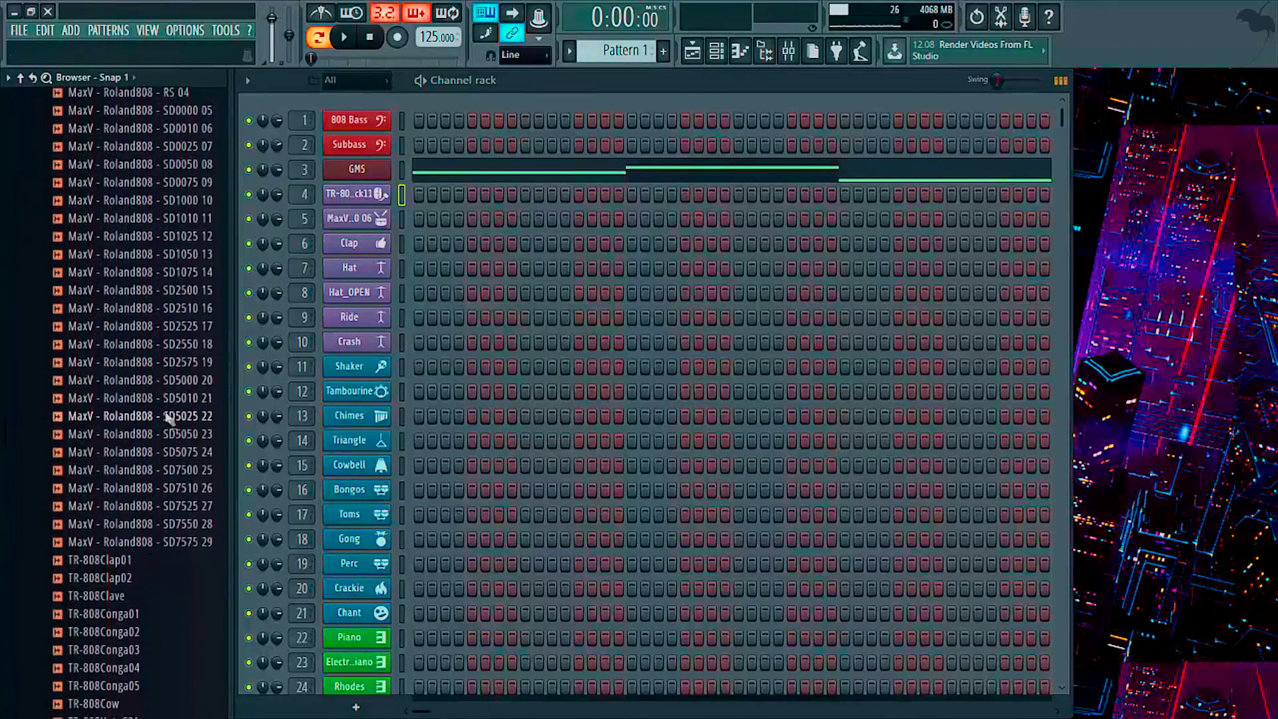
pyautogui.scroll(-8, 170, 466)
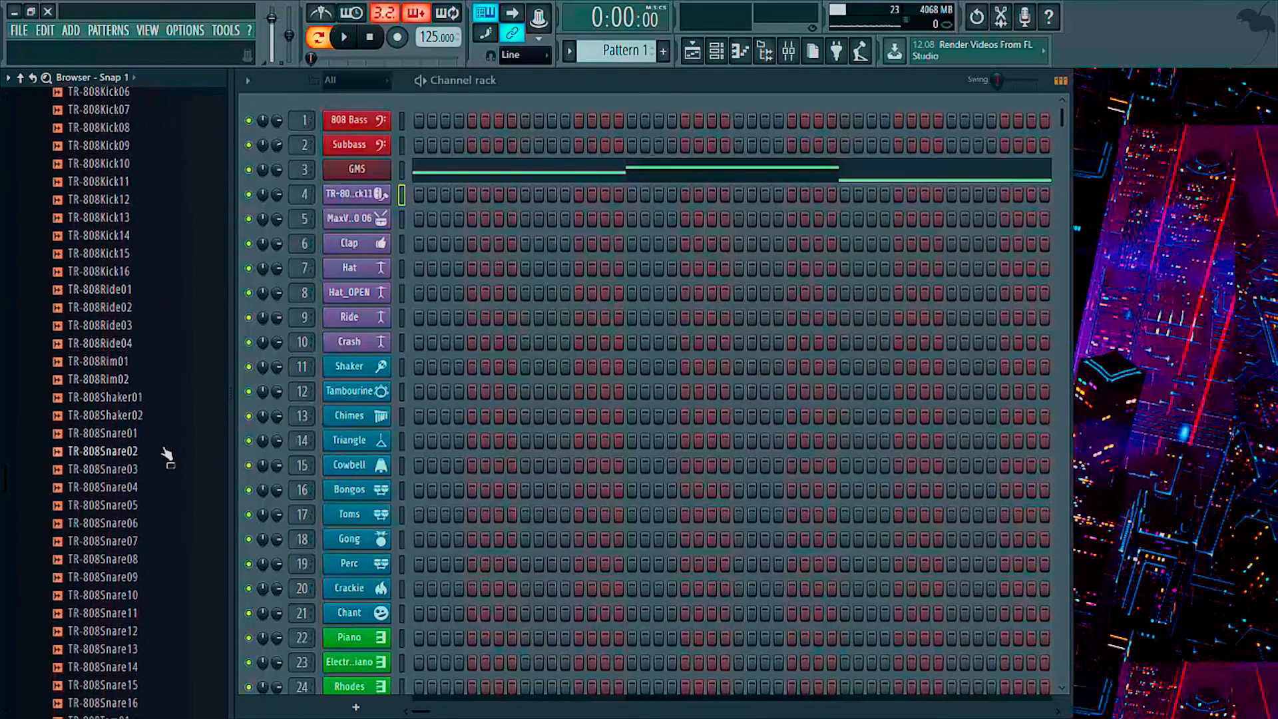
pyautogui.scroll(3, 151, 346)
pyautogui.scroll(6, 153, 328)
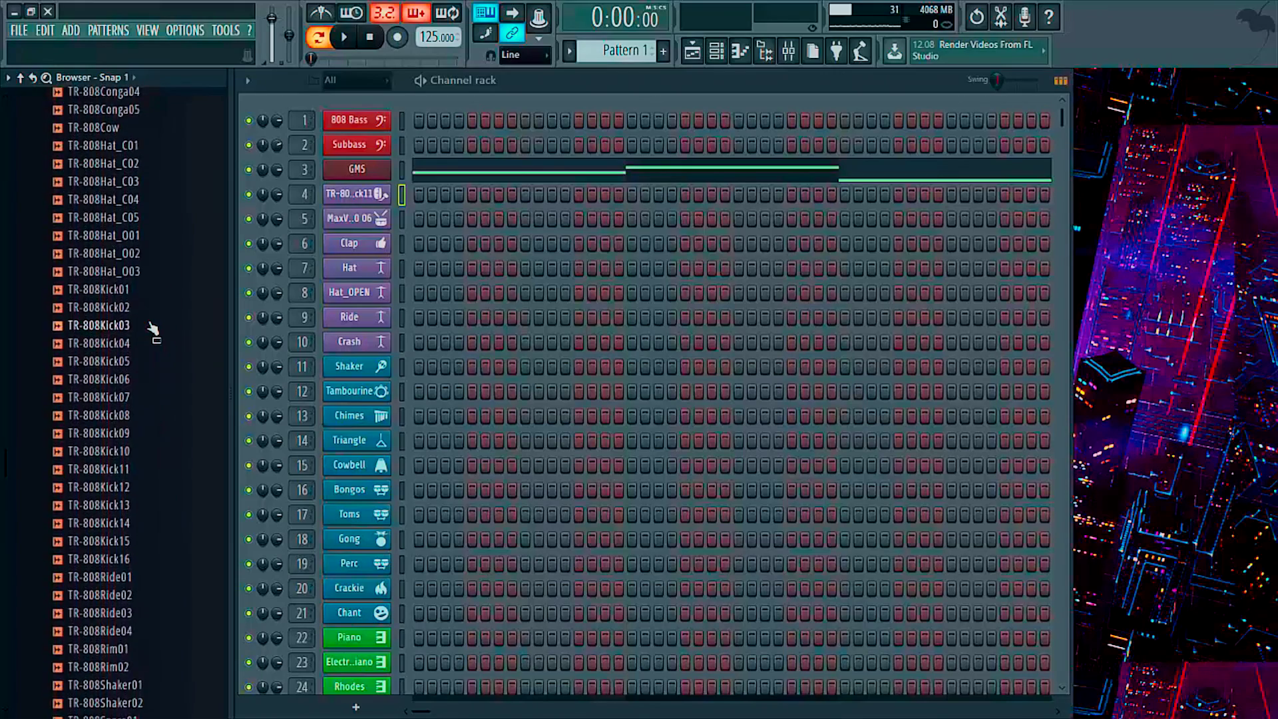
pyautogui.scroll(2, 150, 326)
pyautogui.scroll(-3, 133, 466)
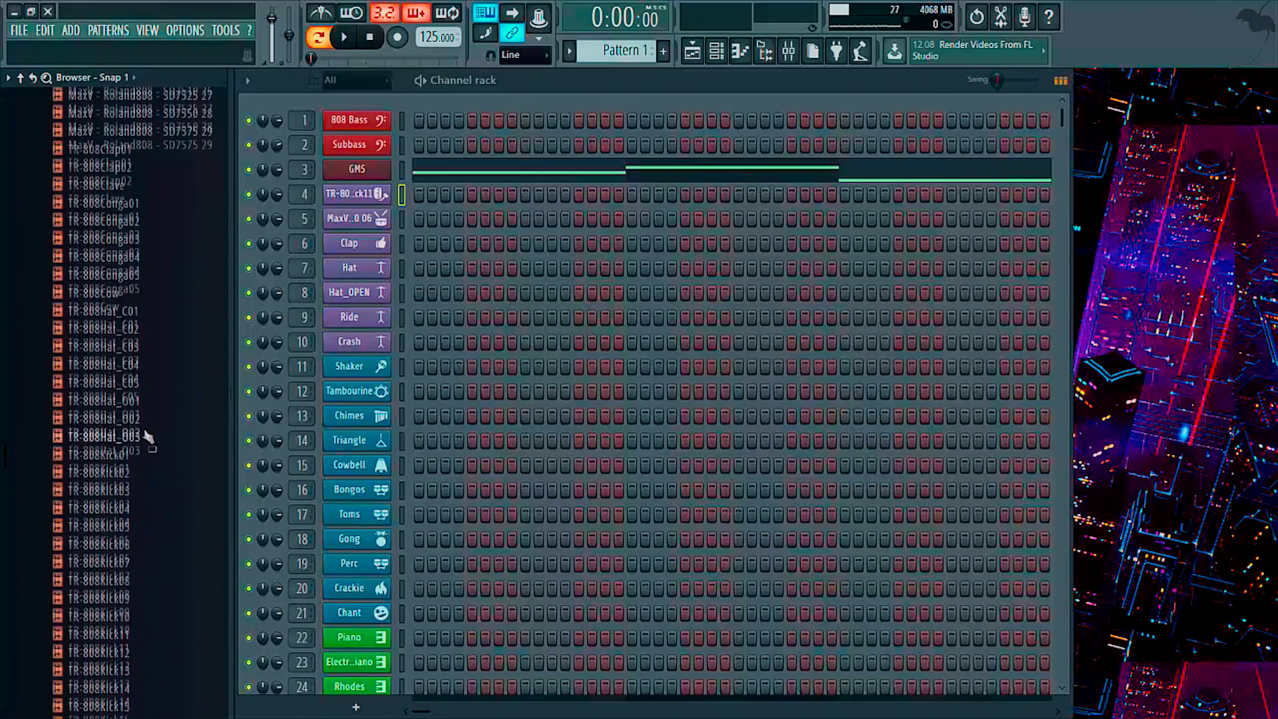
pyautogui.click(131, 362)
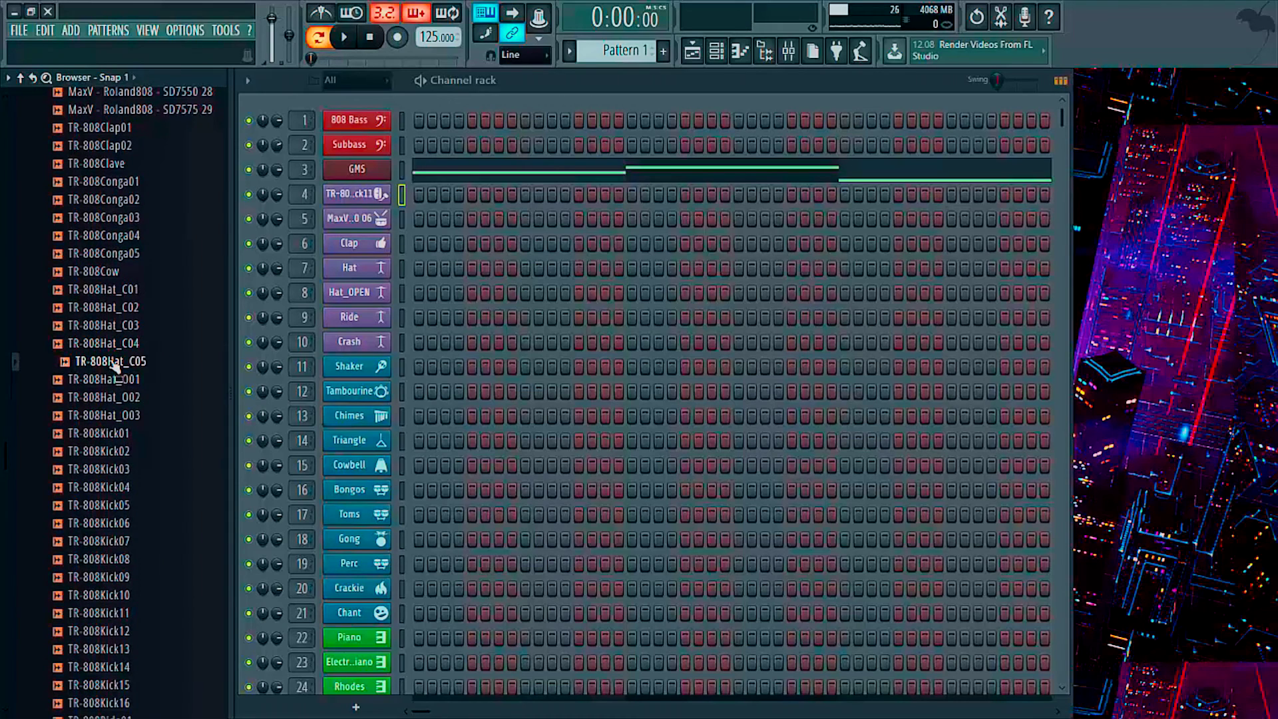
pyautogui.moveTo(114, 366); pyautogui.dragTo(385, 269)
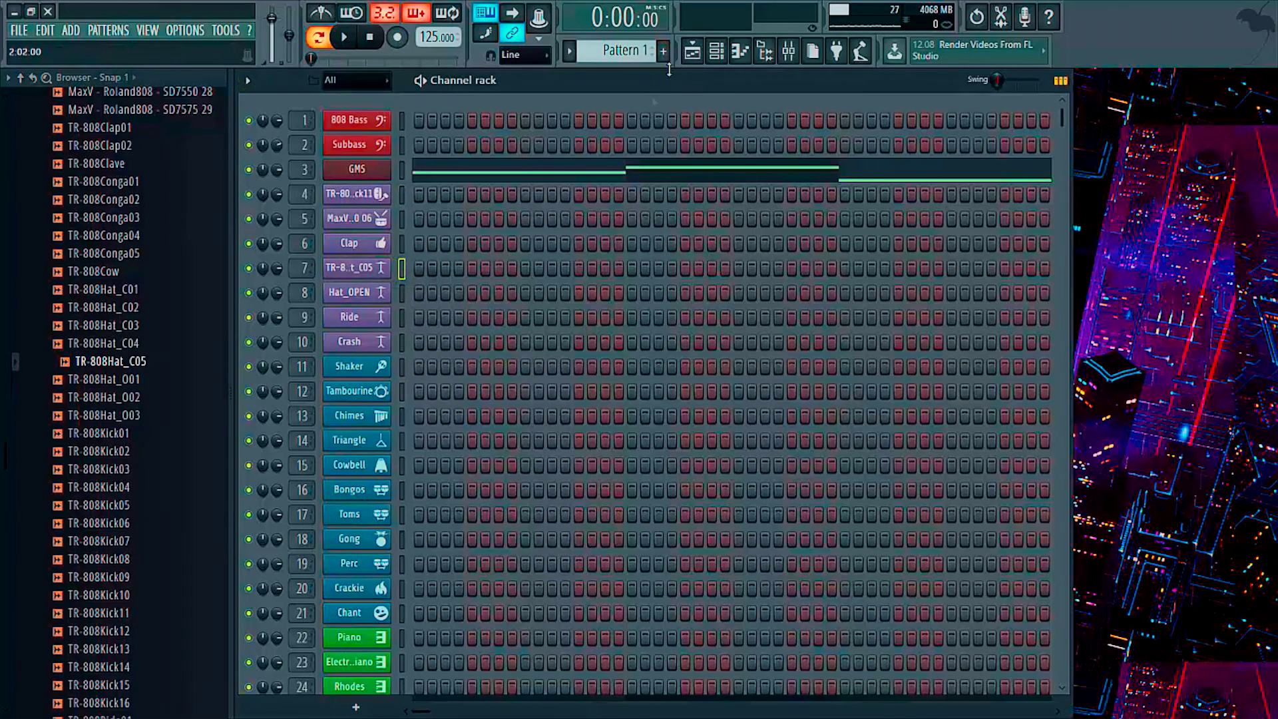
# - Hide the browser and try out a pattern with kicks on steps 1 and 9 and snares on steps 5 and 13
pyautogui.click(769, 58)
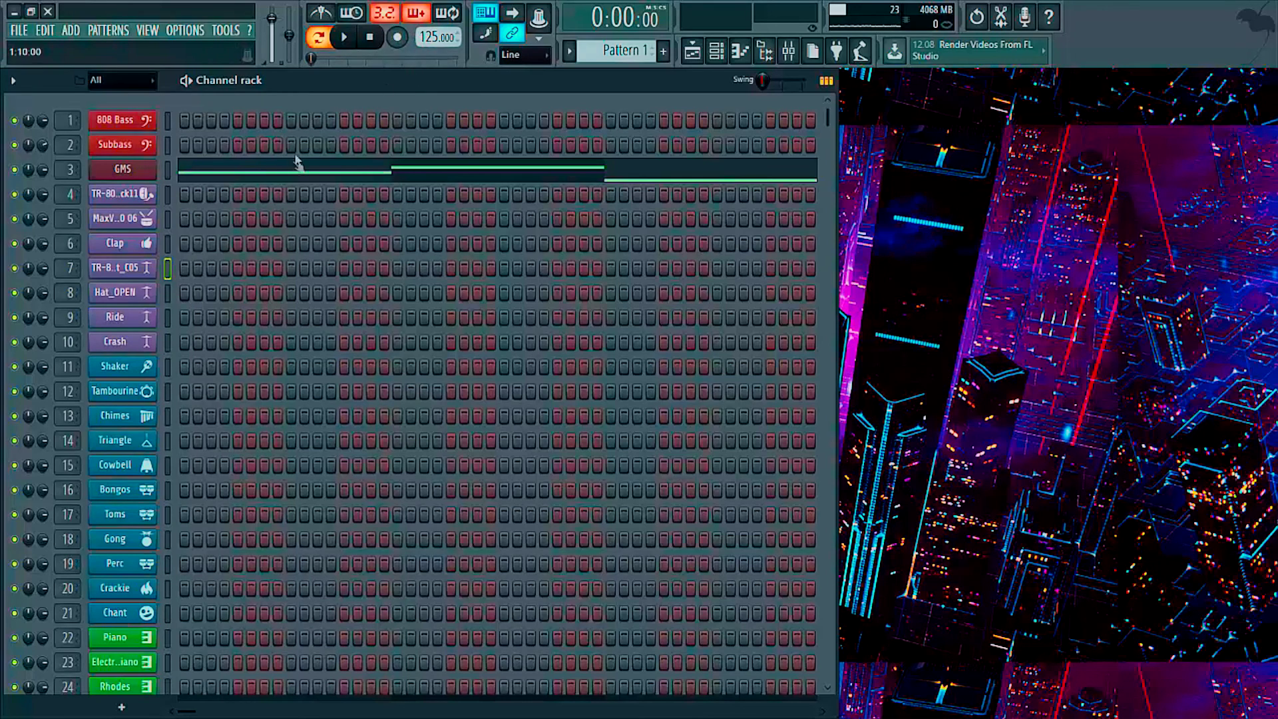
pyautogui.scroll(3, 180, 197)
pyautogui.click(184, 194)
pyautogui.click(289, 195)
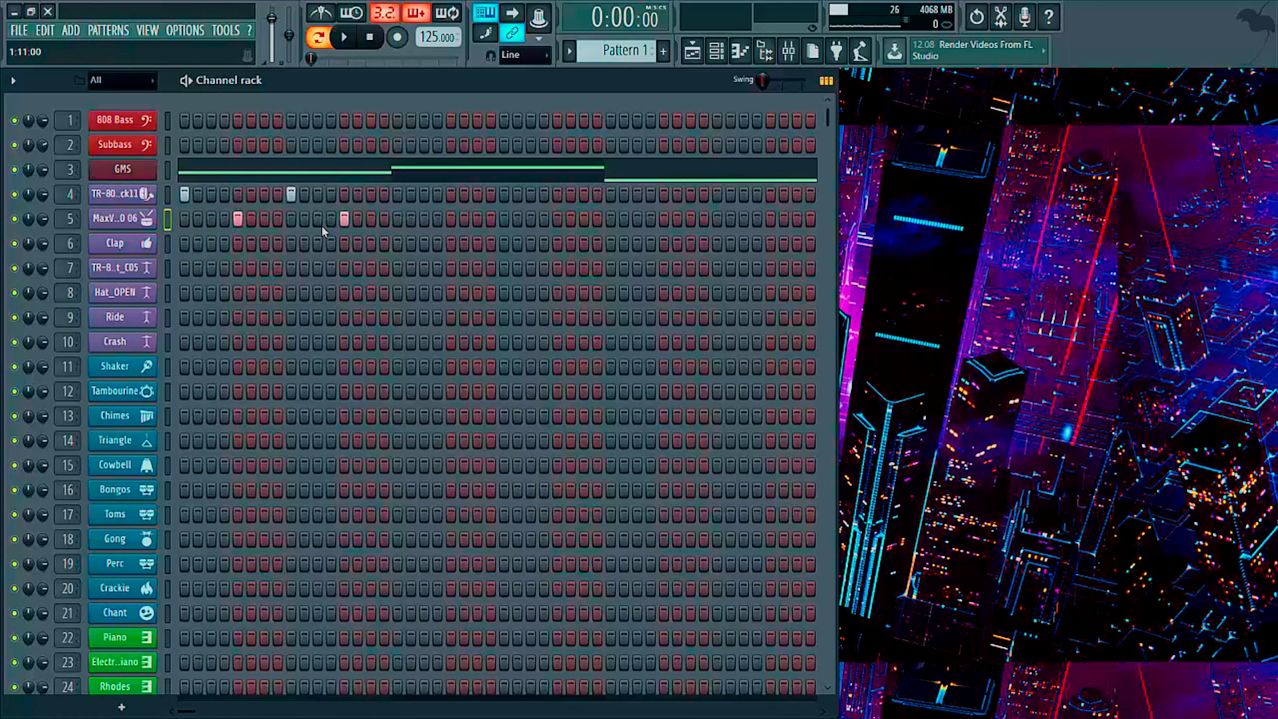
pyautogui.press('space')
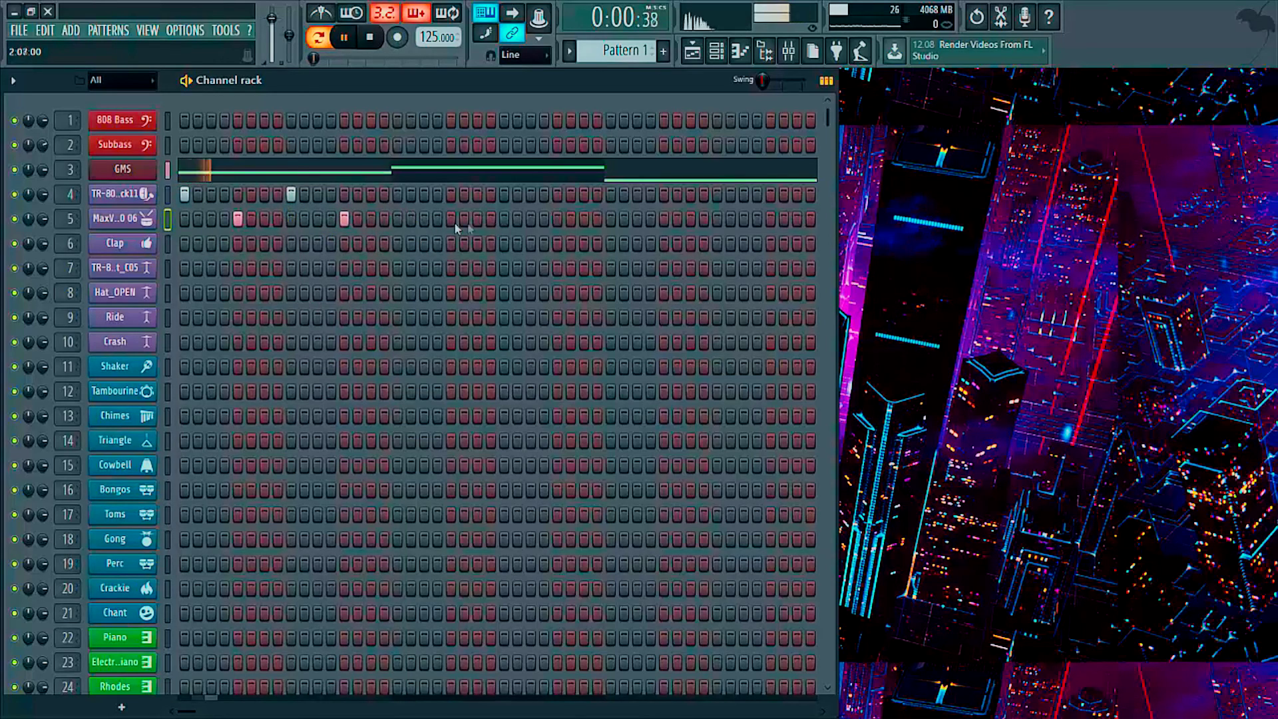
pyautogui.press('space')
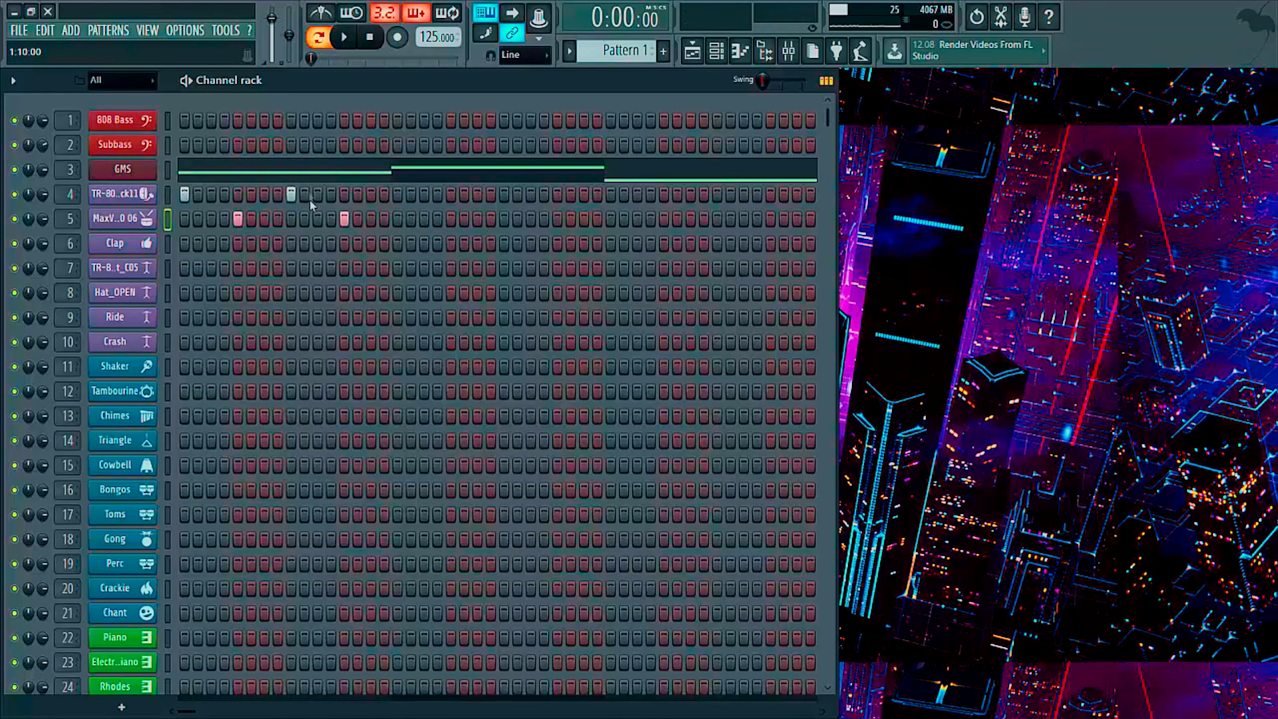
# - Rework the drums so bars 1 to 3 each have a kick on step 1 and a snare on step 9
pyautogui.click(289, 195)
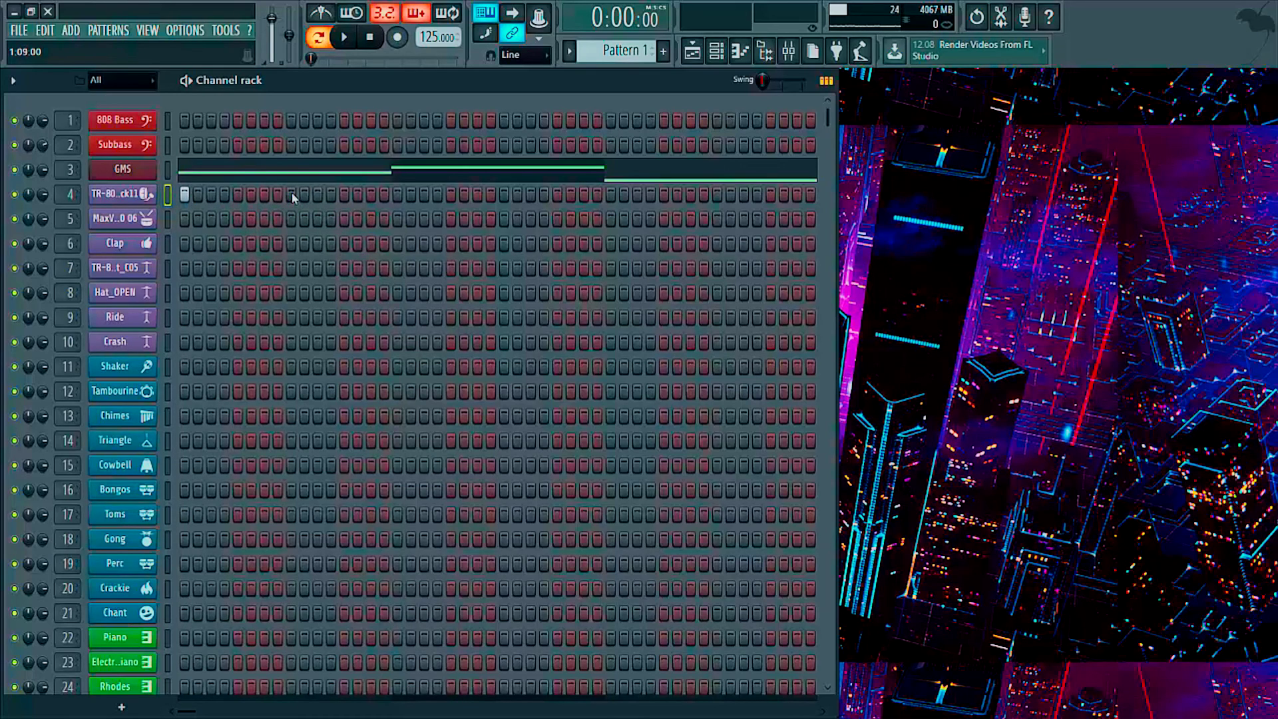
pyautogui.click(291, 218)
pyautogui.click(398, 195)
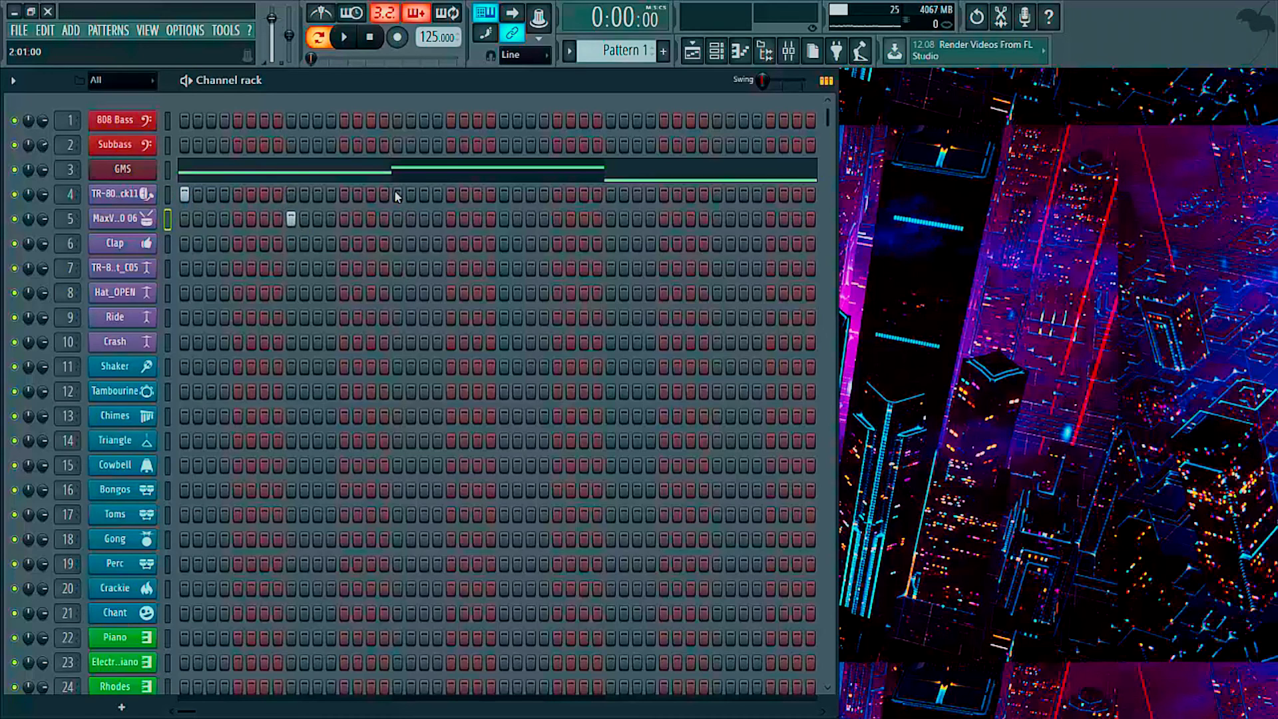
pyautogui.click(504, 218)
pyautogui.click(610, 194)
pyautogui.click(717, 218)
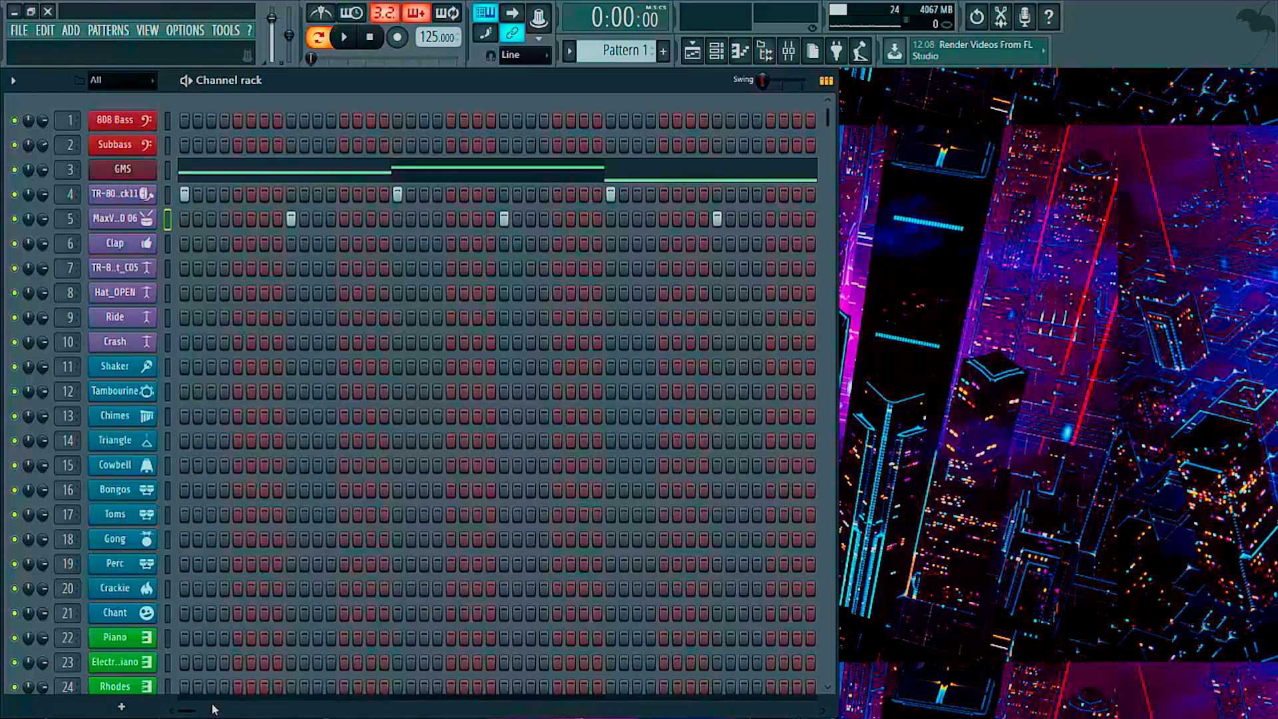
# - Program kicks on step 1 of bars 4 to 7 and step 2 of bar 8, with snares on step 9 of bars 4 to 8
pyautogui.moveTo(195, 713); pyautogui.dragTo(474, 711)
pyautogui.click(439, 220)
pyautogui.click(544, 194)
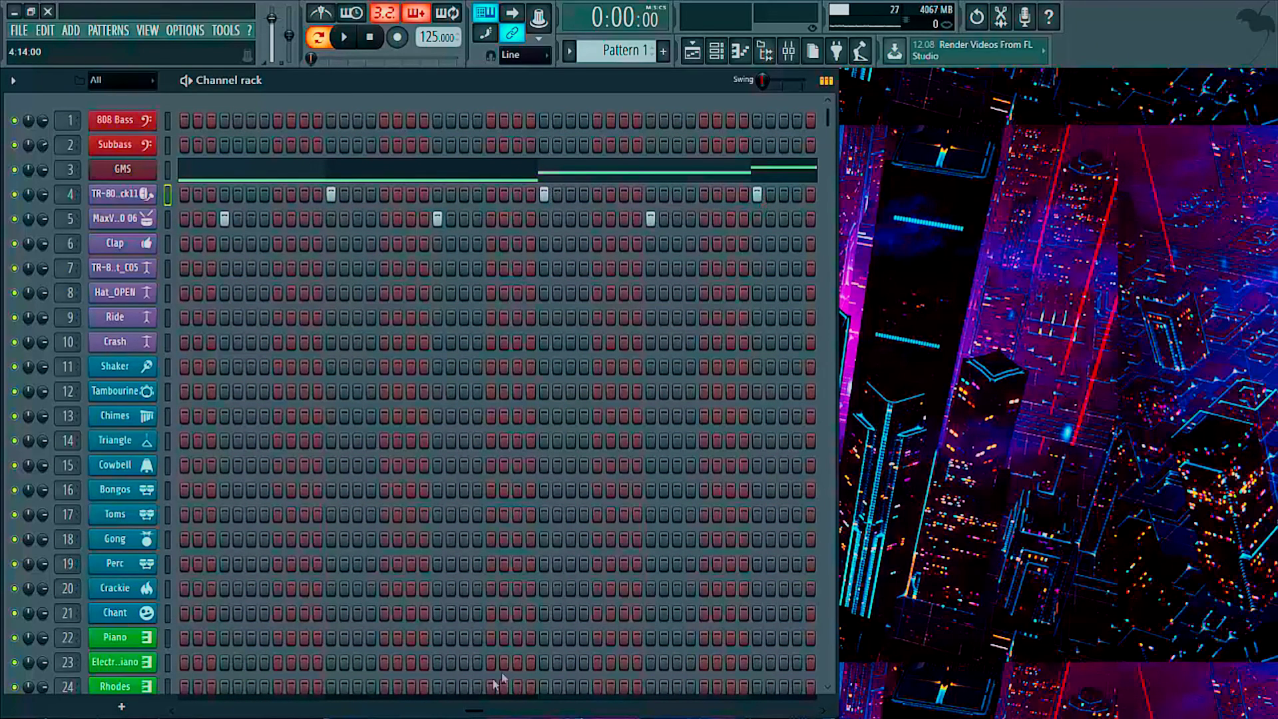
pyautogui.moveTo(486, 708); pyautogui.dragTo(679, 709)
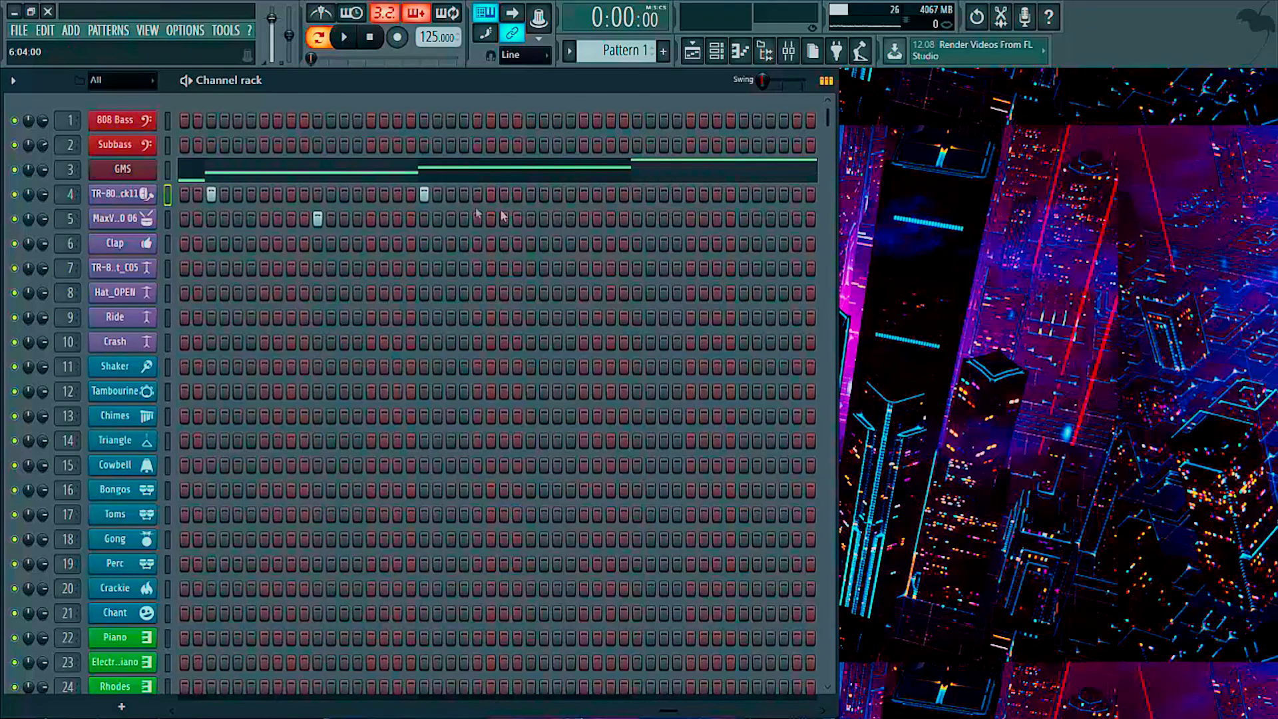
pyautogui.click(532, 220)
pyautogui.moveTo(666, 711); pyautogui.dragTo(792, 711)
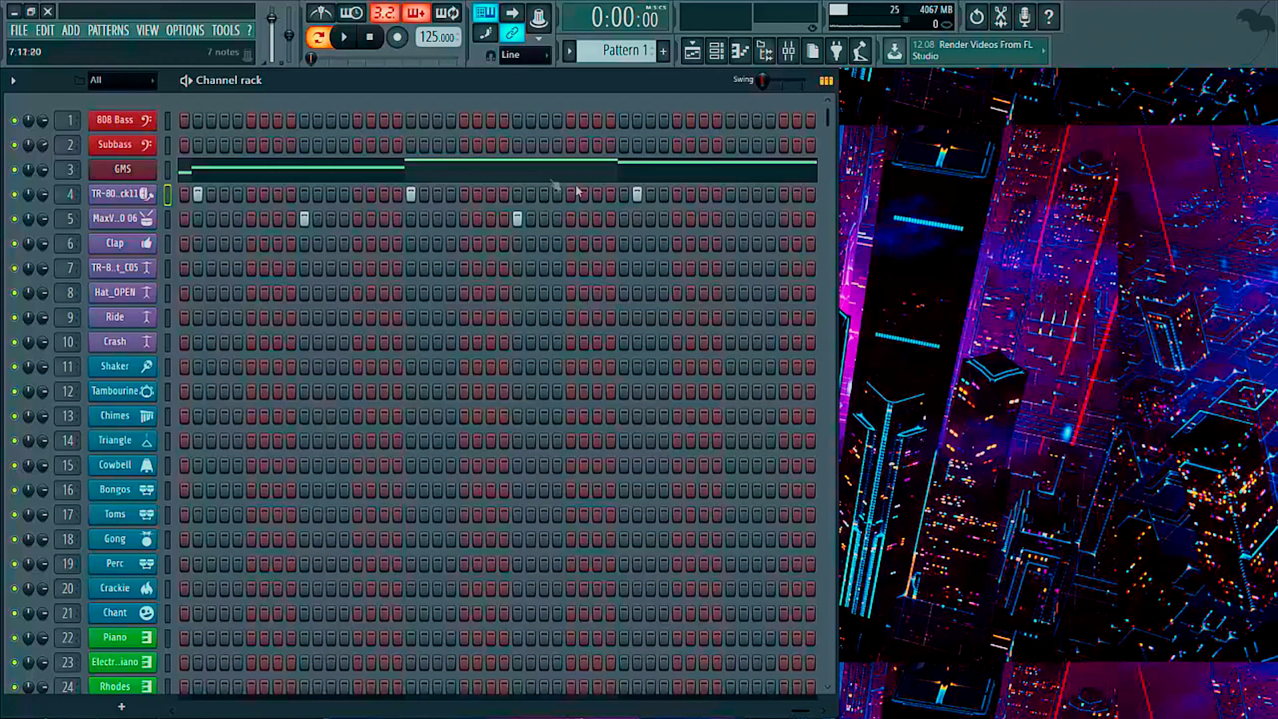
pyautogui.click(730, 220)
pyautogui.moveTo(799, 712); pyautogui.dragTo(175, 706)
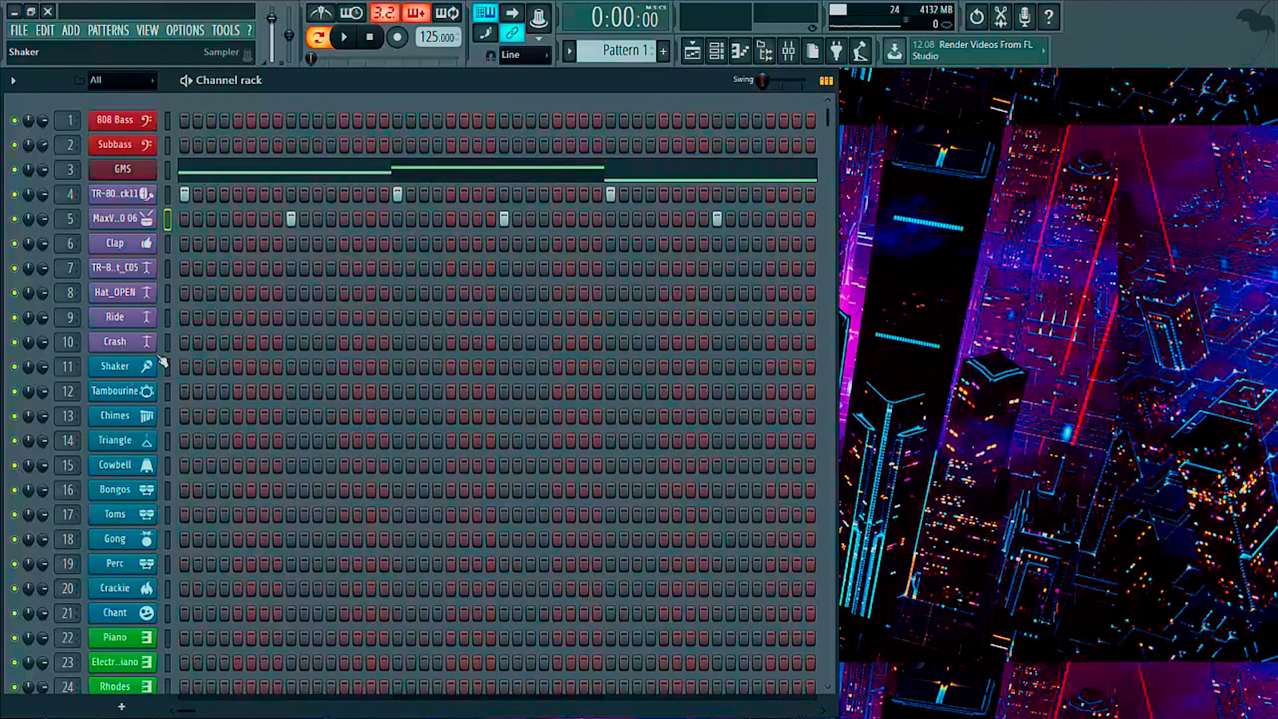
# - Play the pattern and add extra kick hits on steps 2, 3 and 7 of bar 2
pyautogui.press('space')
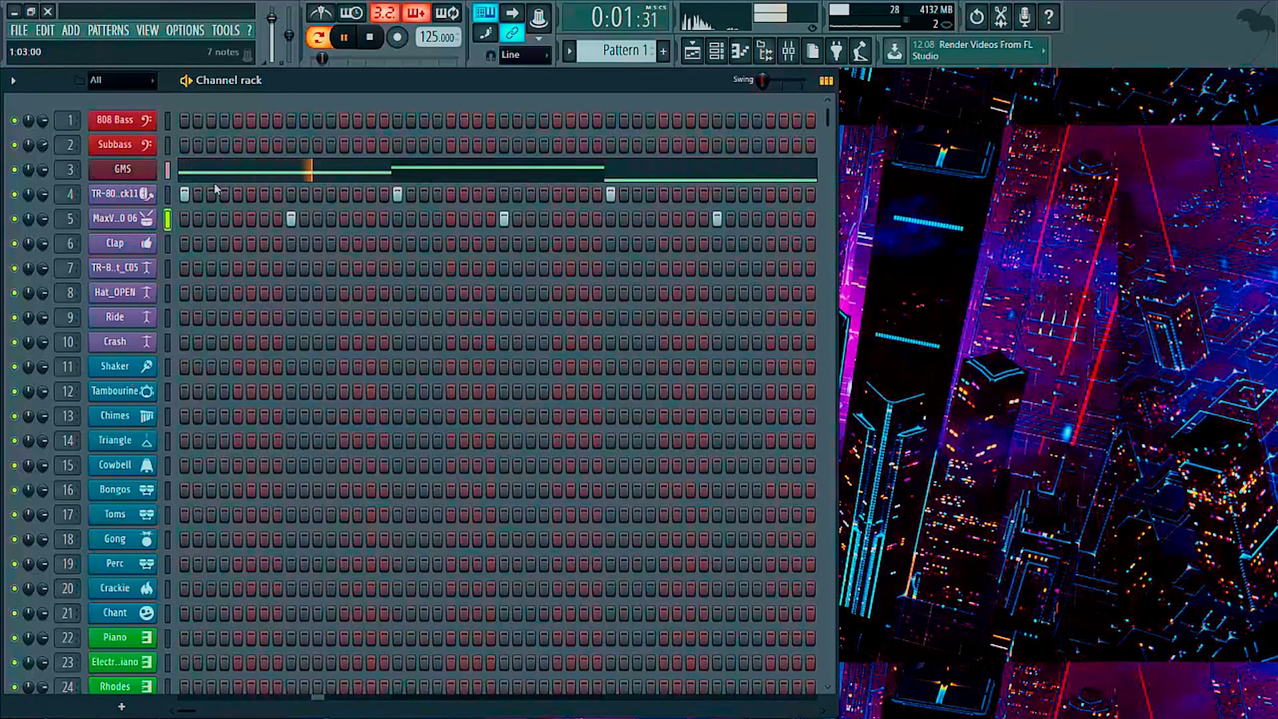
pyautogui.press('space')
pyautogui.moveTo(411, 194); pyautogui.dragTo(424, 195)
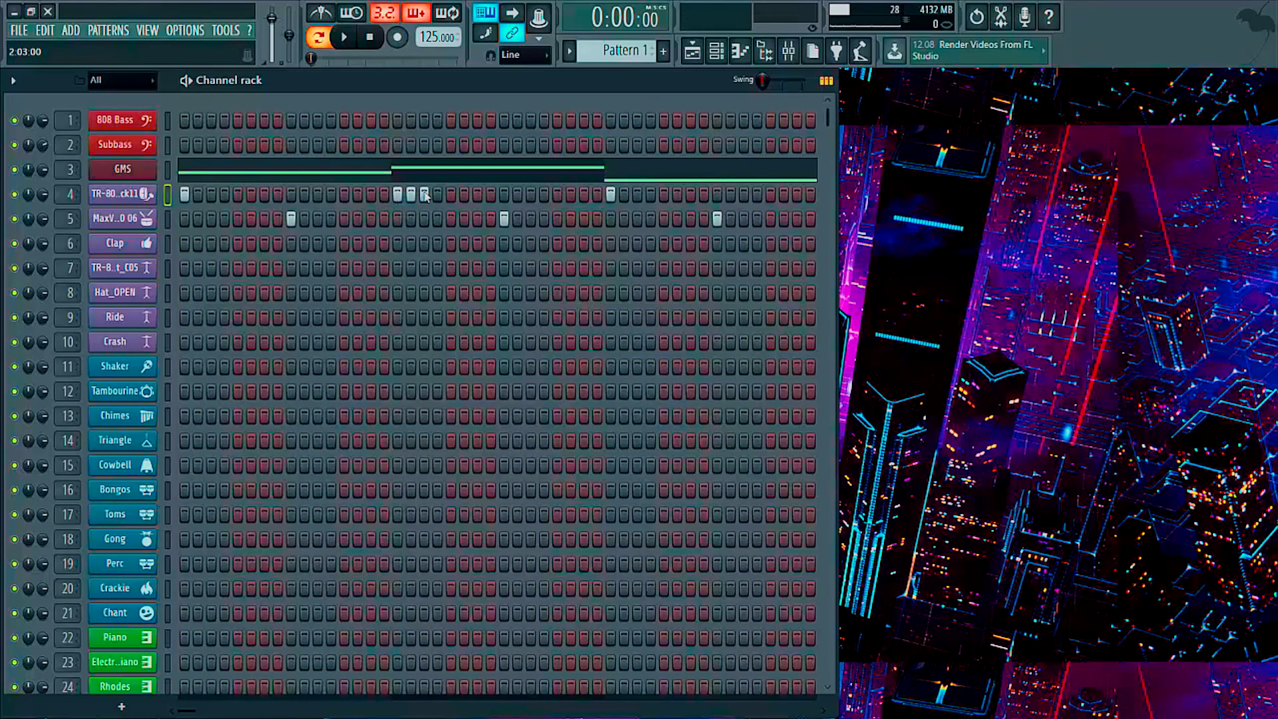
pyautogui.press('space')
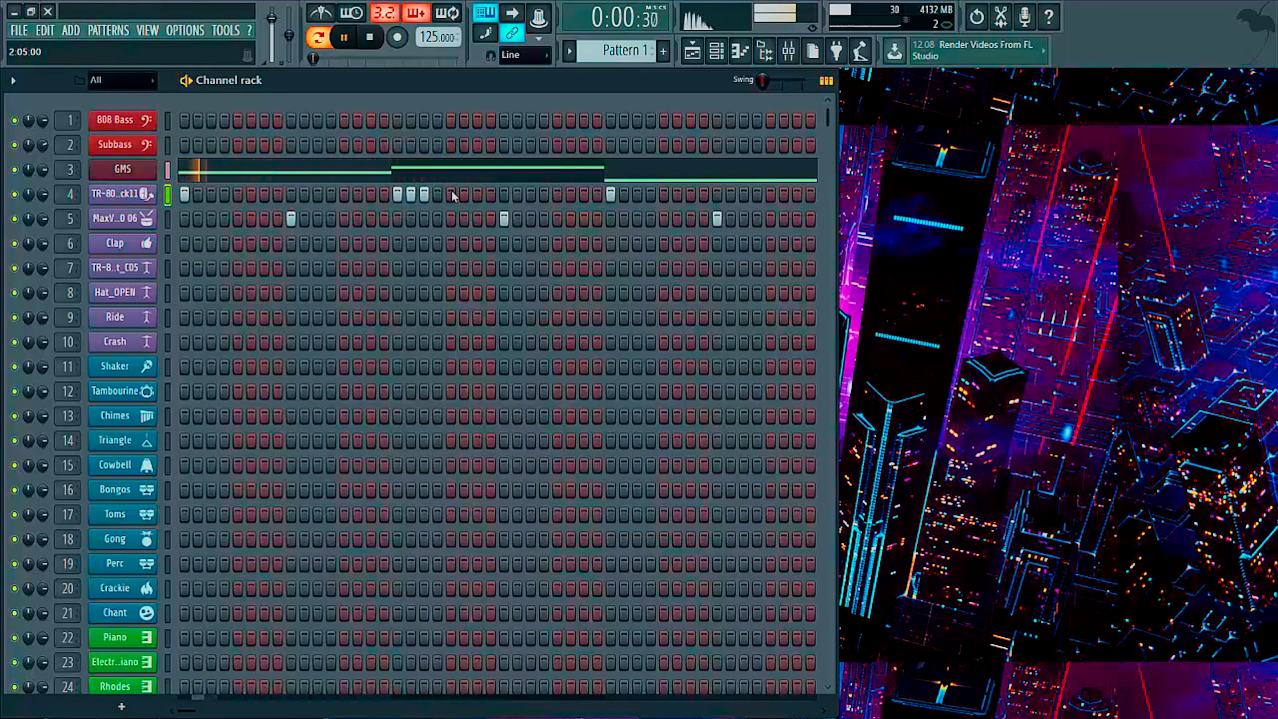
pyautogui.click(478, 194)
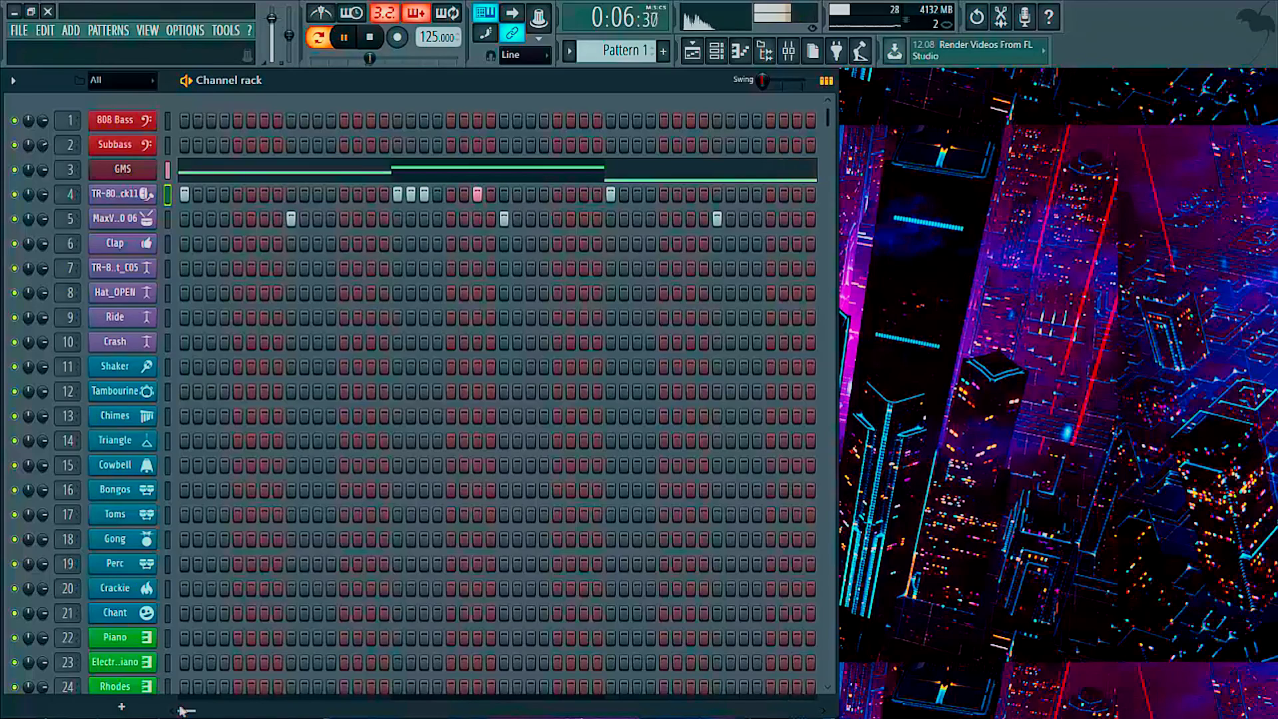
# - Add matching kick hits on steps 2, 3 and 7 of bar 6 and replay the pattern
pyautogui.moveTo(187, 711); pyautogui.dragTo(574, 711)
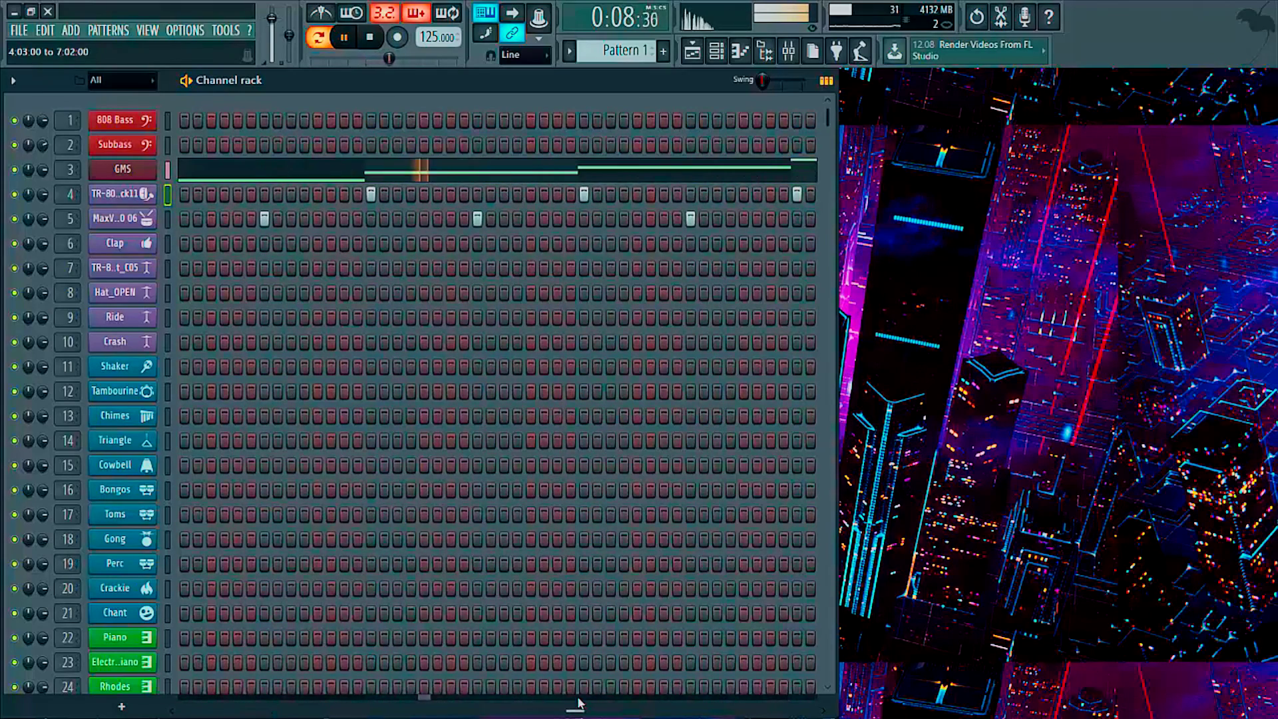
pyautogui.click(597, 194)
pyautogui.click(610, 194)
pyautogui.press('space')
pyautogui.press('space')
pyautogui.click(664, 194)
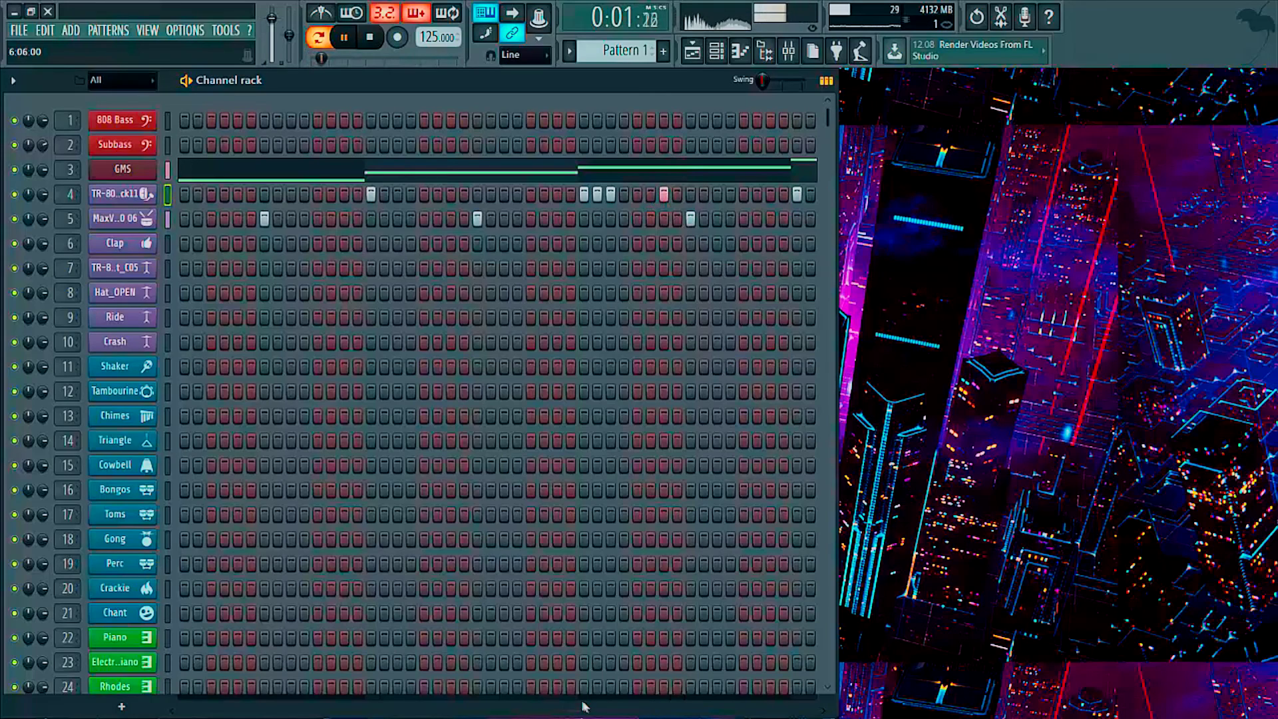
# - Move bar 8's kick to step 7, remove the kick at the start of bar 5, and stop playback
pyautogui.moveTo(581, 711); pyautogui.dragTo(770, 708)
pyautogui.click(664, 194)
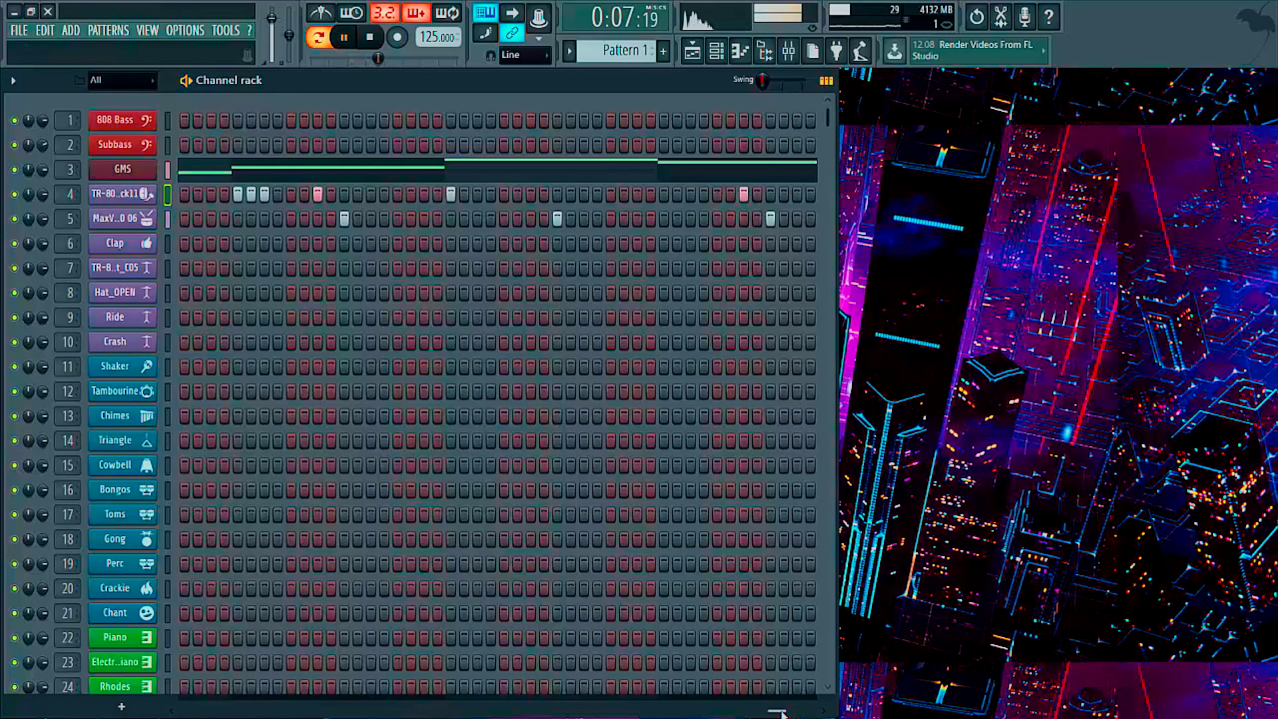
pyautogui.moveTo(789, 713); pyautogui.dragTo(523, 712)
pyautogui.click(477, 193)
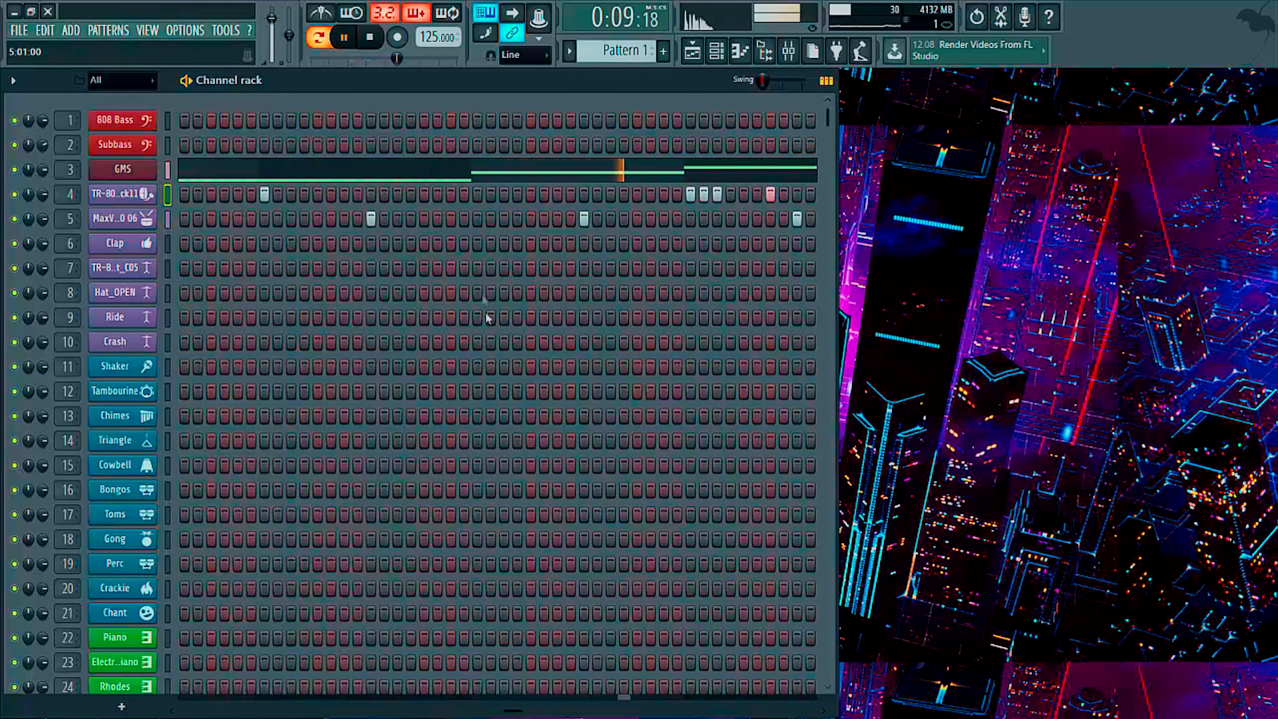
pyautogui.moveTo(516, 712); pyautogui.dragTo(187, 709)
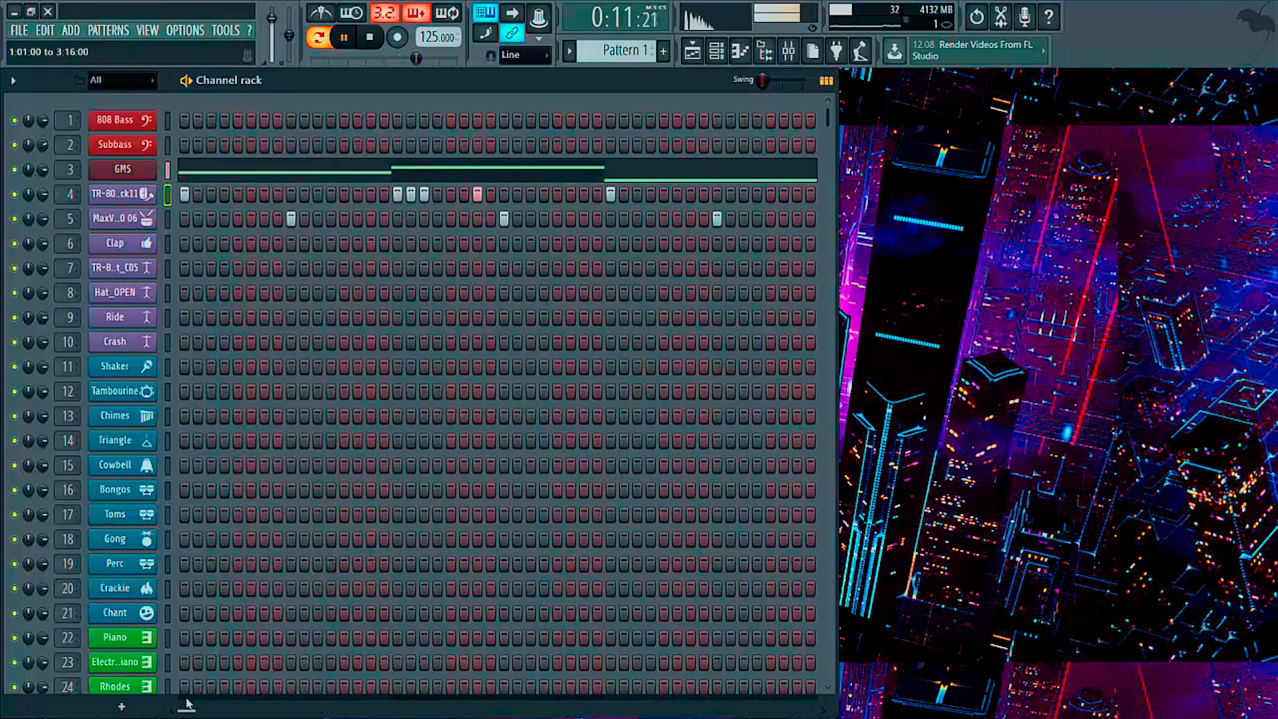
pyautogui.press('space')
# - Open the kick channel's sample settings and shorten the tail of TR-808Kick11 with the quick fade out
pyautogui.click(115, 193)
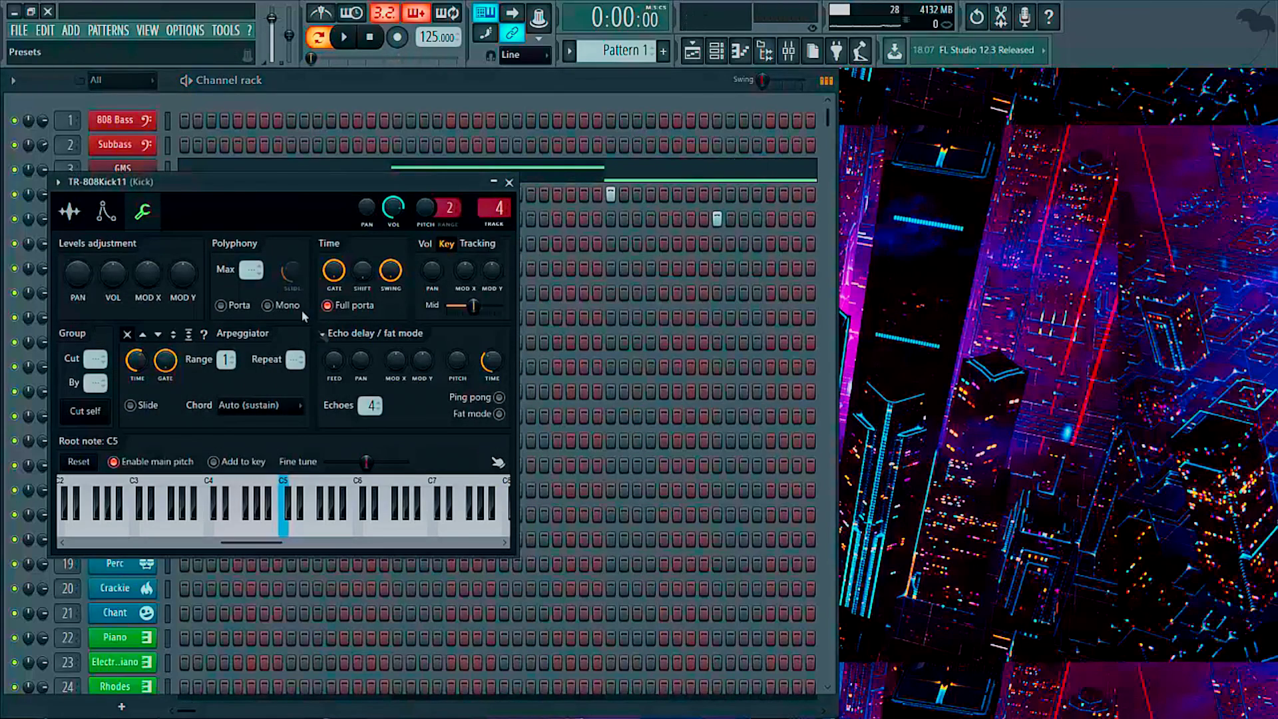
pyautogui.click(71, 213)
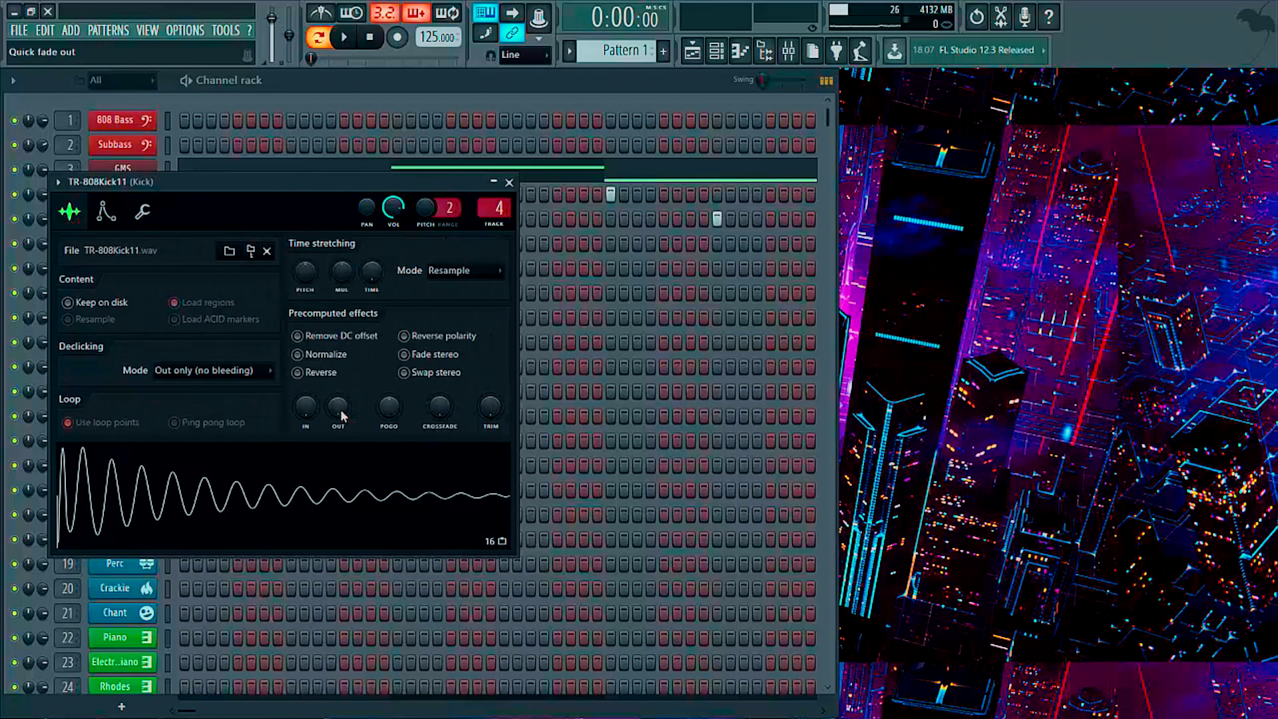
pyautogui.moveTo(341, 410); pyautogui.dragTo(323, 514)
pyautogui.moveTo(333, 419); pyautogui.dragTo(333, 399)
pyautogui.click(335, 503)
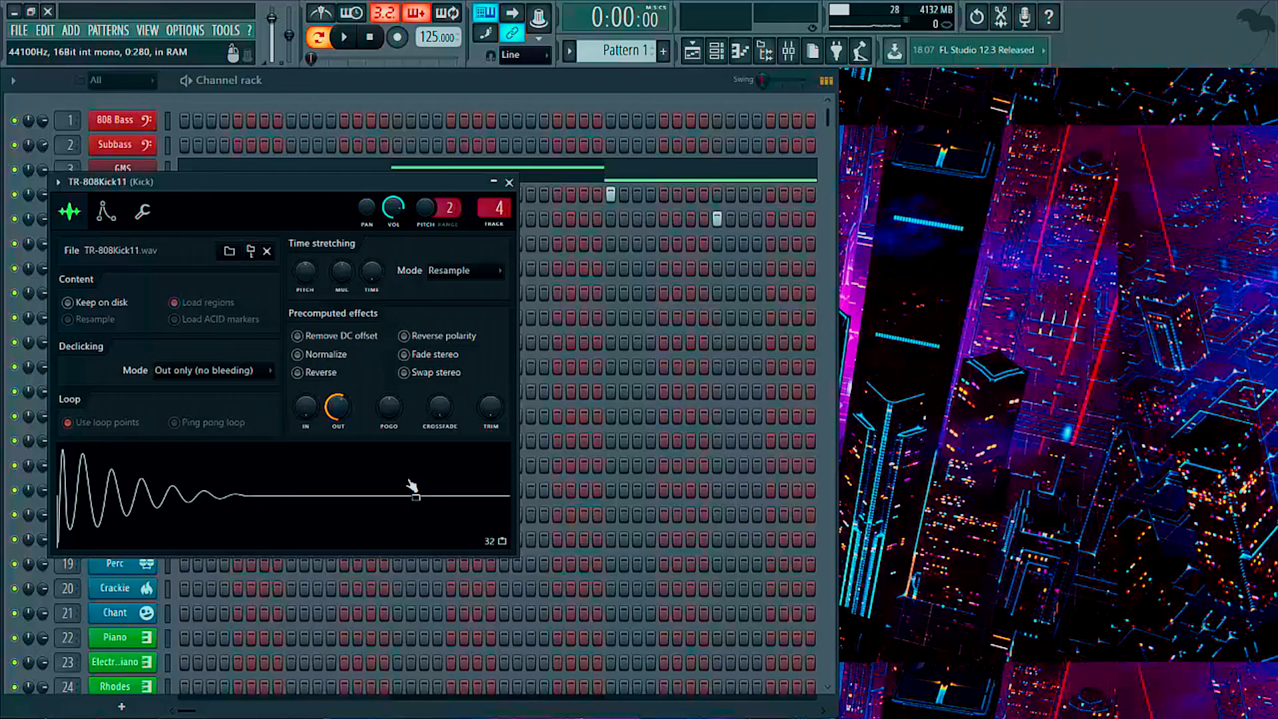
# - Trim the silent end of the TR-808Kick11 sample, audition the pattern, and close the kick's sample settings
pyautogui.moveTo(490, 406); pyautogui.dragTo(490, 396)
pyautogui.press('space')
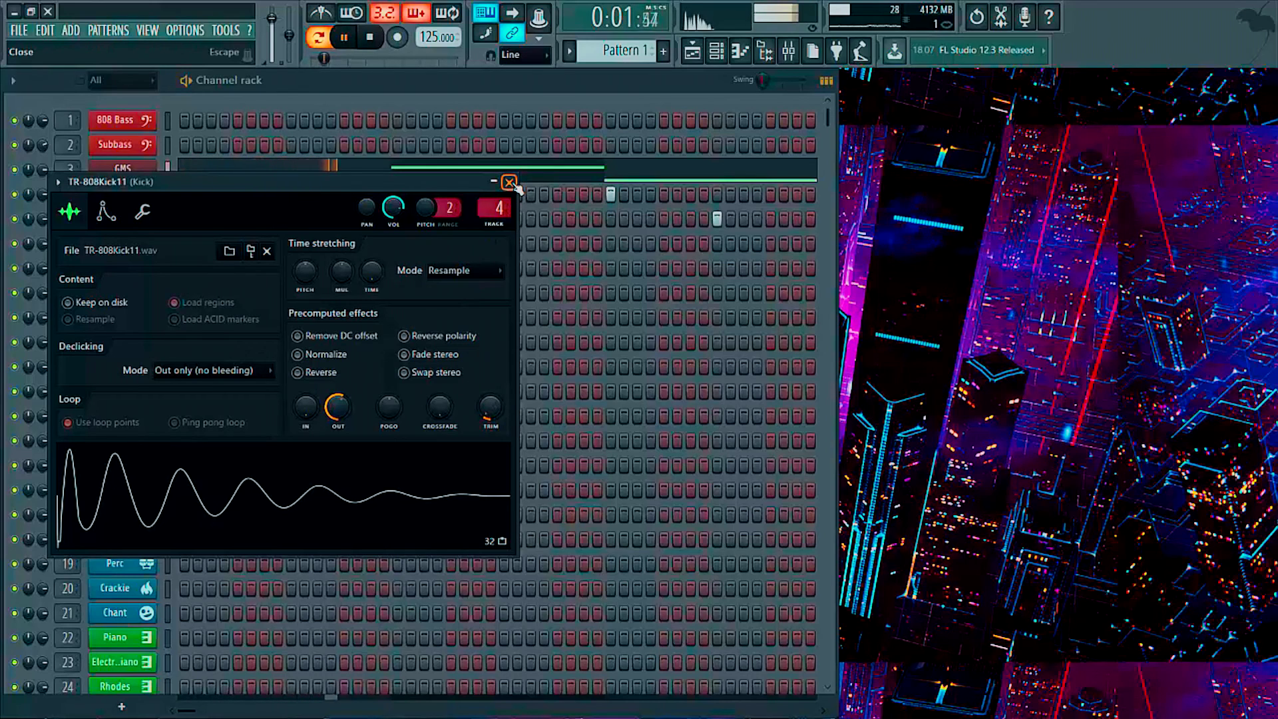
pyautogui.press('space')
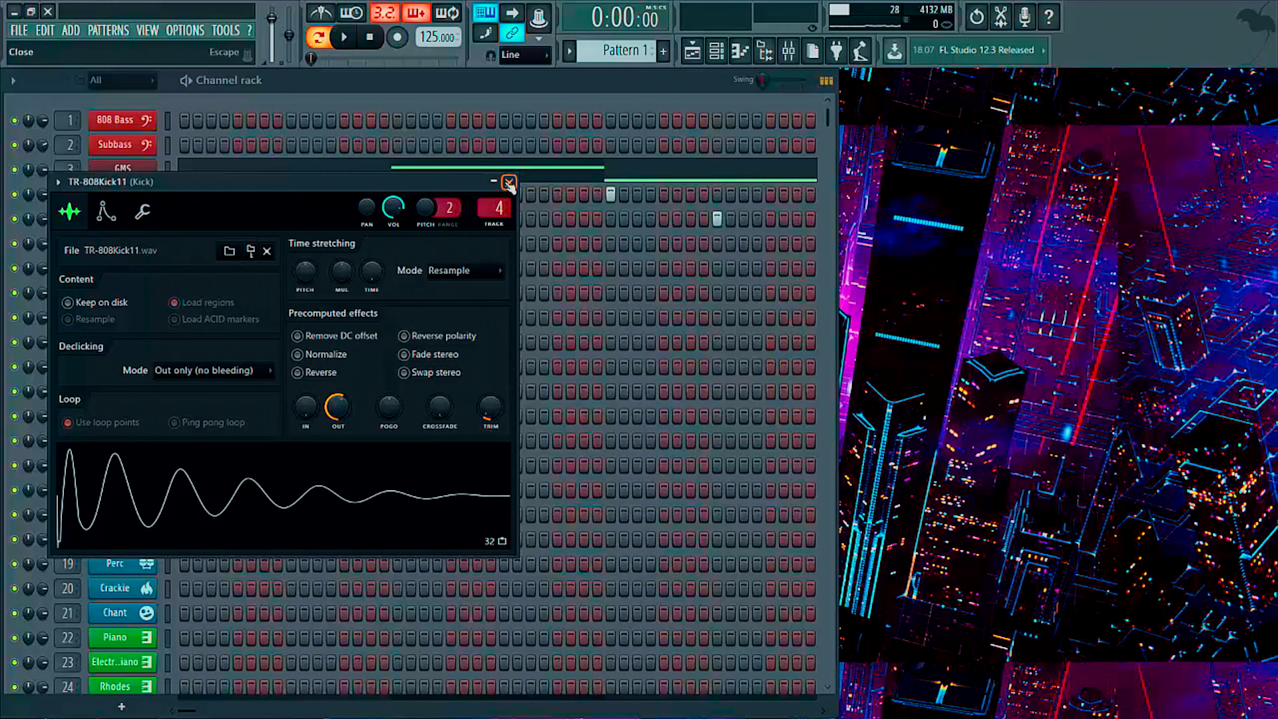
pyautogui.click(509, 183)
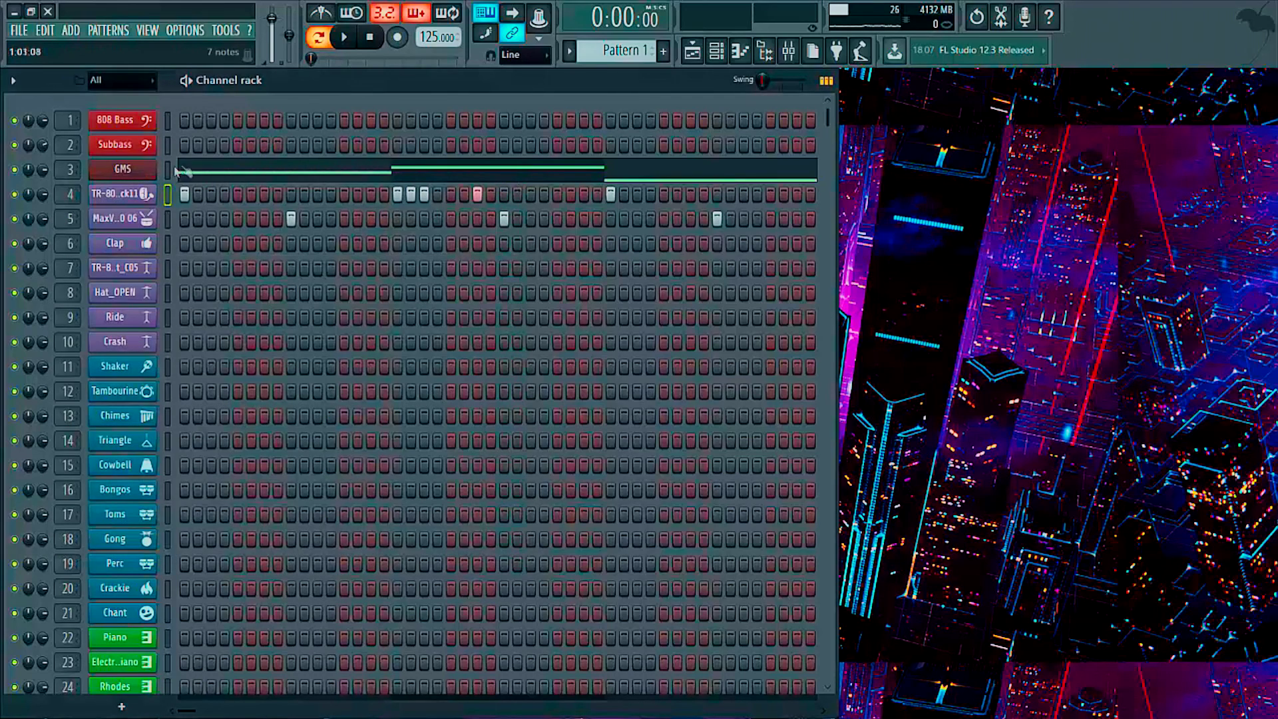
# - Open the GMS channel's miscellaneous settings and play the pattern to hear the bassline's current timing
pyautogui.click(150, 171)
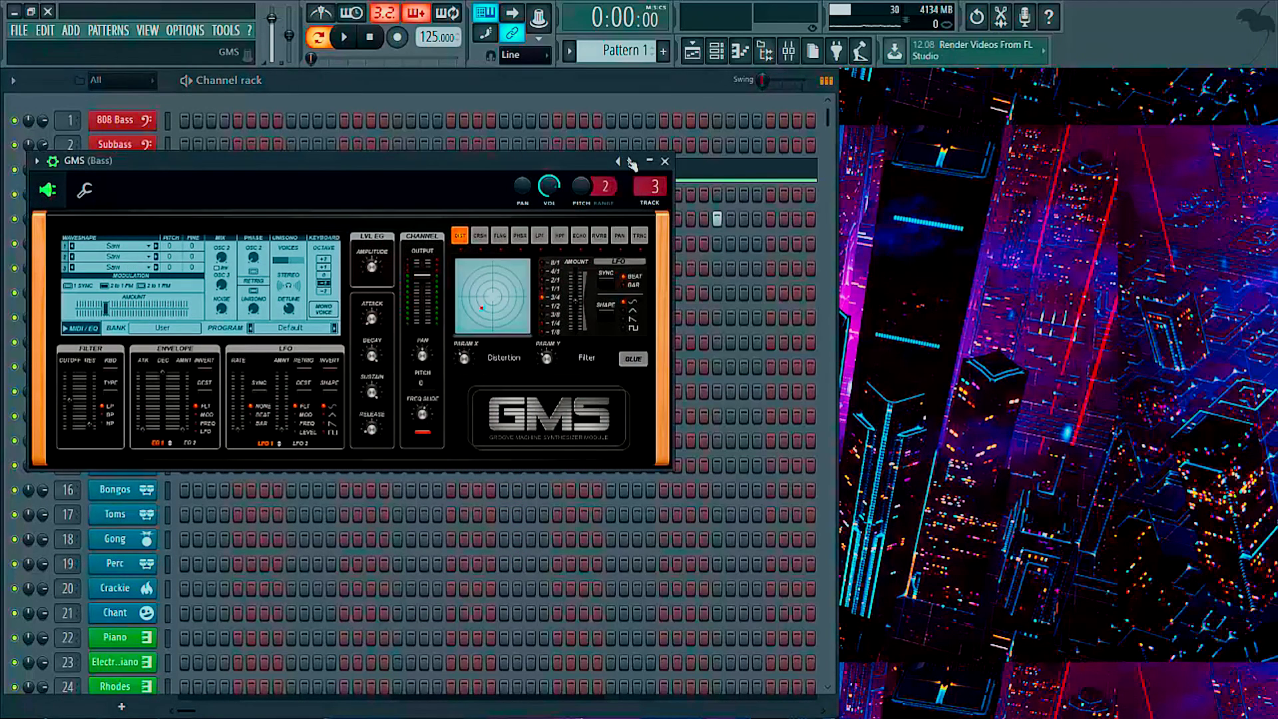
pyautogui.click(664, 162)
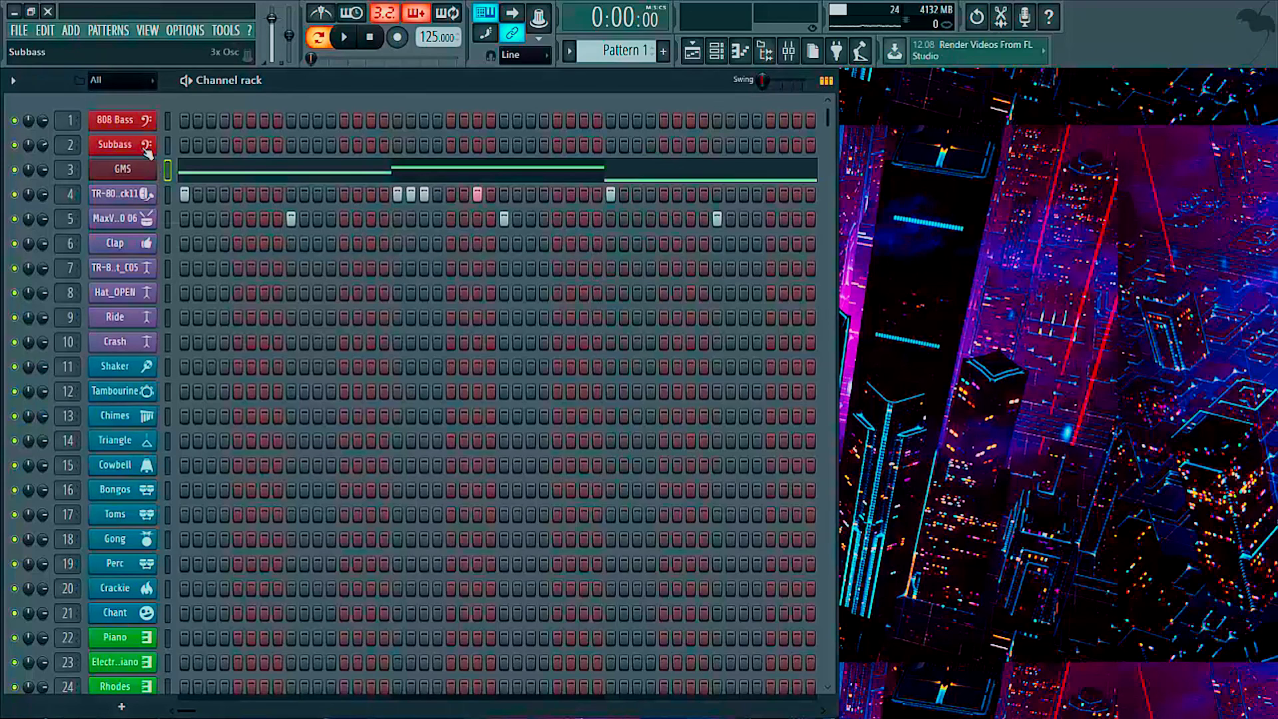
pyautogui.click(123, 169)
pyautogui.click(85, 190)
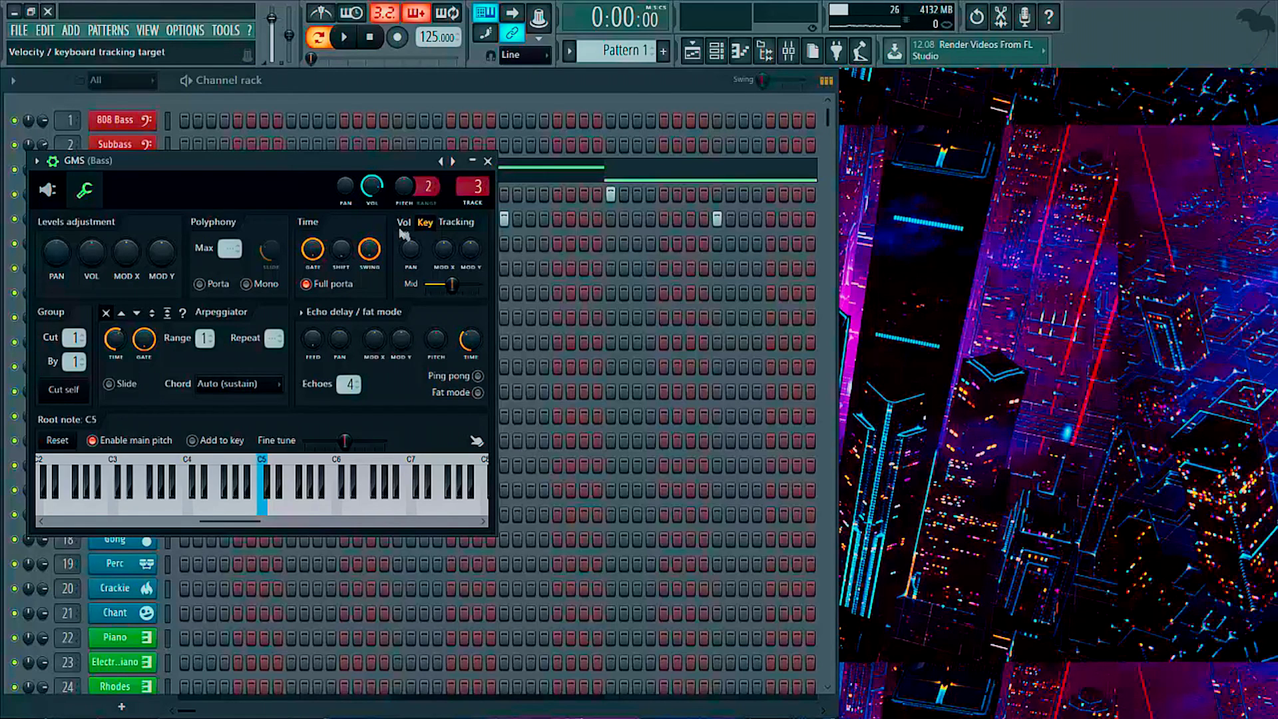
pyautogui.click(342, 251)
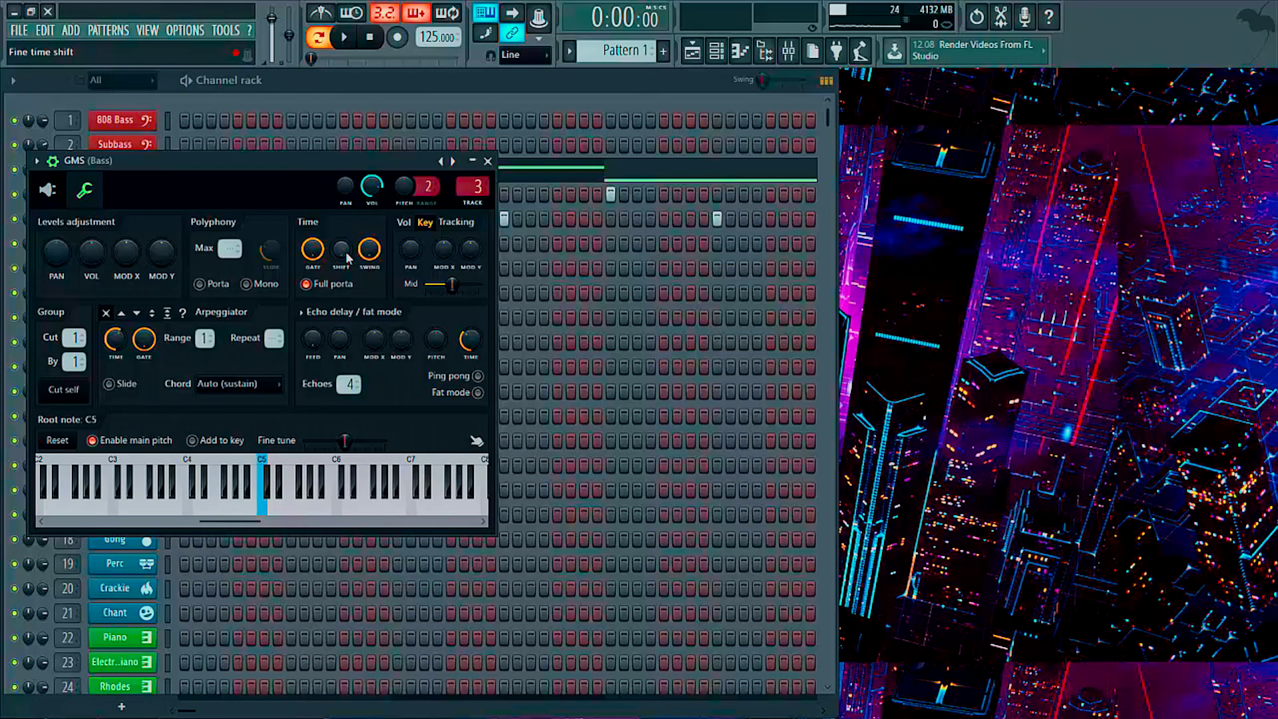
pyautogui.press('space')
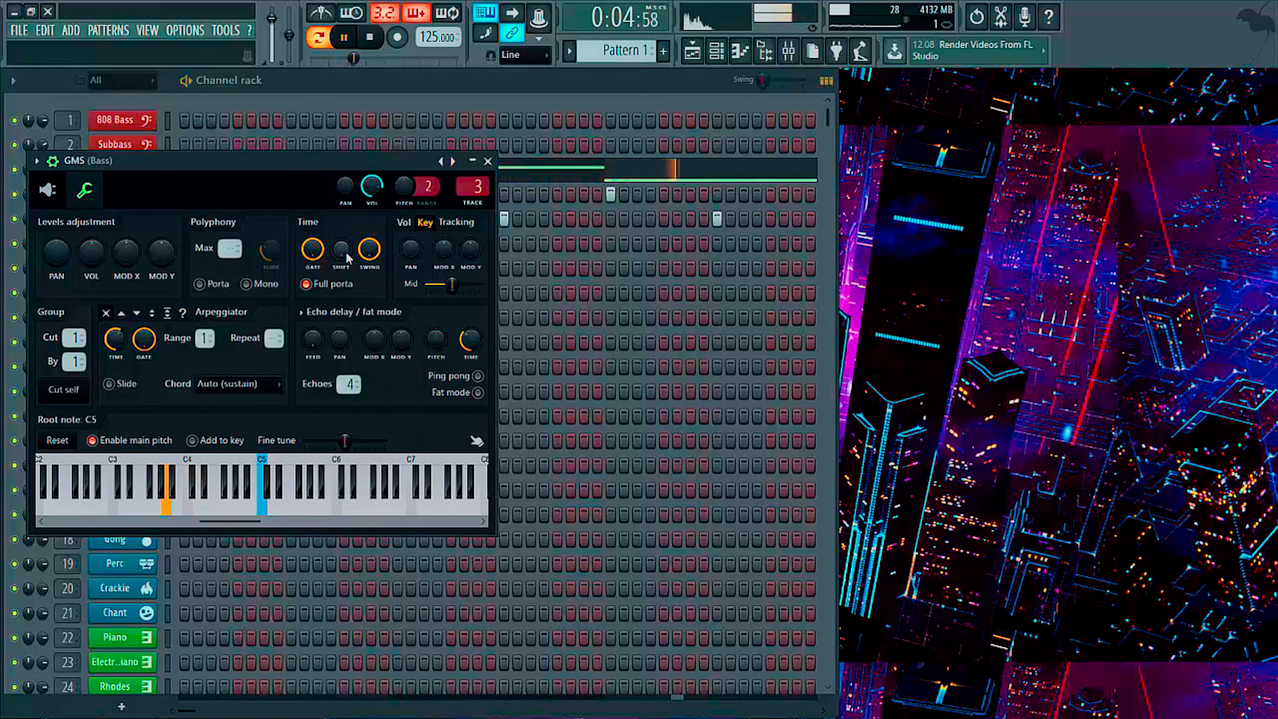
pyautogui.press('space')
# - Try the GMS channel's fine time shift at its maximum and play the pattern
pyautogui.moveTo(348, 258); pyautogui.dragTo(348, 250)
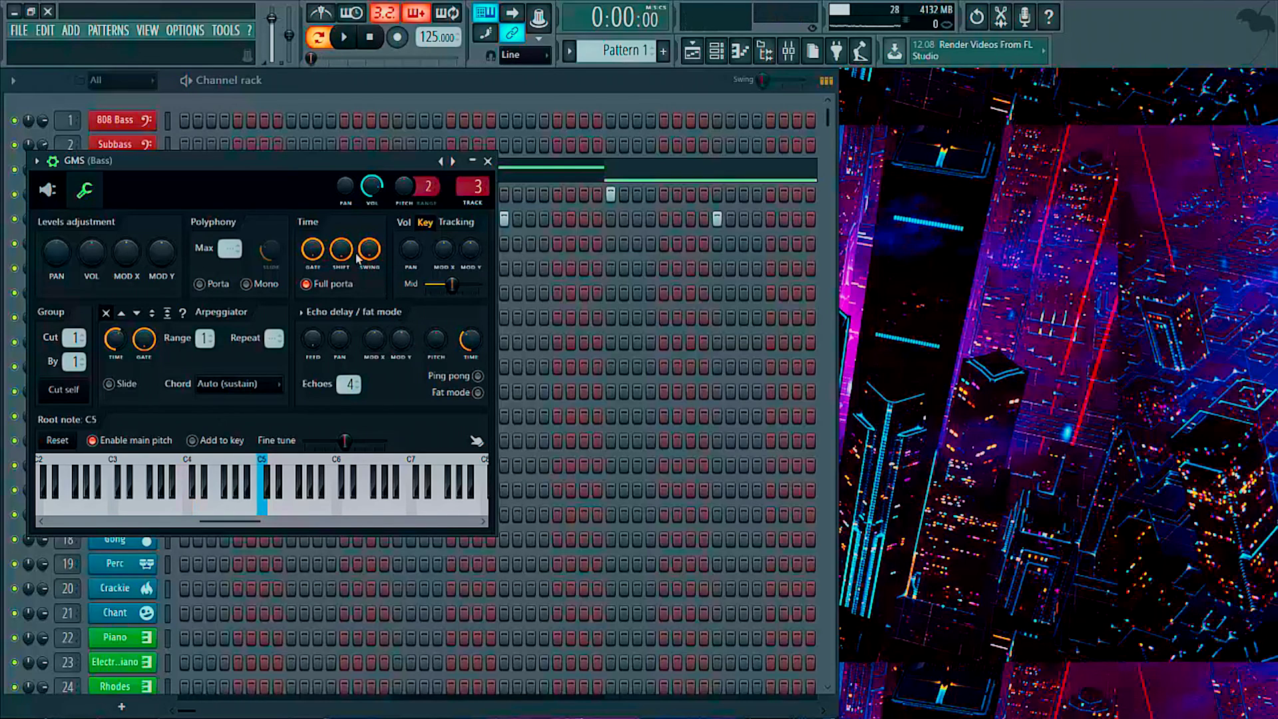
pyautogui.press('space')
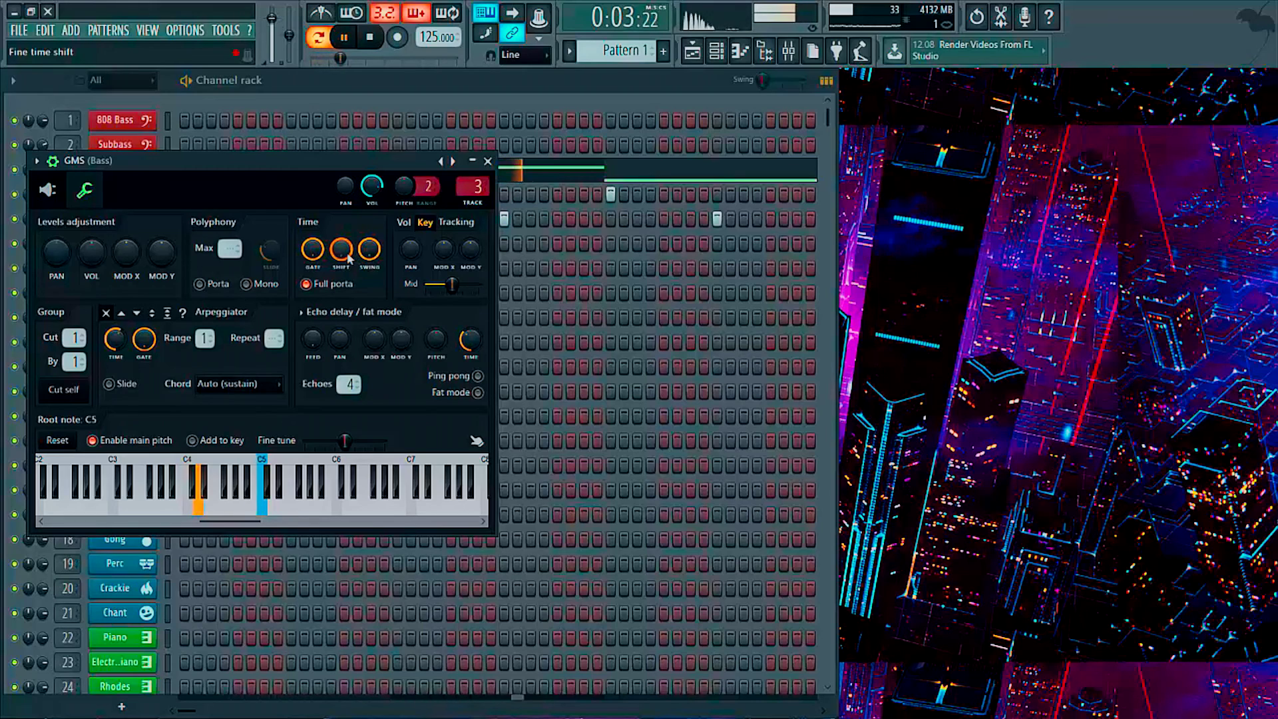
pyautogui.press('space')
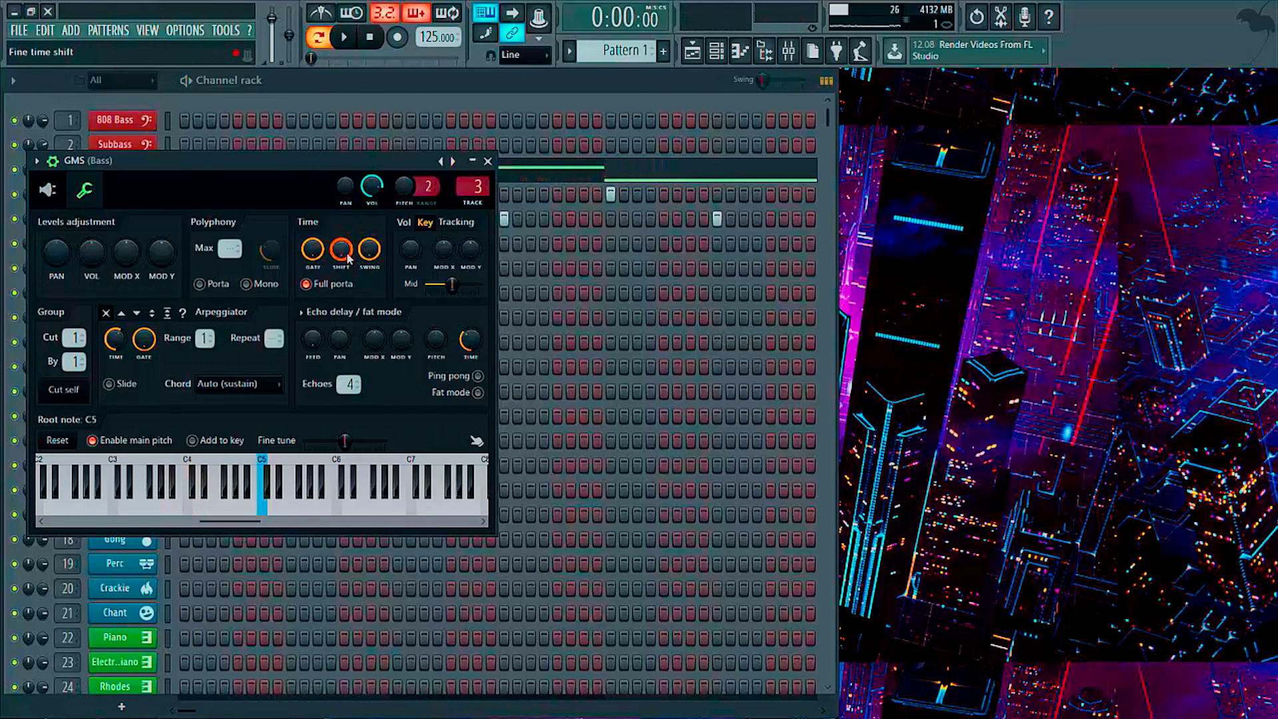
# - Reduce the GMS channel's time shift to a small amount, audition the pattern, and close the GMS window
pyautogui.moveTo(348, 259); pyautogui.dragTo(347, 259)
pyautogui.moveTo(348, 258); pyautogui.dragTo(347, 259)
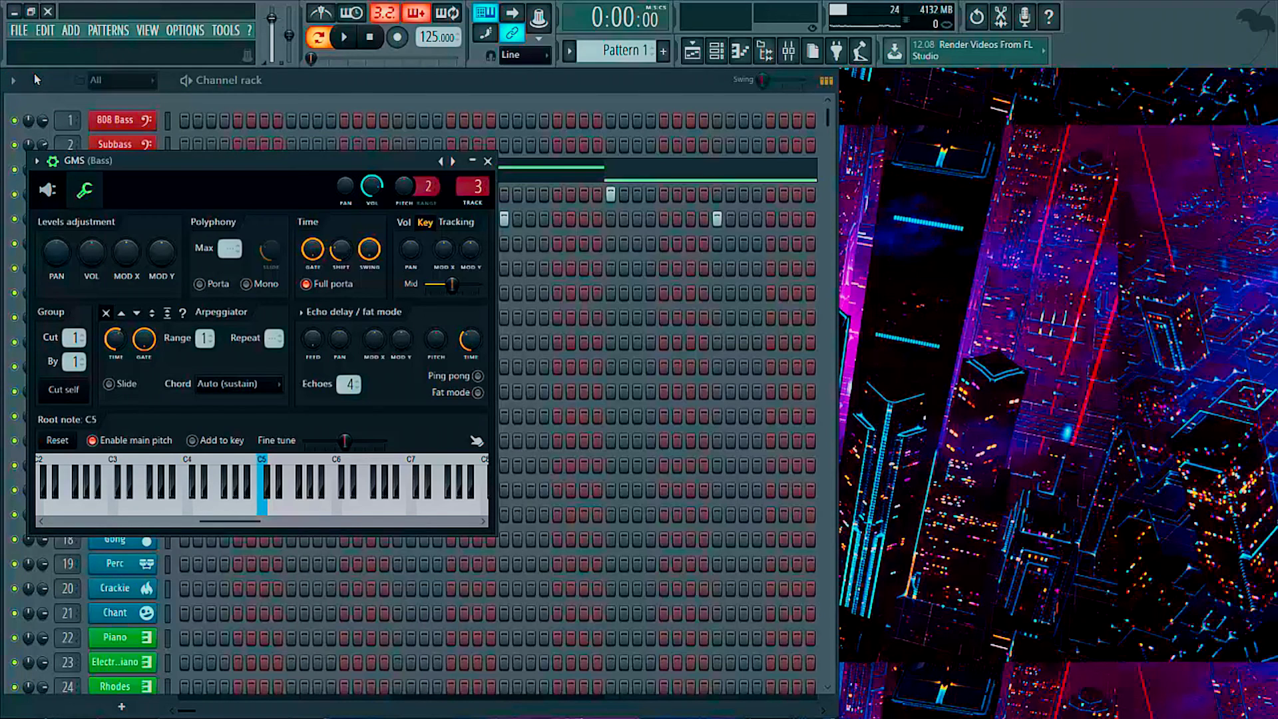
pyautogui.moveTo(340, 255); pyautogui.dragTo(340, 252)
pyautogui.press('space')
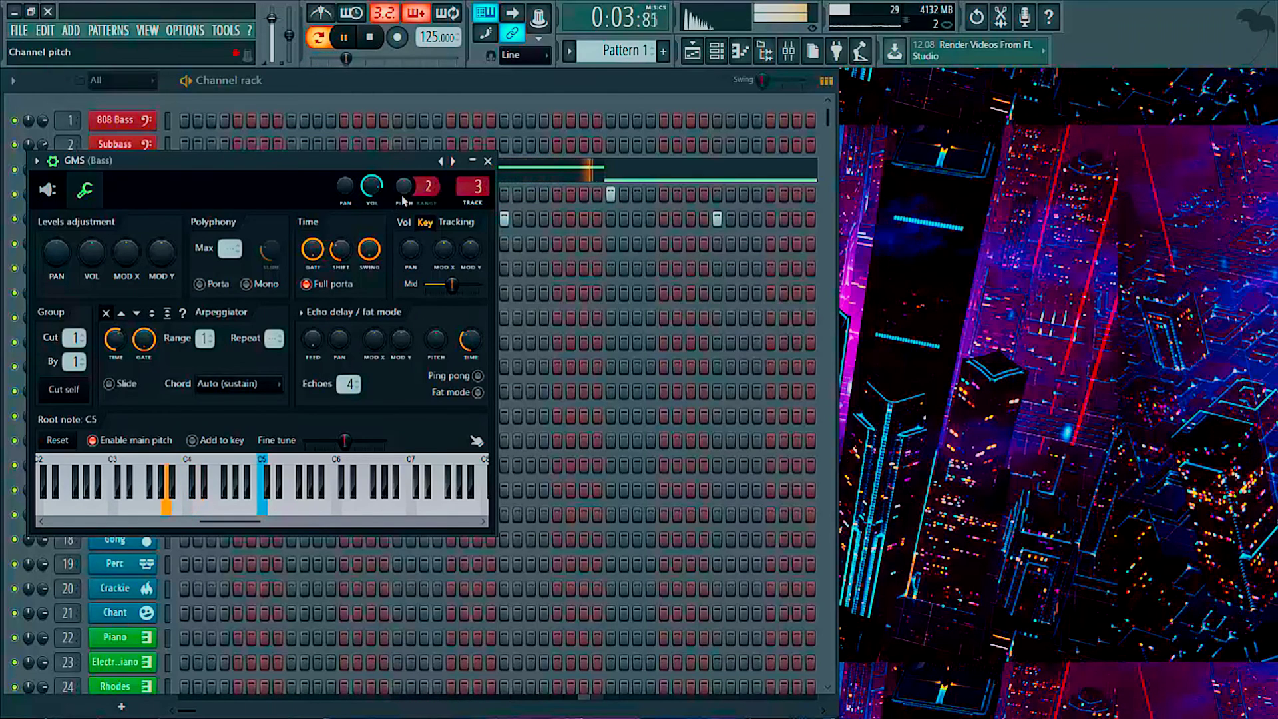
pyautogui.press('space')
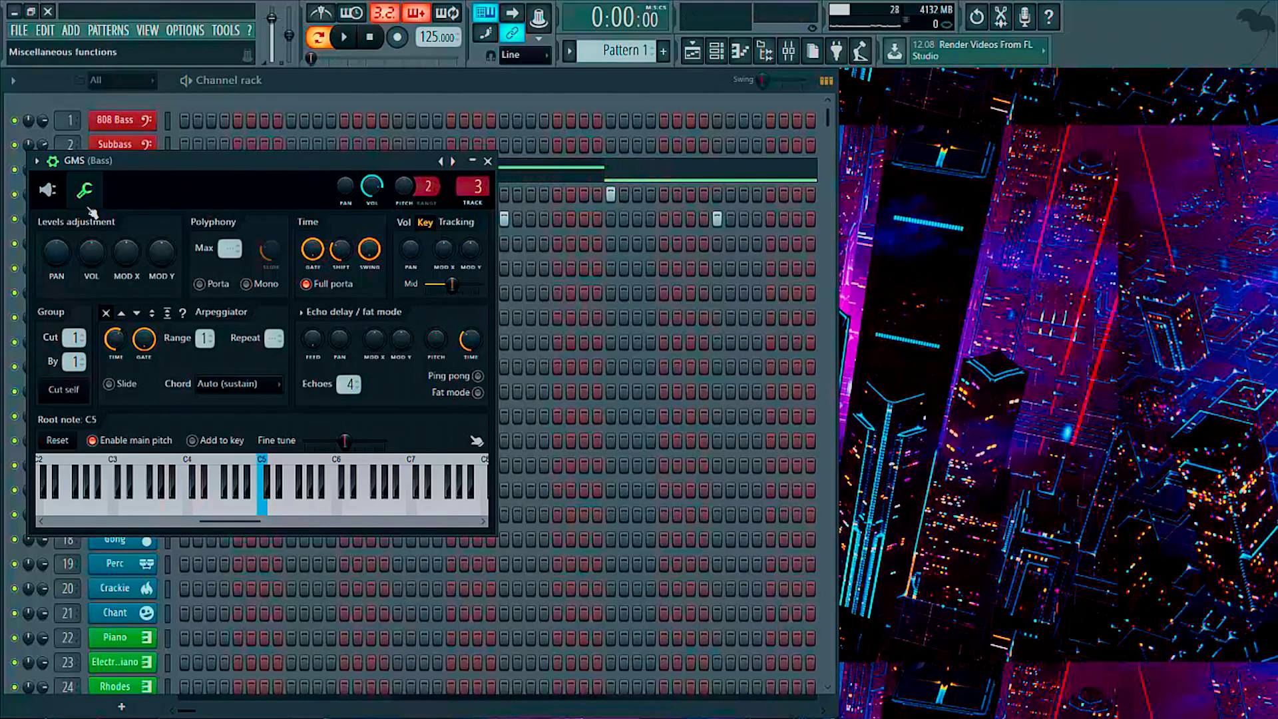
pyautogui.click(47, 189)
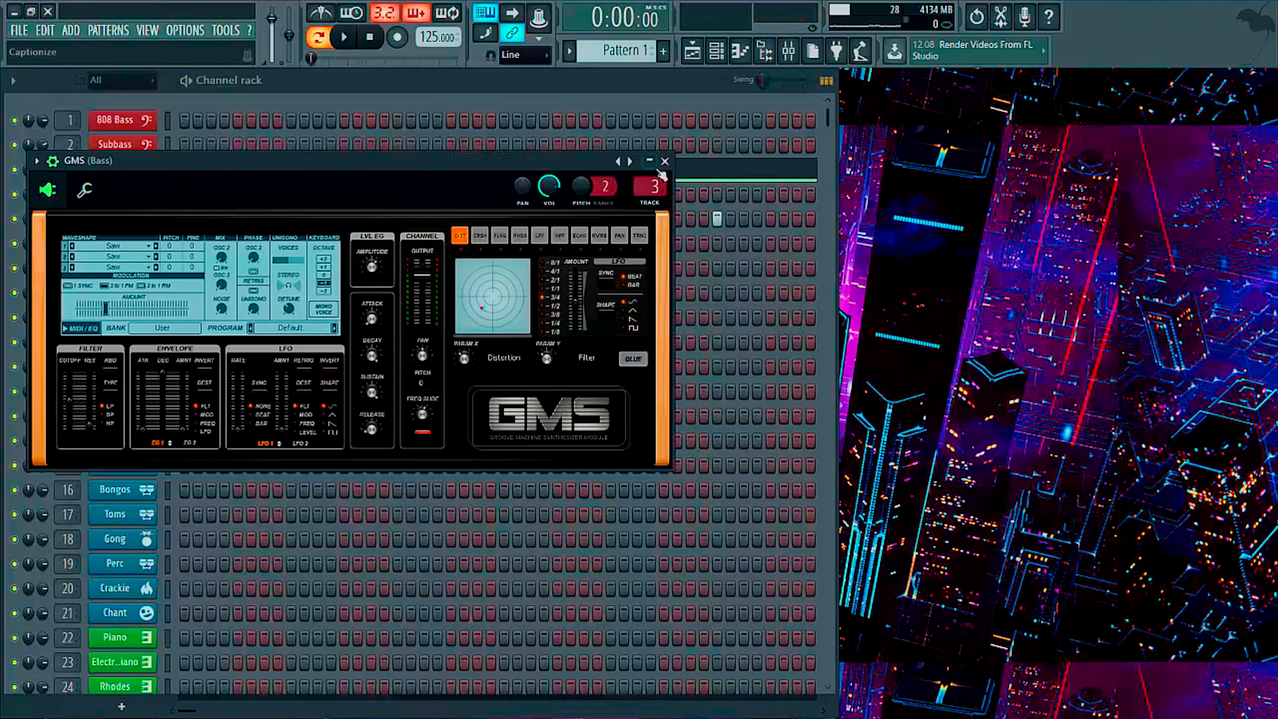
pyautogui.click(664, 161)
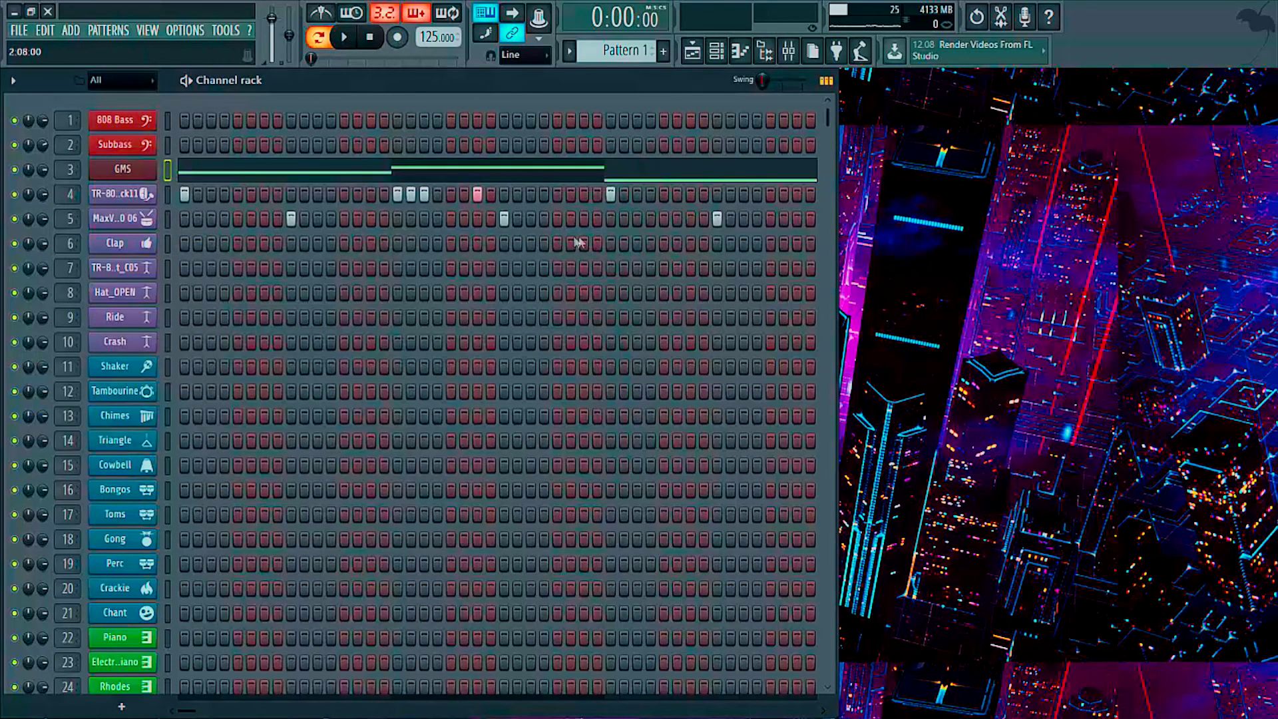
# - Play the pattern and add snare hits on step 15 of bar 3 and step 5 of bar 4
pyautogui.press('space')
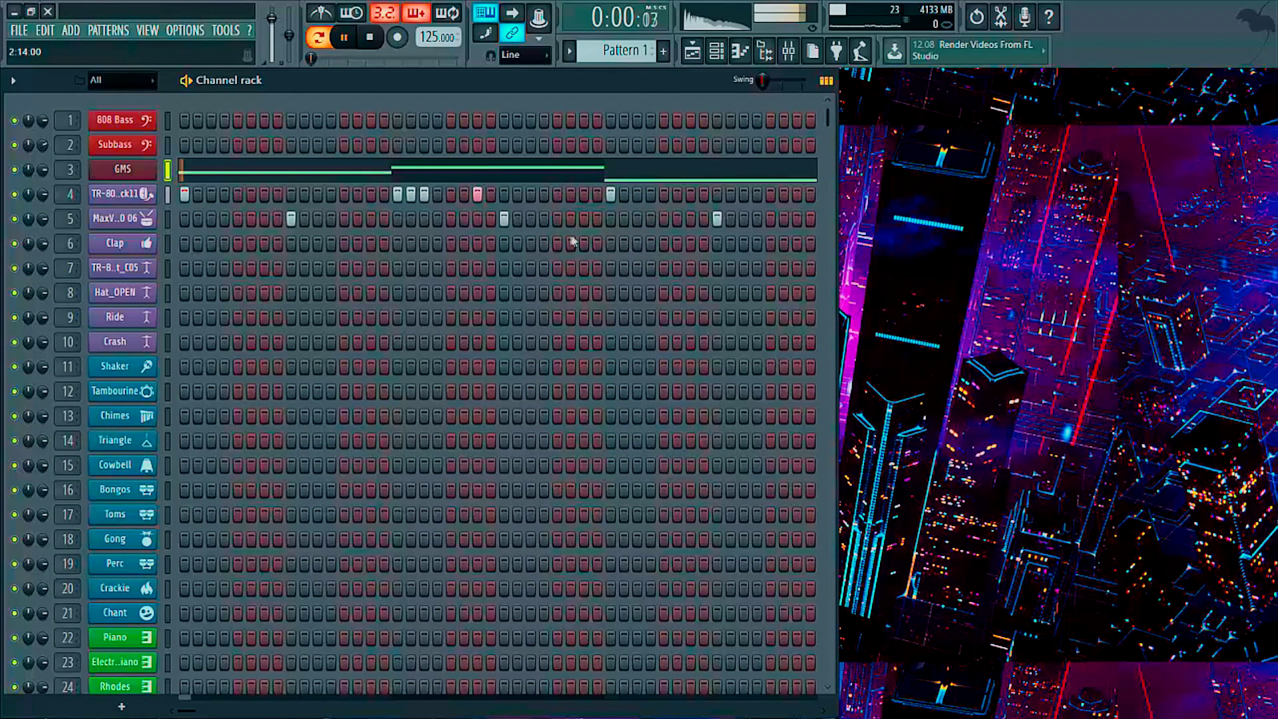
pyautogui.press('space')
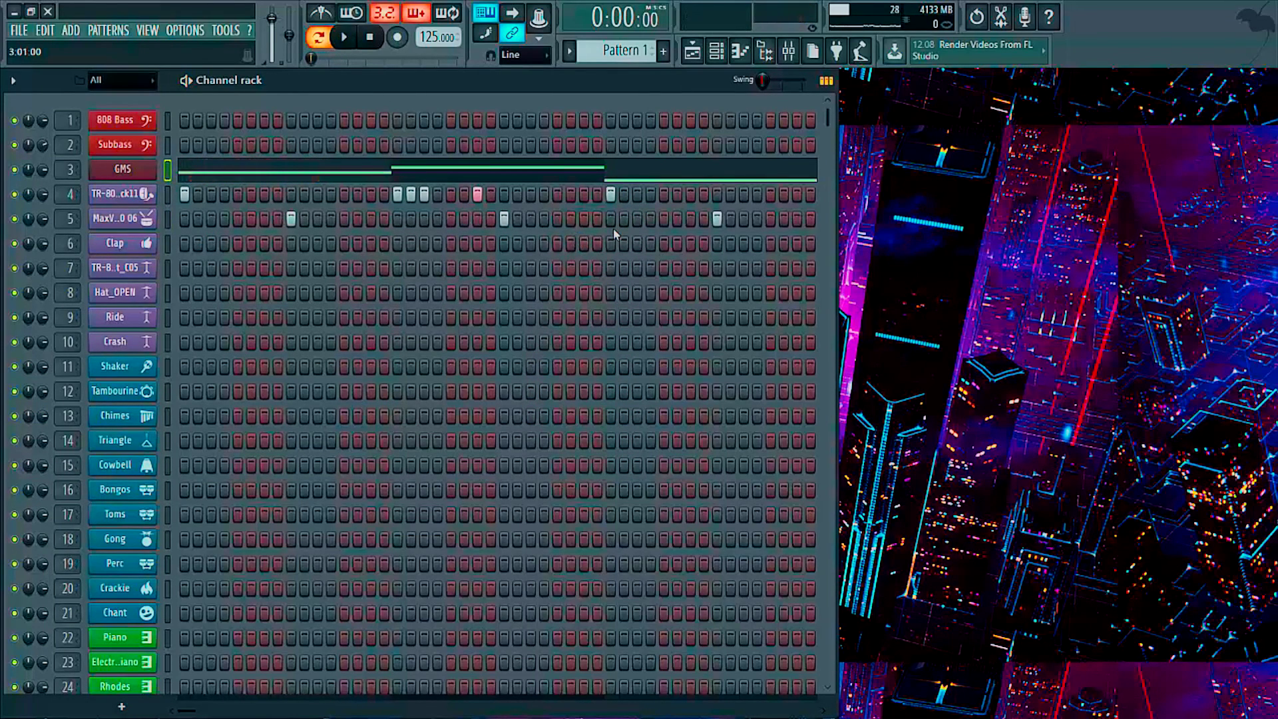
pyautogui.press('space')
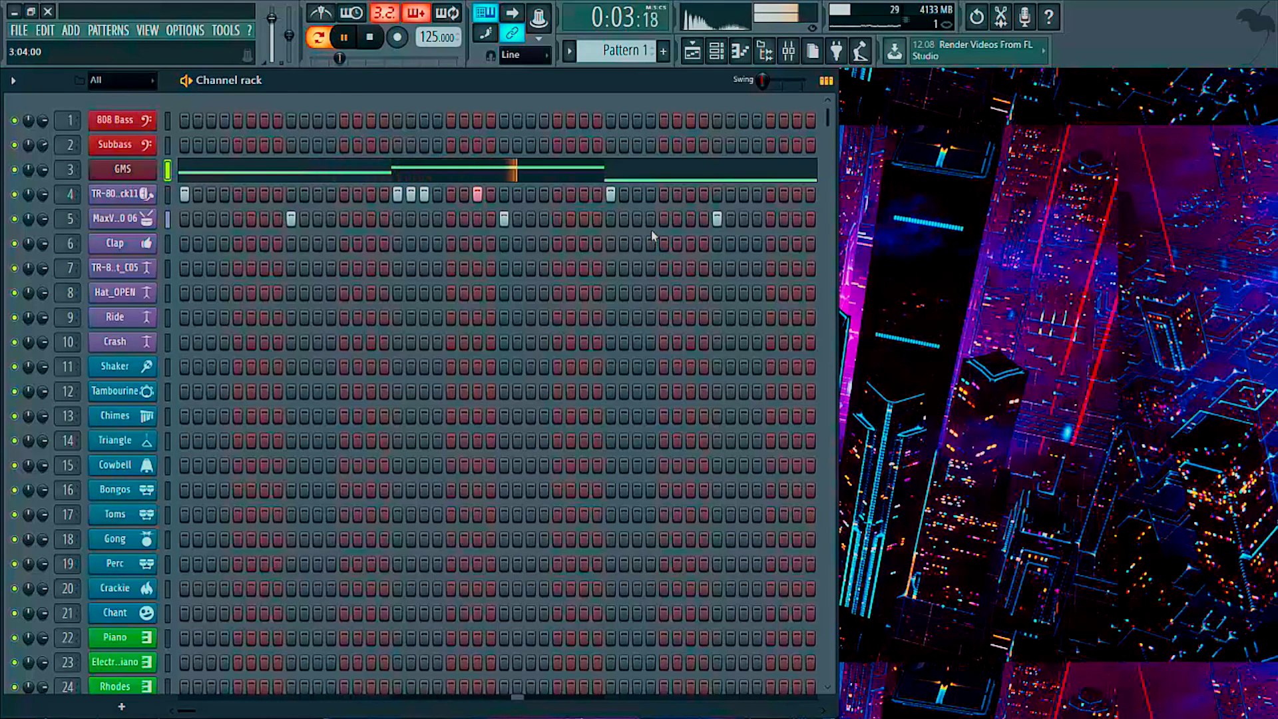
pyautogui.press('space')
pyautogui.click(796, 218)
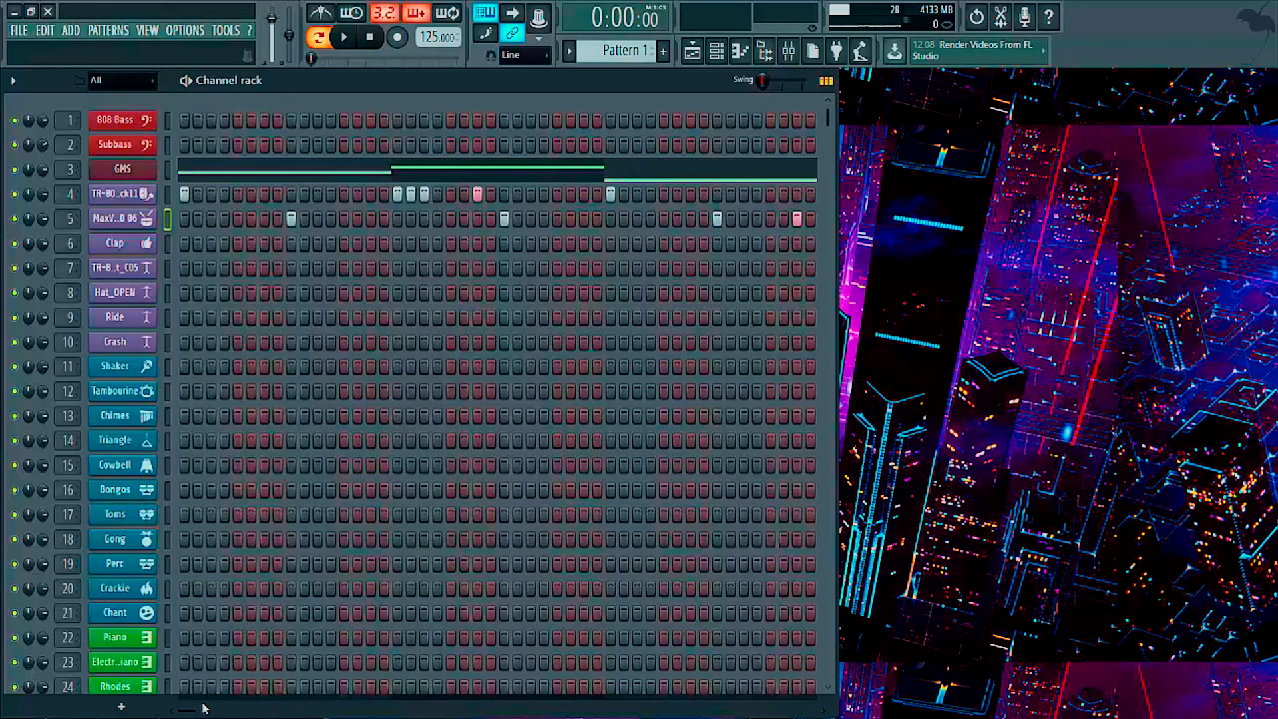
pyautogui.moveTo(188, 711); pyautogui.dragTo(380, 712)
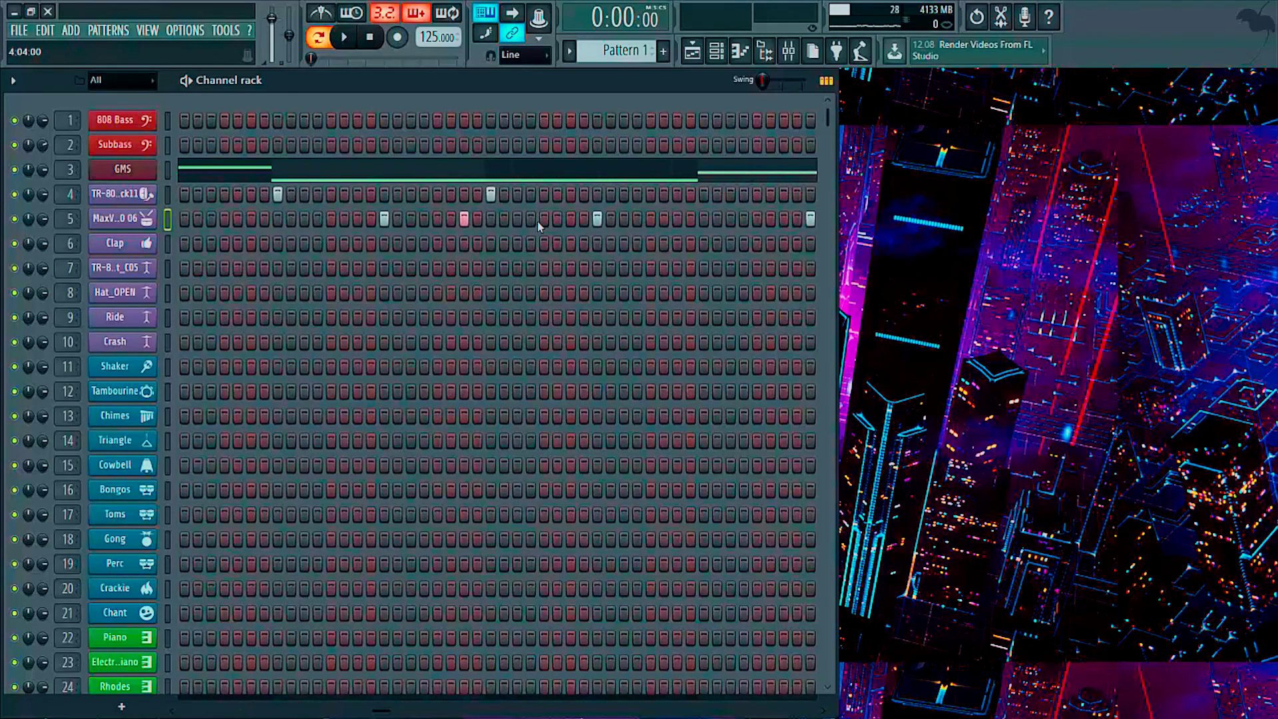
pyautogui.press('space')
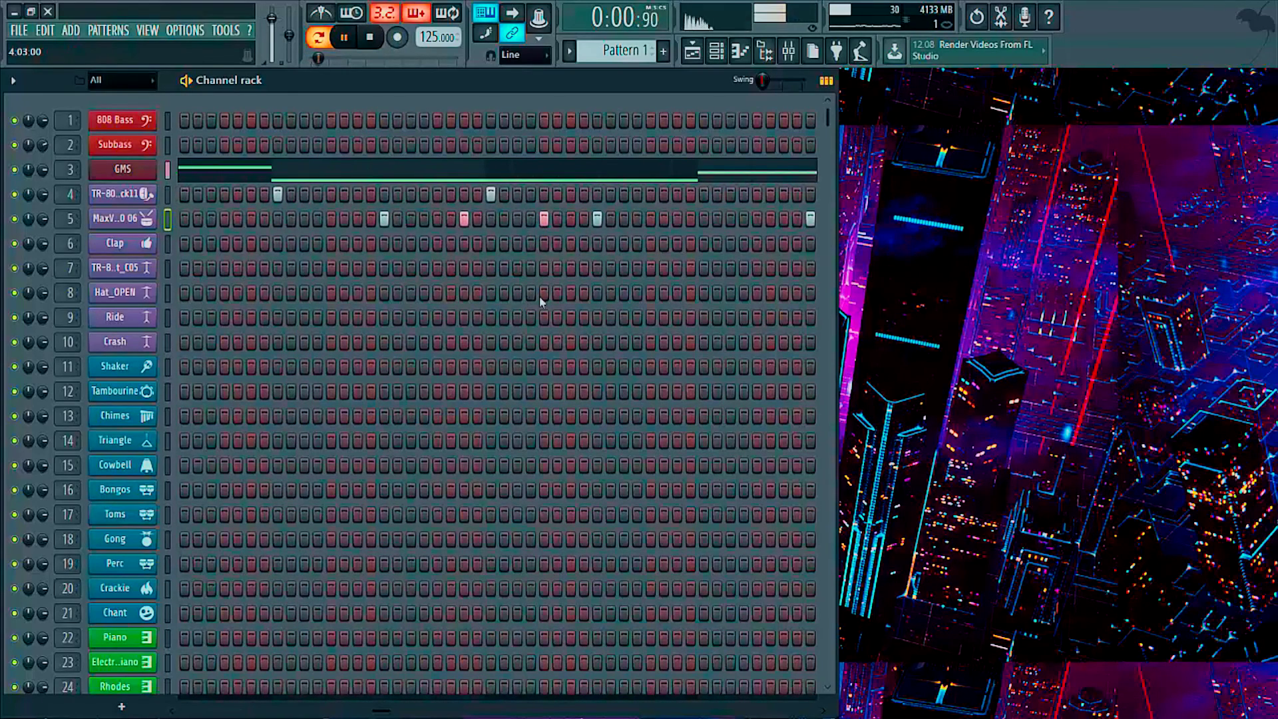
pyautogui.moveTo(373, 705)
pyautogui.mouseDown()
pyautogui.moveTo(885, 701)
pyautogui.moveTo(357, 710)
pyautogui.mouseUp()
pyautogui.press('space')
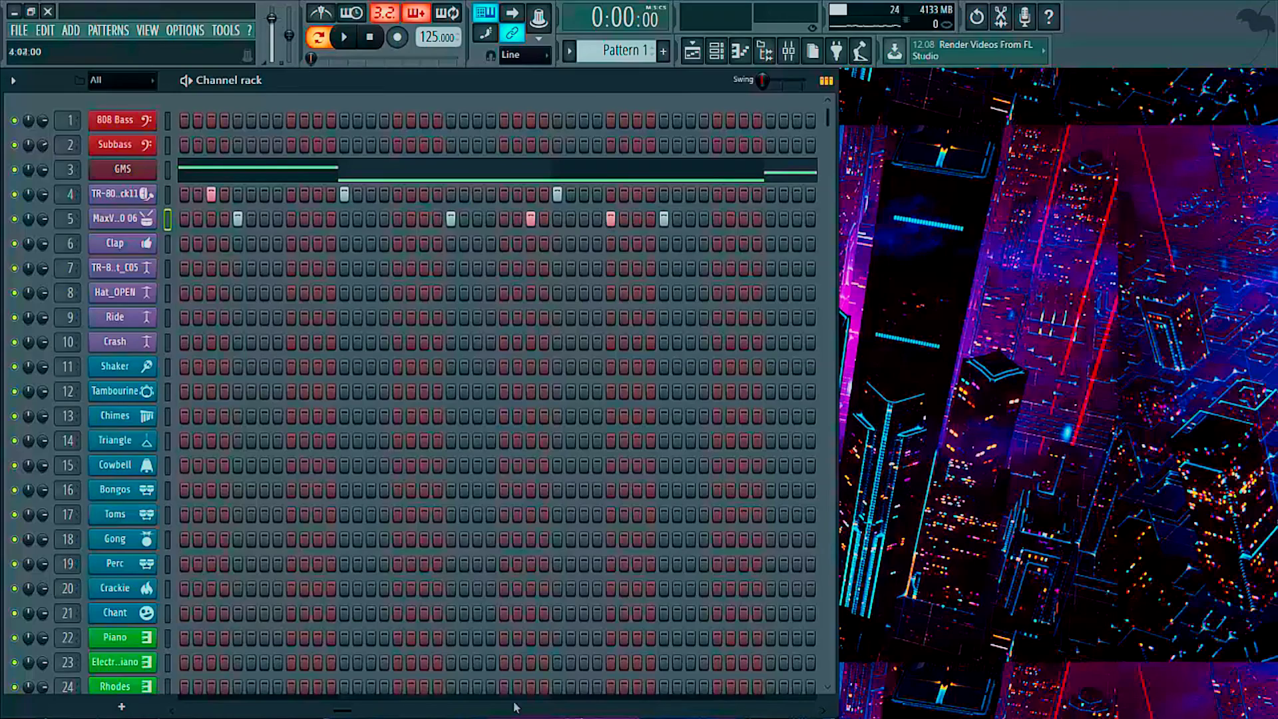
# - Add matching snare hits on step 15 of bar 6 and step 5 of bar 7
pyautogui.moveTo(340, 711); pyautogui.dragTo(707, 711)
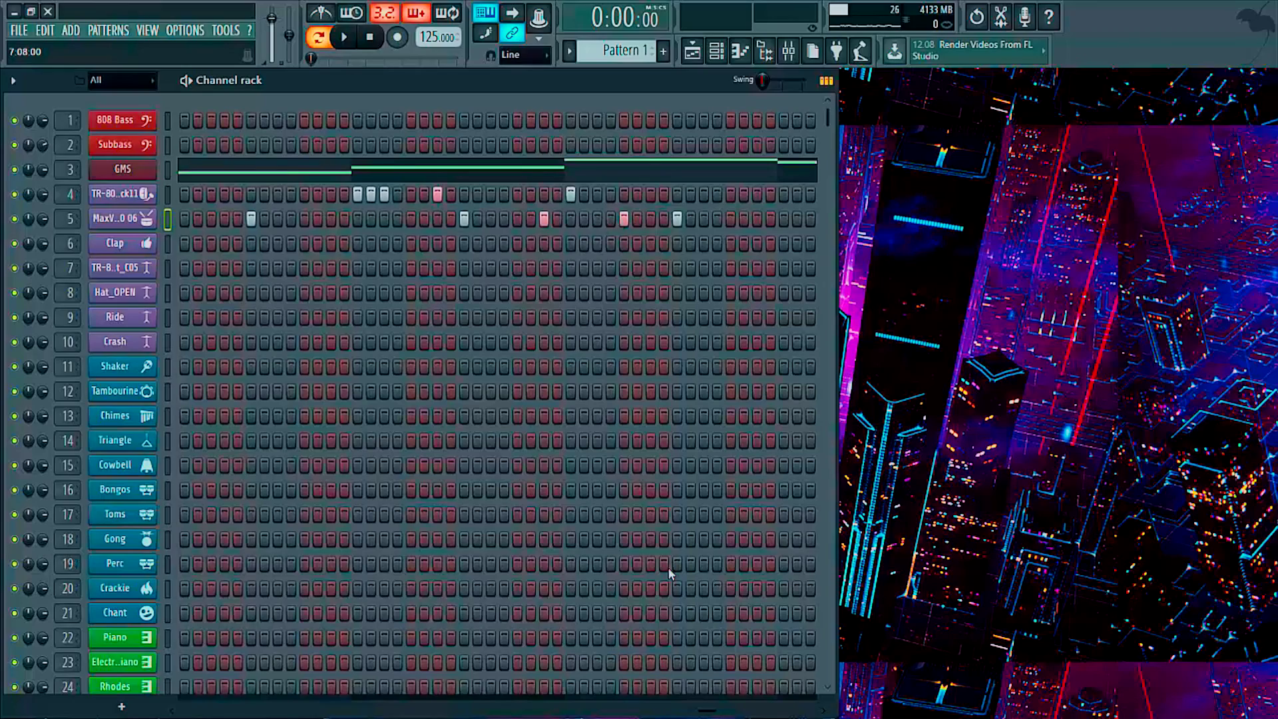
pyautogui.moveTo(719, 711); pyautogui.dragTo(186, 711)
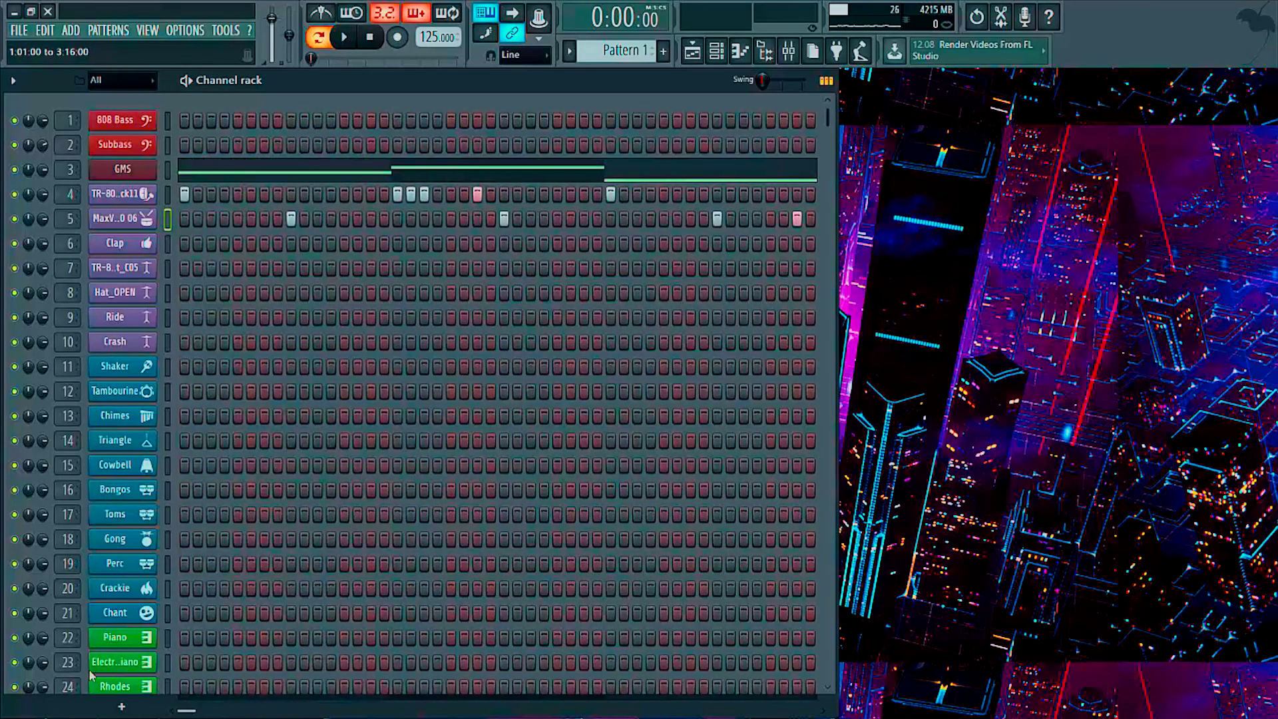
pyautogui.rightClick(141, 273)
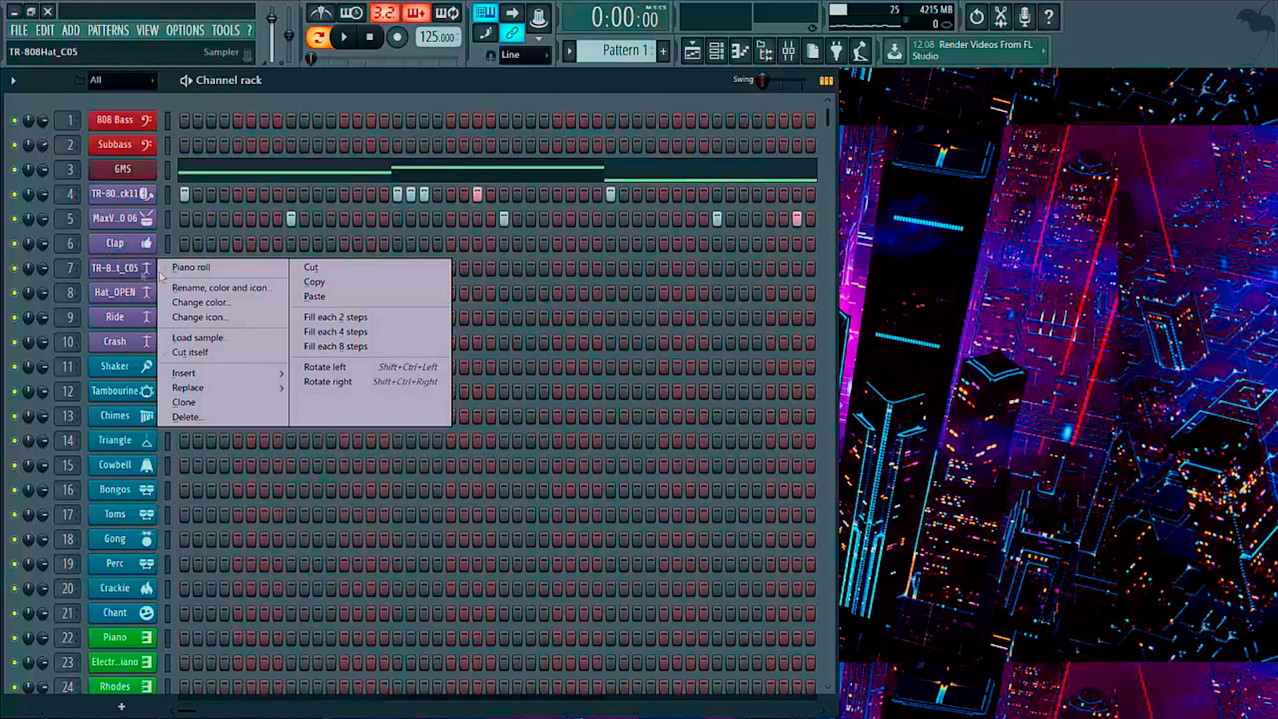
pyautogui.click(191, 267)
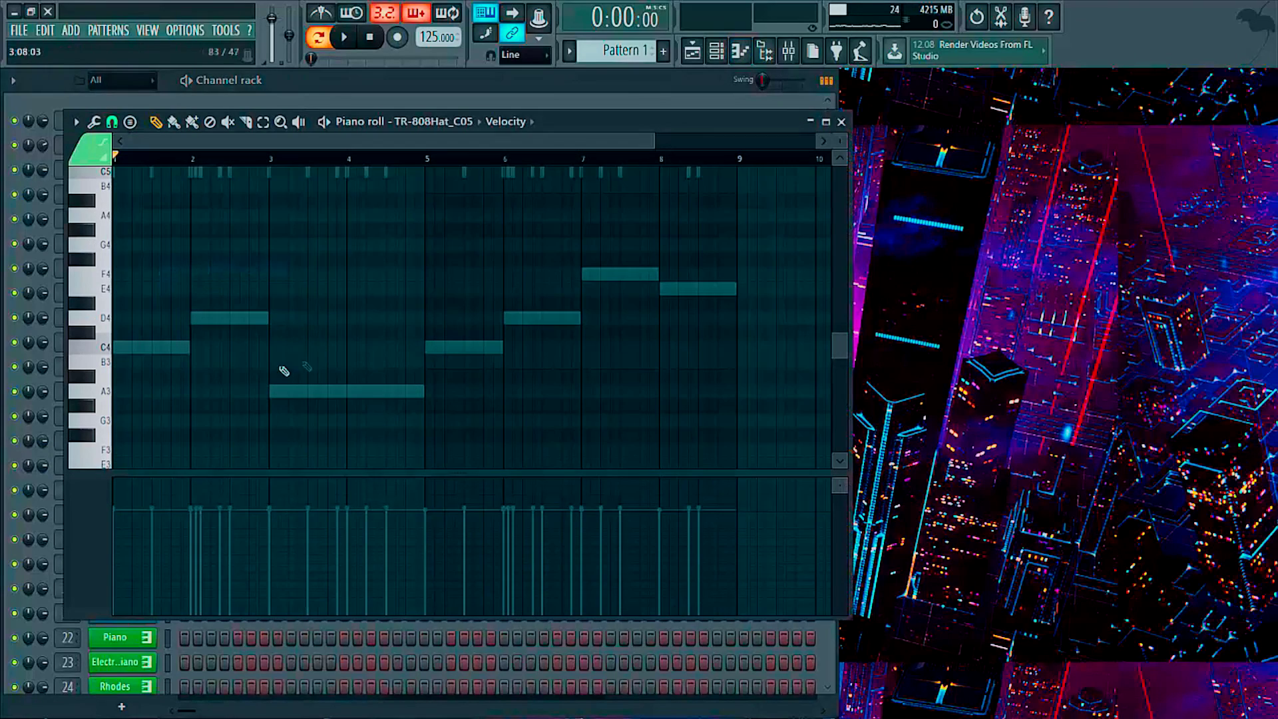
pyautogui.click(842, 122)
# - Fill the TR-808Hat_C05 channel with a hit every 2 steps and play the pattern
pyautogui.rightClick(141, 272)
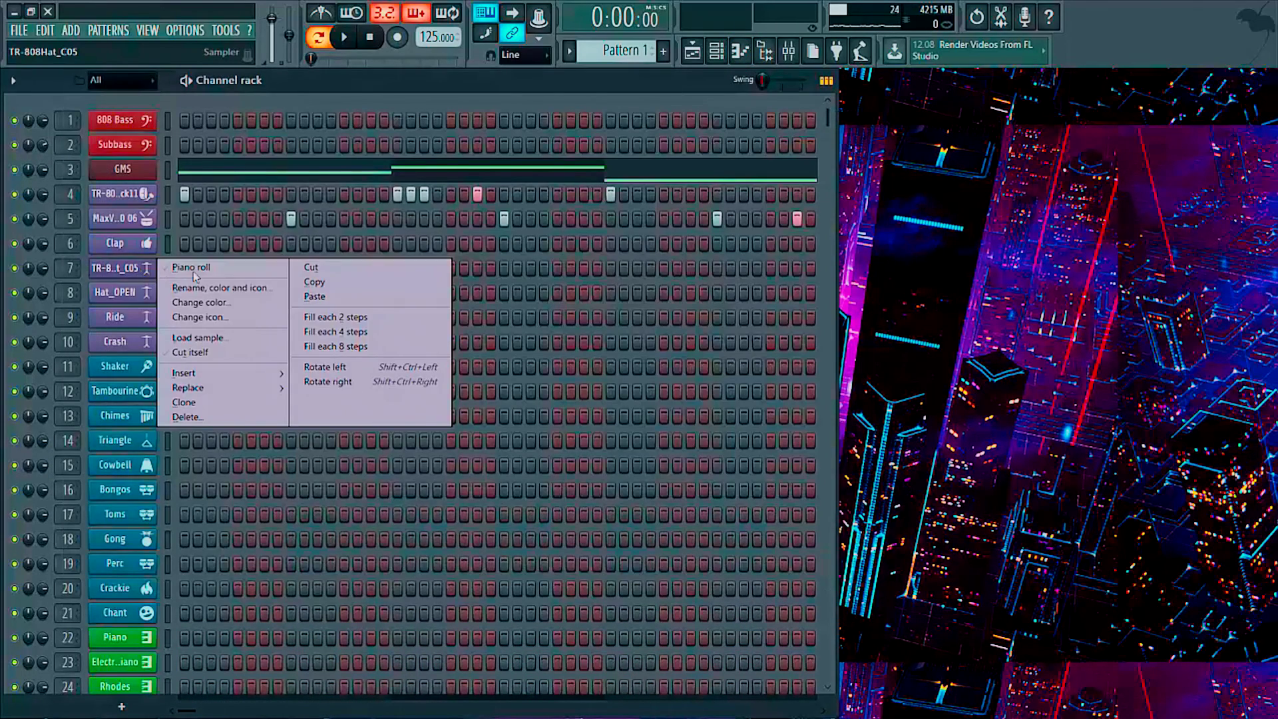
pyautogui.click(356, 320)
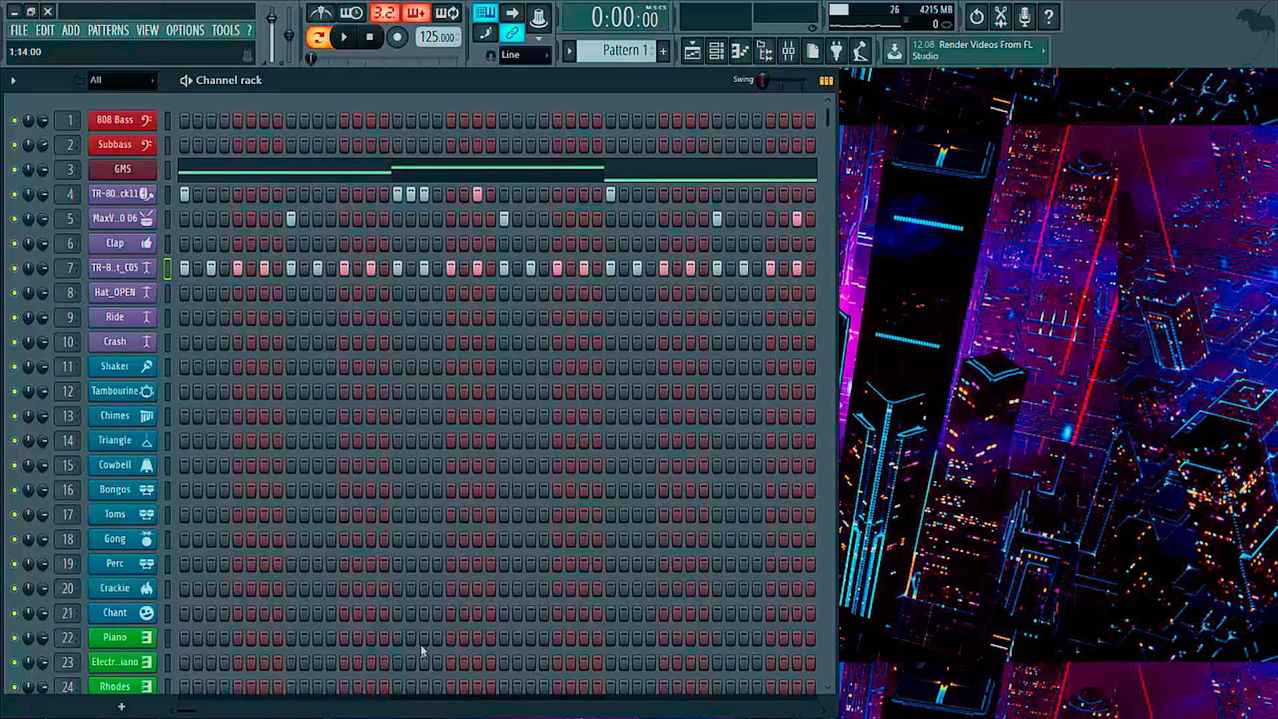
pyautogui.press('space')
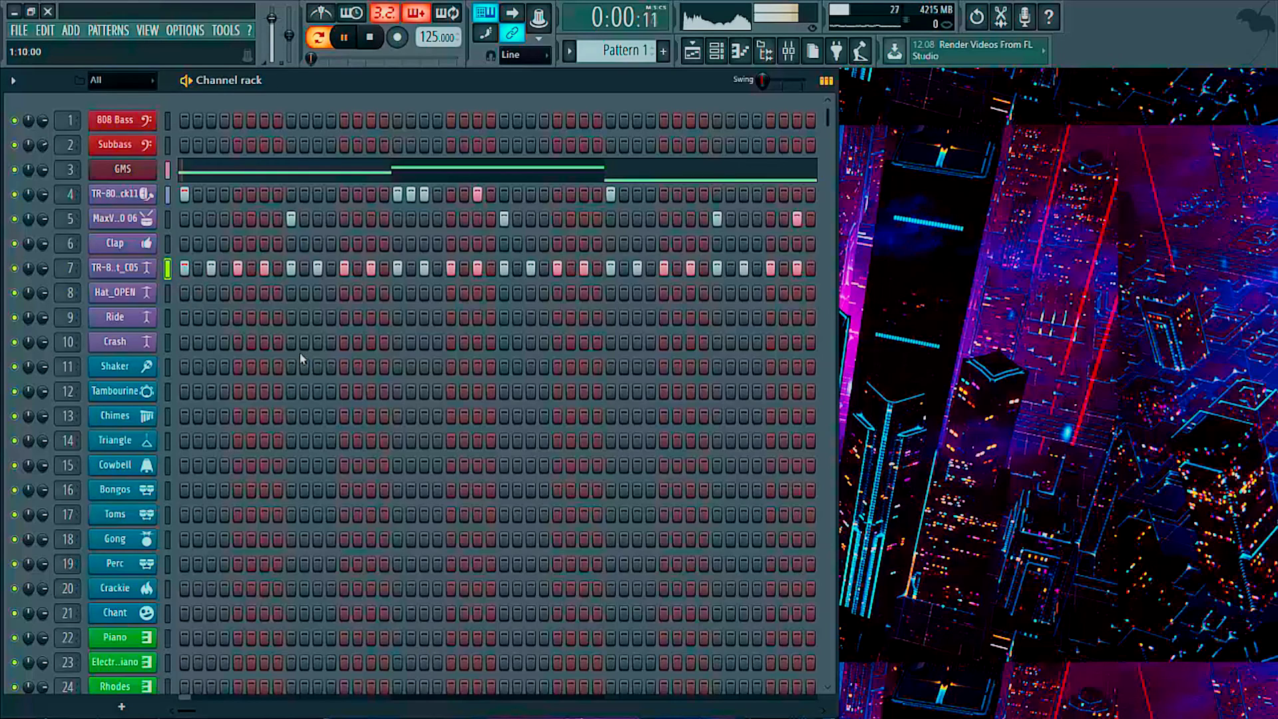
pyautogui.press('space')
# - Examine the TR-808Hat_C05 notes up close in the piano roll, then close it
pyautogui.rightClick(129, 272)
pyautogui.click(246, 265)
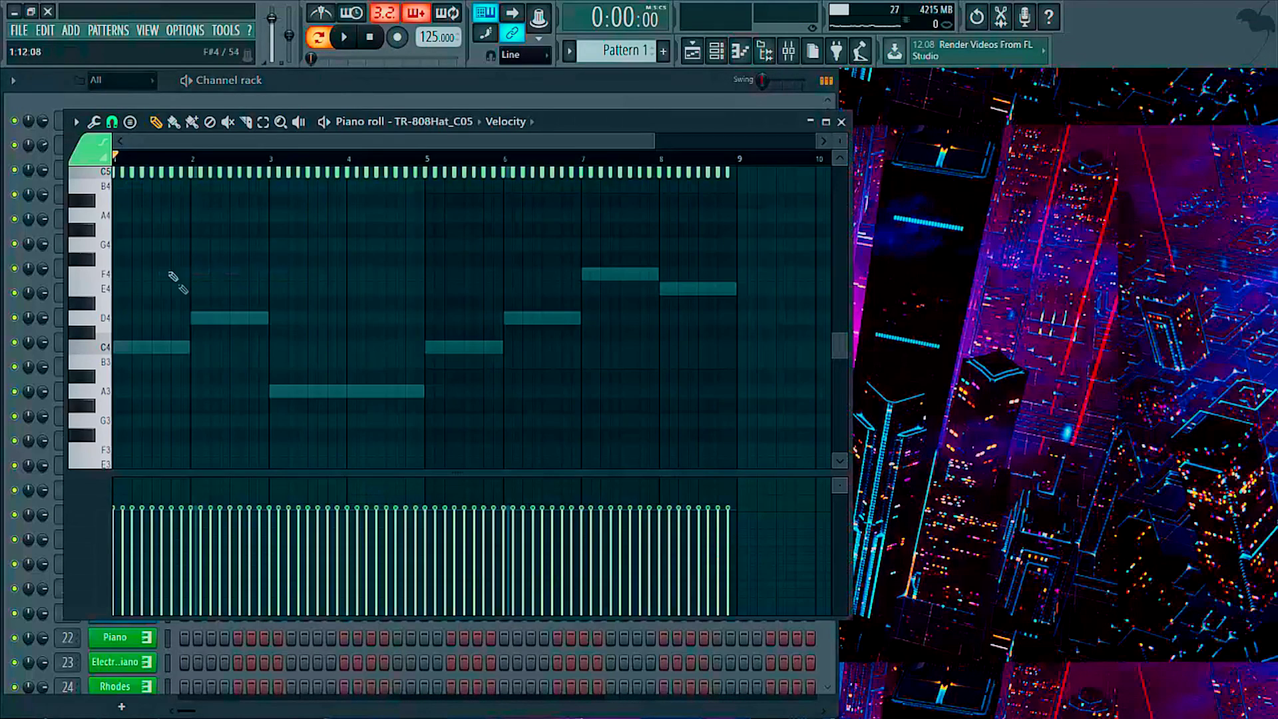
pyautogui.scroll(5, 167, 161)
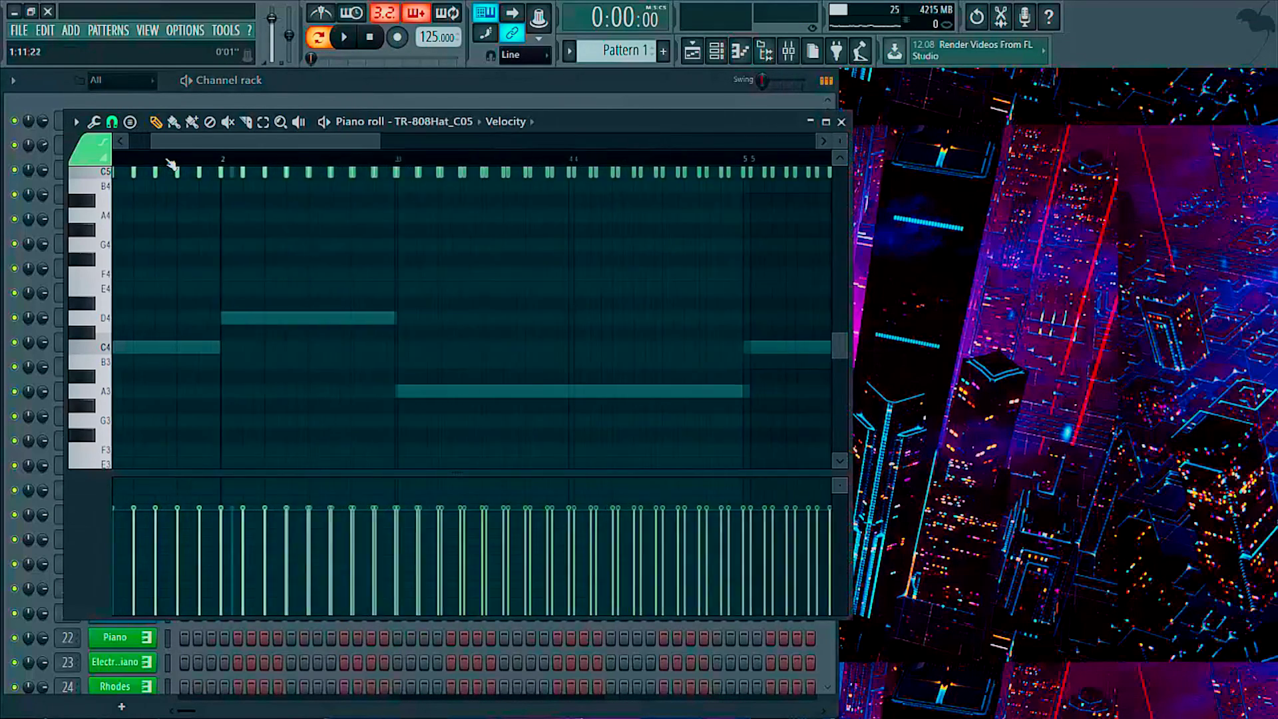
pyautogui.scroll(3, 280, 308)
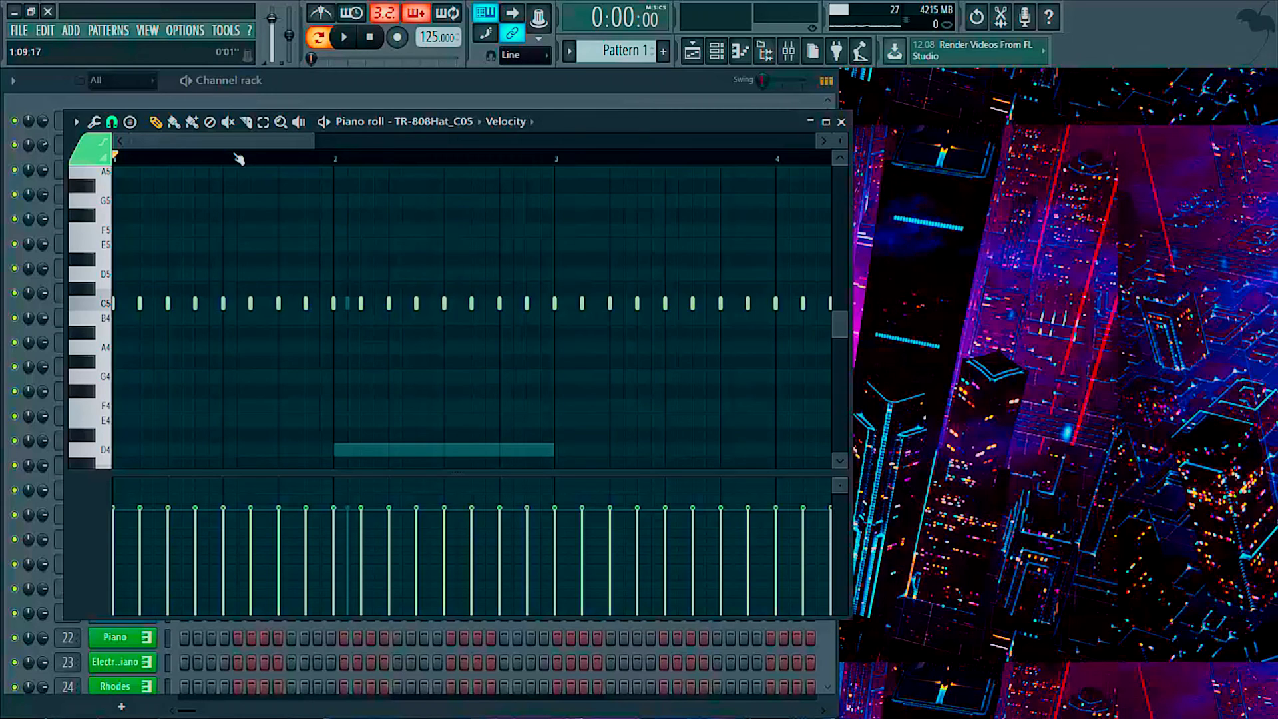
pyautogui.click(841, 121)
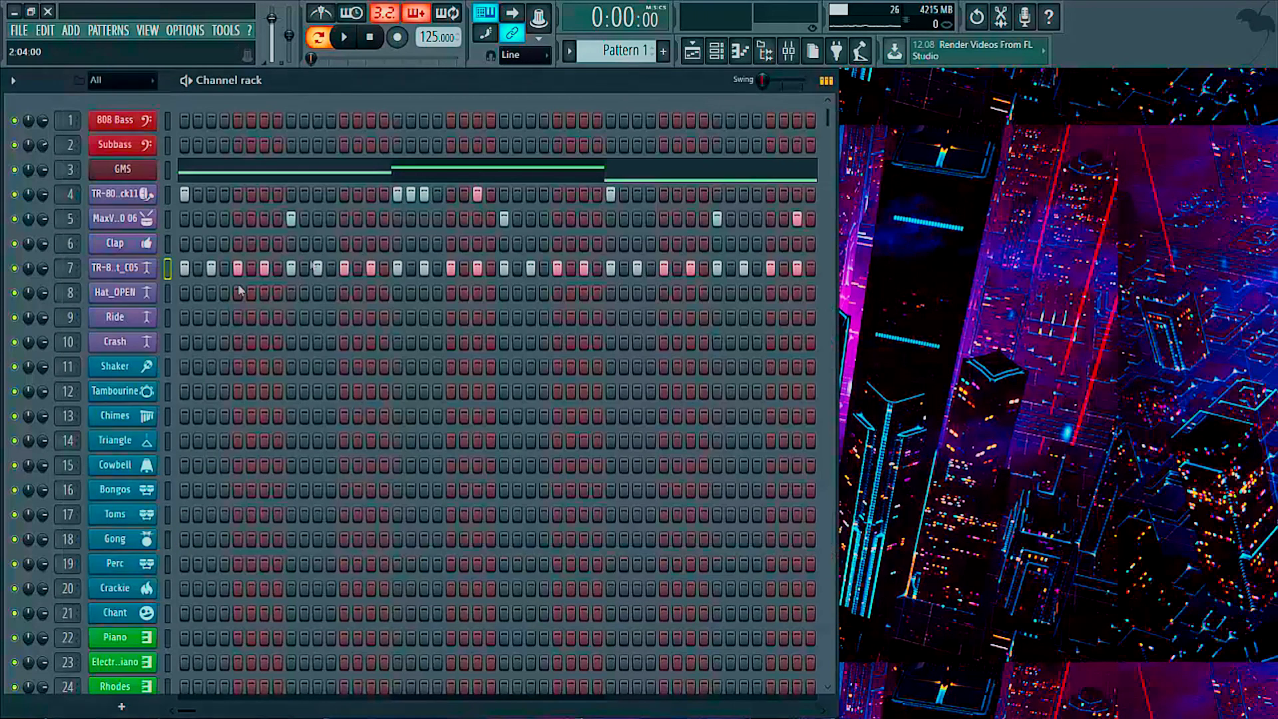
# - Open the TR-808Hat_C05 channel in the piano roll and play the pattern from the start
pyautogui.rightClick(148, 268)
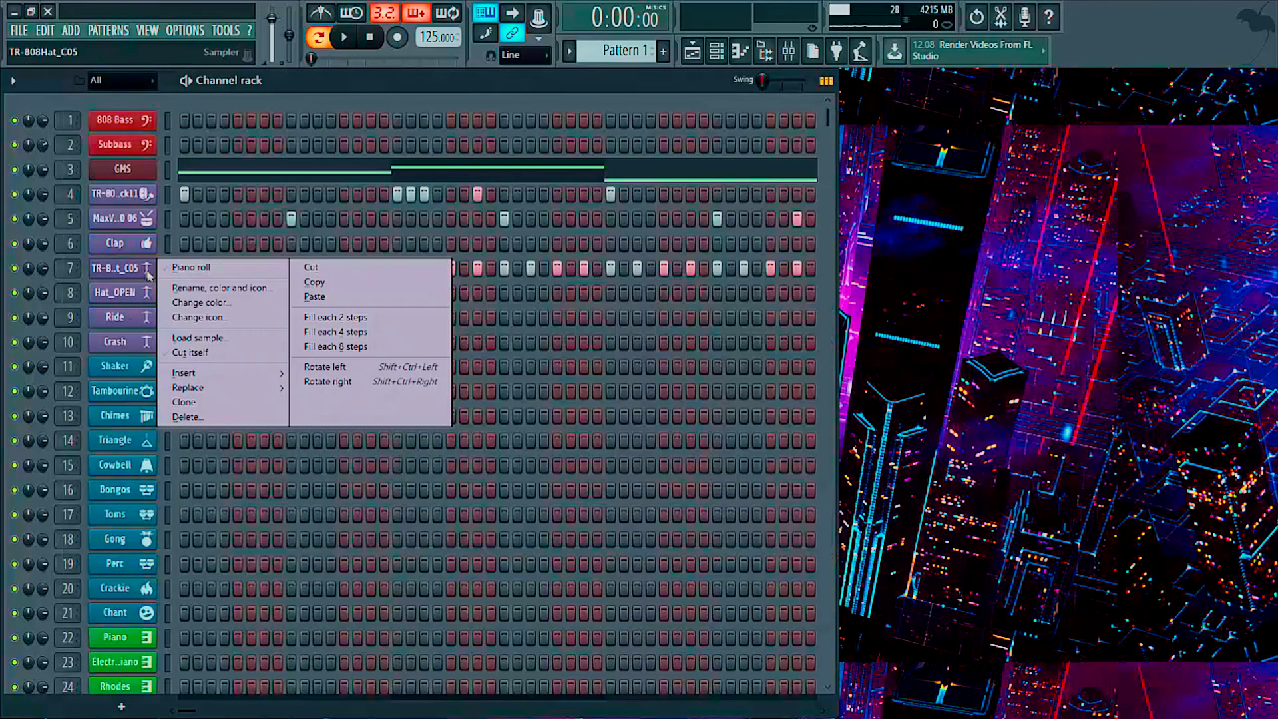
pyautogui.click(241, 268)
pyautogui.press('space')
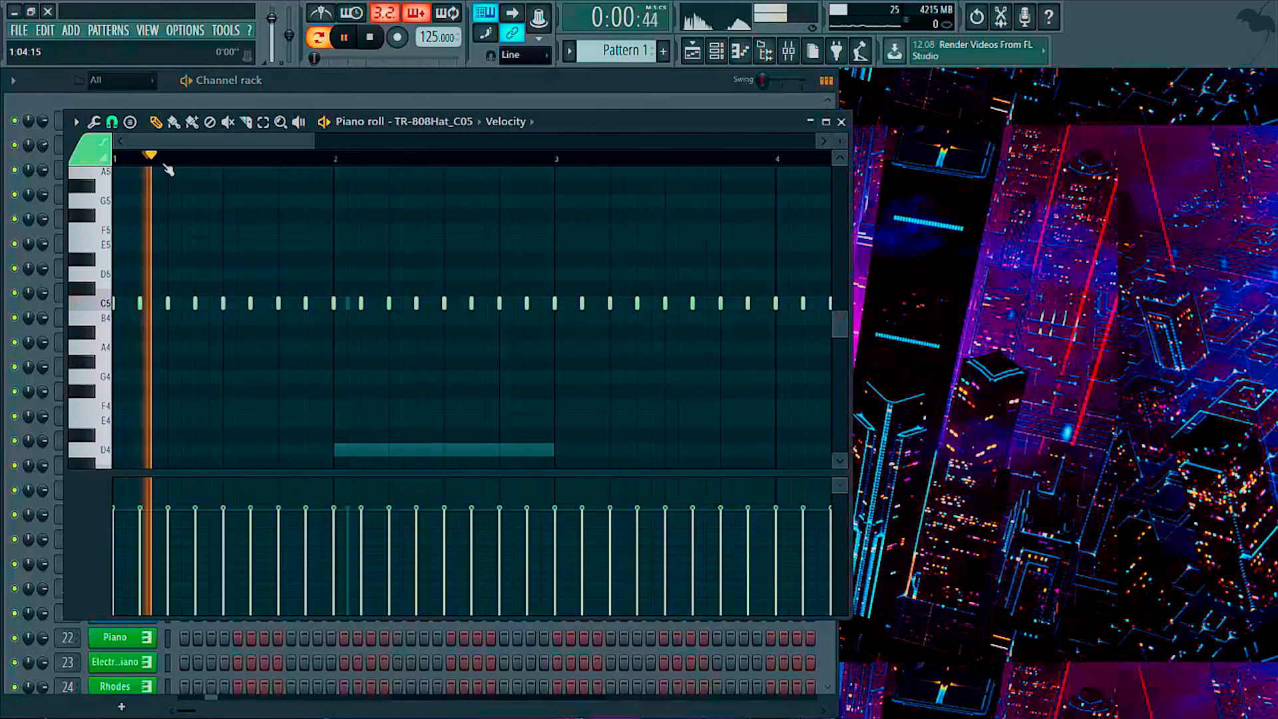
pyautogui.press('space')
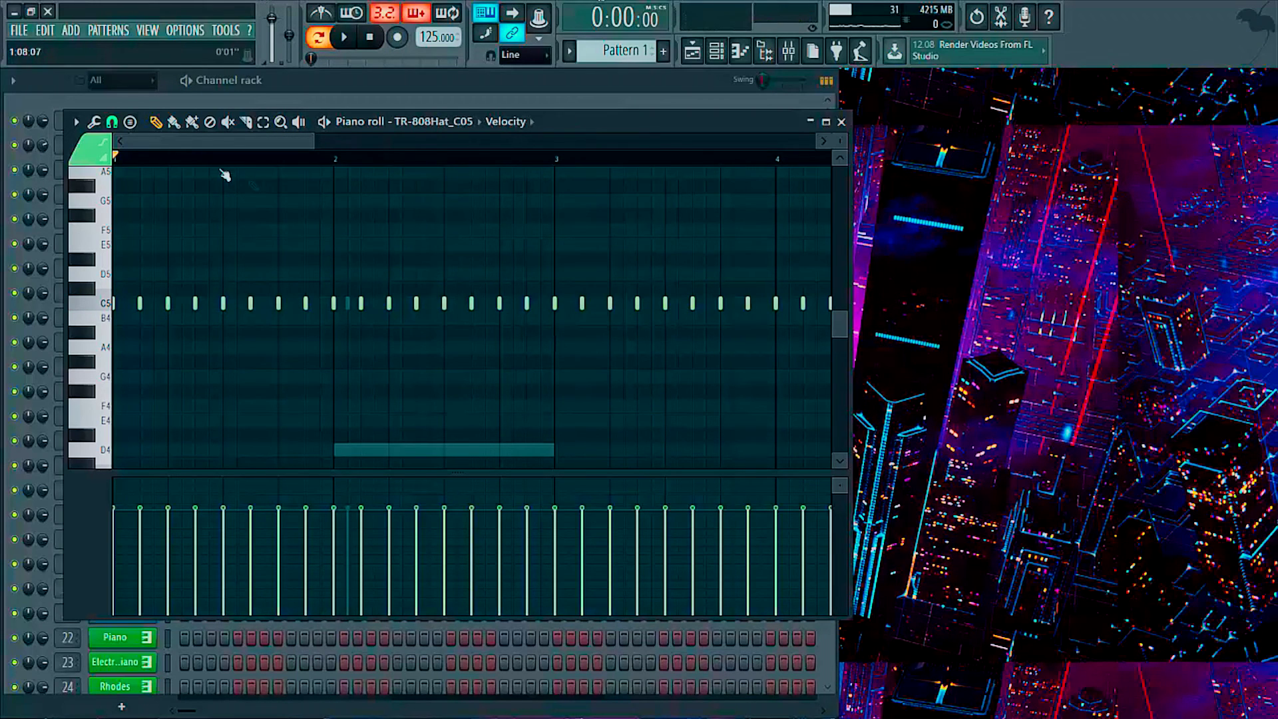
pyautogui.press('space')
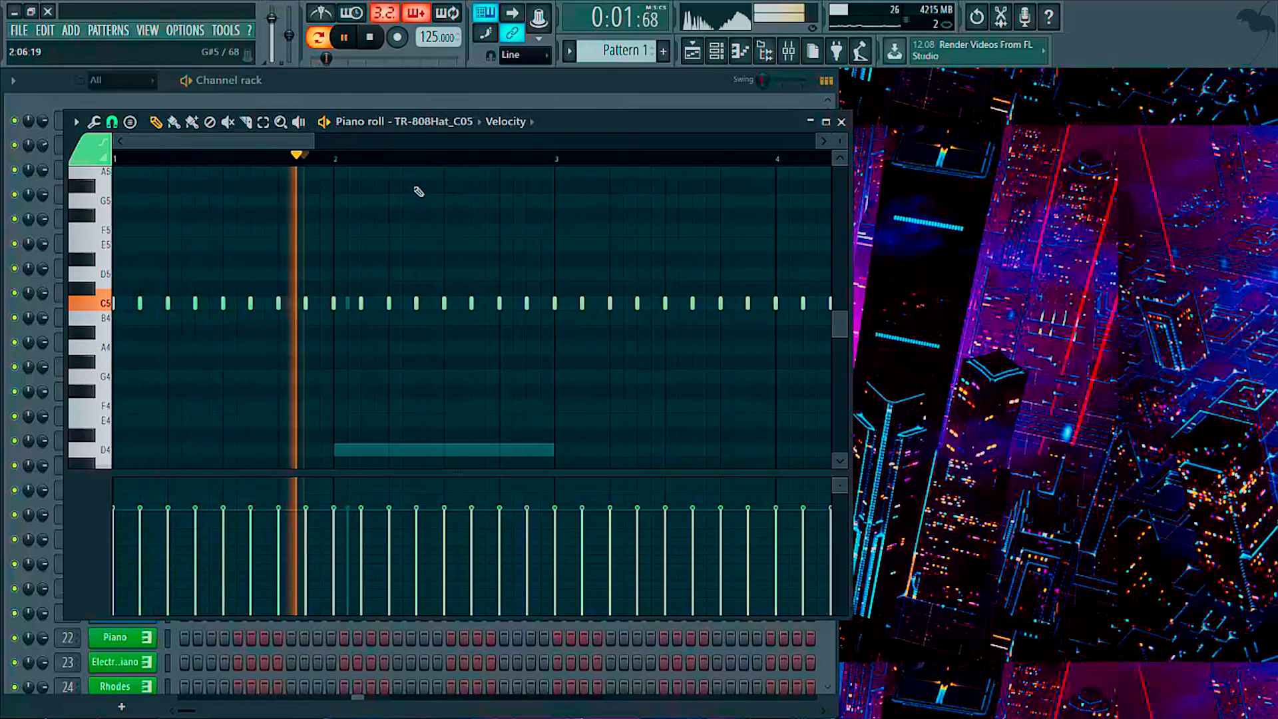
pyautogui.press('space')
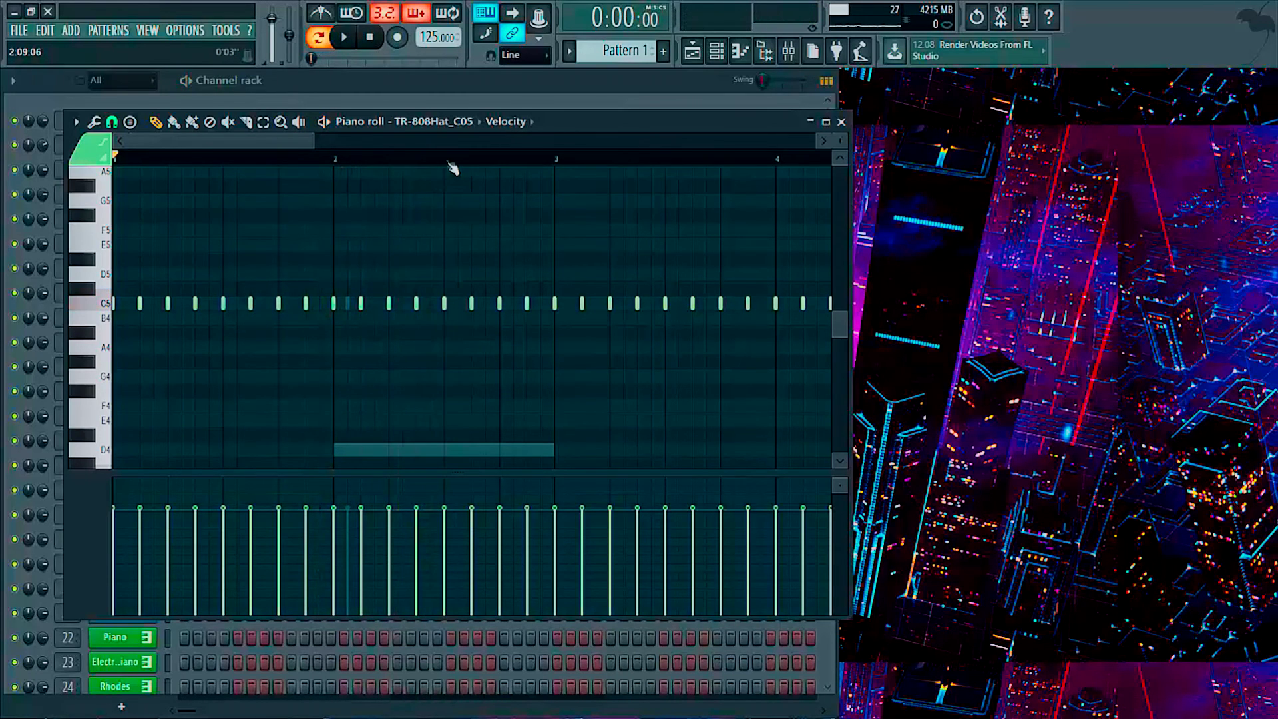
# - Set playback to start at step 5 of bar 2, then lengthen the hat note on step 7 to two steps and select it
pyautogui.scroll(3, 449, 166)
pyautogui.scroll(2, 449, 166)
pyautogui.click(285, 160)
pyautogui.press('space')
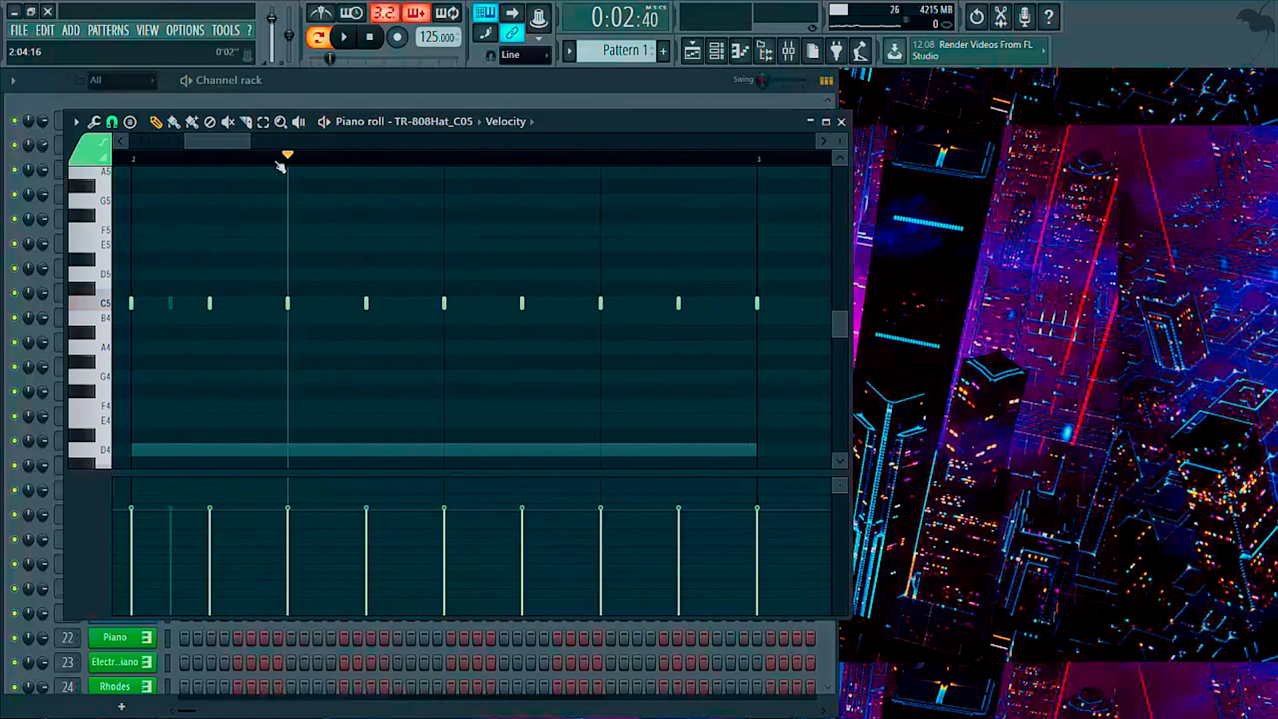
pyautogui.press('space')
pyautogui.moveTo(369, 303); pyautogui.dragTo(443, 306)
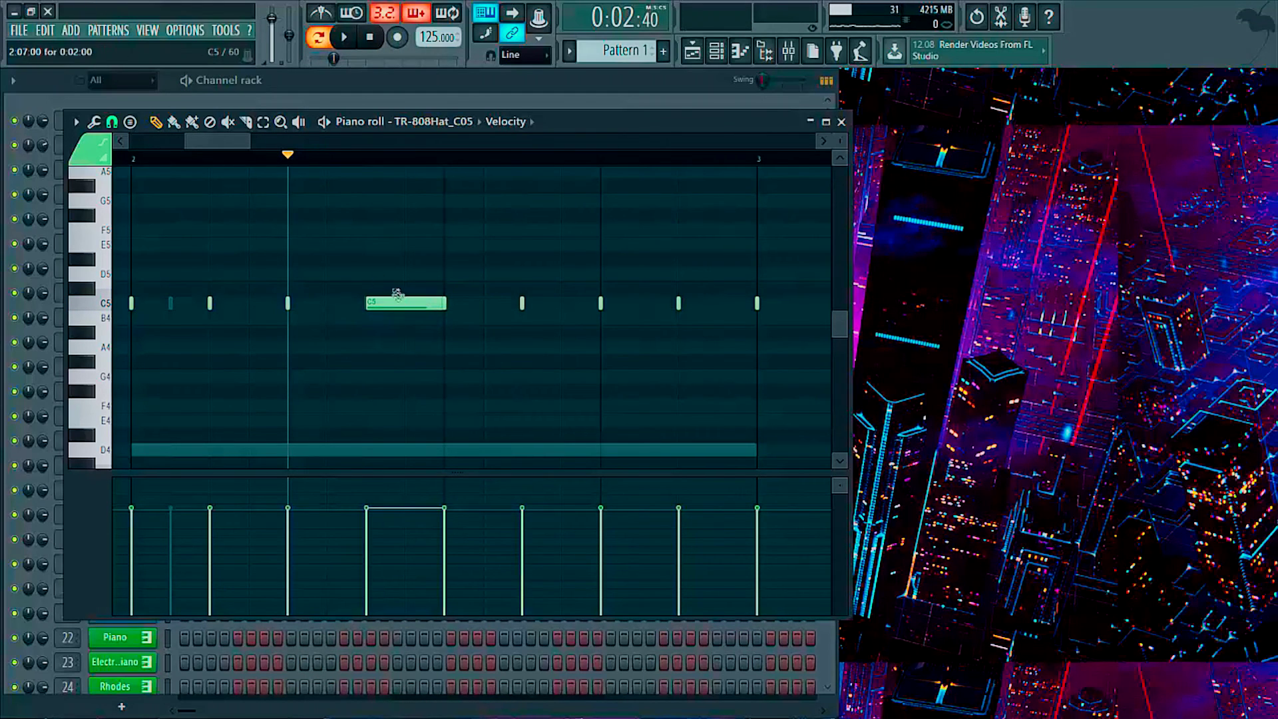
pyautogui.moveTo(351, 283); pyautogui.dragTo(402, 330)
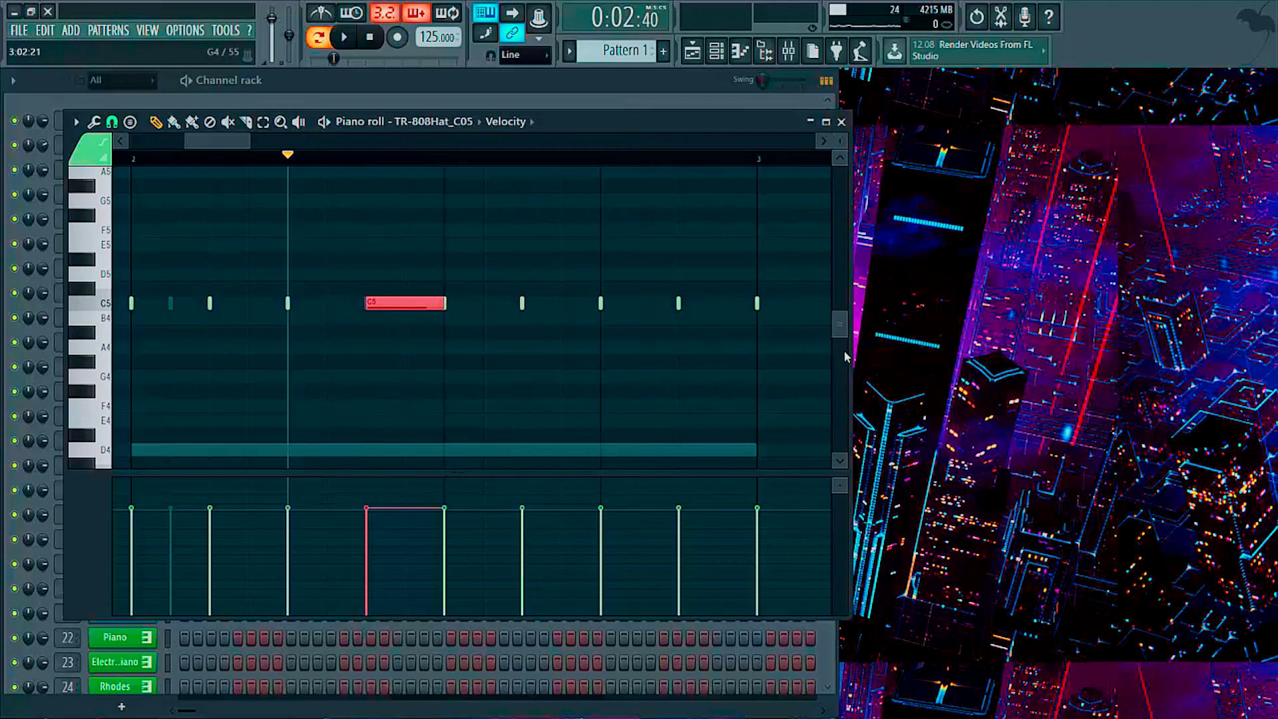
# - Chop the selected two-step hat note into eight equal slices with the Chopper, trying other time multiplier settings
pyautogui.hotkey('alt', 'u')
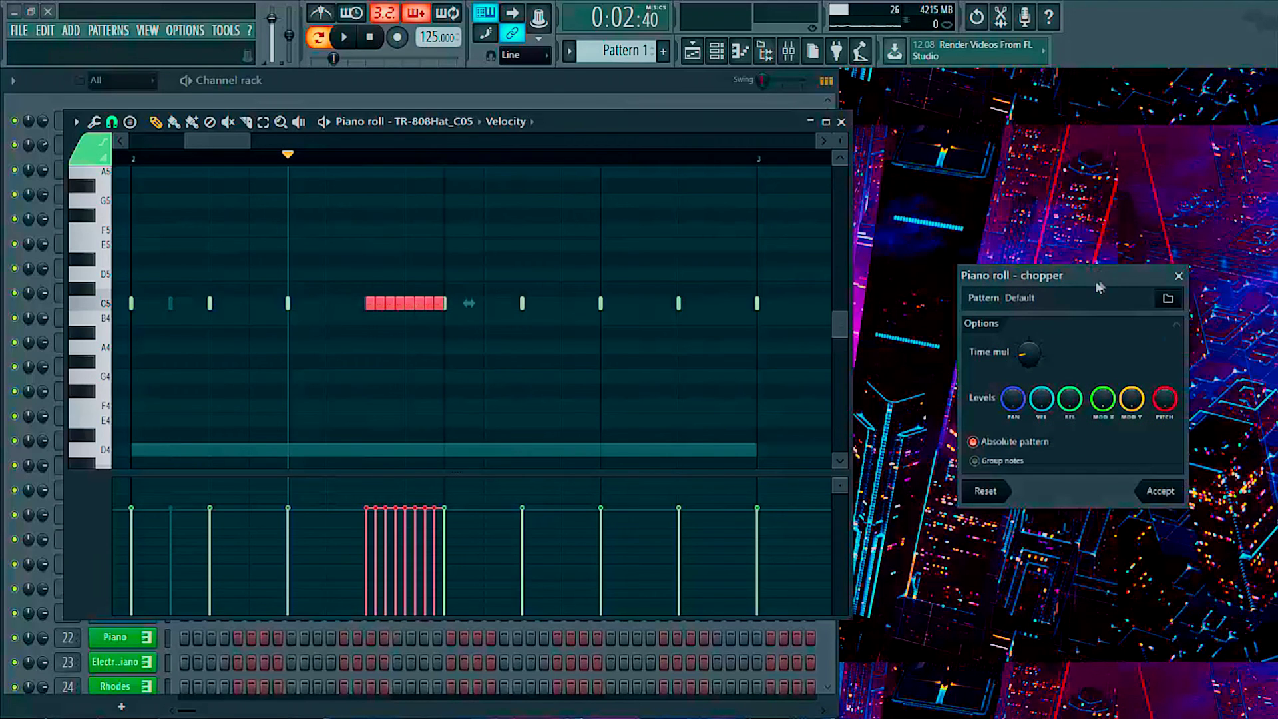
pyautogui.moveTo(1092, 283); pyautogui.dragTo(655, 301)
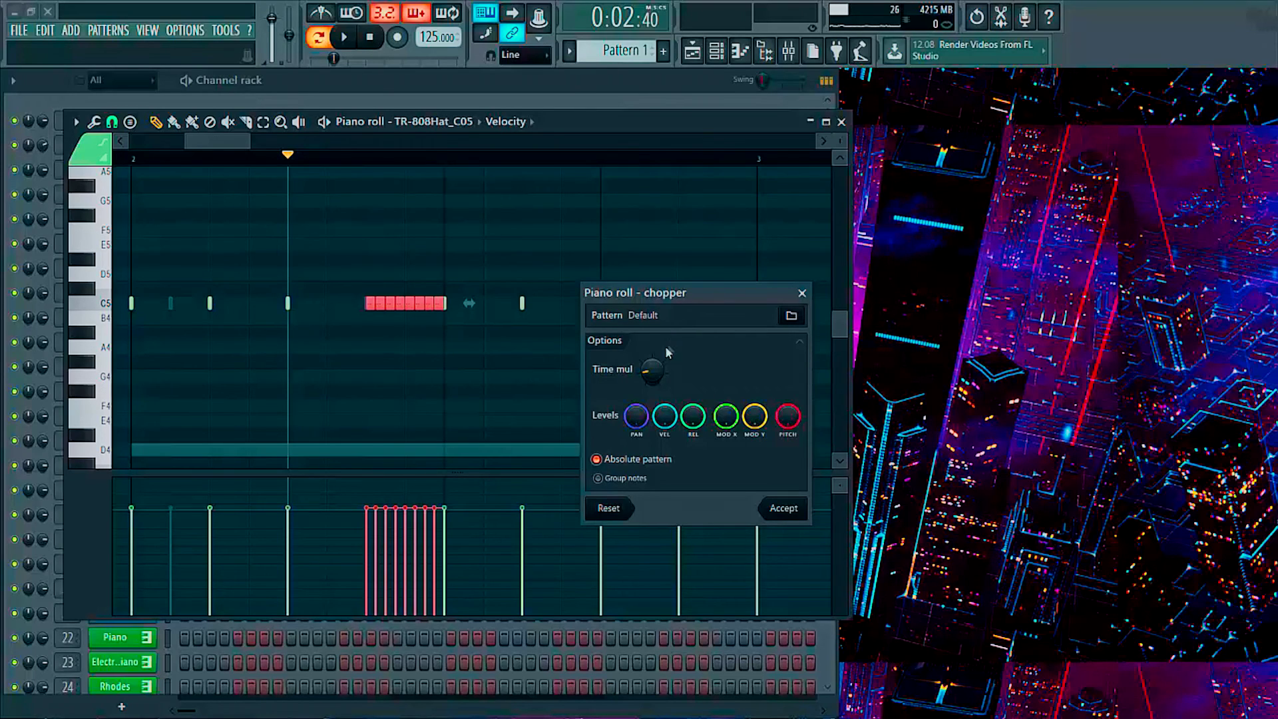
pyautogui.scroll(3, 651, 369)
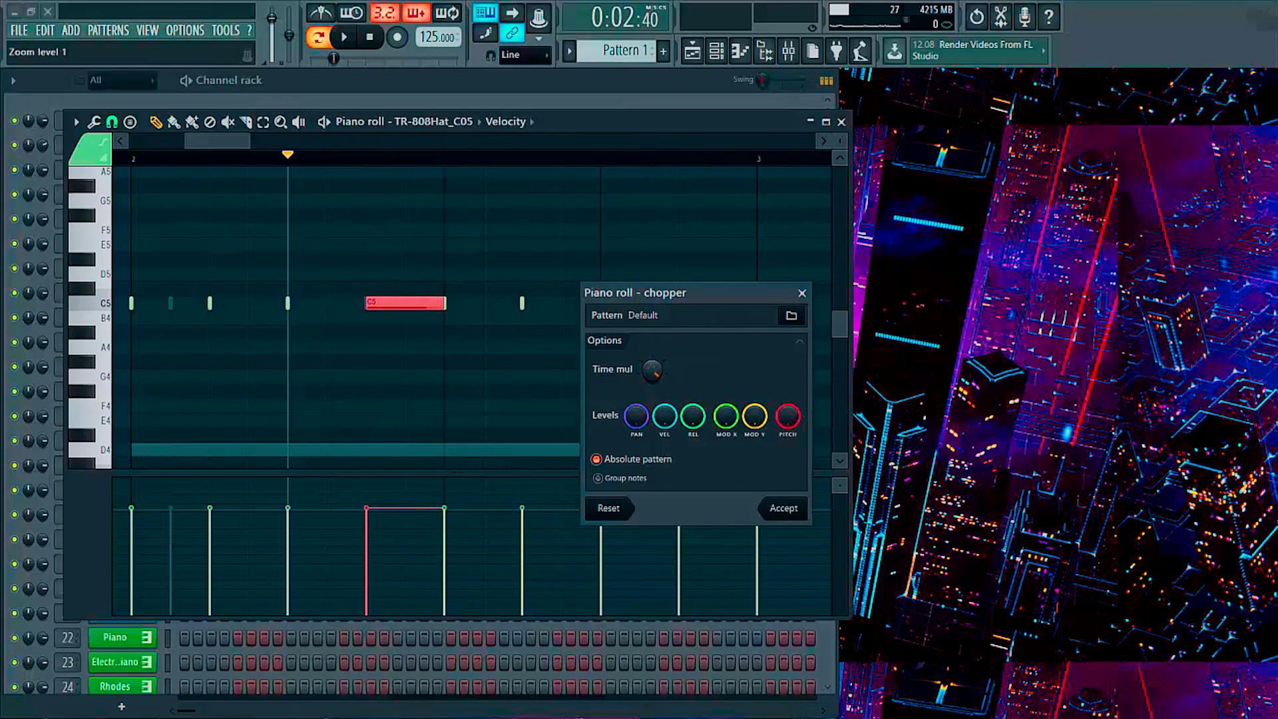
pyautogui.scroll(-3, 652, 369)
pyautogui.scroll(1, 652, 369)
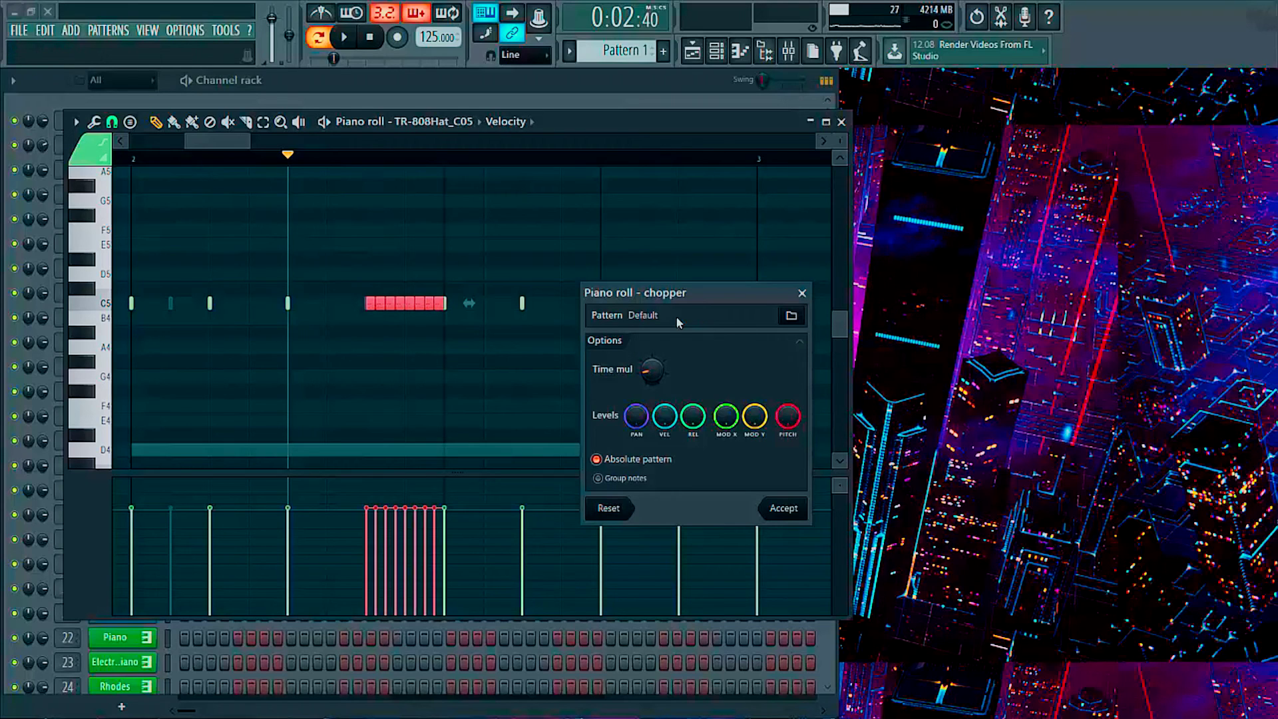
# - Audition the bar 2 hat roll with eight, four and sixteen slices by varying the Chopper's time multiplier
pyautogui.press('space')
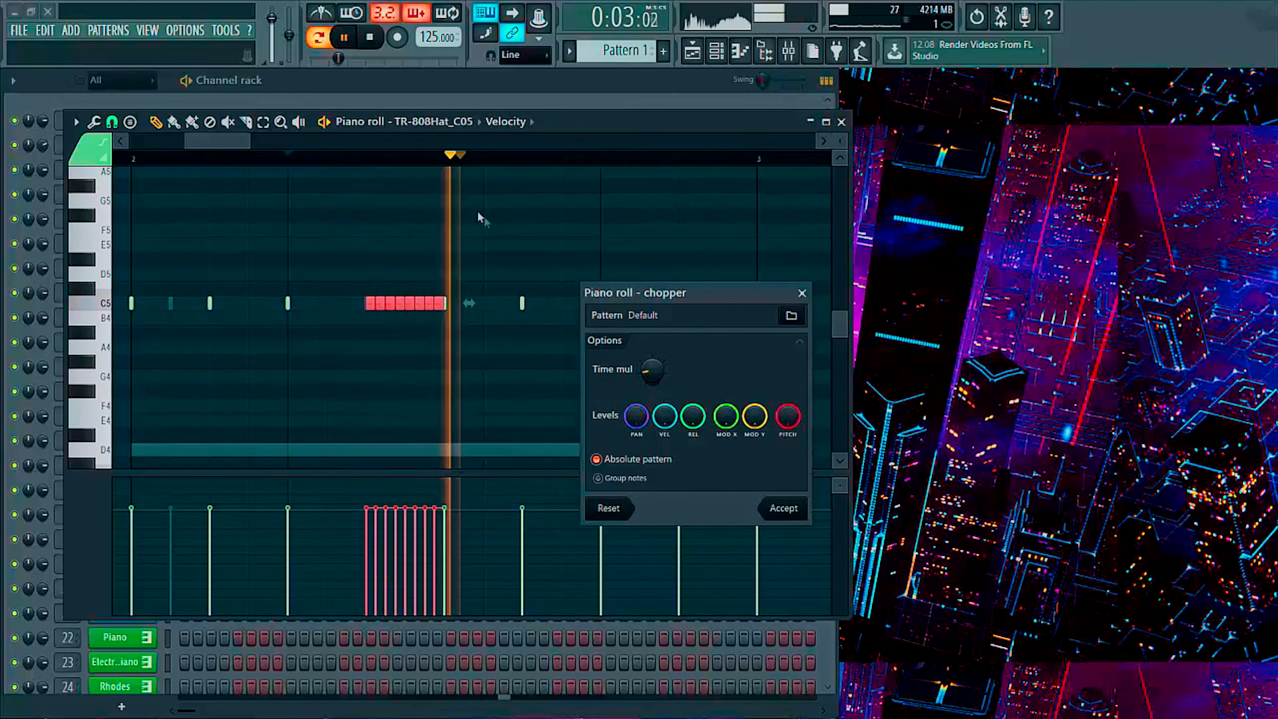
pyautogui.press('space')
pyautogui.scroll(1, 649, 371)
pyautogui.press('space')
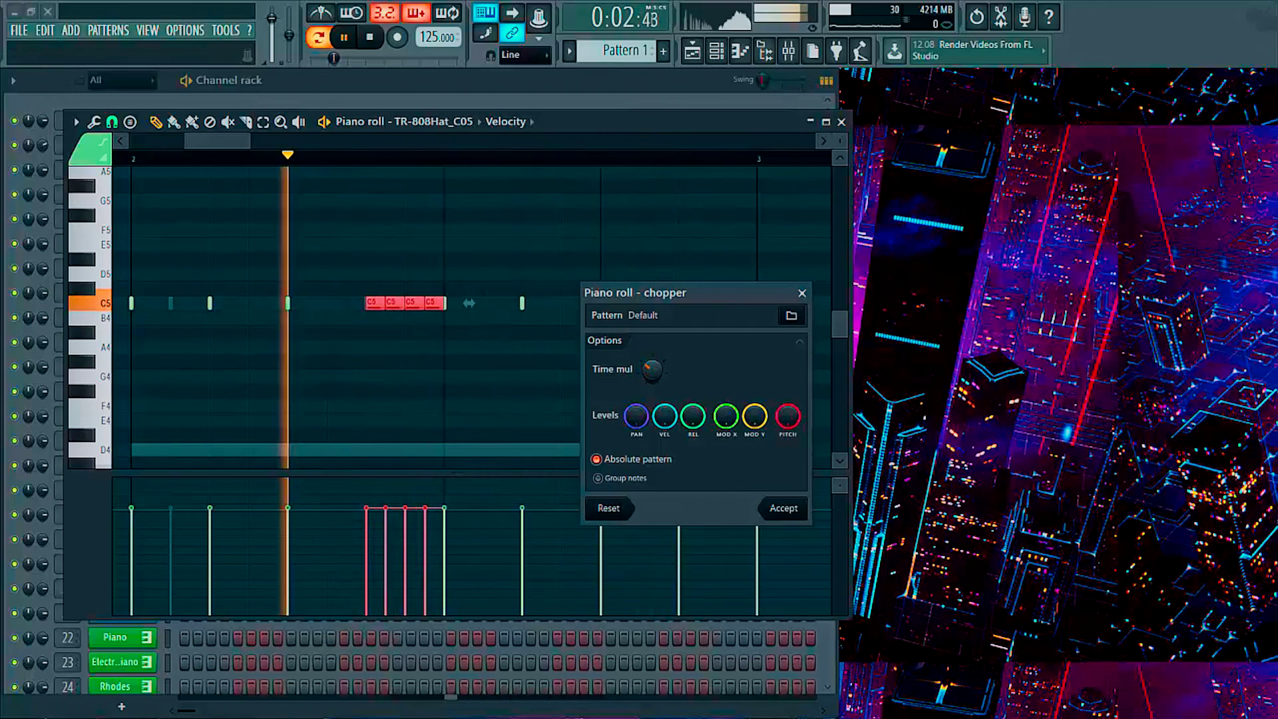
pyautogui.scroll(-3, 652, 371)
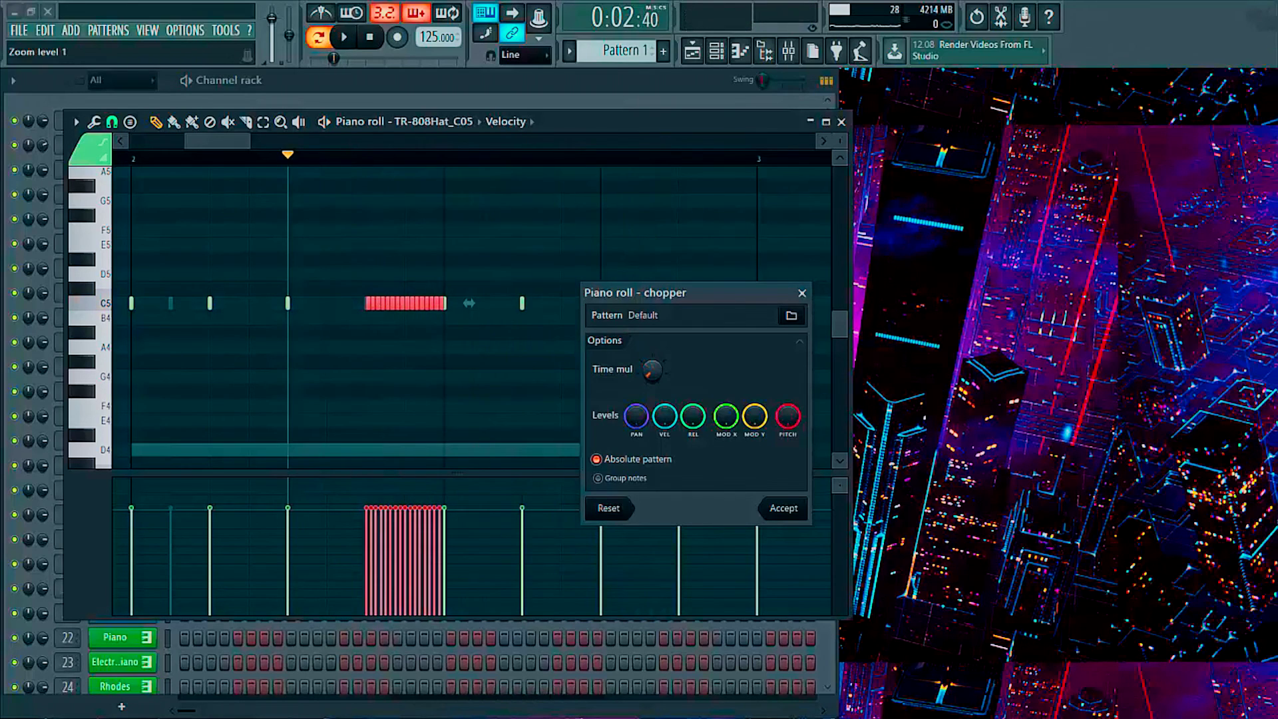
pyautogui.press('space')
pyautogui.press('space')
# - Return the hat roll to eight slices, play it and accept the chop
pyautogui.scroll(1, 652, 370)
pyautogui.press('space')
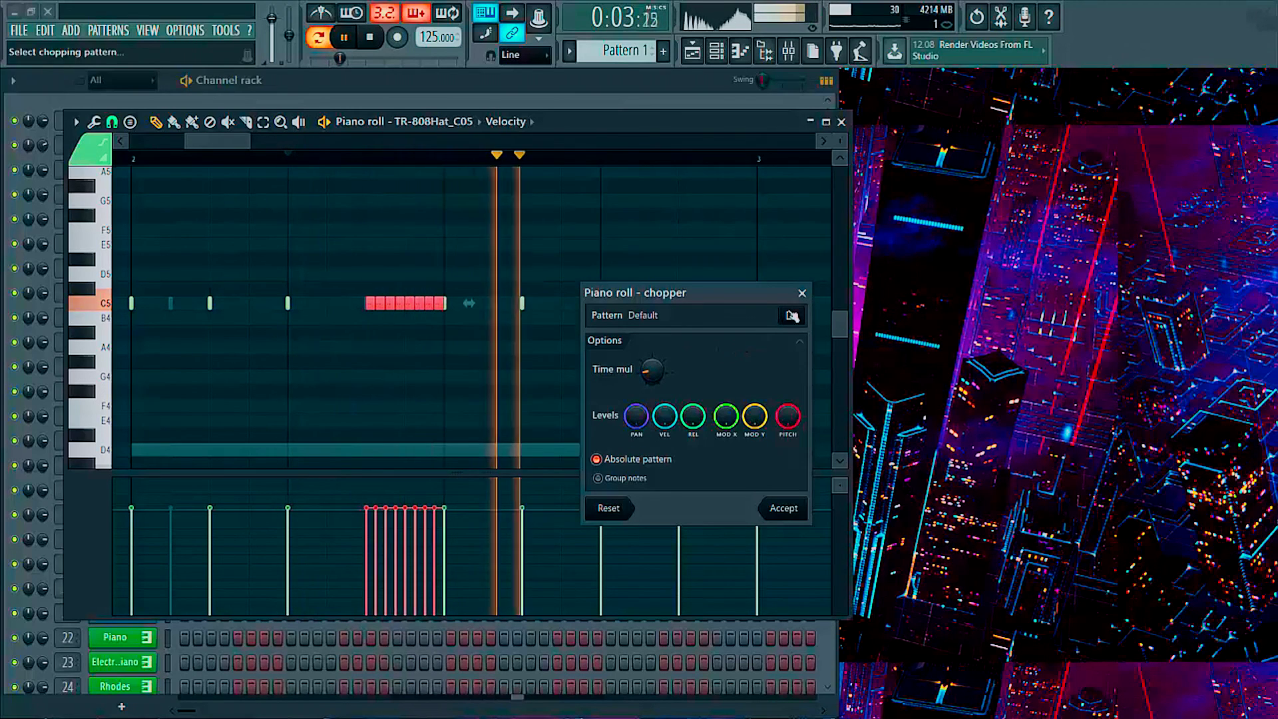
pyautogui.press('space')
pyautogui.click(783, 509)
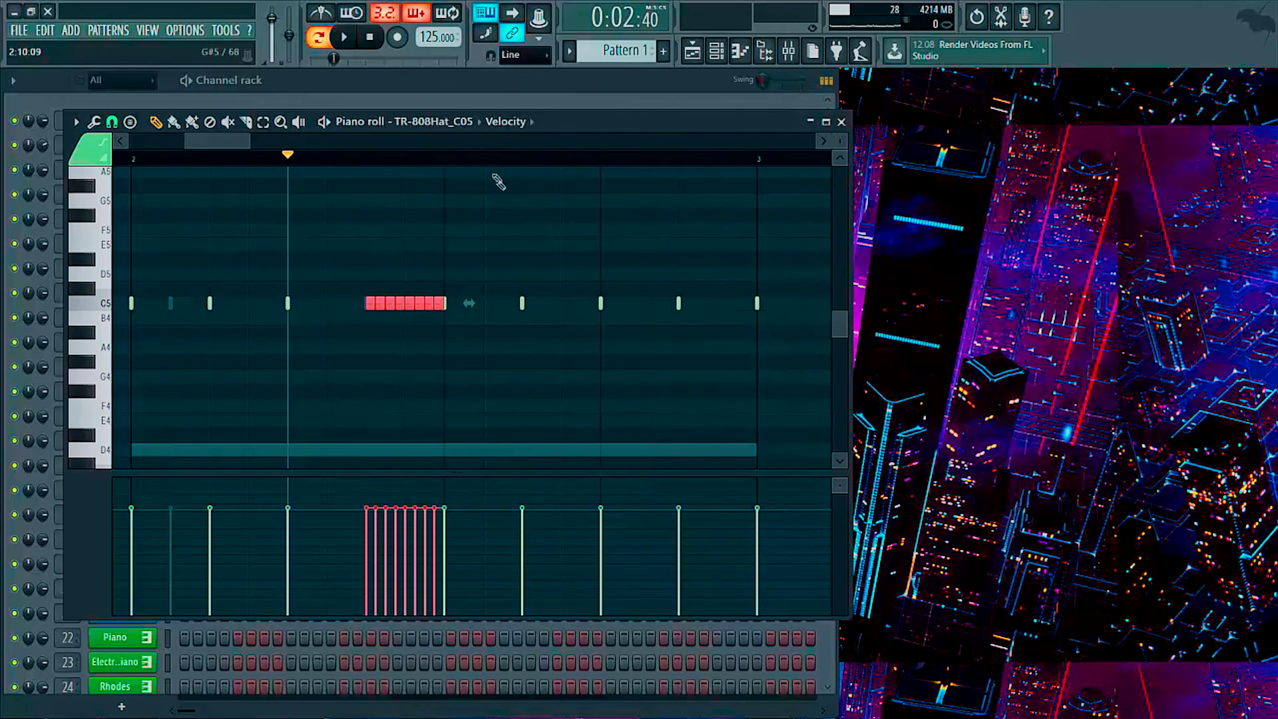
# - Play the hat roll and add extra C5 hat notes on steps 10 and 12 of bar 3
pyautogui.press('space')
pyautogui.scroll(-3, 497, 166)
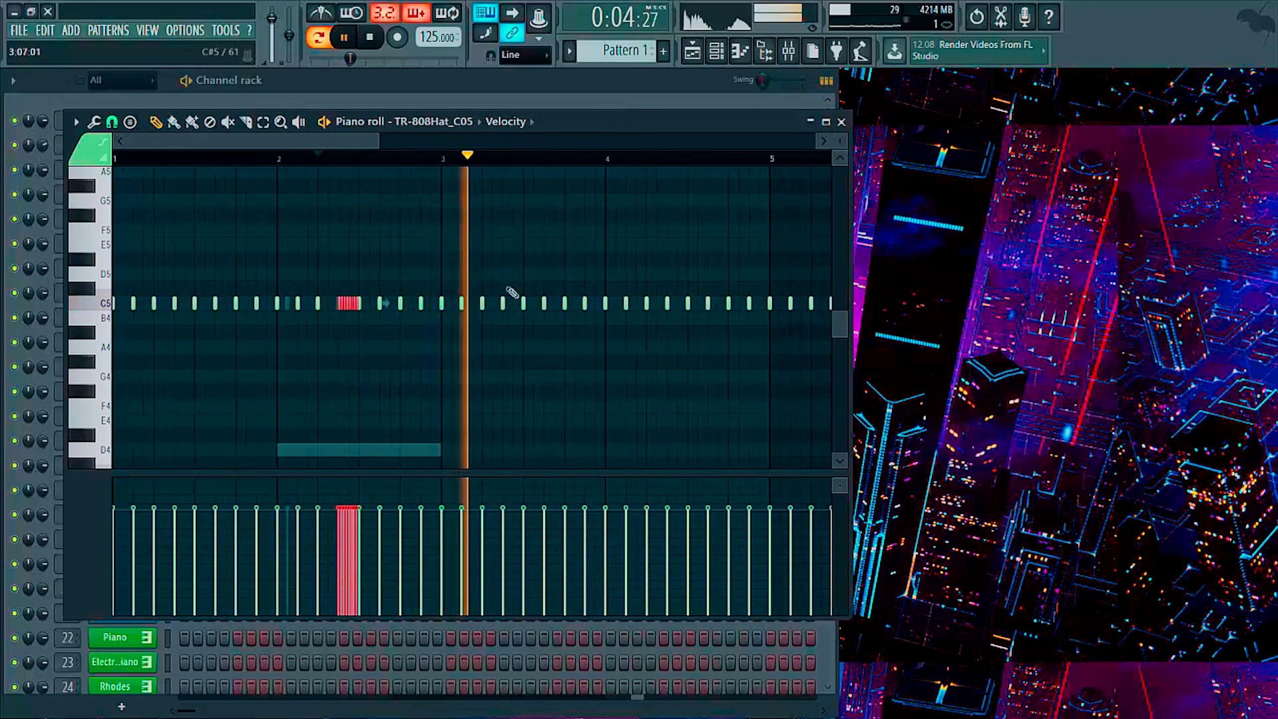
pyautogui.press('space')
pyautogui.rightClick(536, 304)
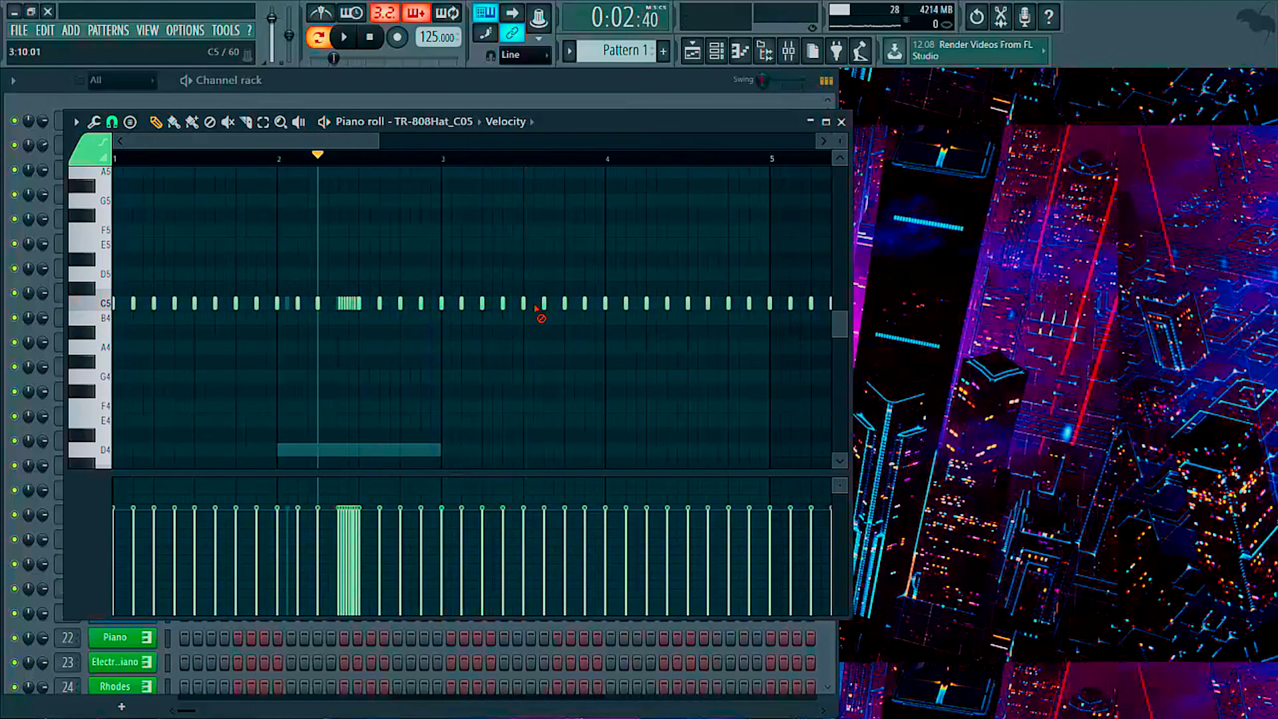
pyautogui.click(533, 304)
pyautogui.click(552, 304)
# - Play the pattern from bar 2 and add C5 hat notes on steps 10 and 12 of bar 4
pyautogui.press('space')
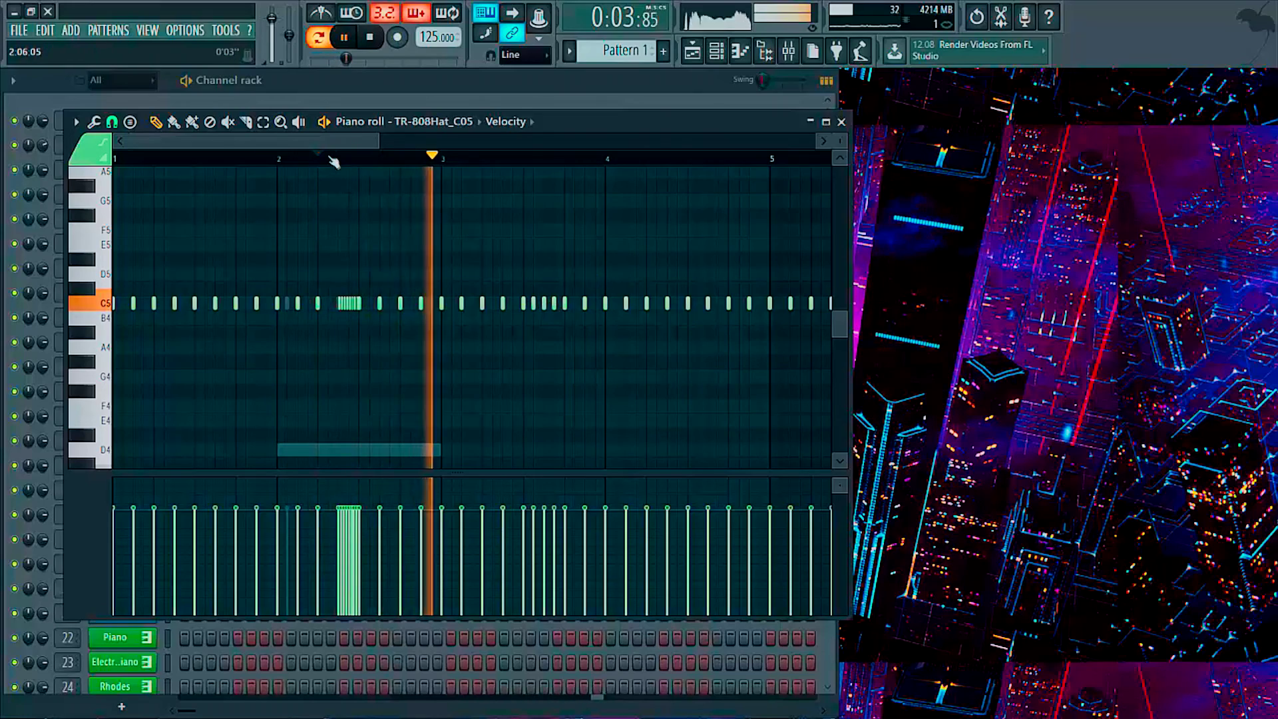
pyautogui.moveTo(316, 142); pyautogui.dragTo(389, 152)
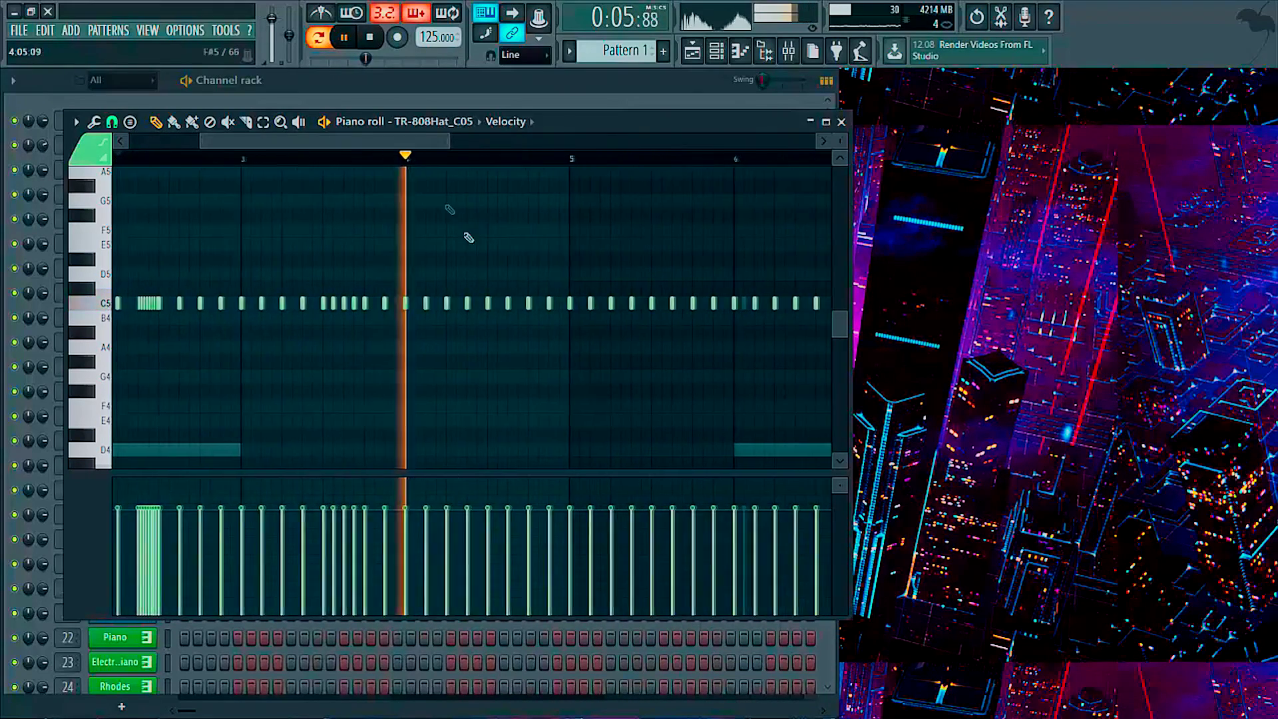
pyautogui.press('space')
pyautogui.click(494, 305)
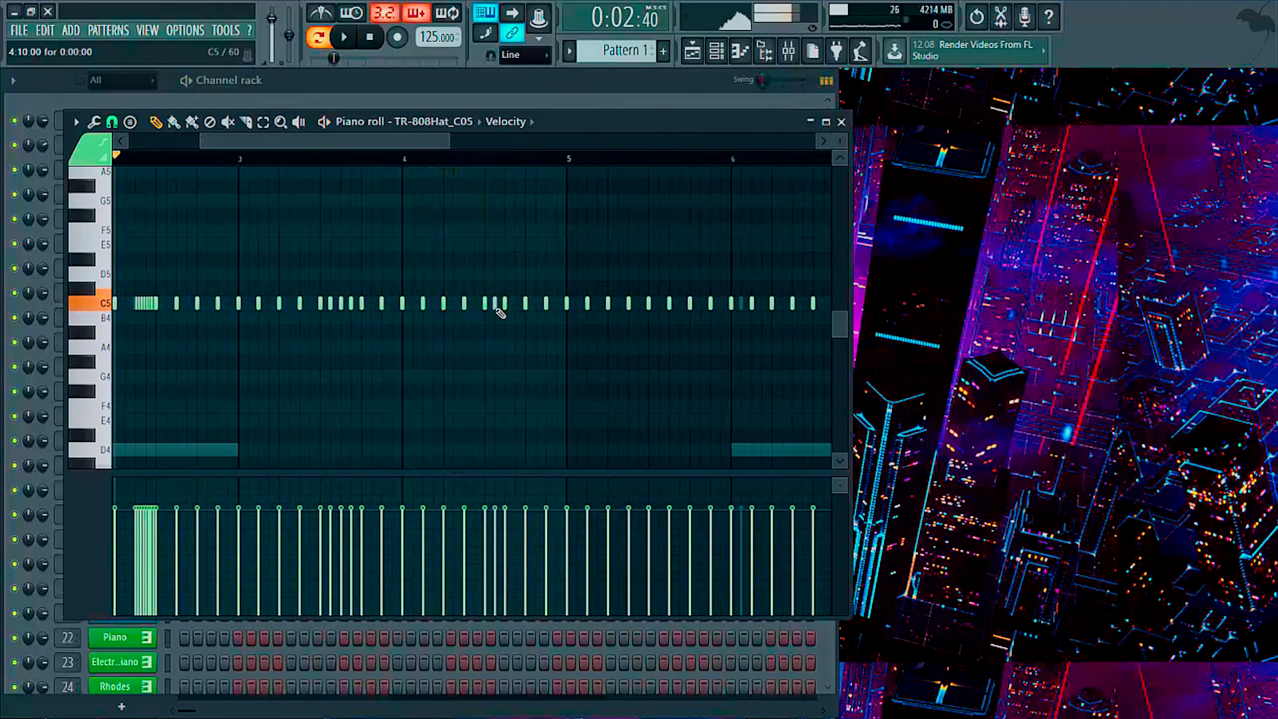
pyautogui.click(515, 304)
# - Listen to the new hat hits and delete all hat notes in bars 5 to 8
pyautogui.press('space')
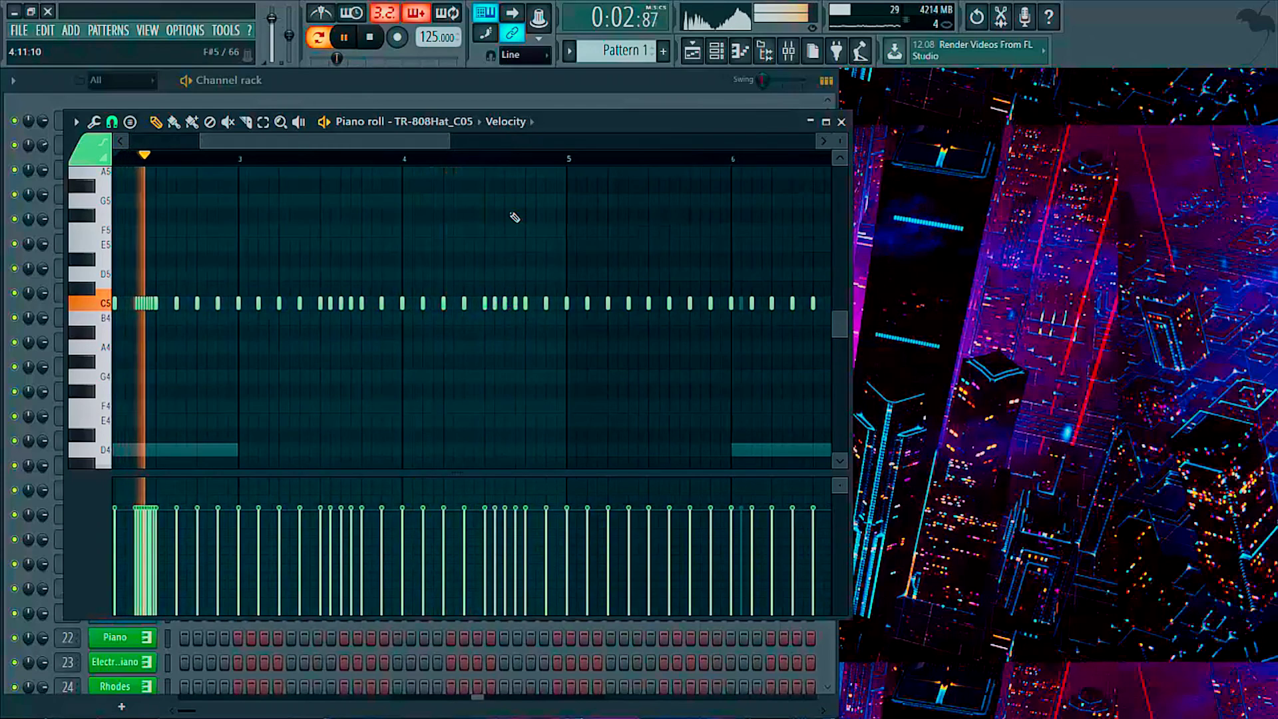
pyautogui.scroll(-4, 545, 159)
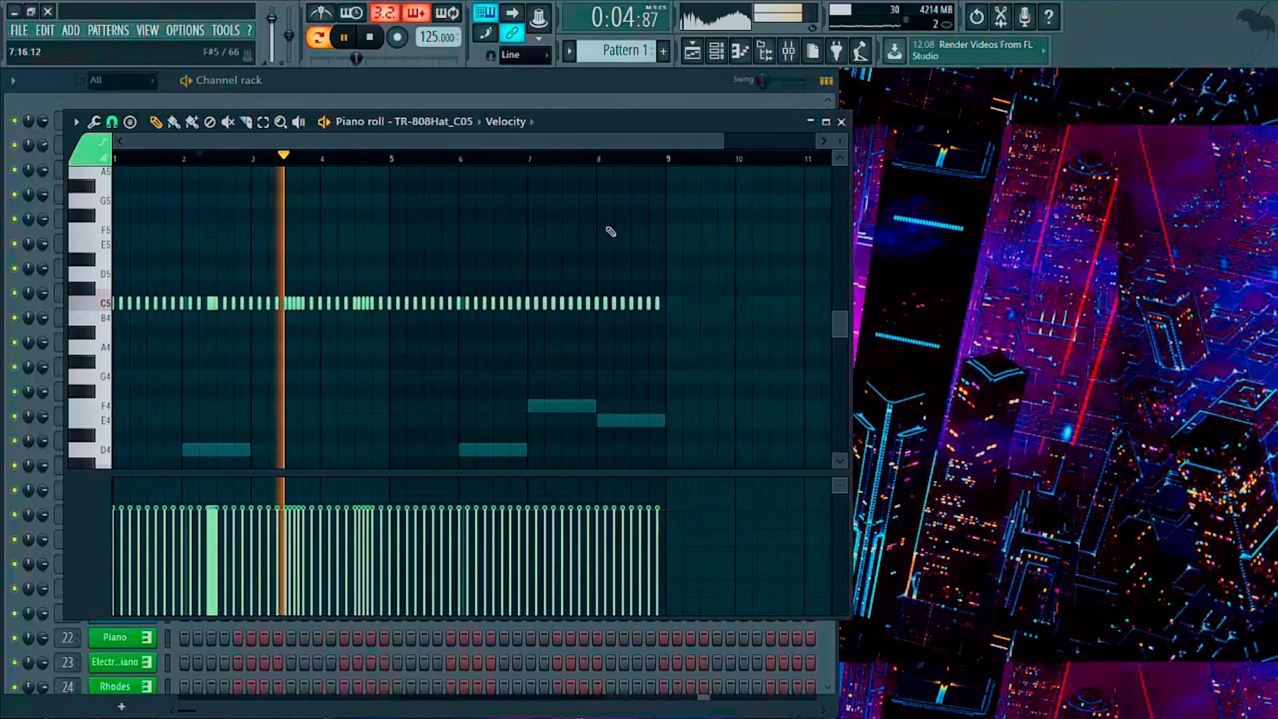
pyautogui.moveTo(633, 305)
pyautogui.mouseDown()
pyautogui.moveTo(405, 322)
pyautogui.moveTo(395, 310)
pyautogui.moveTo(490, 314)
pyautogui.mouseUp()
pyautogui.press('space')
# - Select the hat notes of bars 1 to 4 and duplicate them into bars 5 to 8
pyautogui.moveTo(378, 365); pyautogui.dragTo(112, 237)
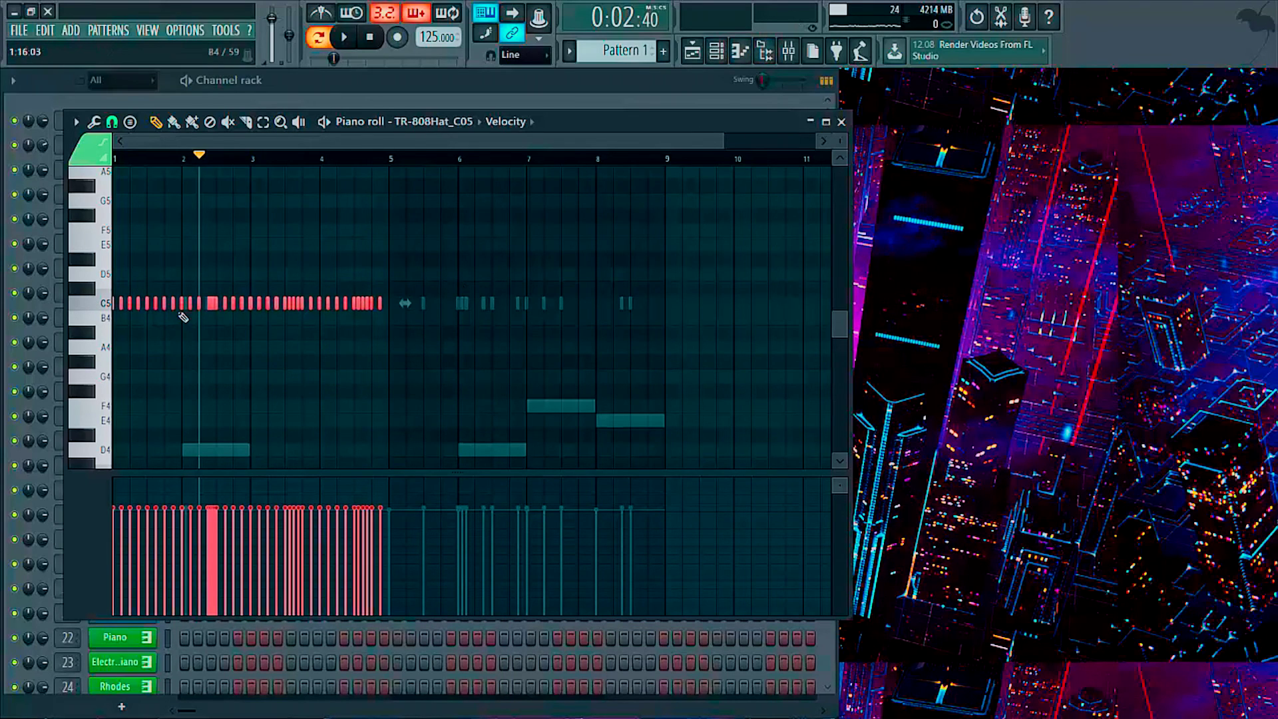
pyautogui.click(437, 362)
pyautogui.moveTo(456, 398); pyautogui.dragTo(3, 253)
pyautogui.moveTo(170, 305); pyautogui.dragTo(446, 332)
# - Deselect the copied hat notes and play the pattern, replaying the transition into bar 5
pyautogui.scroll(3, 400, 163)
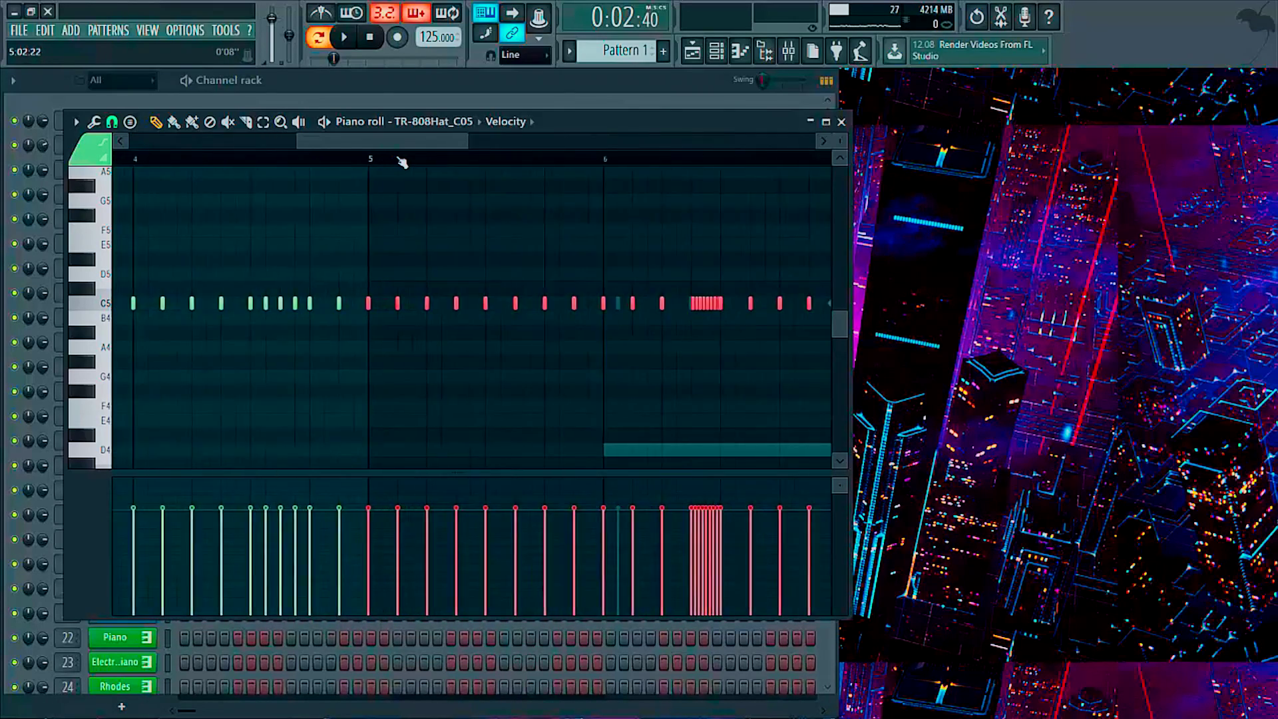
pyautogui.scroll(-2, 403, 161)
pyautogui.press('space')
pyautogui.scroll(-2, 402, 161)
pyautogui.click(776, 277)
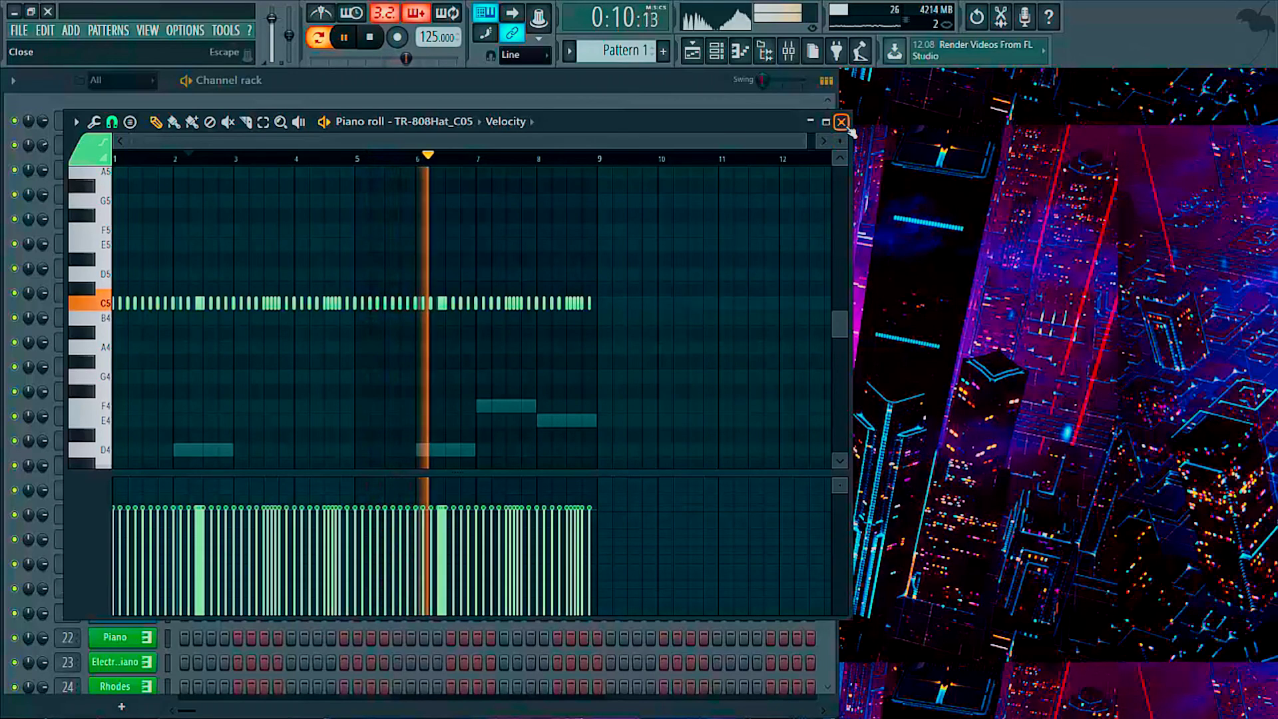
pyautogui.click(352, 158)
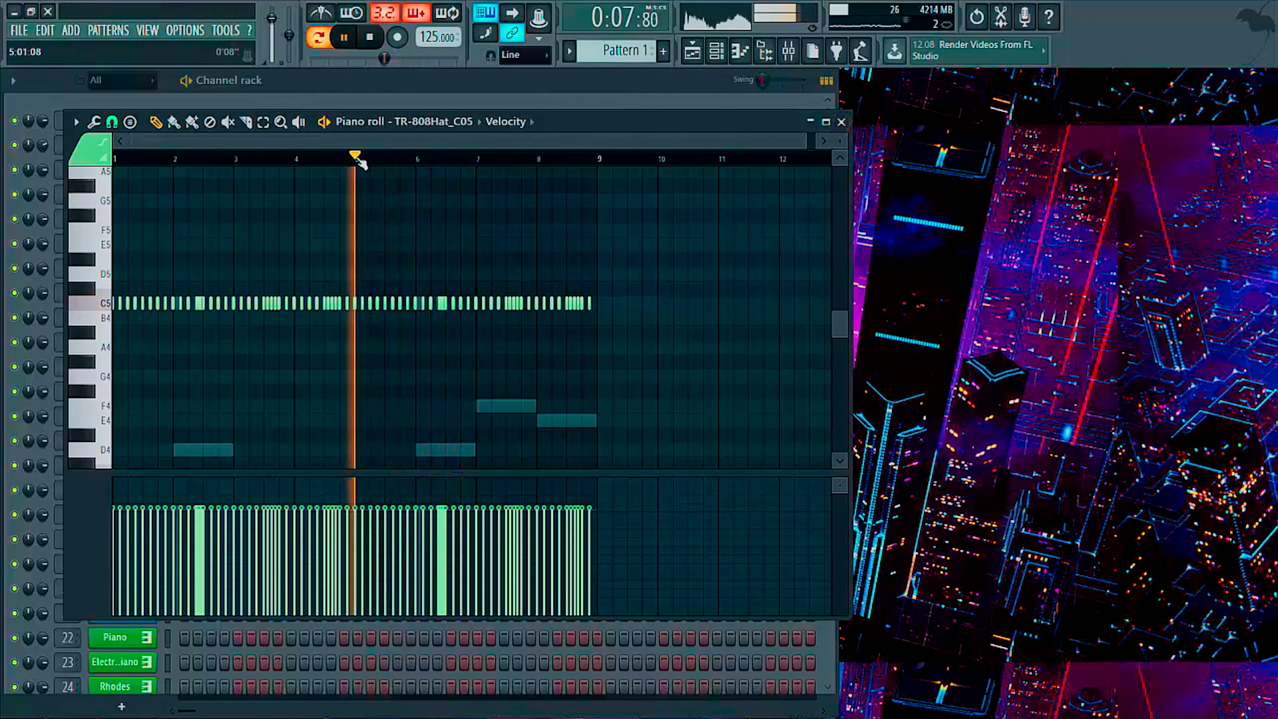
pyautogui.click(358, 159)
pyautogui.click(349, 160)
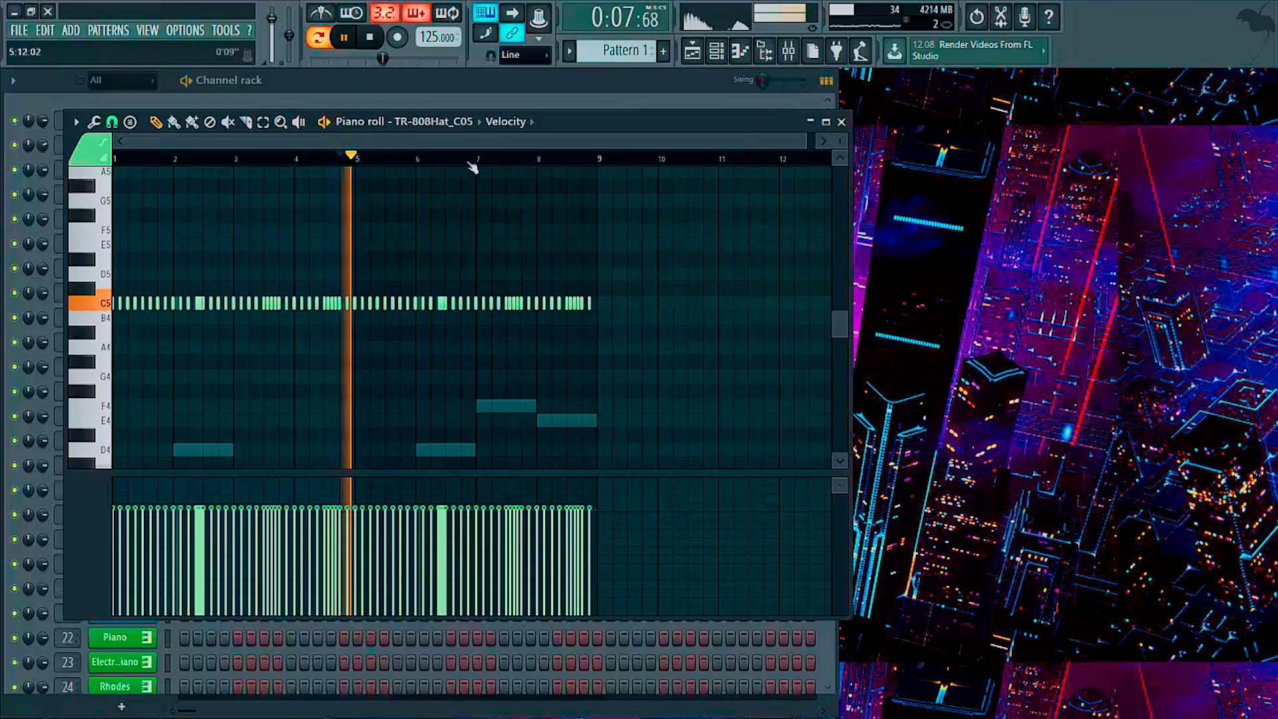
# - Close the piano roll, stop playback and review the drum steps of the later bars in the channel rack
pyautogui.press('Escape')
pyautogui.press('space')
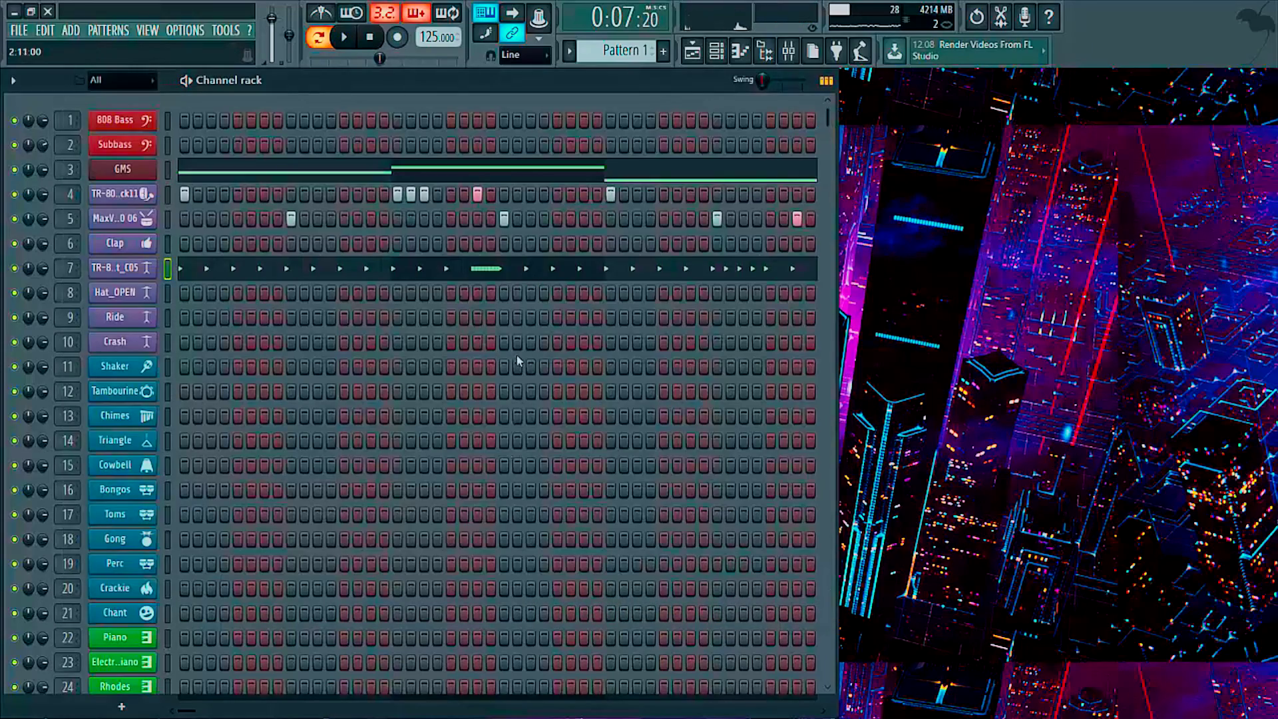
pyautogui.moveTo(191, 712); pyautogui.dragTo(536, 711)
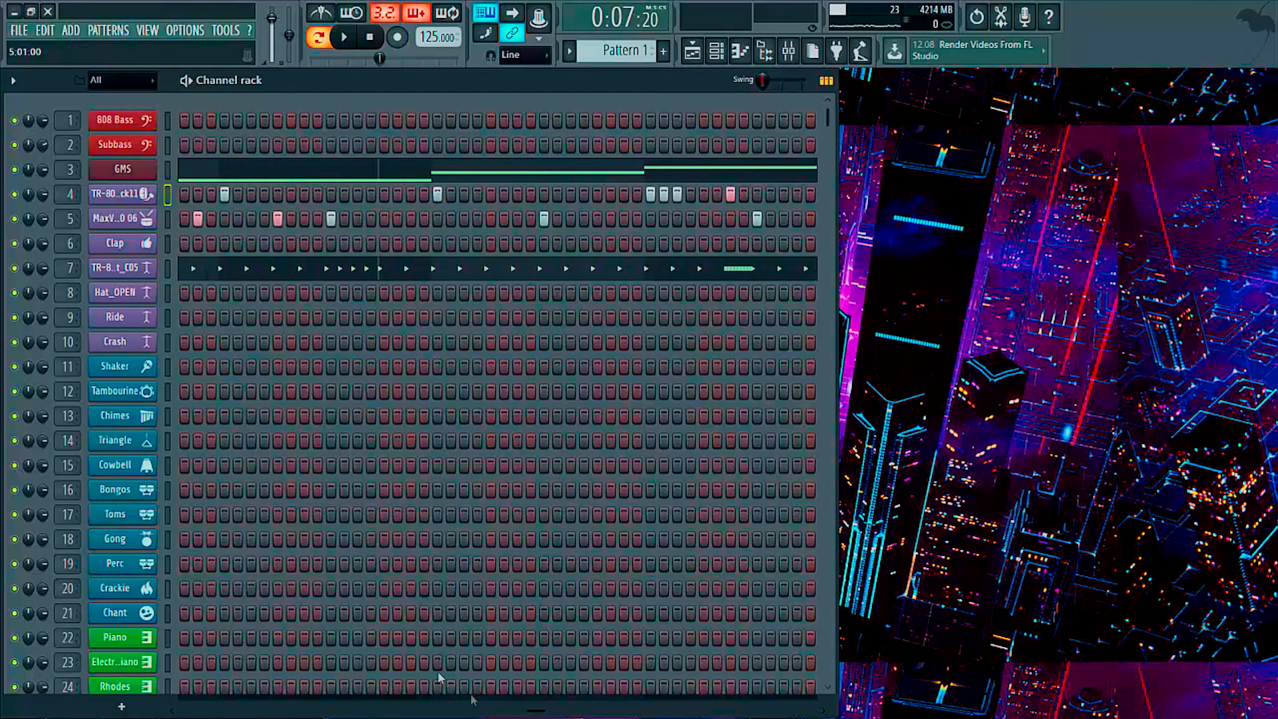
pyautogui.moveTo(532, 713); pyautogui.dragTo(187, 711)
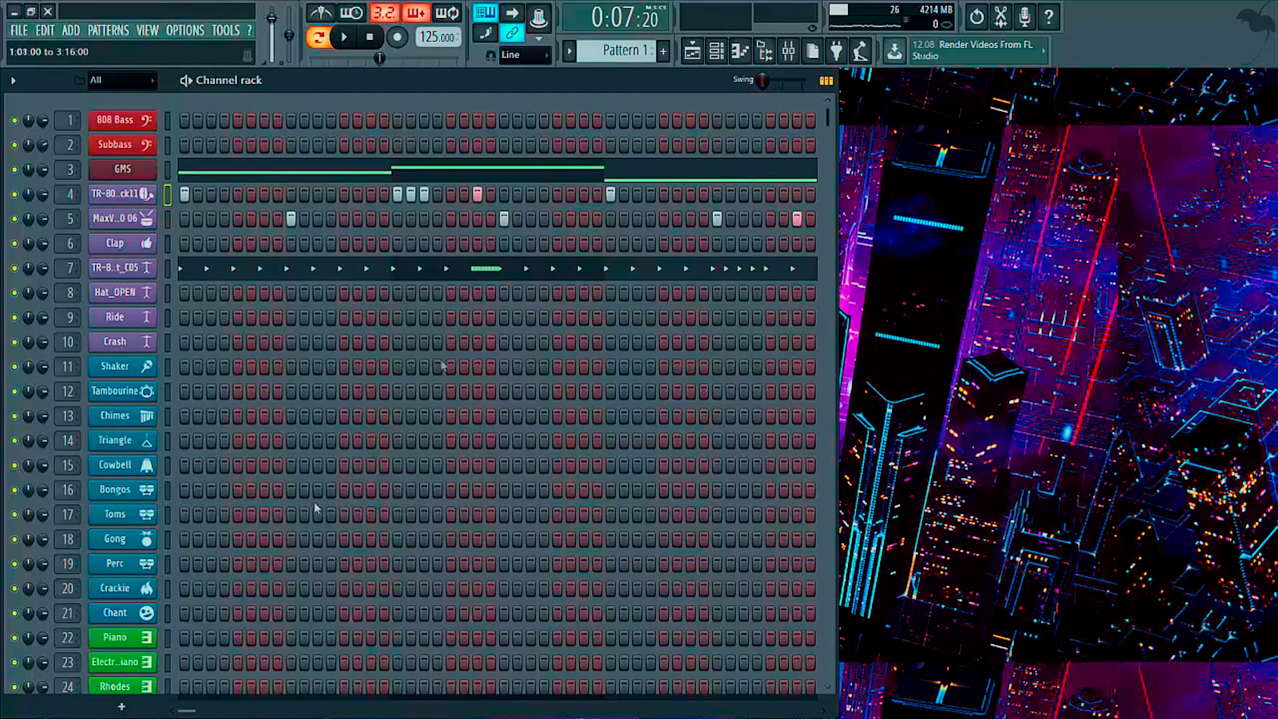
# - Open the TR-808 hat's piano roll and lower the velocity of alternate hats in bar 1 and early bar 2 to roughly 42%
pyautogui.click(210, 271)
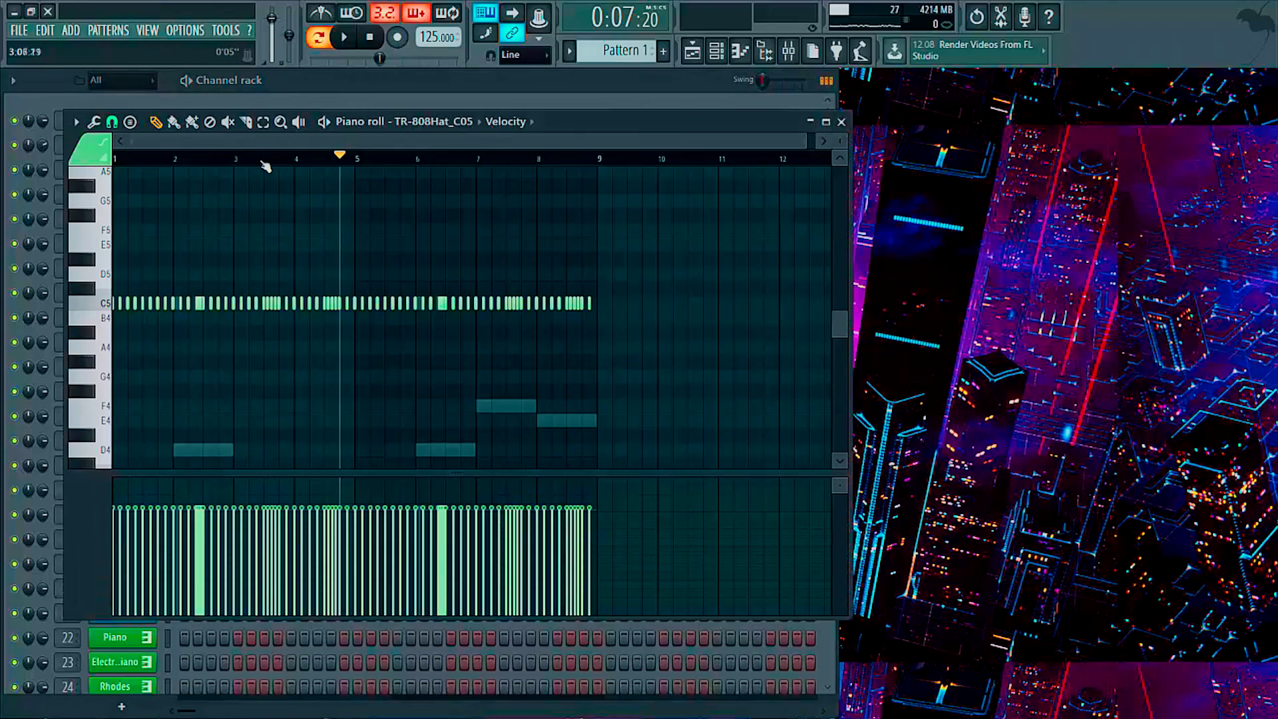
pyautogui.scroll(3, 180, 160)
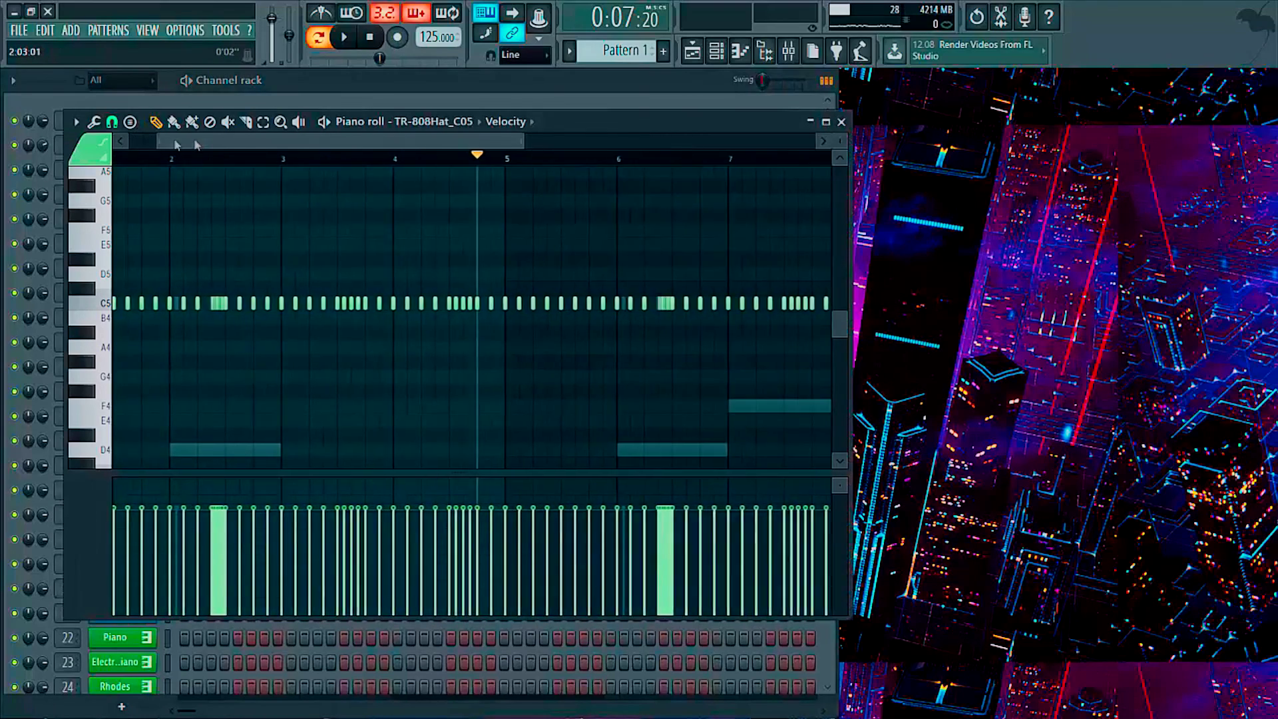
pyautogui.scroll(3, 157, 150)
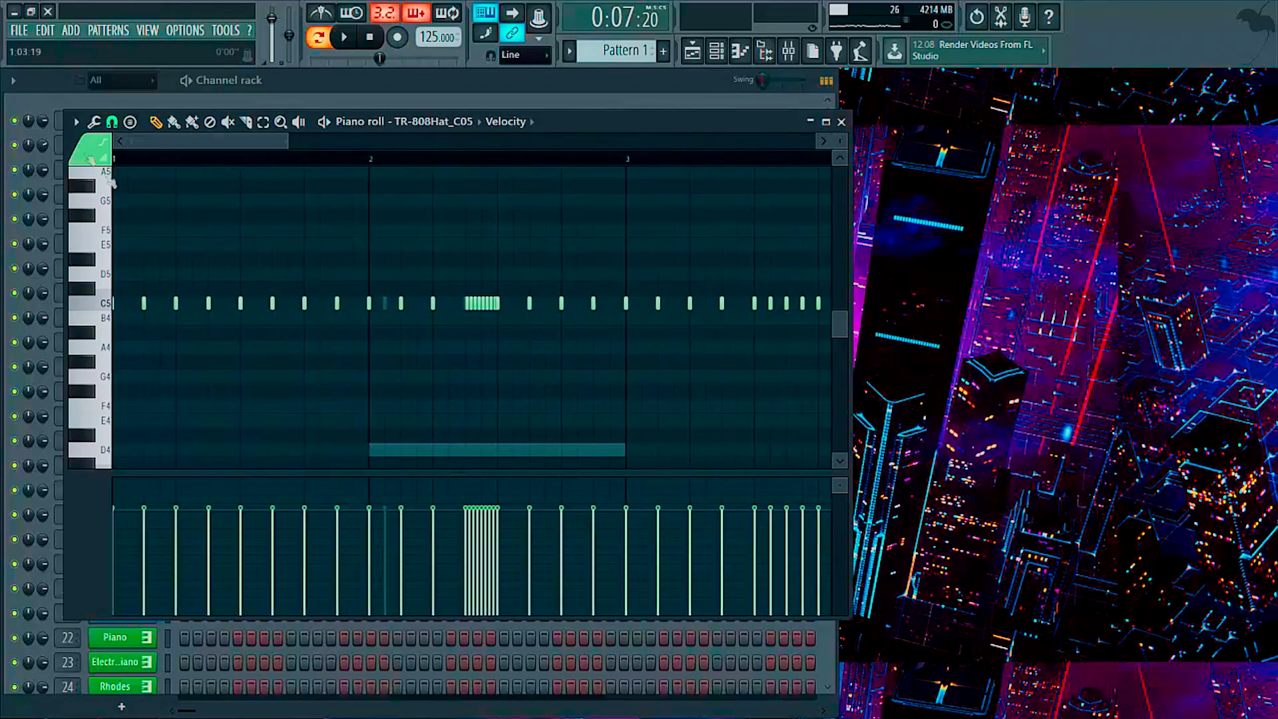
pyautogui.click(157, 552)
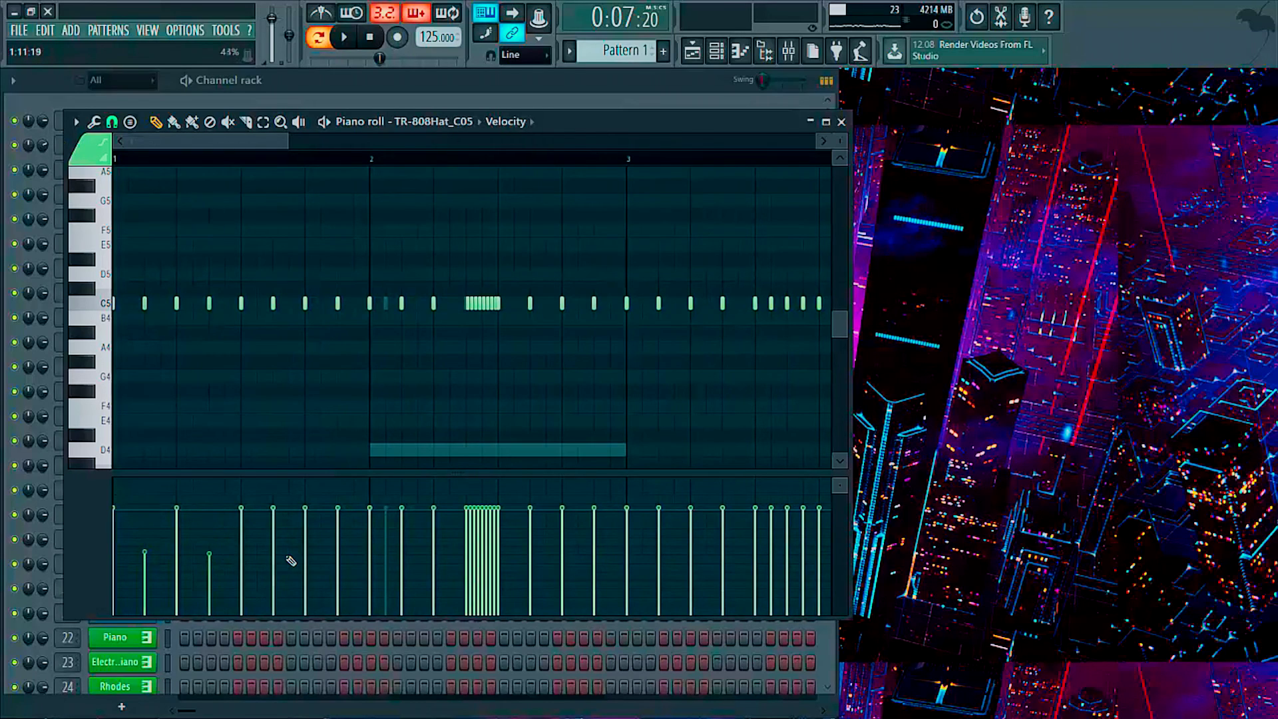
pyautogui.click(340, 553)
pyautogui.click(400, 558)
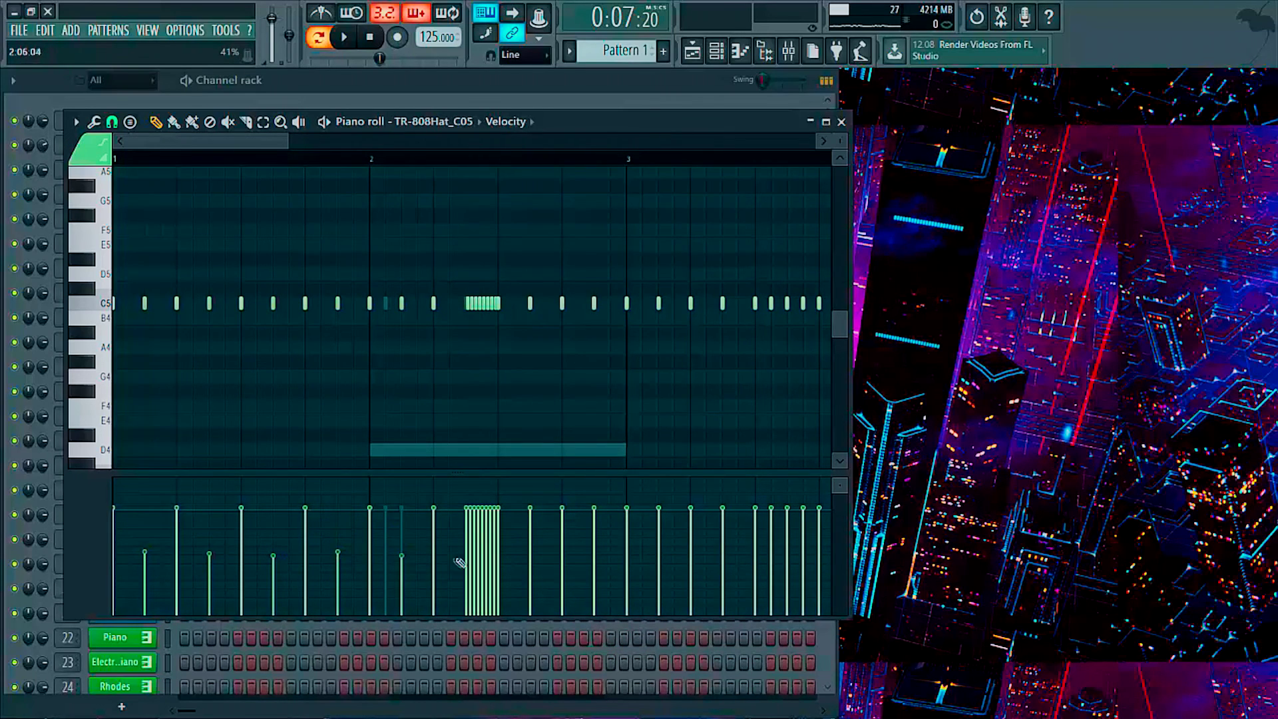
# - Shape the velocities of the fast hat roll in bar 2 into a ramp rising from soft to loud
pyautogui.moveTo(487, 158); pyautogui.dragTo(471, 200)
pyautogui.click(379, 582)
pyautogui.moveTo(403, 585)
pyautogui.mouseDown()
pyautogui.moveTo(496, 568)
pyautogui.moveTo(562, 532)
pyautogui.mouseUp()
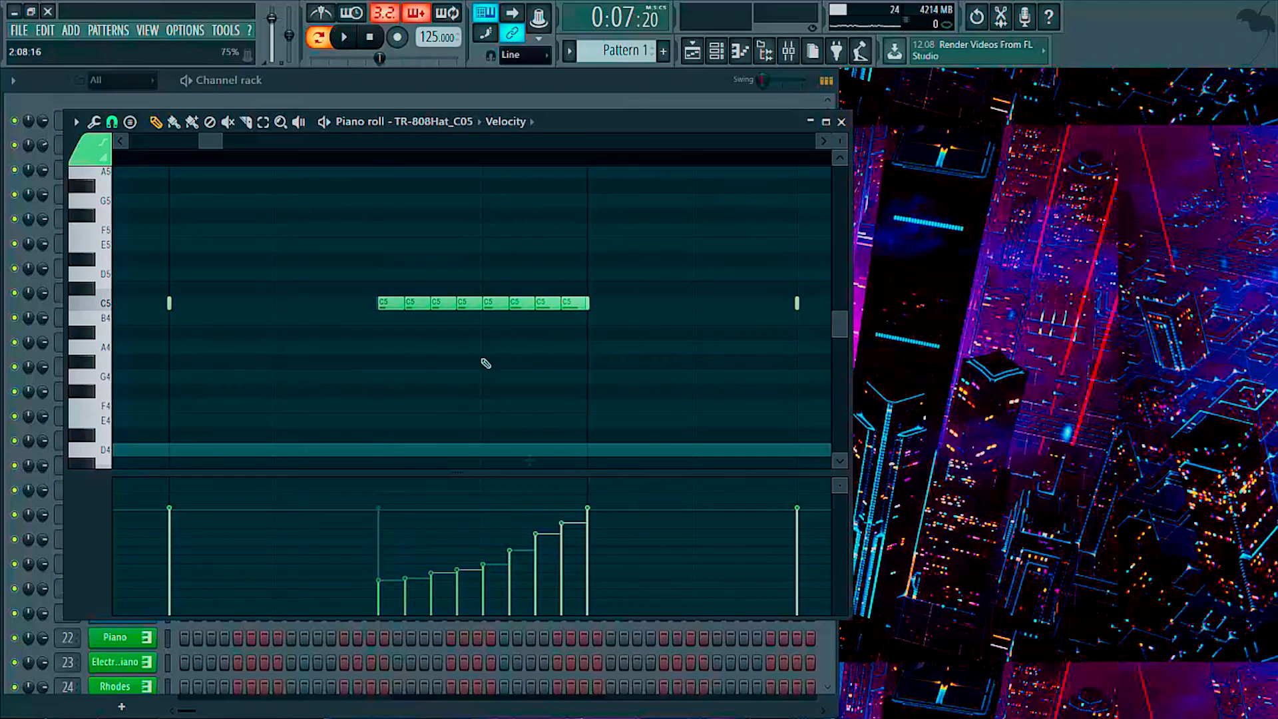
# - Play the pattern from bar 2 to hear the hat roll's velocity ramp, and stop playback
pyautogui.scroll(-5, 320, 166)
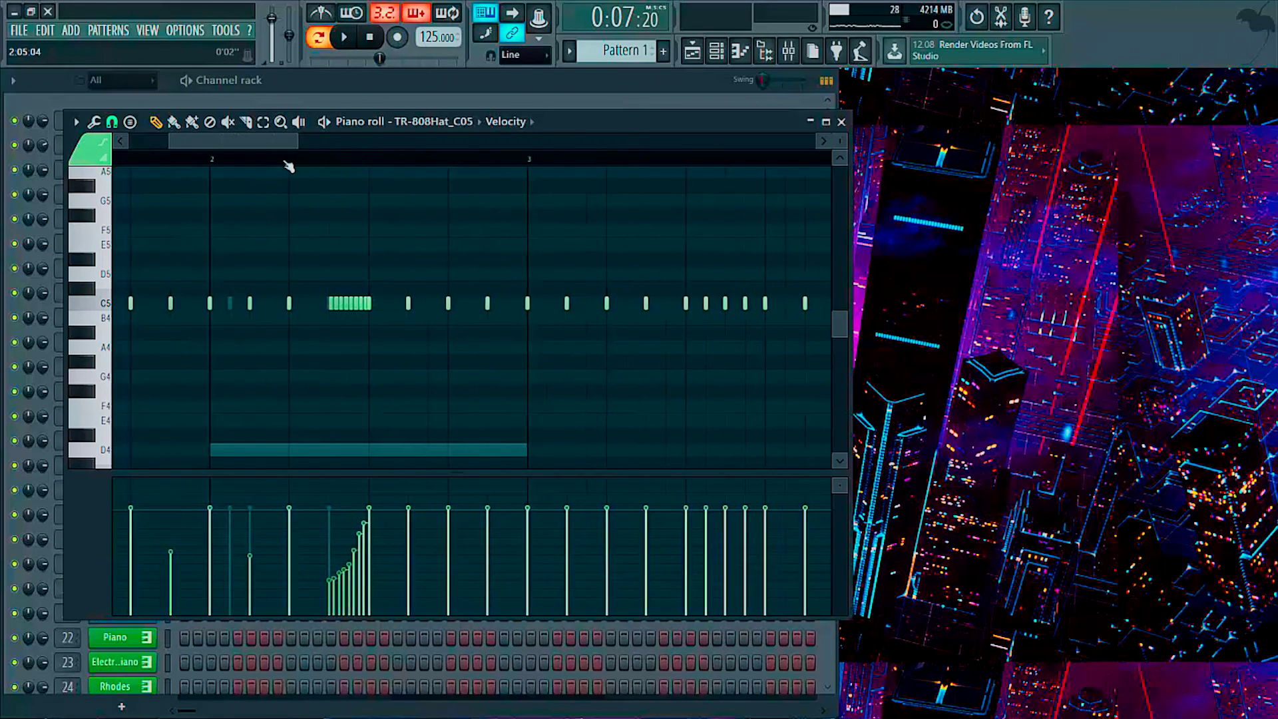
pyautogui.click(211, 158)
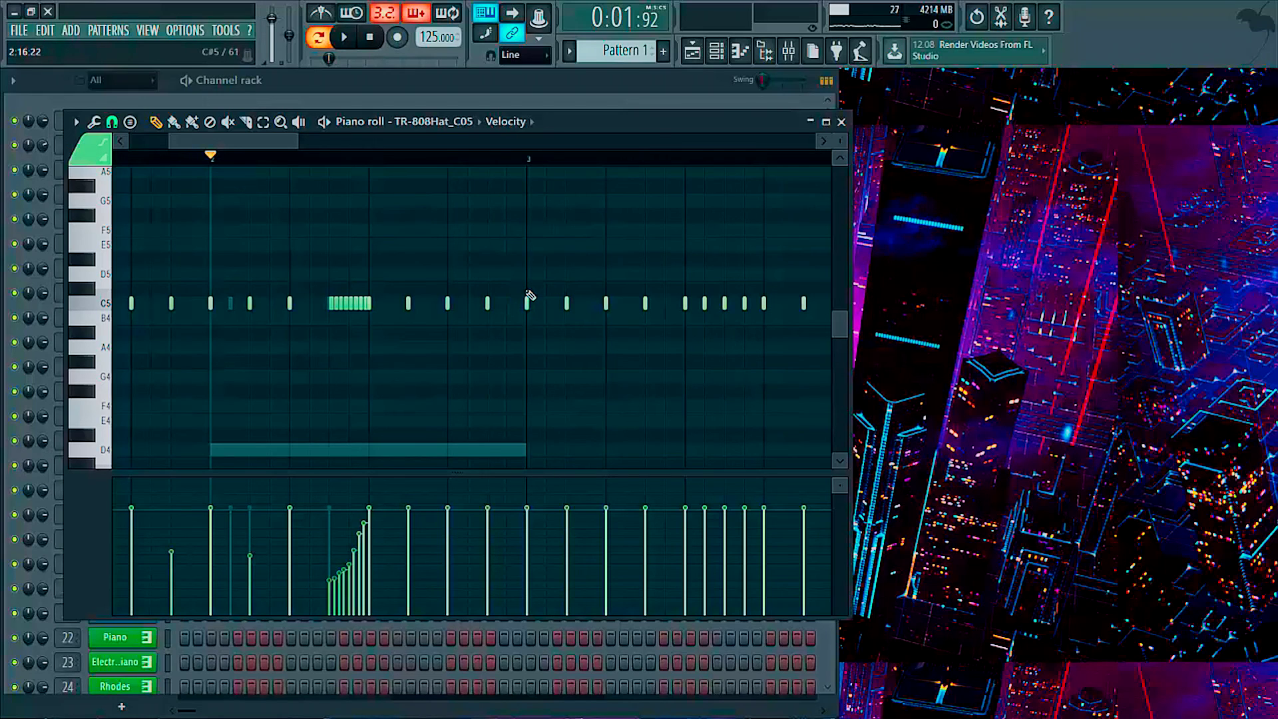
pyautogui.press('space')
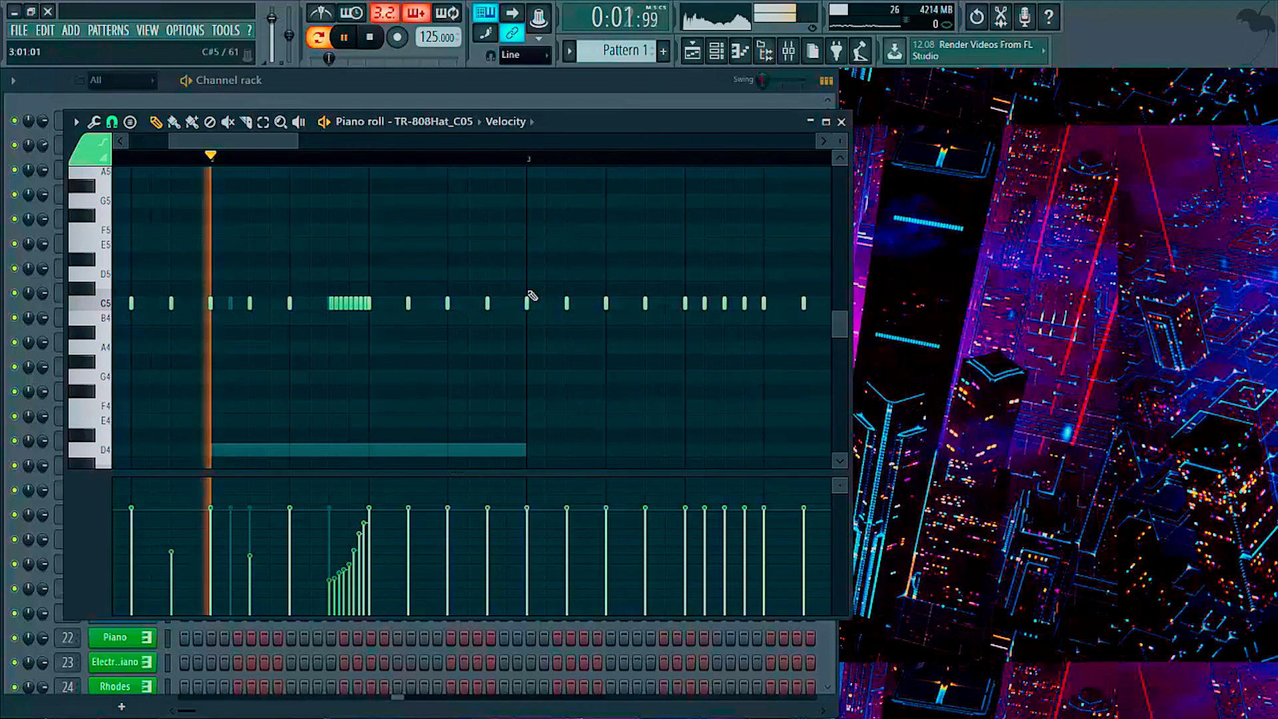
pyautogui.press('space')
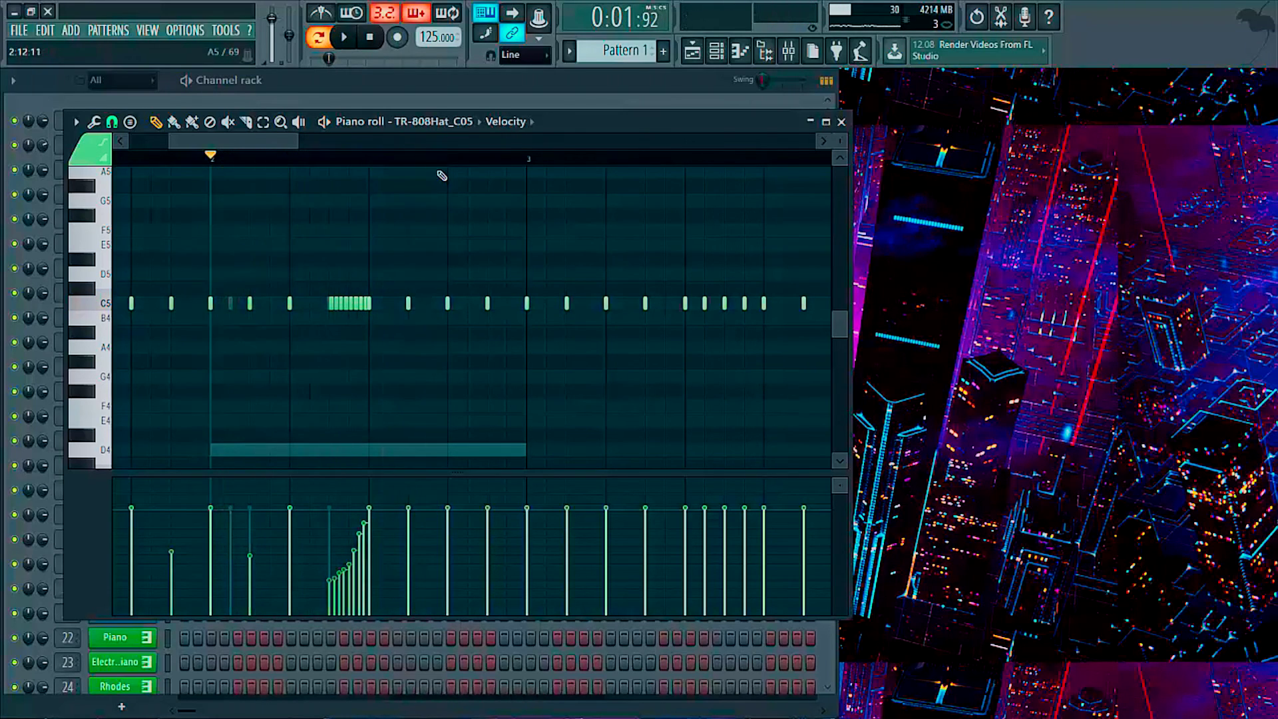
# - Lower the velocity of alternate hats from after the bar 2 roll to the middle of bar 3 to roughly 40%
pyautogui.moveTo(284, 139); pyautogui.dragTo(295, 140)
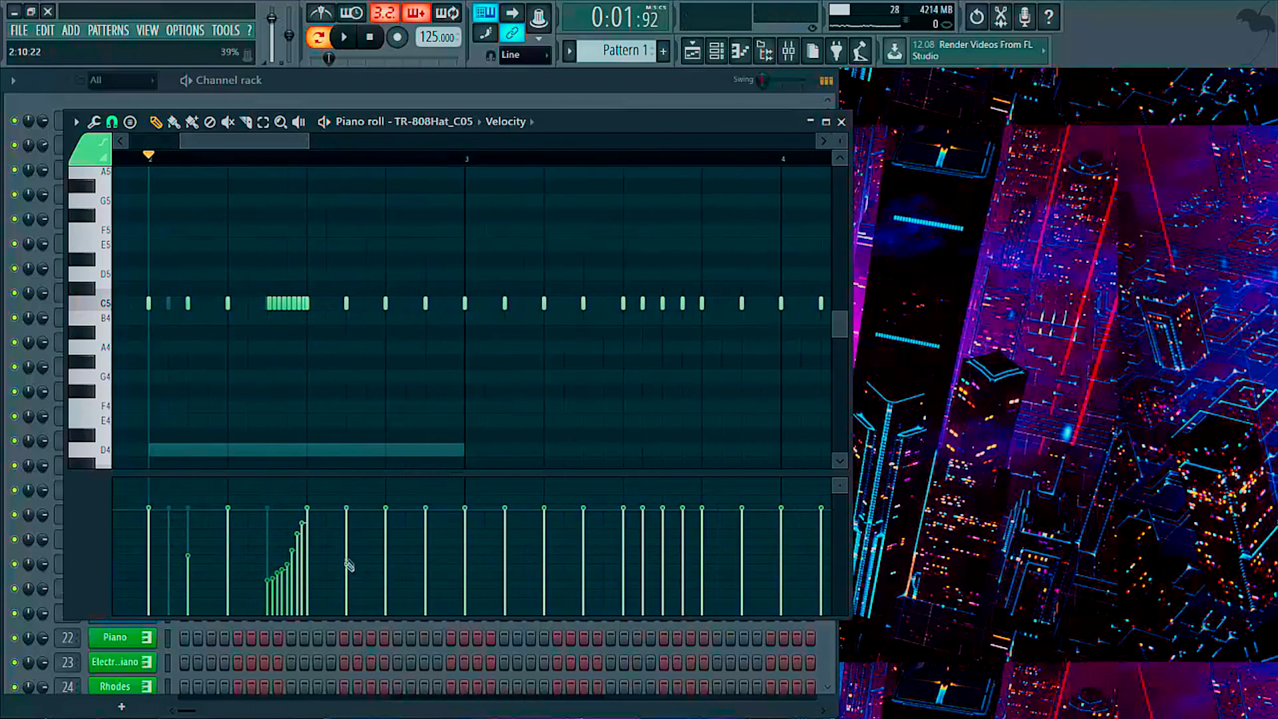
pyautogui.click(424, 568)
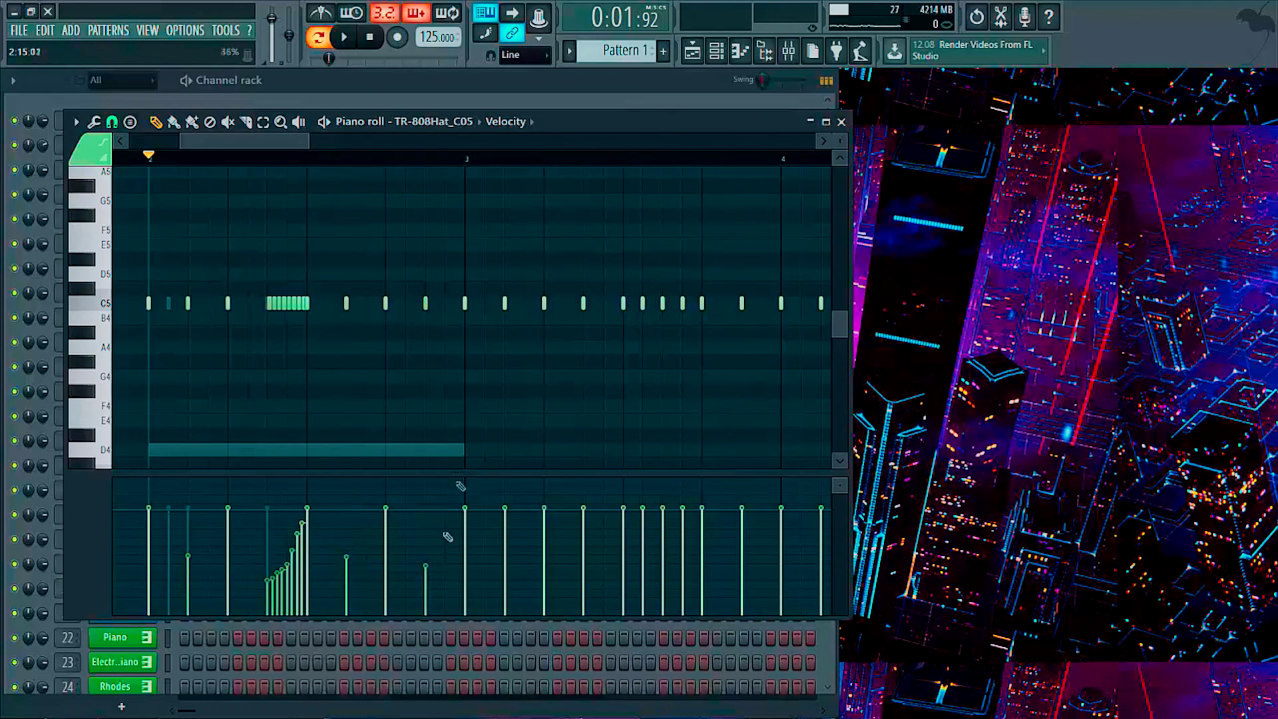
pyautogui.click(506, 566)
pyautogui.click(584, 571)
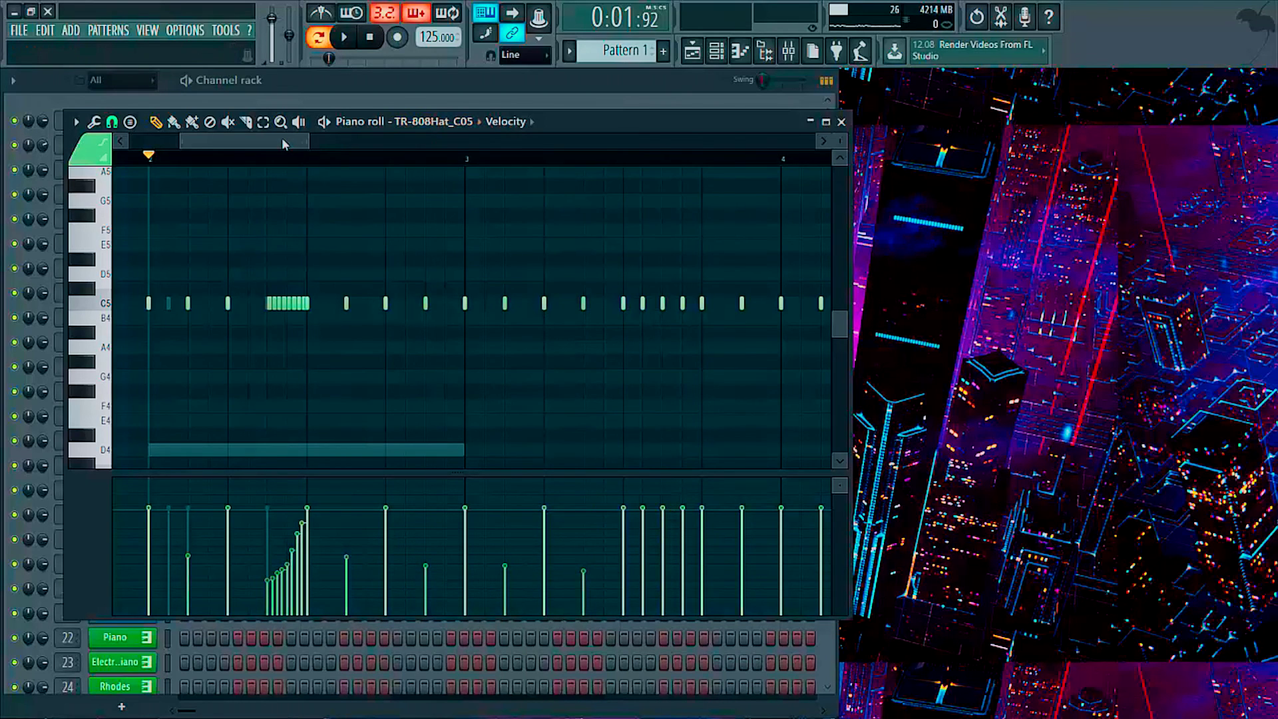
# - Lower the velocity of alternate hats through the rest of bar 3 and all of bar 4, including the faster hits
pyautogui.moveTo(282, 137); pyautogui.dragTo(306, 141)
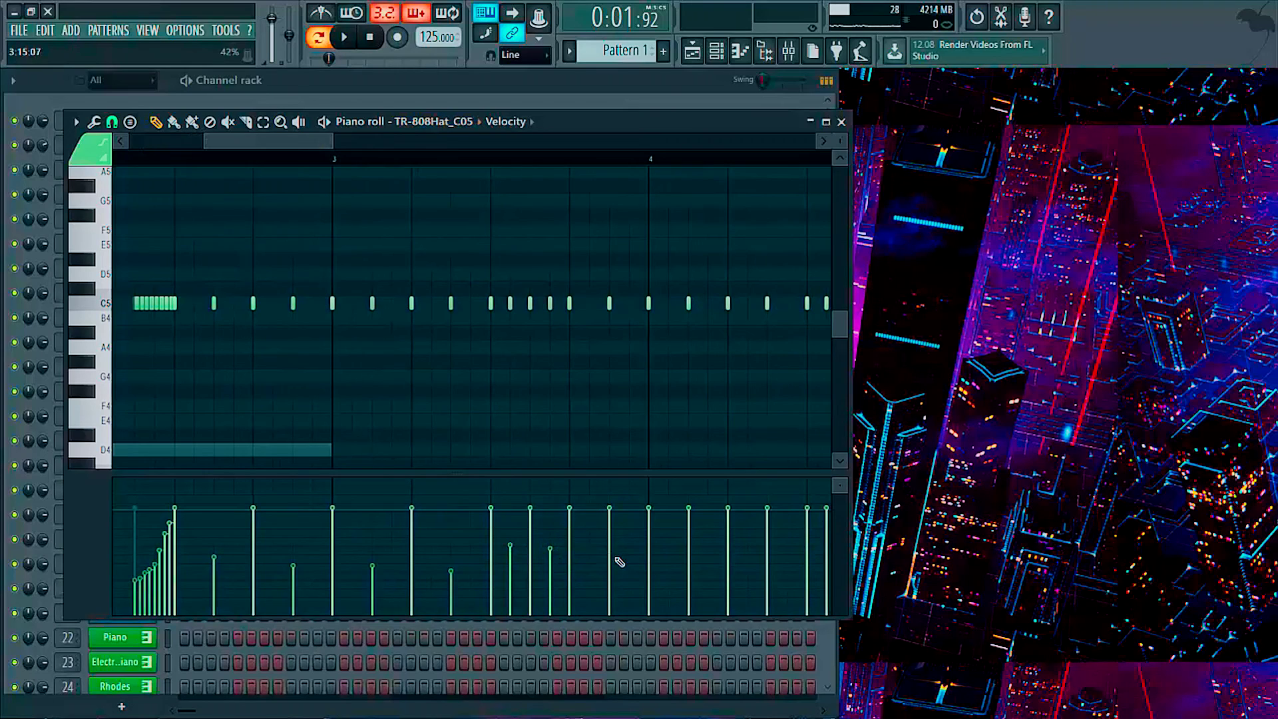
pyautogui.moveTo(617, 563)
pyautogui.mouseDown()
pyautogui.moveTo(630, 578)
pyautogui.moveTo(624, 567)
pyautogui.mouseUp()
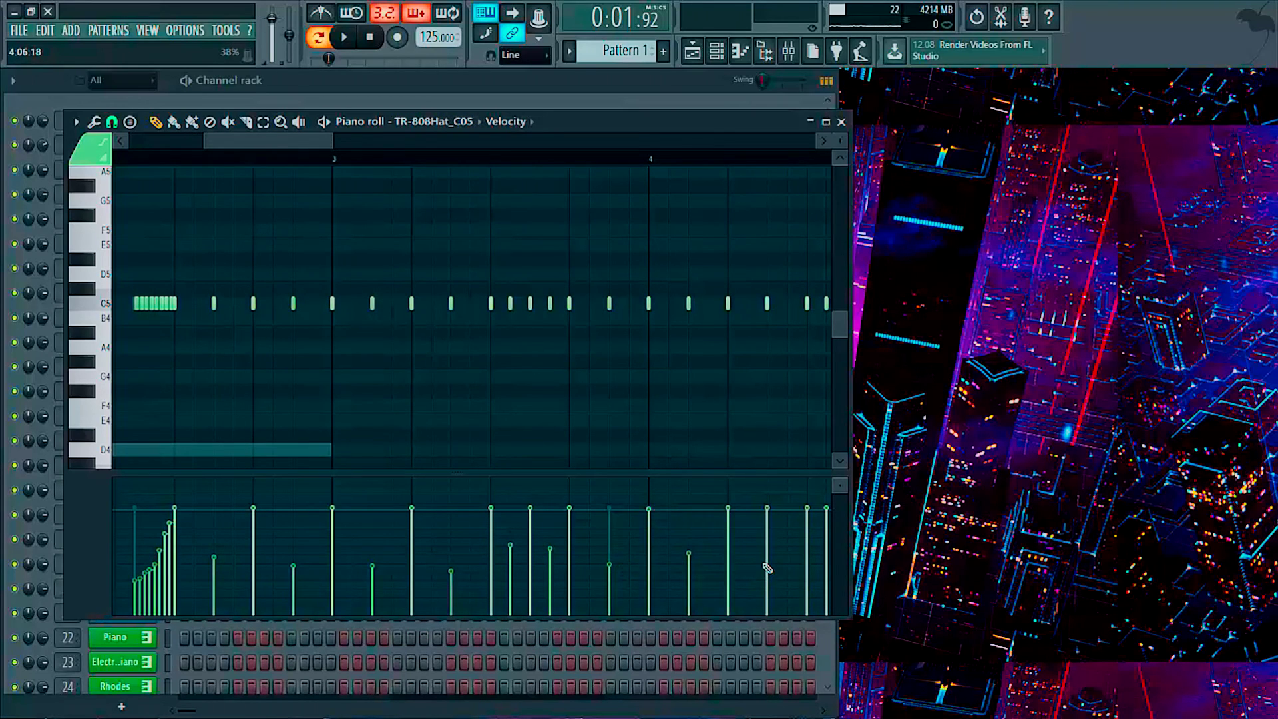
pyautogui.moveTo(303, 154); pyautogui.dragTo(350, 157)
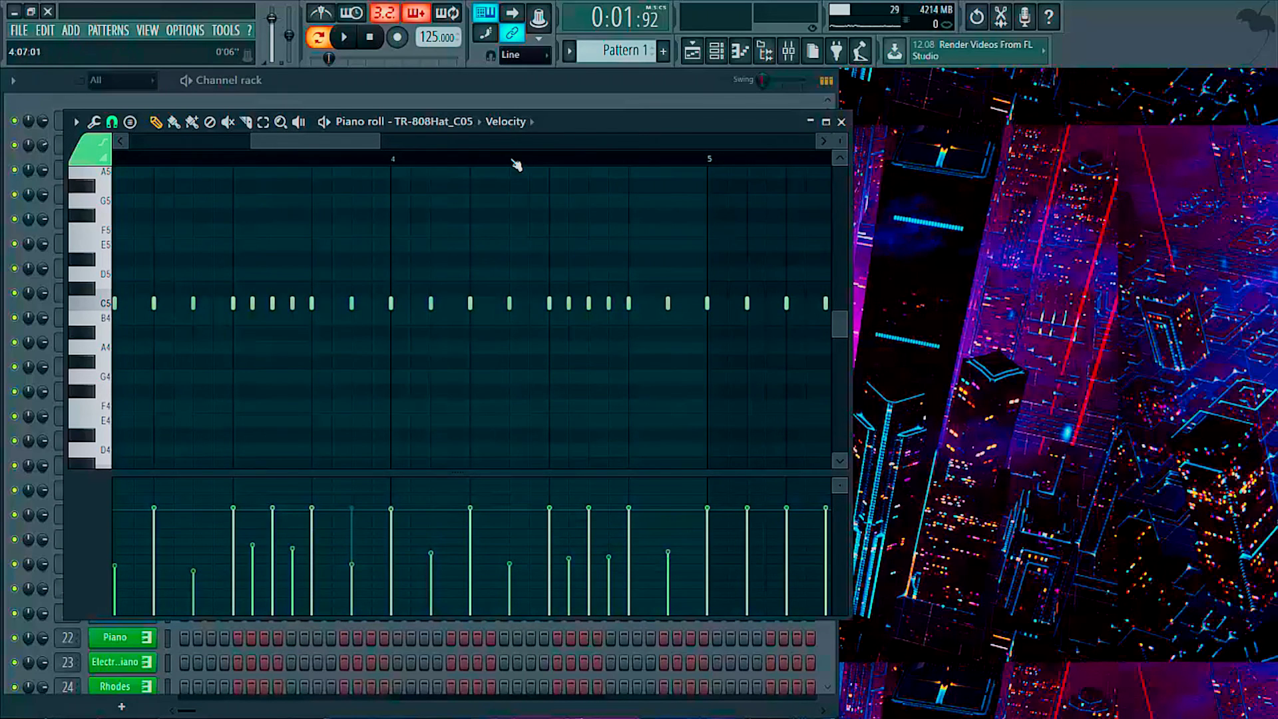
# - Delete the hat notes in bars 5 to 8 and replace them with a copy of the velocity-edited notes from bars 1 to 4
pyautogui.scroll(-6, 516, 165)
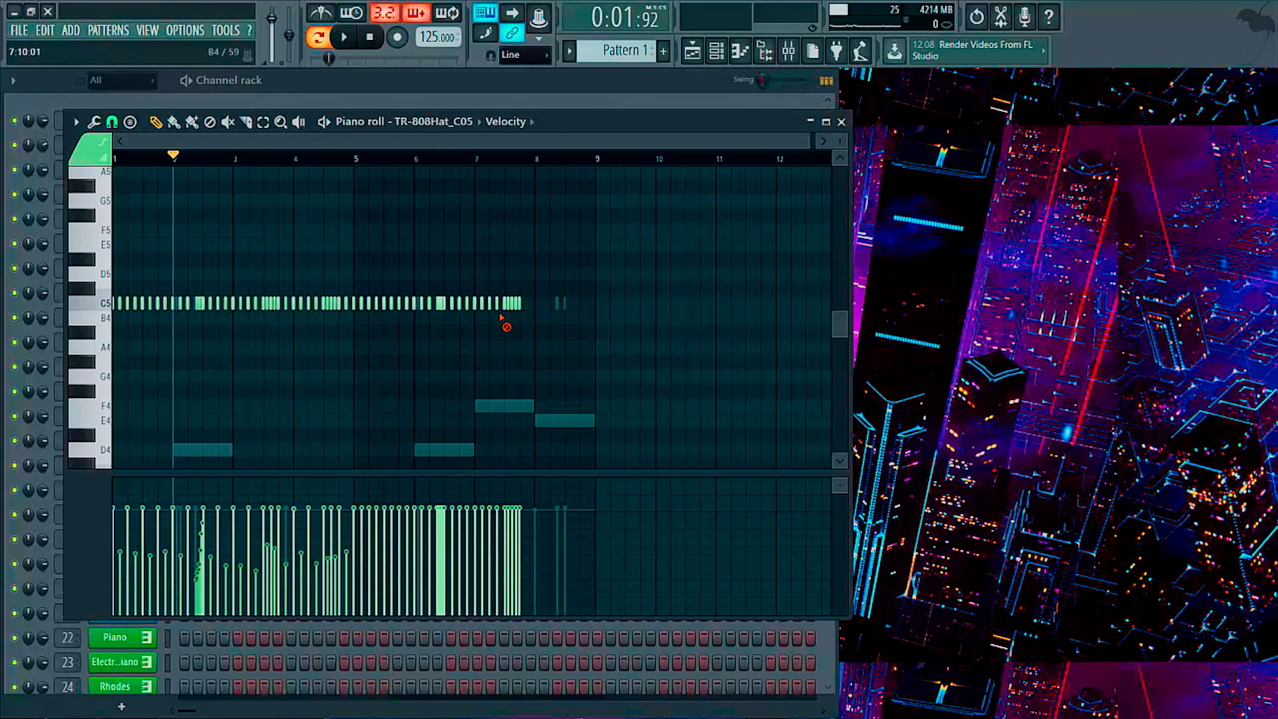
pyautogui.moveTo(500, 317); pyautogui.dragTo(357, 308)
pyautogui.moveTo(393, 360); pyautogui.dragTo(115, 258)
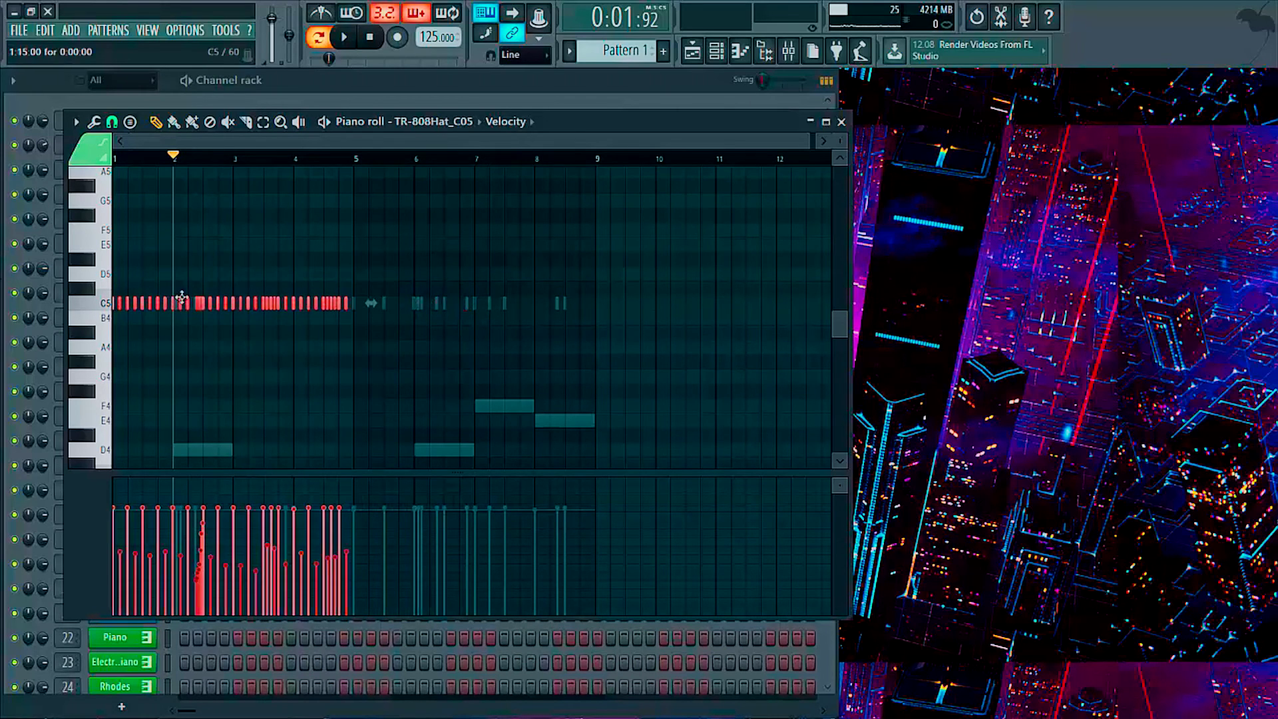
pyautogui.moveTo(197, 308); pyautogui.dragTo(438, 327)
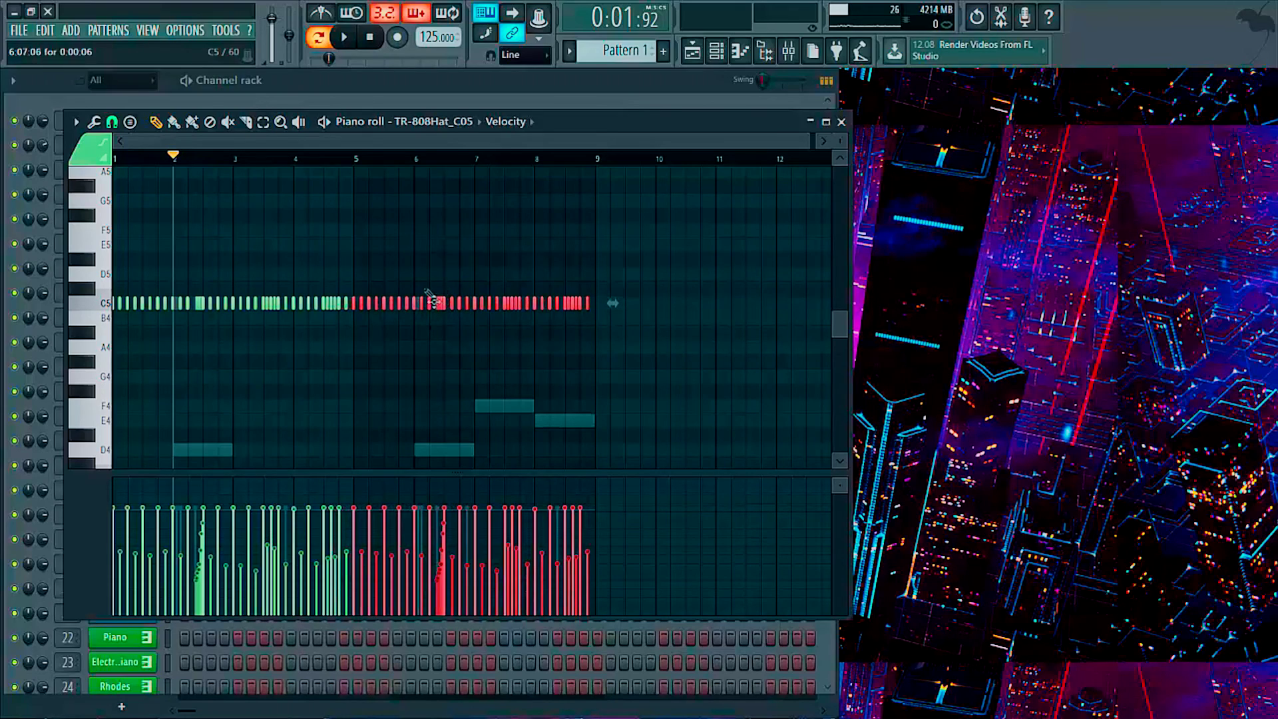
# - Play the pattern with the new hat dynamics, deselect the copied notes, close the piano roll and stop playback
pyautogui.press('space')
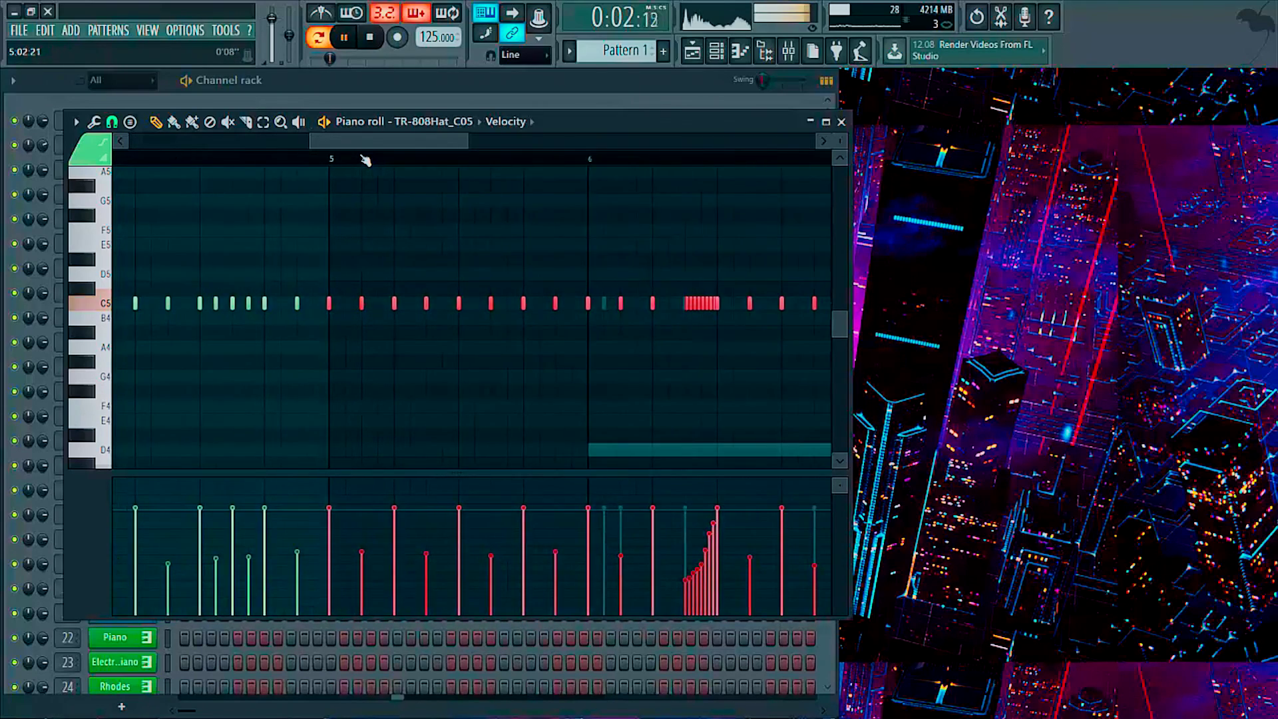
pyautogui.hotkey('ctrl', 'd')
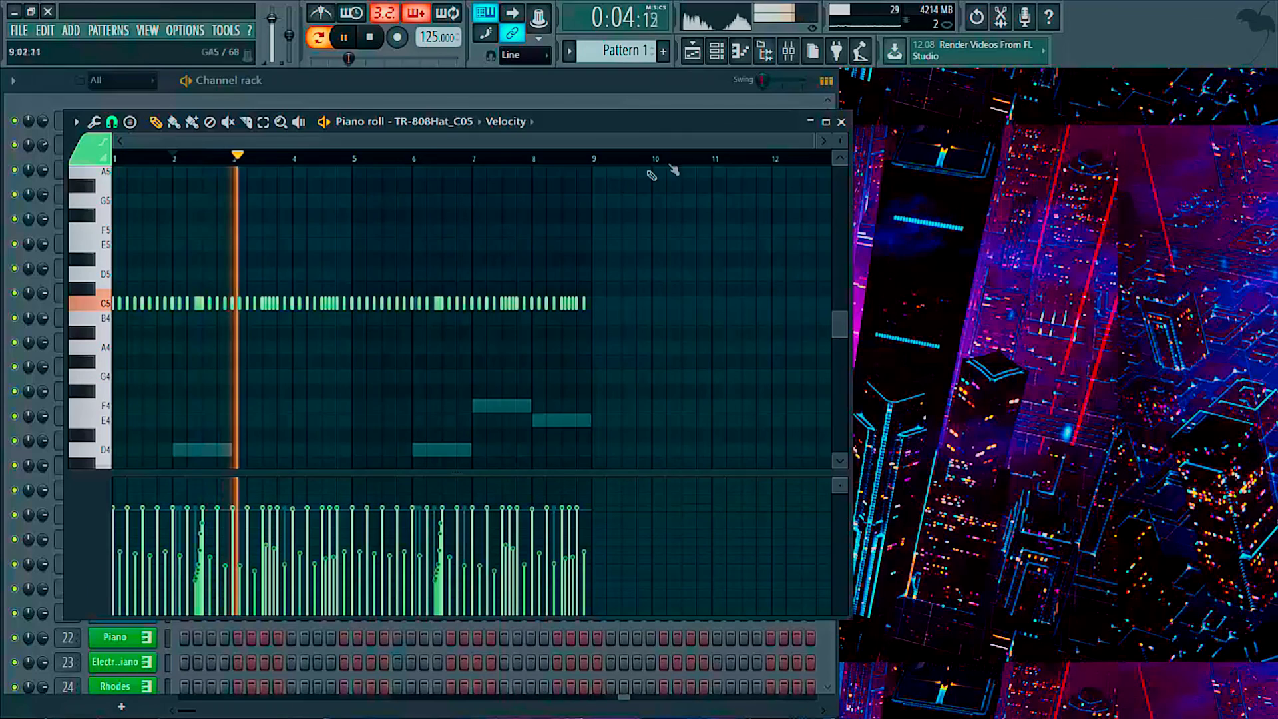
pyautogui.click(841, 122)
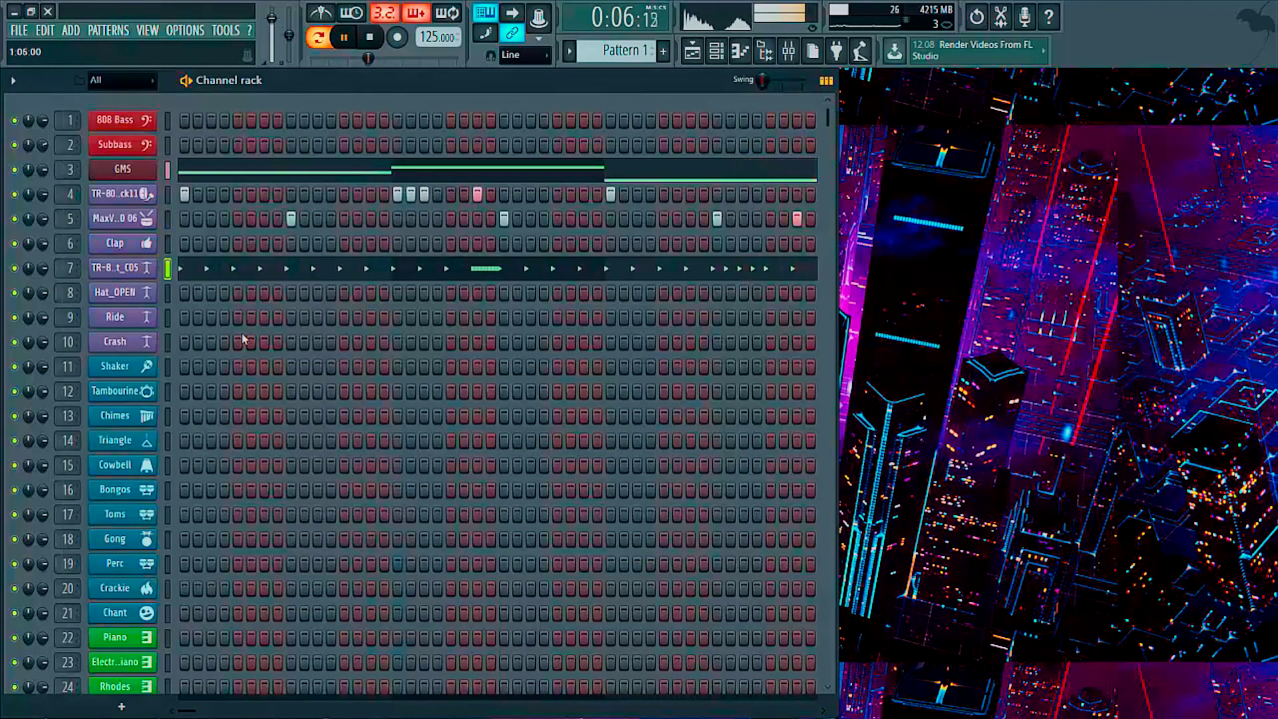
pyautogui.press('space')
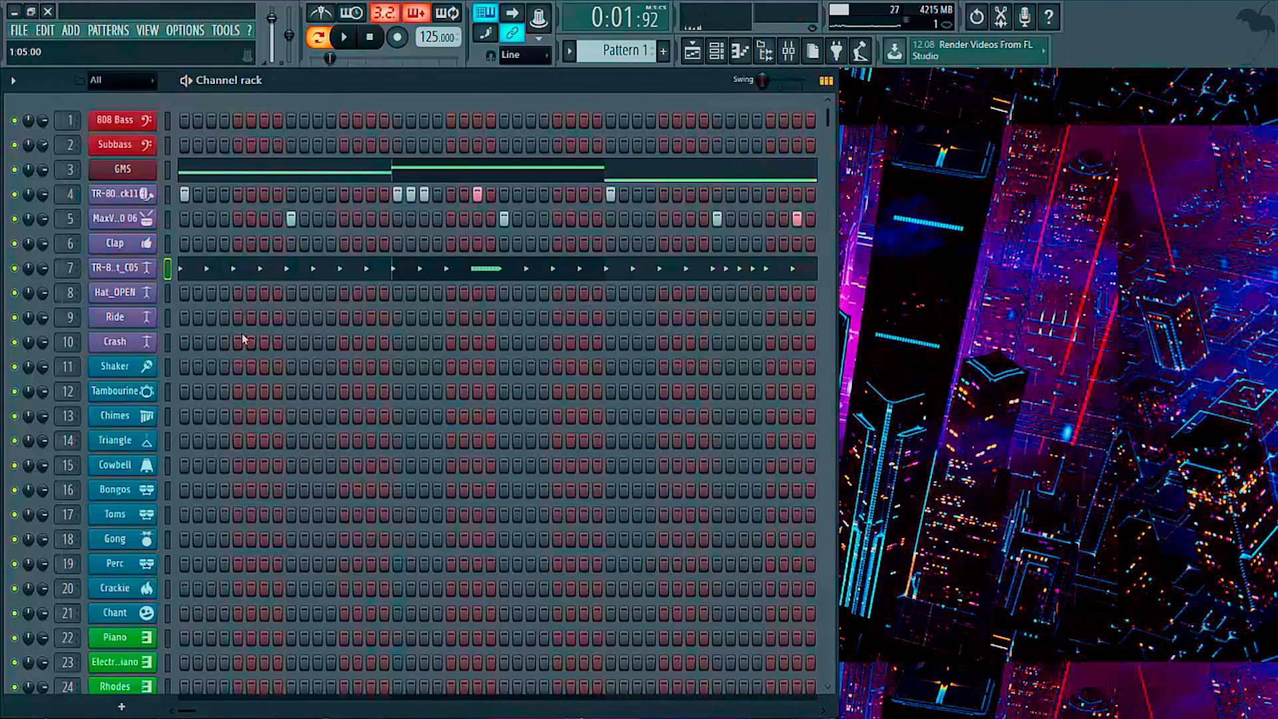
# - Open the Roland808 snare in the piano roll and soften the extra hits at the end of bars 3 and 6 and early in bars 4 and 7
pyautogui.rightClick(148, 224)
pyautogui.click(224, 220)
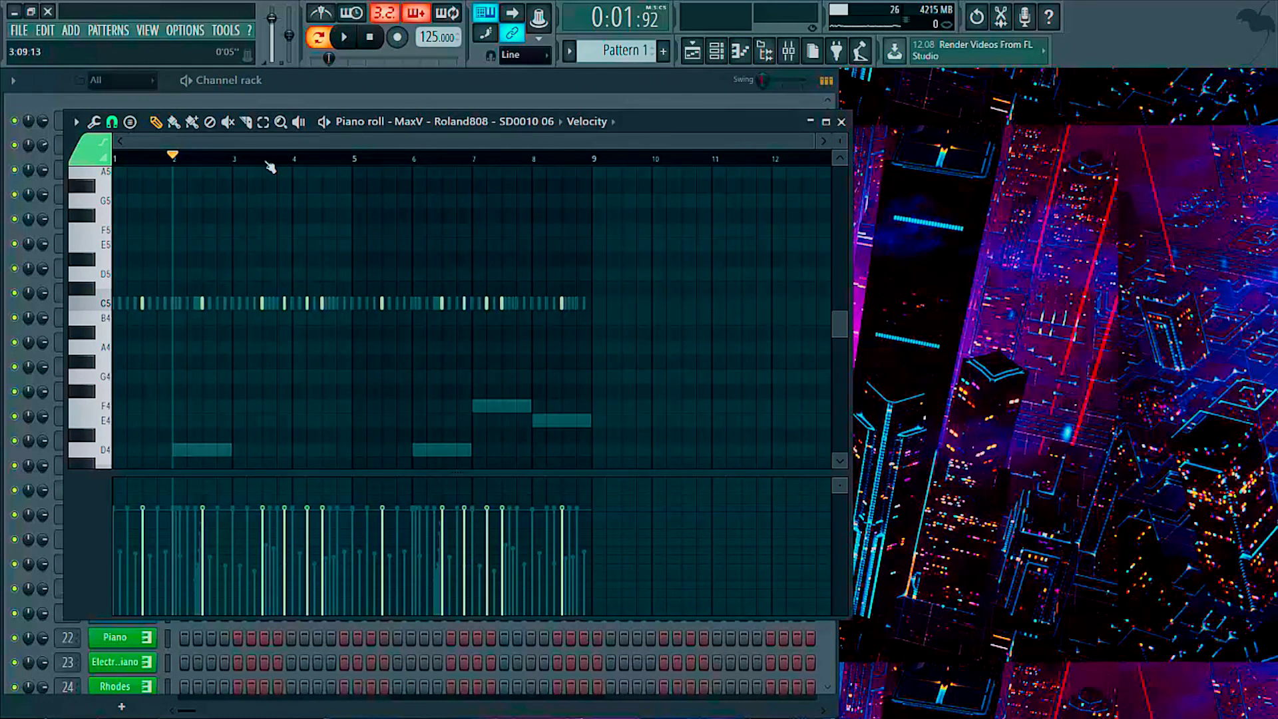
pyautogui.scroll(4, 270, 166)
pyautogui.scroll(3, 273, 163)
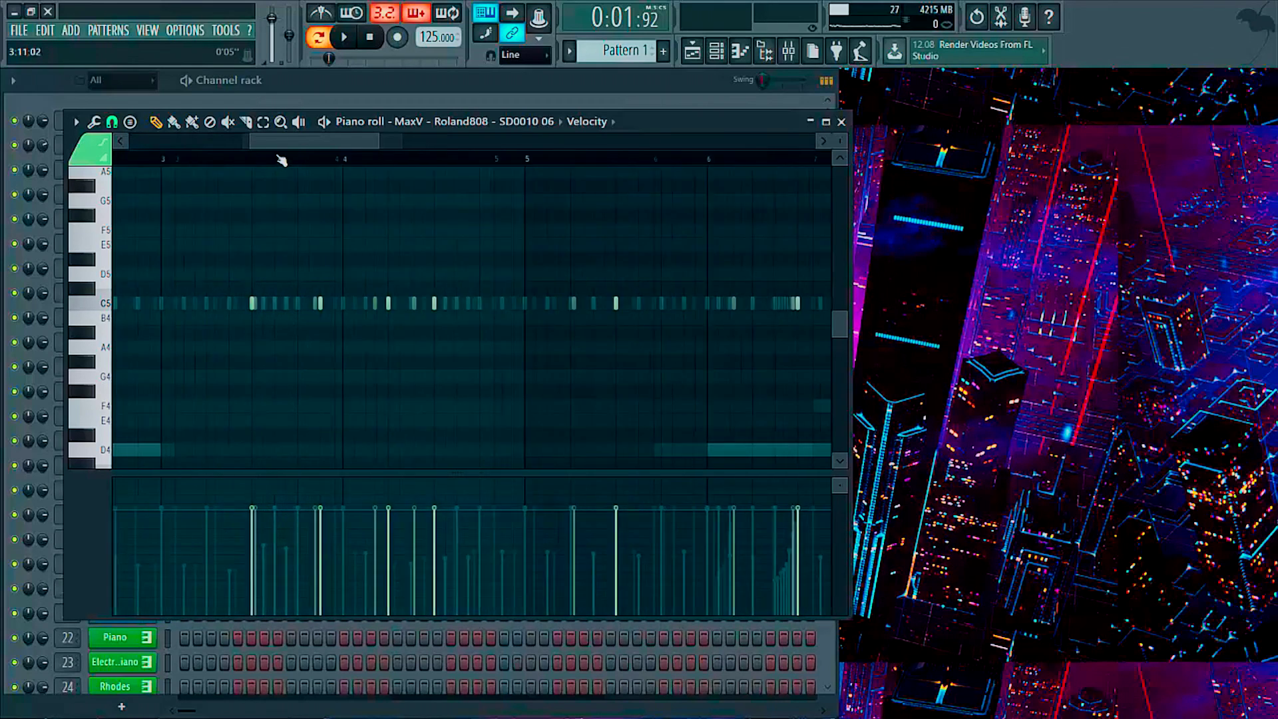
pyautogui.click(474, 556)
pyautogui.scroll(-5, 492, 170)
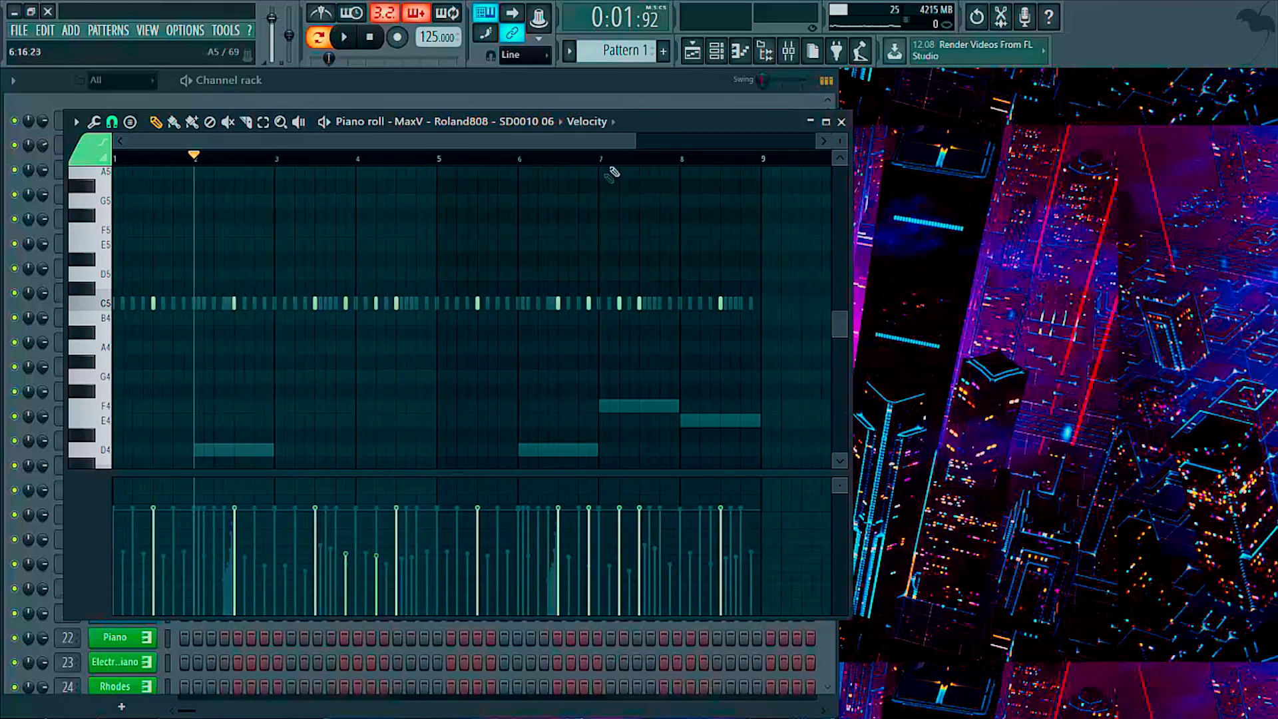
pyautogui.click(510, 563)
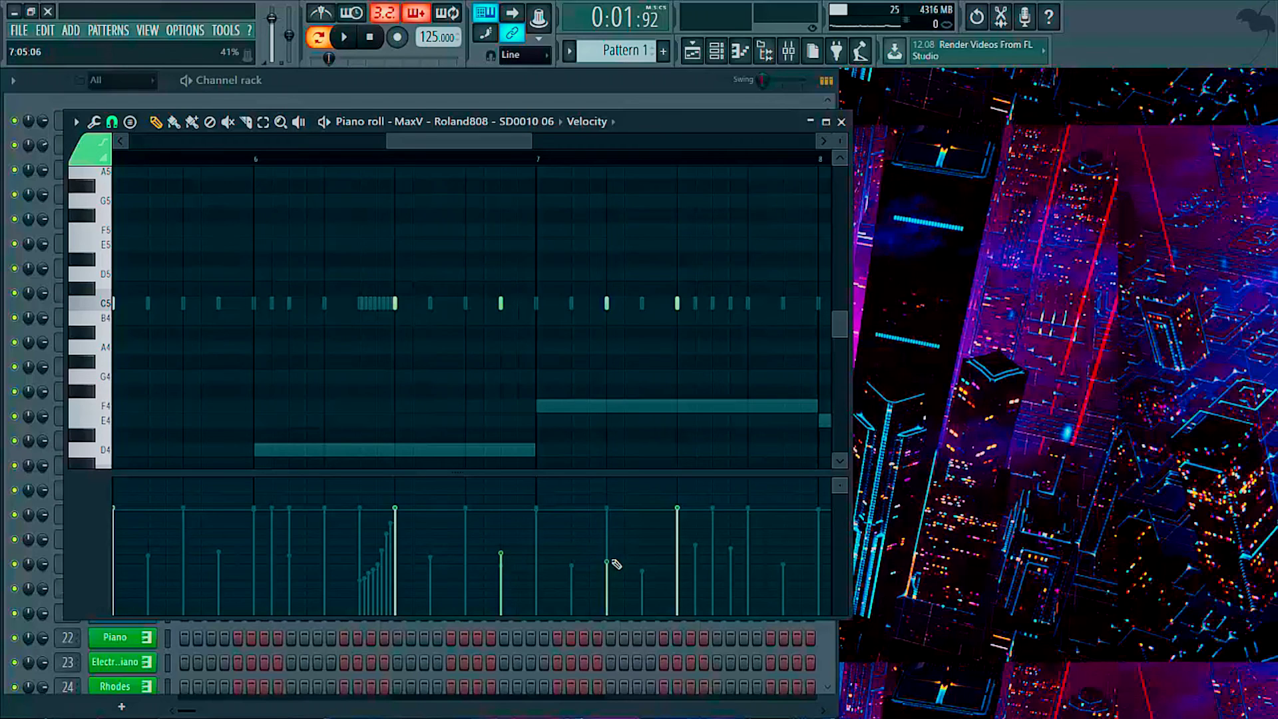
# - Play the pattern from bar 6 to hear the softened snares, stop it and close the snare's piano roll
pyautogui.click(257, 158)
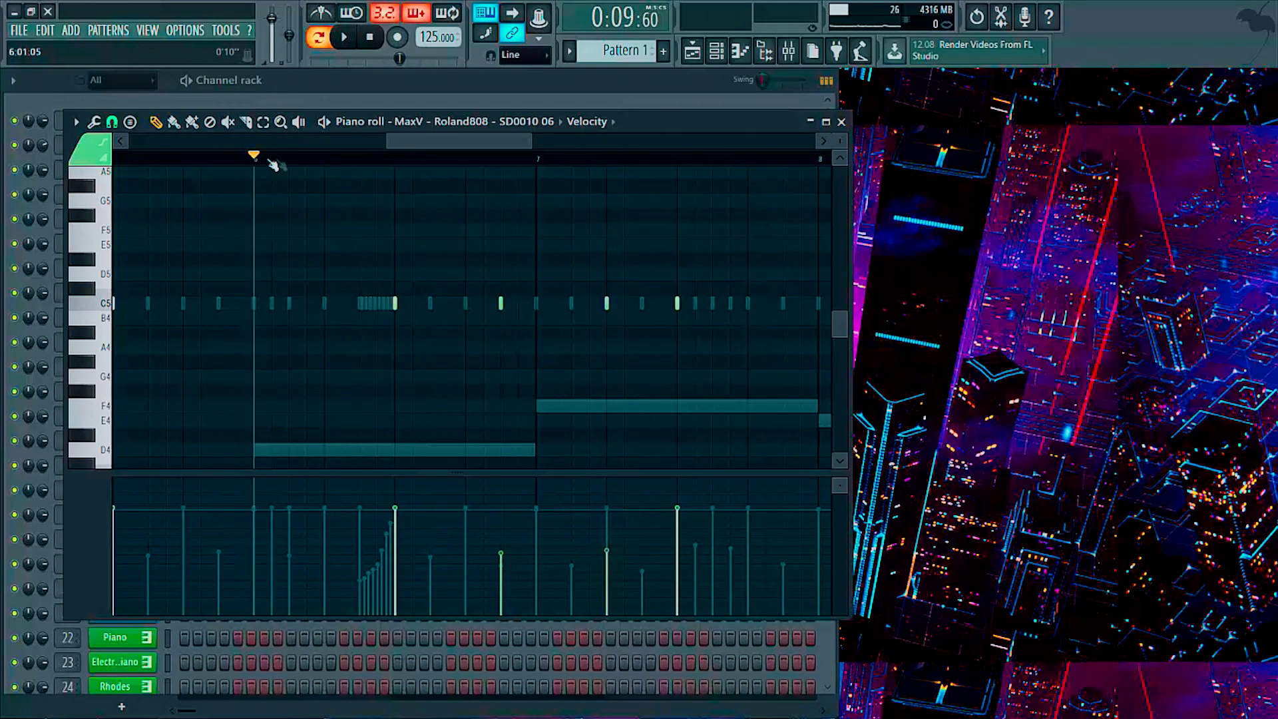
pyautogui.press('space')
pyautogui.scroll(-4, 286, 162)
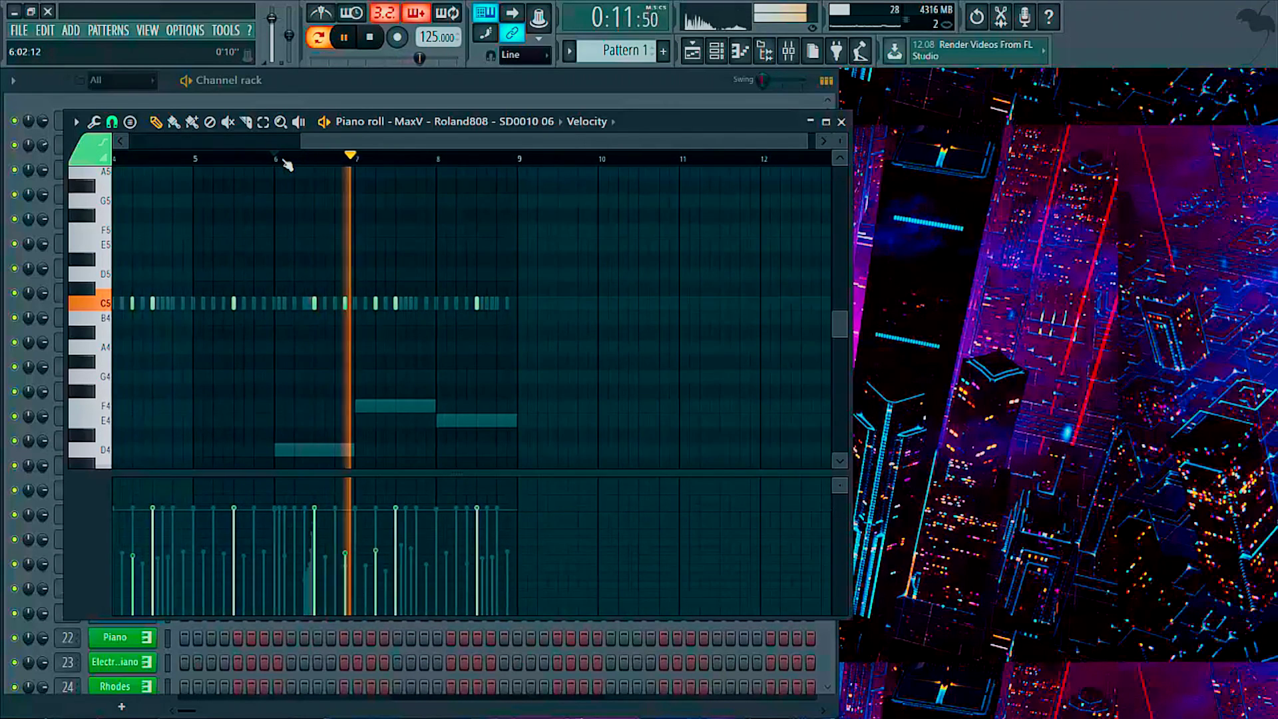
pyautogui.press('space')
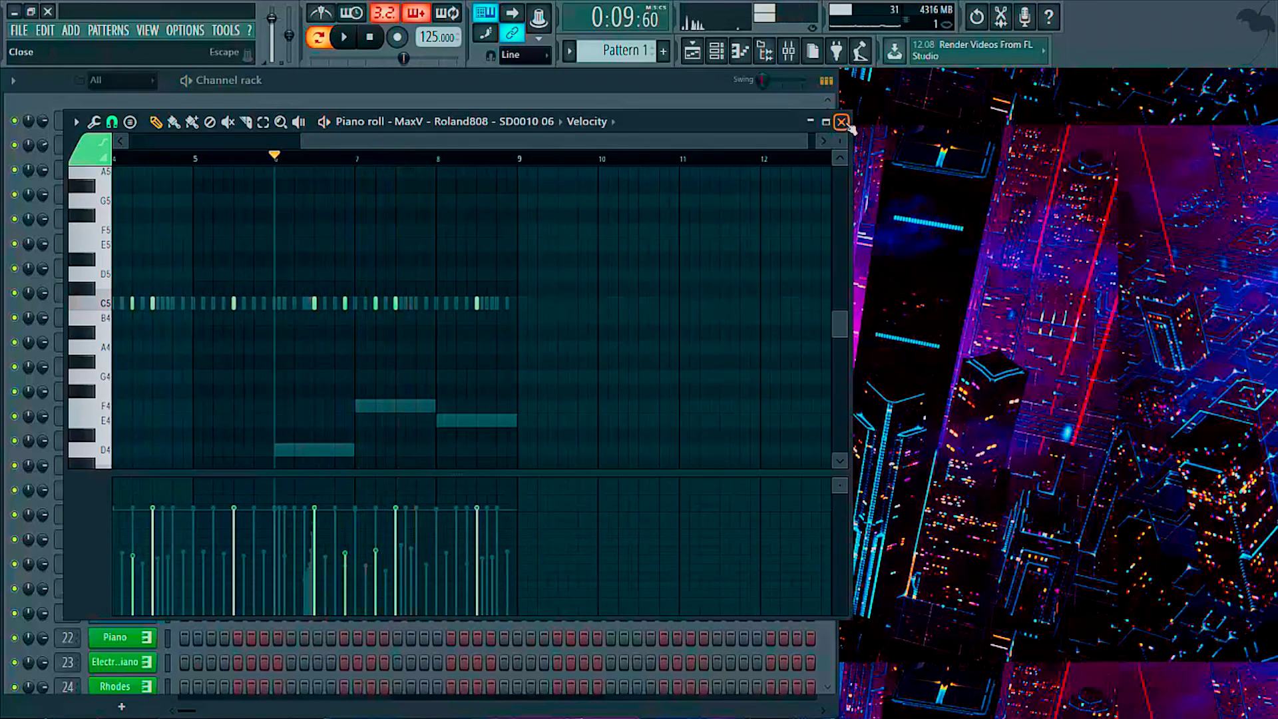
pyautogui.click(842, 121)
# - Open the TR-808 kick in the piano roll and lower the second and third kicks of bar 2, the third to about 54% velocity
pyautogui.rightClick(133, 198)
pyautogui.click(189, 193)
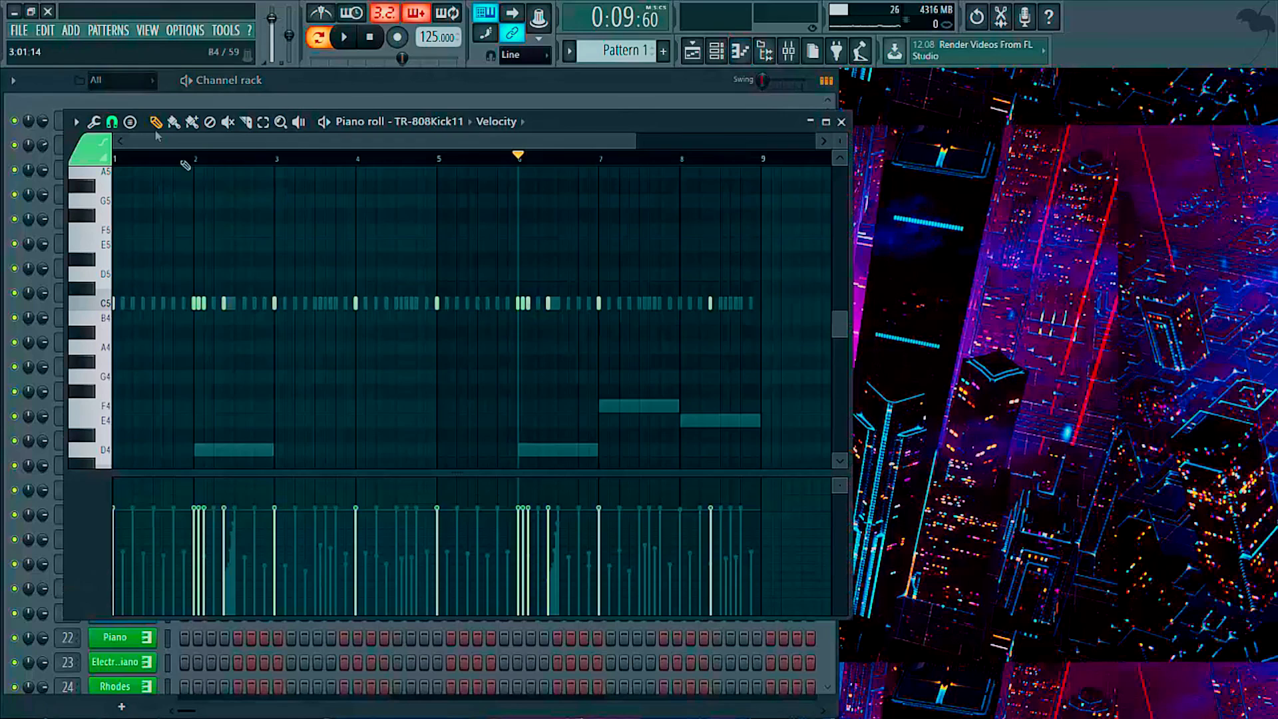
pyautogui.scroll(6, 172, 165)
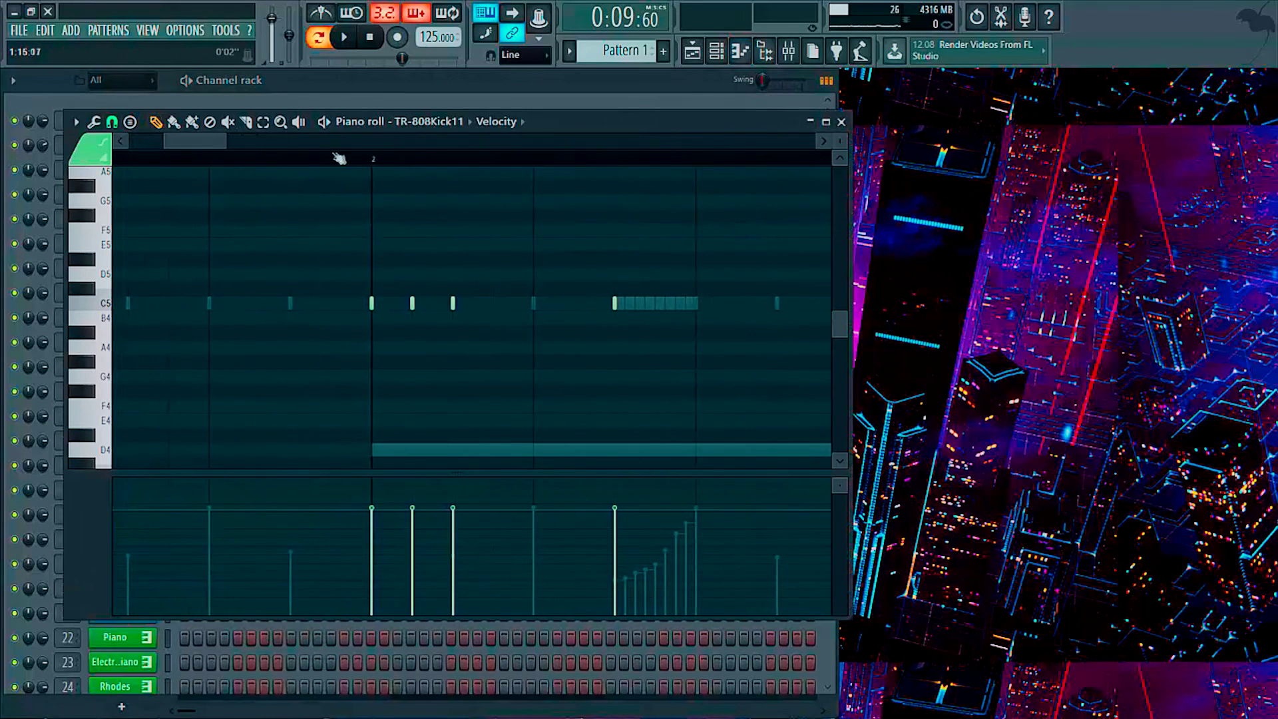
pyautogui.click(373, 160)
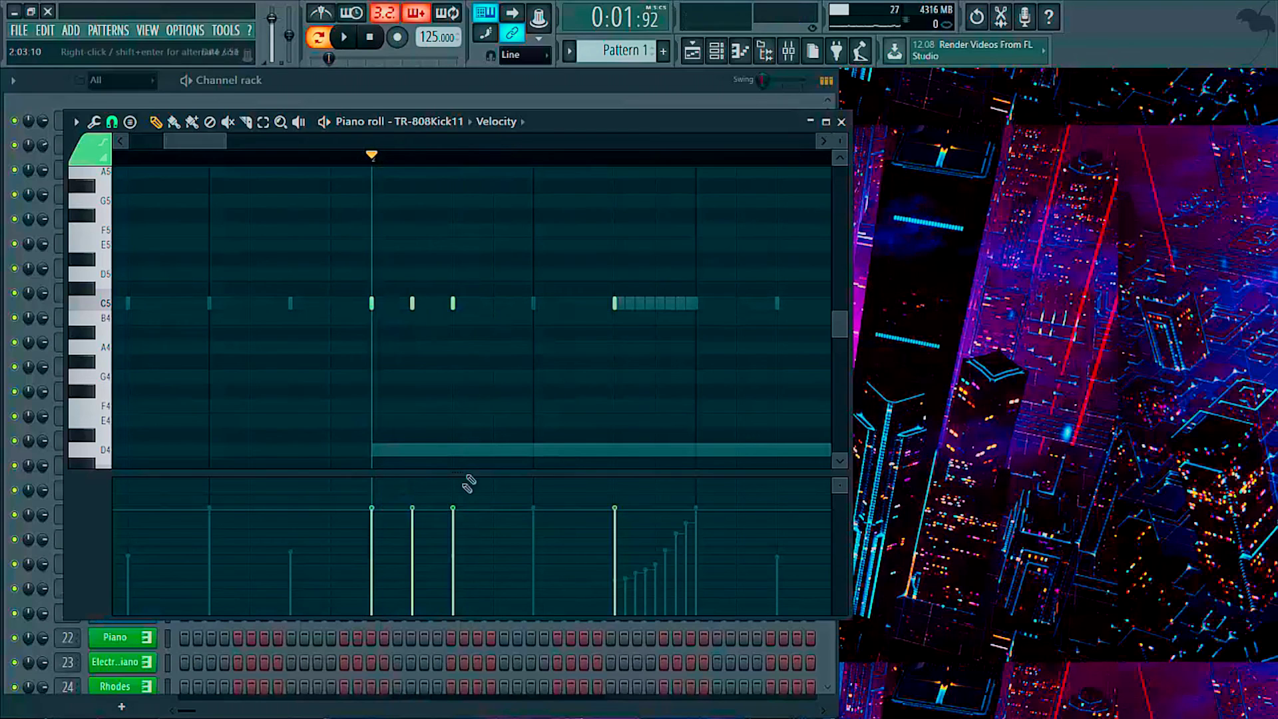
pyautogui.click(413, 556)
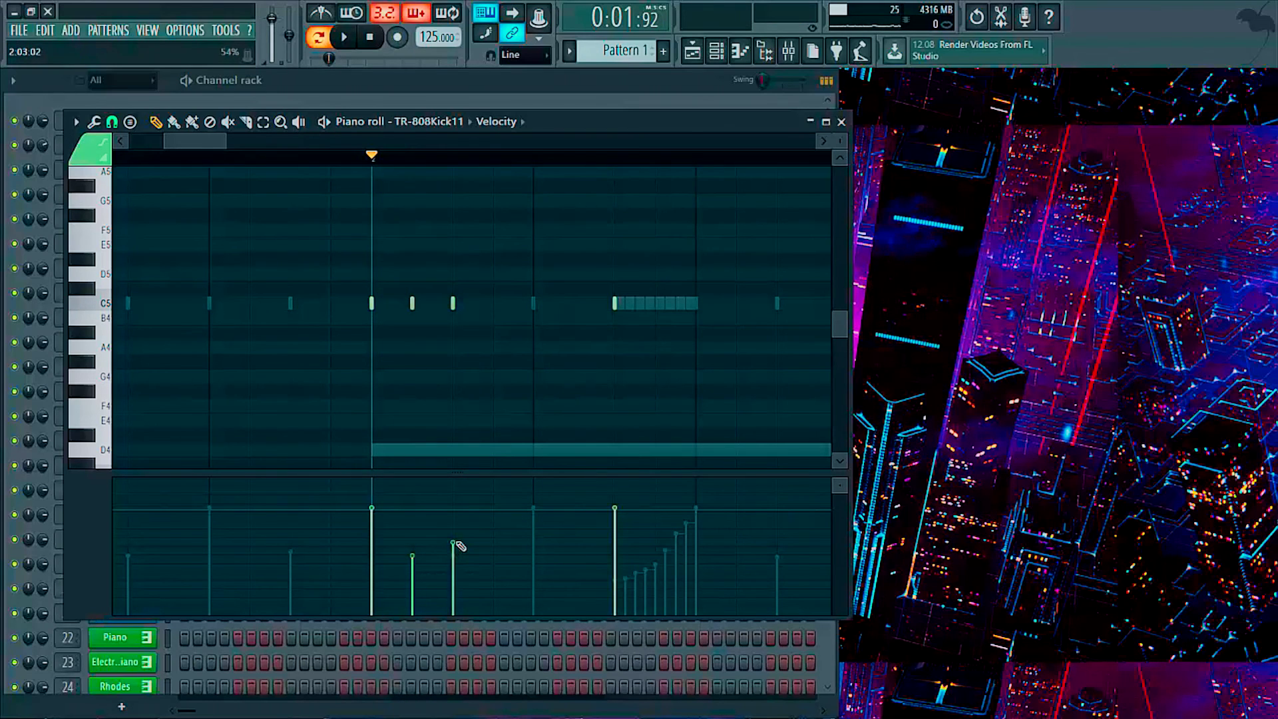
# - Play the pattern from bar 2 to hear the softened kicks, and stop playback
pyautogui.press('space')
pyautogui.press('space')
pyautogui.scroll(-3, 414, 166)
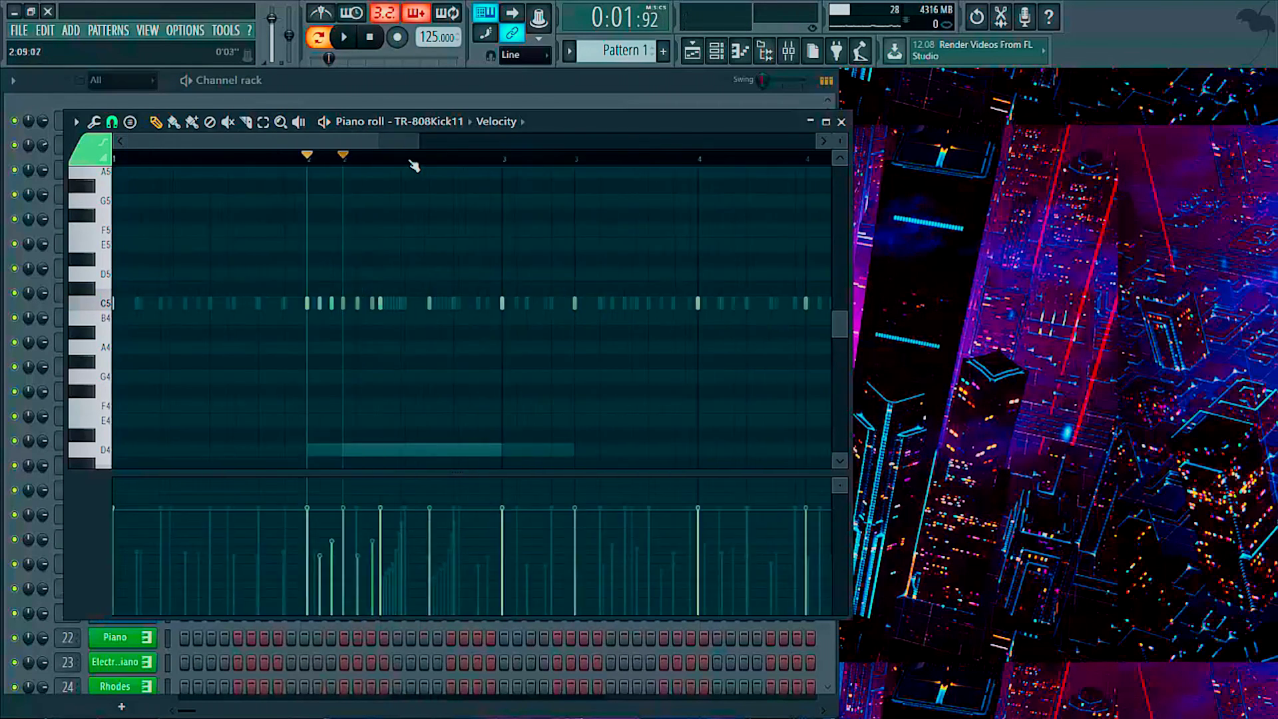
# - Lower the velocity of the second and third kicks of bar 6 in the TR-808 kick's piano roll
pyautogui.scroll(-3, 415, 166)
pyautogui.scroll(6, 527, 162)
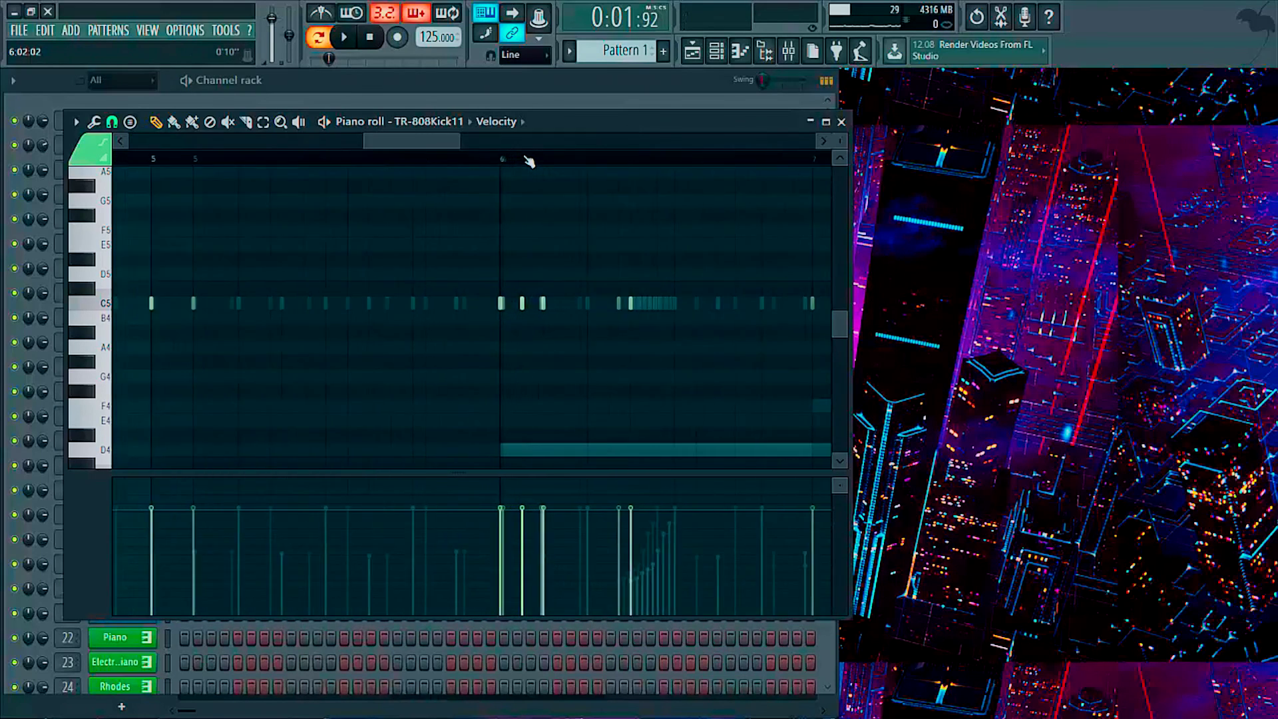
pyautogui.click(531, 568)
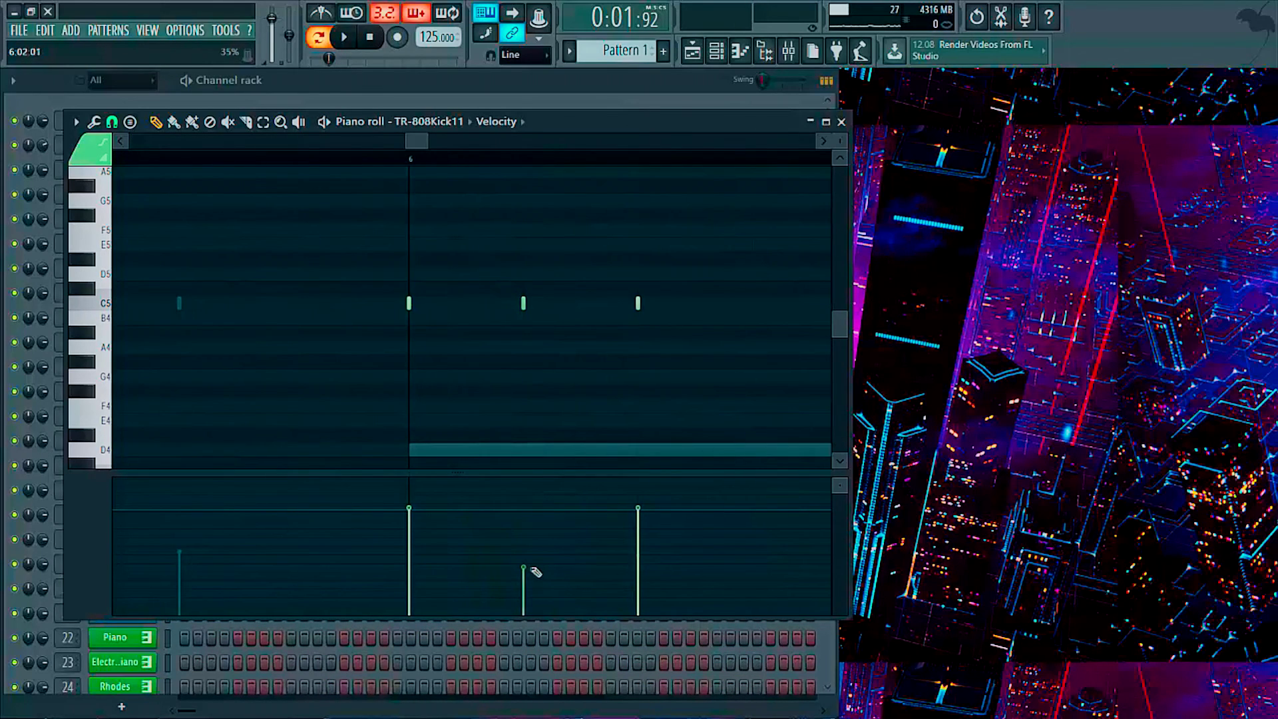
# - Play the pattern to hear the softened kicks, close the kick's piano roll and stop playback
pyautogui.press('space')
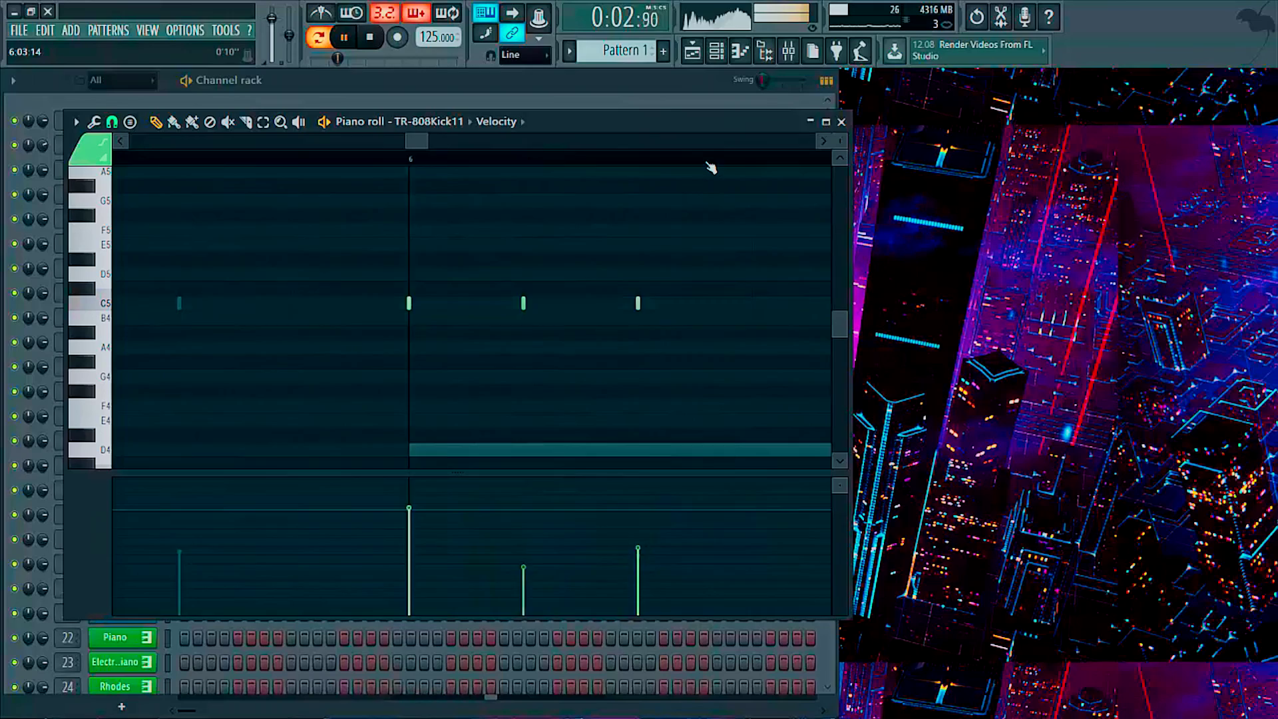
pyautogui.scroll(-3, 701, 171)
pyautogui.scroll(-3, 701, 168)
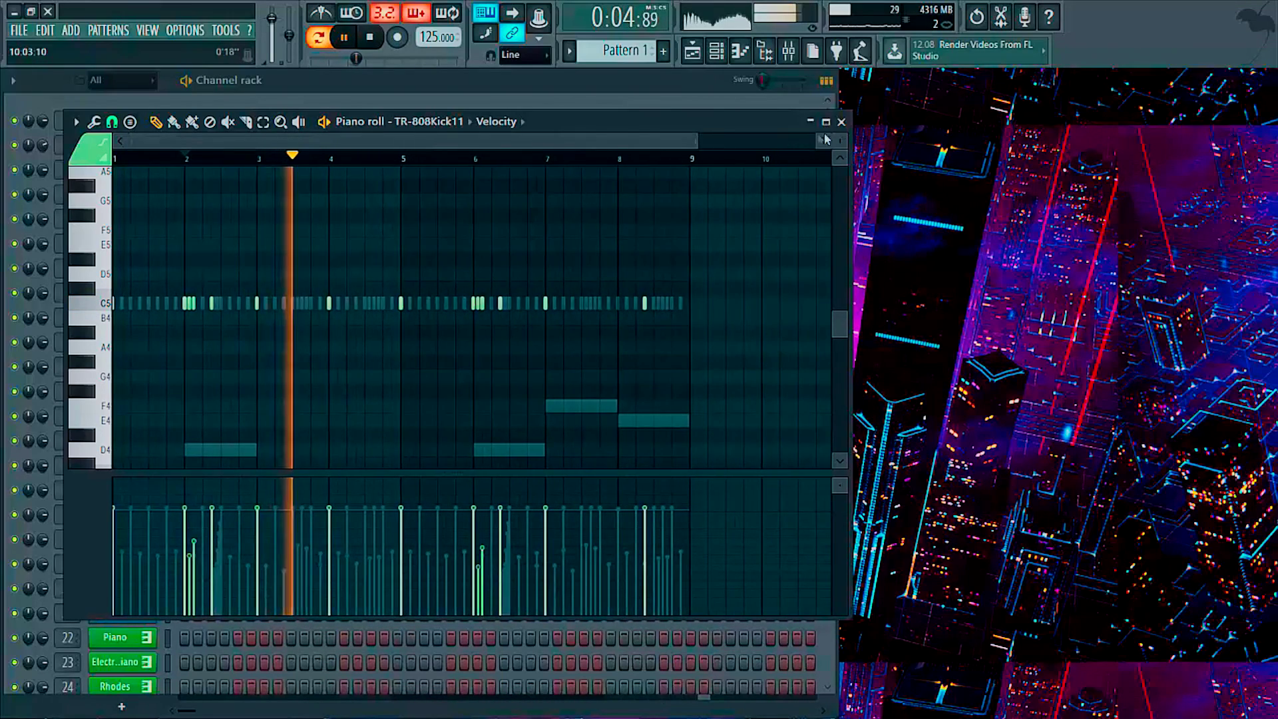
pyautogui.click(841, 122)
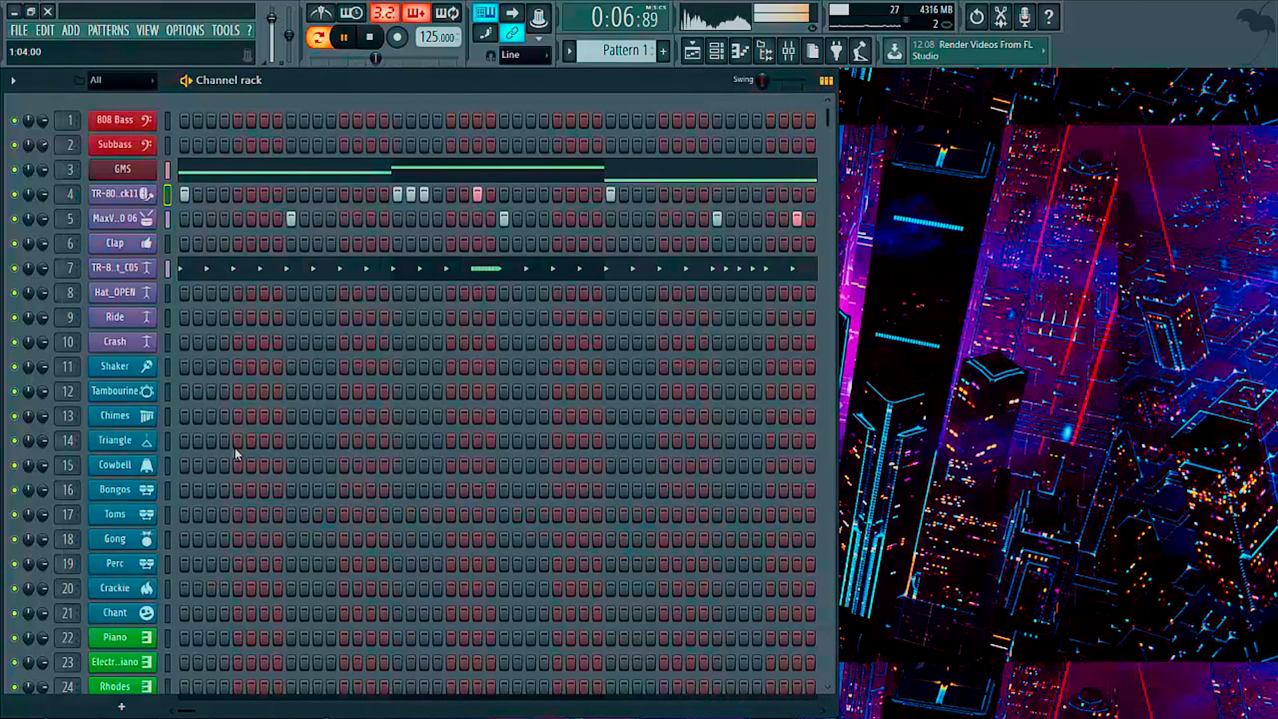
pyautogui.press('space')
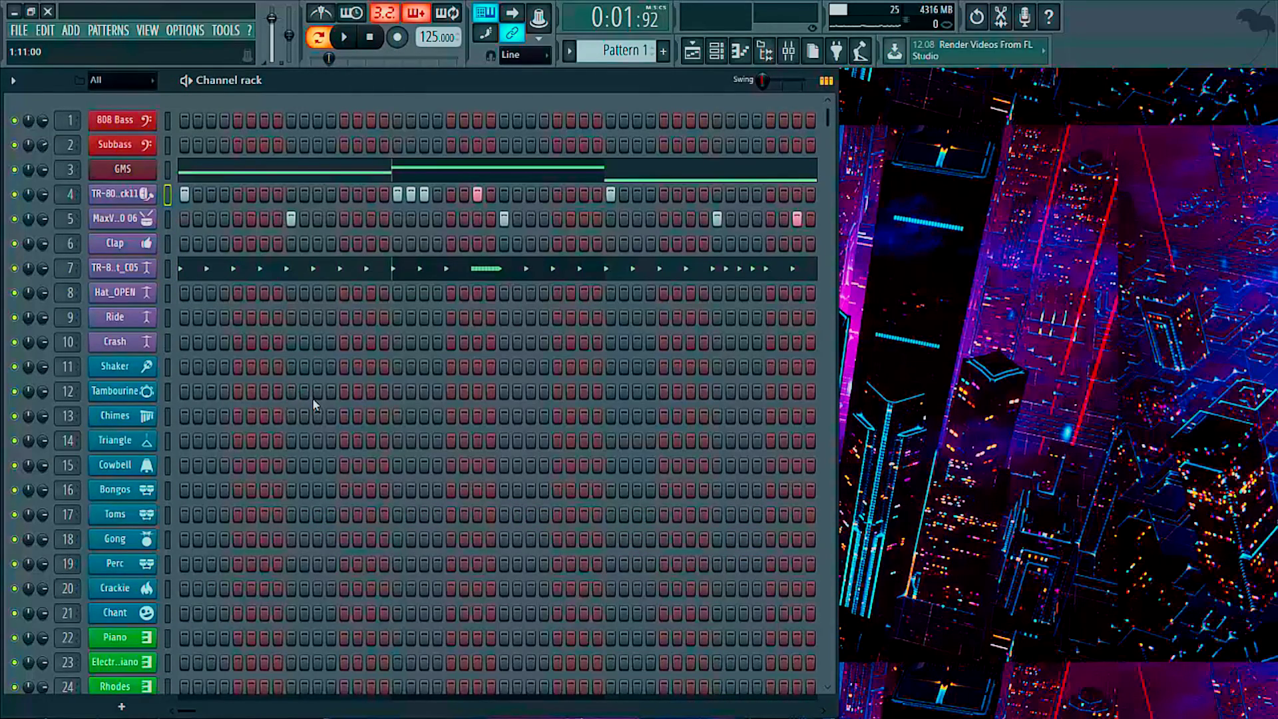
# - Show the browser and collapse the expanded Roland808 sample folders back to the top-level list
pyautogui.scroll(-5, 347, 379)
pyautogui.scroll(5, 379, 353)
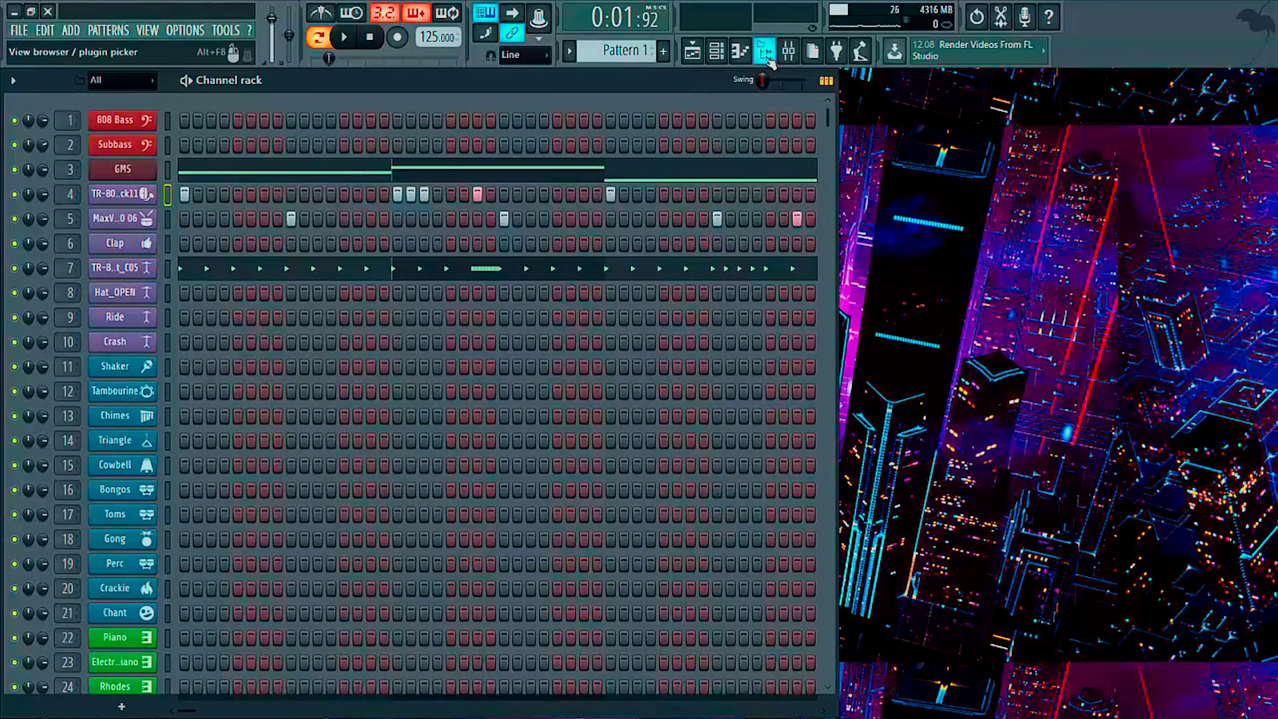
pyautogui.click(765, 54)
pyautogui.scroll(8, 107, 400)
pyautogui.scroll(20, 120, 379)
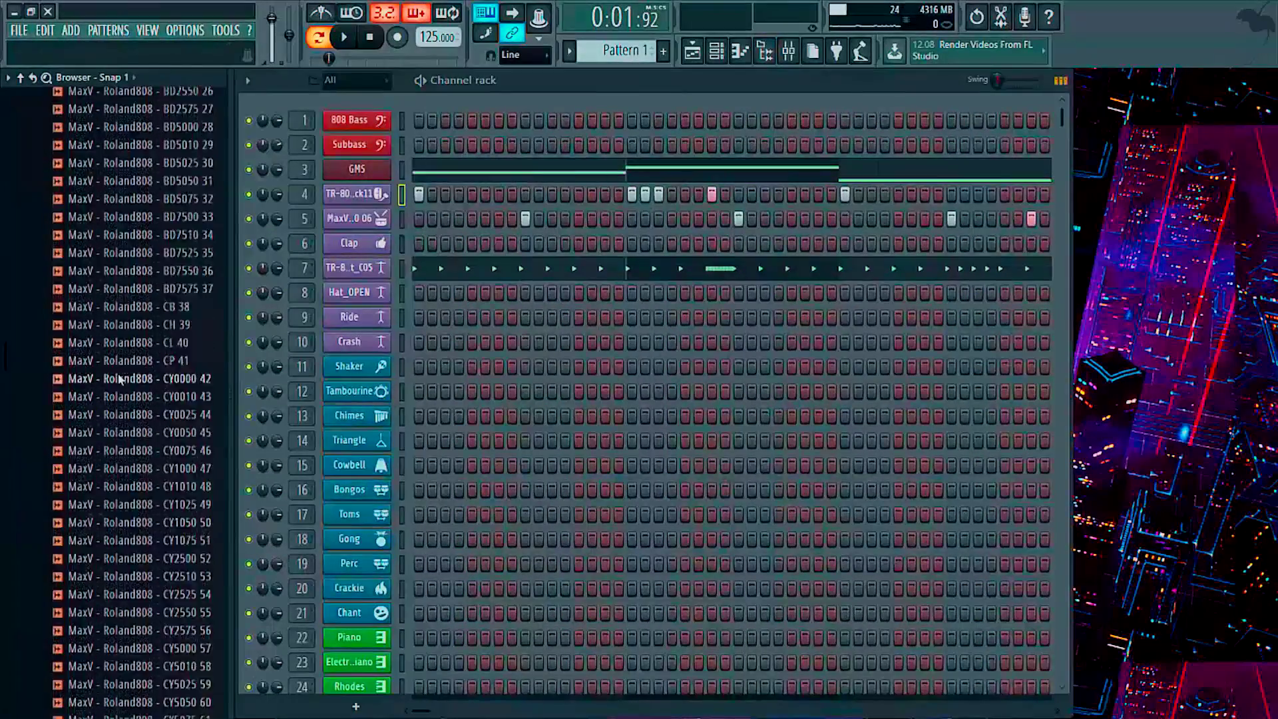
pyautogui.click(133, 402)
pyautogui.click(20, 77)
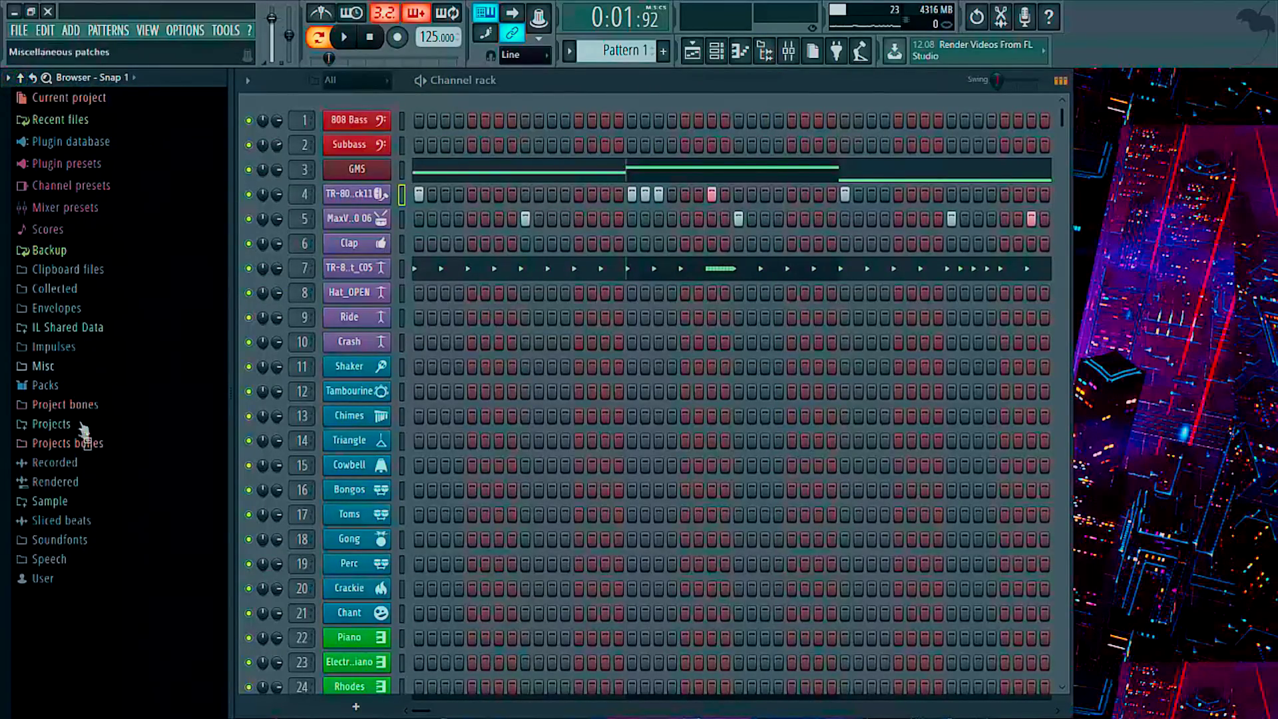
# - Browse the Sample folder to musicradar-vocal-adlib-samples and open its Ad Libs folder
pyautogui.click(50, 502)
pyautogui.scroll(-15, 90, 526)
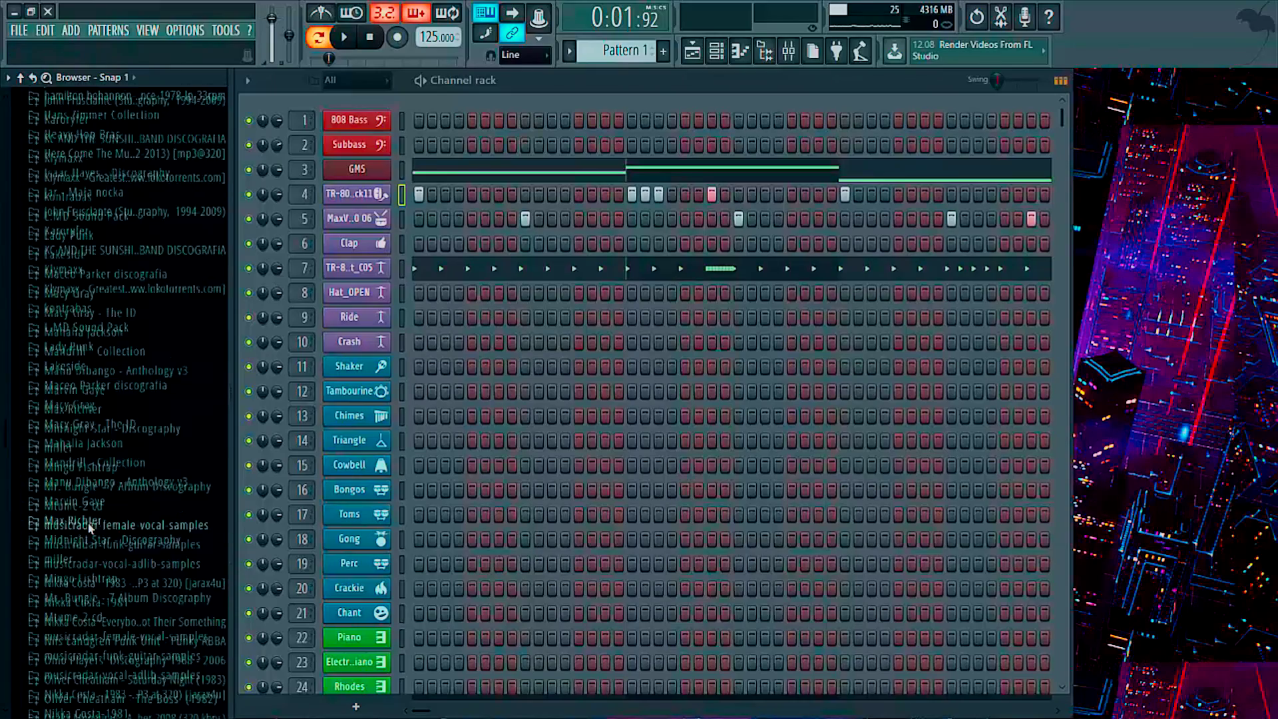
pyautogui.scroll(8, 90, 526)
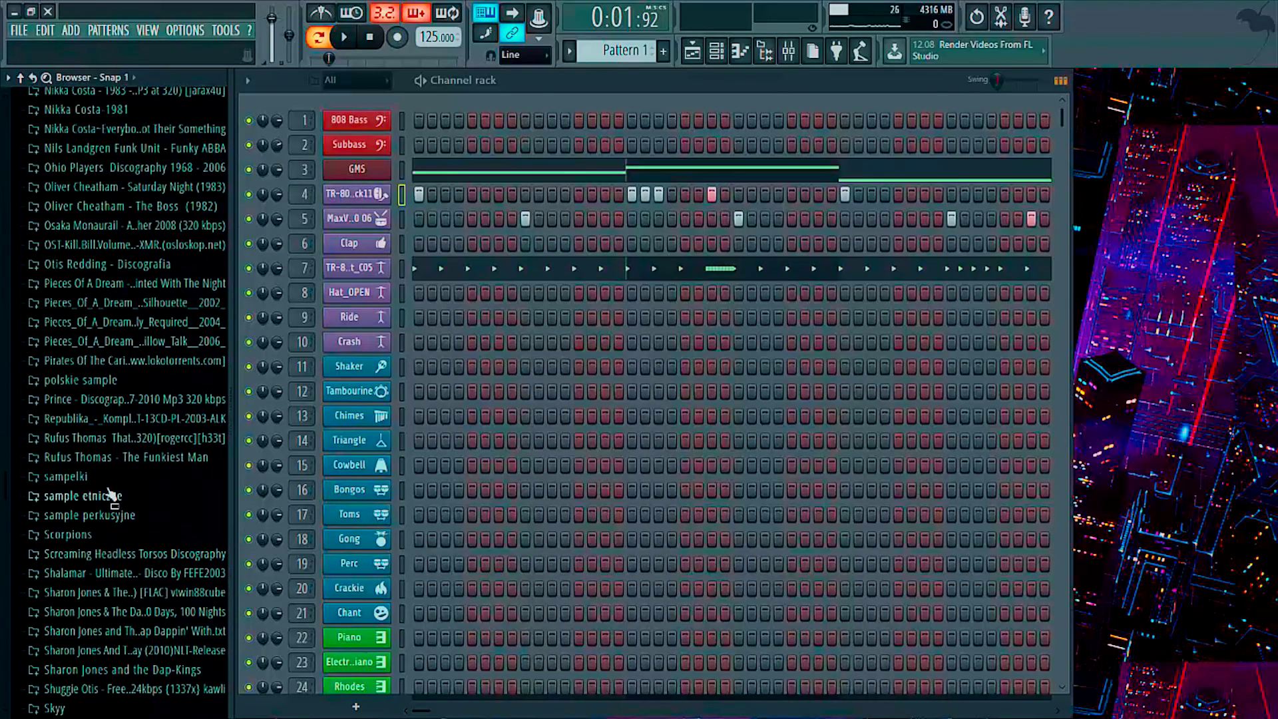
pyautogui.scroll(7, 110, 493)
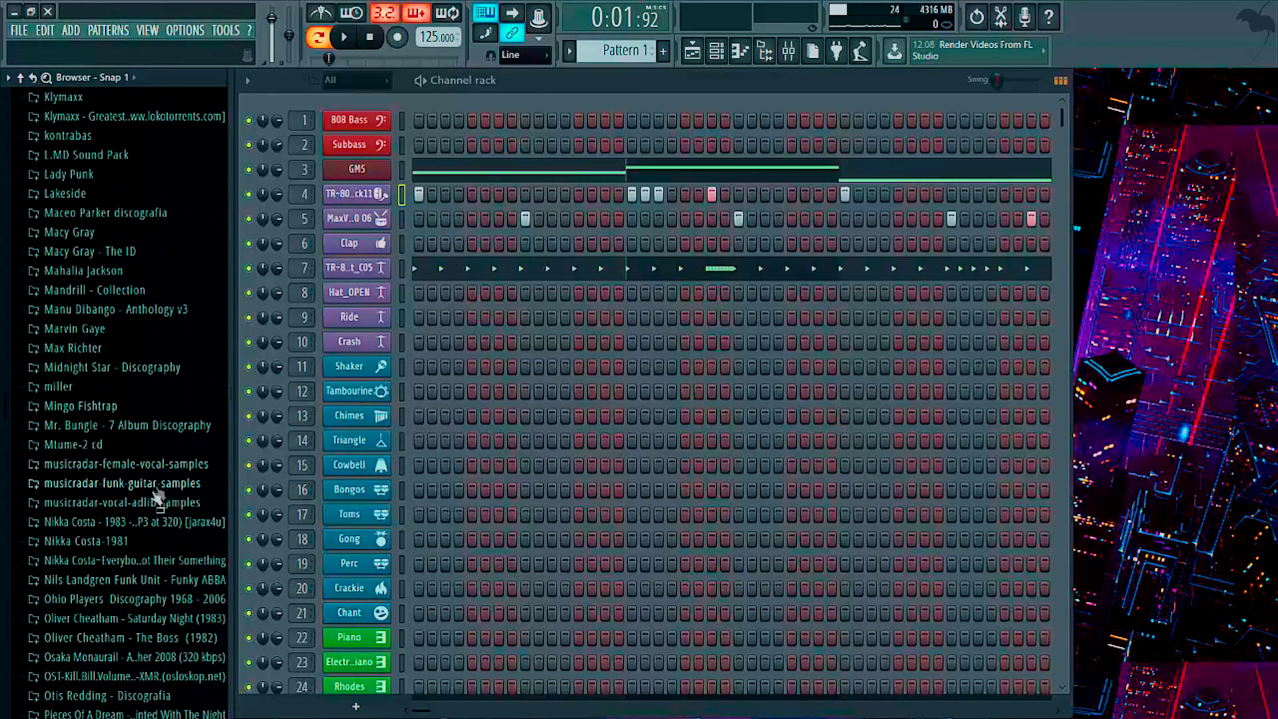
pyautogui.click(150, 503)
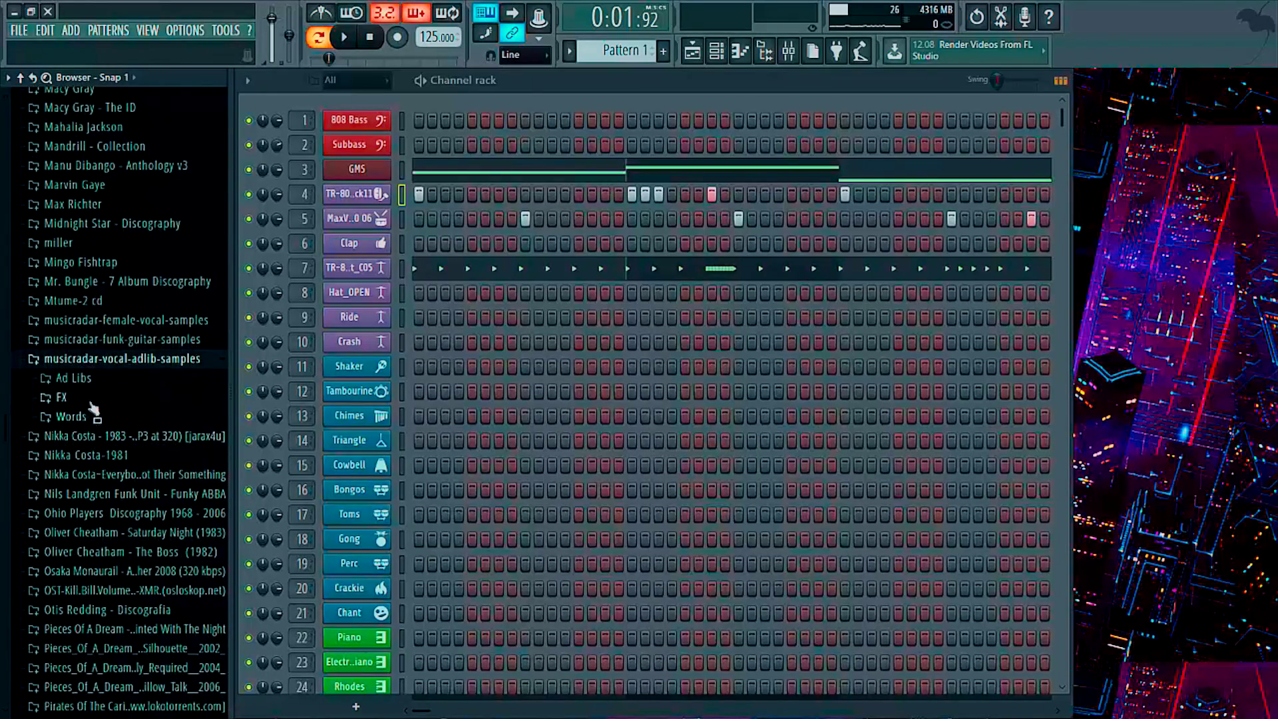
pyautogui.click(93, 390)
# - Look through the ad-lib files, preview the B170BPM19 sample and bring up its options
pyautogui.scroll(-15, 136, 432)
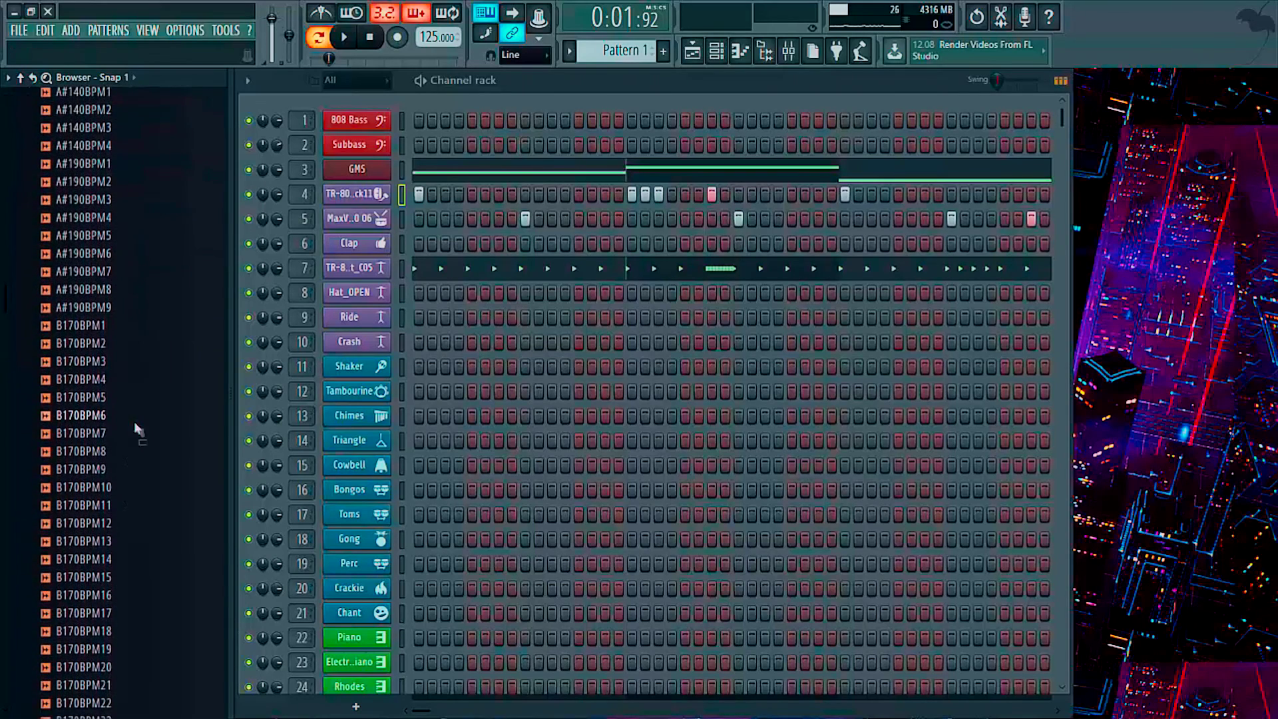
pyautogui.scroll(-4, 123, 563)
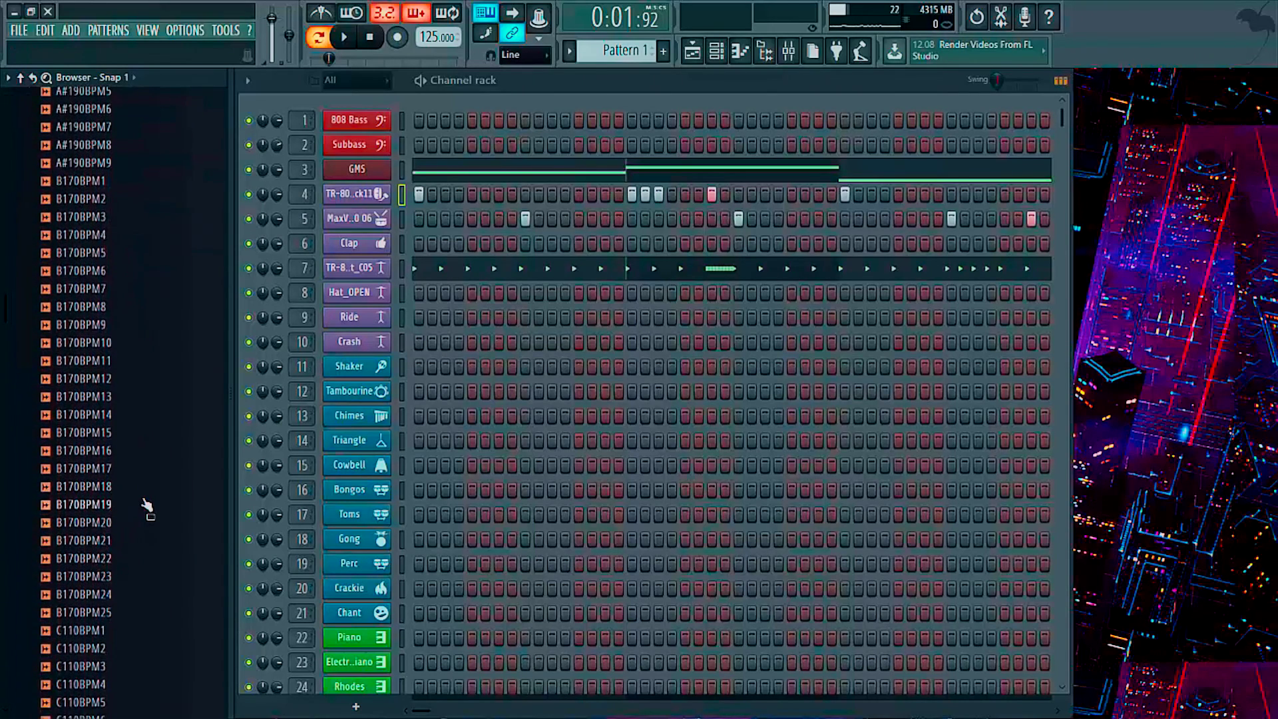
pyautogui.click(145, 505)
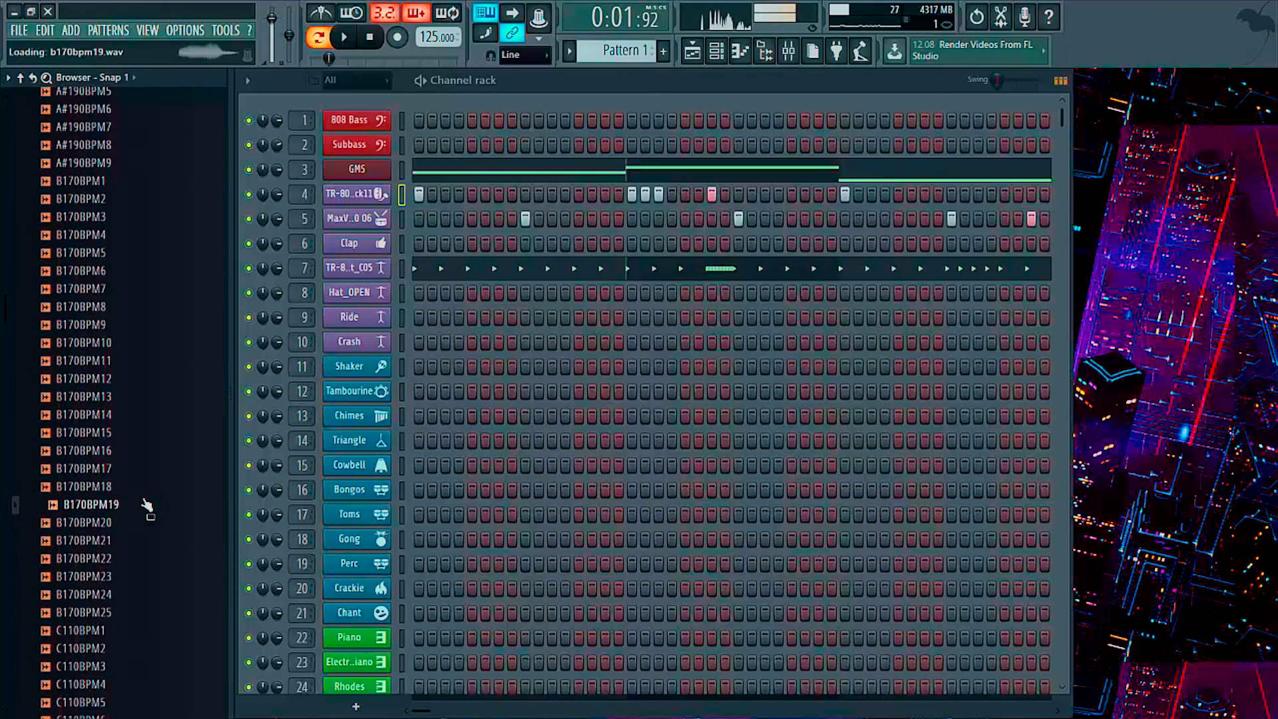
pyautogui.rightClick(144, 504)
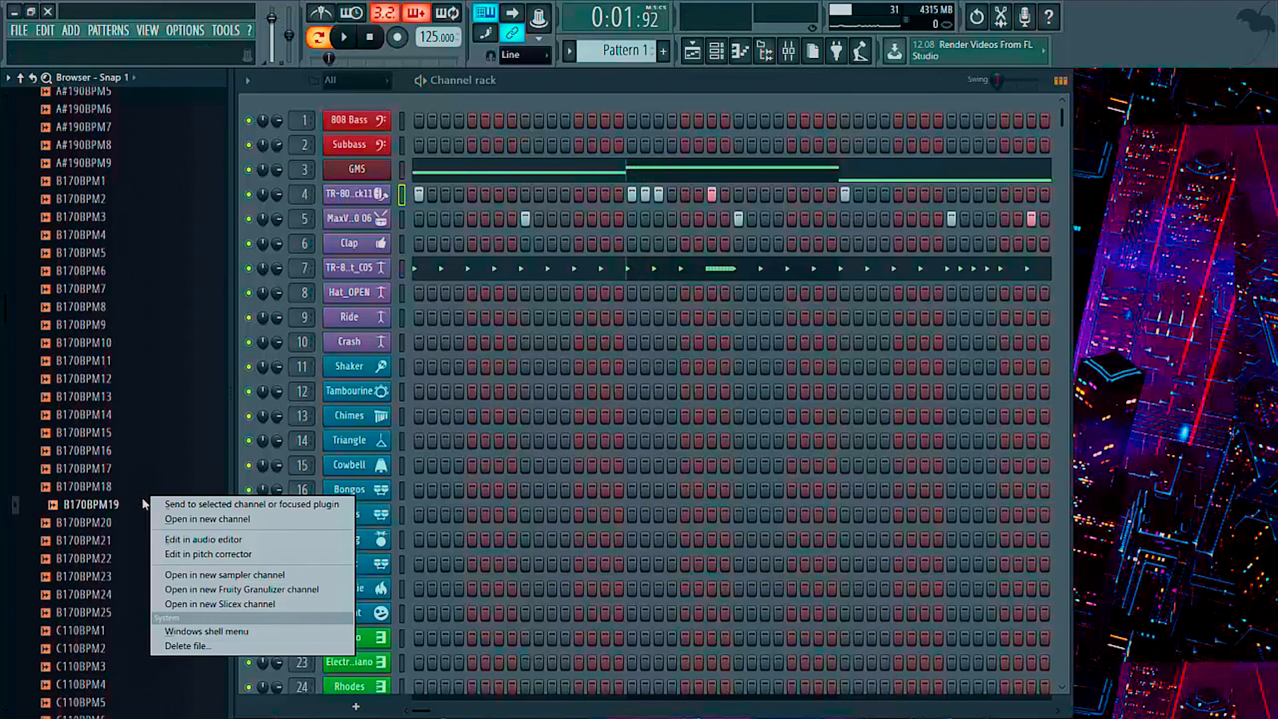
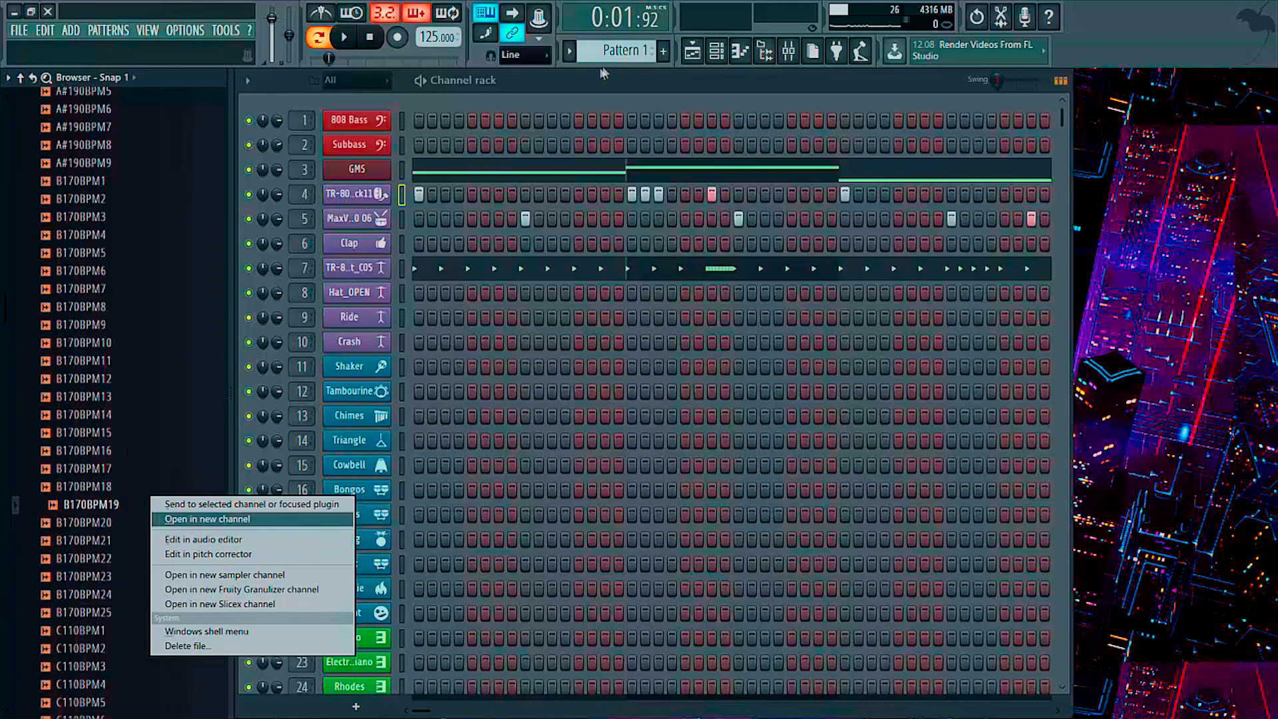
# - Open Edison on the first Additional mixer track, track 50, and load the B170BPM19 sample into it
pyautogui.click(799, 54)
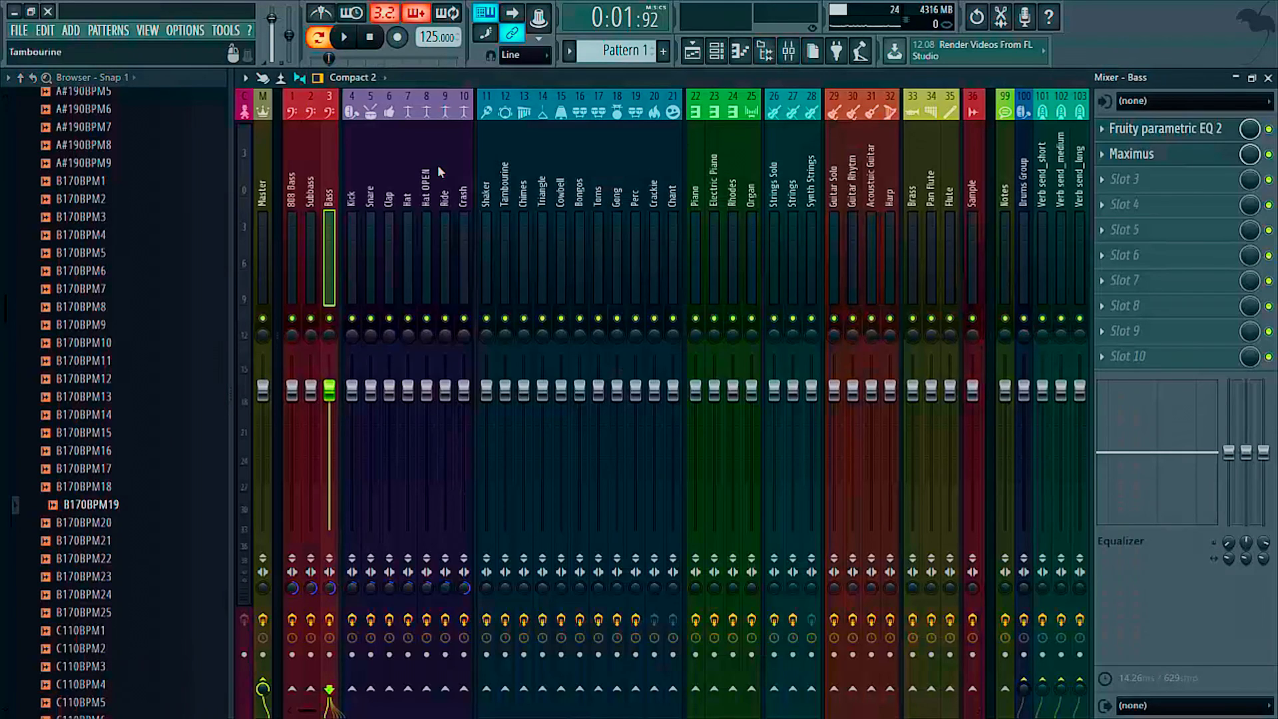
pyautogui.scroll(-5, 984, 224)
pyautogui.click(899, 253)
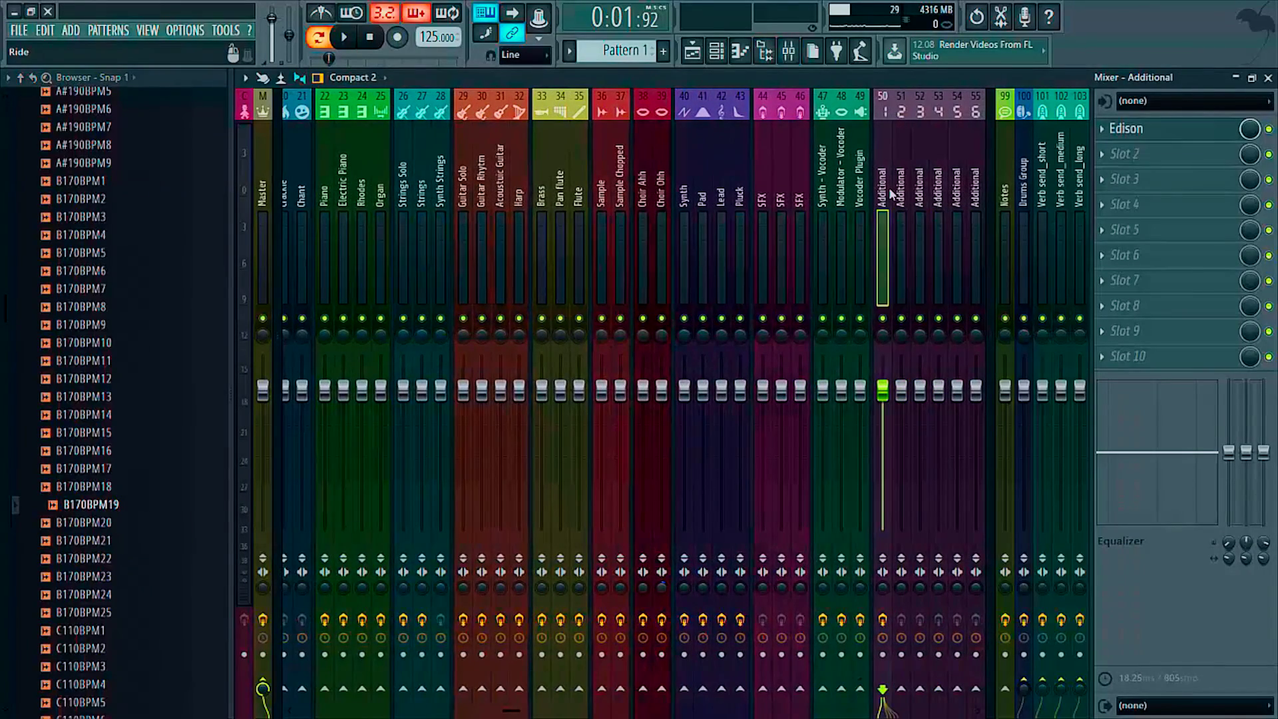
pyautogui.click(1132, 131)
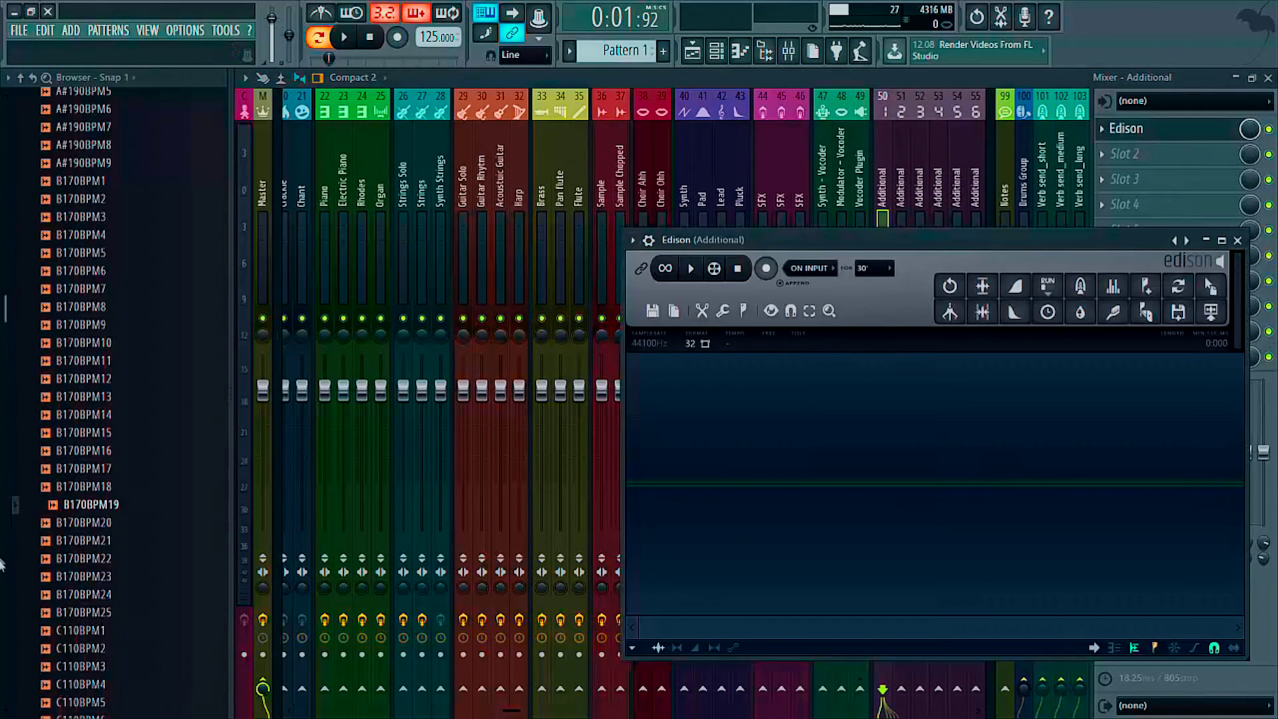
pyautogui.moveTo(84, 514); pyautogui.dragTo(772, 425)
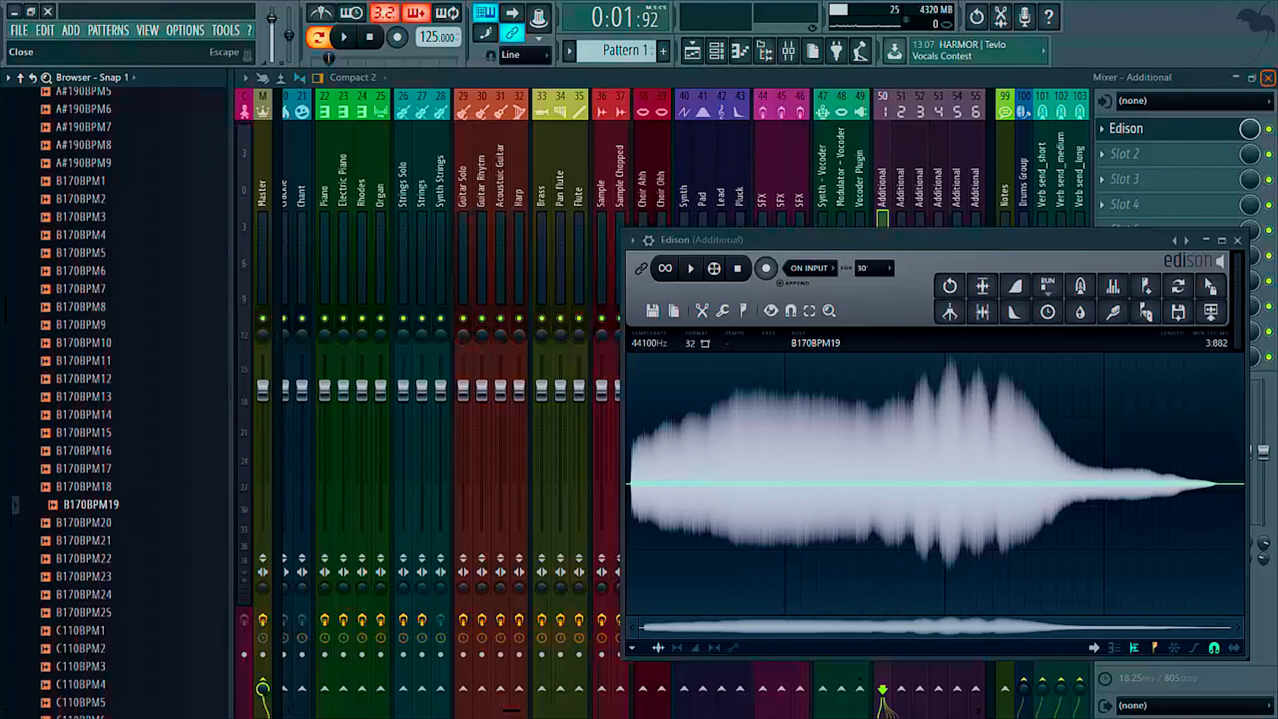
# - Close the mixer, hide the browser and move the Edison window over the channel rack
pyautogui.press('F9')
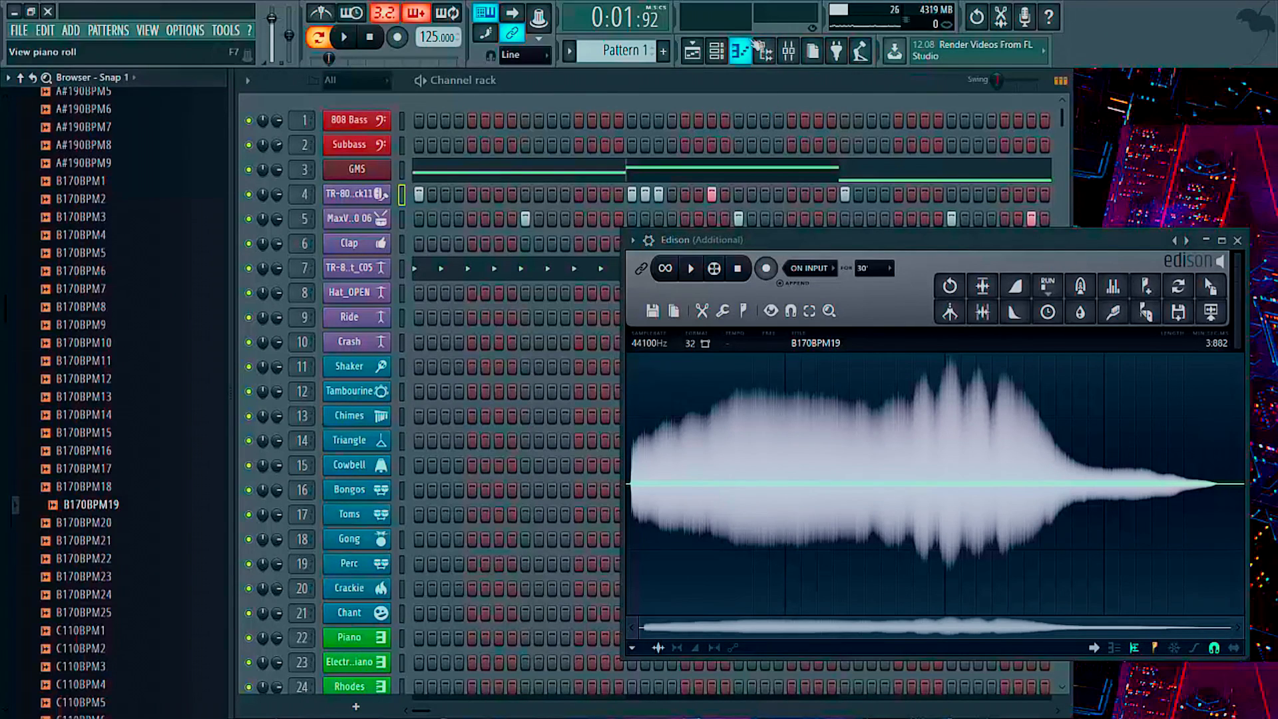
pyautogui.click(764, 50)
pyautogui.moveTo(938, 243); pyautogui.dragTo(842, 196)
# - Select the steady part of the vocal from 0.564 to 1.567 in Edison and play it
pyautogui.moveTo(619, 373); pyautogui.dragTo(781, 378)
pyautogui.press('space')
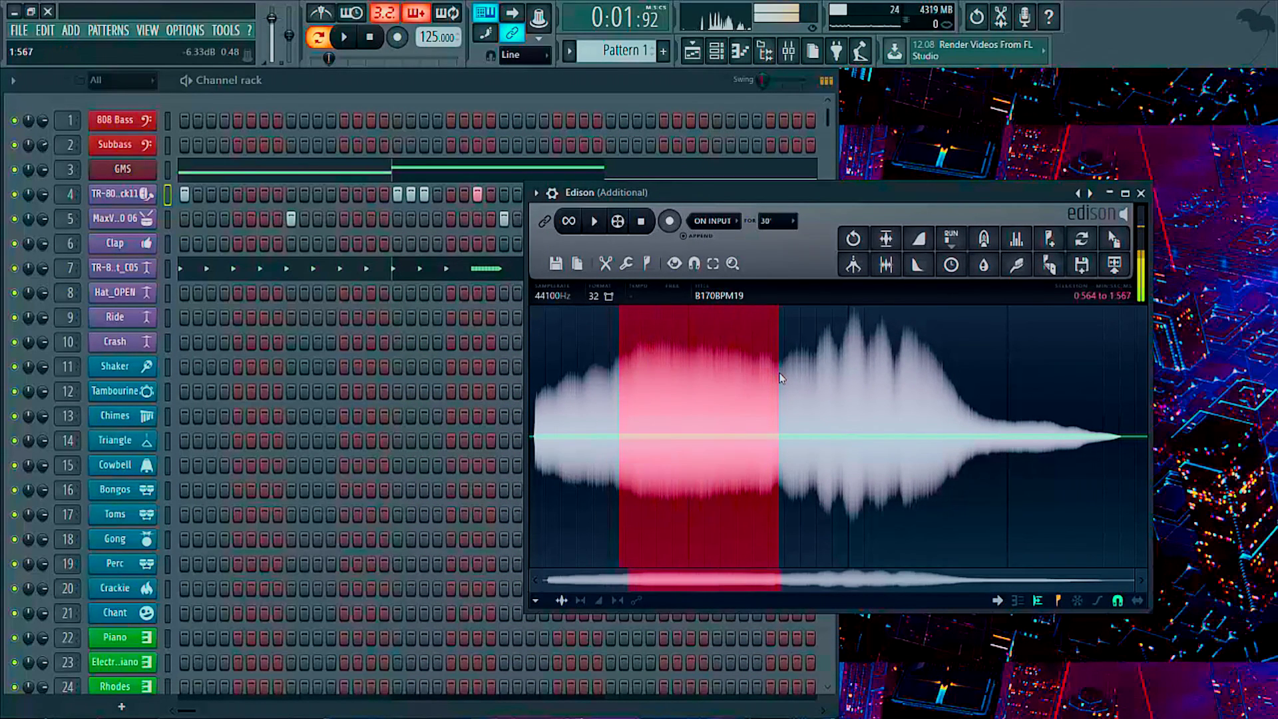
pyautogui.rightClick(760, 417)
pyautogui.moveTo(786, 434)
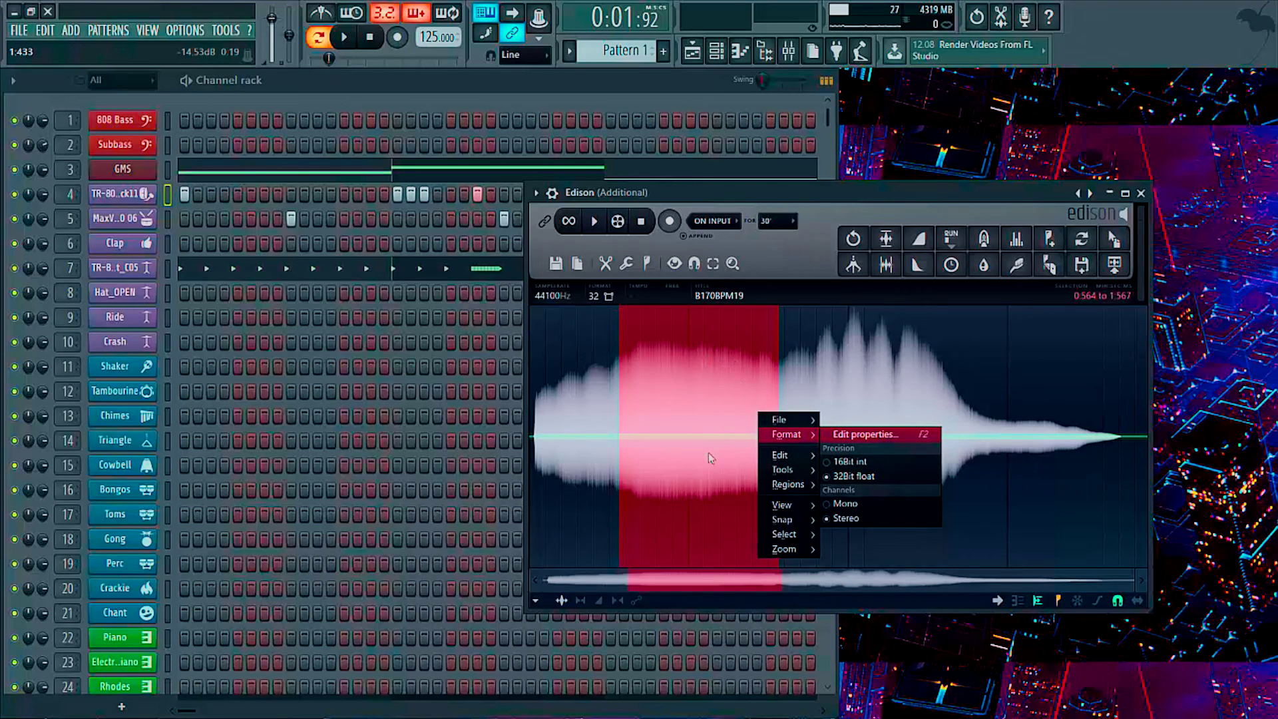
pyautogui.click(730, 441)
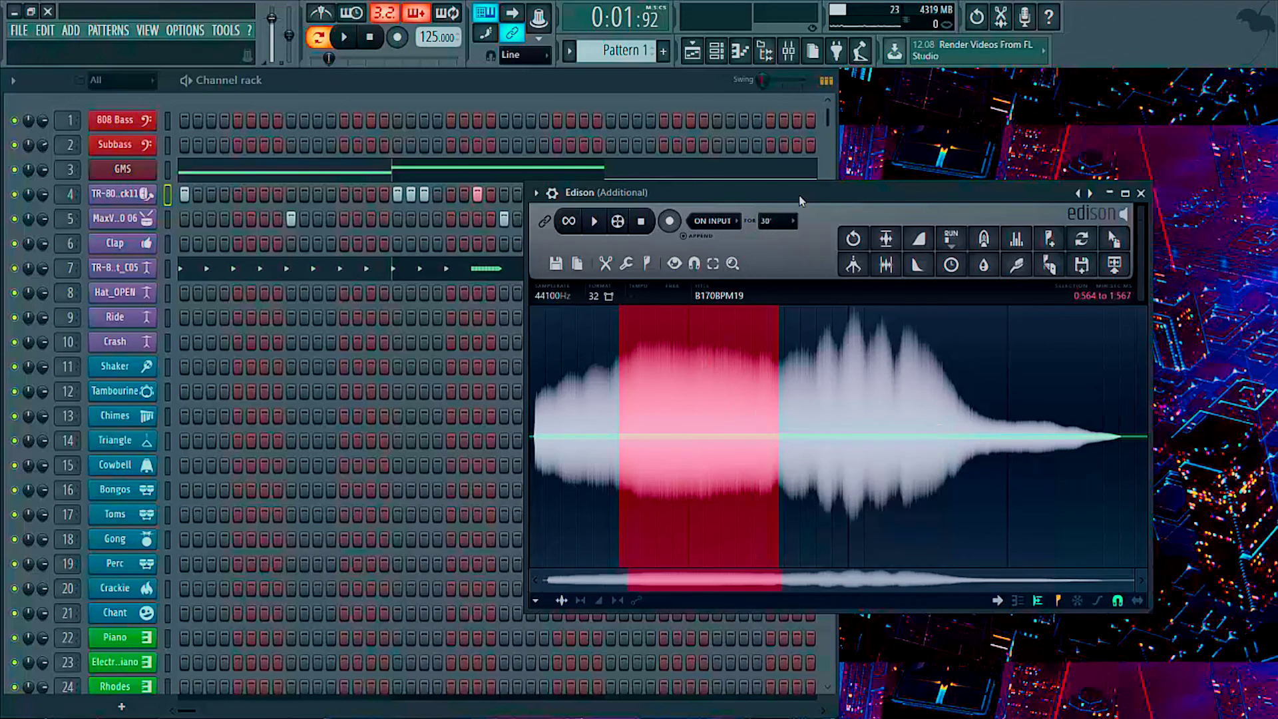
# - Play the selected vocal section as a loop to check it, and stop playback
pyautogui.scroll(3, 671, 394)
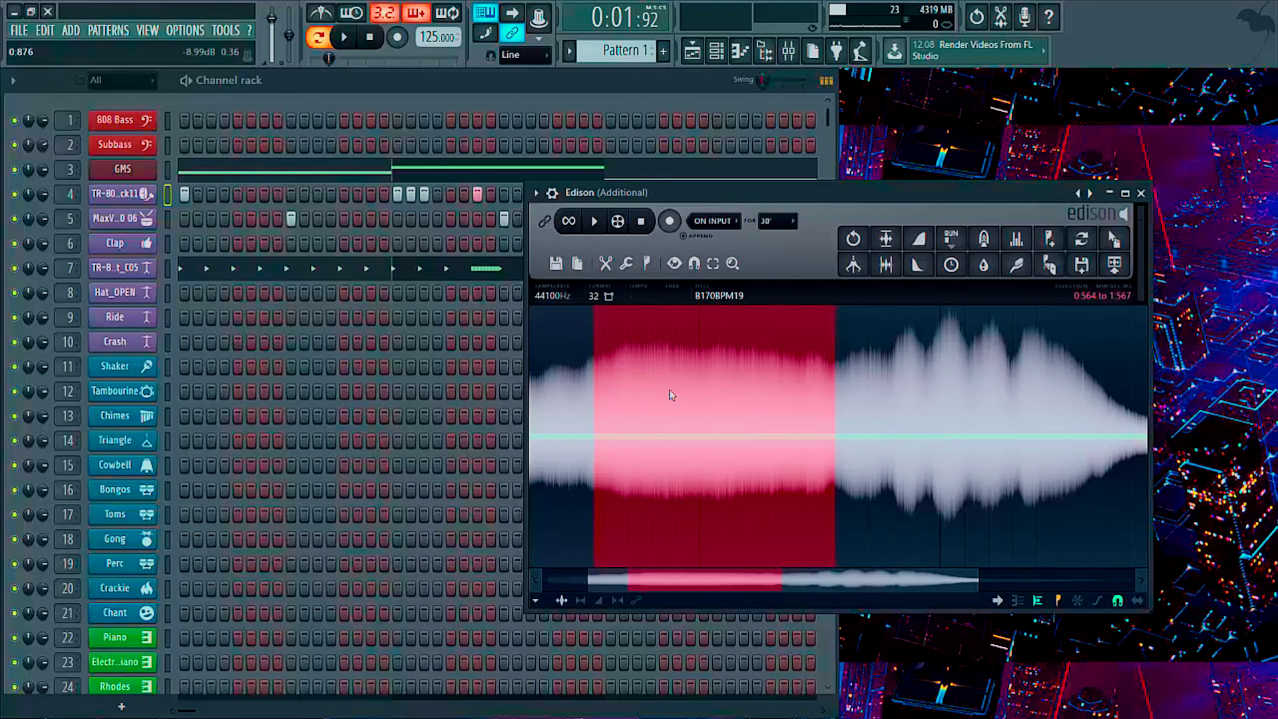
pyautogui.press('space')
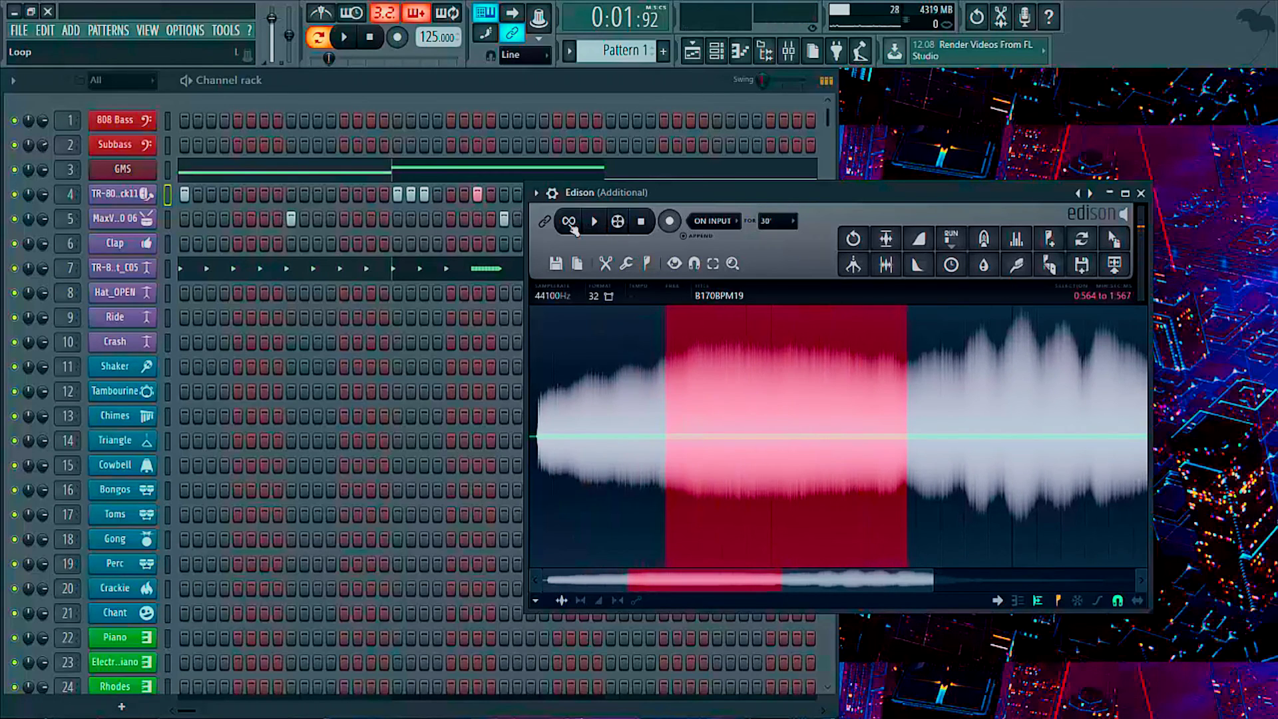
pyautogui.click(570, 223)
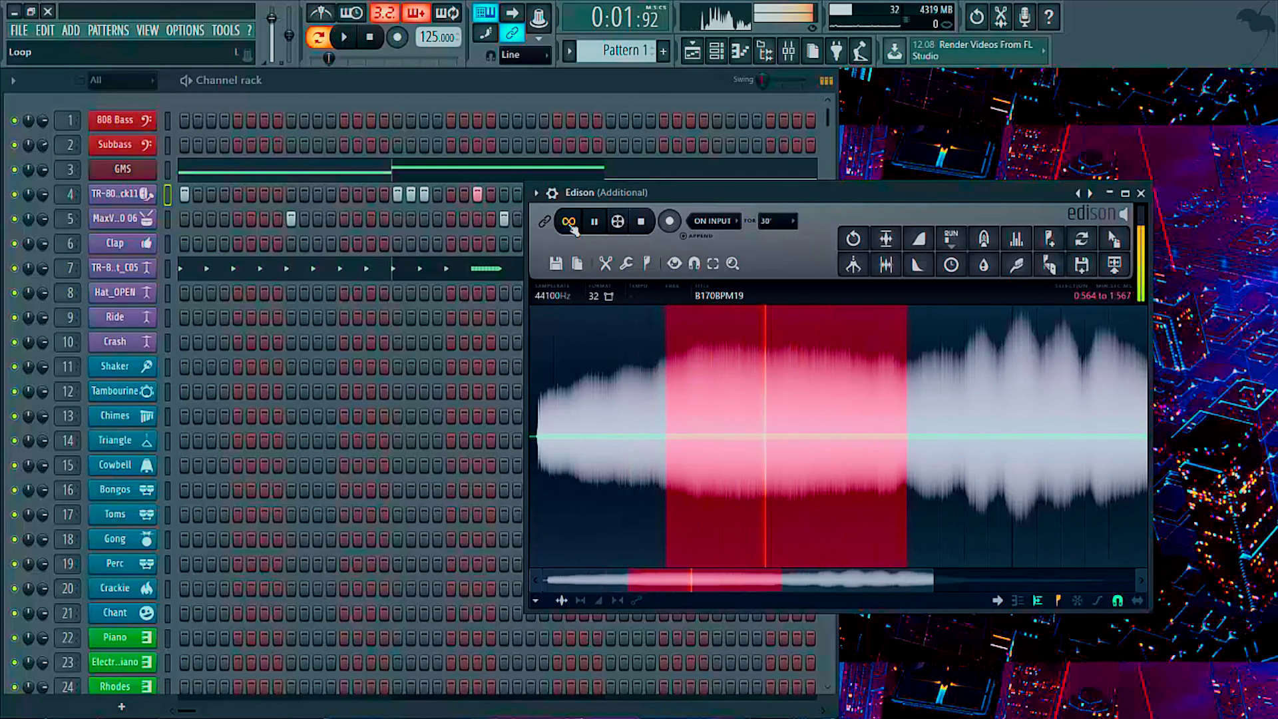
pyautogui.press('space')
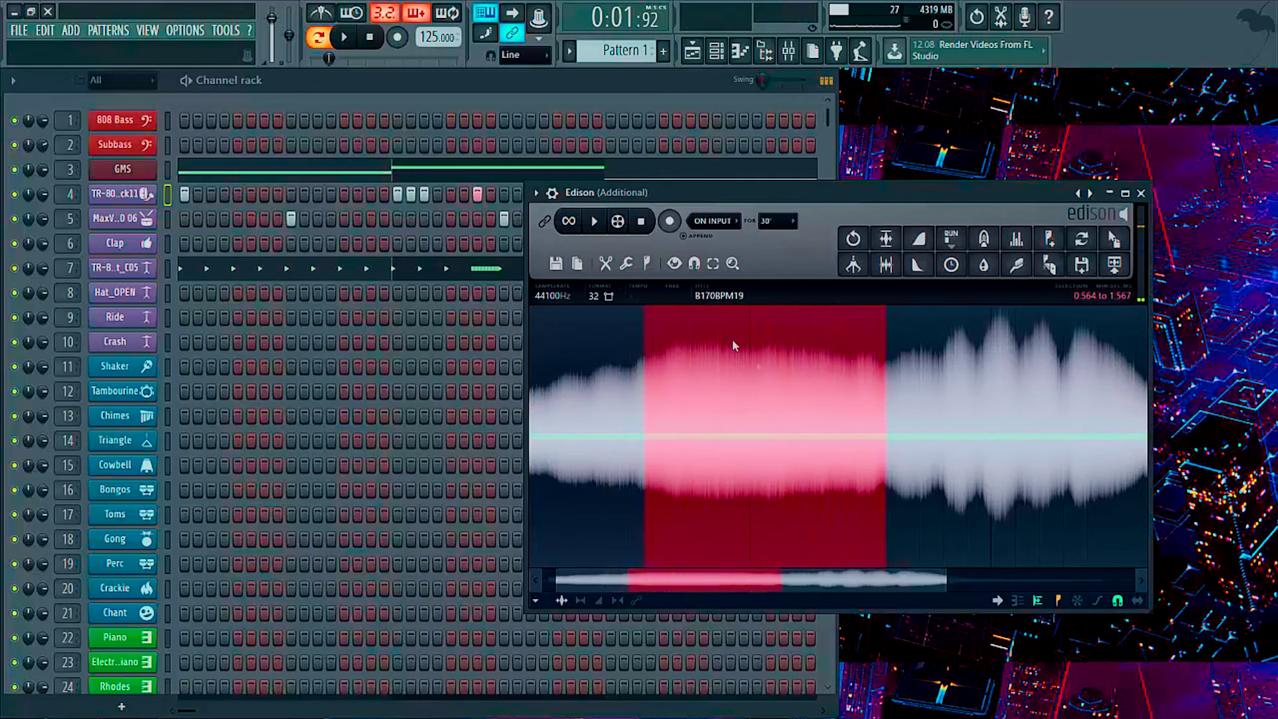
# - Apply Declick in and Declick out to the selected vocal section in Edison
pyautogui.rightClick(763, 411)
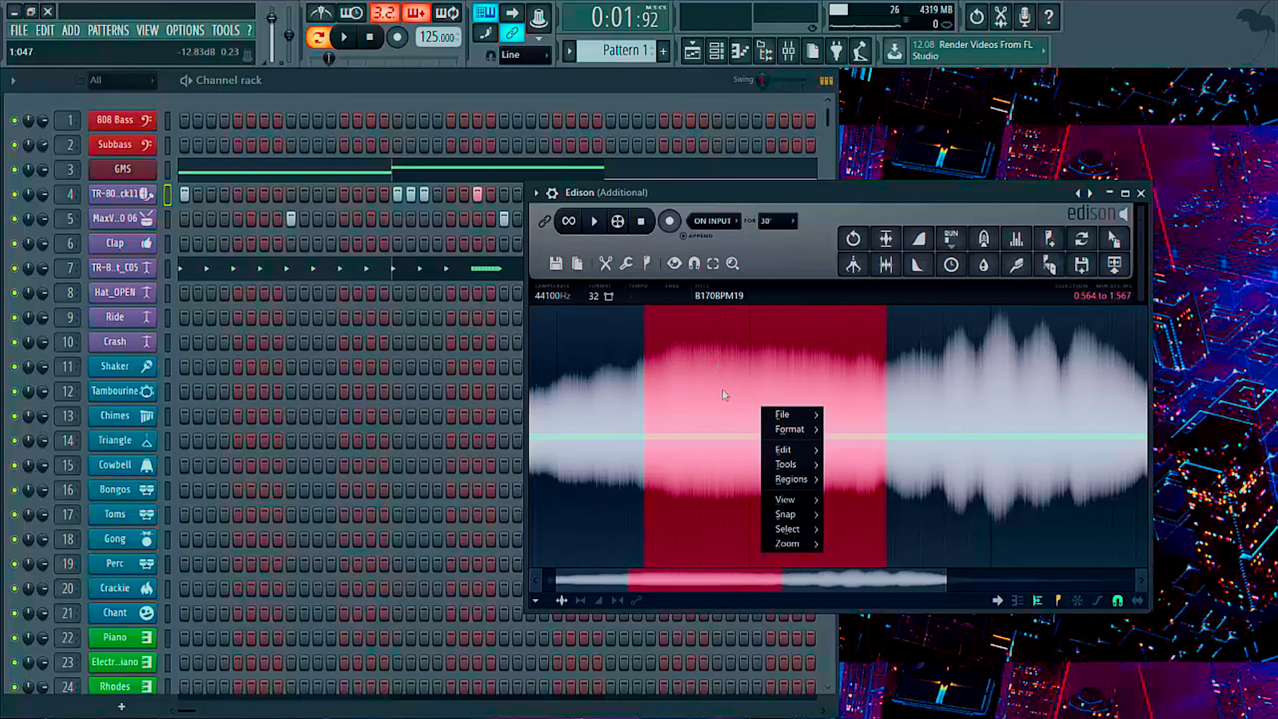
pyautogui.moveTo(782, 465)
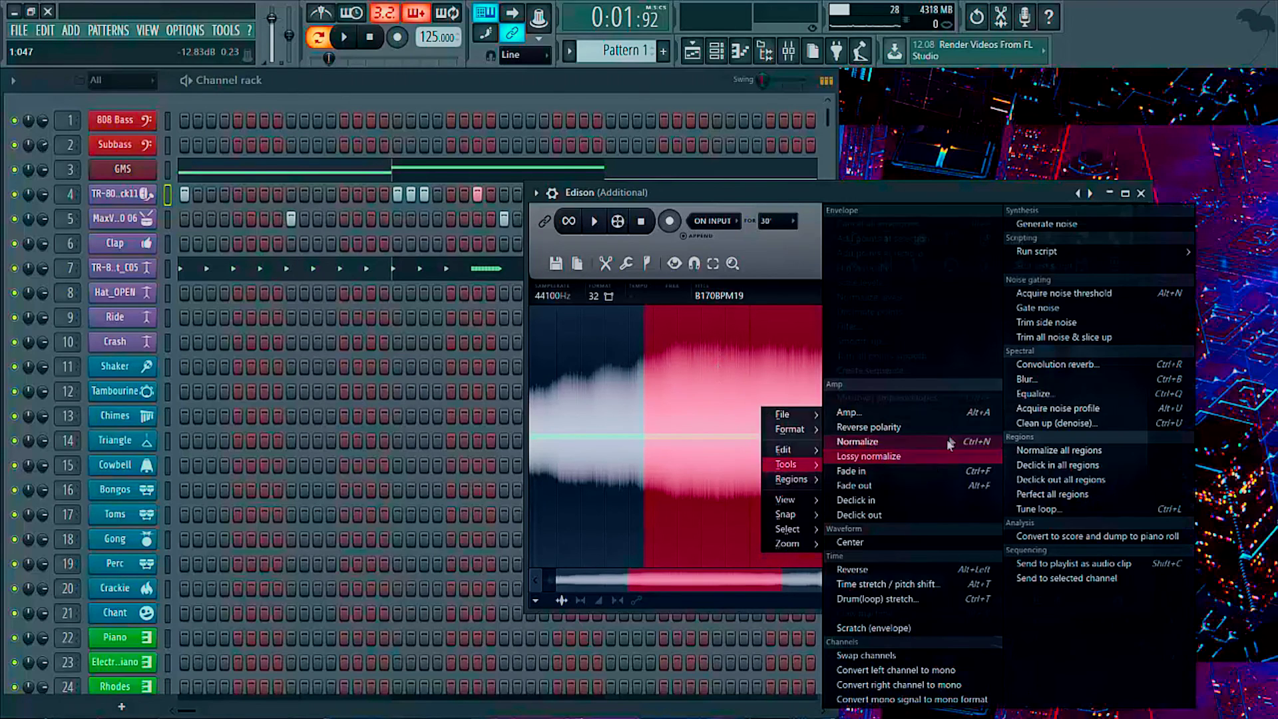
pyautogui.click(922, 507)
pyautogui.rightClick(768, 422)
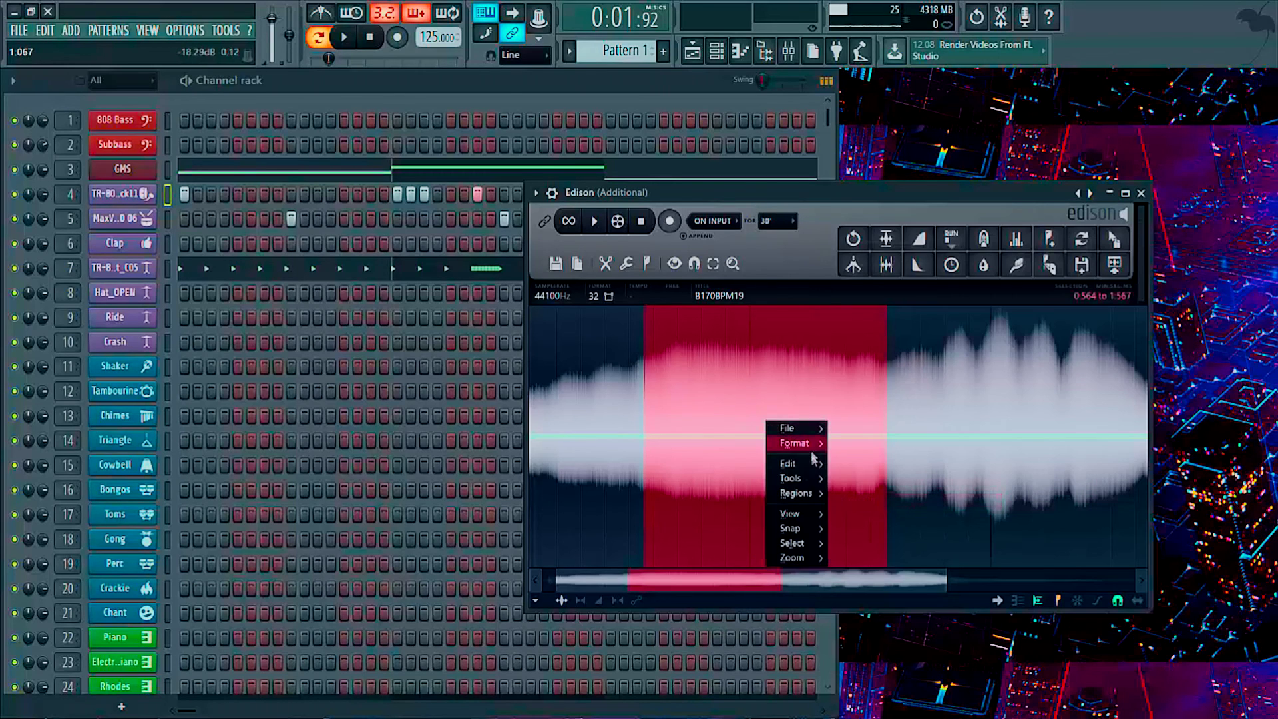
pyautogui.moveTo(823, 486)
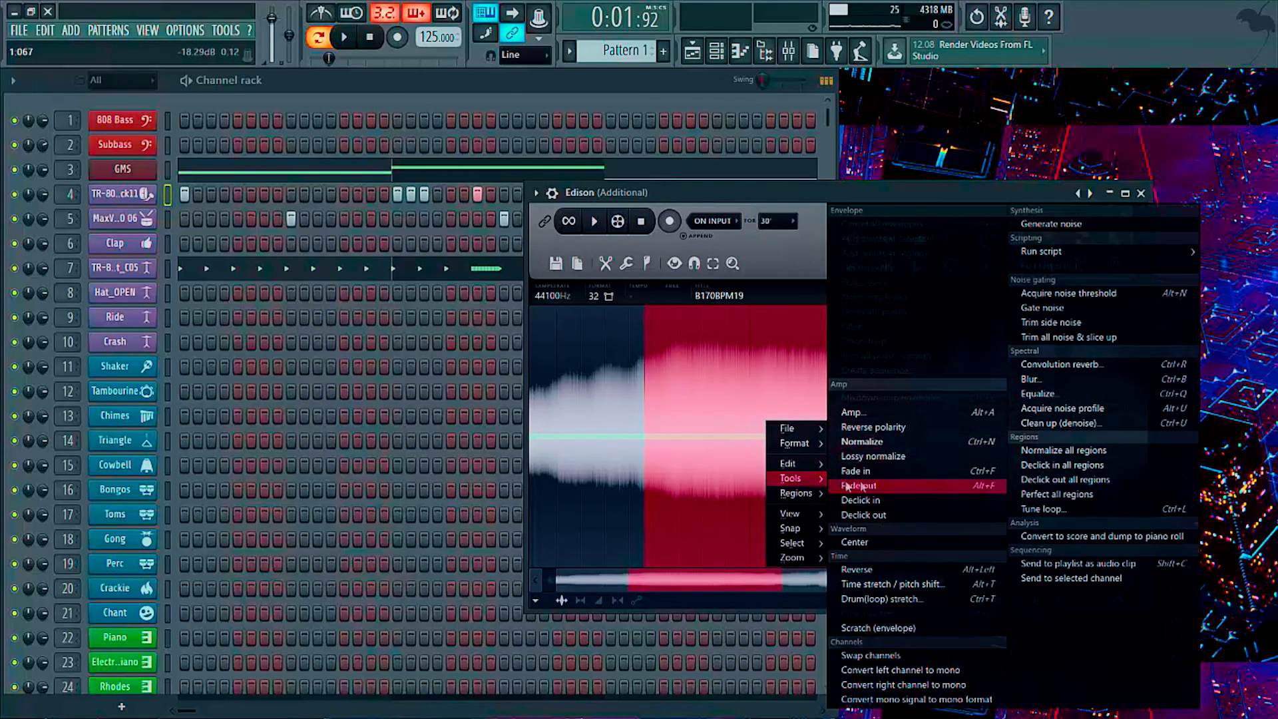
pyautogui.click(908, 514)
pyautogui.scroll(5, 828, 428)
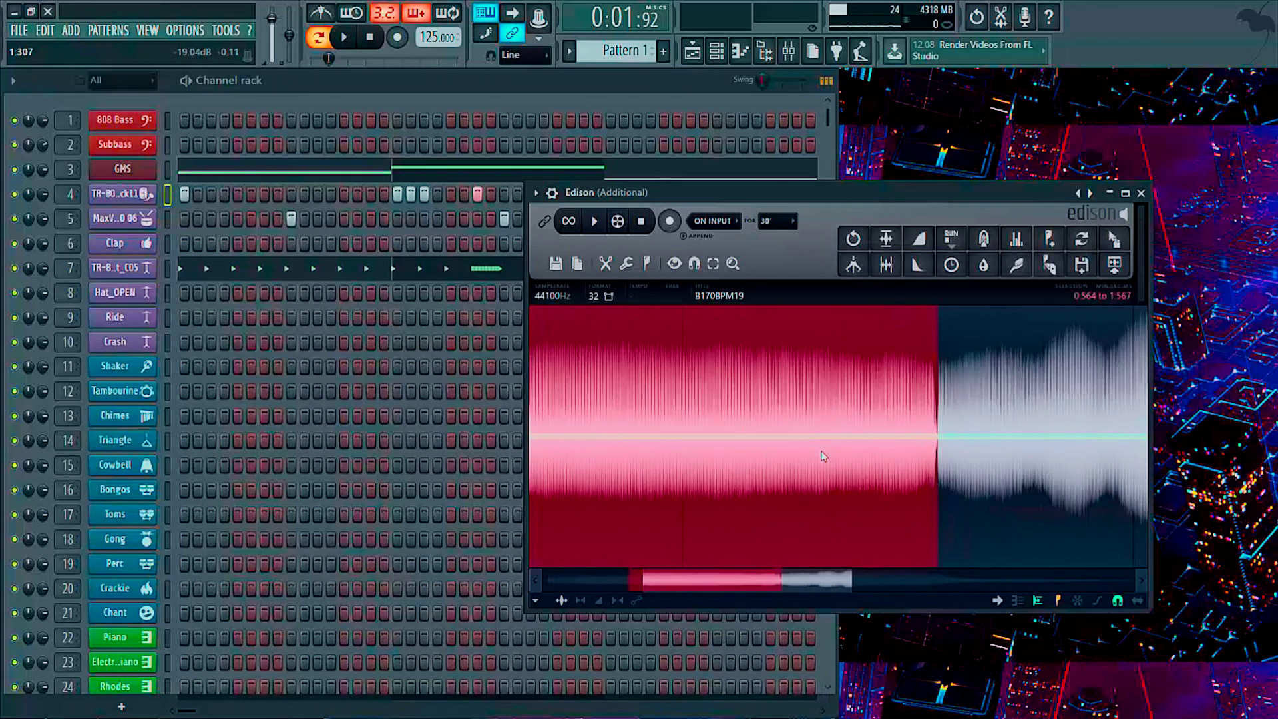
# - Inspect the declicked edges of the vocal selection in Edison, play the selection as a loop and stop playback
pyautogui.moveTo(806, 580); pyautogui.dragTo(739, 592)
pyautogui.scroll(3, 669, 436)
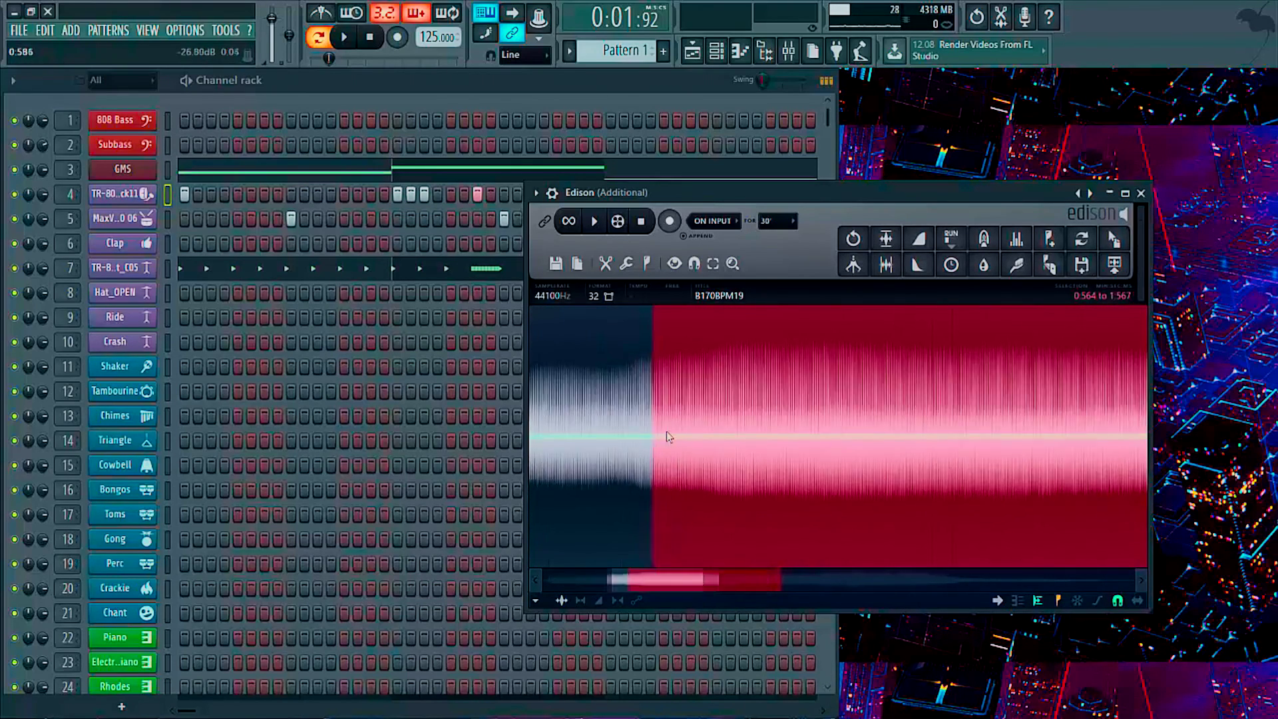
pyautogui.scroll(-5, 669, 437)
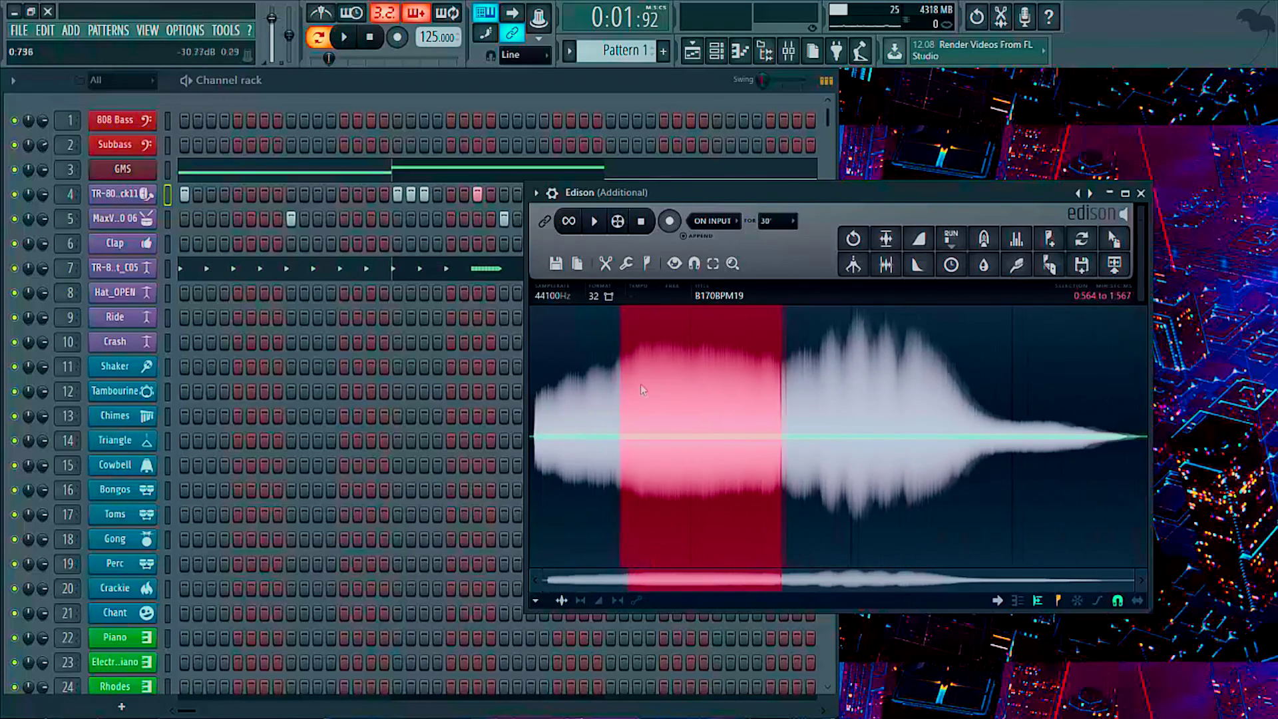
pyautogui.click(569, 221)
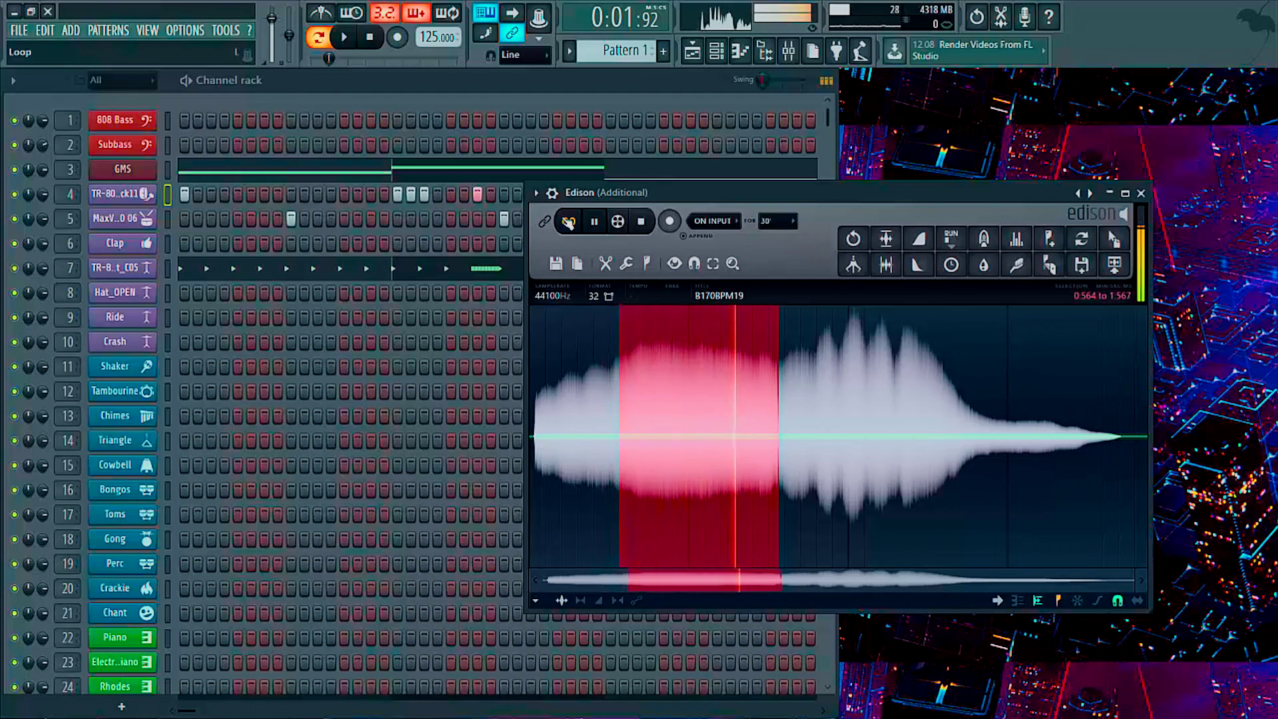
pyautogui.click(641, 221)
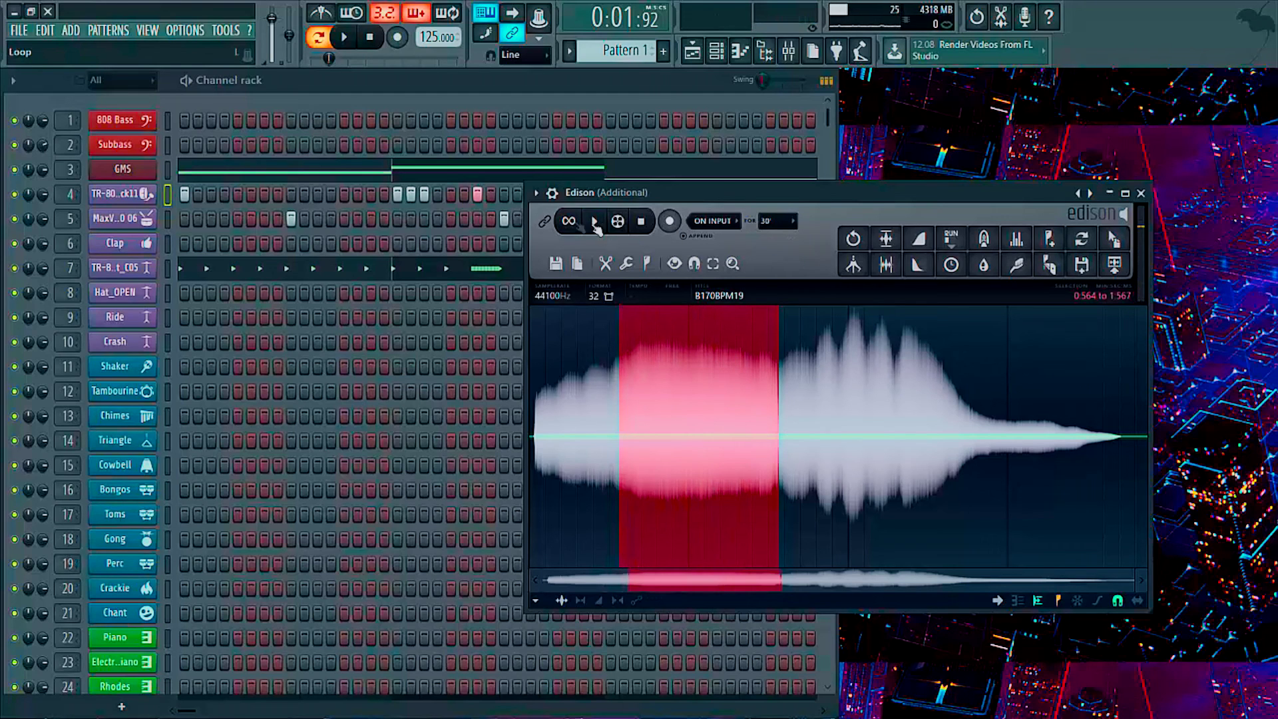
# - Move the Edison window aside and load the selected vocal section into the Sample channel, number 36
pyautogui.moveTo(694, 200); pyautogui.dragTo(758, 171)
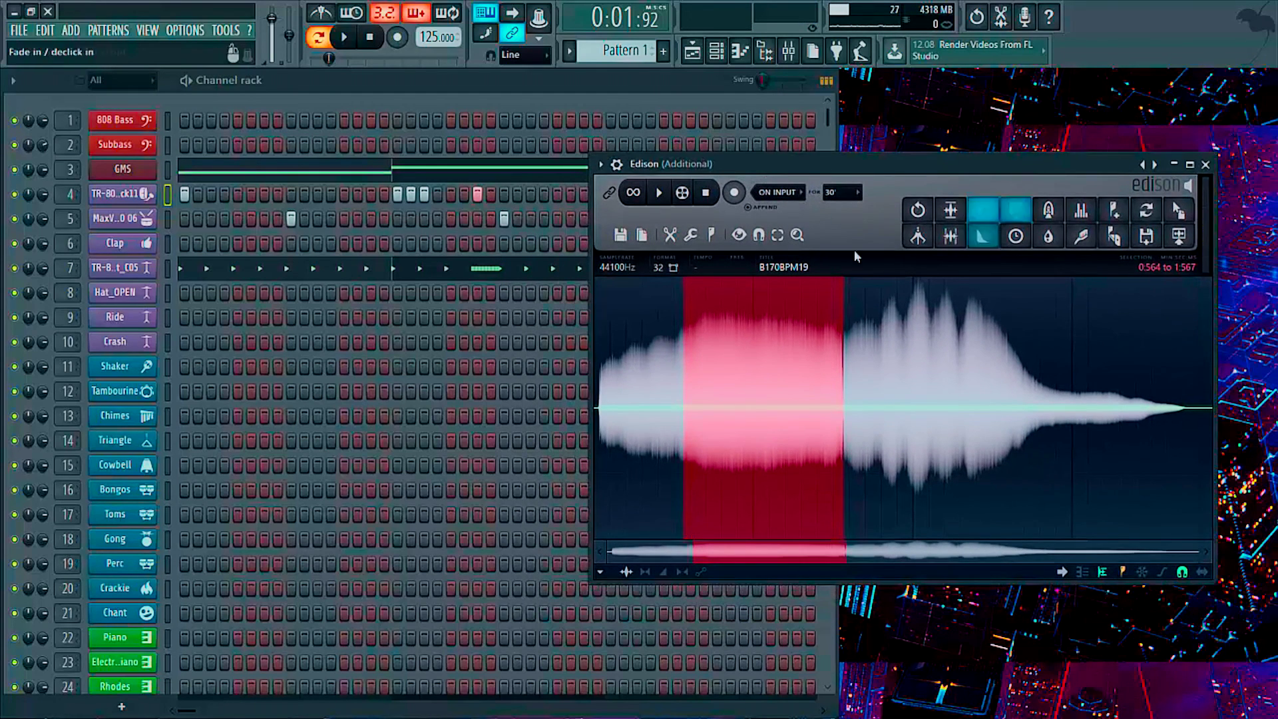
pyautogui.scroll(-8, 400, 384)
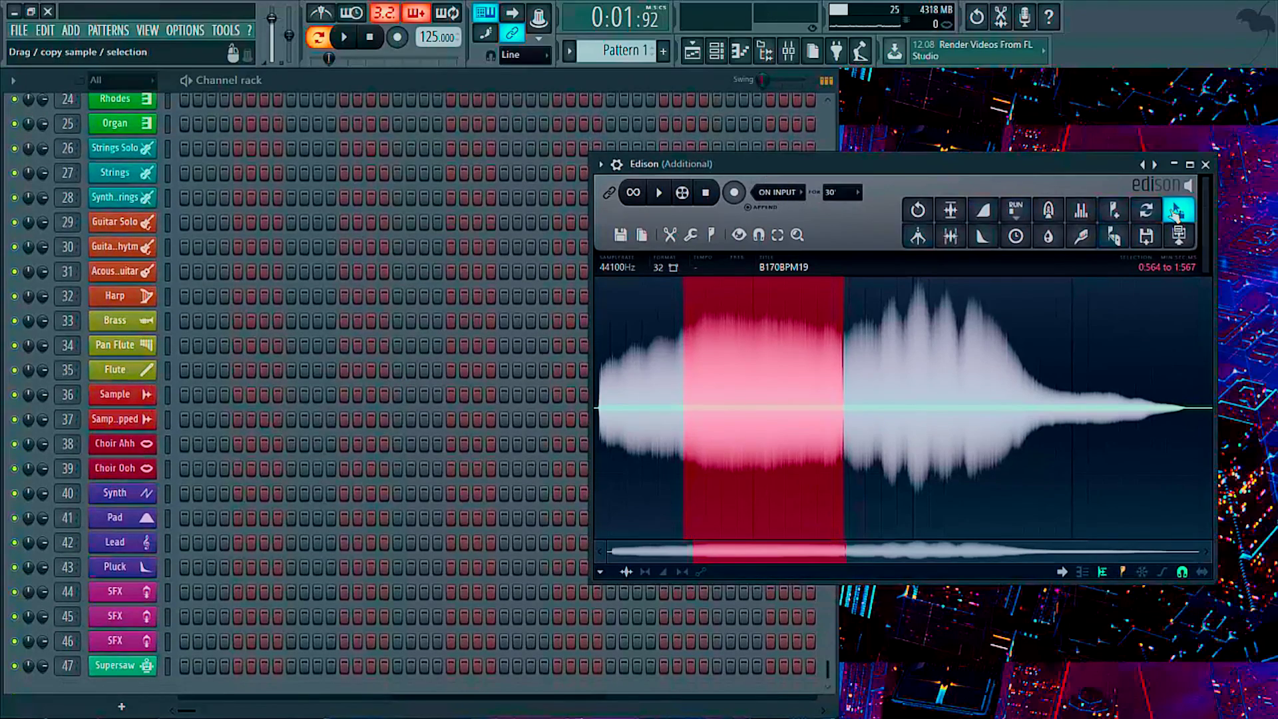
pyautogui.moveTo(1175, 212); pyautogui.dragTo(138, 399)
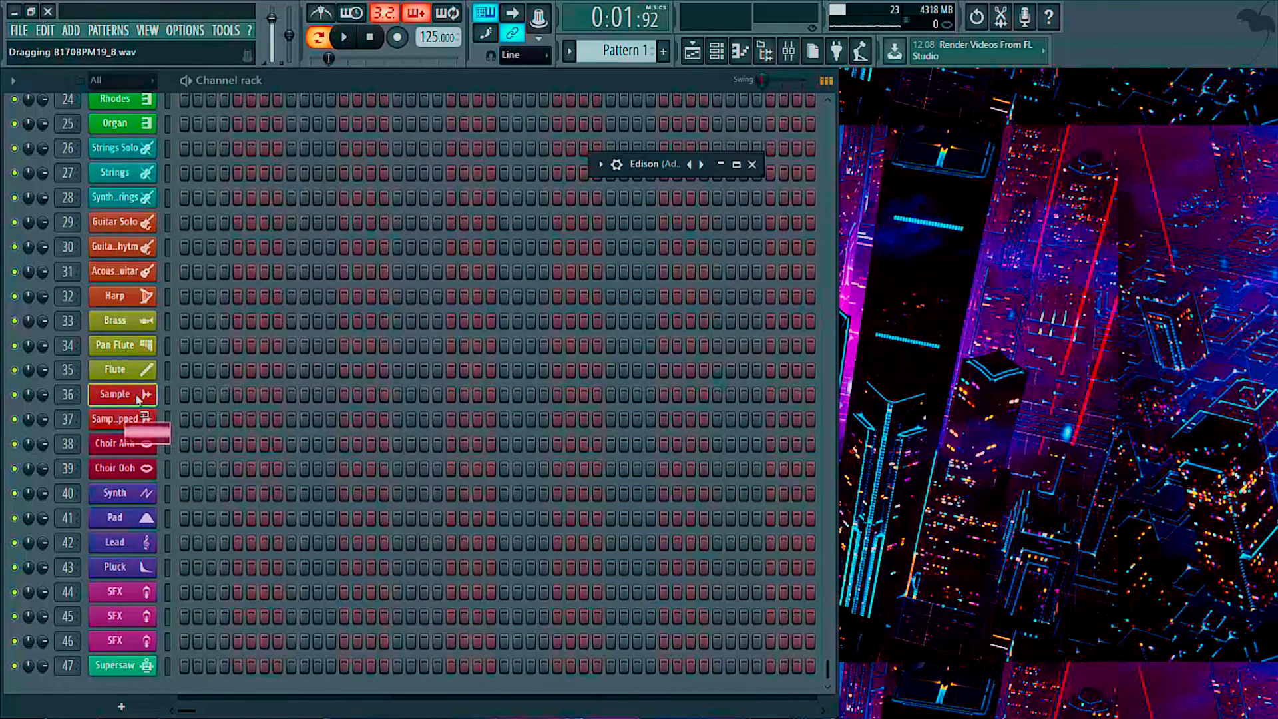
pyautogui.moveTo(180, 392); pyautogui.dragTo(311, 346)
pyautogui.moveTo(165, 429); pyautogui.dragTo(166, 427)
pyautogui.moveTo(268, 412); pyautogui.dragTo(269, 412)
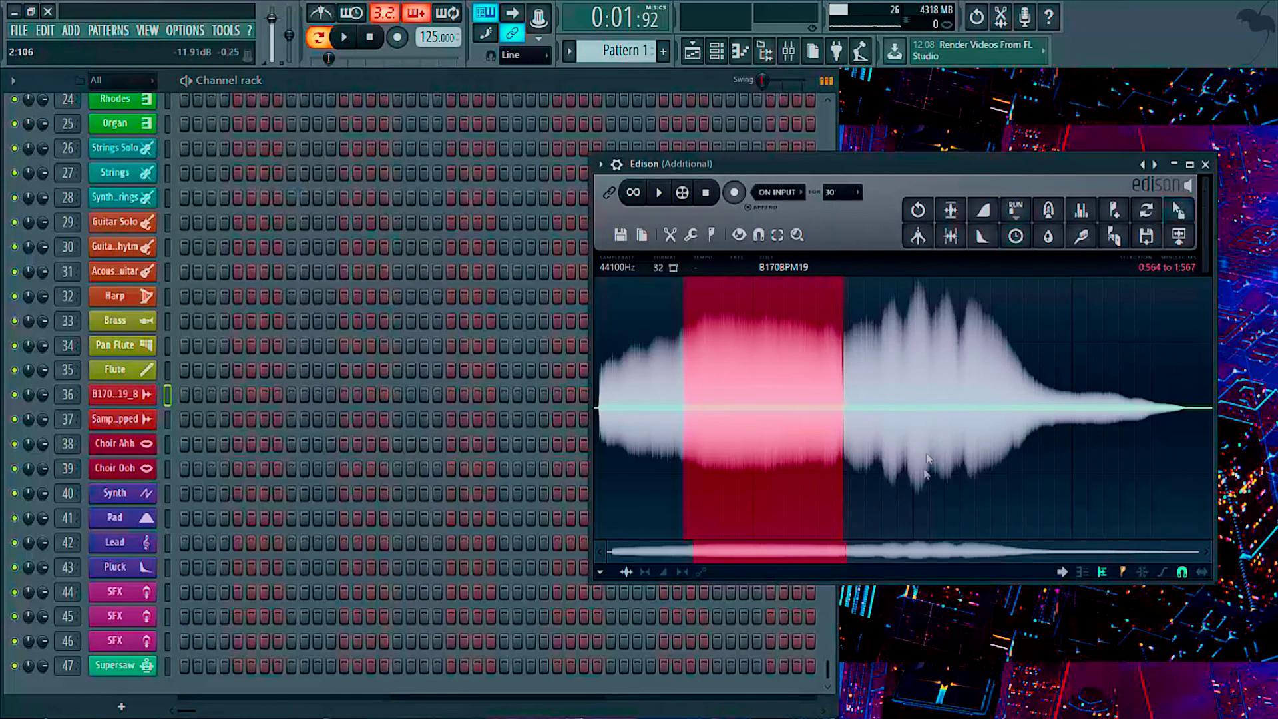
# - Replace the audio in Edison with the trimmed sample from channel 36, and close the channel's settings
pyautogui.hotkey('ctrl', 'a')
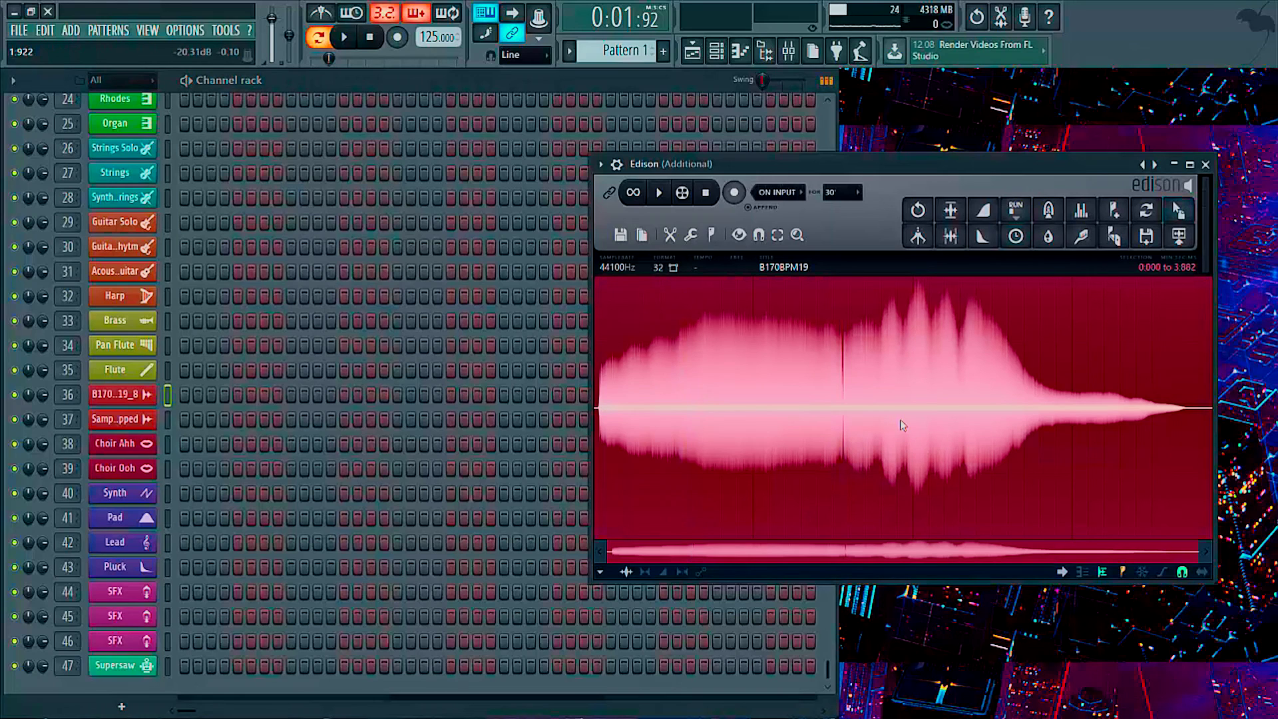
pyautogui.press('Delete')
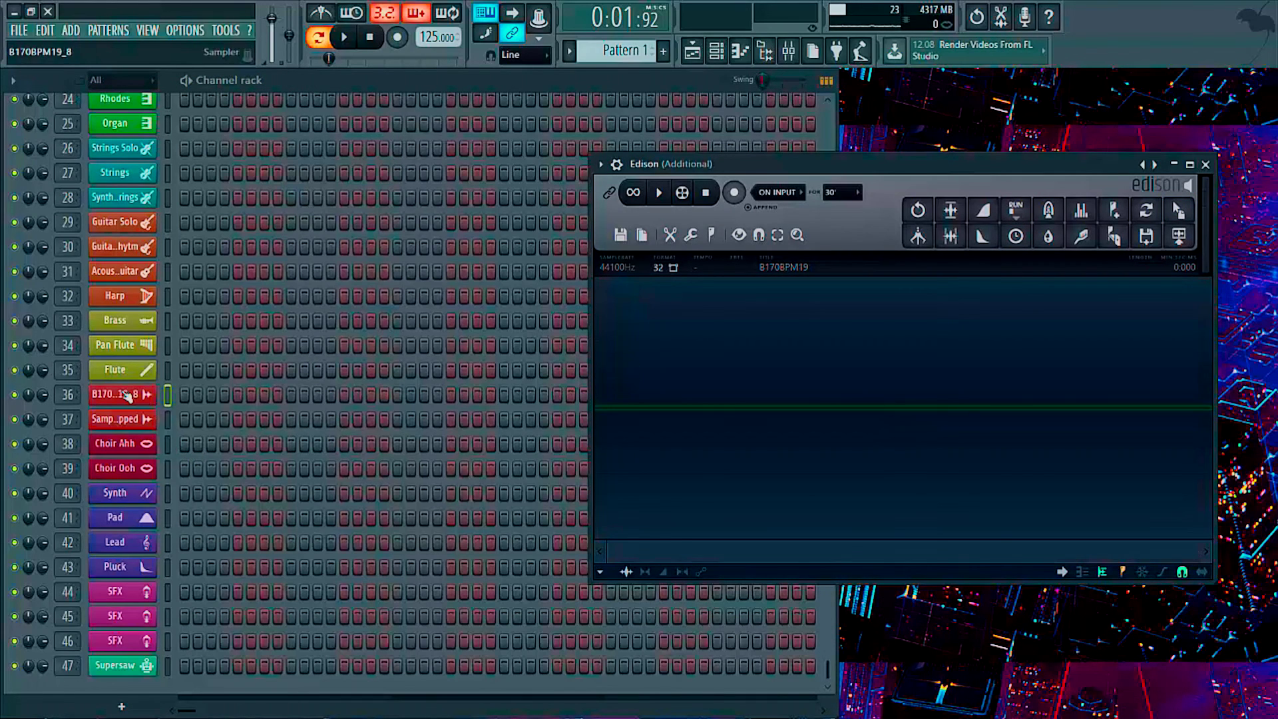
pyautogui.click(126, 397)
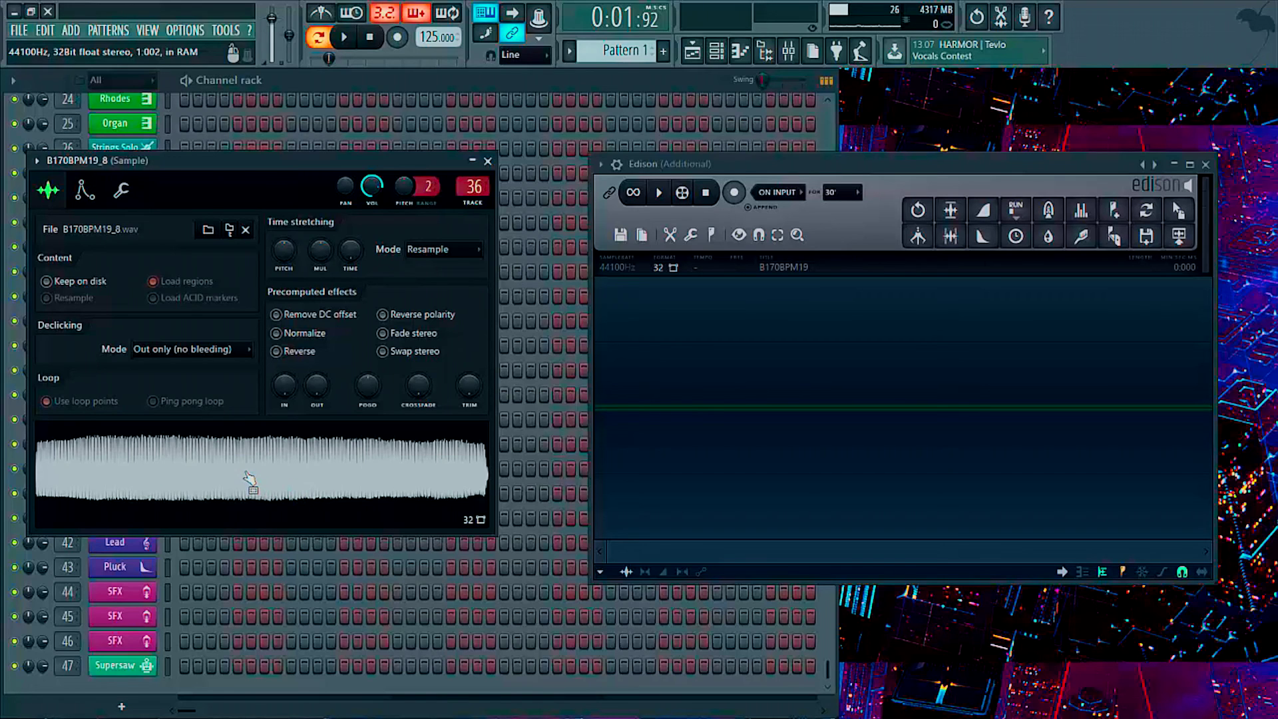
pyautogui.moveTo(250, 478); pyautogui.dragTo(757, 400)
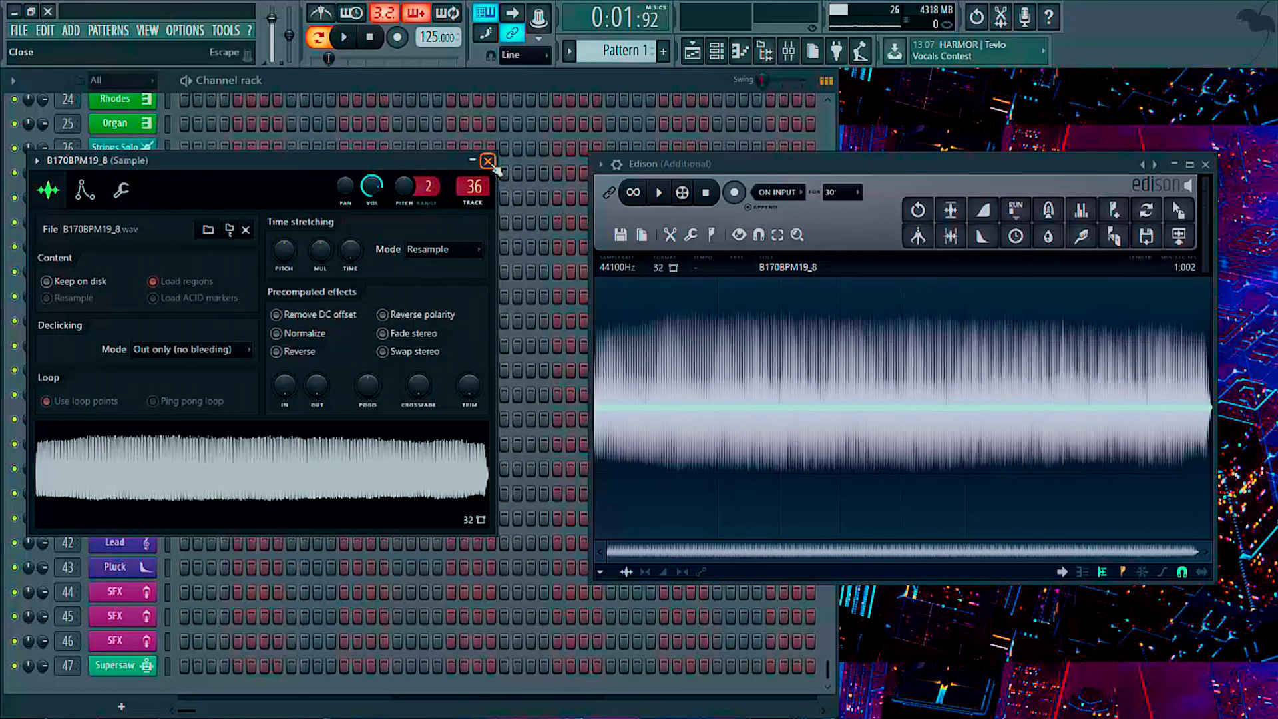
pyautogui.click(488, 161)
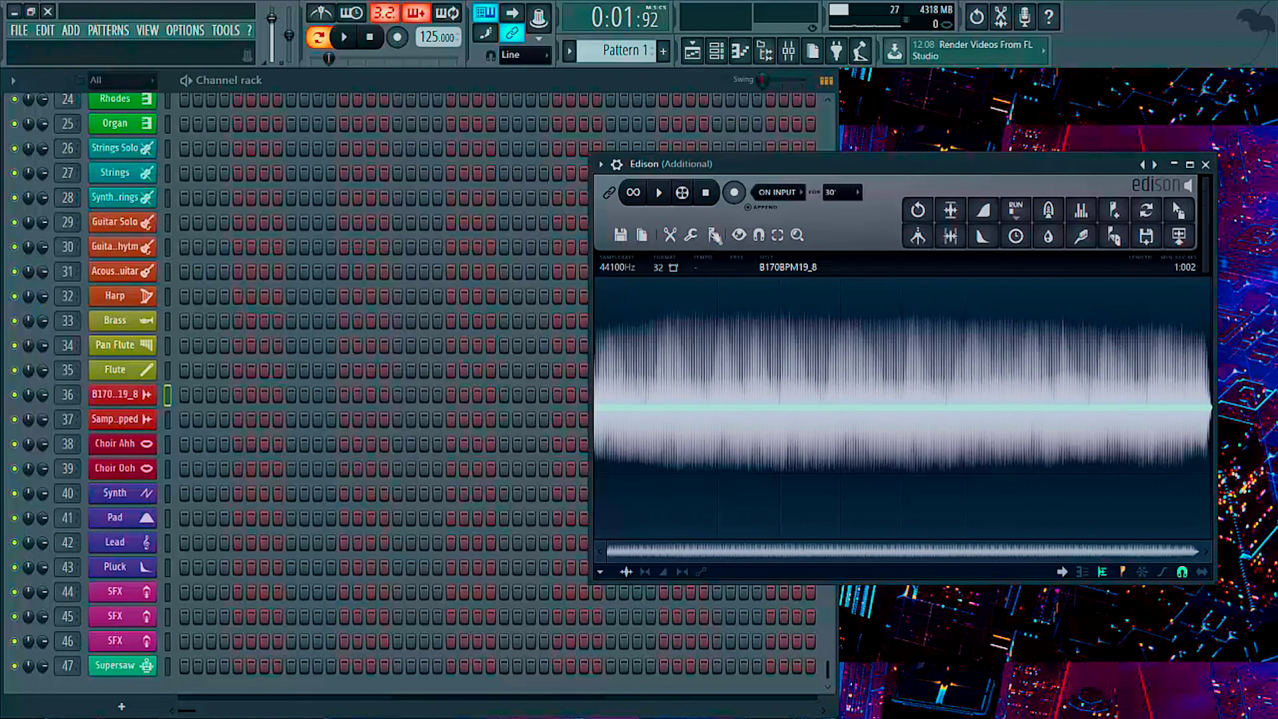
# - Detect the sample's pitch regions in Edison and set the B170BPM19_8 channel's root note to F#5, closing both windows
pyautogui.click(714, 234)
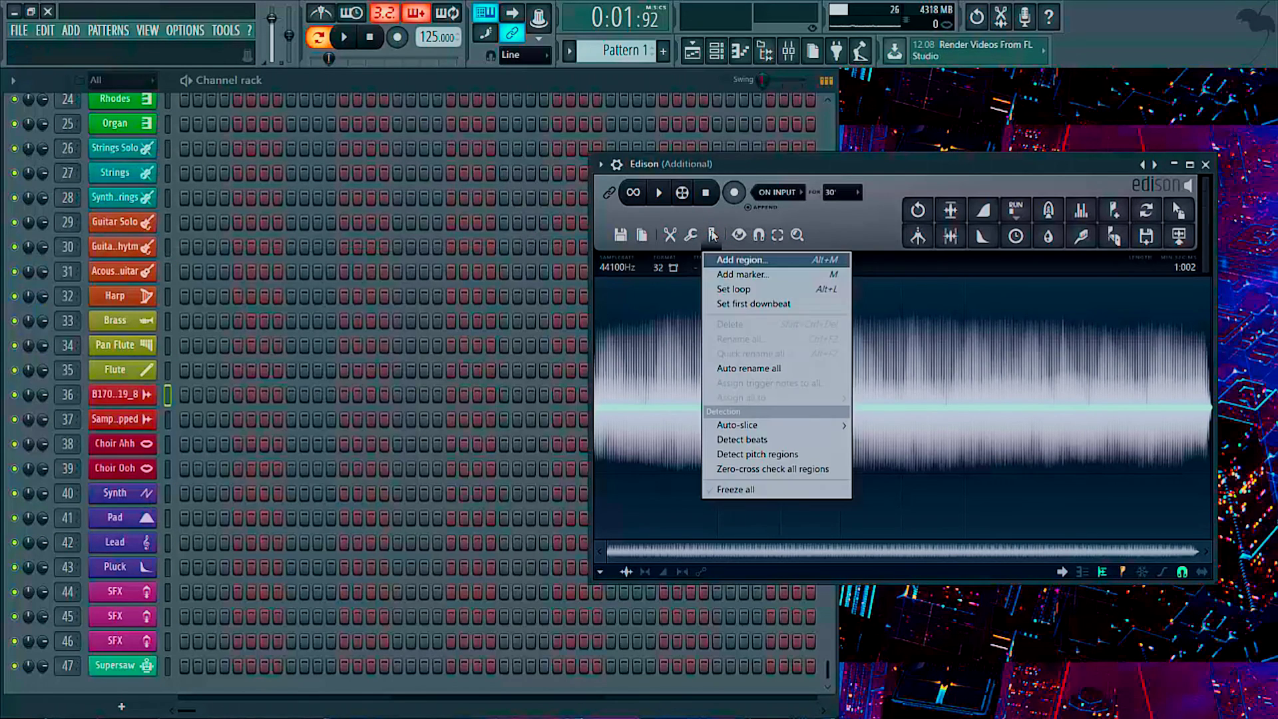
pyautogui.click(781, 455)
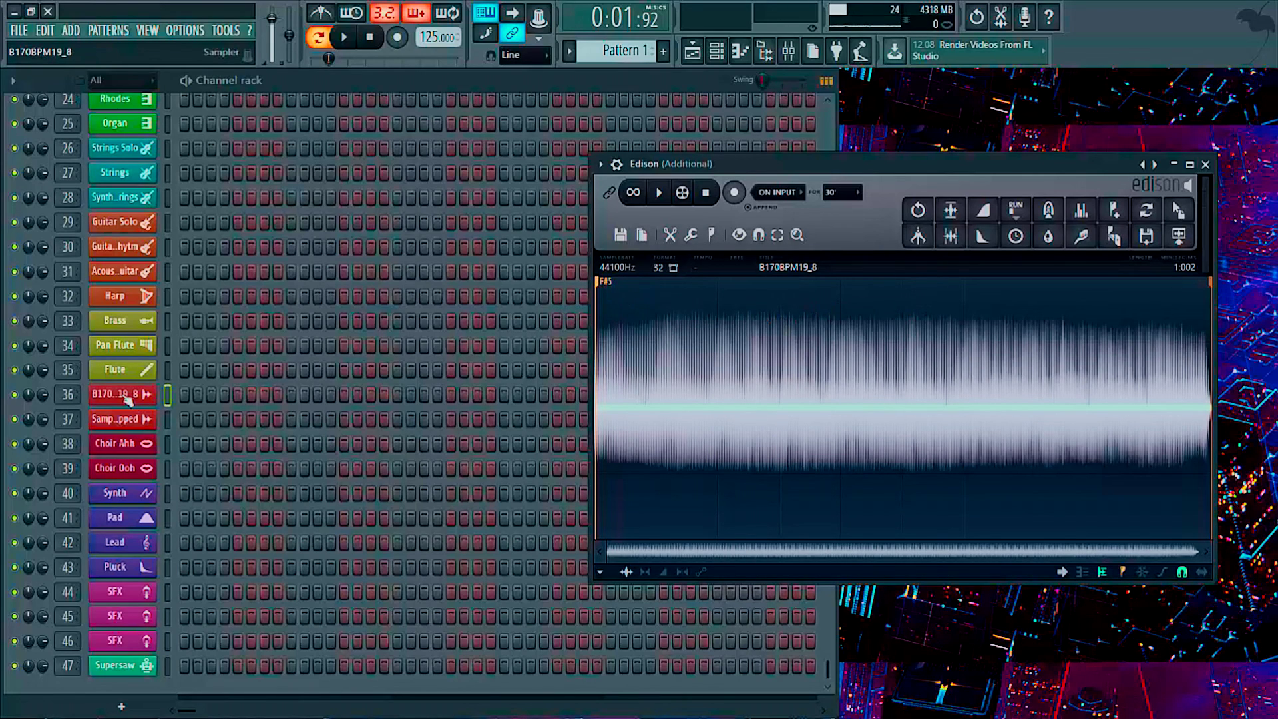
pyautogui.click(128, 400)
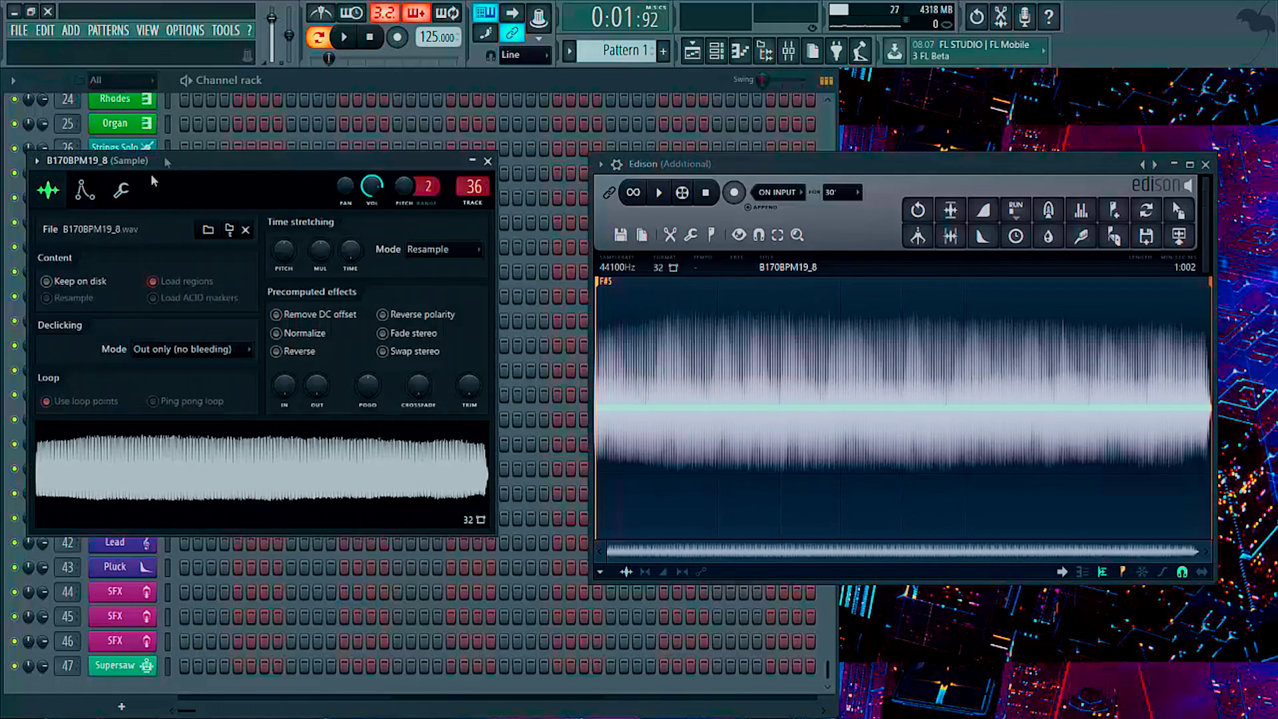
pyautogui.click(85, 193)
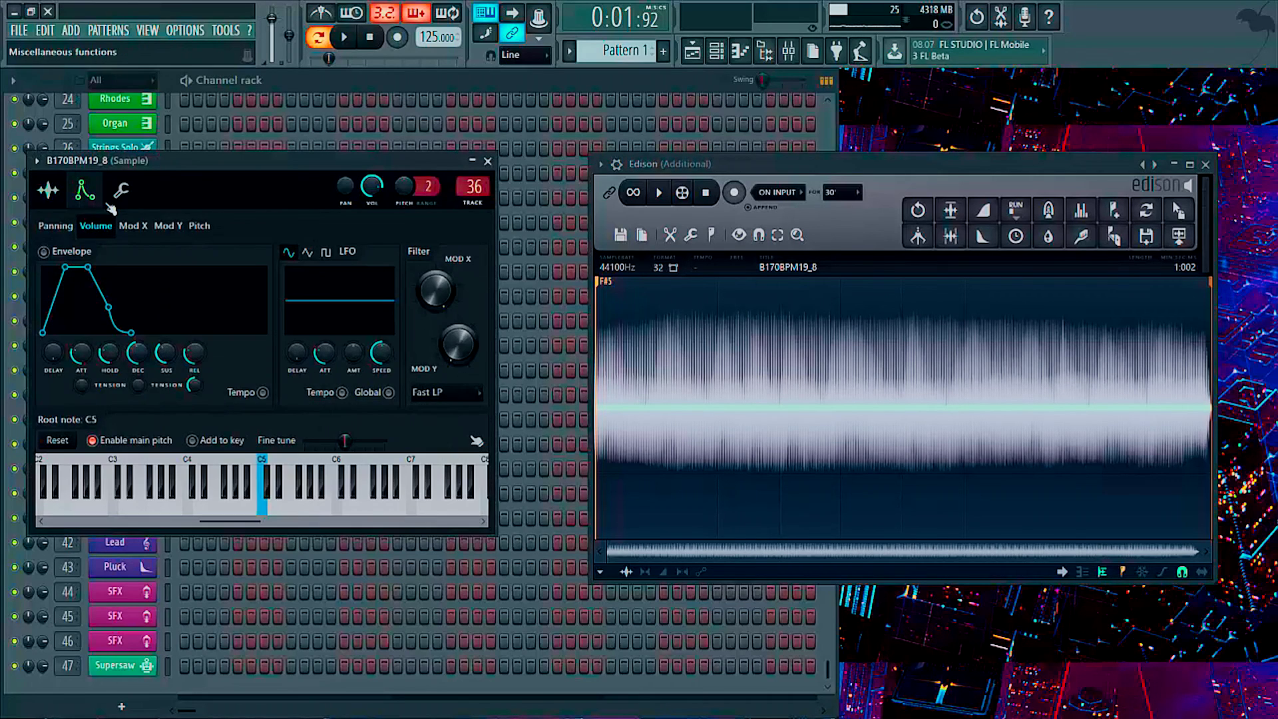
pyautogui.click(301, 486)
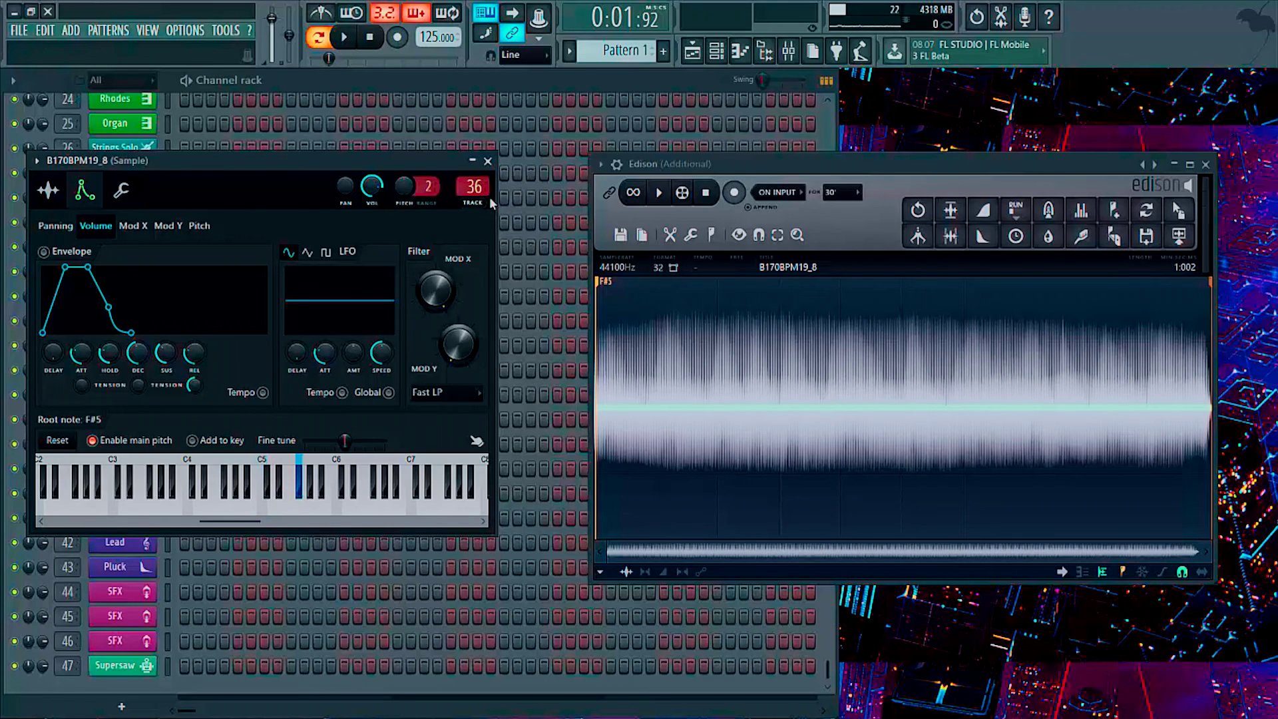
pyautogui.click(488, 161)
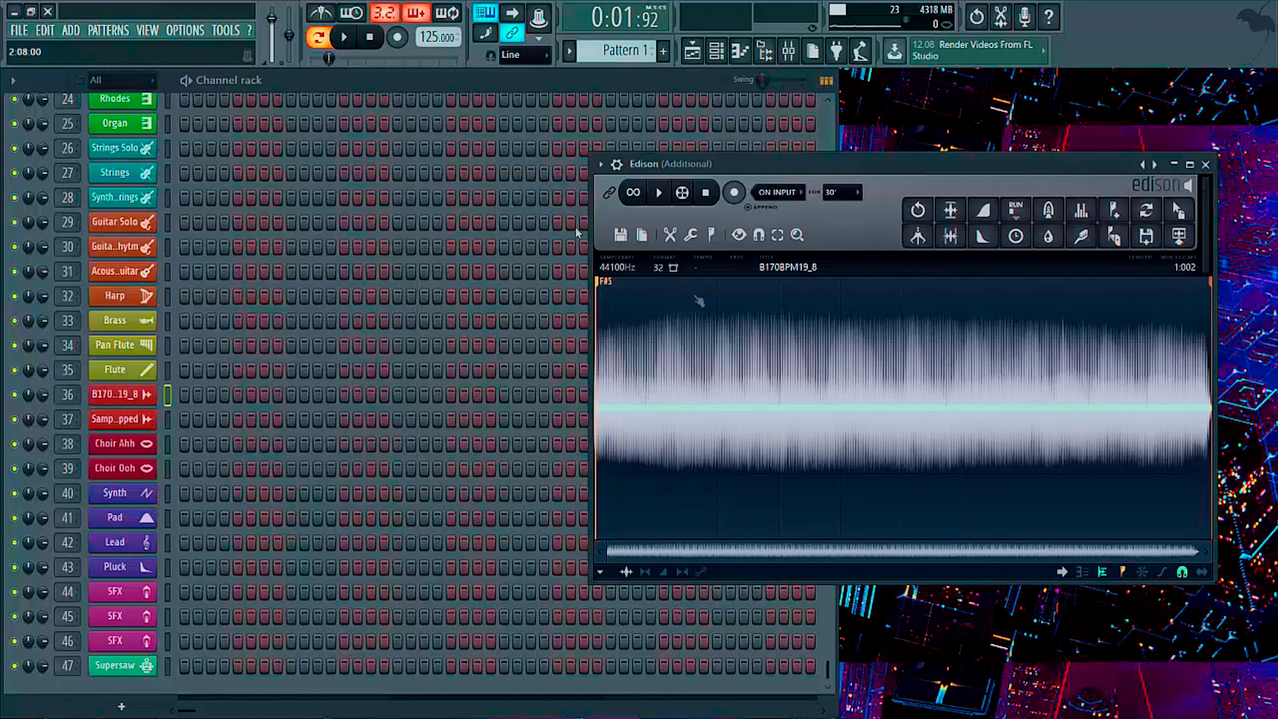
pyautogui.click(1205, 165)
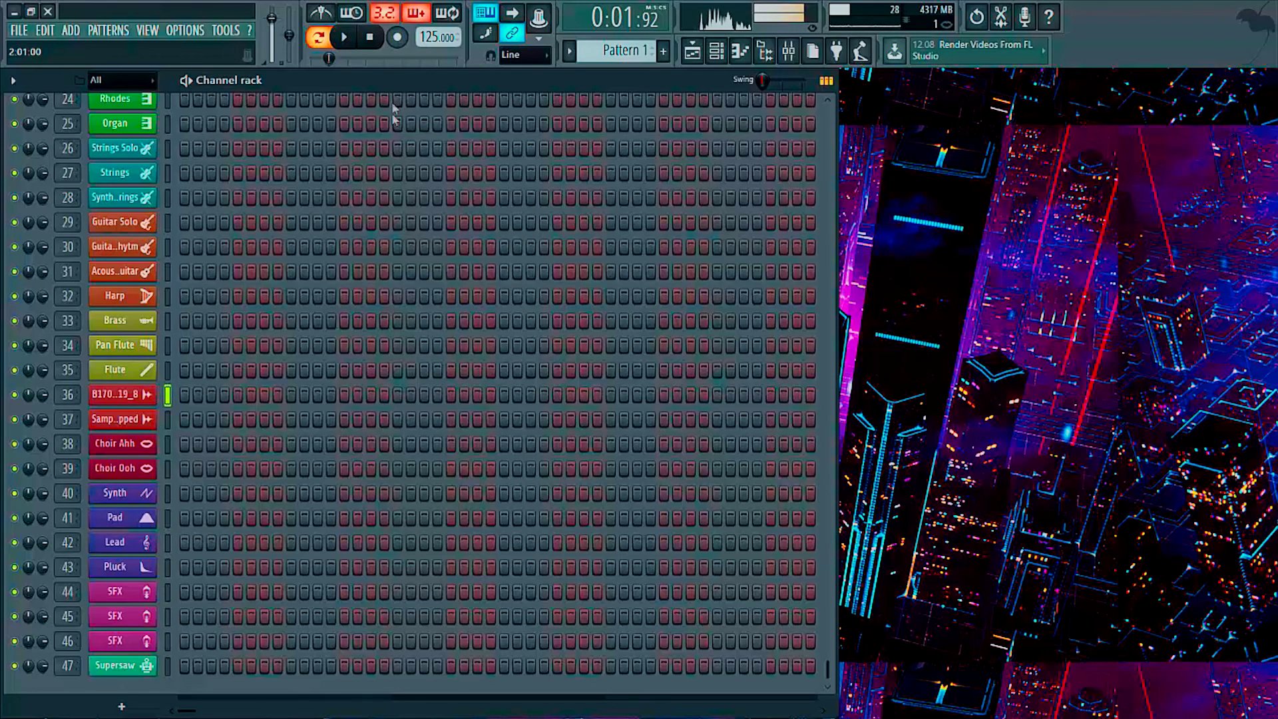
pyautogui.click(373, 39)
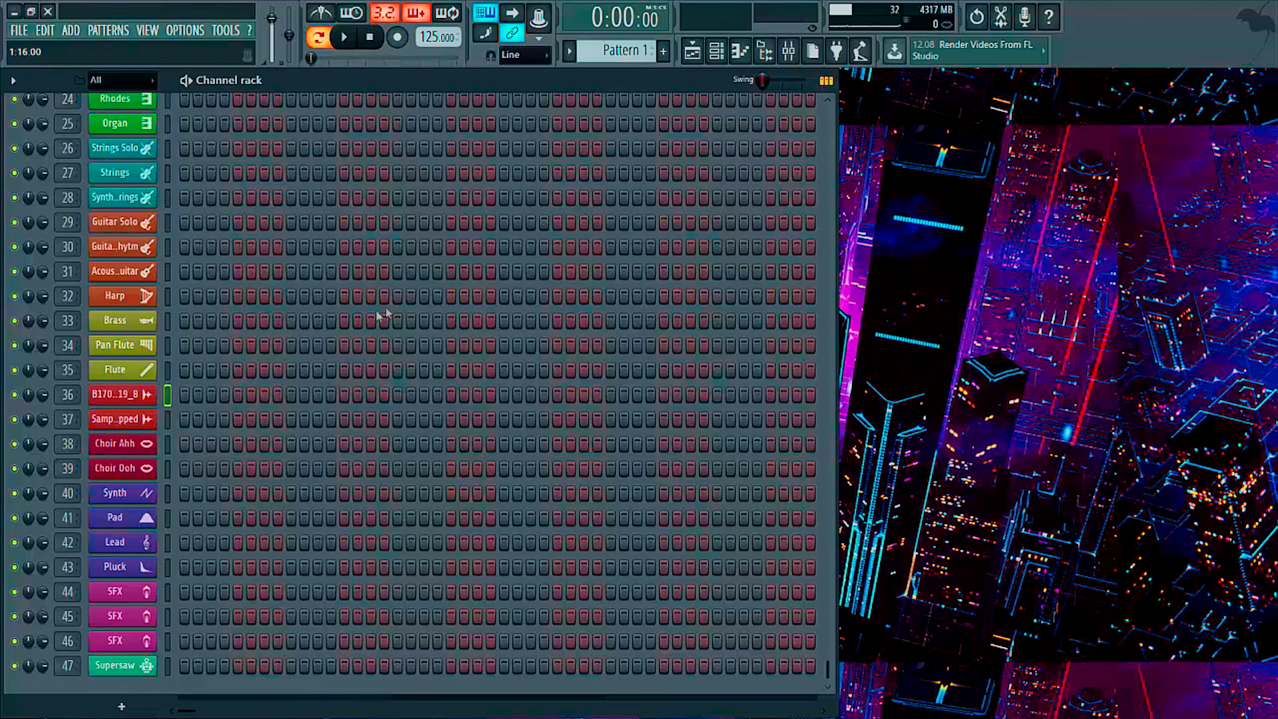
# - Enable the sample's volume envelope with attack, decay, sustain and release at minimum and hold at maximum
pyautogui.click(147, 397)
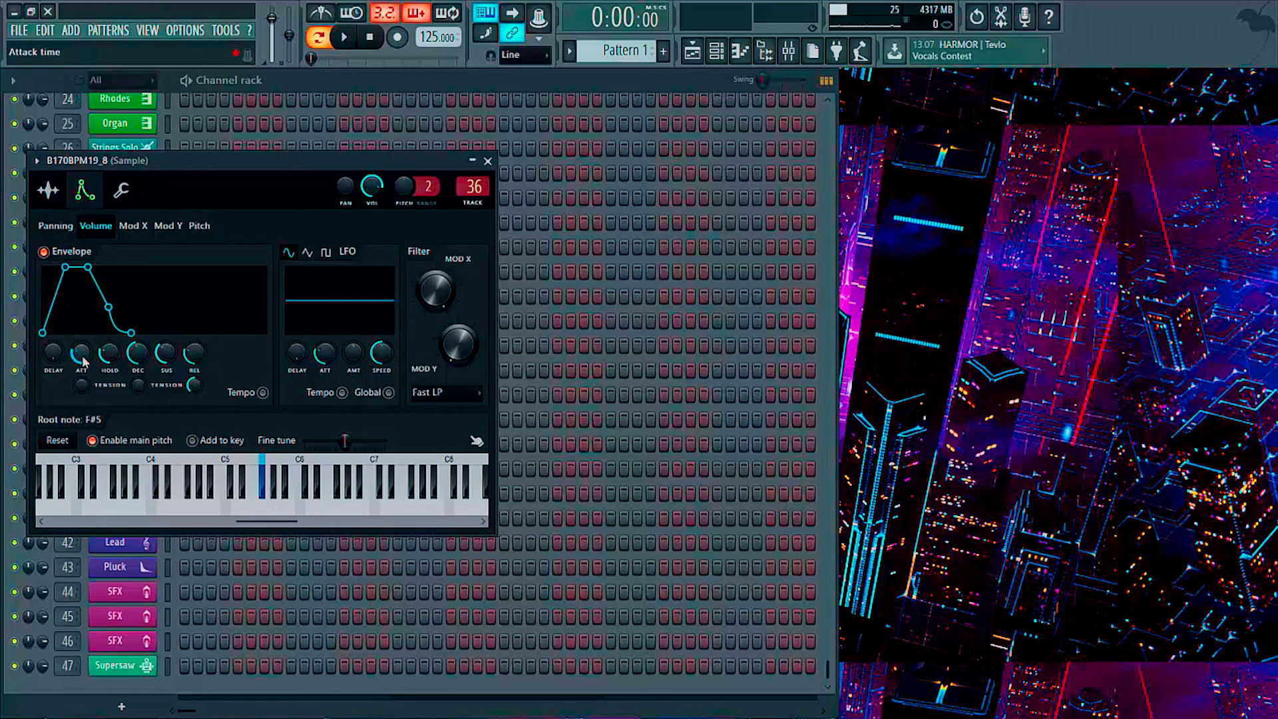
pyautogui.moveTo(84, 361); pyautogui.dragTo(84, 392)
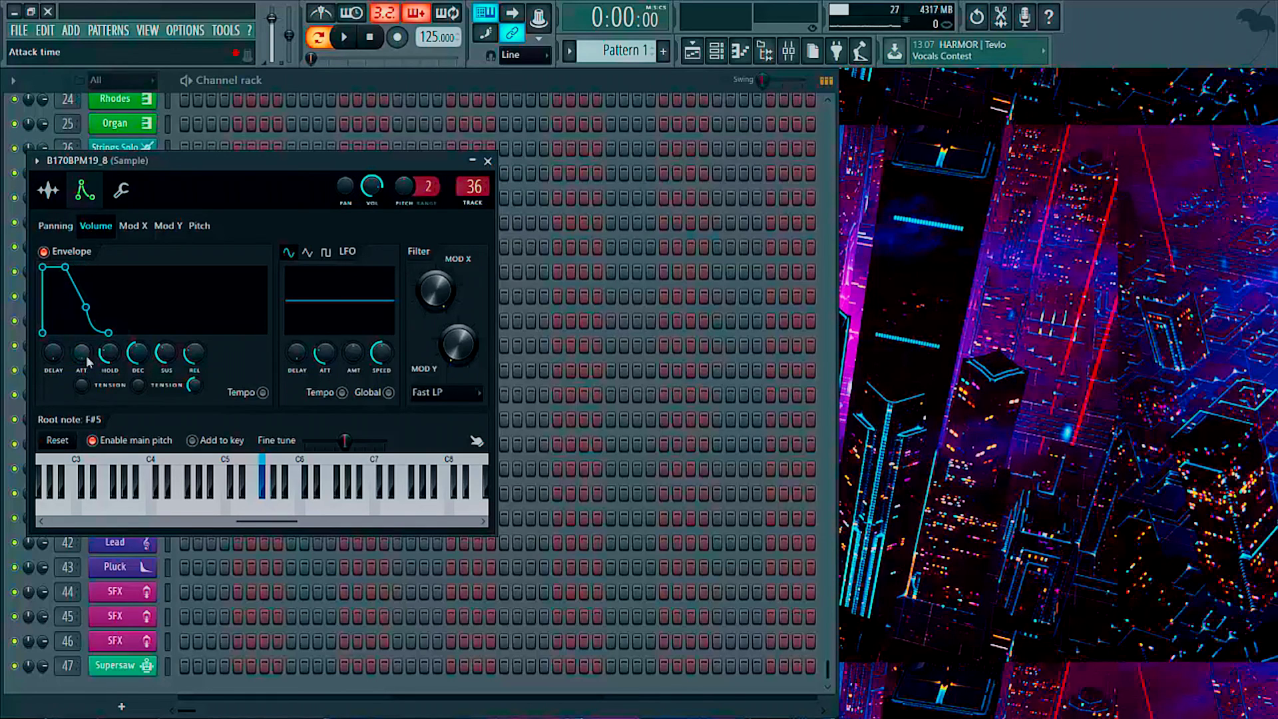
pyautogui.moveTo(136, 354); pyautogui.dragTo(136, 386)
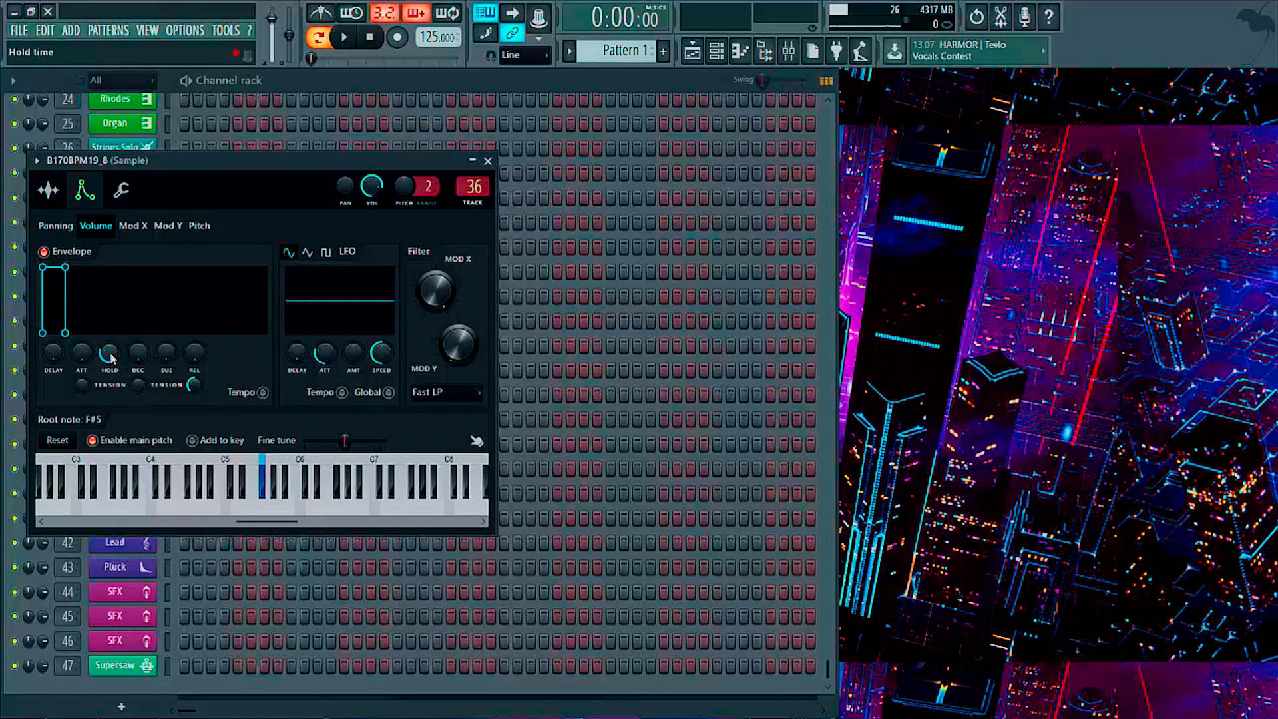
pyautogui.moveTo(111, 357); pyautogui.dragTo(111, 326)
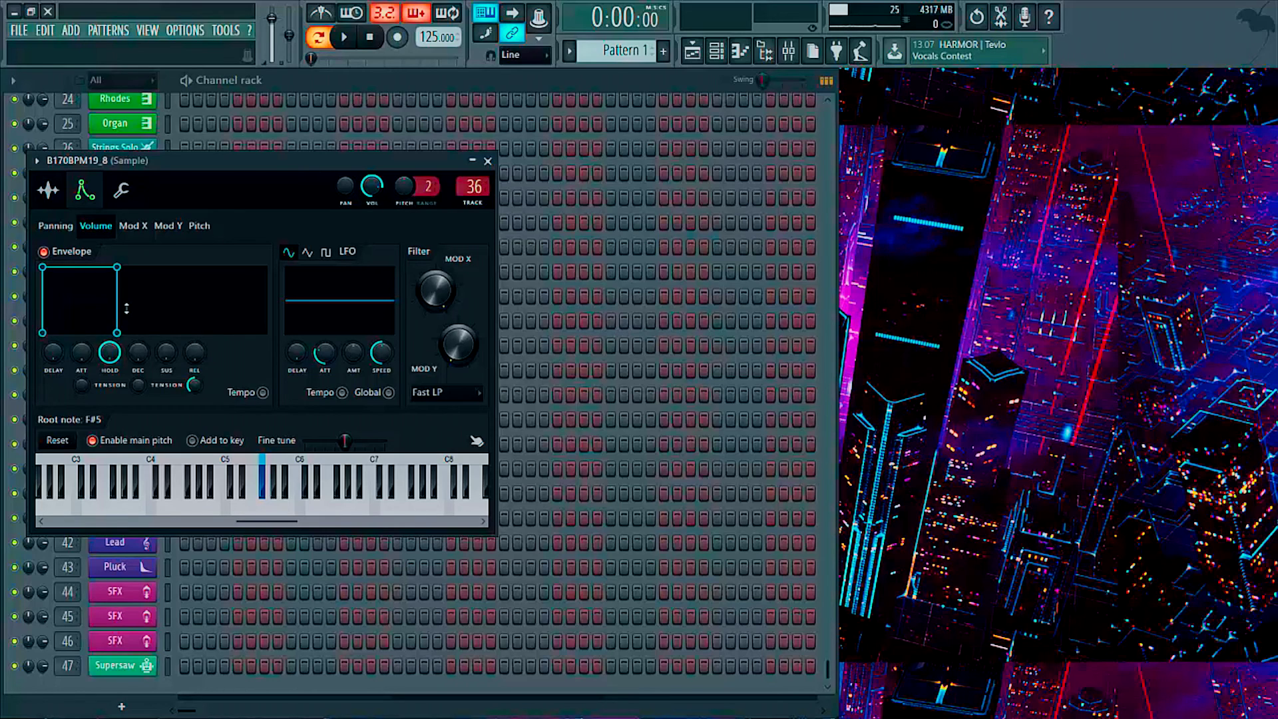
# - Play several notes on the B170BPM19_8 channel to test its sound, and close the channel's settings
pyautogui.press('z')
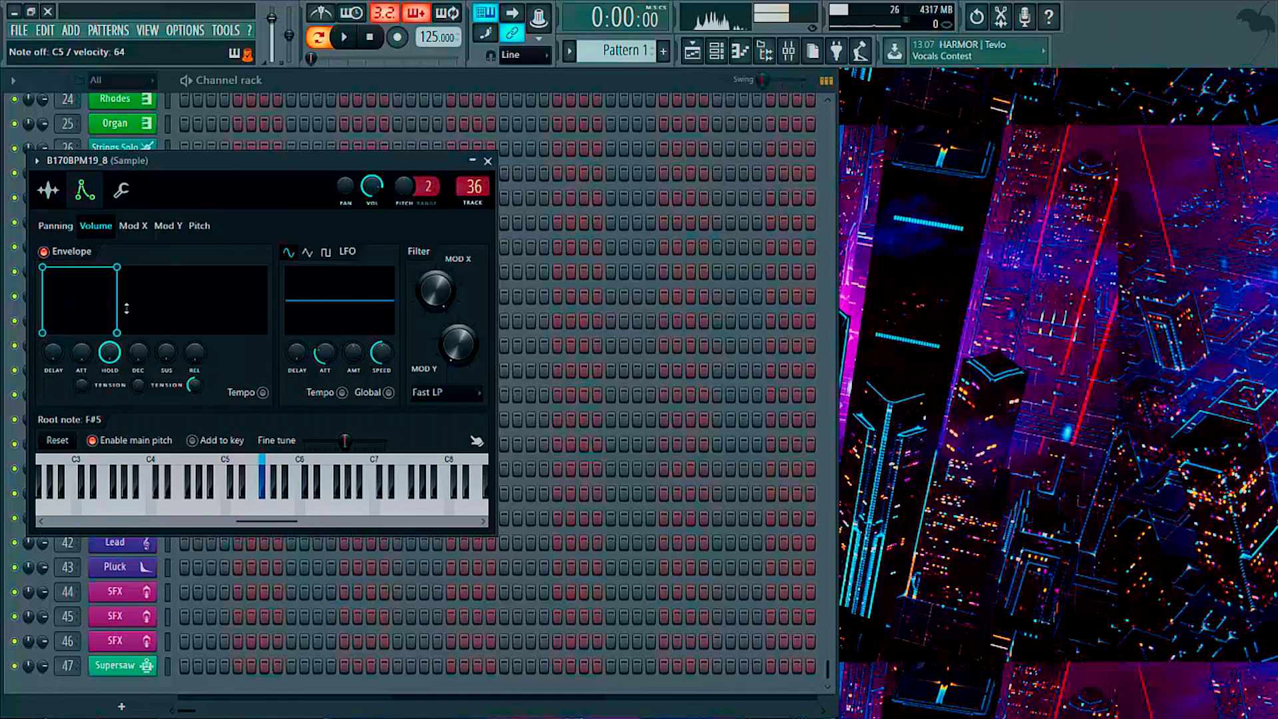
pyautogui.press('x')
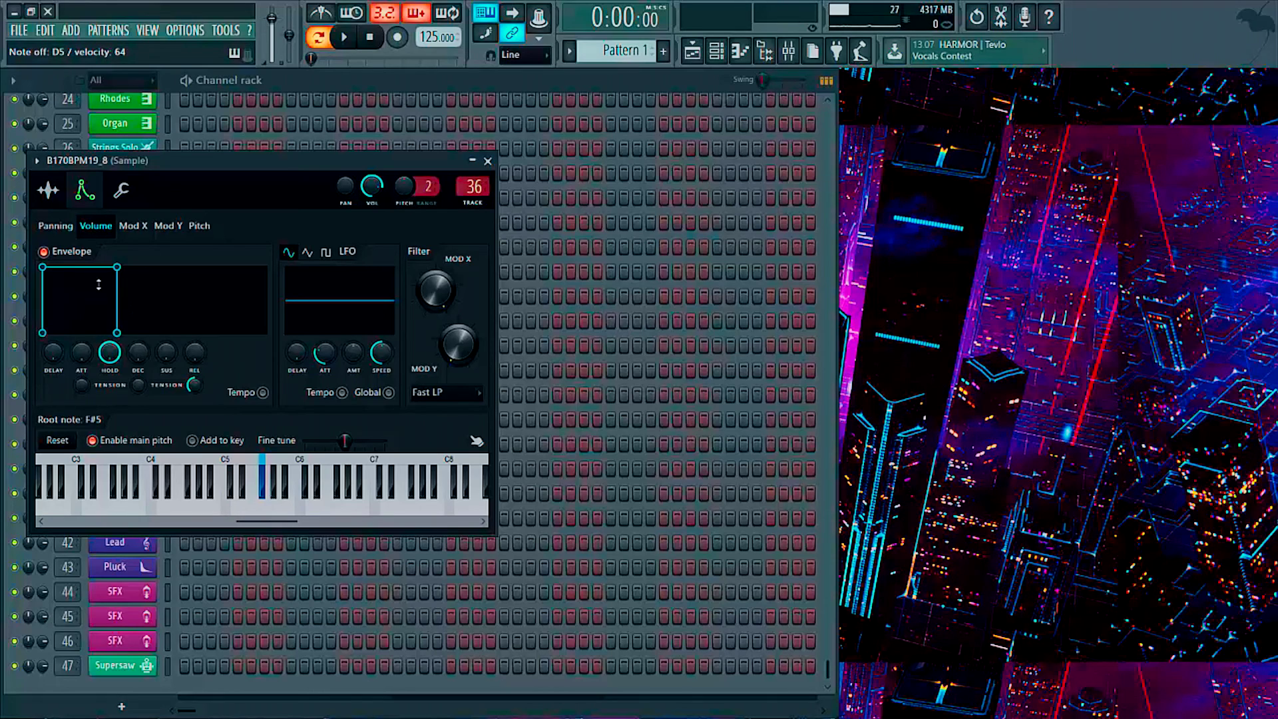
pyautogui.press('v')
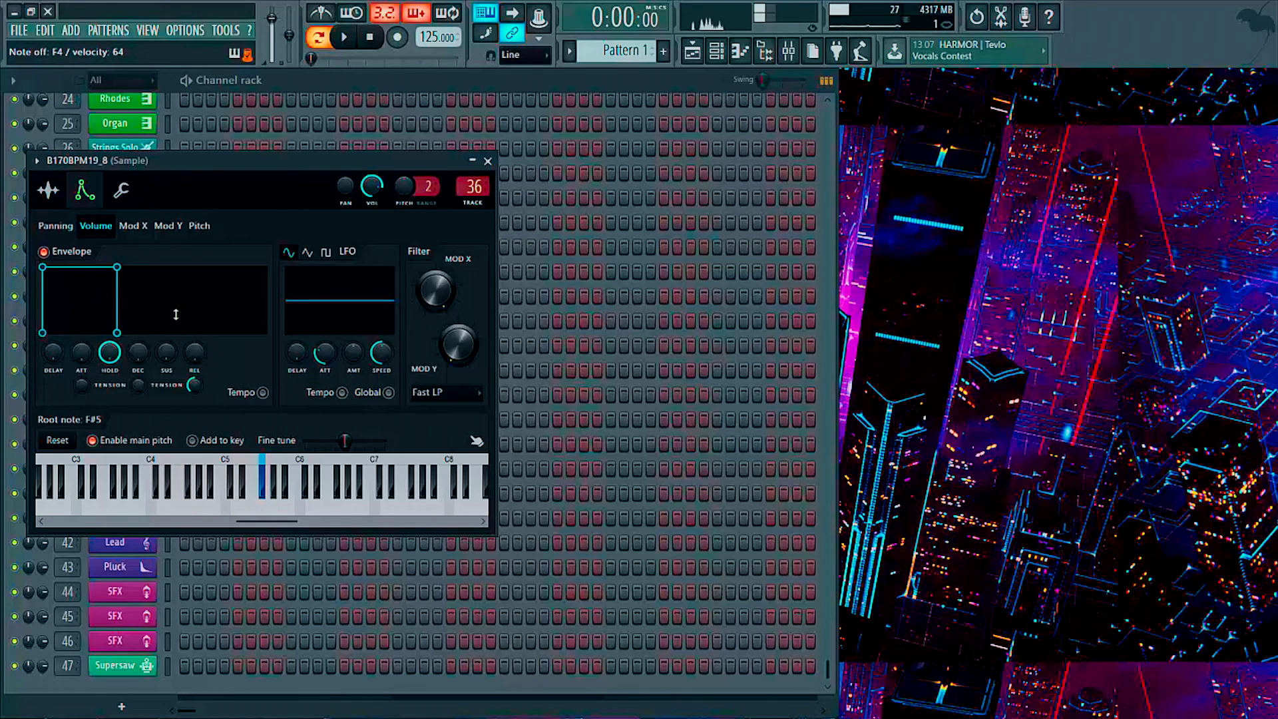
pyautogui.press('n')
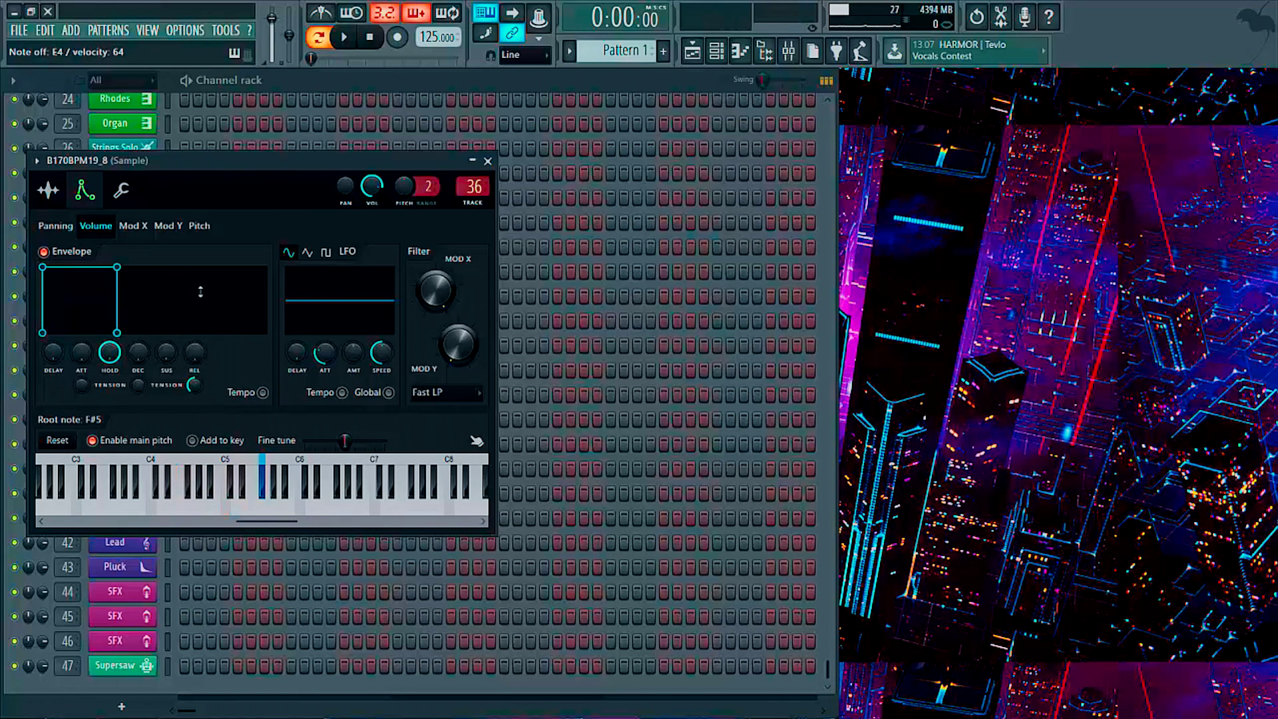
pyautogui.click(488, 161)
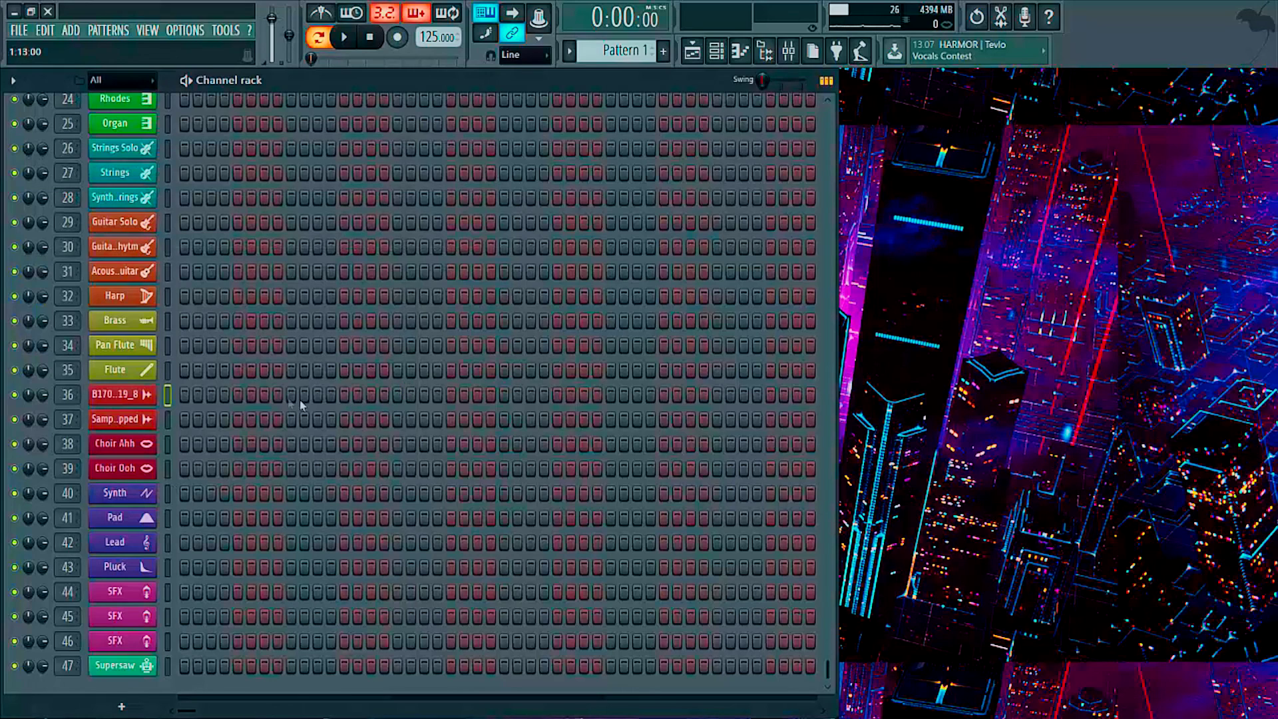
# - Open the piano roll for the B170BPM19_8 channel and place a half-beat D6 note at the start of bar 1
pyautogui.rightClick(148, 401)
pyautogui.click(193, 395)
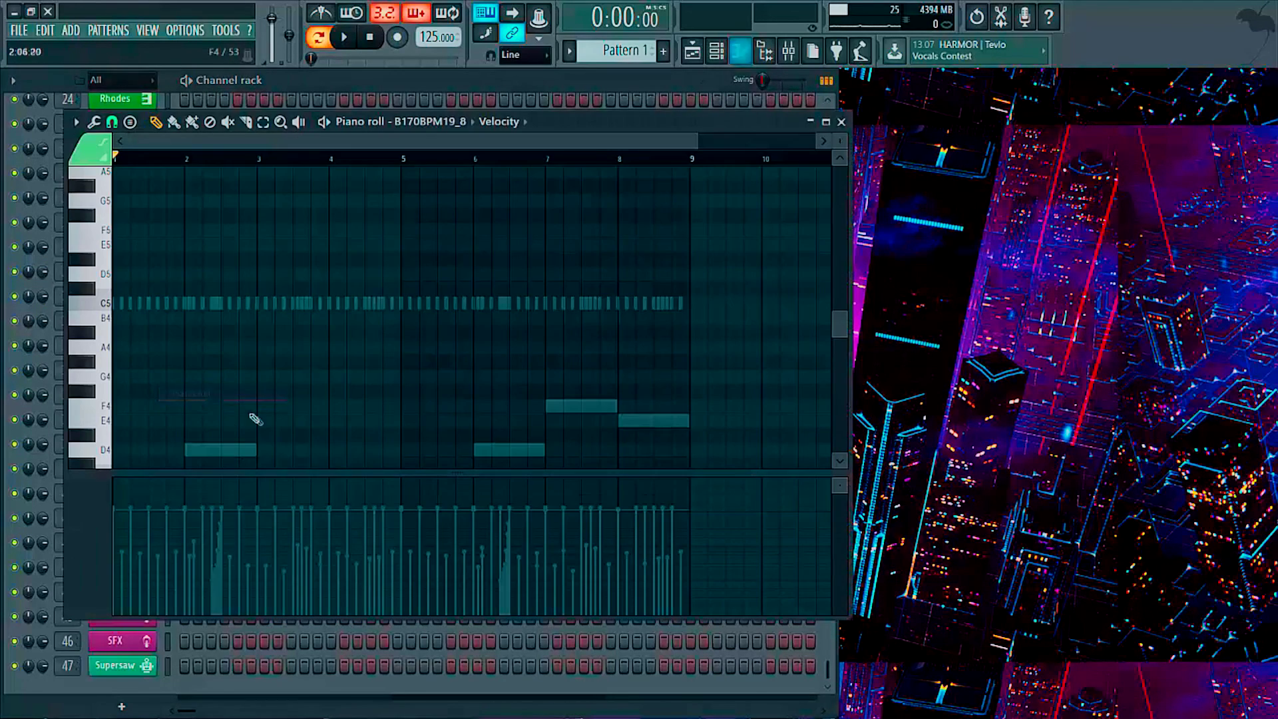
pyautogui.scroll(-3, 251, 338)
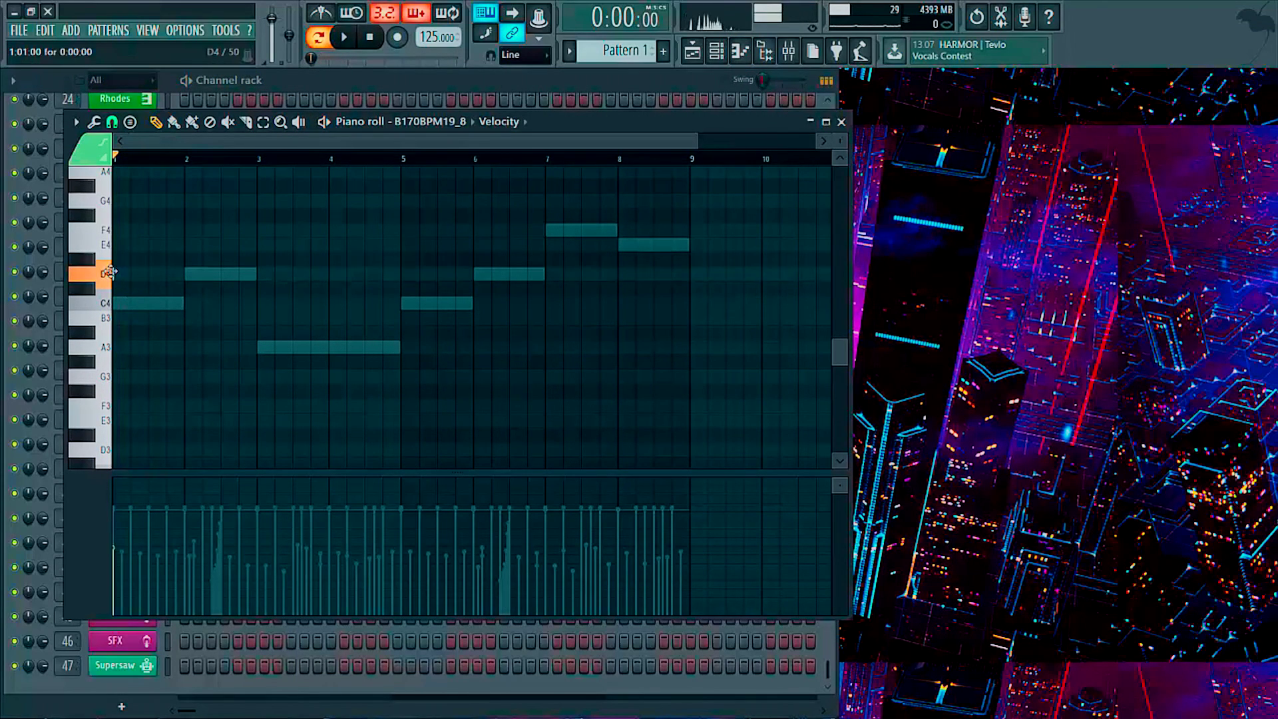
pyautogui.scroll(2, 143, 276)
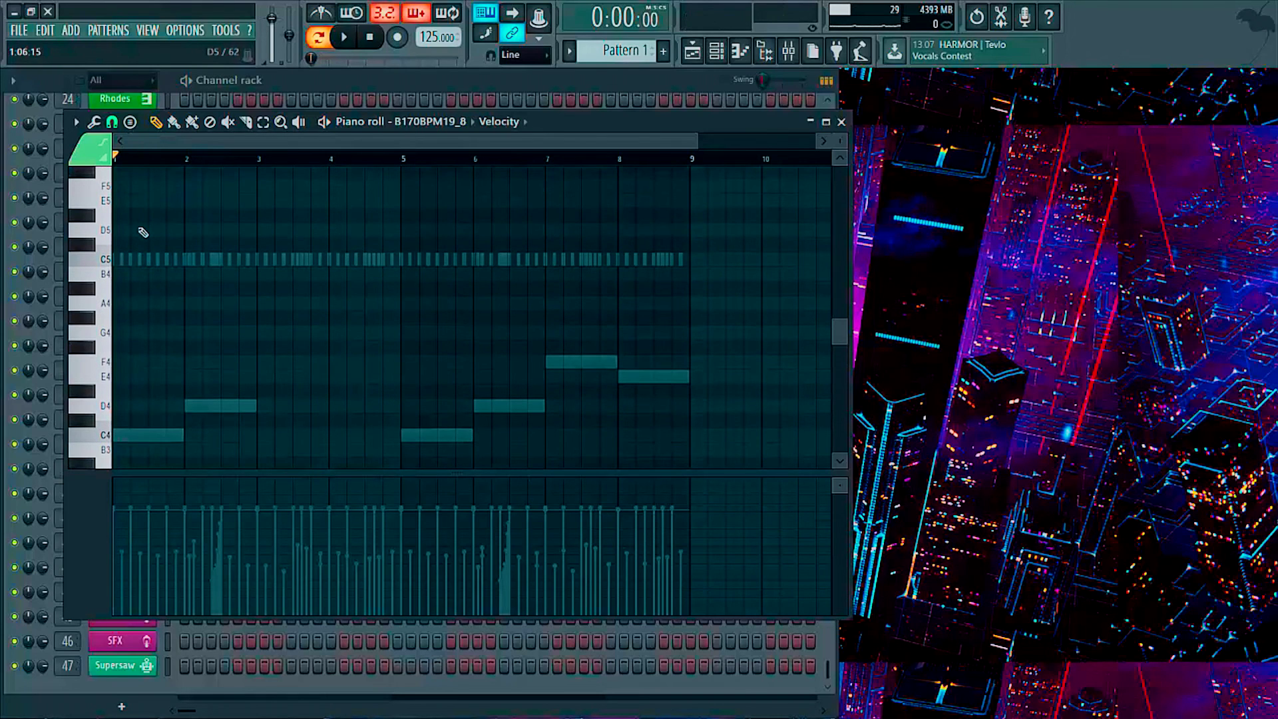
pyautogui.scroll(3, 146, 240)
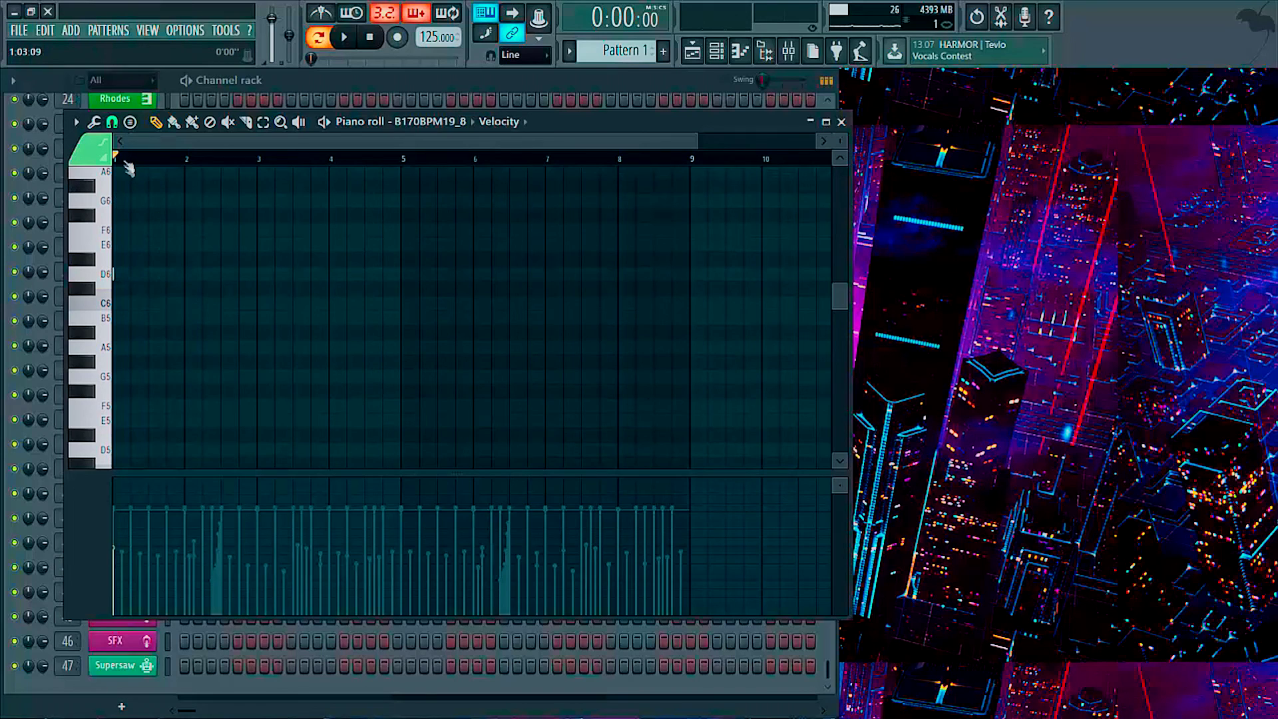
pyautogui.scroll(5, 156, 150)
pyautogui.moveTo(161, 144); pyautogui.dragTo(150, 144)
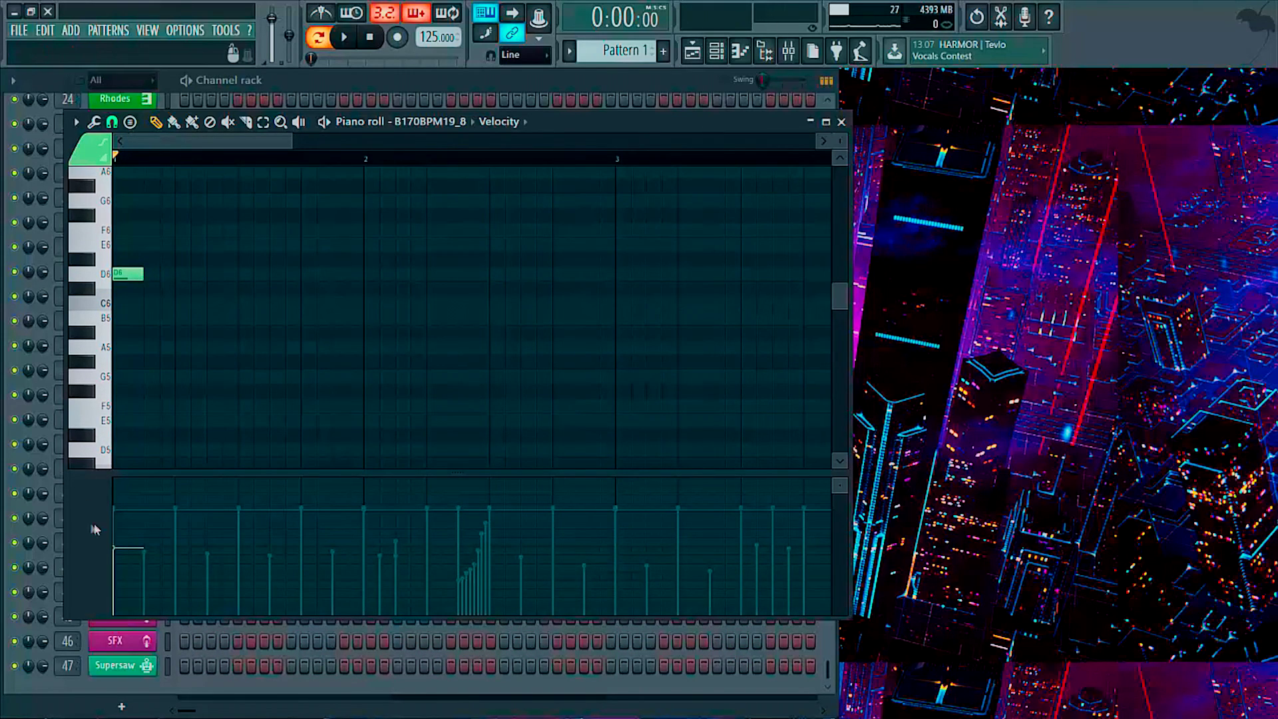
# - Add half-beat E6, G6 and E6 notes after the opening D6 in bar 1, playing the melody to check it
pyautogui.click(151, 244)
pyautogui.press('space')
pyautogui.press('space')
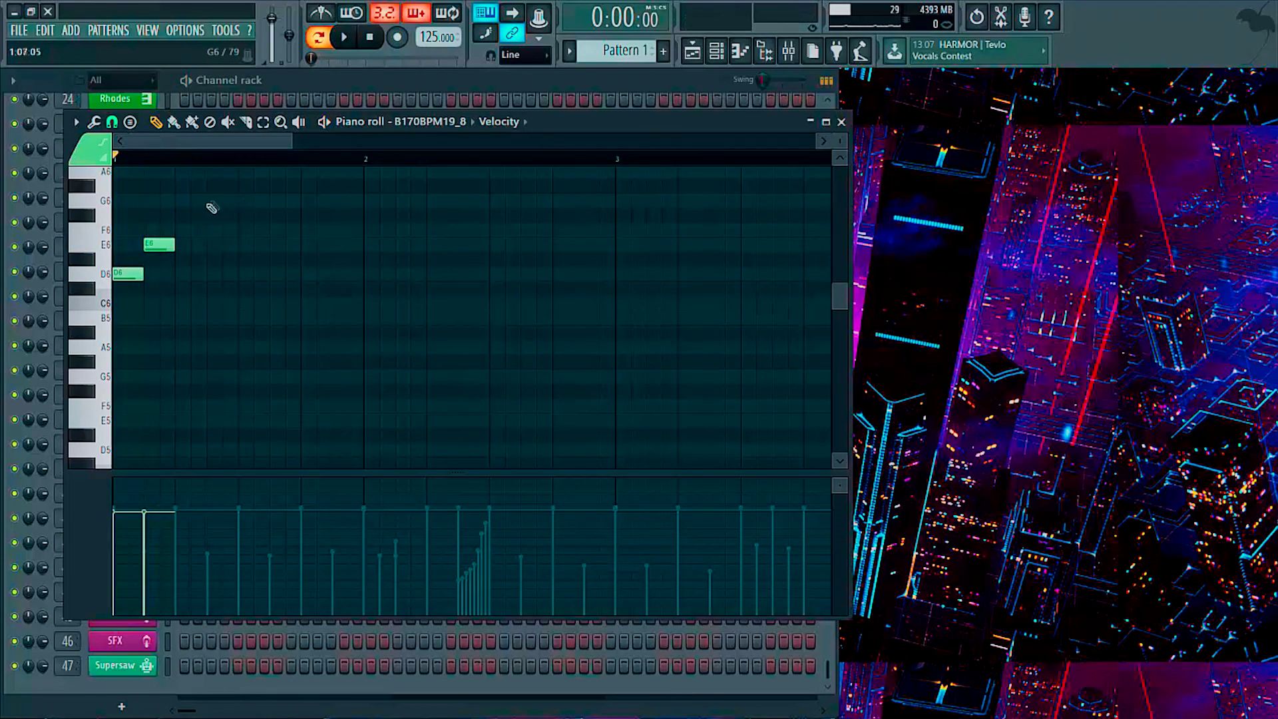
pyautogui.click(183, 201)
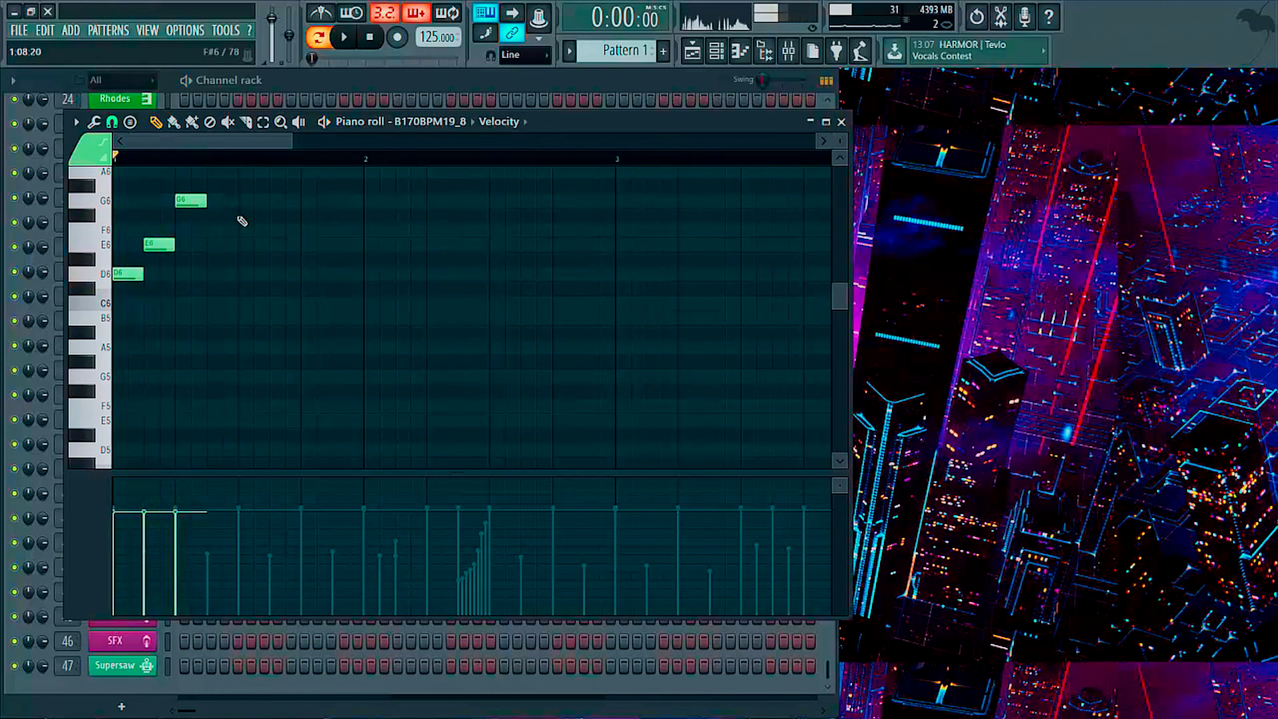
pyautogui.click(227, 245)
pyautogui.press('space')
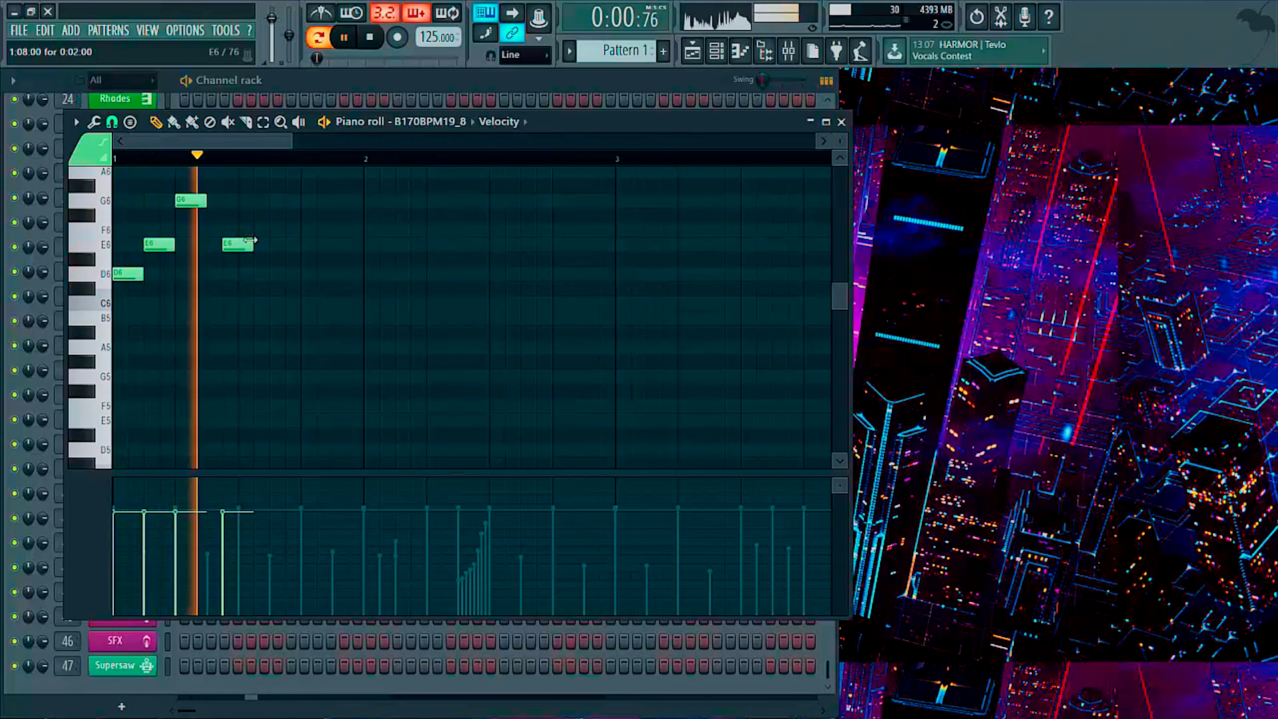
pyautogui.press('space')
pyautogui.press('space')
pyautogui.press('space')
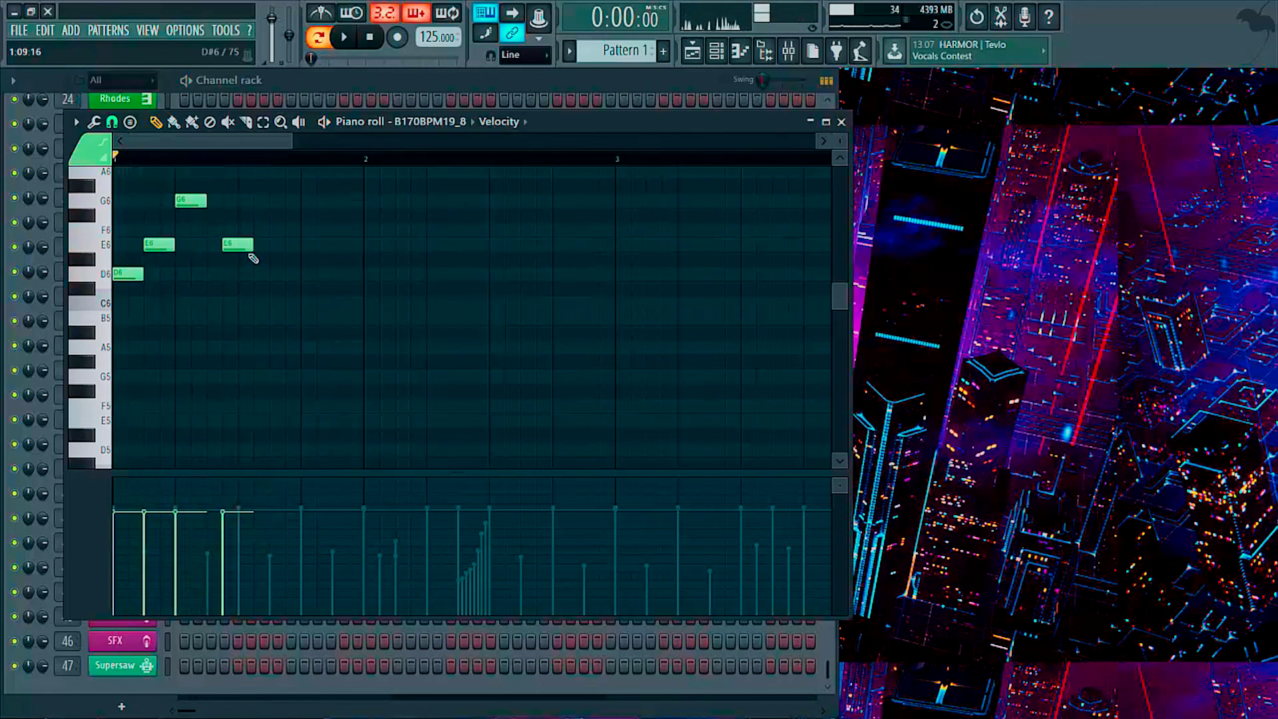
# - Shorten the last E6 to one step and add two more one-step E6 notes at steps 11 and 12 of bar 1
pyautogui.moveTo(244, 251); pyautogui.dragTo(238, 251)
pyautogui.press('space')
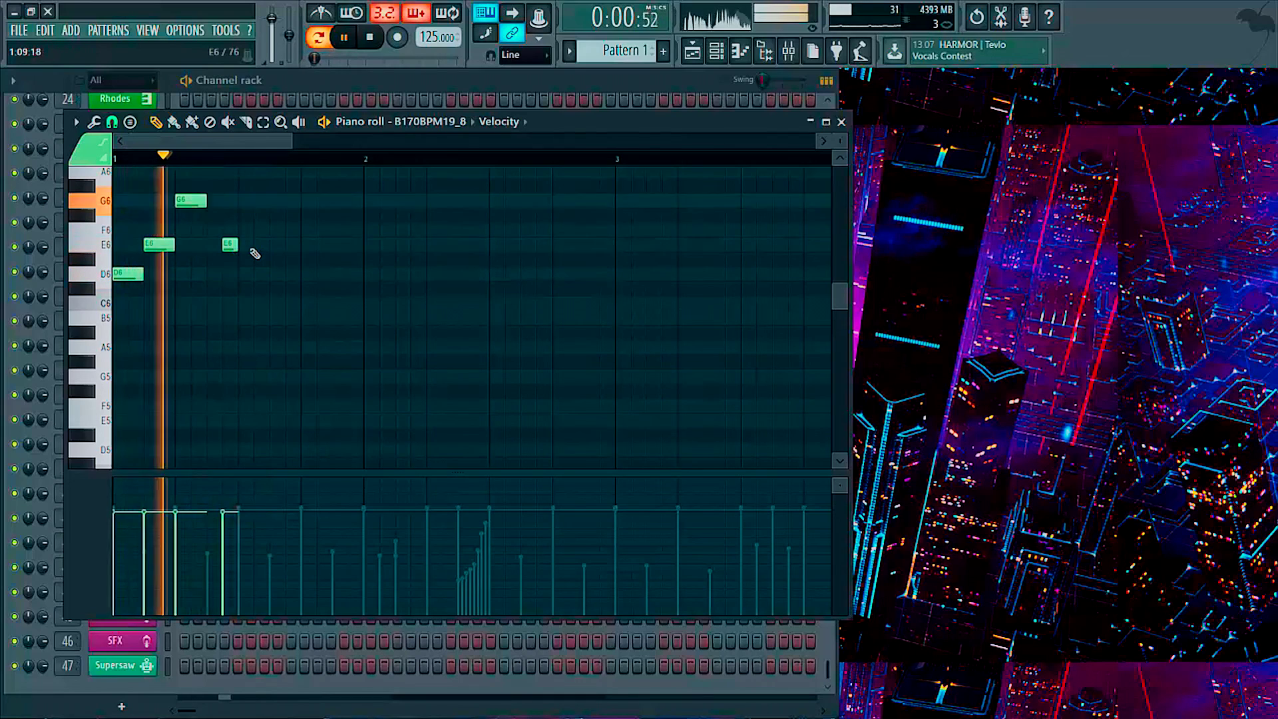
pyautogui.press('space')
pyautogui.click(260, 244)
pyautogui.click(277, 244)
pyautogui.click(292, 245)
pyautogui.press('space')
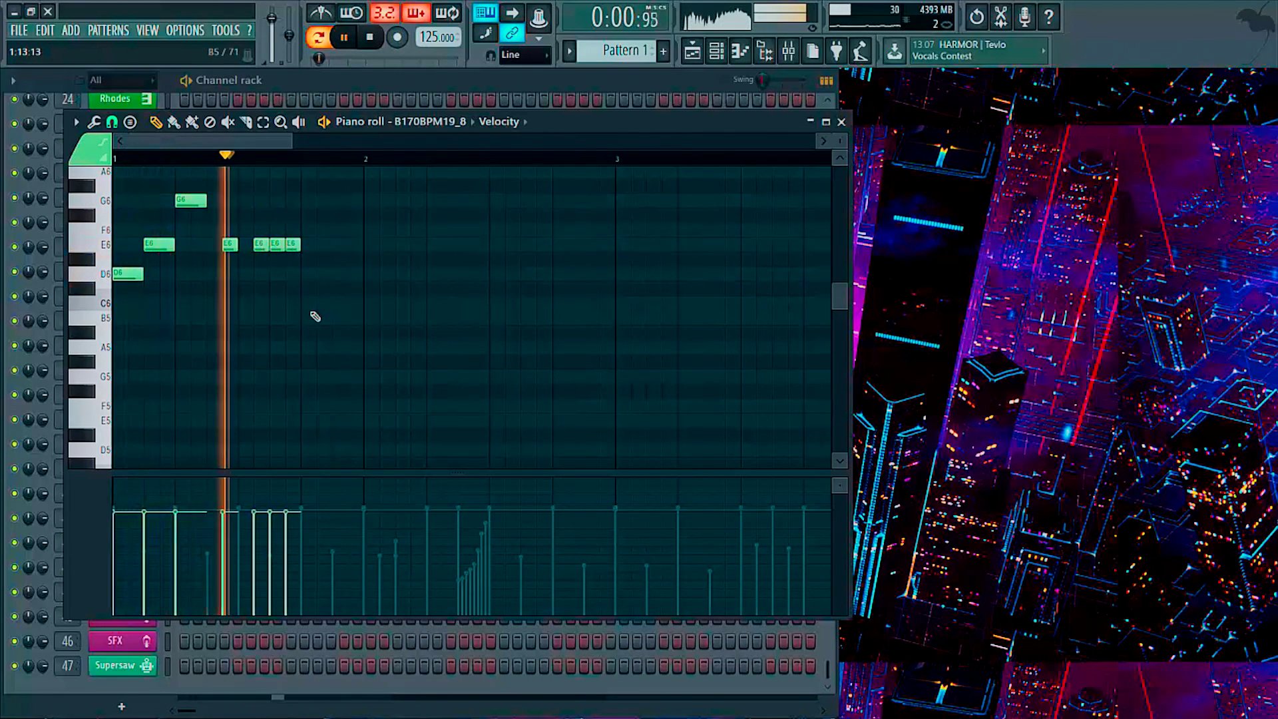
pyautogui.press('space')
pyautogui.press('space')
pyautogui.rightClick(260, 243)
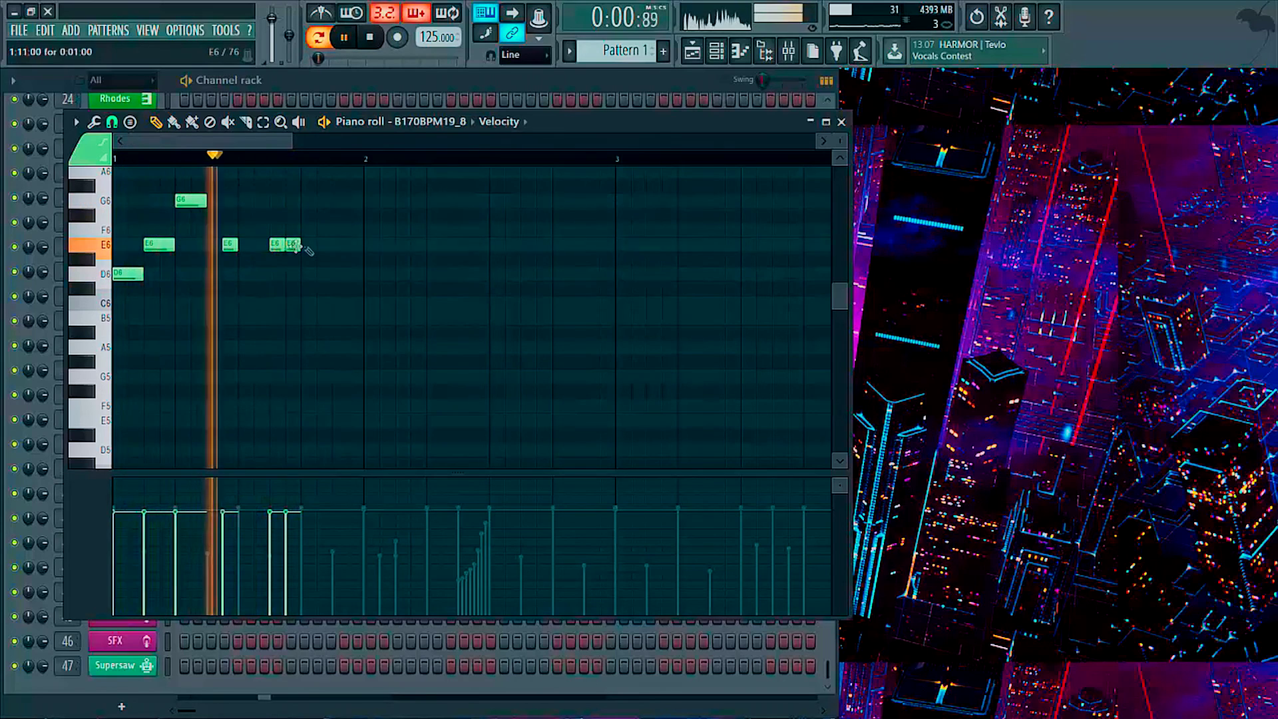
pyautogui.press('space')
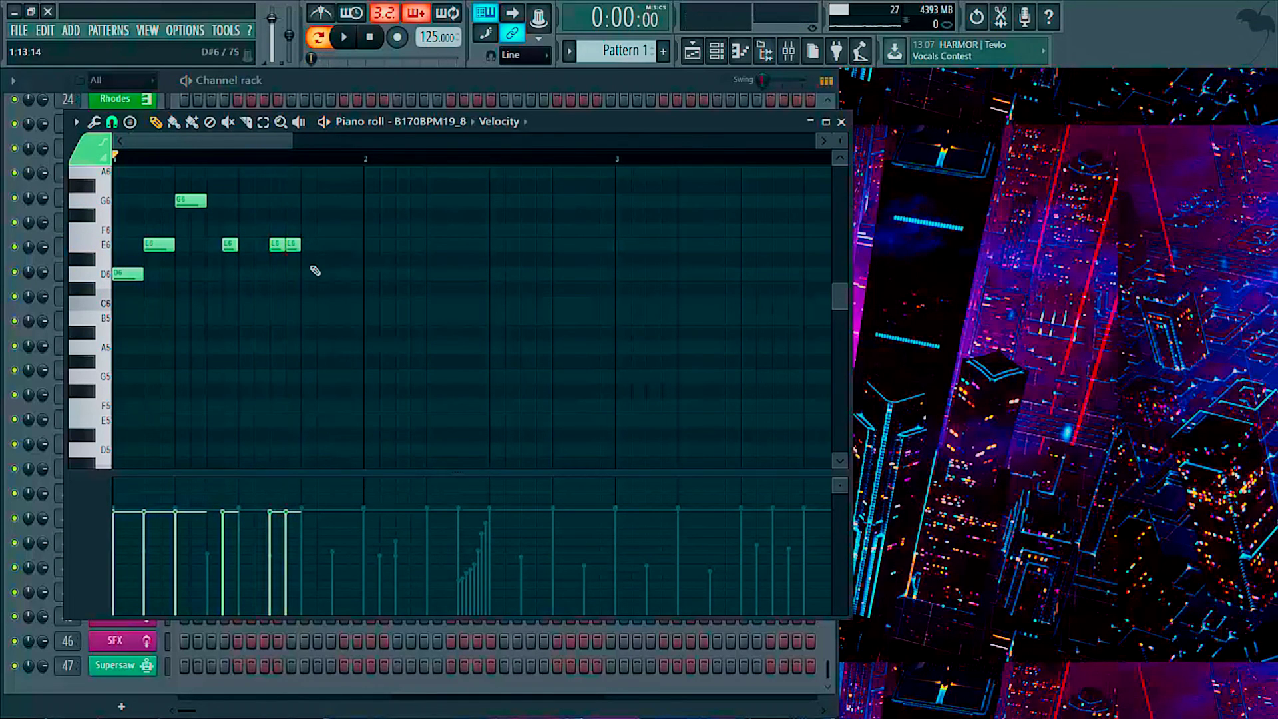
# - Add a three-step D6 ending bar 1 and extend the preceding E6 to meet it
pyautogui.click(309, 274)
pyautogui.press('space')
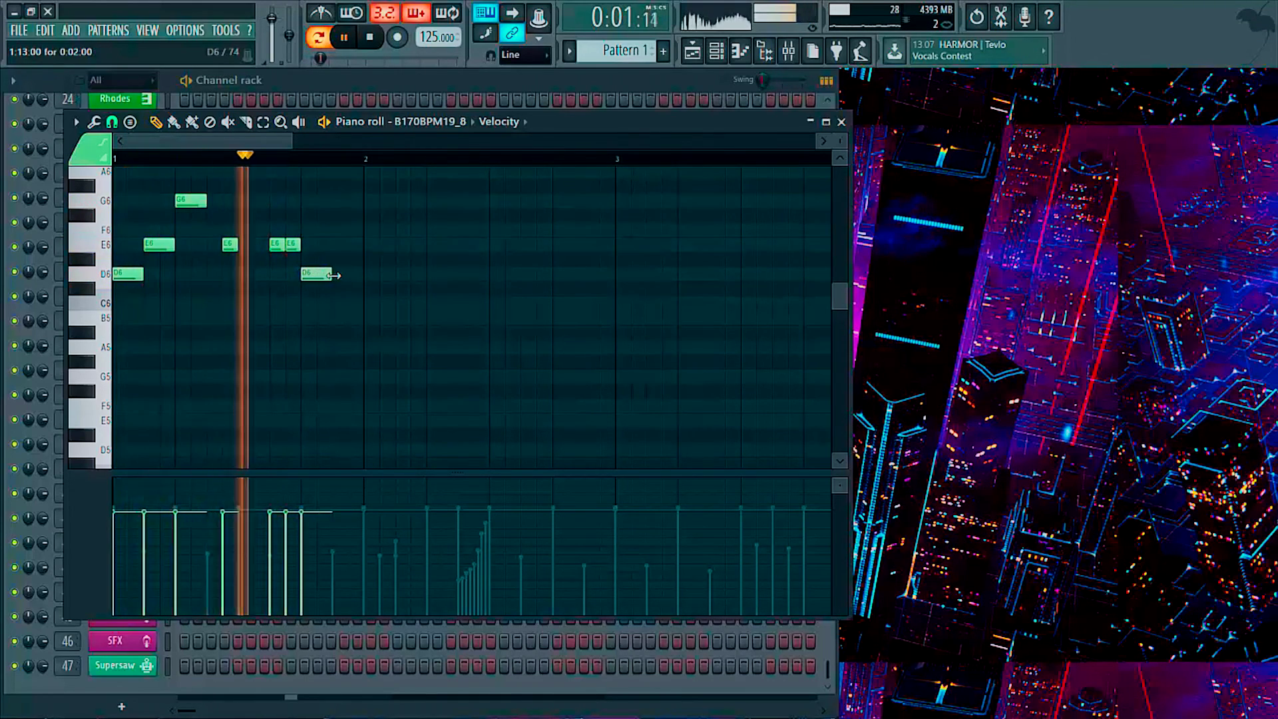
pyautogui.moveTo(333, 275); pyautogui.dragTo(339, 273)
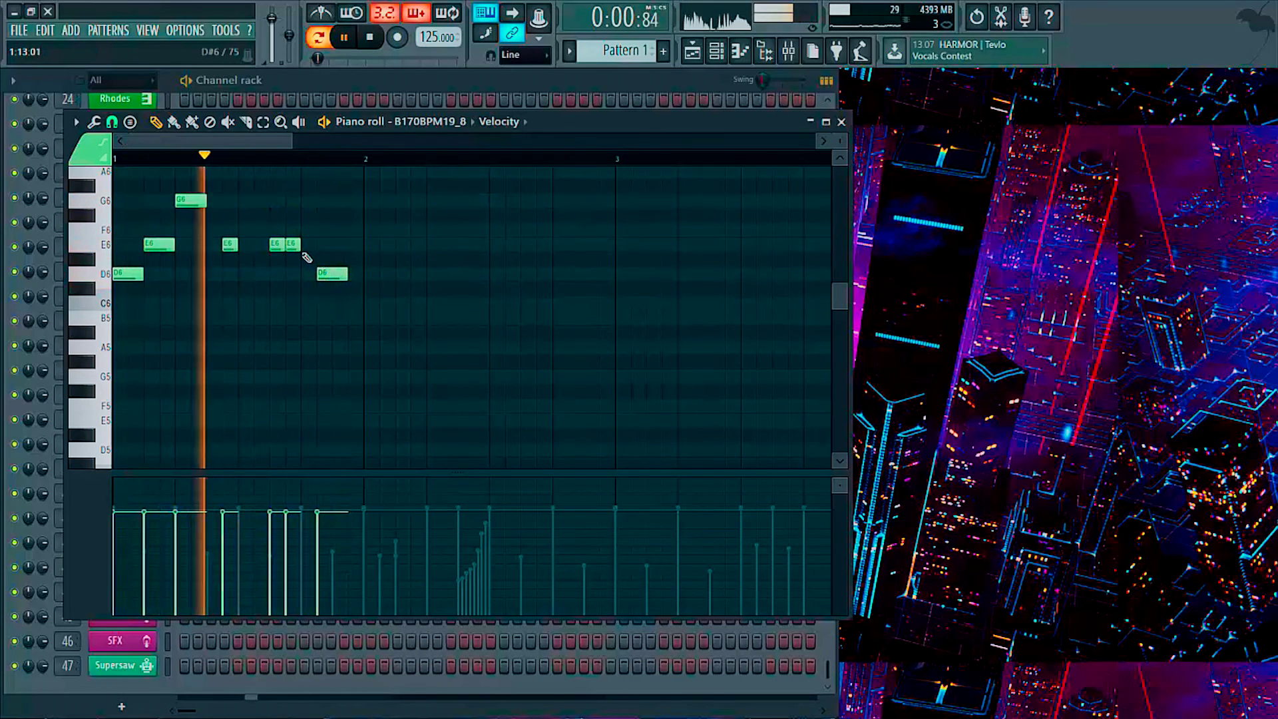
pyautogui.moveTo(309, 246); pyautogui.dragTo(363, 274)
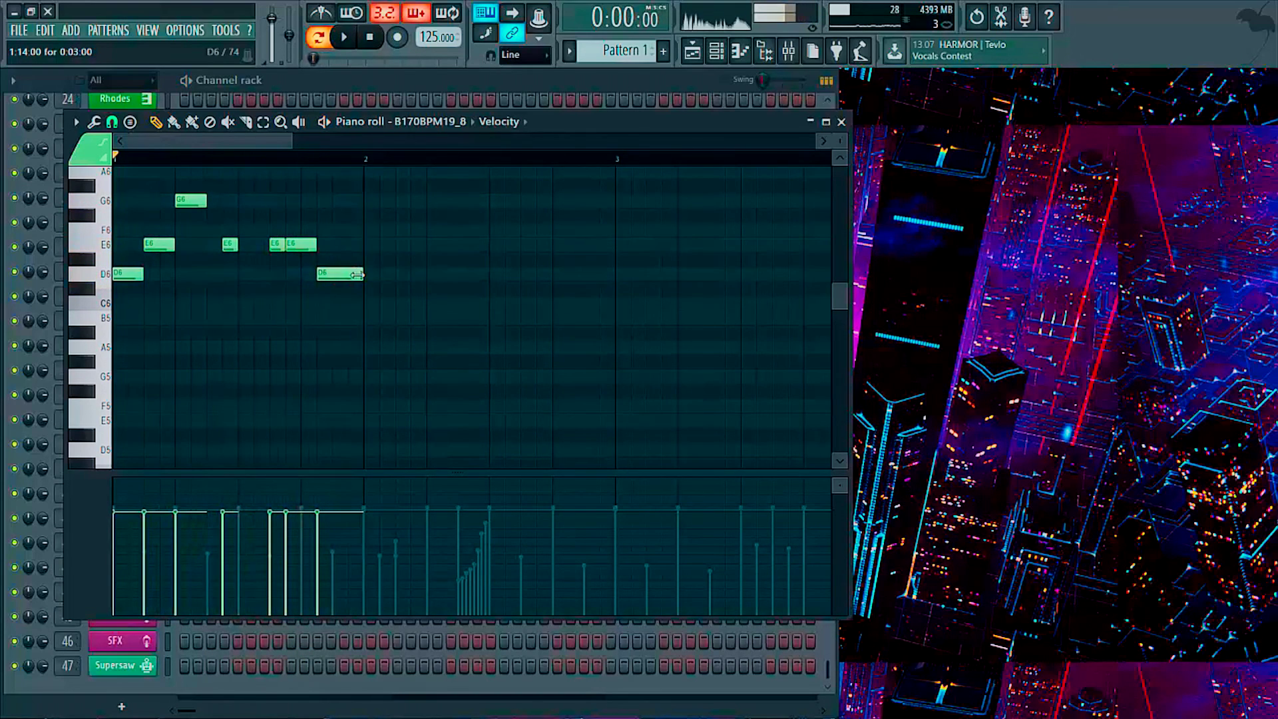
# - Fill the first half of bar 2 with a one-beat C6 followed by a one-beat D6
pyautogui.click(373, 303)
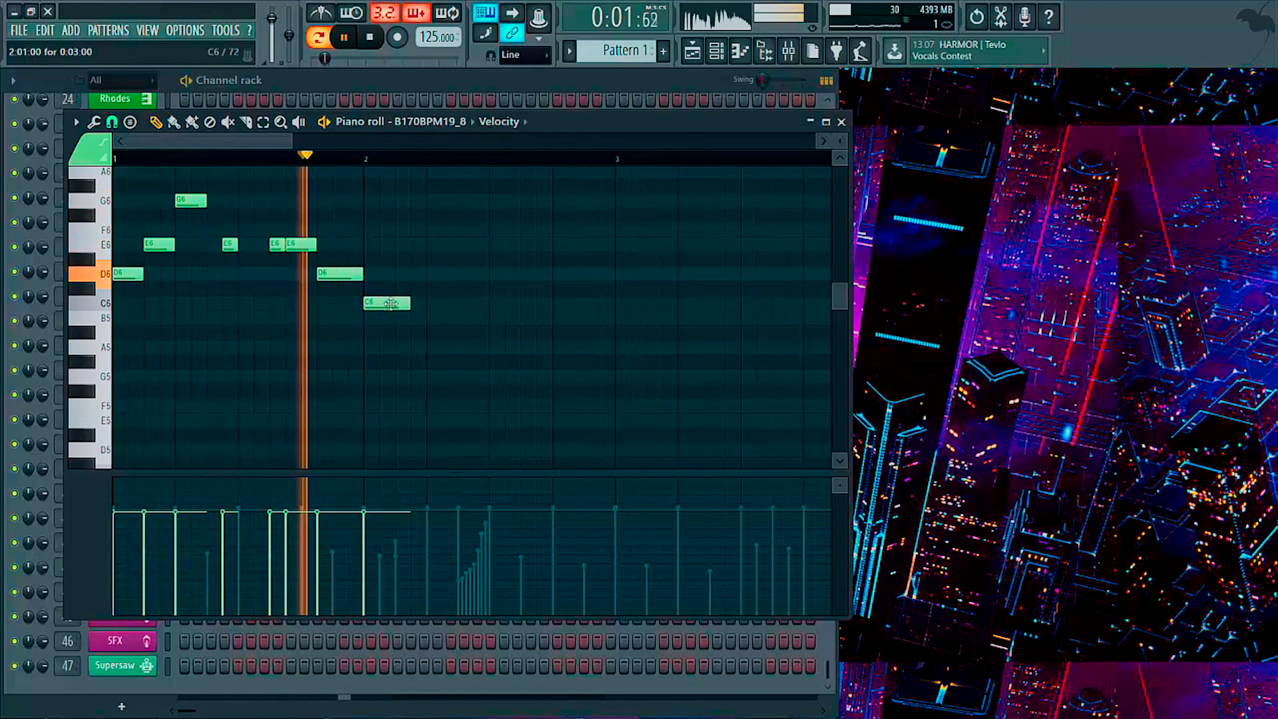
pyautogui.press('space')
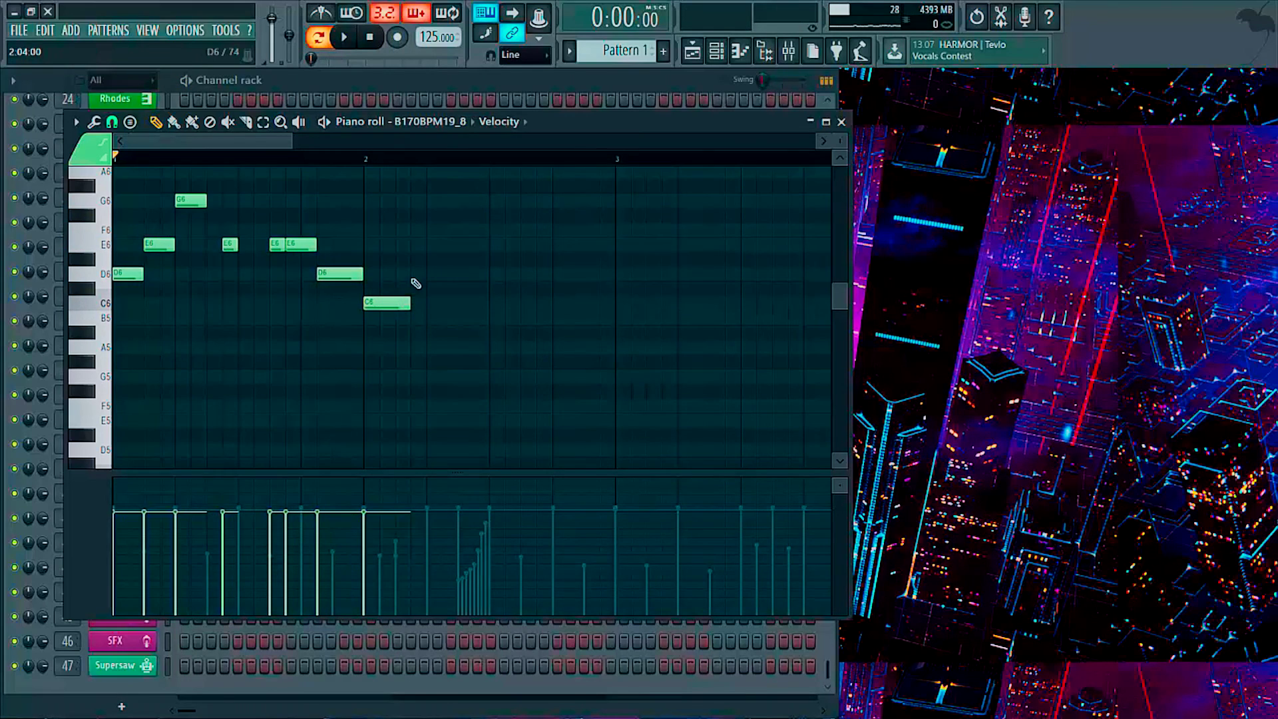
pyautogui.click(415, 274)
pyautogui.press('space')
pyautogui.moveTo(410, 303)
pyautogui.mouseDown()
pyautogui.moveTo(452, 274)
pyautogui.moveTo(482, 279)
pyautogui.mouseUp()
pyautogui.press('space')
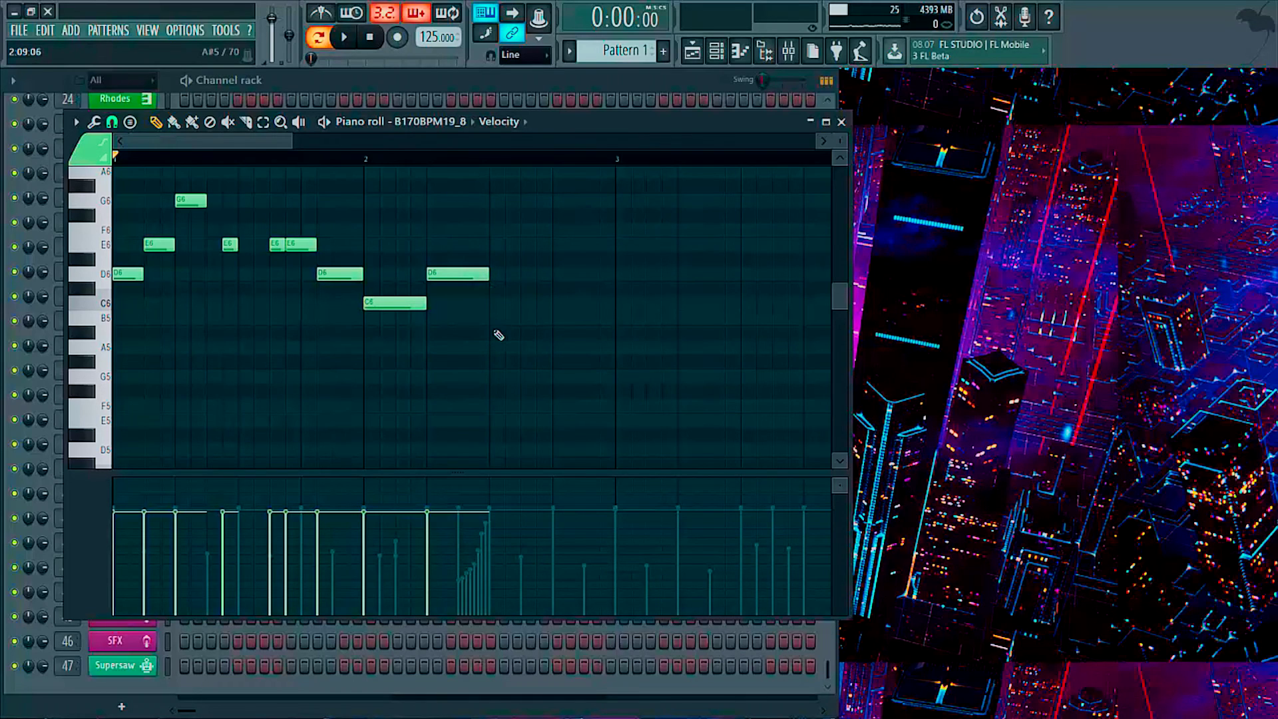
# - Fill the second half of bar 2 with a one-beat A5 and a one-beat C6, and play the melody
pyautogui.moveTo(499, 334); pyautogui.dragTo(520, 352)
pyautogui.press('space')
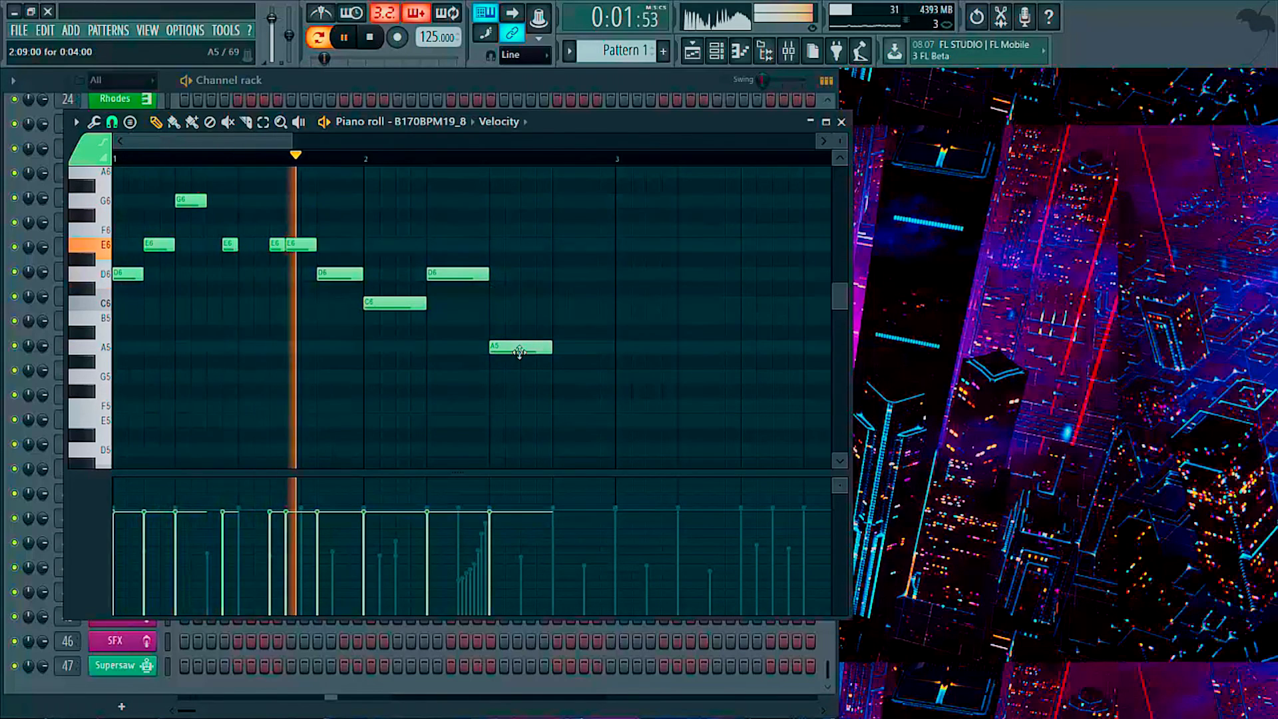
pyautogui.press('space')
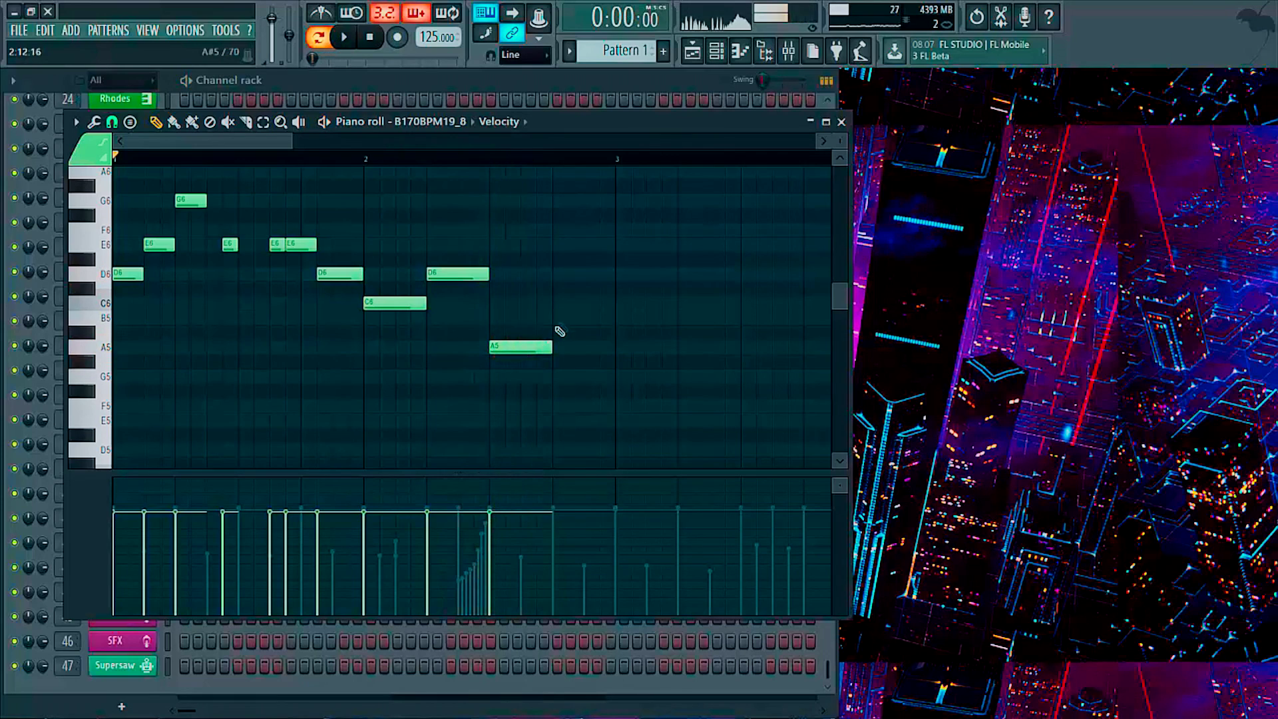
pyautogui.click(563, 318)
pyautogui.press('space')
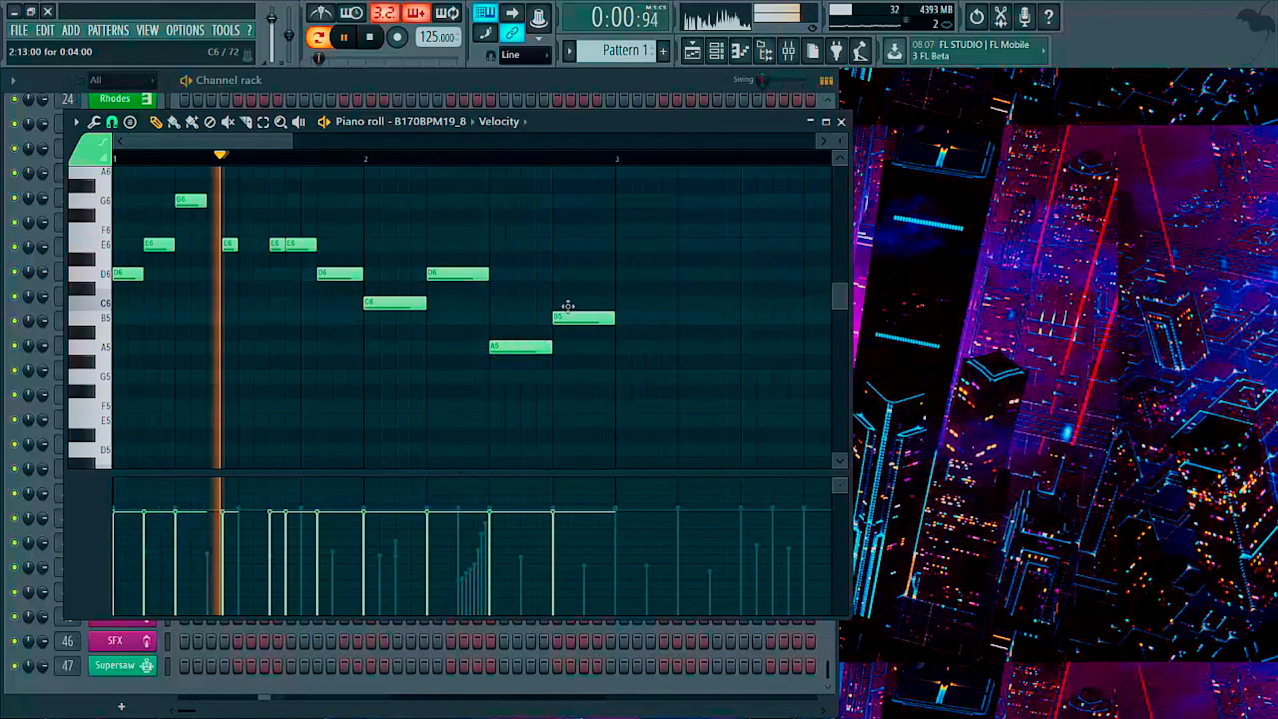
pyautogui.moveTo(568, 307); pyautogui.dragTo(565, 293)
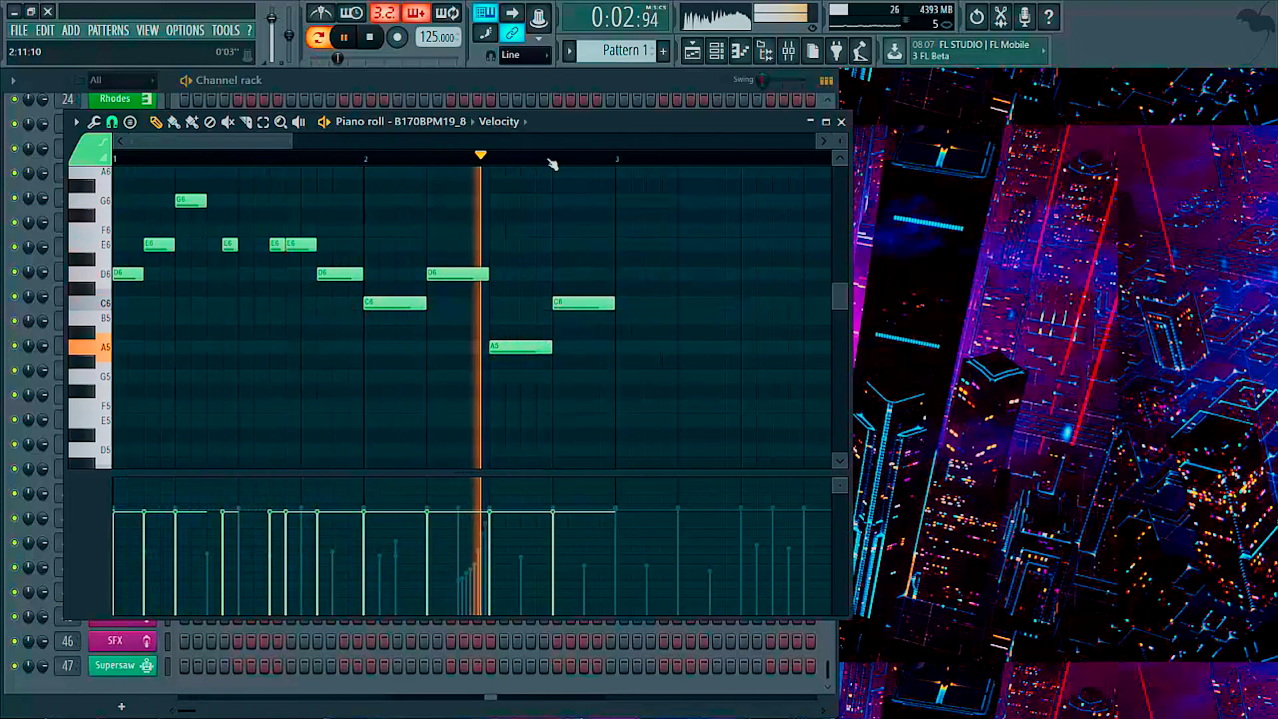
pyautogui.press('space')
# - Copy the two-bar melody into bars 3 and 4, play it from bar 3 and deselect the notes
pyautogui.keyDown('ctrl'); pyautogui.scroll(-2, 556, 193); pyautogui.keyUp('ctrl')
pyautogui.moveTo(519, 354); pyautogui.dragTo(115, 195)
pyautogui.moveTo(119, 269); pyautogui.dragTo(426, 290)
pyautogui.press('space')
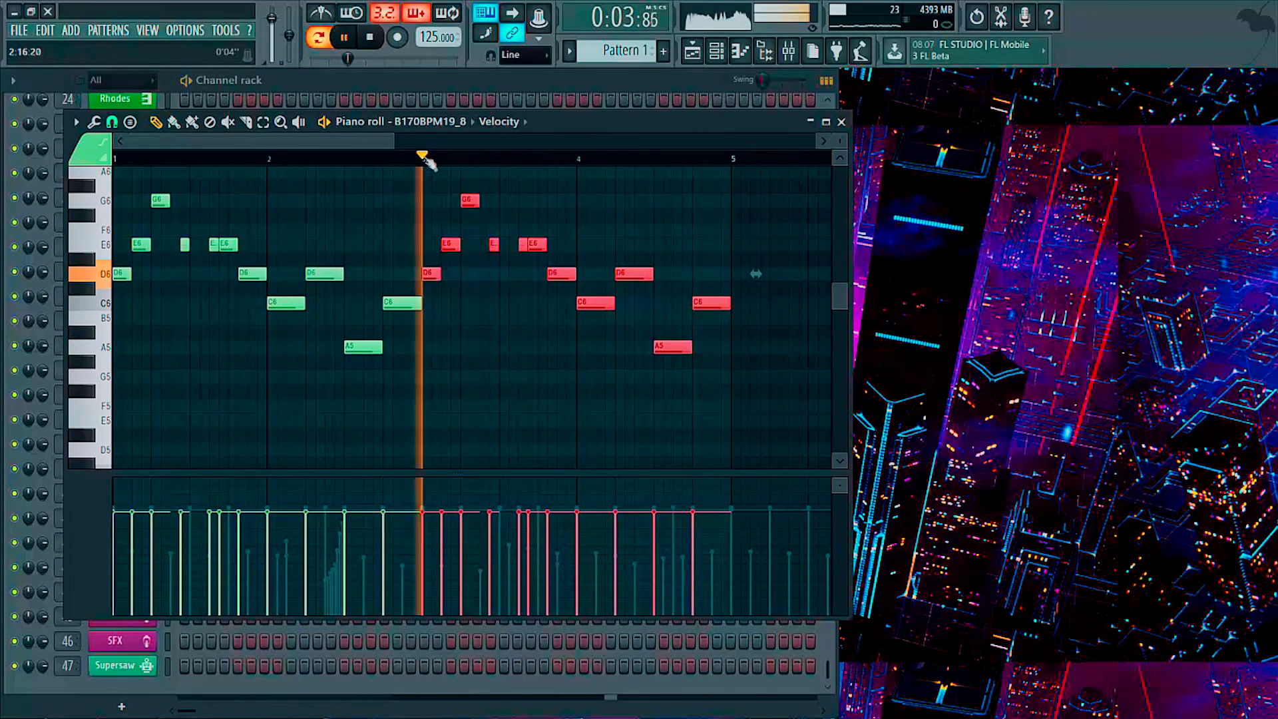
pyautogui.click(616, 240)
pyautogui.press('space')
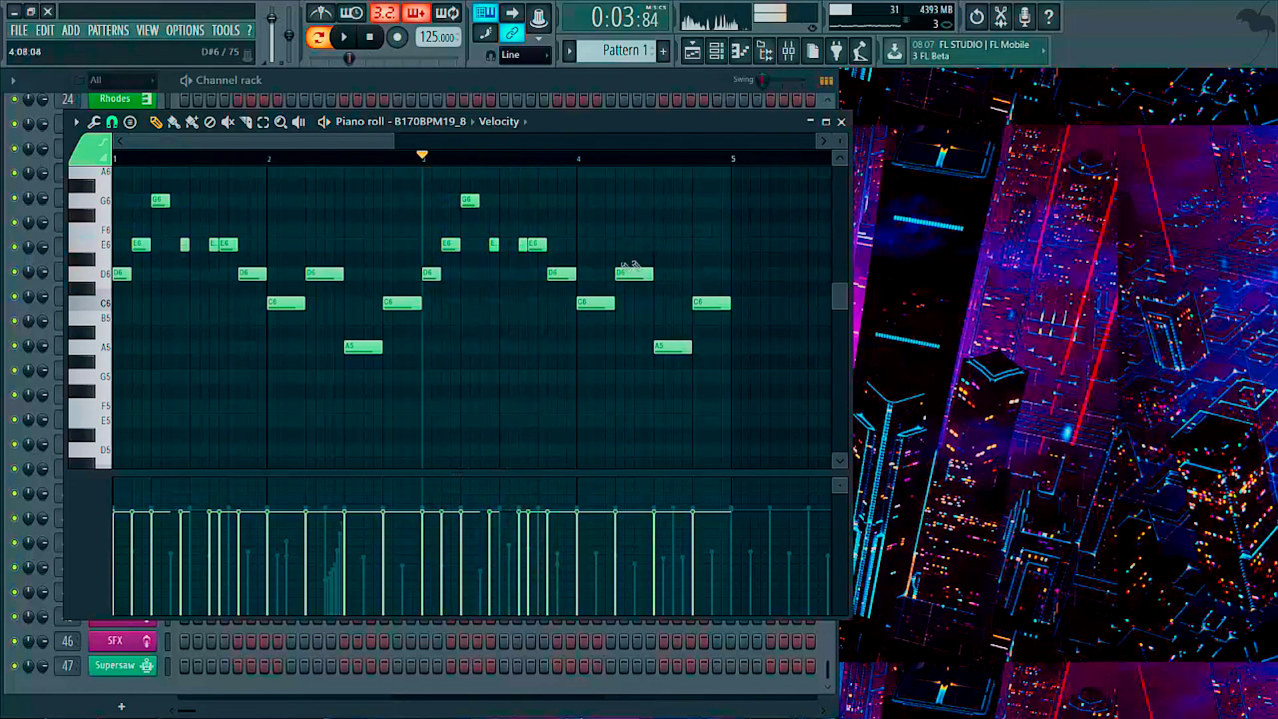
# - Replace the four bar 4 notes with a copy of bar 3's phrase, play it back and deselect the notes
pyautogui.rightClick(633, 273)
pyautogui.rightClick(596, 303)
pyautogui.rightClick(672, 346)
pyautogui.rightClick(707, 305)
pyautogui.moveTo(665, 384); pyautogui.dragTo(433, 177)
pyautogui.moveTo(428, 280); pyautogui.dragTo(582, 285)
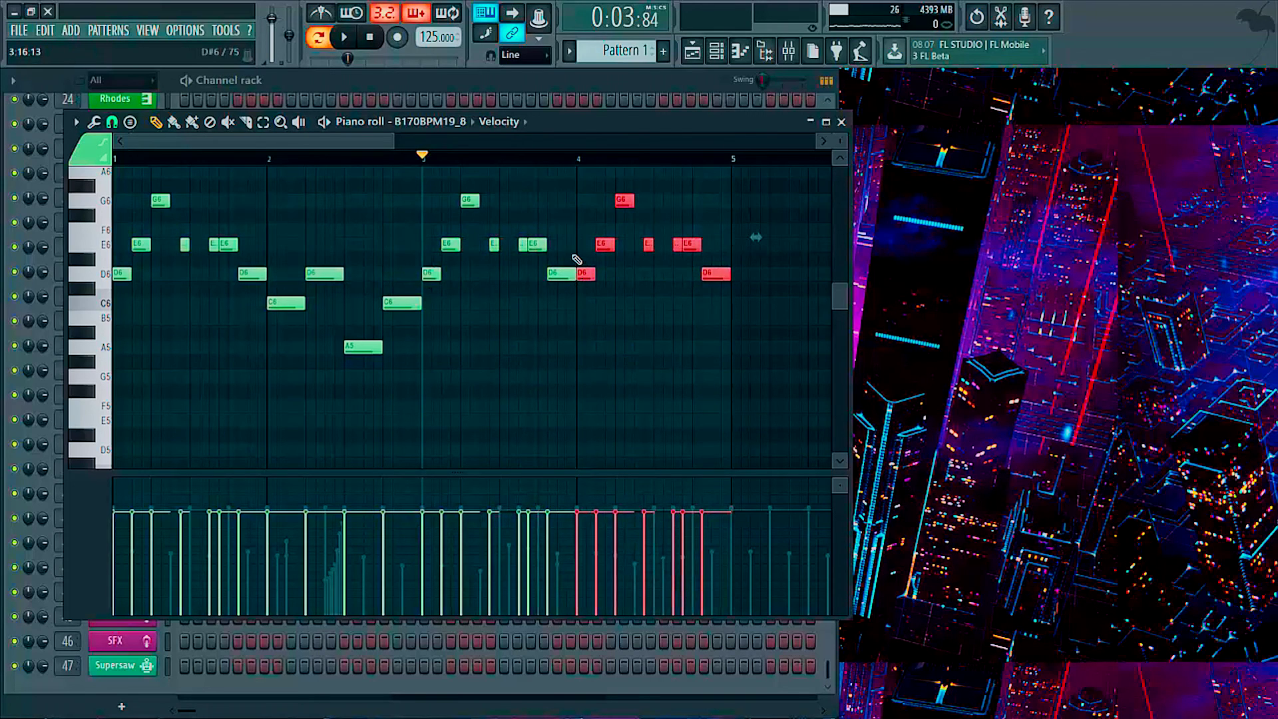
pyautogui.press('space')
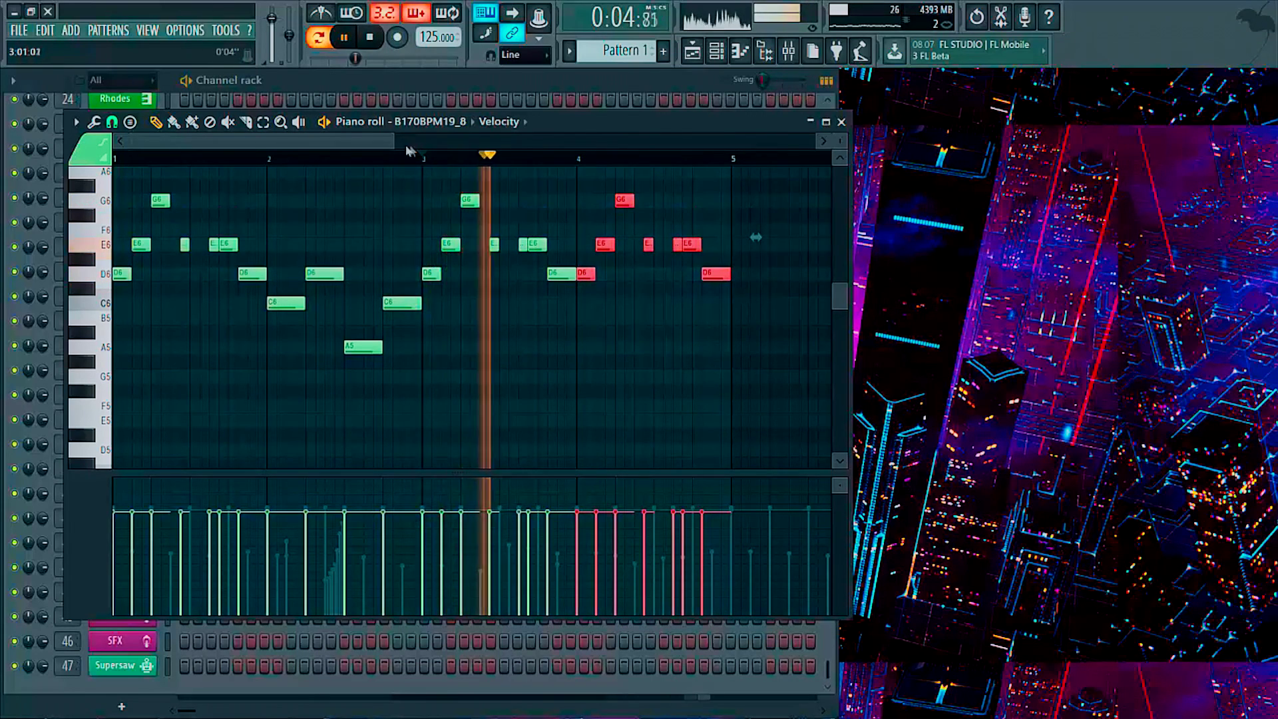
pyautogui.moveTo(376, 140); pyautogui.dragTo(430, 145)
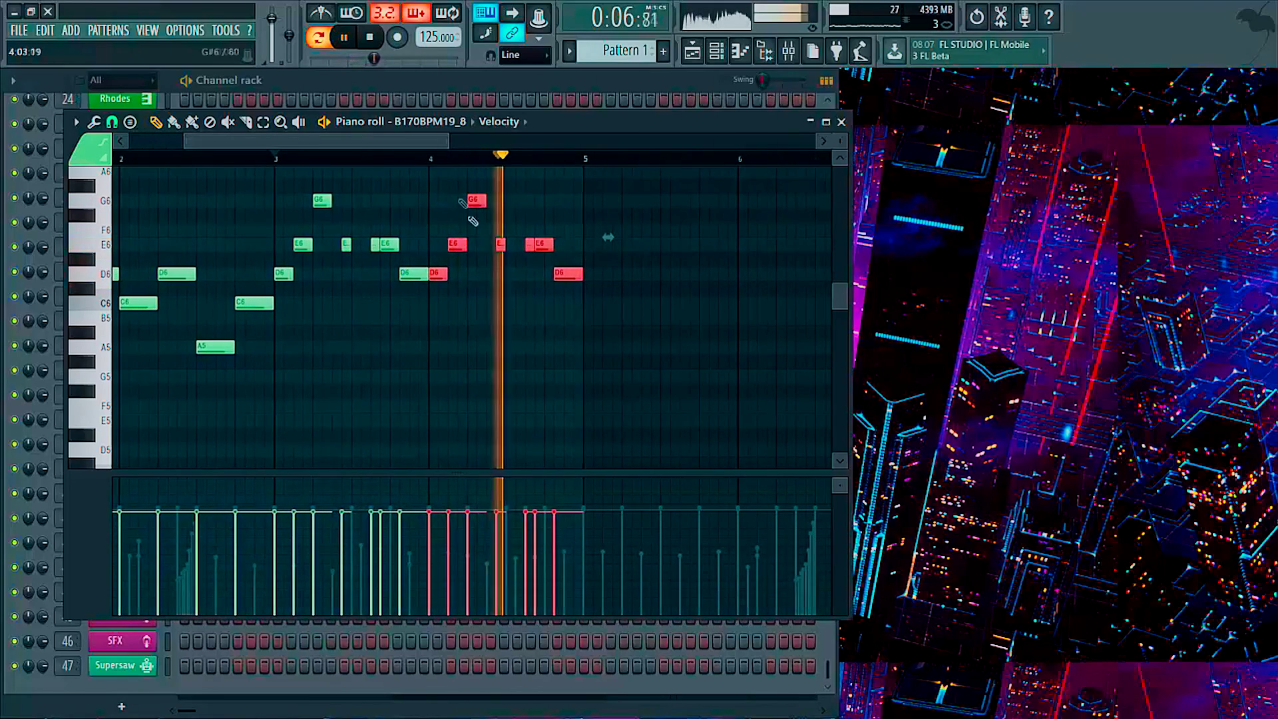
pyautogui.press('space')
pyautogui.click(508, 331)
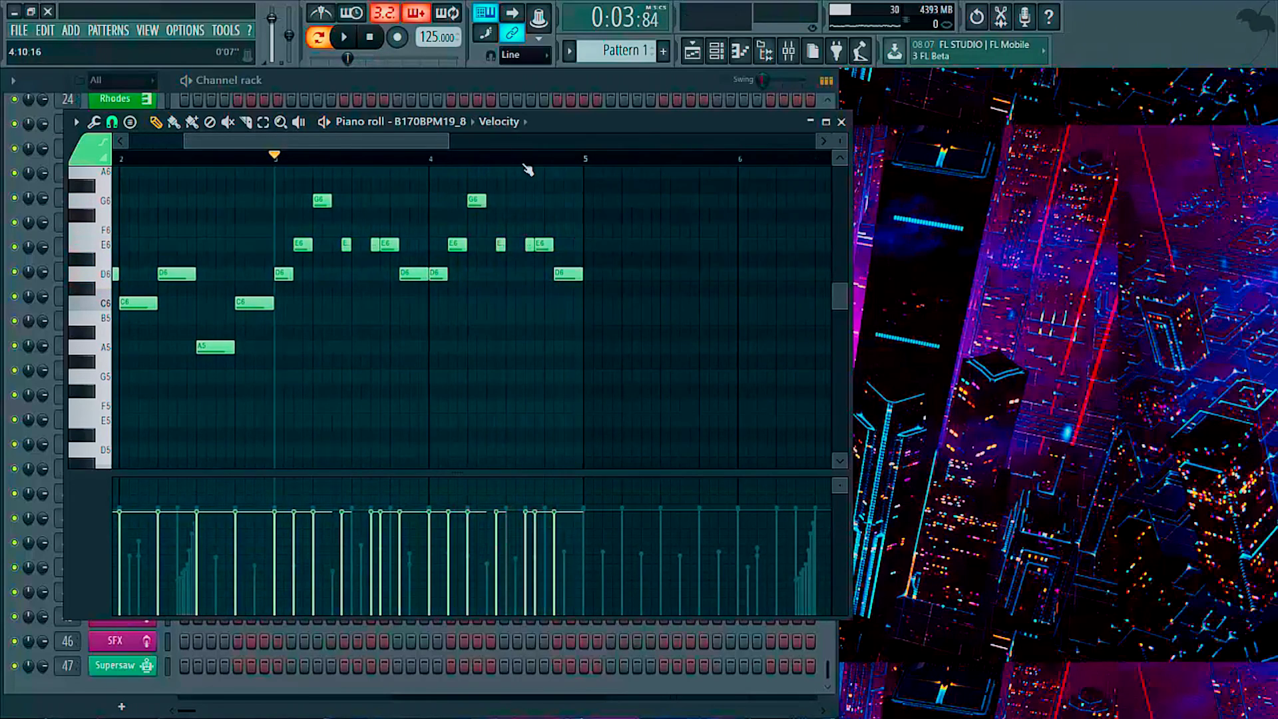
# - Duplicate the whole four-bar melody into bars 5 to 8, deselect the notes and play all eight bars
pyautogui.scroll(-3, 526, 170)
pyautogui.hotkey('ctrl', 'a')
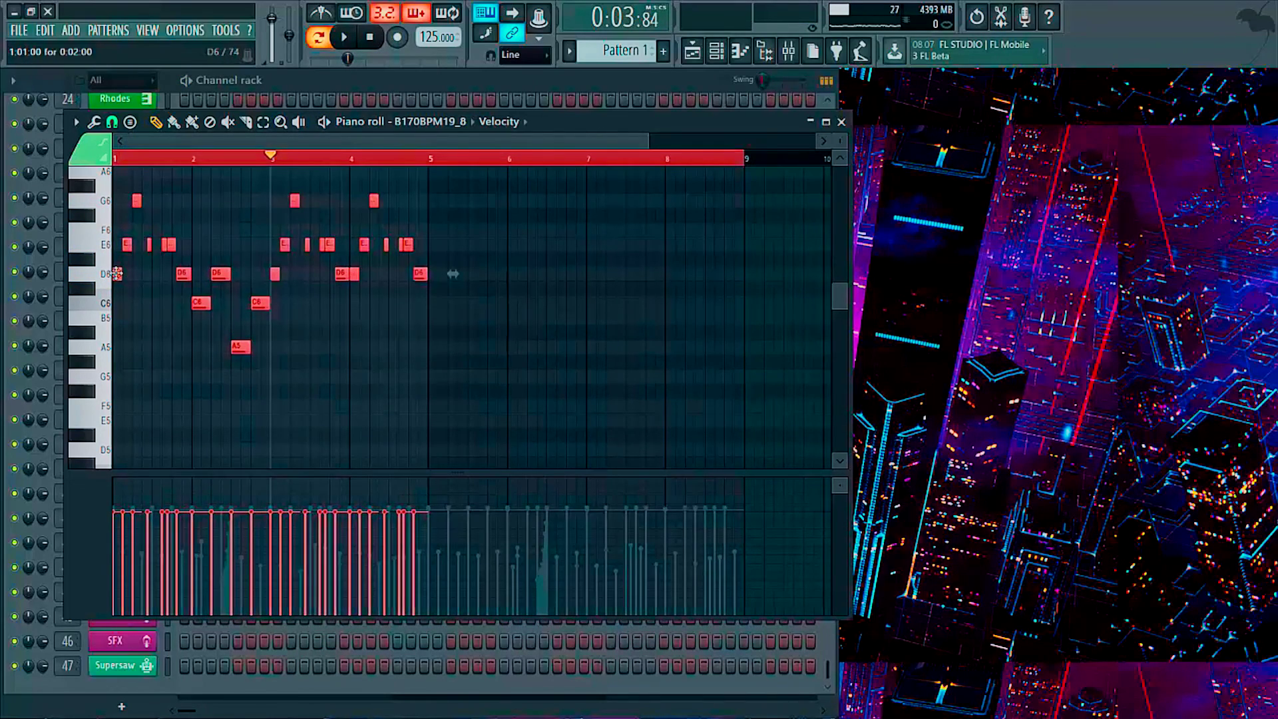
pyautogui.hotkey('ctrl', 'b')
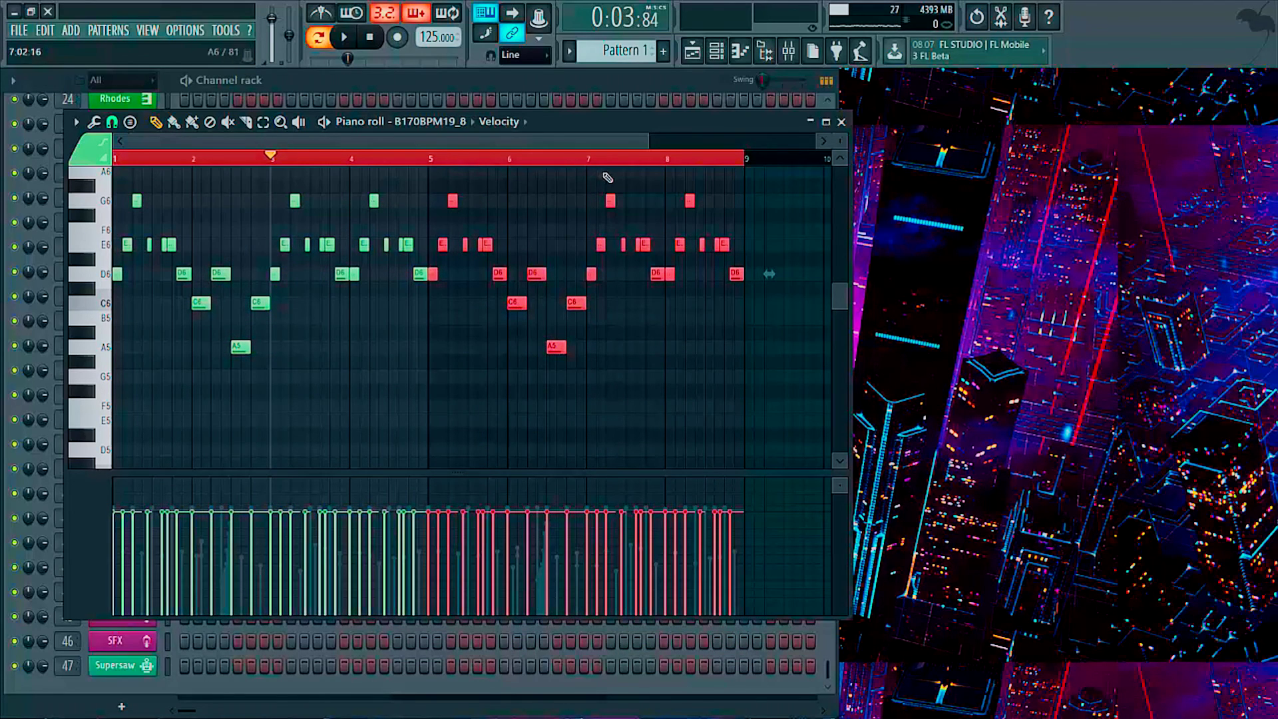
pyautogui.press('space')
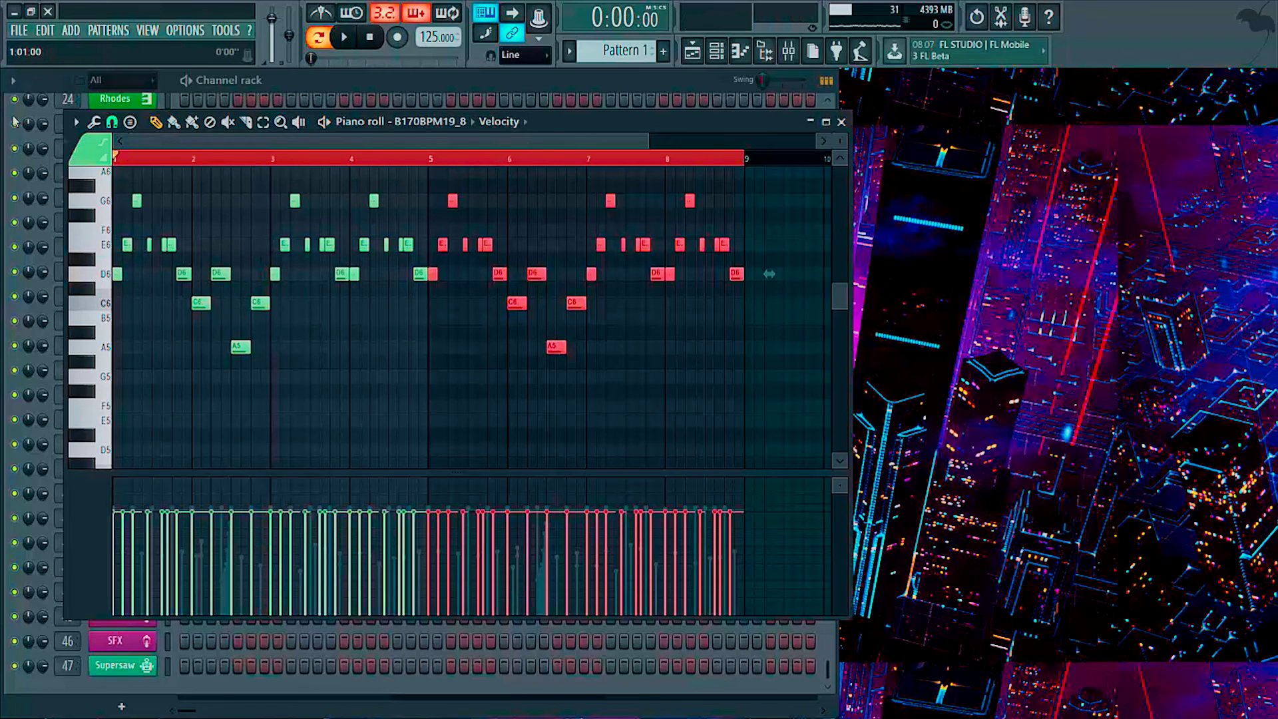
pyautogui.hotkey('ctrl', 'd')
pyautogui.press('space')
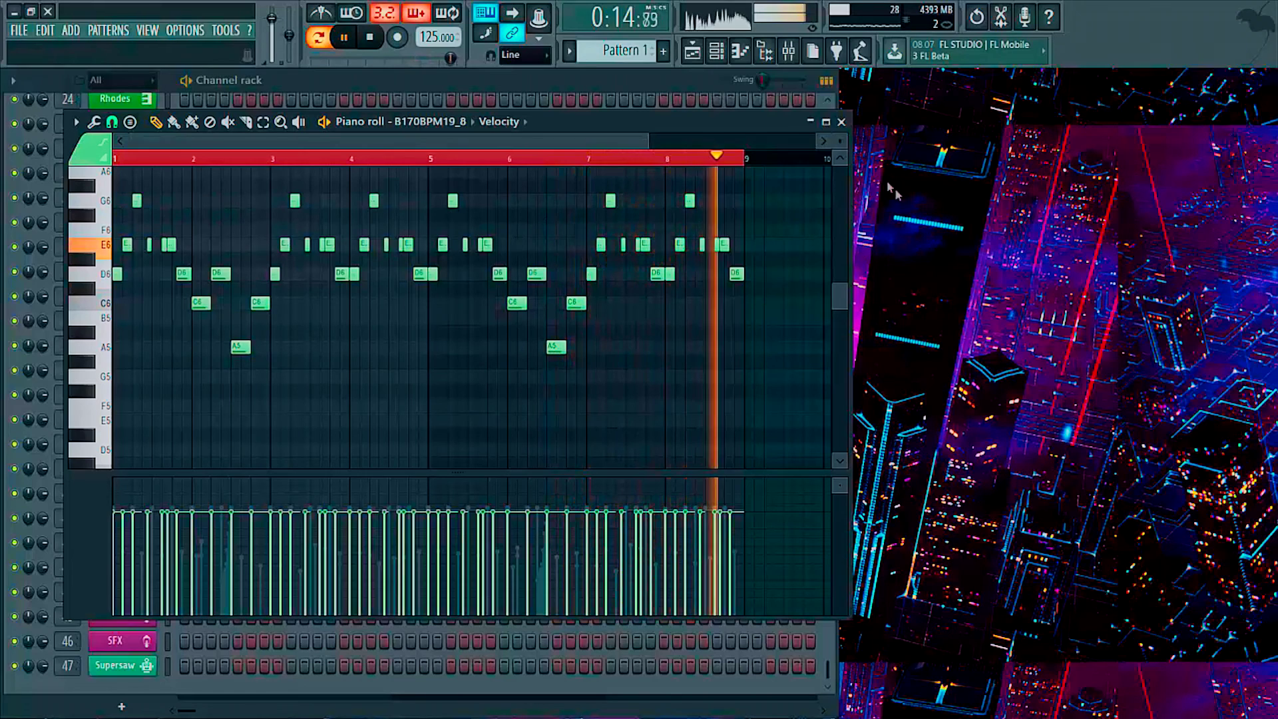
pyautogui.press('space')
# - Close the piano roll and play the pattern while reviewing the channels in the channel rack
pyautogui.click(842, 122)
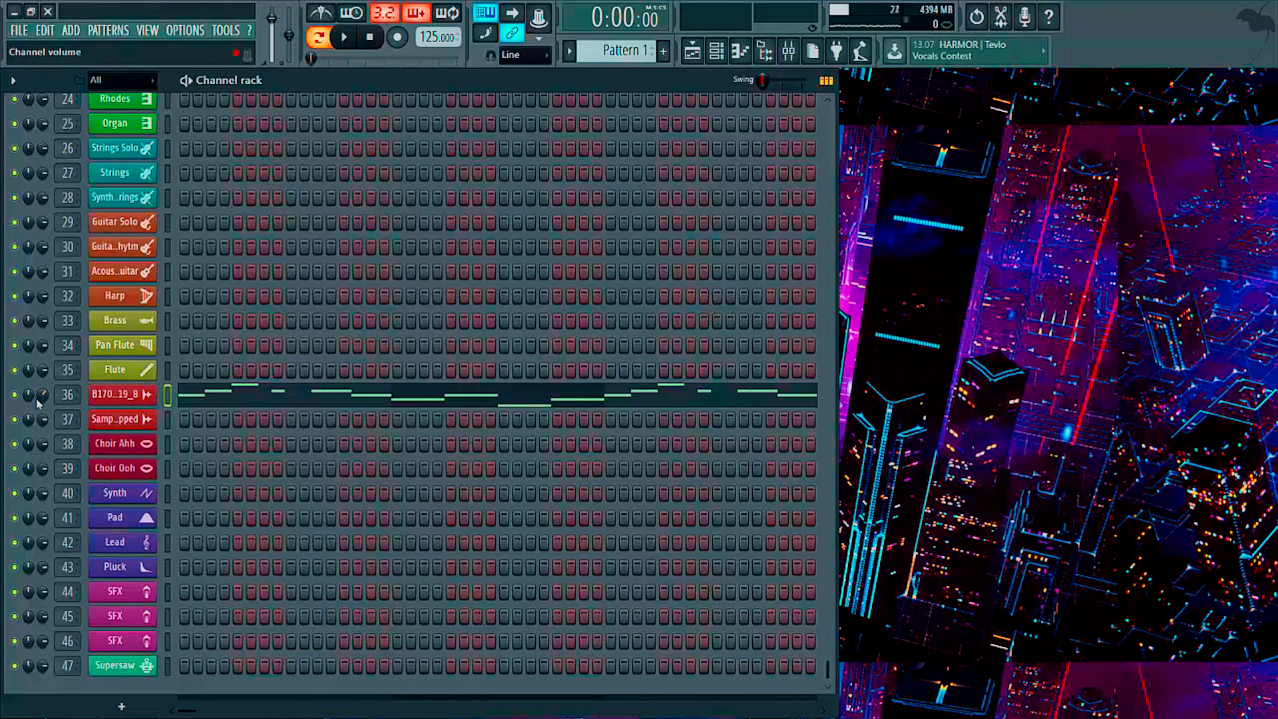
pyautogui.press('space')
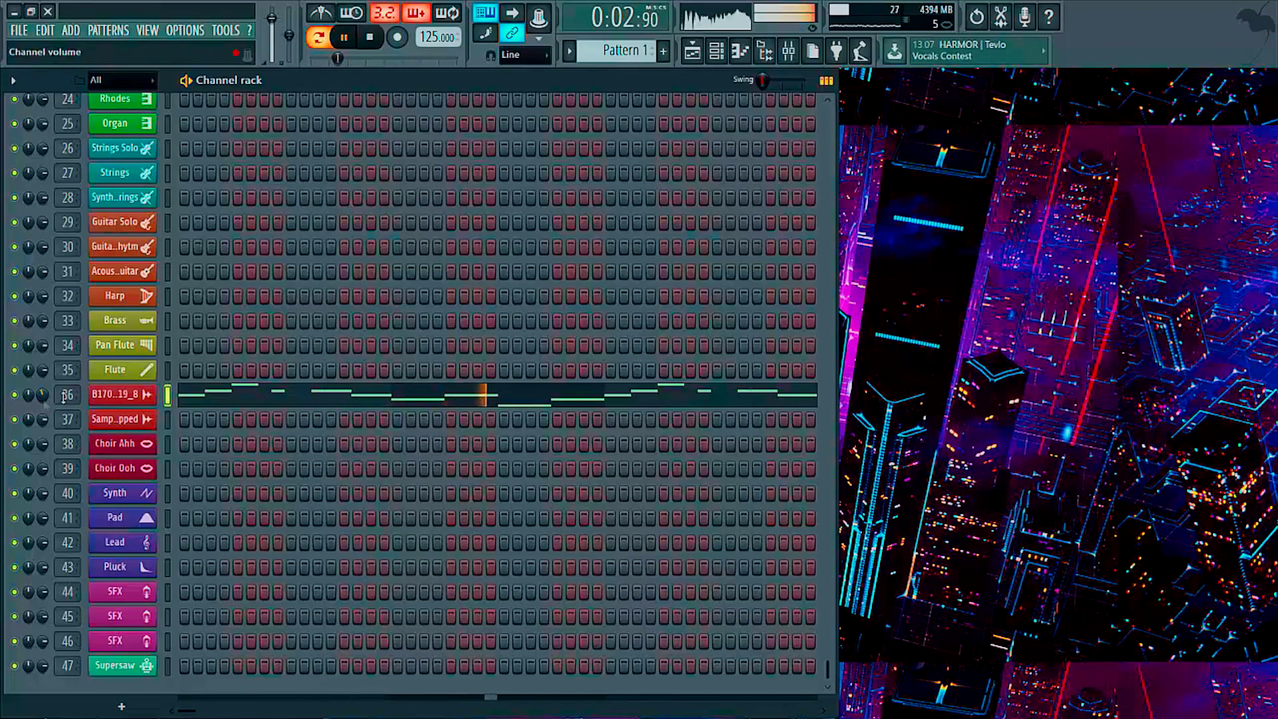
pyautogui.scroll(6, 438, 384)
pyautogui.scroll(1, 437, 383)
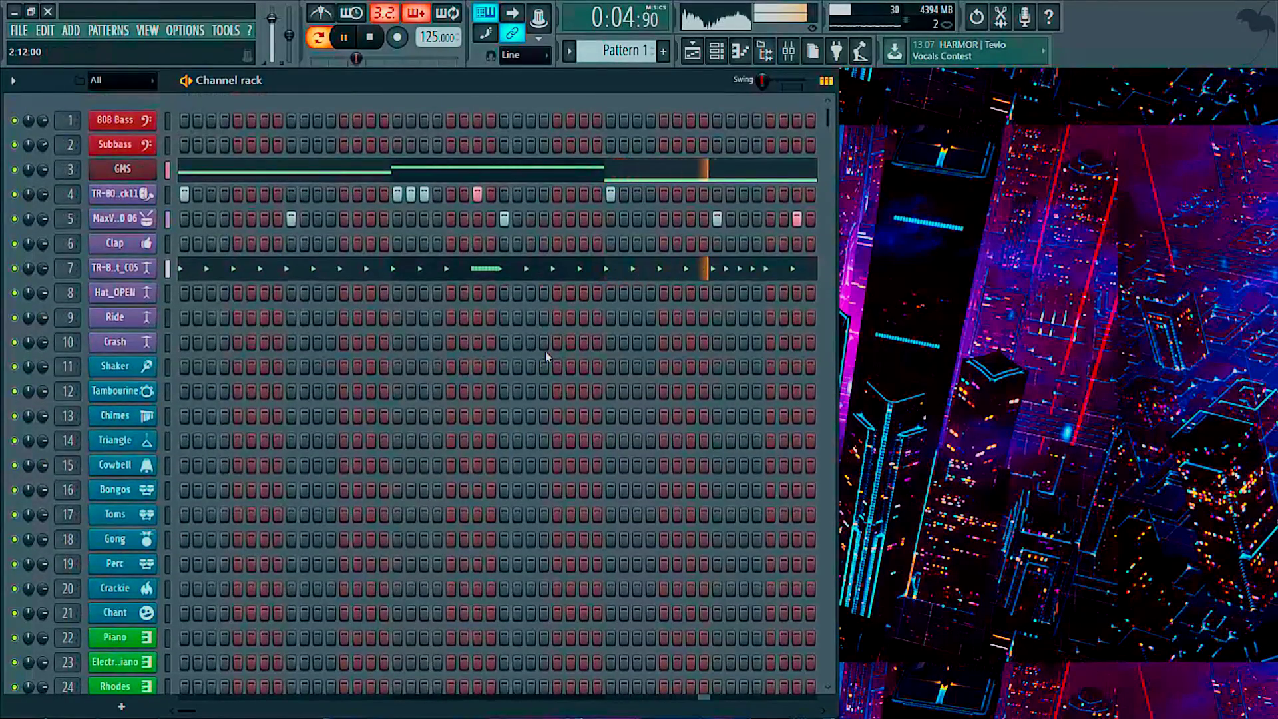
pyautogui.press('space')
# - Fine-tune the time shift of the TR-808Hat_C05 channel against the playing pattern, and close its settings
pyautogui.click(134, 269)
pyautogui.click(209, 277)
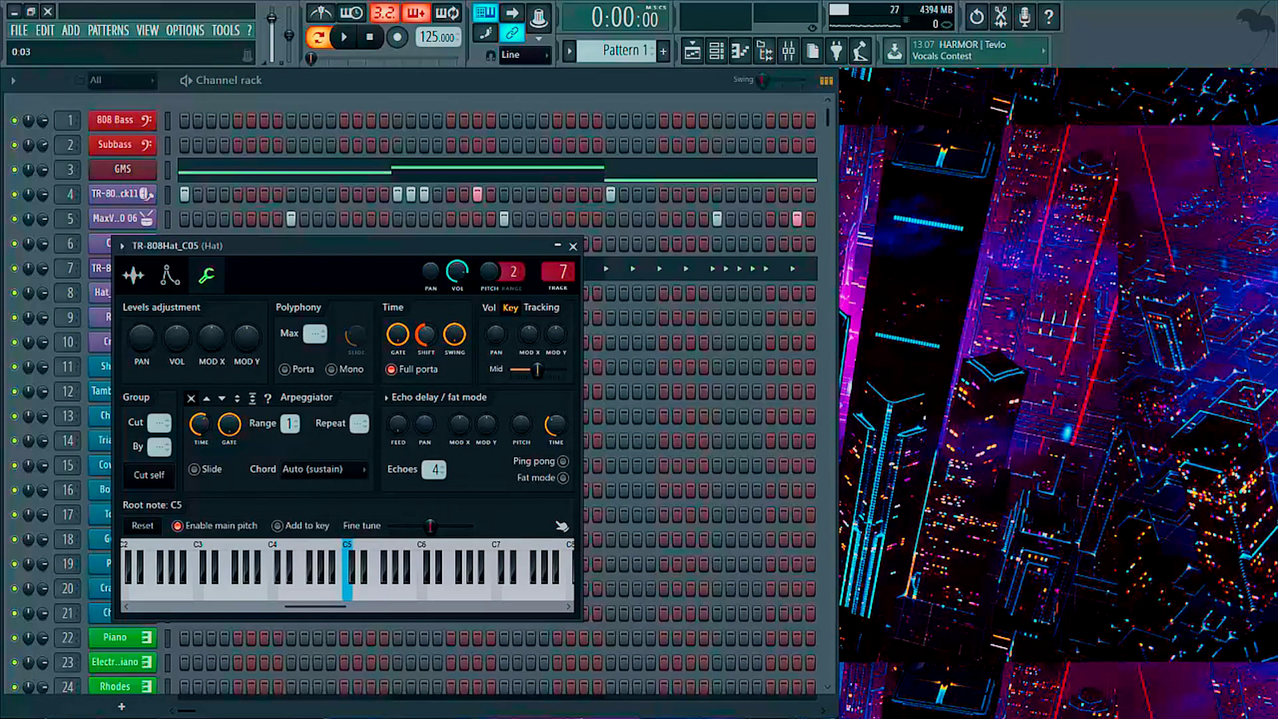
pyautogui.press('space')
pyautogui.press('space')
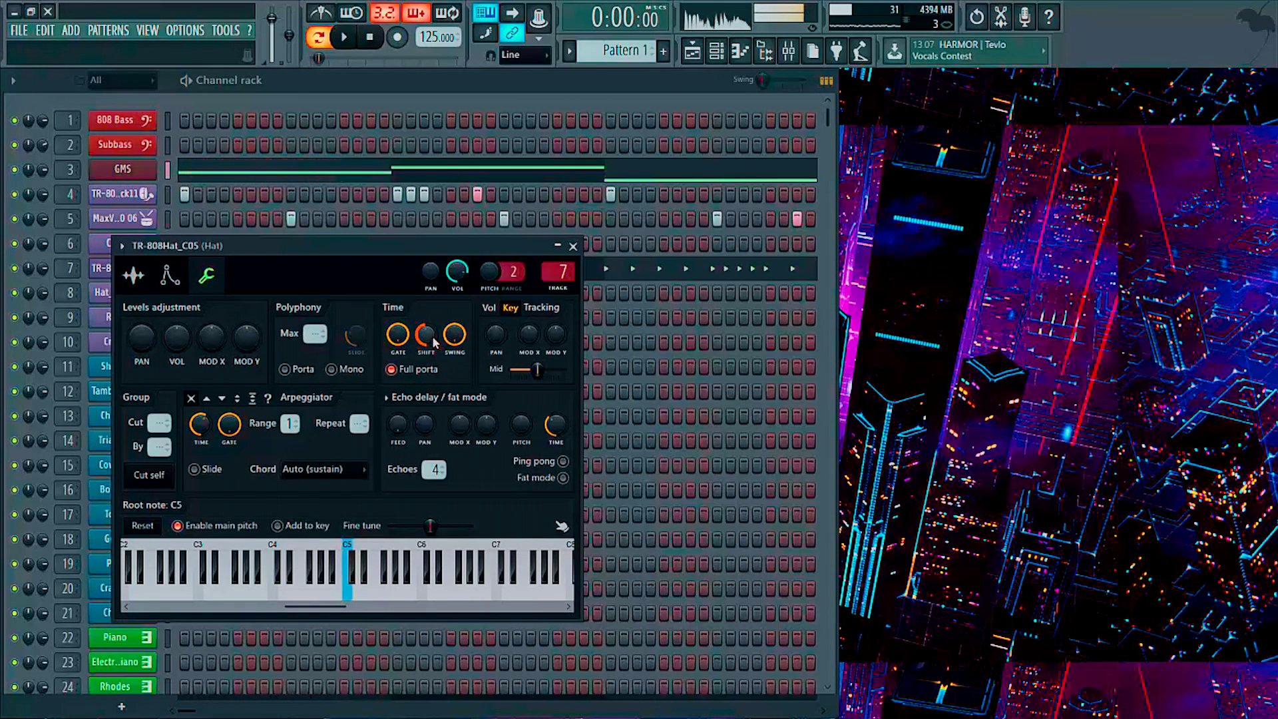
pyautogui.moveTo(435, 343); pyautogui.dragTo(435, 339)
pyautogui.press('space')
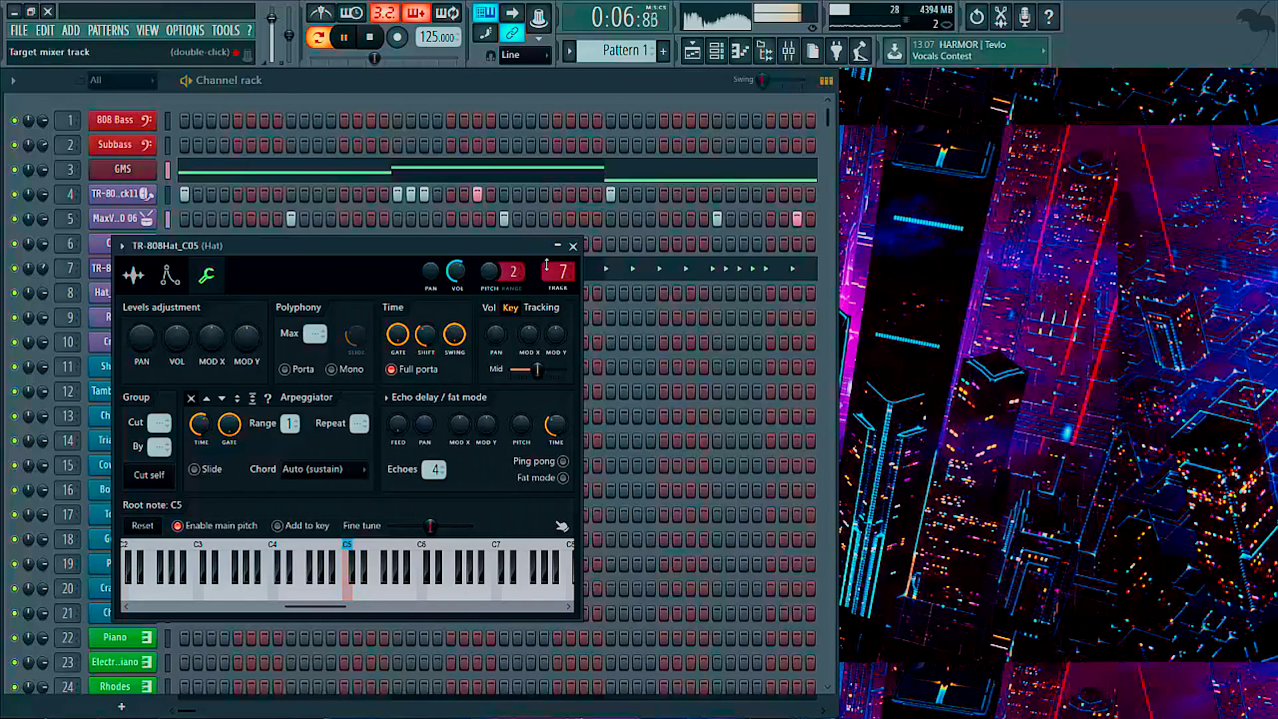
pyautogui.click(572, 246)
pyautogui.press('space')
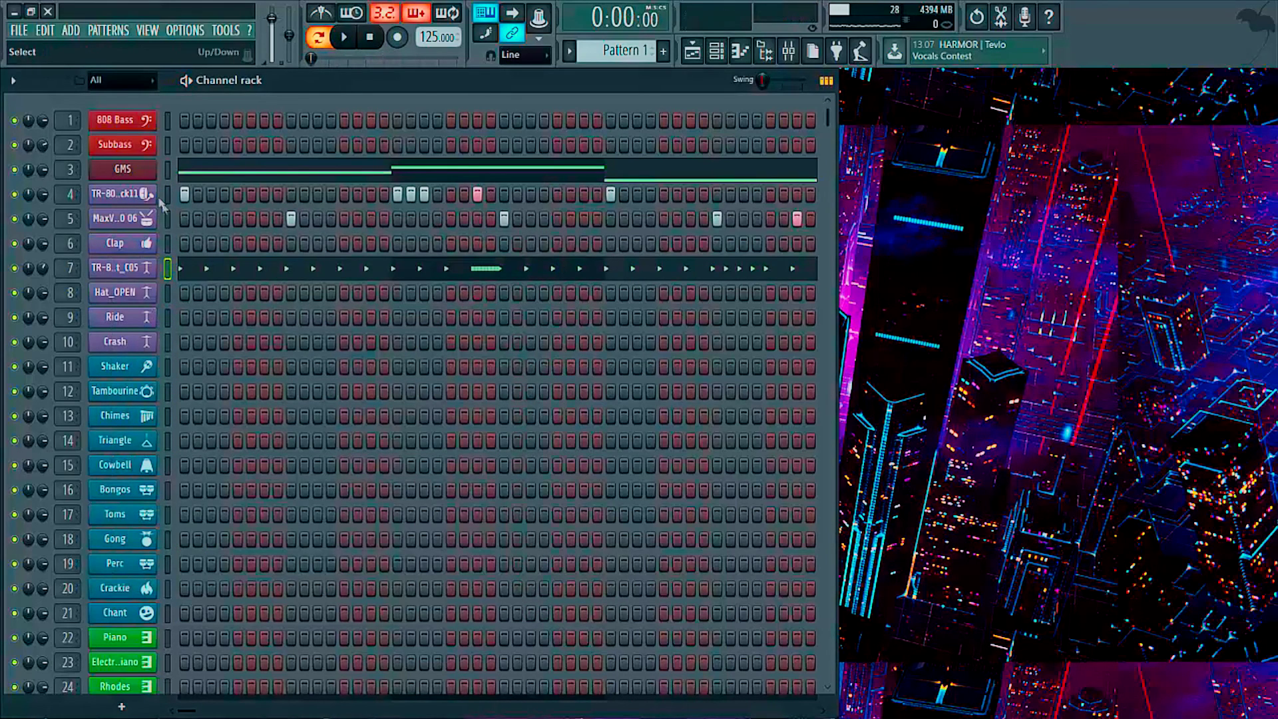
# - Open the kick channel's miscellaneous sampler settings and set its root note to C3
pyautogui.click(115, 194)
pyautogui.moveTo(222, 181); pyautogui.dragTo(522, 240)
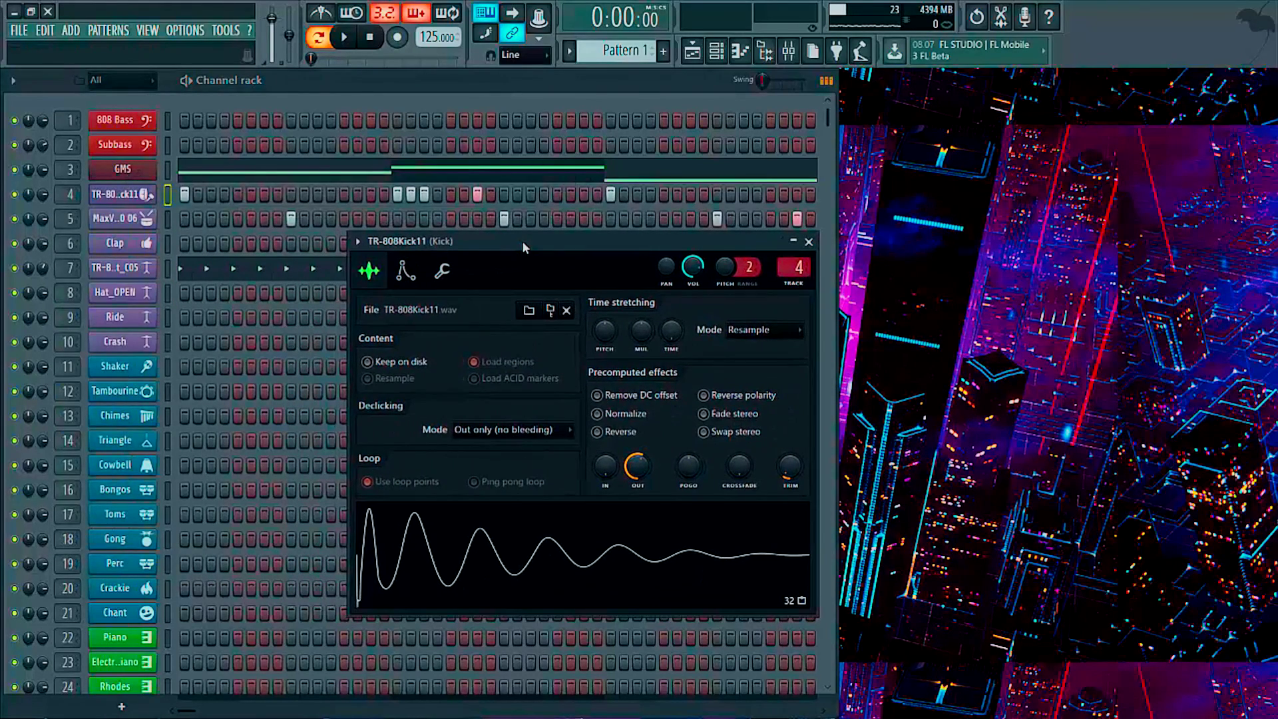
pyautogui.click(444, 271)
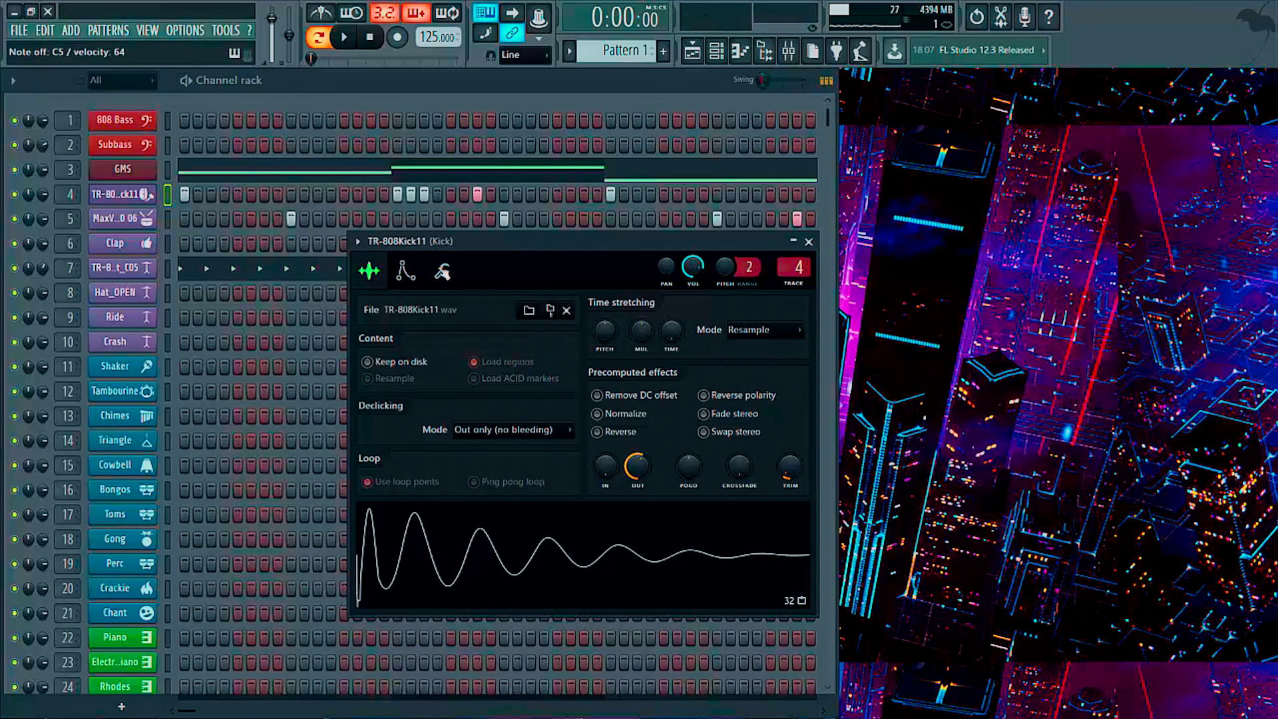
pyautogui.click(442, 271)
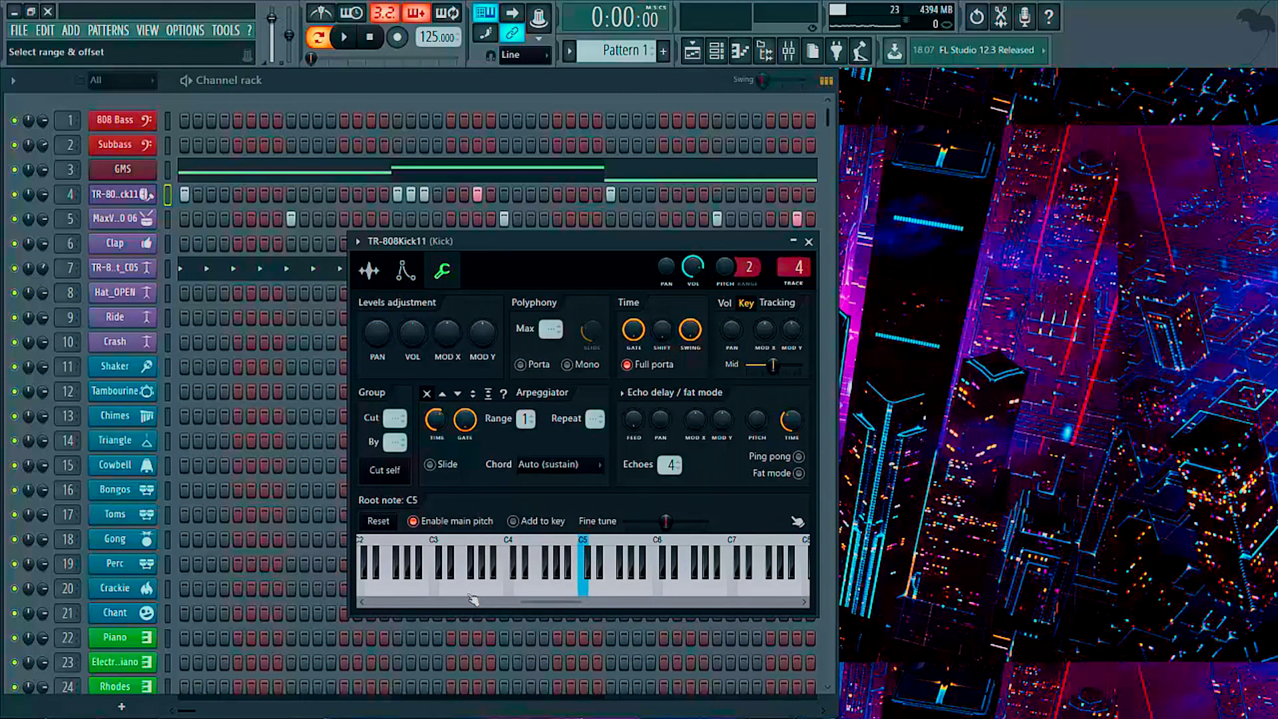
pyautogui.rightClick(436, 589)
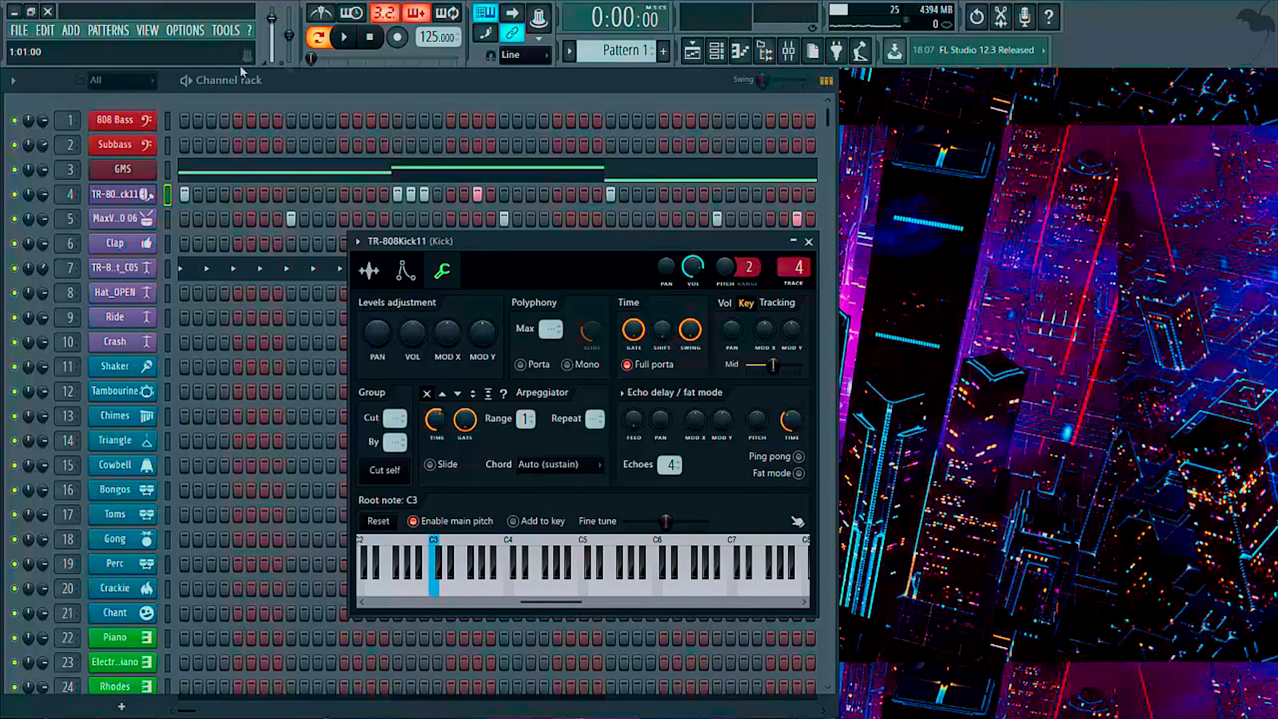
# - Play the pattern and, with the kick's level adjustment volume raised, tune the kick's channel pitch to -164 cents
pyautogui.click(345, 38)
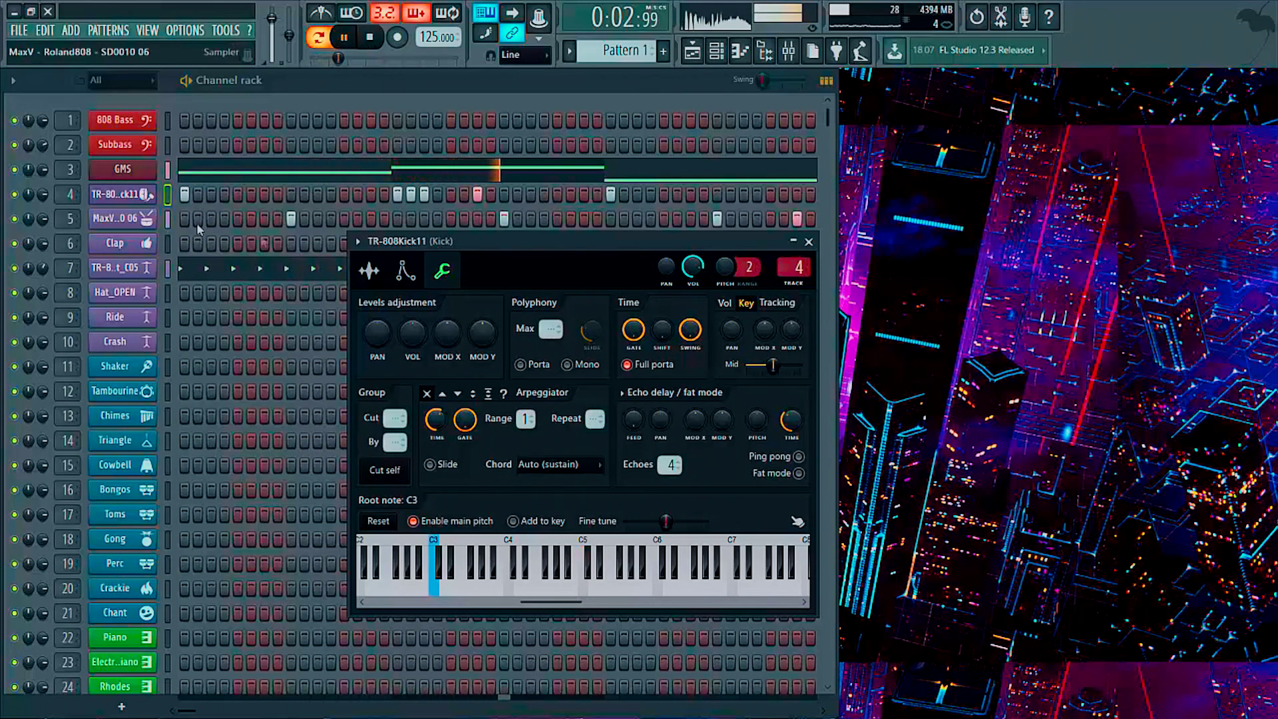
pyautogui.moveTo(413, 333); pyautogui.dragTo(412, 309)
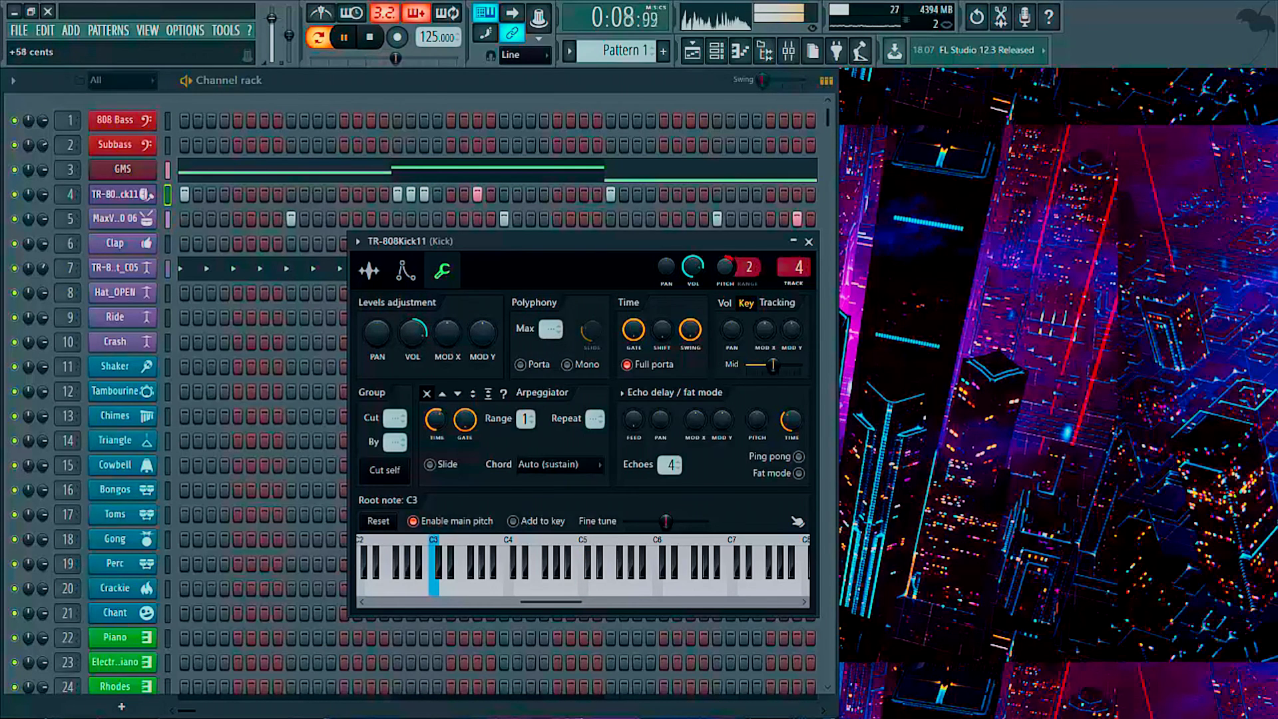
pyautogui.moveTo(400, 58); pyautogui.dragTo(418, 58)
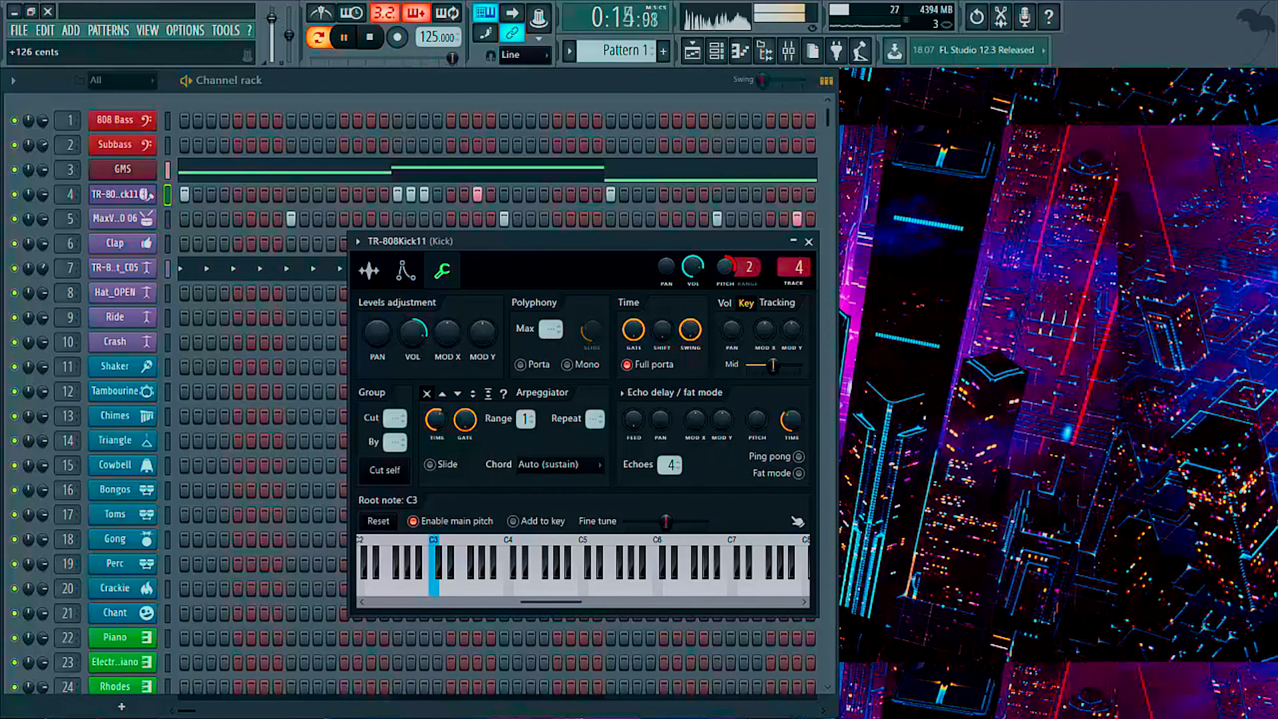
pyautogui.press('space')
pyautogui.press('space')
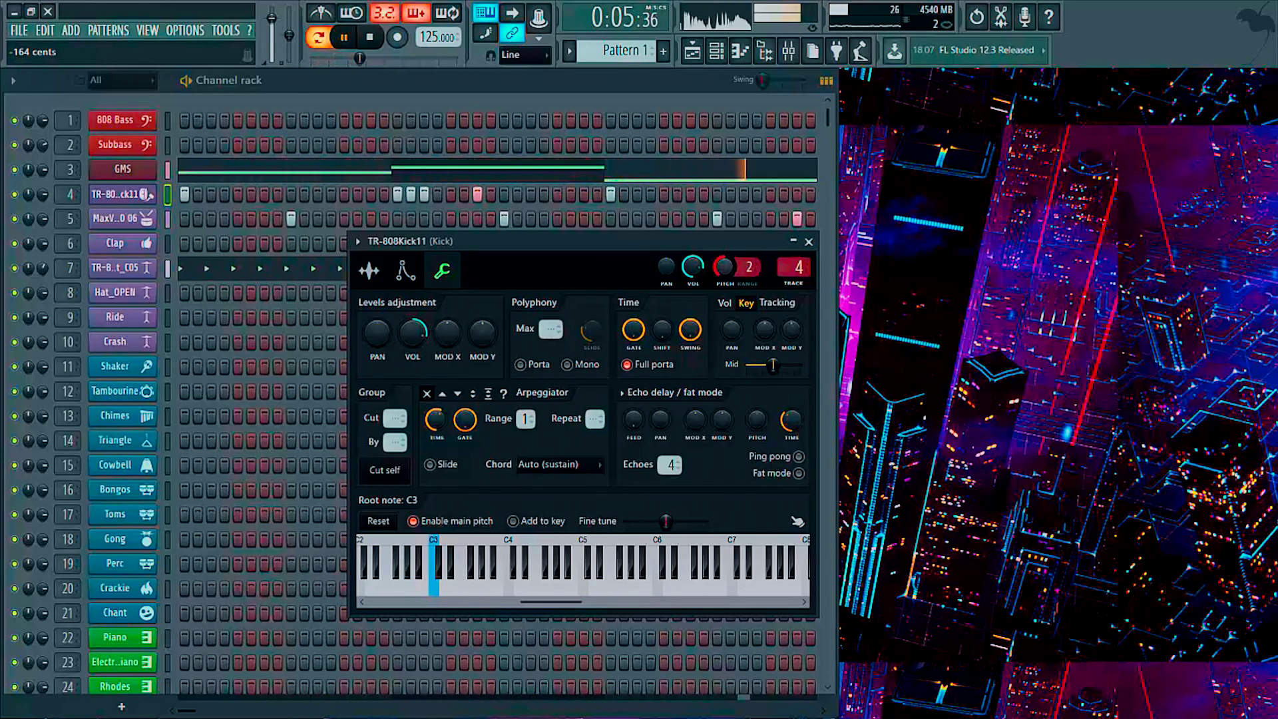
pyautogui.press('space')
# - Reset the kick's level adjustment volume, restore its root note to C5, and briefly audition the pattern before closing its settings
pyautogui.rightClick(413, 333)
pyautogui.click(452, 342)
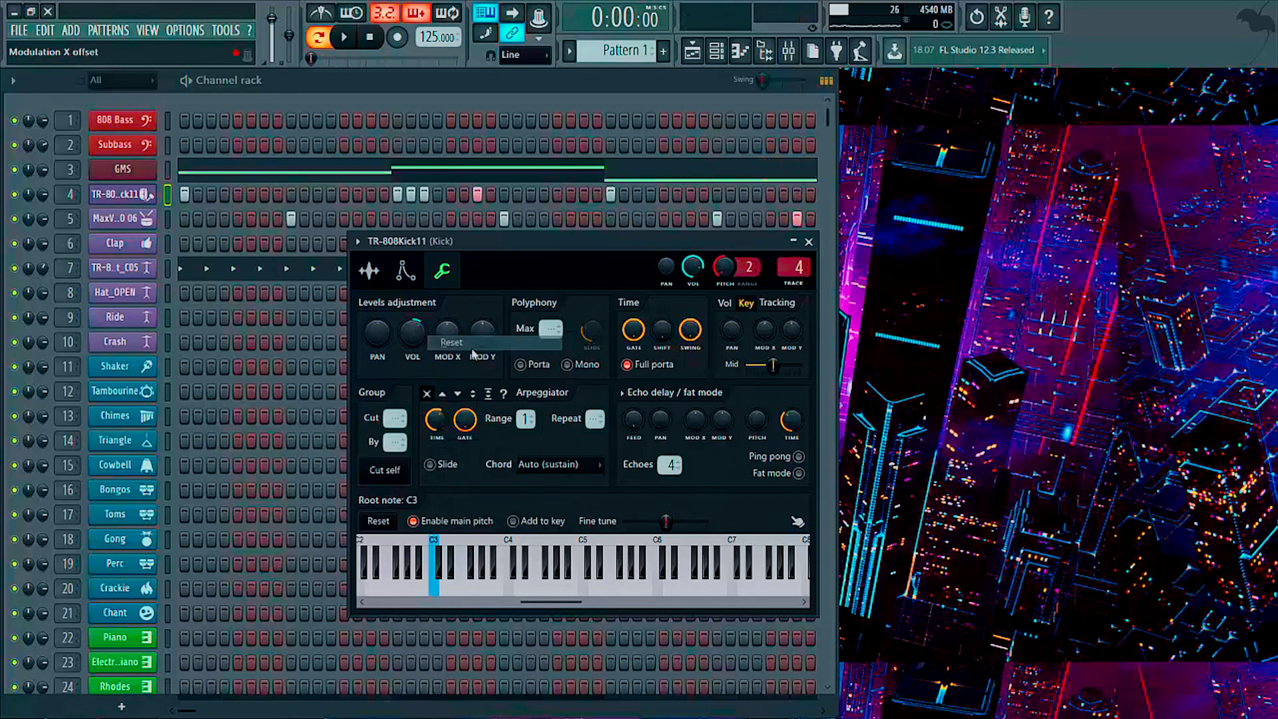
pyautogui.rightClick(584, 589)
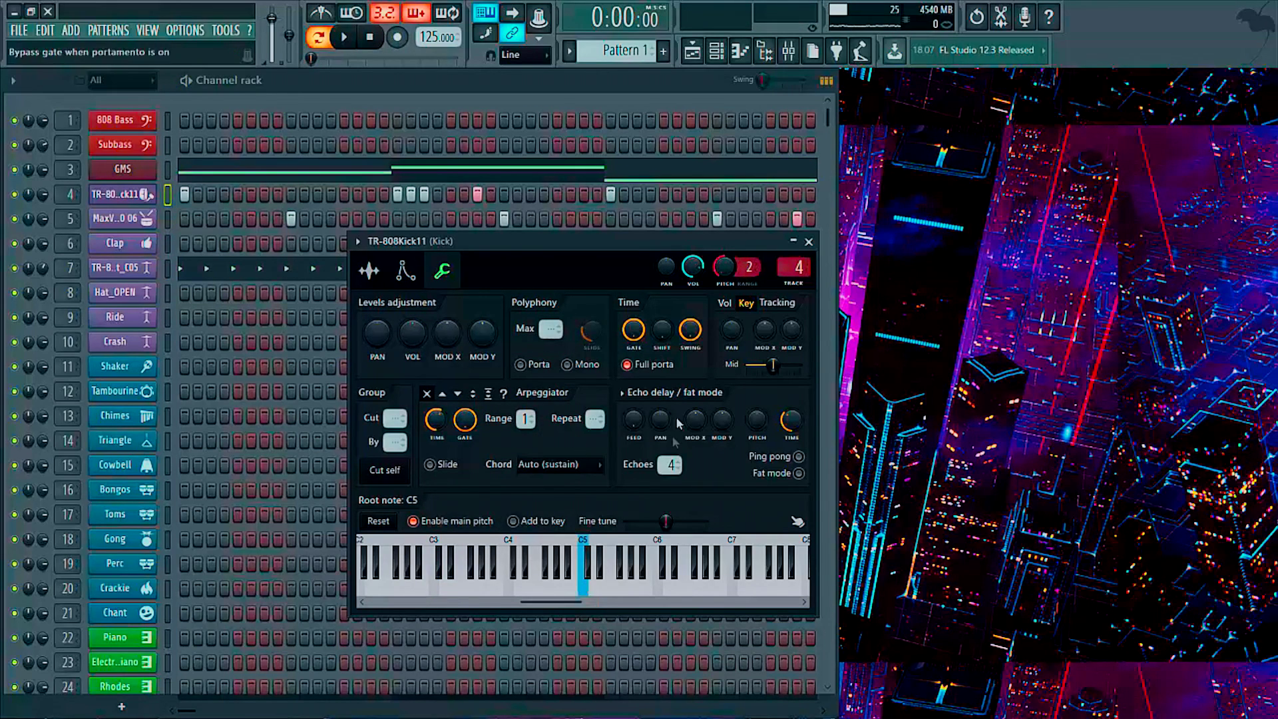
pyautogui.press('space')
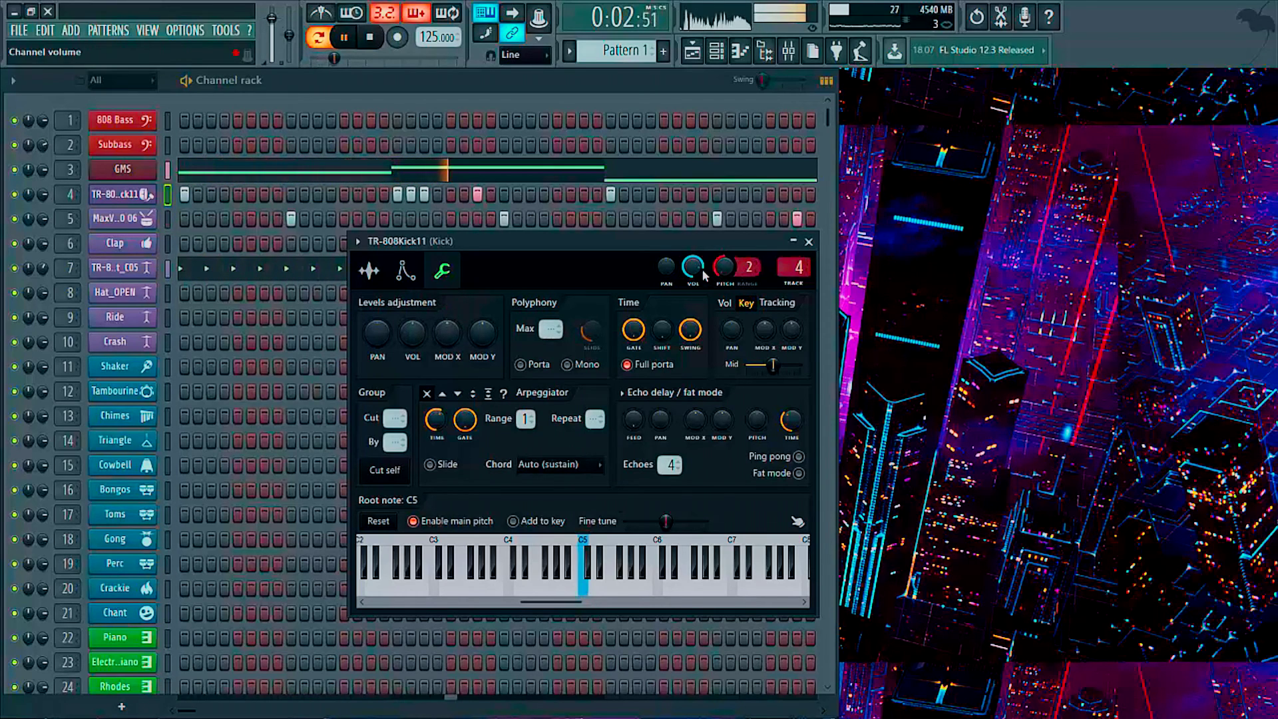
pyautogui.click(809, 242)
pyautogui.press('space')
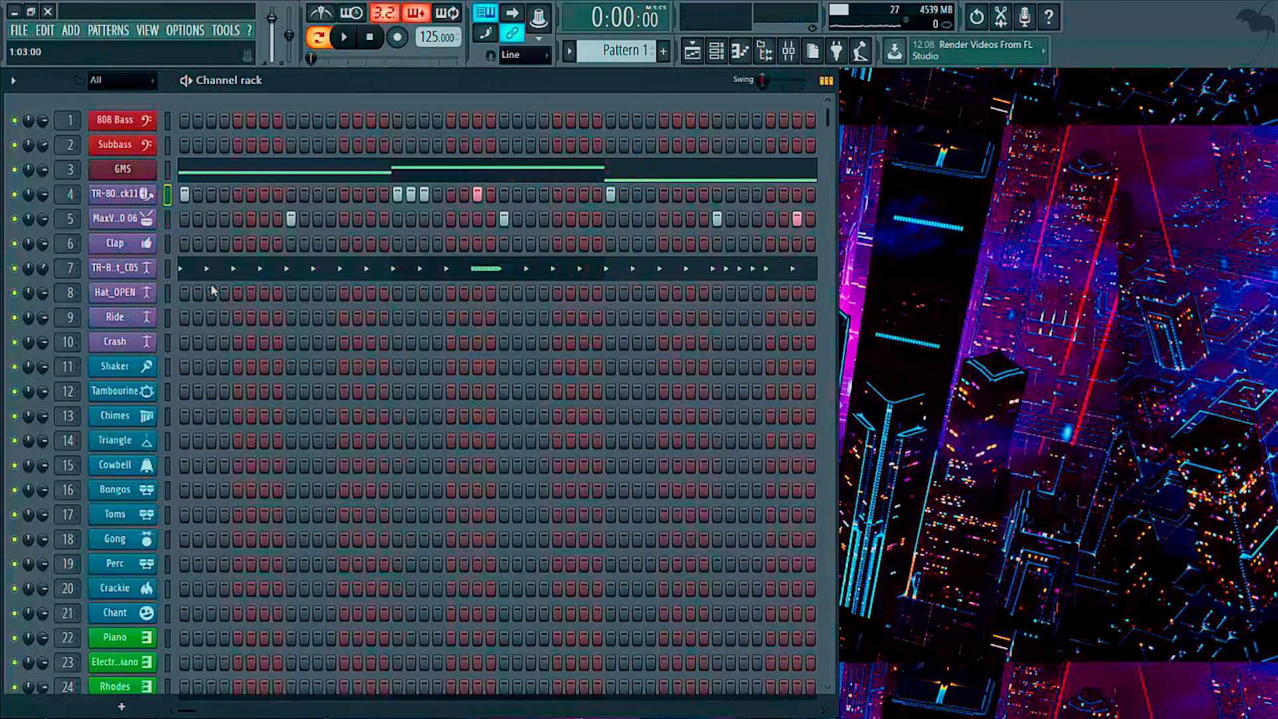
# - Open the MaxV Roland808 snare channel's miscellaneous settings and set its root note to C3
pyautogui.click(133, 227)
pyautogui.moveTo(797, 430); pyautogui.dragTo(804, 417)
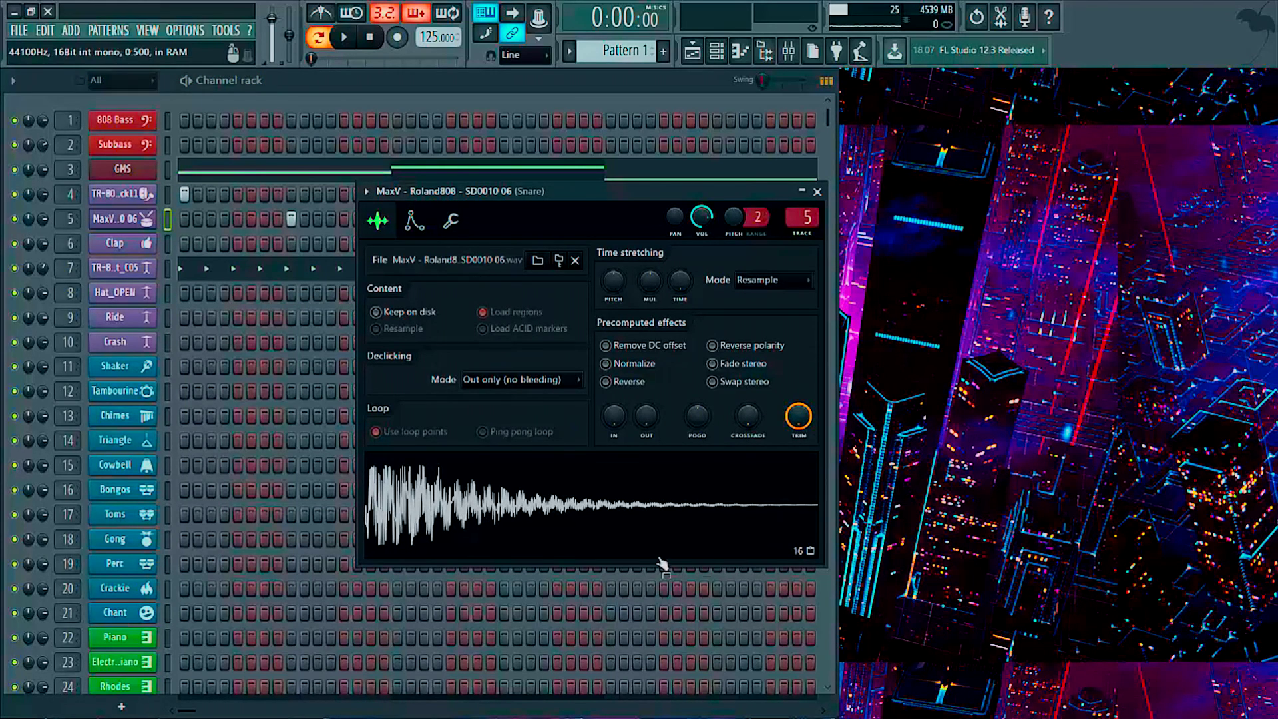
pyautogui.click(451, 224)
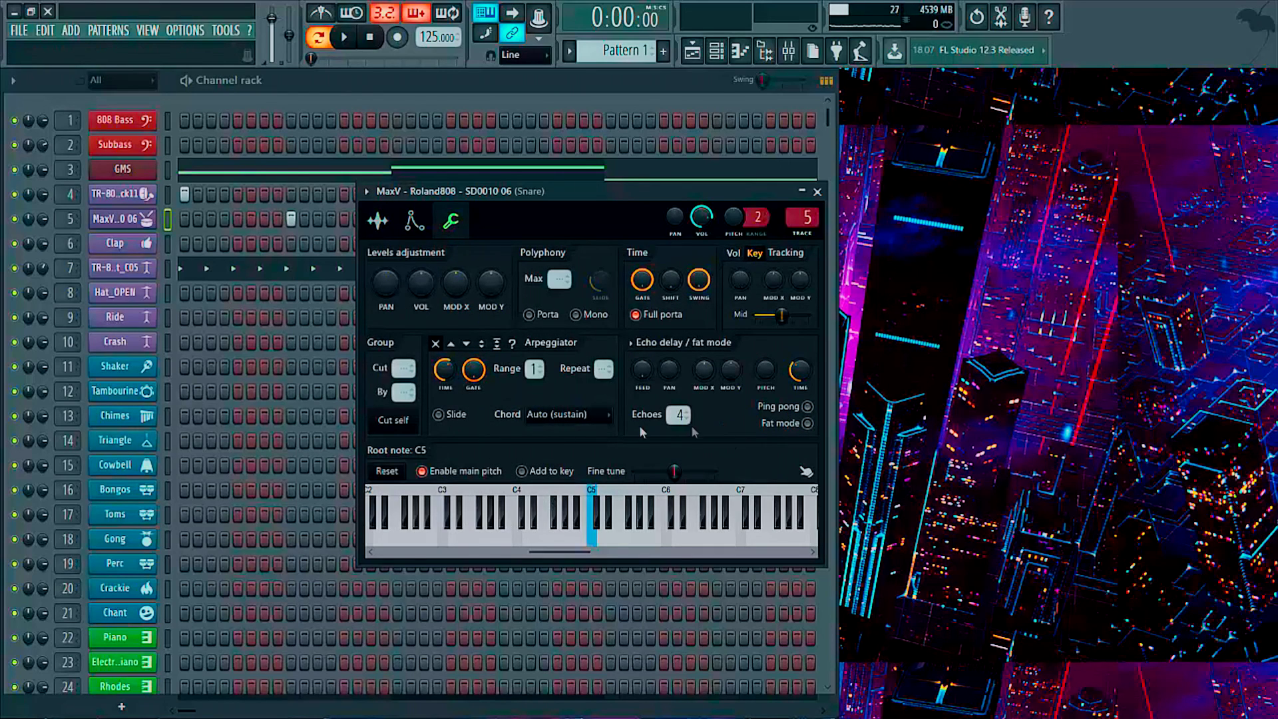
pyautogui.click(518, 533)
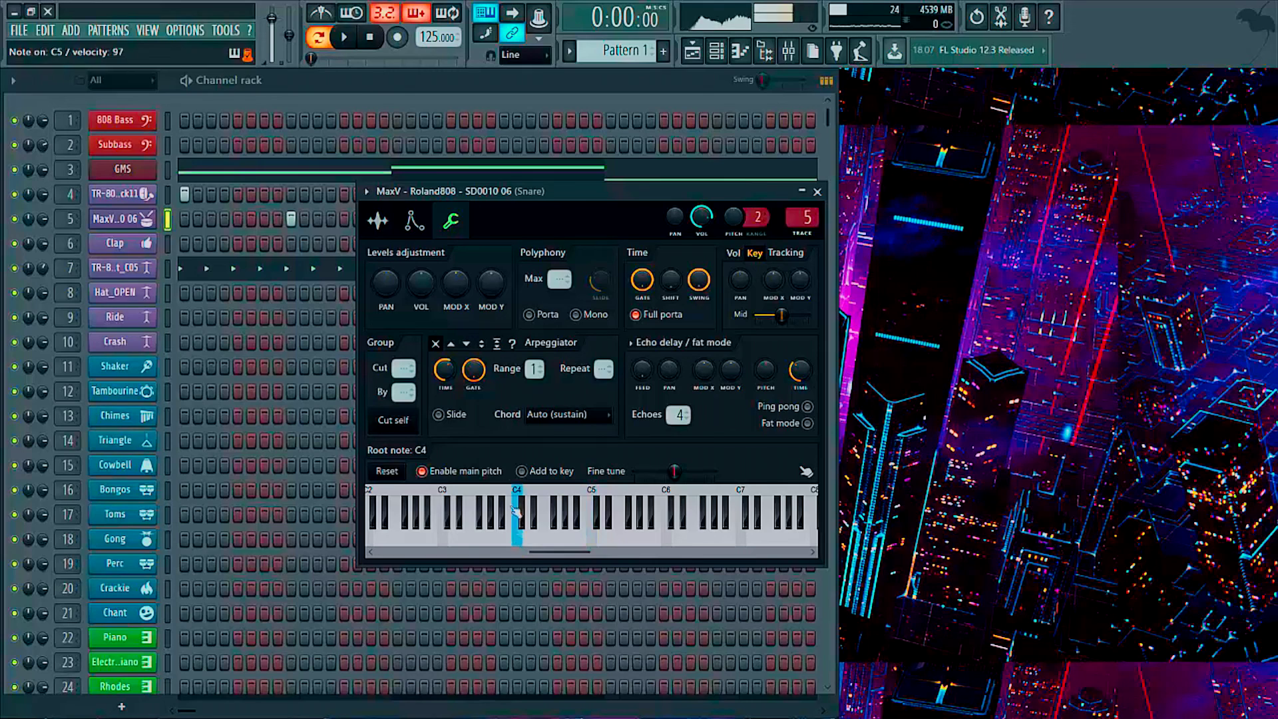
pyautogui.click(447, 544)
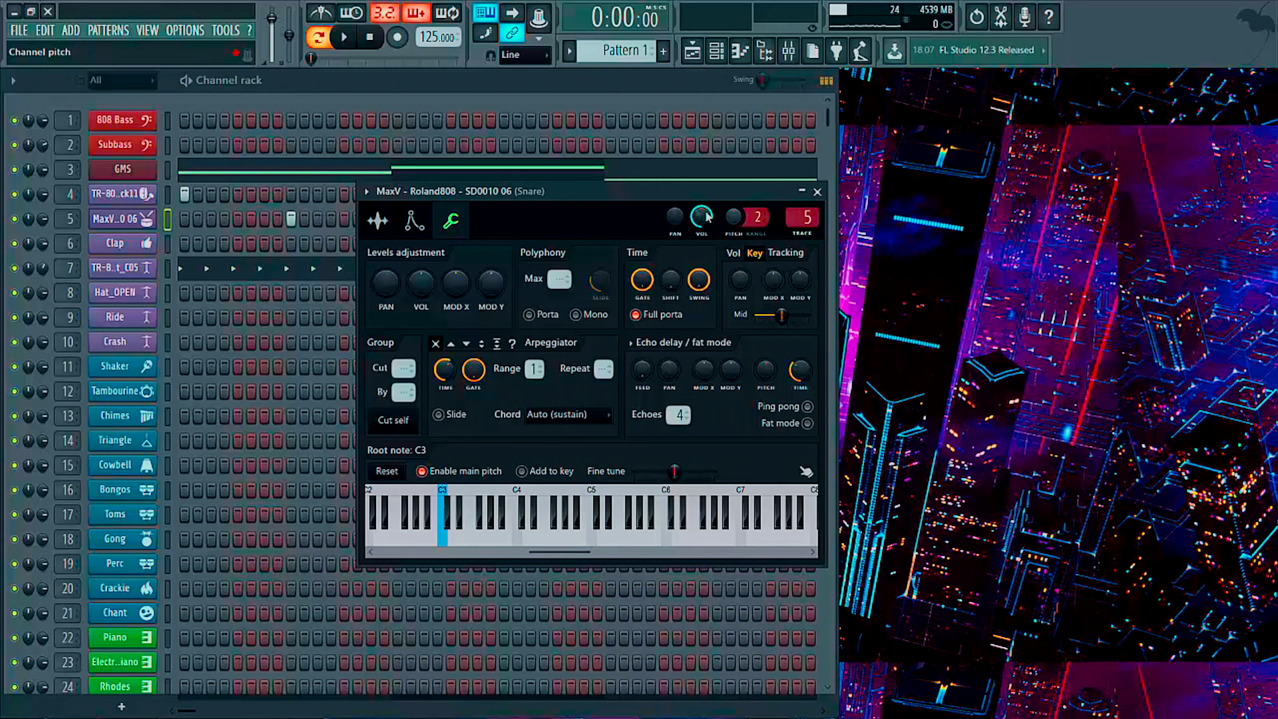
# - Play the pattern and adjust the snare's channel pitch by ear until it matches the melody
pyautogui.click(344, 36)
pyautogui.moveTo(734, 217); pyautogui.dragTo(734, 208)
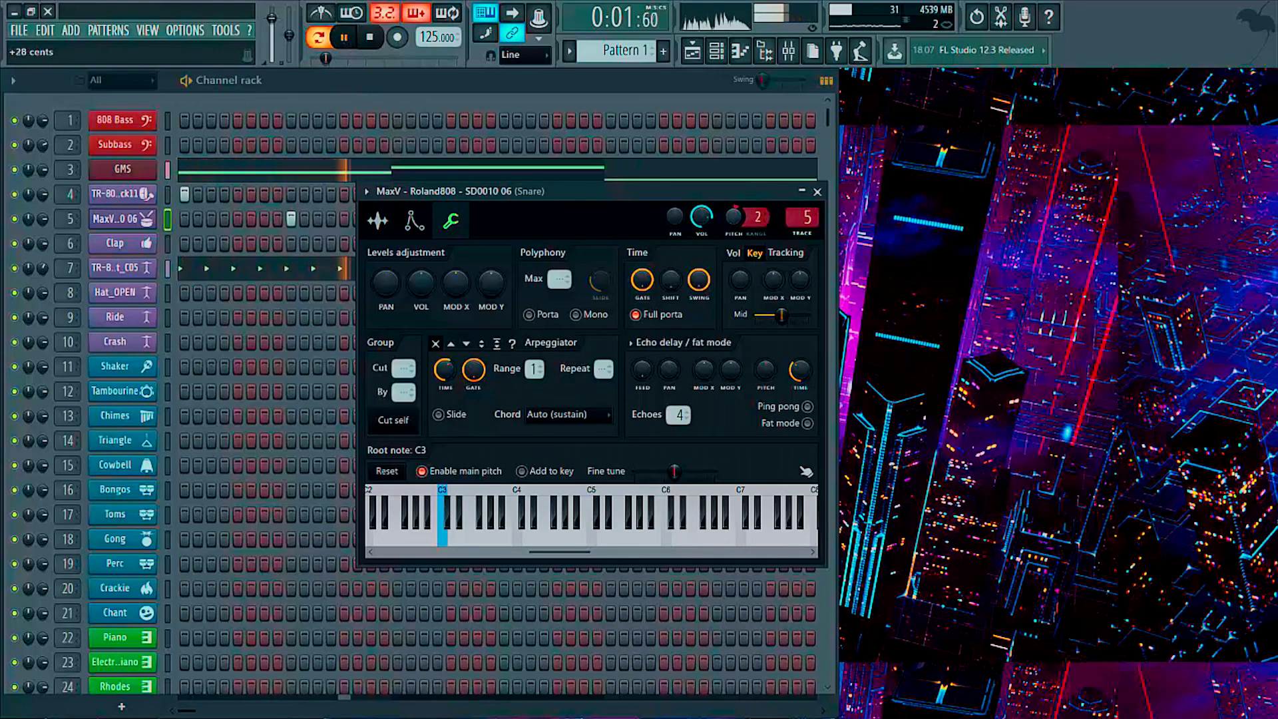
pyautogui.moveTo(325, 58); pyautogui.dragTo(425, 58)
pyautogui.press('space')
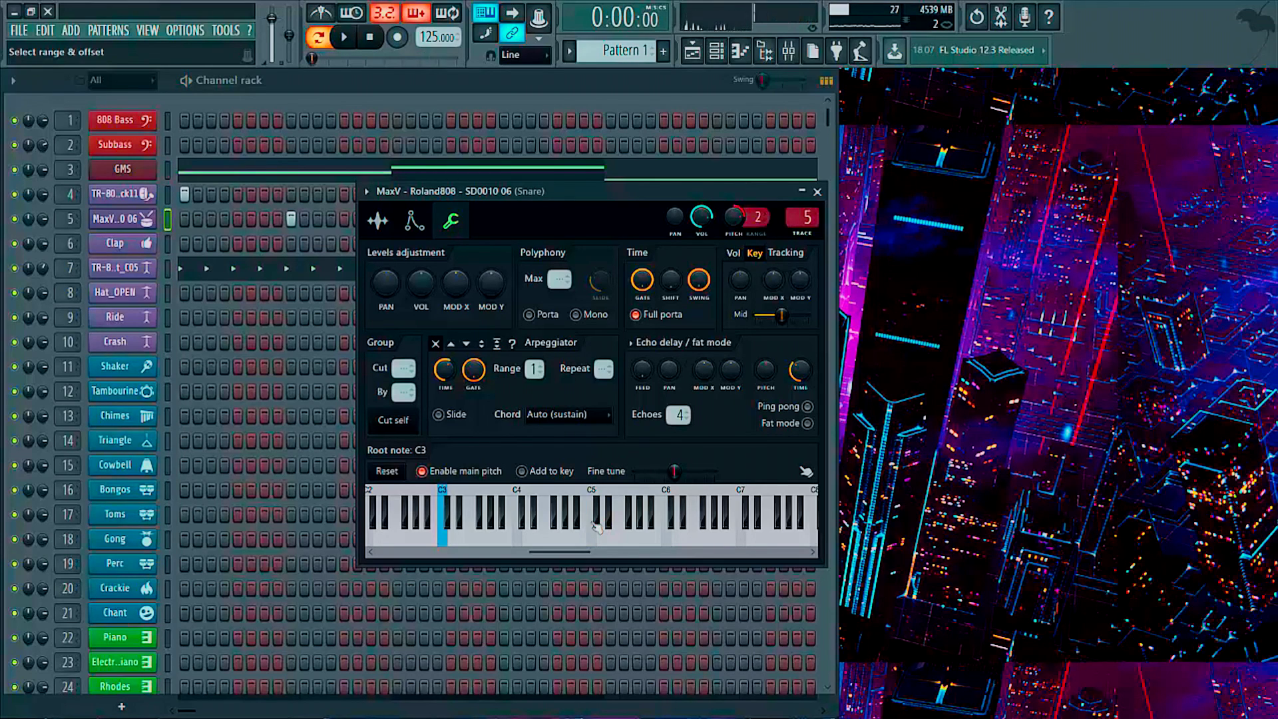
# - Restore the snare's root note to C5, start playback and close its settings
pyautogui.rightClick(595, 541)
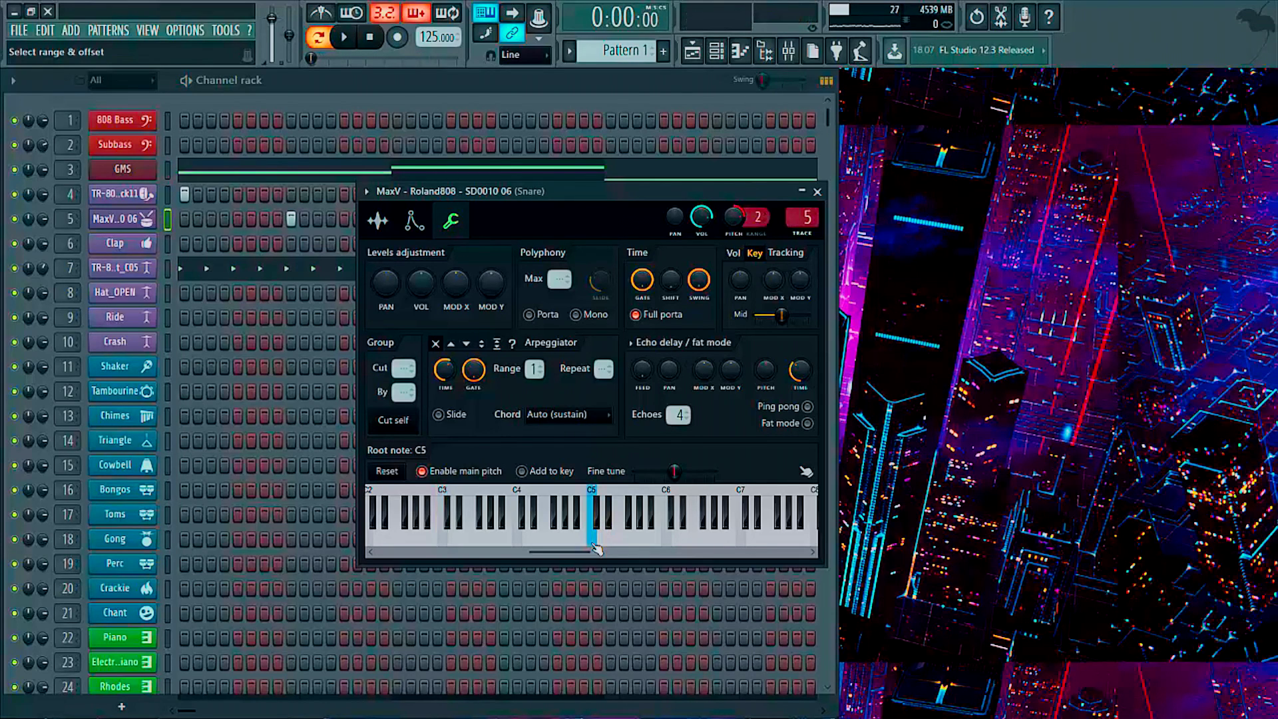
pyautogui.press('space')
pyautogui.click(817, 193)
# - Open the TR-808 closed hat channel, stop playback and set the hat's root note to C4
pyautogui.click(122, 273)
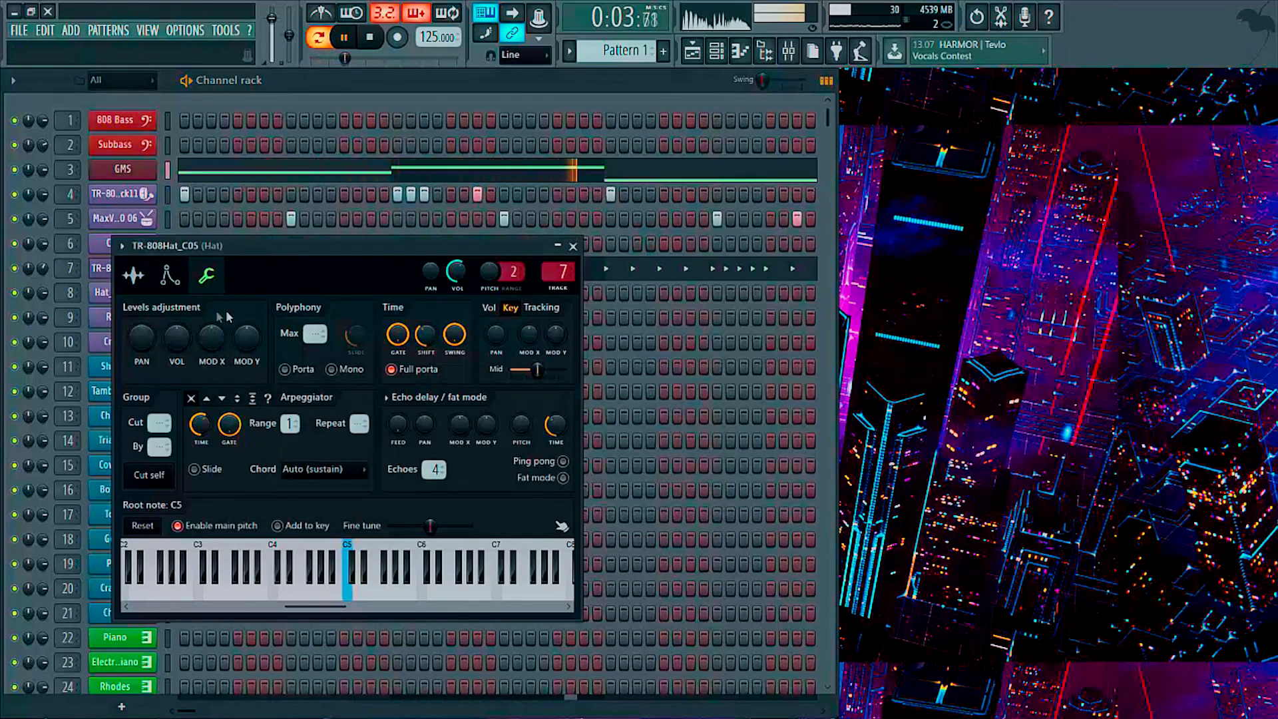
pyautogui.press('space')
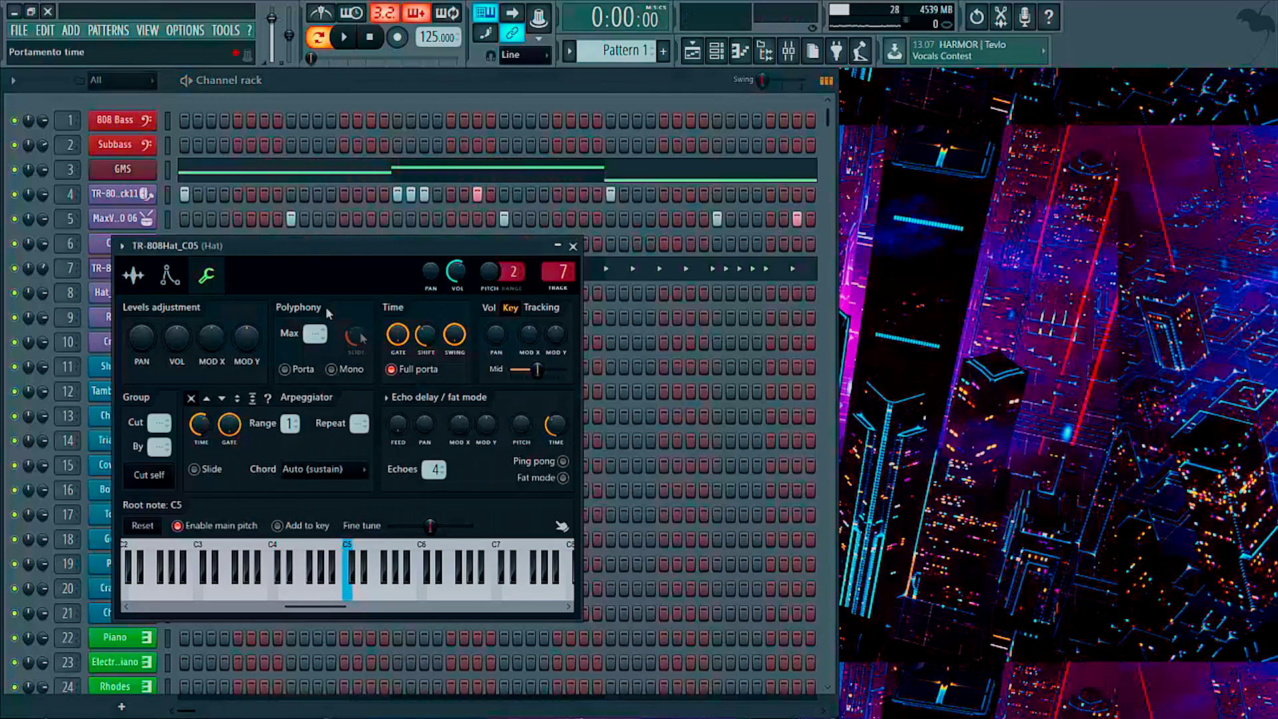
pyautogui.rightClick(277, 592)
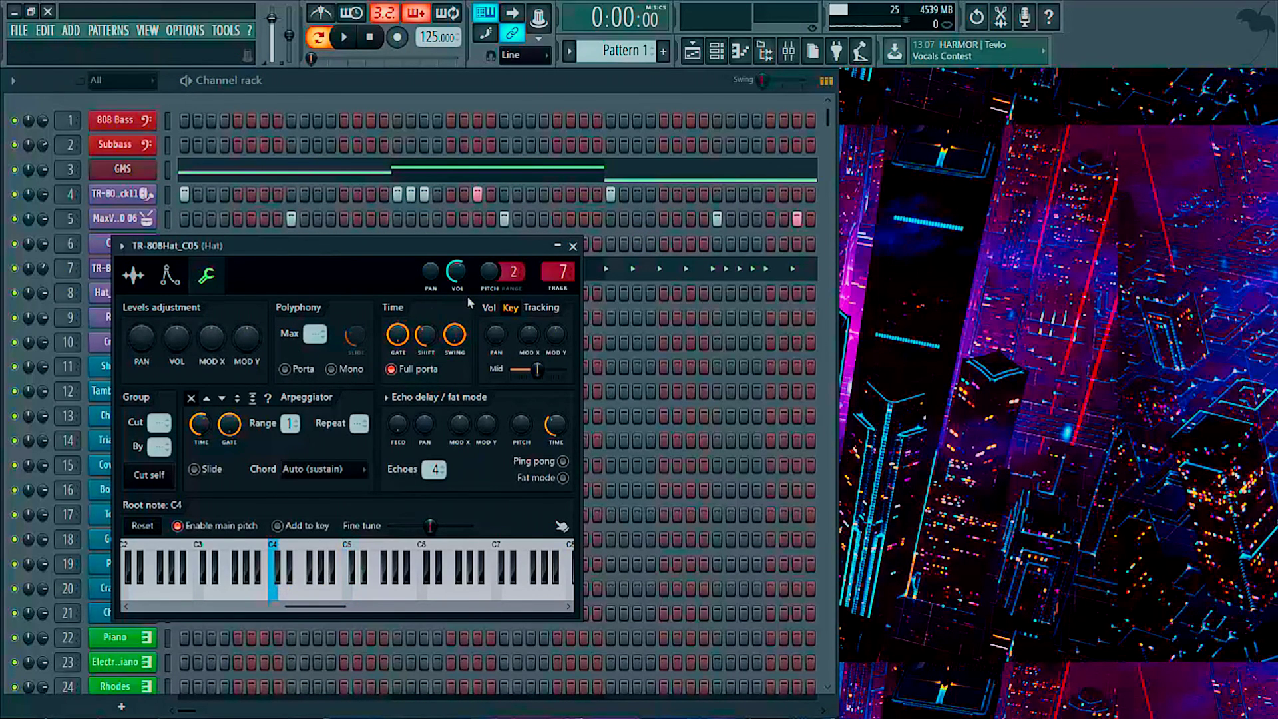
# - Tune the hat's channel pitch to -153 cents during playback, restore its root note to C5 and close its settings
pyautogui.press('space')
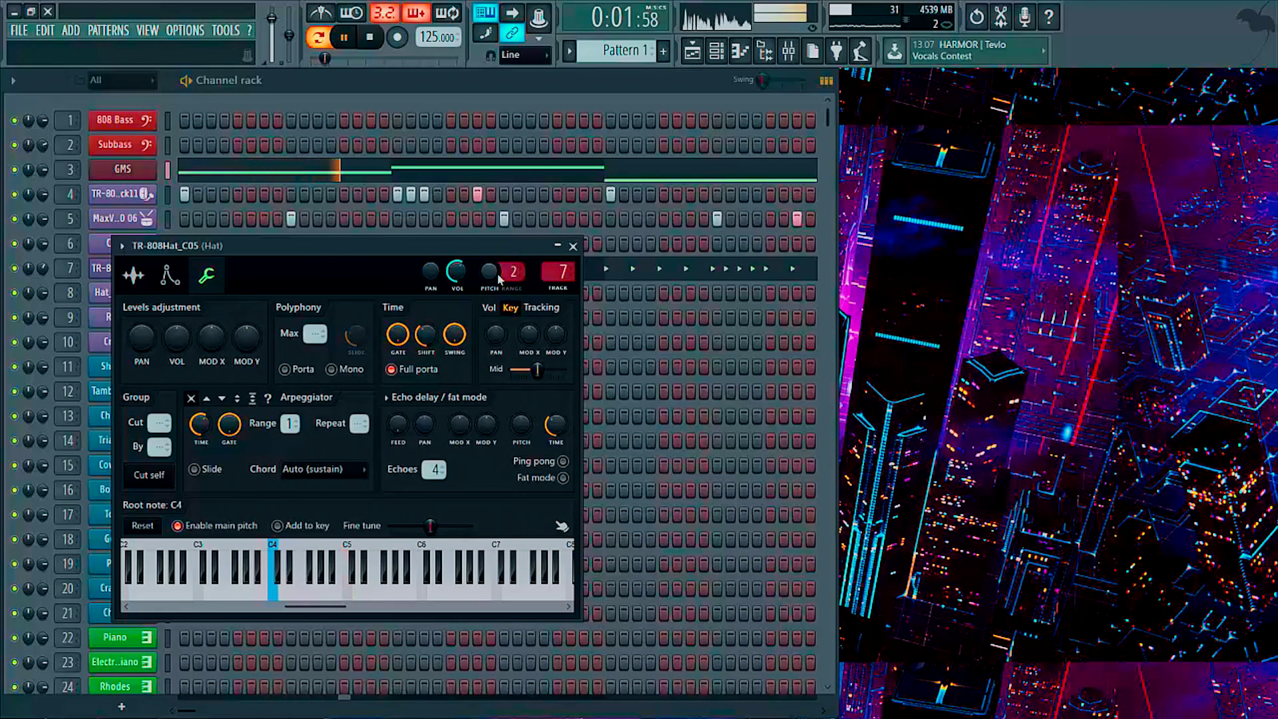
pyautogui.moveTo(498, 273); pyautogui.dragTo(497, 239)
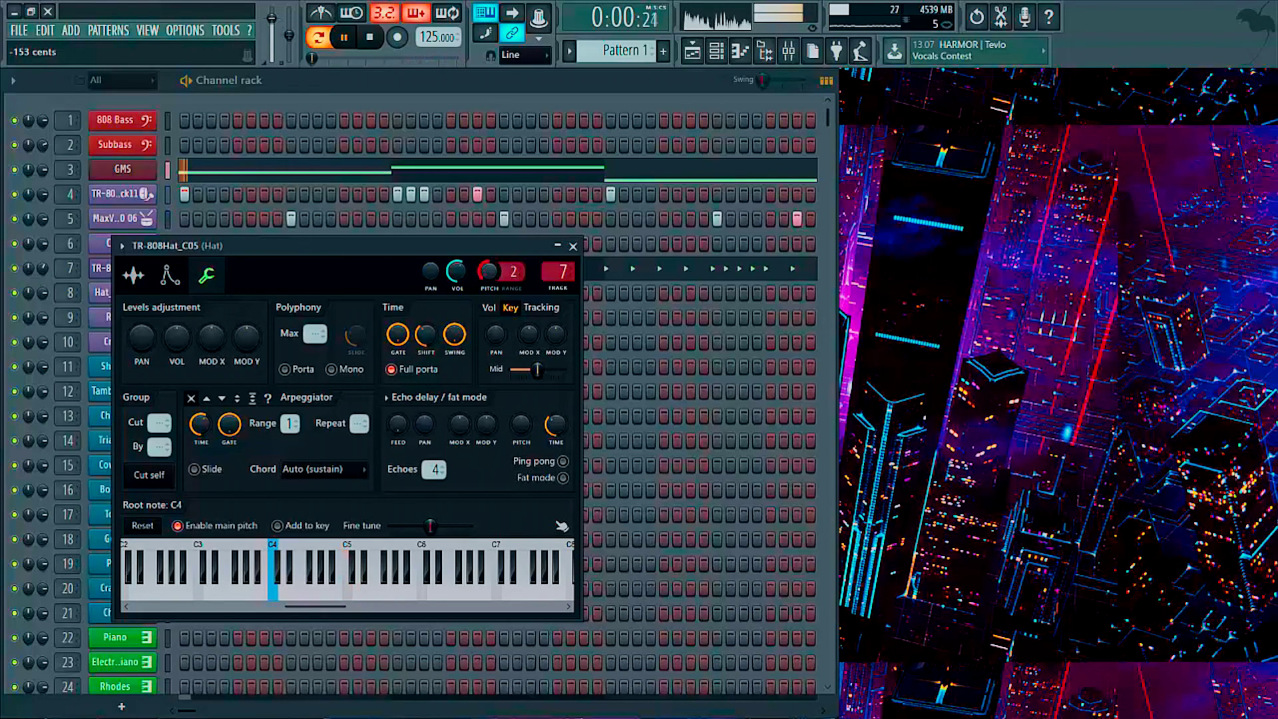
pyautogui.rightClick(348, 586)
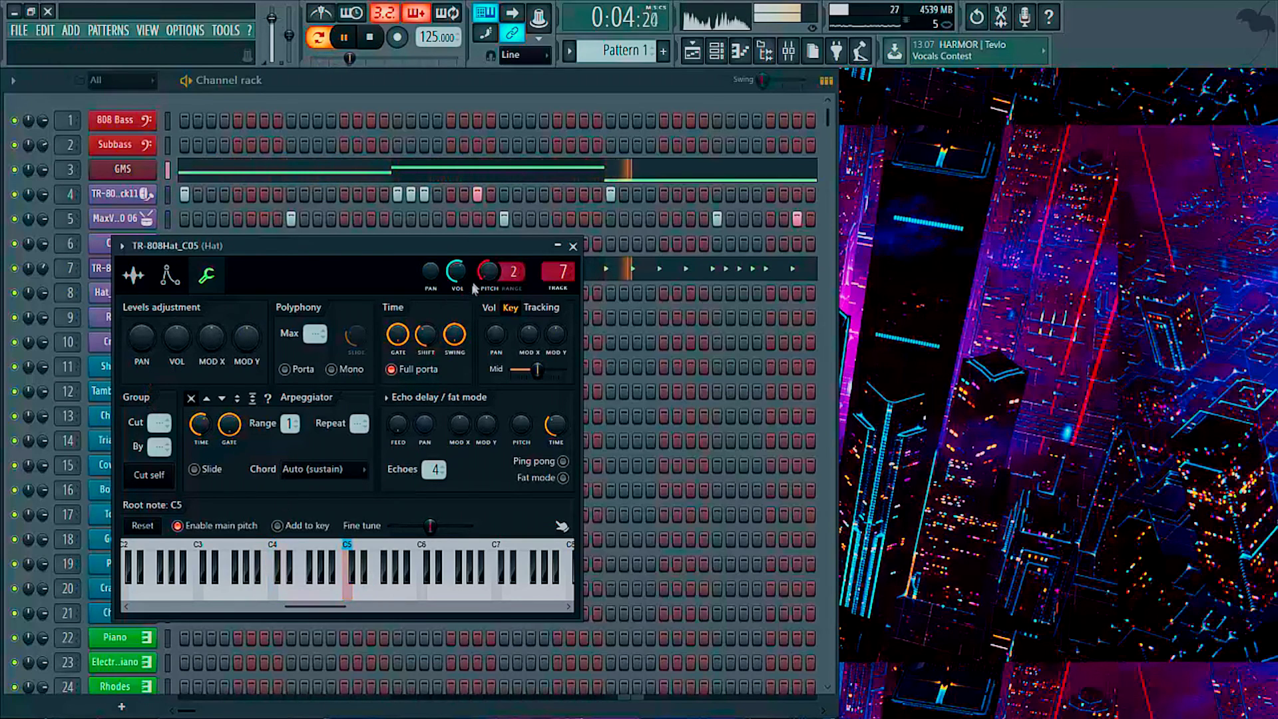
pyautogui.click(572, 247)
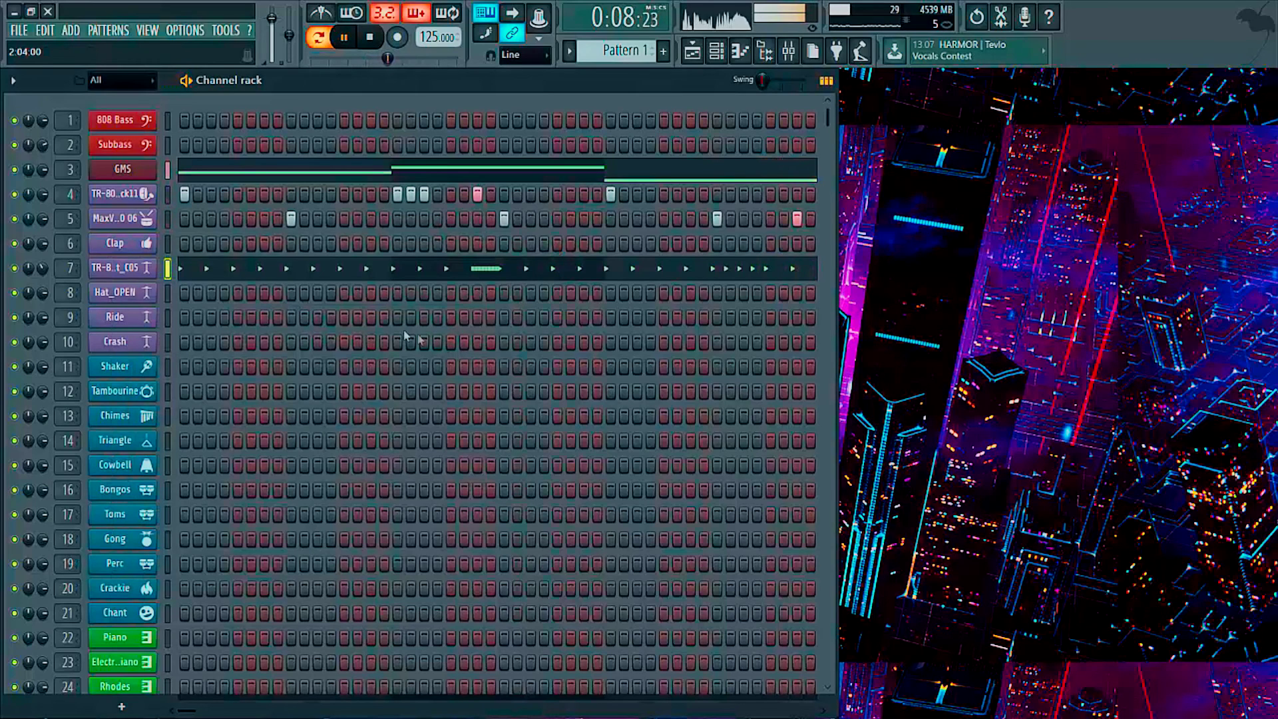
# - Review the kick channel's settings once more, stopping playback before closing them
pyautogui.click(144, 195)
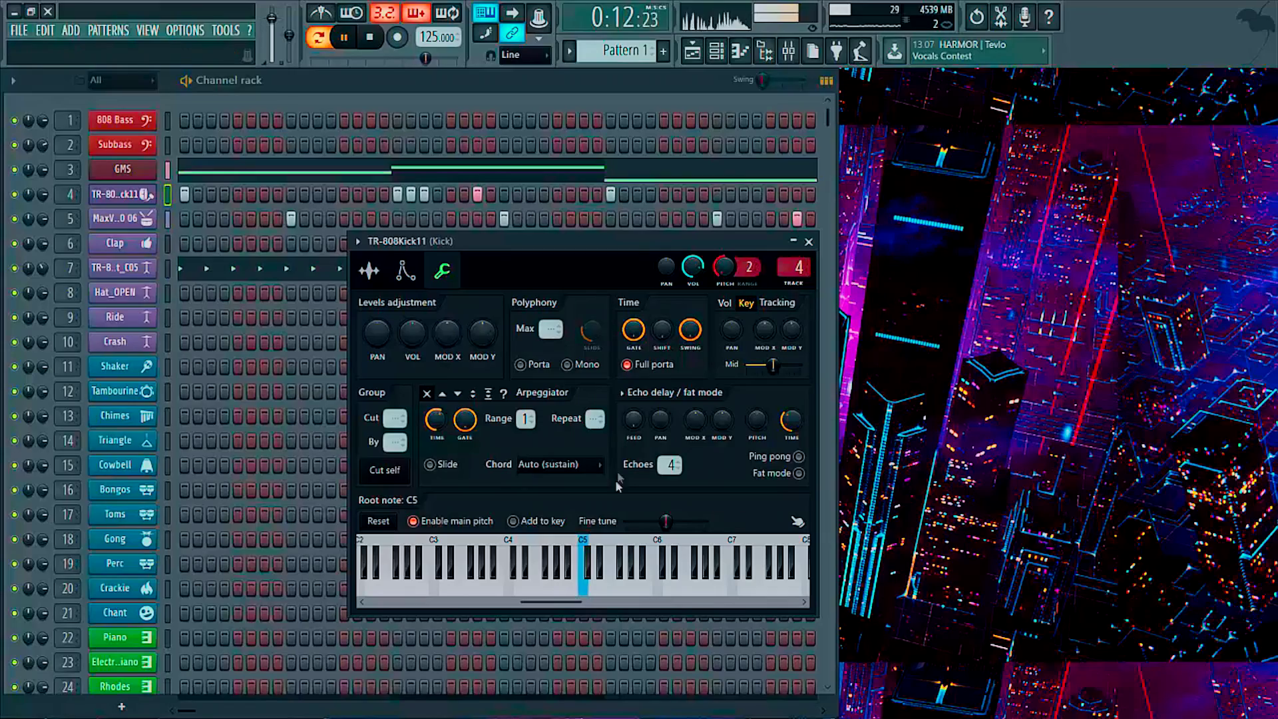
pyautogui.press('space')
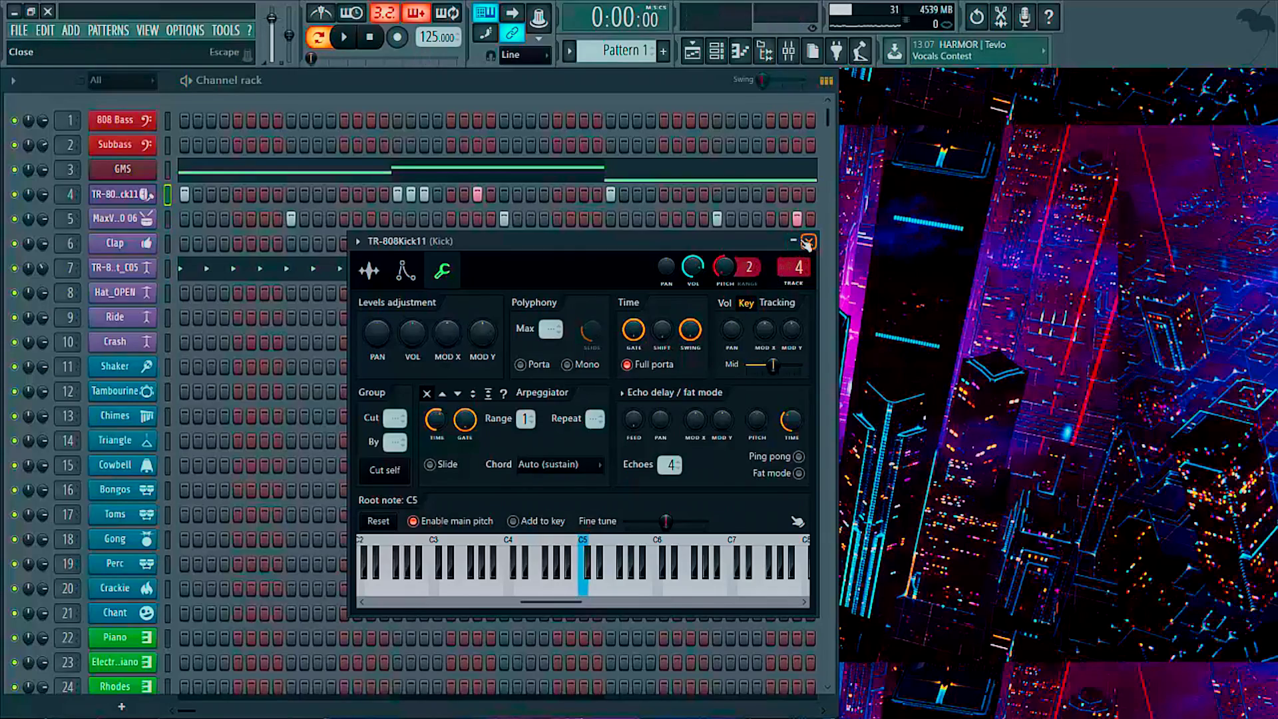
pyautogui.click(809, 242)
# - Lower the channel volume of the B170 melody sample on mixer track 36
pyautogui.scroll(-10, 321, 315)
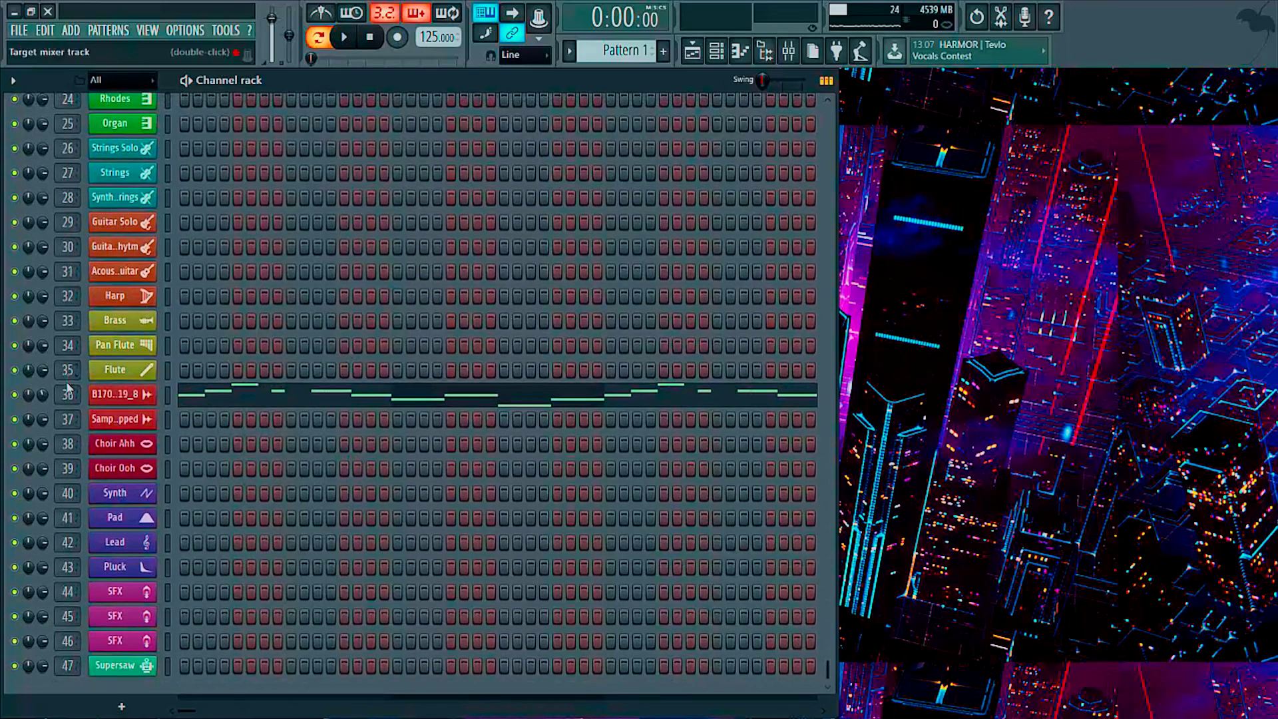
pyautogui.moveTo(44, 396); pyautogui.dragTo(44, 420)
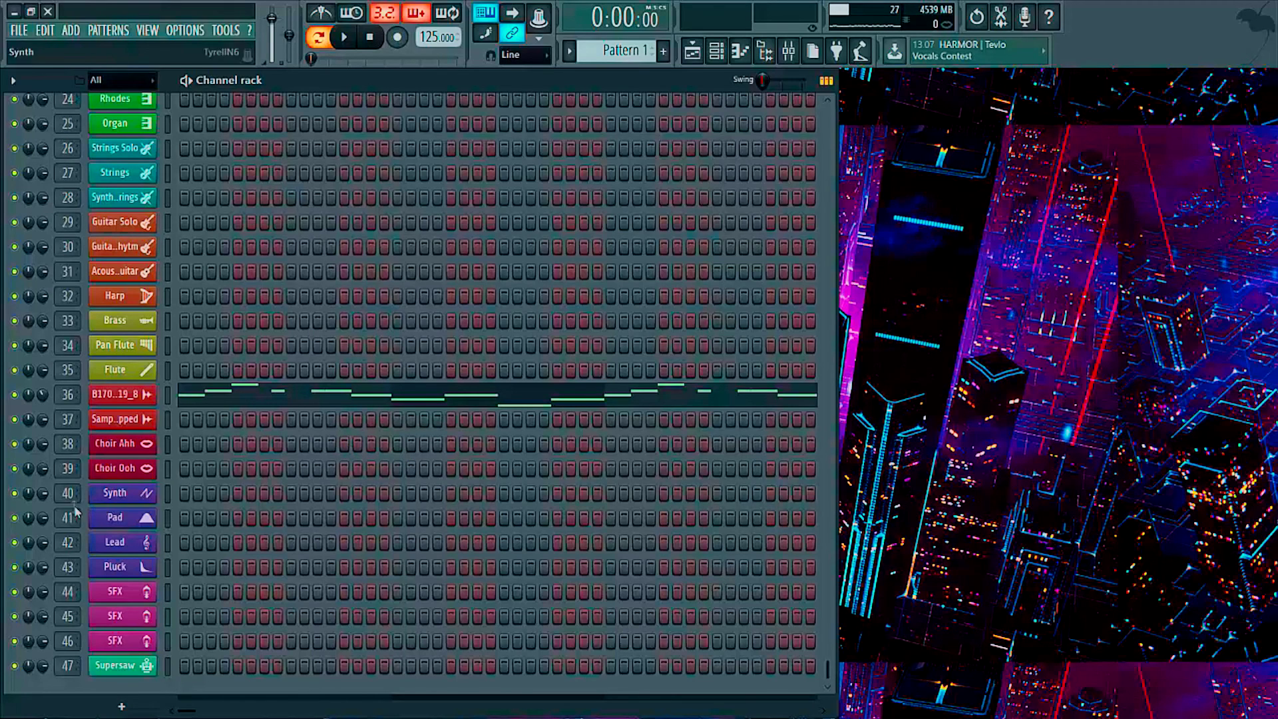
# - Load the B-Pad preset from the User bank into the Pad channel's GMS synth and close its windows
pyautogui.click(134, 522)
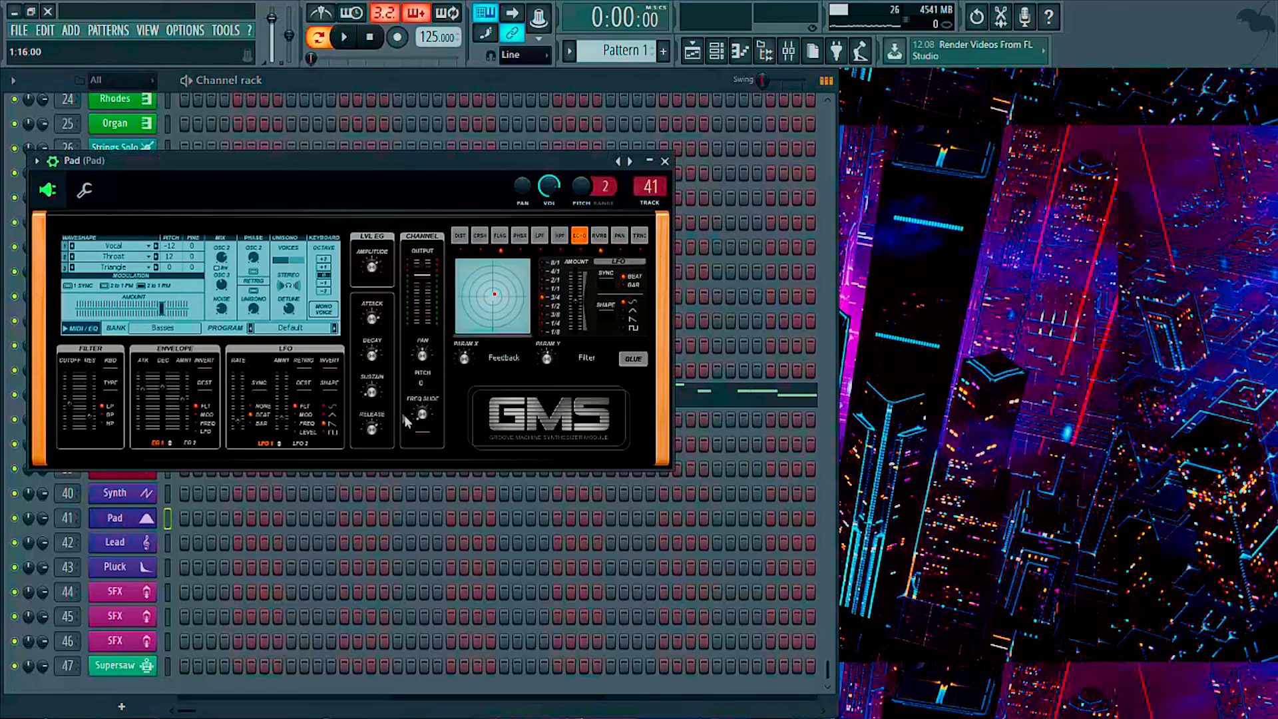
pyautogui.click(299, 329)
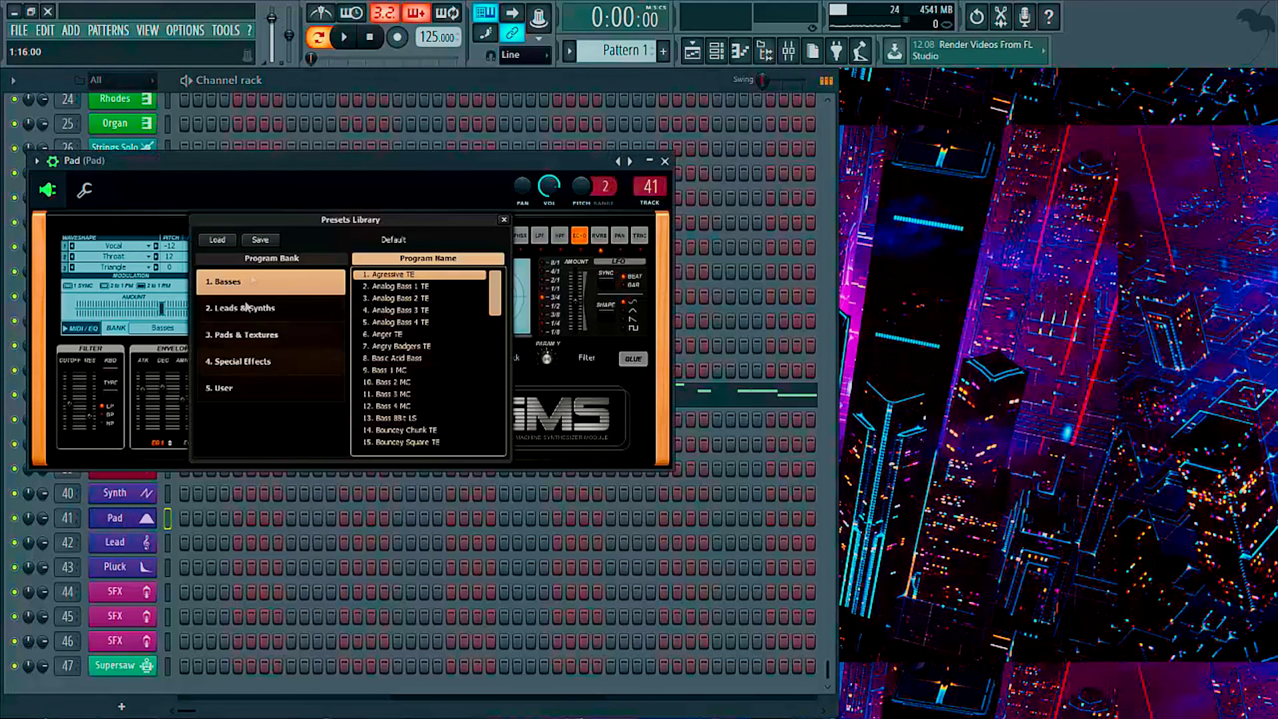
pyautogui.click(250, 385)
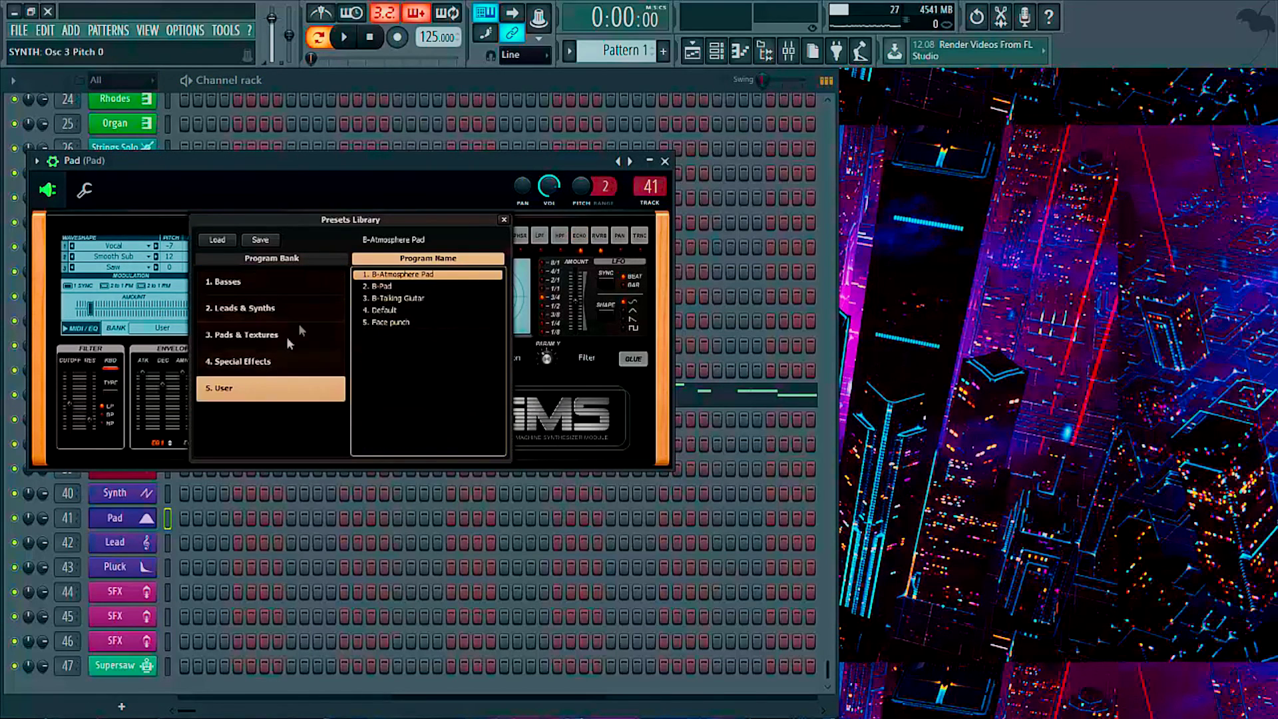
pyautogui.click(407, 288)
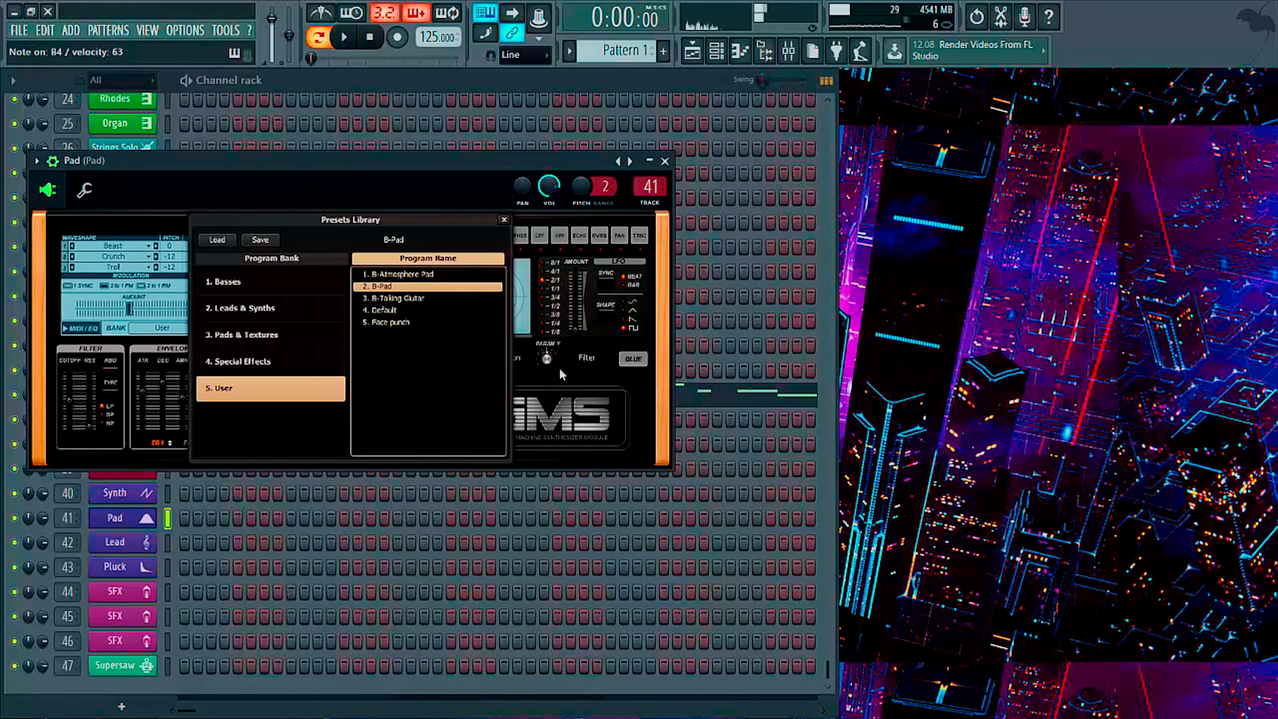
pyautogui.click(504, 220)
pyautogui.click(664, 161)
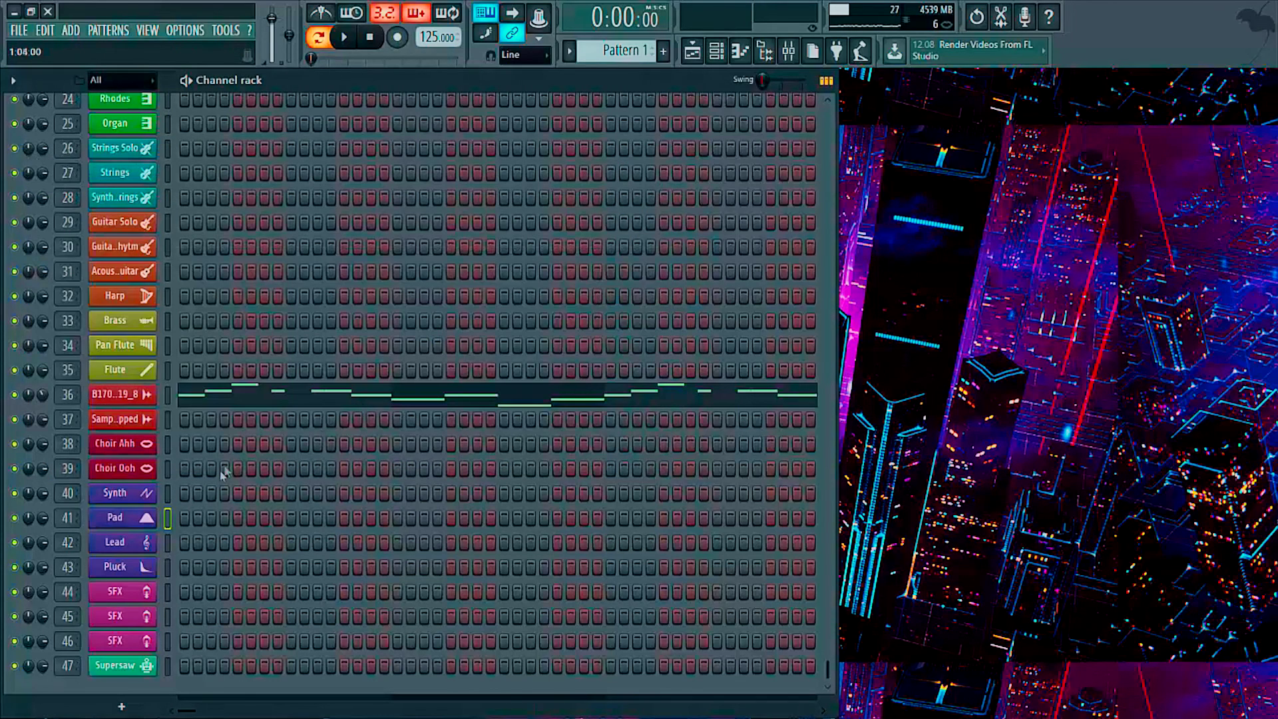
# - Open the Pad channel's piano roll, place a one-bar note in bar 1 and move it to E6, auditioning it
pyautogui.rightClick(145, 517)
pyautogui.click(174, 515)
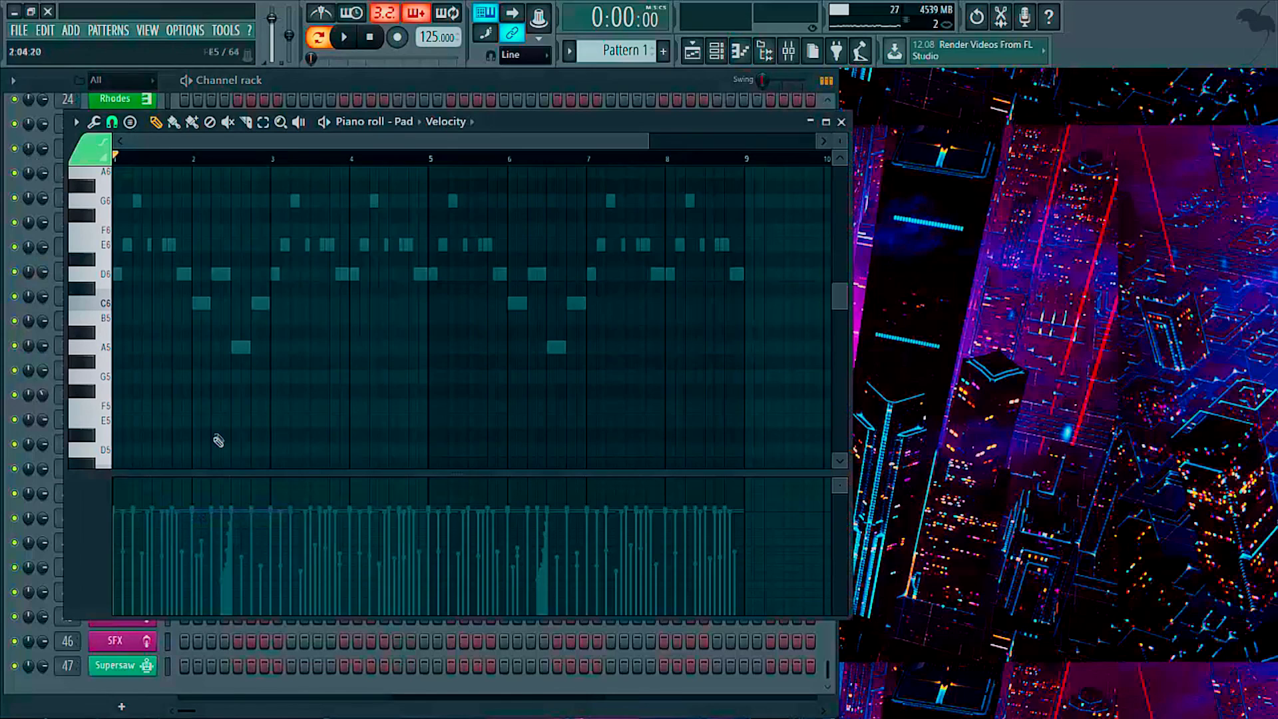
pyautogui.scroll(5, 163, 162)
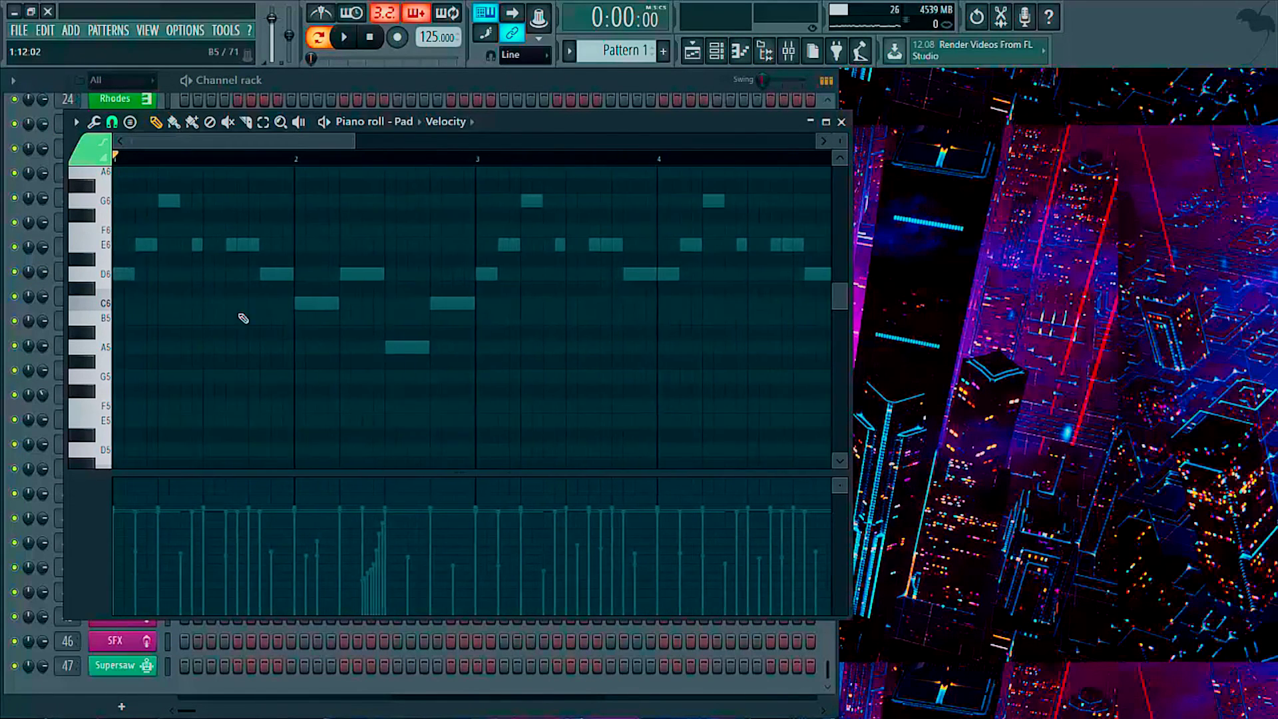
pyautogui.scroll(2, 200, 333)
pyautogui.moveTo(135, 363); pyautogui.dragTo(293, 373)
pyautogui.press('space')
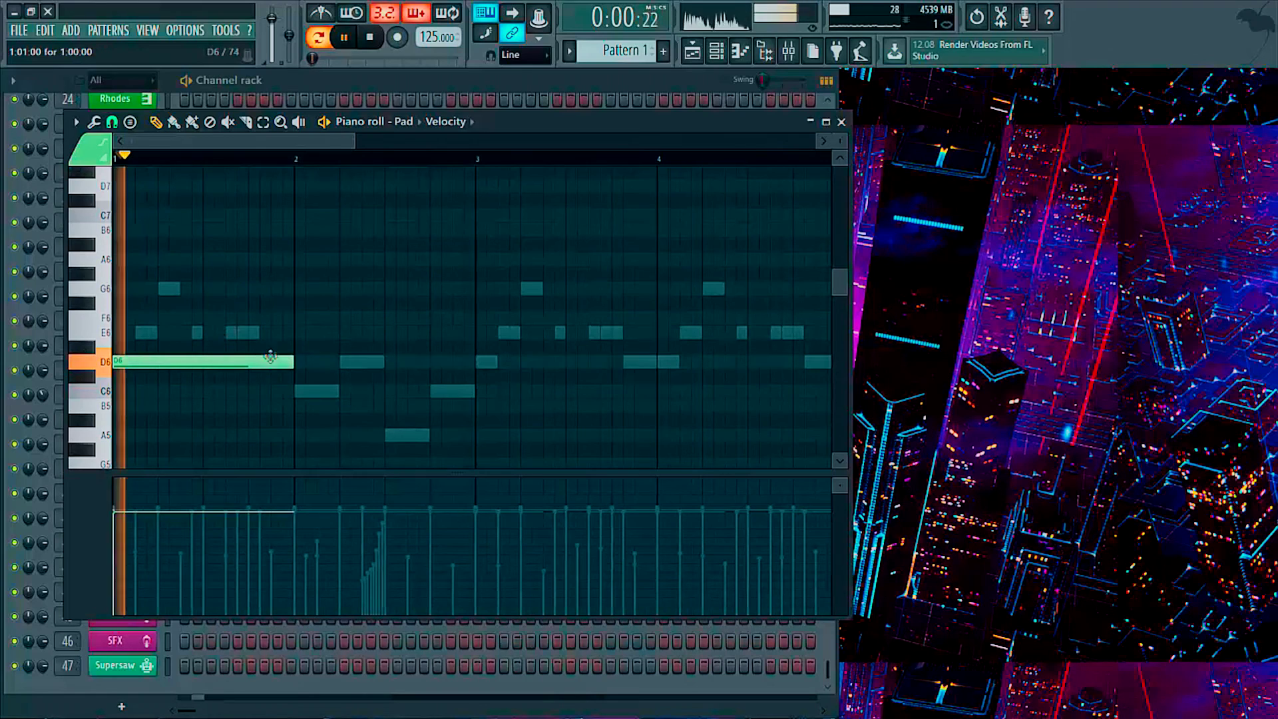
pyautogui.moveTo(158, 362); pyautogui.dragTo(138, 331)
pyautogui.press('space')
pyautogui.press('space')
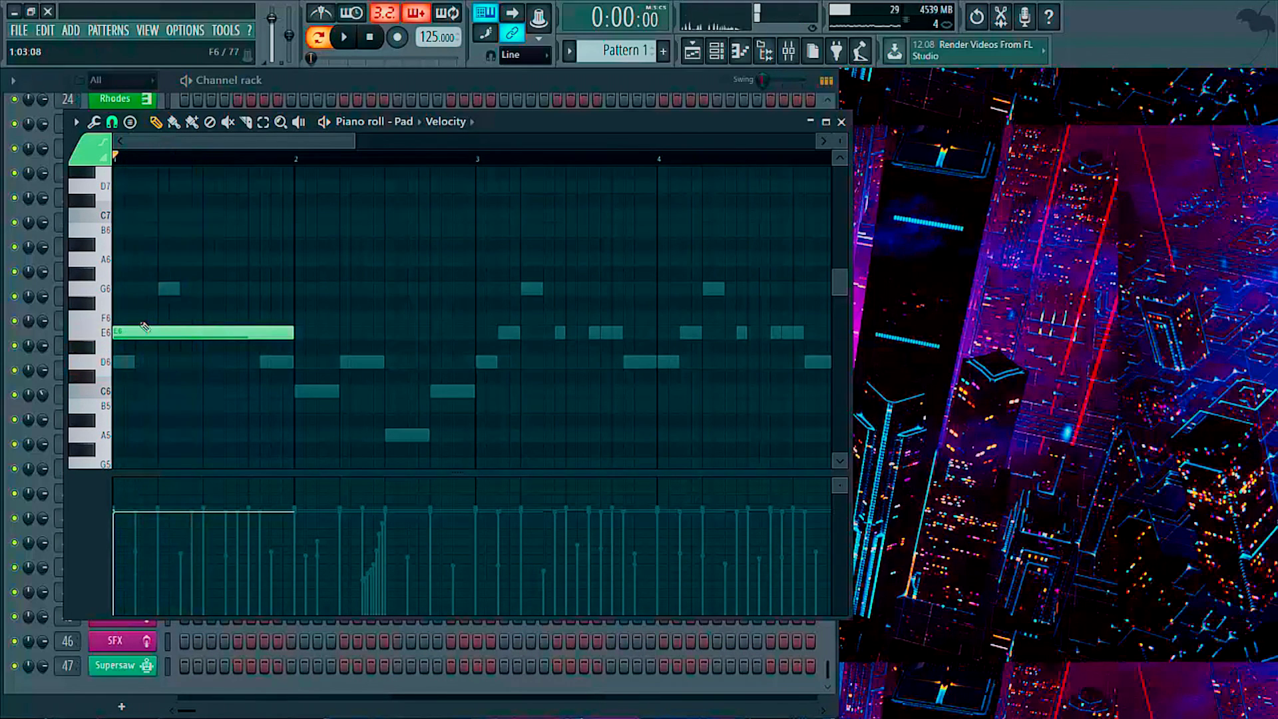
# - Add one-bar D6 and C6 notes beneath the E6 note in bar 1 and audition the chord
pyautogui.moveTo(157, 376); pyautogui.dragTo(156, 362)
pyautogui.click(136, 435)
pyautogui.press('space')
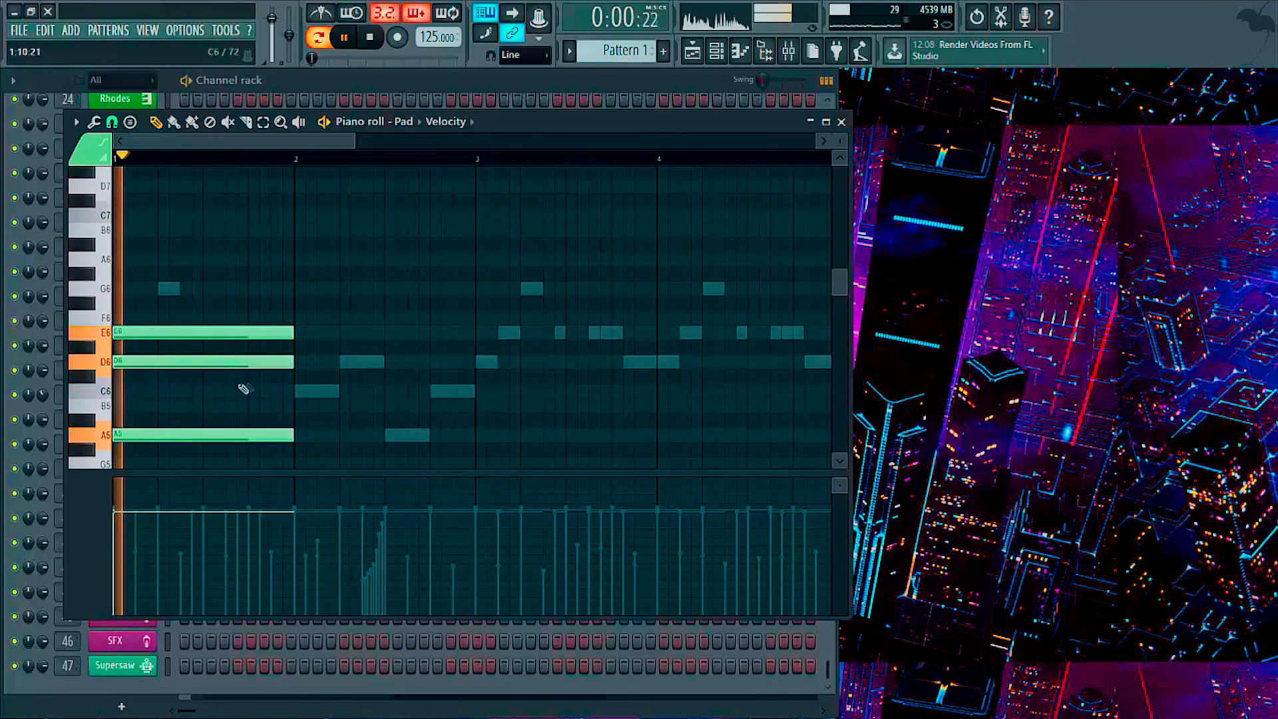
pyautogui.press('space')
pyautogui.moveTo(163, 434); pyautogui.dragTo(131, 379)
pyautogui.press('space')
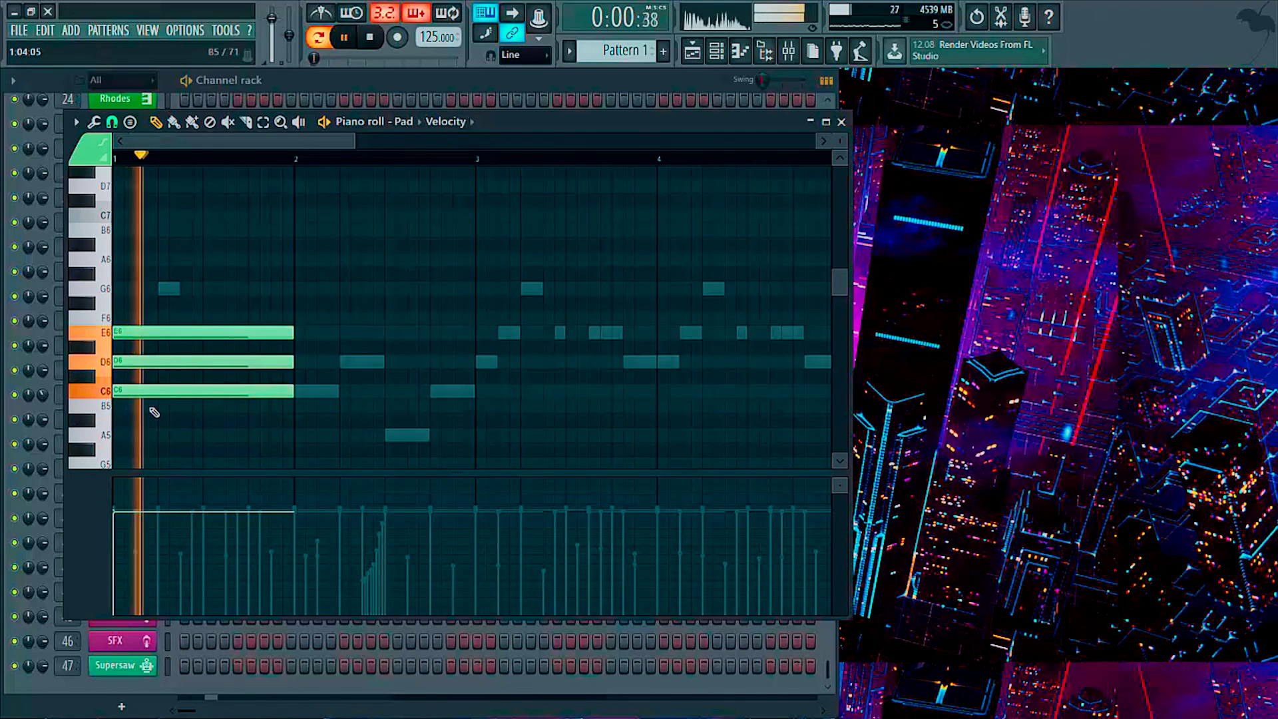
pyautogui.press('space')
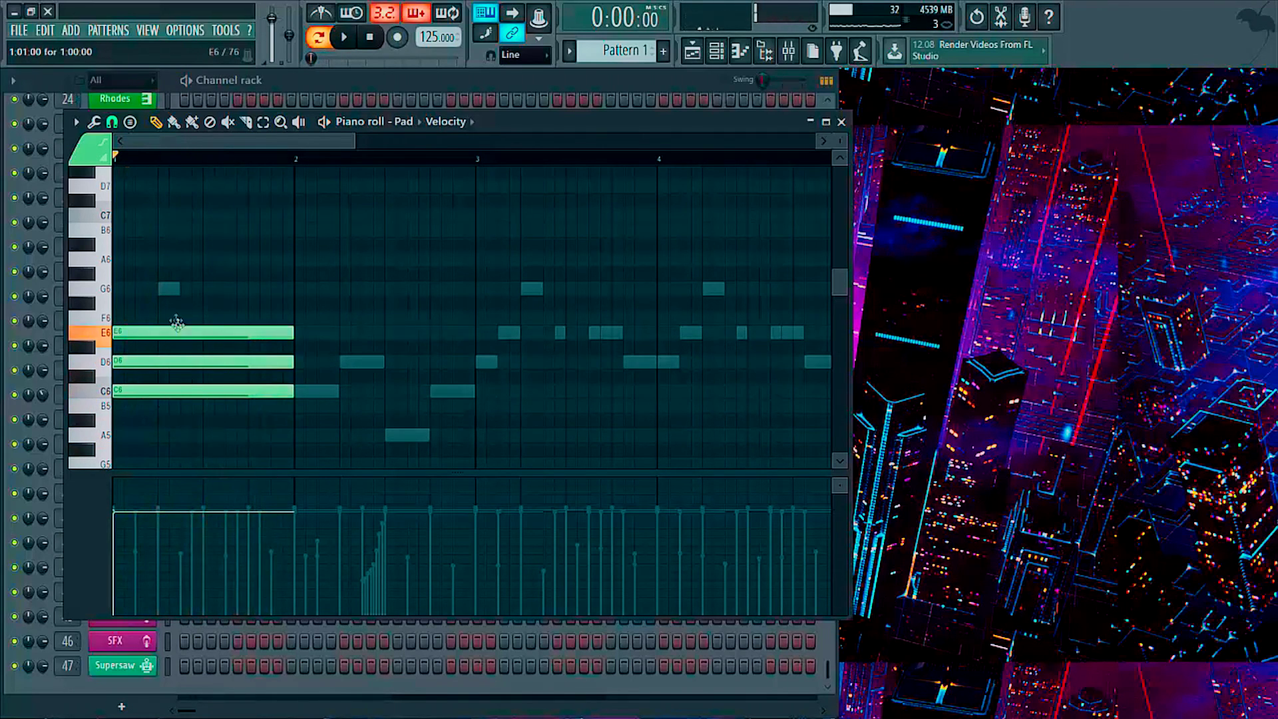
# - Raise the top note of the bar 1 chord to G6 and audition the chord
pyautogui.moveTo(174, 333); pyautogui.dragTo(157, 286)
pyautogui.press('space')
pyautogui.press('space')
# - Copy the bar 1 chord into bar 2, move its top note to F6 and play it back
pyautogui.moveTo(322, 251); pyautogui.dragTo(199, 445)
pyautogui.moveTo(179, 391); pyautogui.dragTo(359, 392)
pyautogui.click(345, 317)
pyautogui.moveTo(335, 290); pyautogui.dragTo(336, 322)
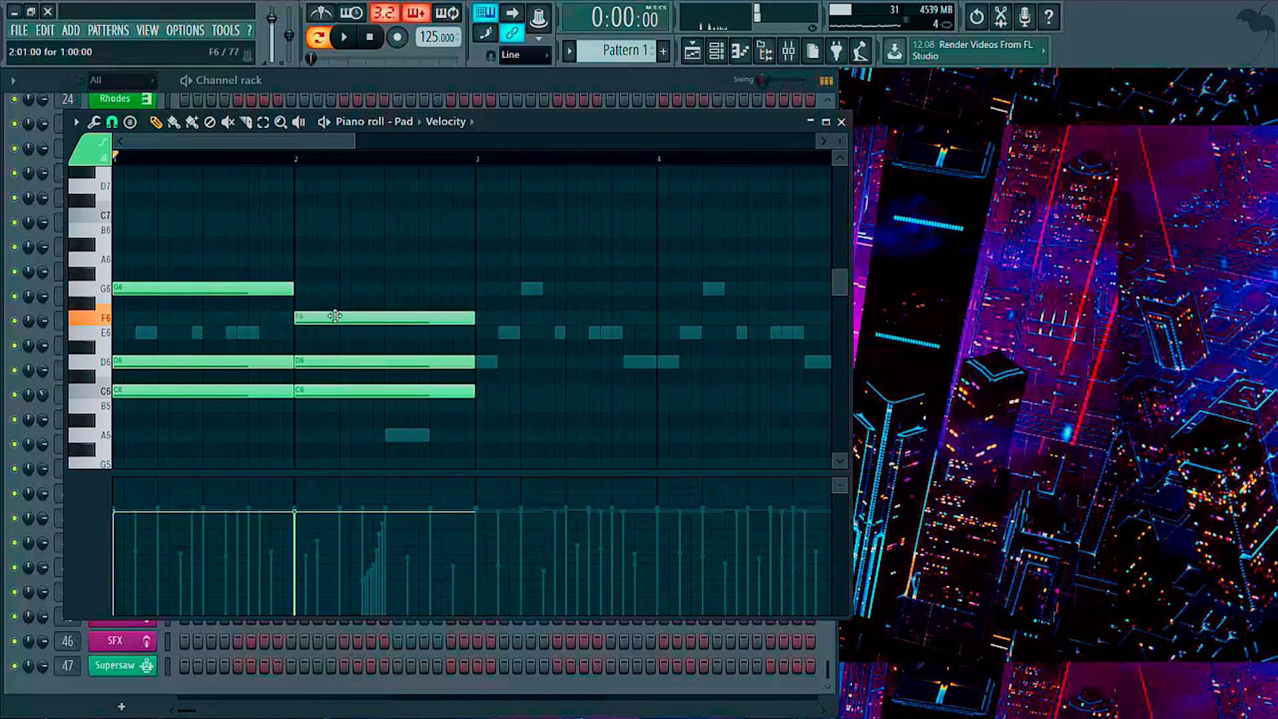
pyautogui.press('space')
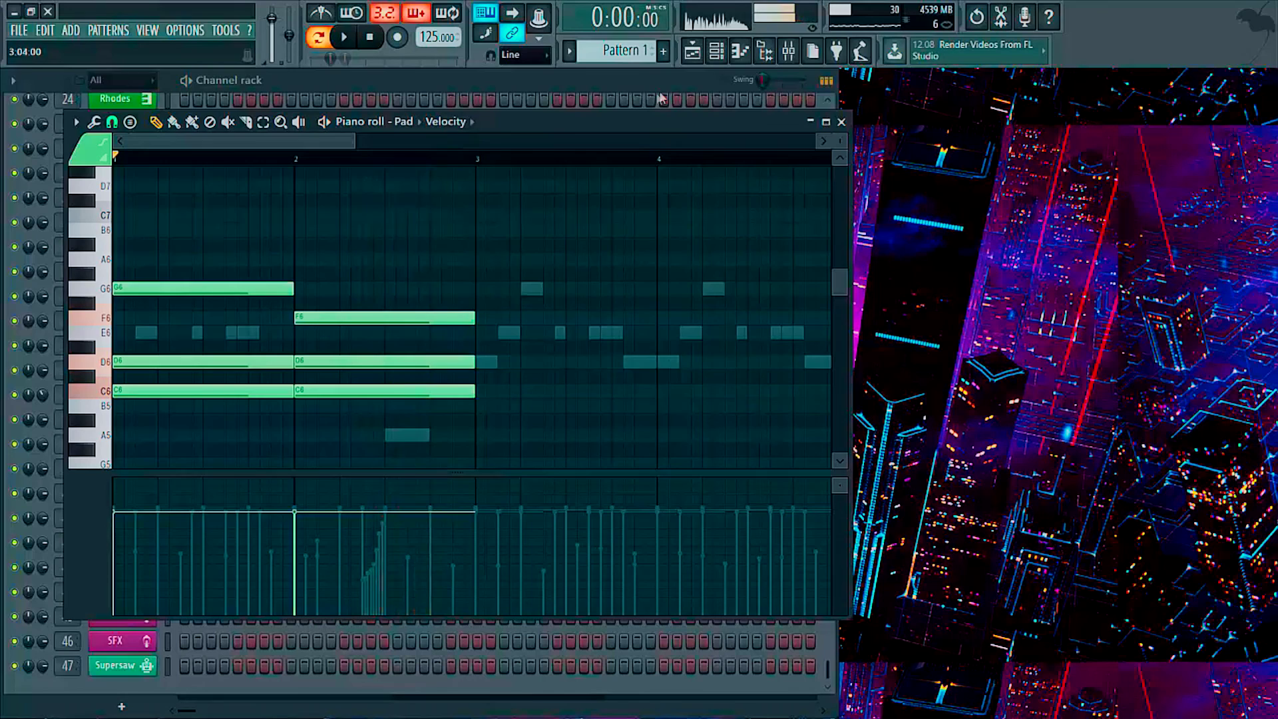
# - Close the piano roll, mute the B170 melody sample on track 36 and play the pattern
pyautogui.press('space')
pyautogui.press('F7')
pyautogui.click(16, 397)
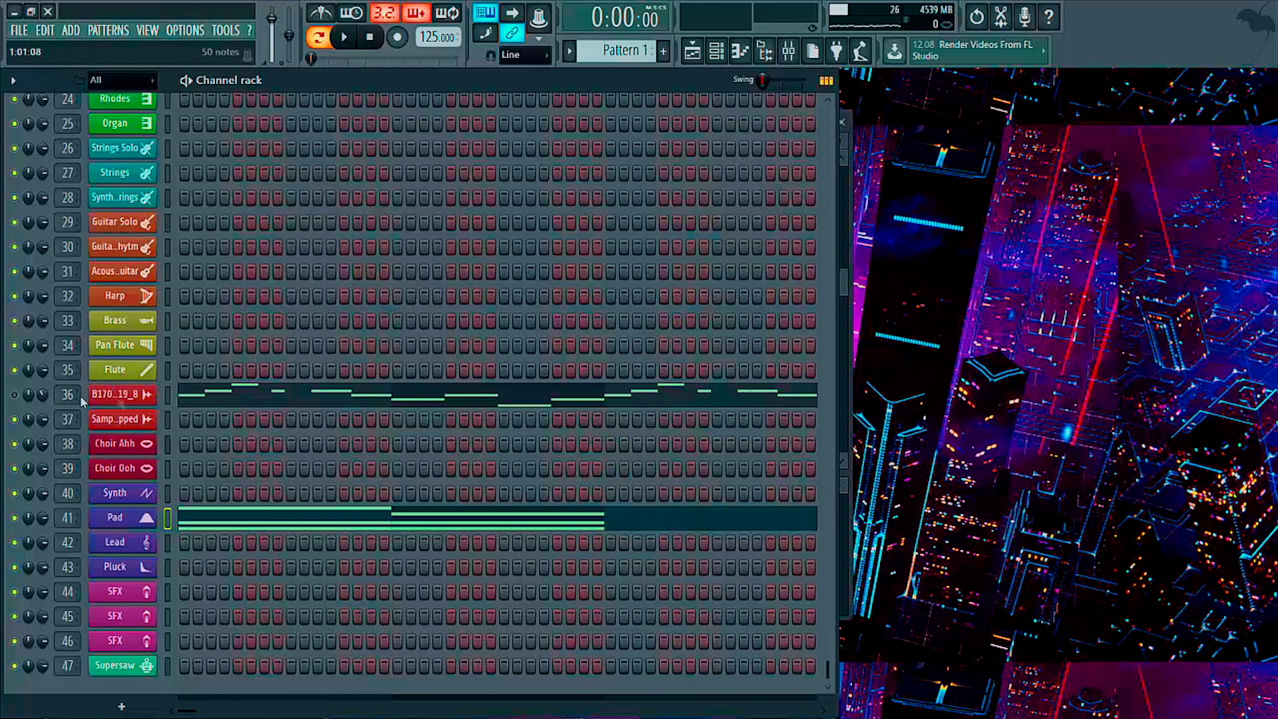
pyautogui.press('space')
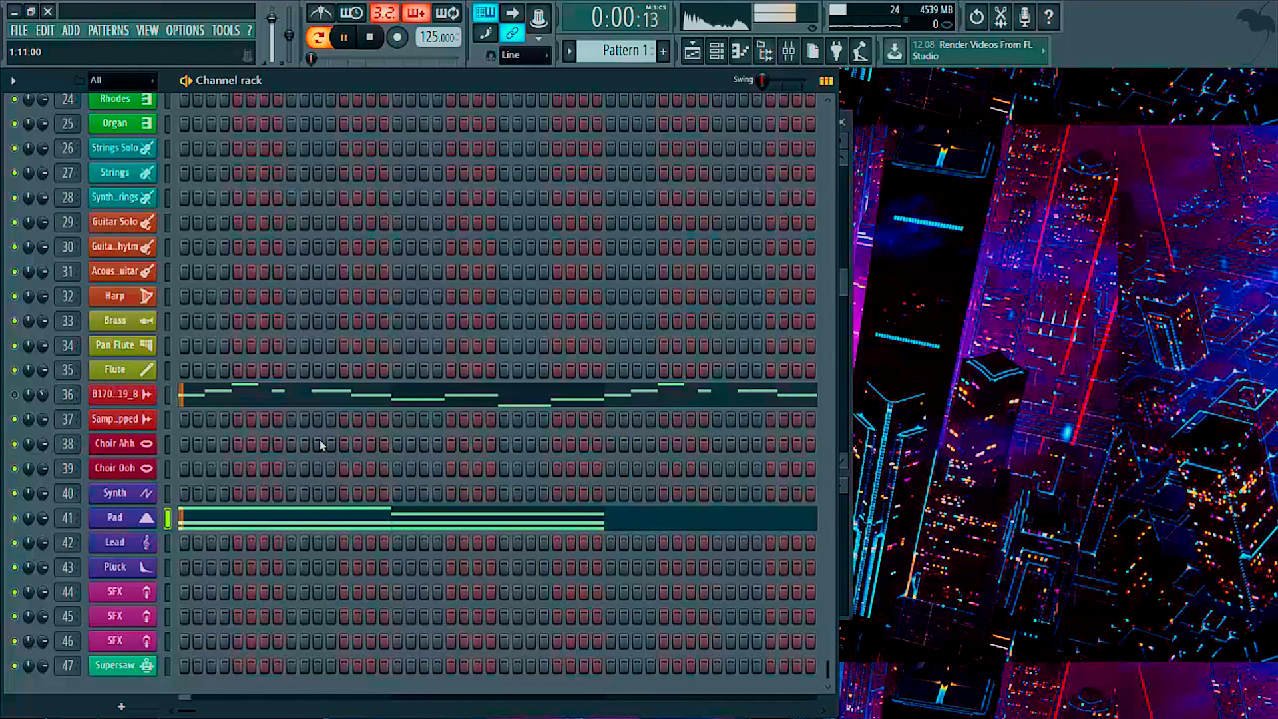
# - Reopen the Pad notes, copy the bar 2 chord into bar 3 with its top note on E6 and play it
pyautogui.click(293, 522)
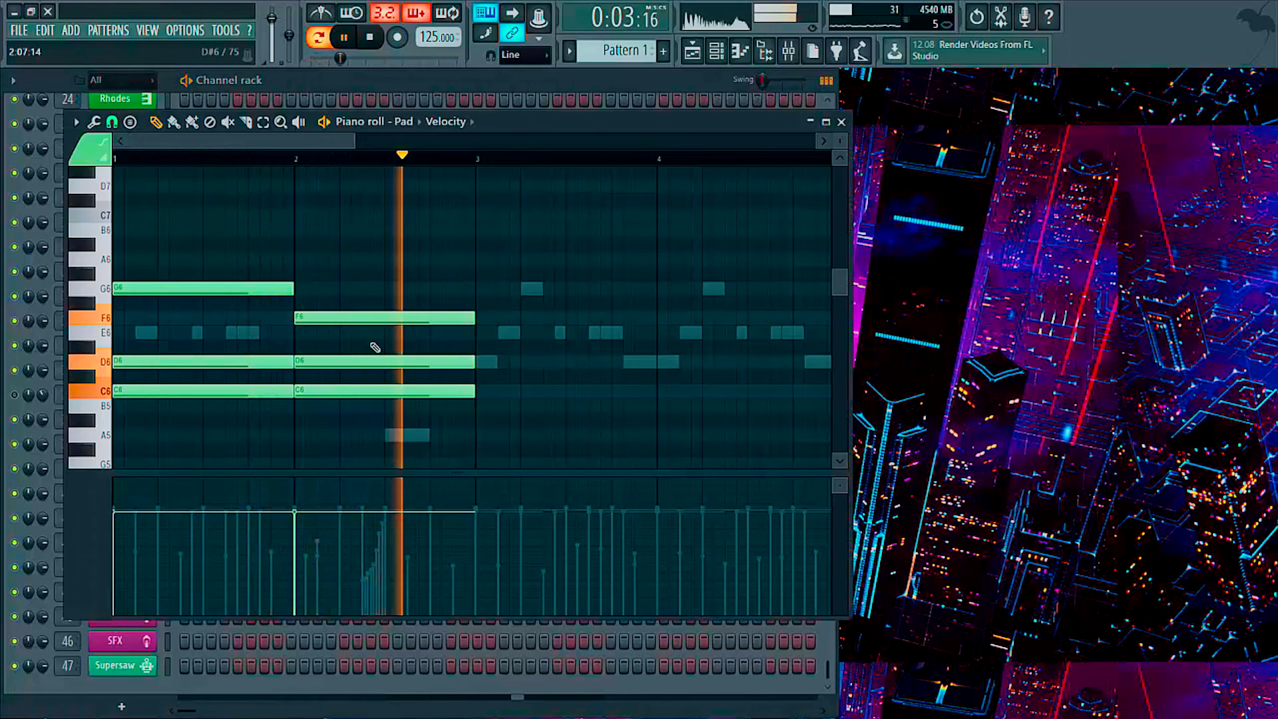
pyautogui.press('space')
pyautogui.moveTo(434, 393); pyautogui.dragTo(582, 333)
pyautogui.click(581, 308)
pyautogui.press('space')
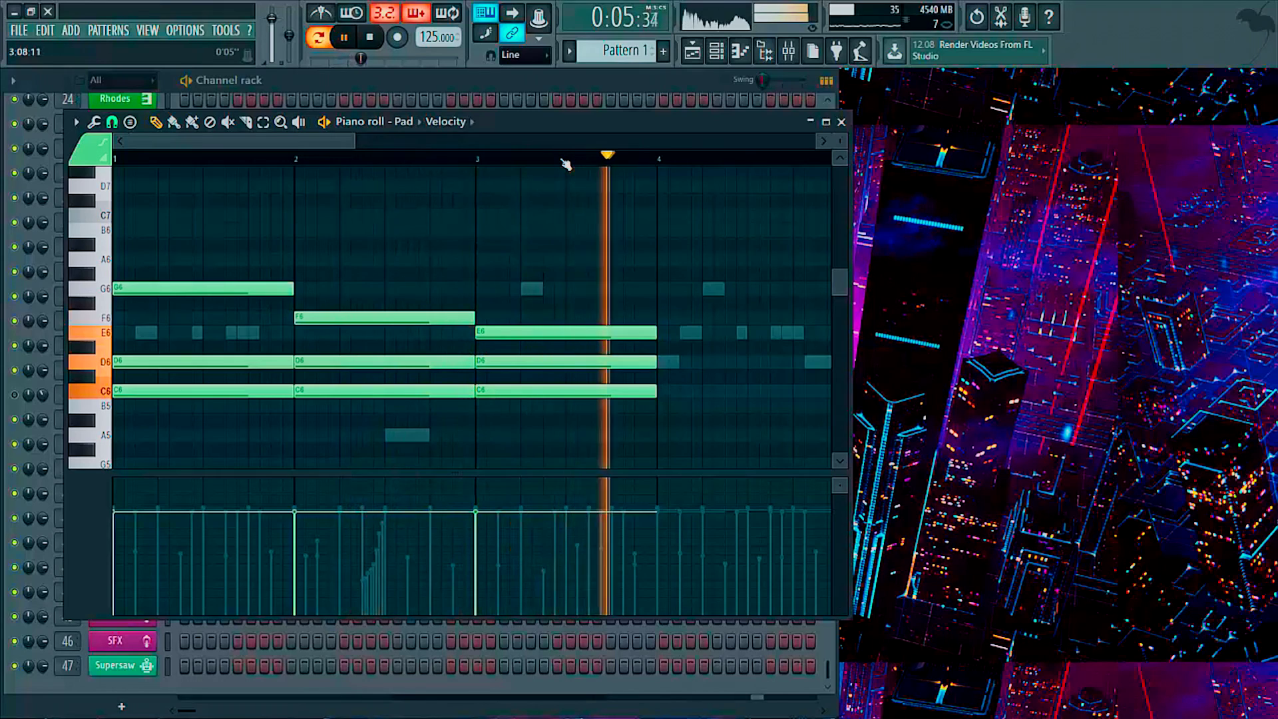
# - Lengthen the three notes of the bar 3 chord to two bars and play the progression
pyautogui.scroll(-4, 566, 164)
pyautogui.press('space')
pyautogui.moveTo(496, 467); pyautogui.dragTo(583, 335)
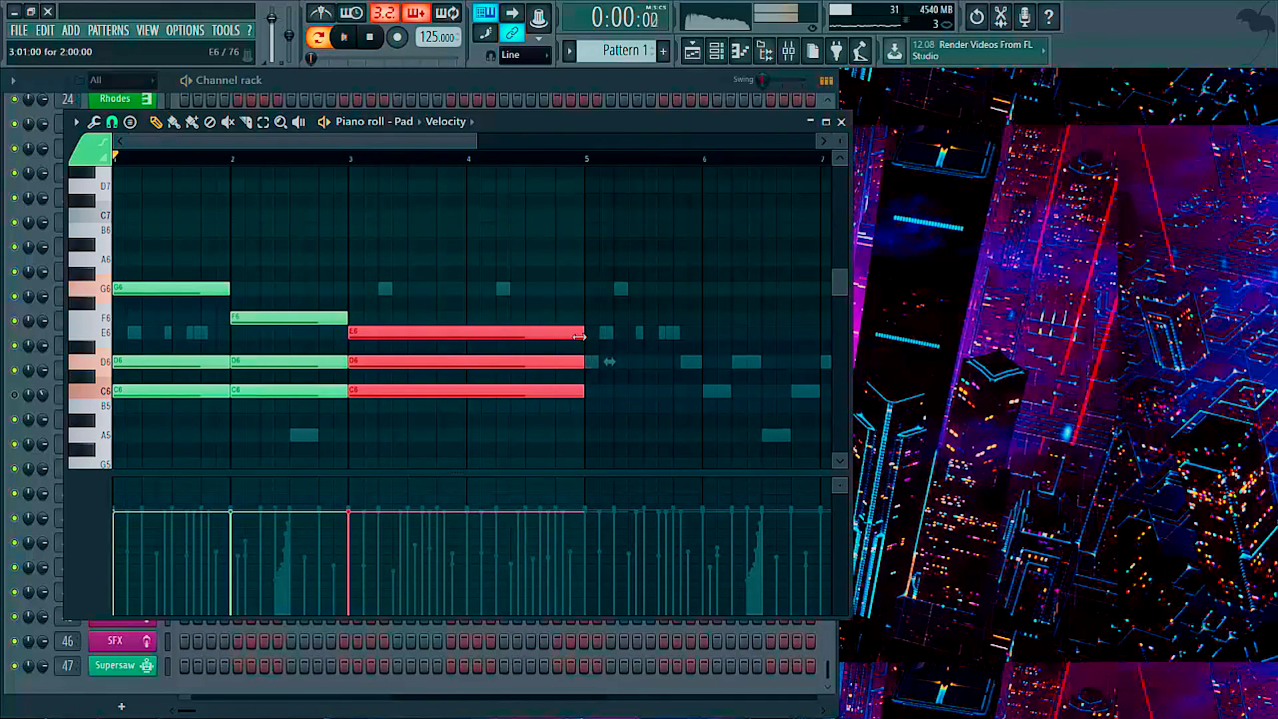
pyautogui.press('space')
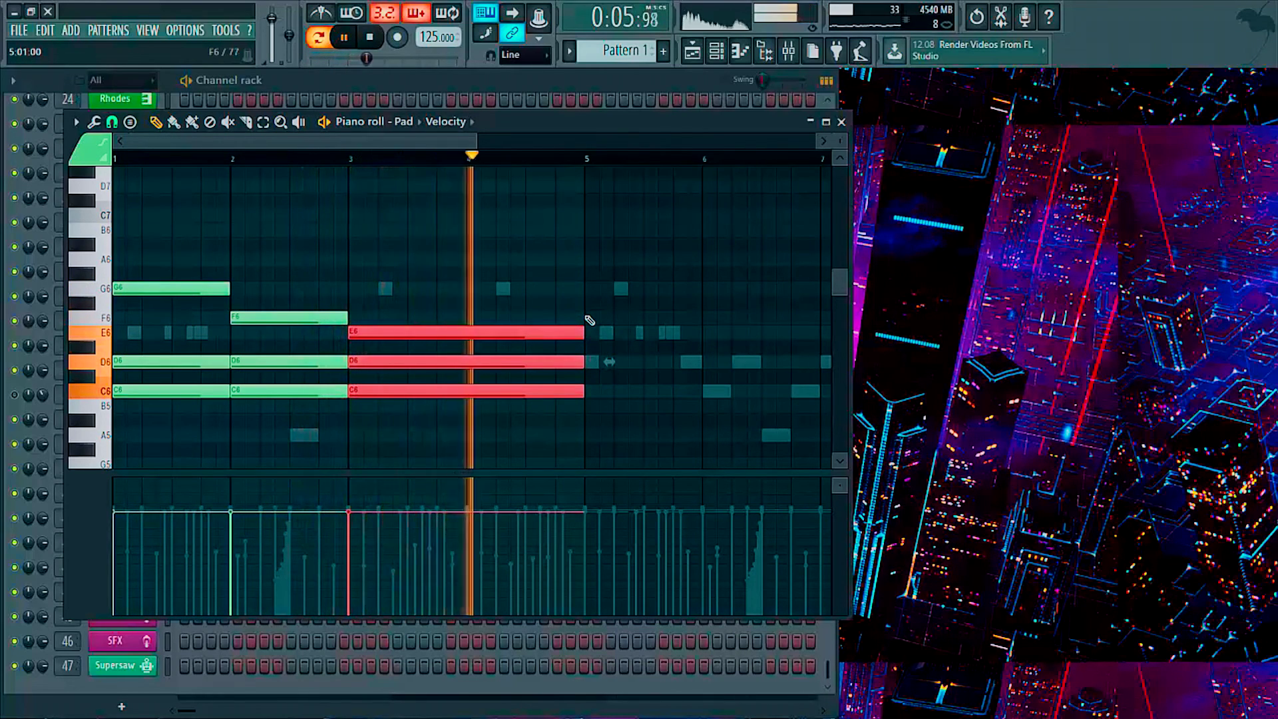
# - Duplicate the four-bar chord progression into bars 5 to 8 and play from bar 5
pyautogui.press('space')
pyautogui.moveTo(496, 442); pyautogui.dragTo(618, 292)
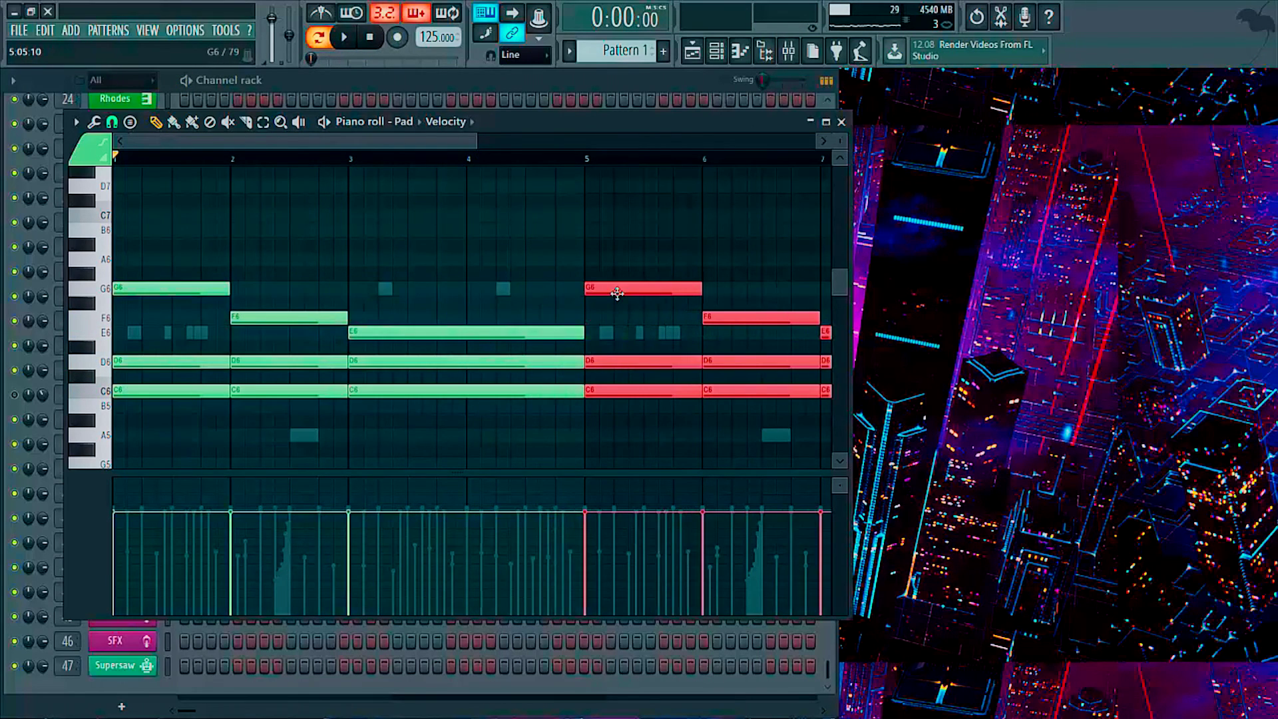
pyautogui.hscroll(4, 392, 155)
pyautogui.click(420, 157)
pyautogui.press('space')
pyautogui.hscroll(2, 508, 194)
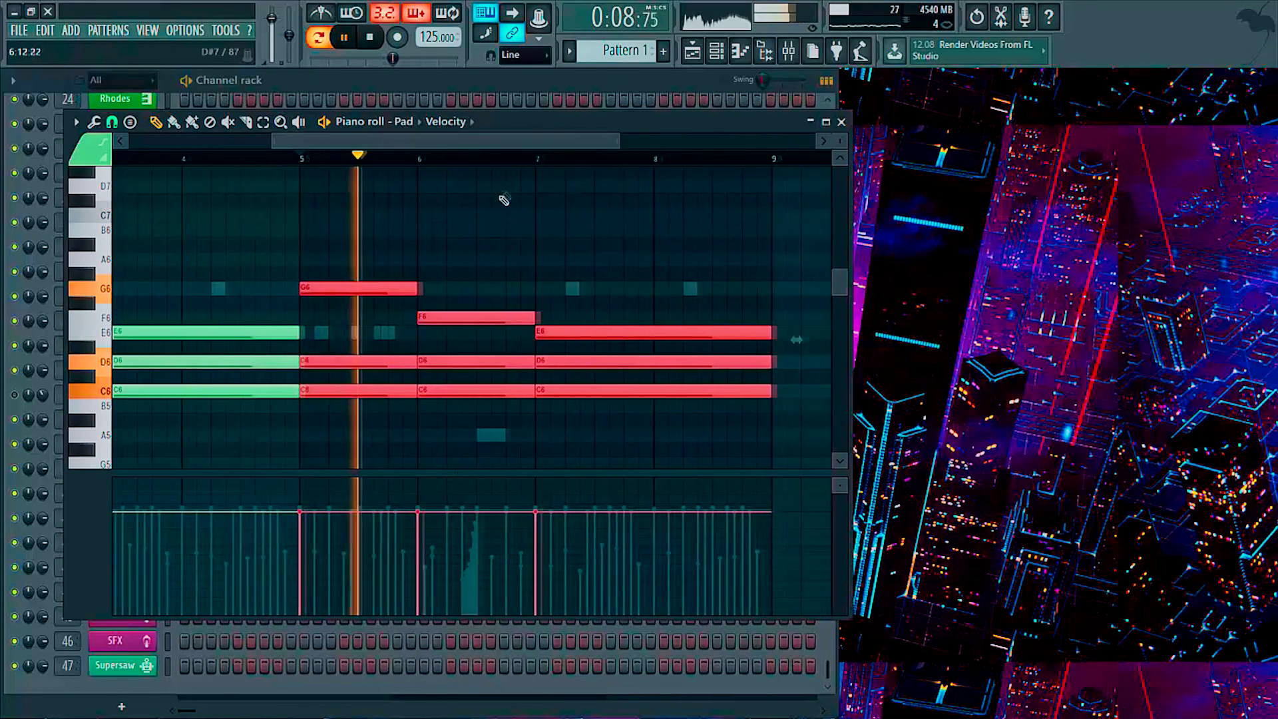
# - Raise the top note of the bar 6 chord to A6, listen to the loop and stop playback
pyautogui.click(517, 300)
pyautogui.moveTo(465, 311); pyautogui.dragTo(462, 251)
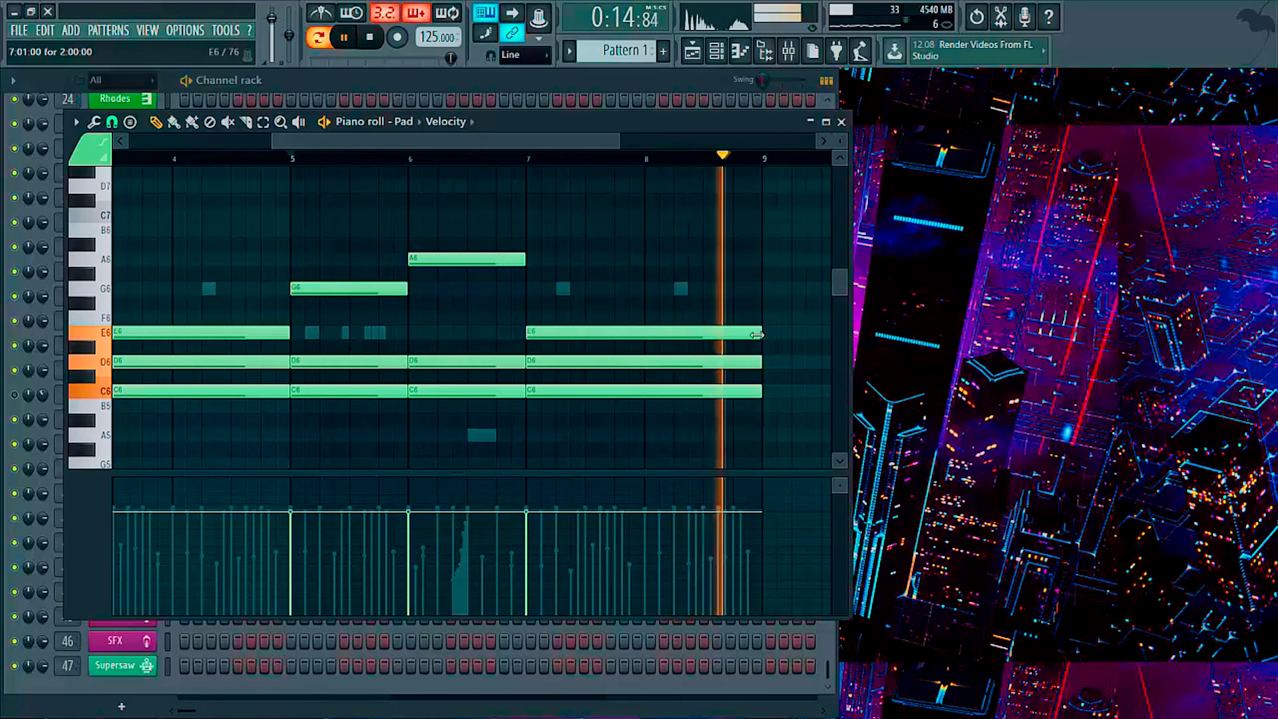
pyautogui.scroll(-4, 746, 163)
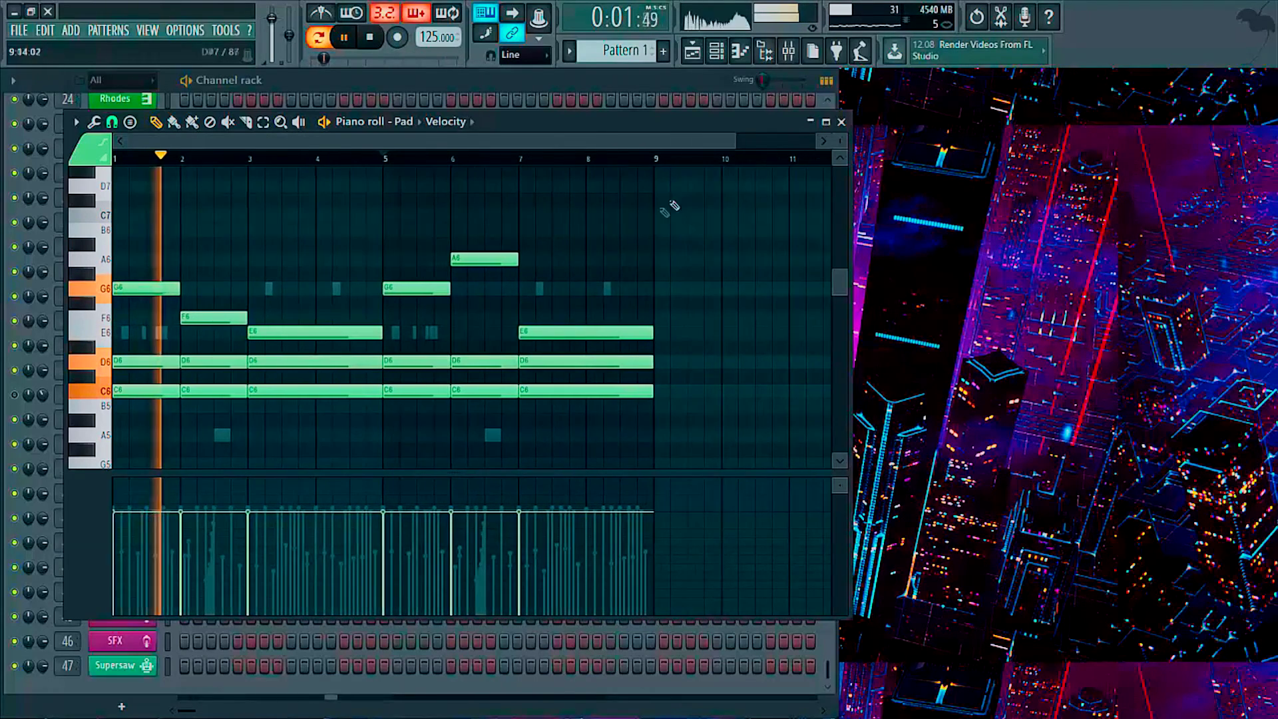
pyautogui.press('space')
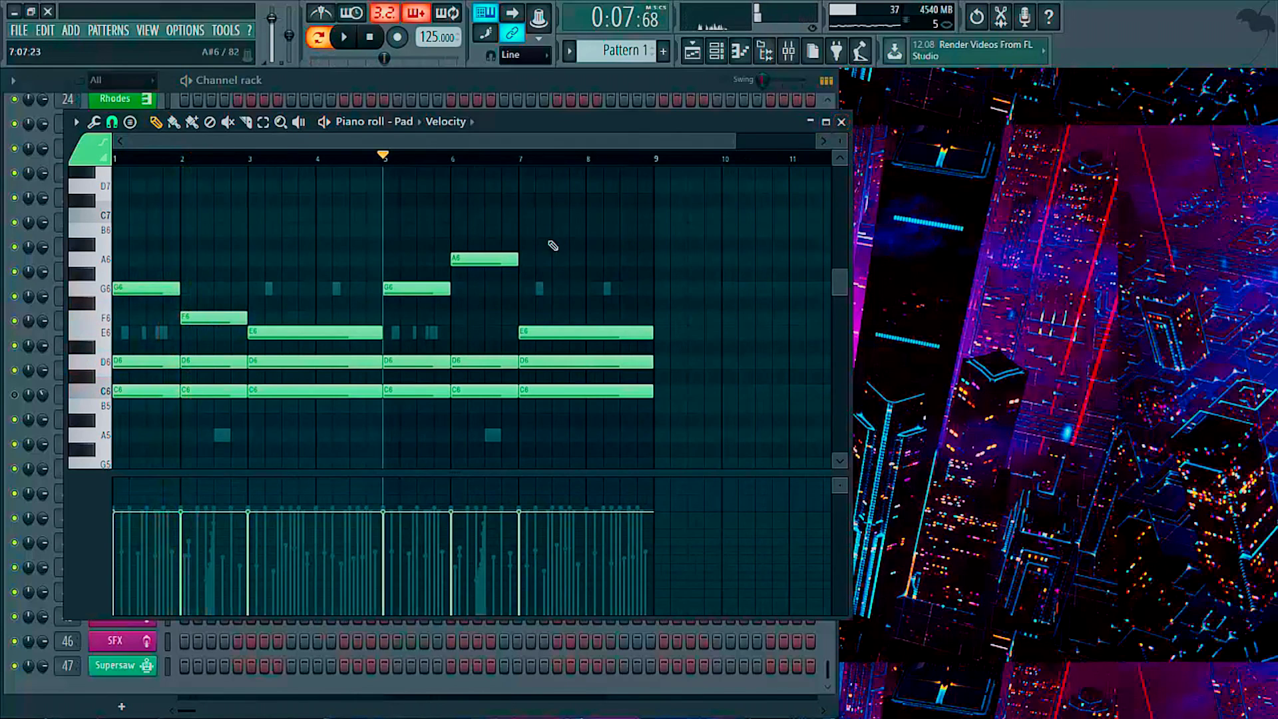
# - Delete the separate D6 and C6 notes from bar 2 onward, keeping the top chord notes
pyautogui.scroll(-1, 473, 159)
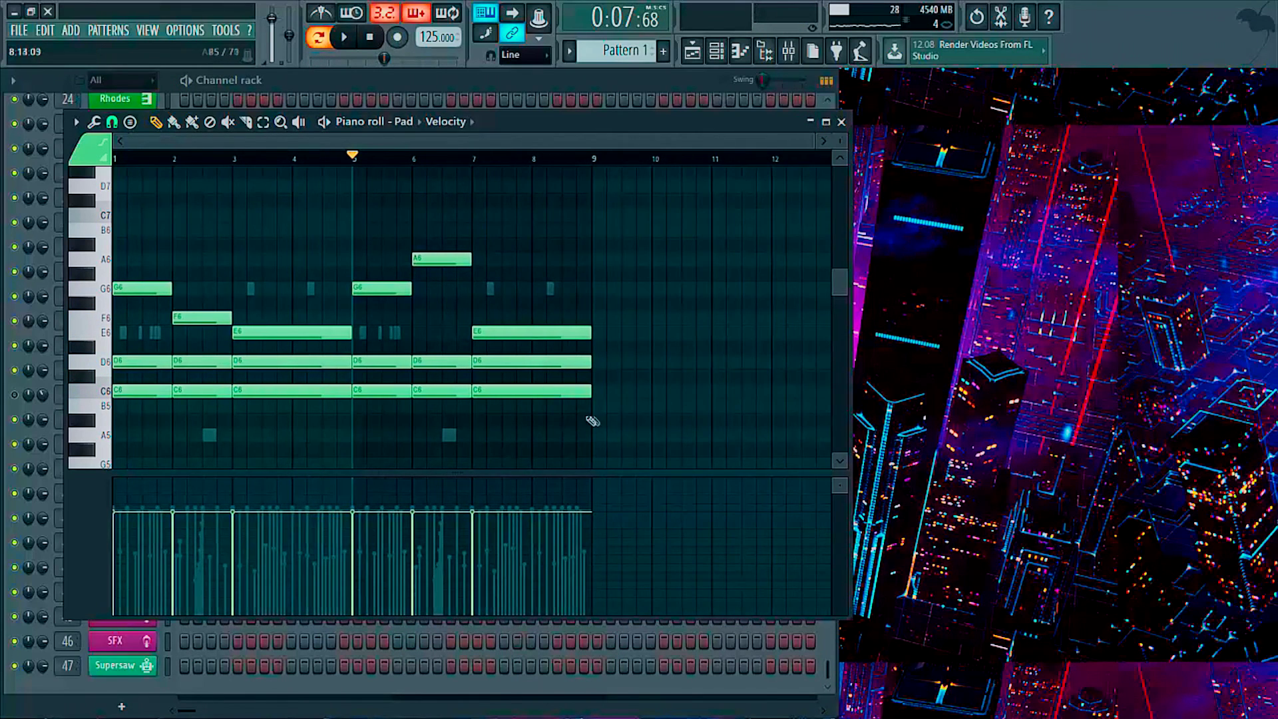
pyautogui.rightClick(531, 363)
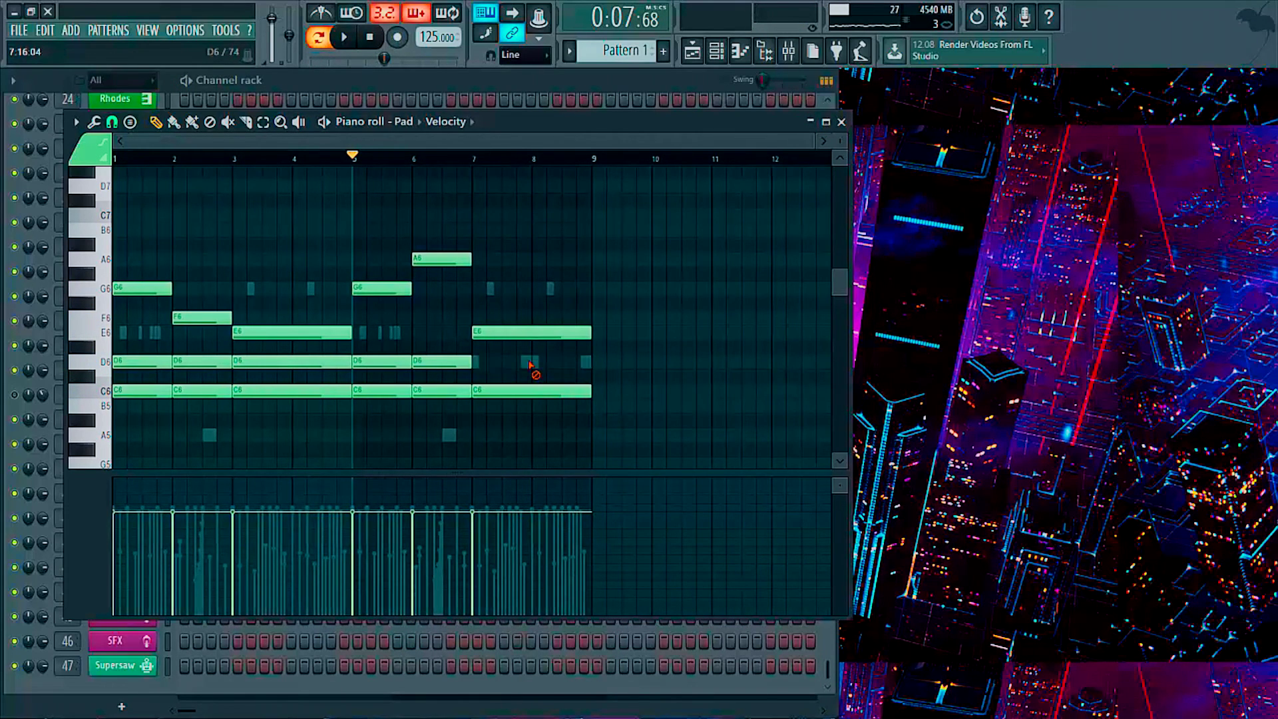
pyautogui.rightClick(474, 391)
pyautogui.rightClick(442, 362)
pyautogui.rightClick(440, 391)
pyautogui.rightClick(400, 390)
pyautogui.rightClick(402, 362)
pyautogui.rightClick(346, 391)
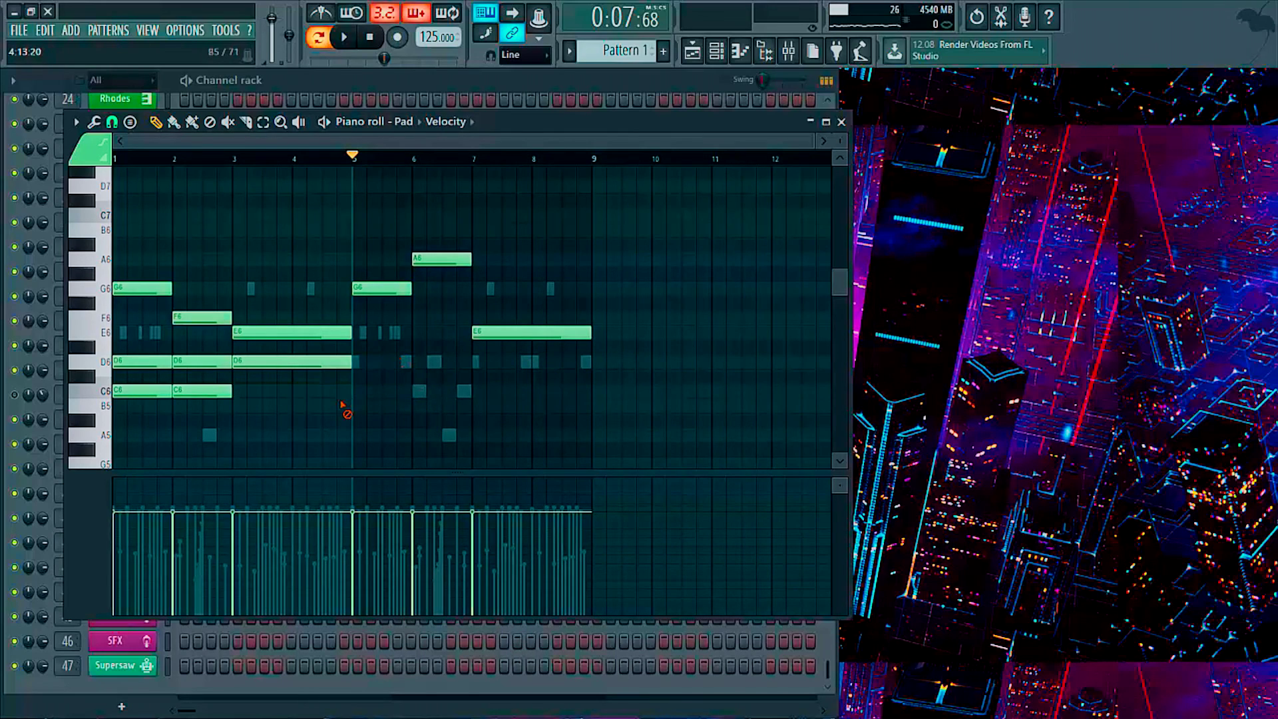
pyautogui.rightClick(306, 363)
pyautogui.rightClick(200, 361)
pyautogui.rightClick(200, 391)
# - Try sustaining the bar 1 D6 and C6 notes across all eight bars and audition them
pyautogui.moveTo(199, 421); pyautogui.dragTo(574, 422)
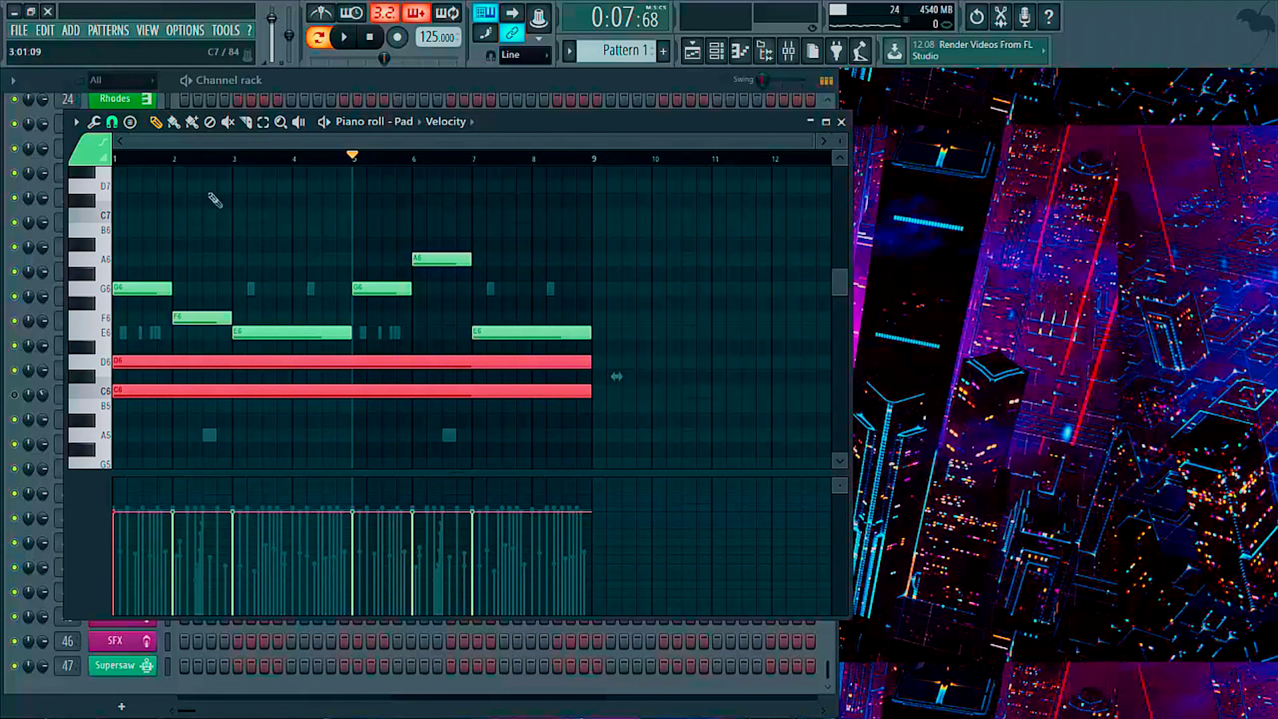
pyautogui.press('space')
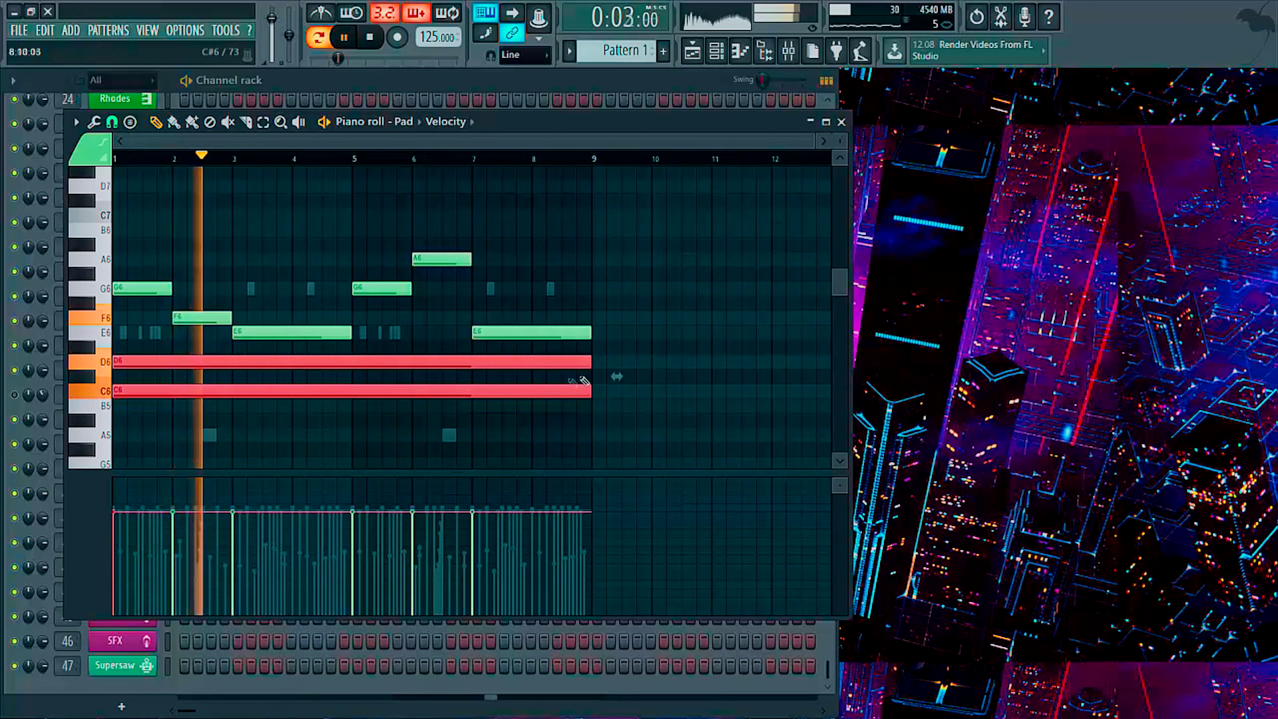
pyautogui.press('space')
# - Restore the separate D6 and C6 notes in bars 1 to 4 and copy them into bars 5 to 8
pyautogui.moveTo(587, 364); pyautogui.dragTo(343, 366)
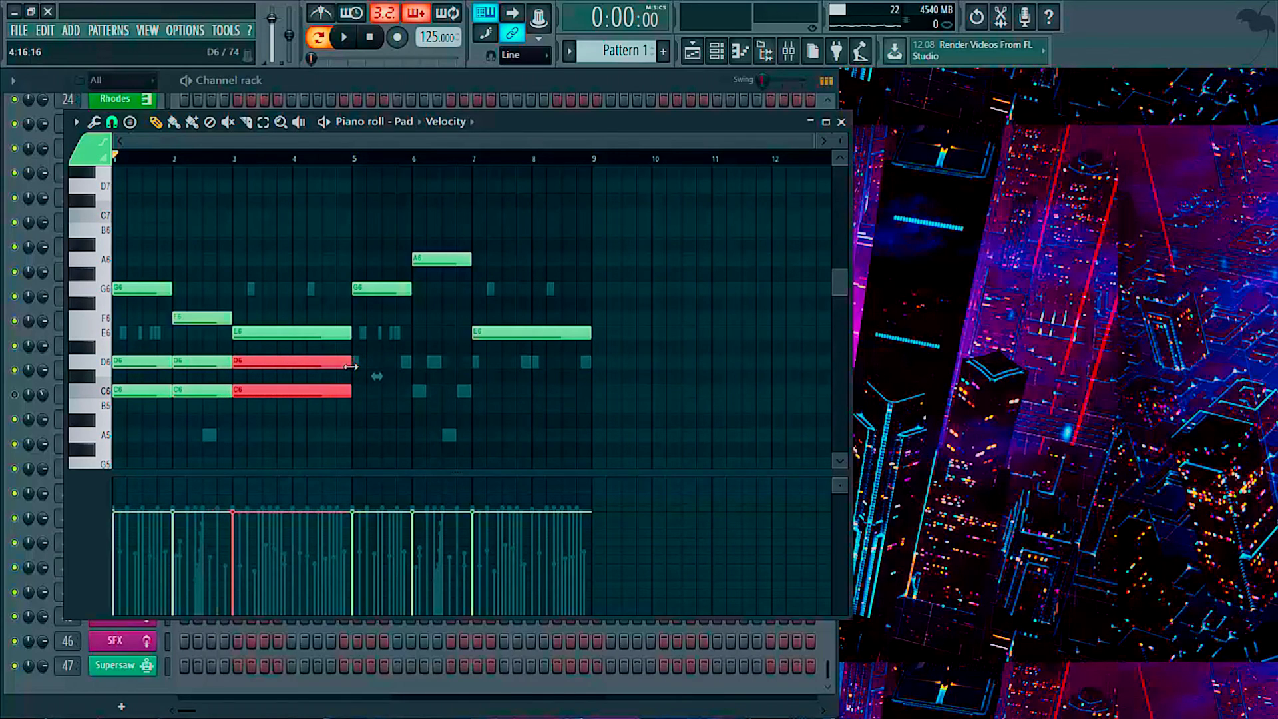
pyautogui.moveTo(366, 452); pyautogui.dragTo(129, 342)
pyautogui.moveTo(175, 380); pyautogui.dragTo(385, 390)
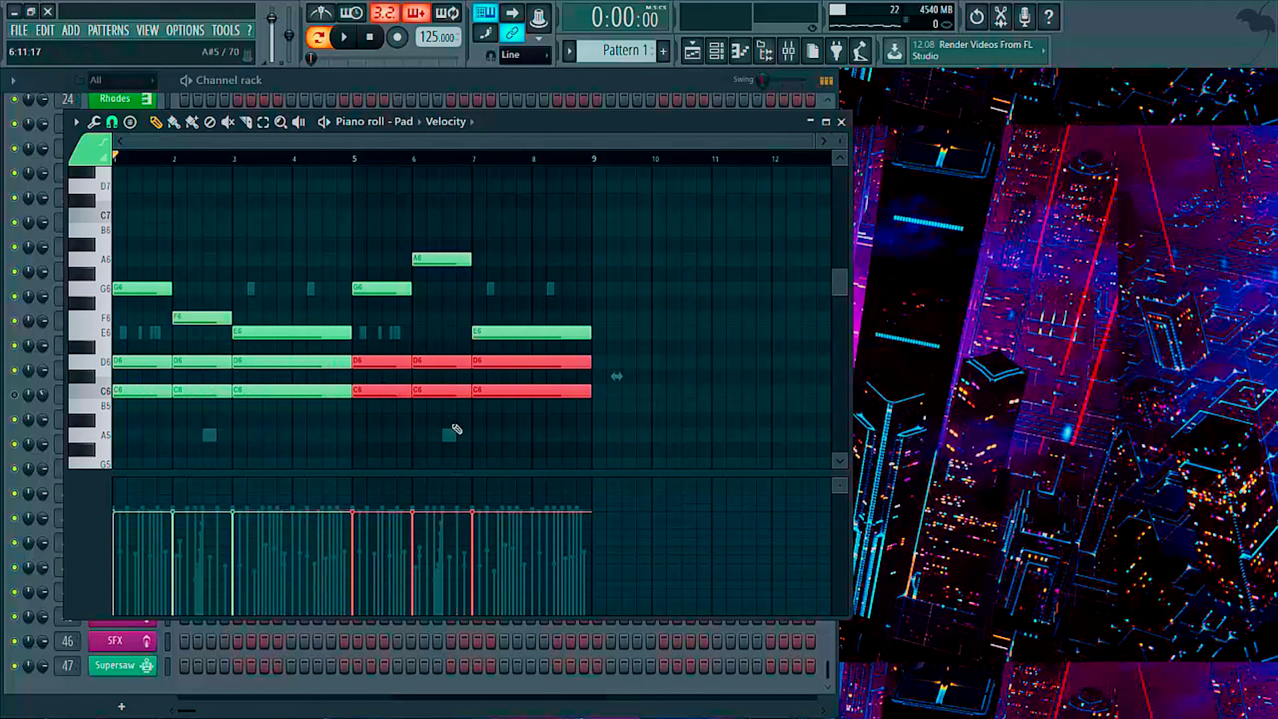
# - Duplicate the row of C6 notes one octave lower on C5, play the pattern and close the piano roll
pyautogui.moveTo(607, 453); pyautogui.dragTo(90, 425)
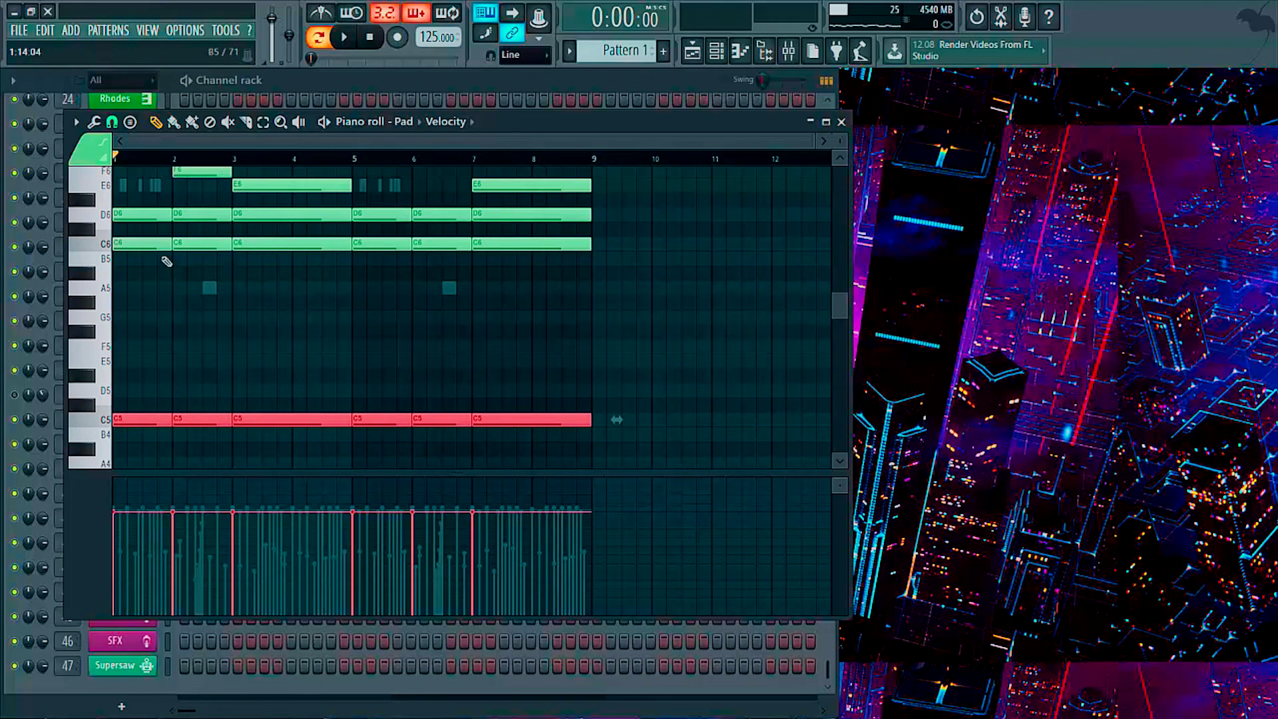
pyautogui.scroll(1, 235, 372)
pyautogui.scroll(-4, 234, 372)
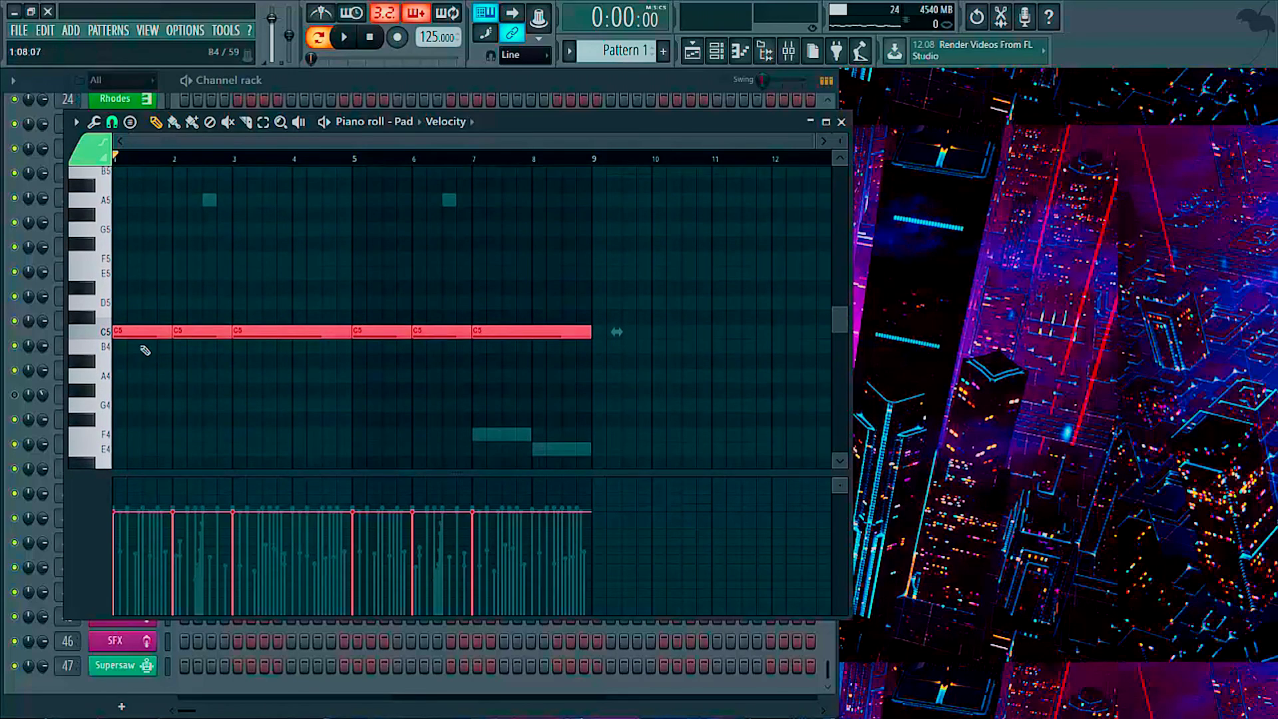
pyautogui.moveTo(131, 328); pyautogui.dragTo(61, 357)
pyautogui.scroll(4, 231, 328)
pyautogui.press('space')
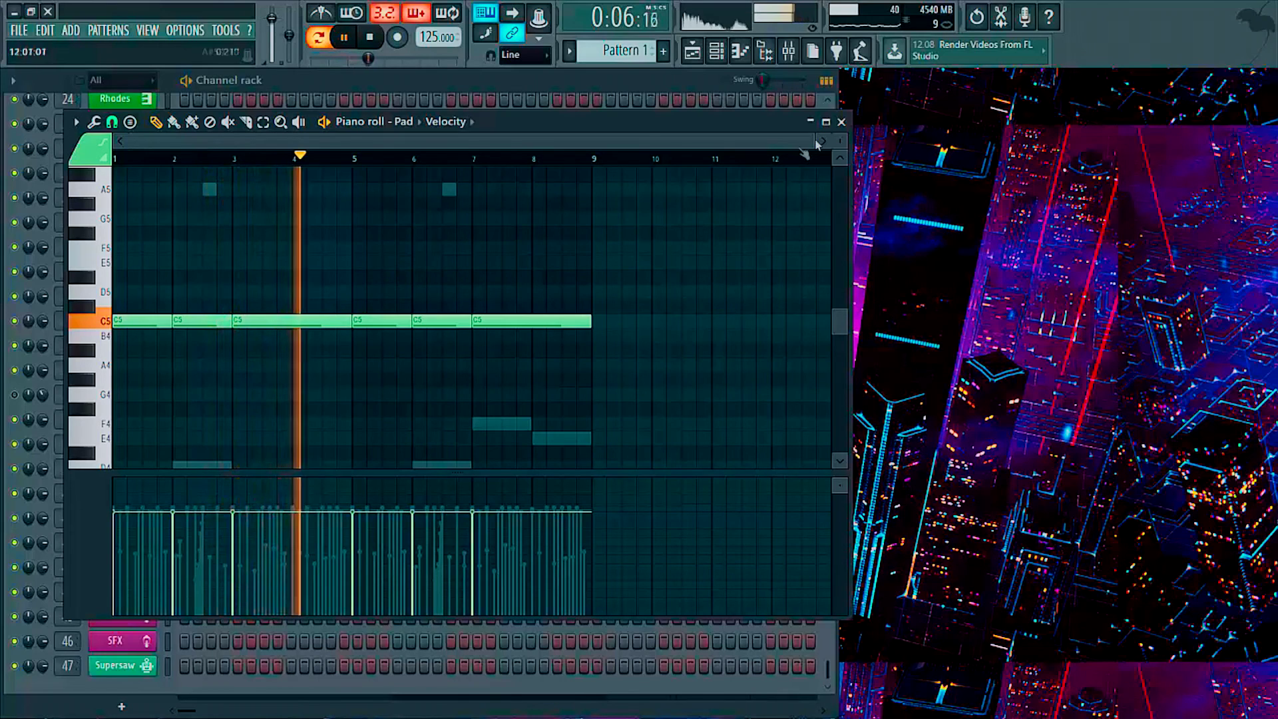
pyautogui.press('space')
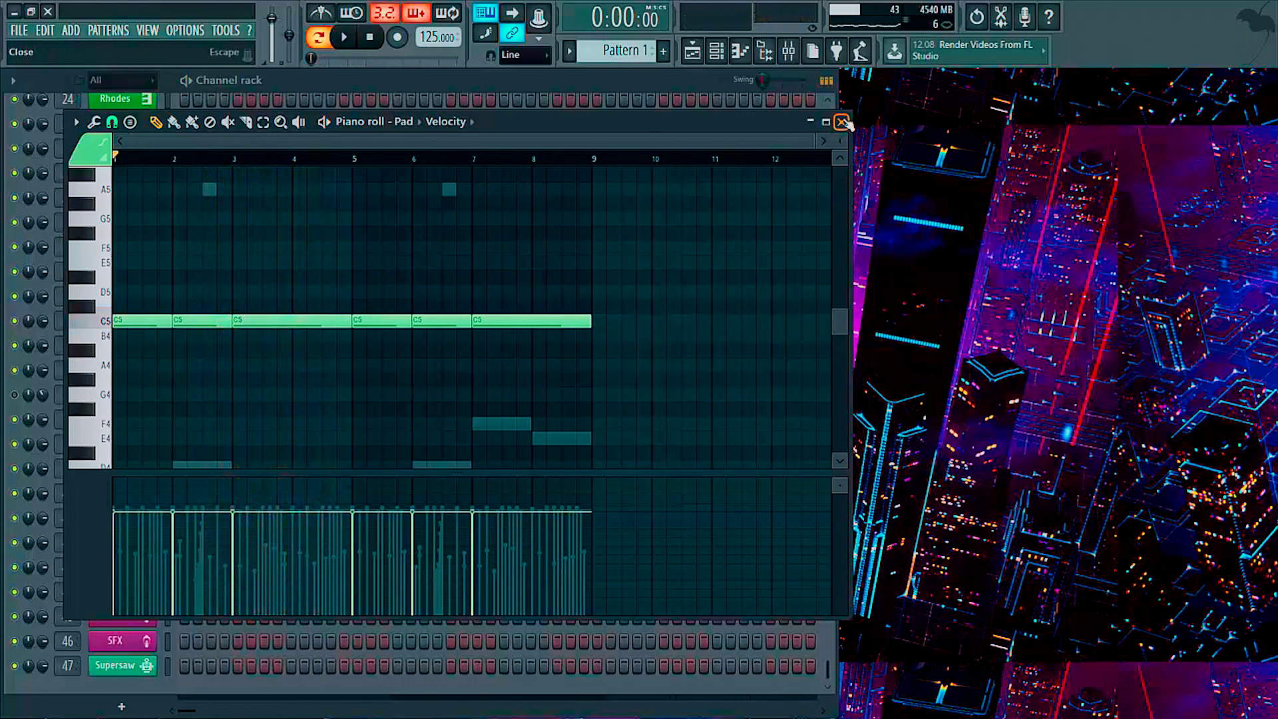
pyautogui.click(843, 122)
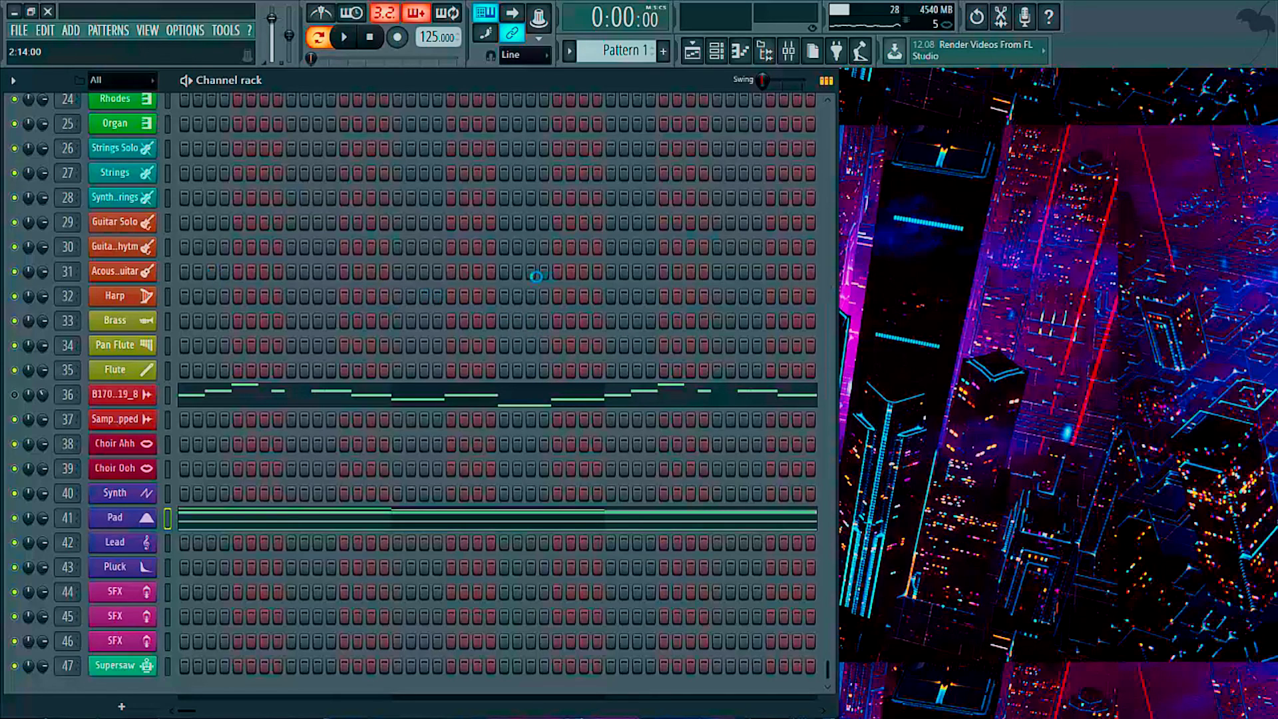
# - Review the channel list, check the Pluck channel's Tyrell N6 synth with the B-Pluck 2 preset and close it
pyautogui.scroll(10, 632, 330)
pyautogui.scroll(-8, 636, 324)
pyautogui.scroll(-2, 636, 324)
pyautogui.rightClick(126, 571)
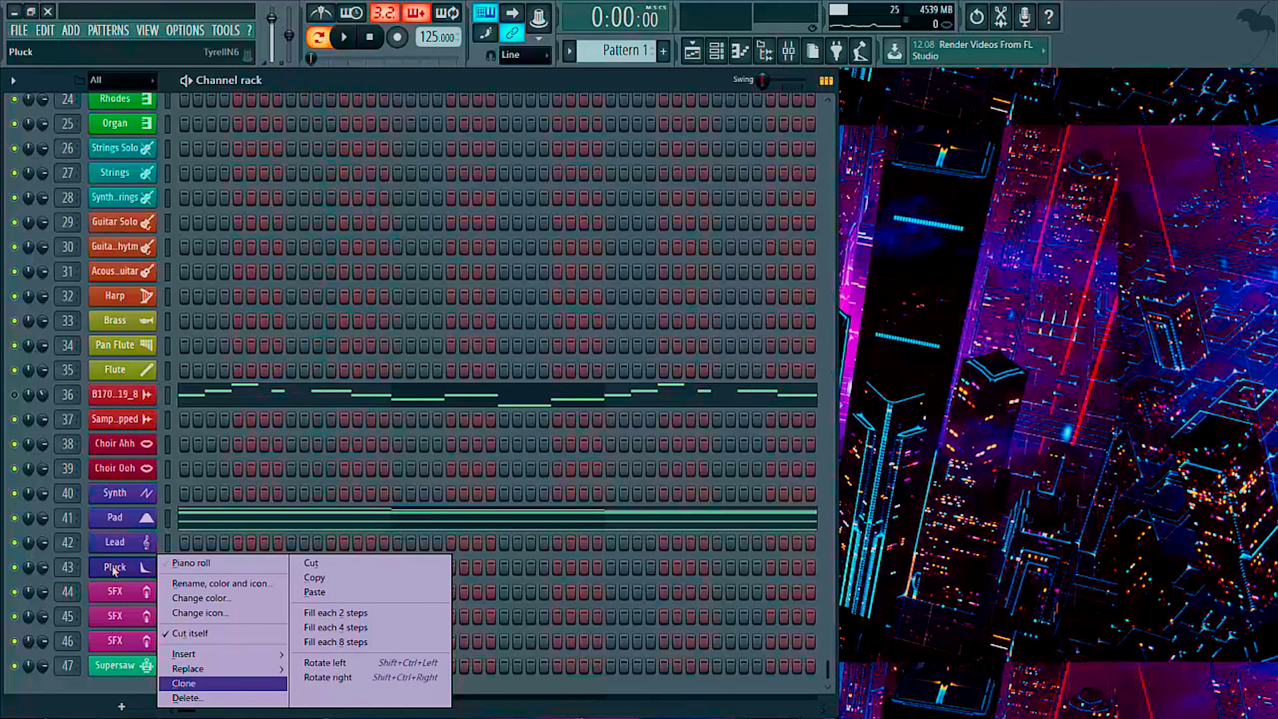
pyautogui.click(116, 570)
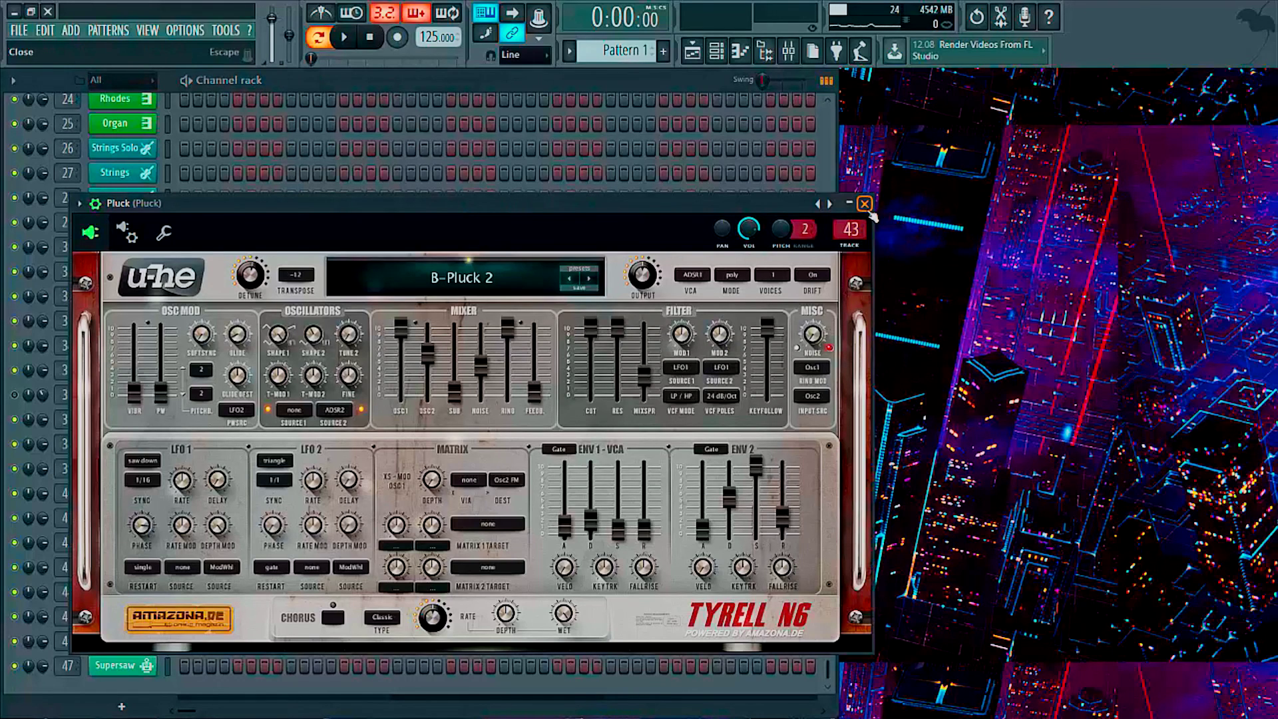
pyautogui.click(865, 204)
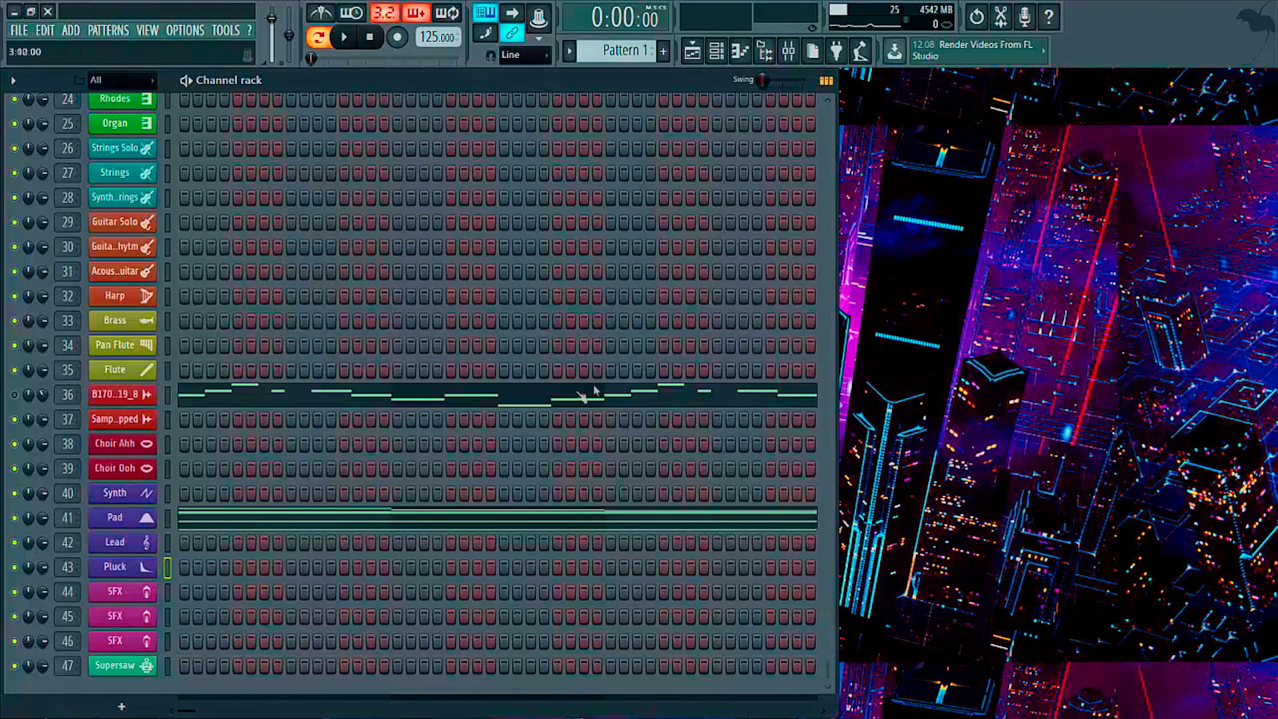
# - Replace the Pluck channel's Tyrell N6 instrument with GMS and close the new synth window
pyautogui.rightClick(145, 570)
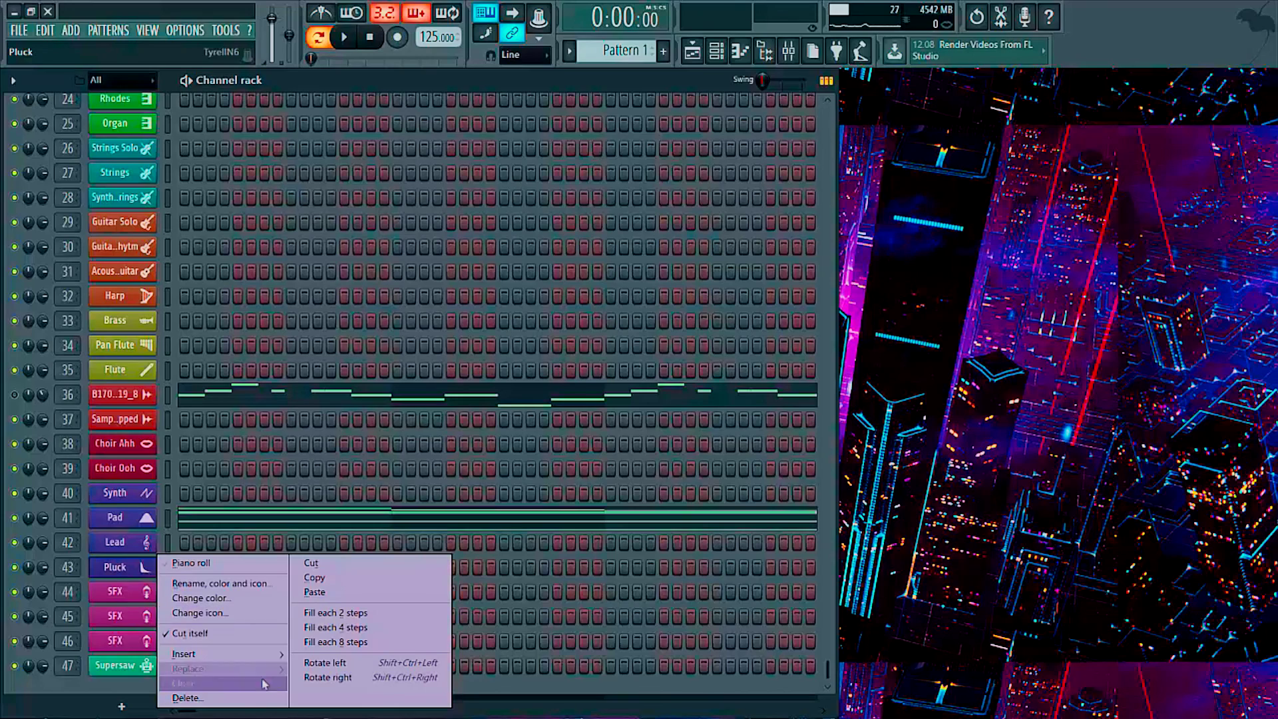
pyautogui.moveTo(260, 678)
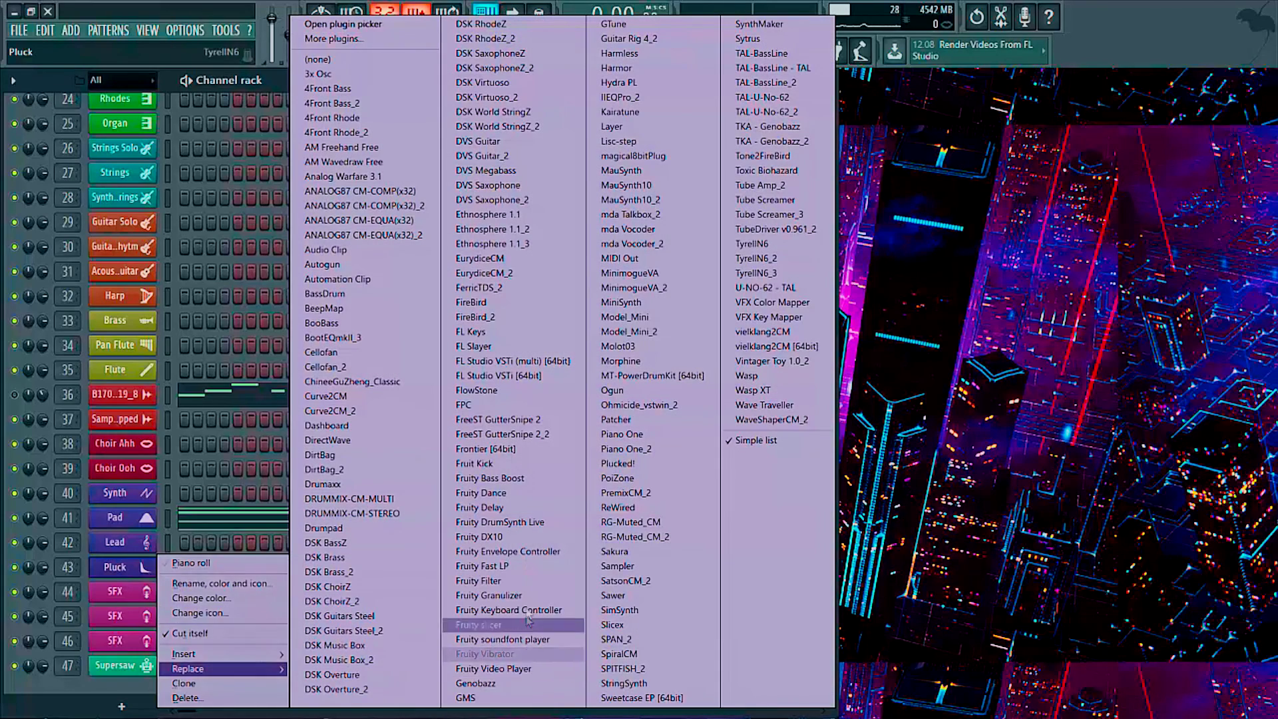
pyautogui.click(499, 696)
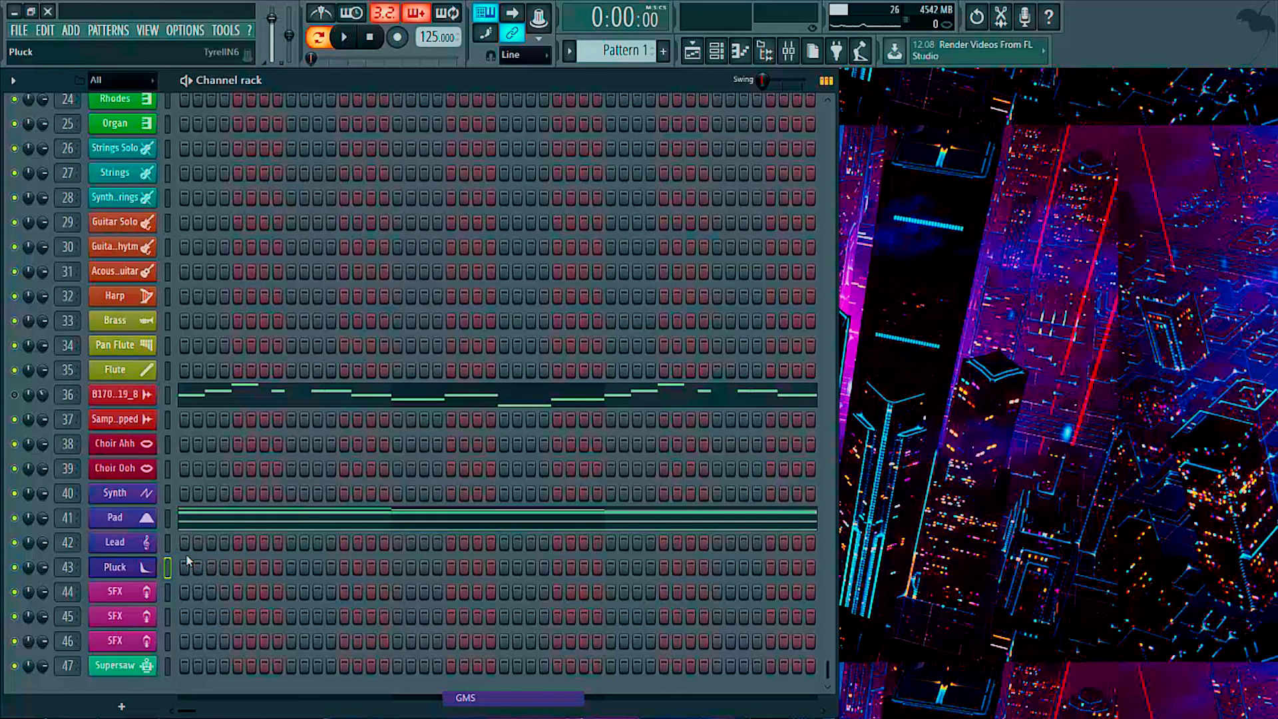
pyautogui.moveTo(181, 521); pyautogui.dragTo(182, 568)
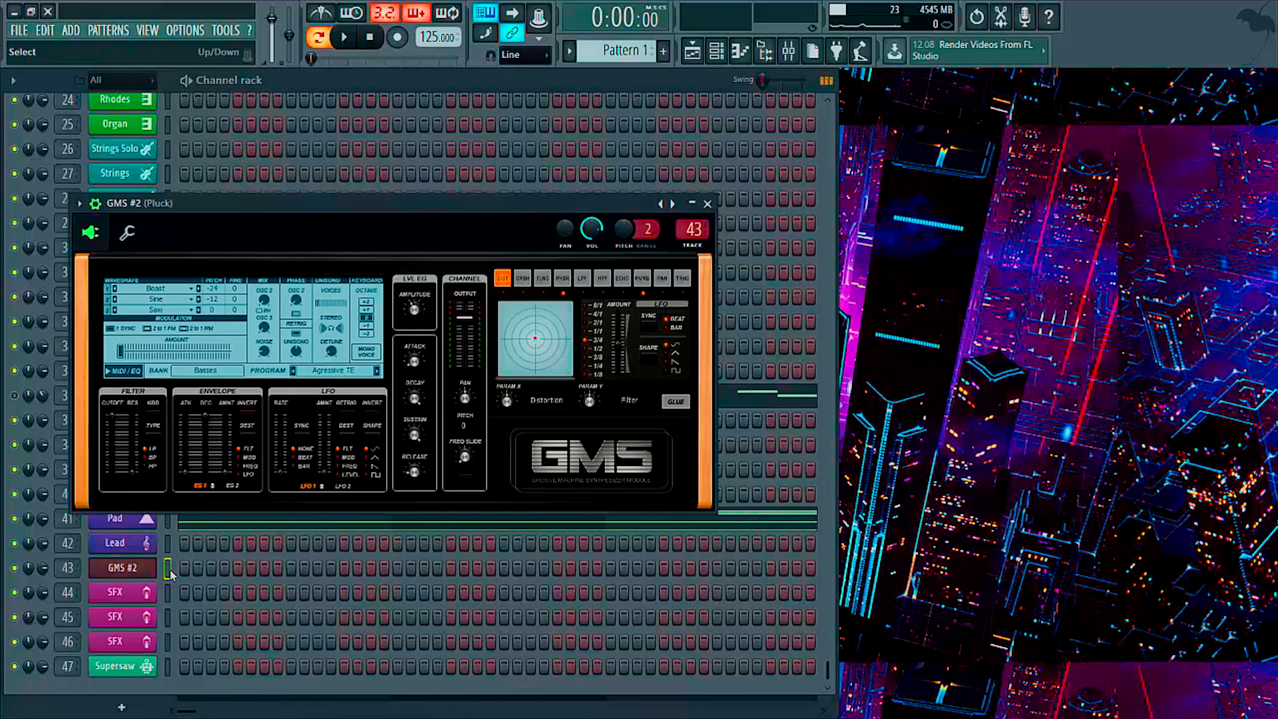
pyautogui.press('Escape')
# - Copy the Pad channel's note pattern into the GMS #2 channel
pyautogui.click(168, 519)
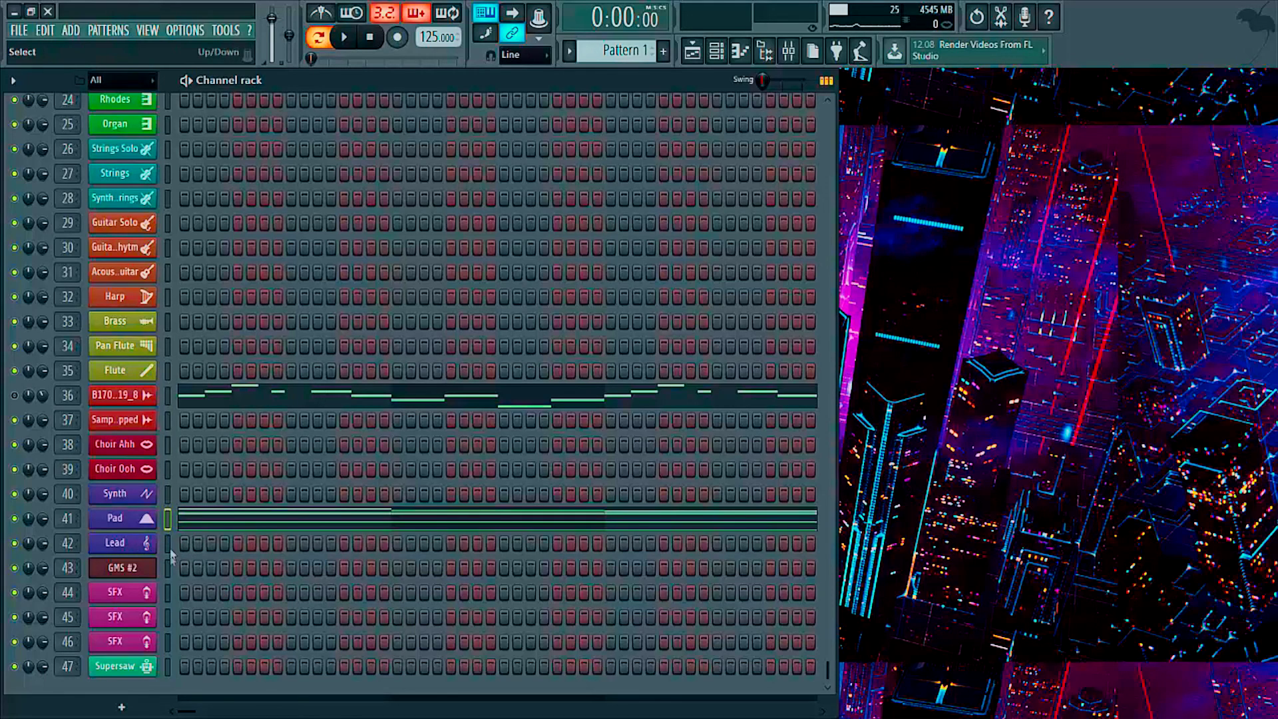
pyautogui.click(168, 572)
pyautogui.hotkey('ctrl', 'v')
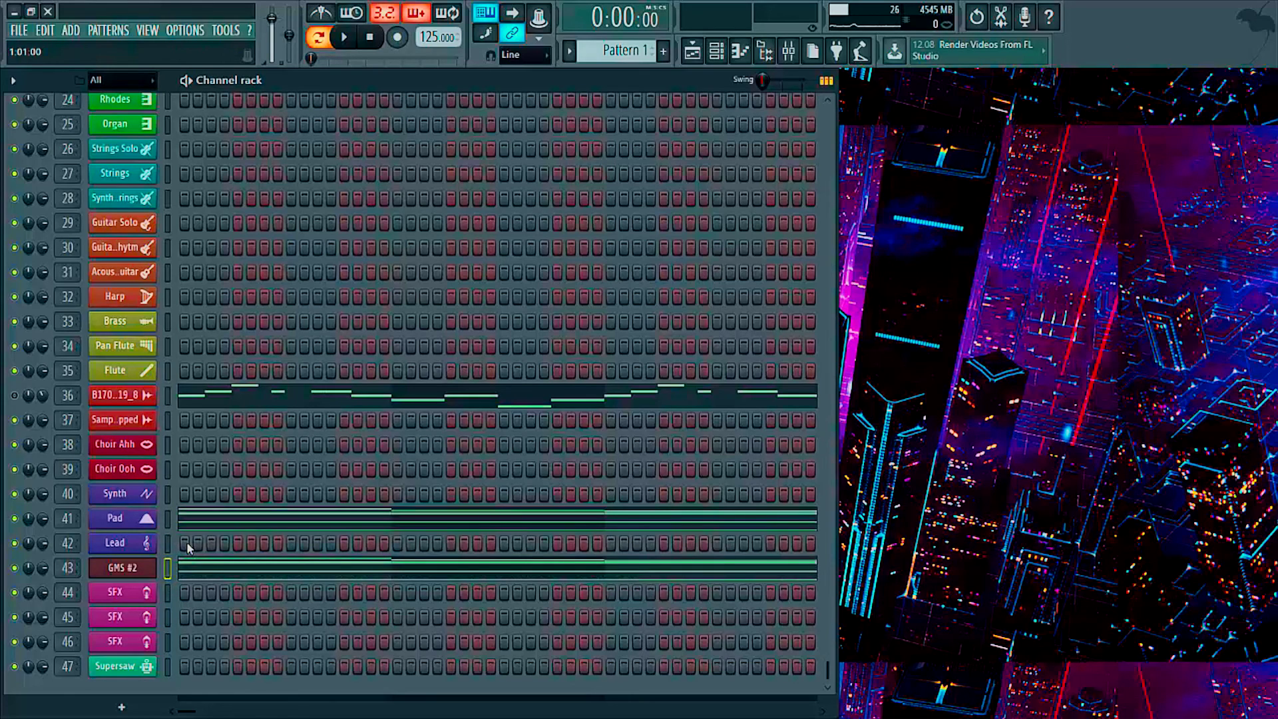
# - Delete the whole row of C4 notes from the GMS #2 part in the piano roll and close it
pyautogui.click(225, 572)
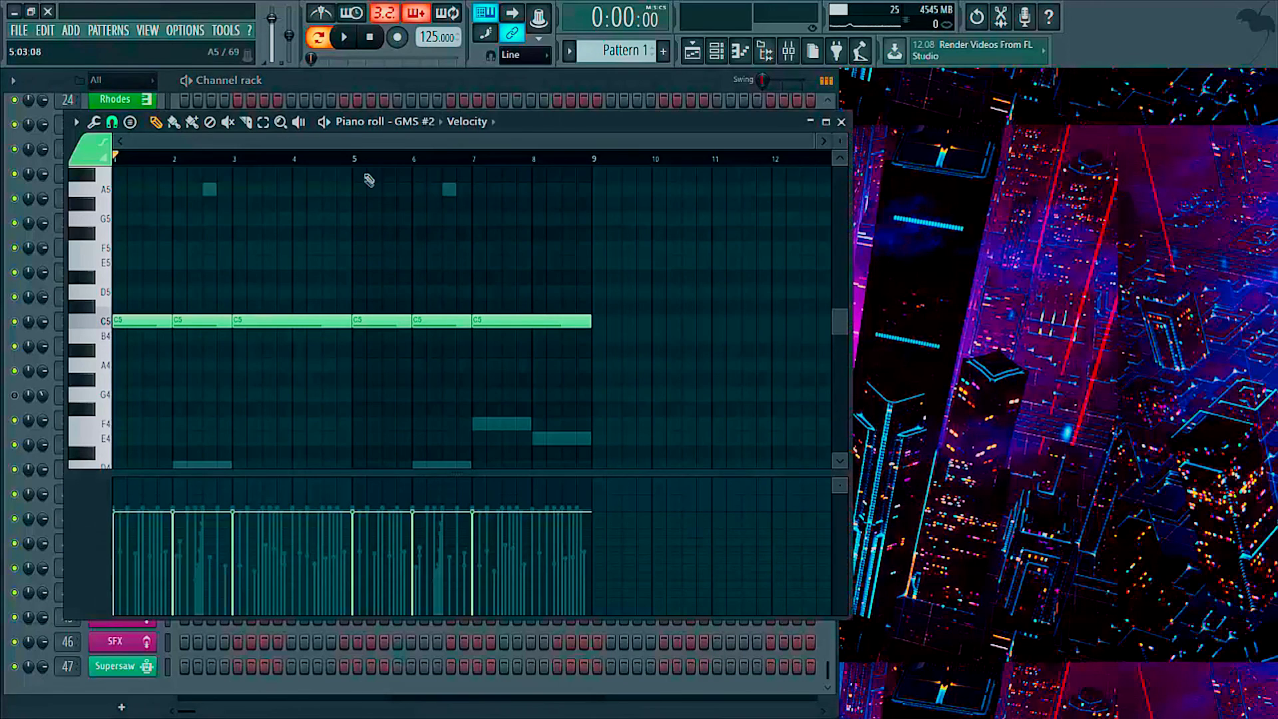
pyautogui.scroll(3, 380, 293)
pyautogui.scroll(2, 383, 297)
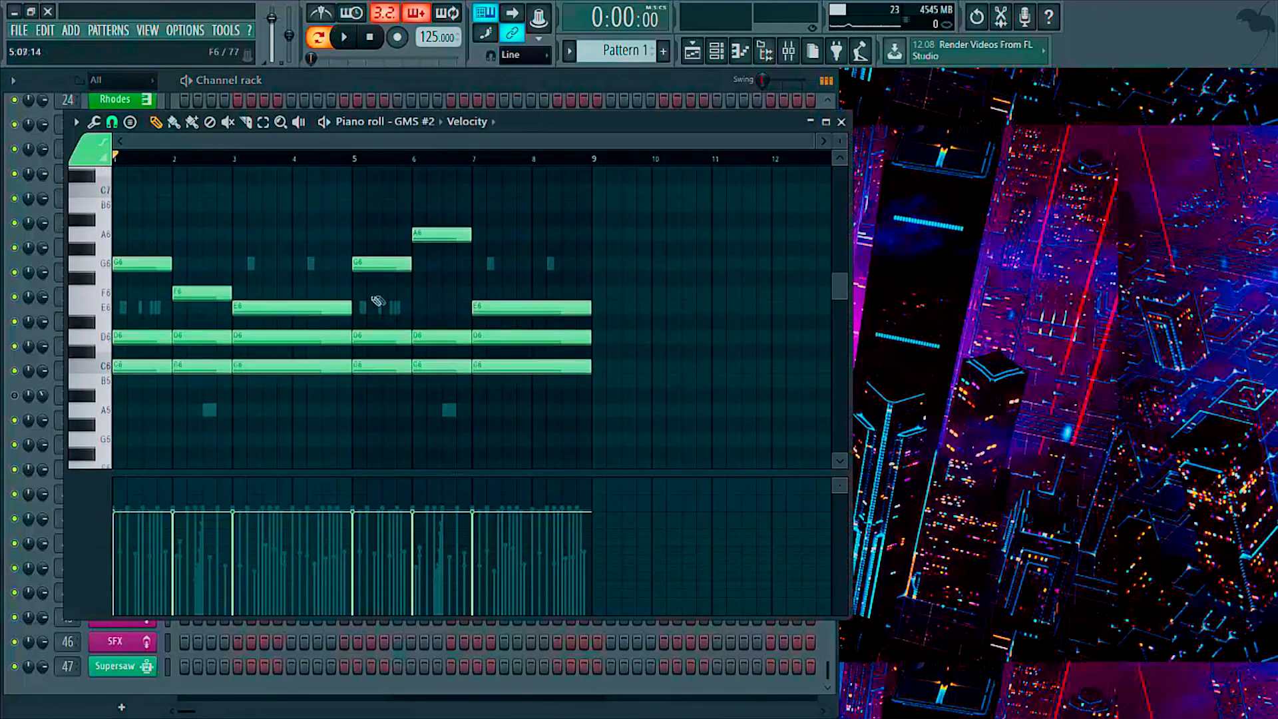
pyautogui.scroll(-5, 298, 368)
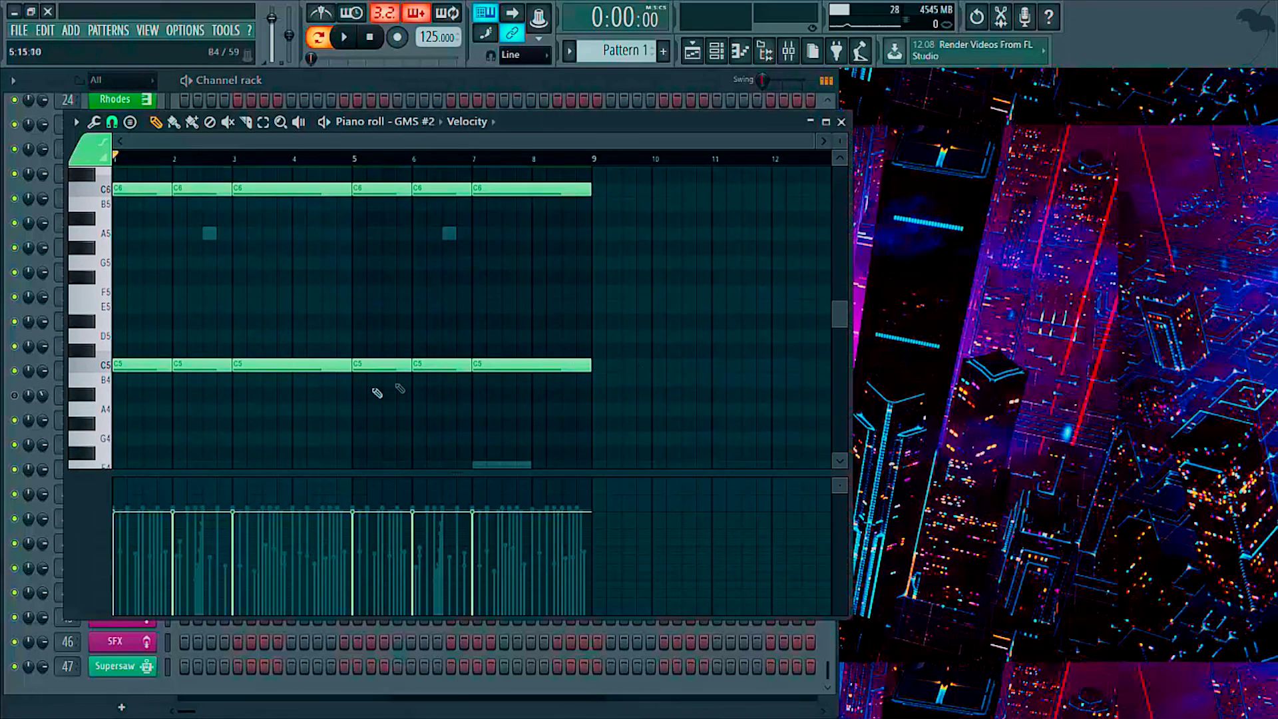
pyautogui.scroll(-4, 357, 405)
pyautogui.rightClick(581, 327)
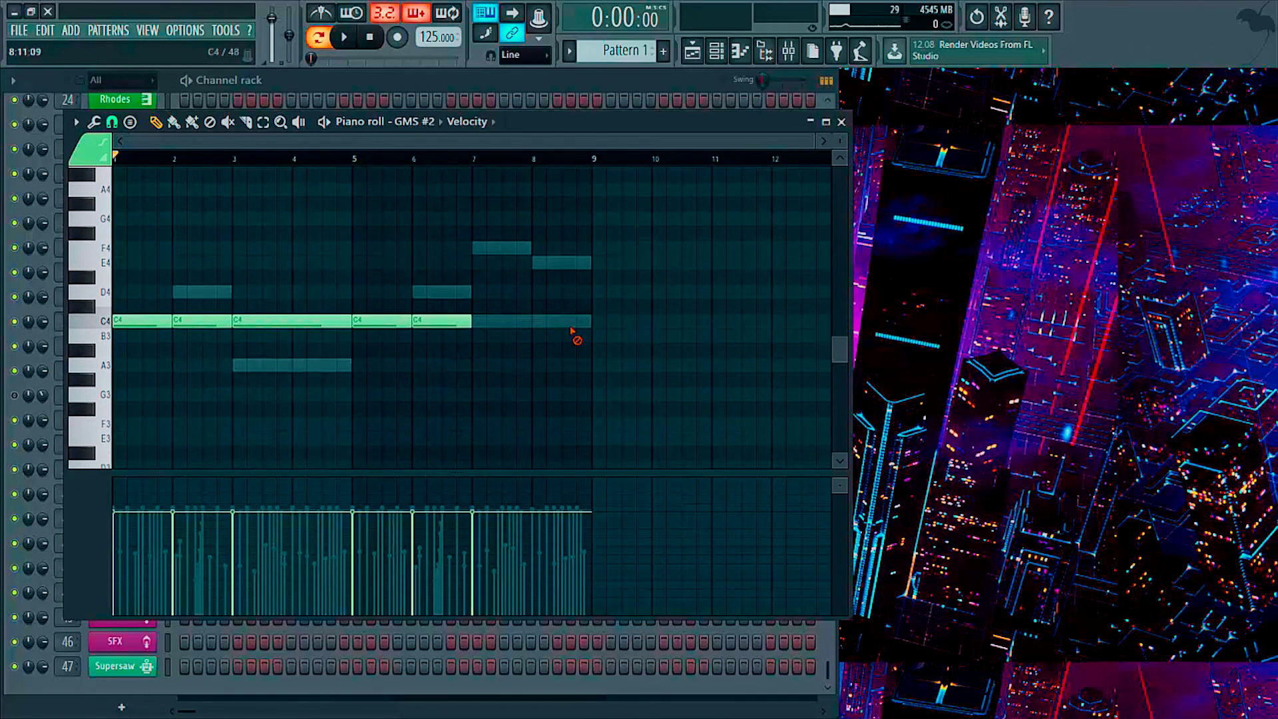
pyautogui.rightClick(451, 324)
pyautogui.rightClick(389, 324)
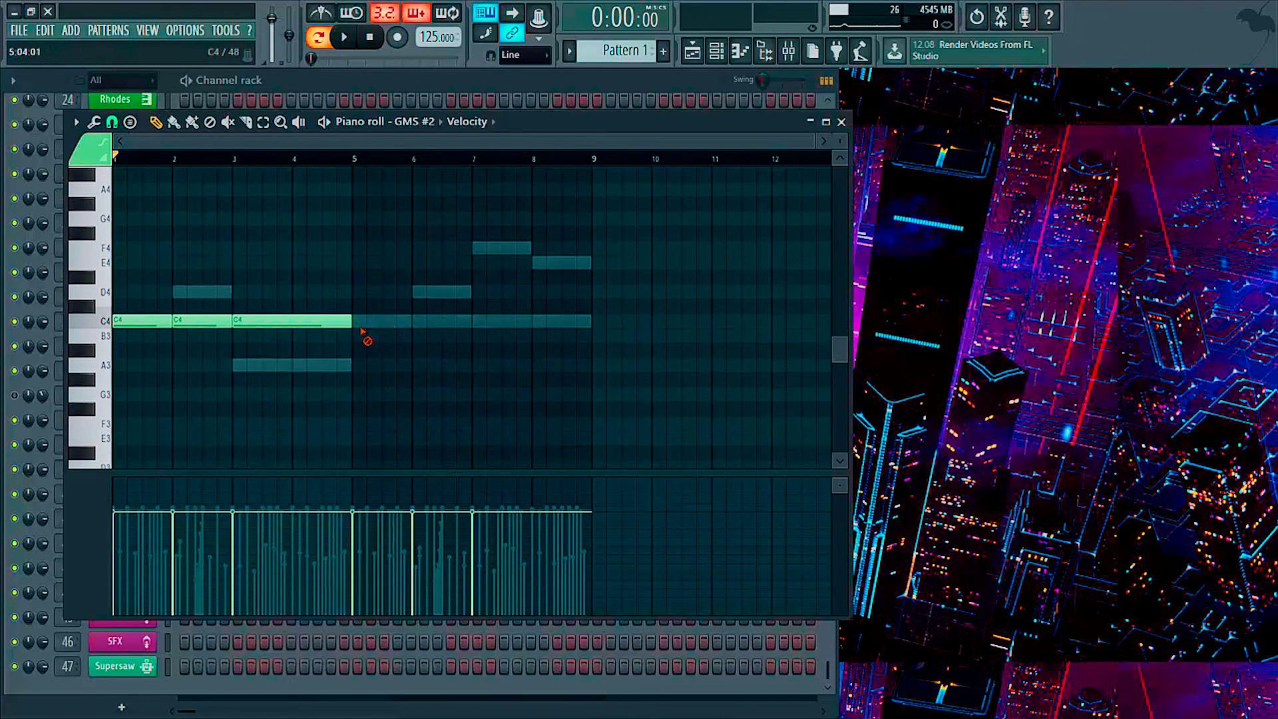
pyautogui.rightClick(293, 324)
pyautogui.rightClick(200, 324)
pyautogui.rightClick(166, 326)
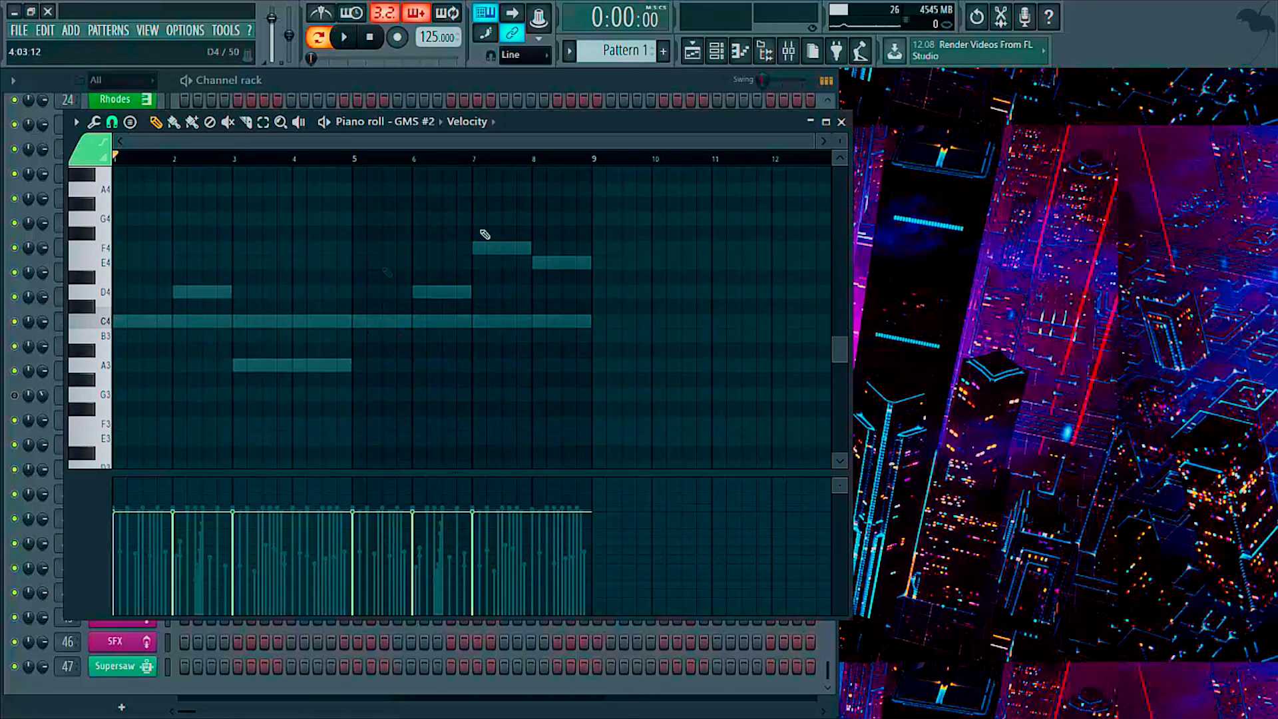
pyautogui.click(842, 122)
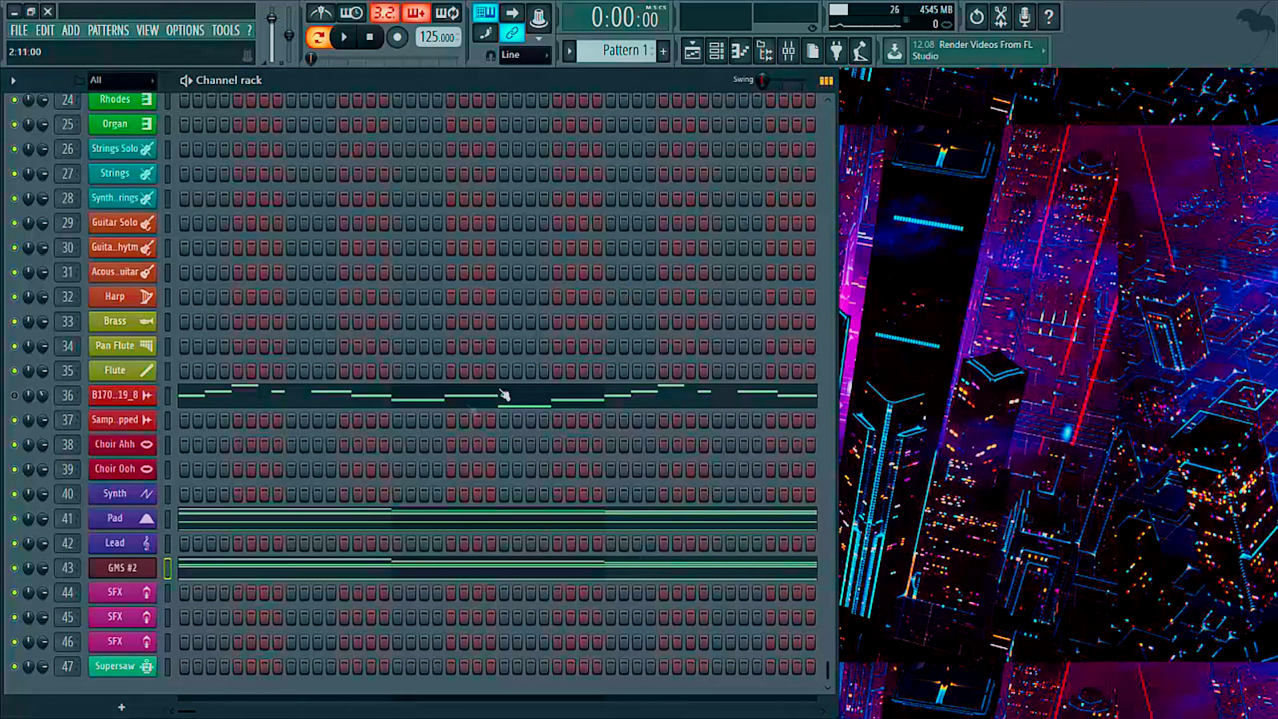
# - Load the Default preset from the User bank in GMS #2 and set oscillator 1 to Square Retro
pyautogui.click(138, 565)
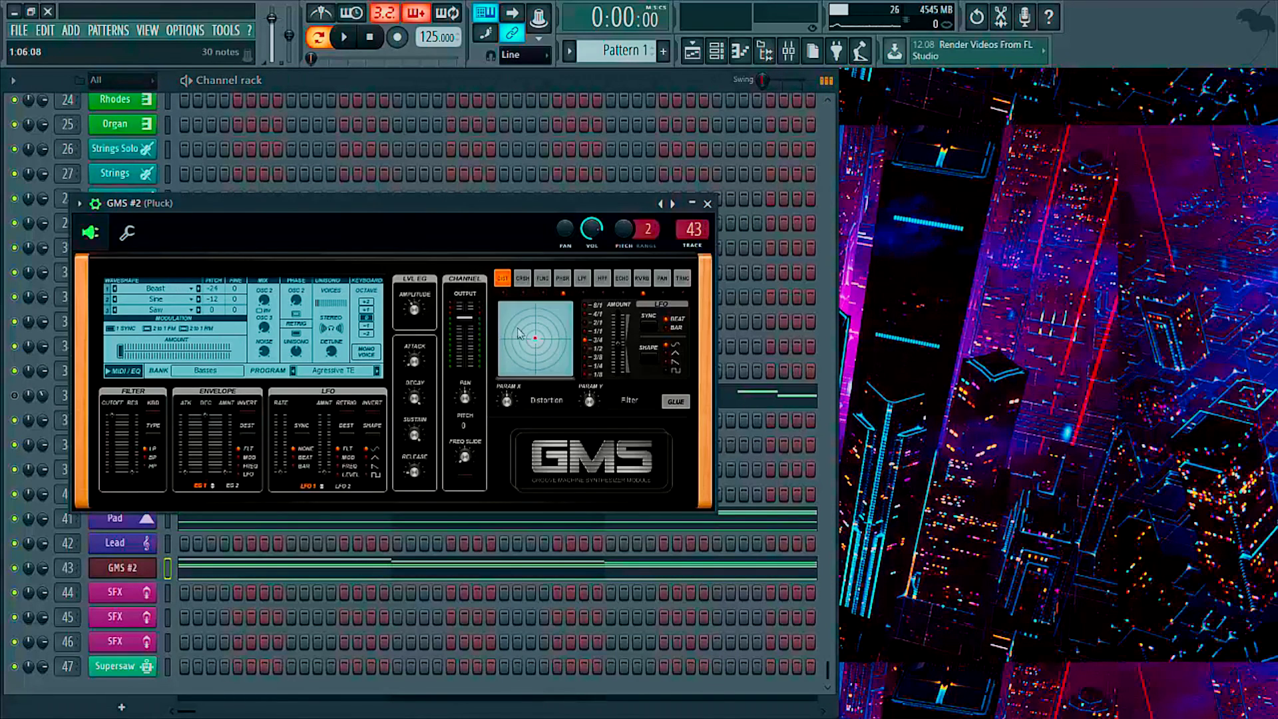
pyautogui.press('n')
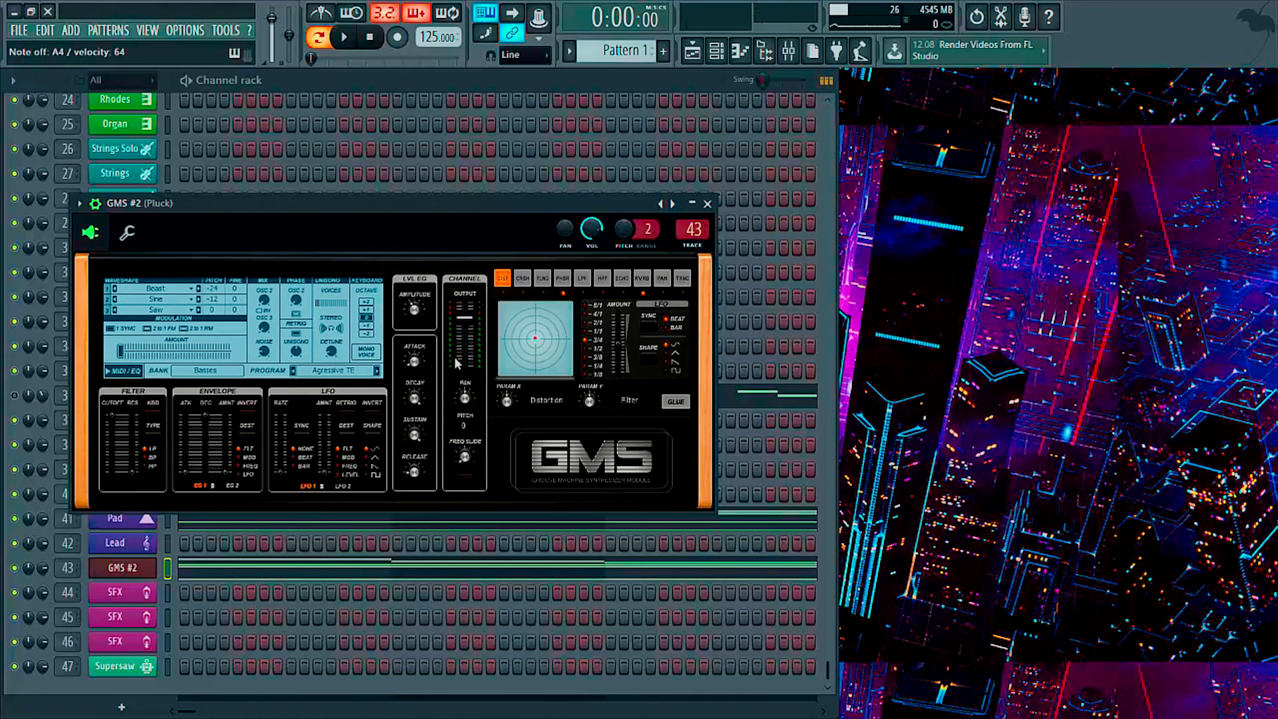
pyautogui.click(326, 375)
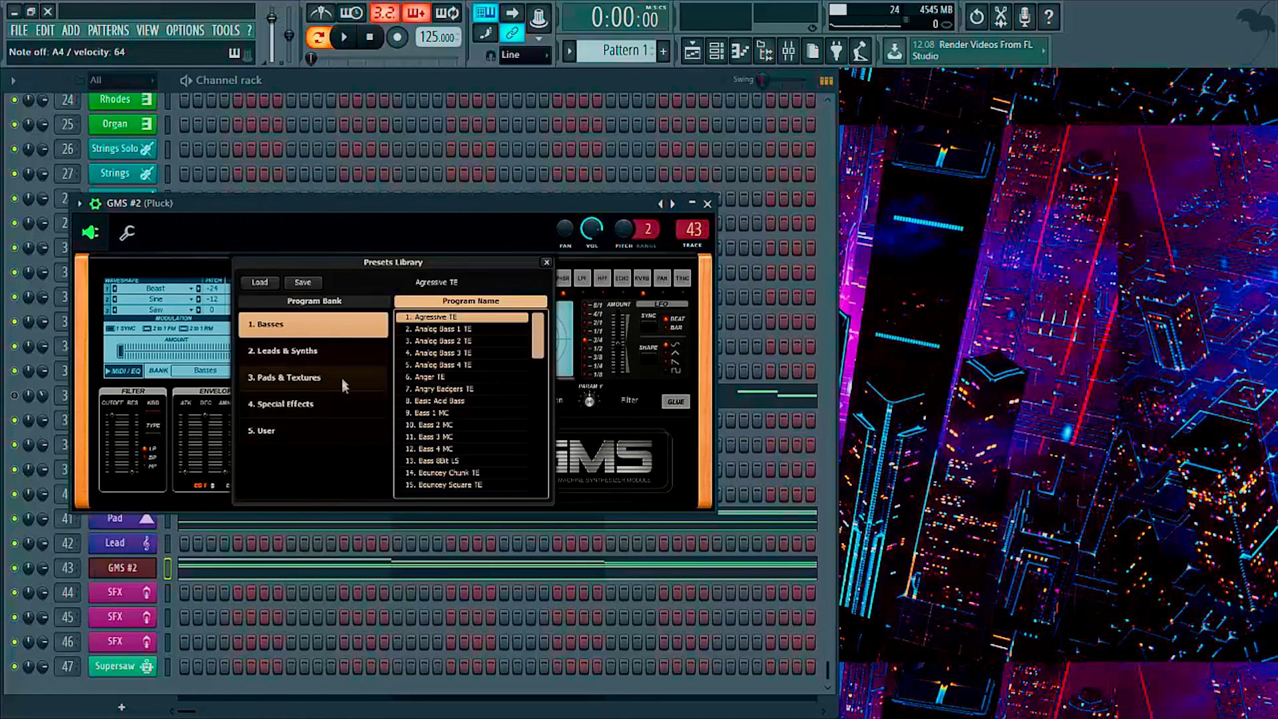
pyautogui.click(328, 431)
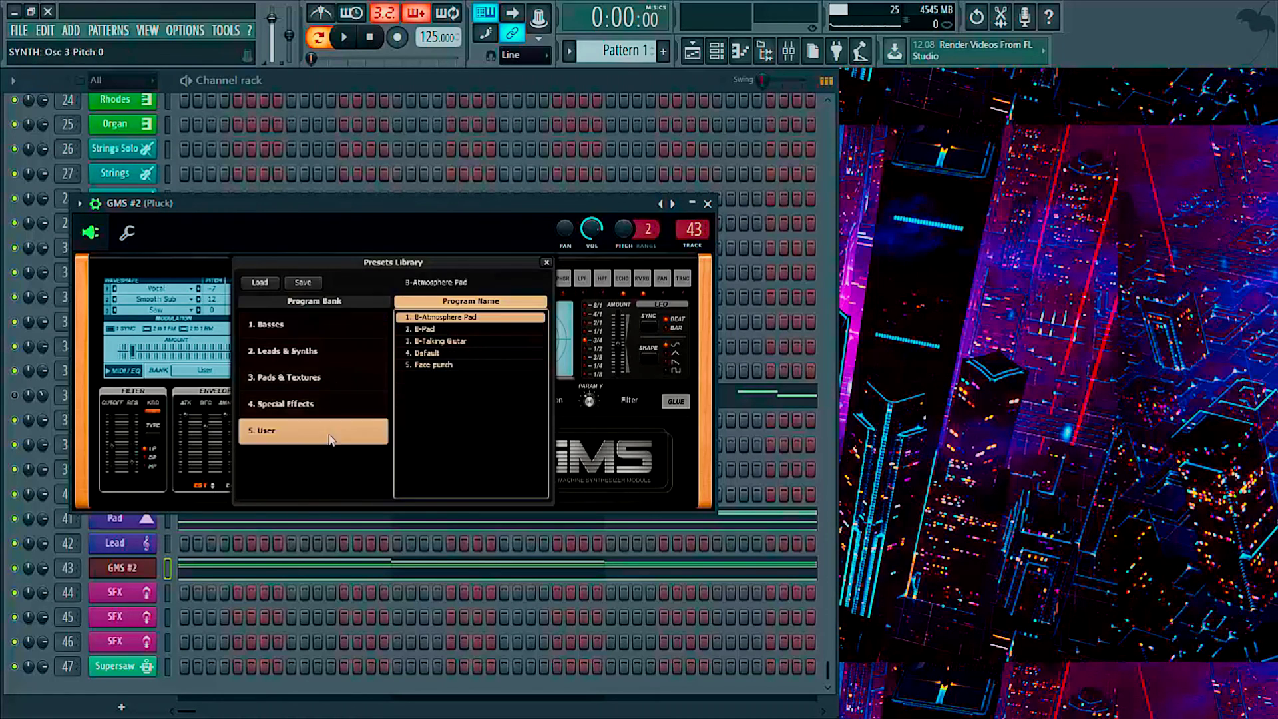
pyautogui.click(446, 353)
pyautogui.click(546, 264)
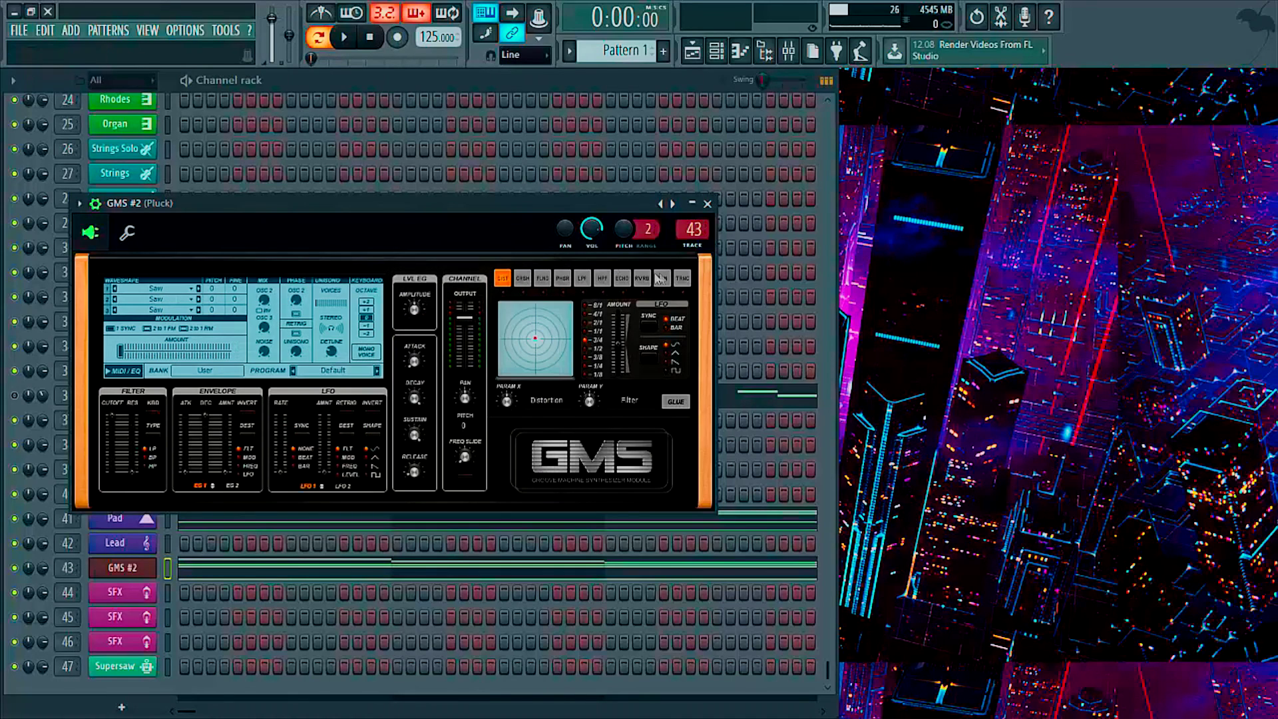
pyautogui.click(200, 291)
pyautogui.click(200, 291)
# - Shape the amp envelope with attack 0.03 %, decay 0.61 % and sustain 0.00 %, adjust the release, and play a test note
pyautogui.click(415, 363)
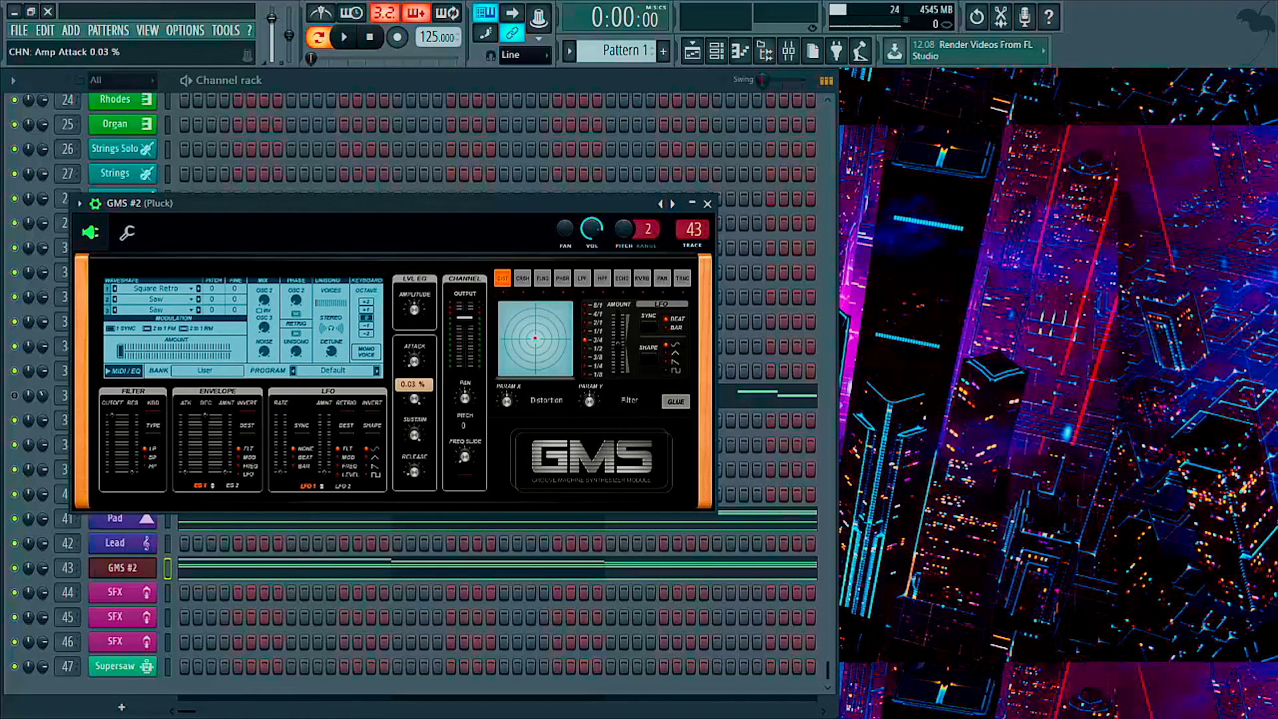
pyautogui.click(414, 398)
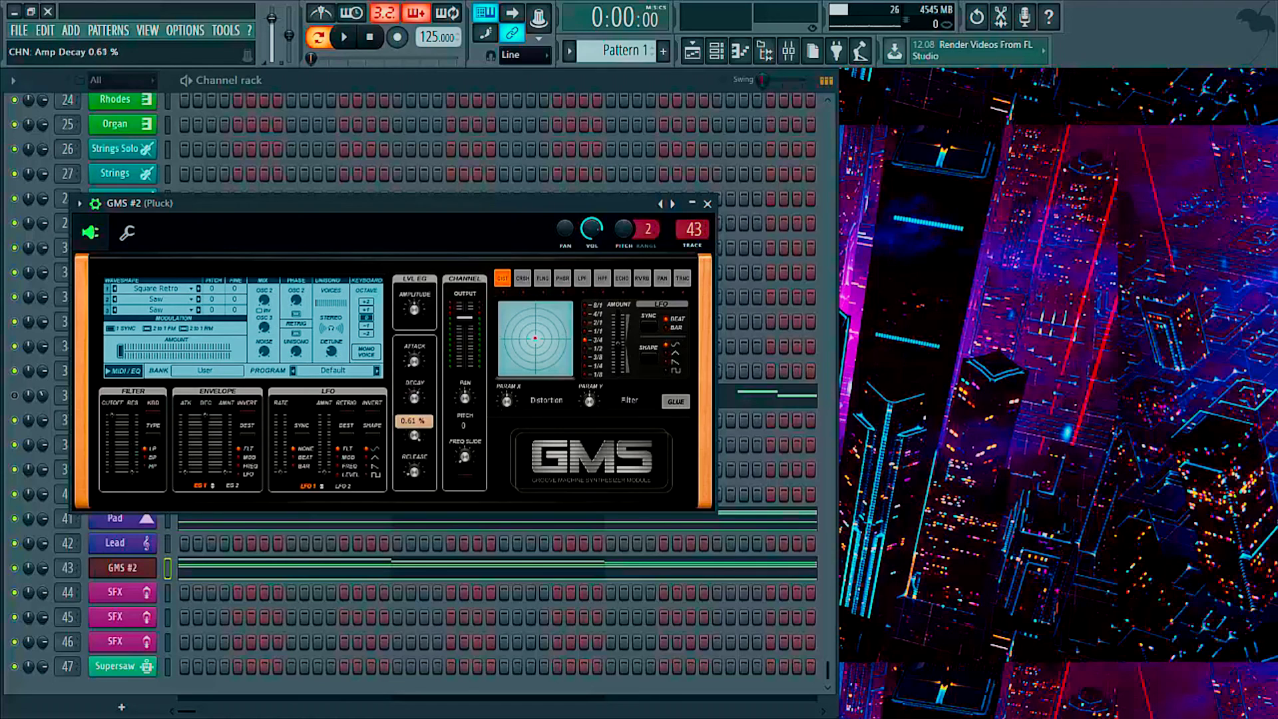
pyautogui.moveTo(414, 398); pyautogui.dragTo(429, 431)
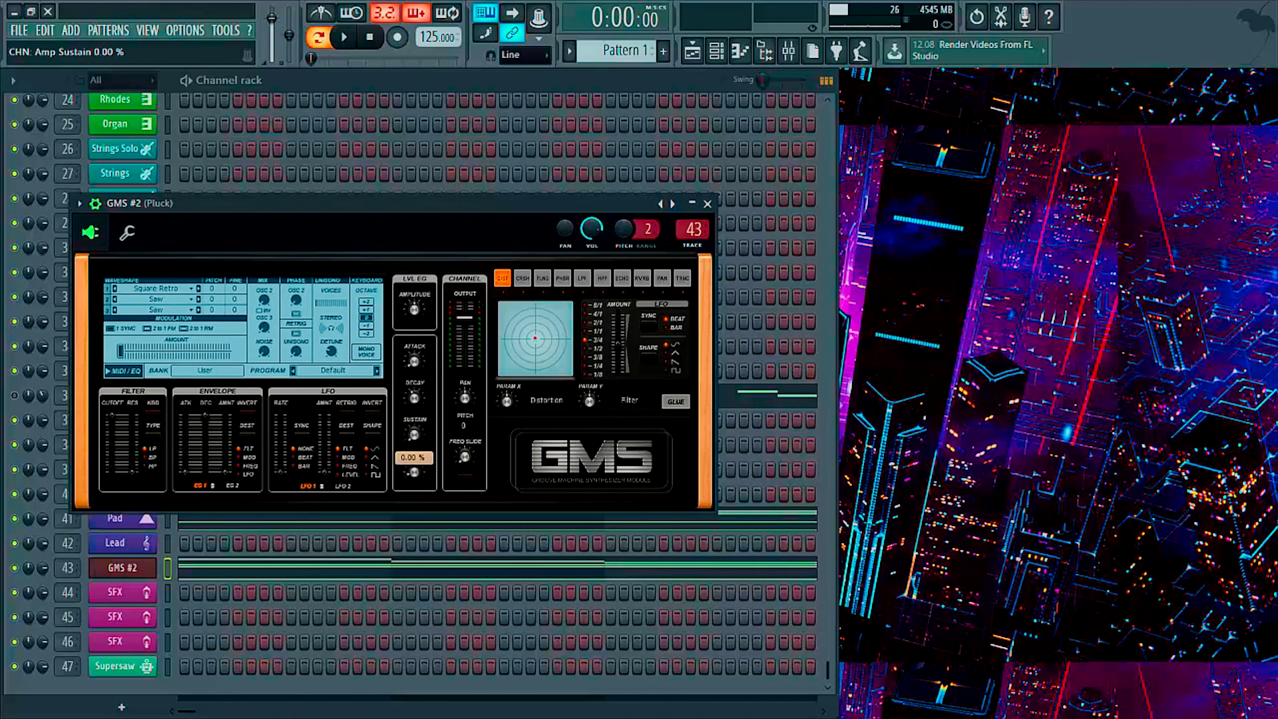
pyautogui.click(416, 473)
pyautogui.moveTo(414, 471); pyautogui.dragTo(414, 466)
pyautogui.press('m')
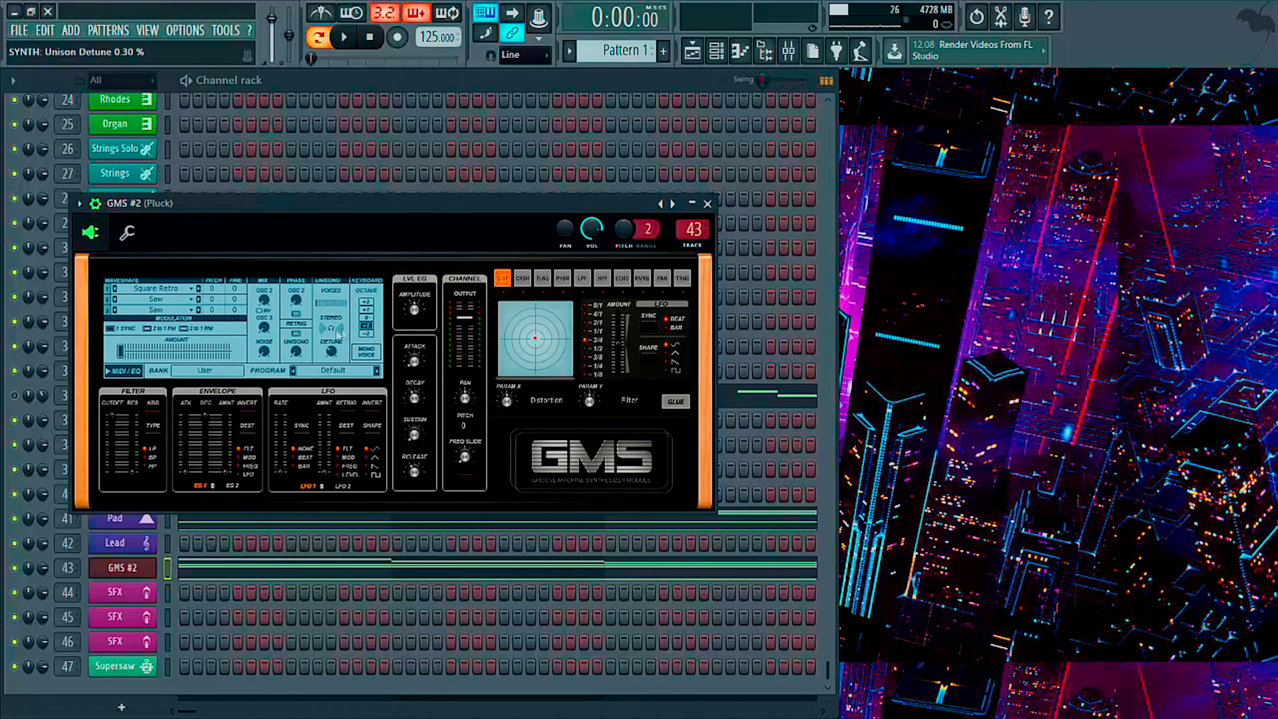
# - Set the unison voices to 2 and the keyboard octave to 0 while playing test notes
pyautogui.click(336, 307)
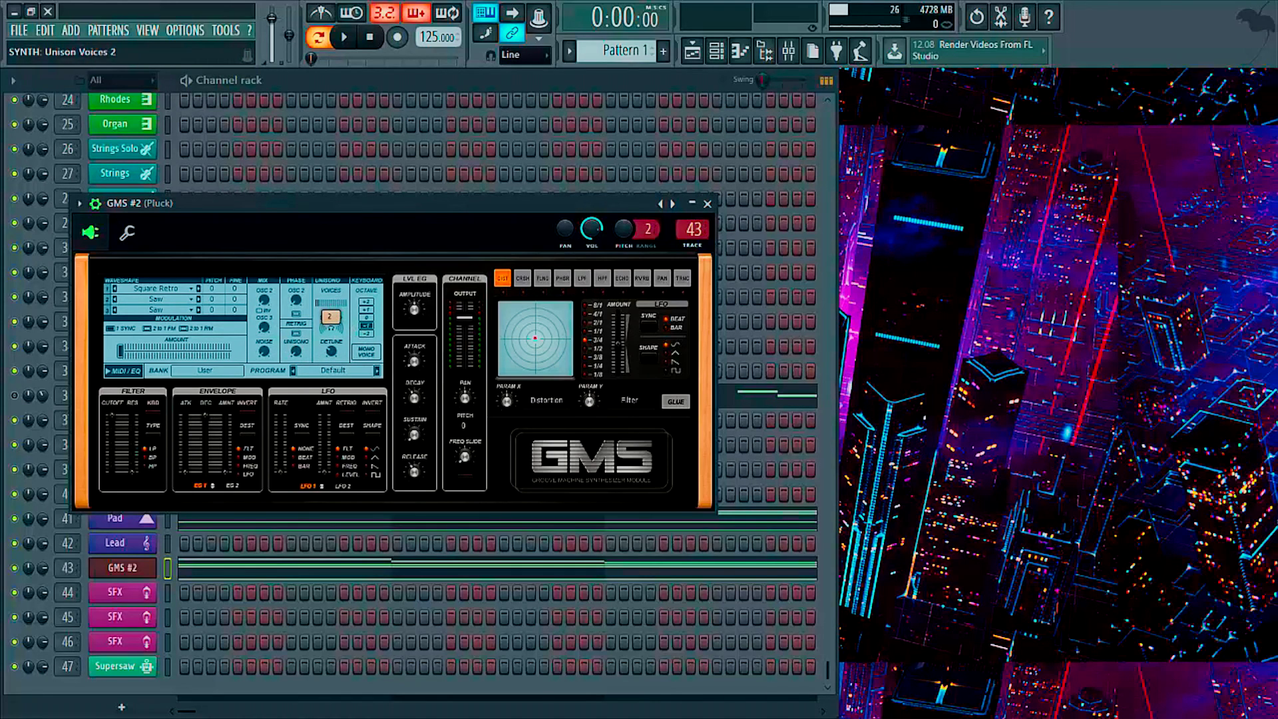
pyautogui.moveTo(330, 317); pyautogui.dragTo(330, 317)
pyautogui.press('m')
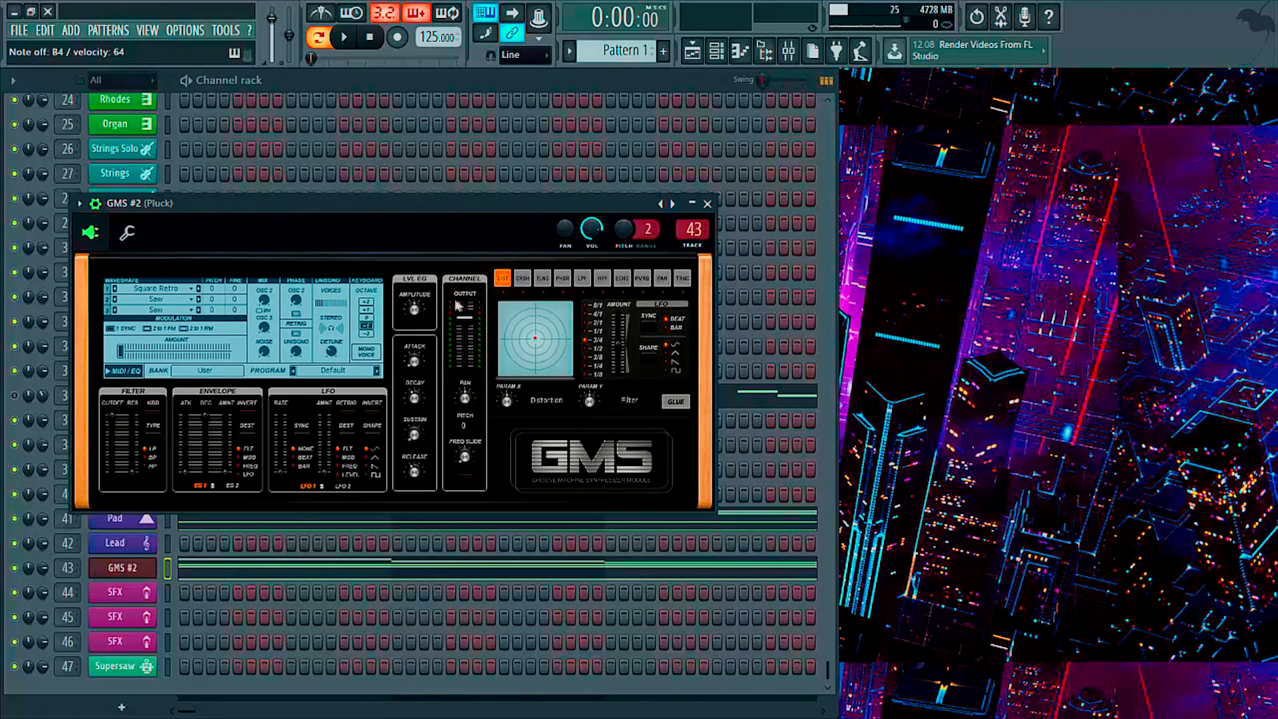
pyautogui.press('n')
pyautogui.press('n')
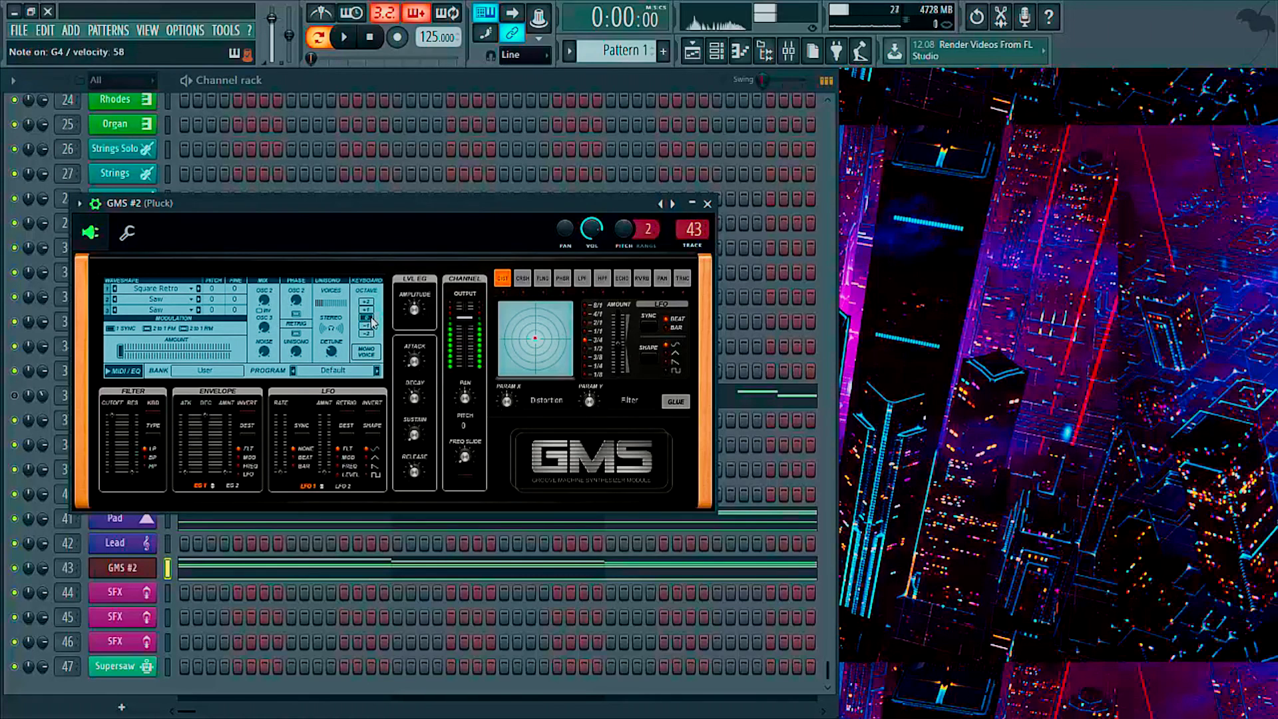
pyautogui.press('v')
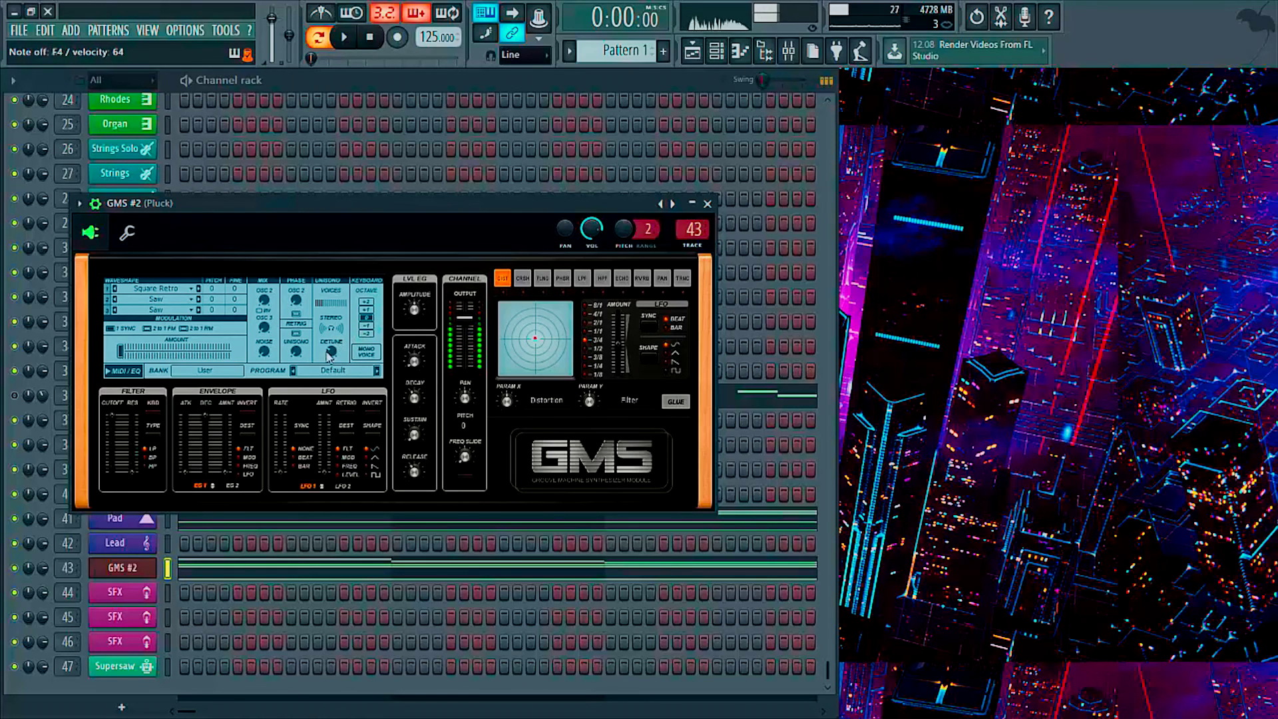
# - Fine-tune the unison detune around 0.25 % while playing repeated test notes
pyautogui.moveTo(331, 351)
pyautogui.press('v')
pyautogui.moveTo(331, 352); pyautogui.dragTo(331, 351)
pyautogui.press('v')
pyautogui.press('v')
pyautogui.press('v')
pyautogui.press('n')
pyautogui.press('n')
pyautogui.press('n')
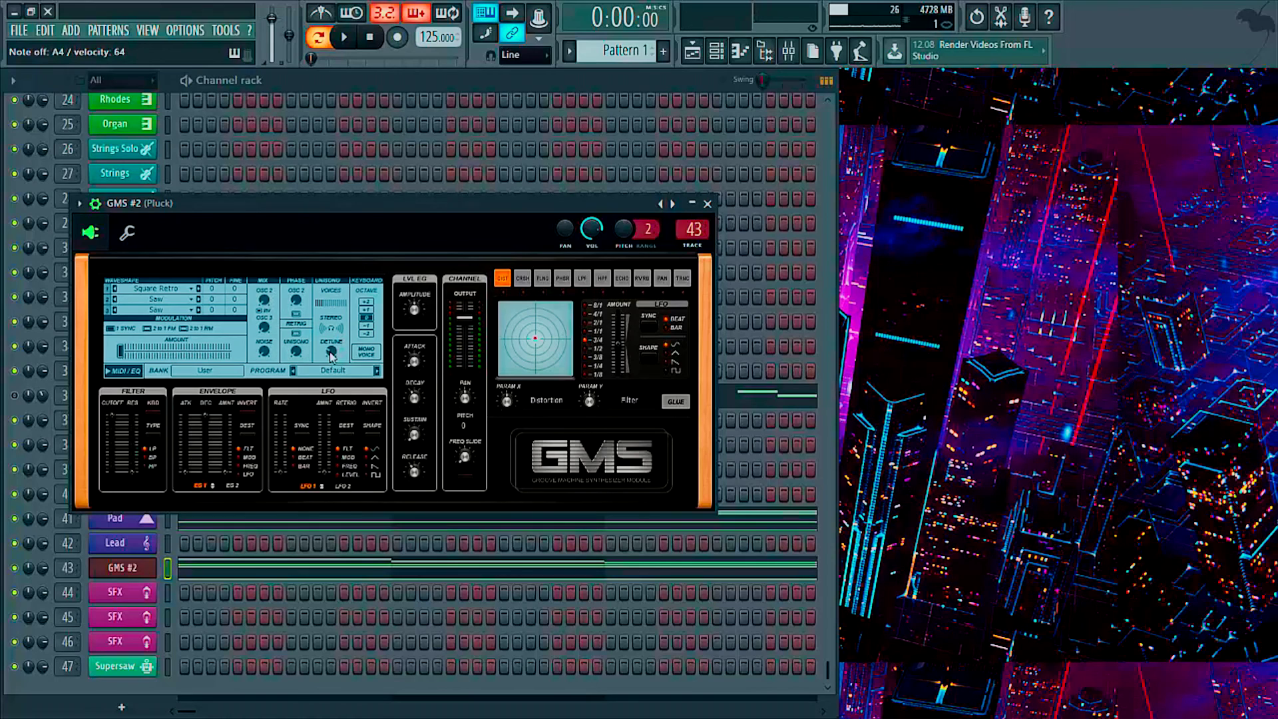
pyautogui.moveTo(330, 353); pyautogui.dragTo(331, 353)
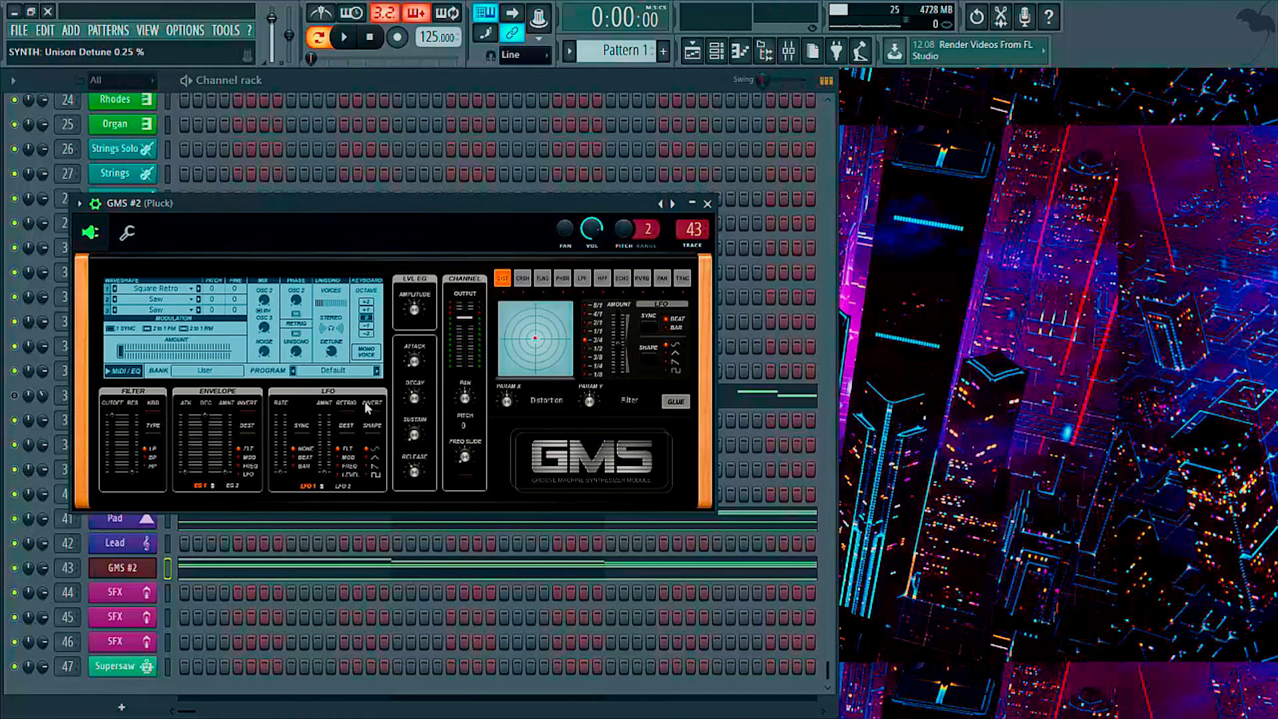
pyautogui.moveTo(331, 351); pyautogui.dragTo(333, 352)
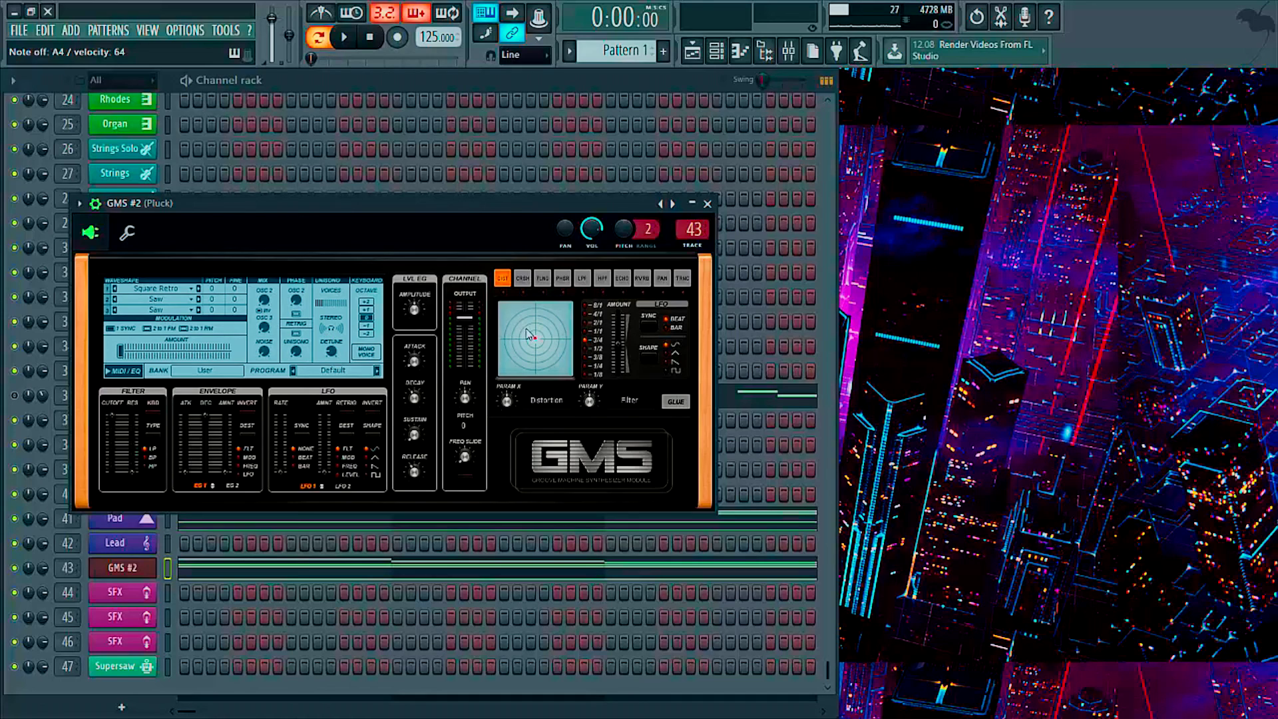
# - Offset the distortion effect's X-Y point from the pad's centre with Glue enabled, and adjust the level amplitude
pyautogui.moveTo(527, 330); pyautogui.dragTo(528, 329)
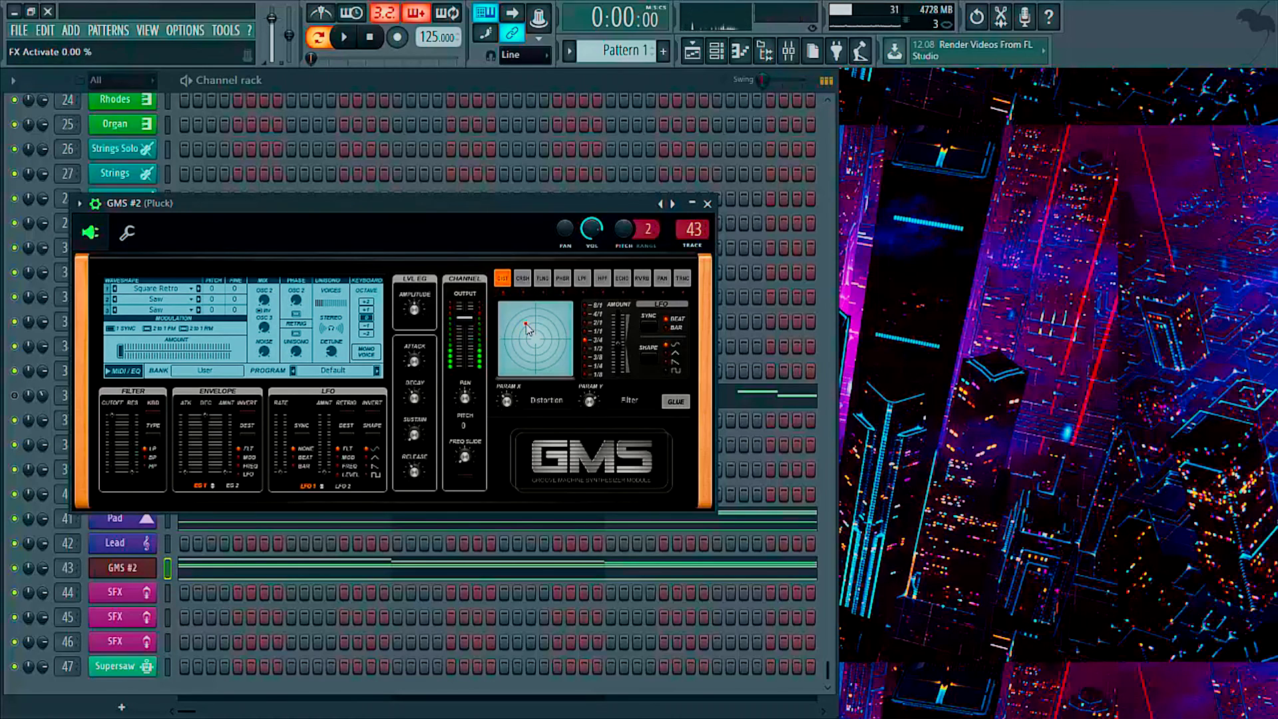
pyautogui.click(678, 402)
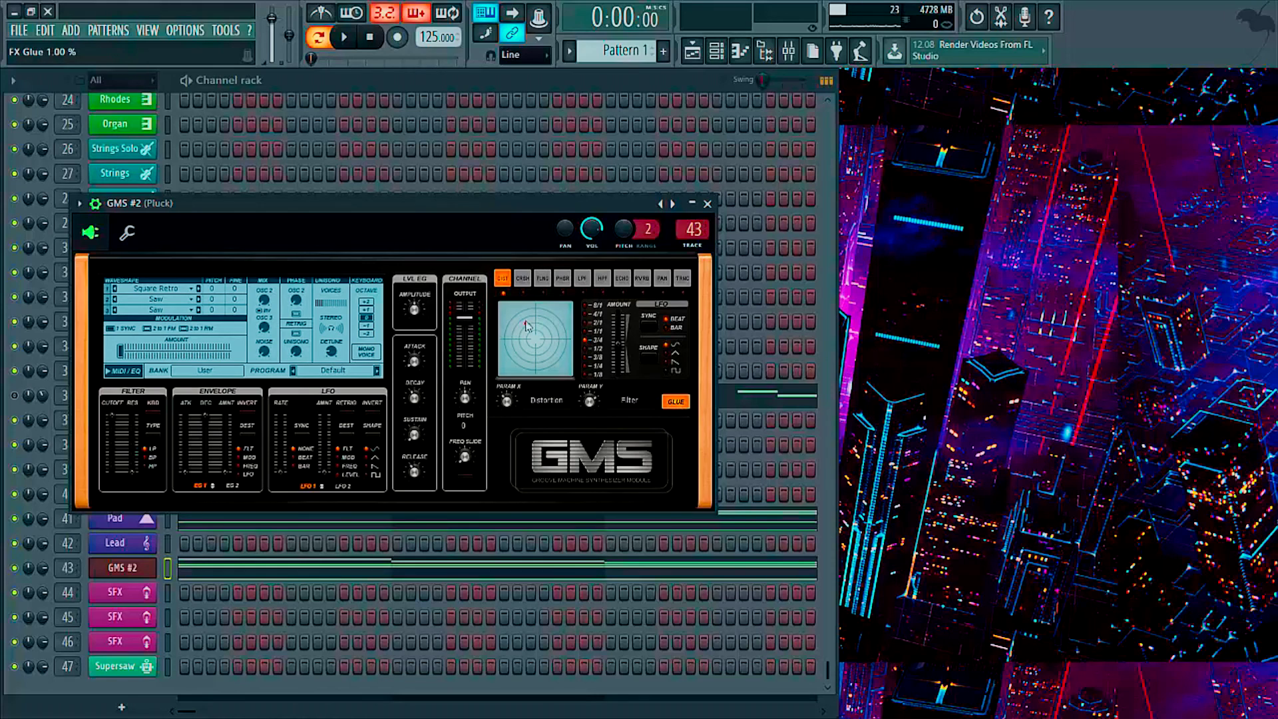
pyautogui.click(410, 317)
pyautogui.moveTo(411, 317); pyautogui.dragTo(410, 325)
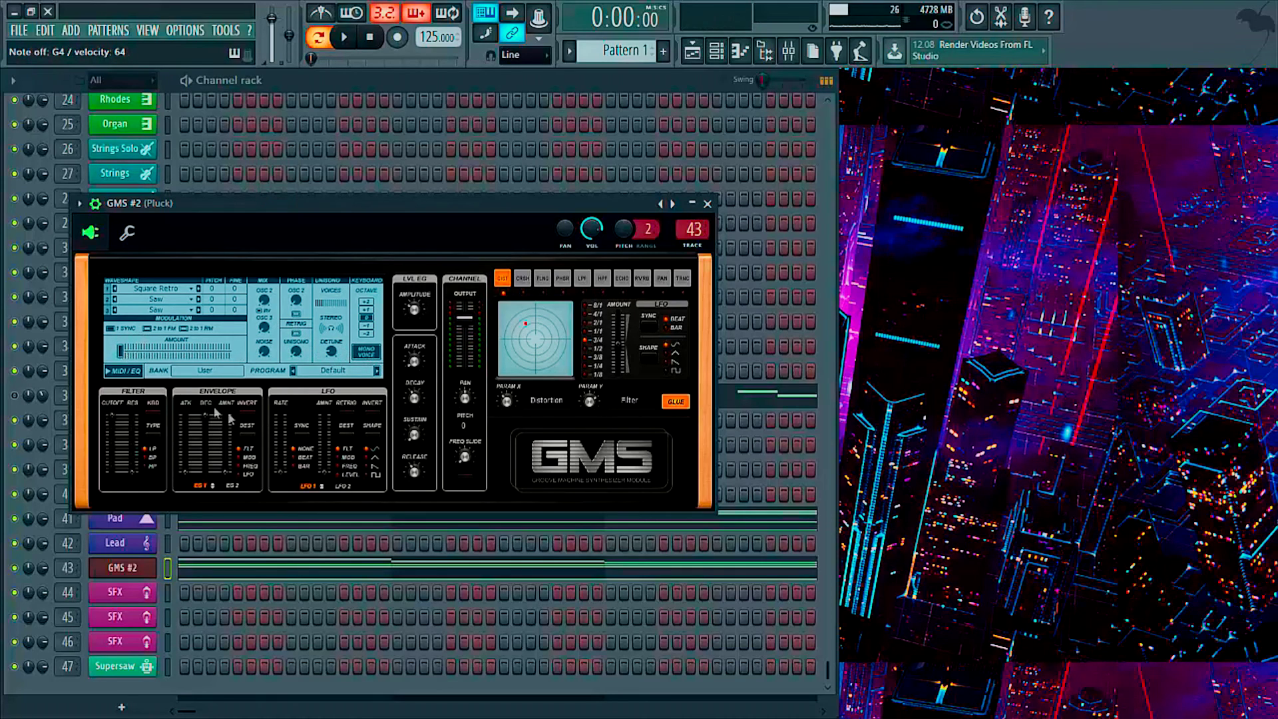
# - Enable the channel's frequency slide and adjust its amount while playing test notes
pyautogui.click(466, 475)
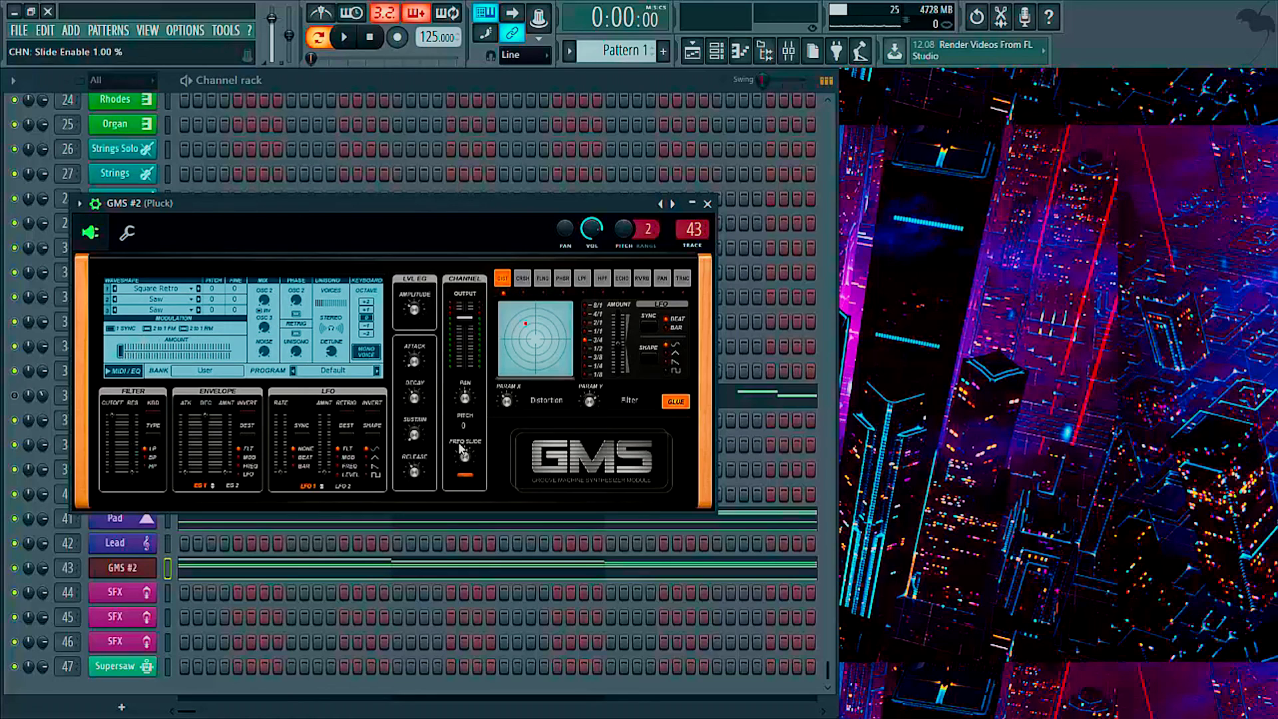
pyautogui.press('b')
pyautogui.moveTo(459, 445); pyautogui.dragTo(459, 445)
pyautogui.press('m')
pyautogui.press('c')
pyautogui.moveTo(464, 458); pyautogui.dragTo(464, 458)
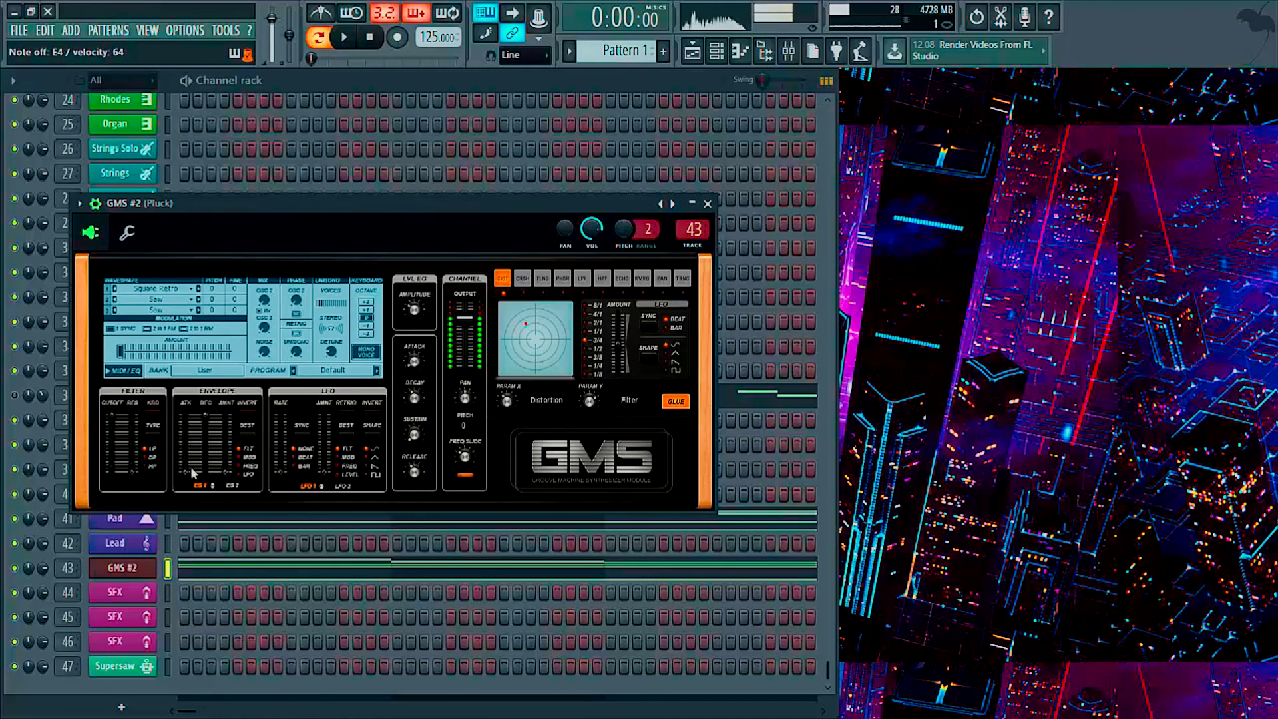
# - Adjust the pluck's filter cutoff and resonance, and fine-tune the noise mix around 0.26 % while playing test notes
pyautogui.moveTo(118, 428); pyautogui.dragTo(119, 430)
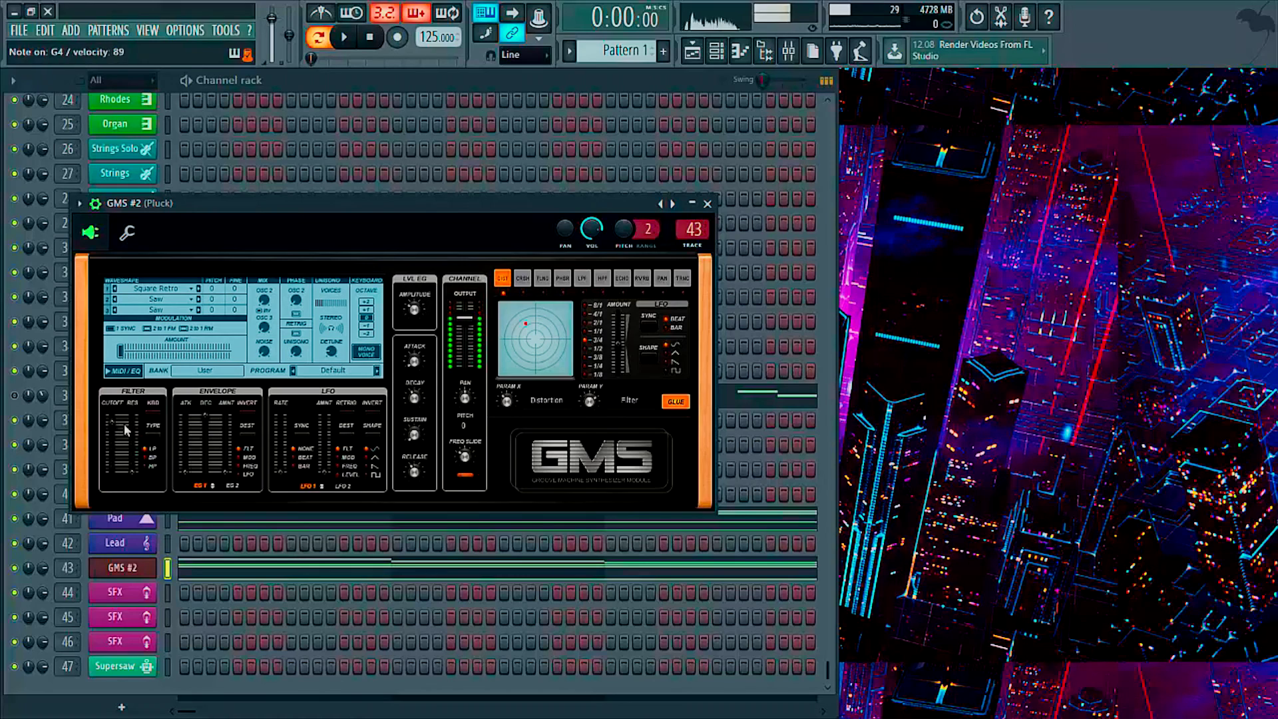
pyautogui.moveTo(133, 475); pyautogui.dragTo(134, 474)
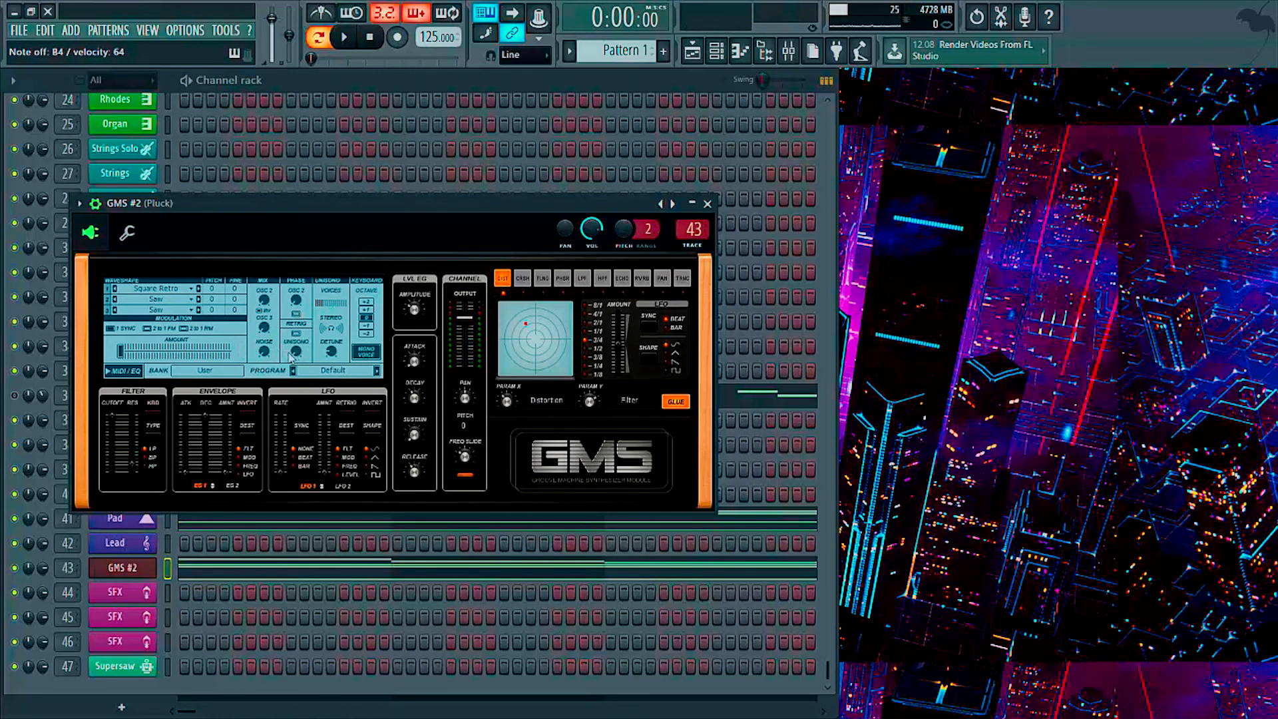
pyautogui.moveTo(264, 351); pyautogui.dragTo(263, 351)
pyautogui.moveTo(264, 351); pyautogui.dragTo(264, 346)
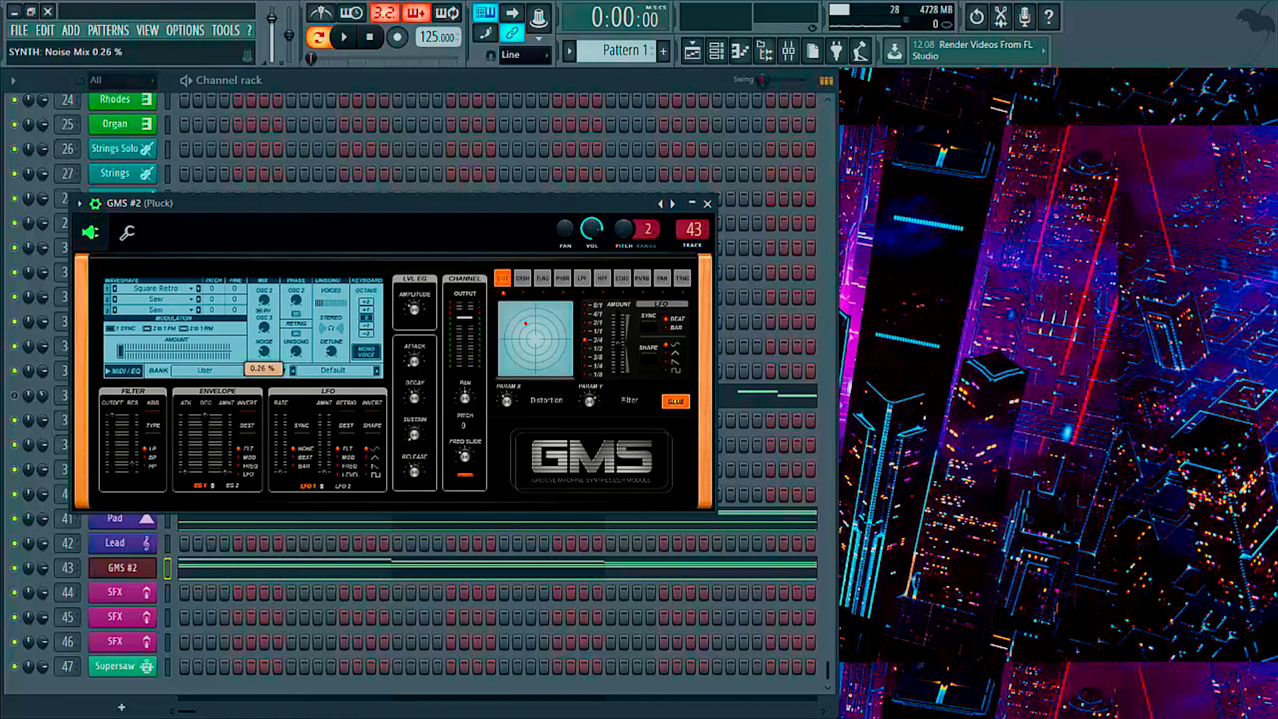
pyautogui.moveTo(263, 351); pyautogui.dragTo(263, 350)
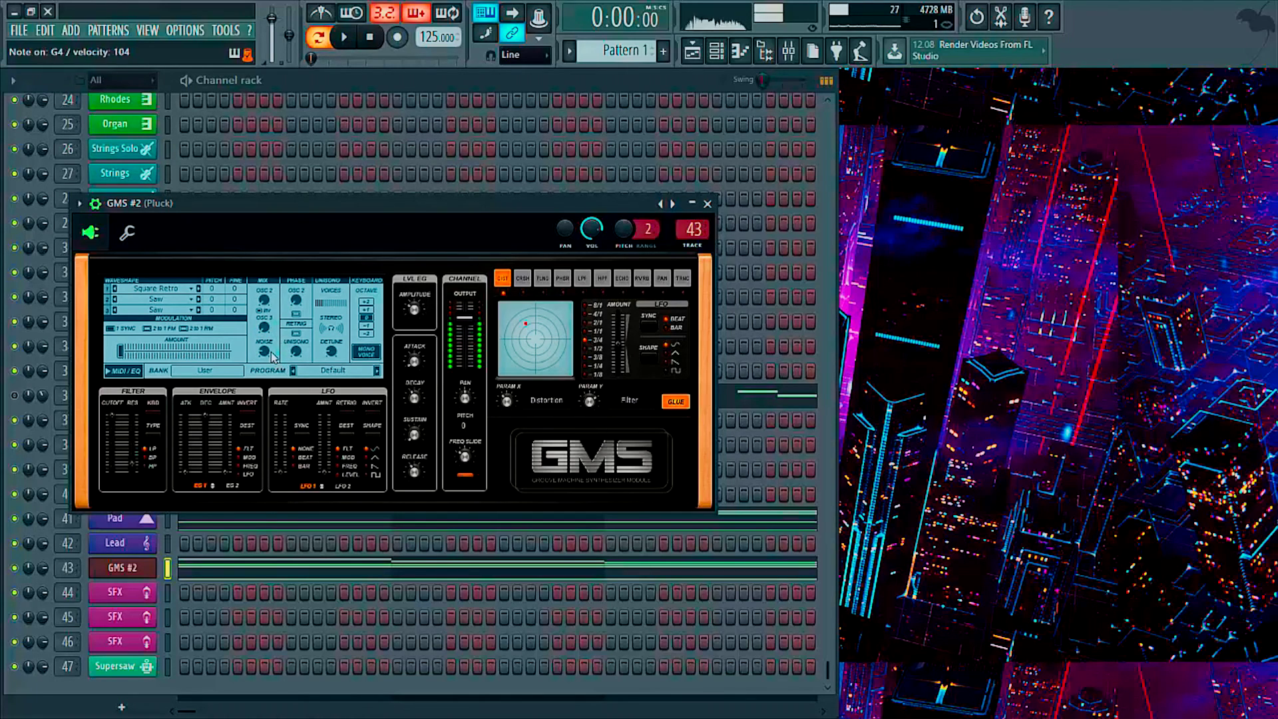
pyautogui.moveTo(265, 352); pyautogui.dragTo(265, 348)
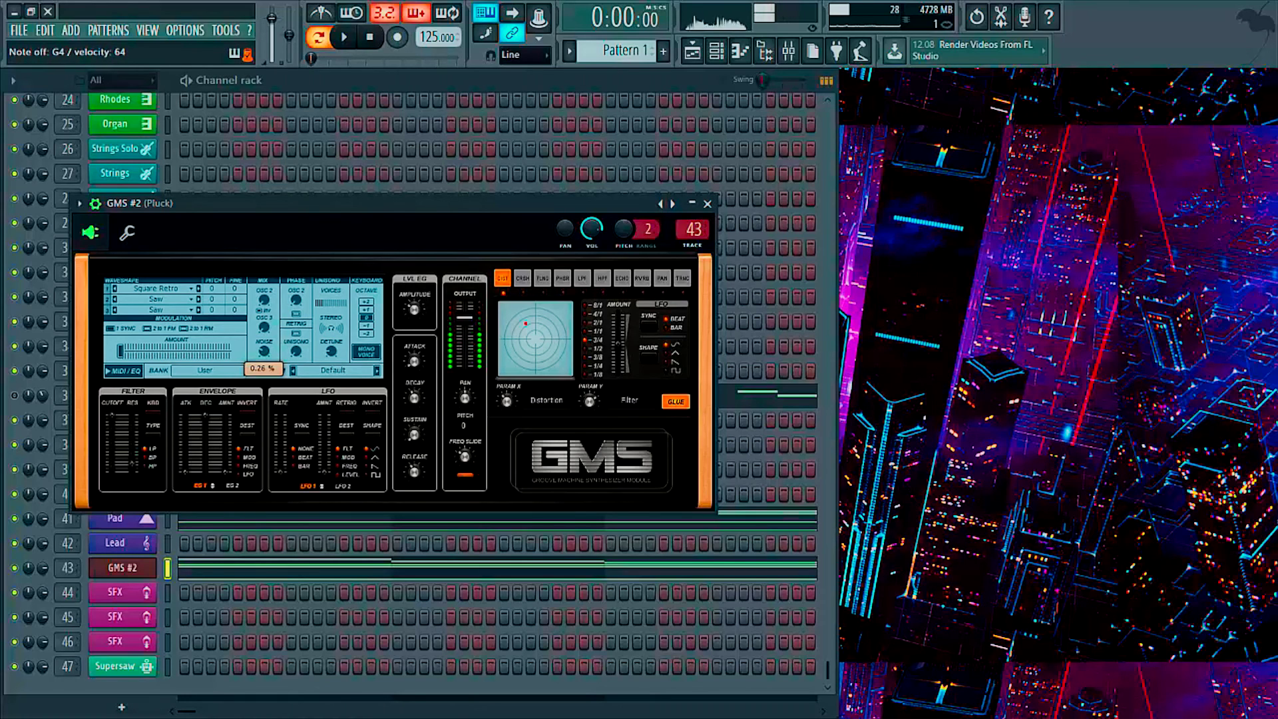
pyautogui.moveTo(265, 352); pyautogui.dragTo(265, 355)
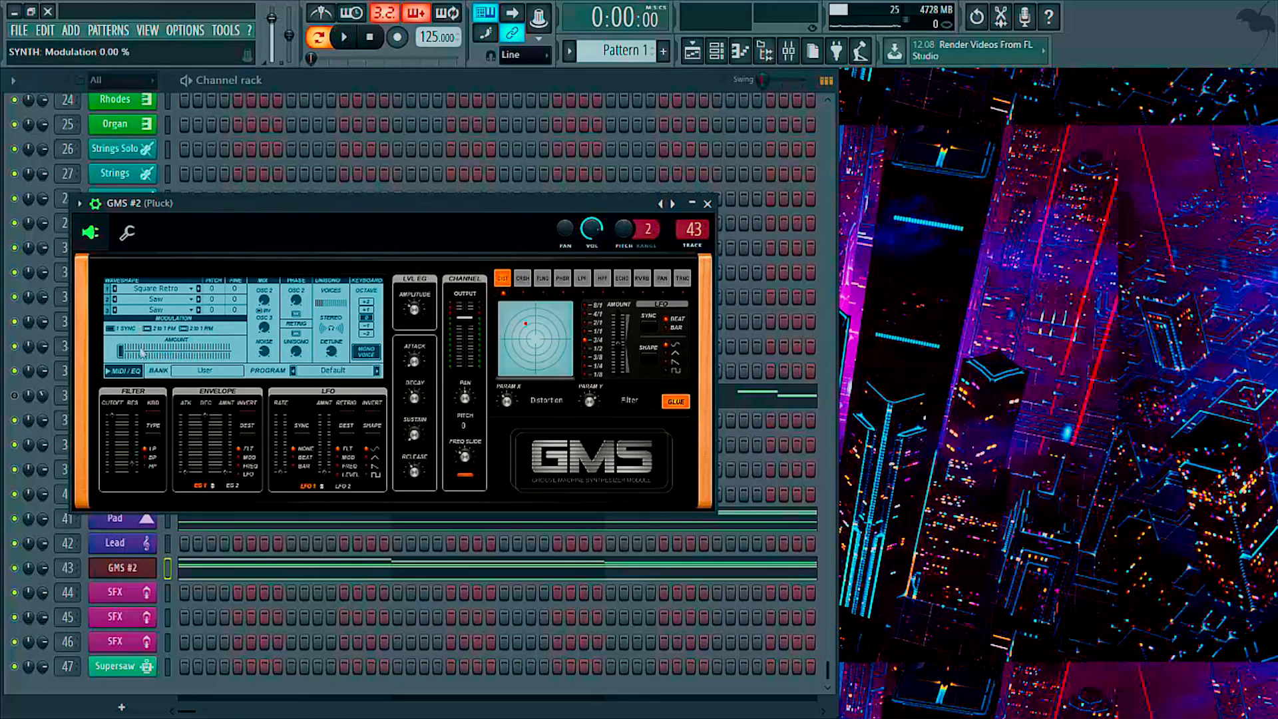
# - Raise the oscillator modulation amount slightly and change oscillator 2's waveform to Sine
pyautogui.moveTo(149, 354)
pyautogui.mouseDown()
pyautogui.moveTo(136, 354)
pyautogui.moveTo(160, 354)
pyautogui.mouseUp()
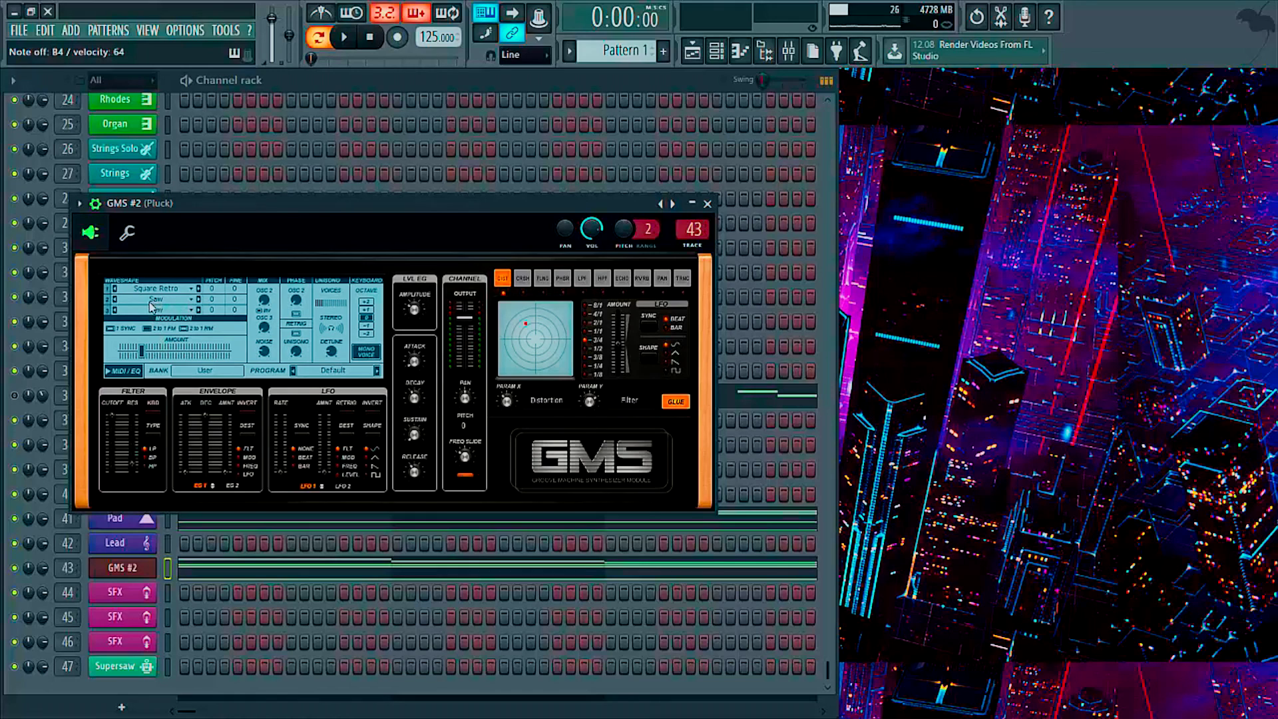
pyautogui.click(198, 300)
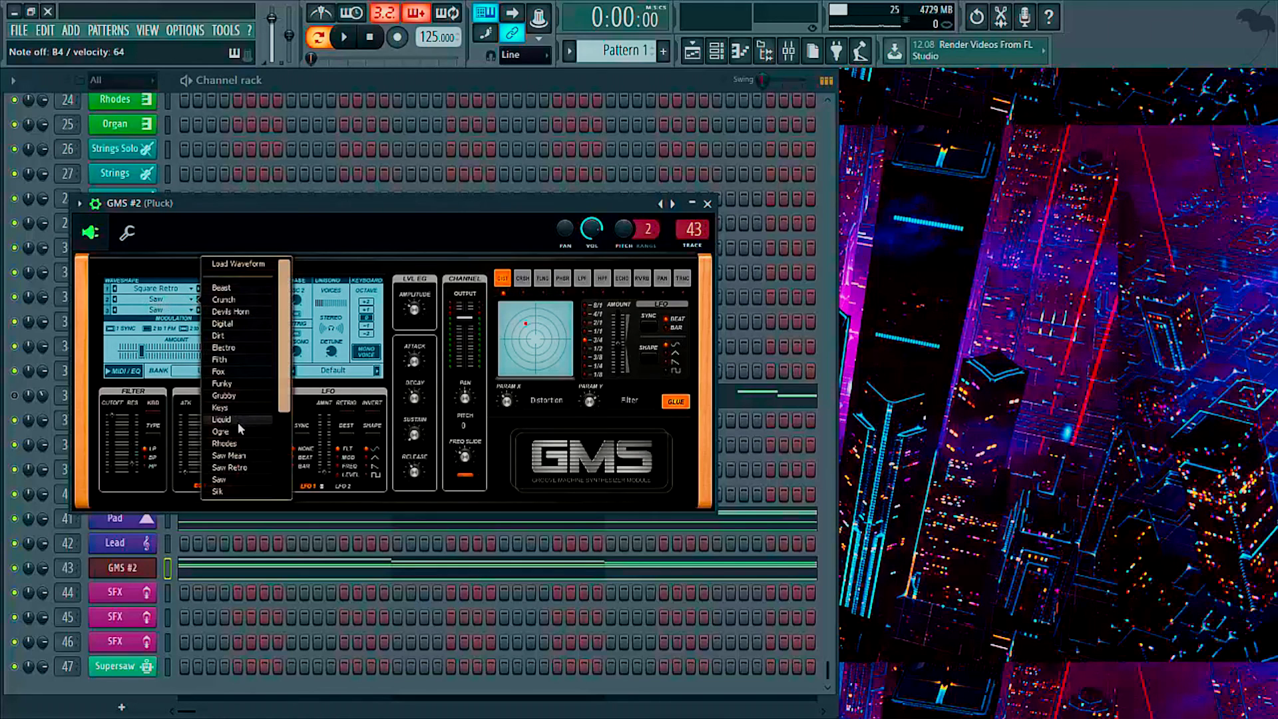
pyautogui.scroll(-1, 228, 468)
pyautogui.click(234, 480)
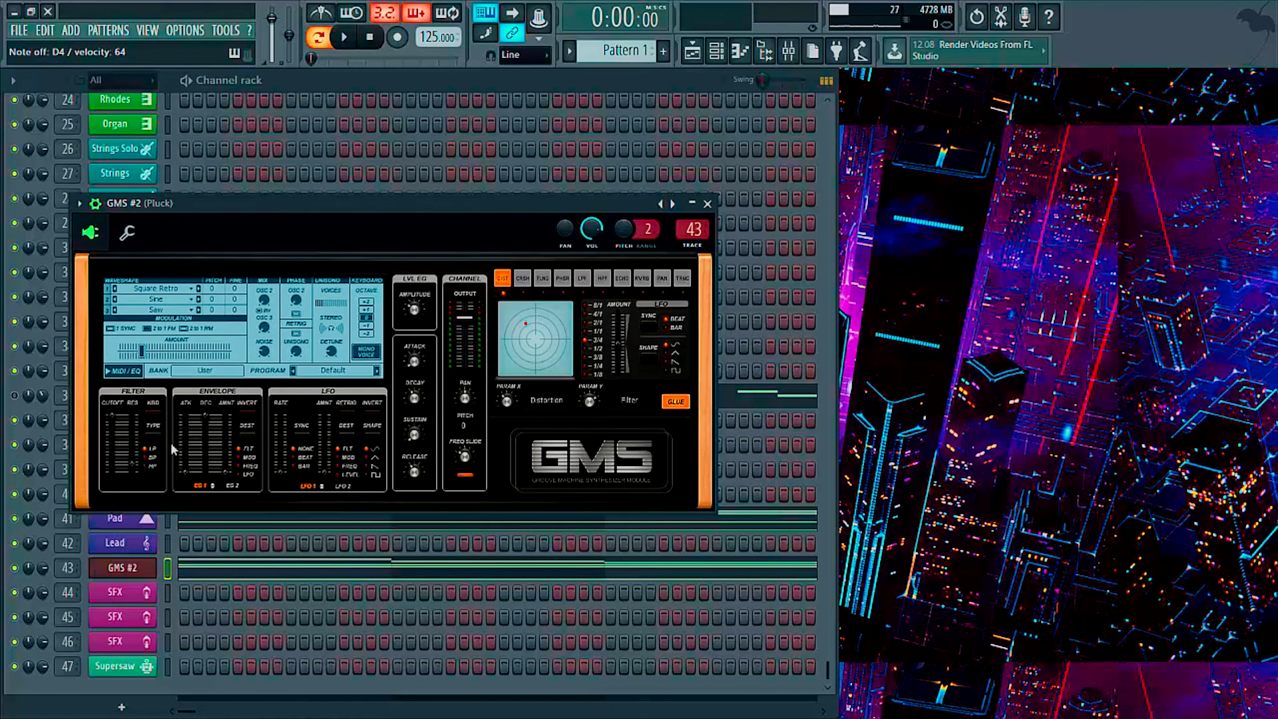
# - Offset the flanger's X-Y point towards lower time and feedback while playing test notes, and enable Glue for it
pyautogui.click(542, 279)
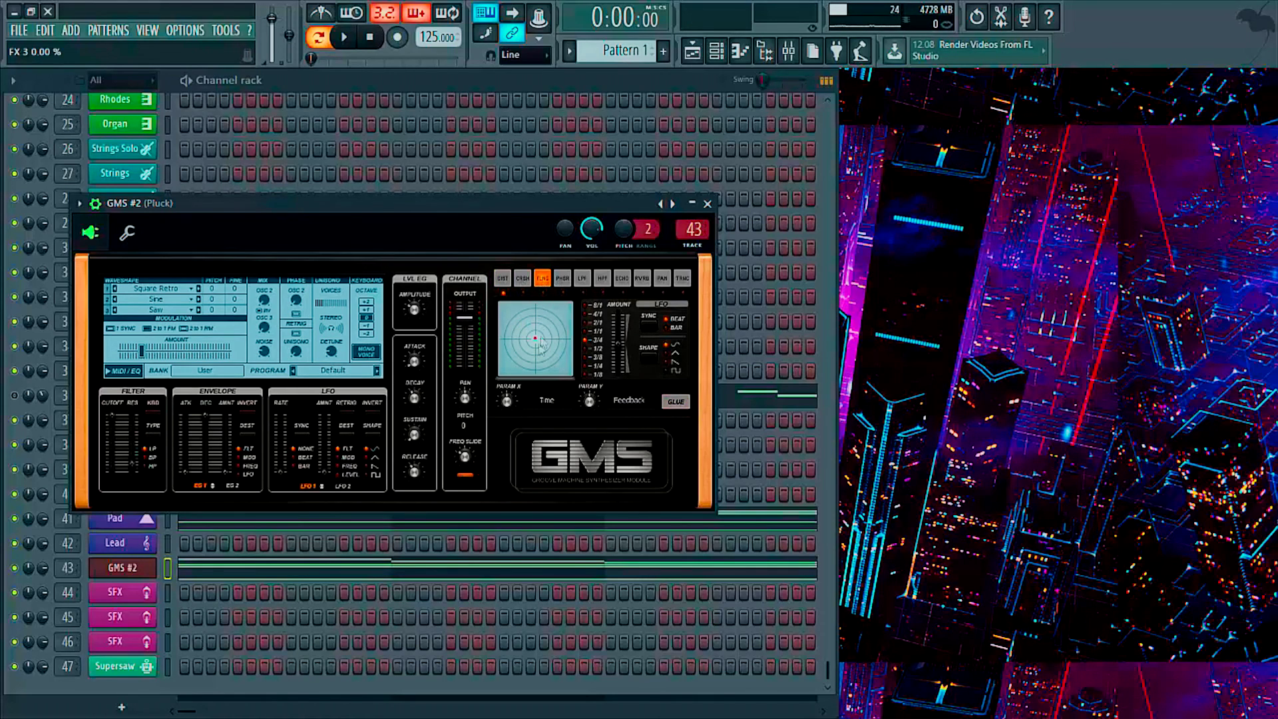
pyautogui.moveTo(526, 351)
pyautogui.mouseDown()
pyautogui.moveTo(550, 327)
pyautogui.moveTo(521, 364)
pyautogui.mouseUp()
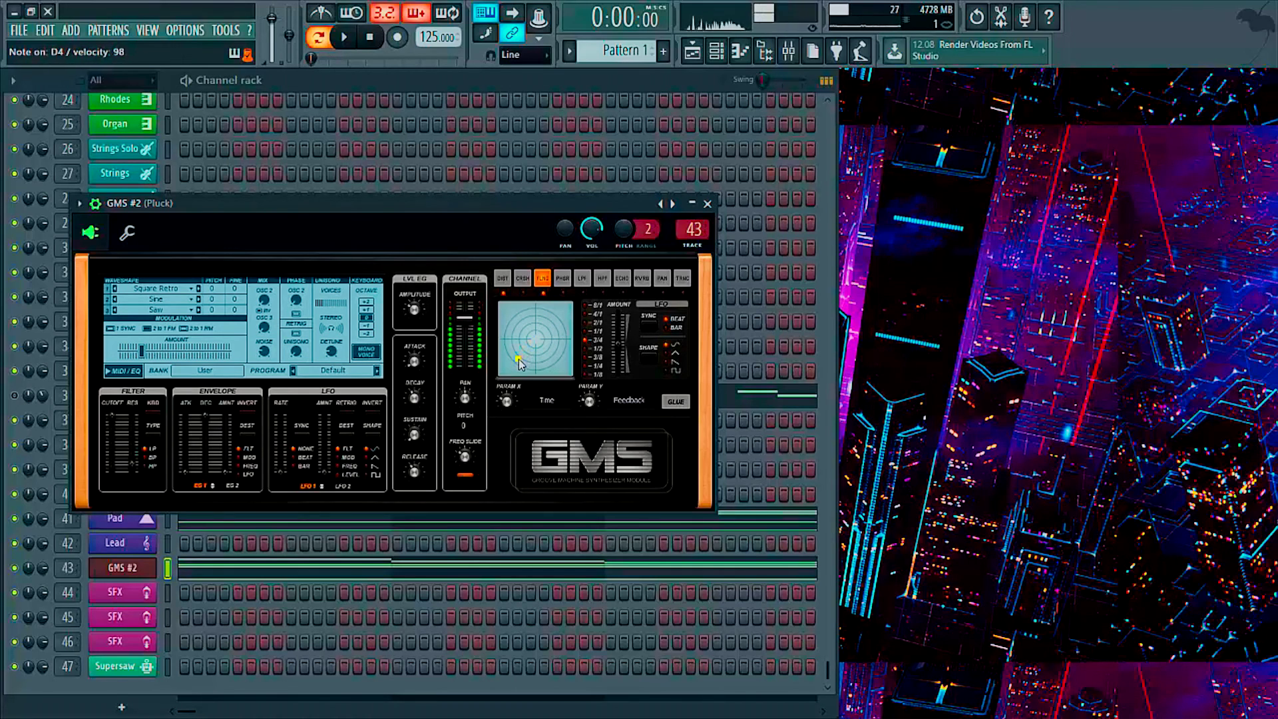
pyautogui.moveTo(519, 363); pyautogui.dragTo(520, 364)
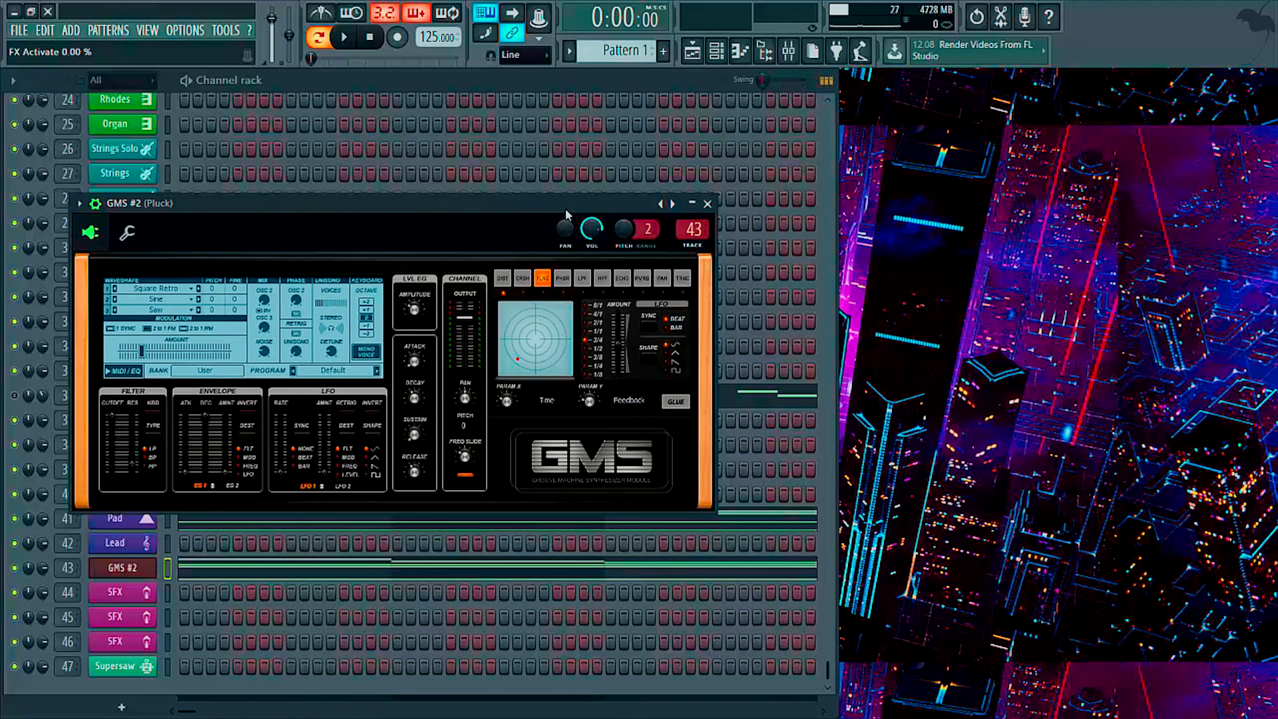
pyautogui.click(526, 282)
pyautogui.click(541, 285)
pyautogui.click(527, 352)
pyautogui.moveTo(526, 354)
pyautogui.mouseDown()
pyautogui.moveTo(556, 333)
pyautogui.moveTo(523, 360)
pyautogui.mouseUp()
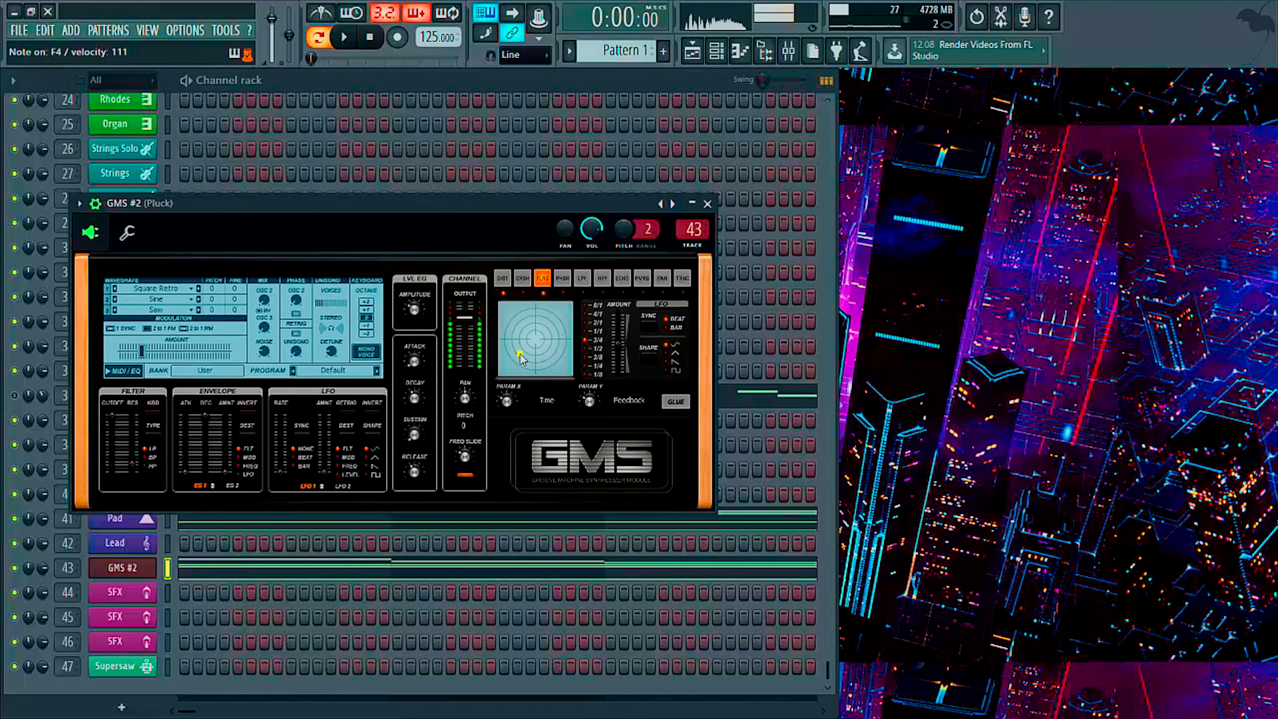
pyautogui.moveTo(521, 358); pyautogui.dragTo(522, 358)
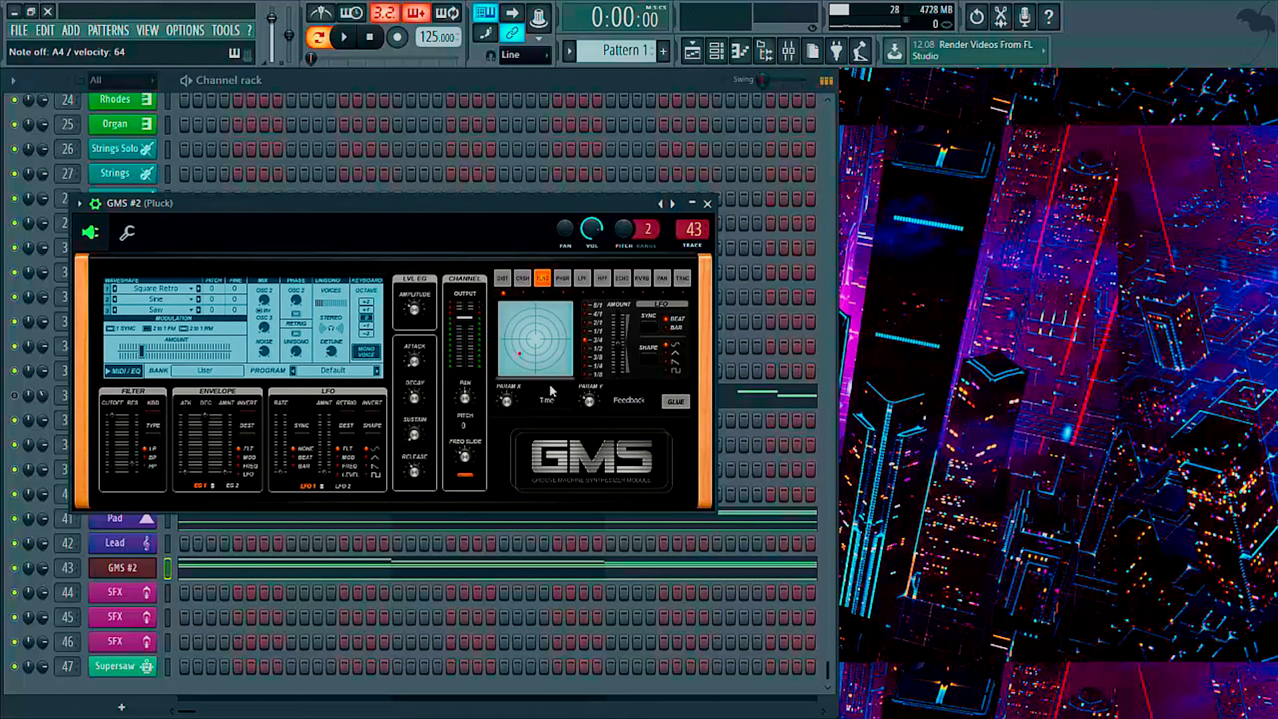
pyautogui.click(675, 403)
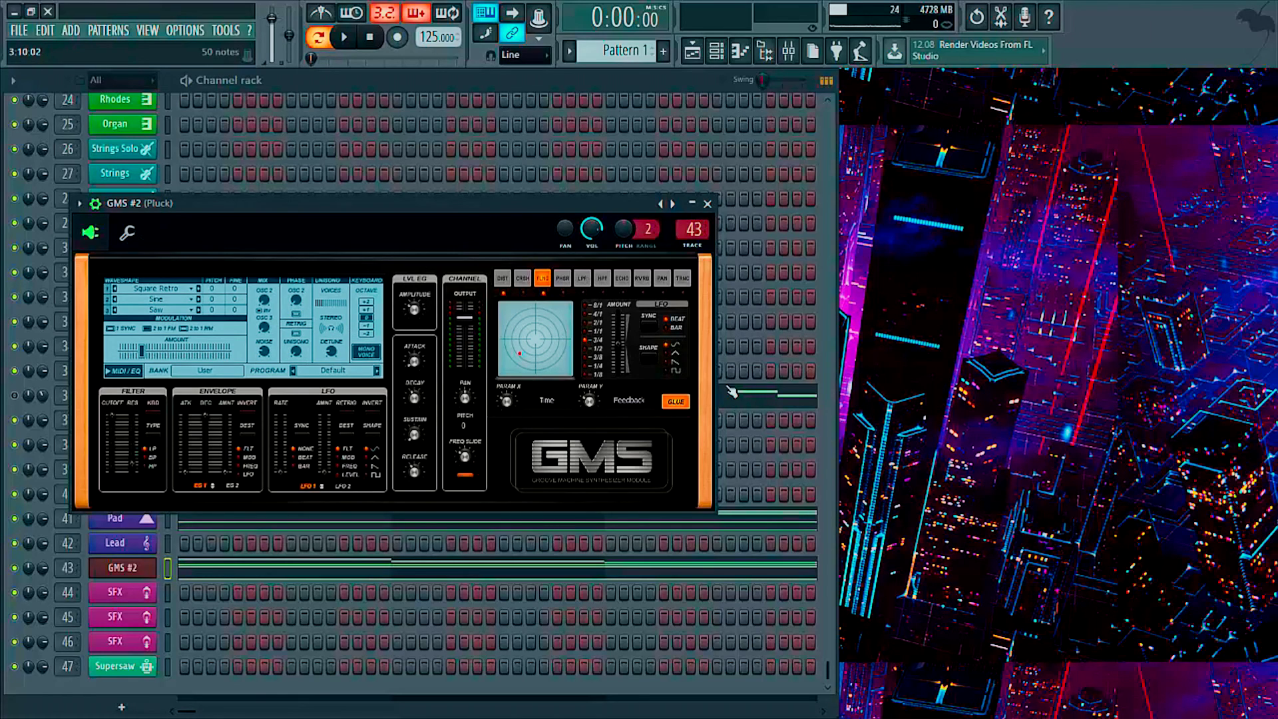
# - Turn on the channel's arpeggiator in the up direction and adjust its time to a fast rate while auditioning the pattern
pyautogui.click(129, 234)
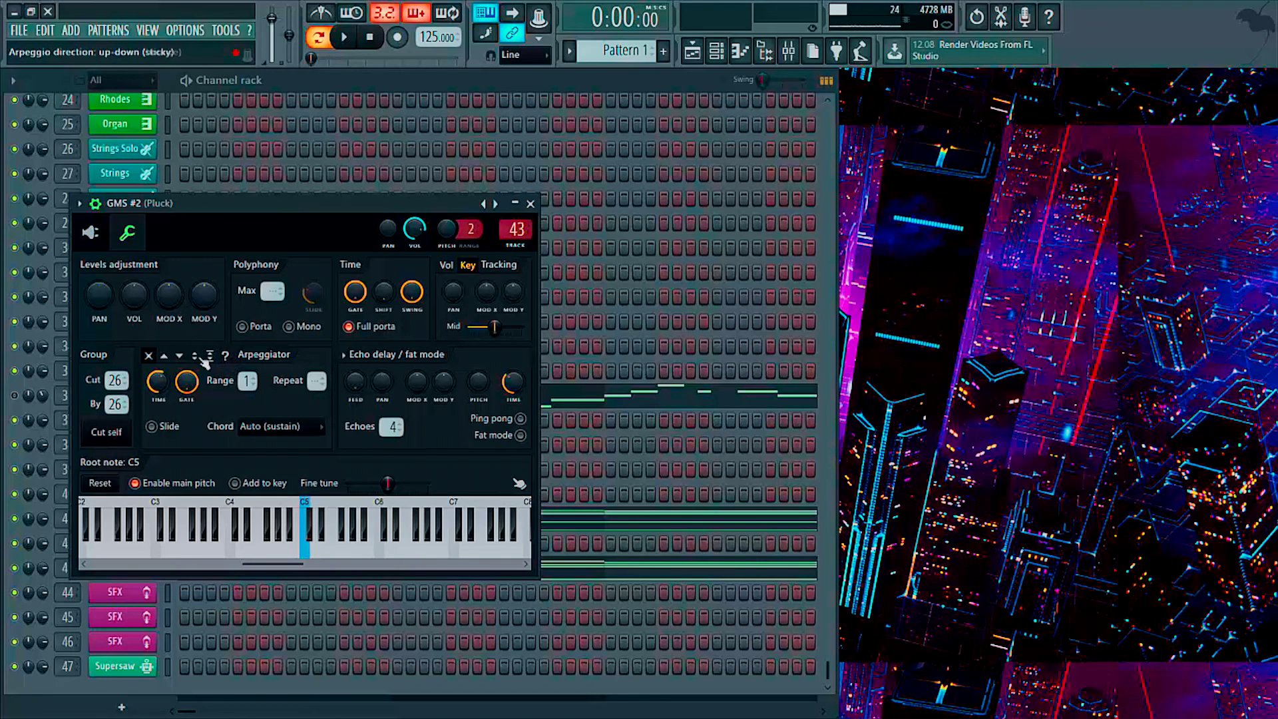
pyautogui.click(165, 358)
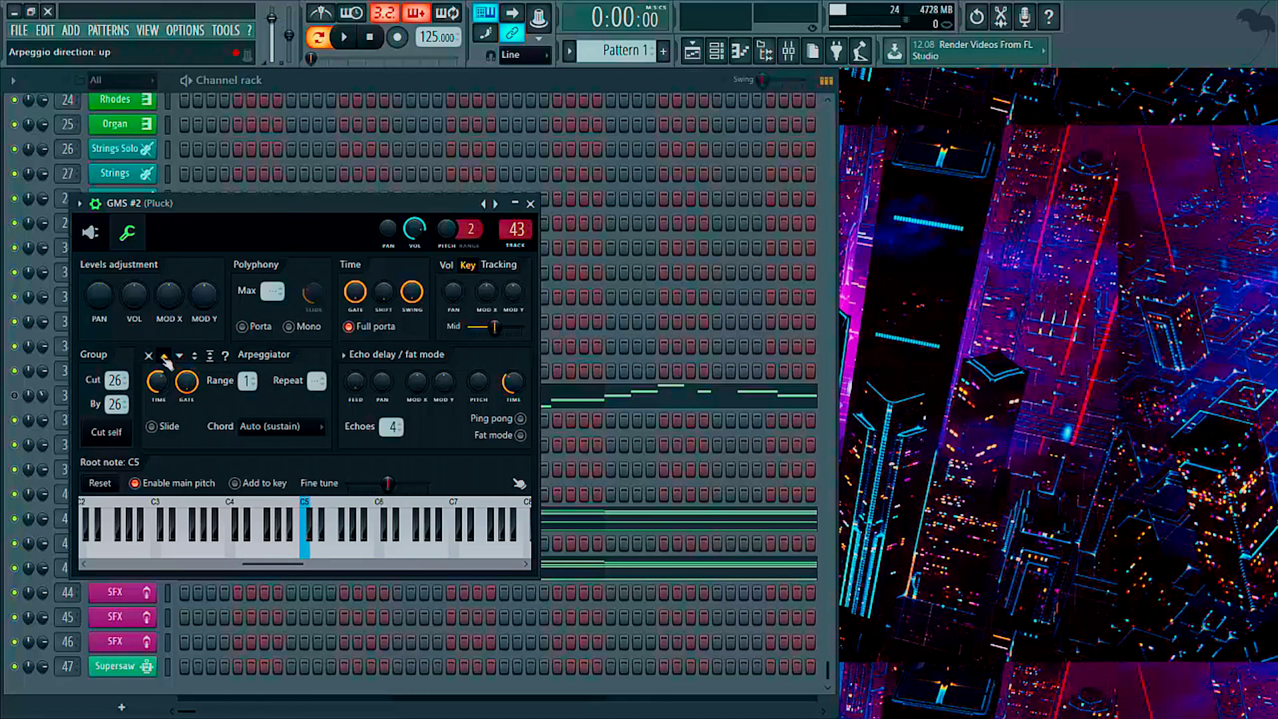
pyautogui.scroll(2, 158, 381)
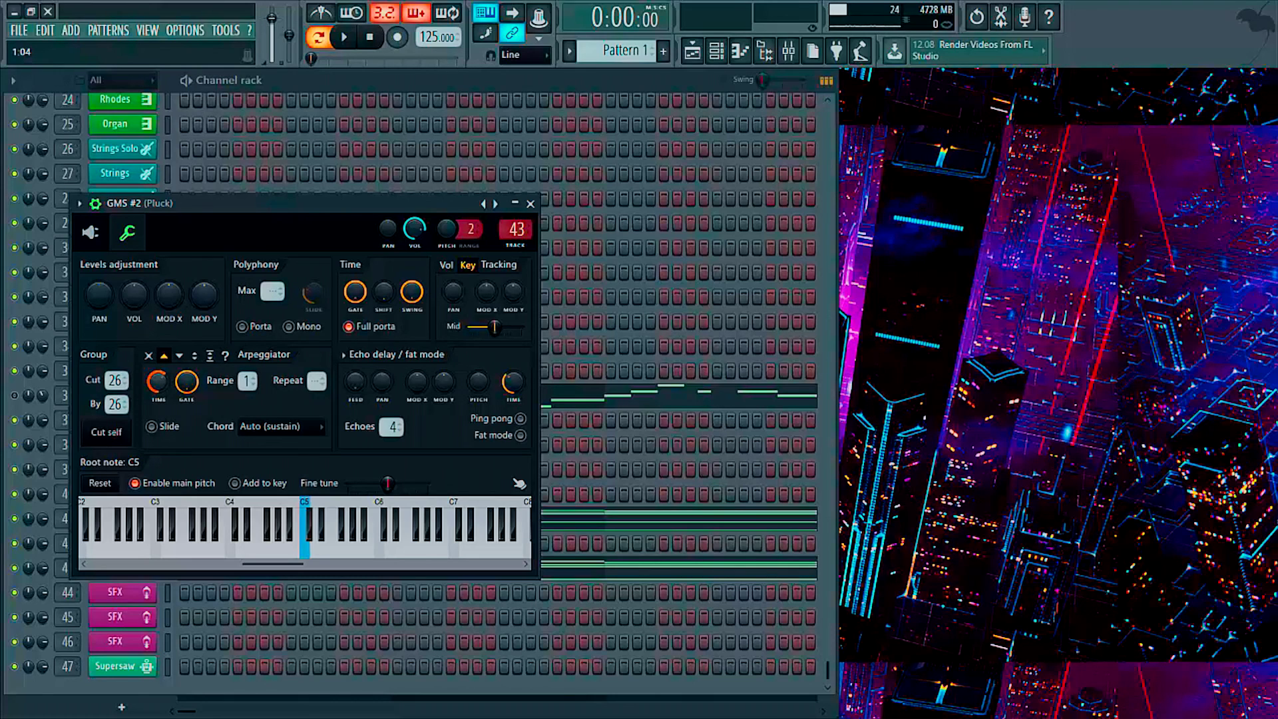
pyautogui.press('space')
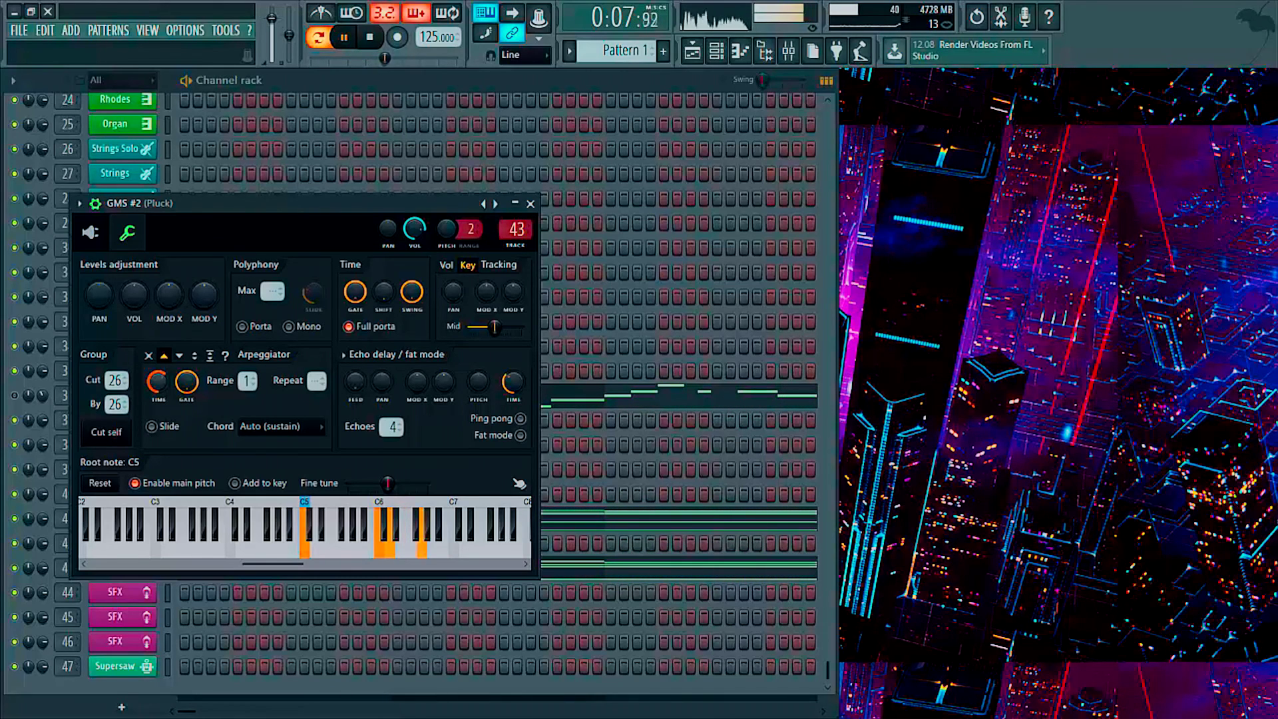
pyautogui.press('space')
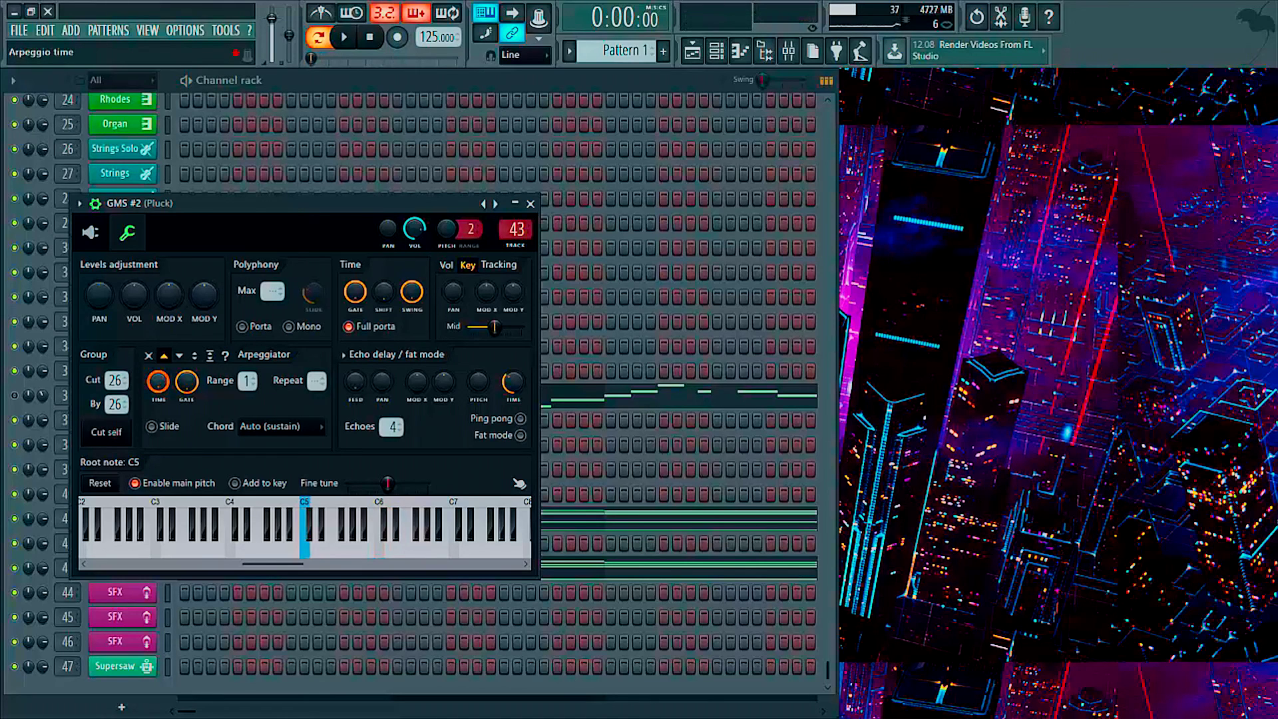
pyautogui.press('space')
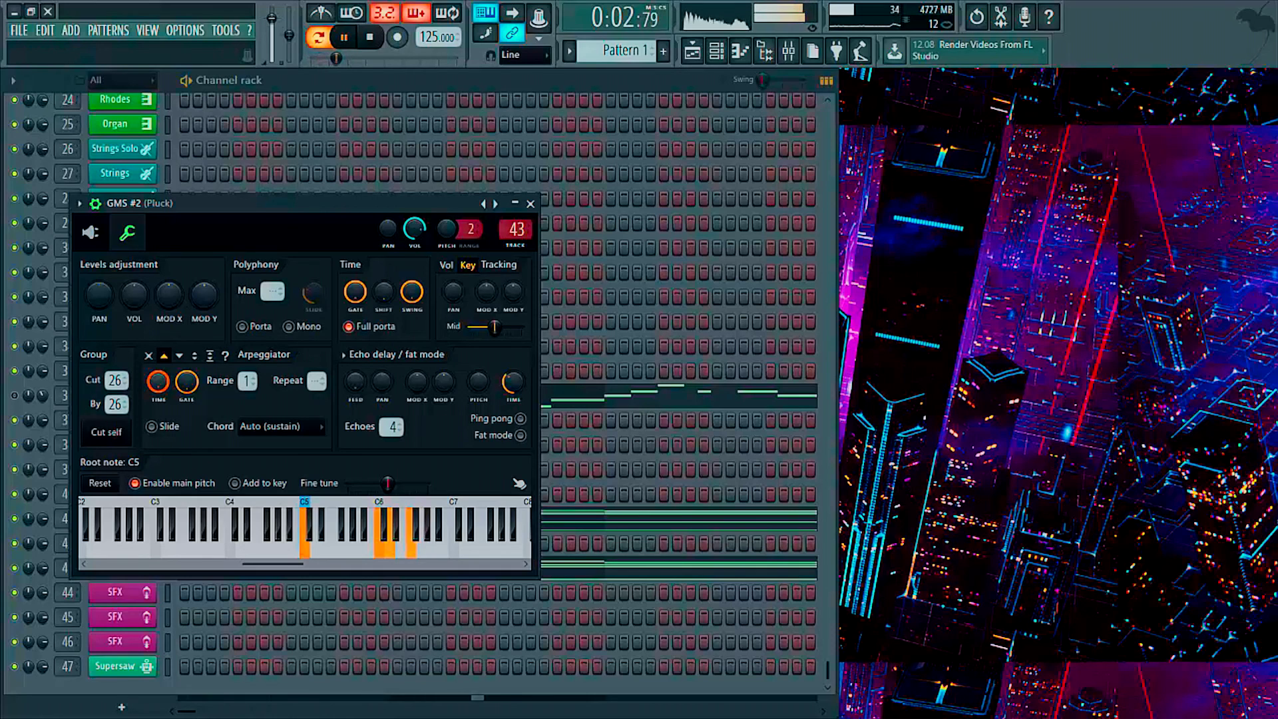
pyautogui.press('space')
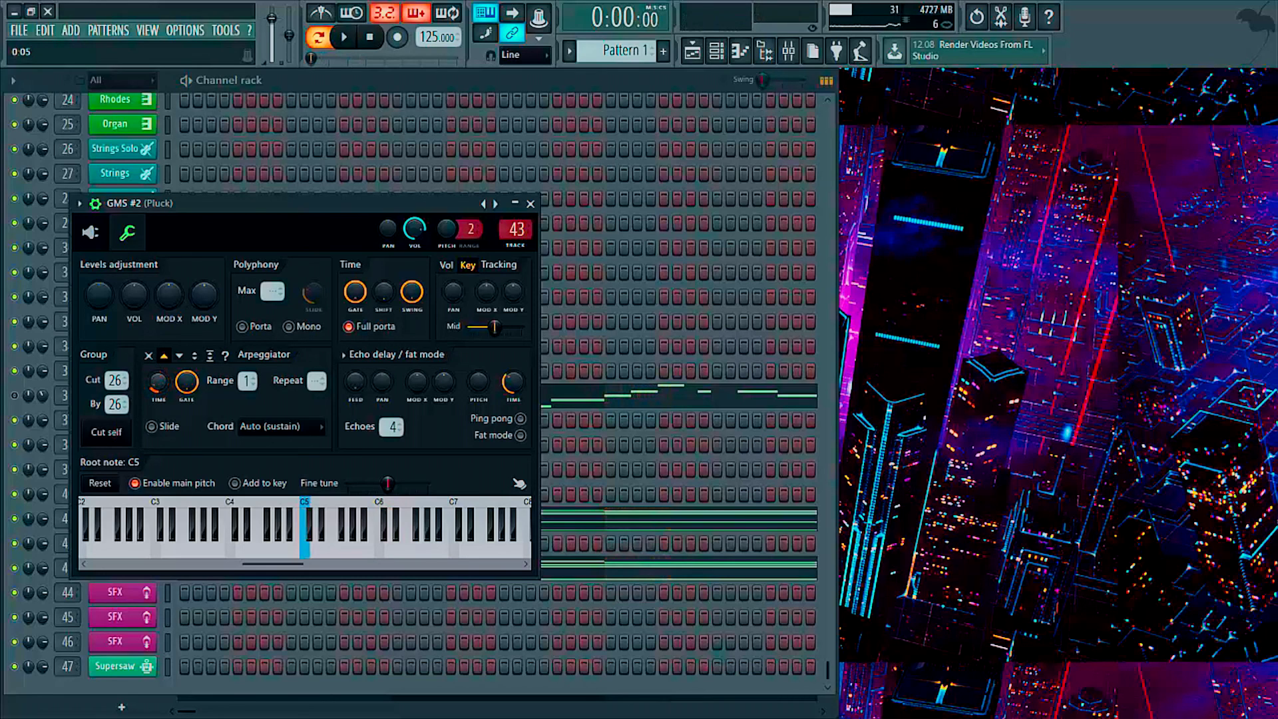
pyautogui.press('space')
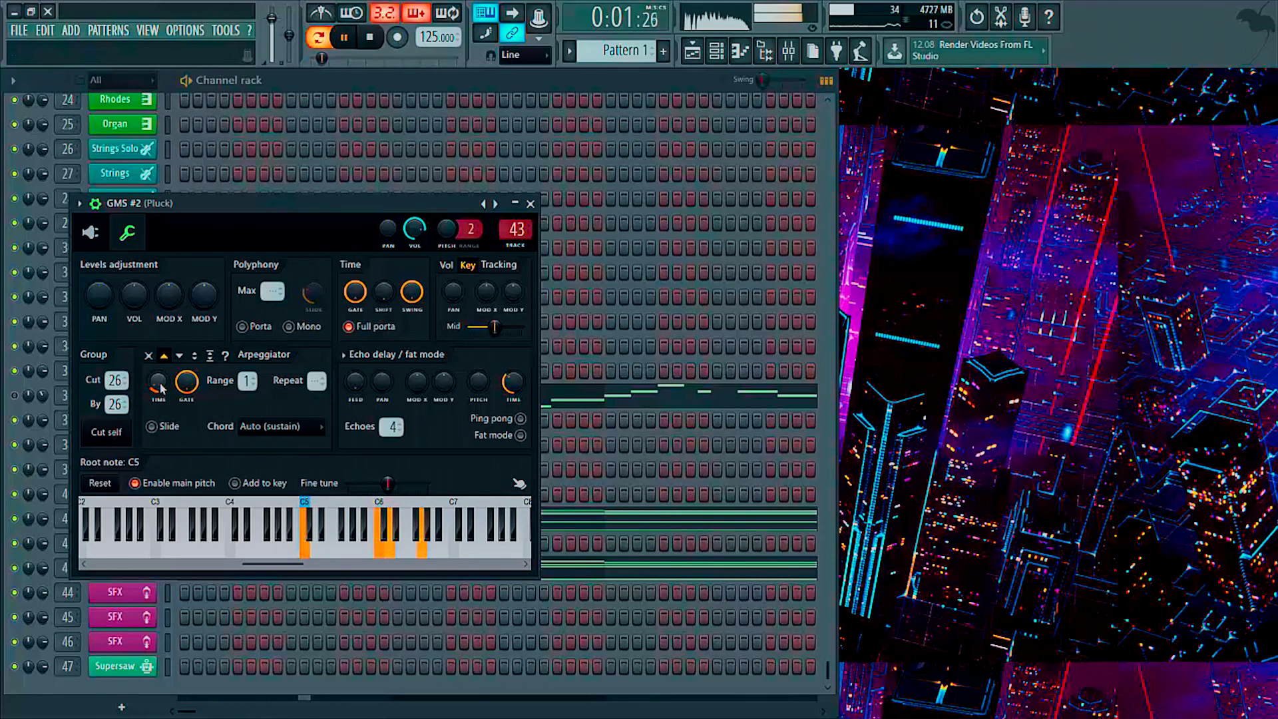
pyautogui.press('space')
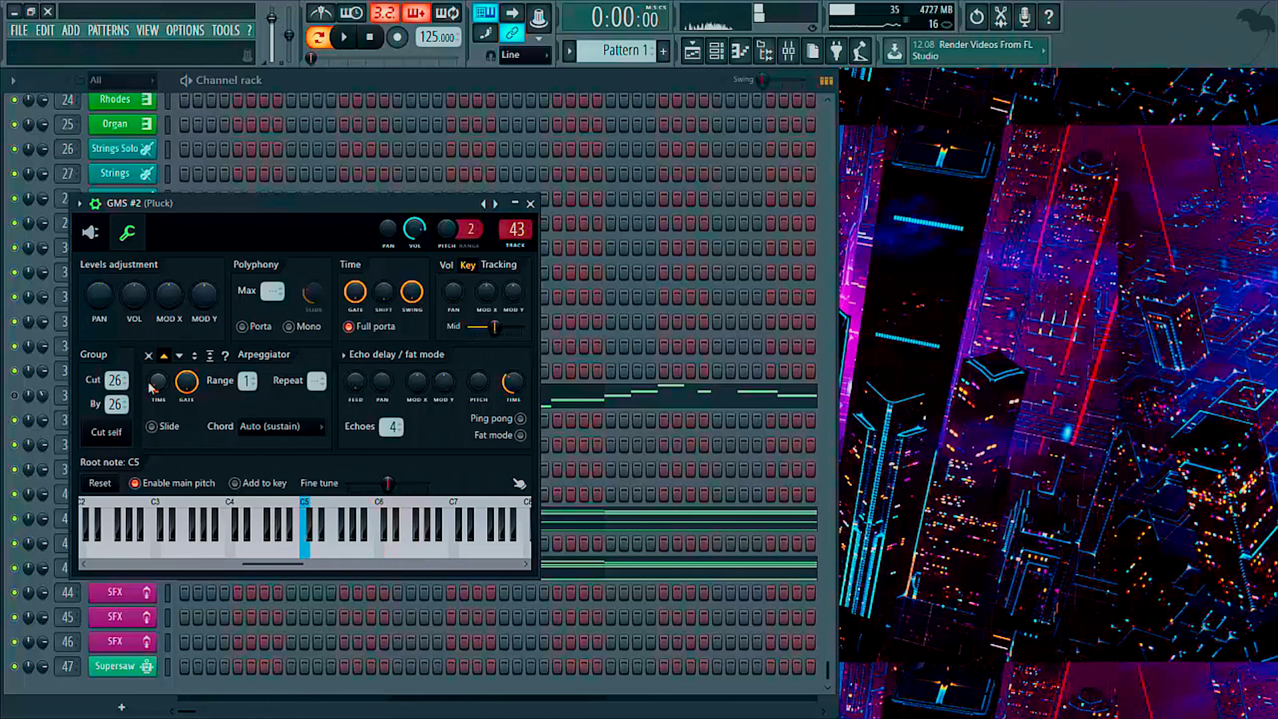
pyautogui.press('space')
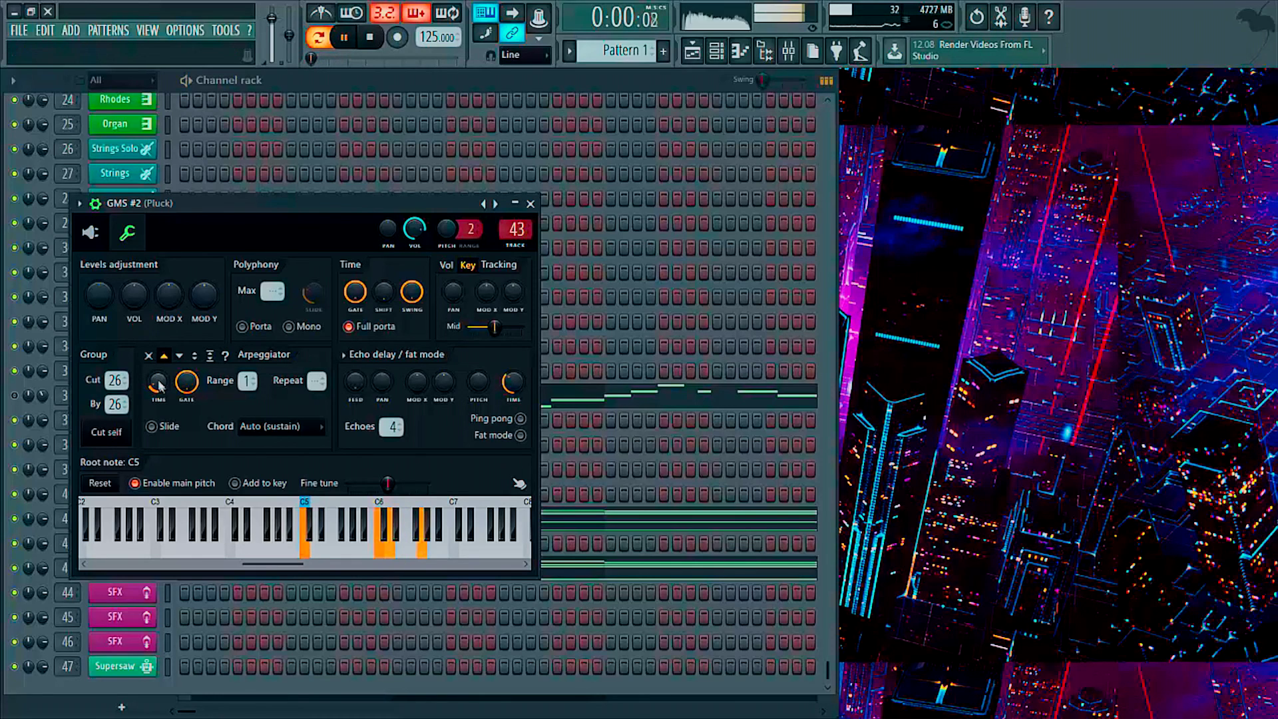
# - Fine-tune the level envelope's decay and set the channel's frequency slide time to 0.28 % during playback
pyautogui.click(91, 232)
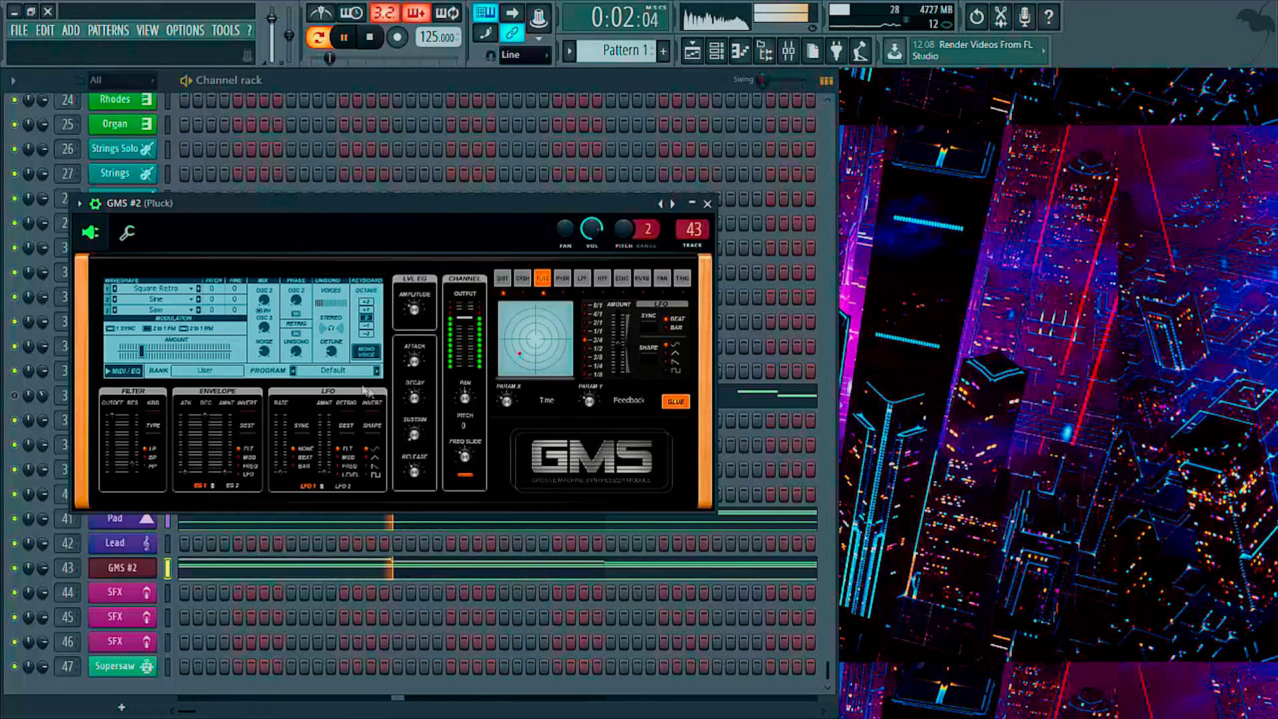
pyautogui.moveTo(414, 398); pyautogui.dragTo(414, 394)
pyautogui.moveTo(464, 457); pyautogui.dragTo(465, 455)
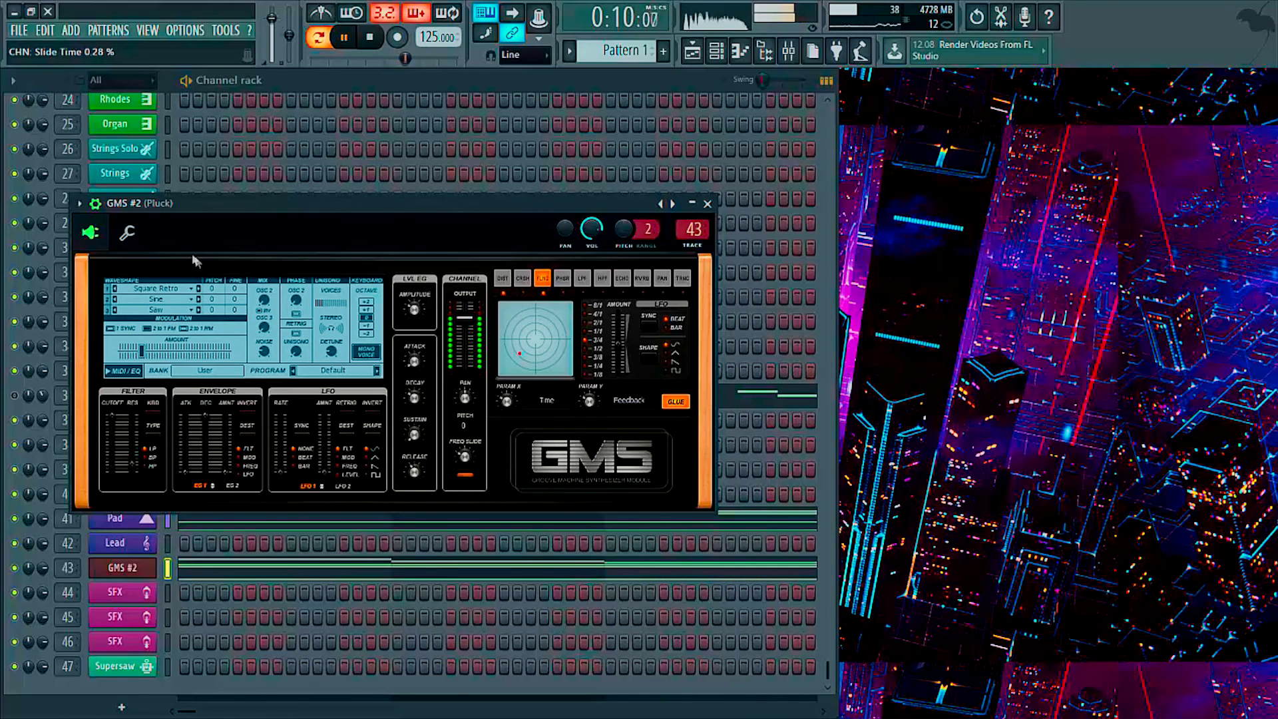
# - Lower the arpeggio gate to shorten the notes, then close the channel settings and stop playback
pyautogui.click(126, 232)
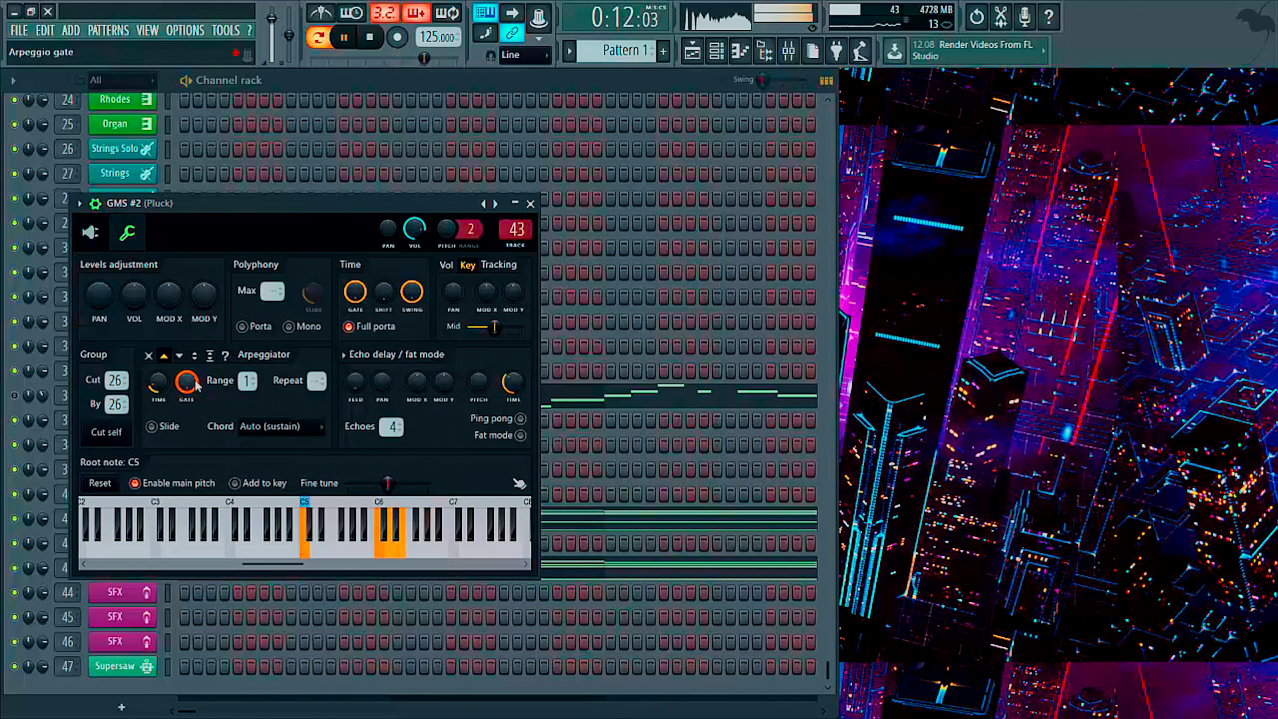
pyautogui.moveTo(189, 388); pyautogui.dragTo(190, 400)
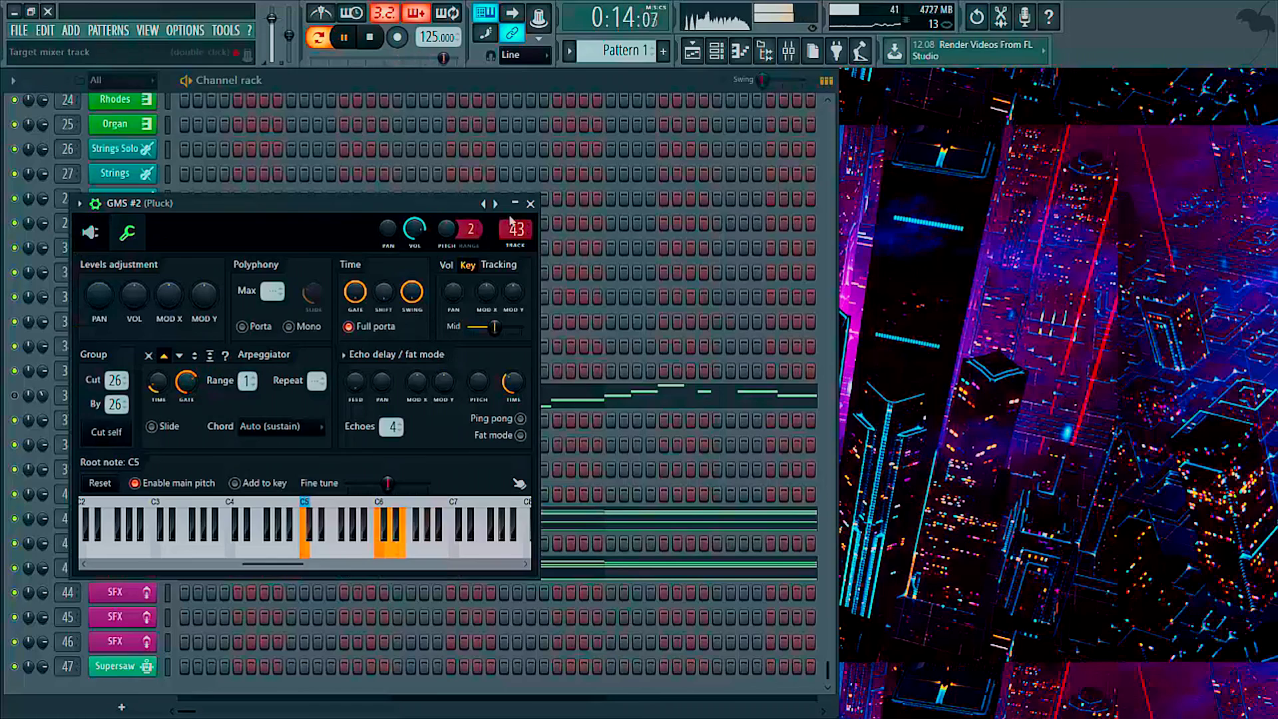
pyautogui.click(531, 204)
pyautogui.press('space')
# - Examine the pluck channel's chord notes across the octaves in the piano roll
pyautogui.click(276, 559)
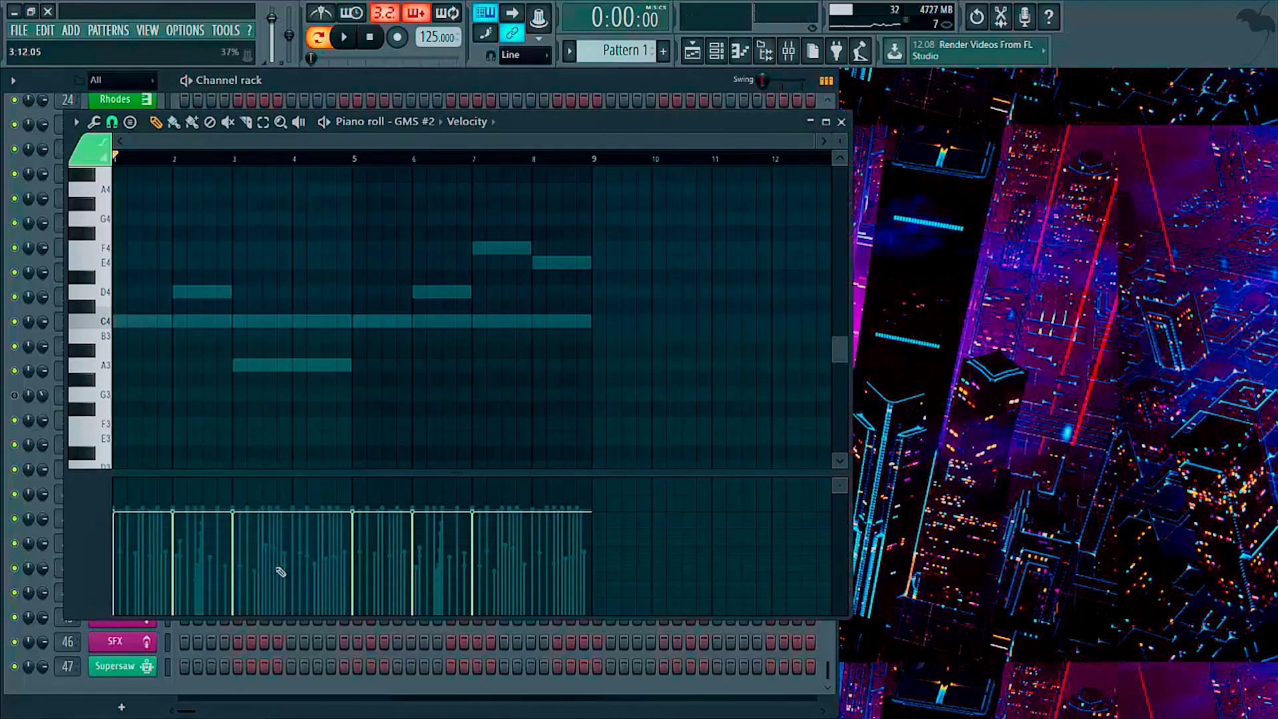
pyautogui.scroll(-3, 265, 391)
pyautogui.scroll(5, 266, 393)
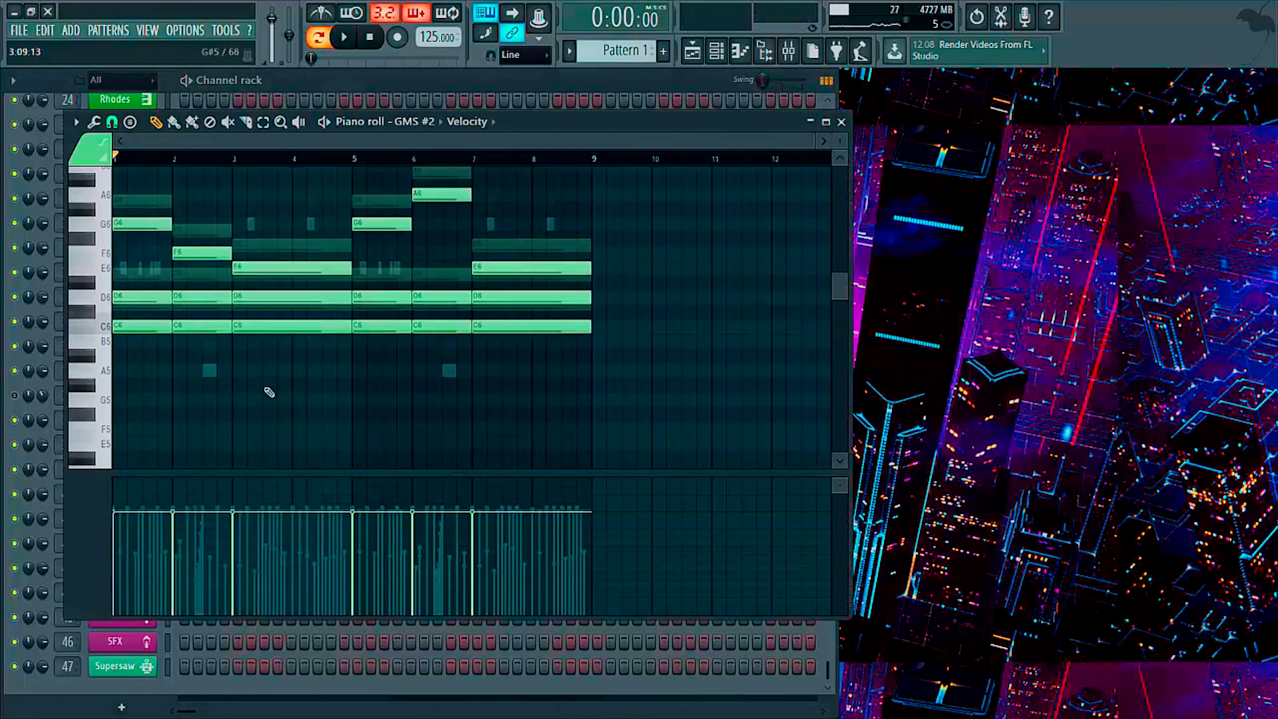
pyautogui.scroll(-5, 231, 375)
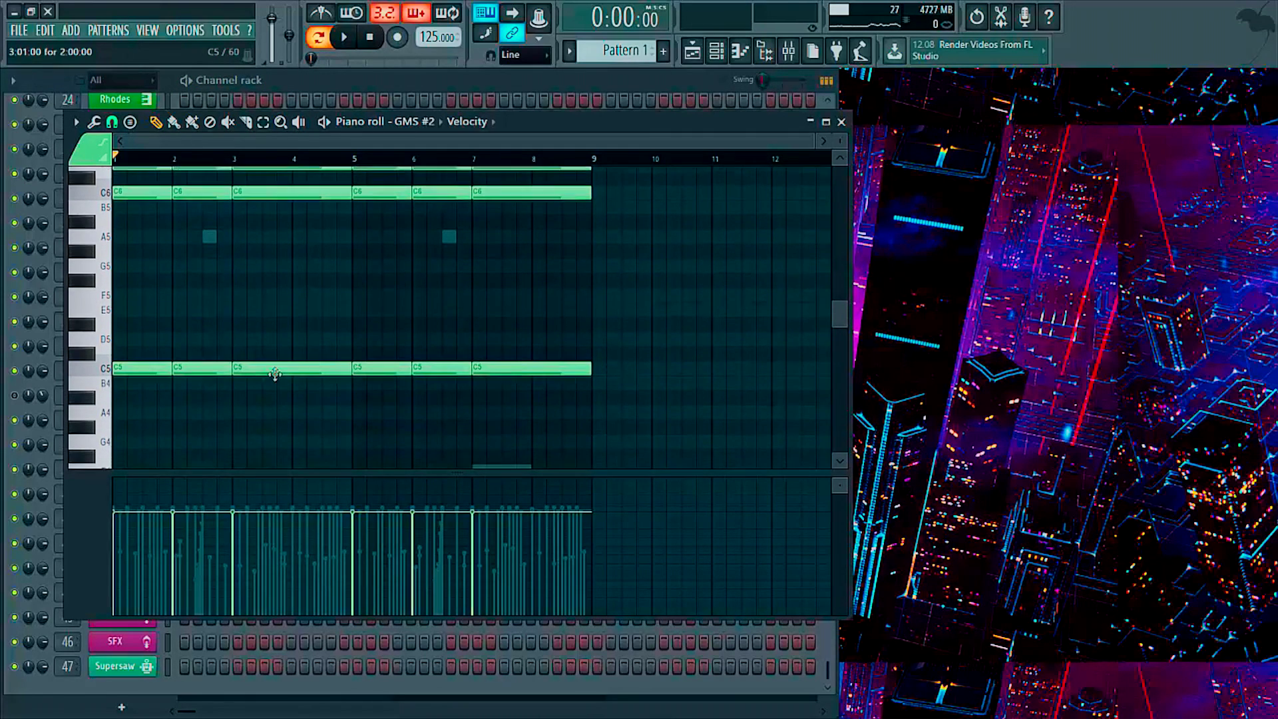
pyautogui.press('F7')
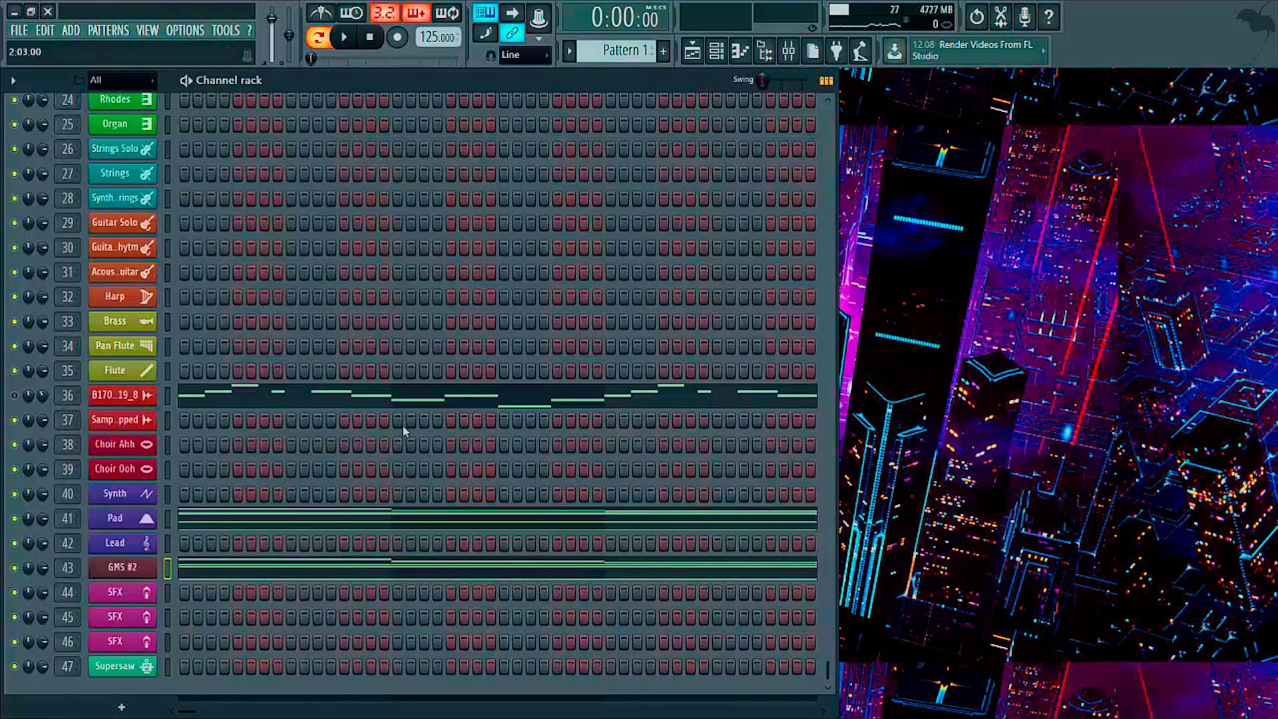
# - Try the arpeggiator's down direction on the GMS #2 channel, start playback and switch the direction back to up
pyautogui.click(152, 574)
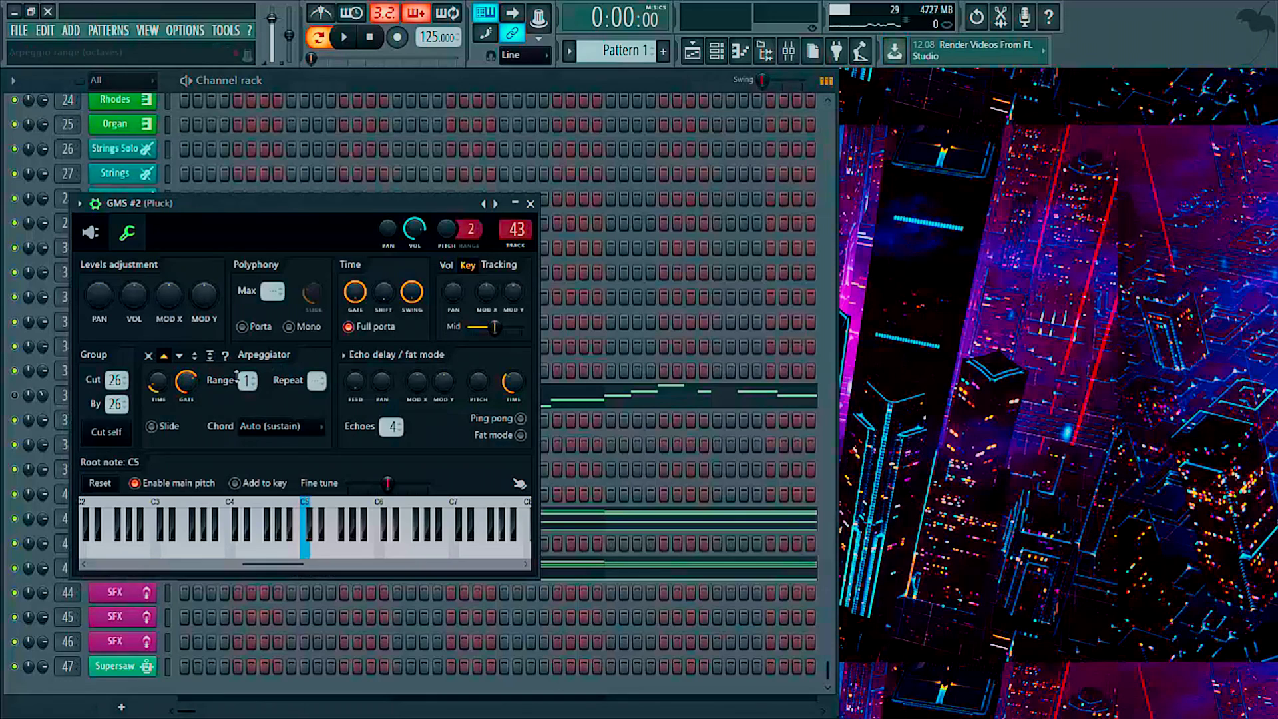
pyautogui.click(179, 356)
pyautogui.press('space')
pyautogui.click(164, 356)
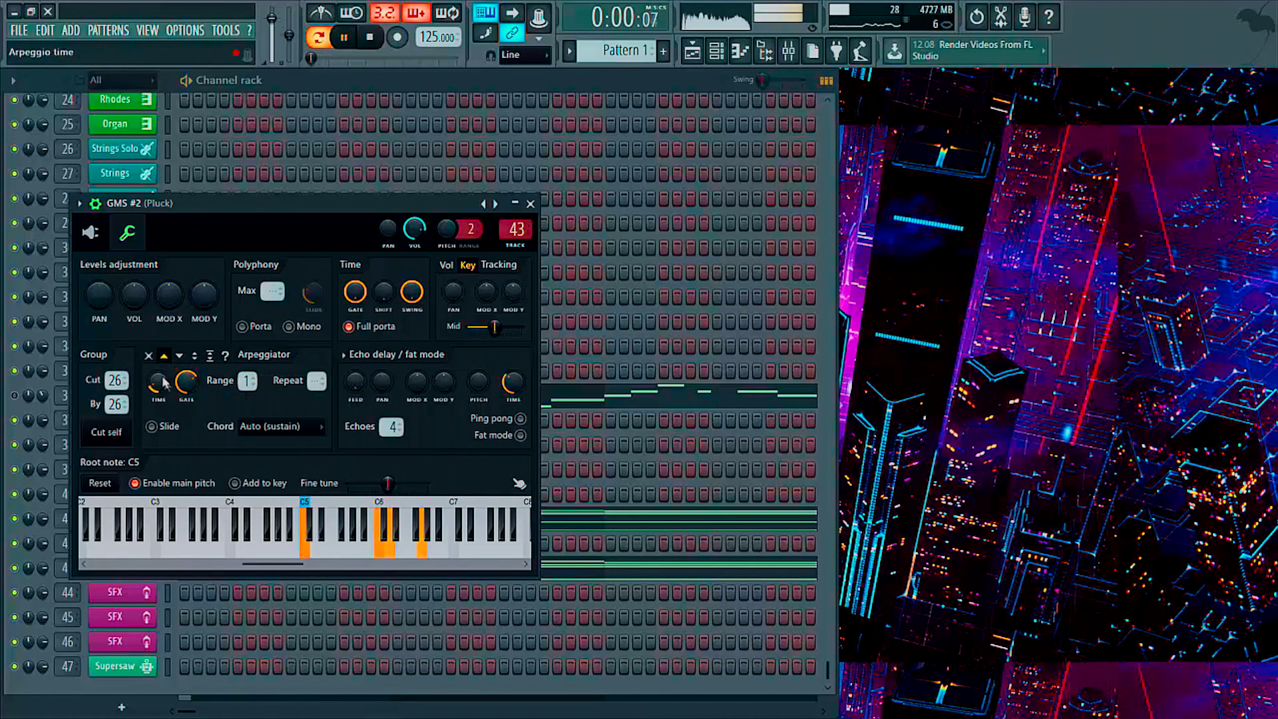
# - Audition the GMS #2 keyboard octave at -1 and +2 during playback, return it to 0 and stop playback
pyautogui.click(90, 231)
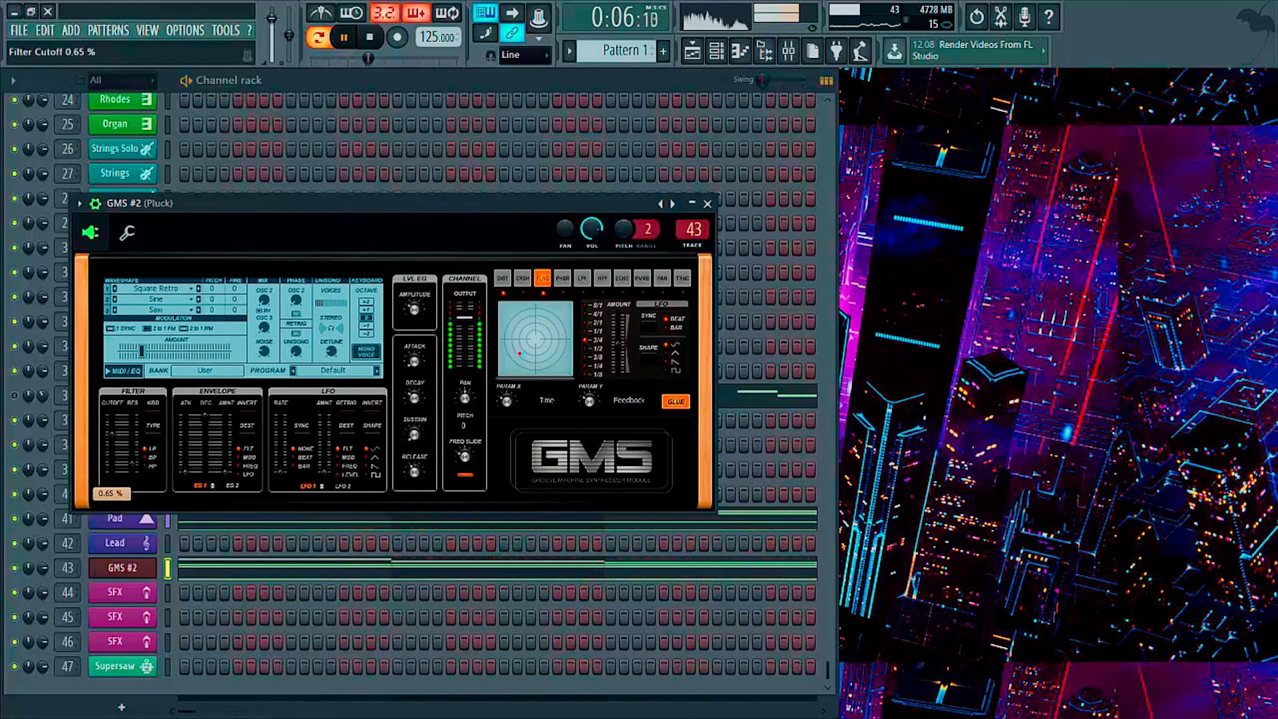
pyautogui.click(369, 322)
pyautogui.click(366, 328)
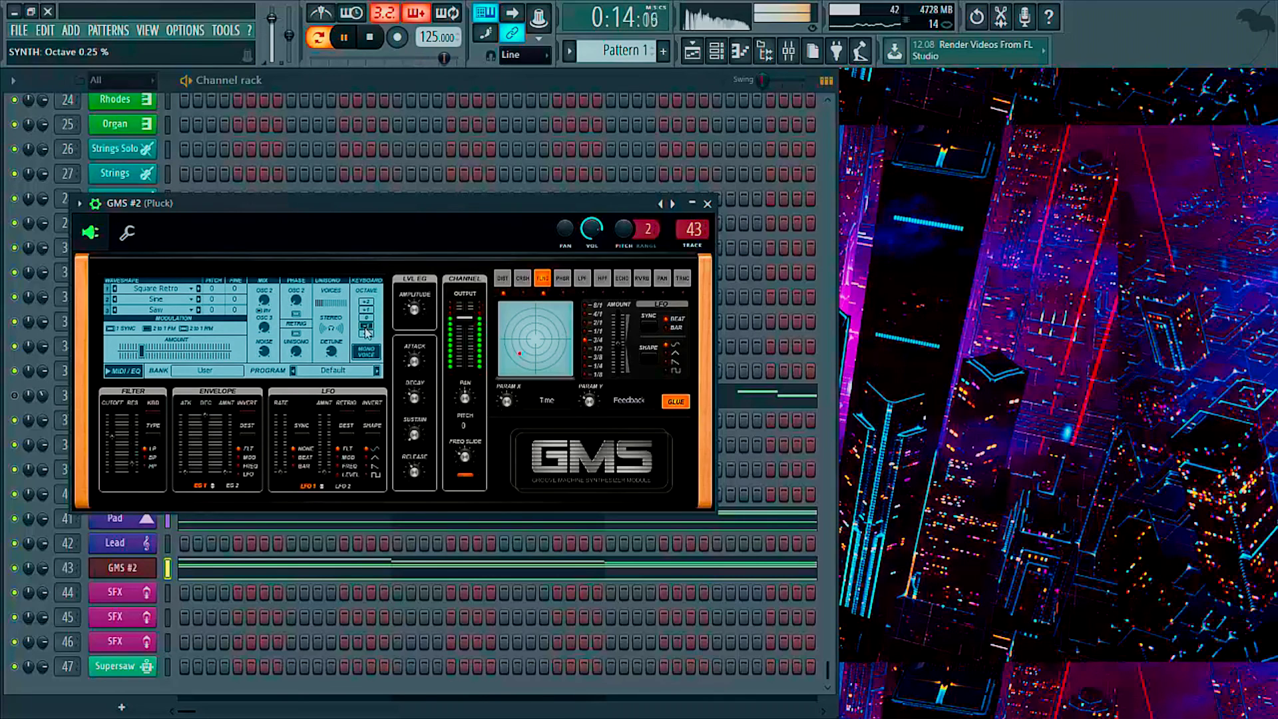
pyautogui.click(365, 316)
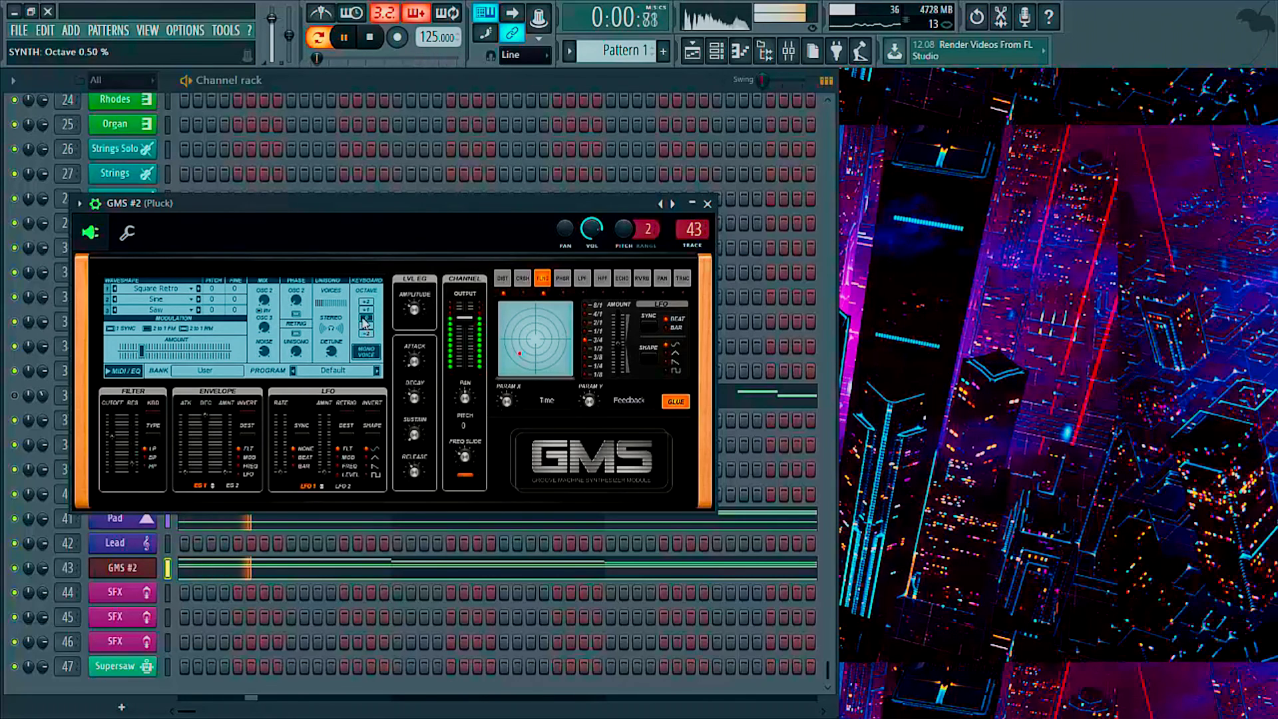
pyautogui.click(371, 317)
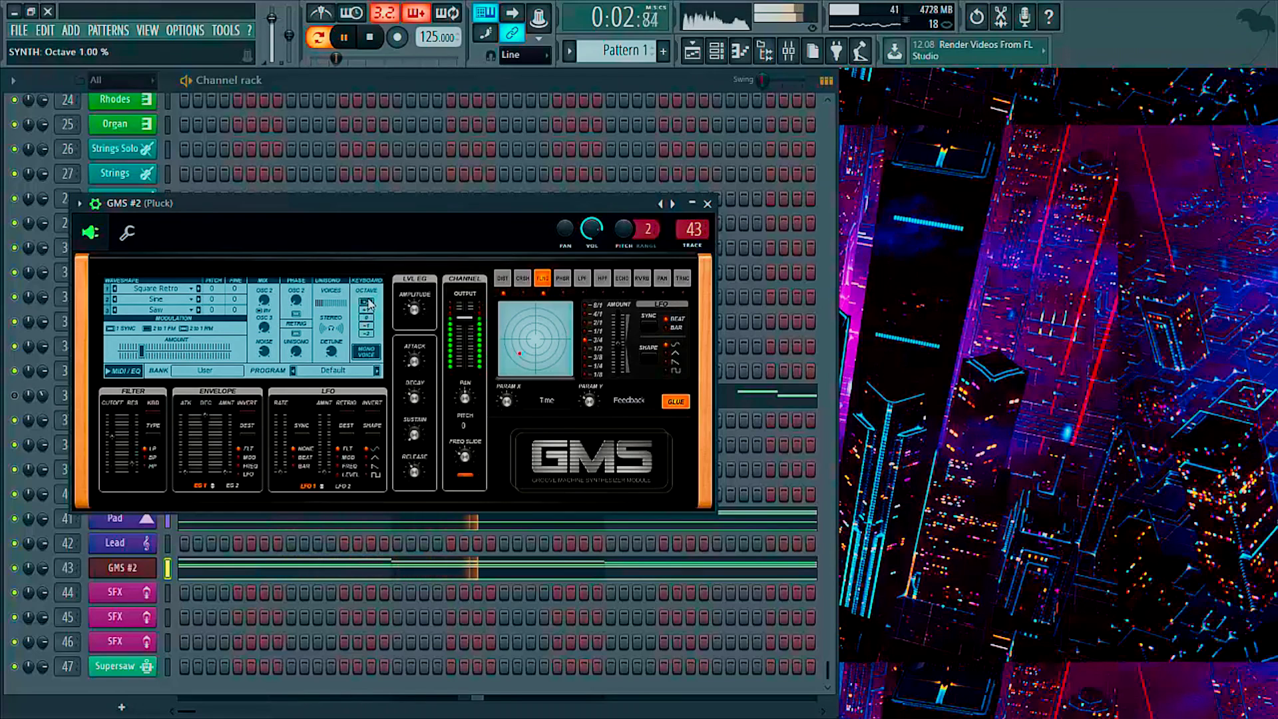
pyautogui.press('space')
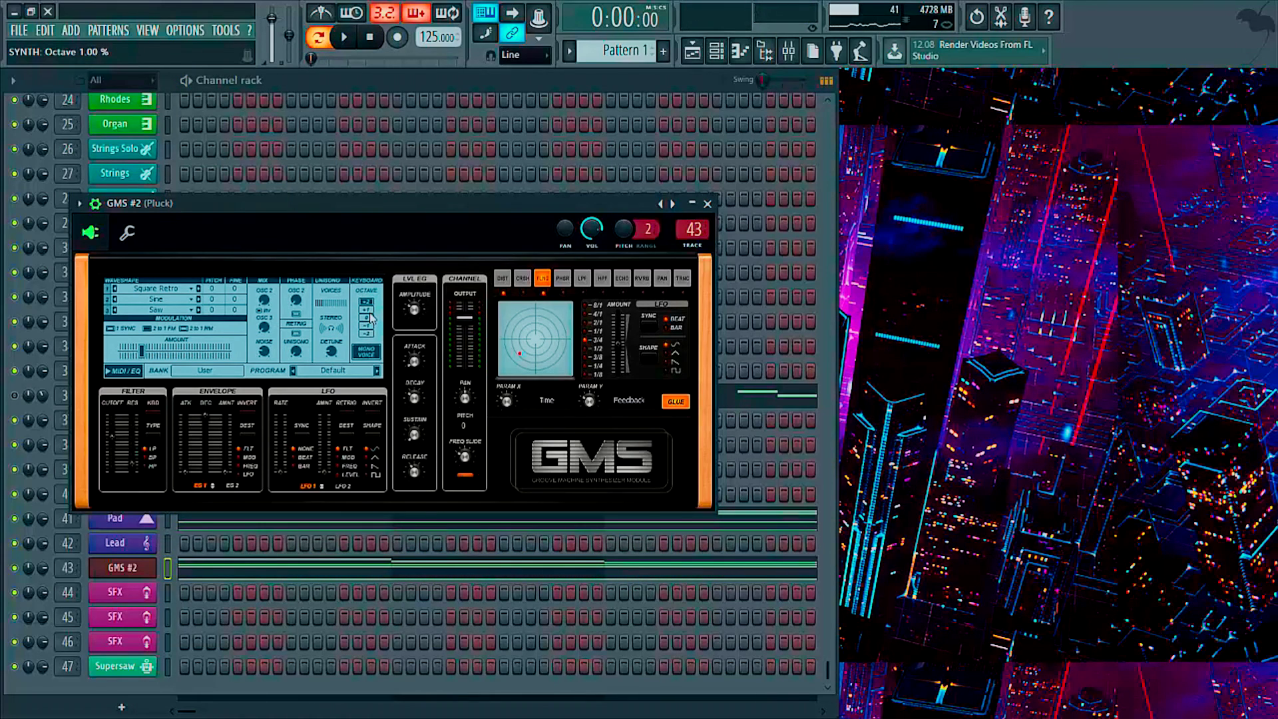
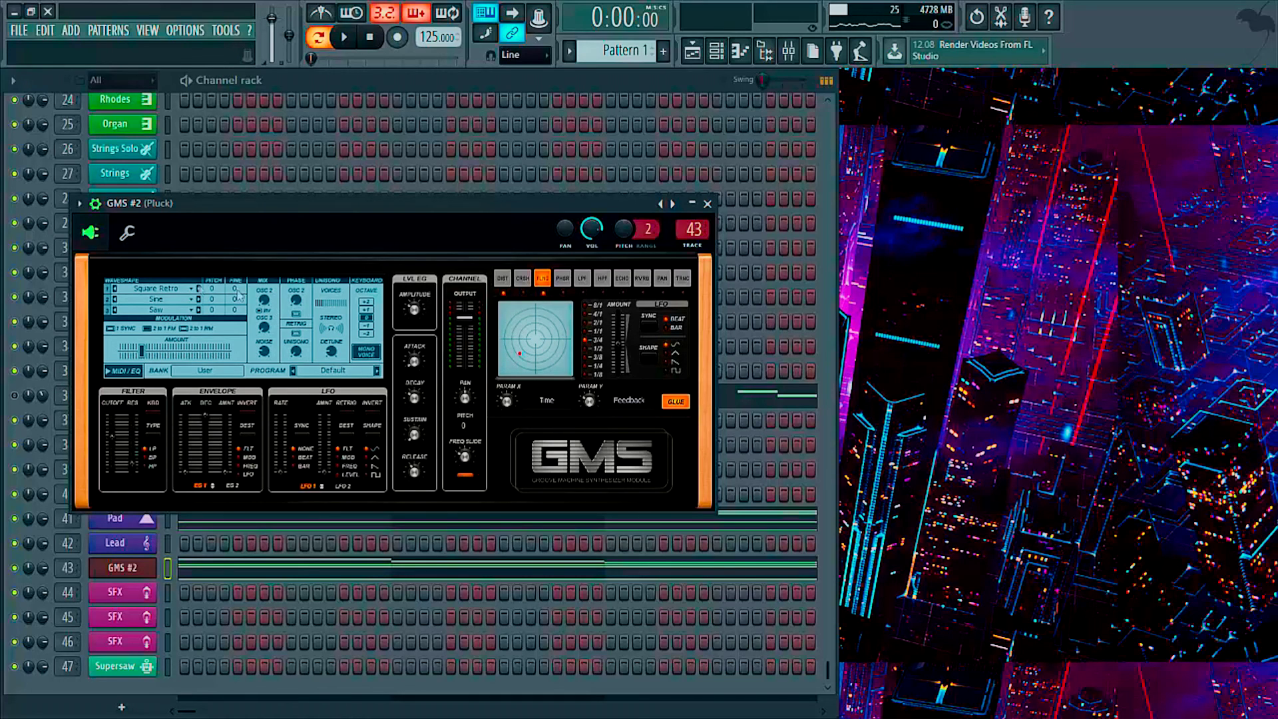
# - Adjust the arpeggiator's time on the GMS #2 channel during playback, then stop playback
pyautogui.click(131, 233)
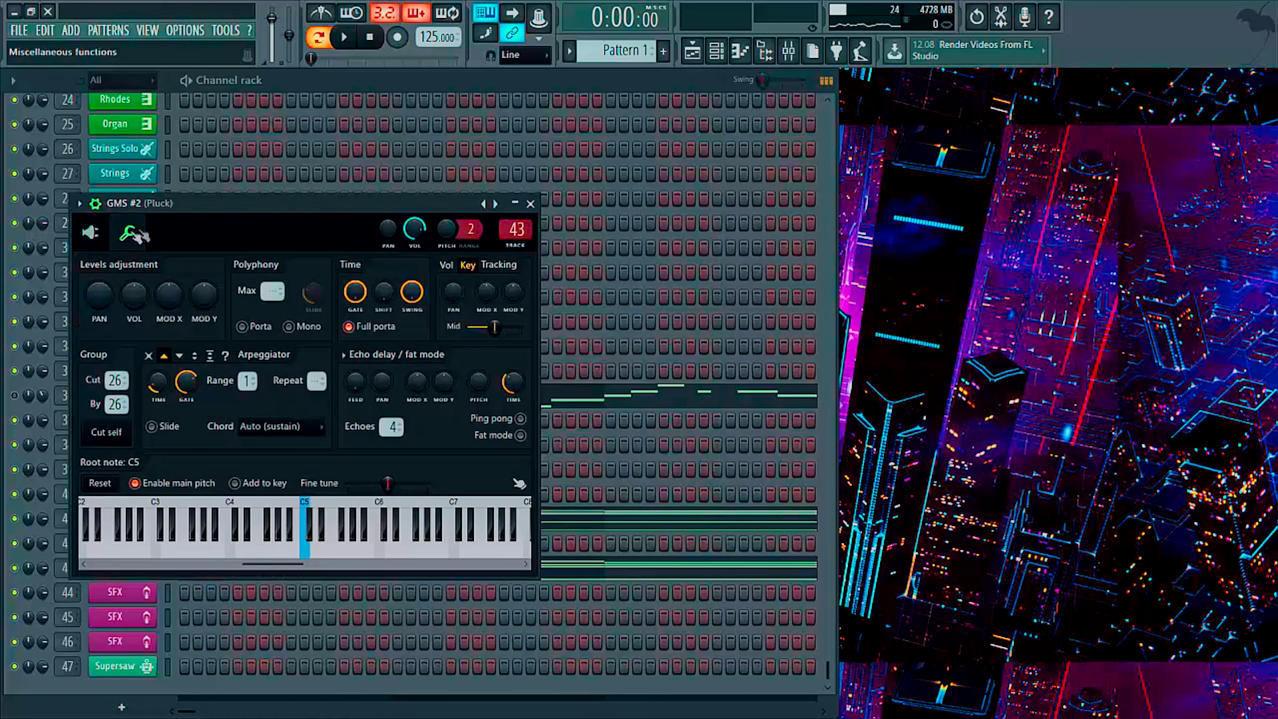
pyautogui.press('space')
pyautogui.moveTo(161, 389); pyautogui.dragTo(161, 407)
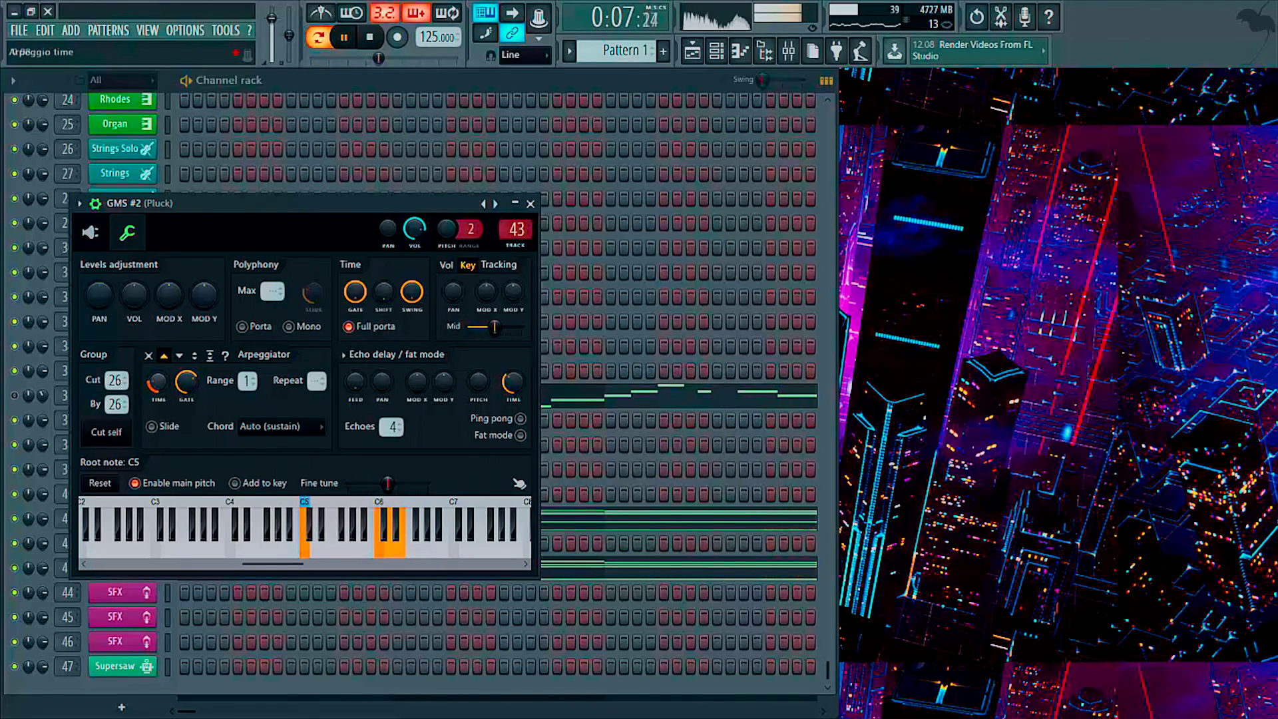
pyautogui.click(370, 37)
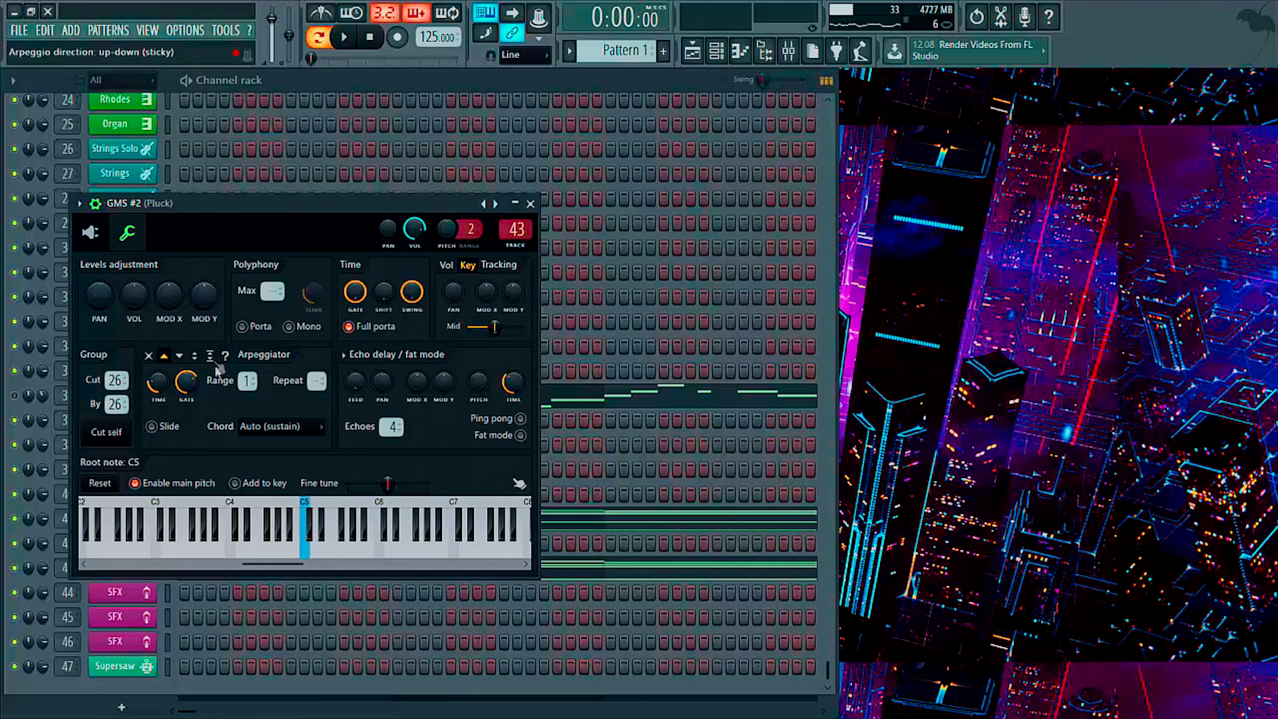
# - Return to the GMS #2 synth controls and adjust the filter cutoff and the level envelope's attack, auditioning with playback
pyautogui.click(90, 232)
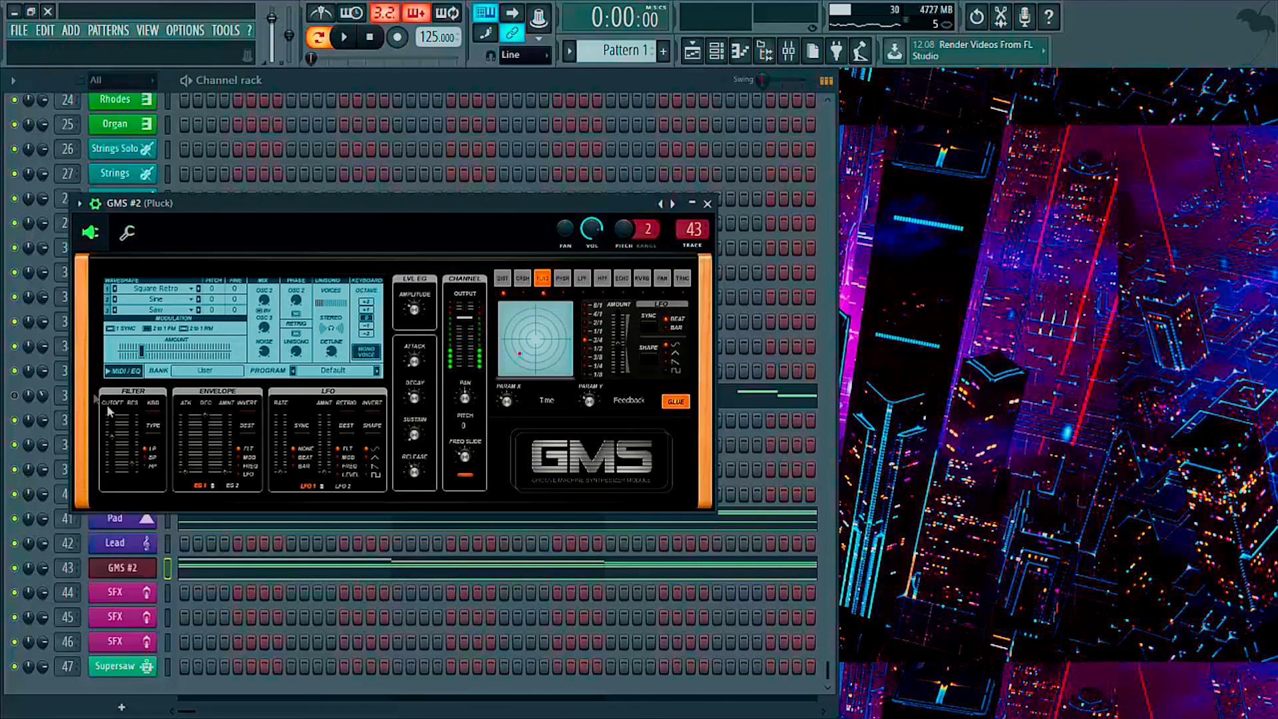
pyautogui.moveTo(107, 438); pyautogui.dragTo(107, 423)
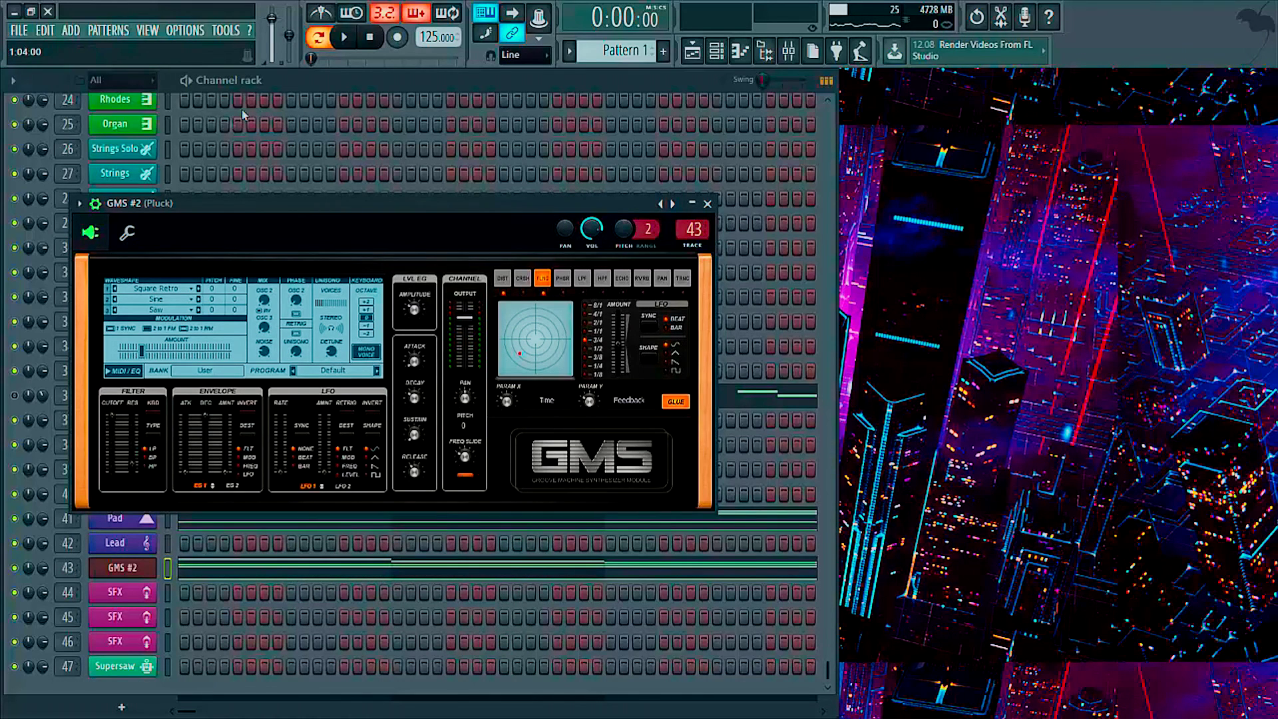
pyautogui.click(344, 37)
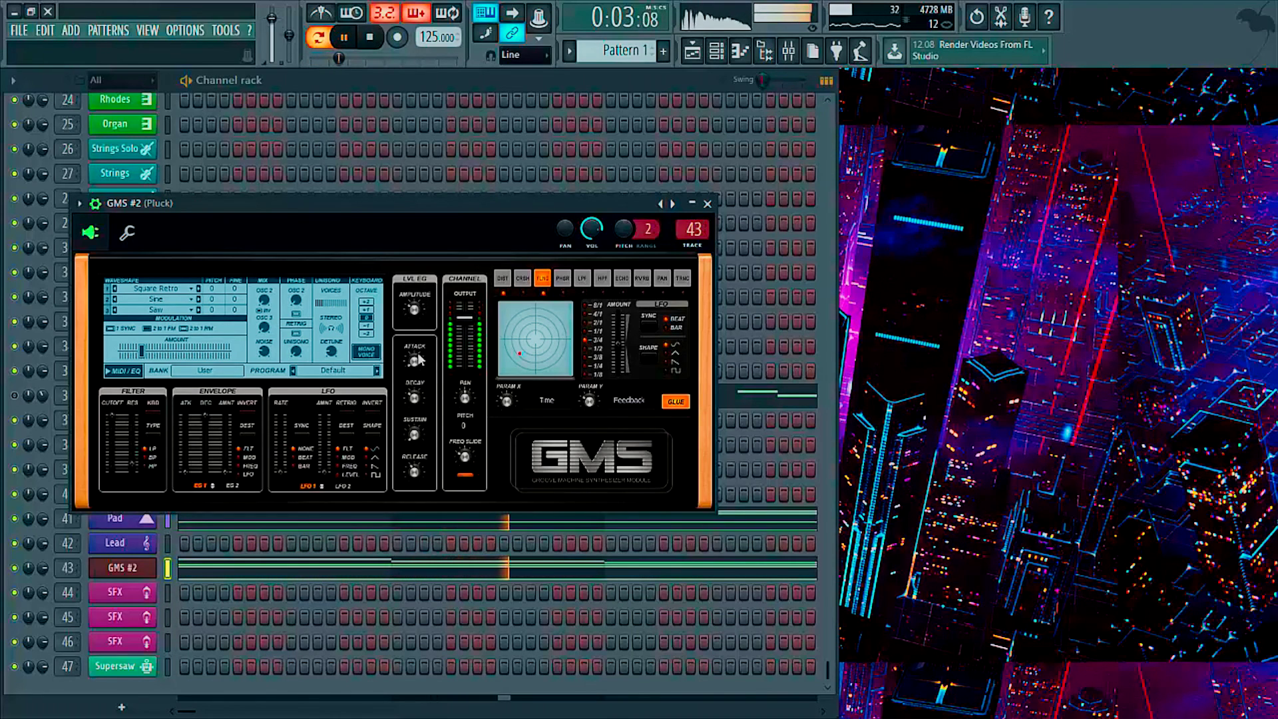
pyautogui.moveTo(414, 361); pyautogui.dragTo(414, 358)
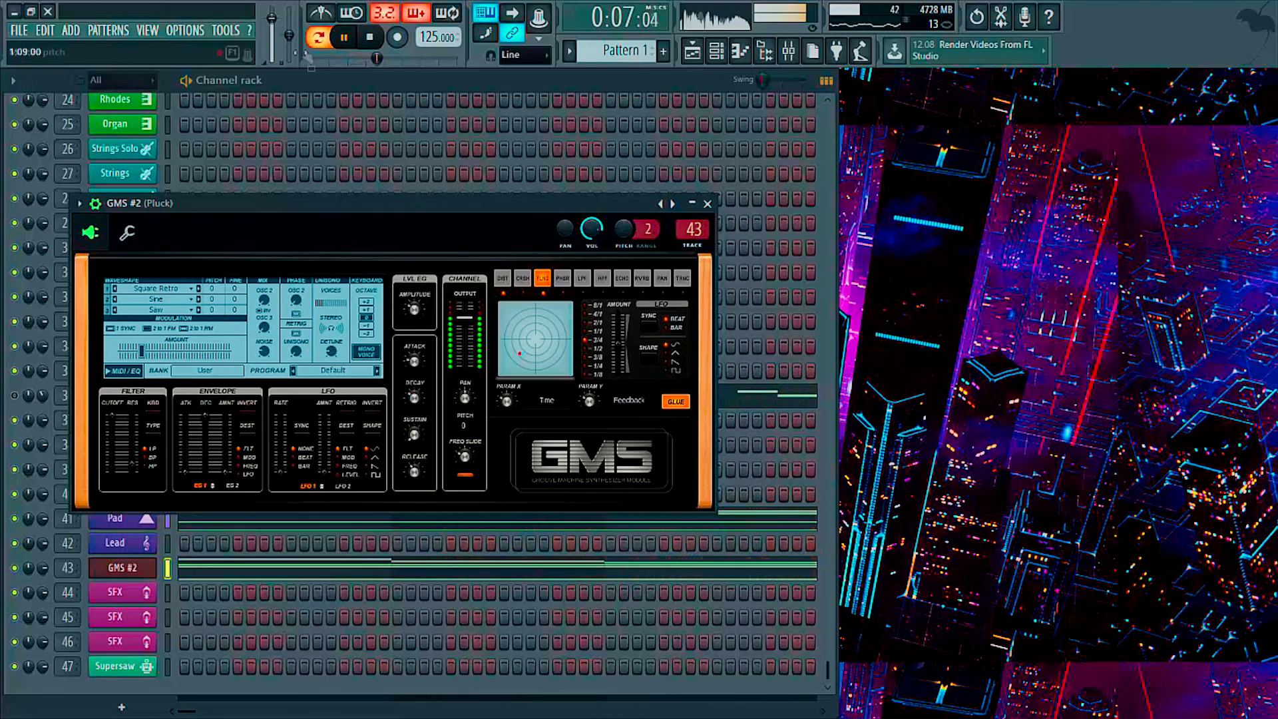
pyautogui.press('space')
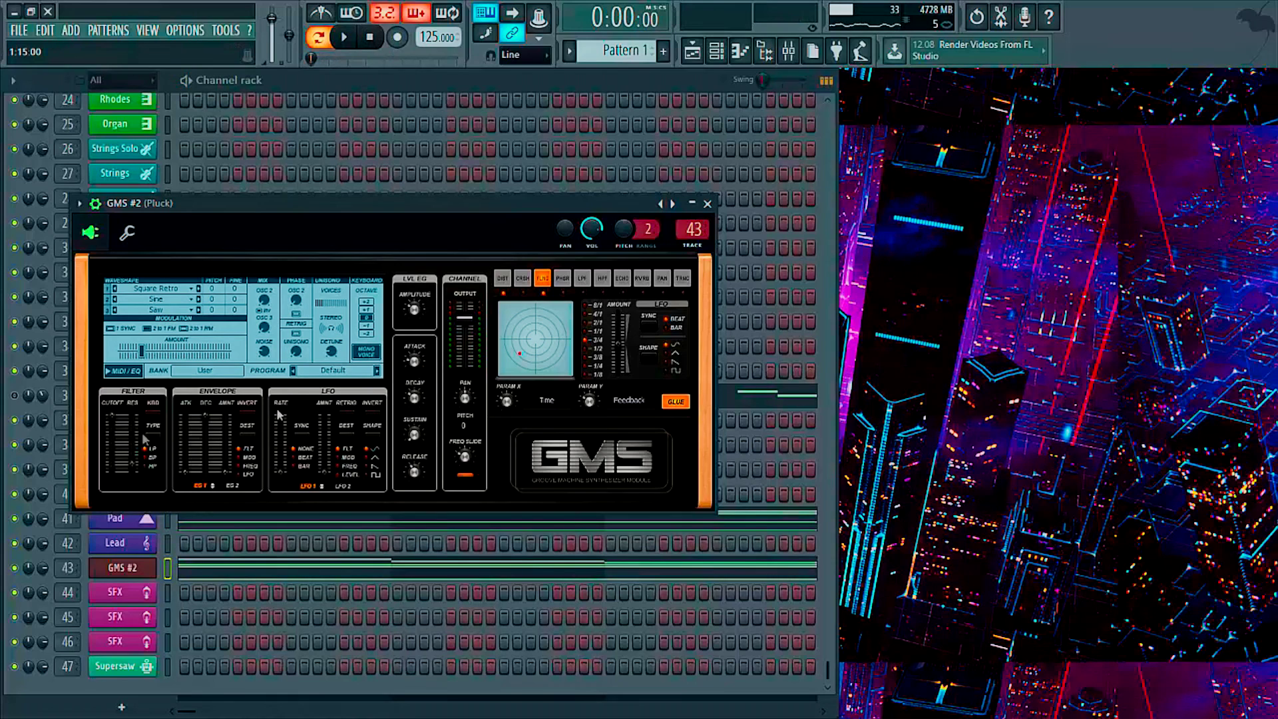
# - Try the filter cutoff at 0.74 %, then lower it and set the filter keyboard tracking to 0.00 % during playback
pyautogui.moveTo(110, 419); pyautogui.dragTo(110, 418)
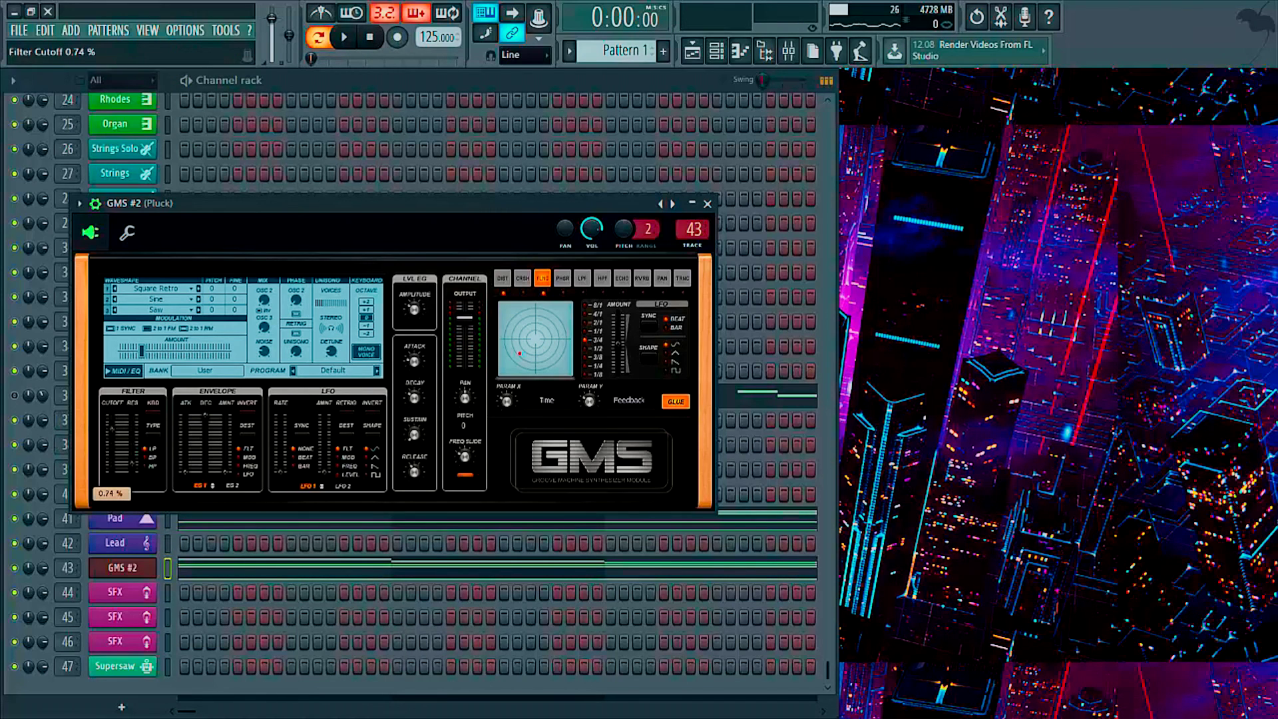
pyautogui.moveTo(111, 440); pyautogui.dragTo(114, 451)
pyautogui.press('space')
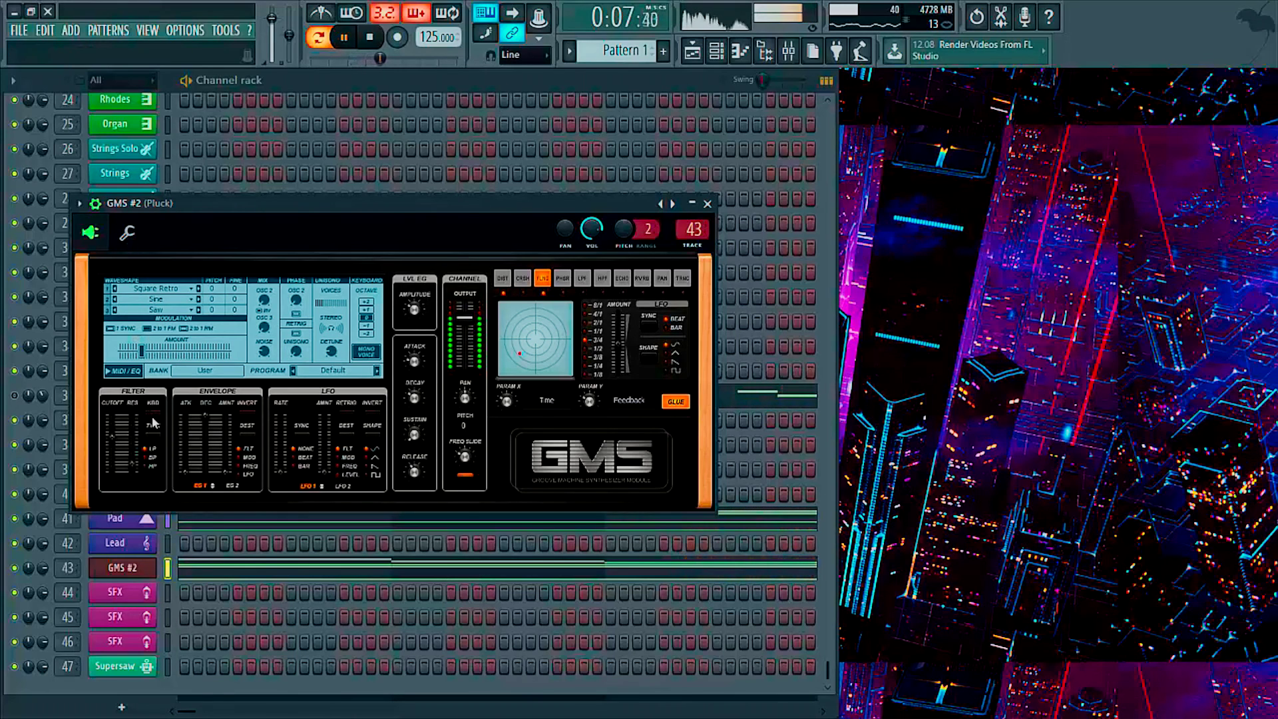
pyautogui.moveTo(153, 423); pyautogui.dragTo(196, 435)
pyautogui.press('space')
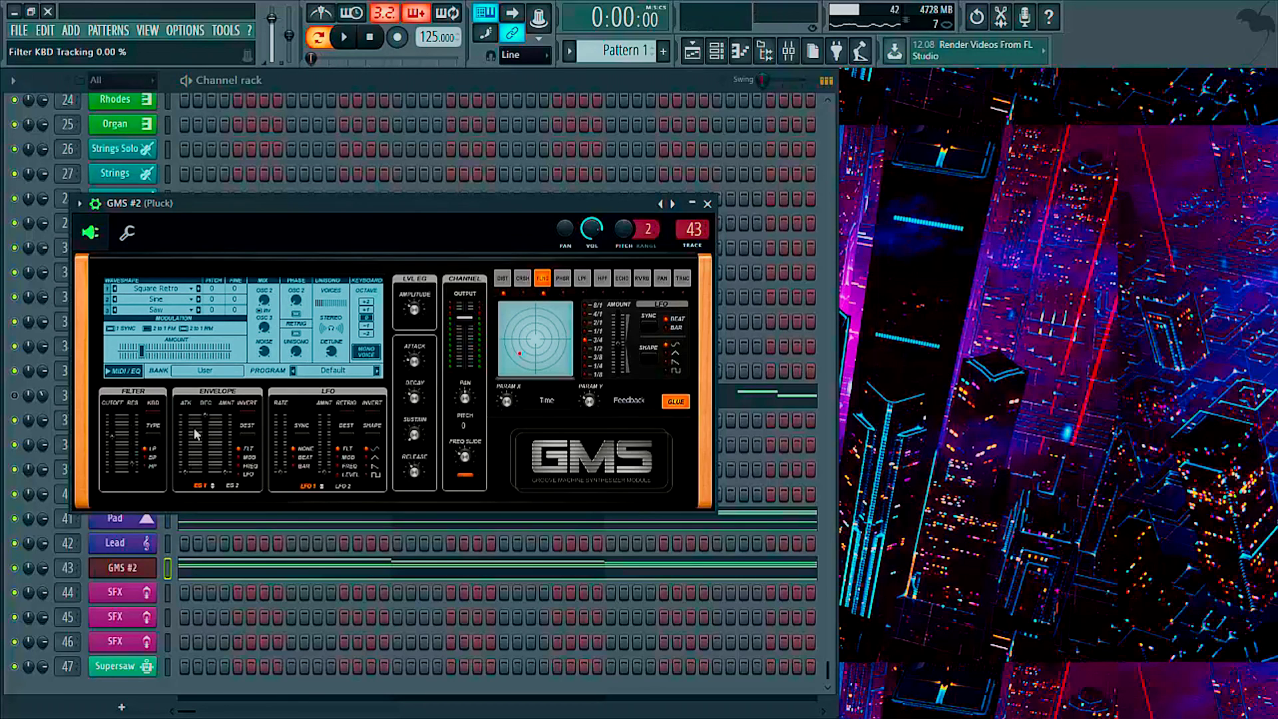
# - Fine-tune the filter cutoff and set the modulation amount to 0.39 % during playback, then stop and close the channel settings
pyautogui.press('space')
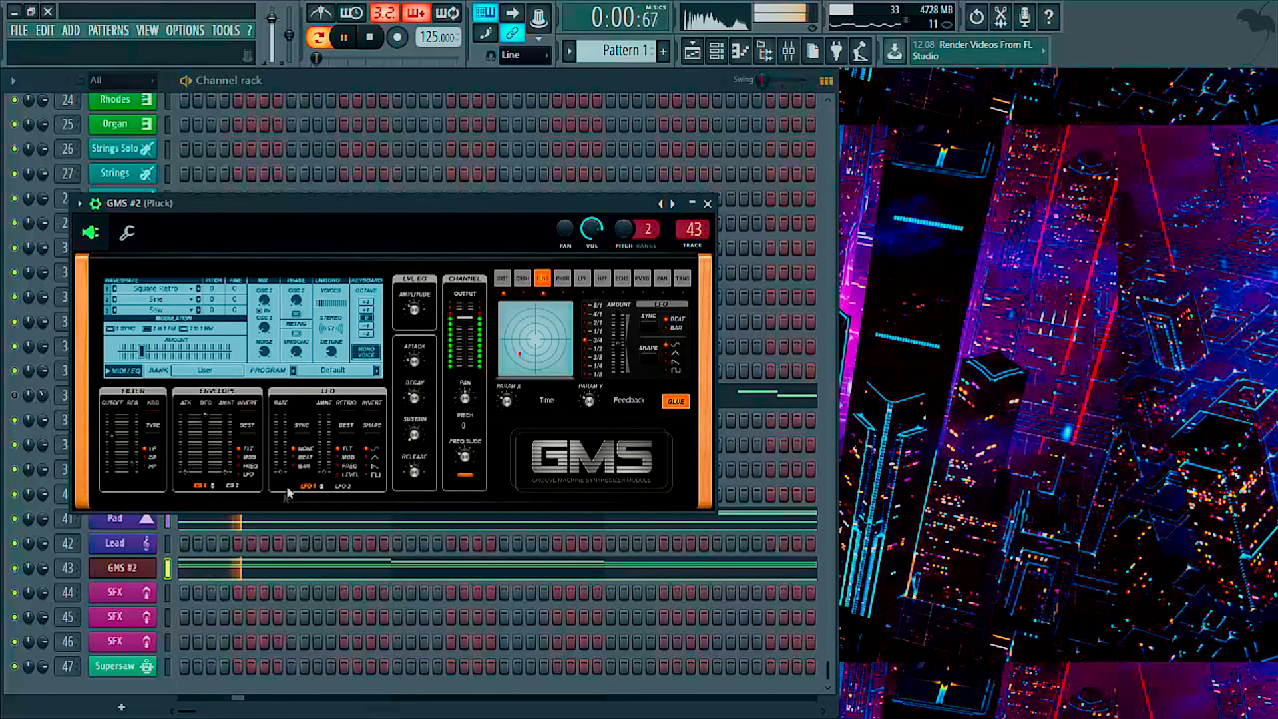
pyautogui.moveTo(114, 440); pyautogui.dragTo(112, 443)
pyautogui.moveTo(141, 351); pyautogui.dragTo(143, 351)
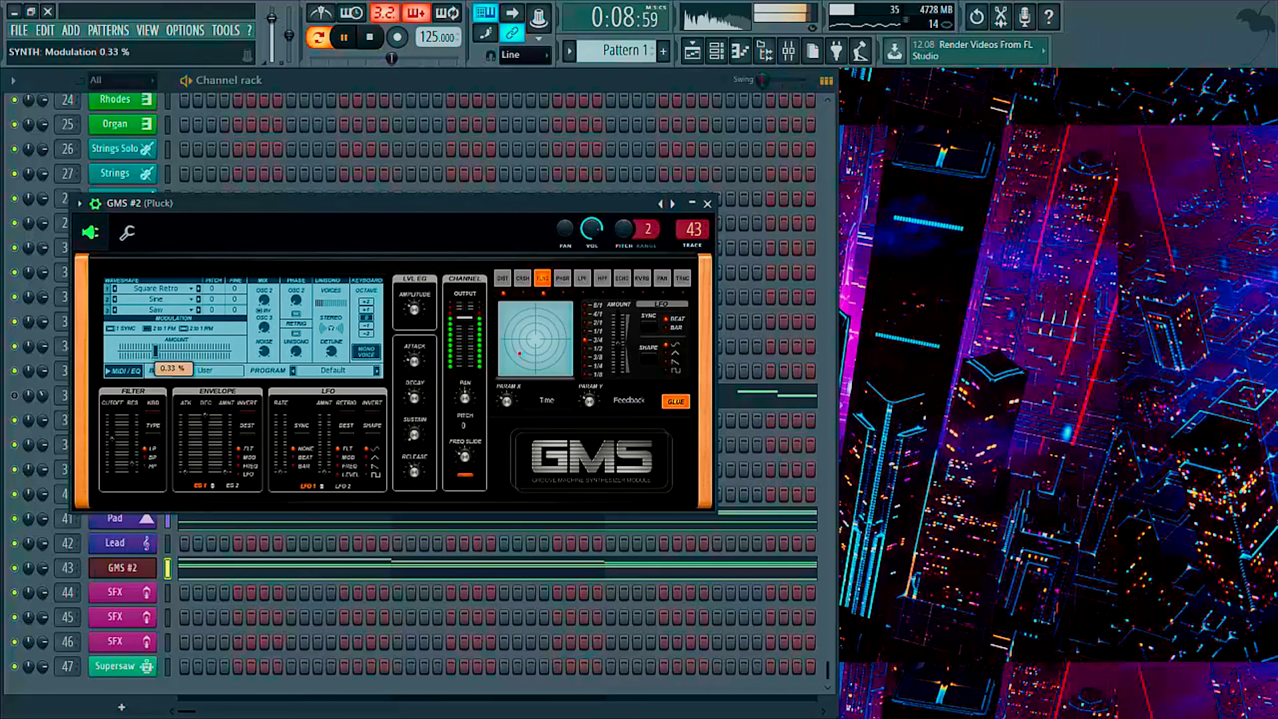
pyautogui.moveTo(155, 351); pyautogui.dragTo(157, 351)
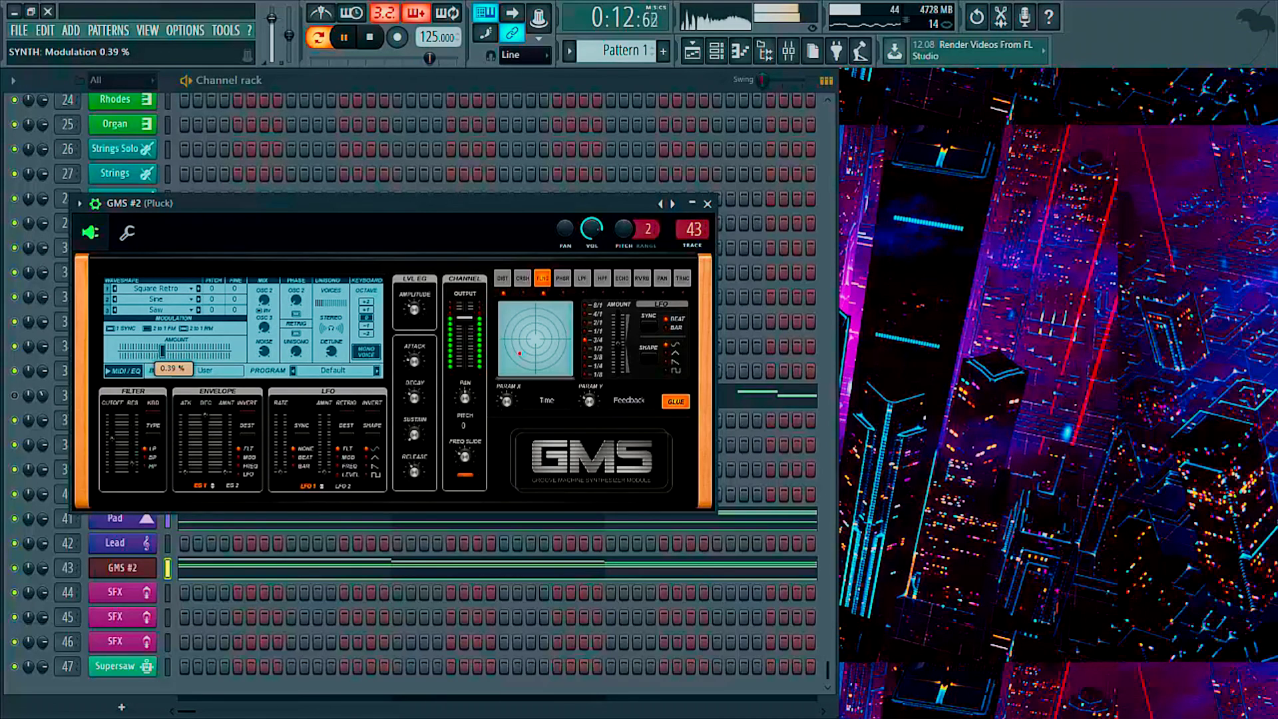
pyautogui.moveTo(418, 310)
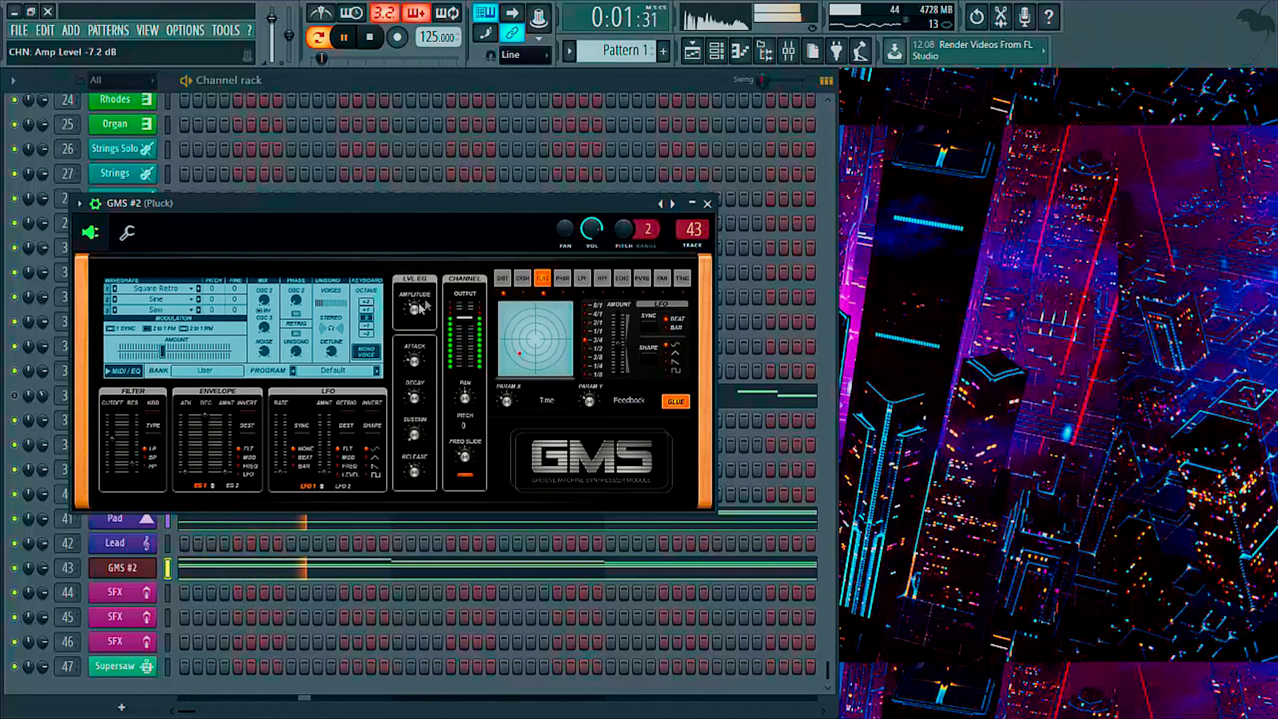
pyautogui.press('space')
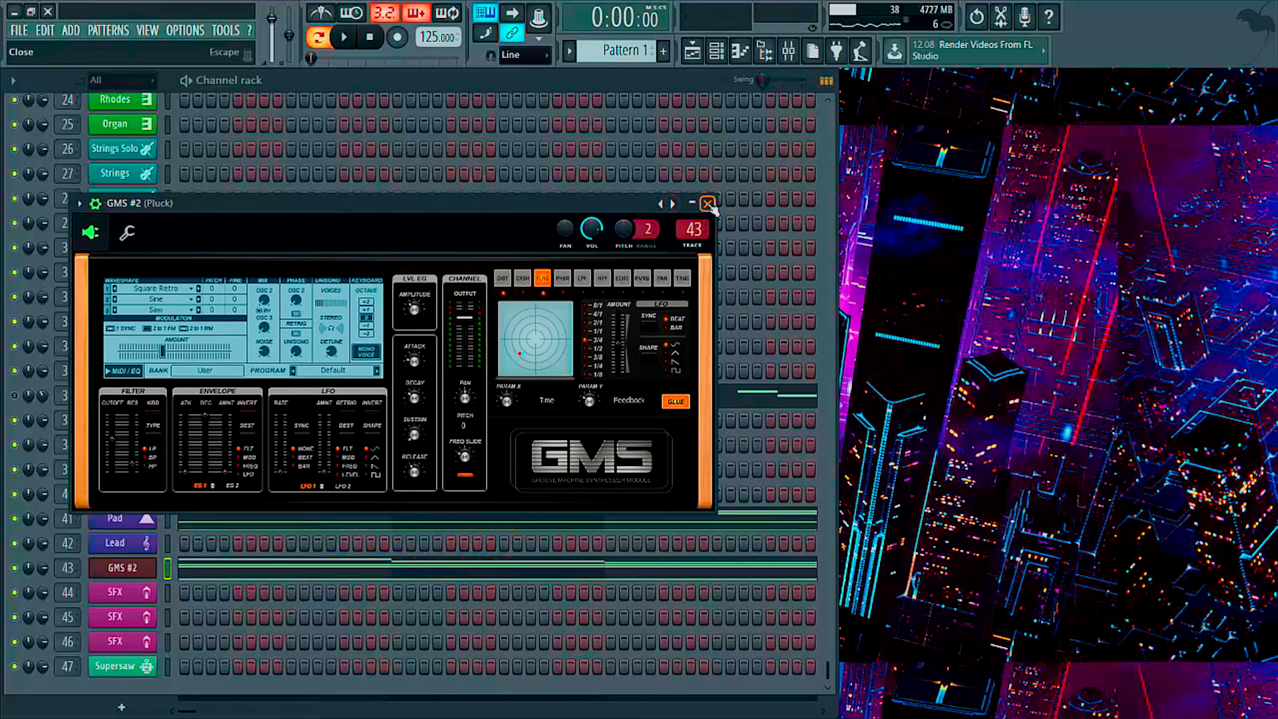
pyautogui.click(707, 204)
# - Review the channels across the rack and check the Crash channel's loaded sample
pyautogui.scroll(3, 324, 499)
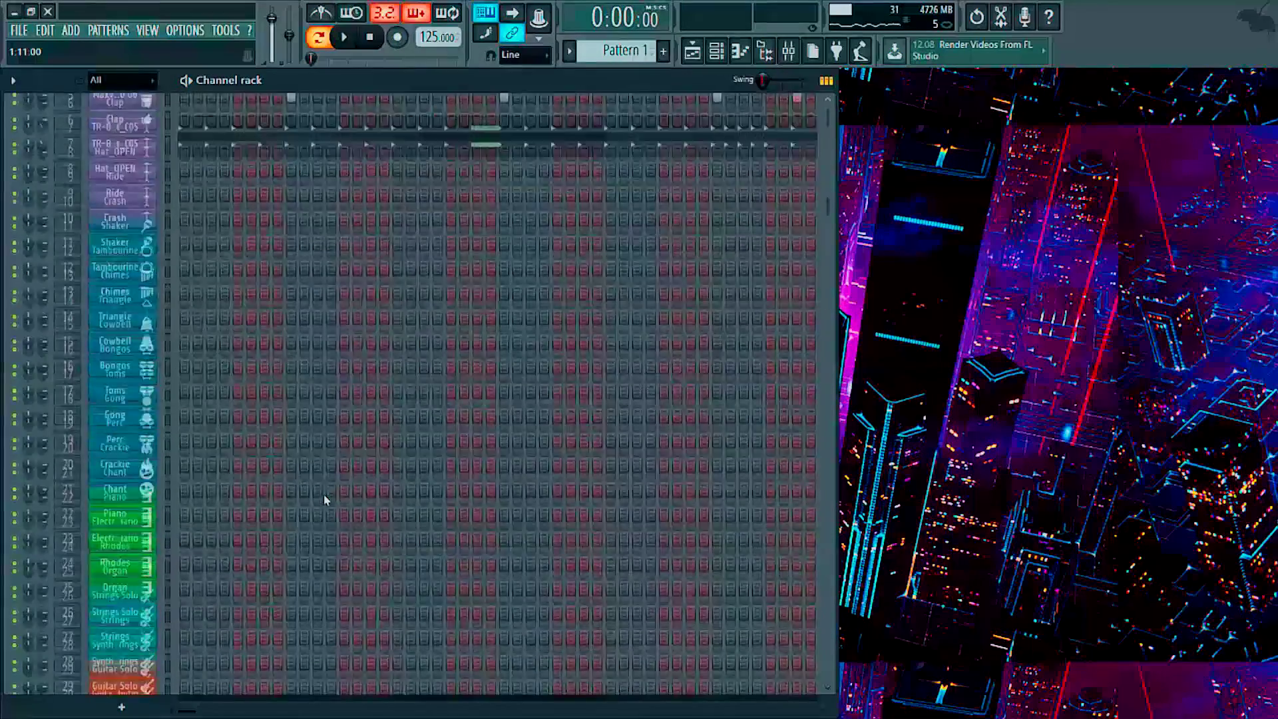
pyautogui.scroll(-2, 324, 500)
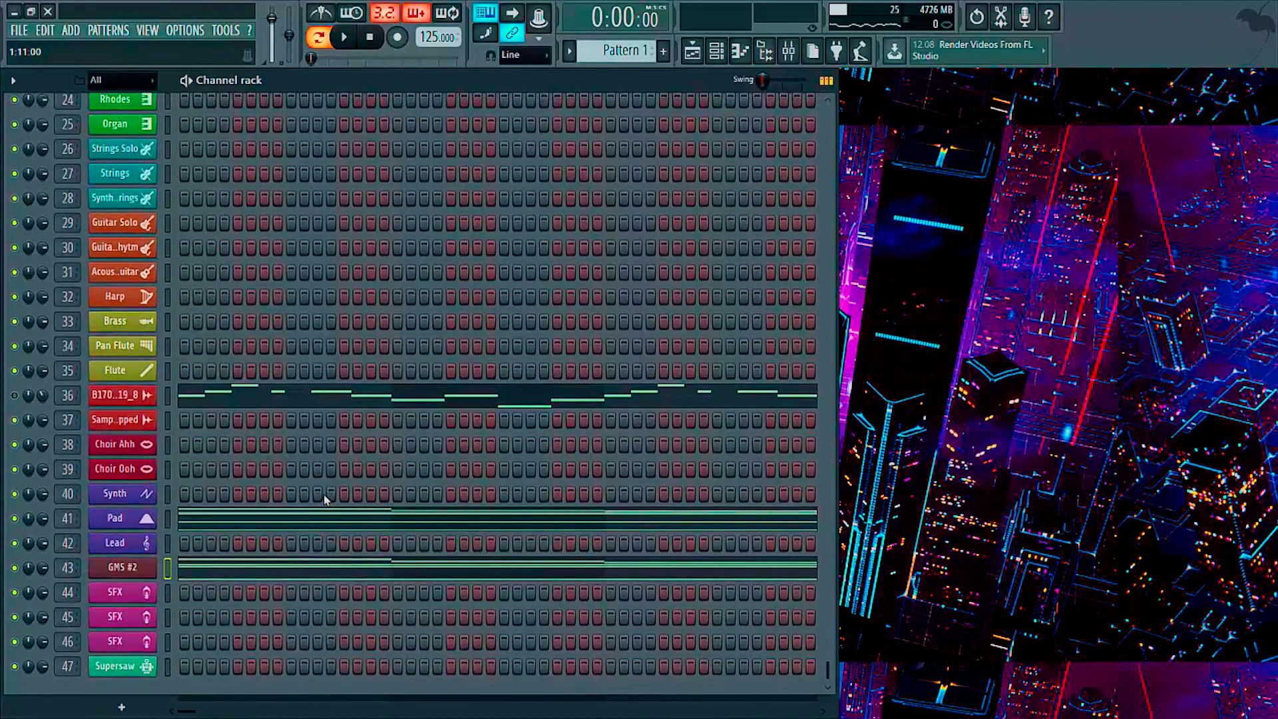
pyautogui.scroll(10, 324, 499)
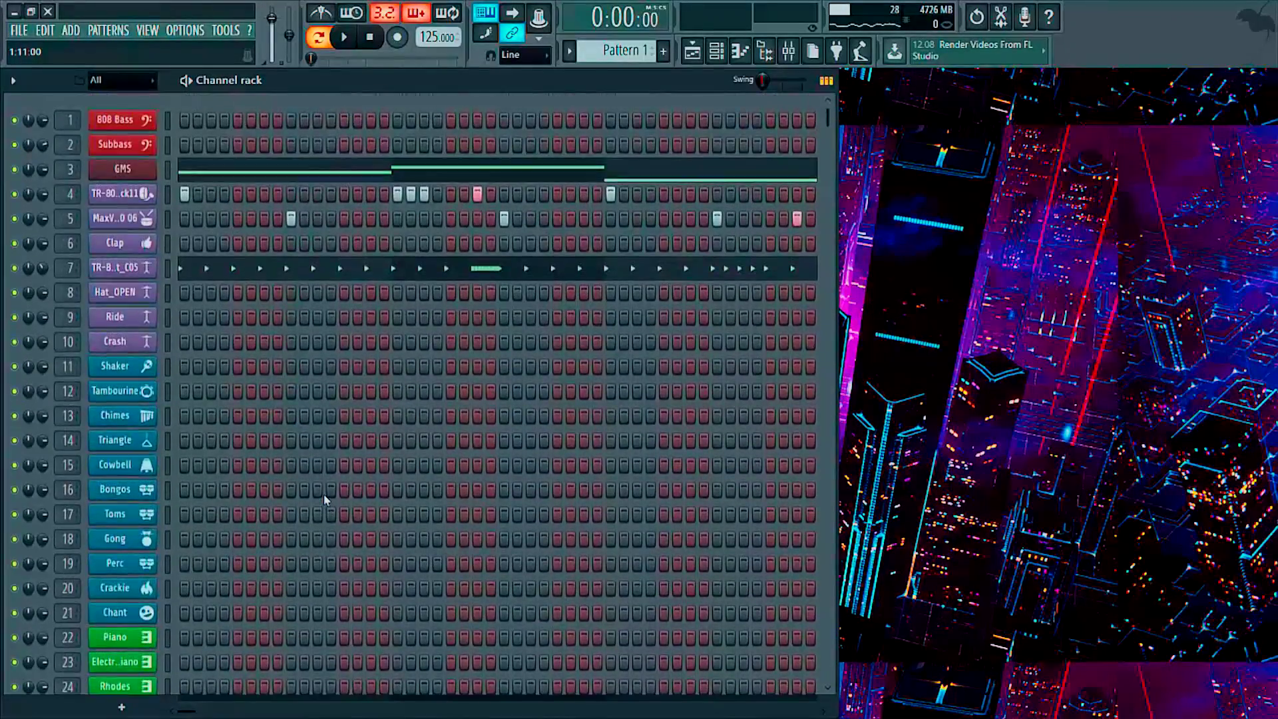
pyautogui.scroll(-10, 324, 494)
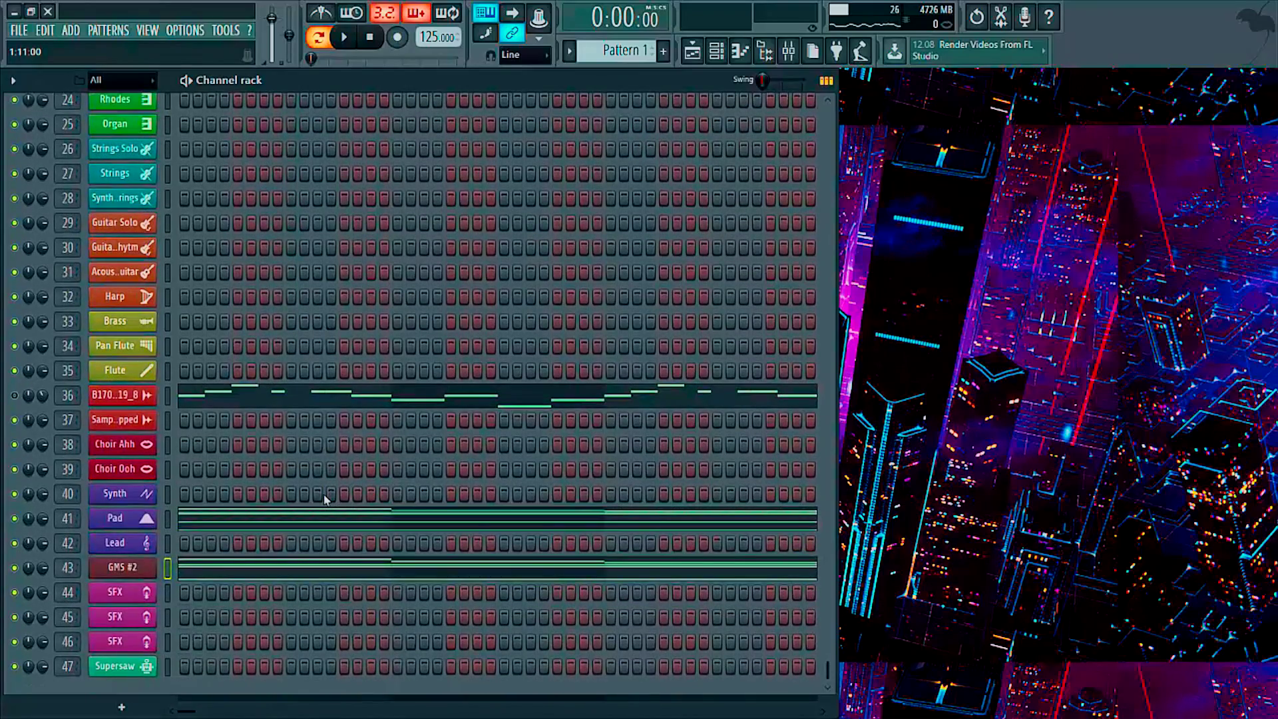
pyautogui.scroll(10, 324, 499)
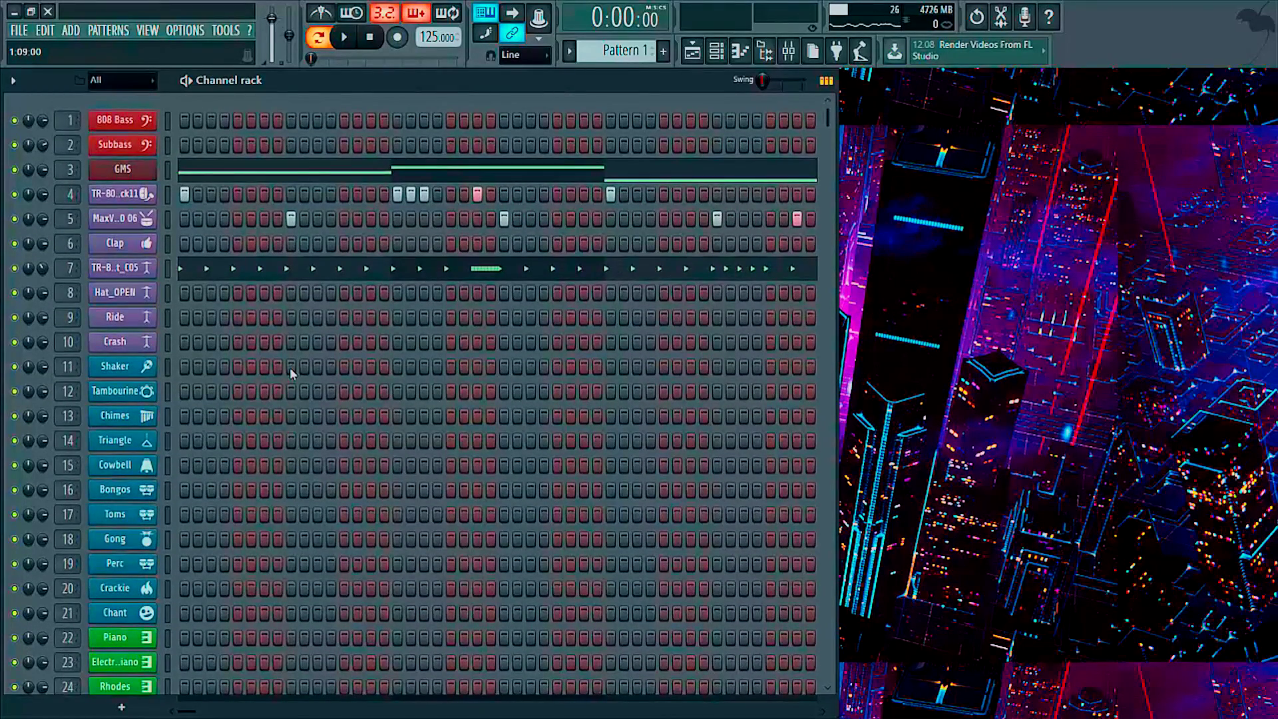
pyautogui.click(135, 347)
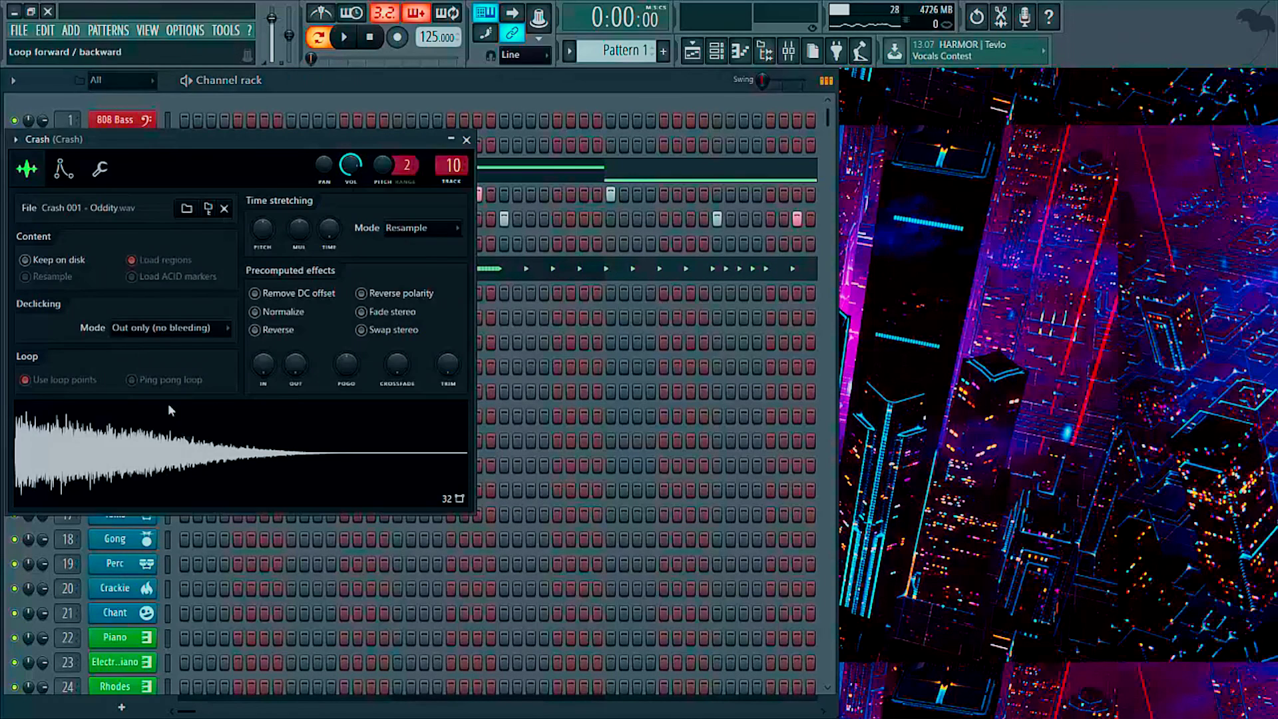
pyautogui.click(466, 140)
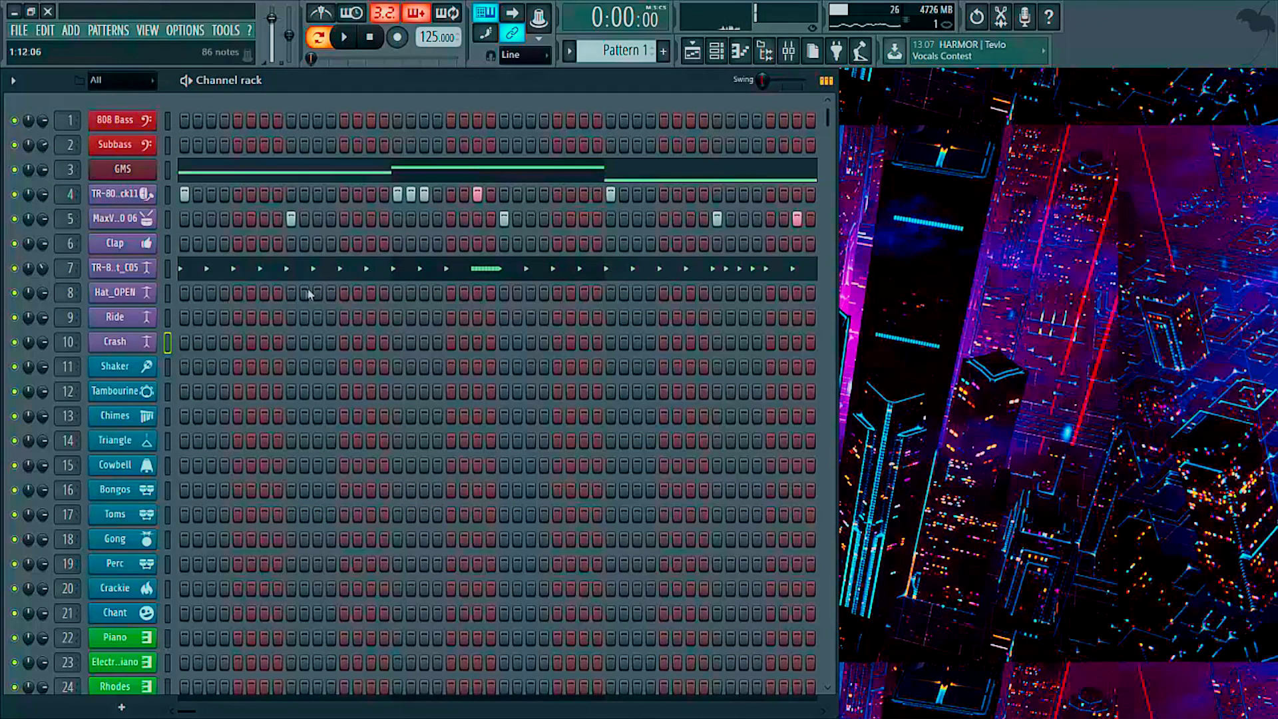
# - Fill the Crash channel with a hit on every fourth step and check the pattern
pyautogui.rightClick(149, 344)
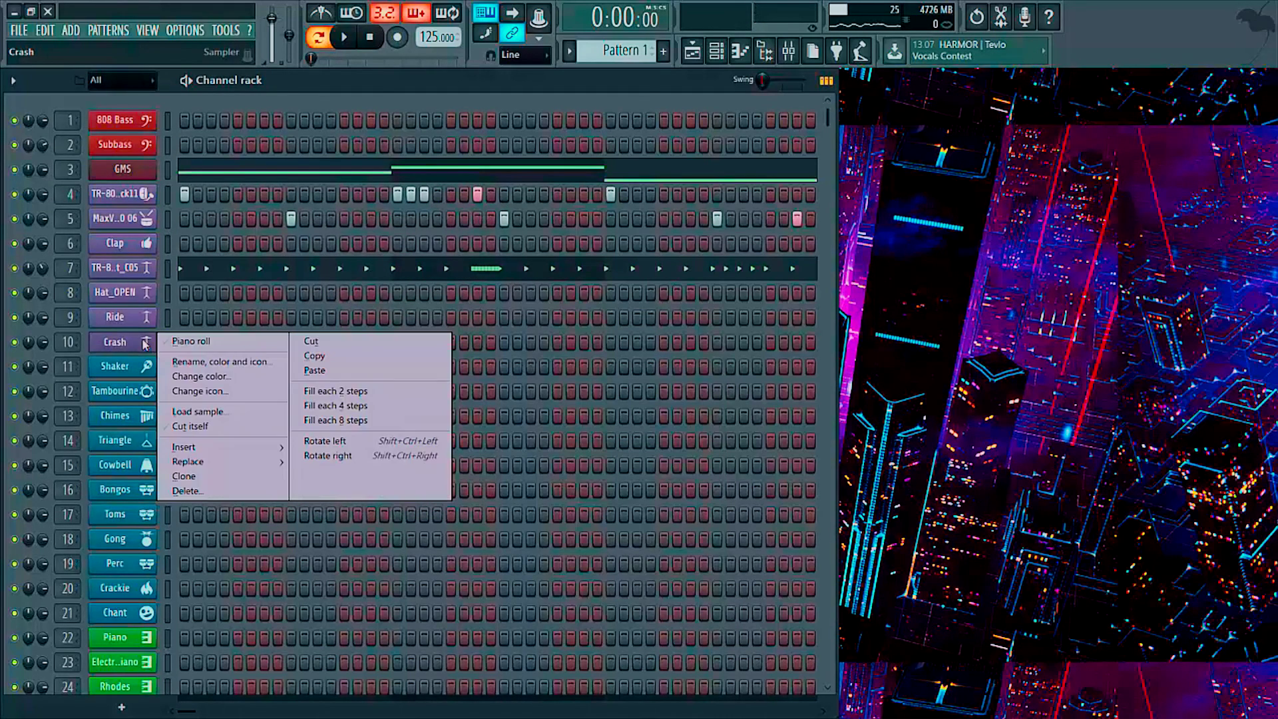
pyautogui.click(341, 408)
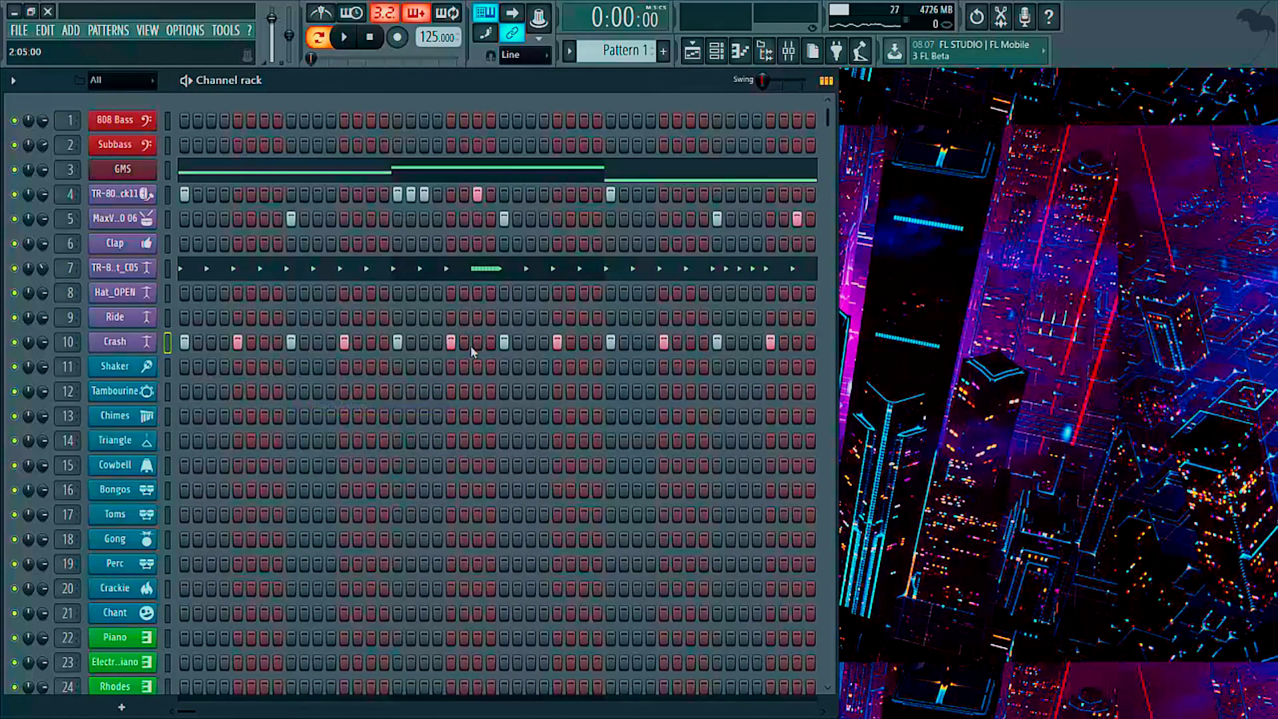
pyautogui.scroll(-4, 471, 352)
pyautogui.scroll(4, 472, 351)
pyautogui.moveTo(197, 712)
pyautogui.mouseDown()
pyautogui.moveTo(889, 715)
pyautogui.moveTo(187, 712)
pyautogui.mouseUp()
# - Open the Crash piano roll, lower the velocities of bar one's second, third and fourth hits, the third less, and preview the pattern
pyautogui.rightClick(140, 341)
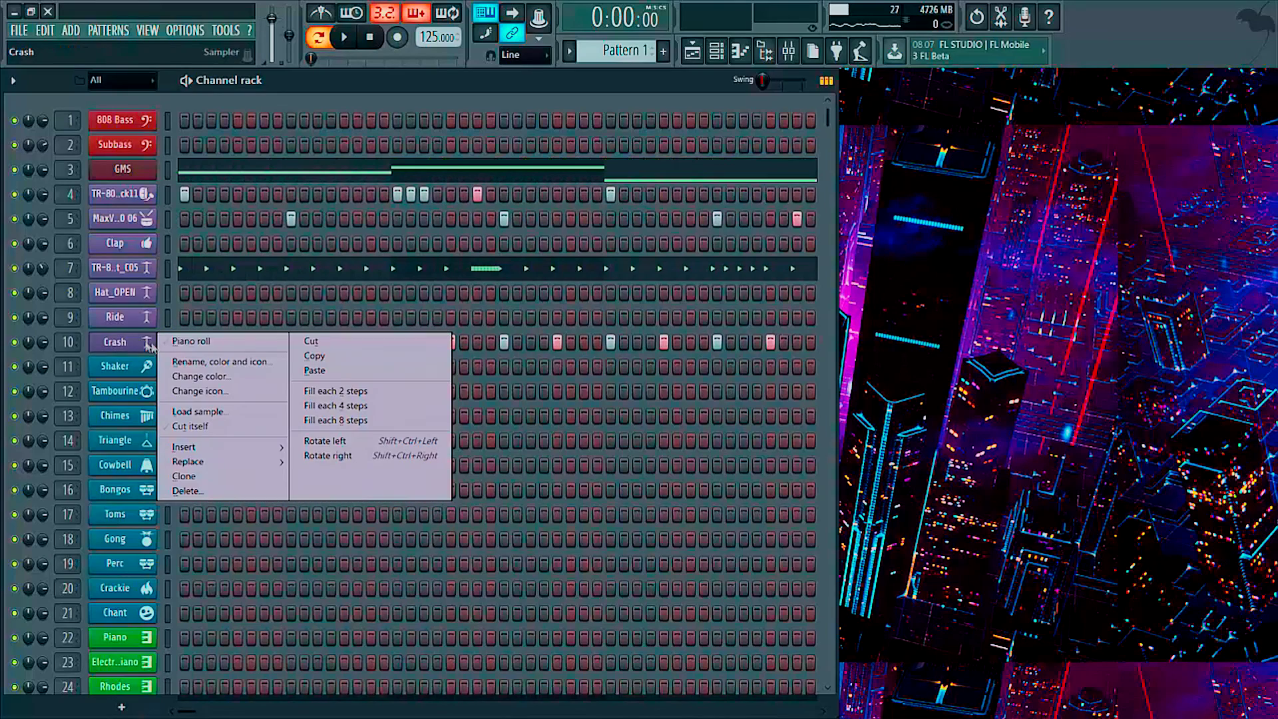
pyautogui.click(198, 341)
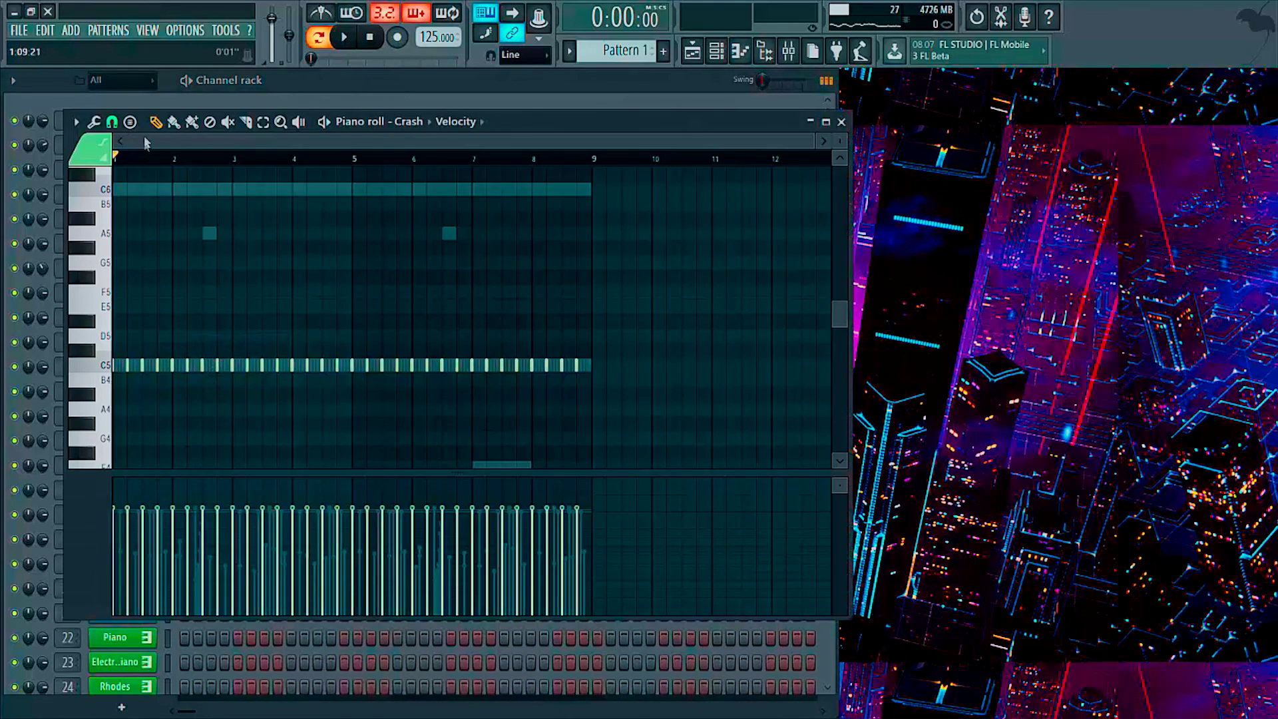
pyautogui.scroll(4, 152, 151)
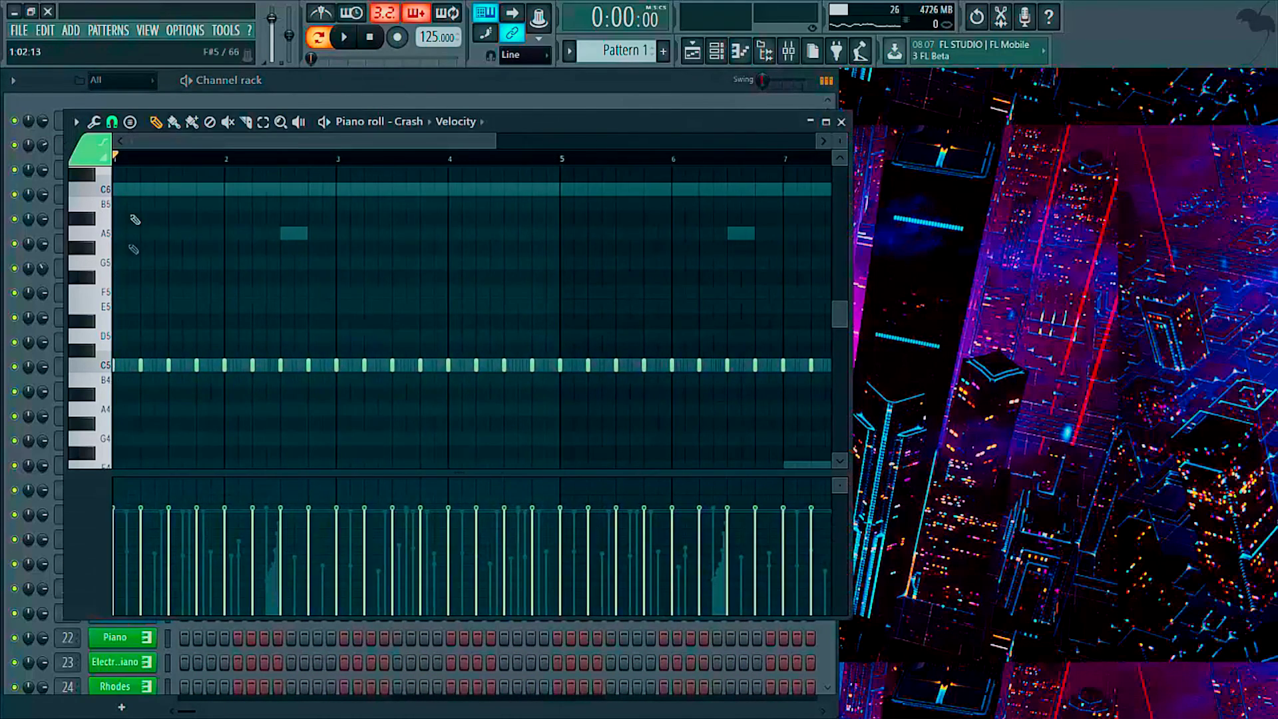
pyautogui.scroll(4, 147, 160)
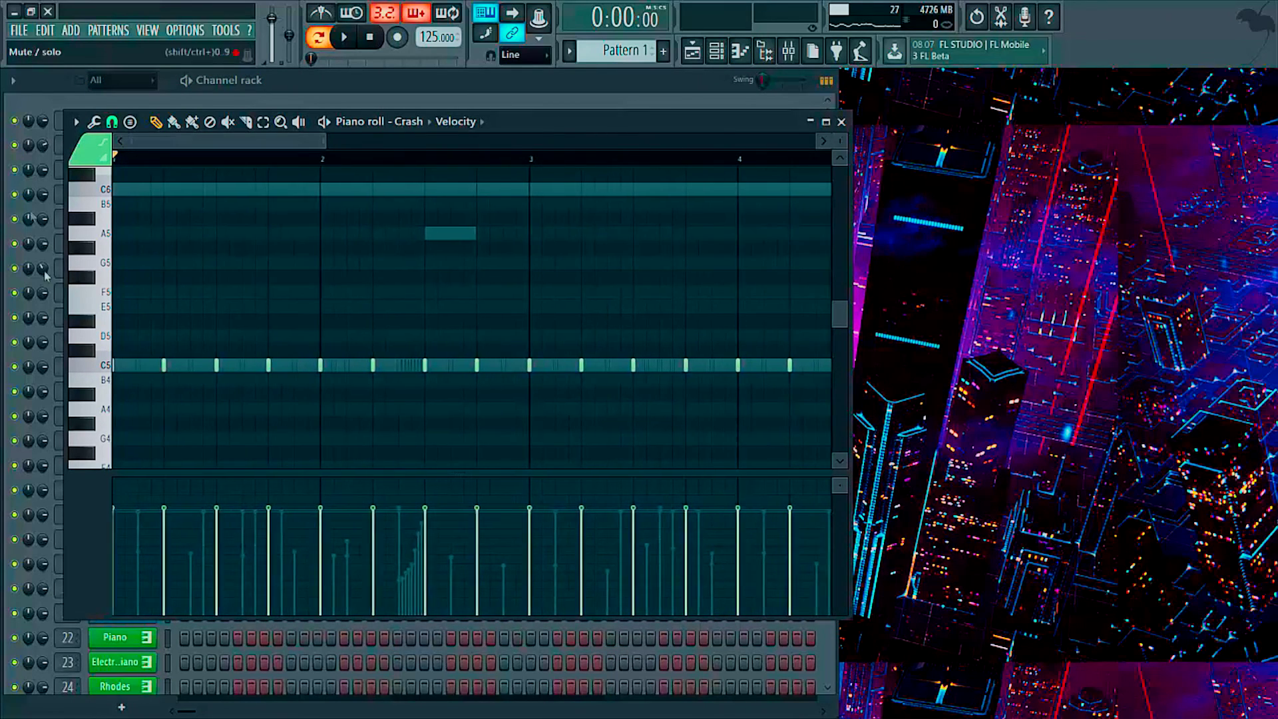
pyautogui.click(165, 553)
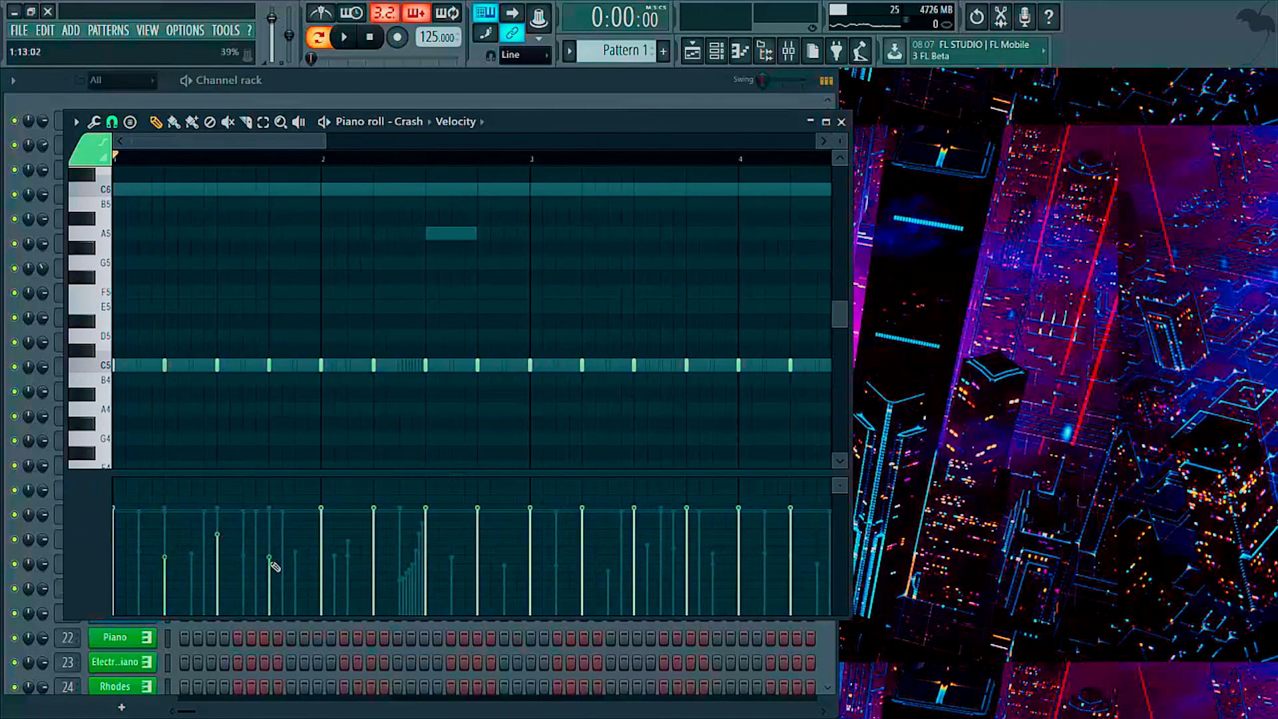
pyautogui.press('space')
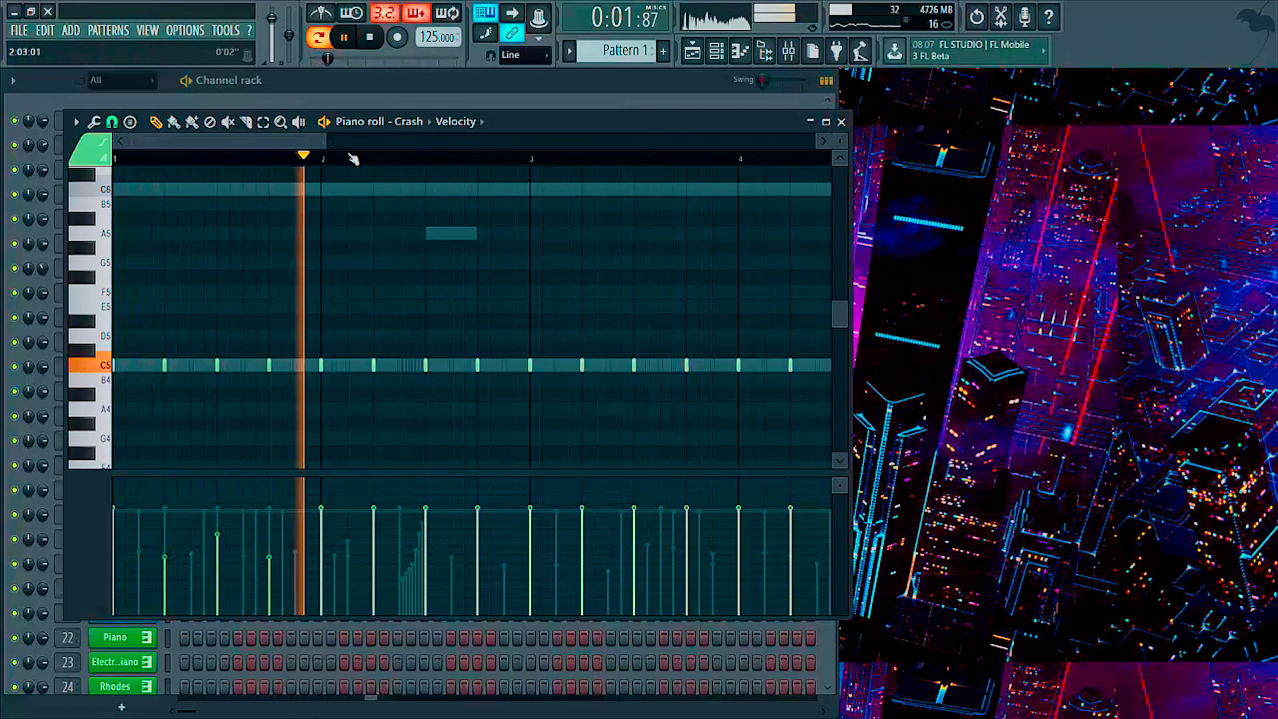
pyautogui.press('space')
# - Delete the Crash notes after bar one and copy the varied-velocity first bar into bar two
pyautogui.scroll(-5, 354, 159)
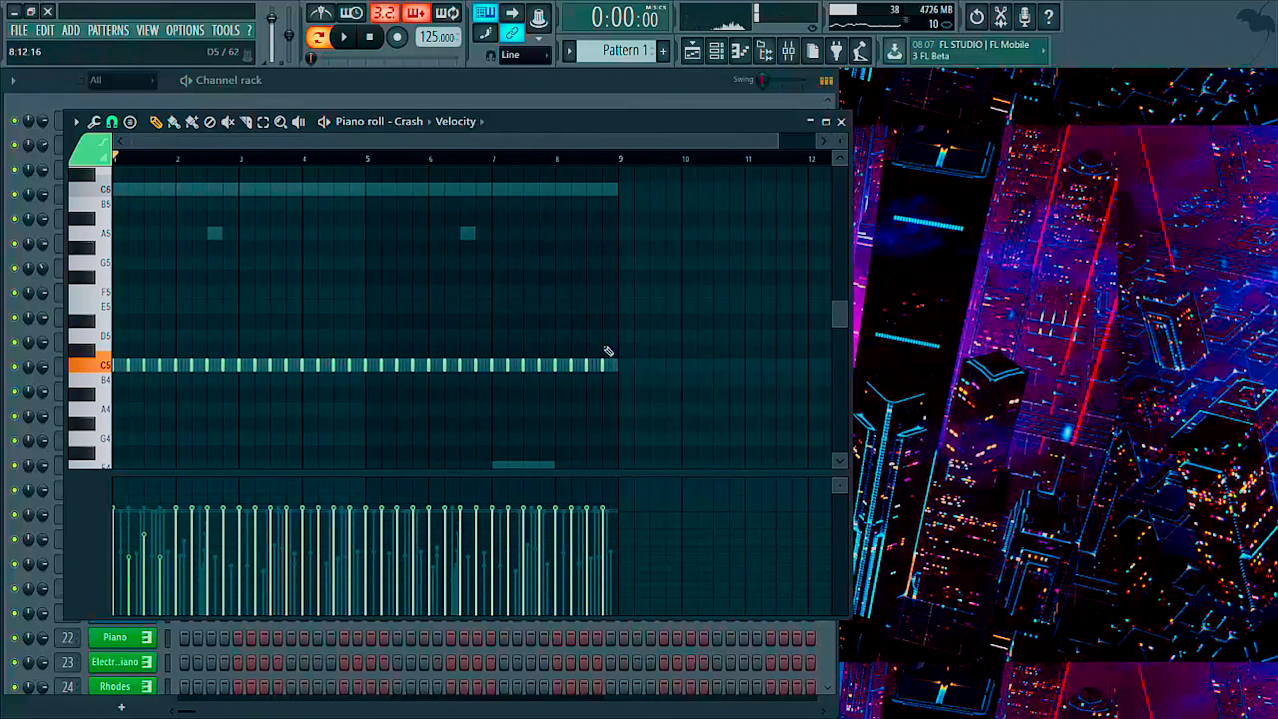
pyautogui.moveTo(605, 366)
pyautogui.mouseDown()
pyautogui.moveTo(222, 354)
pyautogui.moveTo(176, 364)
pyautogui.moveTo(234, 382)
pyautogui.moveTo(209, 369)
pyautogui.moveTo(287, 367)
pyautogui.mouseUp()
pyautogui.moveTo(287, 424)
pyautogui.mouseDown()
pyautogui.moveTo(110, 329)
pyautogui.moveTo(159, 363)
pyautogui.moveTo(192, 363)
pyautogui.mouseUp()
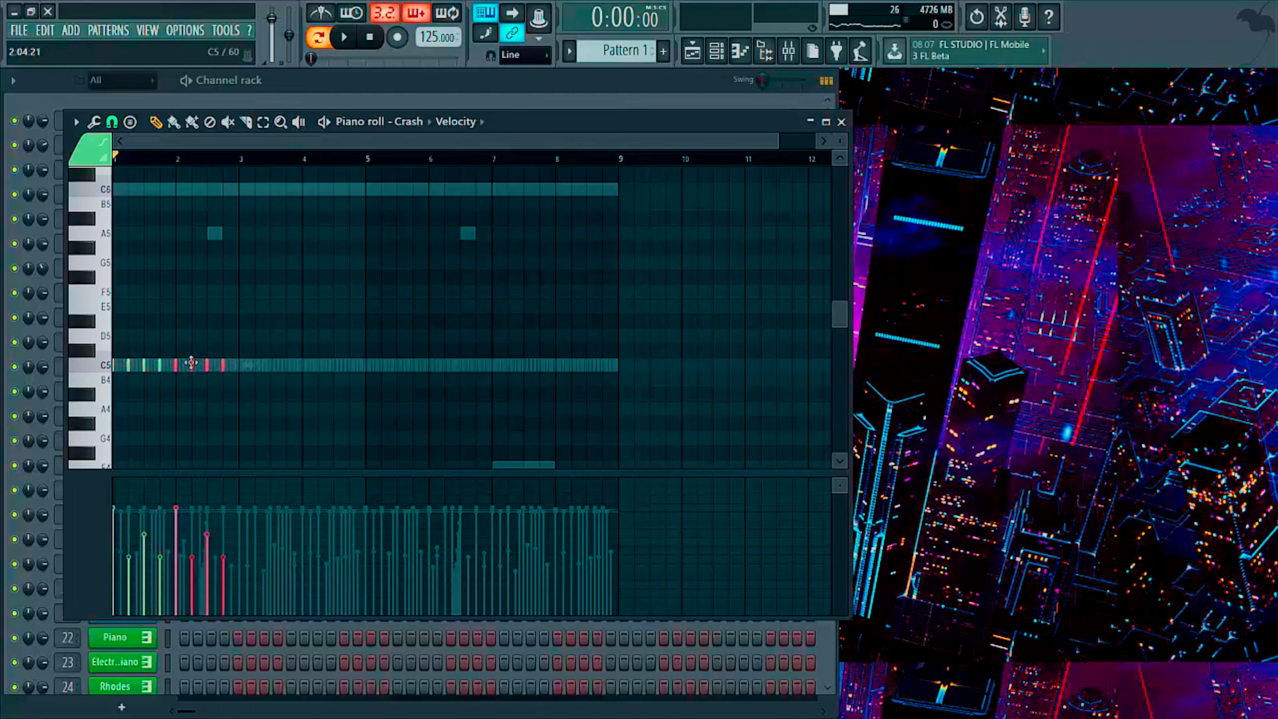
pyautogui.scroll(5, 186, 164)
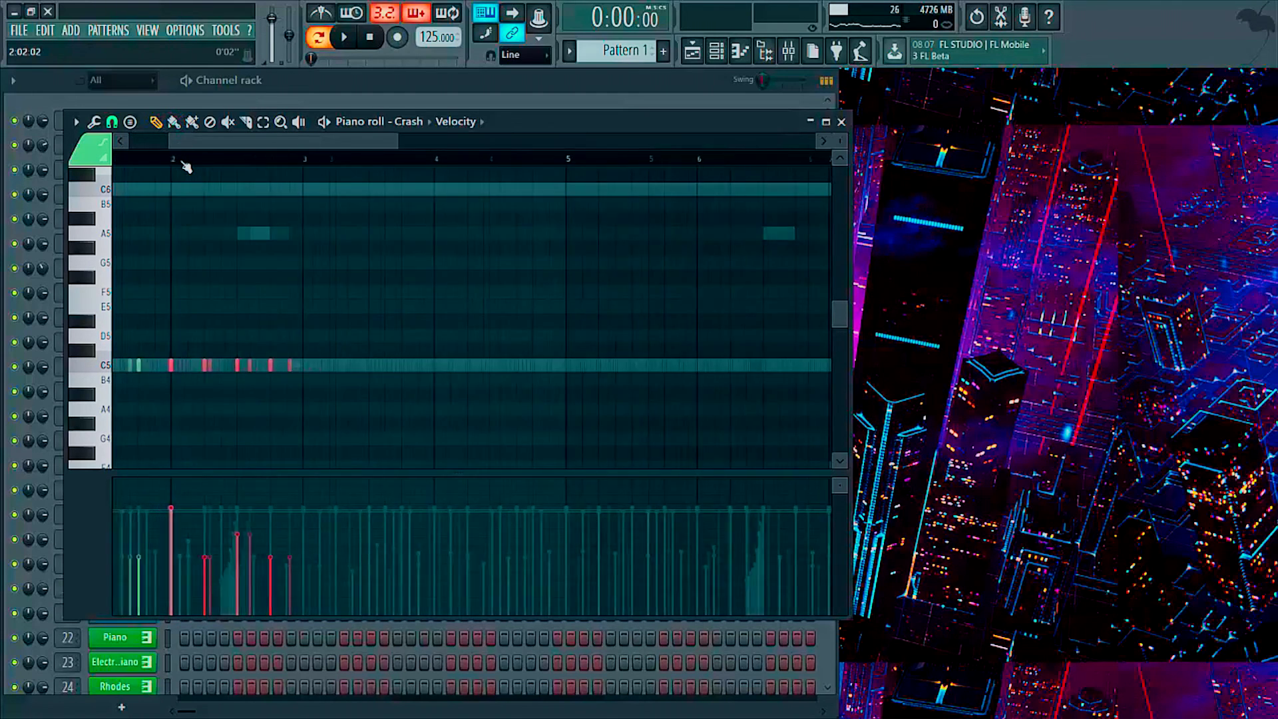
pyautogui.scroll(-5, 185, 164)
# - Set the snap to Bar and duplicate the Crash notes twice, filling all eight bars with the varied velocities
pyautogui.hotkey('ctrl', 'a')
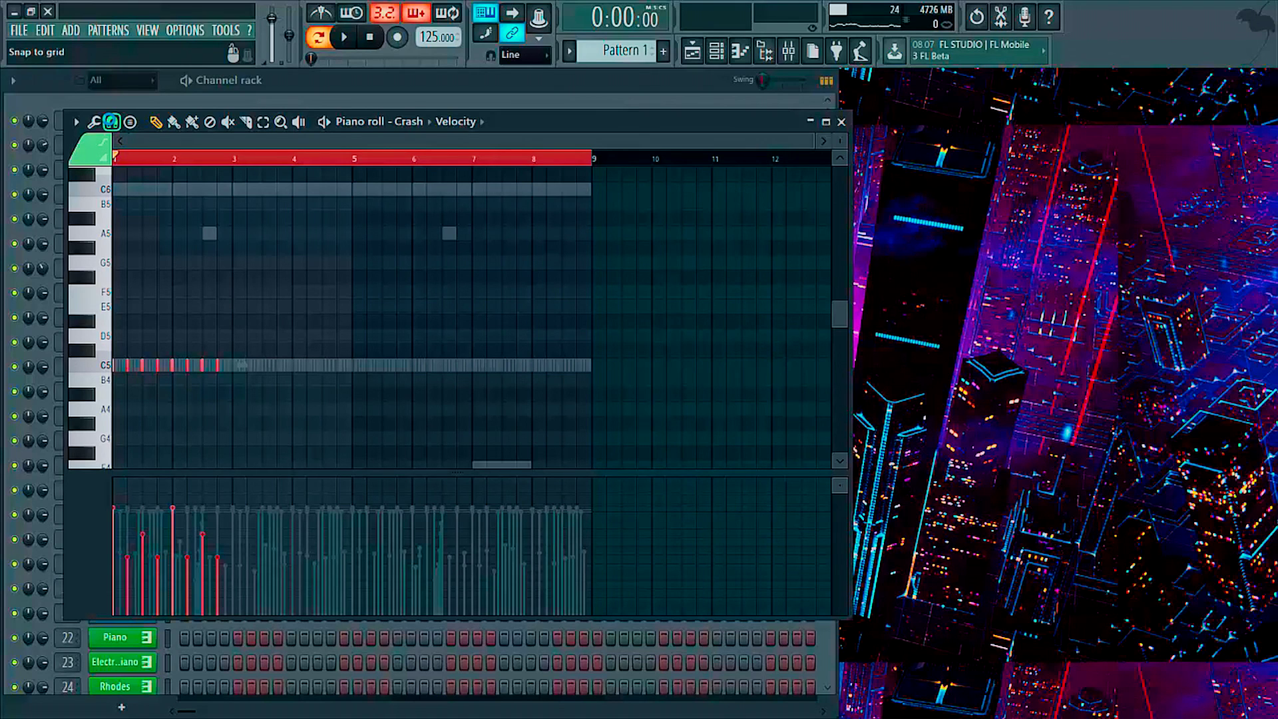
pyautogui.click(111, 121)
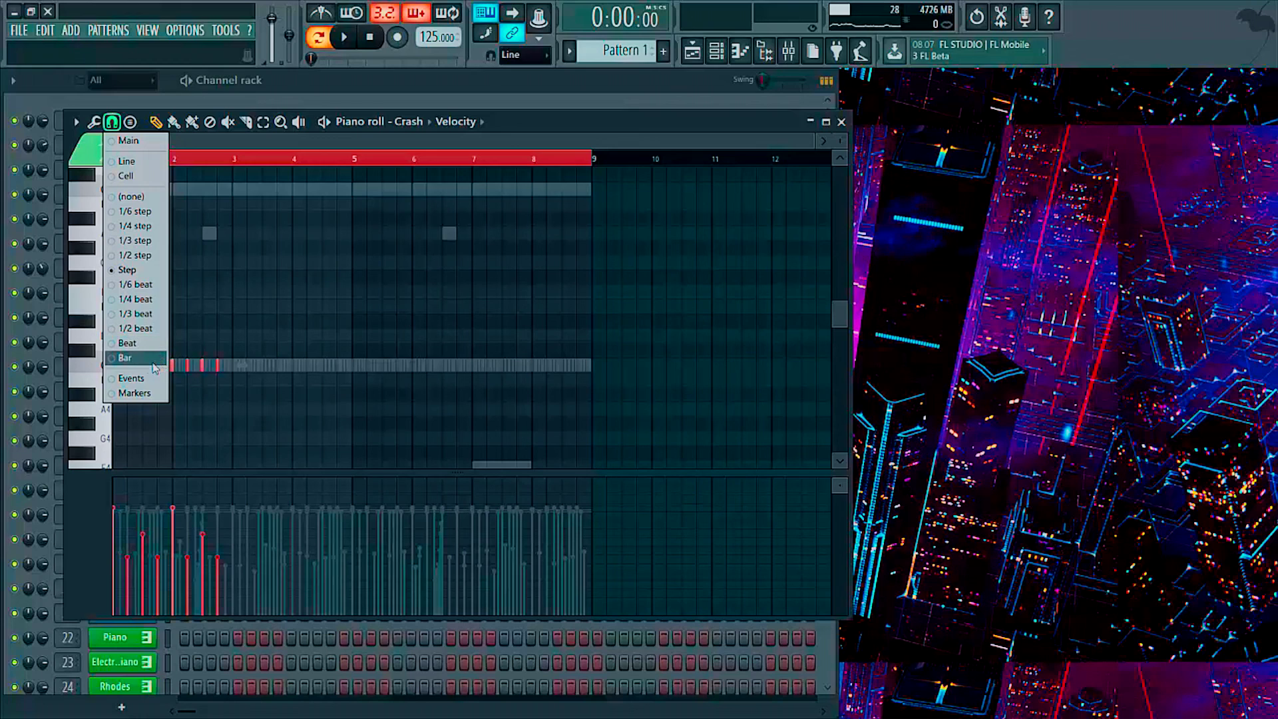
pyautogui.click(131, 363)
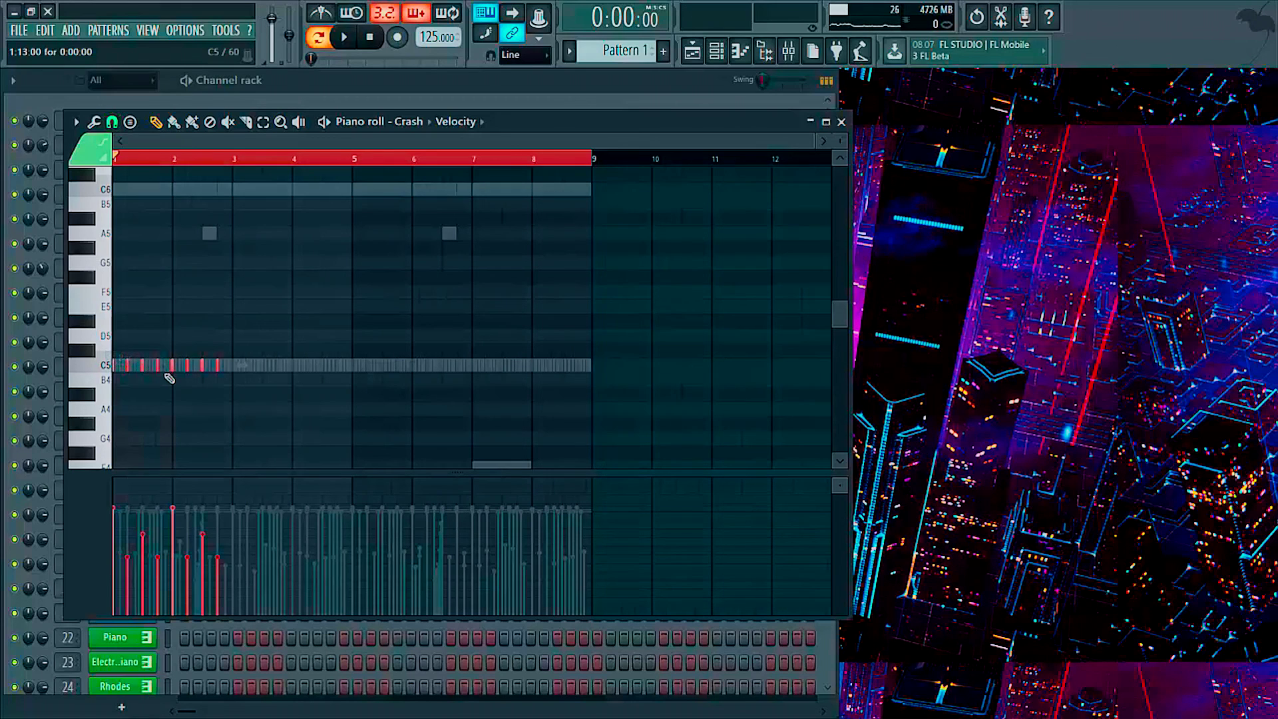
pyautogui.hotkey('ctrl', 'b')
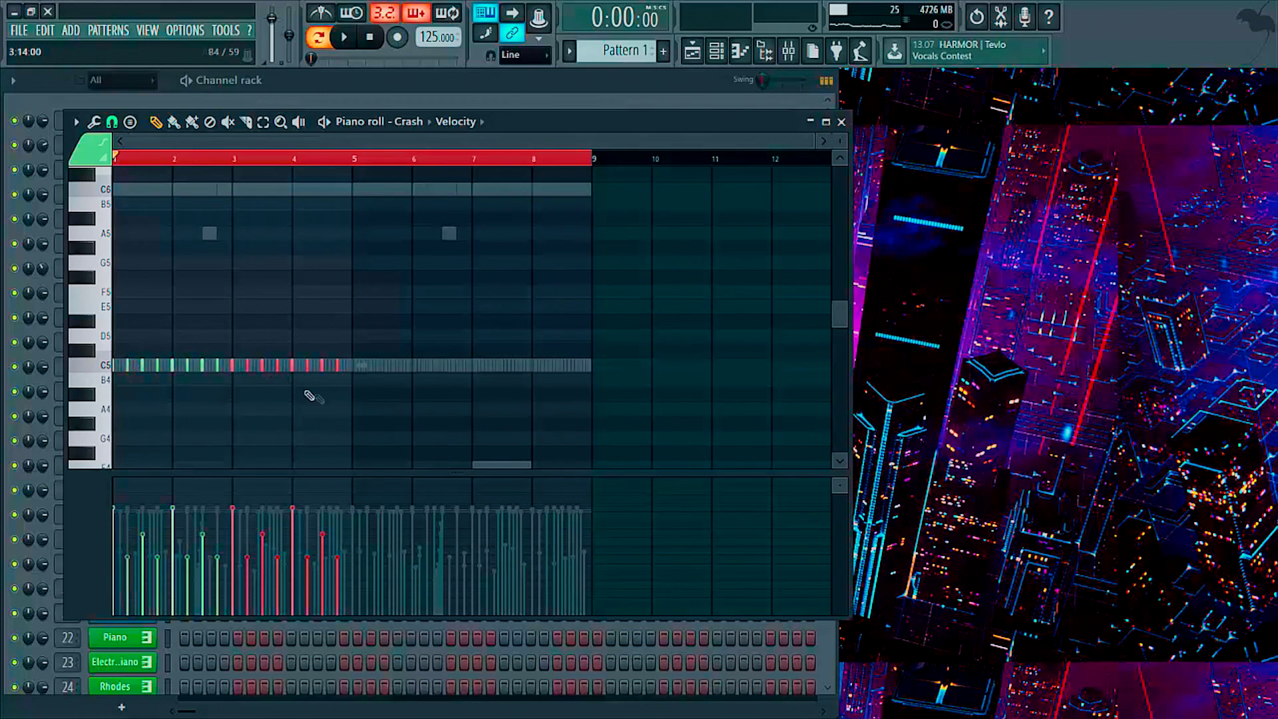
pyautogui.moveTo(418, 431); pyautogui.dragTo(123, 348)
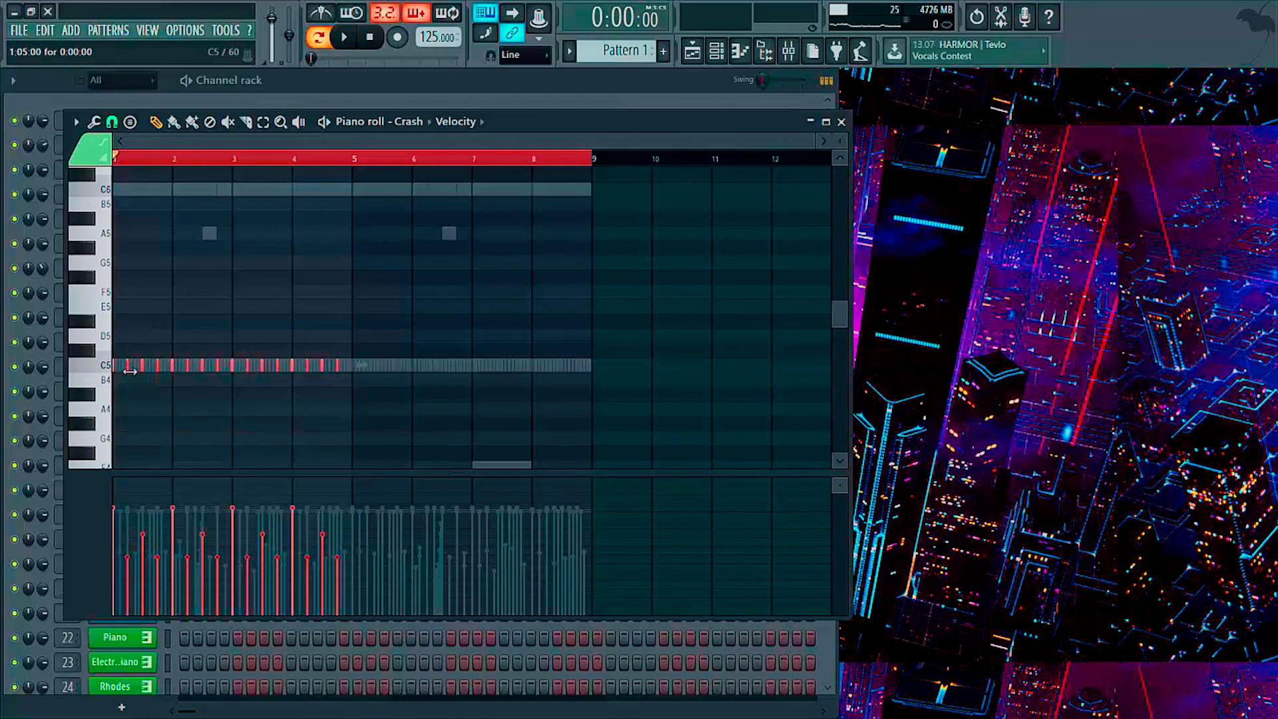
pyautogui.hotkey('ctrl', 'b')
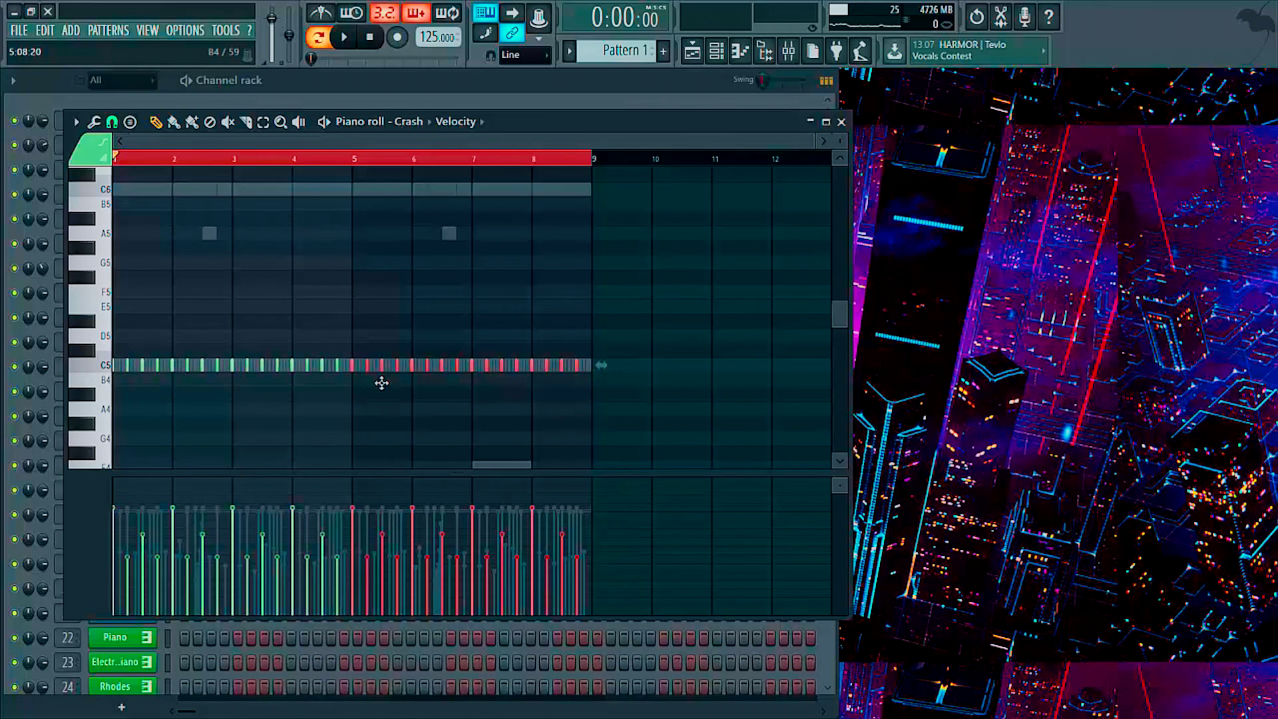
# - Restore the piano roll snap to Step and deselect the Crash notes
pyautogui.click(112, 121)
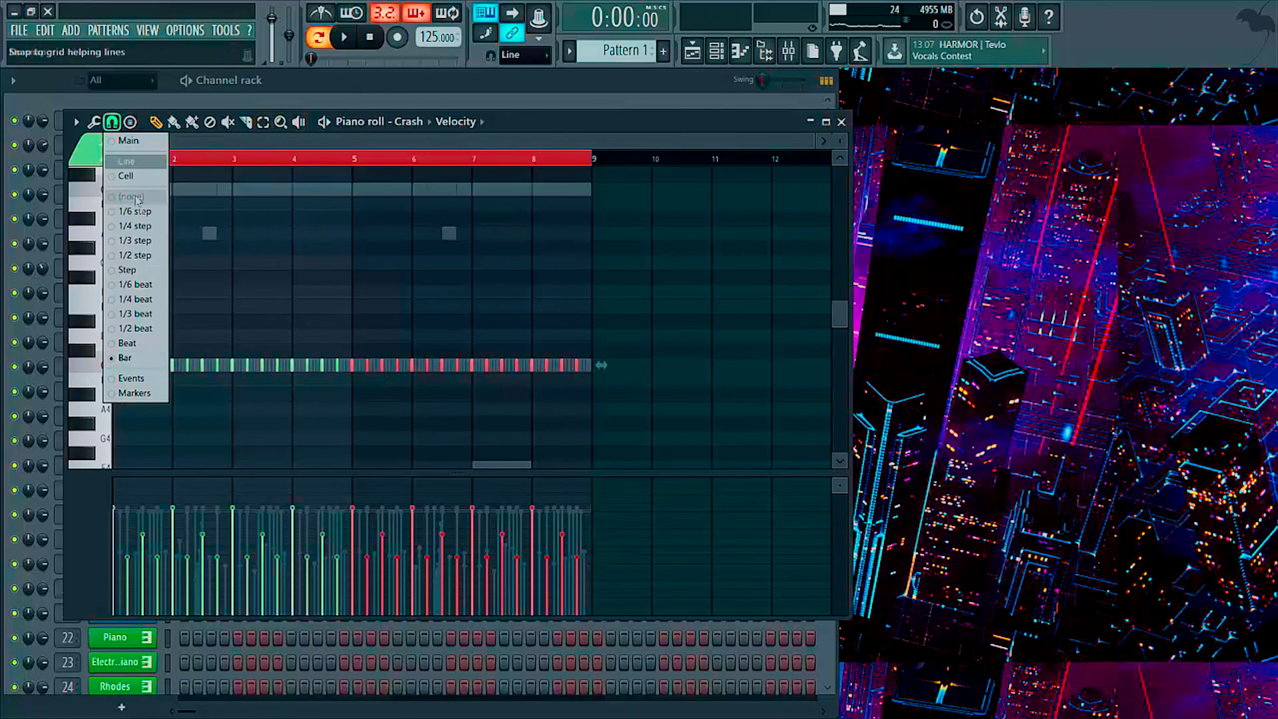
pyautogui.click(149, 271)
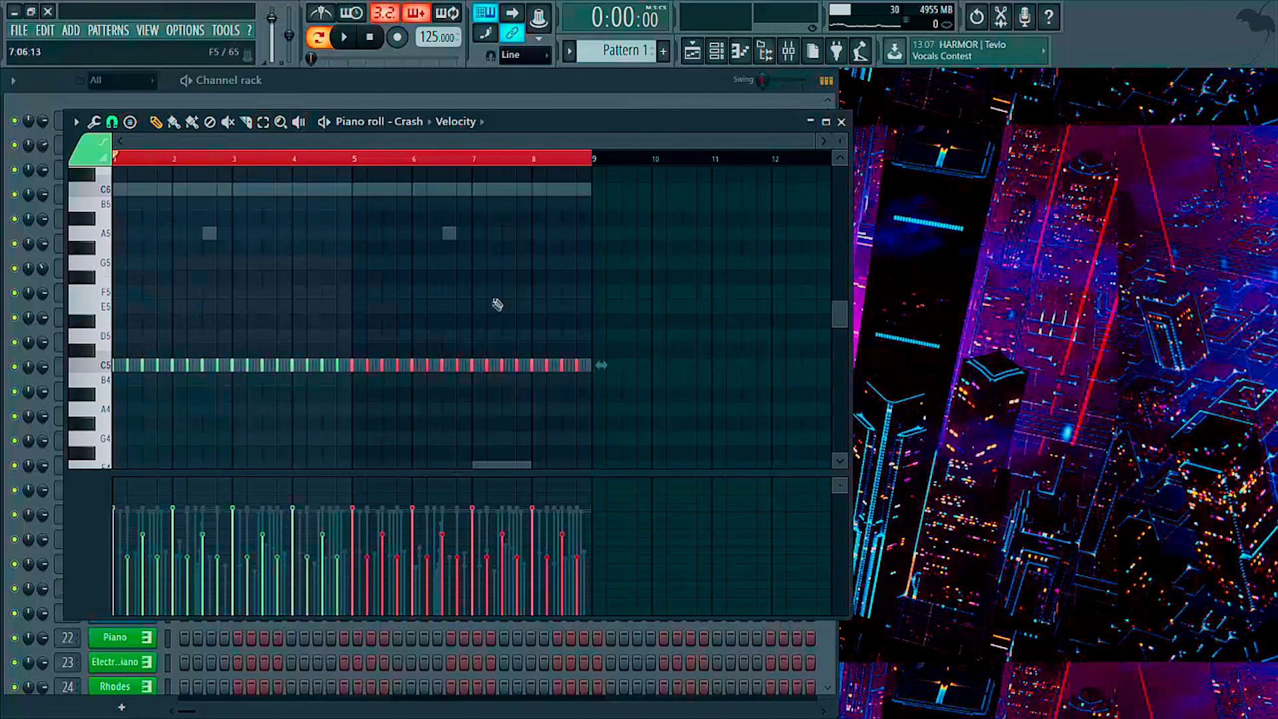
pyautogui.click(557, 271)
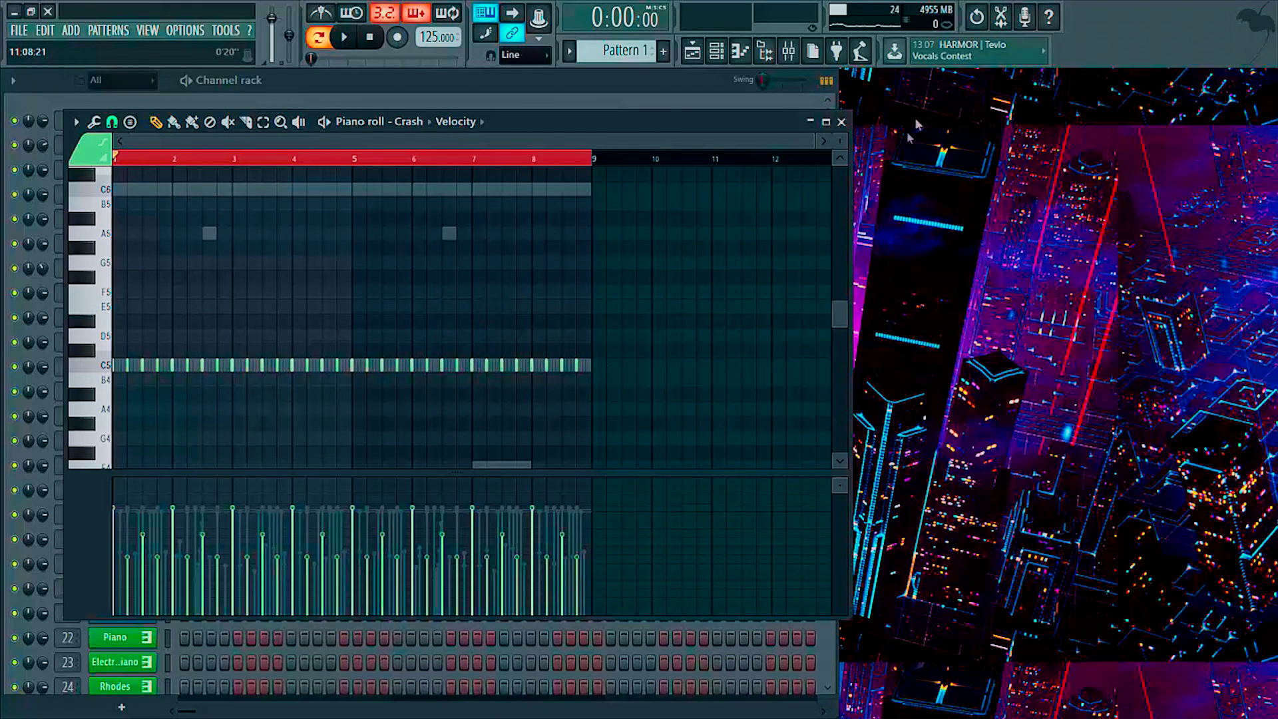
# - Close the piano roll and set the Crash channel's volume to 76 % during playback
pyautogui.click(842, 122)
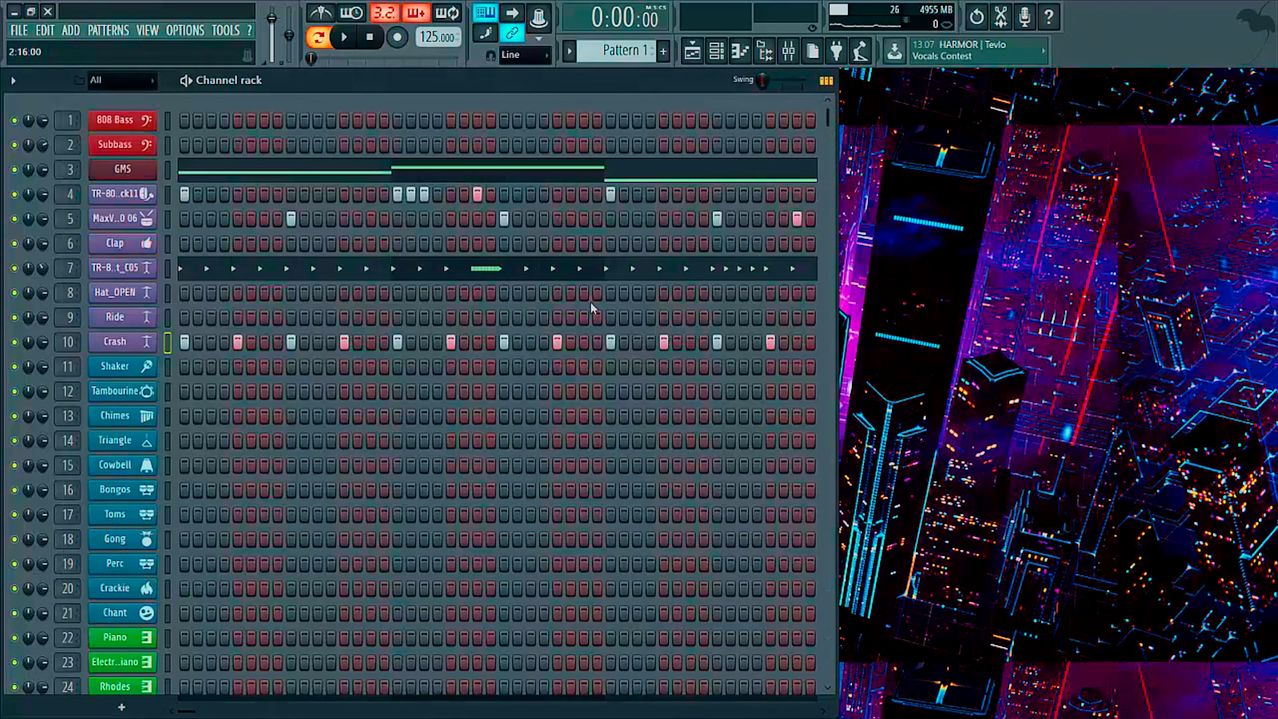
pyautogui.press('space')
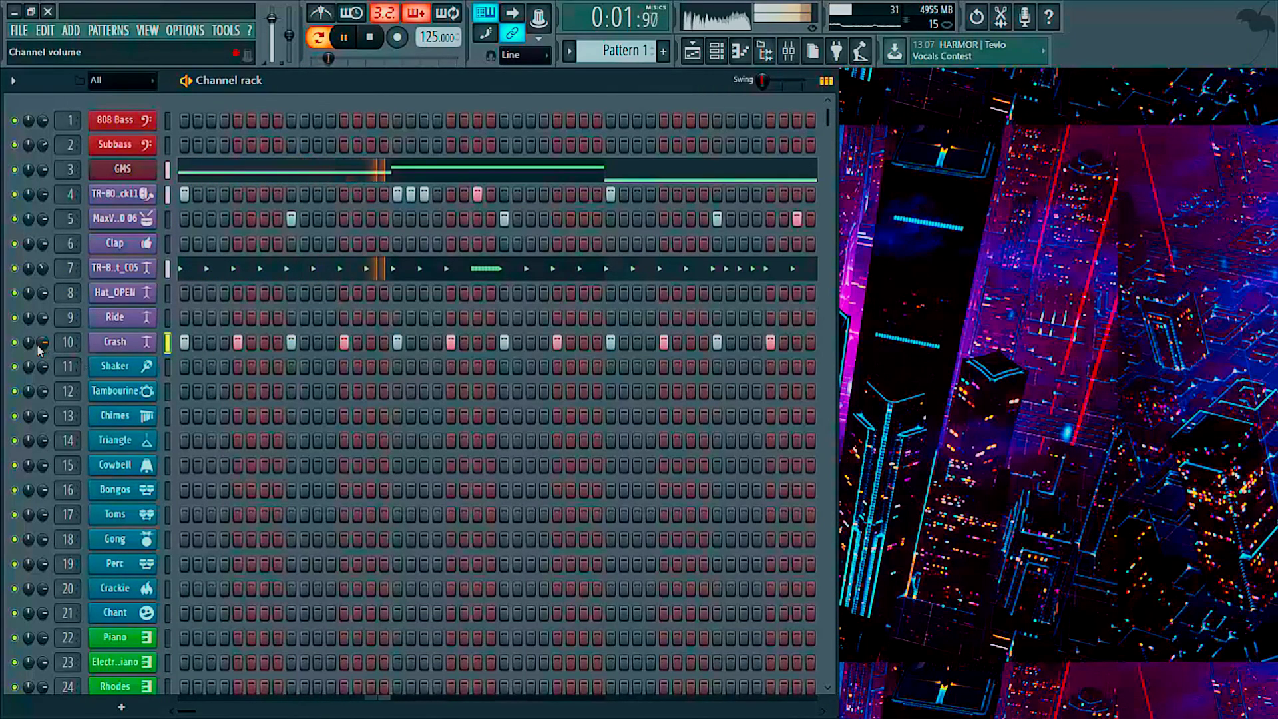
pyautogui.moveTo(40, 351); pyautogui.dragTo(40, 363)
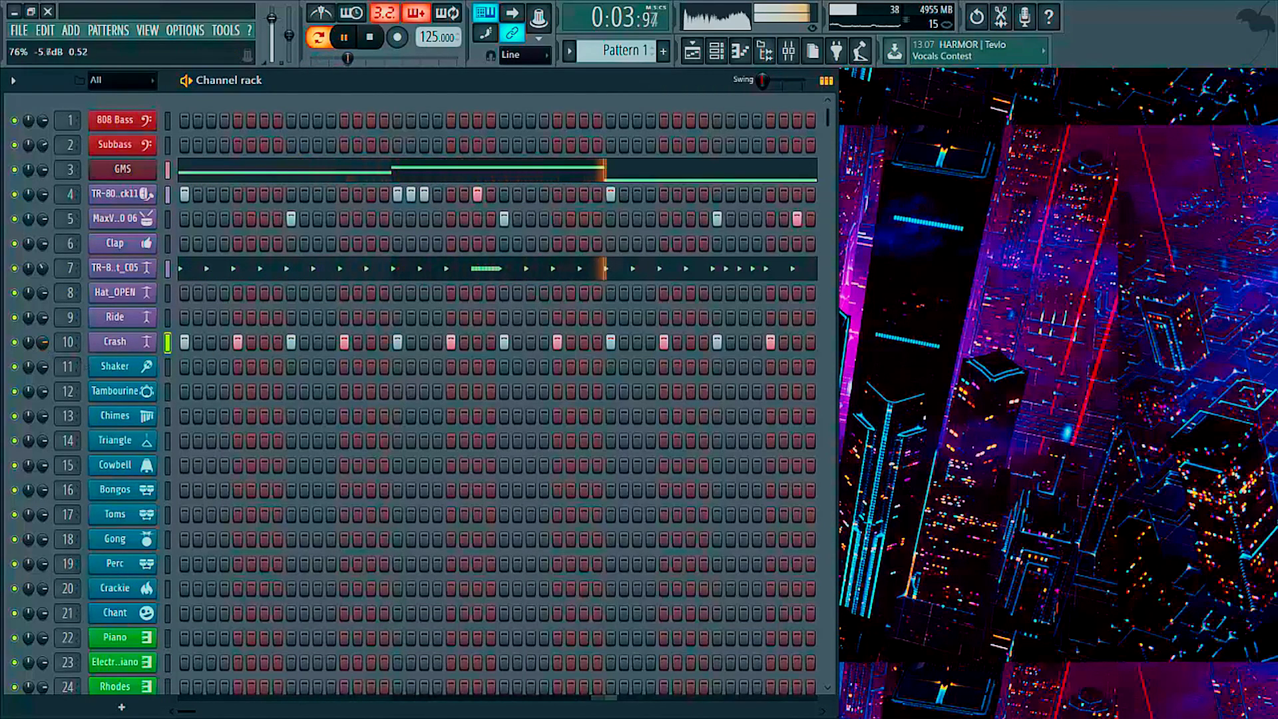
# - Listen to the looping pattern while reviewing the channels across the rack, then stop playback
pyautogui.scroll(-8, 541, 418)
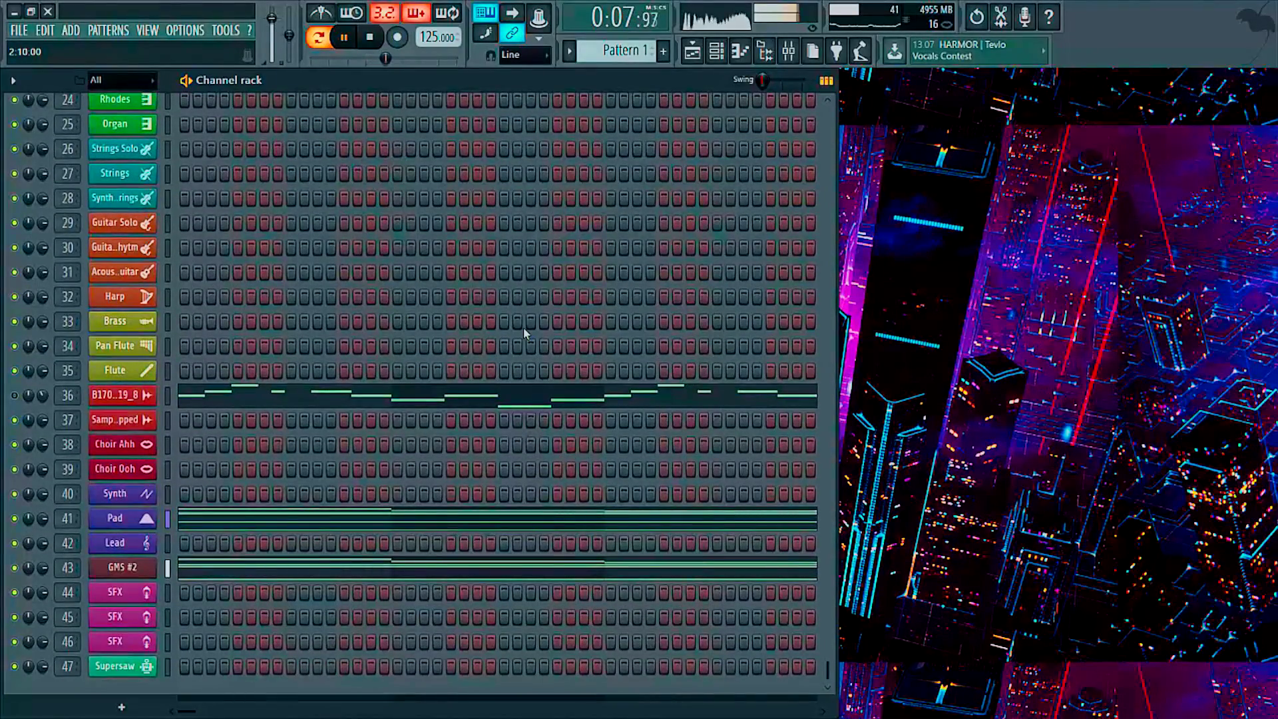
pyautogui.scroll(8, 524, 333)
pyautogui.scroll(-8, 525, 346)
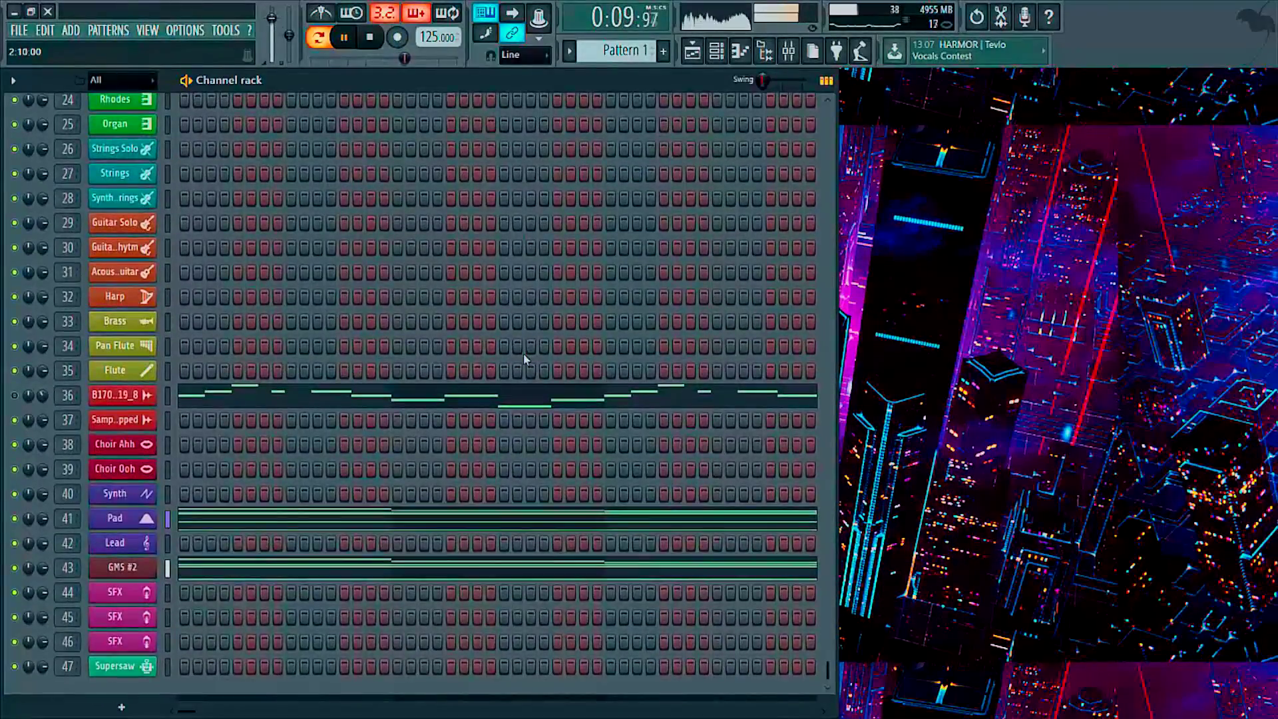
pyautogui.scroll(8, 521, 366)
pyautogui.scroll(-8, 518, 372)
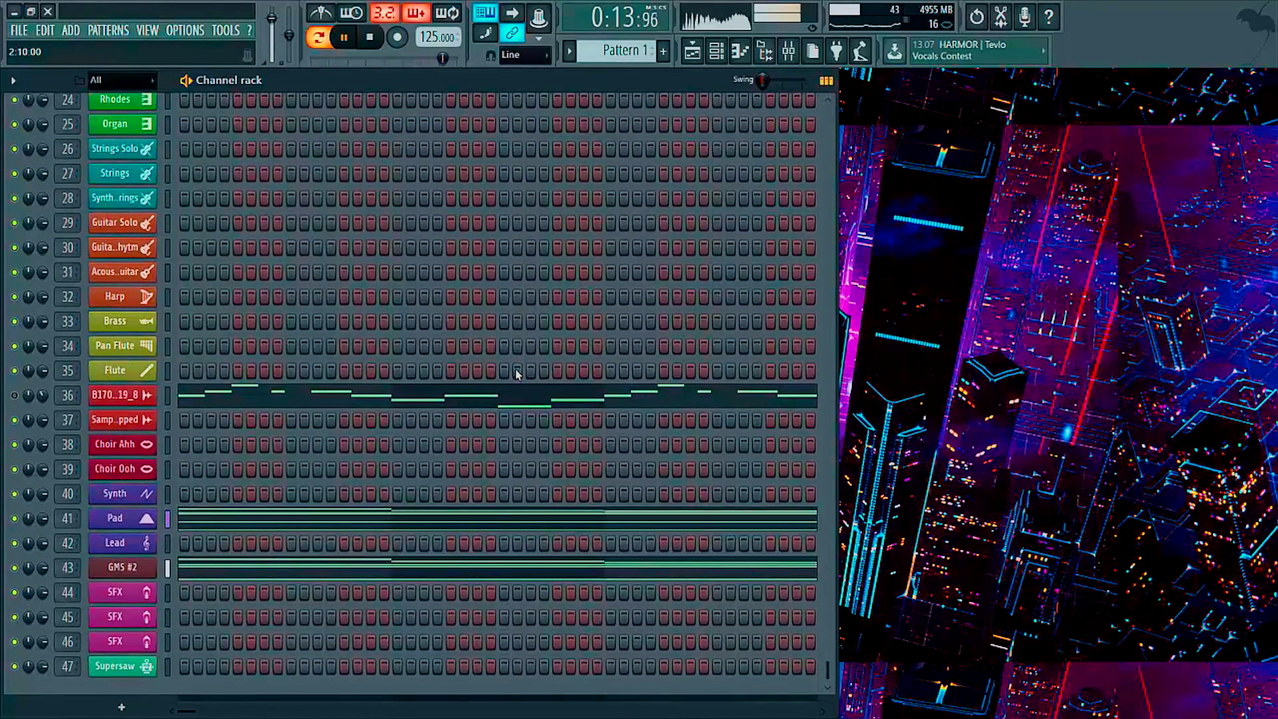
pyautogui.scroll(8, 516, 373)
pyautogui.scroll(-5, 516, 373)
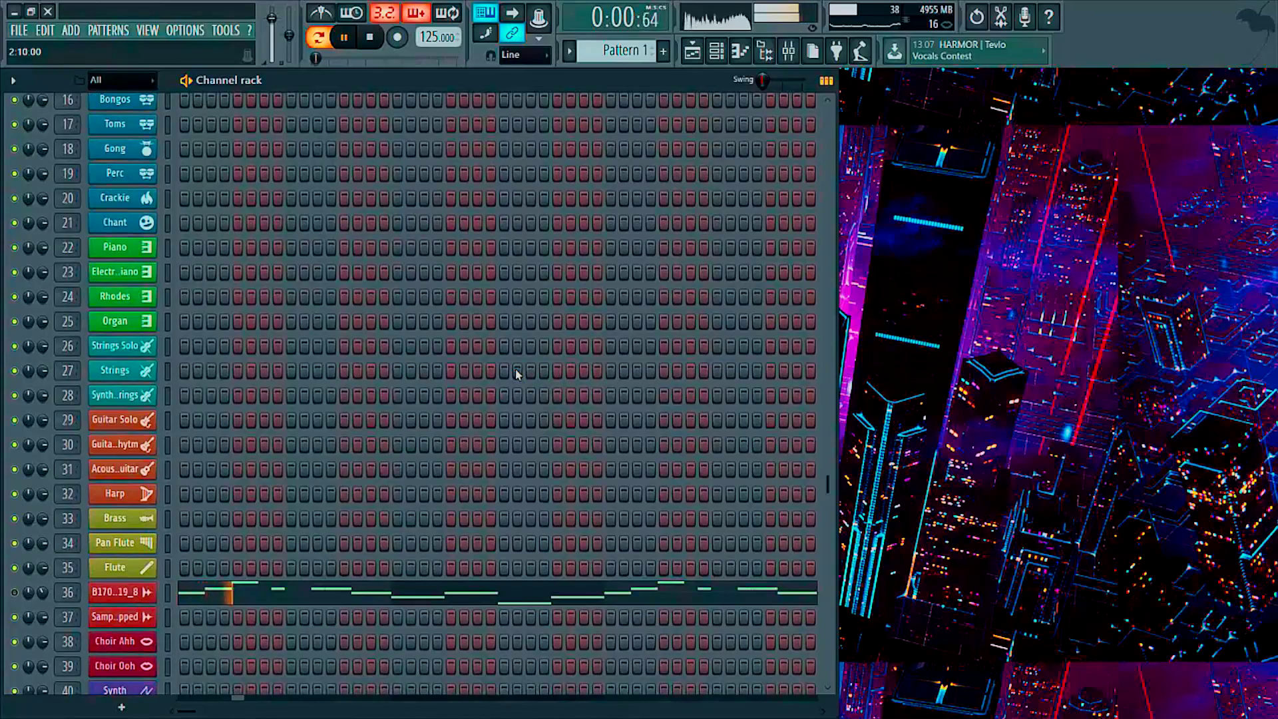
pyautogui.scroll(-1, 516, 374)
pyautogui.scroll(-2, 516, 374)
pyautogui.press('space')
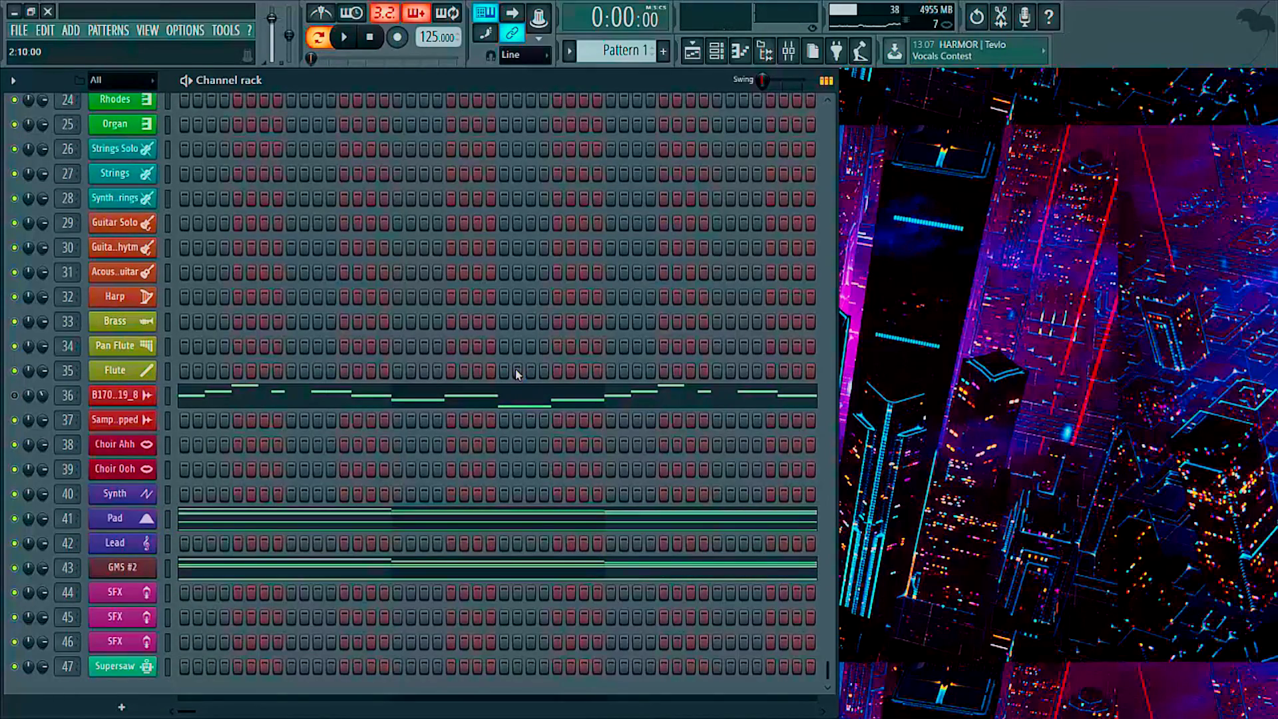
# - Replace the Guitar Solo channel's instrument with the GMS synthesizer
pyautogui.scroll(9, 517, 374)
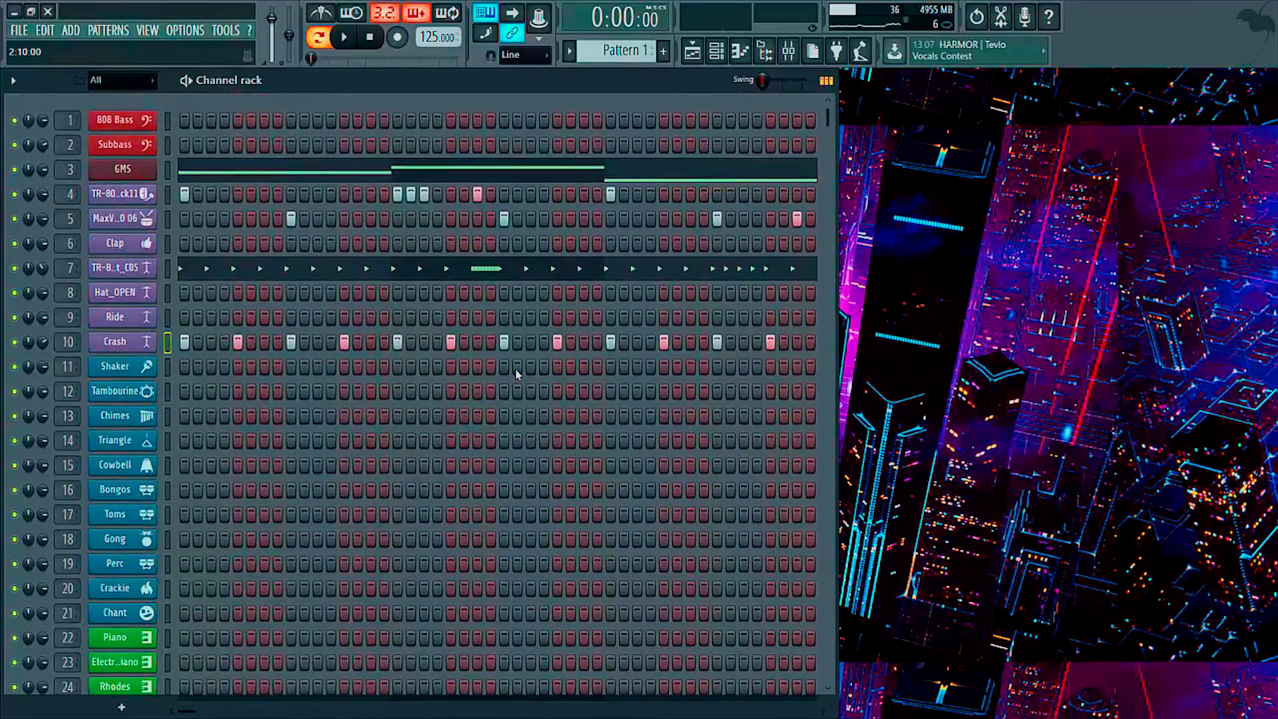
pyautogui.scroll(-7, 517, 375)
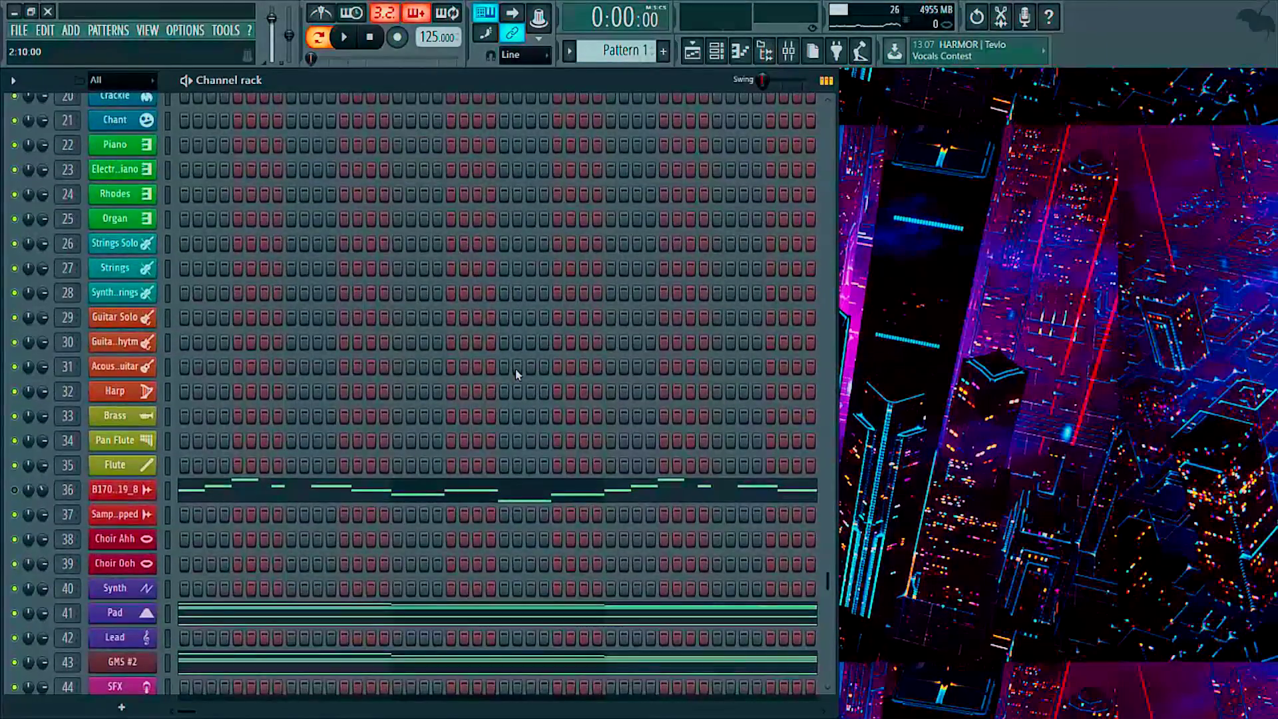
pyautogui.scroll(-2, 517, 374)
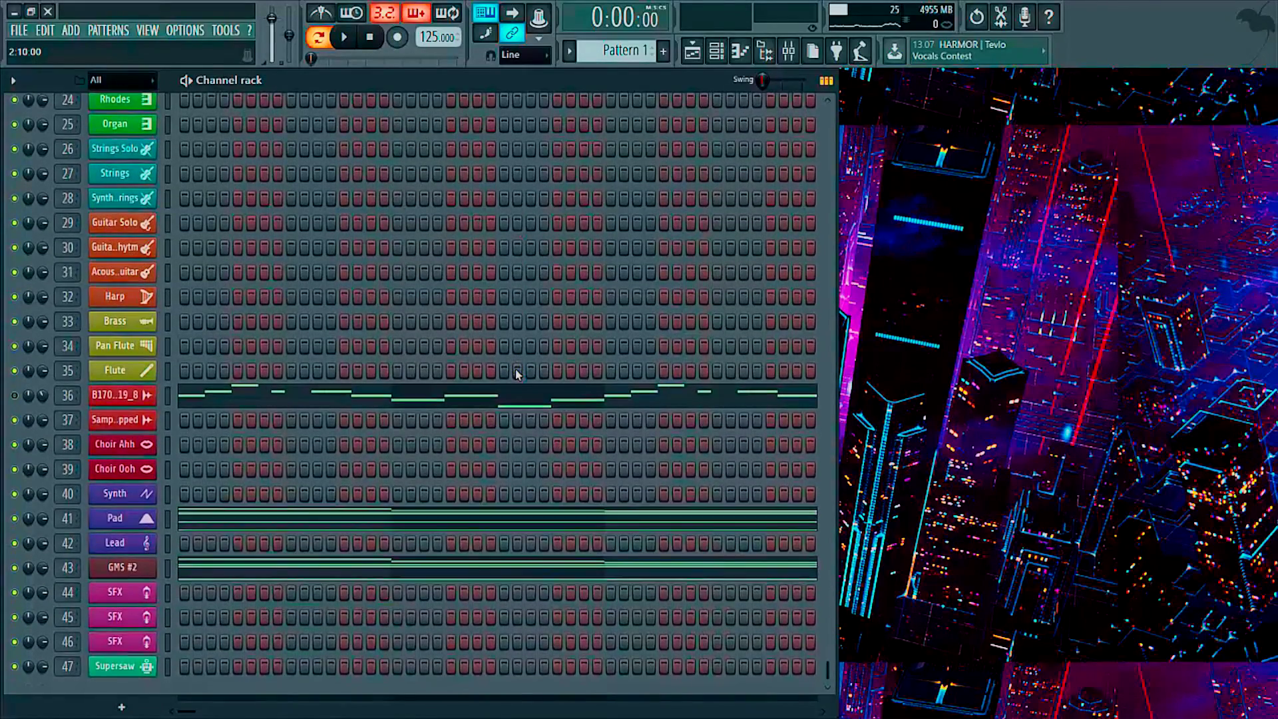
pyautogui.scroll(2, 516, 374)
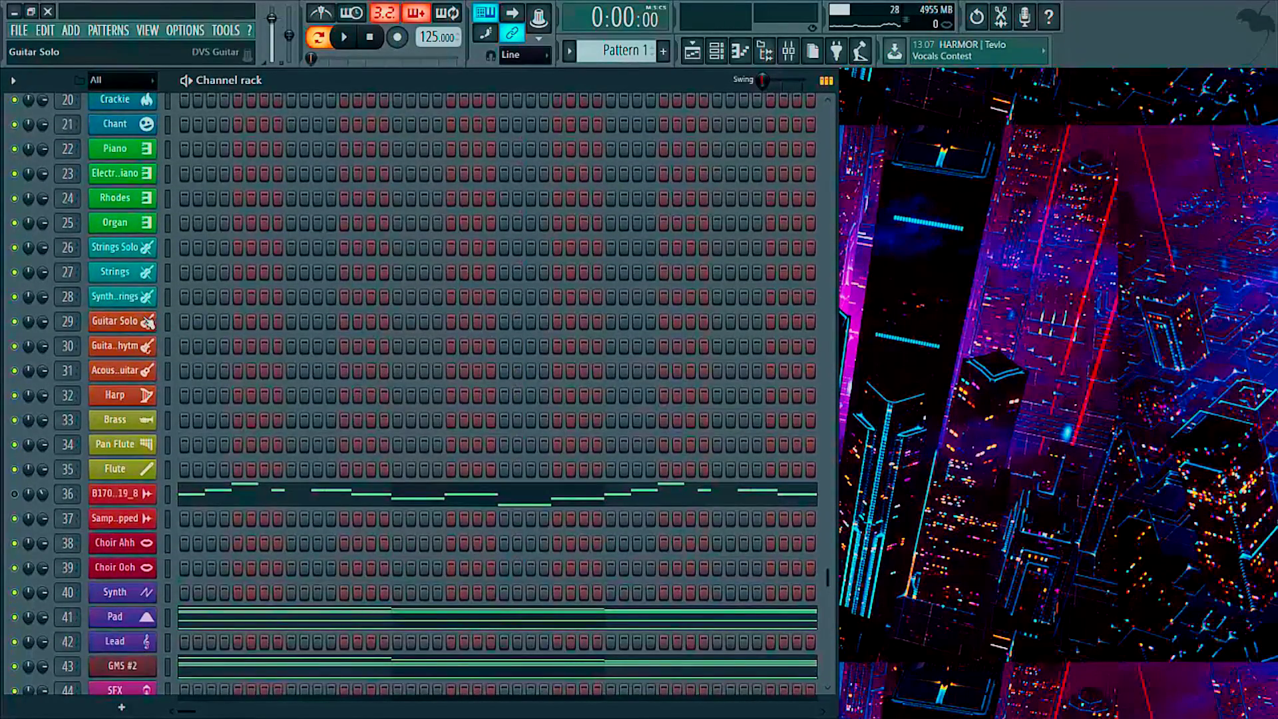
pyautogui.rightClick(152, 320)
pyautogui.moveTo(249, 434)
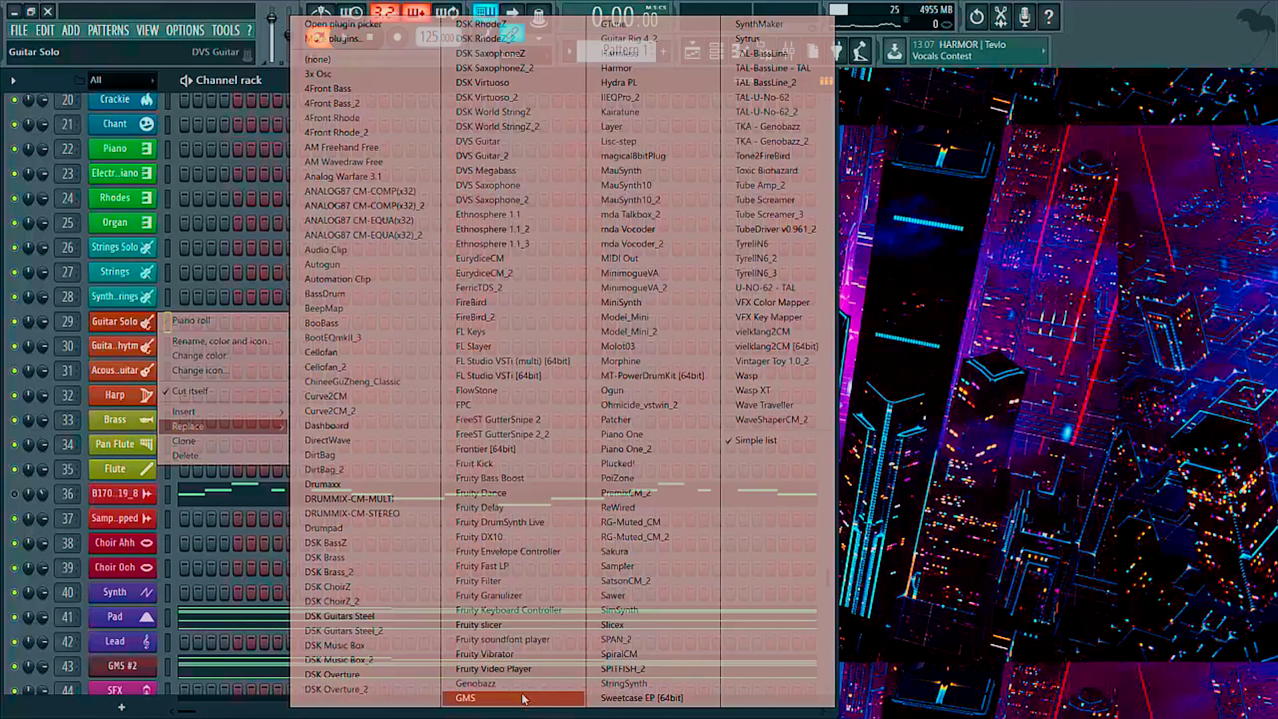
pyautogui.click(524, 699)
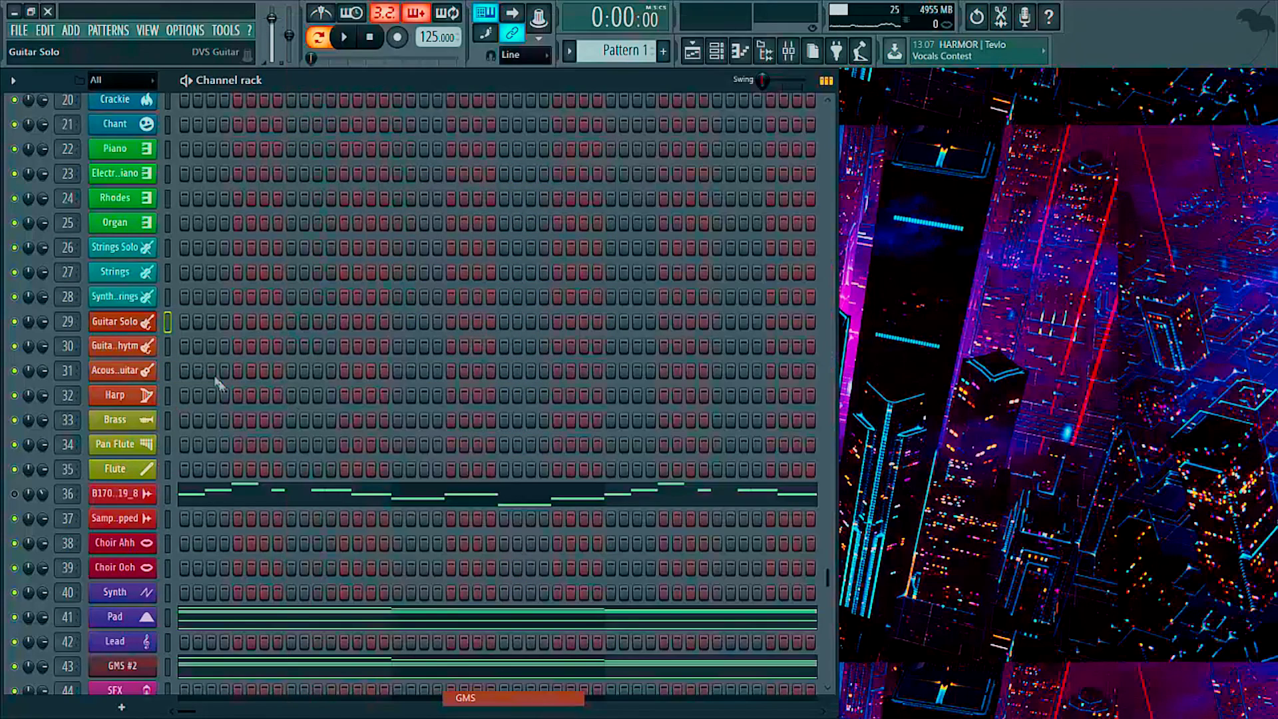
# - Load the 80s Giutar Lead preset in the Guitar Solo channel's GMS
pyautogui.click(148, 328)
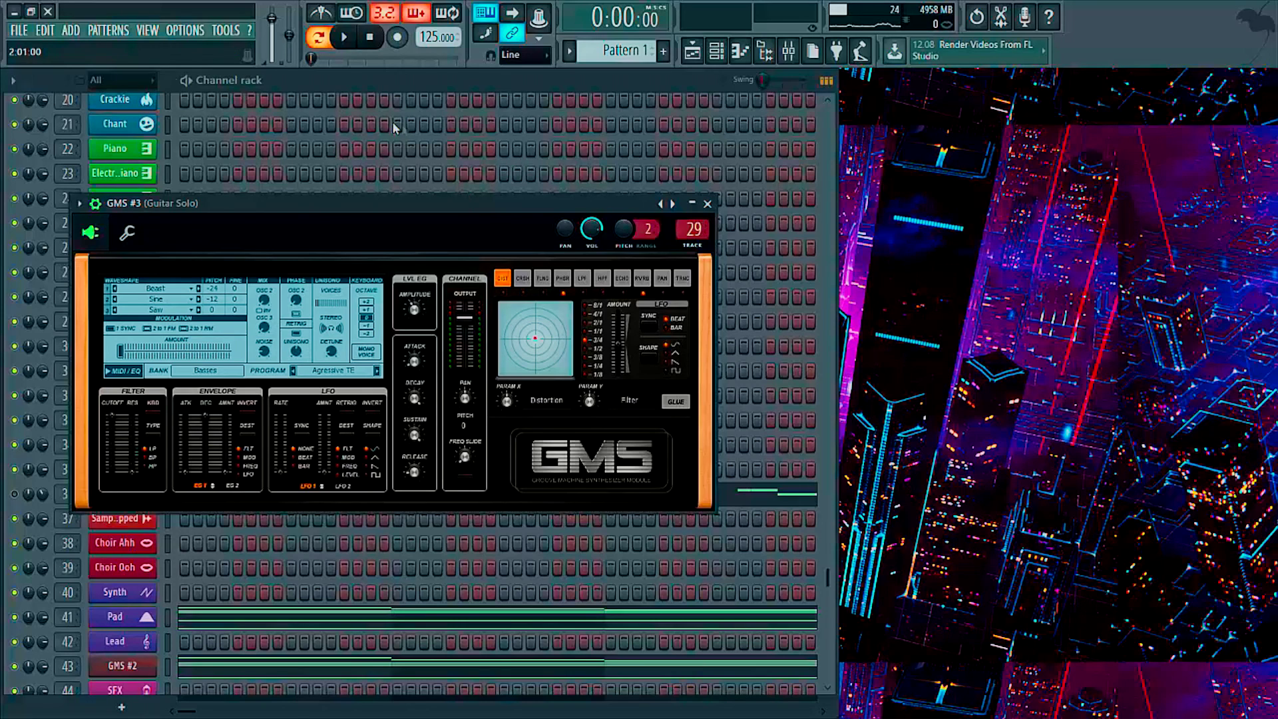
pyautogui.rightClick(673, 204)
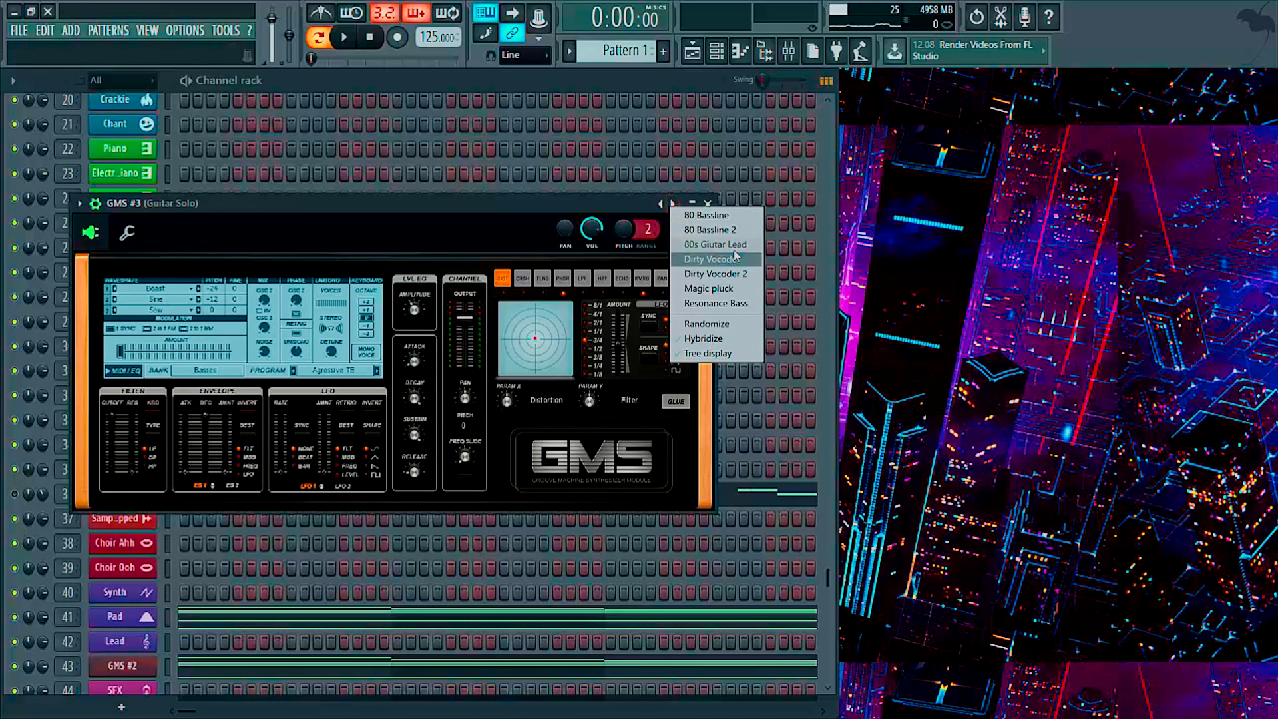
pyautogui.click(715, 244)
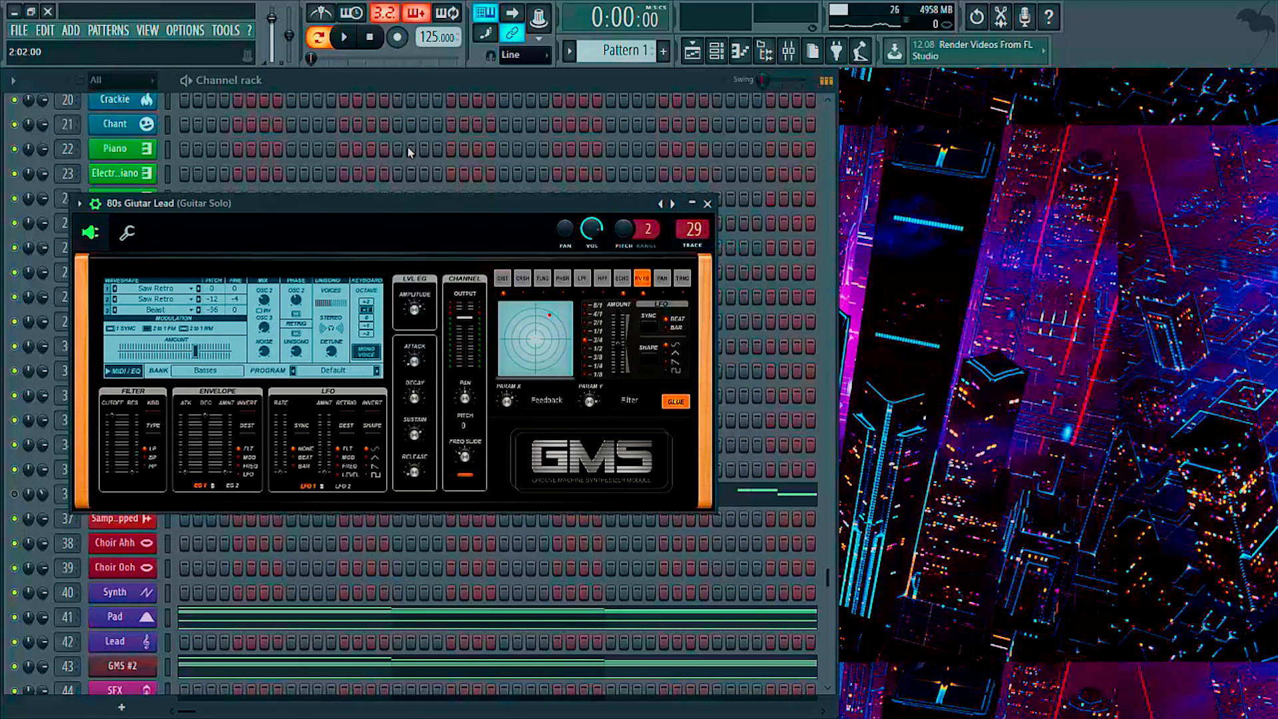
# - Adjust the amplitude level of the 80s Giutar Lead sound and close its instrument window
pyautogui.click(416, 310)
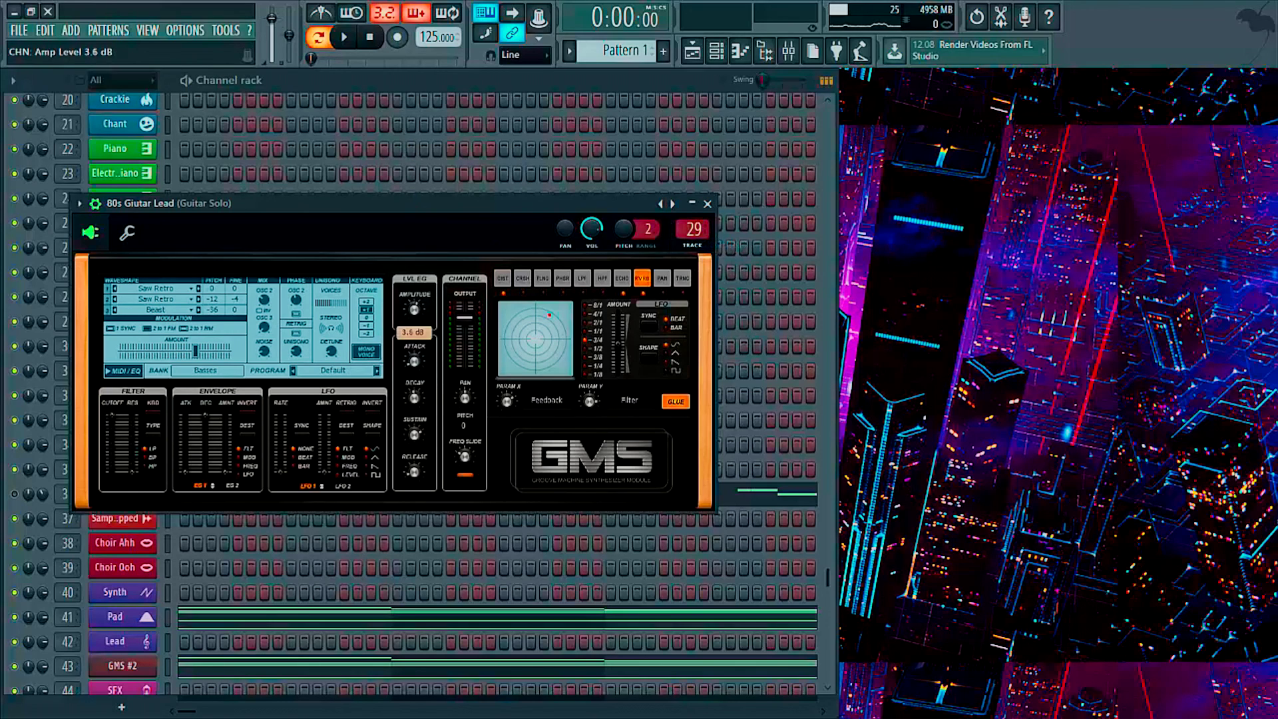
pyautogui.moveTo(416, 310); pyautogui.dragTo(417, 315)
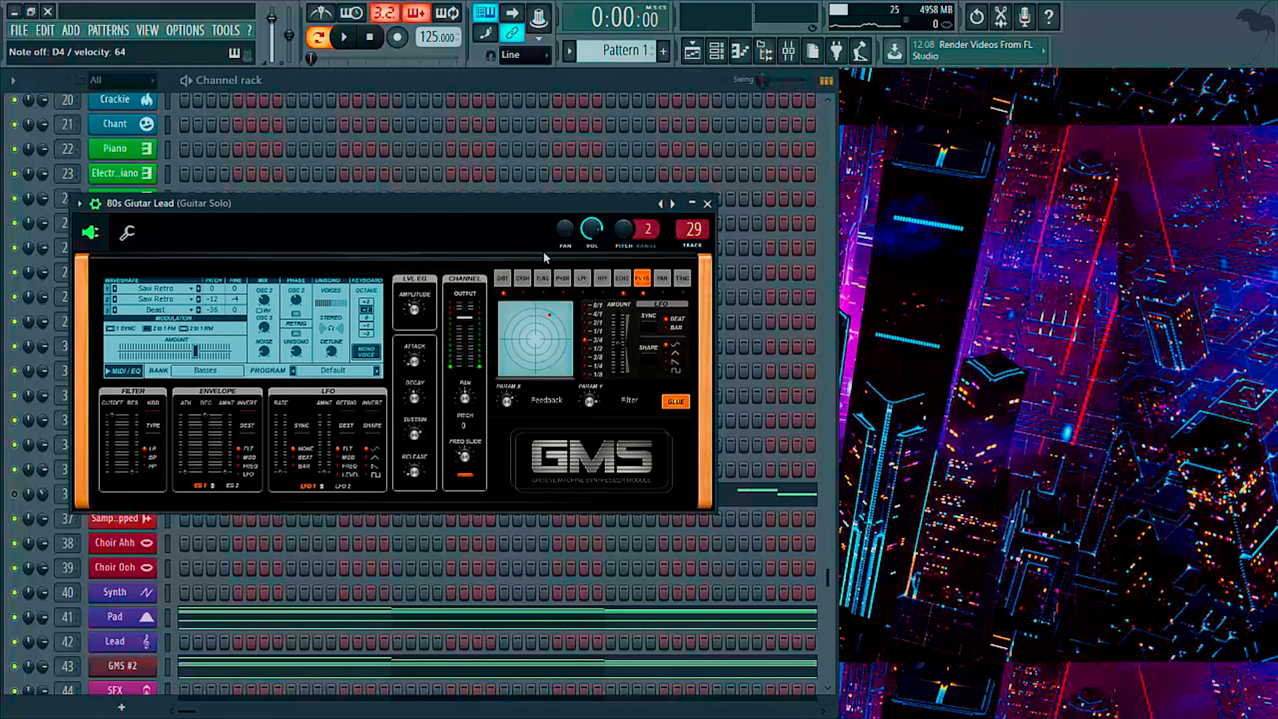
pyautogui.click(710, 205)
# - Open the 80s Giutar Lead channel's piano roll at the octave around C5 and place a C5 note at the start of bar 1
pyautogui.rightClick(130, 323)
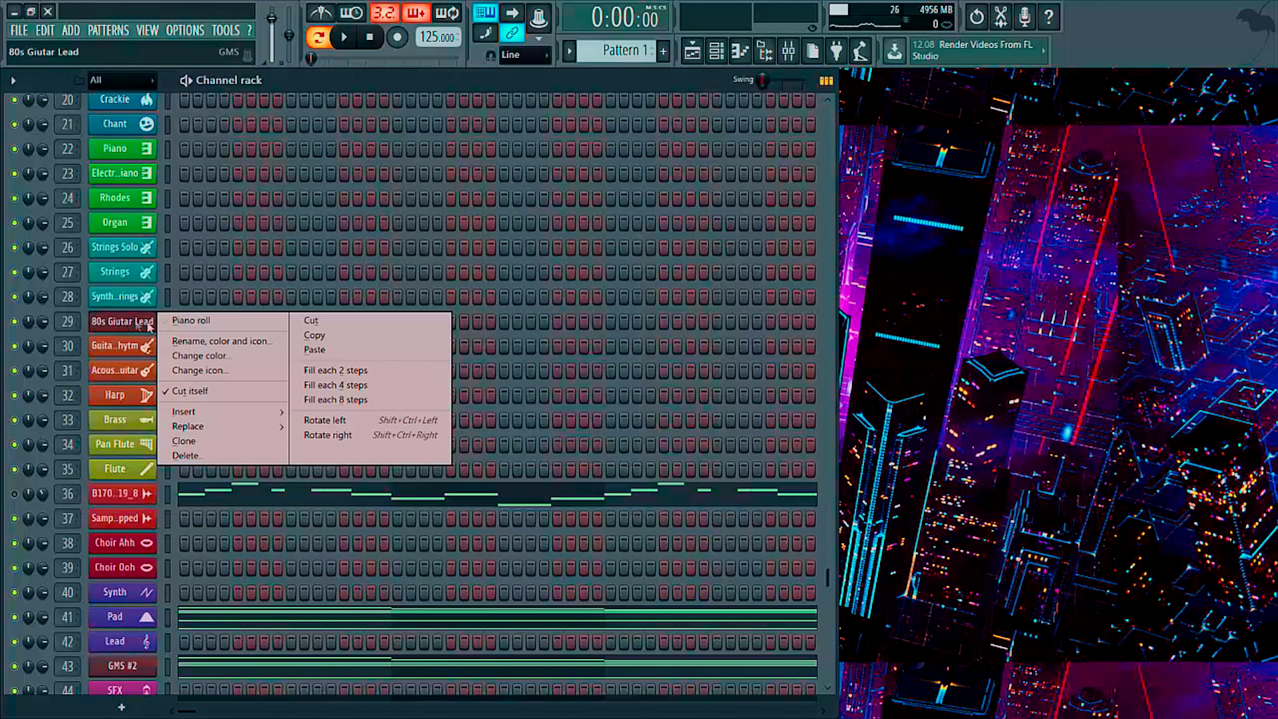
pyautogui.click(212, 325)
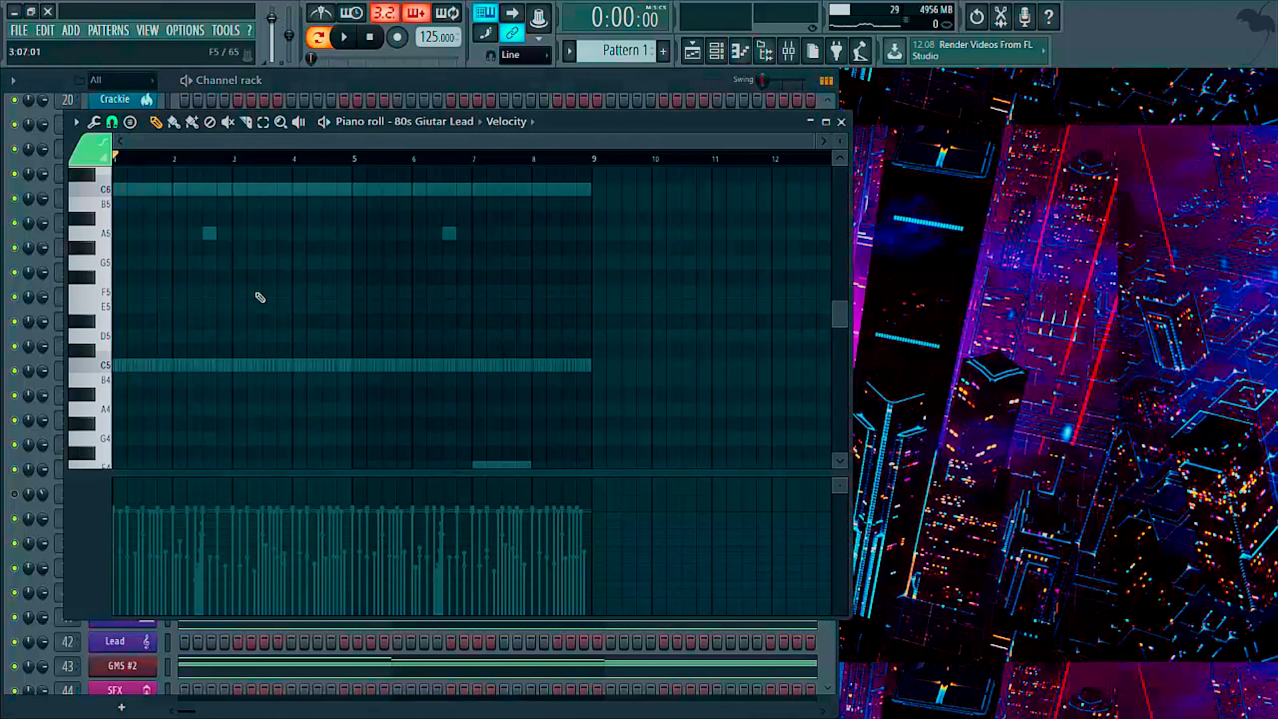
pyautogui.scroll(5, 225, 308)
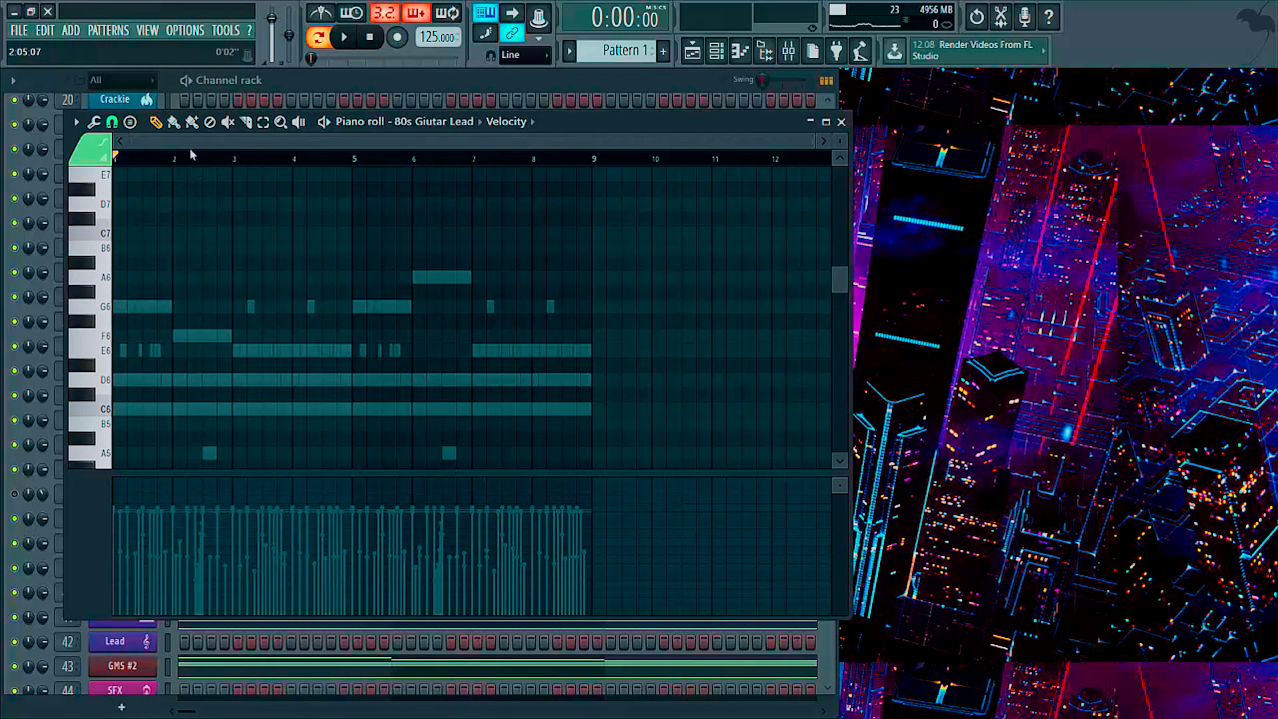
pyautogui.scroll(4, 191, 155)
pyautogui.scroll(-2, 154, 310)
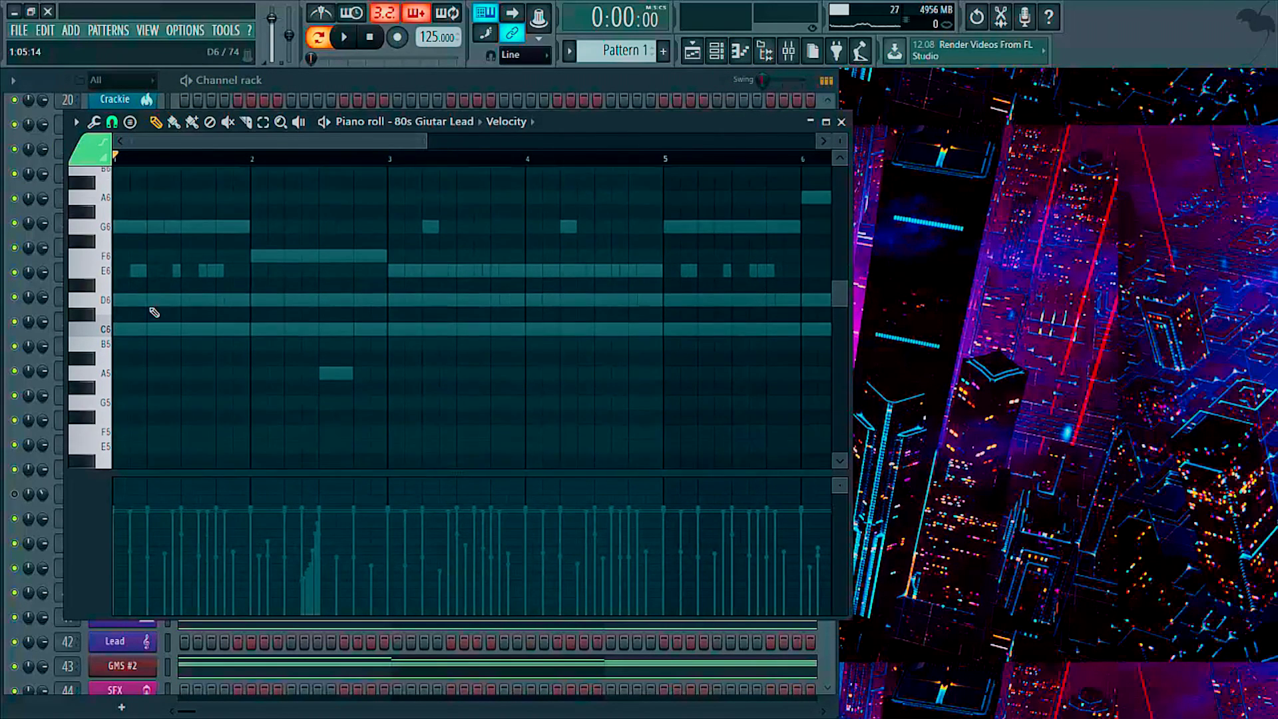
pyautogui.scroll(-1, 80, 313)
pyautogui.scroll(-6, 85, 313)
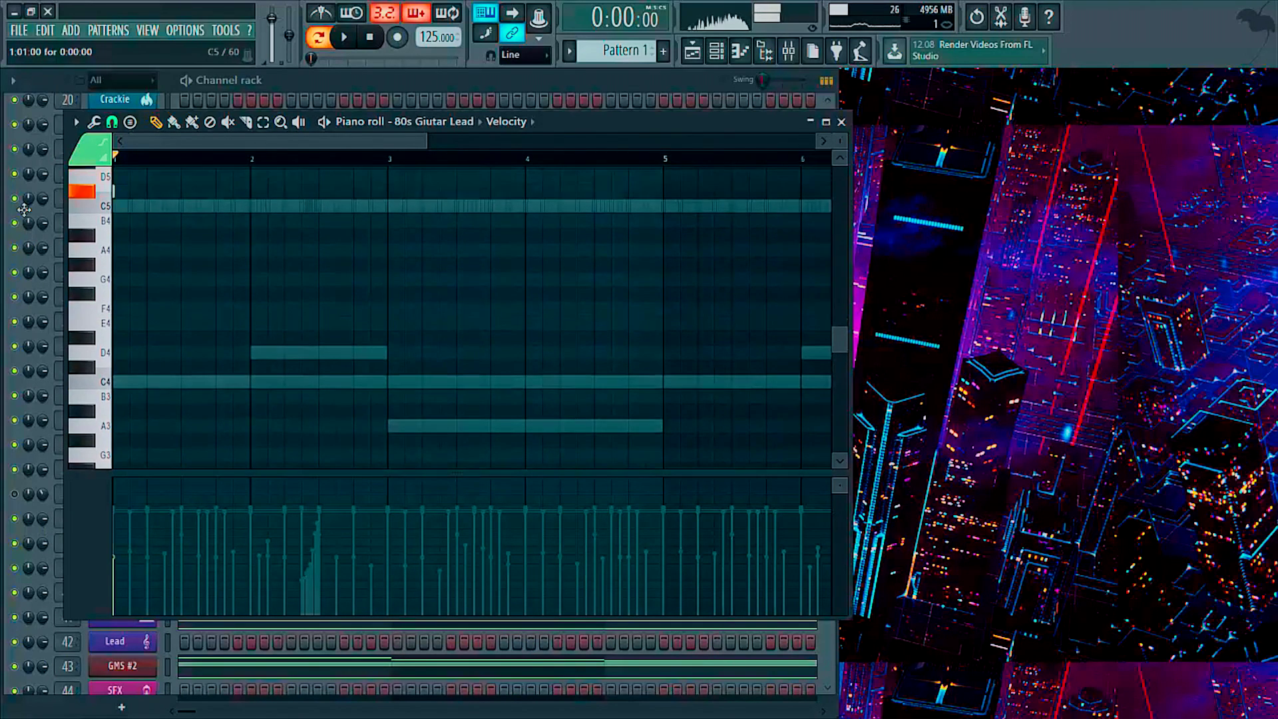
pyautogui.scroll(1, 199, 266)
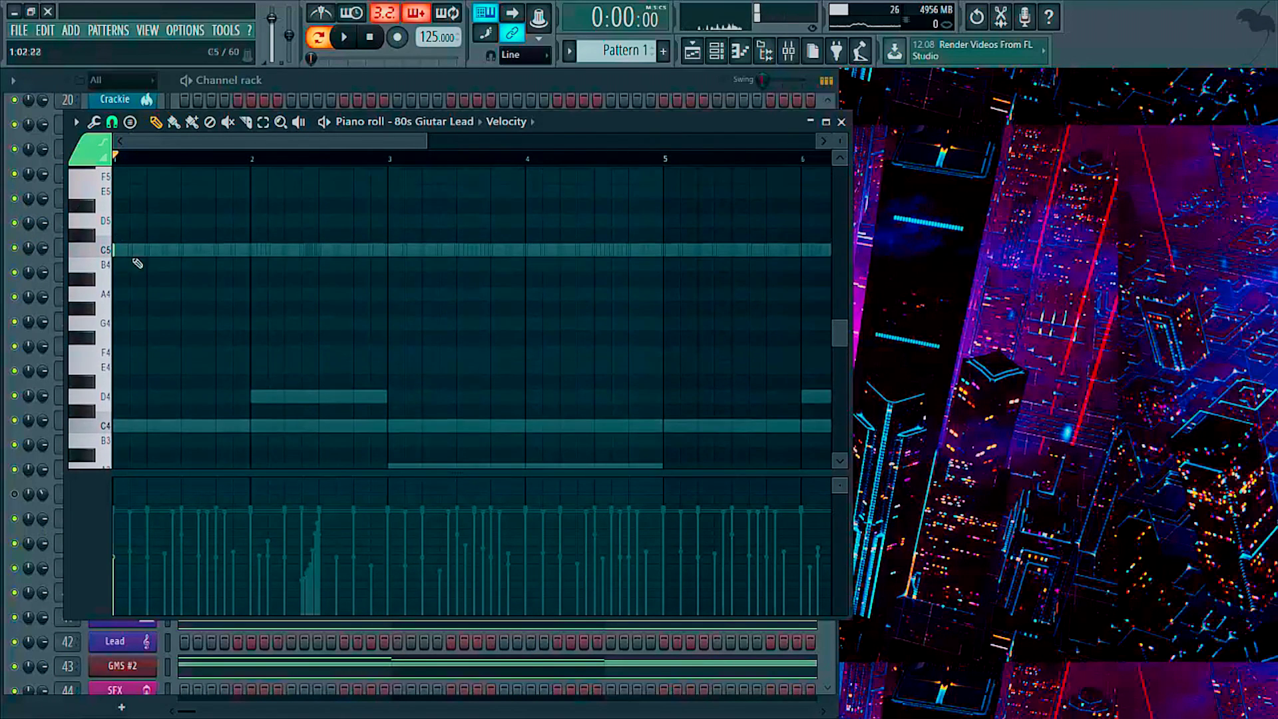
# - Set the opening C5 note to one beat and add a one-beat D5 after it, auditioning the result
pyautogui.moveTo(123, 254); pyautogui.dragTo(251, 257)
pyautogui.scroll(2, 257, 286)
pyautogui.press('space')
pyautogui.press('space')
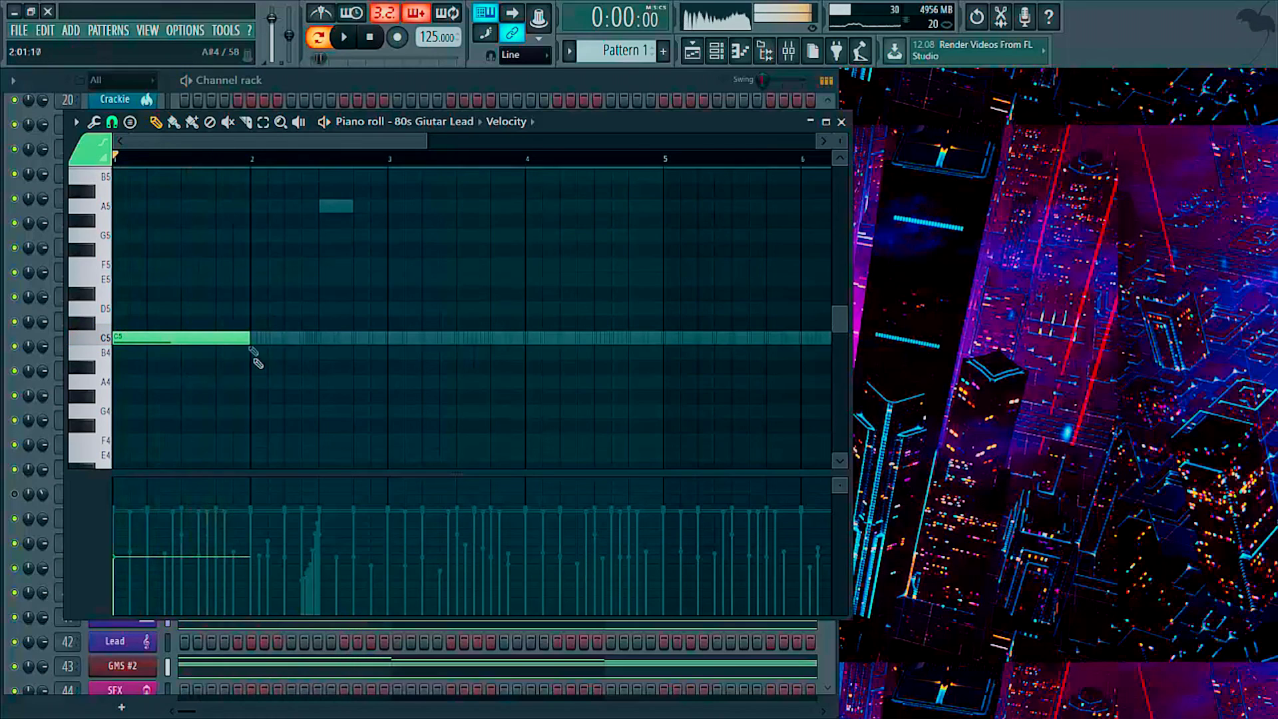
pyautogui.moveTo(240, 335); pyautogui.dragTo(181, 314)
pyautogui.press('space')
pyautogui.press('space')
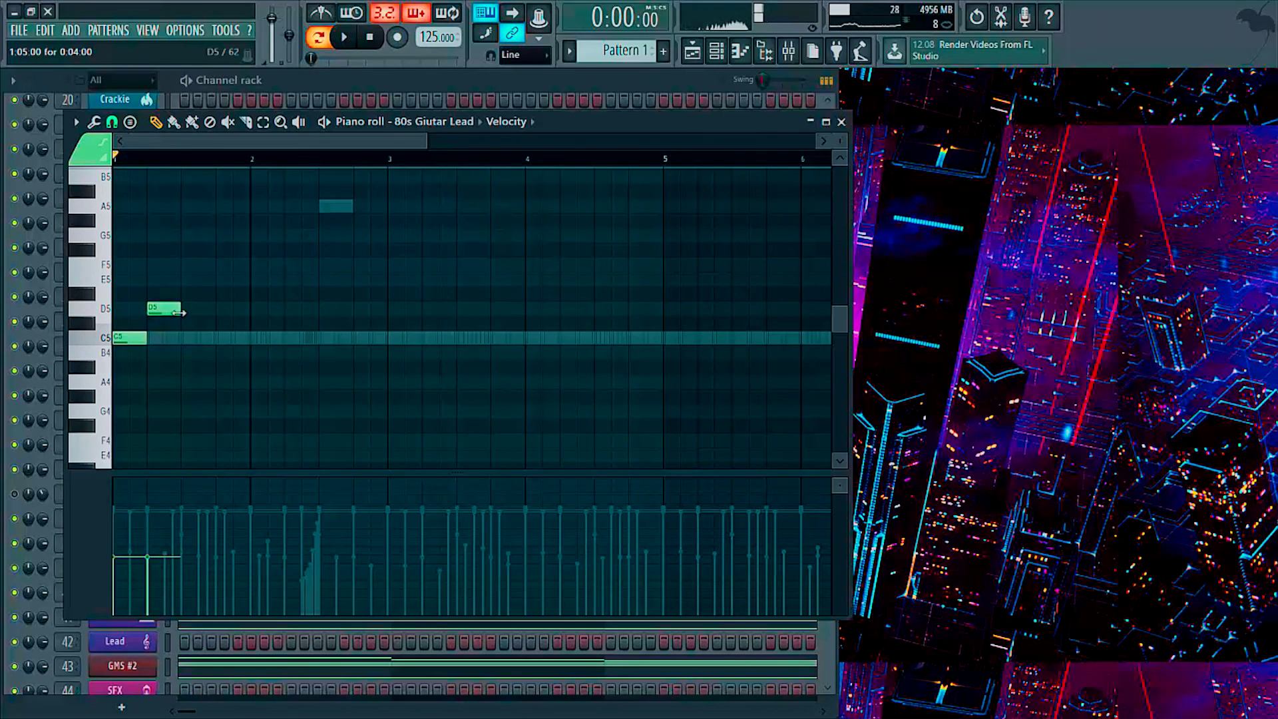
# - Add a one-beat E5 on beat 3 and a one-beat D5 on beat 4 of bar 1, checking with playback
pyautogui.click(183, 280)
pyautogui.press('space')
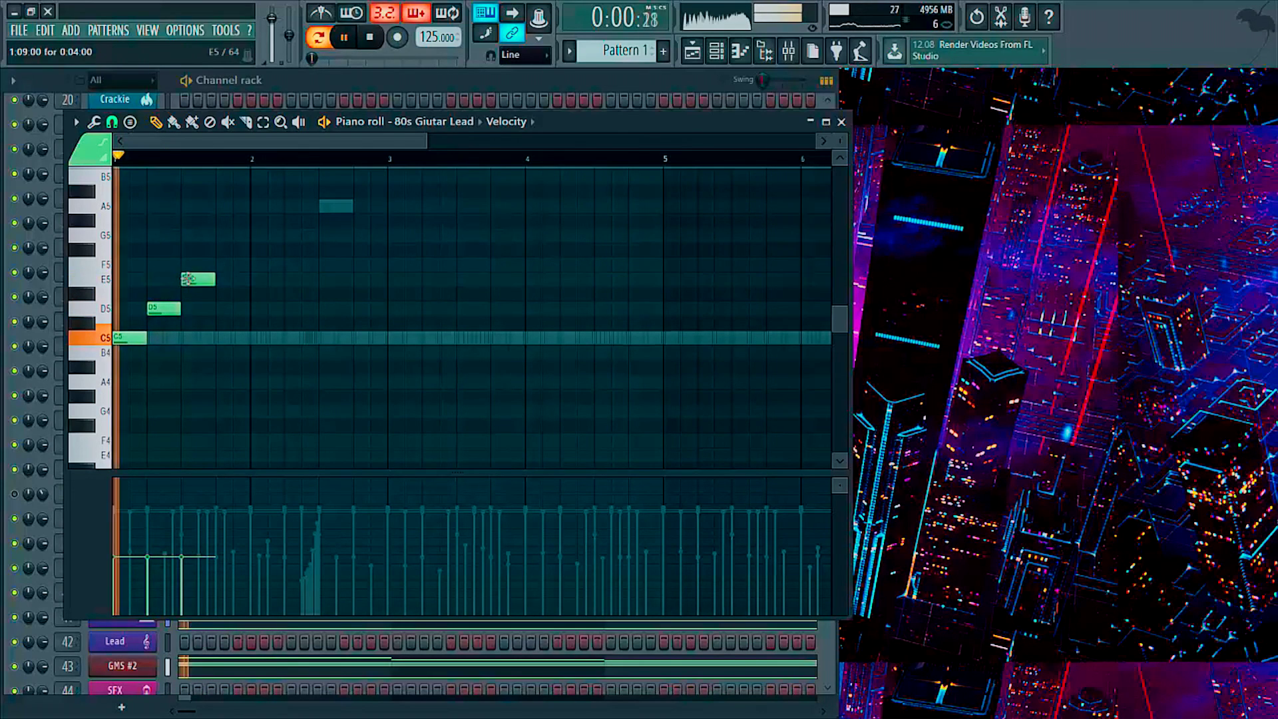
pyautogui.click(220, 266)
pyautogui.press('space')
pyautogui.moveTo(219, 269); pyautogui.dragTo(231, 311)
pyautogui.press('space')
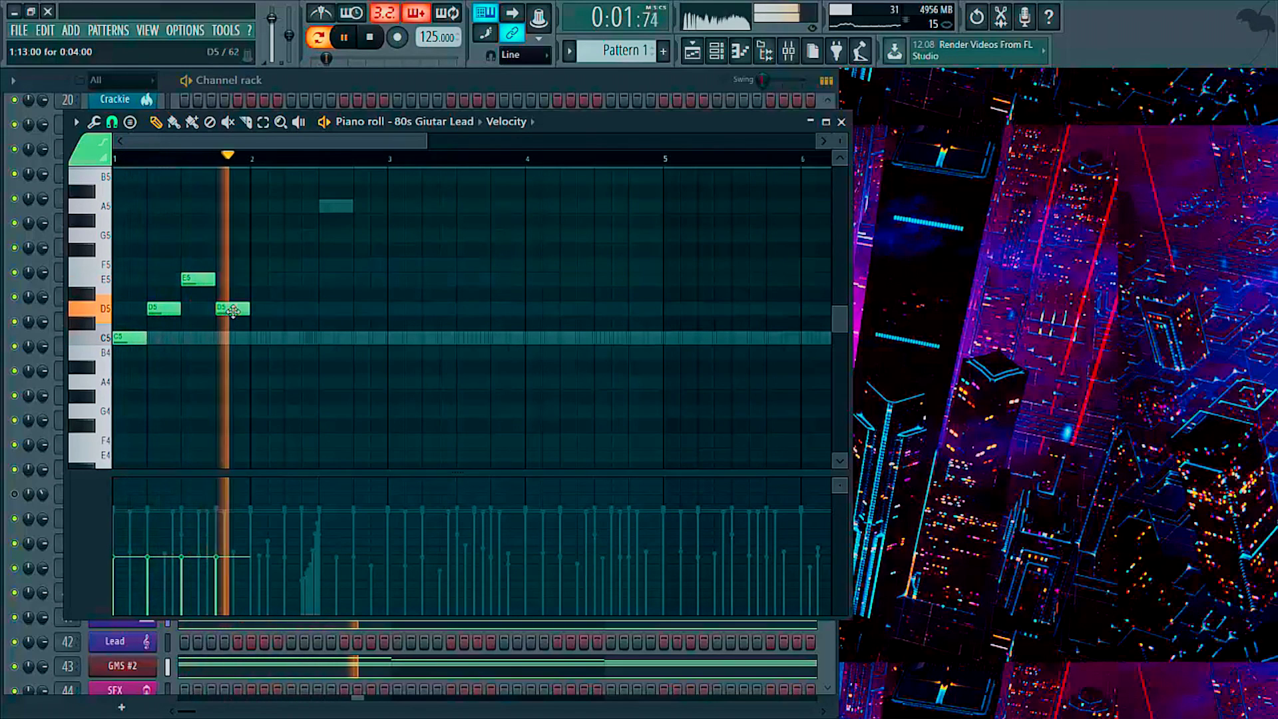
# - Extend the D5 on bar 1's fourth beat to two beats and follow it with a two-beat C5
pyautogui.moveTo(241, 314); pyautogui.dragTo(282, 311)
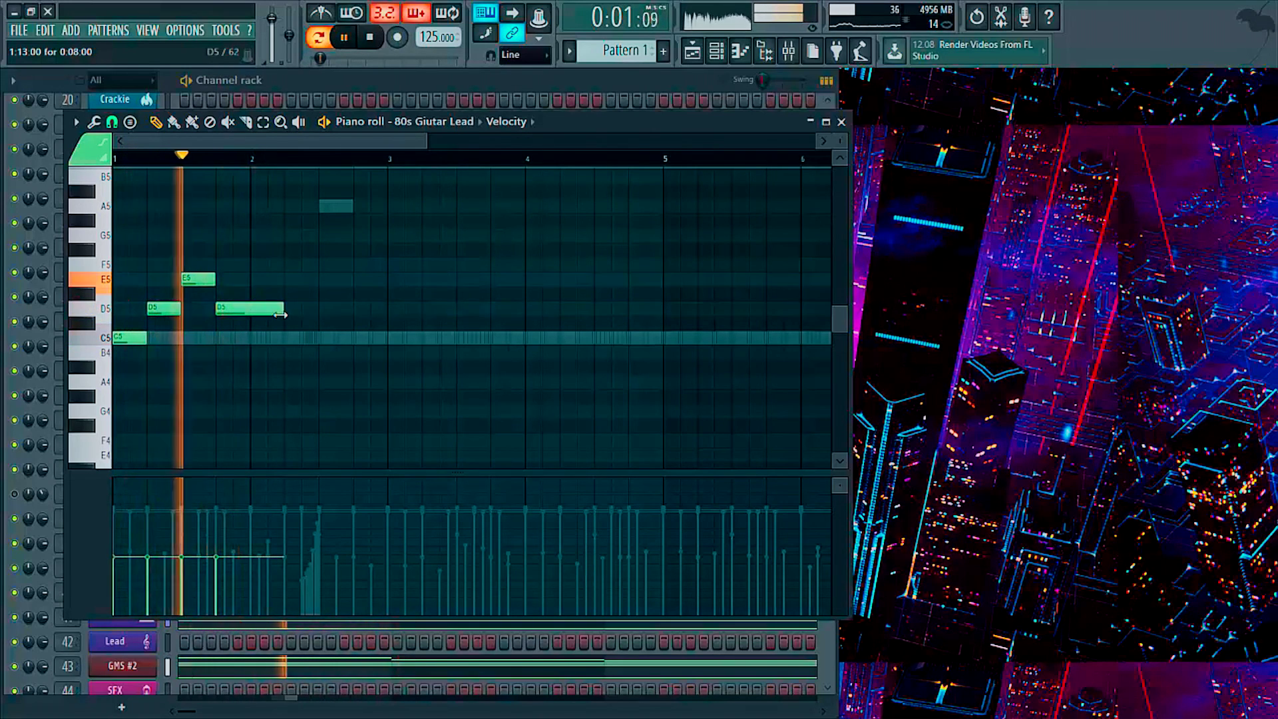
pyautogui.click(287, 338)
pyautogui.press('space')
# - Add a D5 on beat 4 of bar 2 and lengthen it to the end of bar 4
pyautogui.click(357, 310)
pyautogui.press('space')
pyautogui.moveTo(422, 312); pyautogui.dragTo(526, 310)
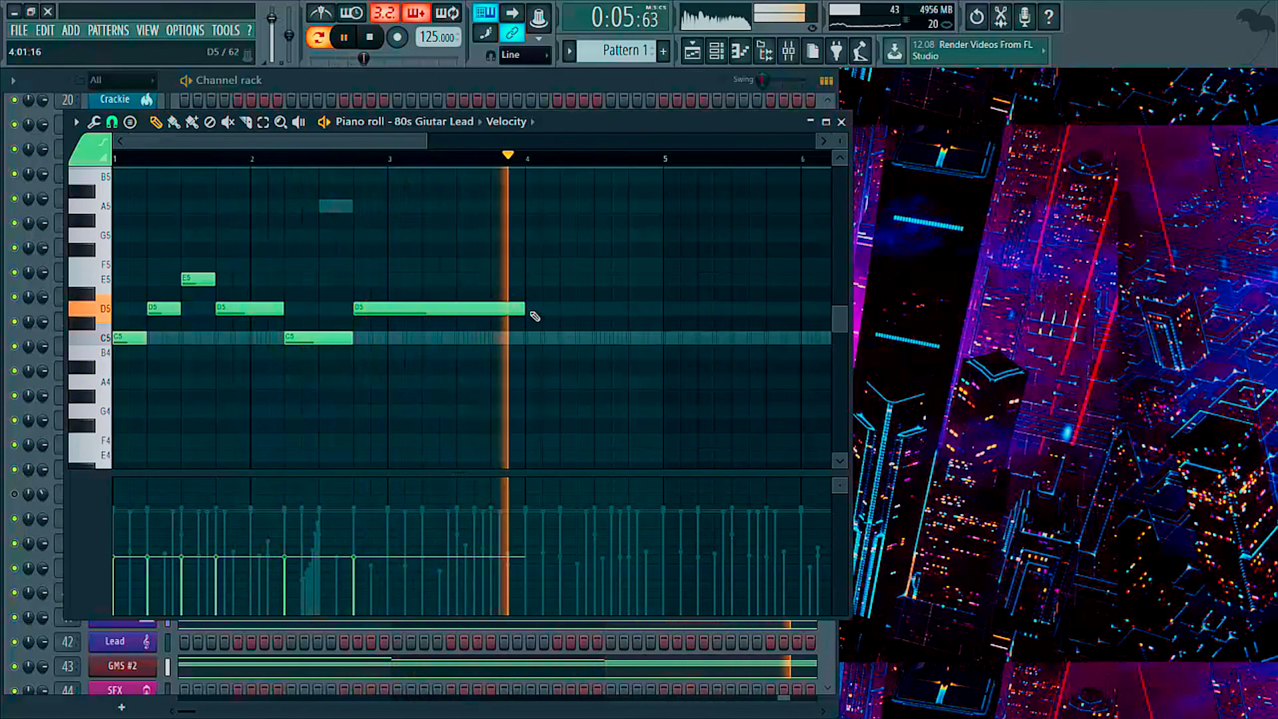
pyautogui.press('space')
pyautogui.moveTo(523, 310); pyautogui.dragTo(653, 317)
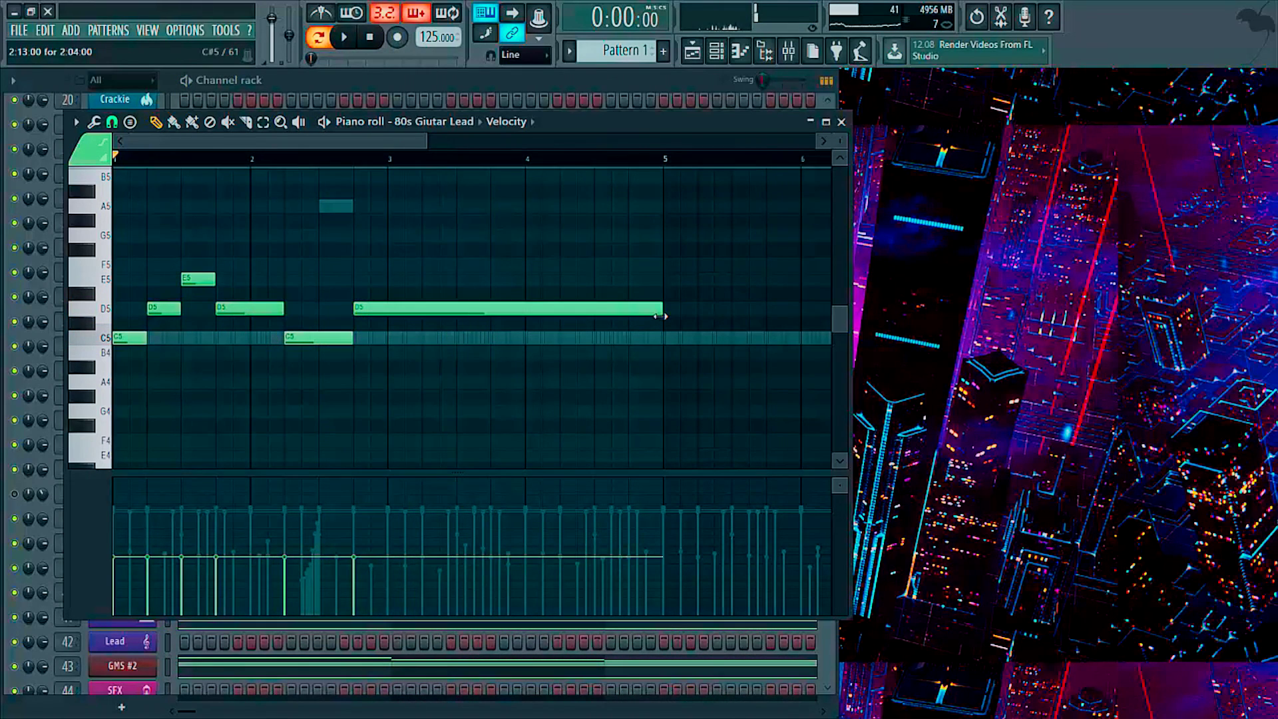
# - Duplicate the four-bar lead phrase into bars 5 to 8 and clear the note selection
pyautogui.moveTo(705, 431); pyautogui.dragTo(112, 261)
pyautogui.moveTo(130, 335); pyautogui.dragTo(681, 337)
pyautogui.press('space')
pyautogui.press('space')
pyautogui.scroll(-4, 580, 162)
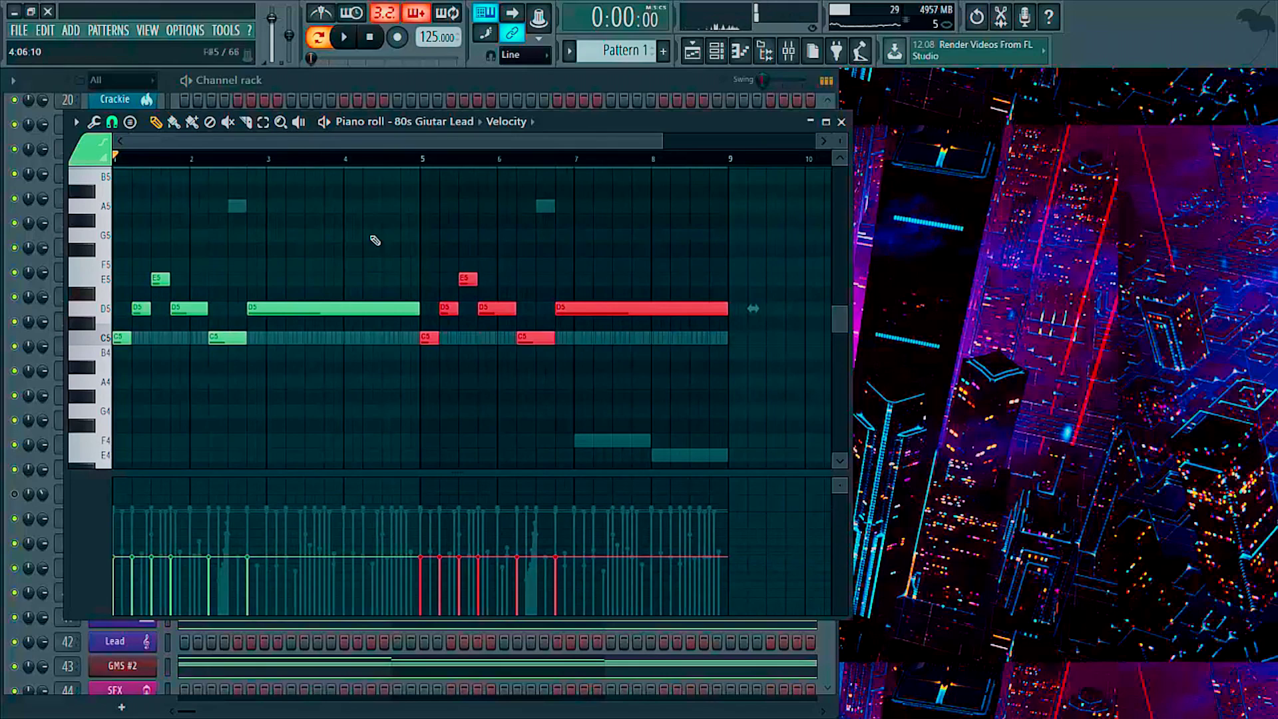
pyautogui.click(375, 241)
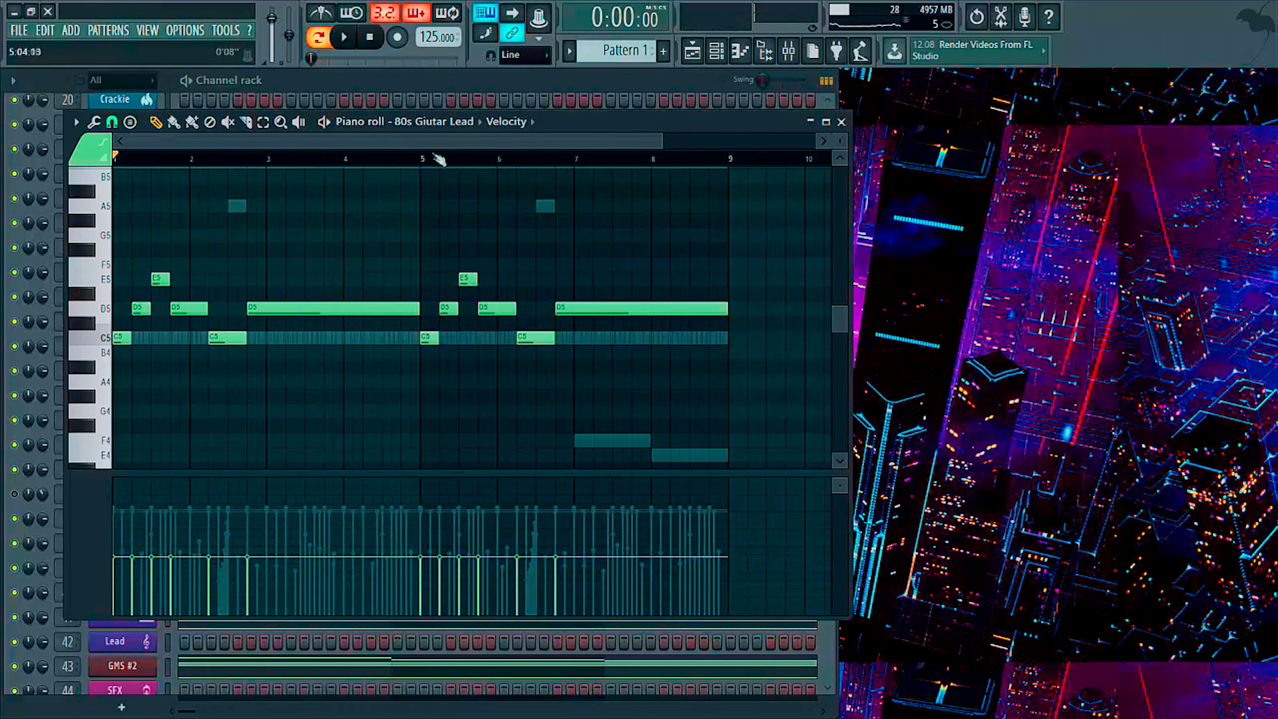
# - Listen to the copied phrase, raise the two-beat D5 in bar 5 to G5, and replay from bar 5
pyautogui.press('space')
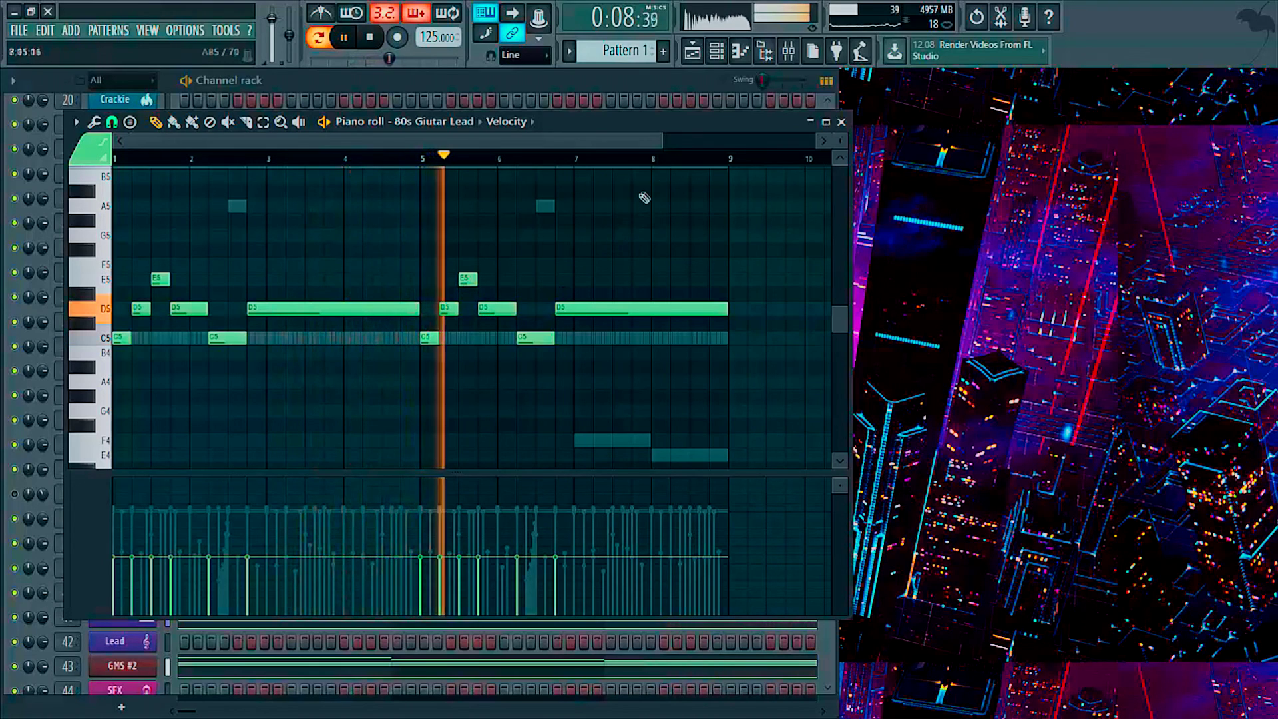
pyautogui.press('space')
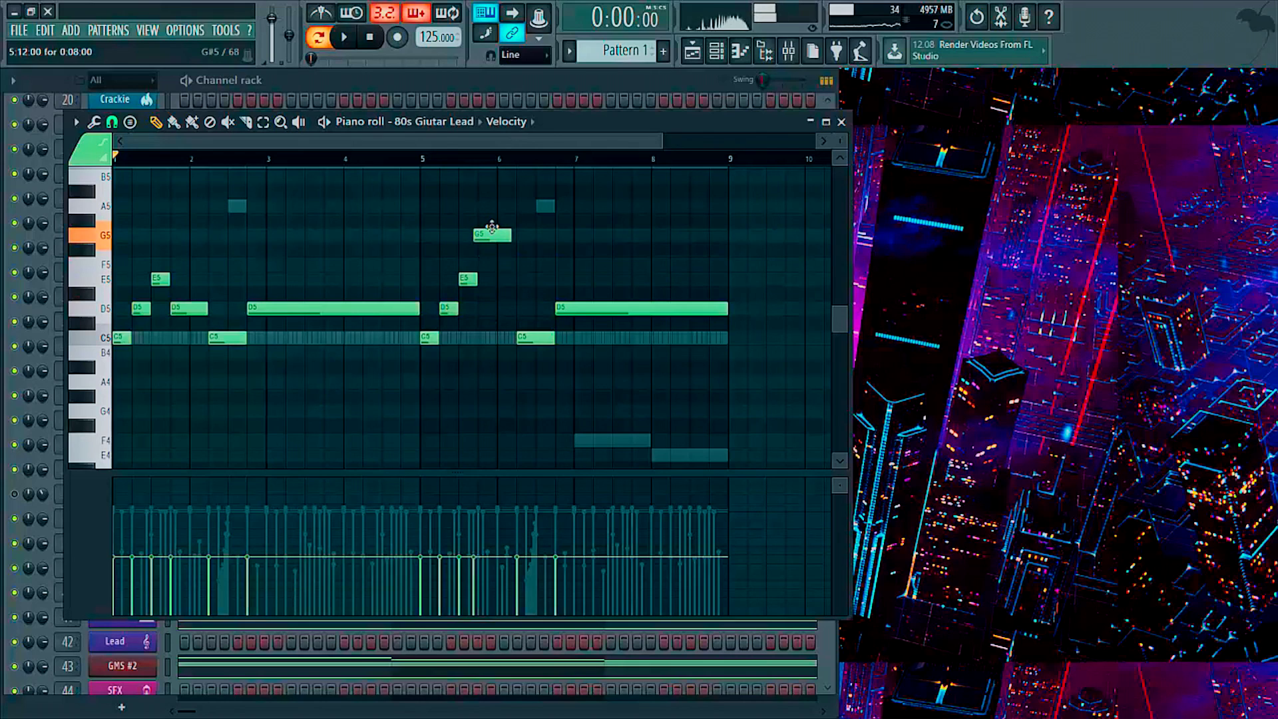
pyautogui.click(423, 159)
pyautogui.press('space')
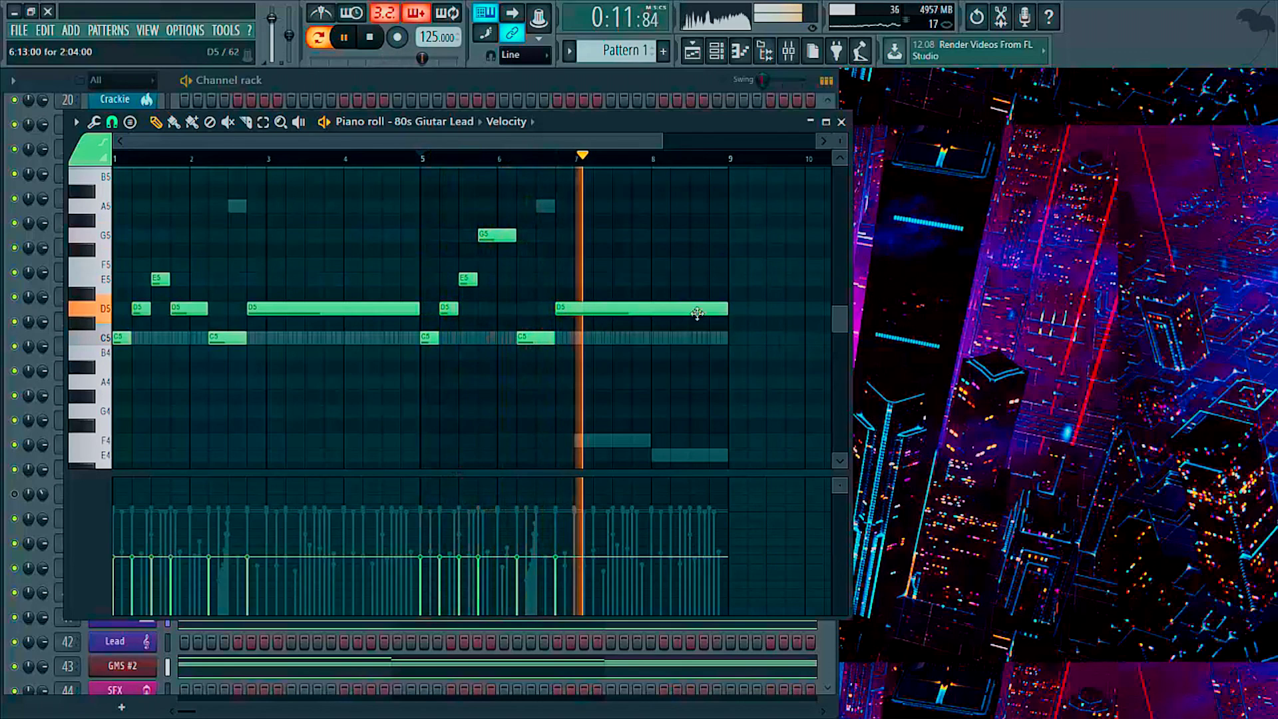
# - Lower the final long D5 to A4, shorten it to three beats, and add a B4 from there to the end of bar 8
pyautogui.press('space')
pyautogui.moveTo(686, 310); pyautogui.dragTo(683, 382)
pyautogui.press('space')
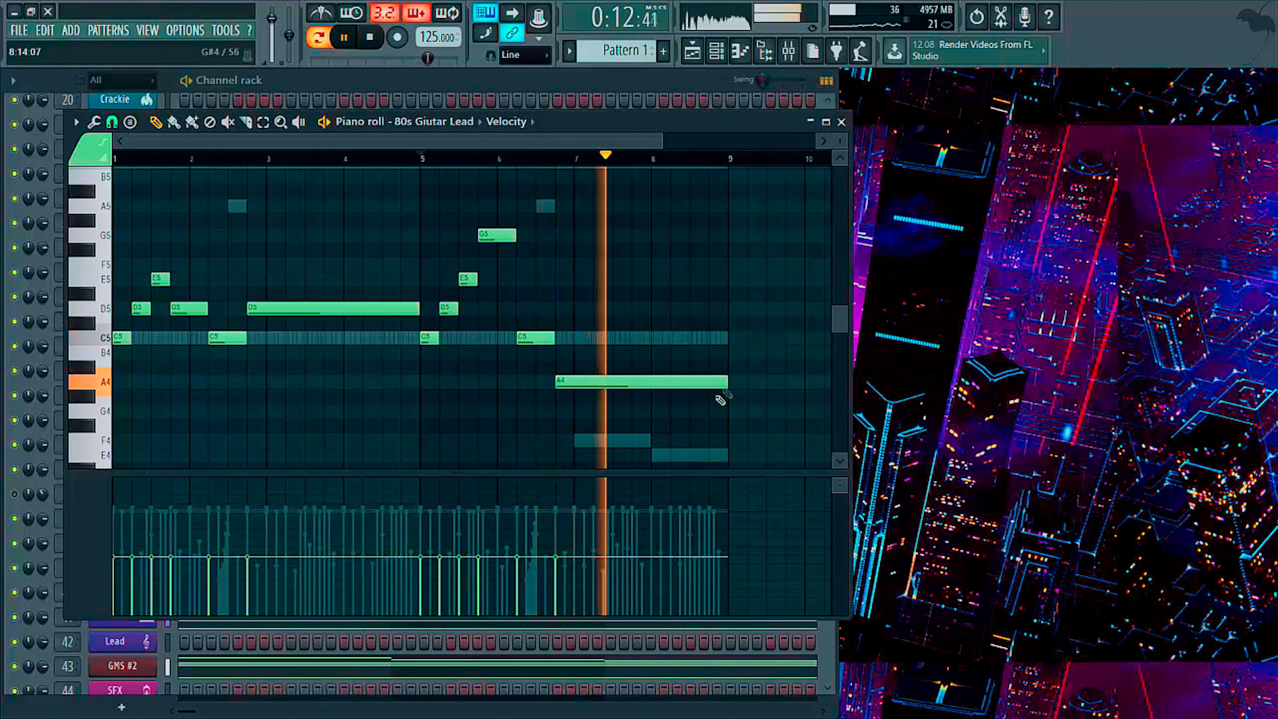
pyautogui.press('space')
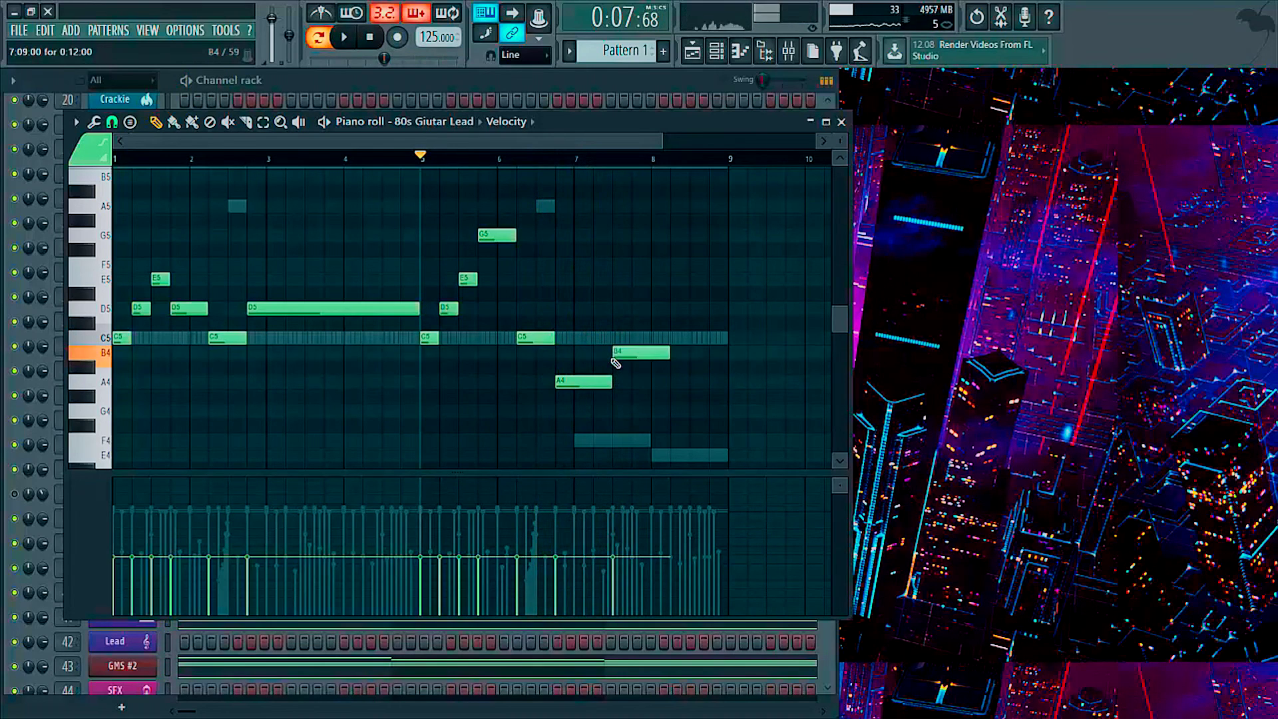
pyautogui.press('space')
pyautogui.moveTo(668, 353); pyautogui.dragTo(728, 353)
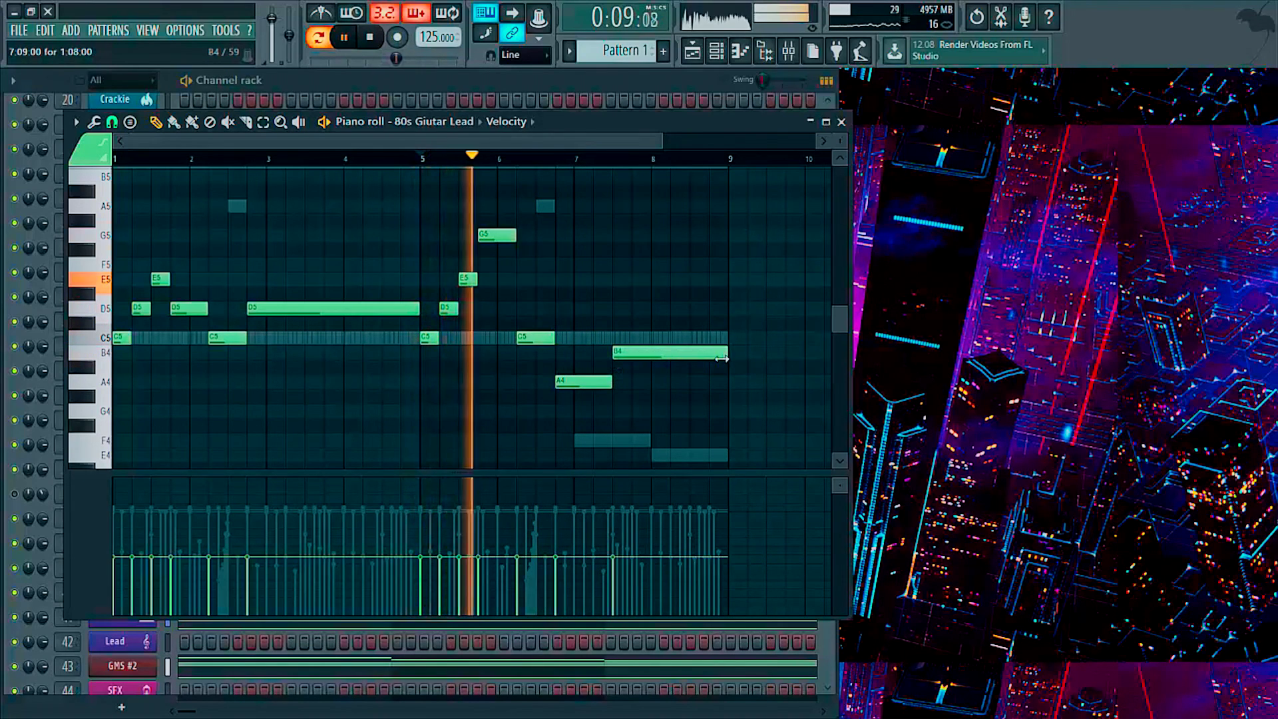
# - Raise the long closing B4 note to C5 while the second half of the pattern plays
pyautogui.keyDown('ctrl'); pyautogui.scroll(3, 659, 200); pyautogui.keyUp('ctrl')
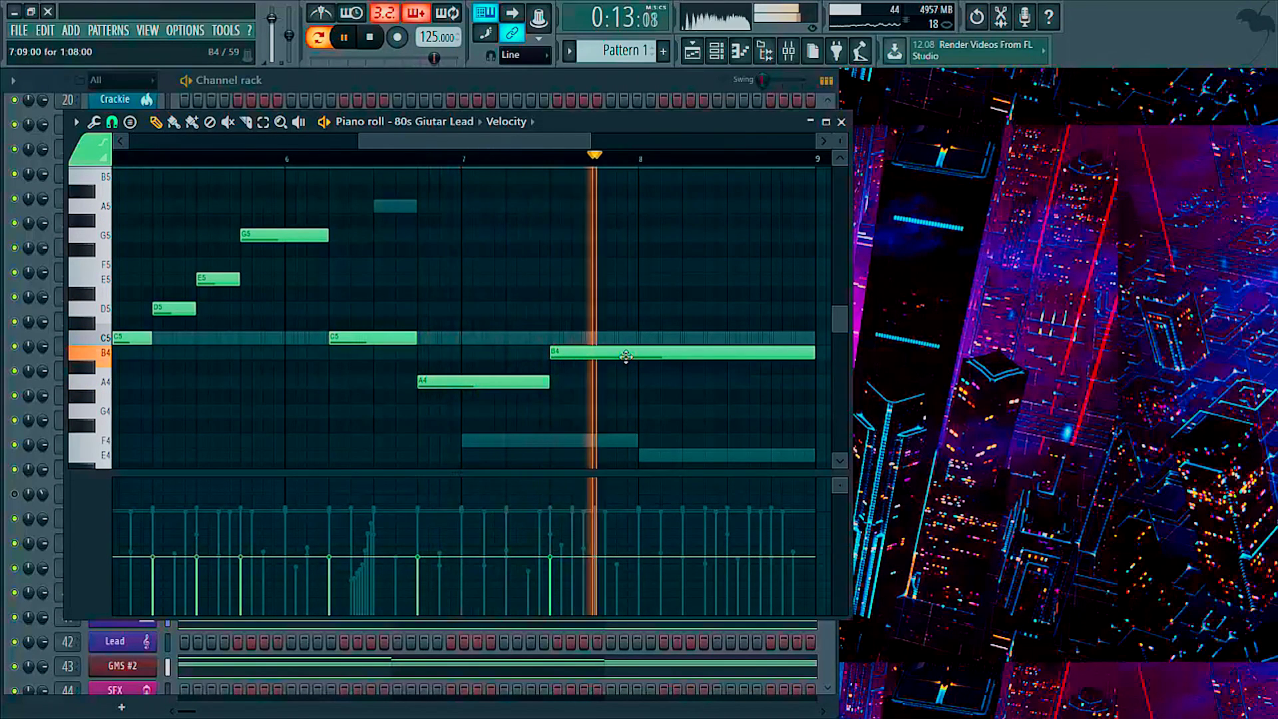
pyautogui.moveTo(626, 356); pyautogui.dragTo(626, 338)
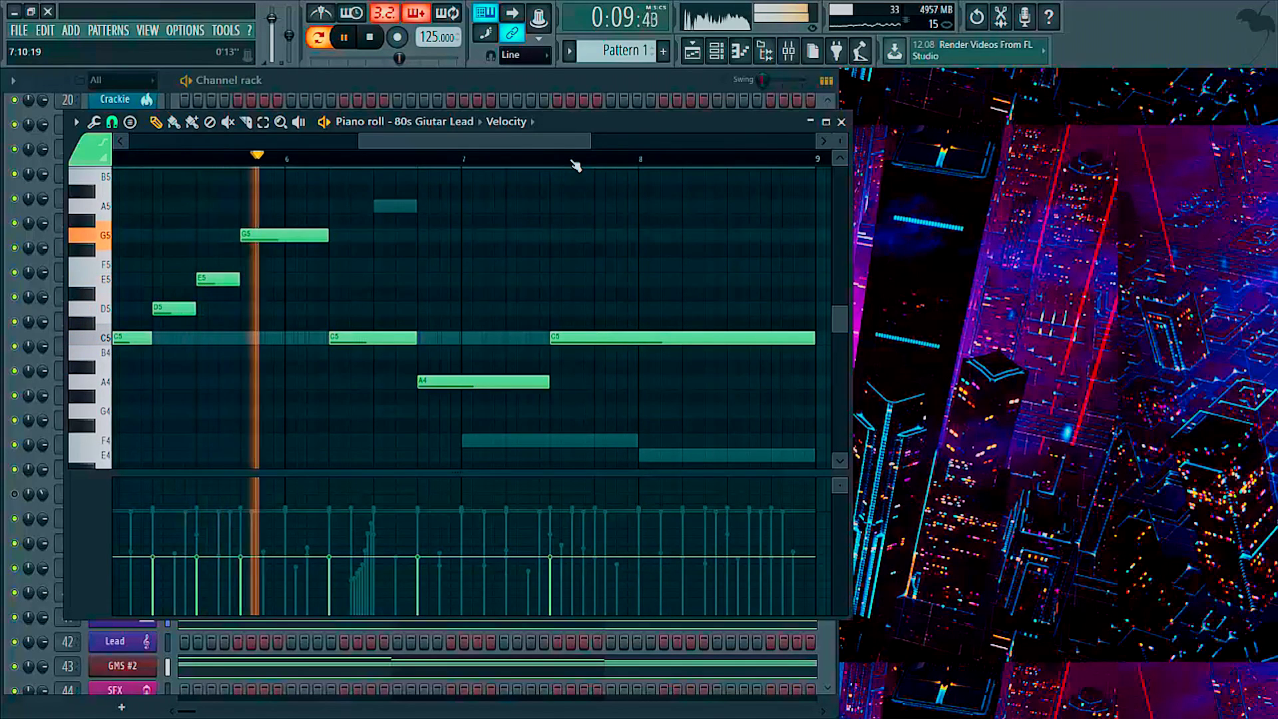
pyautogui.scroll(-3, 575, 163)
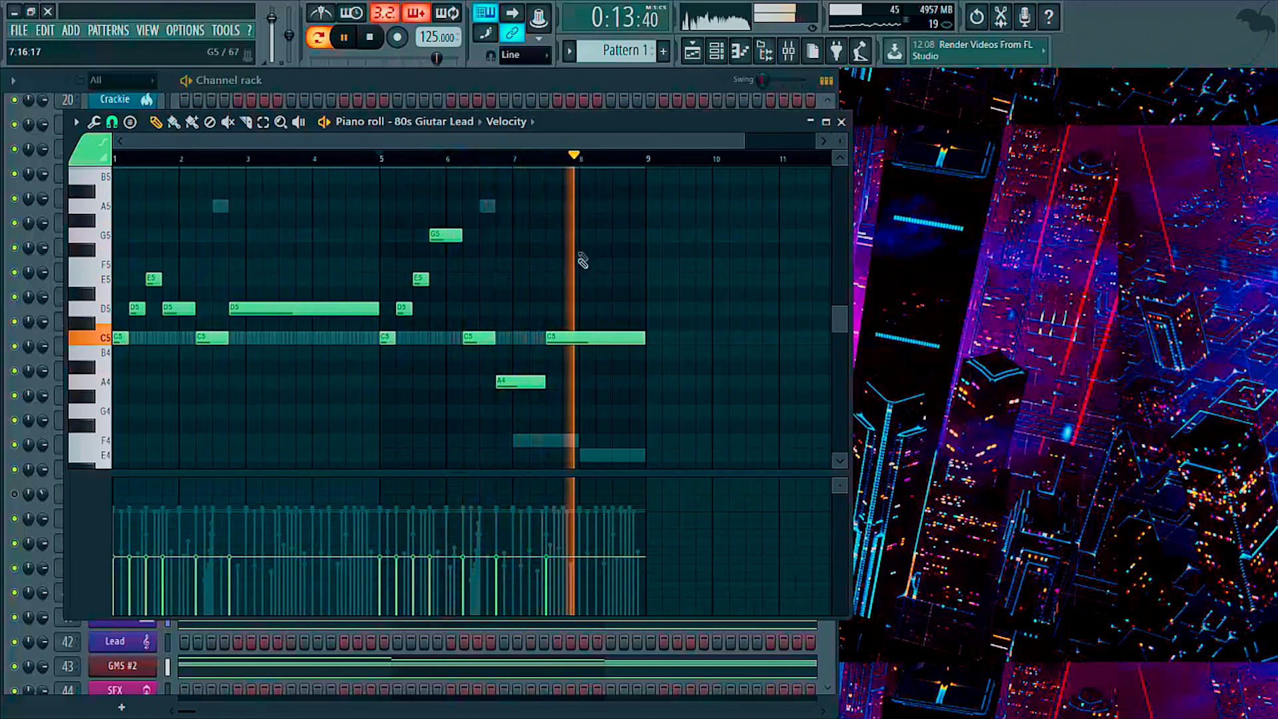
# - Try starting the closing C5 at bar 8 with the A4 extended to meet it, and listen to the ending
pyautogui.press('space')
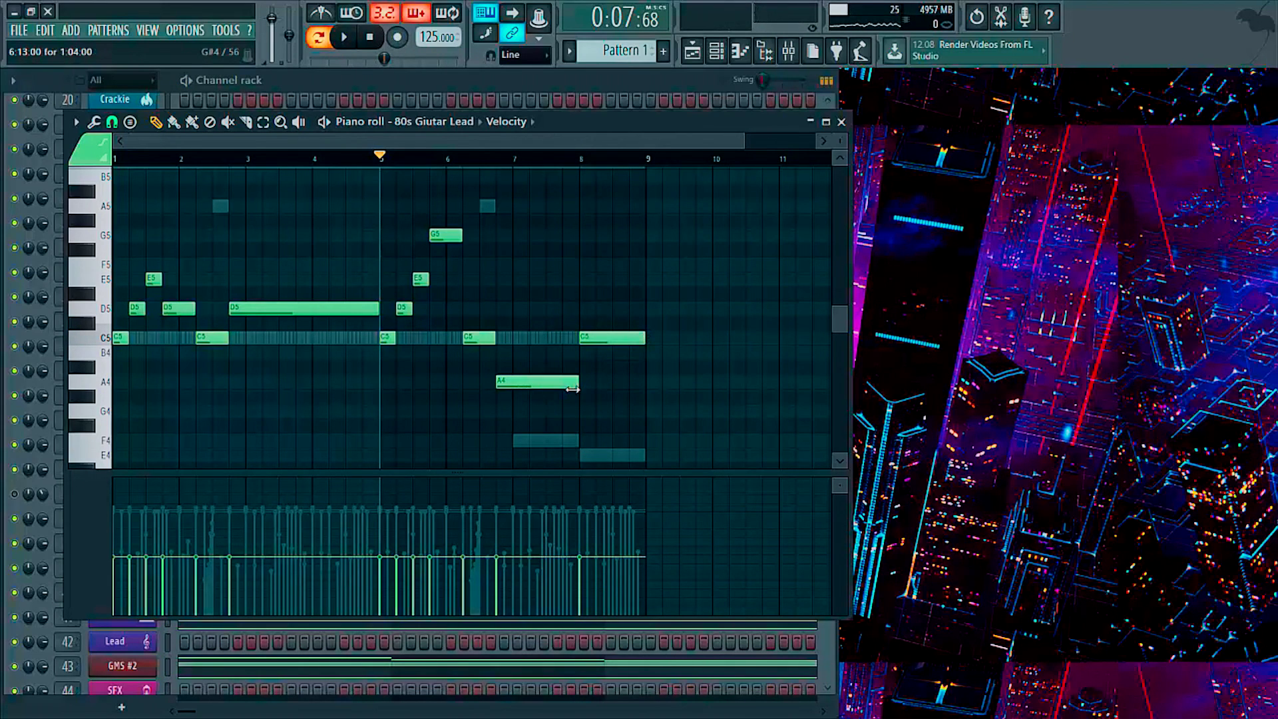
pyautogui.press('space')
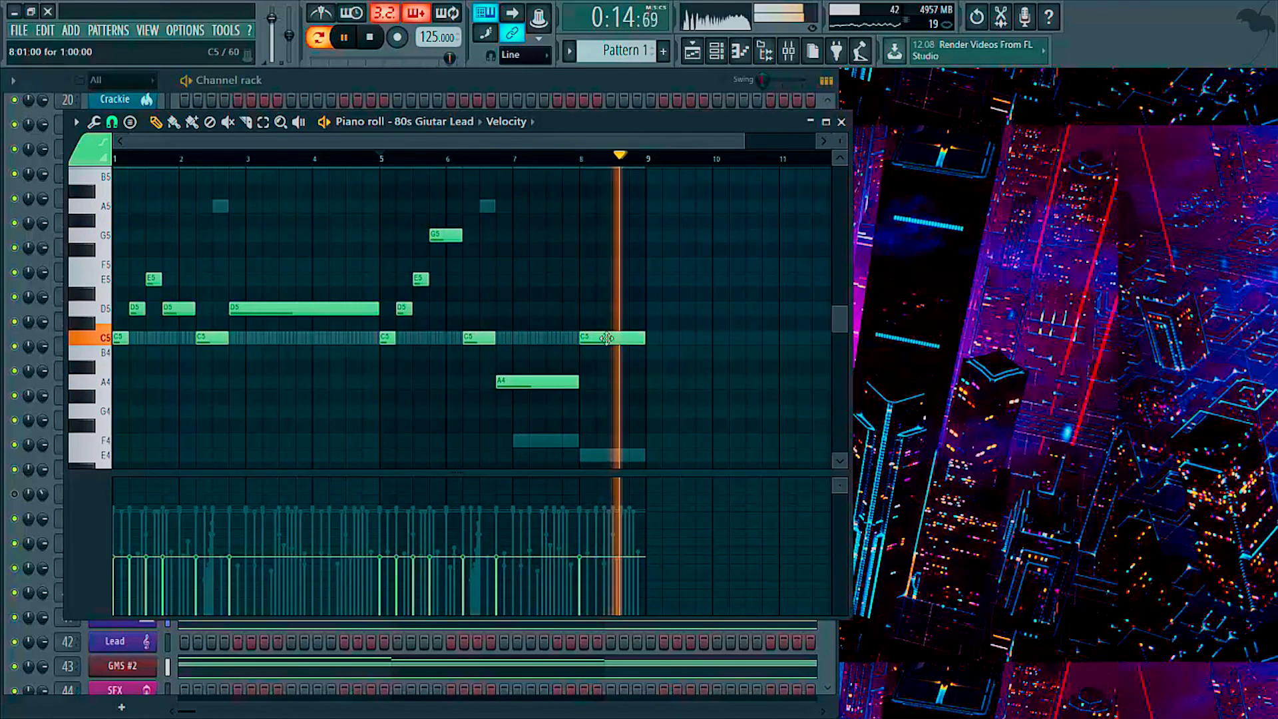
pyautogui.press('space')
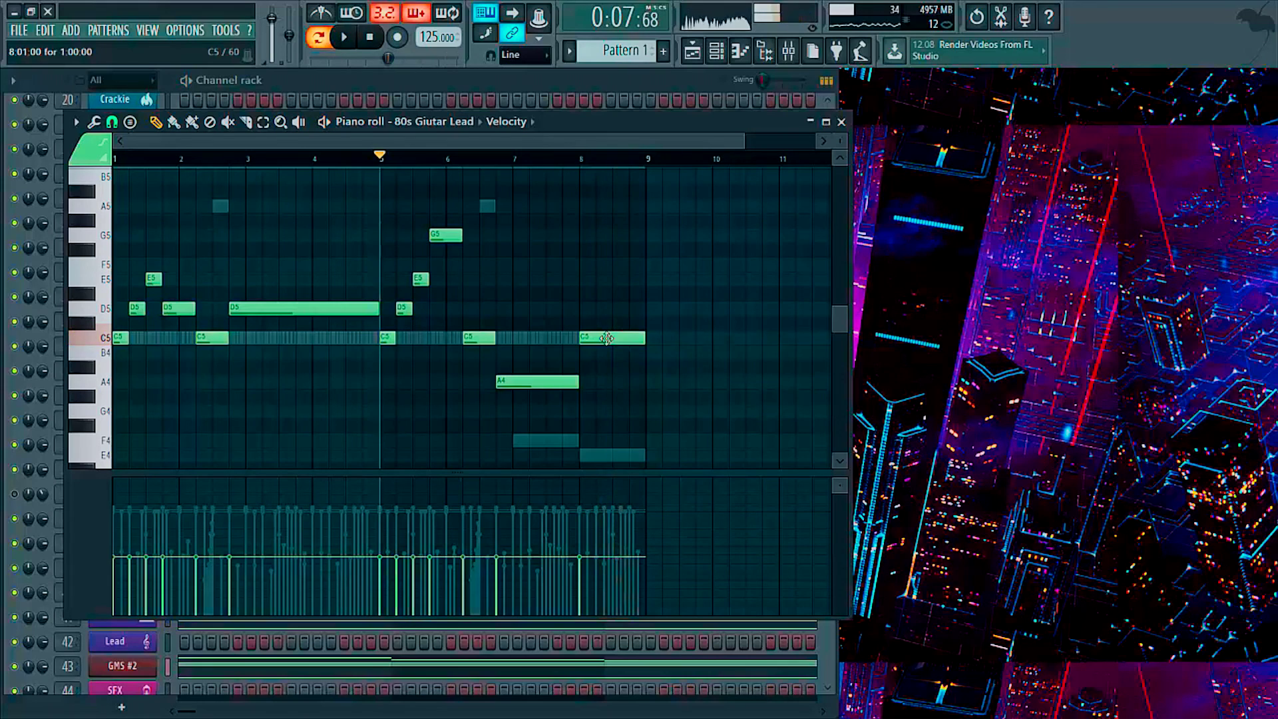
# - Try the bar 8 closing note at A#4 and at D5, playing back the ending with each pitch
pyautogui.moveTo(607, 339); pyautogui.dragTo(606, 360)
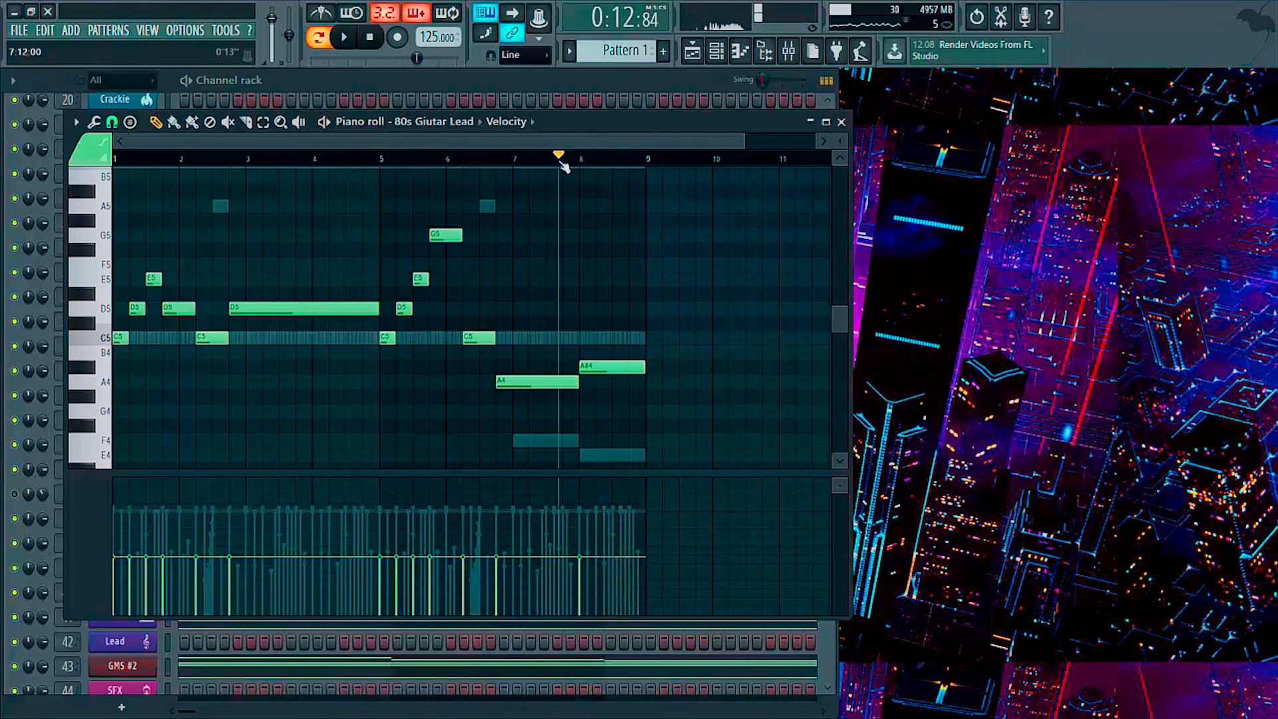
pyautogui.press('space')
pyautogui.press('space')
pyautogui.moveTo(603, 353); pyautogui.dragTo(606, 301)
pyautogui.press('space')
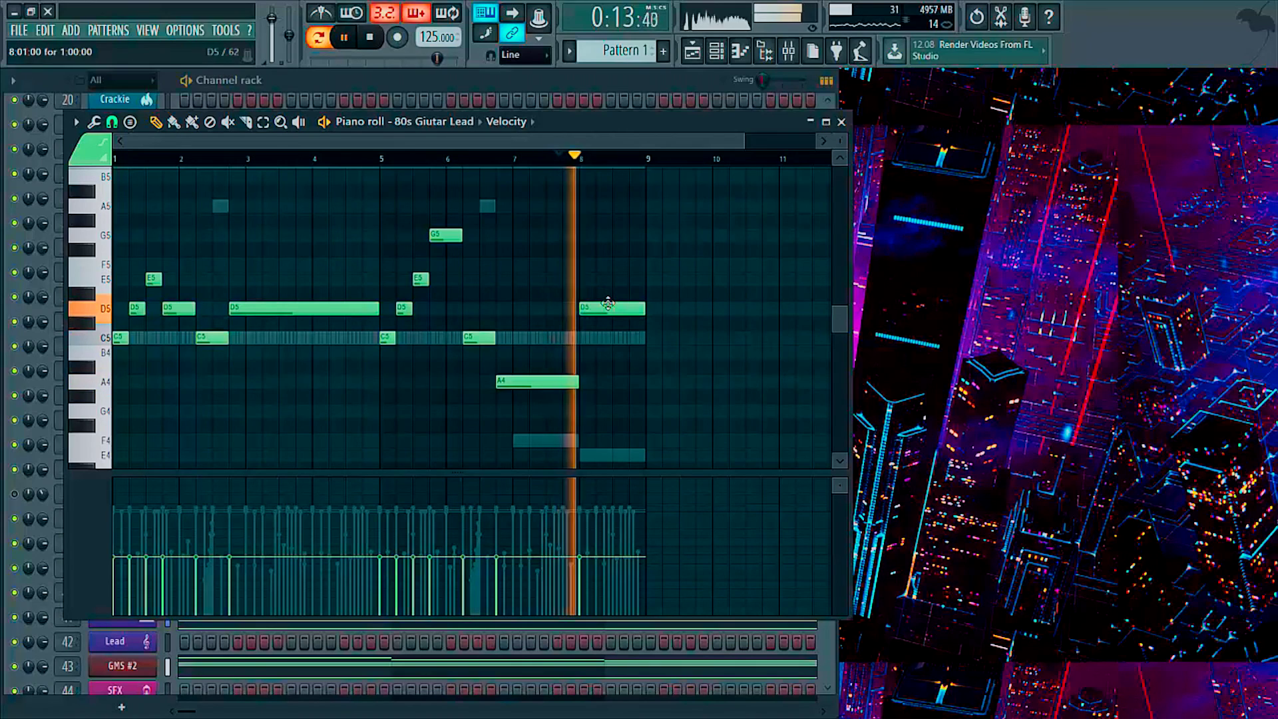
pyautogui.click(468, 158)
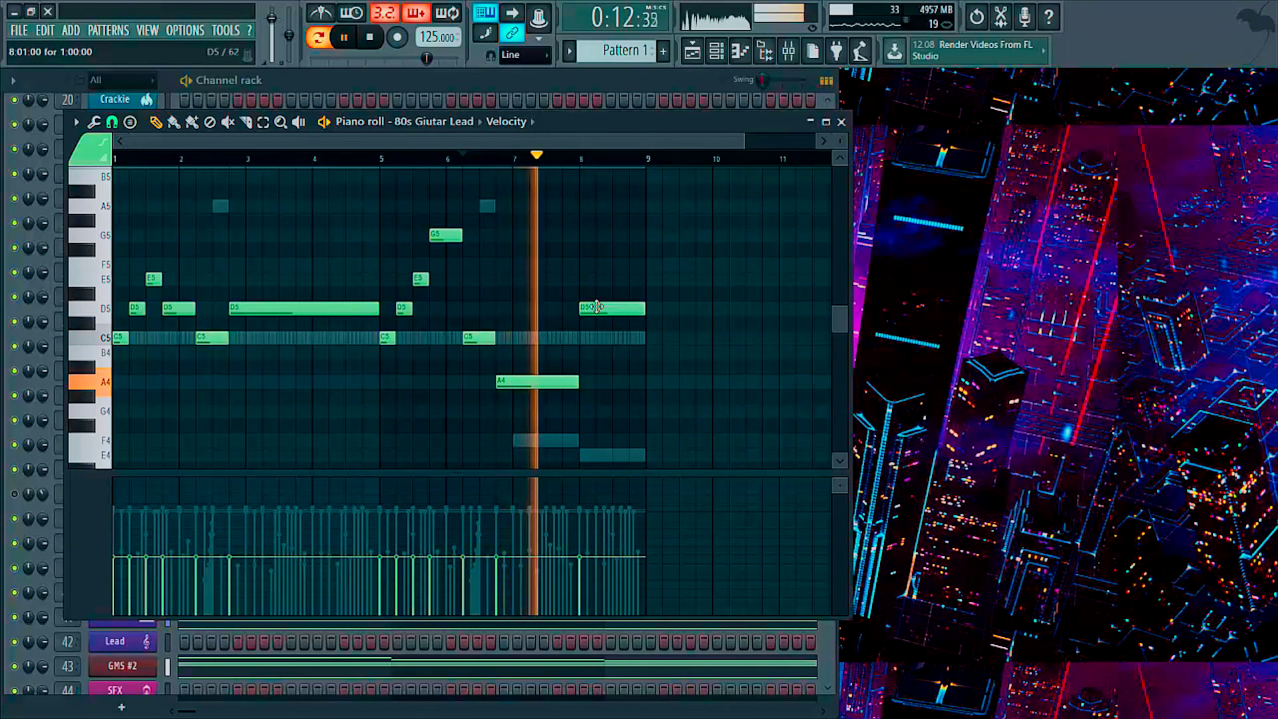
pyautogui.press('space')
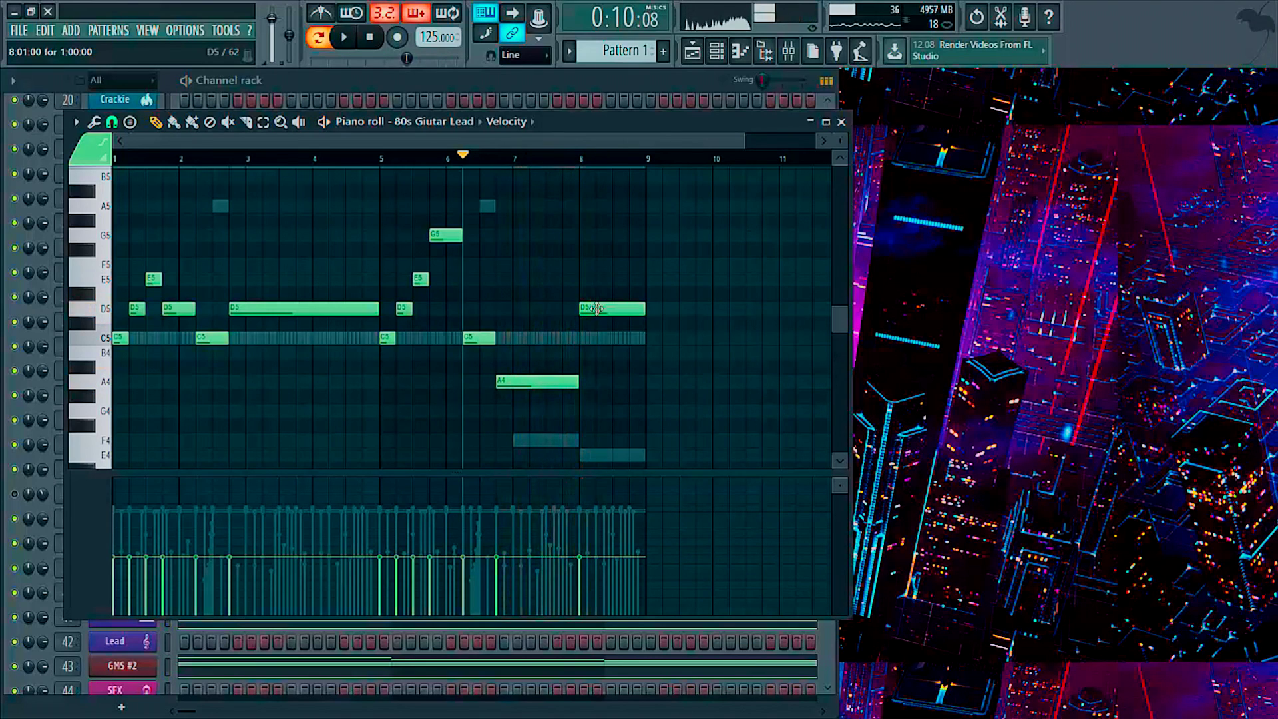
# - Move the closing note to C5 on beat 3 of bar 7, extend it to the end of bar 8, and shorten the A4 to three beats
pyautogui.moveTo(597, 308); pyautogui.dragTo(565, 338)
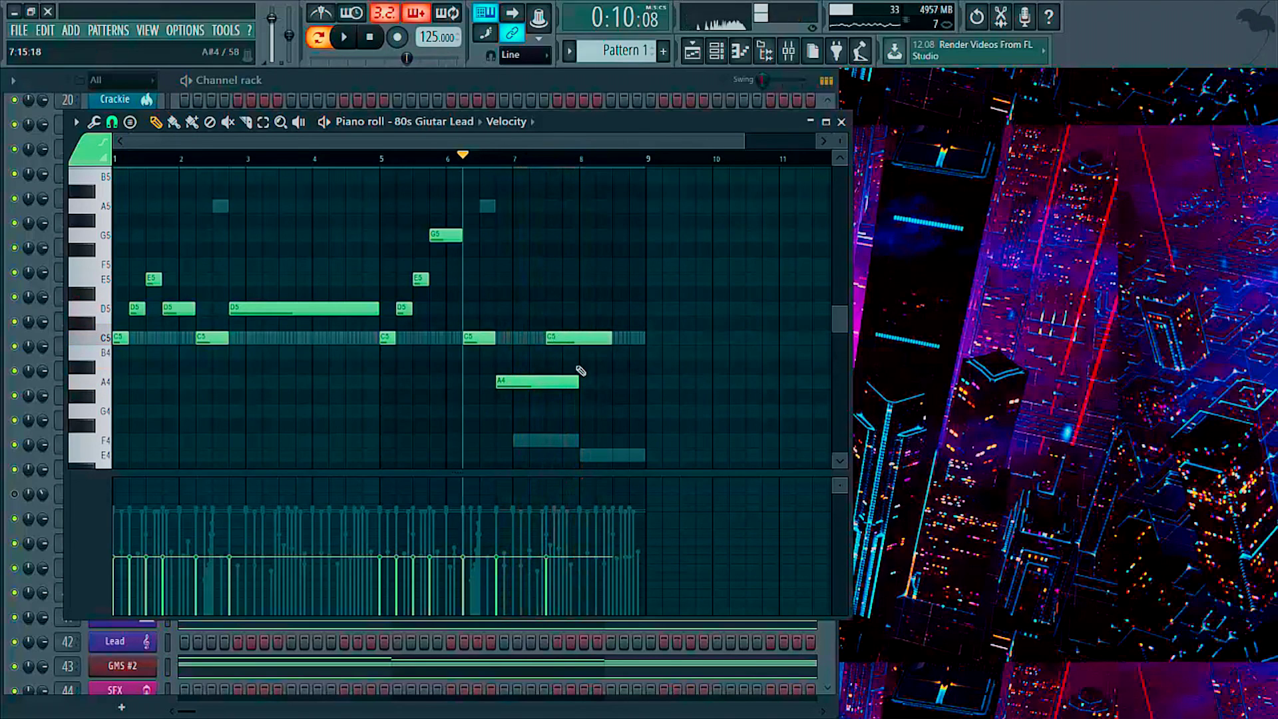
pyautogui.press('space')
pyautogui.moveTo(610, 338); pyautogui.dragTo(643, 338)
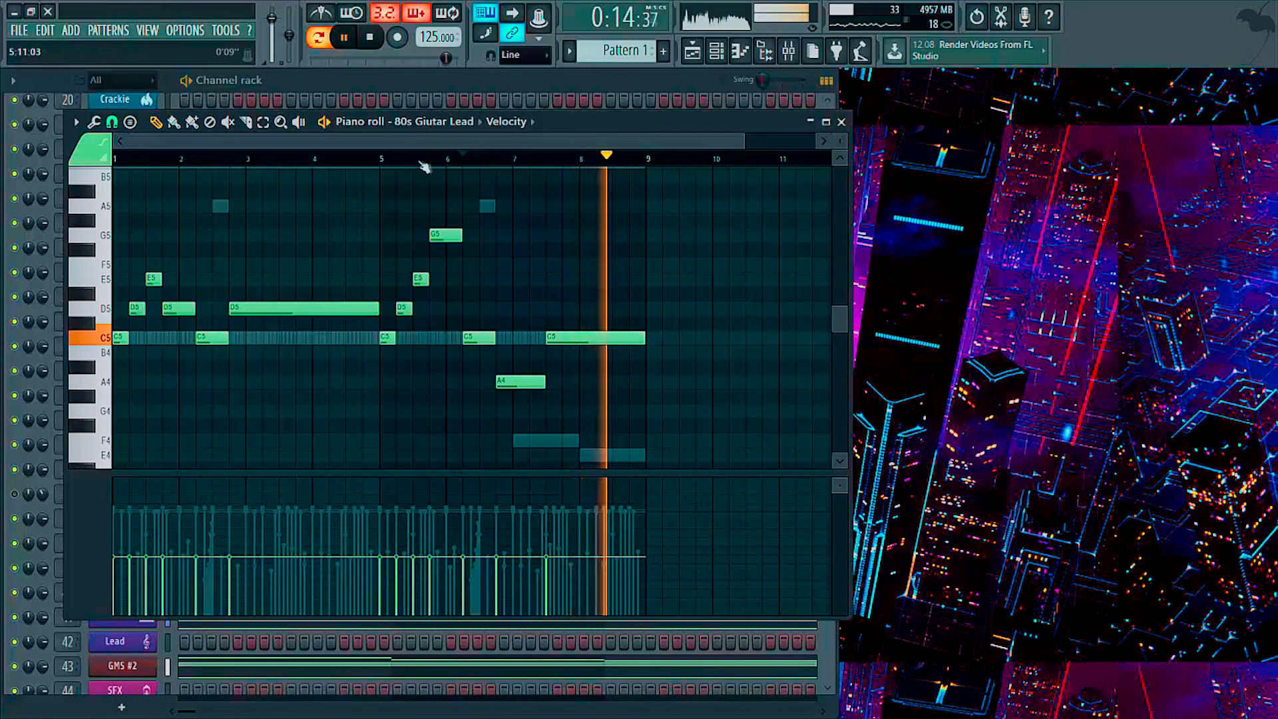
# - Try starting the closing C5 on beat 2 of bar 7, held to the end of bar 8, with the A4 shortened to two beats
pyautogui.click(381, 159)
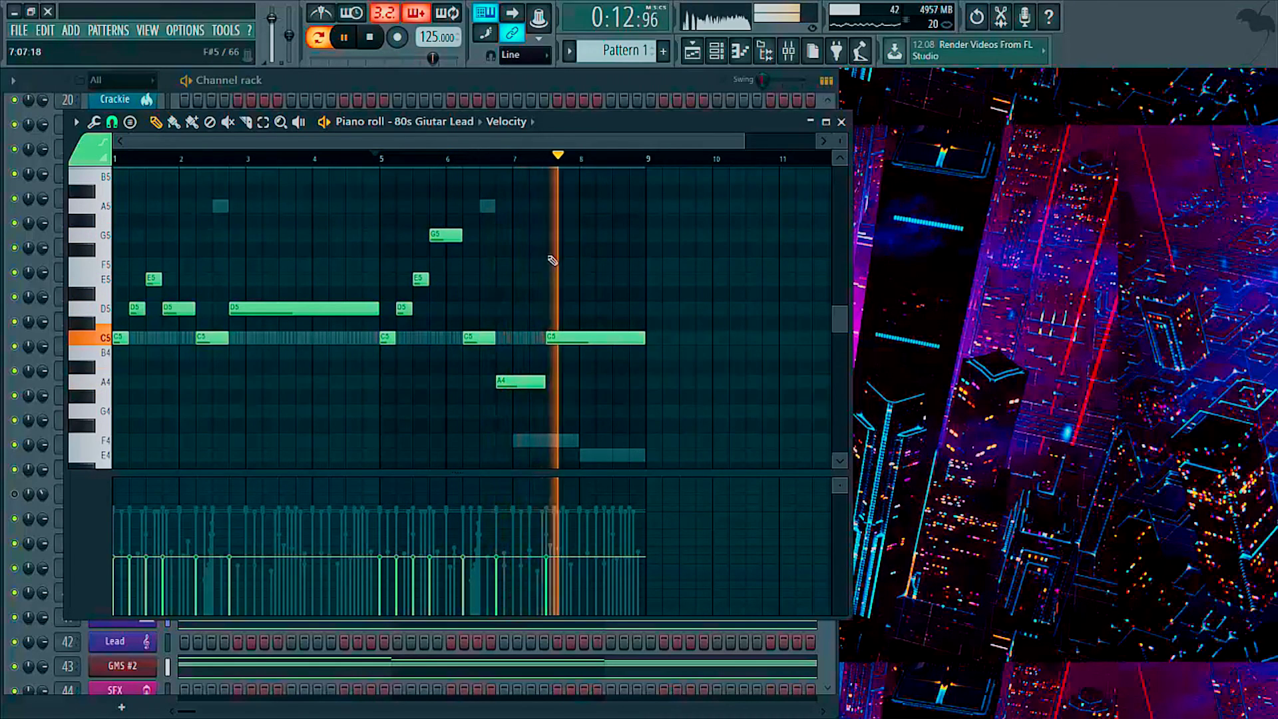
pyautogui.press('space')
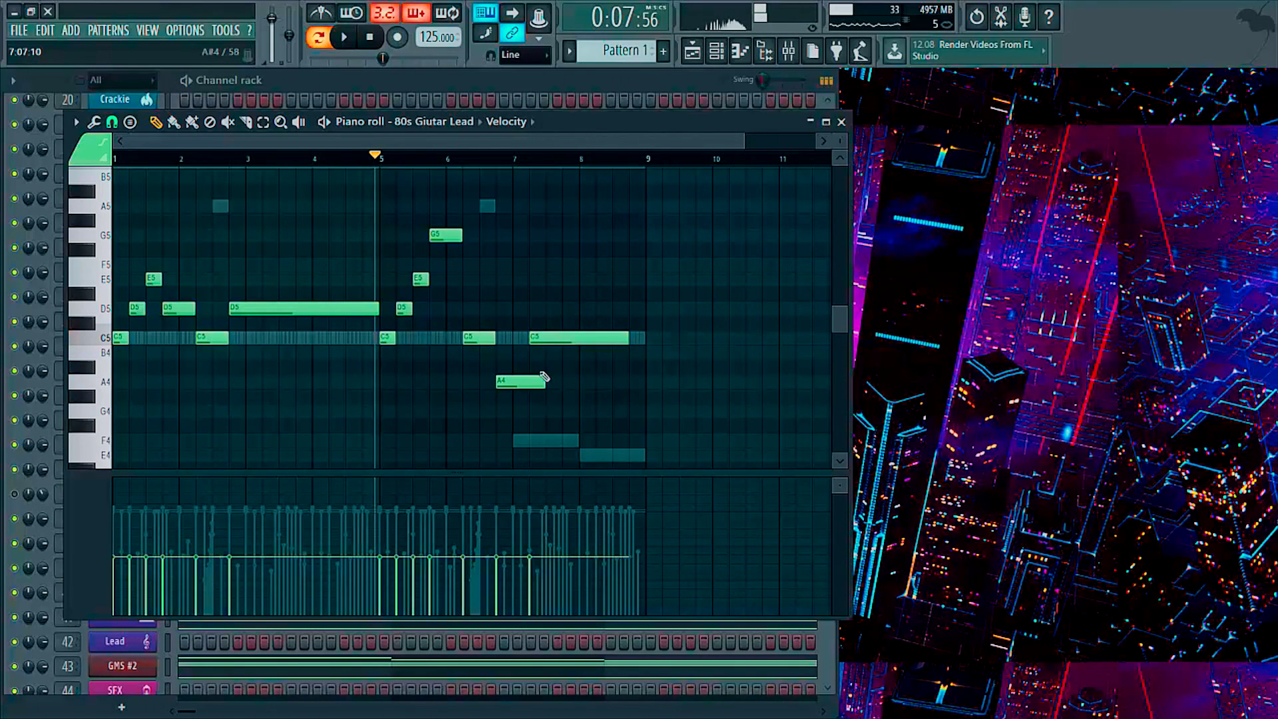
pyautogui.moveTo(627, 338); pyautogui.dragTo(645, 338)
pyautogui.press('space')
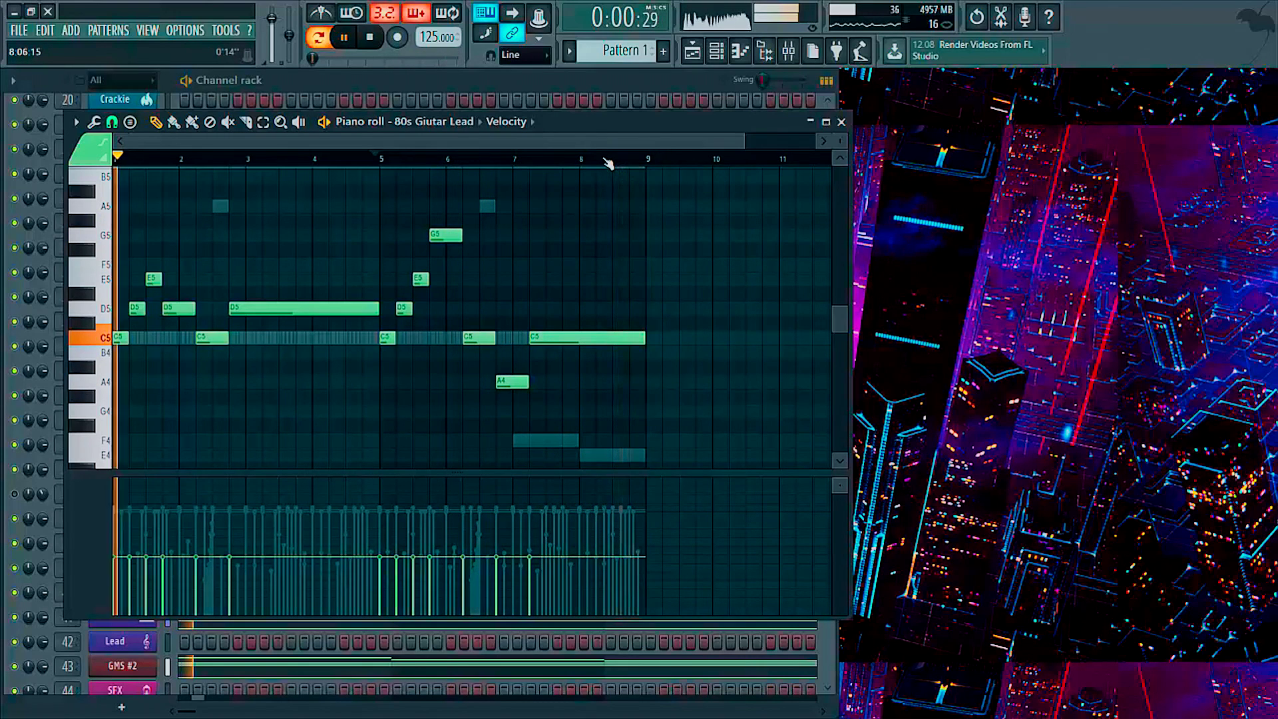
pyautogui.press('space')
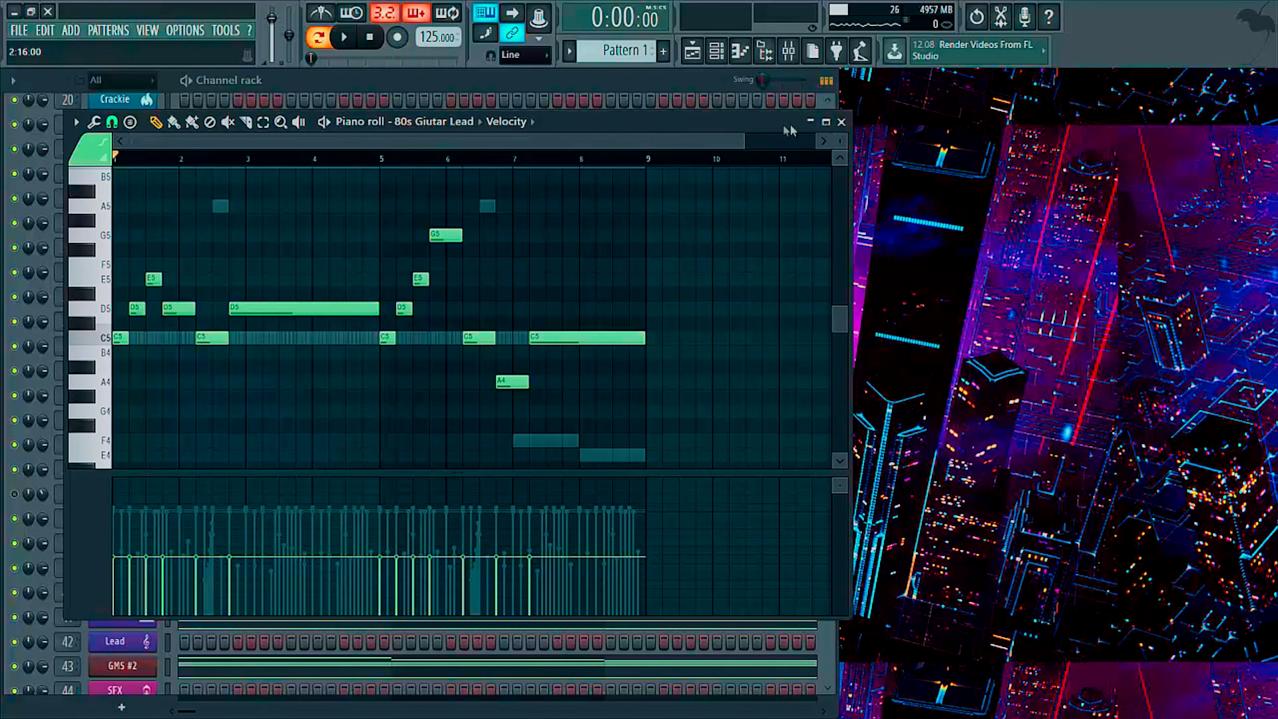
# - Reopen the 80s Giutar Lead notes, transpose them all down one octave, and listen to the pattern
pyautogui.click(841, 122)
pyautogui.click(407, 322)
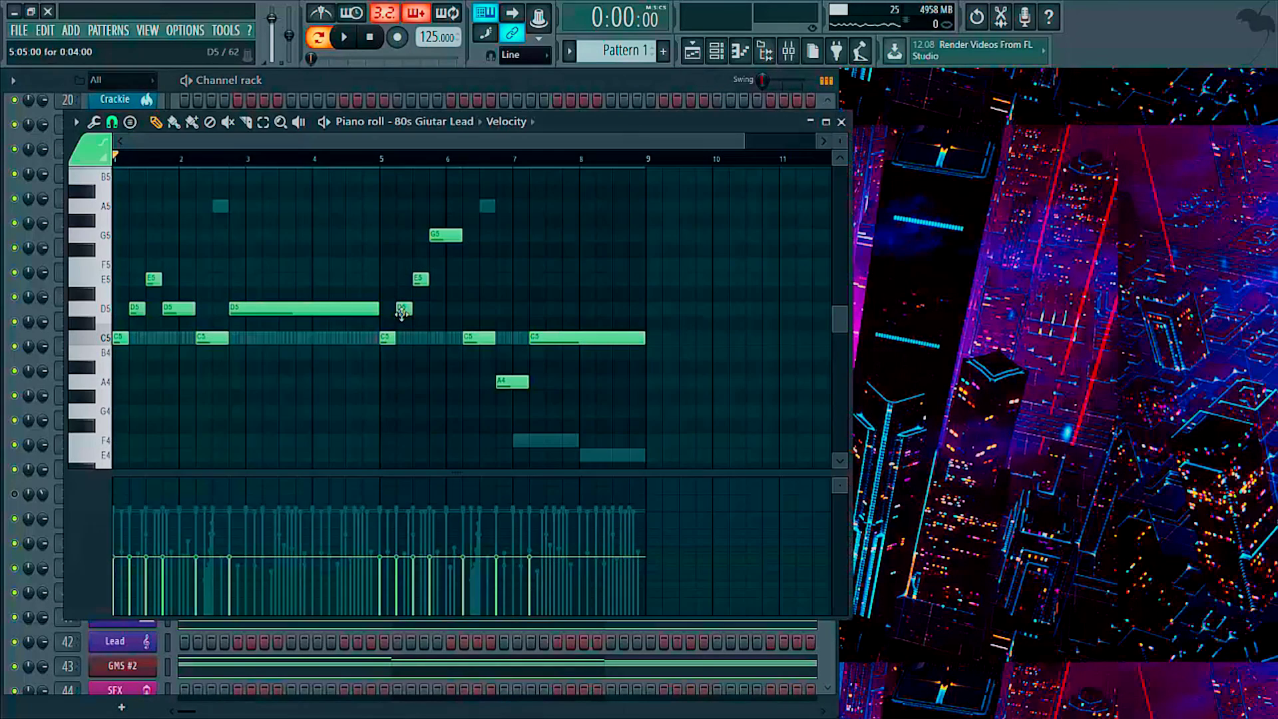
pyautogui.hotkey('ctrl', 'a')
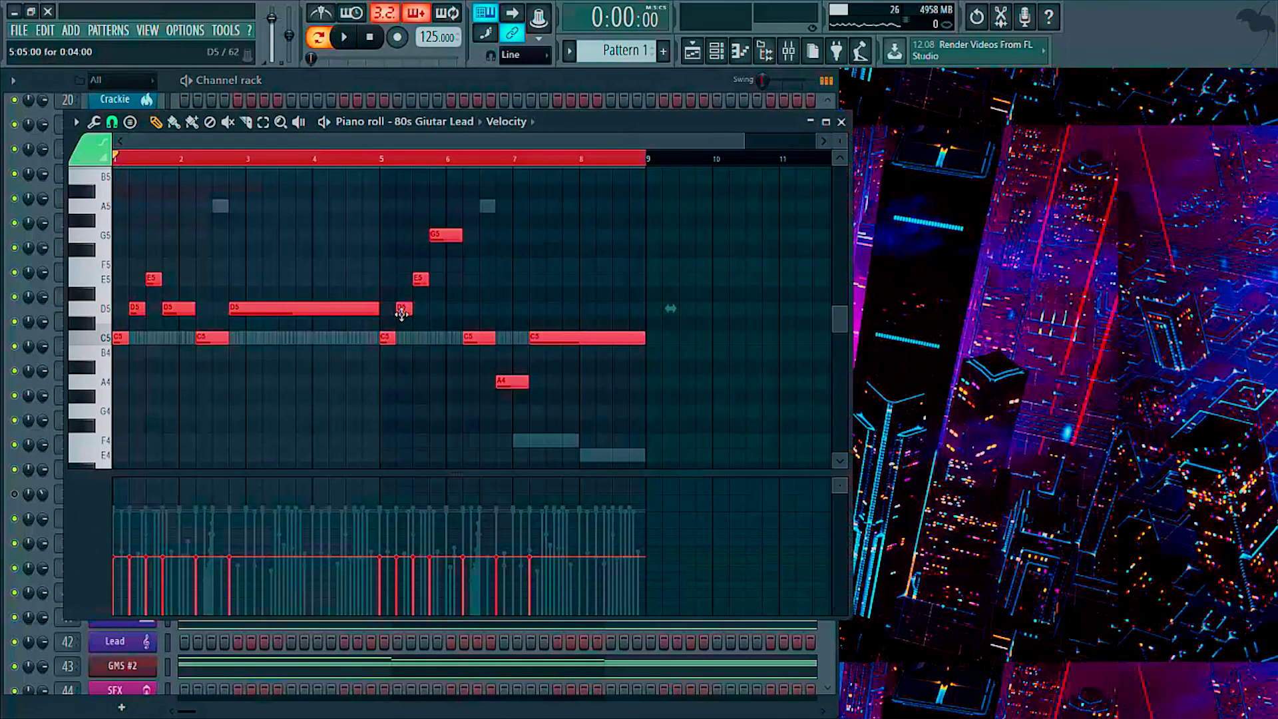
pyautogui.hotkey('ctrl', 'Down')
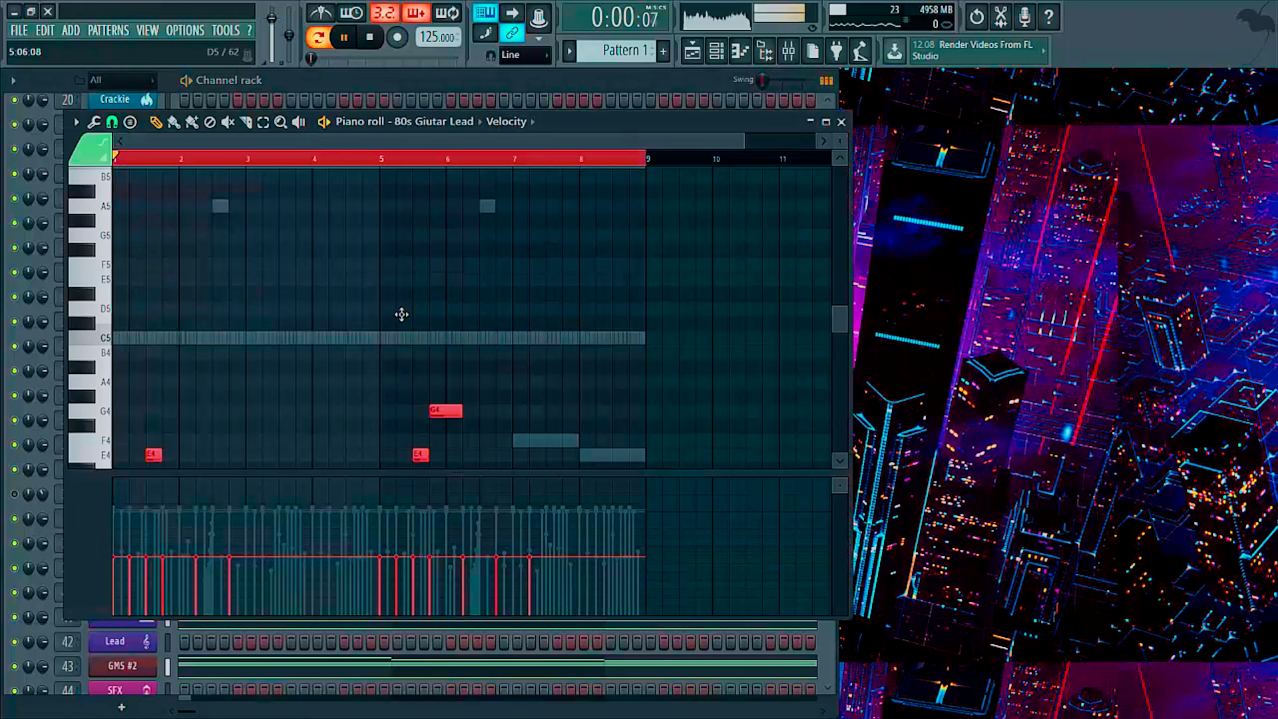
pyautogui.scroll(-6, 399, 294)
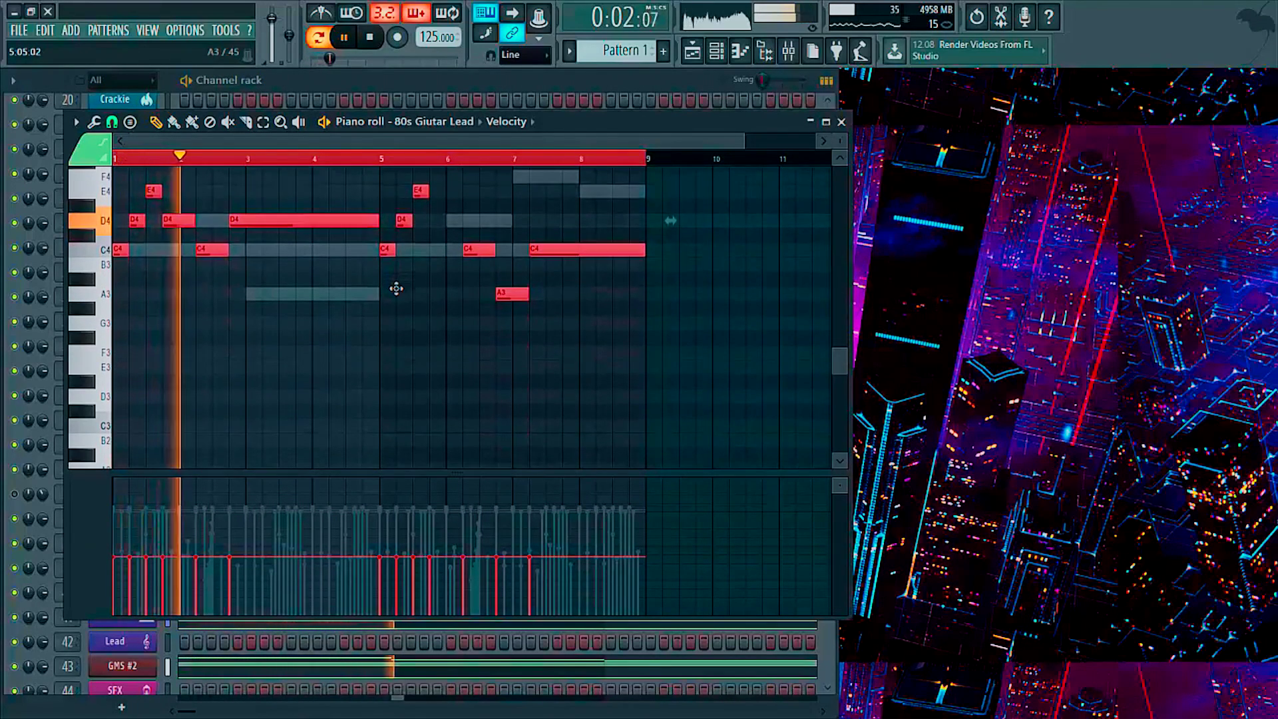
pyautogui.scroll(4, 398, 290)
pyautogui.scroll(-3, 399, 291)
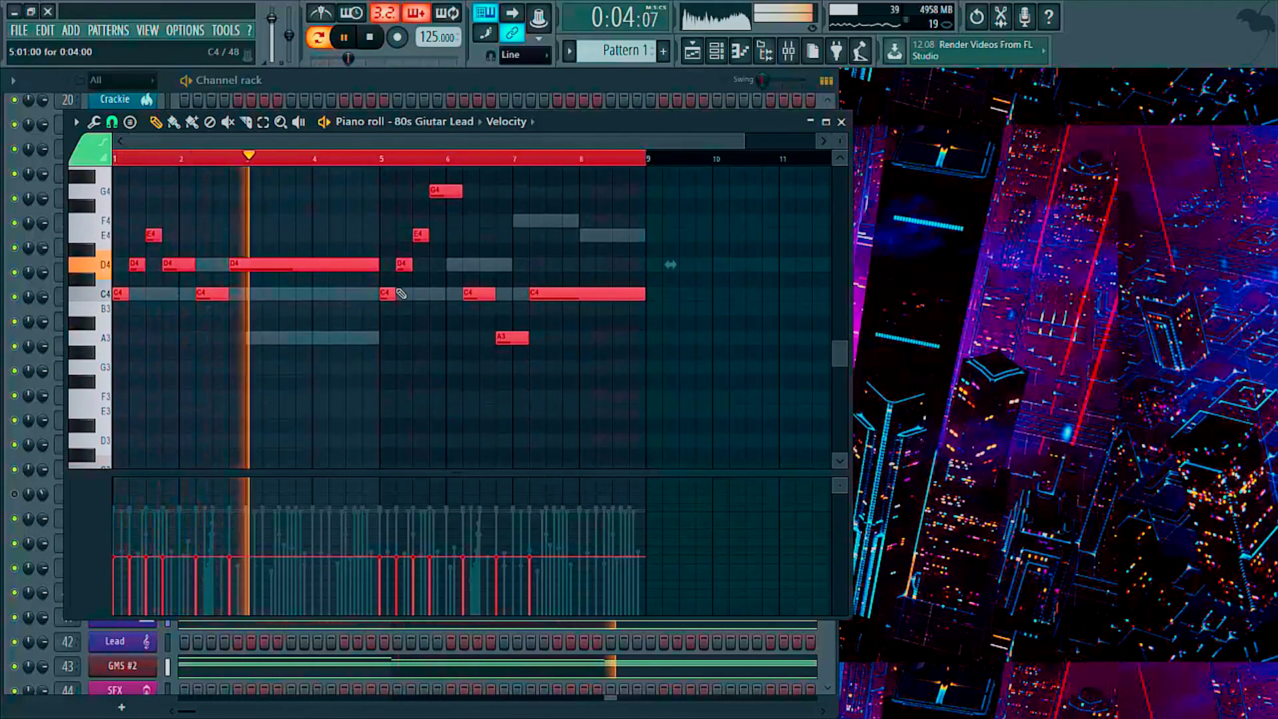
pyautogui.scroll(6, 401, 293)
pyautogui.scroll(4, 400, 294)
pyautogui.scroll(-8, 401, 294)
pyautogui.scroll(-6, 400, 294)
pyautogui.scroll(7, 401, 294)
pyautogui.scroll(-8, 401, 294)
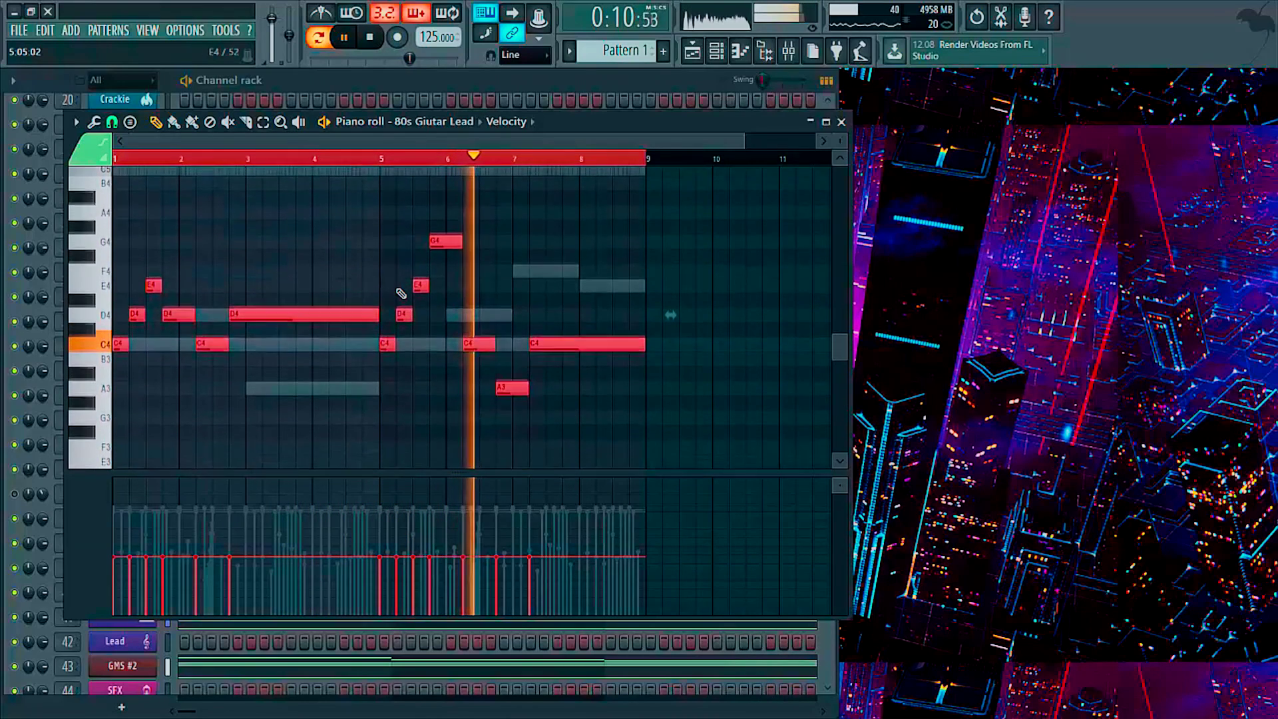
# - Delete the long closing C4, extend the A3 to the end of bar 8, and listen to the ending from bar 6
pyautogui.click(599, 391)
pyautogui.press('space')
pyautogui.rightClick(583, 338)
pyautogui.press('space')
pyautogui.moveTo(526, 381); pyautogui.dragTo(640, 406)
pyautogui.click(471, 159)
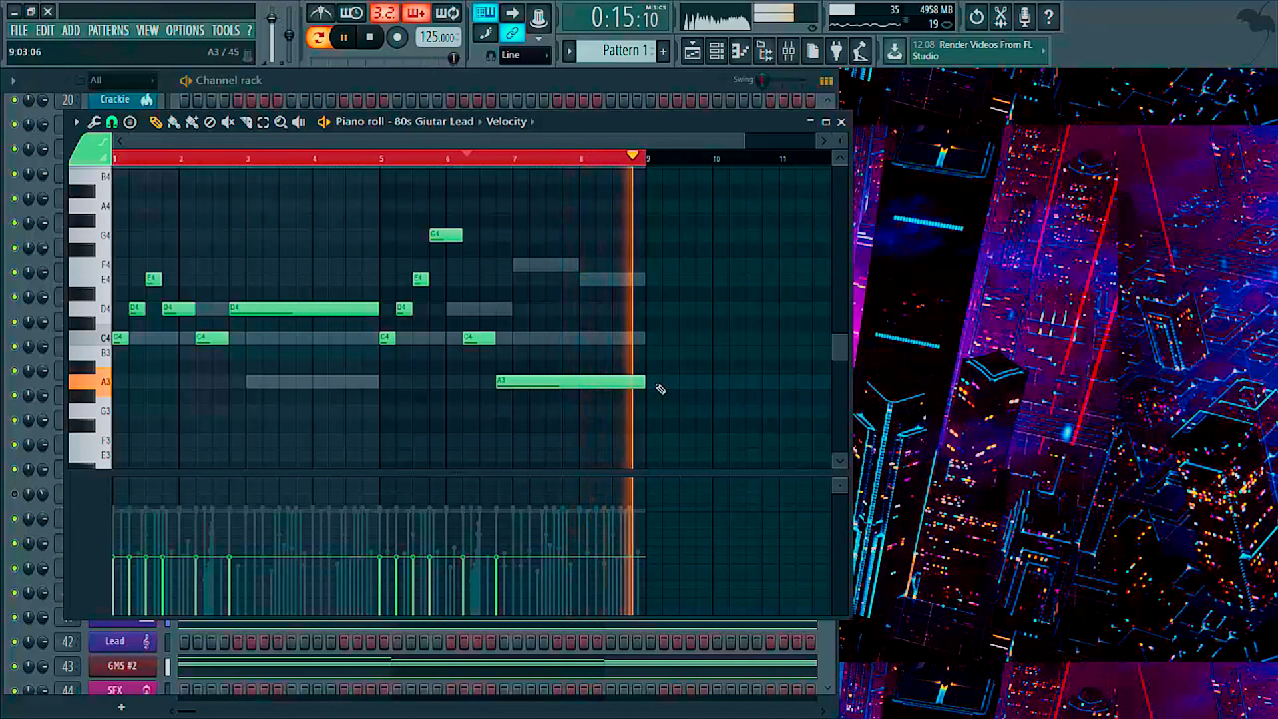
pyautogui.press('space')
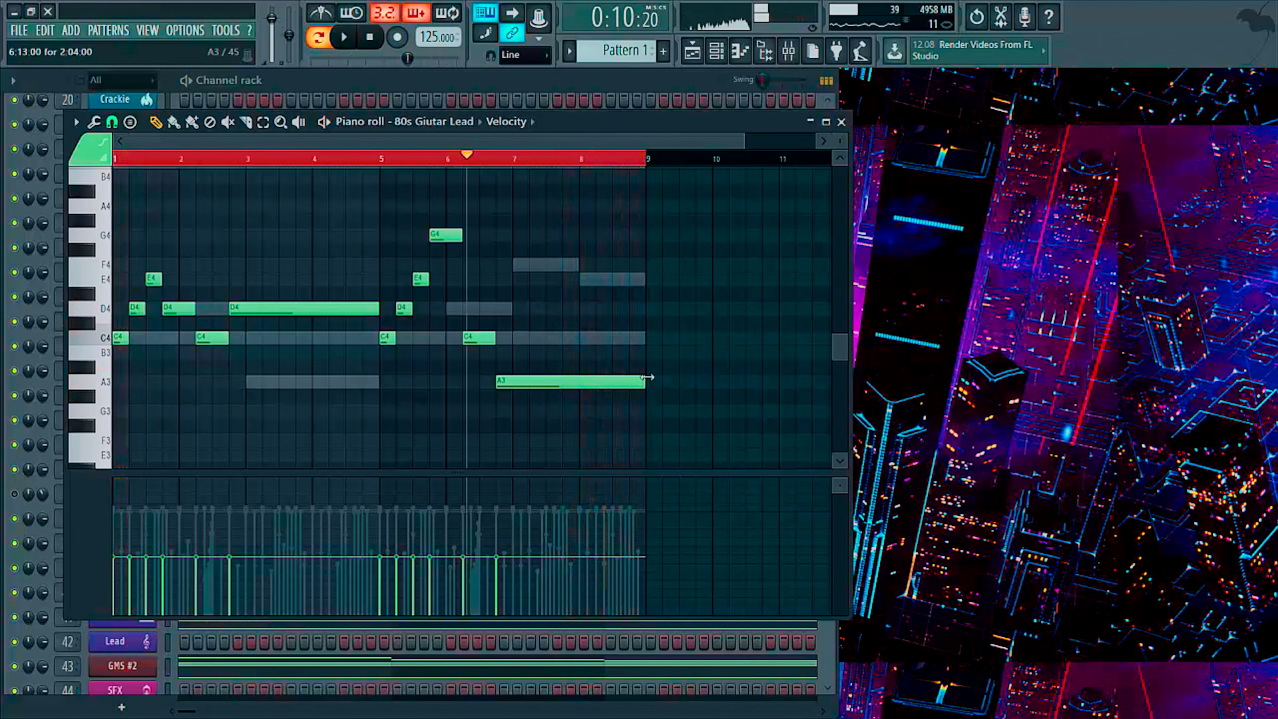
# - Transpose all lead notes up two octaves and listen to the pattern from the start
pyautogui.hotkey('ctrl', 'a')
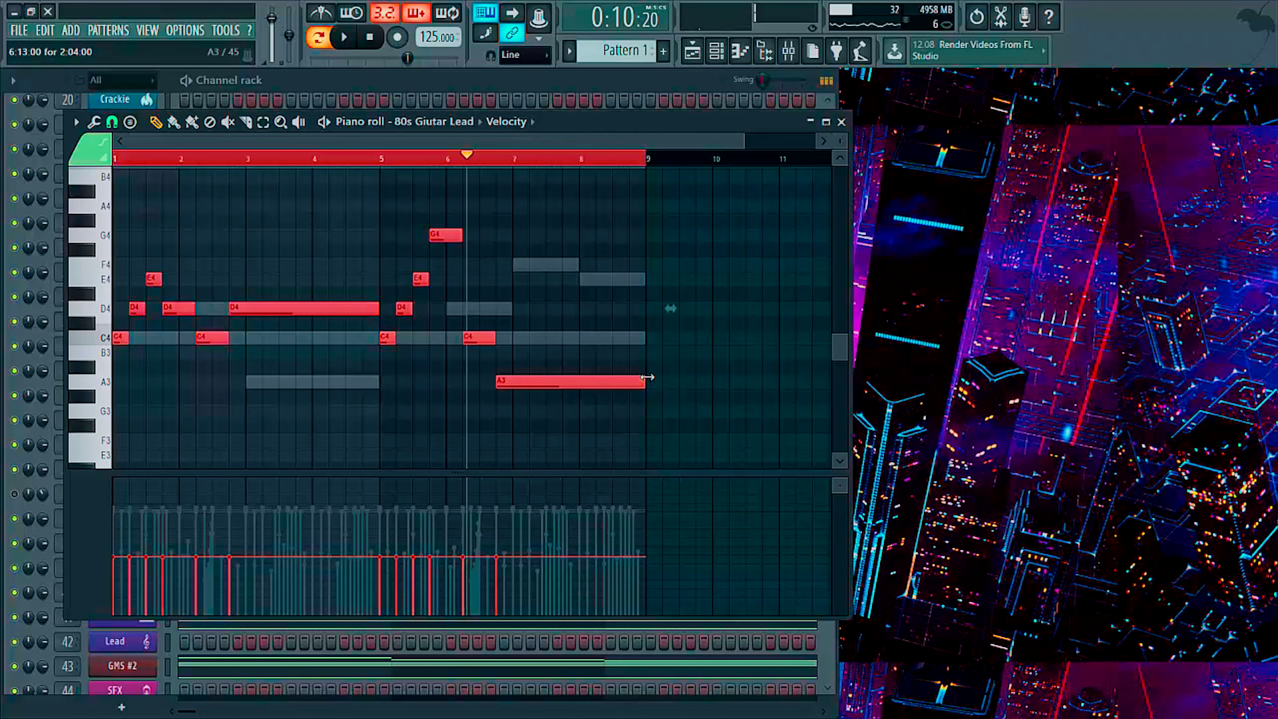
pyautogui.hotkey('ctrl', 'Up')
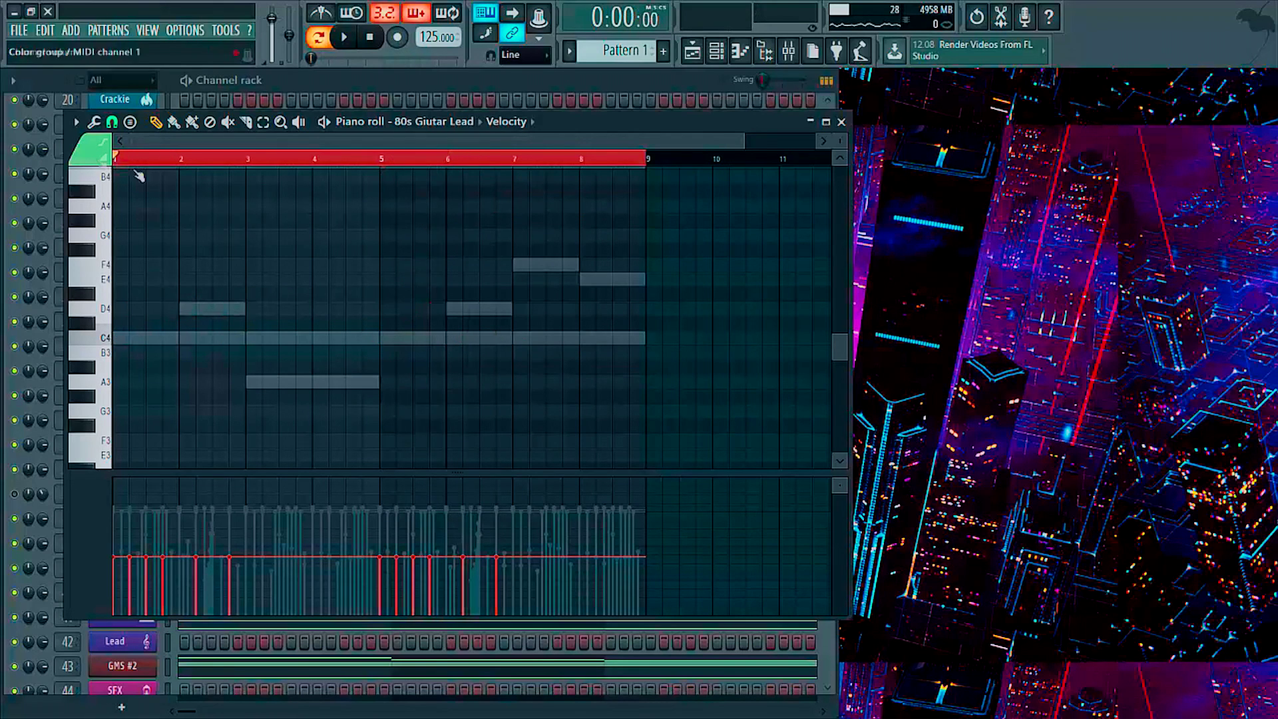
pyautogui.press('space')
pyautogui.scroll(5, 377, 242)
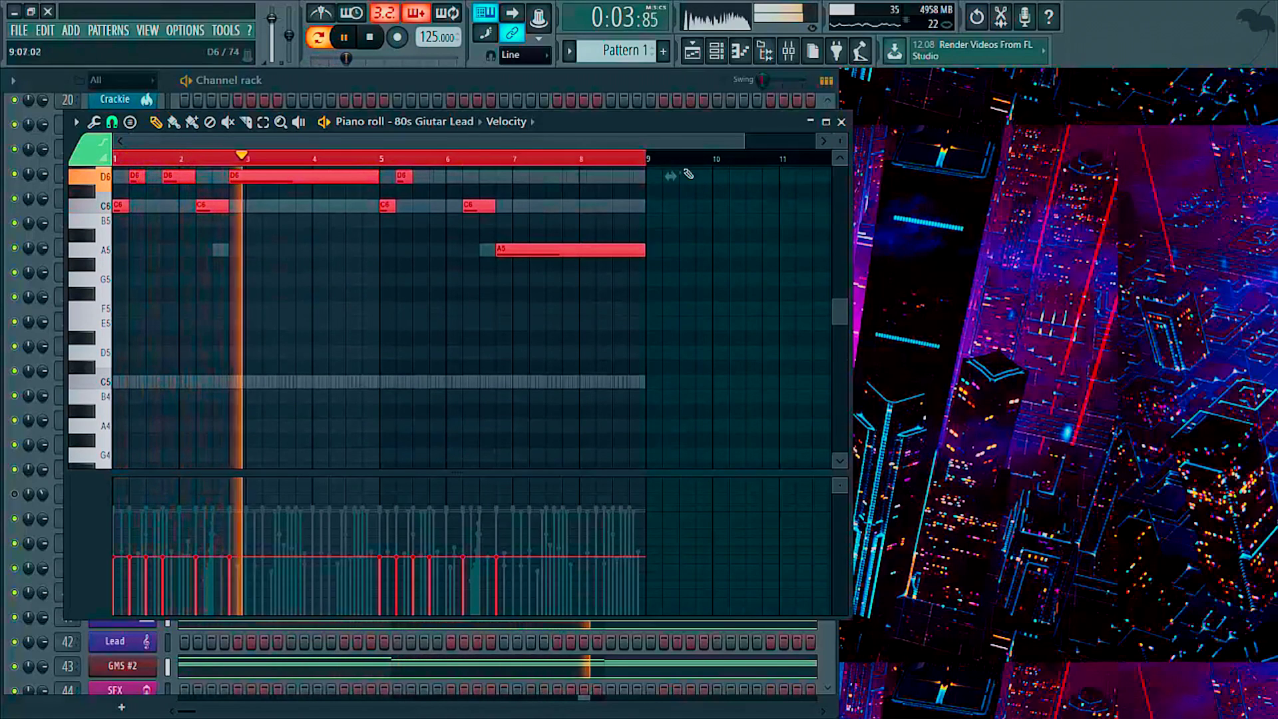
pyautogui.press('F7')
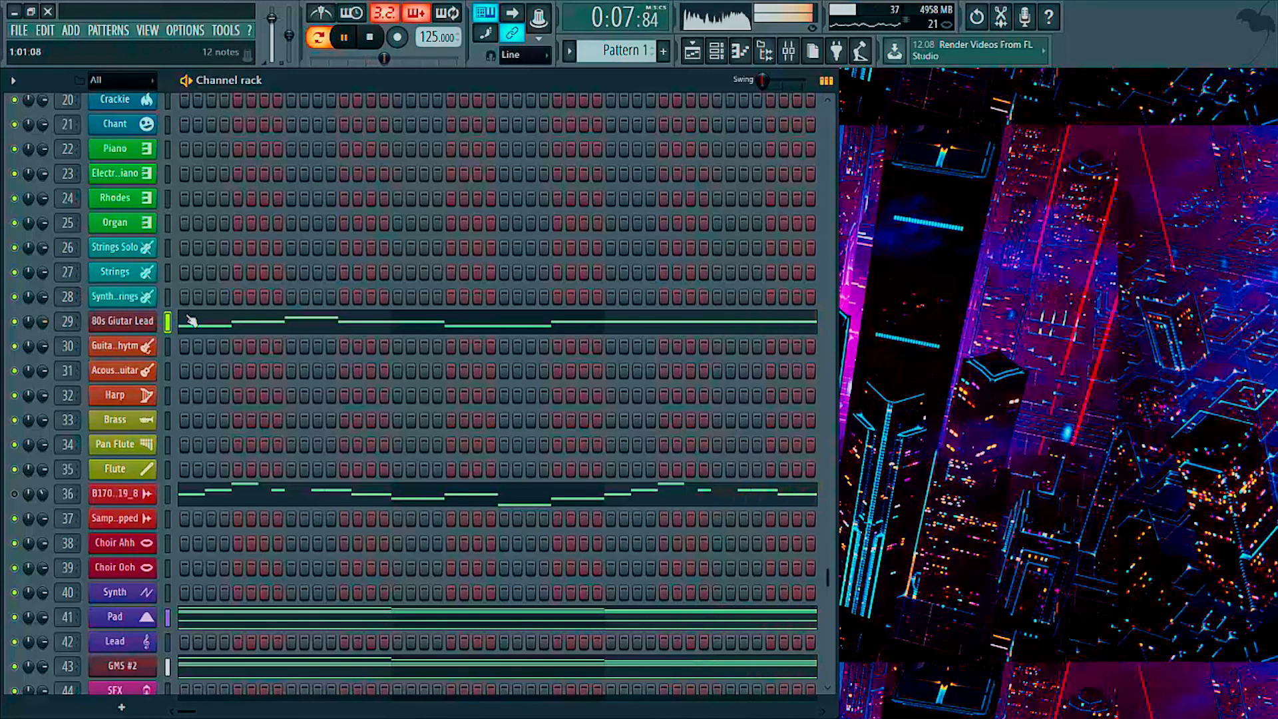
# - Reopen the 80s Giutar Lead notes, transpose them all down one octave to start on C5, and close the piano roll
pyautogui.click(209, 322)
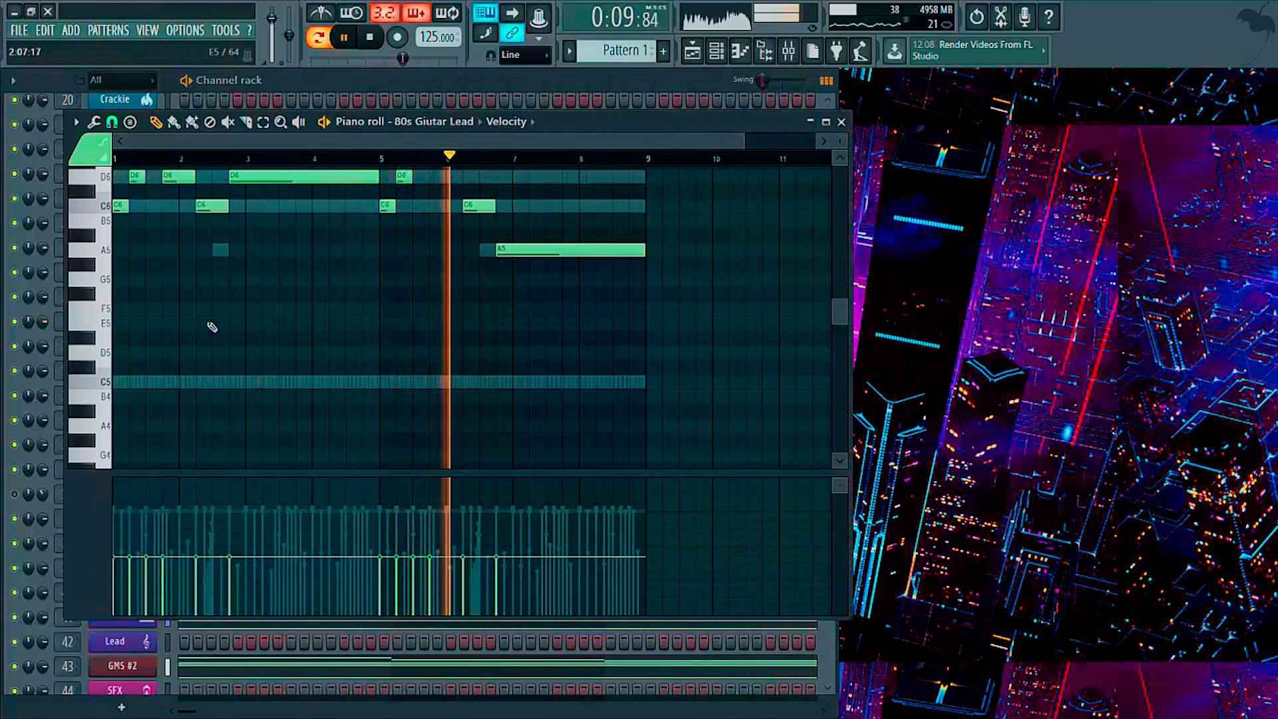
pyautogui.hotkey('ctrl', 'a')
pyautogui.hotkey('ctrl', 'Down')
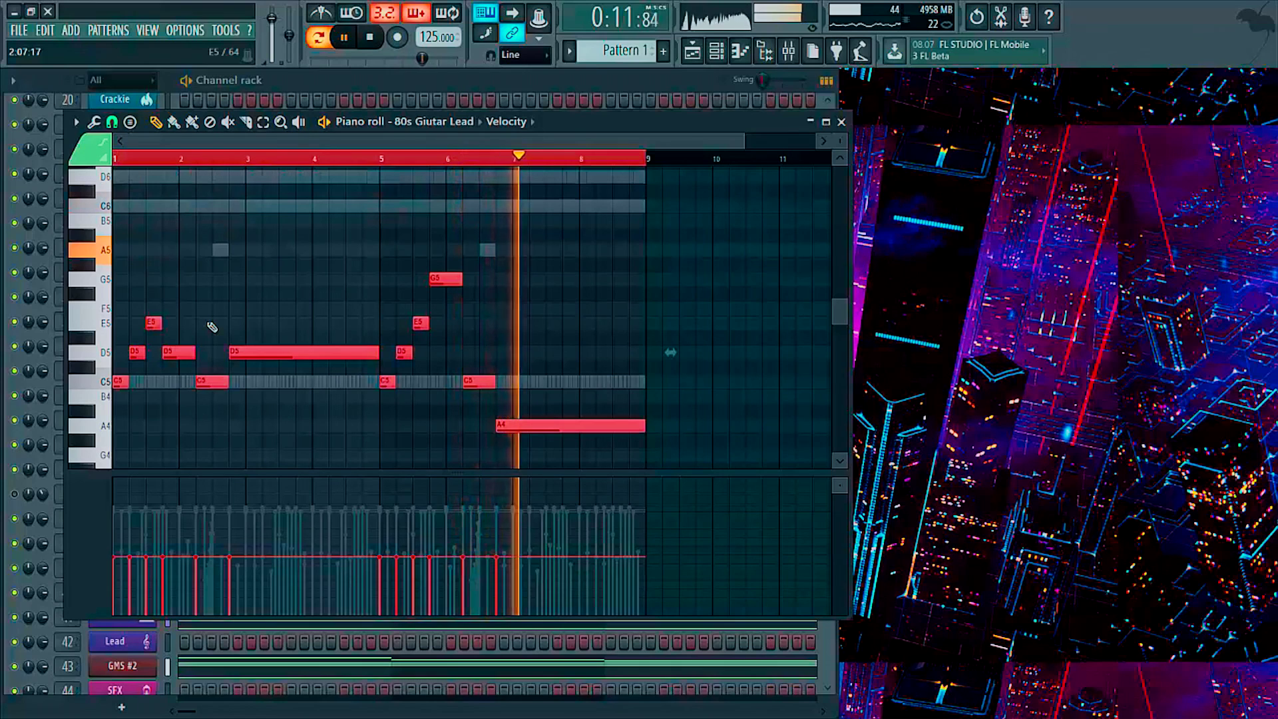
pyautogui.press('space')
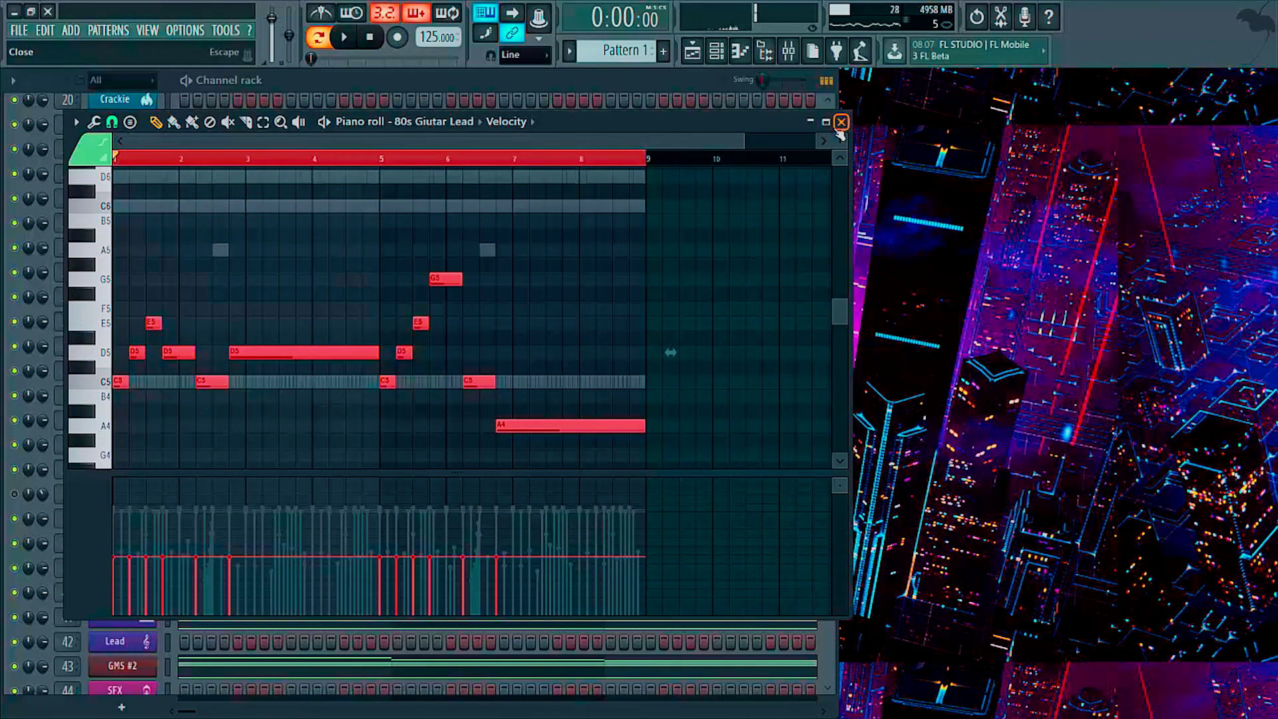
pyautogui.click(841, 123)
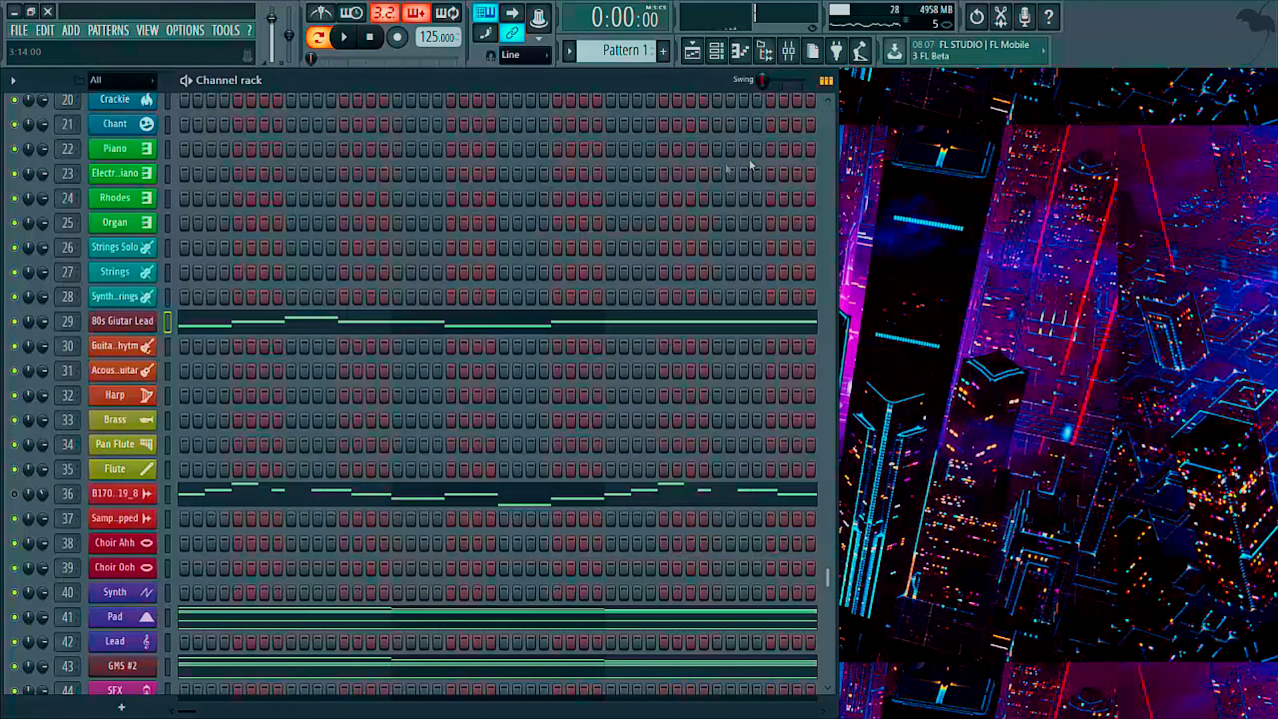
# - Record a pass of notes and automation over the pattern, and play it back with the lead's notes open
pyautogui.click(398, 38)
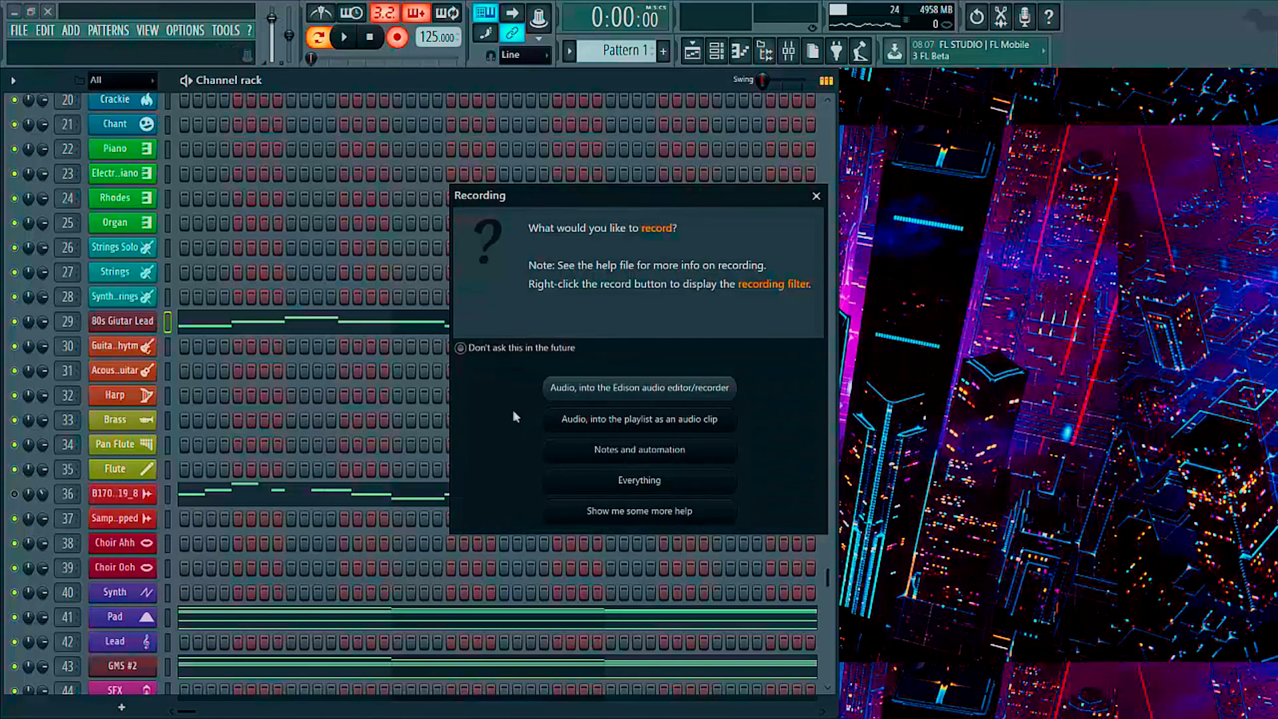
pyautogui.click(621, 450)
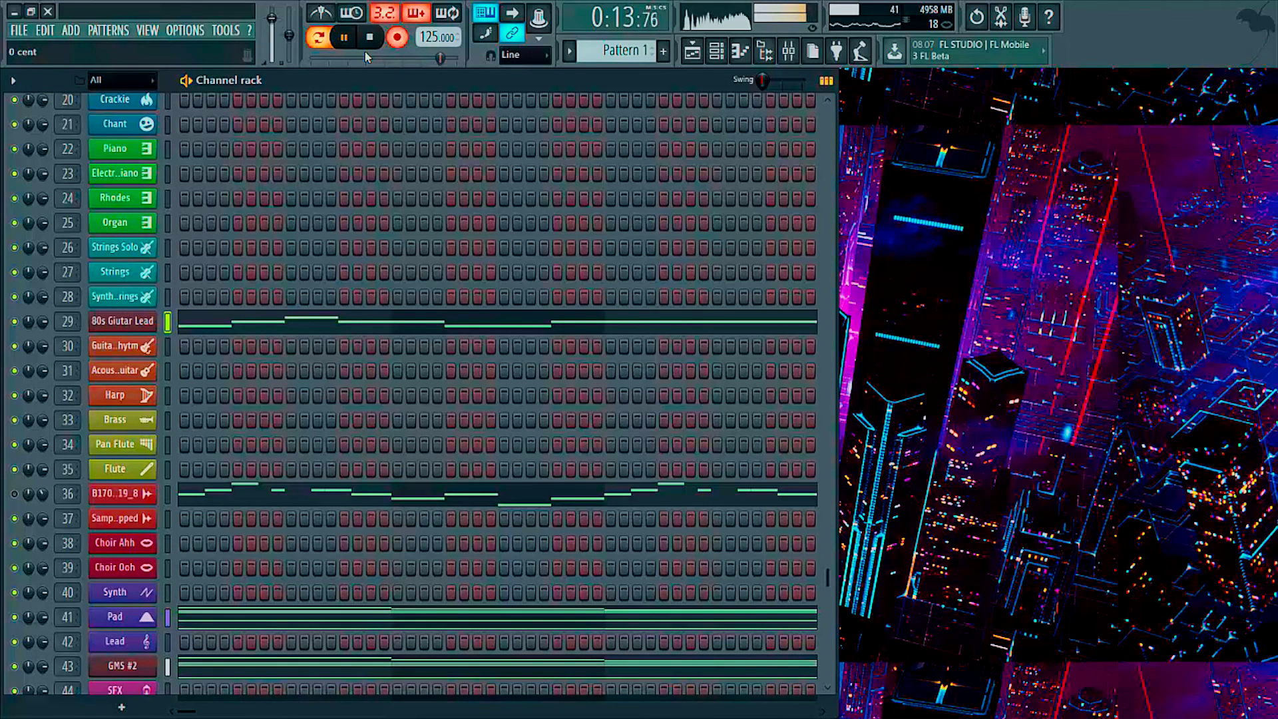
pyautogui.press('space')
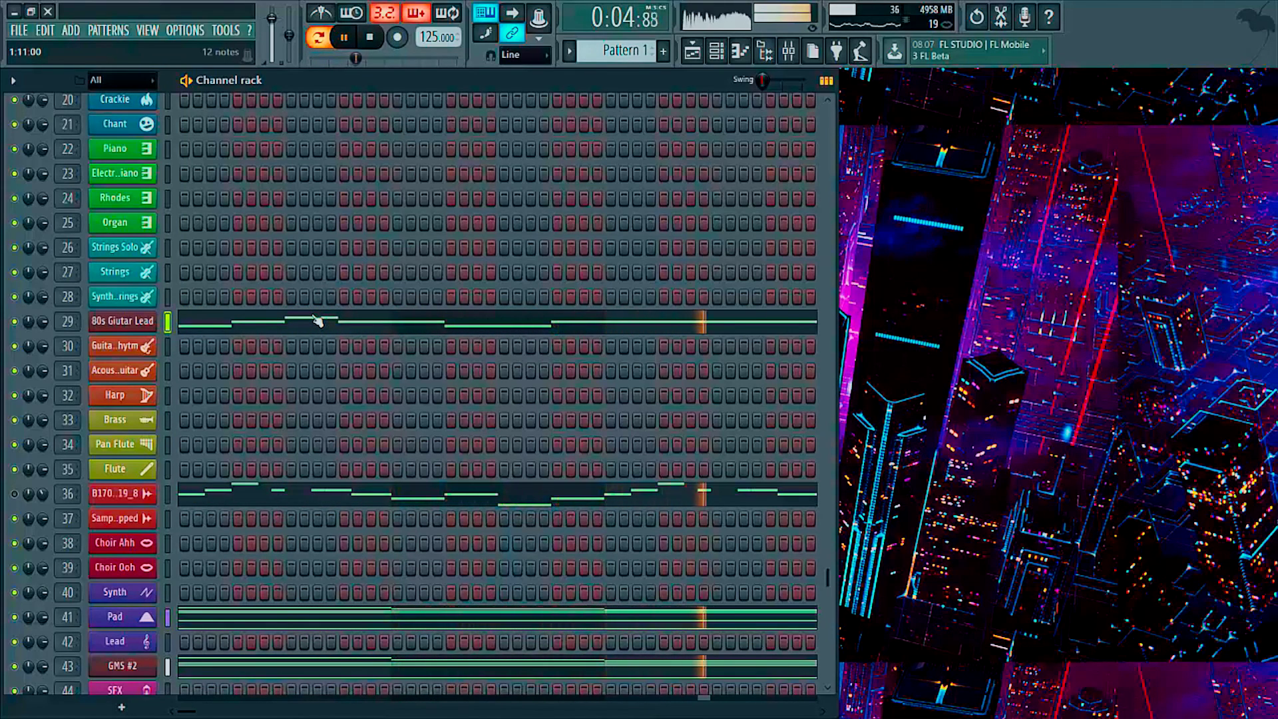
pyautogui.click(317, 321)
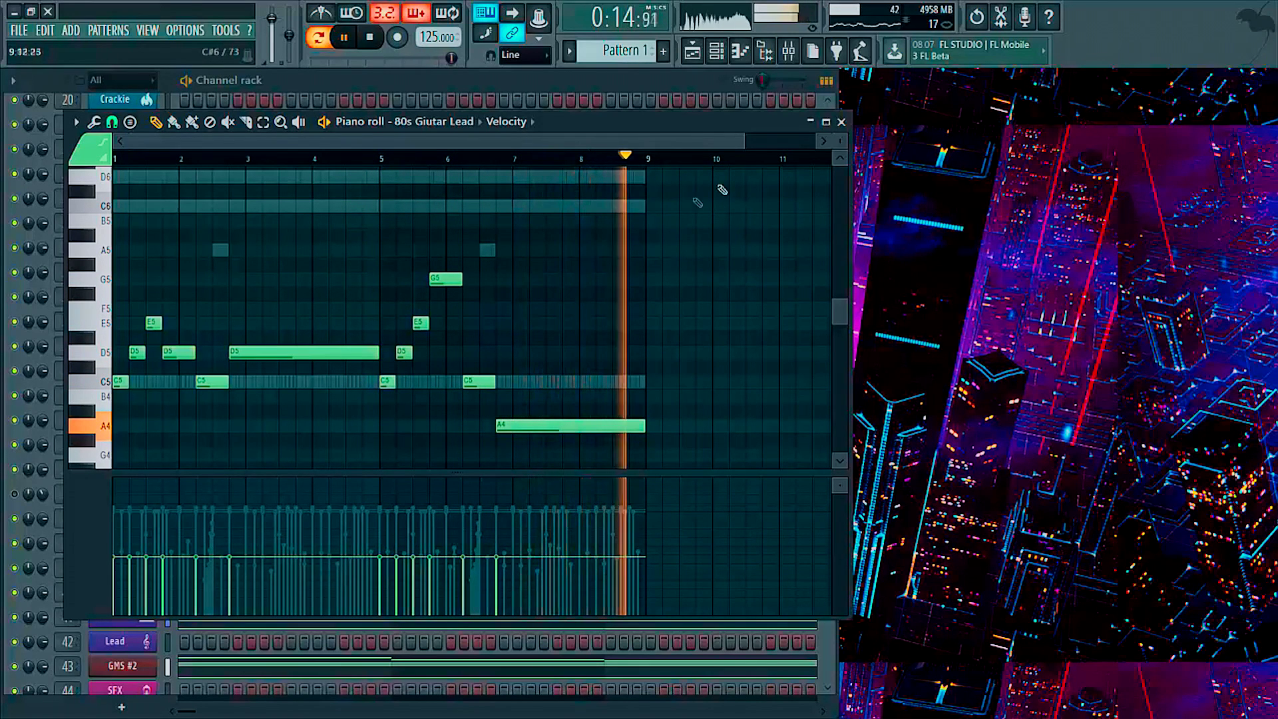
pyautogui.press('space')
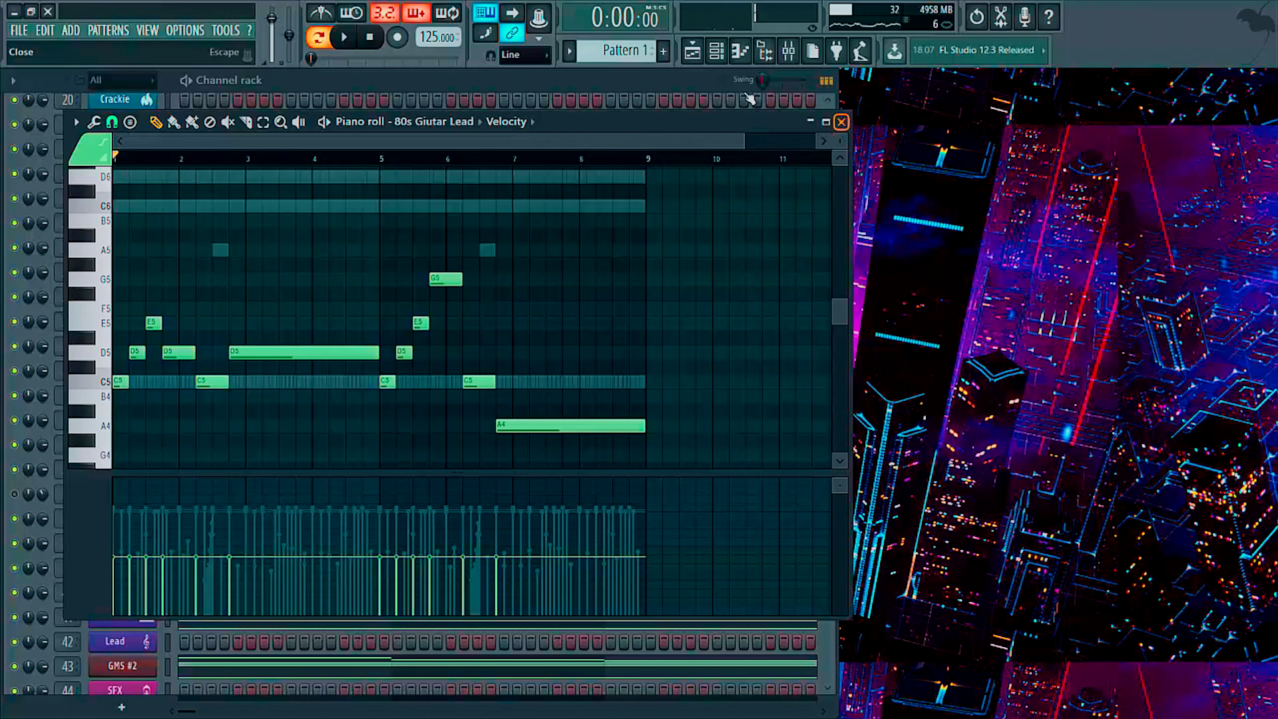
# - Bring up the mixer, look over the Kick and Bass tracks, and play the pattern to check the track levels
pyautogui.click(741, 51)
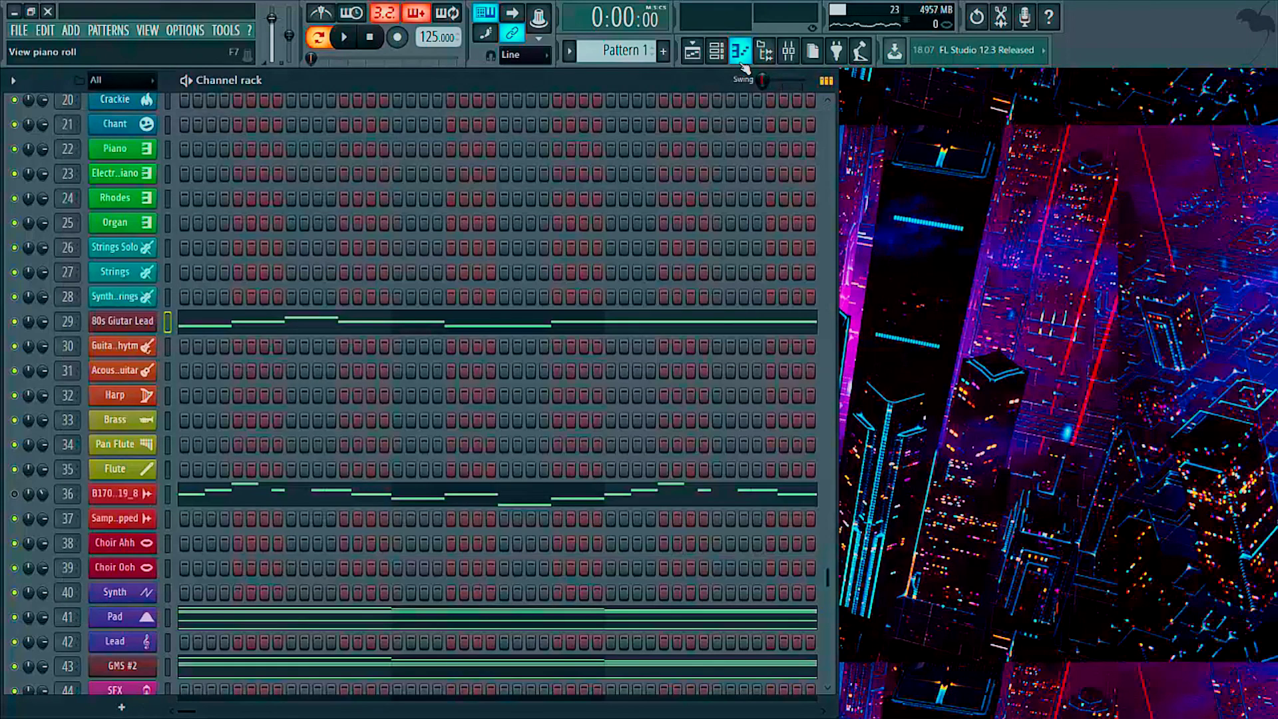
pyautogui.click(790, 52)
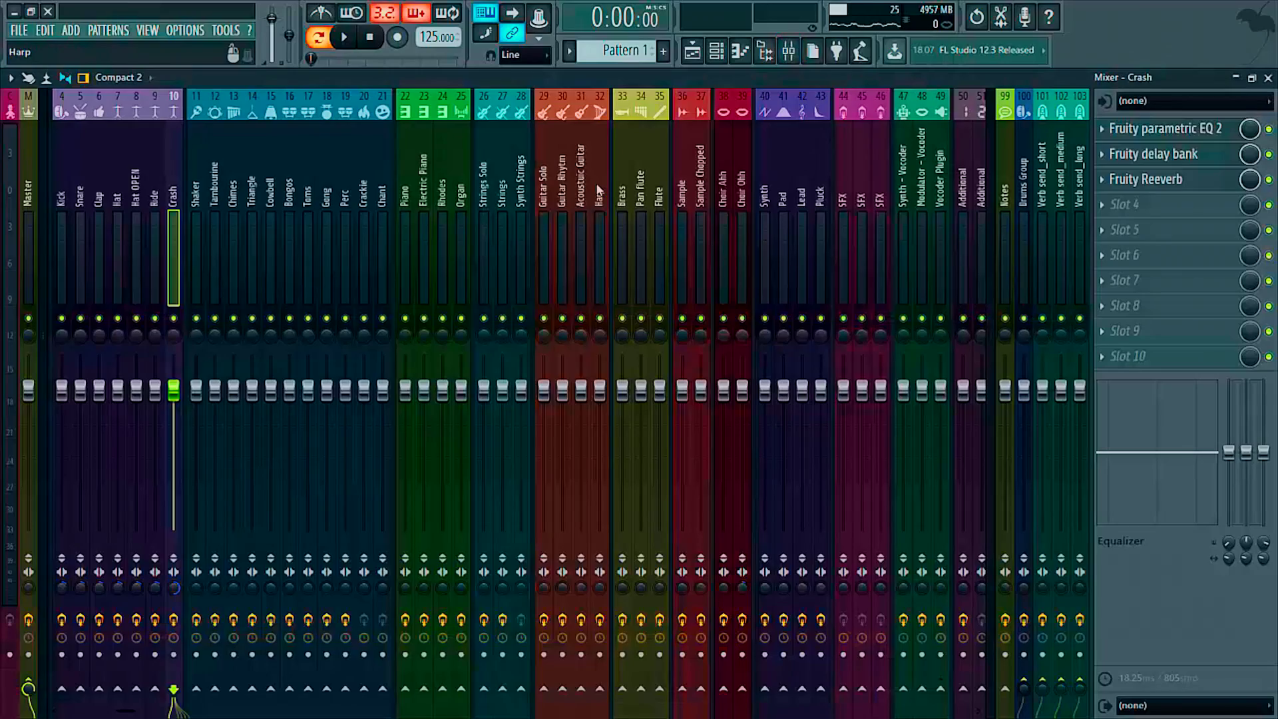
pyautogui.scroll(9, 25, 162)
pyautogui.scroll(-7, 107, 169)
pyautogui.scroll(-20, 107, 169)
pyautogui.moveTo(829, 200); pyautogui.dragTo(125, 139)
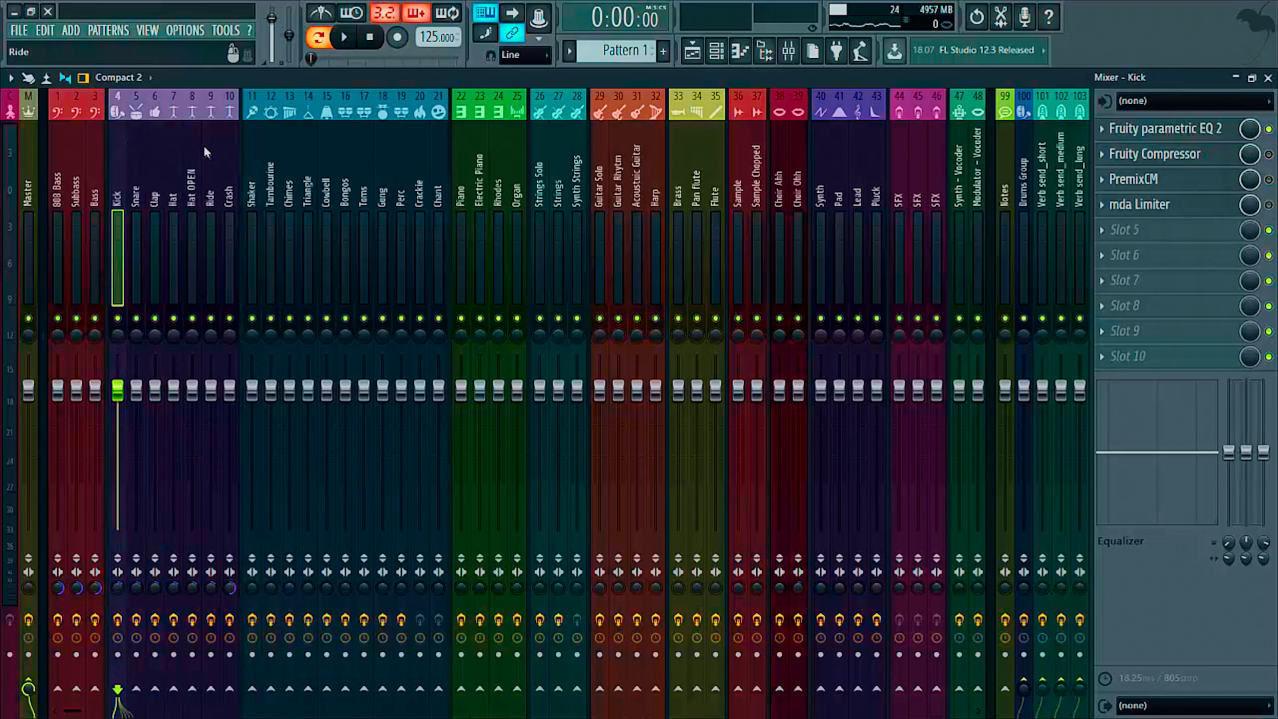
pyautogui.moveTo(97, 165)
pyautogui.mouseDown()
pyautogui.moveTo(173, 159)
pyautogui.moveTo(420, 193)
pyautogui.moveTo(938, 190)
pyautogui.moveTo(96, 176)
pyautogui.mouseUp()
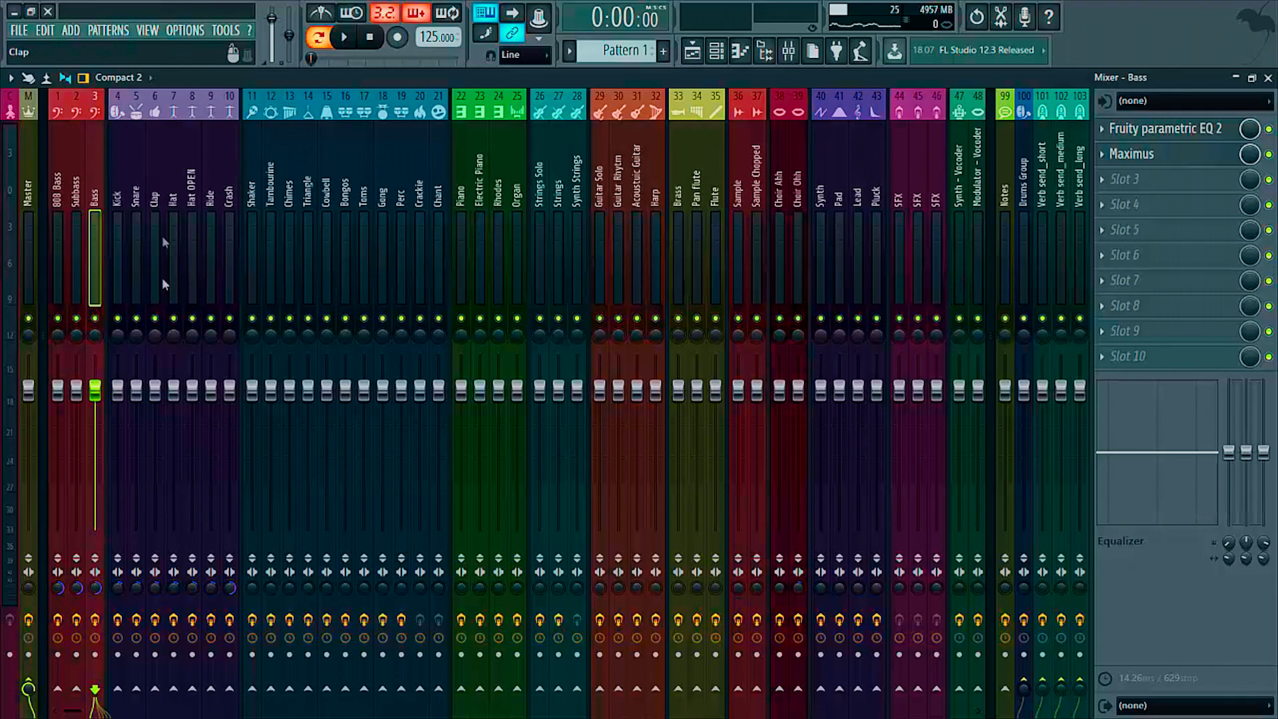
pyautogui.press('space')
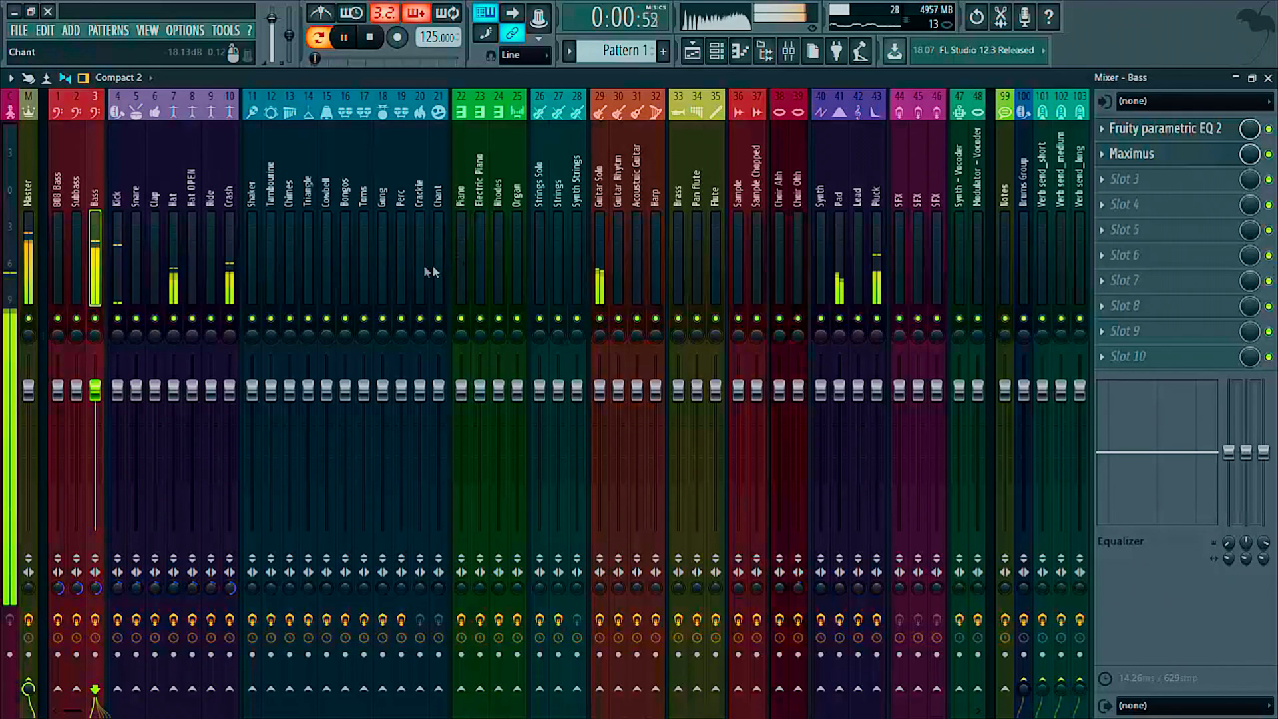
pyautogui.press('space')
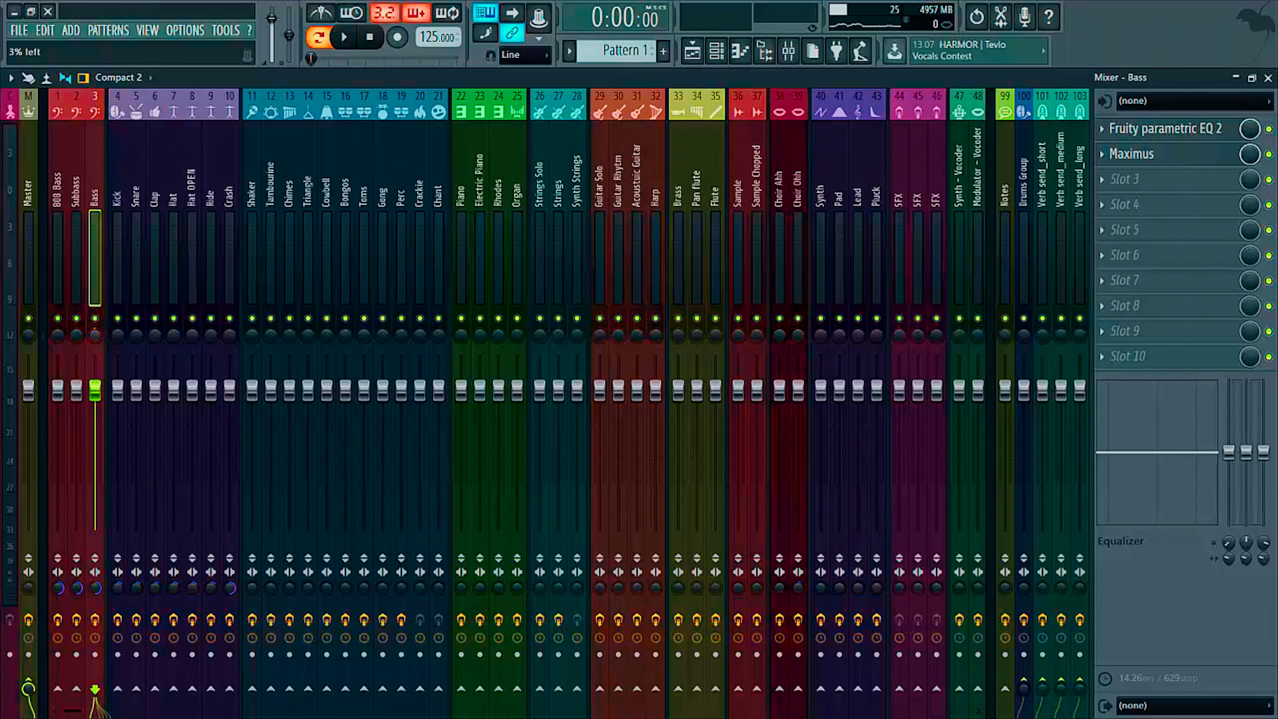
# - Inspect the effects on the Kick track, check its level during playback, and bring up the Snare track's effects
pyautogui.click(118, 338)
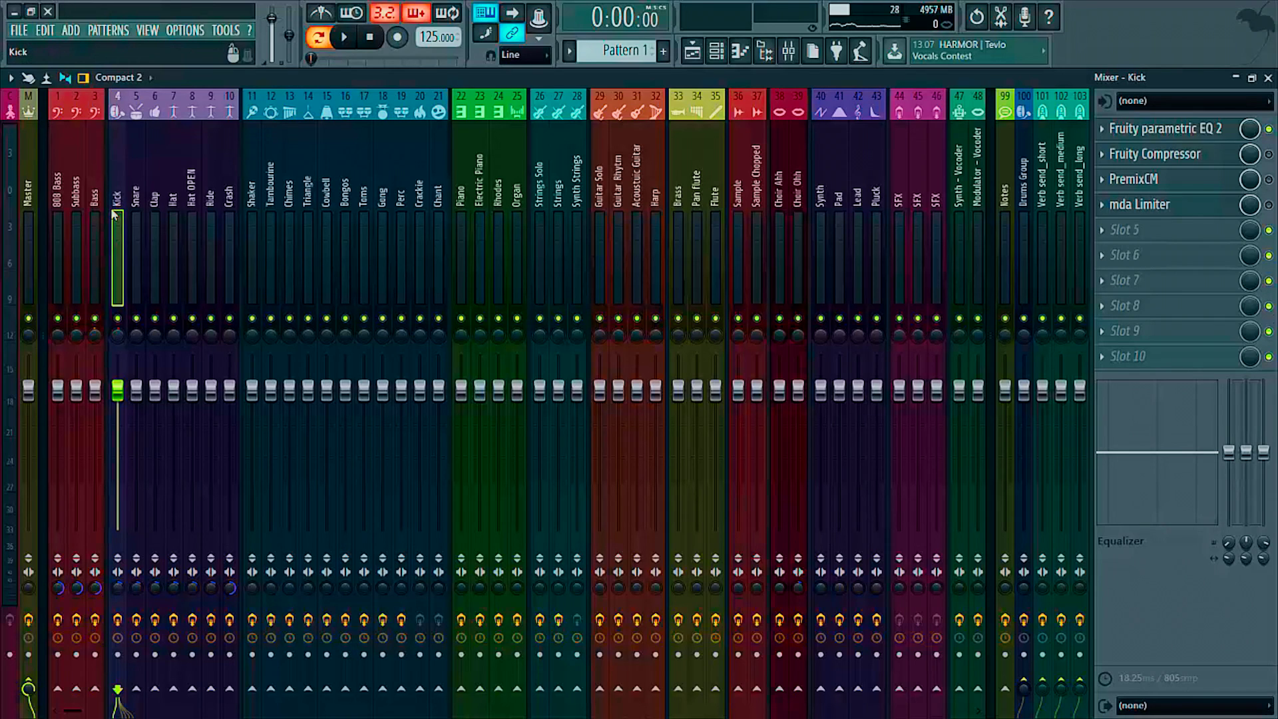
pyautogui.press('space')
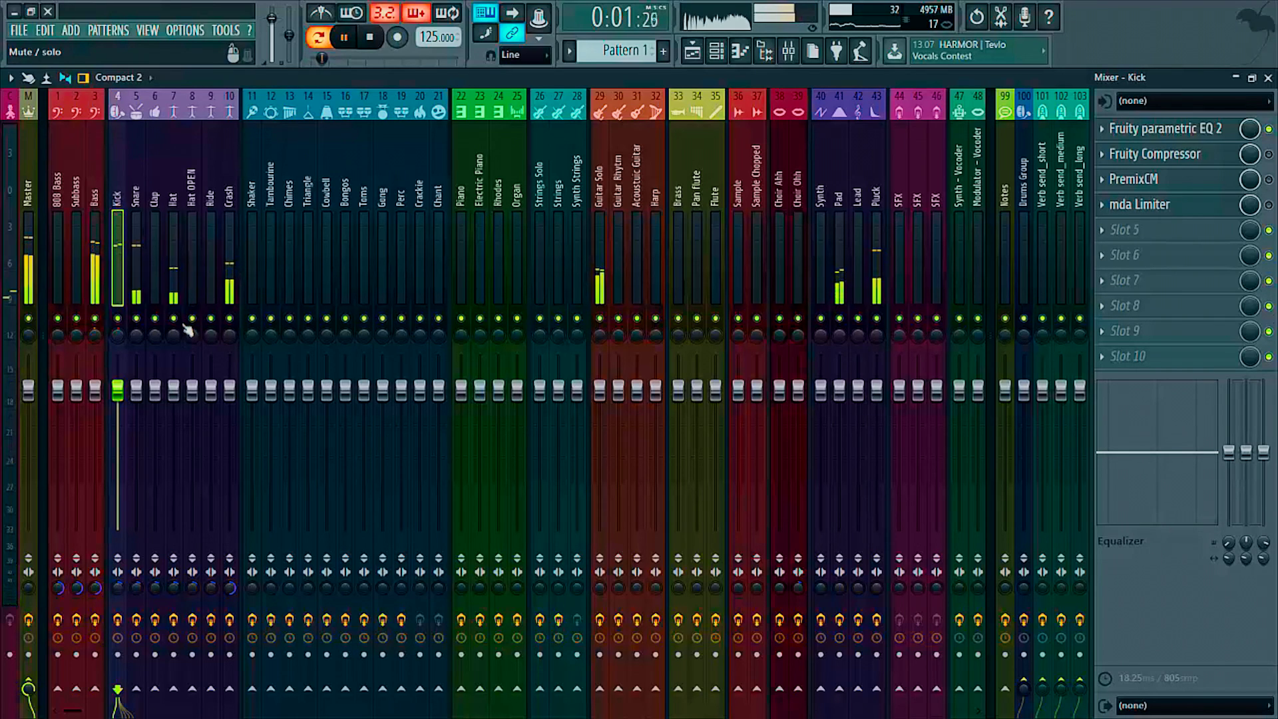
pyautogui.press('space')
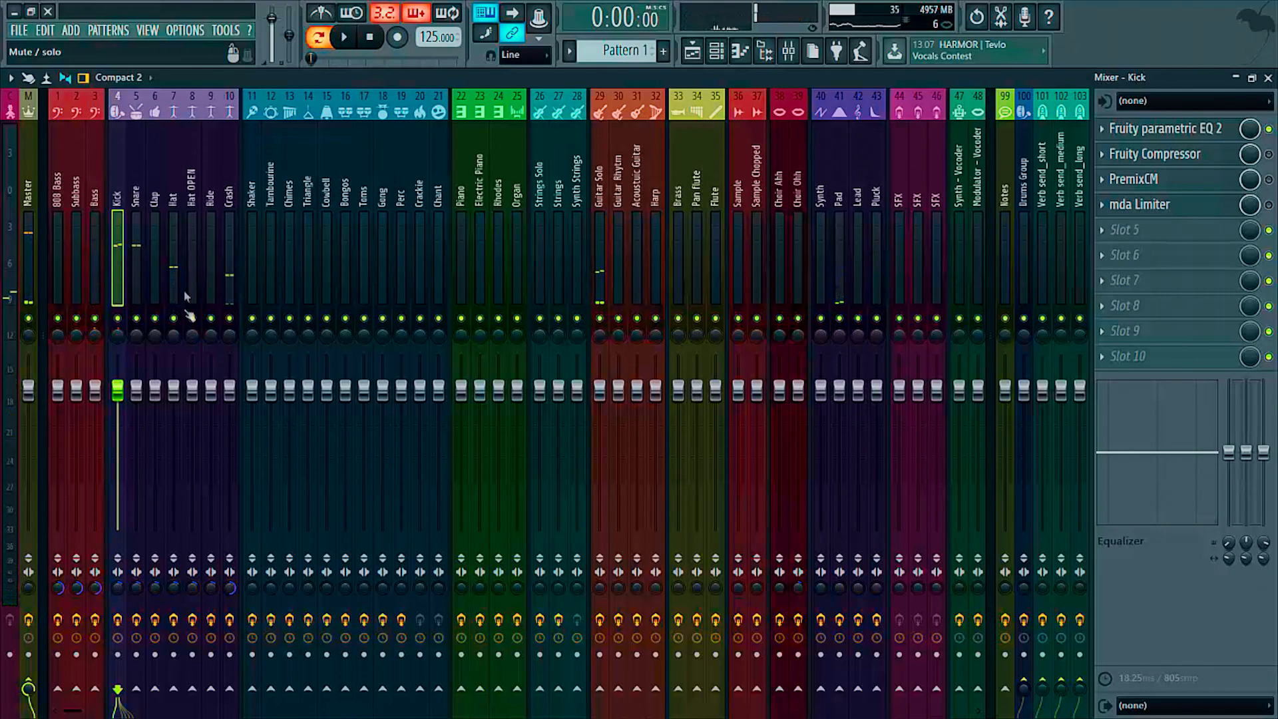
pyautogui.click(137, 200)
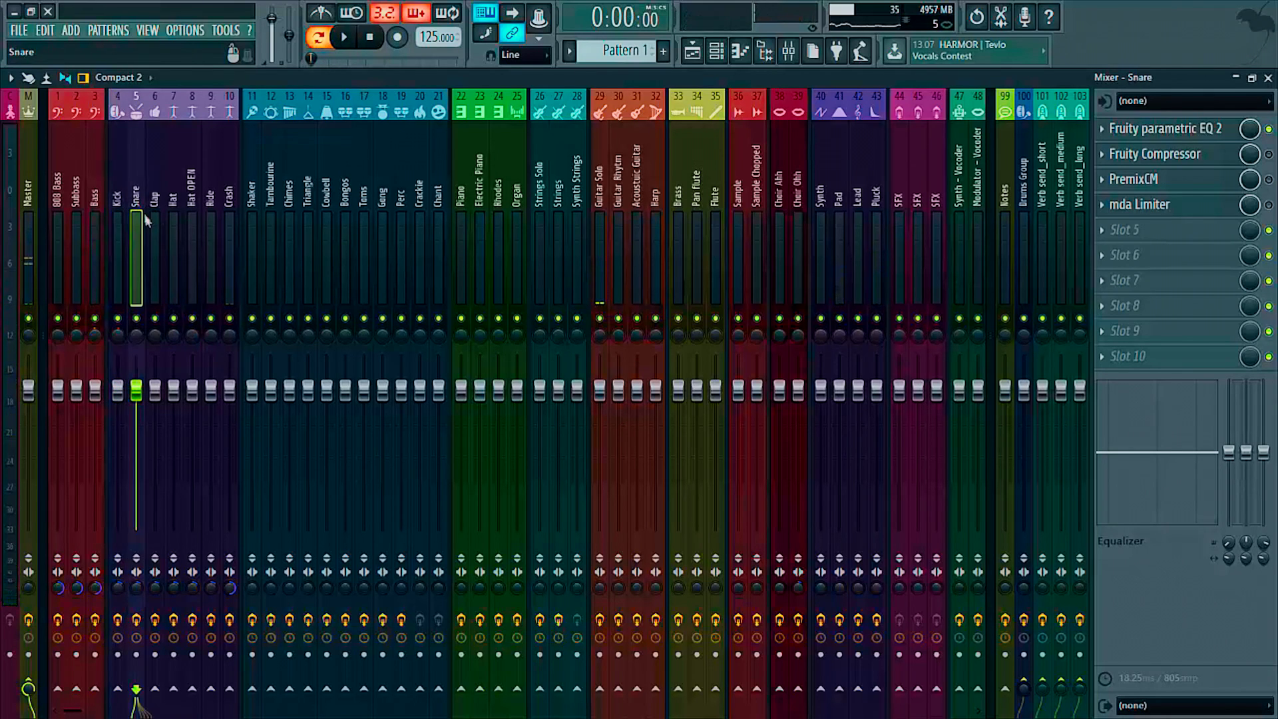
# - Pan the Snare track 12% right and offset the panning of the Hat and Crash tracks
pyautogui.click(98, 181)
pyautogui.click(113, 186)
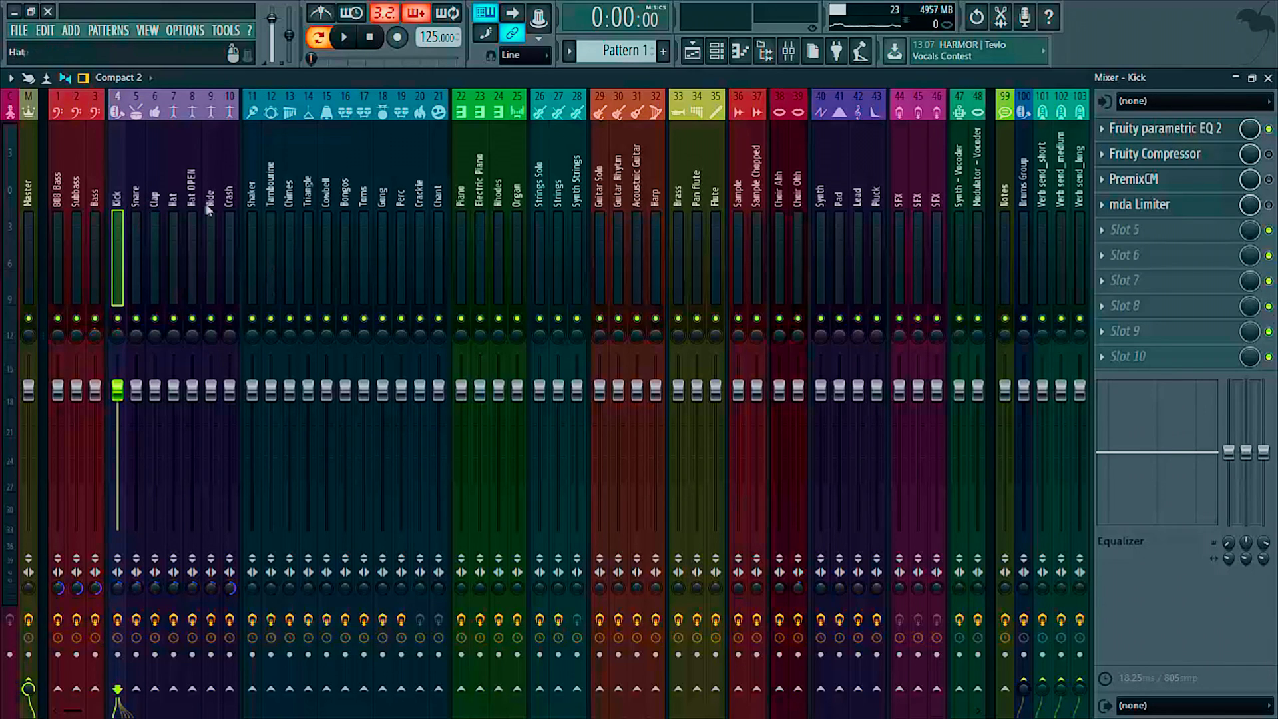
pyautogui.click(139, 208)
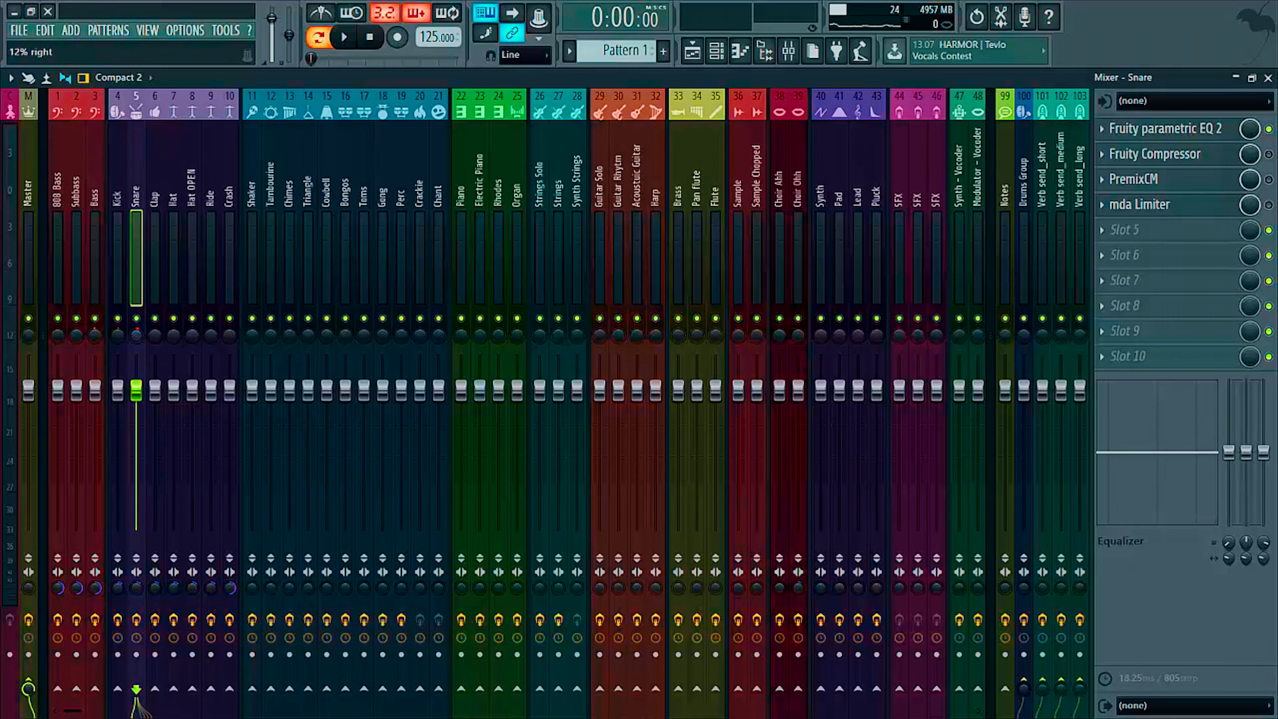
pyautogui.click(172, 337)
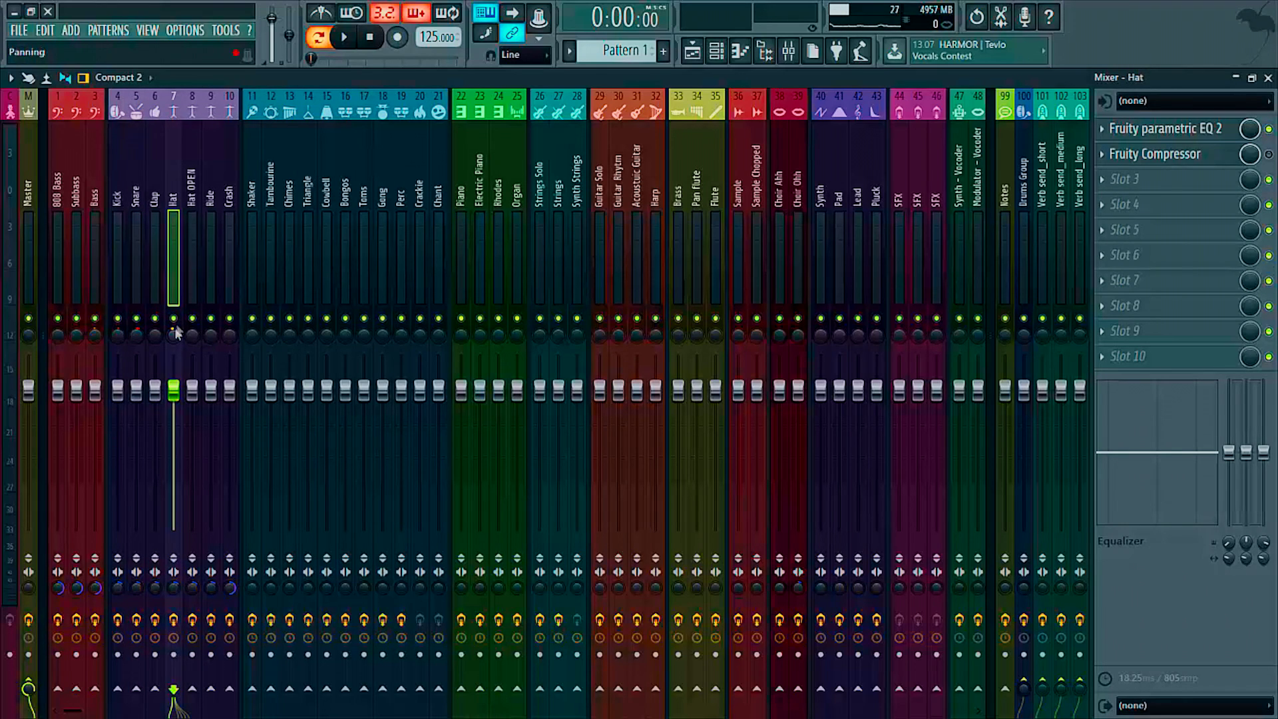
pyautogui.click(231, 335)
pyautogui.moveTo(233, 339); pyautogui.dragTo(233, 313)
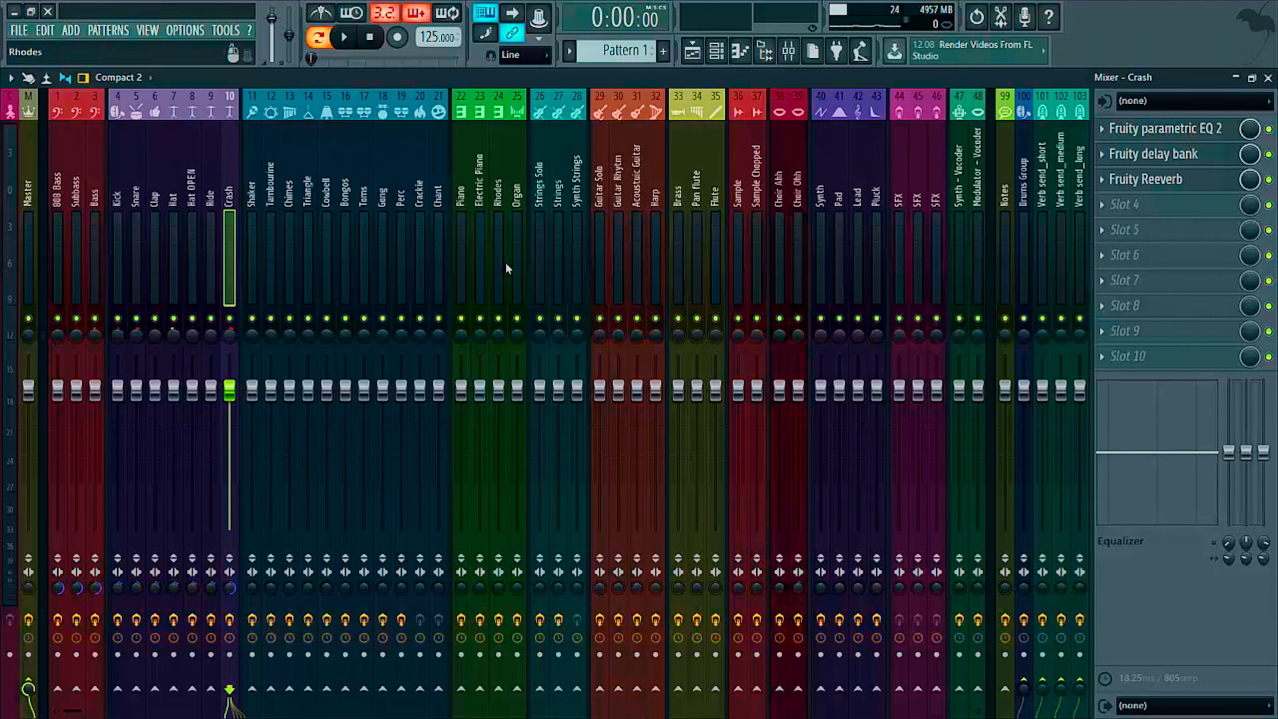
# - Readjust the Hat track's panning while the pattern plays, and stop the playback
pyautogui.press('space')
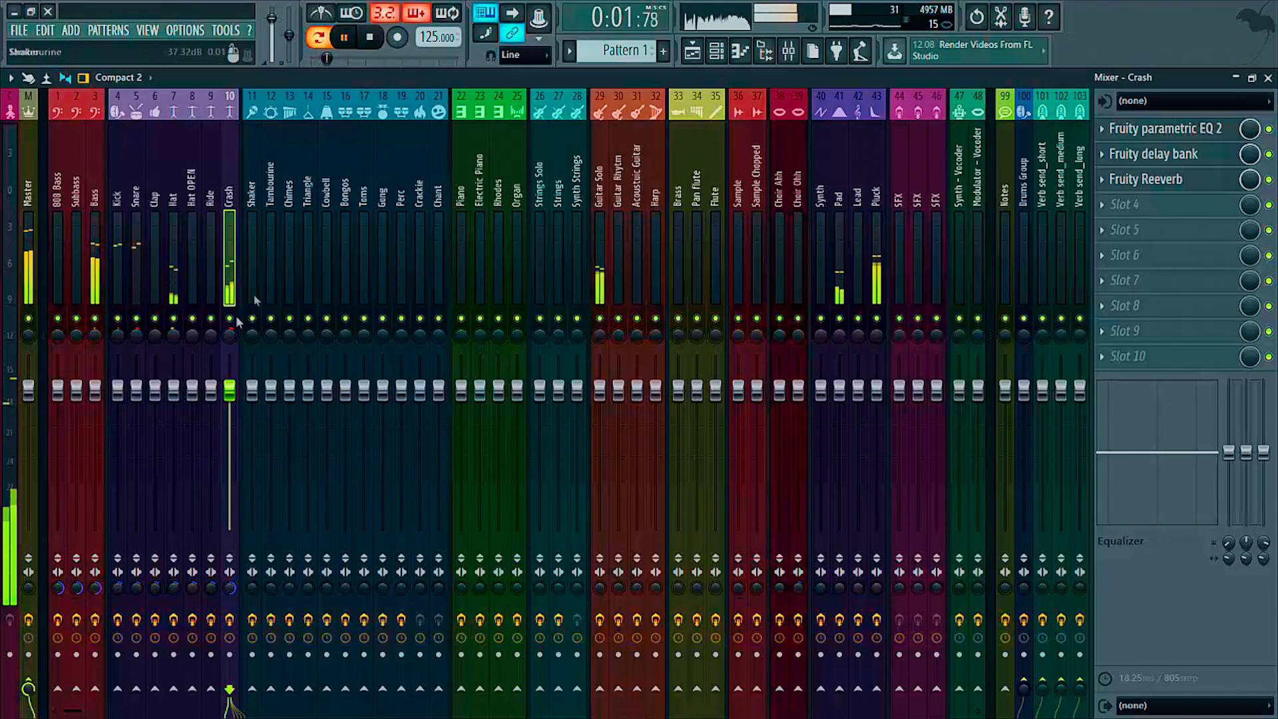
pyautogui.click(177, 341)
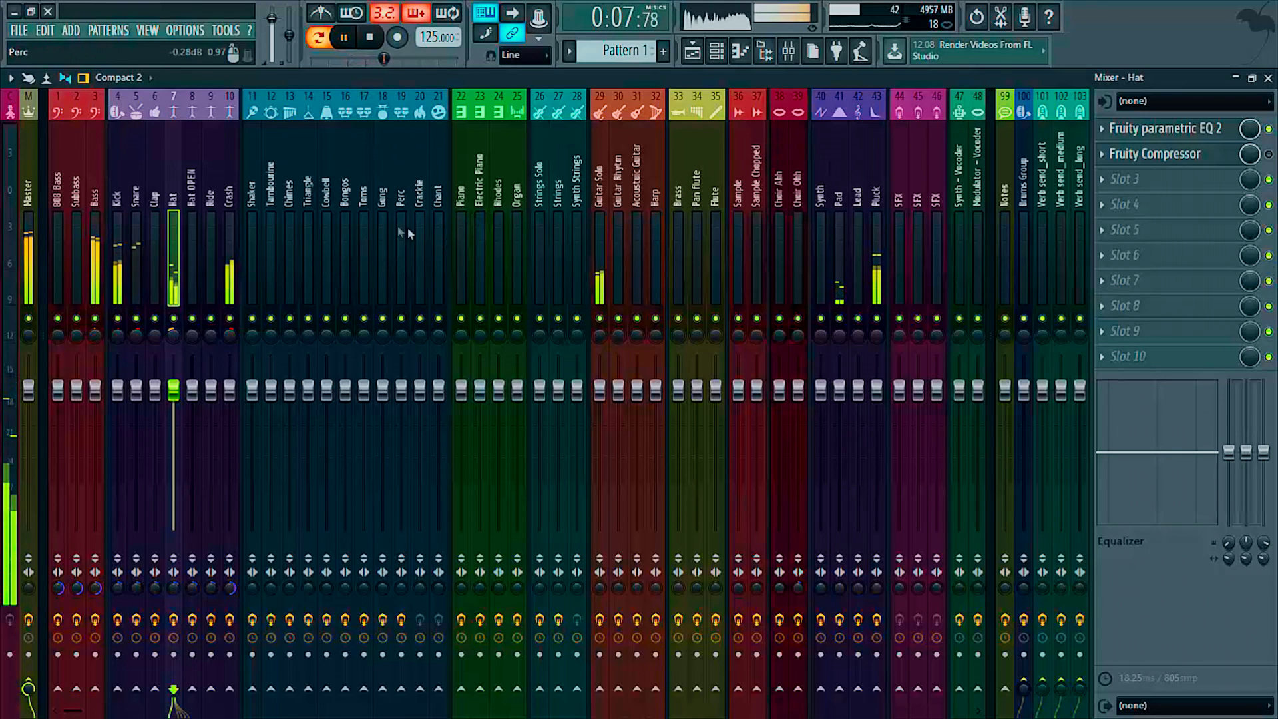
pyautogui.press('space')
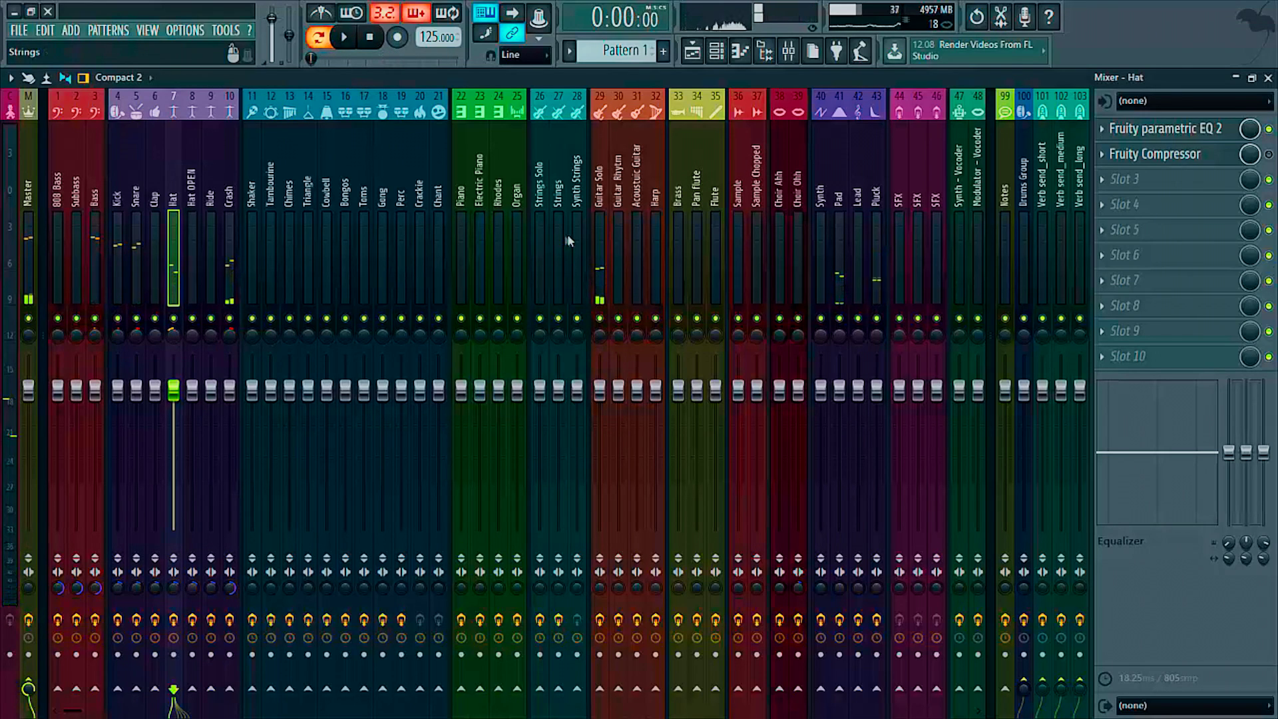
# - Set the Pad track's stereo separation to 48% separated and check it by playing the pattern
pyautogui.click(798, 240)
pyautogui.click(858, 241)
pyautogui.moveTo(881, 242); pyautogui.dragTo(623, 265)
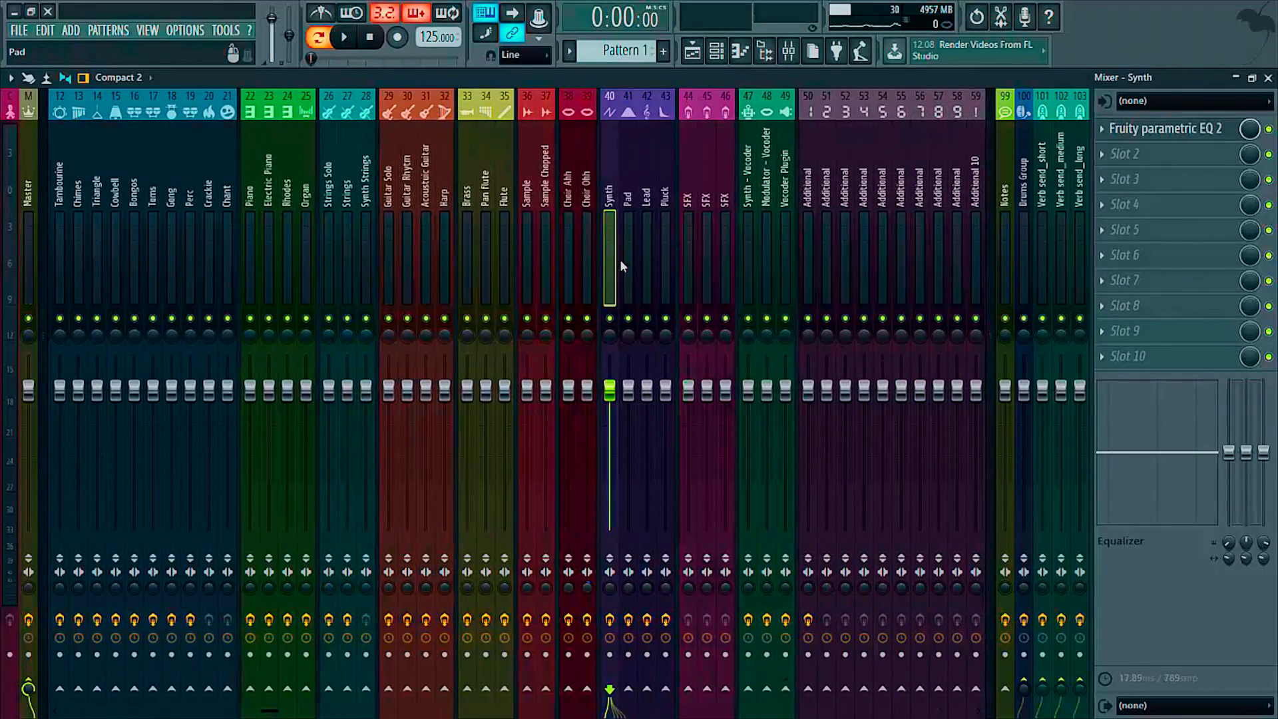
pyautogui.click(633, 178)
pyautogui.press('space')
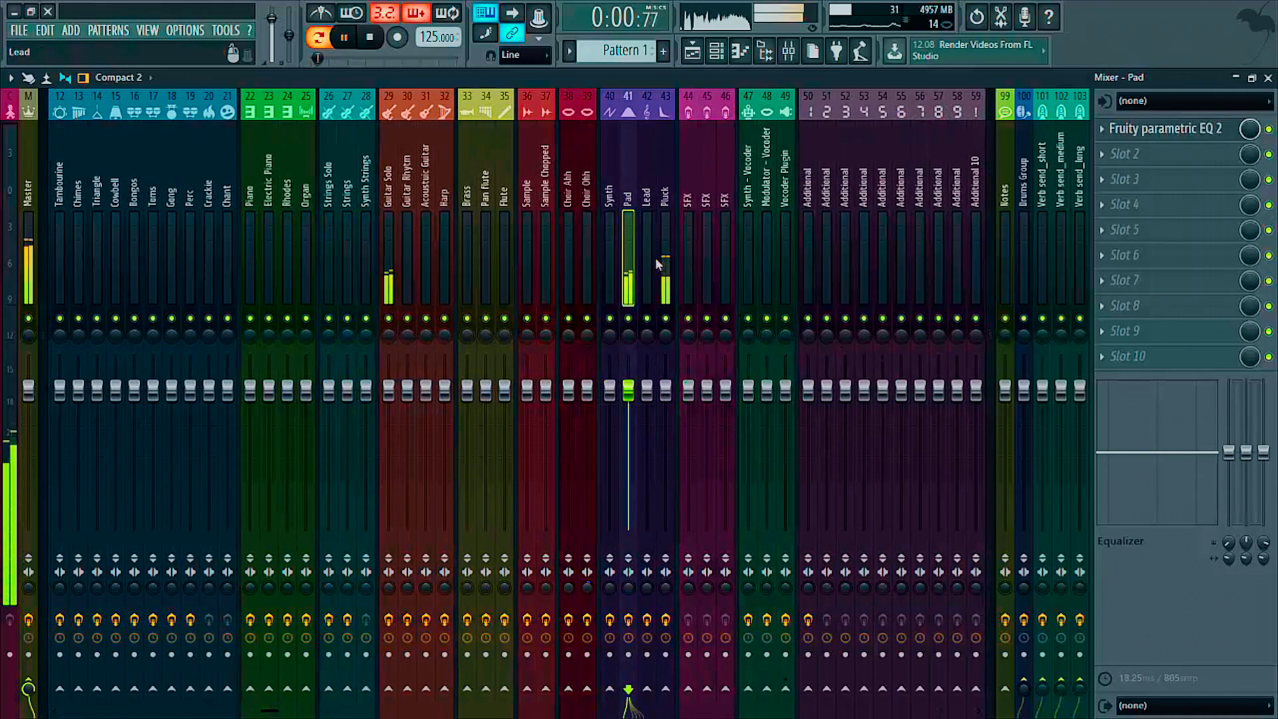
pyautogui.press('space')
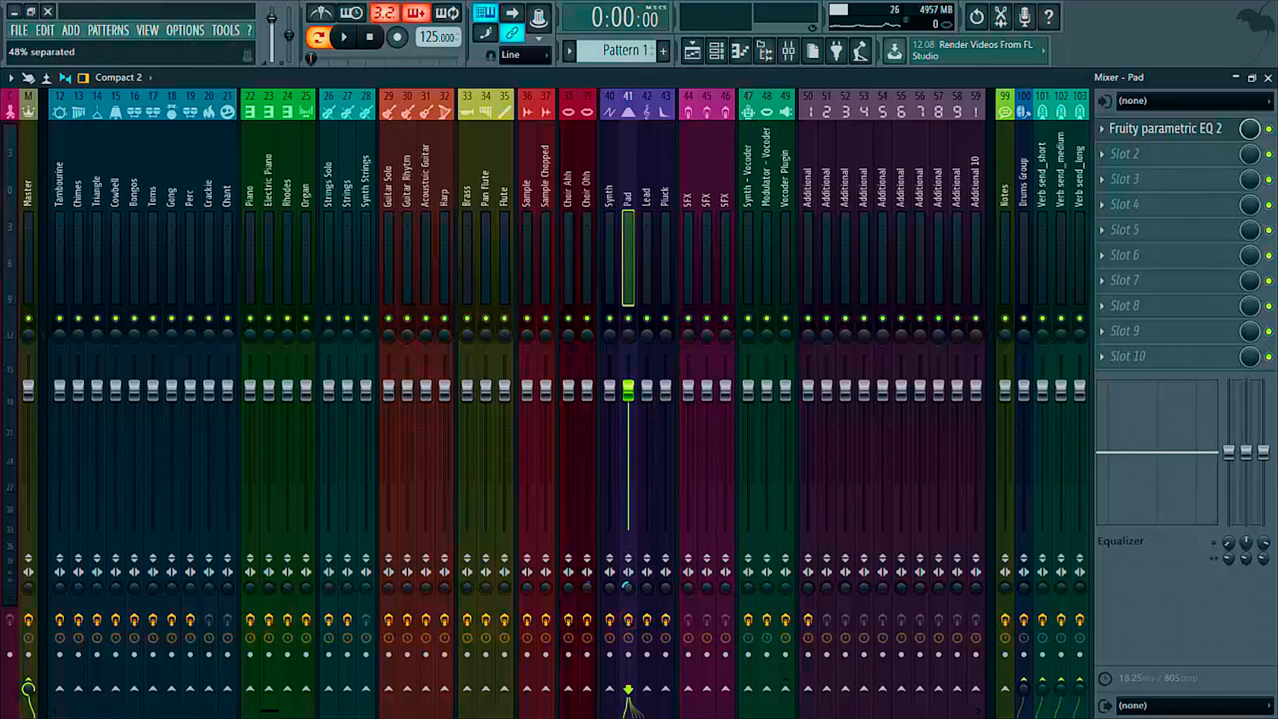
pyautogui.press('space')
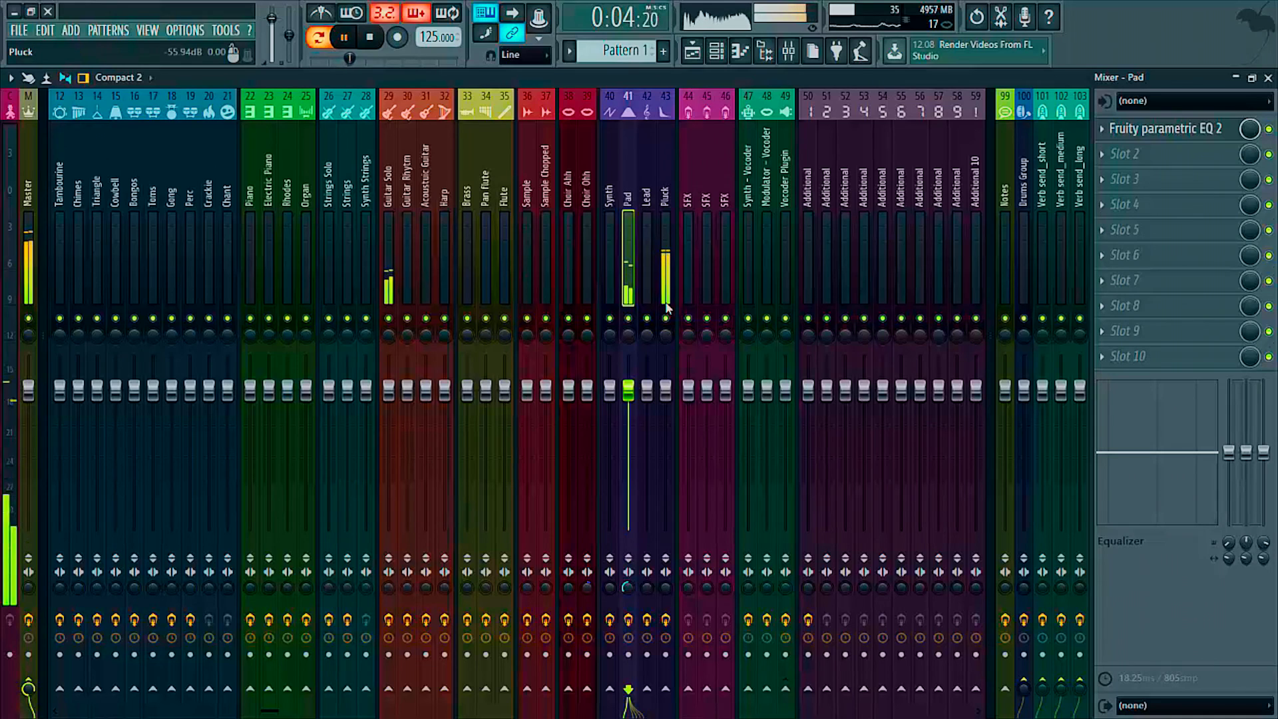
pyautogui.press('space')
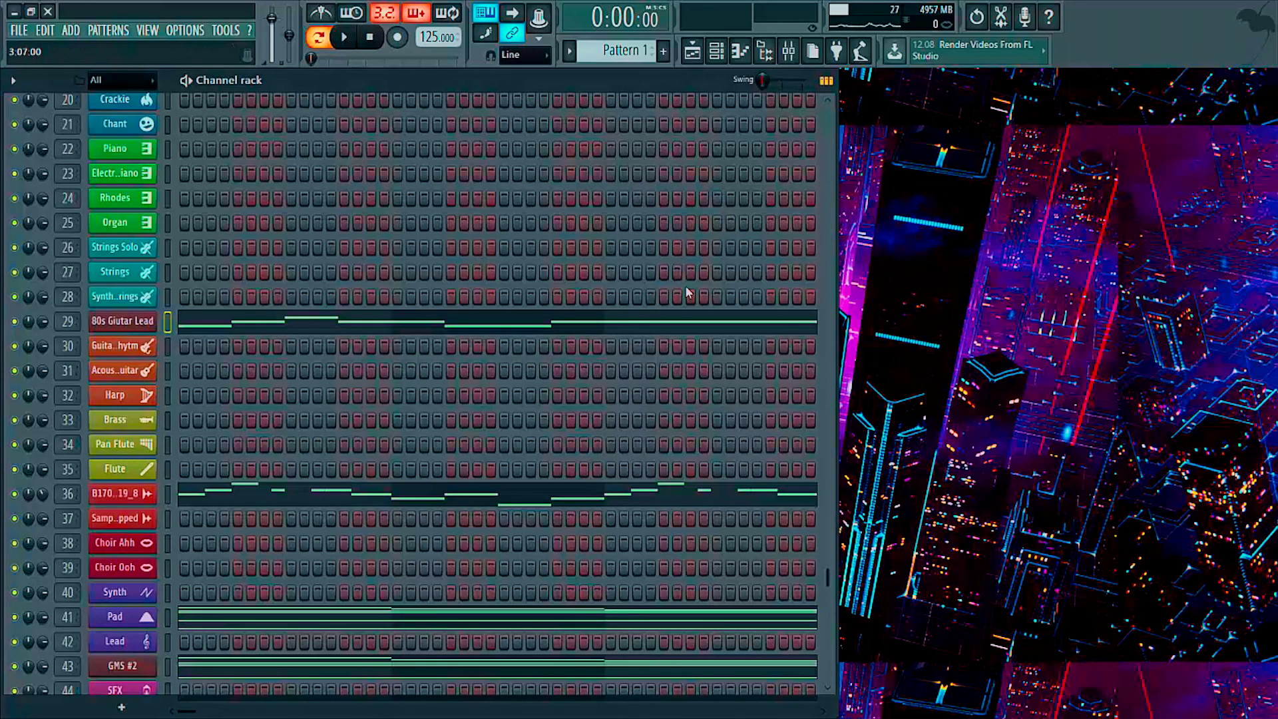
# - Reopen the mixer during playback and lower the Sample track's volume to 83% (-4.1 dB)
pyautogui.press('space')
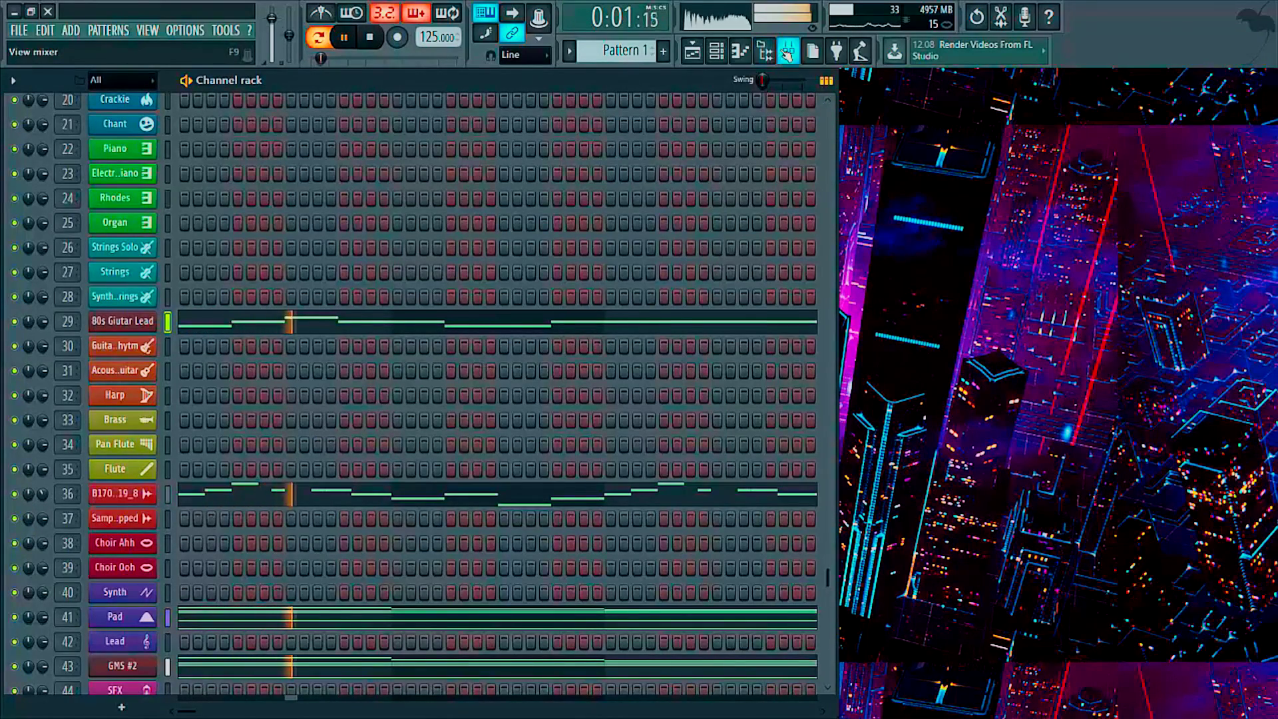
pyautogui.press('F9')
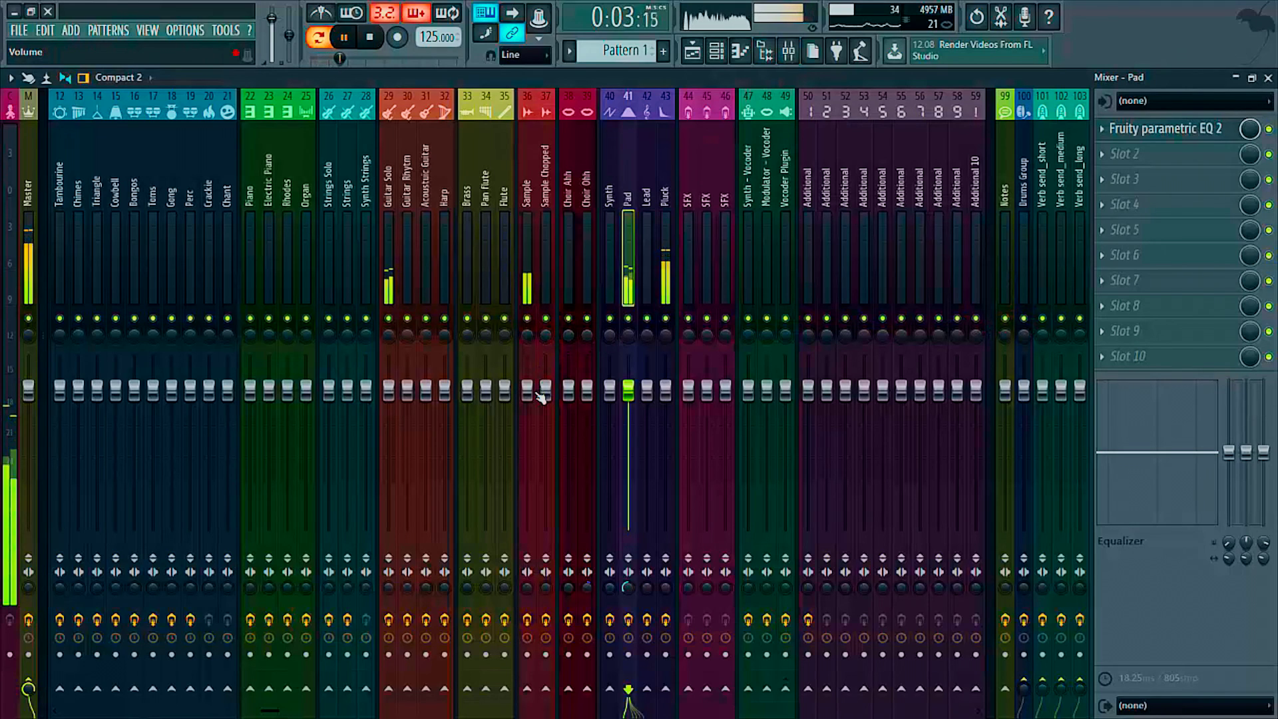
pyautogui.moveTo(530, 393); pyautogui.dragTo(538, 417)
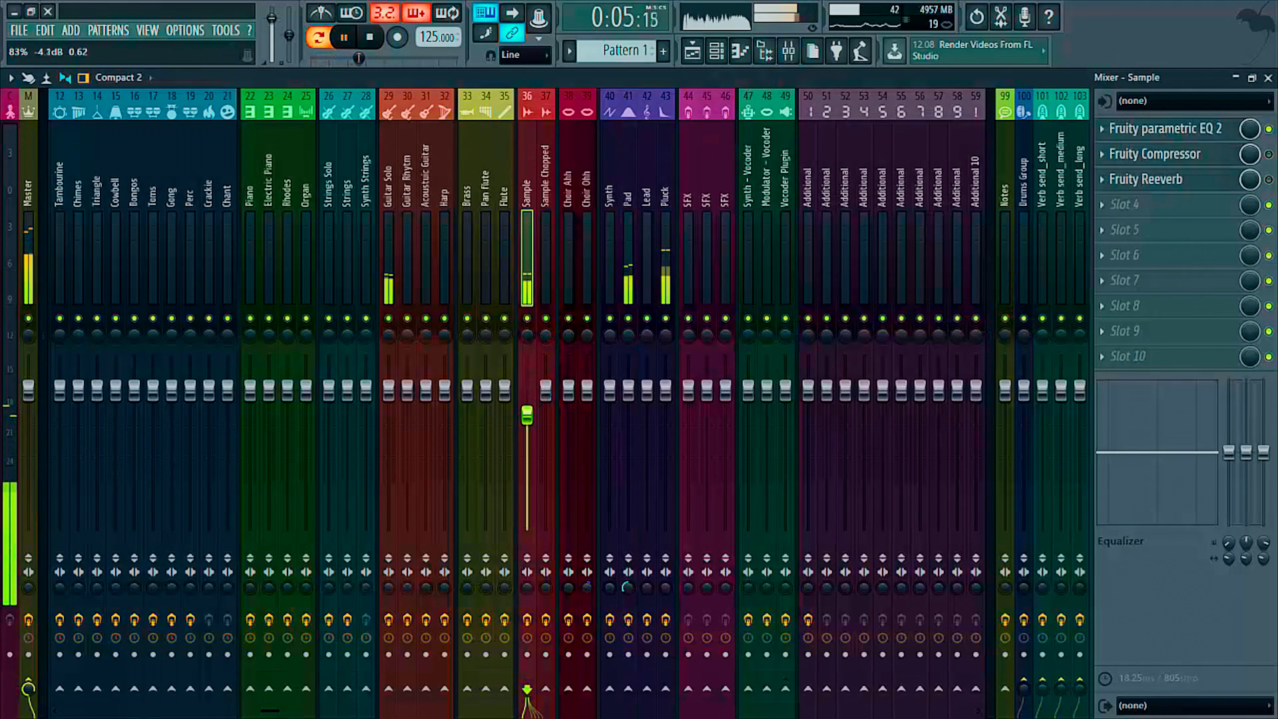
pyautogui.press('space')
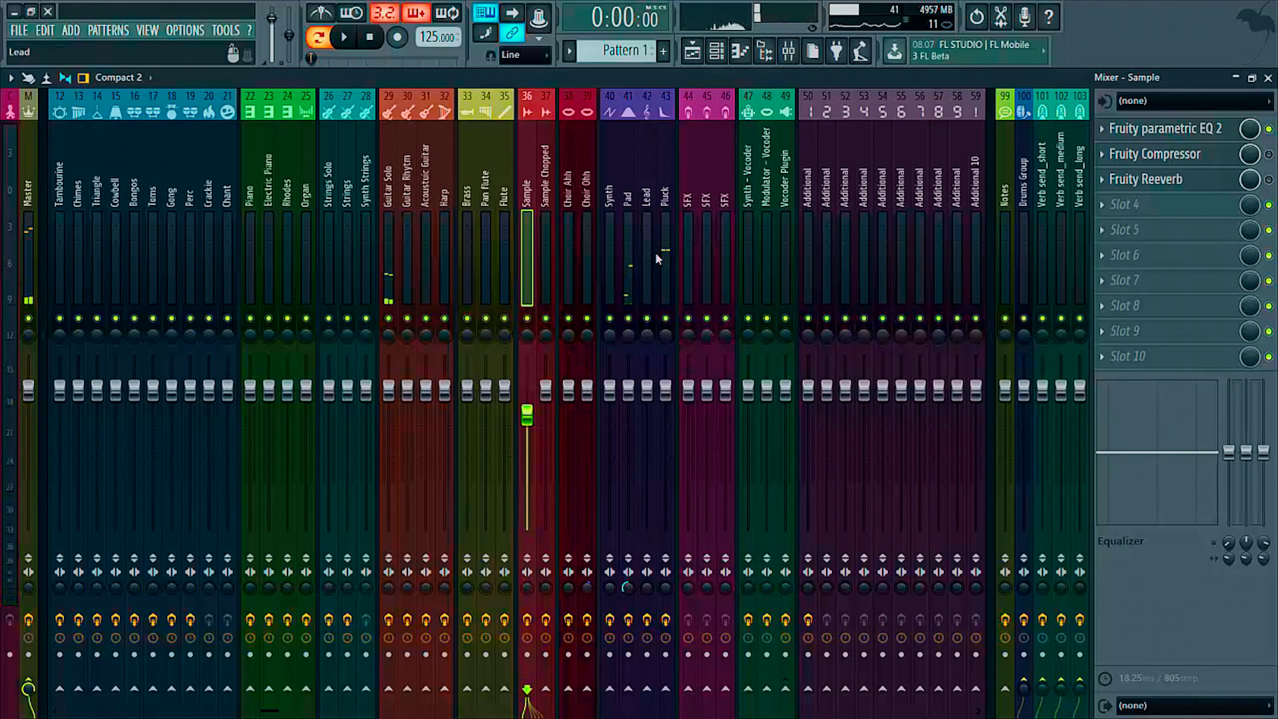
# - Set the Pluck track's stereo separation to 100% merged while the pattern plays
pyautogui.click(632, 246)
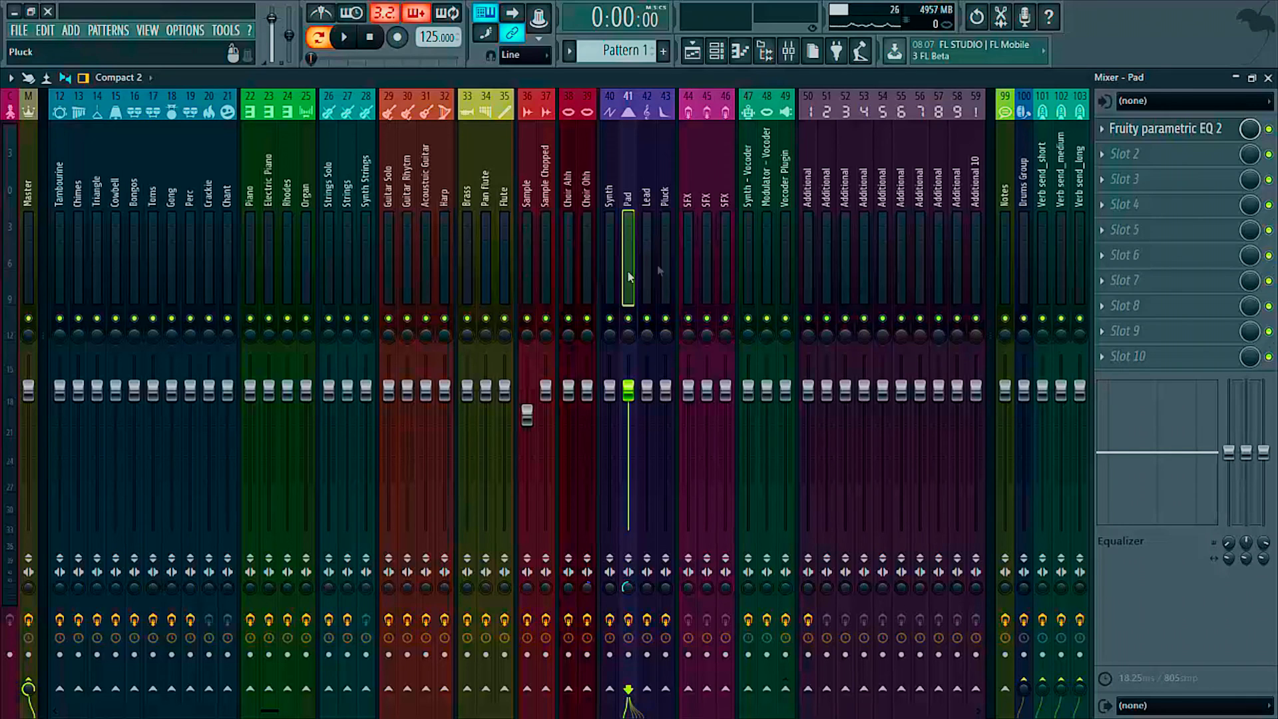
pyautogui.click(665, 207)
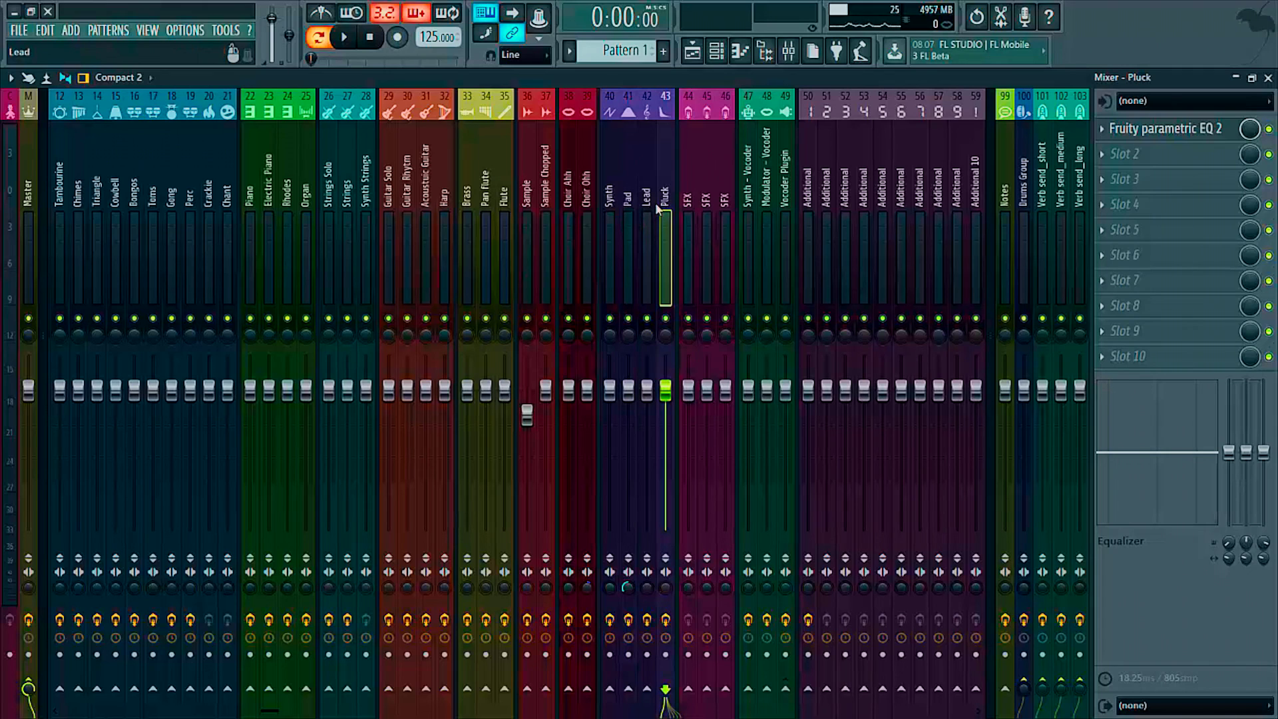
pyautogui.press('space')
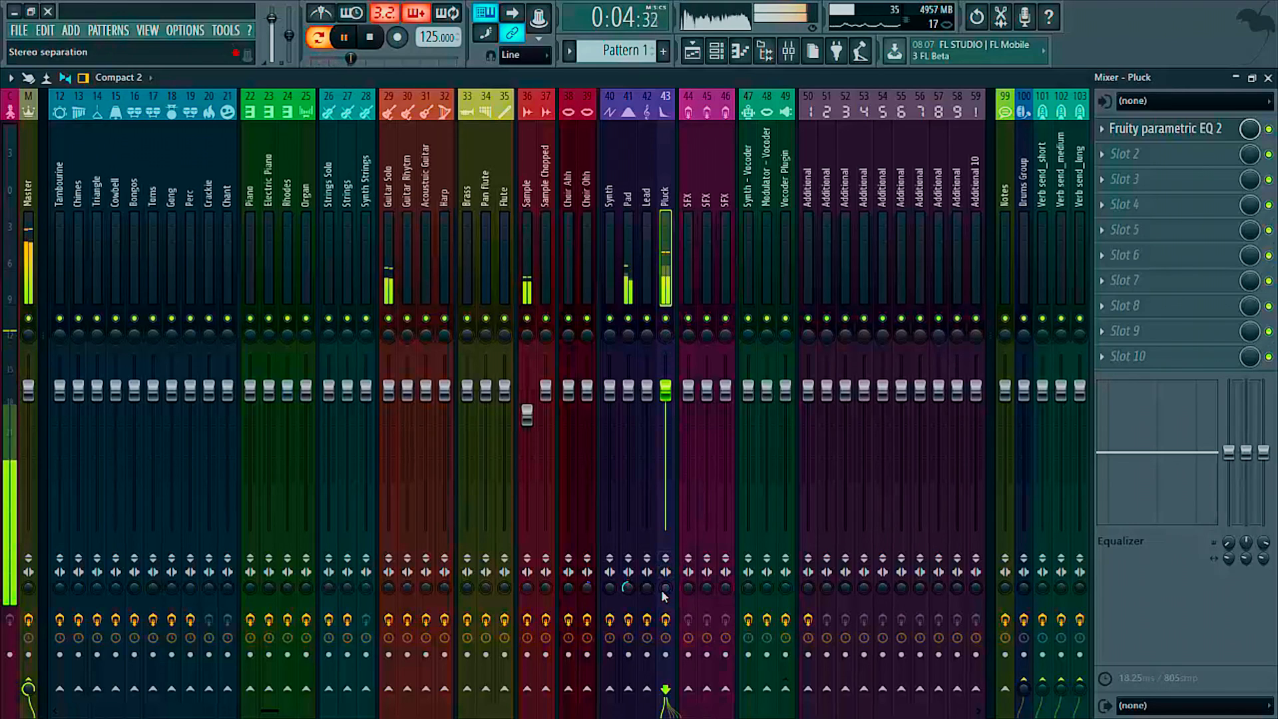
pyautogui.moveTo(666, 588); pyautogui.dragTo(666, 559)
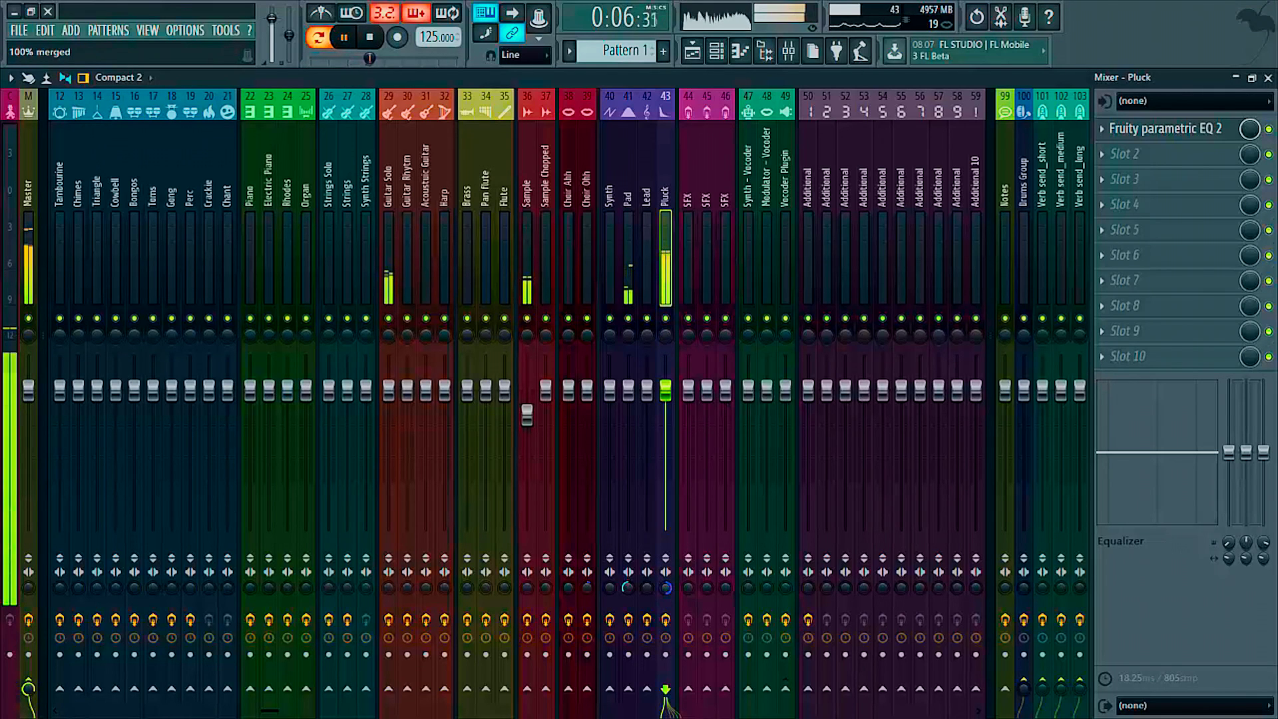
pyautogui.press('space')
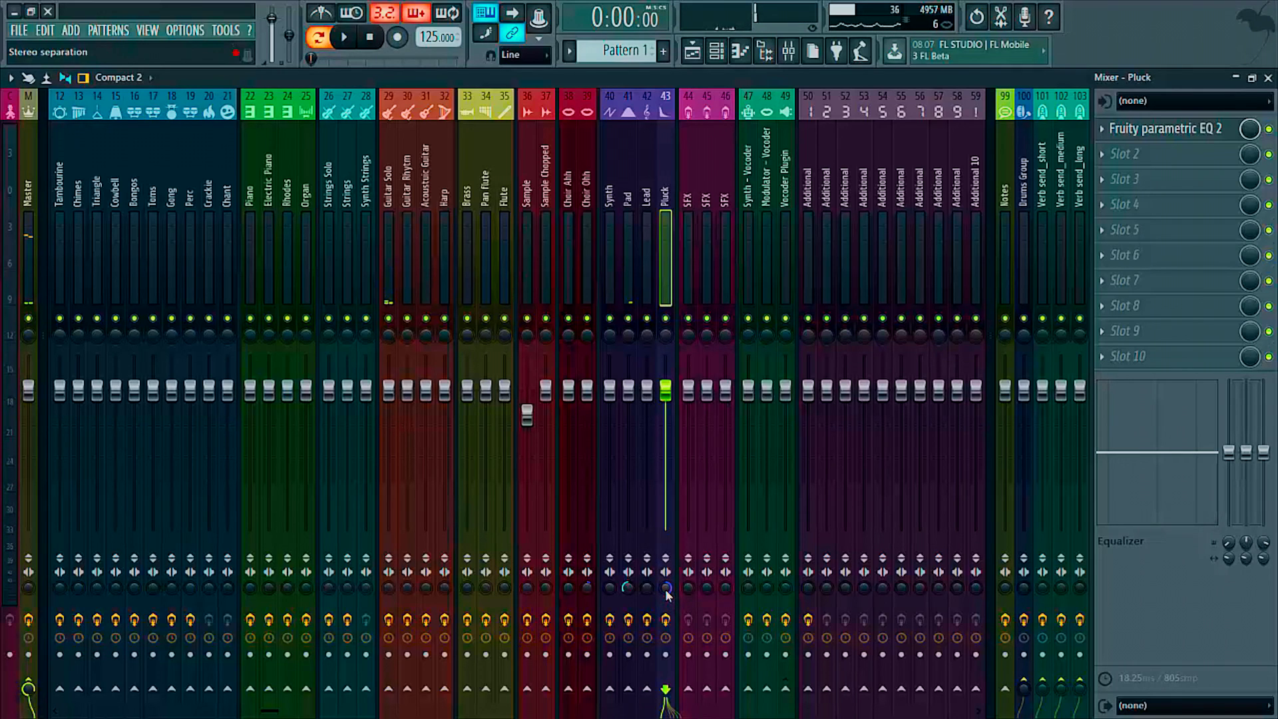
# - Lower the Sample track's volume to 77% (-5.5 dB) and check it by playing the pattern
pyautogui.click(551, 246)
pyautogui.click(609, 253)
pyautogui.click(627, 252)
pyautogui.click(647, 251)
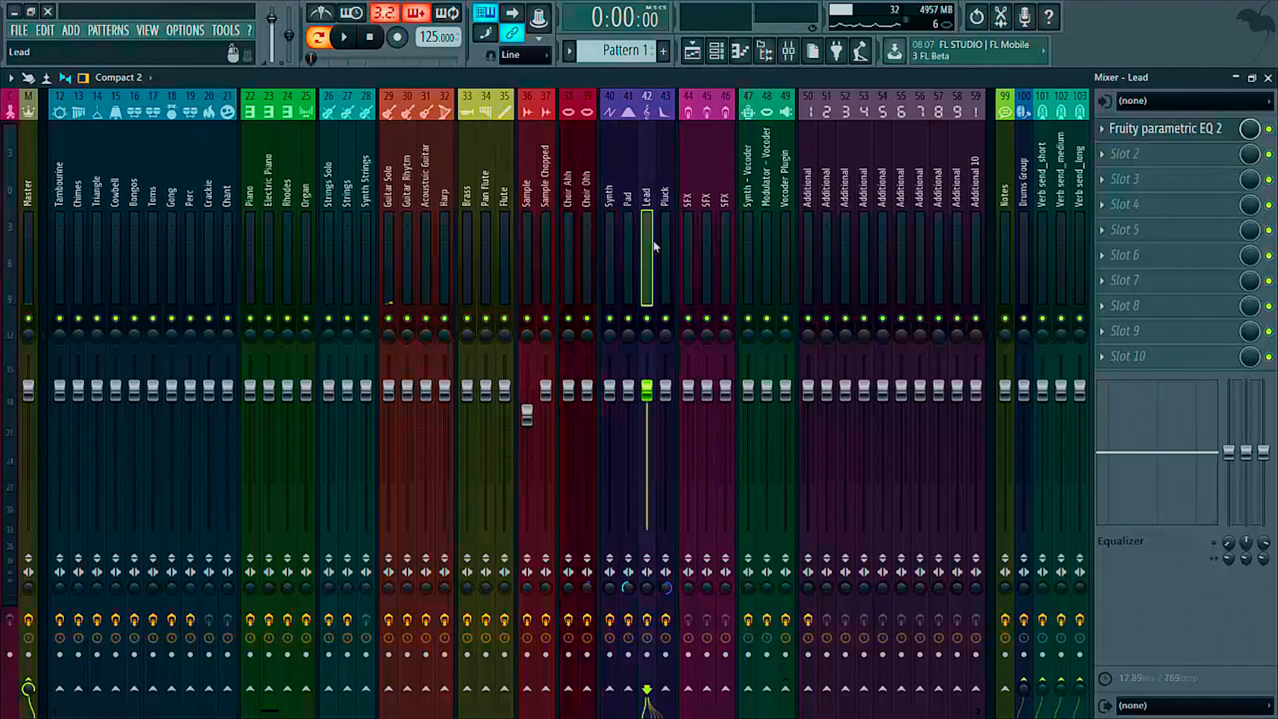
pyautogui.click(663, 243)
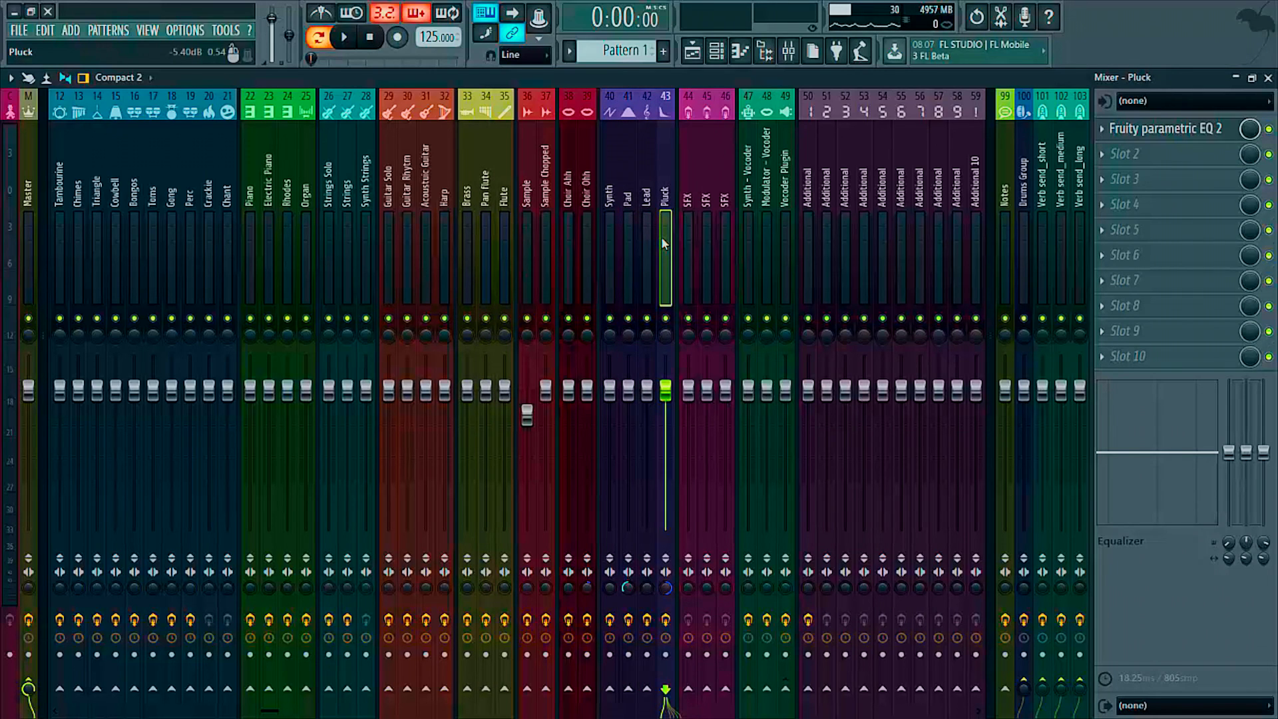
pyautogui.click(528, 203)
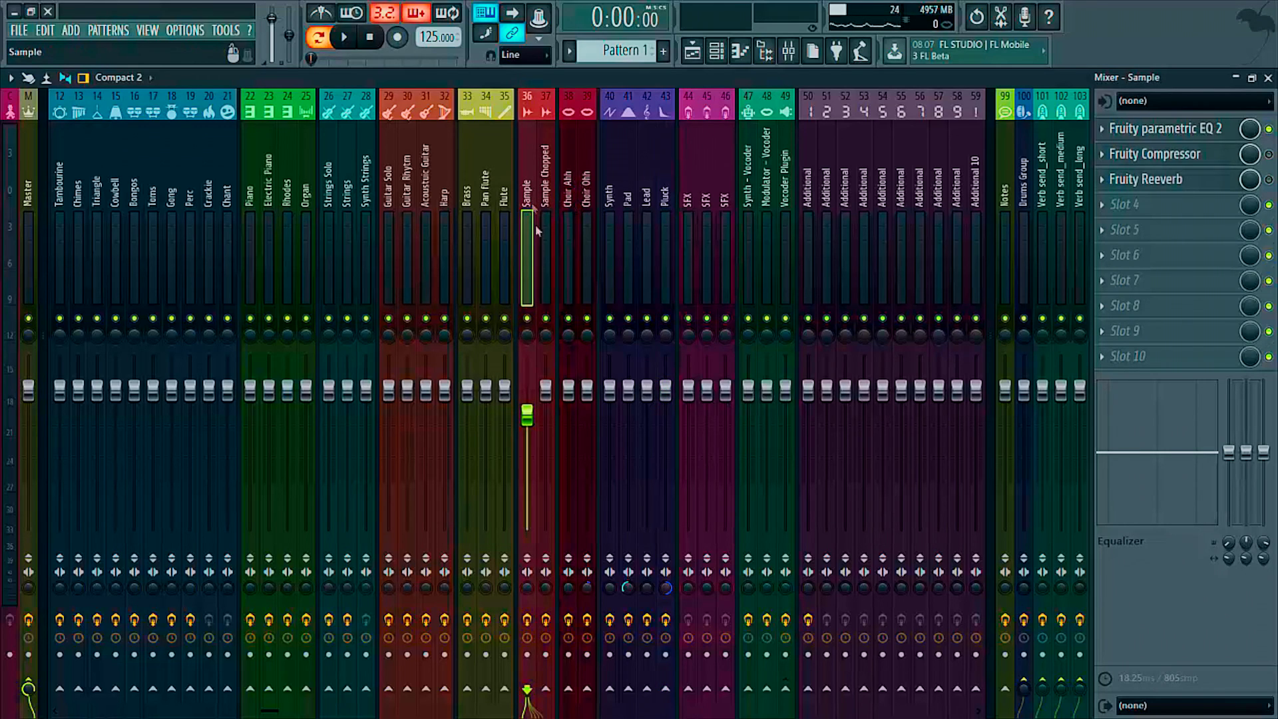
pyautogui.moveTo(529, 416); pyautogui.dragTo(528, 425)
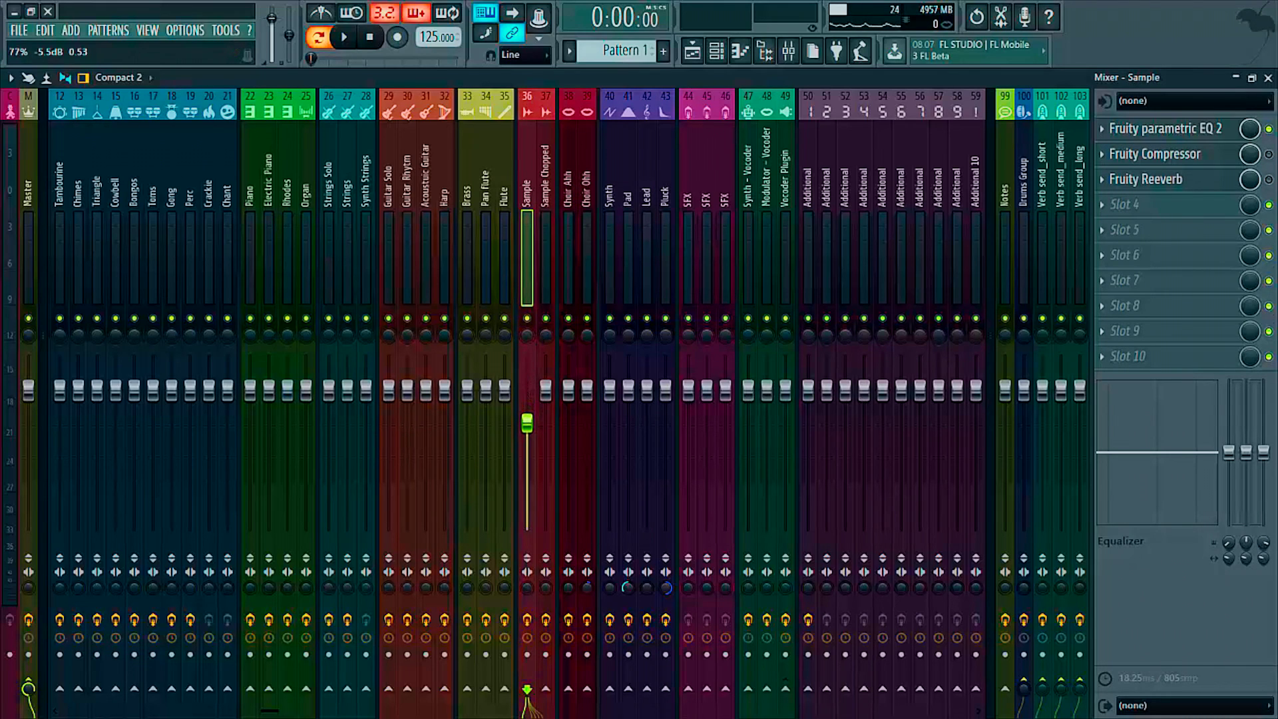
pyautogui.press('space')
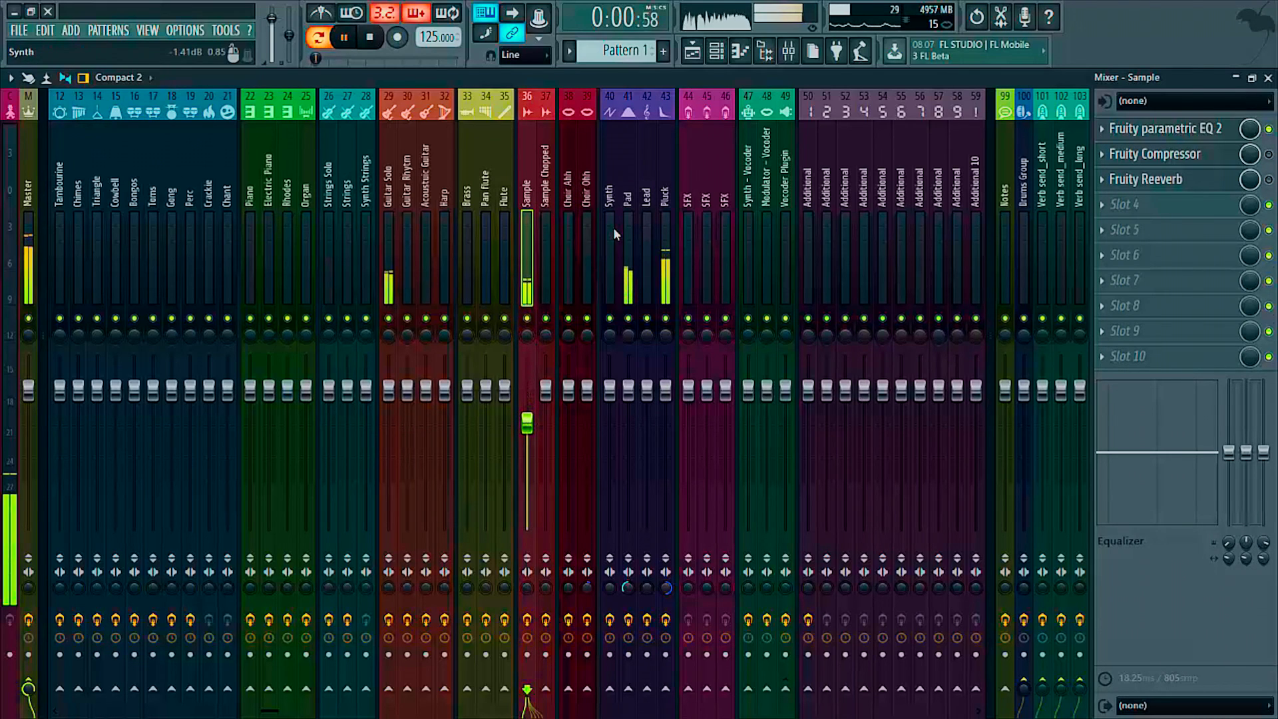
pyautogui.press('space')
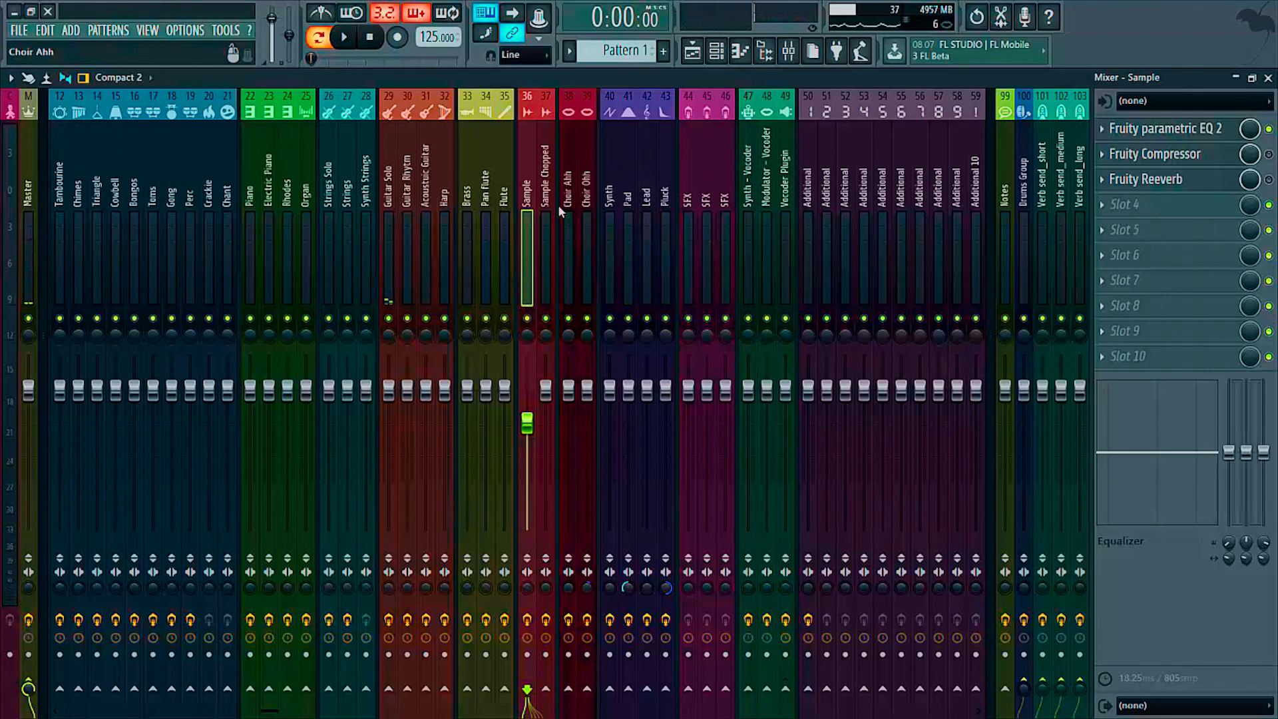
# - Inspect the effects on the Tambourine, 808 Bass and Kick tracks
pyautogui.click(628, 180)
pyautogui.click(134, 180)
pyautogui.click(64, 178)
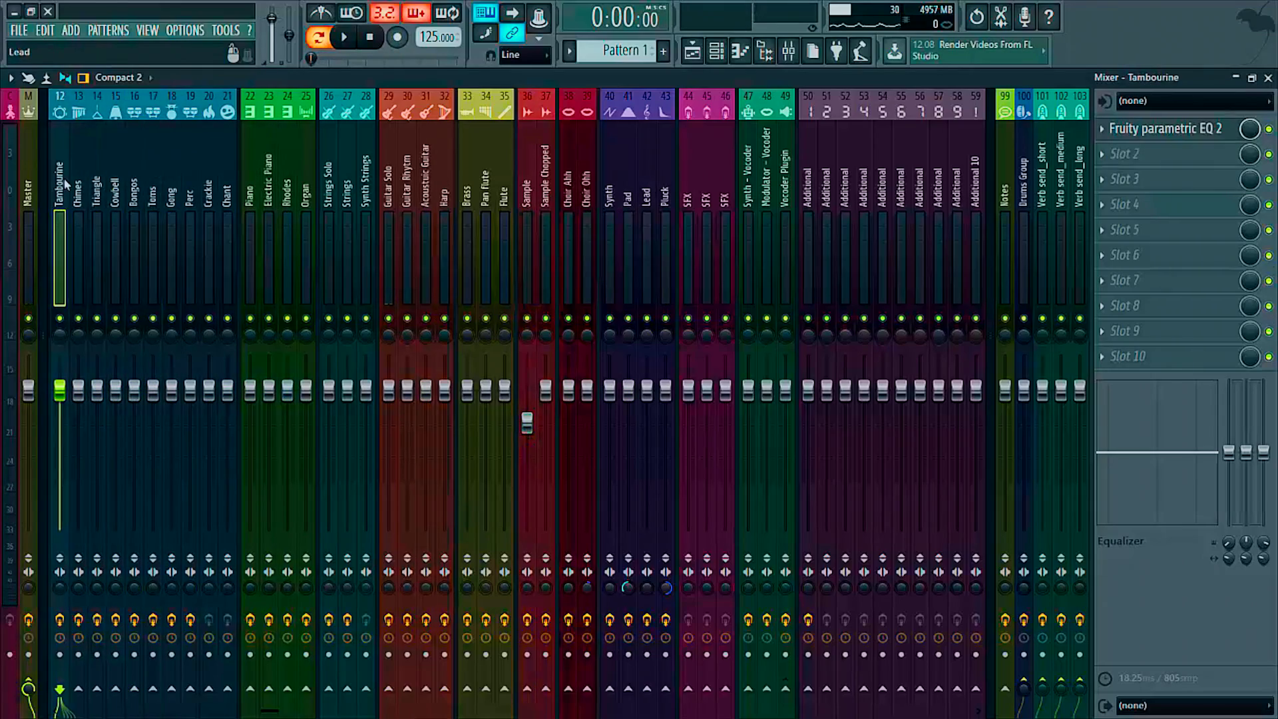
pyautogui.scroll(5, 64, 178)
pyautogui.click(135, 159)
pyautogui.click(56, 168)
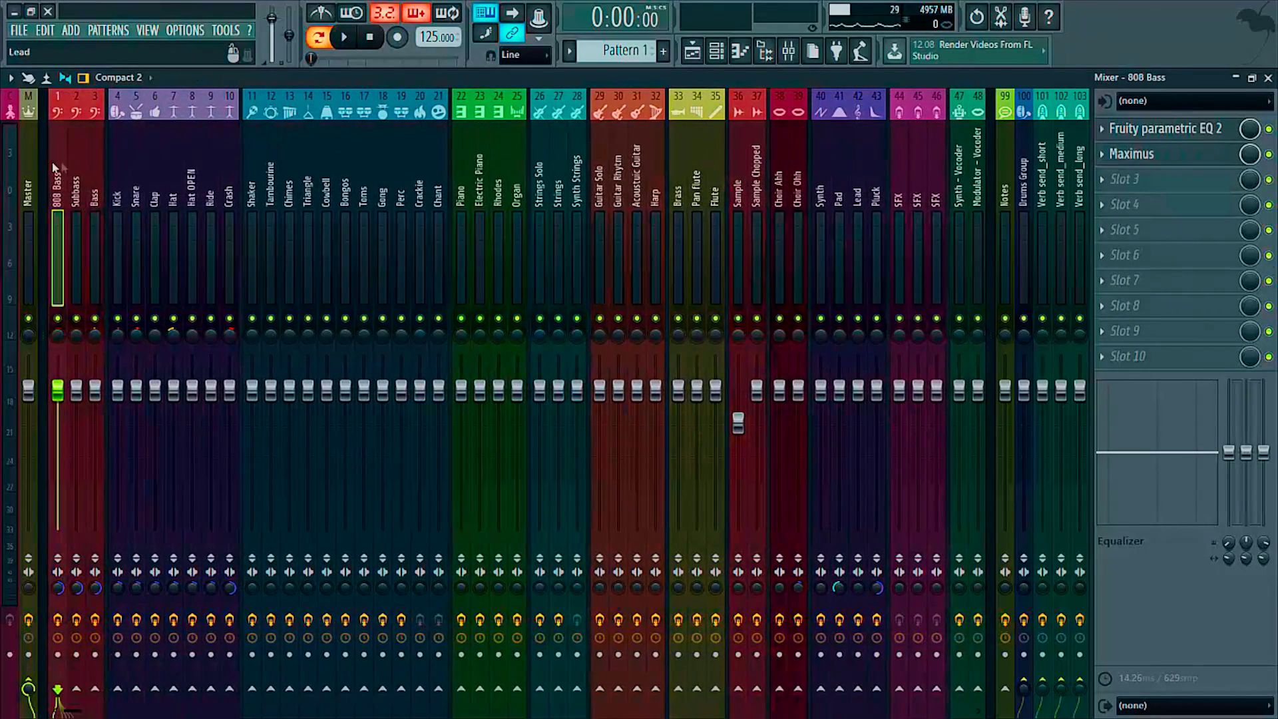
pyautogui.click(117, 154)
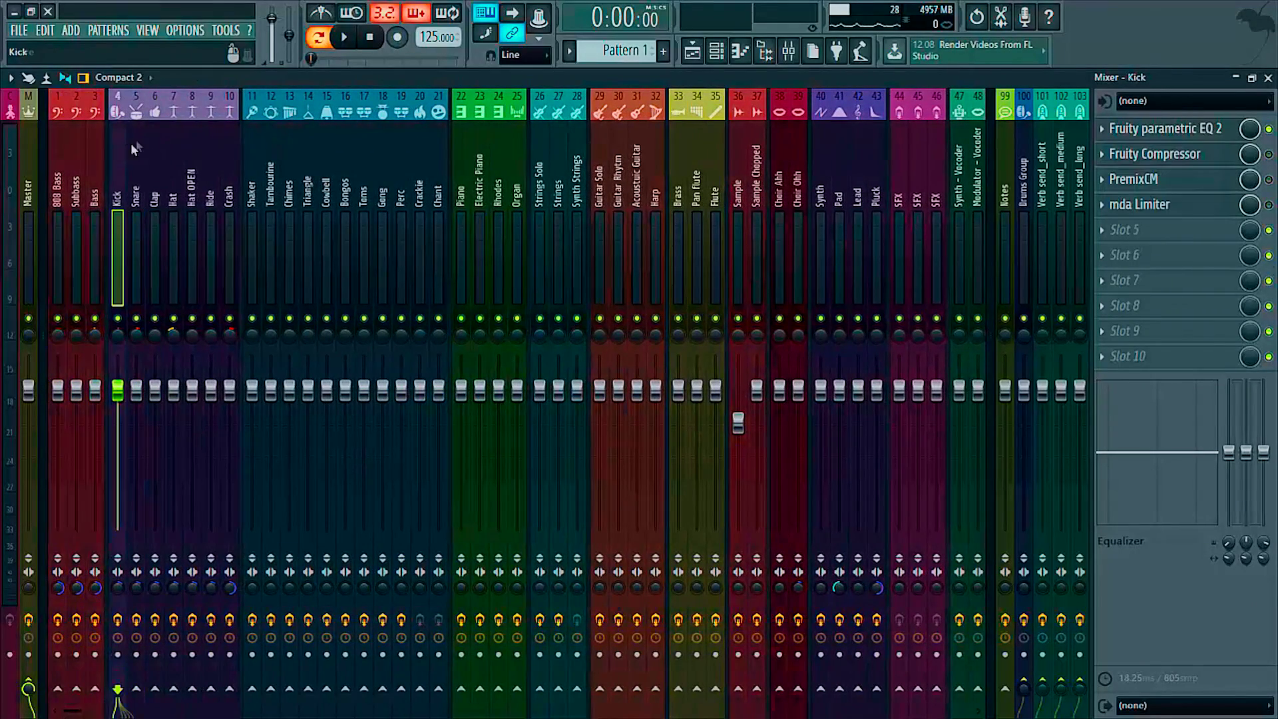
# - Compare the Bass track's level with the Kick, lower the Bass volume slightly, and replay the pattern
pyautogui.click(100, 180)
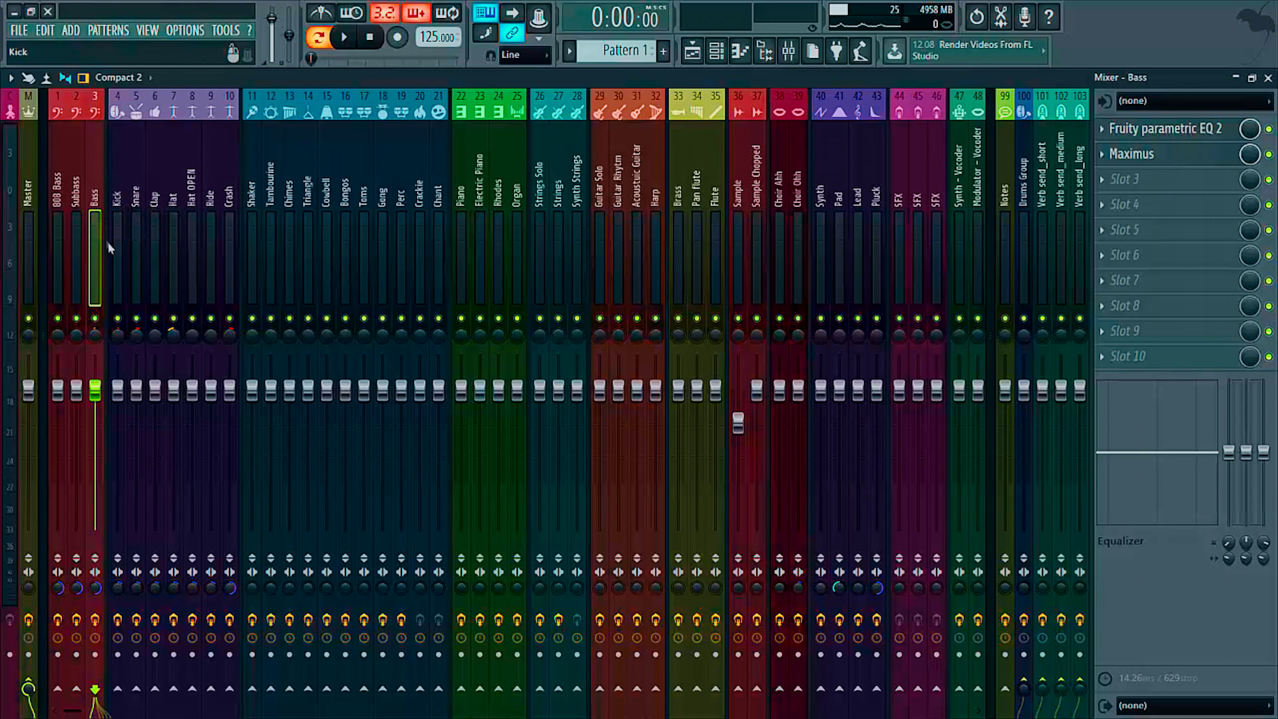
pyautogui.click(117, 207)
pyautogui.click(93, 210)
pyautogui.click(108, 209)
pyautogui.click(96, 210)
pyautogui.press('space')
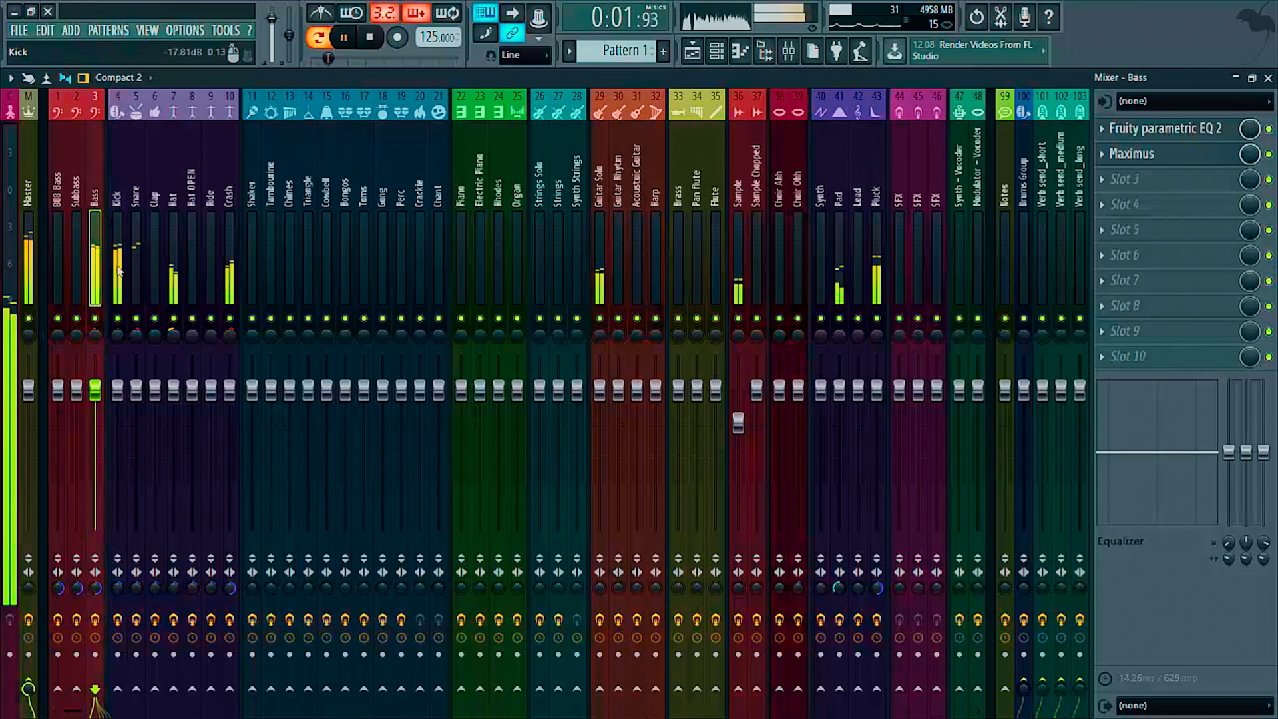
pyautogui.press('space')
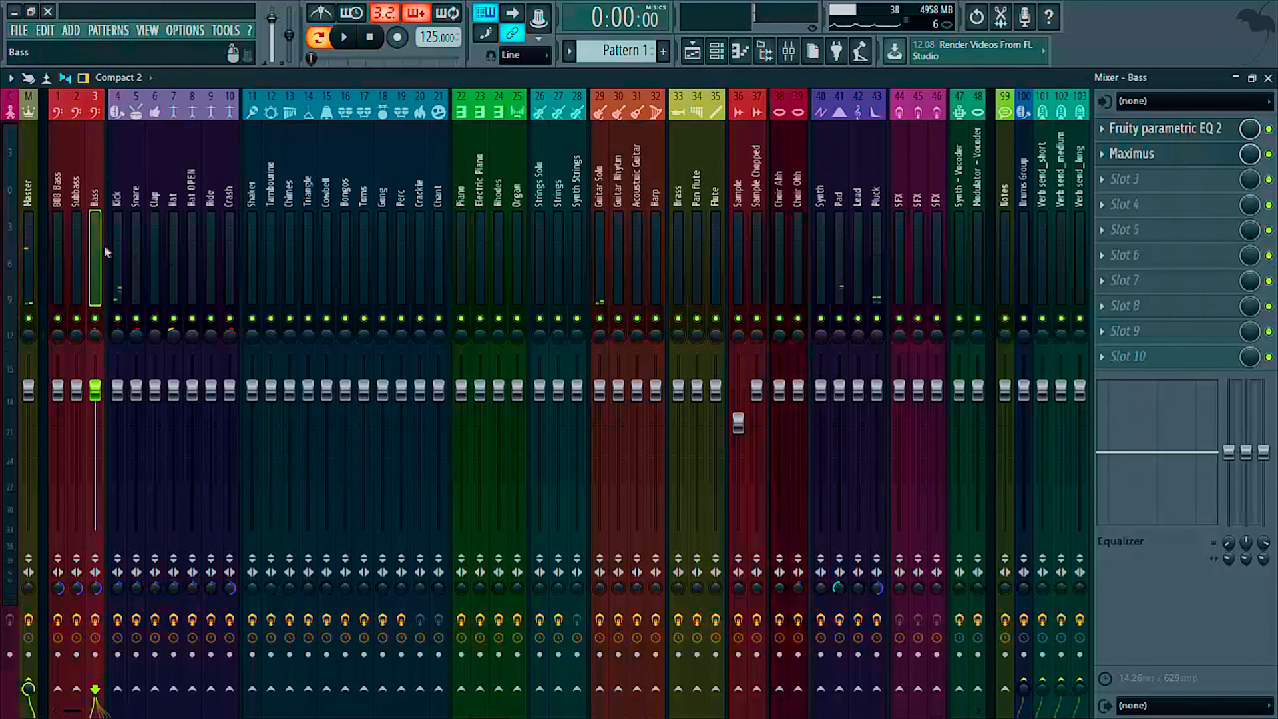
pyautogui.moveTo(98, 397); pyautogui.dragTo(99, 418)
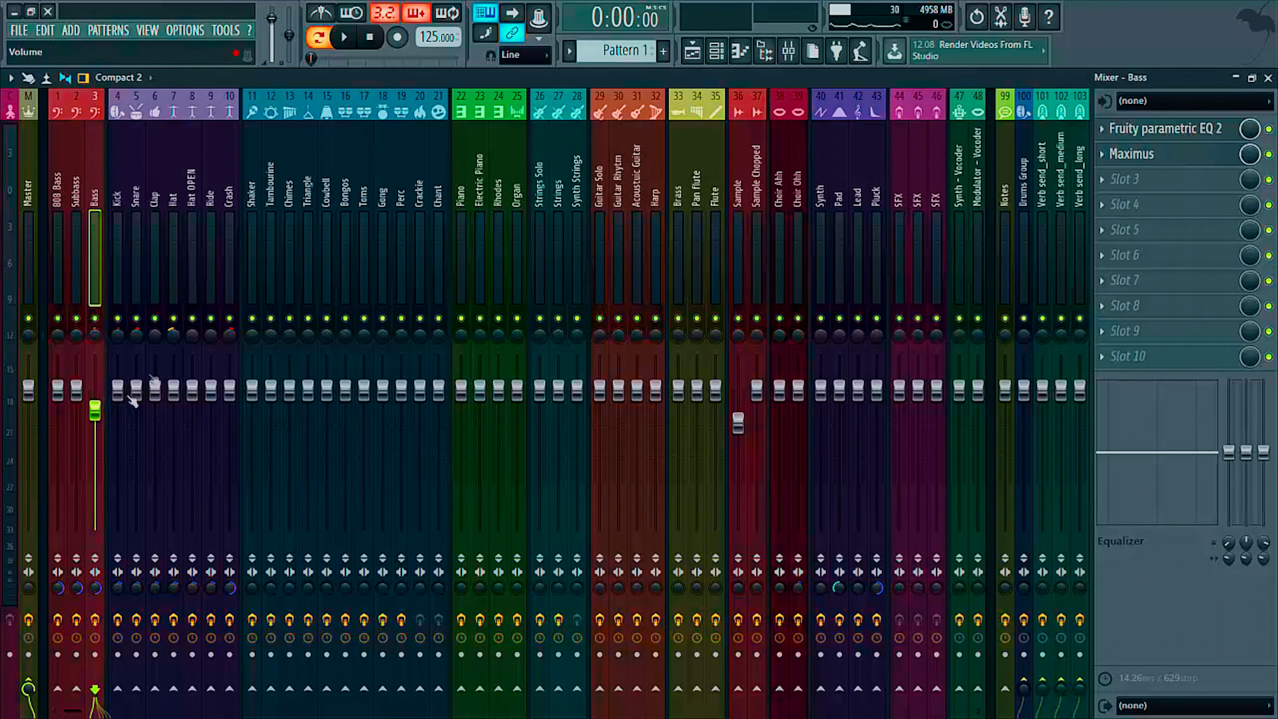
pyautogui.press('space')
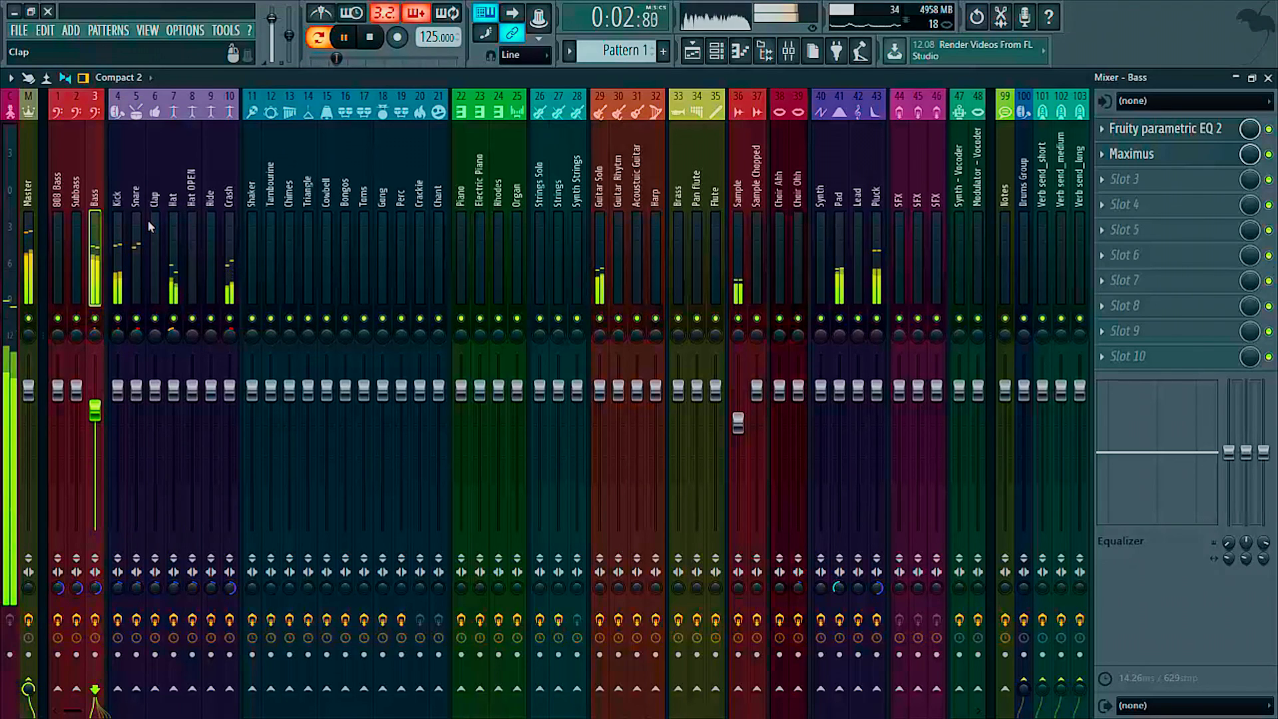
# - Replay the pattern and check the Snare track's level in the mixer
pyautogui.press('space')
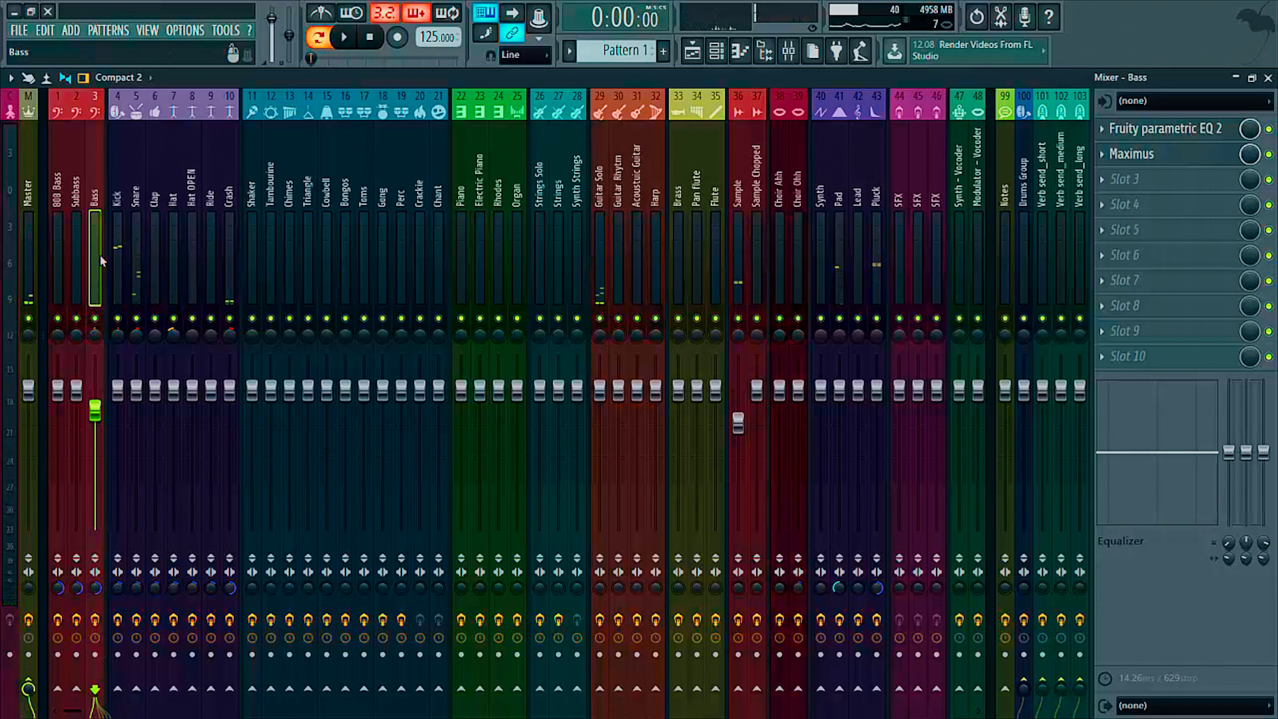
pyautogui.press('space')
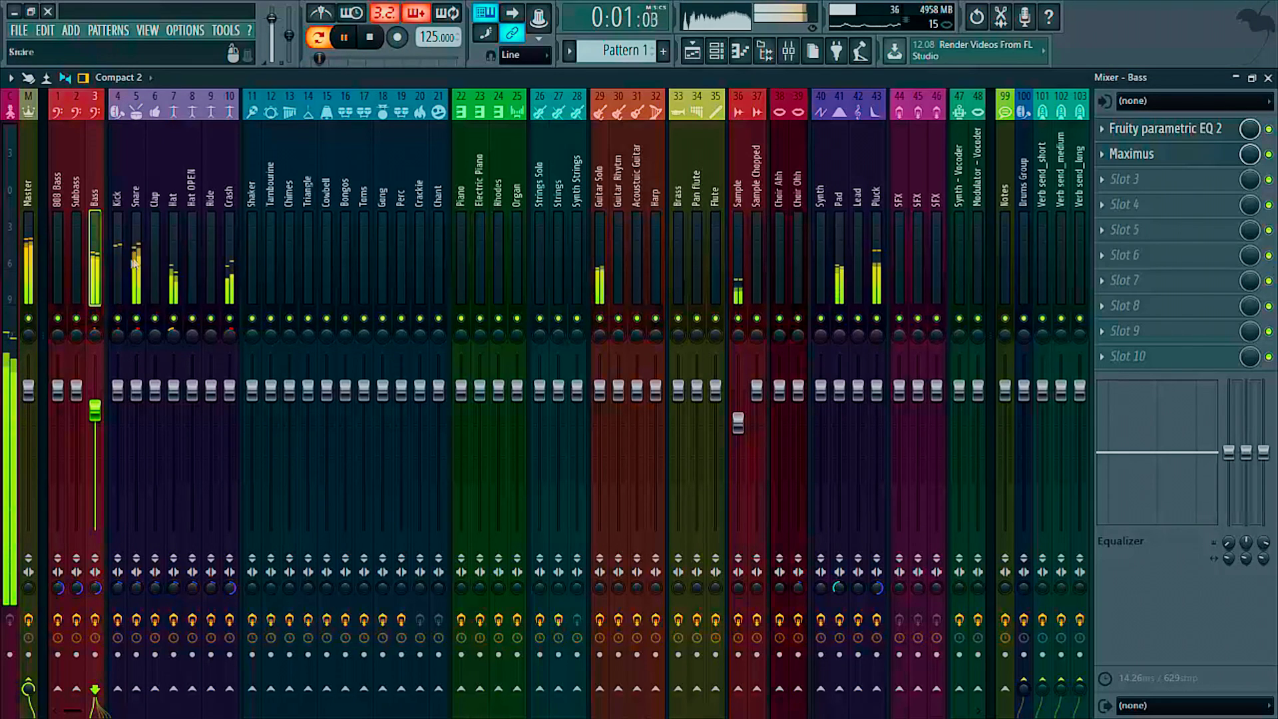
pyautogui.click(138, 260)
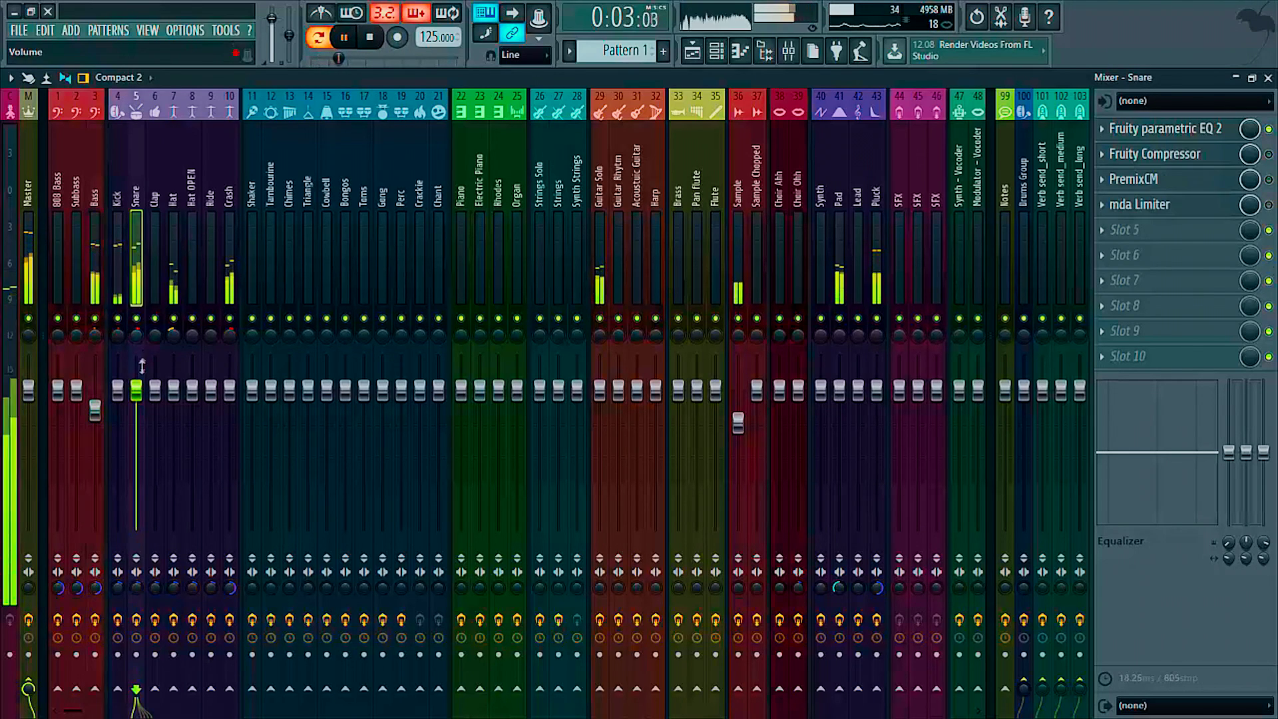
# - Lower the Hat track's volume to just under 76% (-5.8 dB) and replay the pattern
pyautogui.click(175, 399)
pyautogui.press('space')
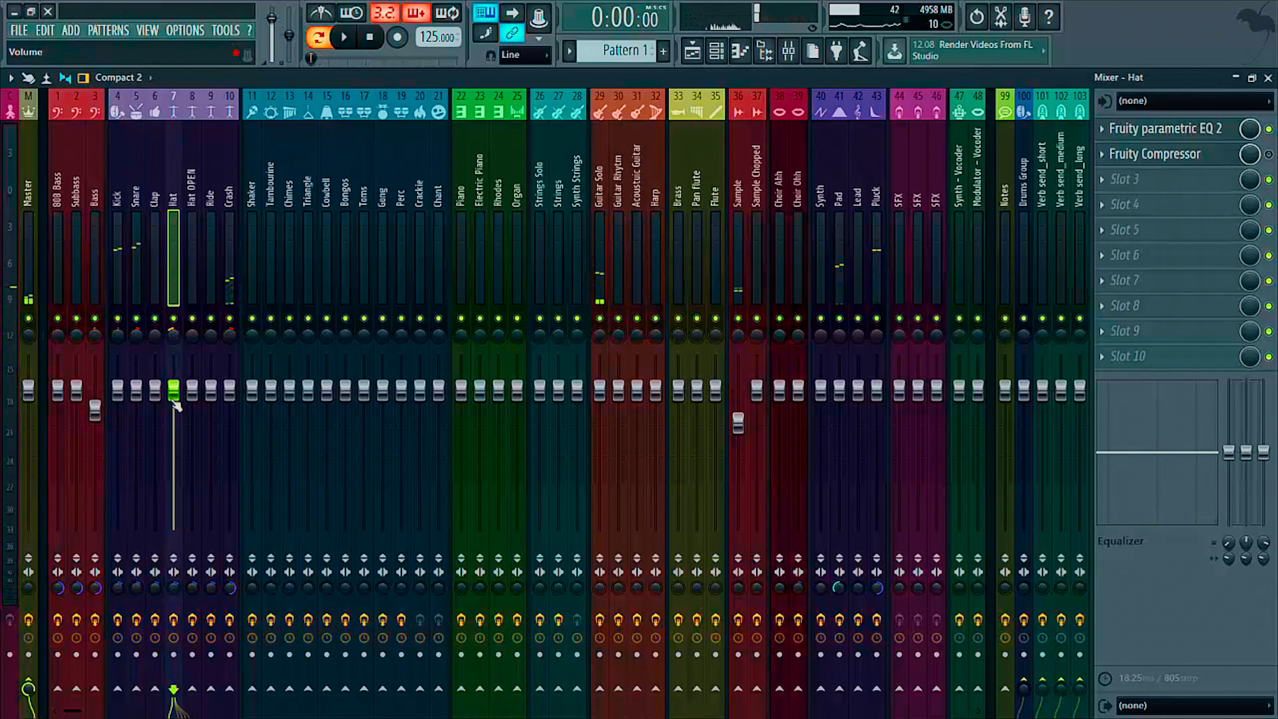
pyautogui.scroll(-10, 174, 397)
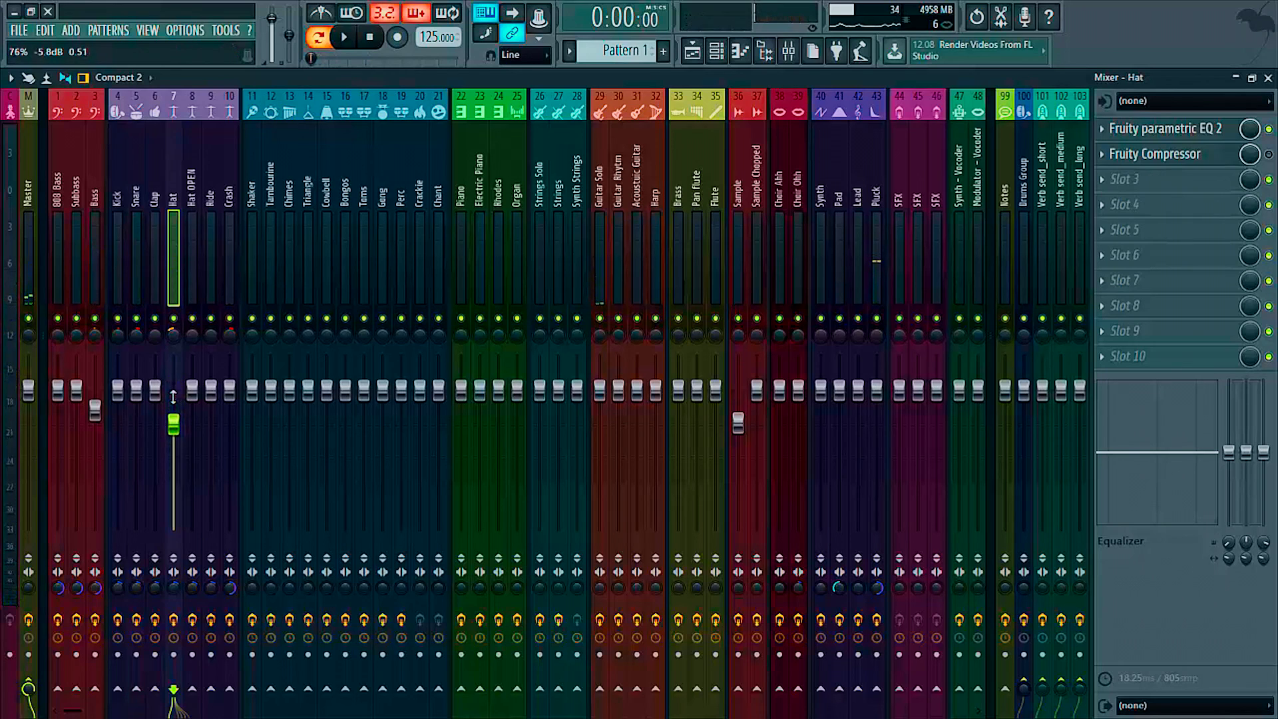
pyautogui.scroll(-1, 173, 398)
pyautogui.press('space')
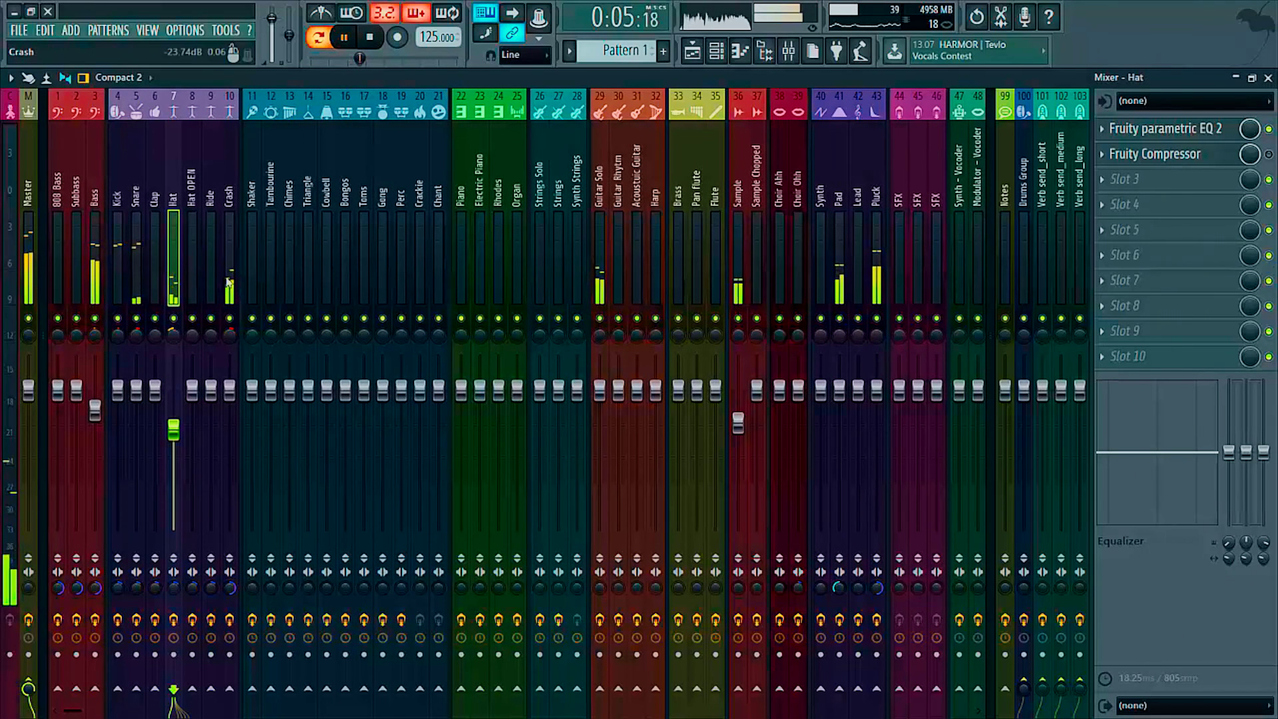
# - Lower the Crash track's volume slightly and play the pattern again
pyautogui.click(232, 285)
pyautogui.press('space')
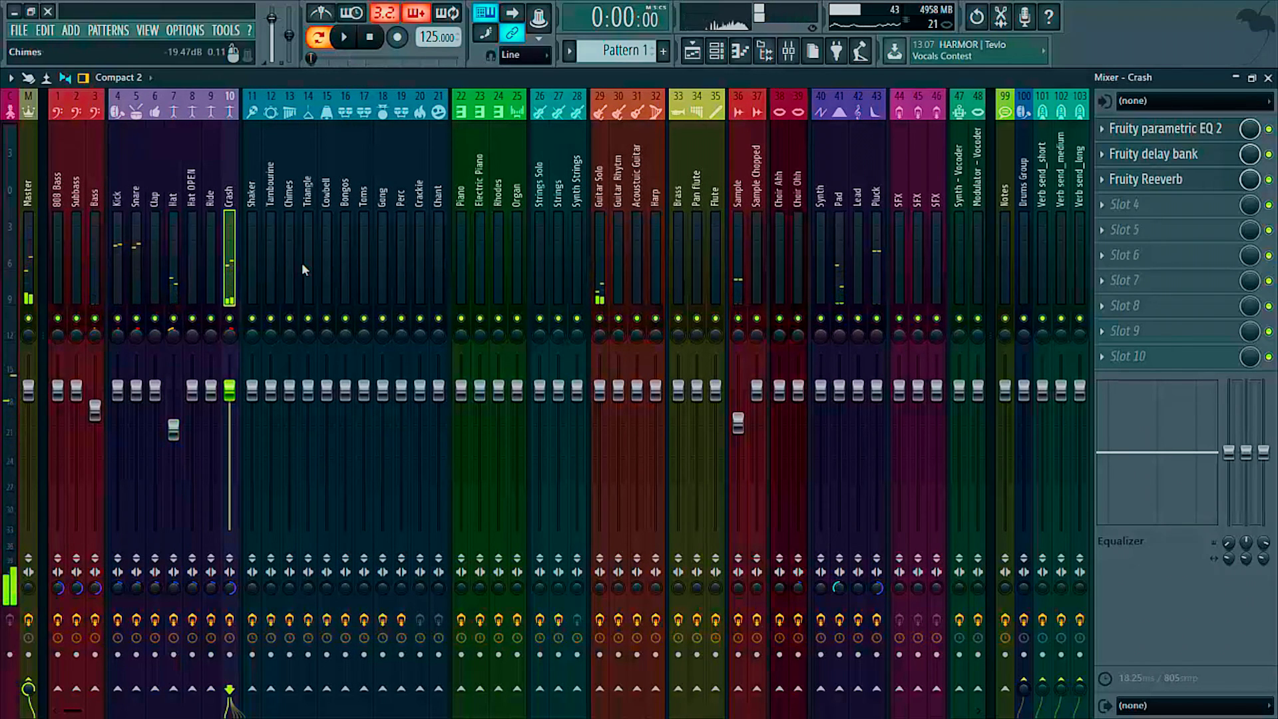
pyautogui.scroll(-3, 236, 397)
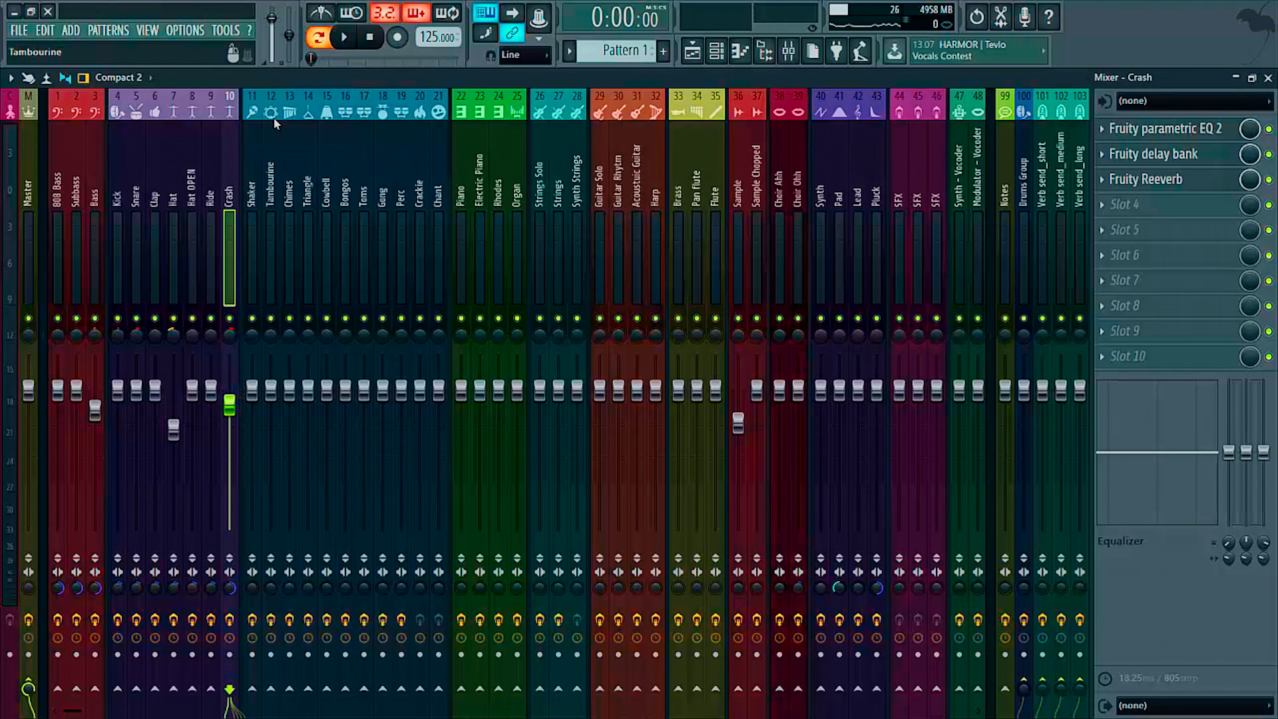
pyautogui.press('space')
# - Set the Guitar Solo track's volume to 97% (-0.8 dB) after listening to it in the playing pattern
pyautogui.click(333, 193)
pyautogui.click(599, 253)
pyautogui.click(738, 253)
pyautogui.click(977, 260)
pyautogui.click(903, 265)
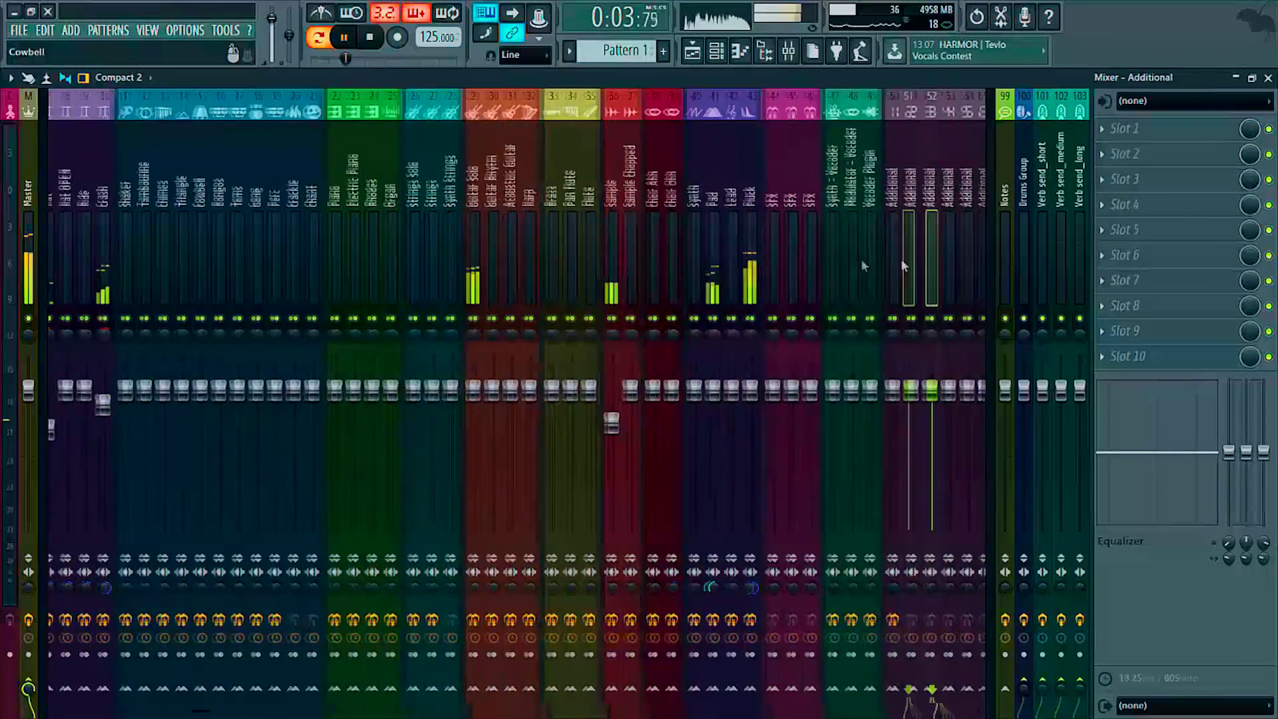
pyautogui.click(483, 246)
pyautogui.click(462, 253)
pyautogui.moveTo(465, 400); pyautogui.dragTo(464, 416)
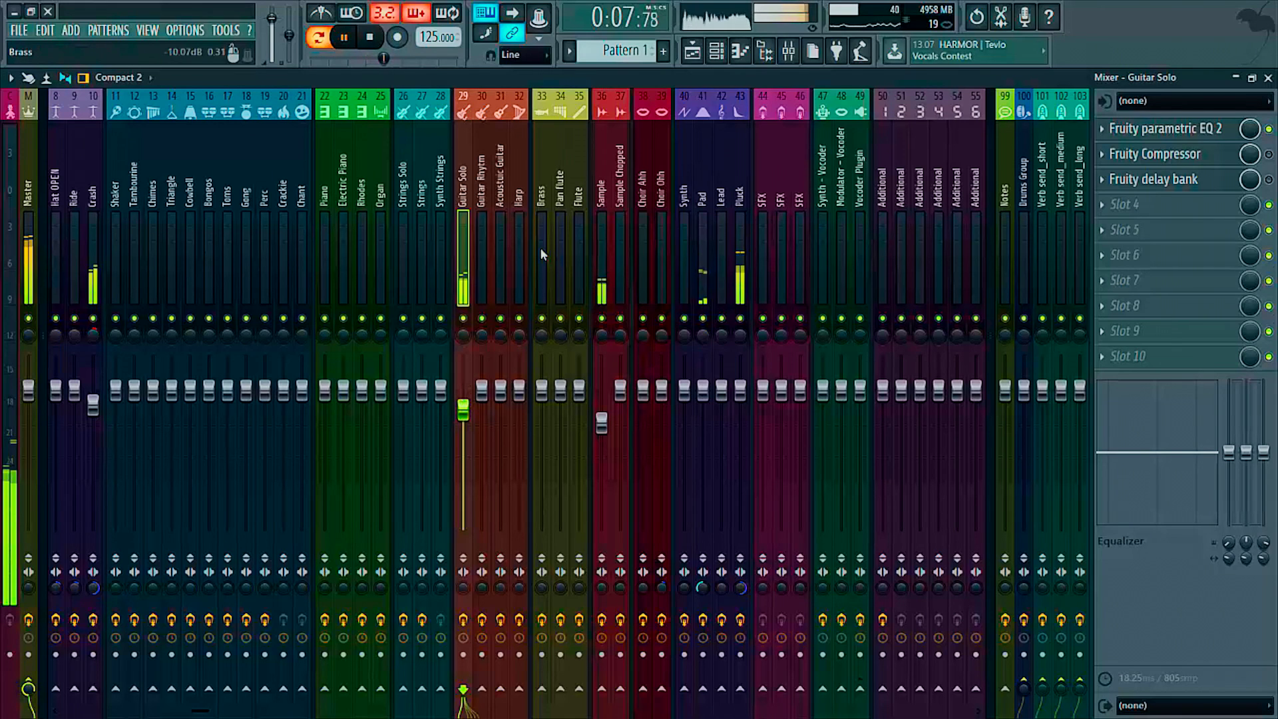
pyautogui.press('space')
pyautogui.scroll(3, 470, 407)
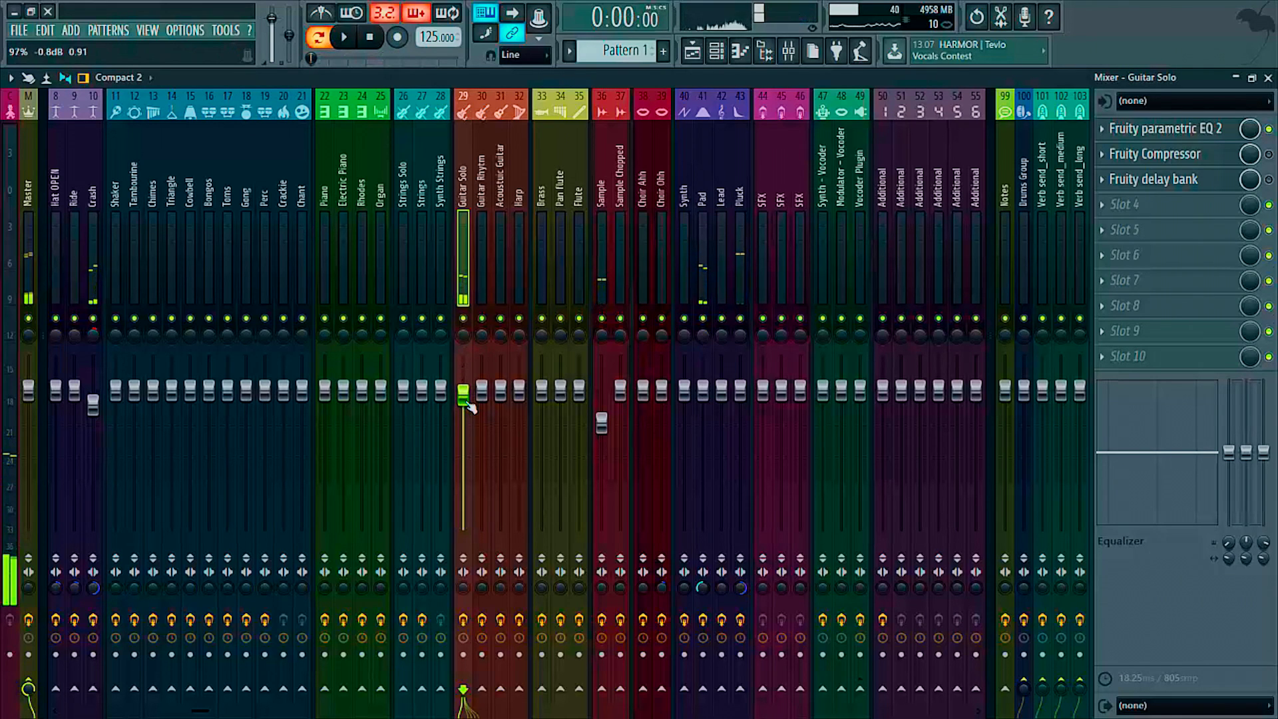
# - Play the pattern and lower the Pad track's volume to 97% (-0.8 dB)
pyautogui.click(560, 240)
pyautogui.click(928, 256)
pyautogui.click(995, 276)
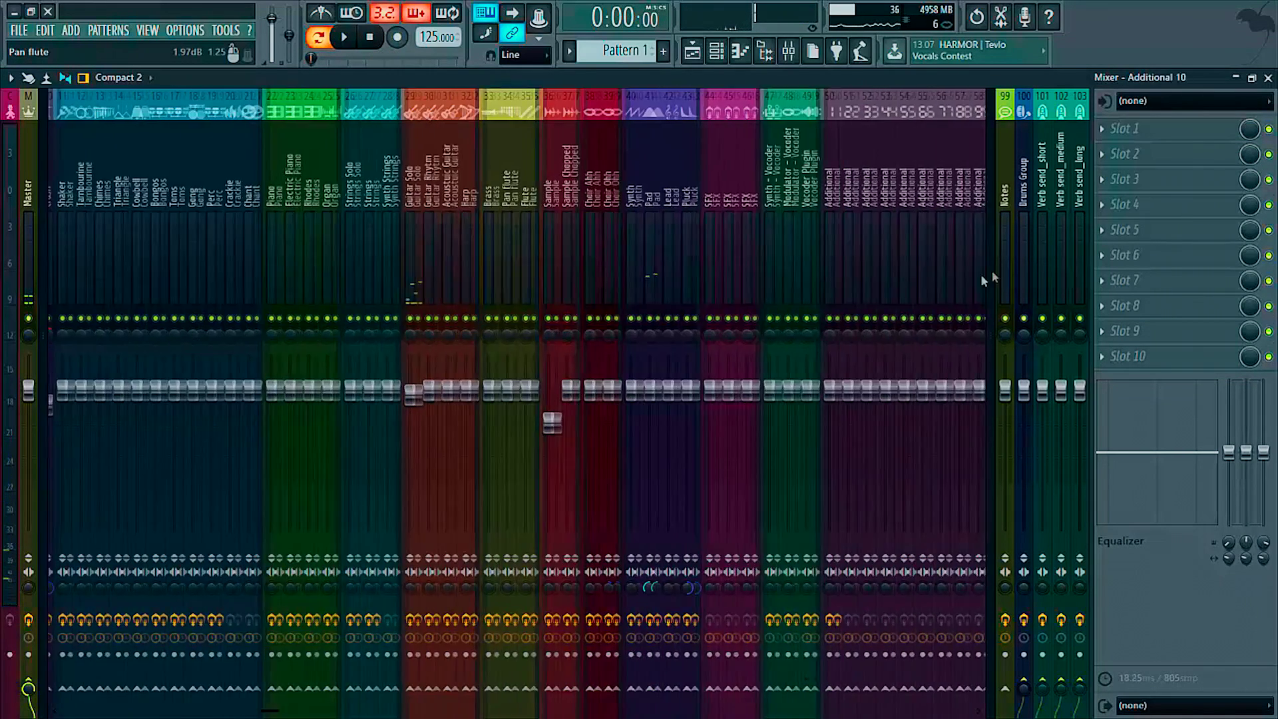
pyautogui.click(383, 250)
pyautogui.press('space')
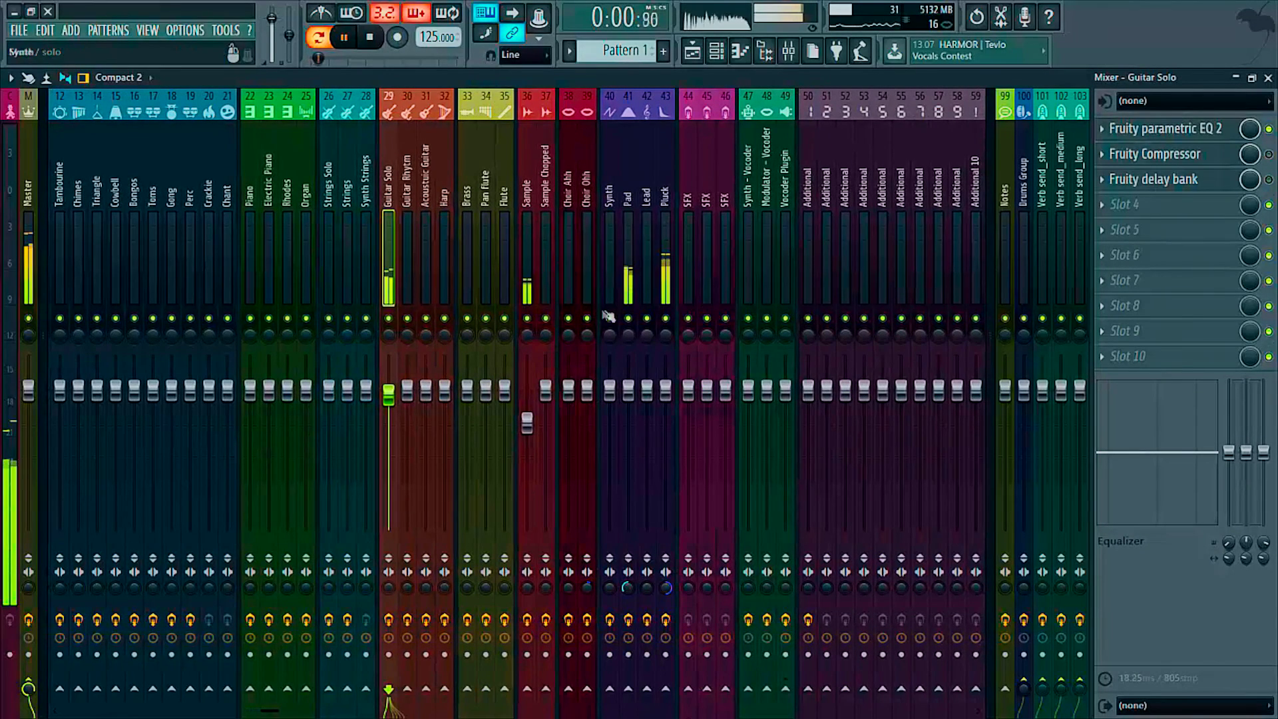
pyautogui.moveTo(632, 391); pyautogui.dragTo(669, 397)
pyautogui.press('space')
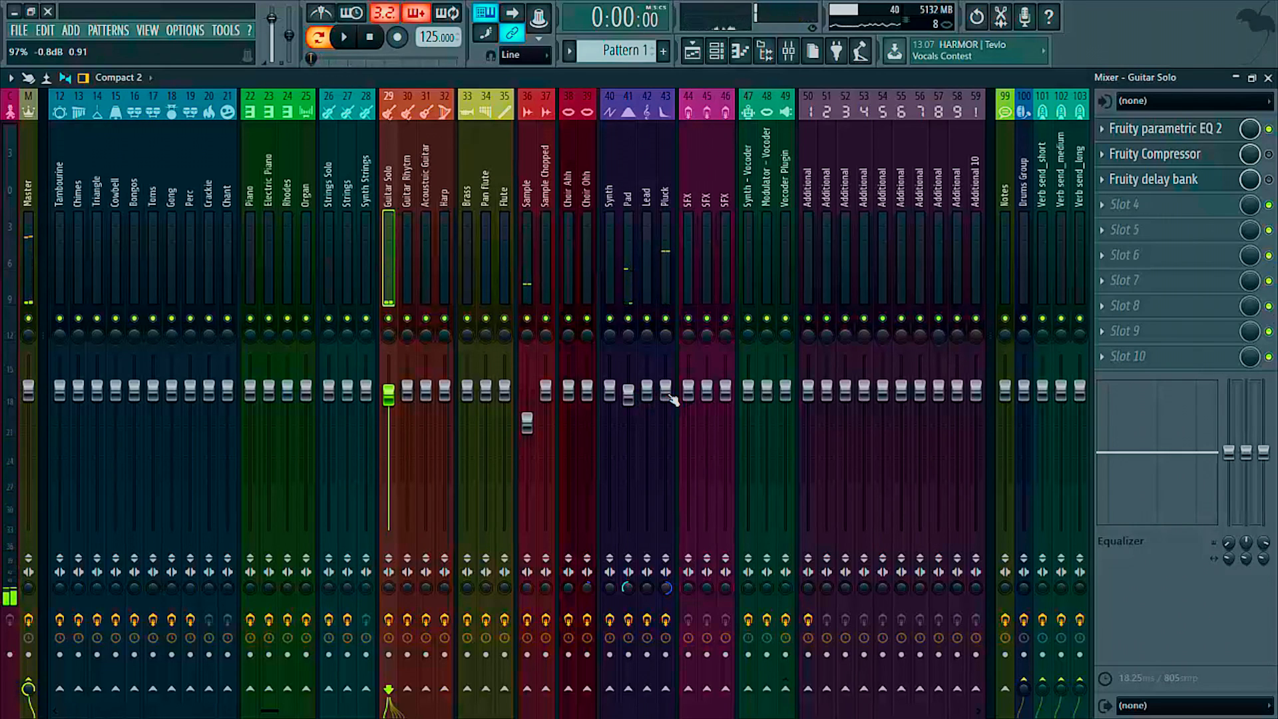
# - Lower the Pluck track's volume to 76% (-5.8 dB) while the pattern plays
pyautogui.click(624, 236)
pyautogui.click(665, 240)
pyautogui.click(688, 240)
pyautogui.click(657, 245)
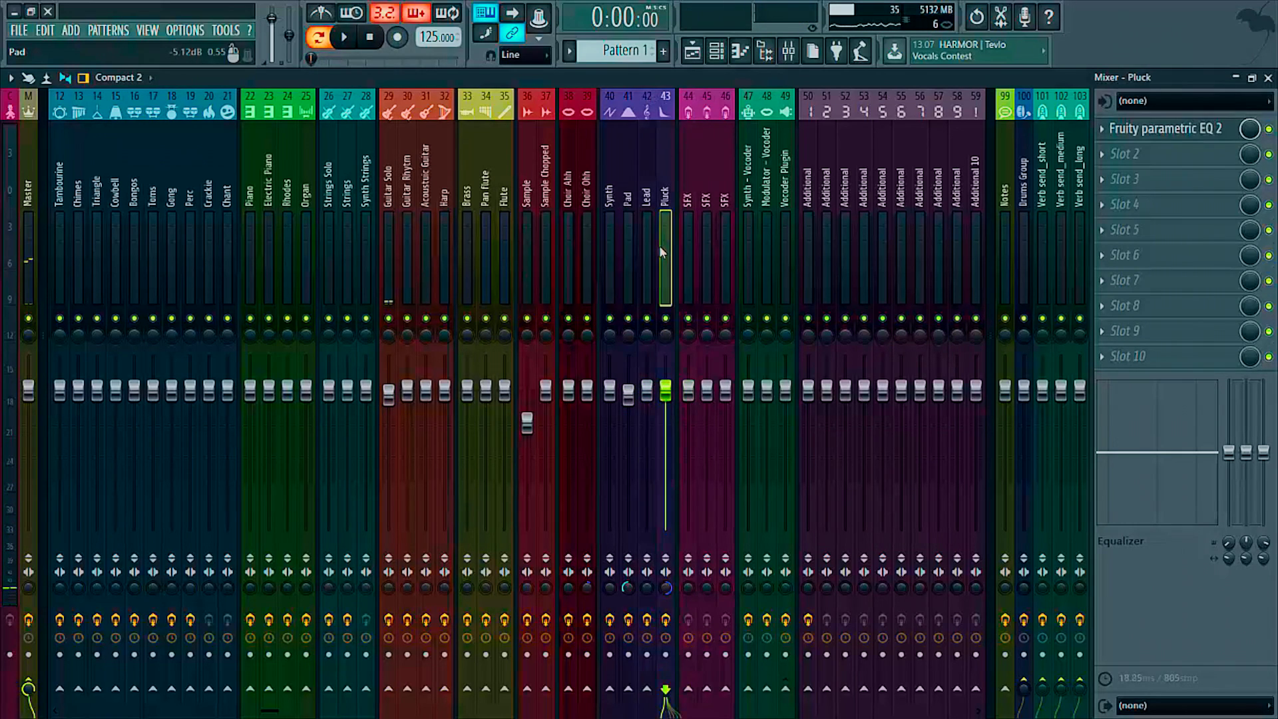
pyautogui.press('space')
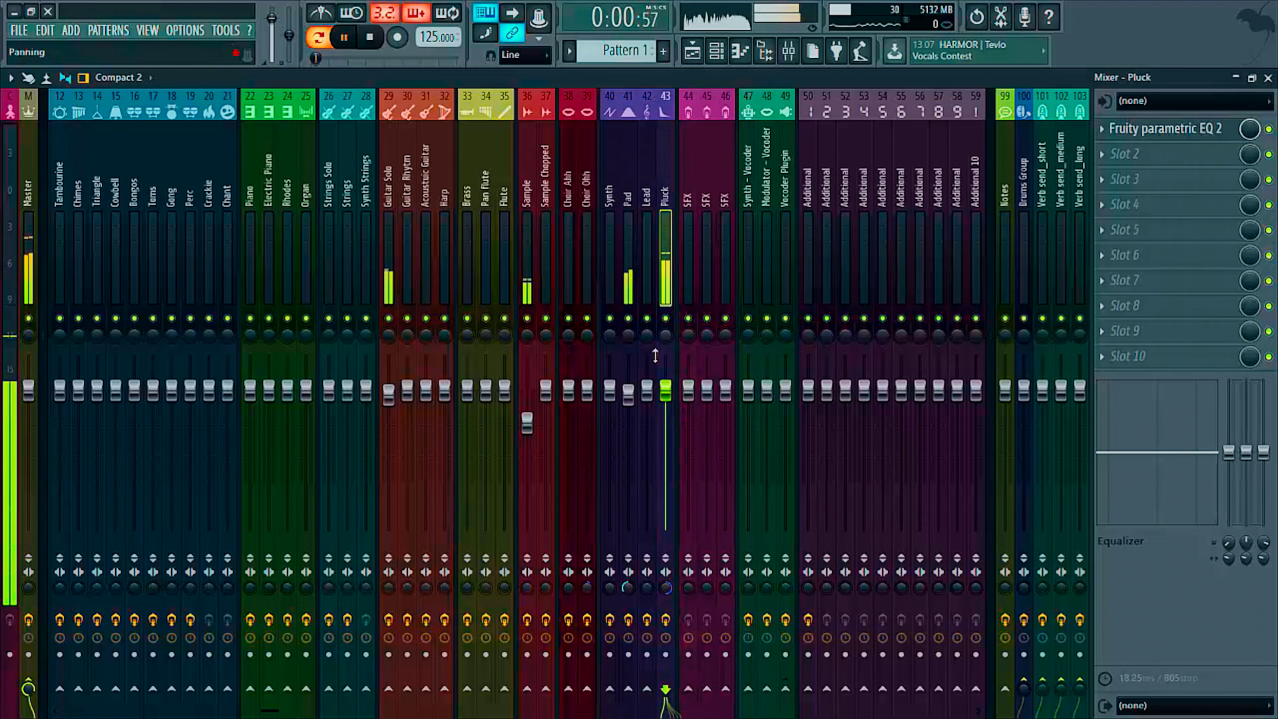
pyautogui.moveTo(665, 390); pyautogui.dragTo(672, 415)
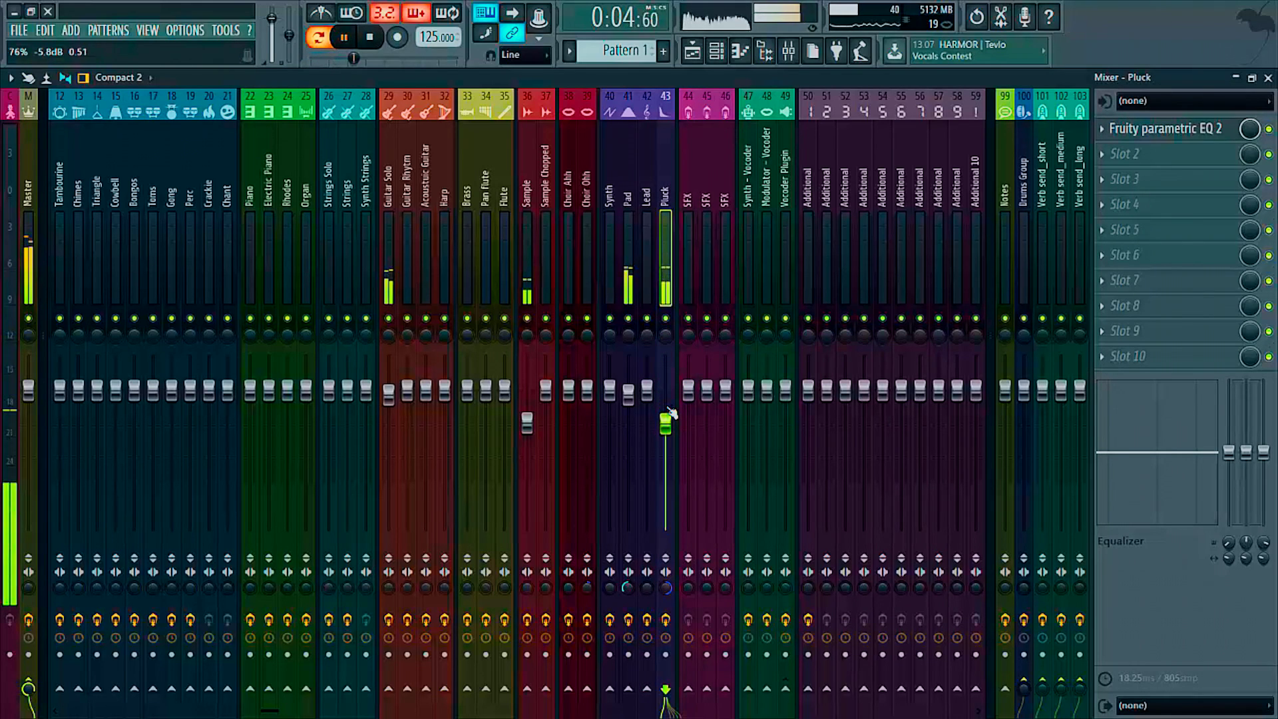
pyautogui.press('space')
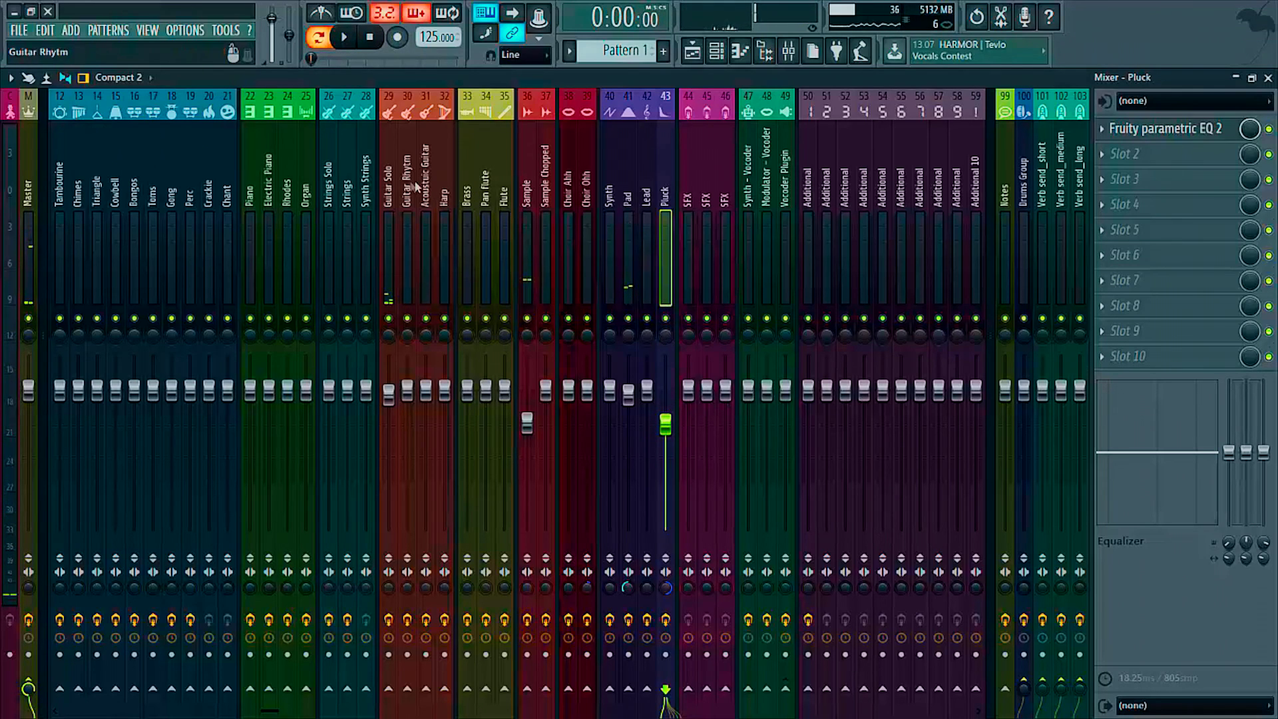
# - Solo the Sample track and play the pattern to hear it alone
pyautogui.click(527, 199)
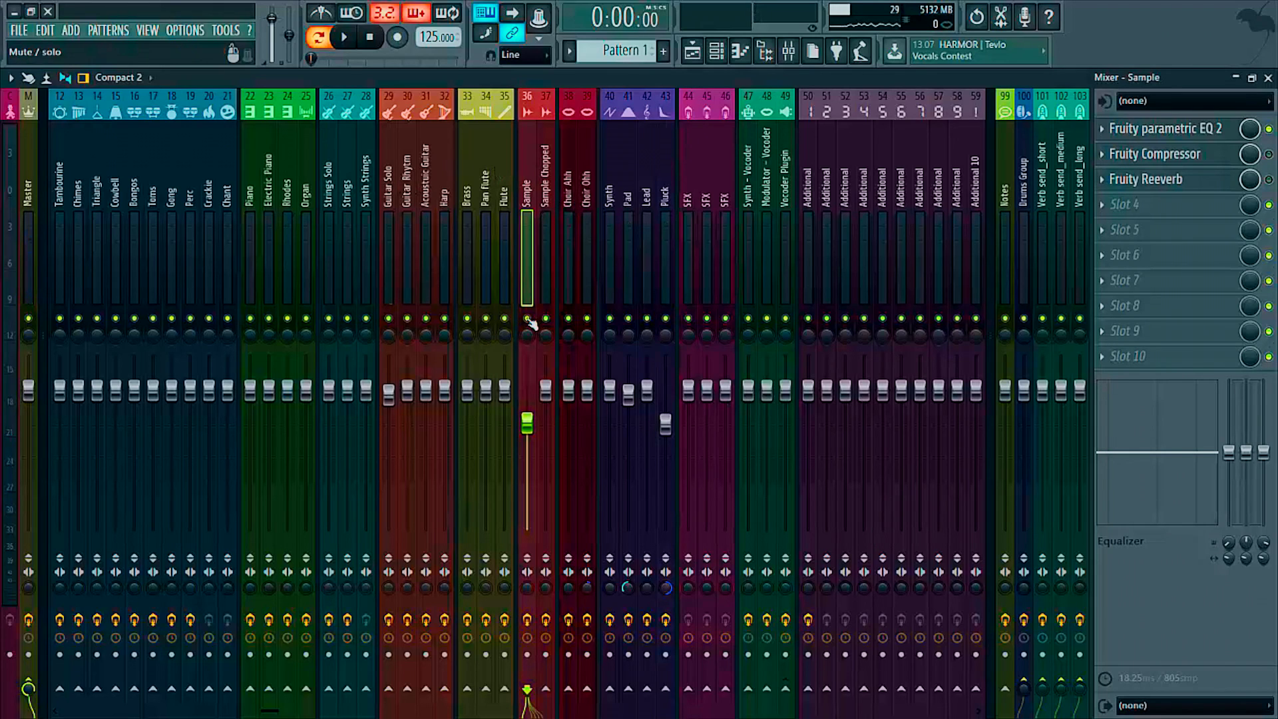
pyautogui.press('space')
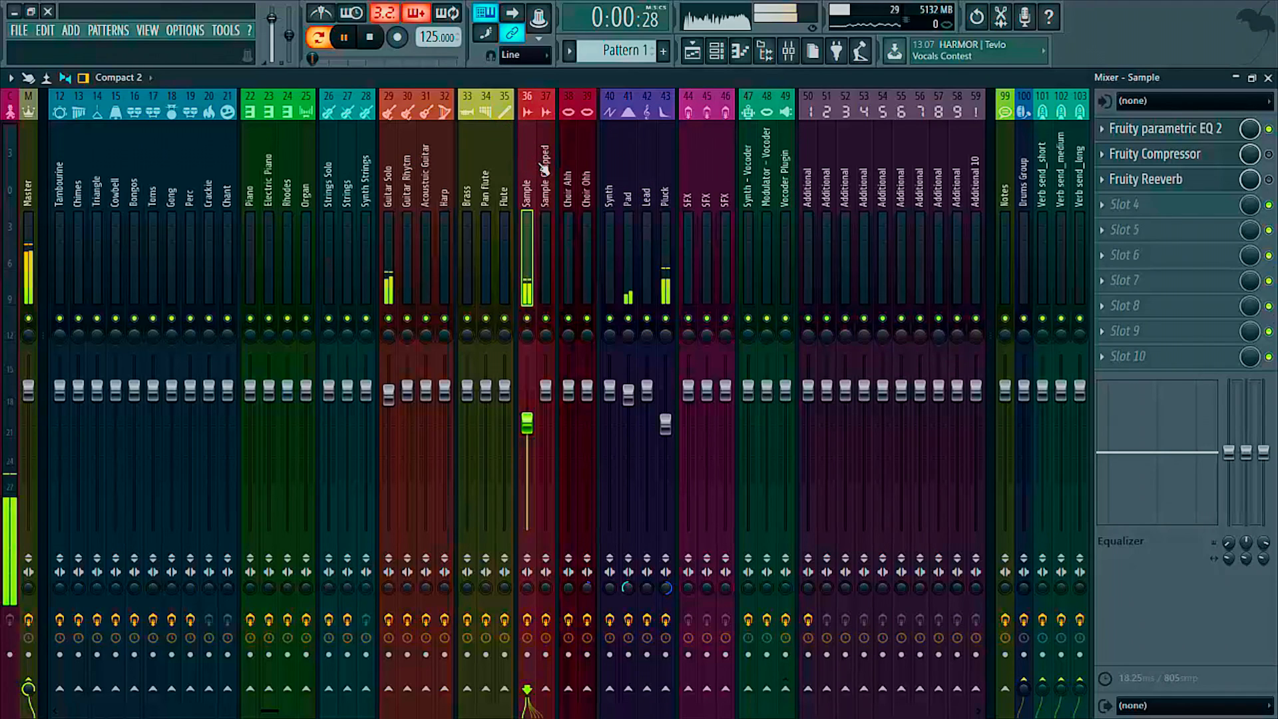
pyautogui.click(370, 38)
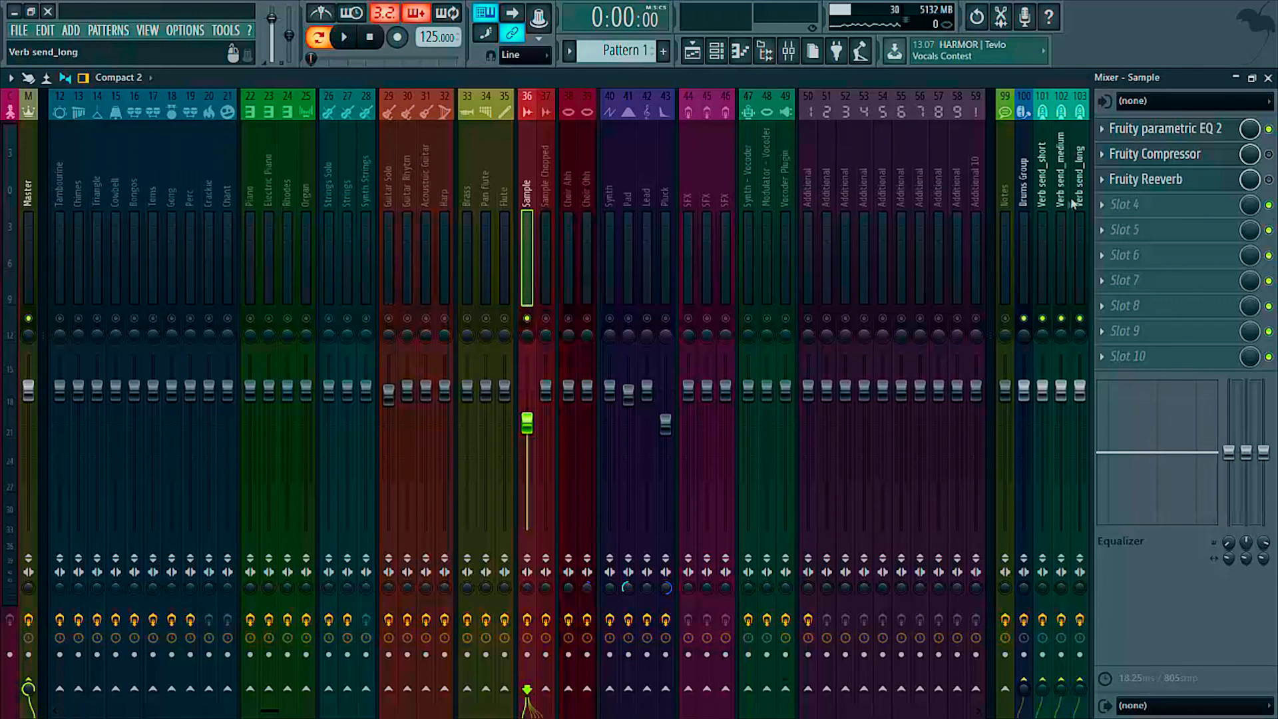
pyautogui.press('space')
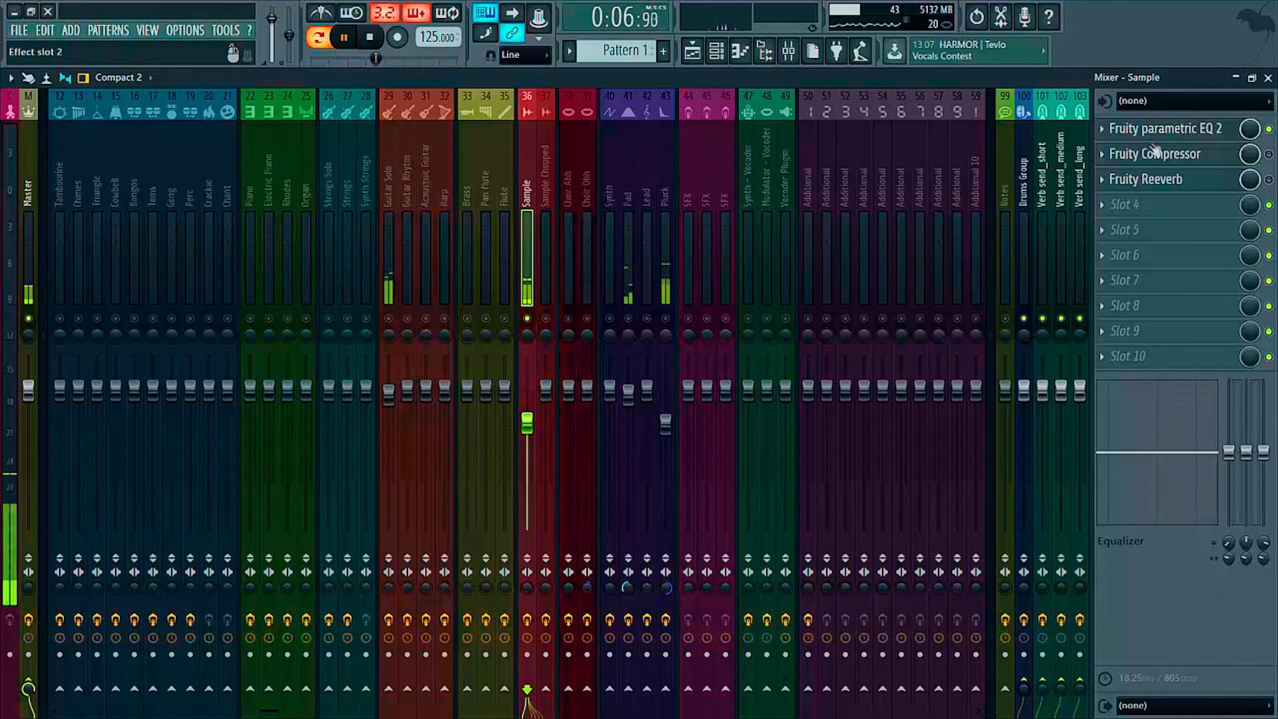
pyautogui.press('space')
# - Shift the Sample track's effects down one slot and replace Fruity Reeverb in slot 4 with Fruity Reeverb 2
pyautogui.moveTo(1145, 179); pyautogui.dragTo(1146, 200)
pyautogui.moveTo(1140, 155); pyautogui.dragTo(1134, 131)
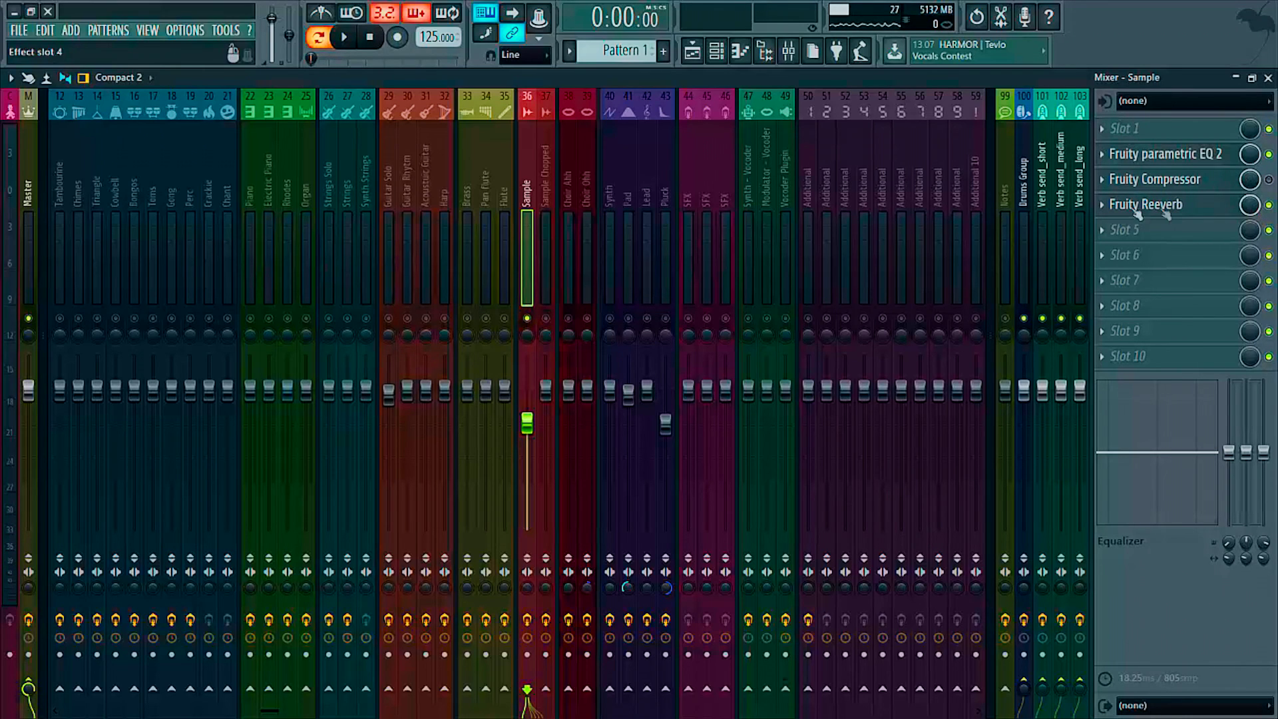
pyautogui.click(1102, 206)
pyautogui.moveTo(1108, 225)
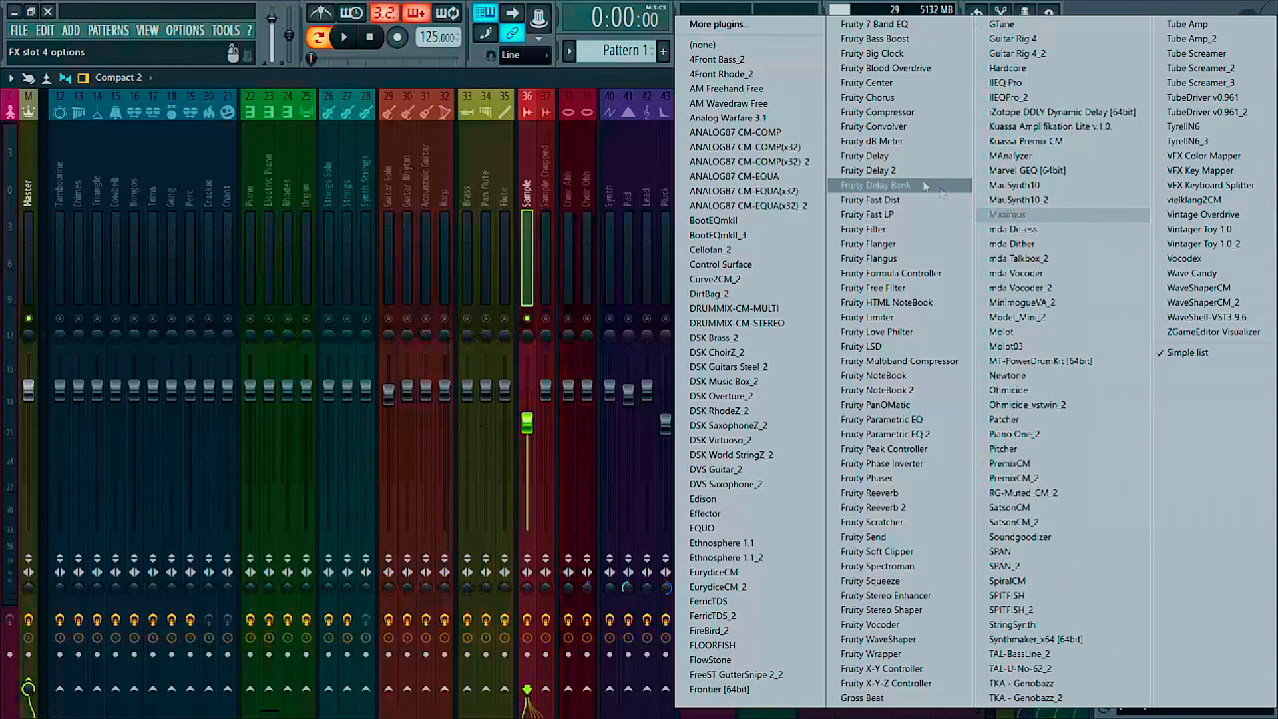
pyautogui.click(899, 507)
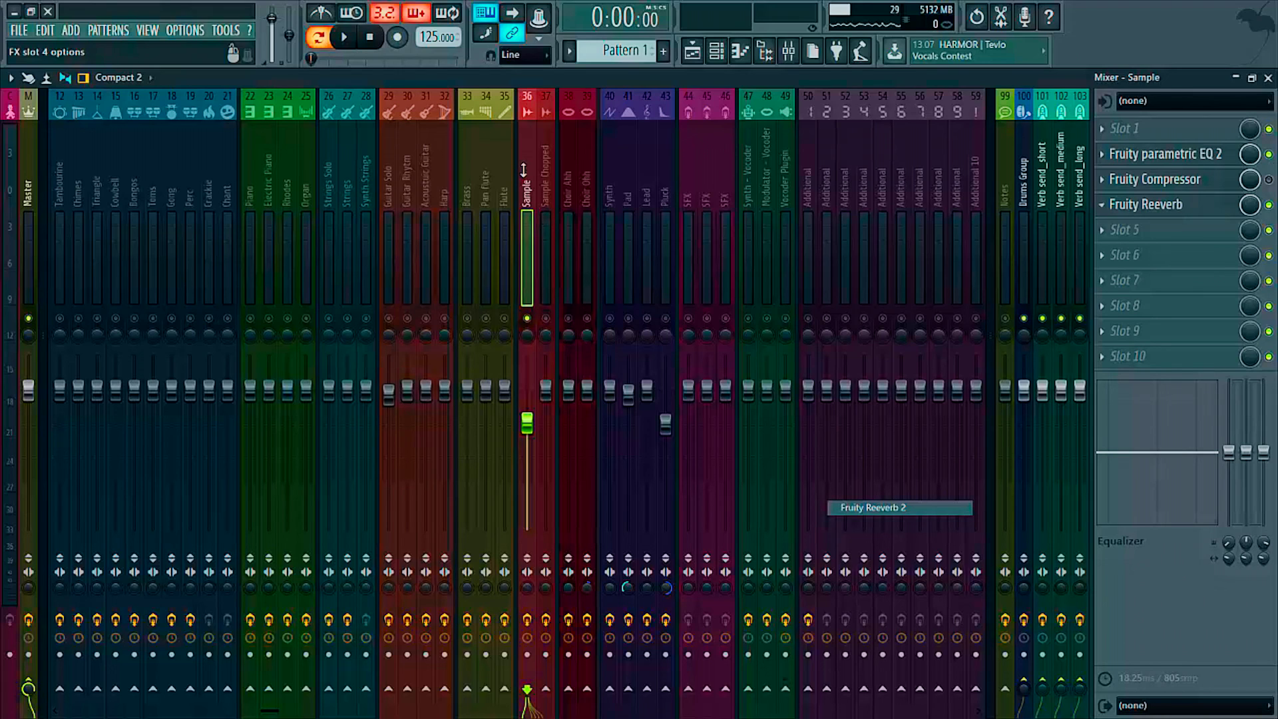
pyautogui.click(899, 507)
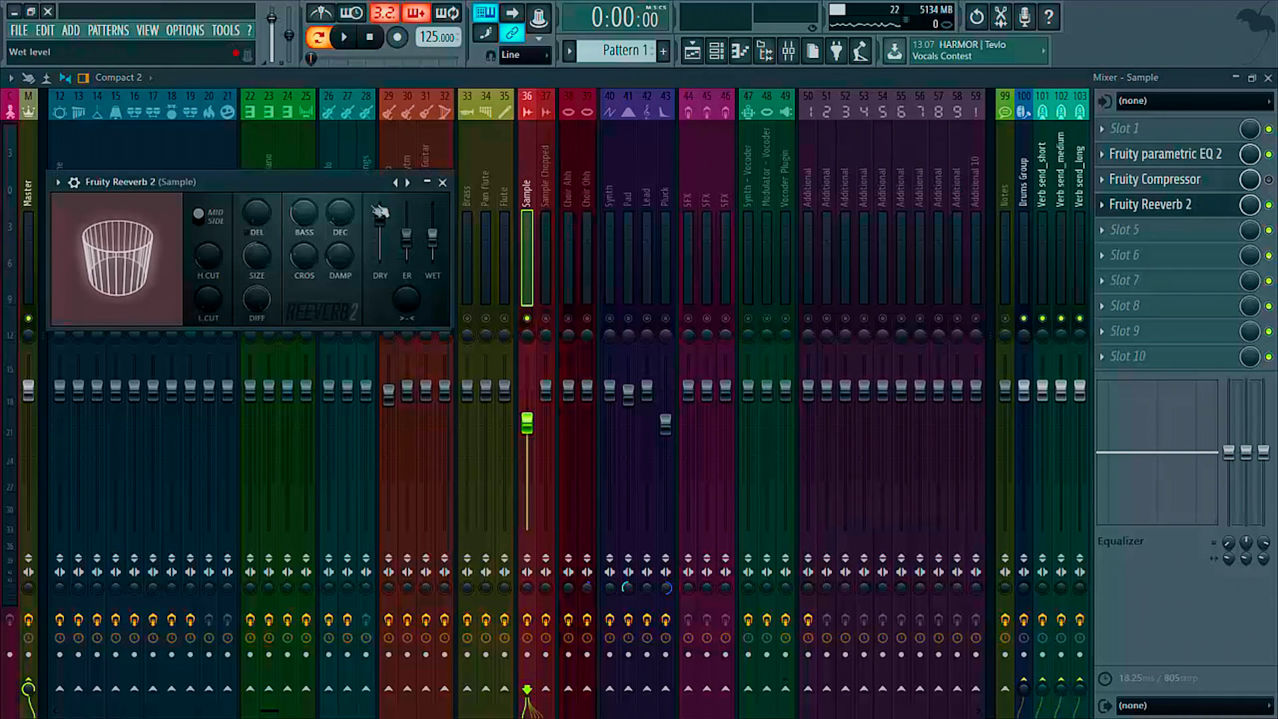
pyautogui.moveTo(397, 215); pyautogui.dragTo(858, 231)
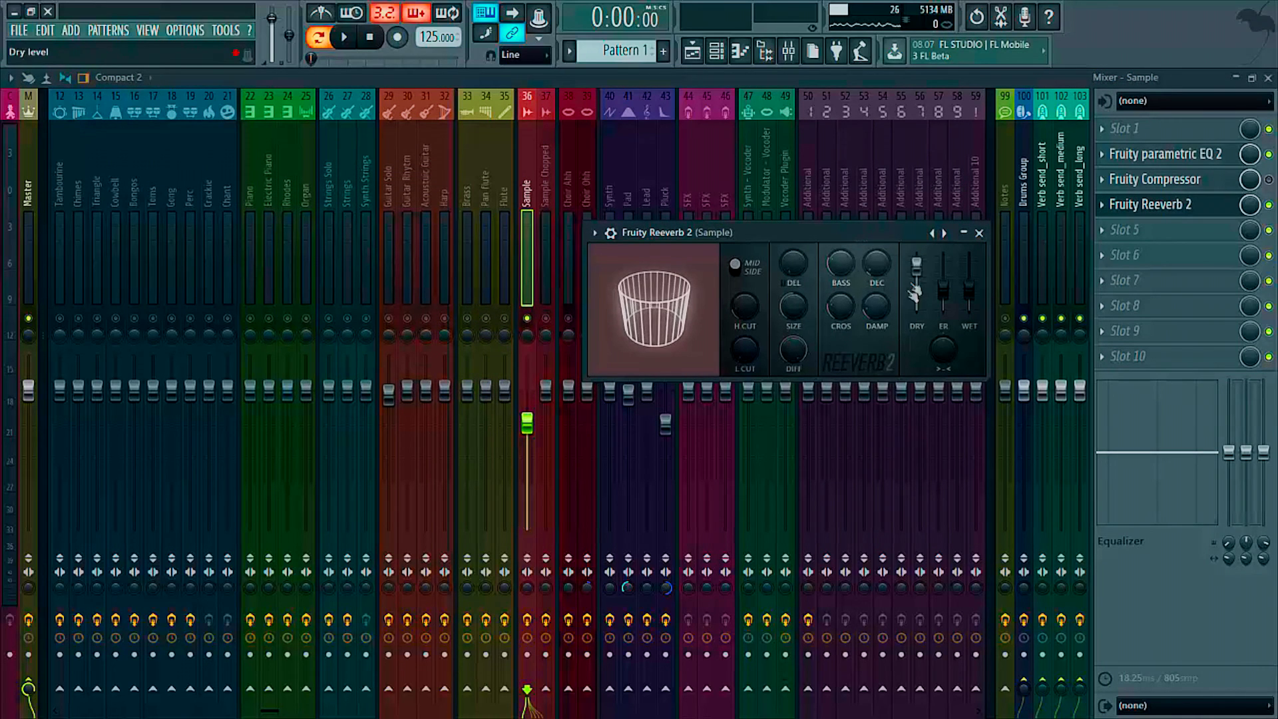
# - Raise the wet level of the Sample track's Fruity Reeverb 2 slightly while the pattern plays
pyautogui.press('space')
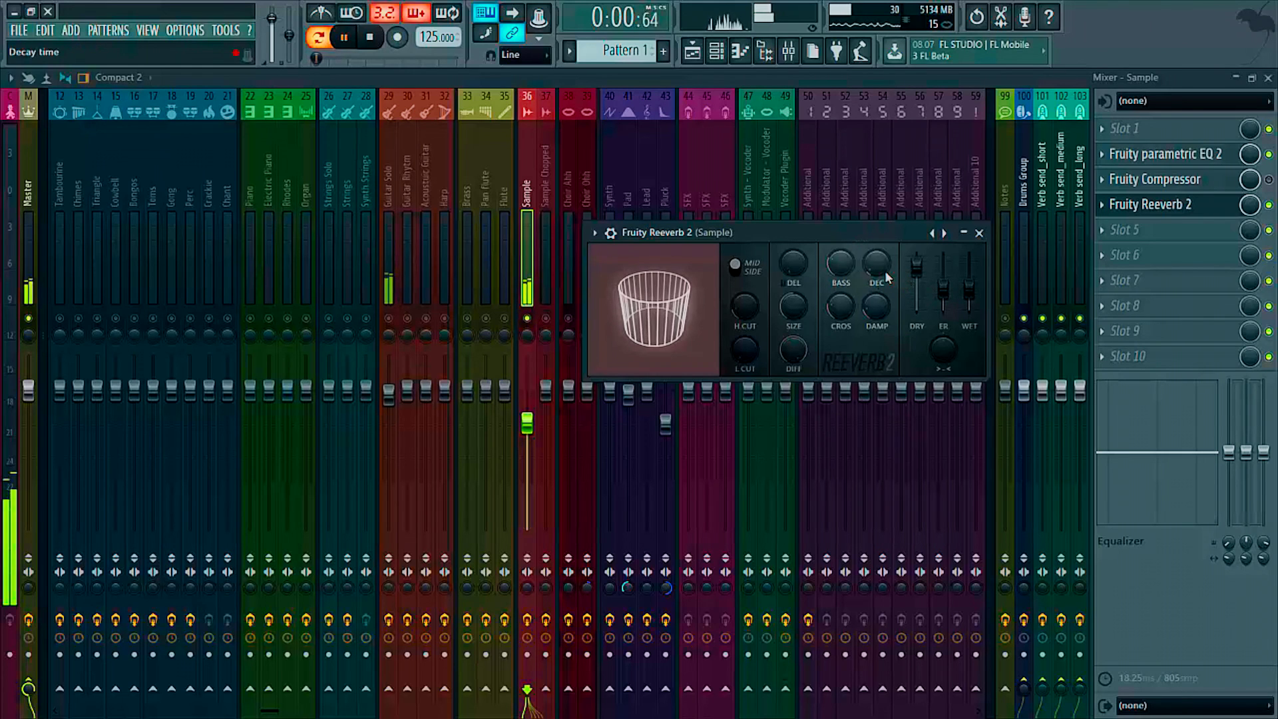
pyautogui.moveTo(970, 288); pyautogui.dragTo(969, 280)
pyautogui.press('space')
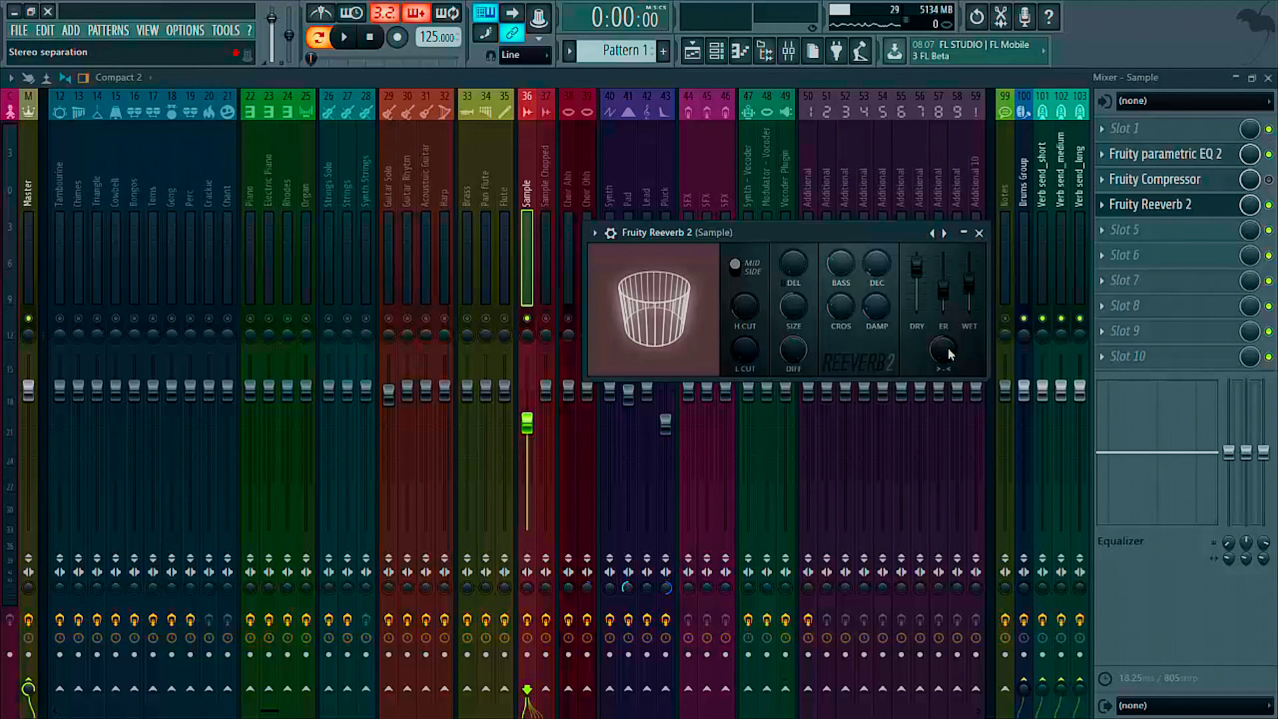
# - Increase the decay time of the Sample track's Fruity Reeverb 2 and listen to the result
pyautogui.press('space')
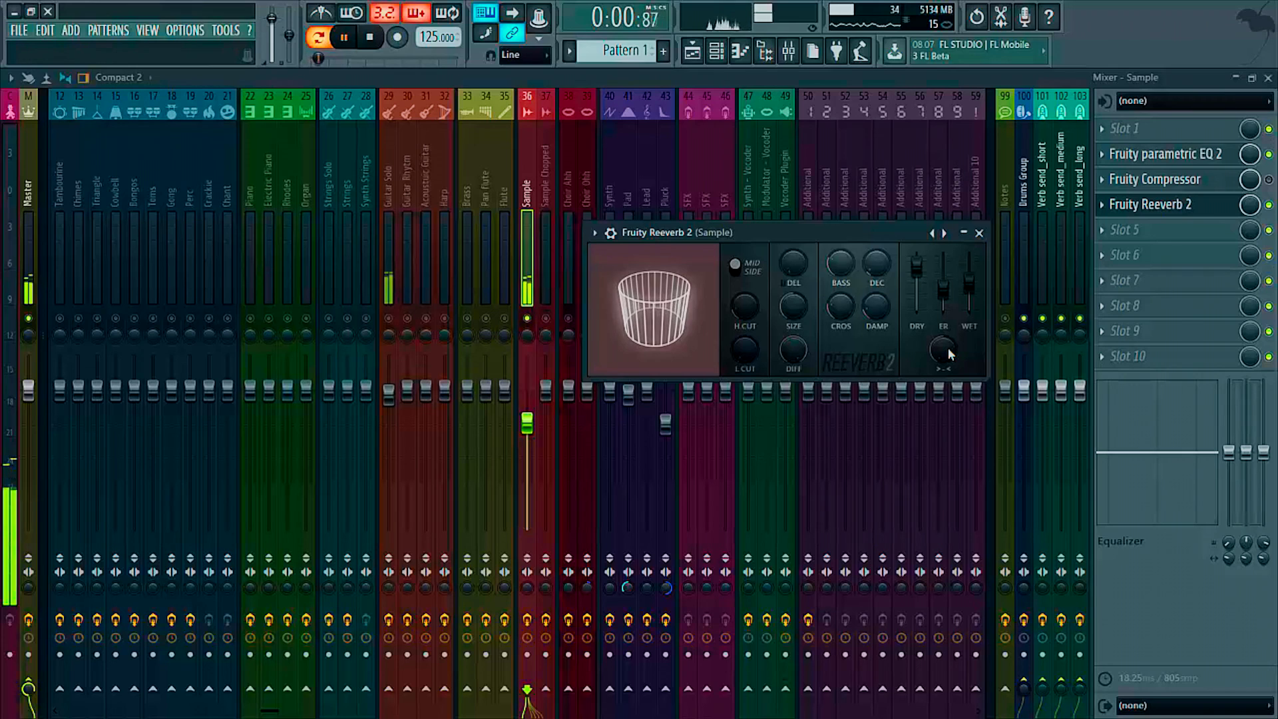
pyautogui.press('space')
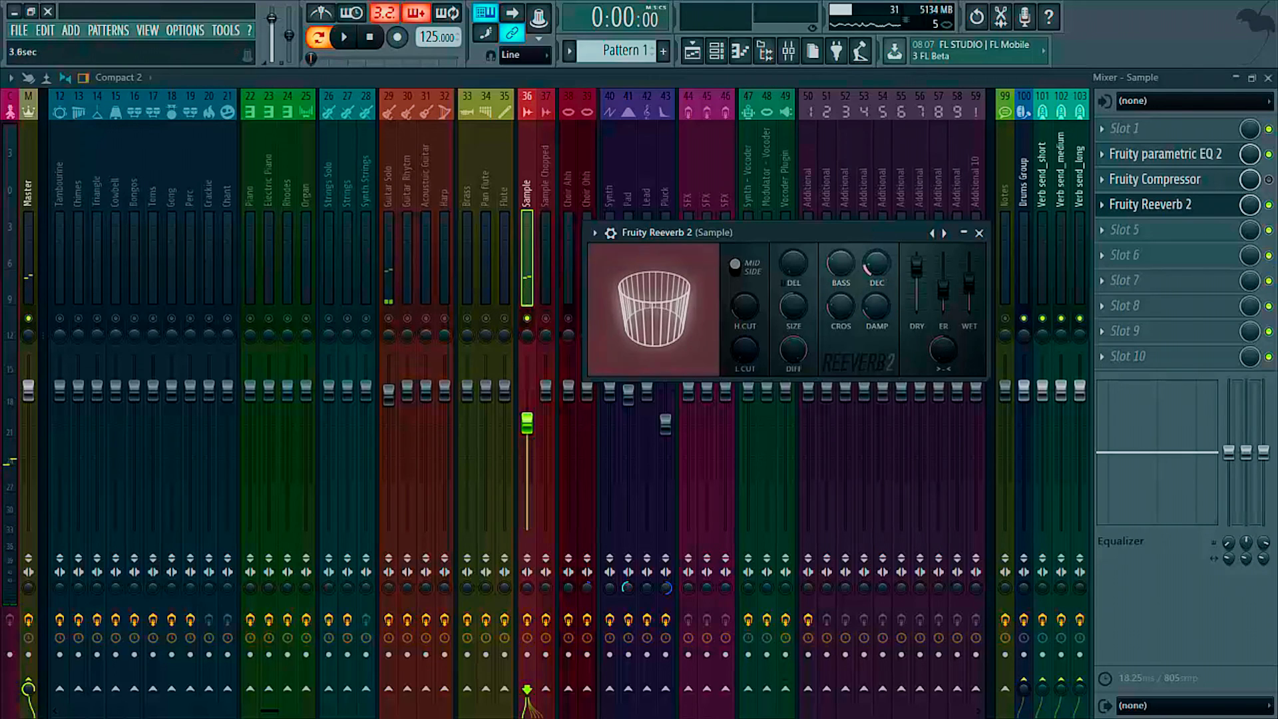
pyautogui.press('space')
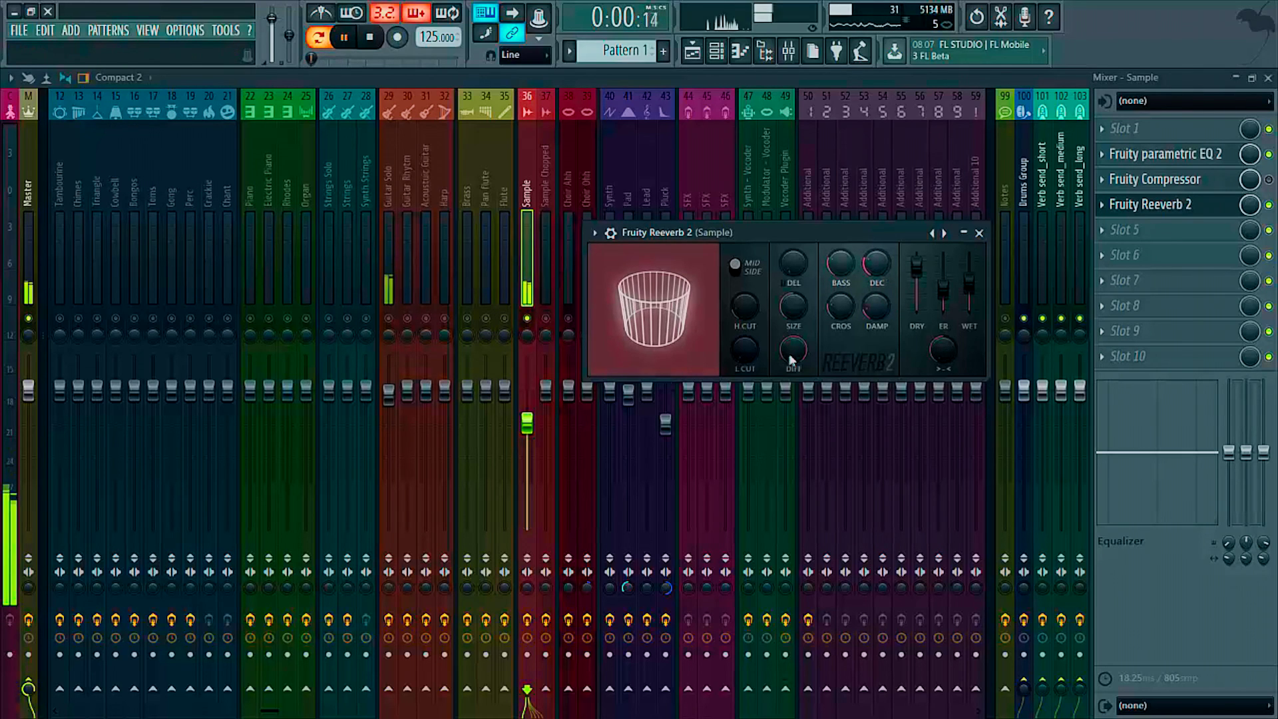
pyautogui.press('space')
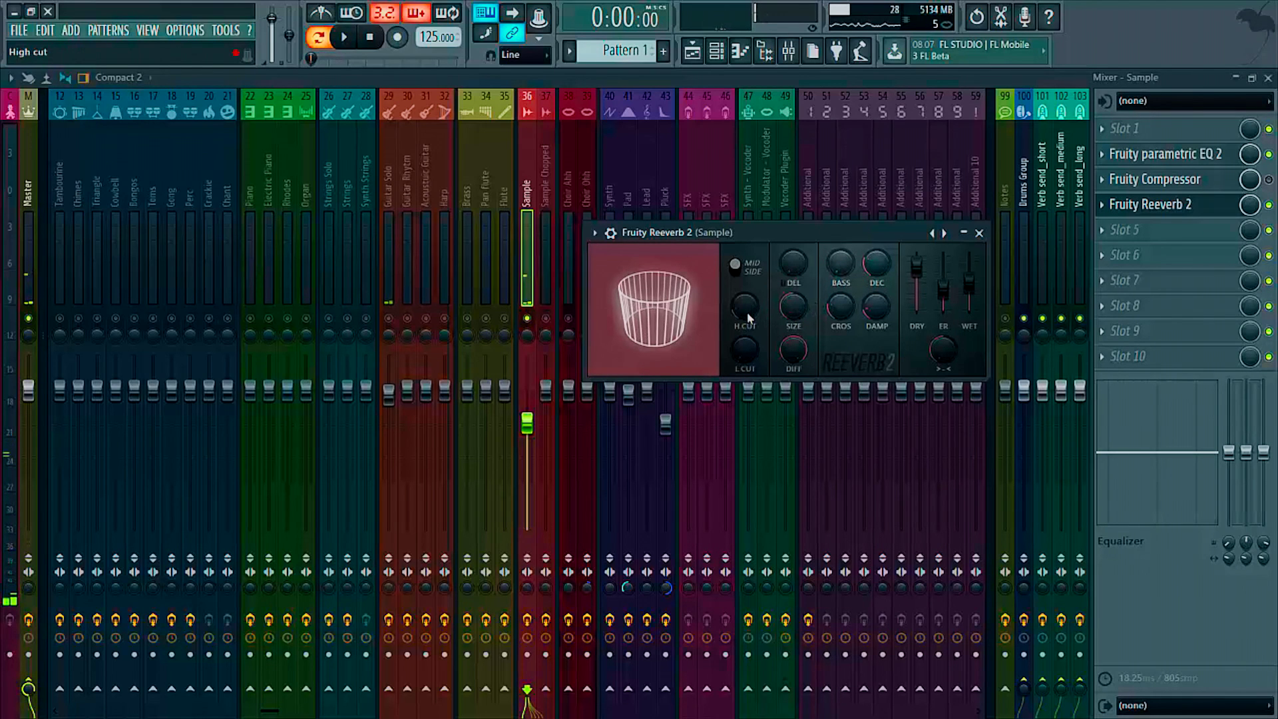
# - Adjust the high cut and low cut of the Sample track's Fruity Reeverb 2
pyautogui.moveTo(749, 319); pyautogui.dragTo(735, 361)
pyautogui.moveTo(742, 309); pyautogui.dragTo(742, 283)
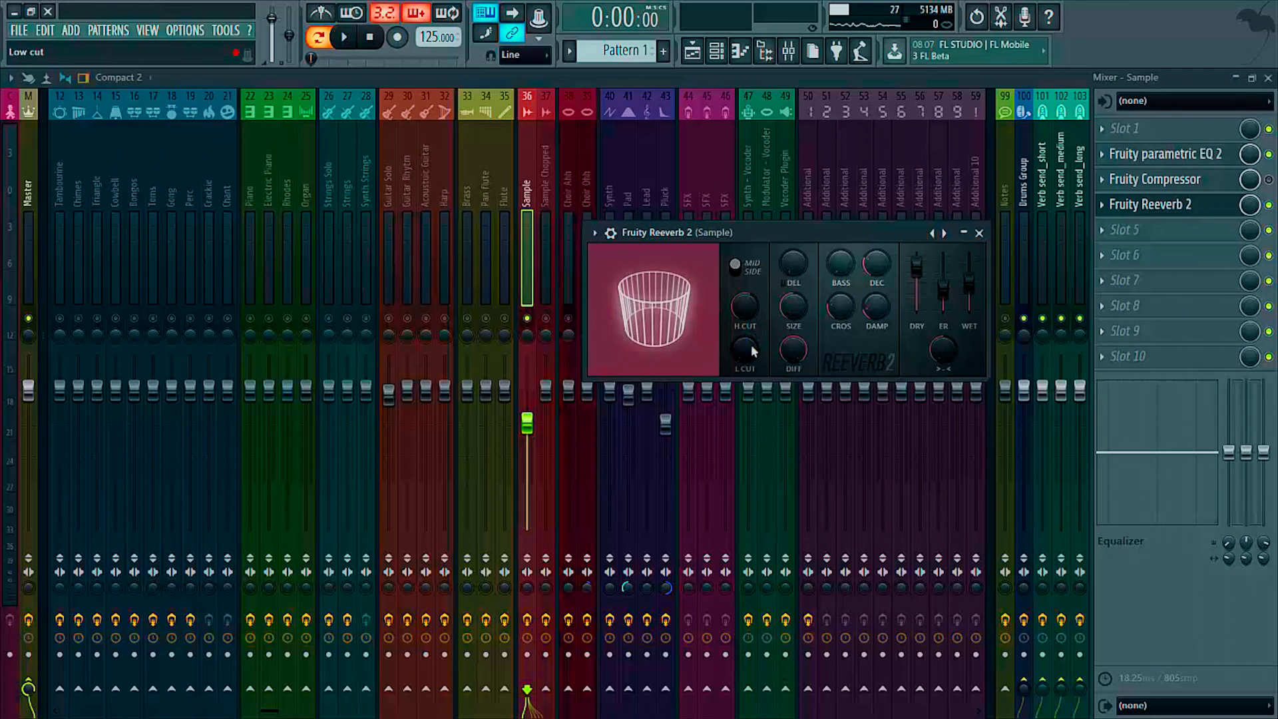
pyautogui.moveTo(750, 347)
pyautogui.mouseDown()
pyautogui.moveTo(750, 328)
pyautogui.moveTo(750, 356)
pyautogui.mouseUp()
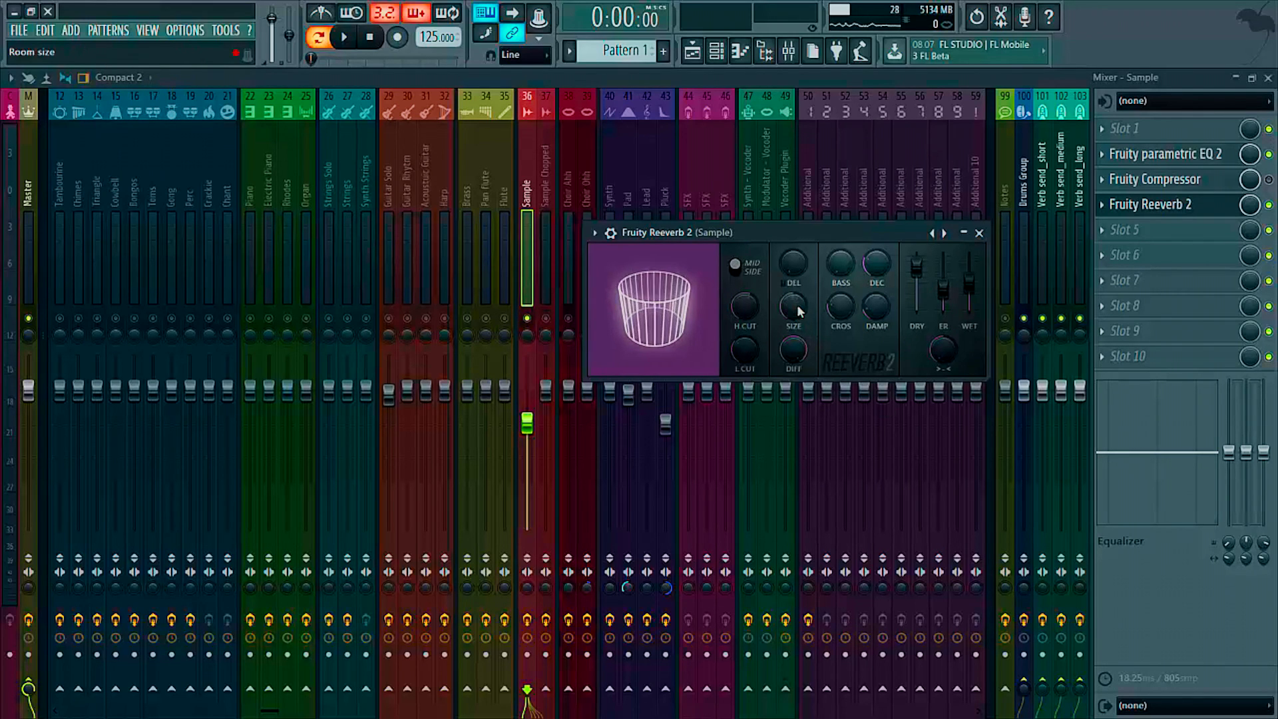
# - Reduce the room size of the Sample track's Fruity Reeverb 2, audition the loop, and close the plugin
pyautogui.moveTo(789, 305); pyautogui.dragTo(789, 323)
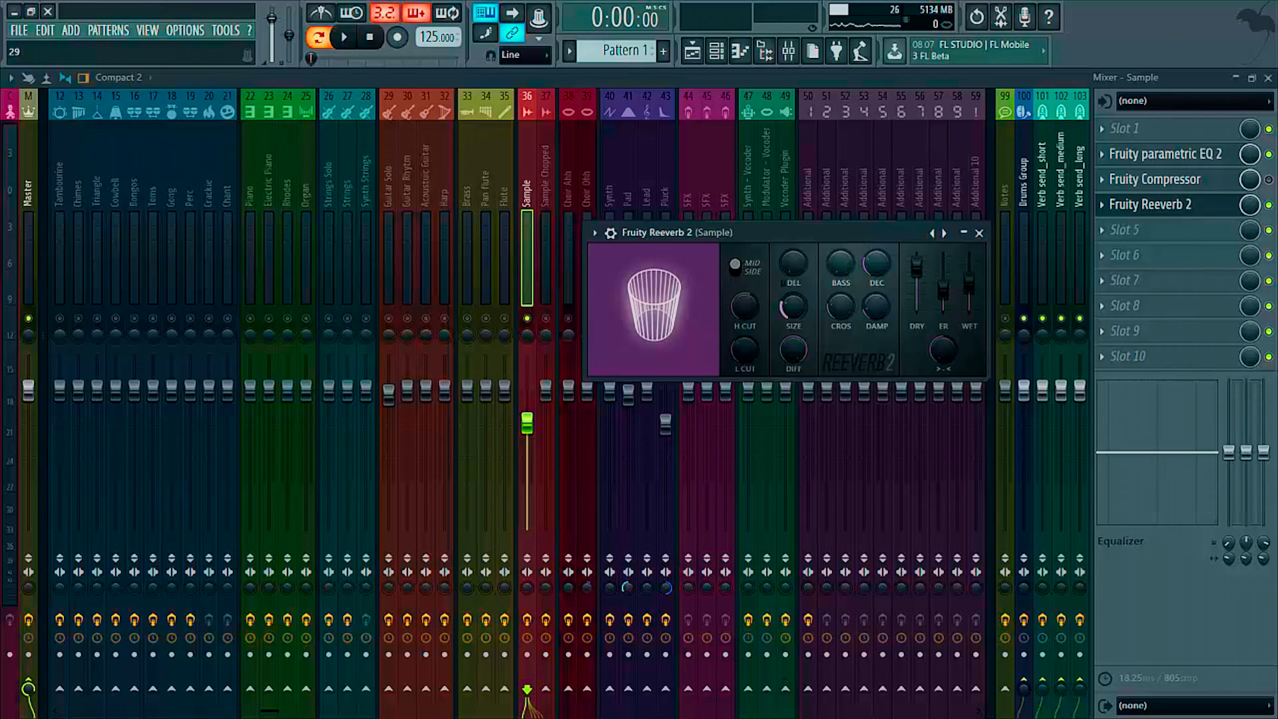
pyautogui.moveTo(789, 324); pyautogui.dragTo(786, 361)
pyautogui.press('space')
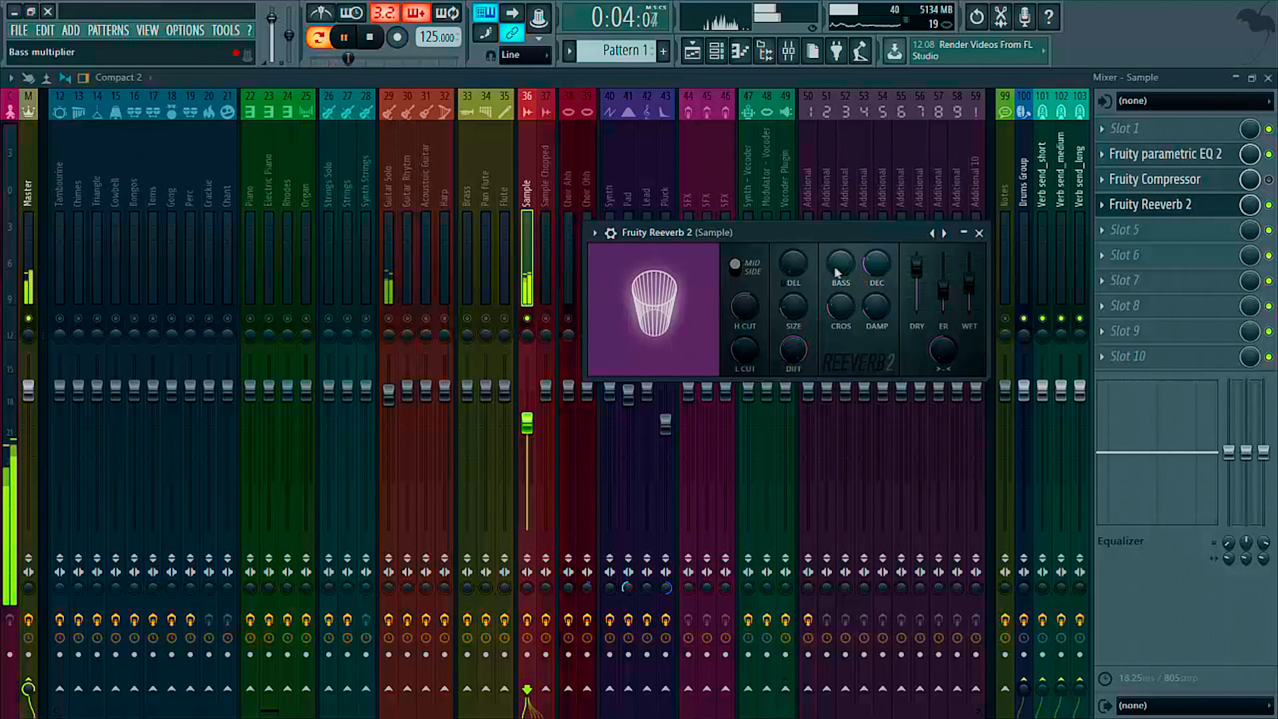
pyautogui.click(979, 233)
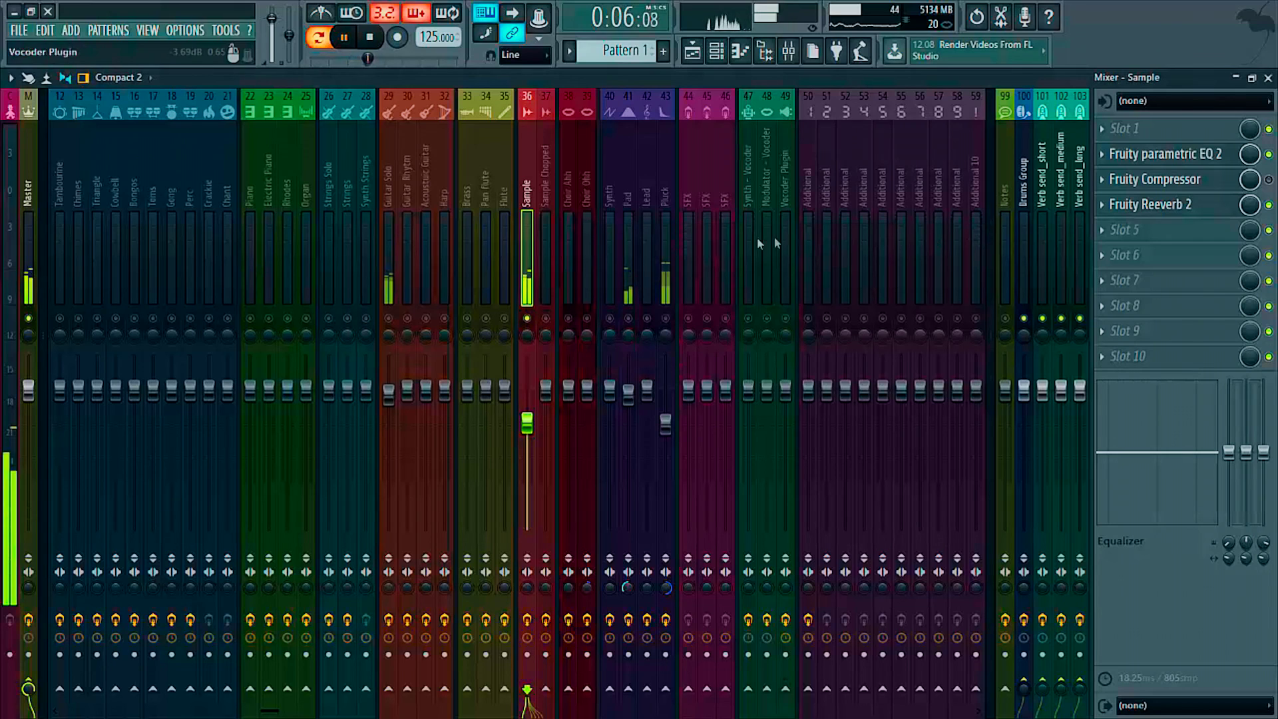
pyautogui.press('space')
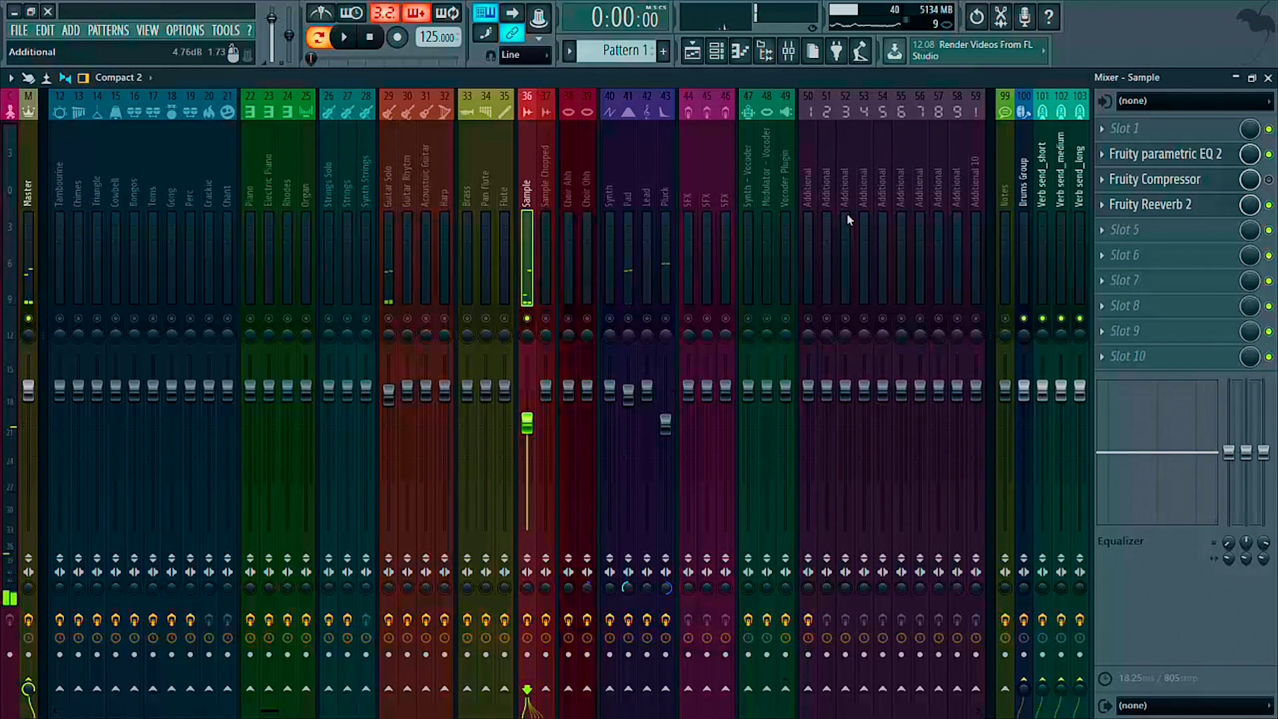
# - Load Fruity Blood Overdrive into the Sample track's first effect slot and lower its PostGain to about -0.70
pyautogui.click(1124, 132)
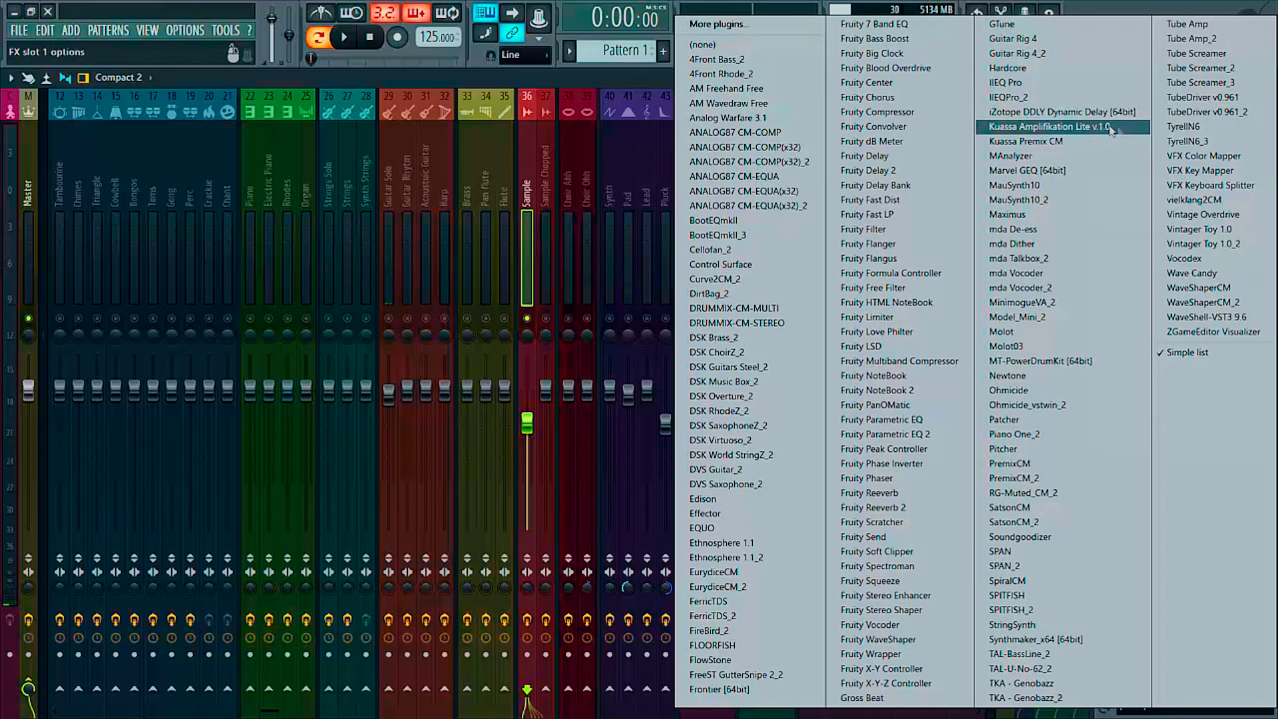
pyautogui.click(949, 72)
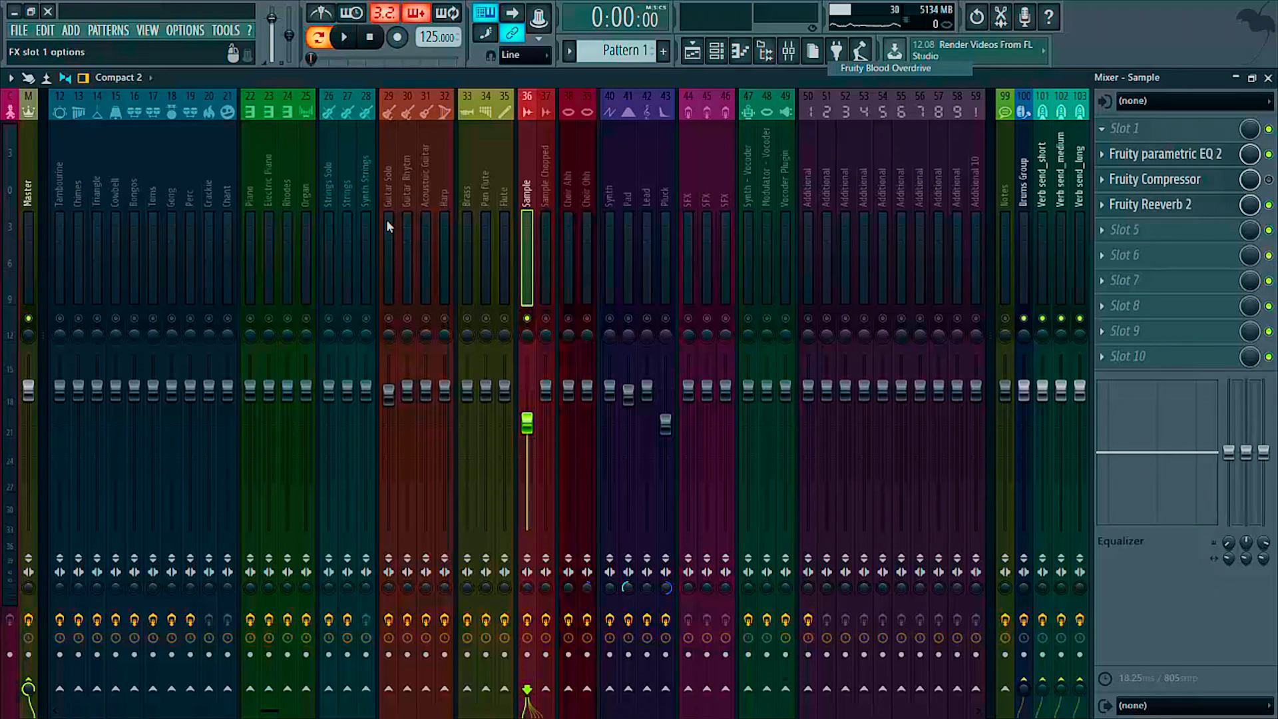
pyautogui.moveTo(333, 154); pyautogui.dragTo(760, 196)
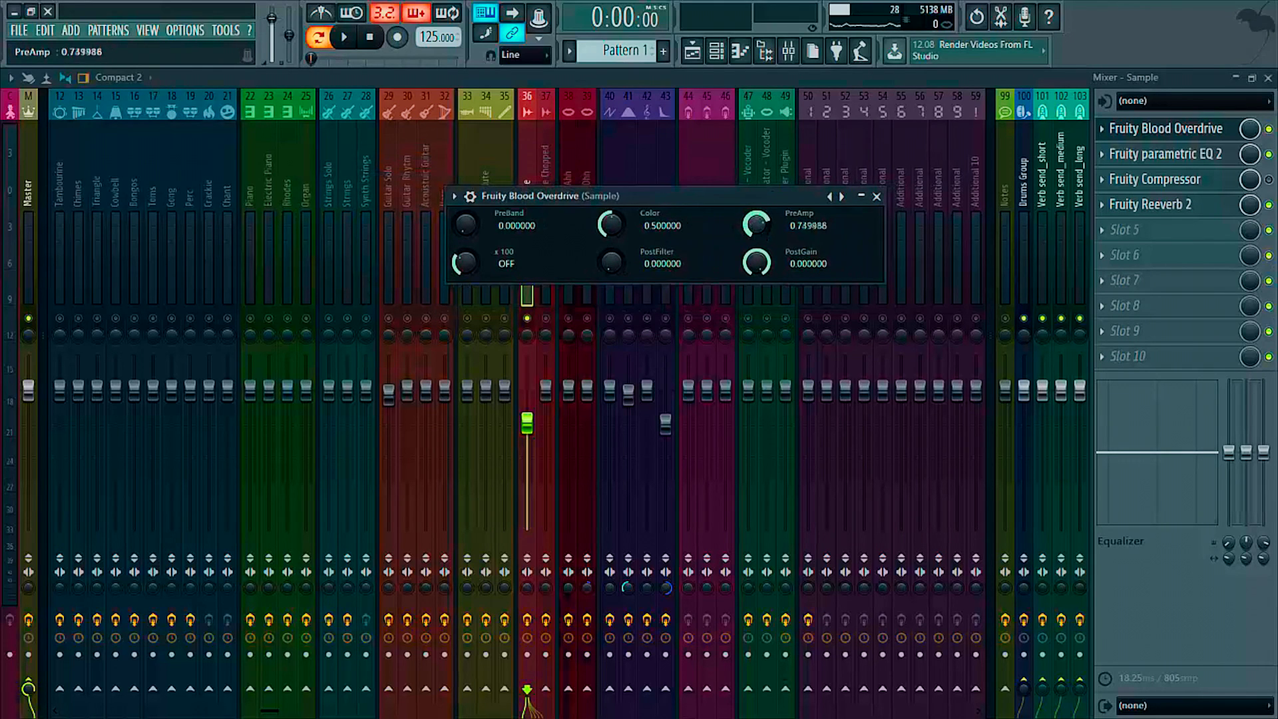
pyautogui.moveTo(757, 263); pyautogui.dragTo(757, 267)
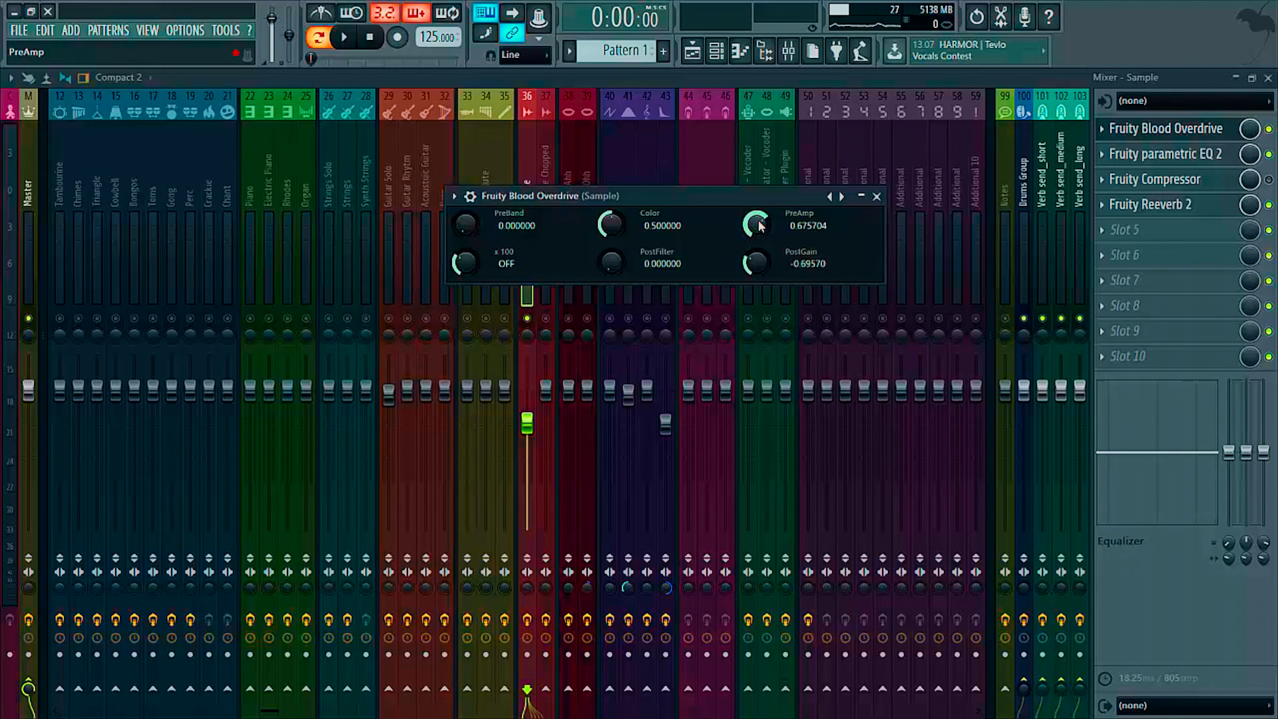
# - Raise the overdrive's PreAmp to about 0.966 and lower PostGain to about -0.846 while auditioning the loop
pyautogui.moveTo(761, 226); pyautogui.dragTo(761, 217)
pyautogui.press('space')
pyautogui.moveTo(761, 216); pyautogui.dragTo(761, 174)
pyautogui.press('space')
pyautogui.moveTo(755, 261); pyautogui.dragTo(761, 268)
pyautogui.press('space')
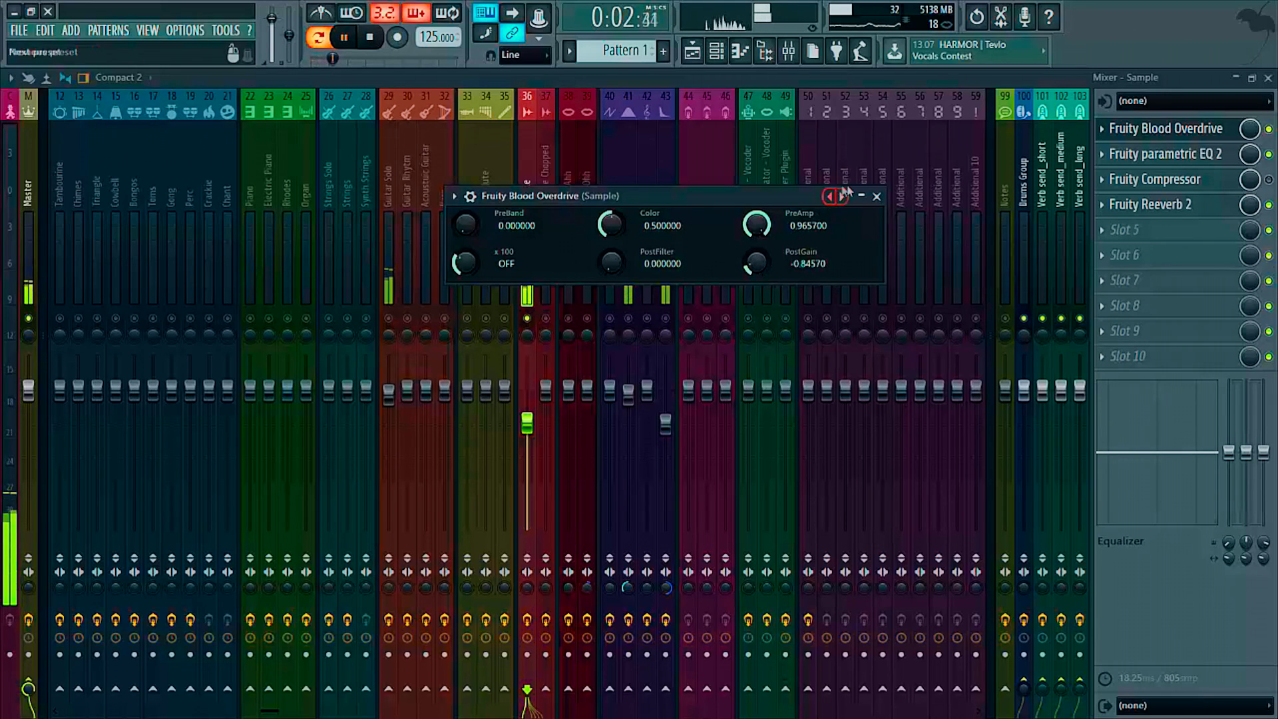
pyautogui.click(877, 196)
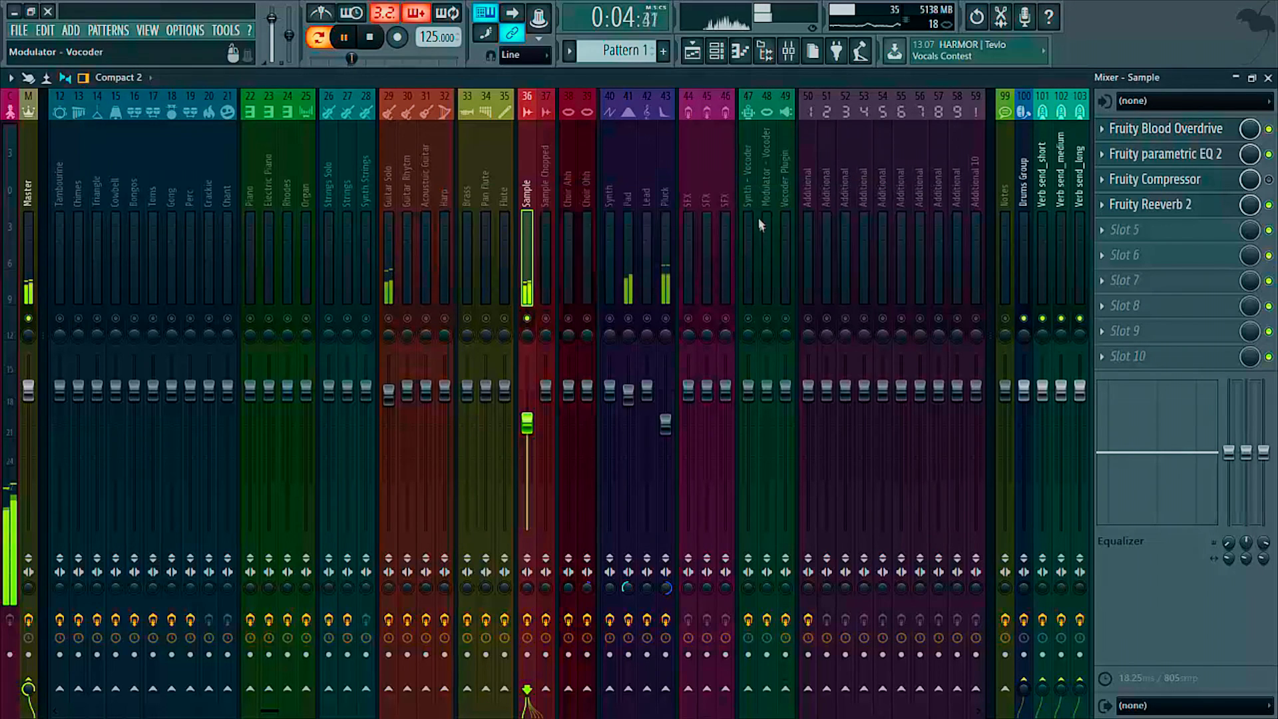
pyautogui.press('space')
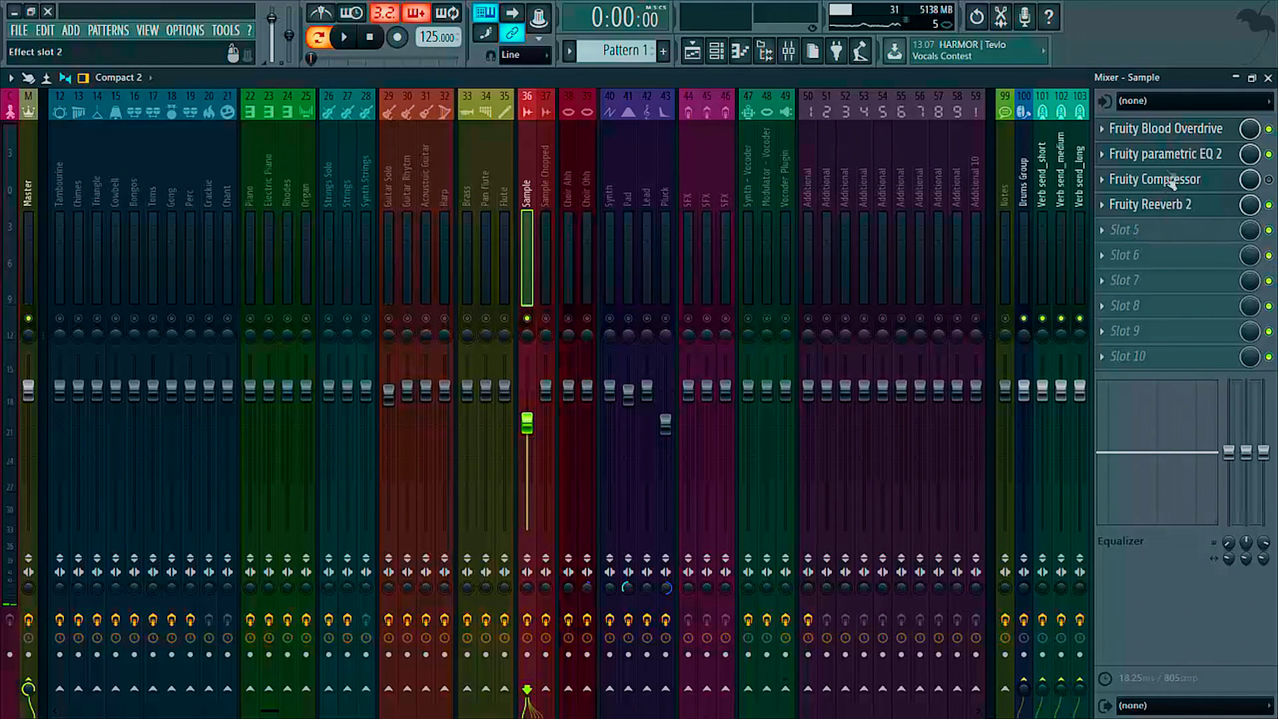
# - Shift the EQ, compressor and reverb down one slot each and load Fruity Chorus into the Sample track's slot 2
pyautogui.moveTo(1187, 208); pyautogui.dragTo(1178, 229)
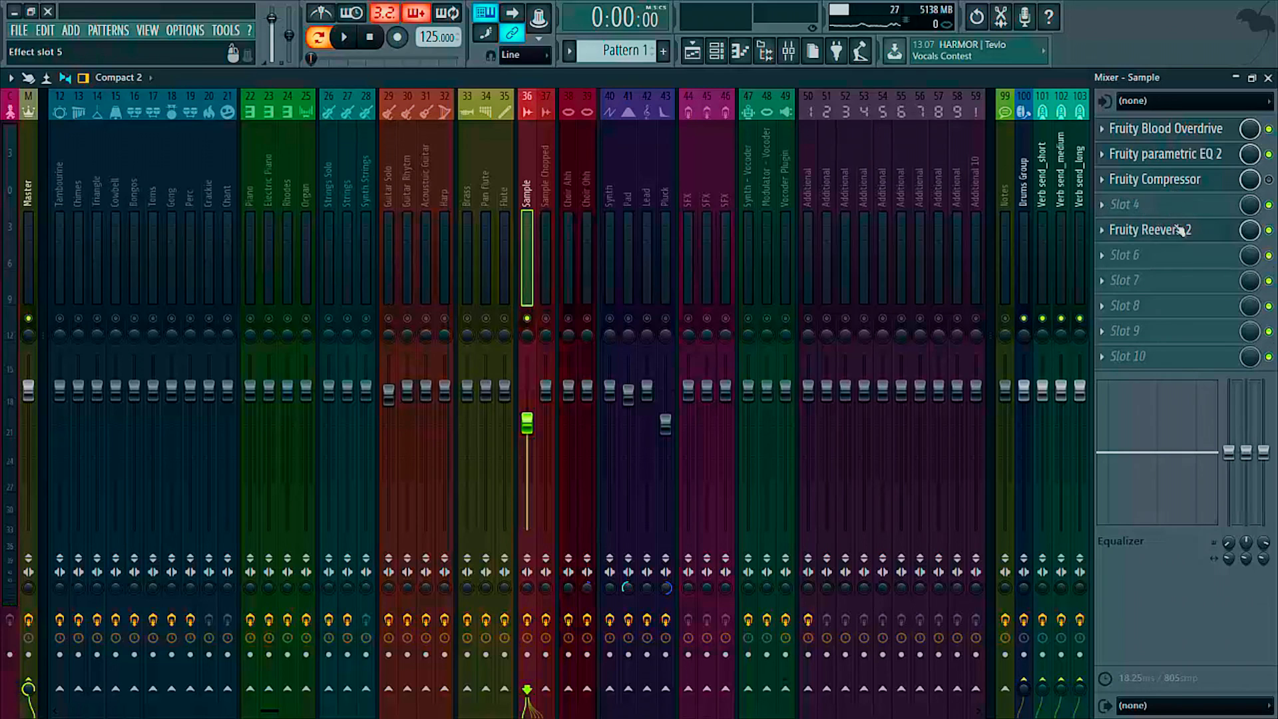
pyautogui.moveTo(1180, 185)
pyautogui.mouseDown()
pyautogui.moveTo(1179, 206)
pyautogui.moveTo(1180, 181)
pyautogui.mouseUp()
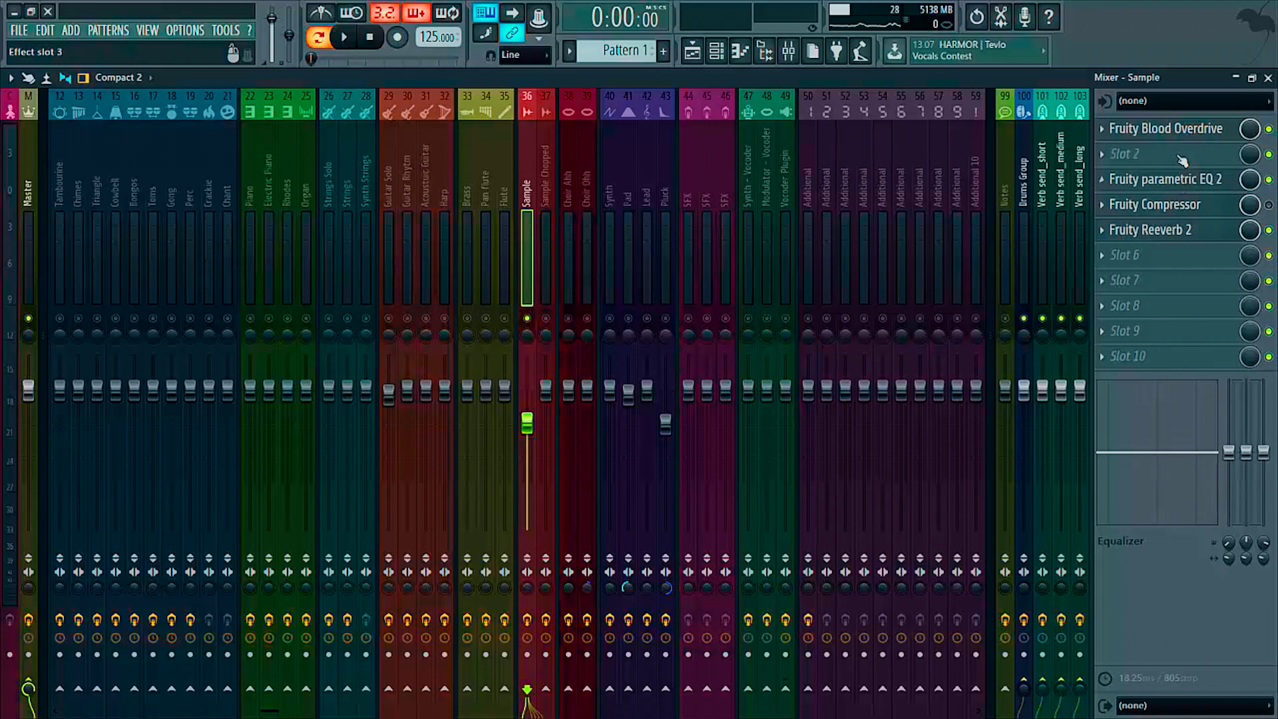
pyautogui.click(1111, 157)
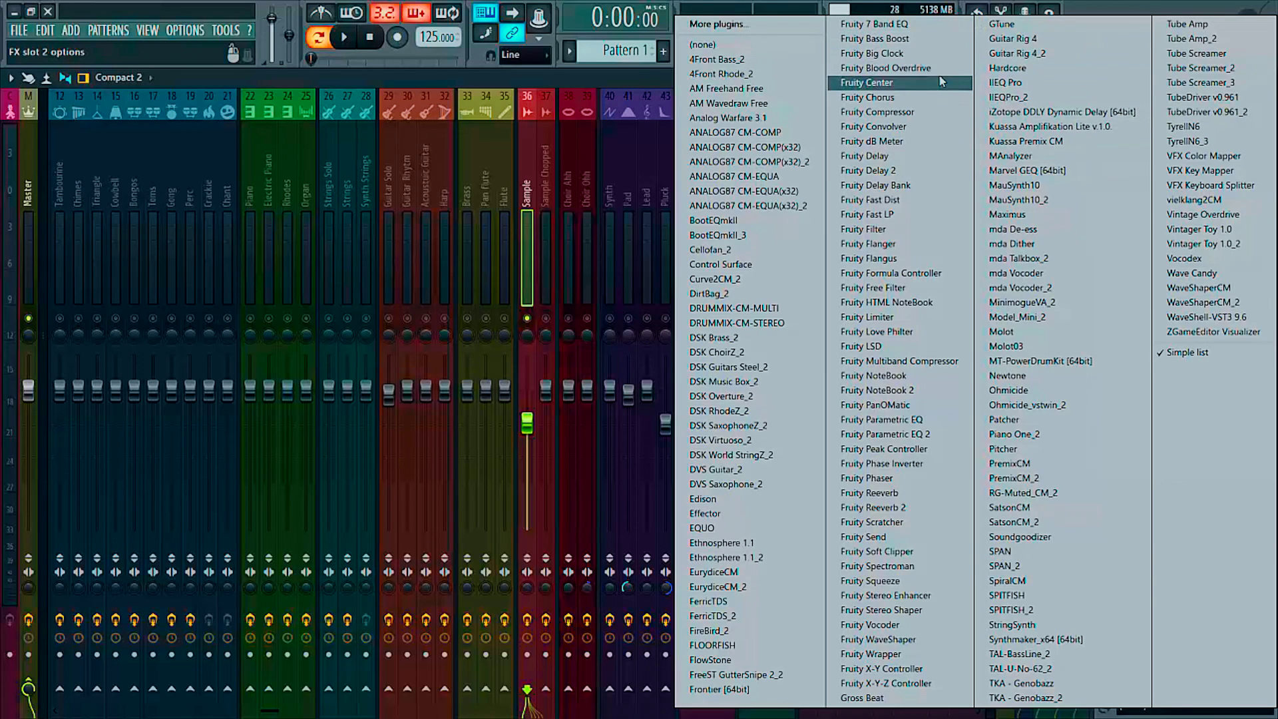
pyautogui.click(948, 99)
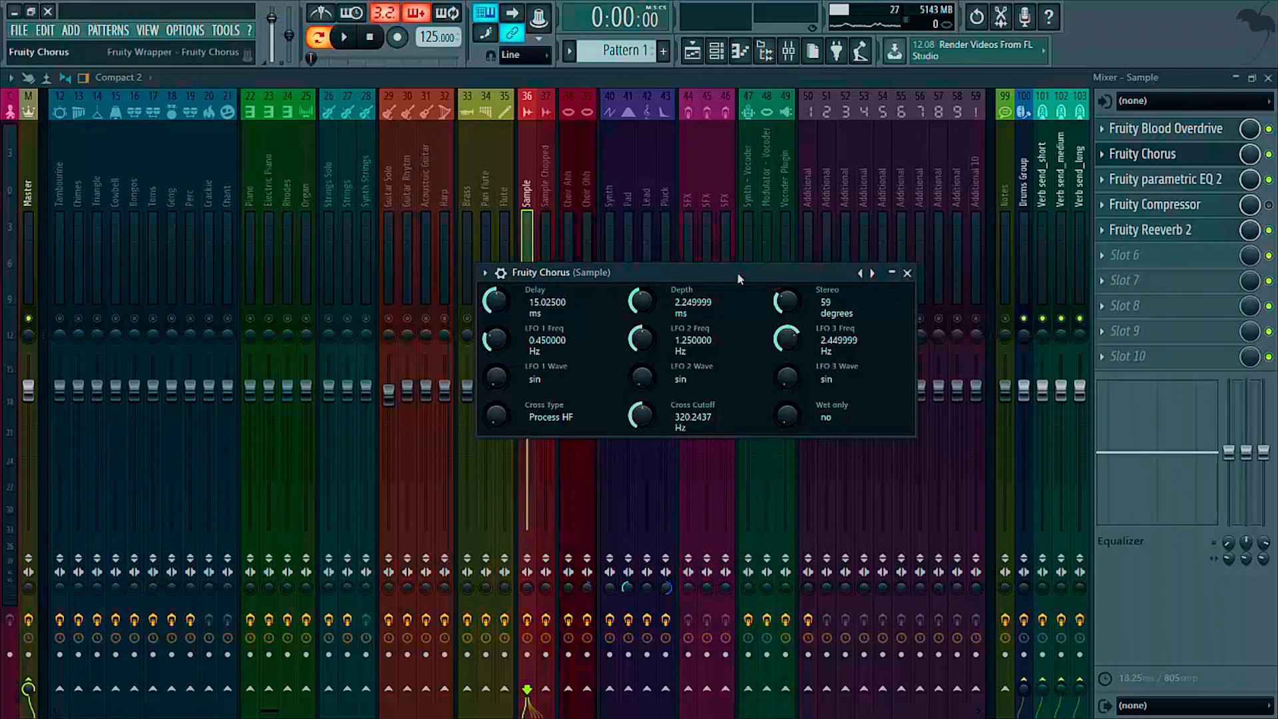
# - Set the chorus Delay to about 17.3 ms and Stereo to 112 degrees, auditioning the loop before and after
pyautogui.press('space')
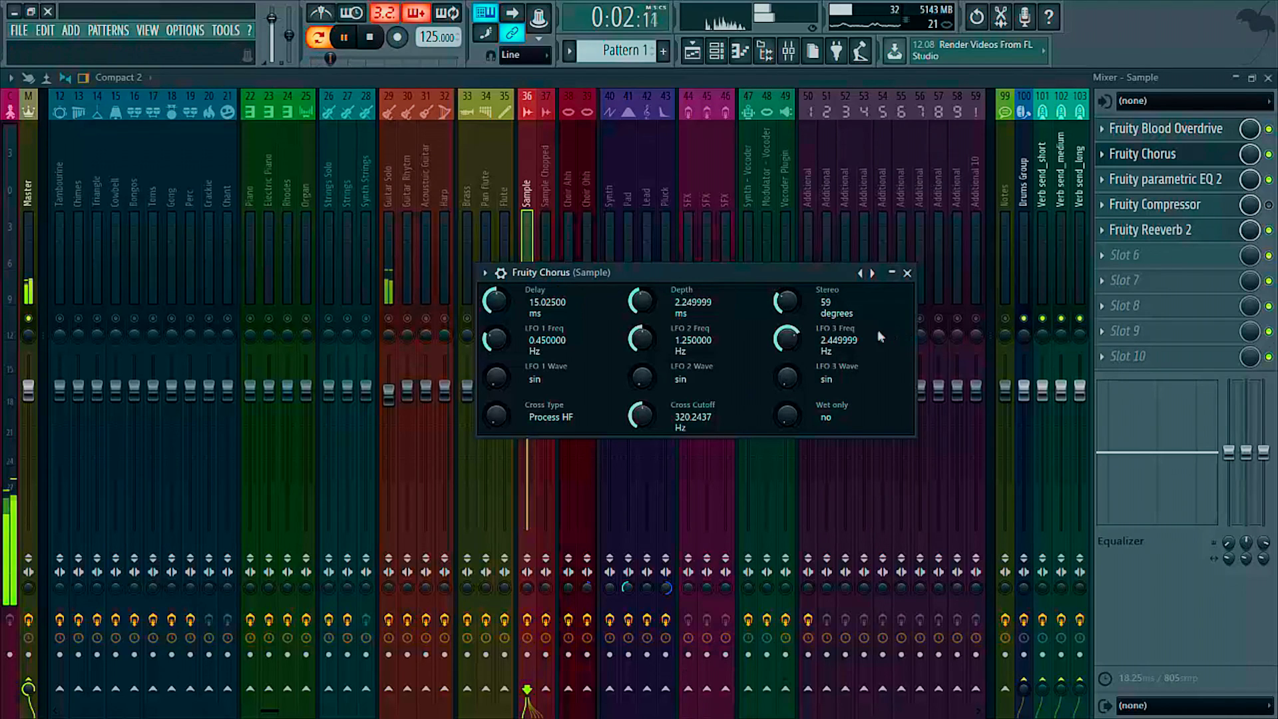
pyautogui.press('space')
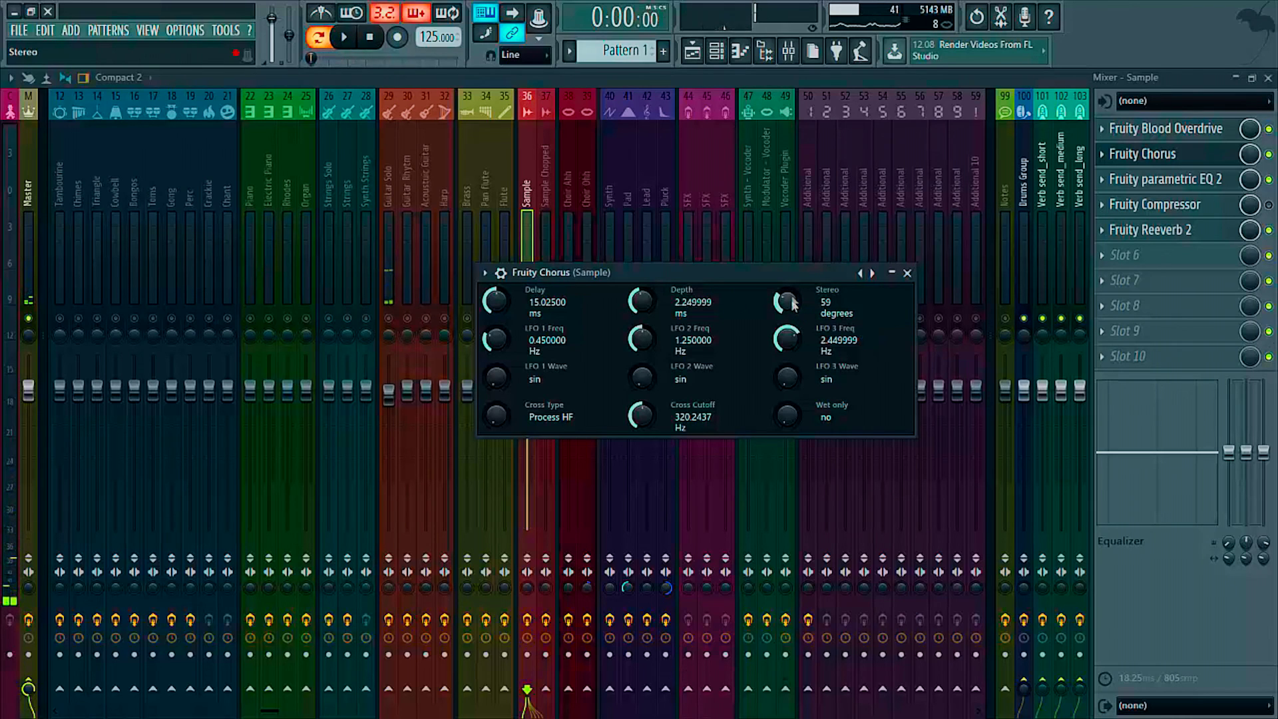
pyautogui.moveTo(495, 301); pyautogui.dragTo(494, 289)
pyautogui.moveTo(792, 304); pyautogui.dragTo(792, 288)
pyautogui.press('space')
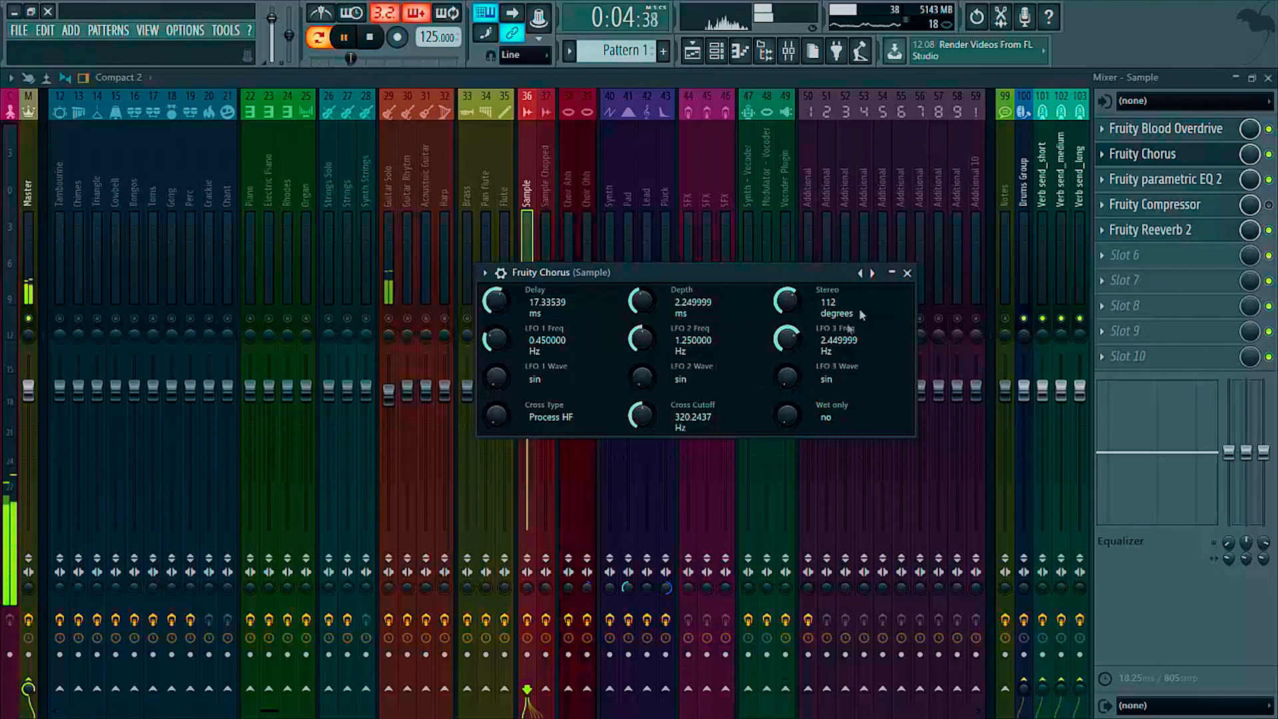
pyautogui.press('space')
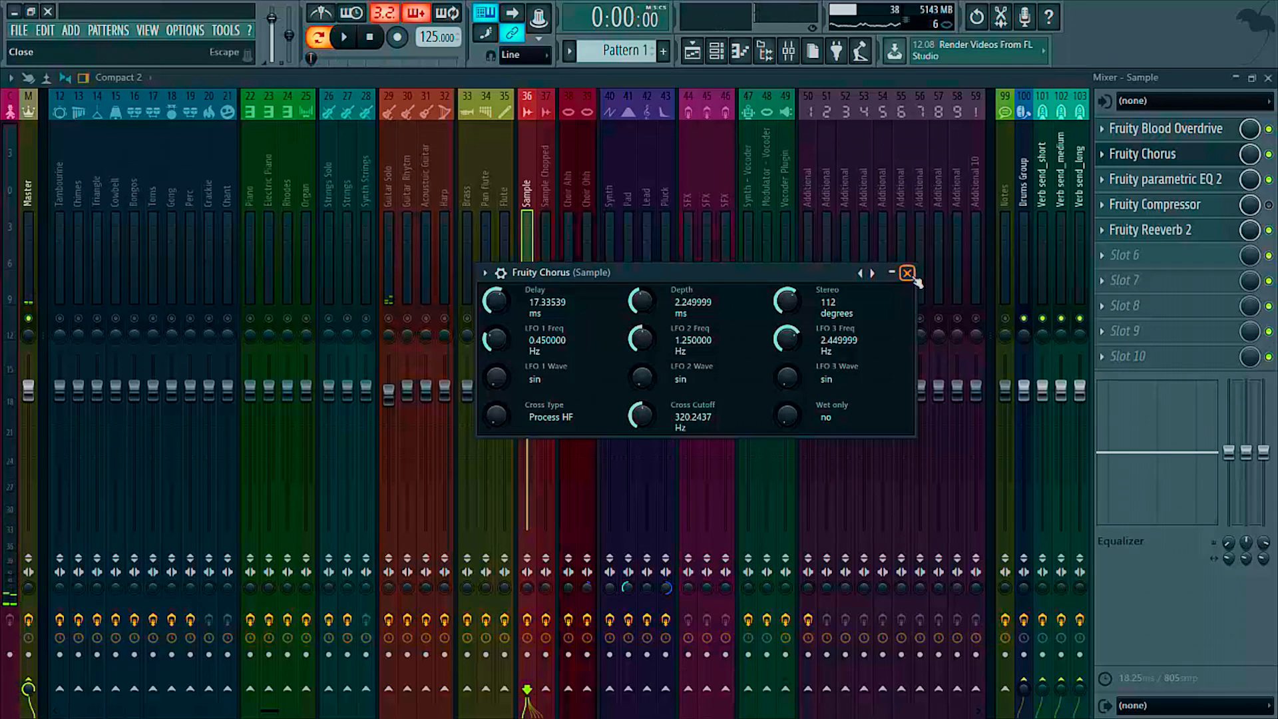
pyautogui.click(907, 273)
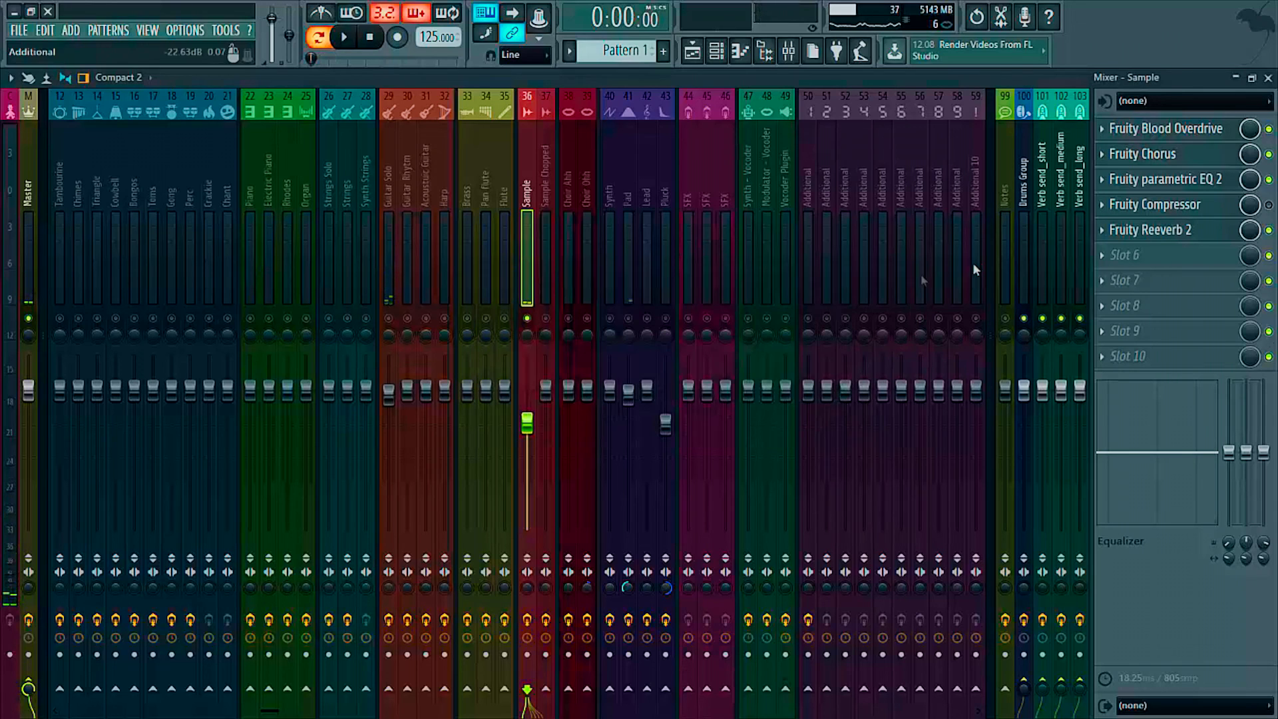
# - Apply the Old Telephone preset to the Sample track's Fruity parametric EQ 2
pyautogui.click(1131, 186)
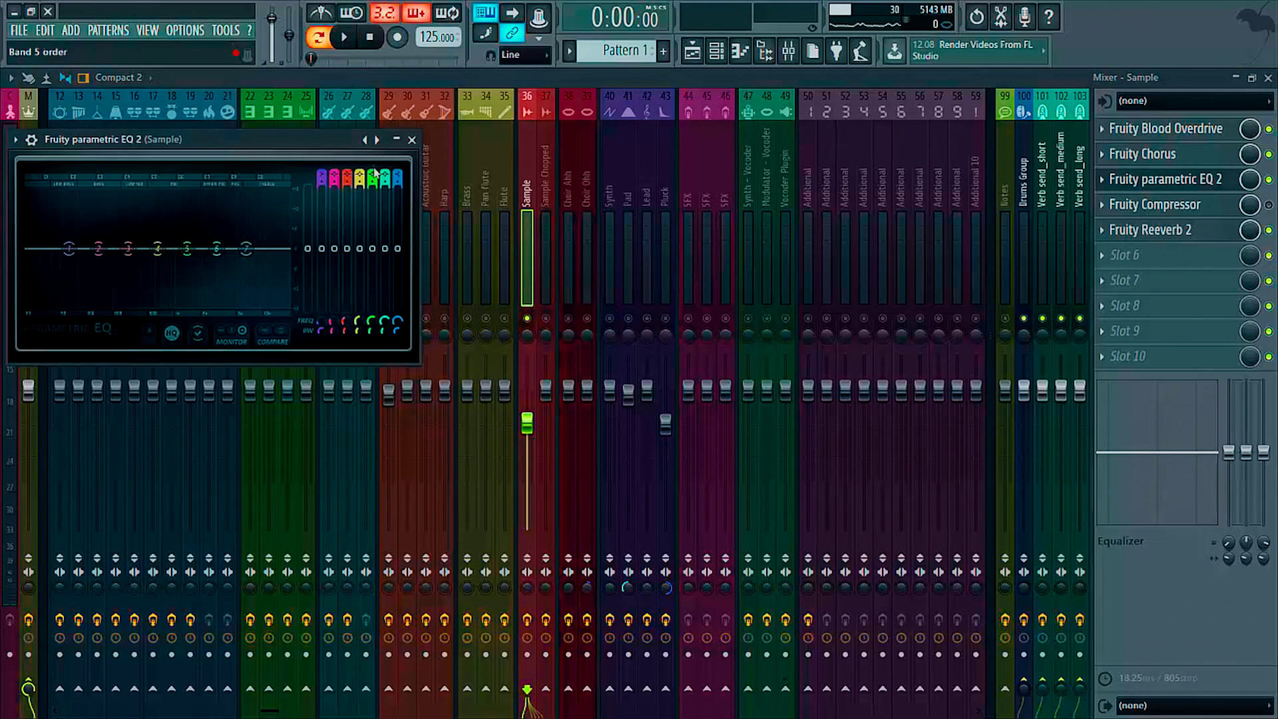
pyautogui.moveTo(330, 137); pyautogui.dragTo(494, 140)
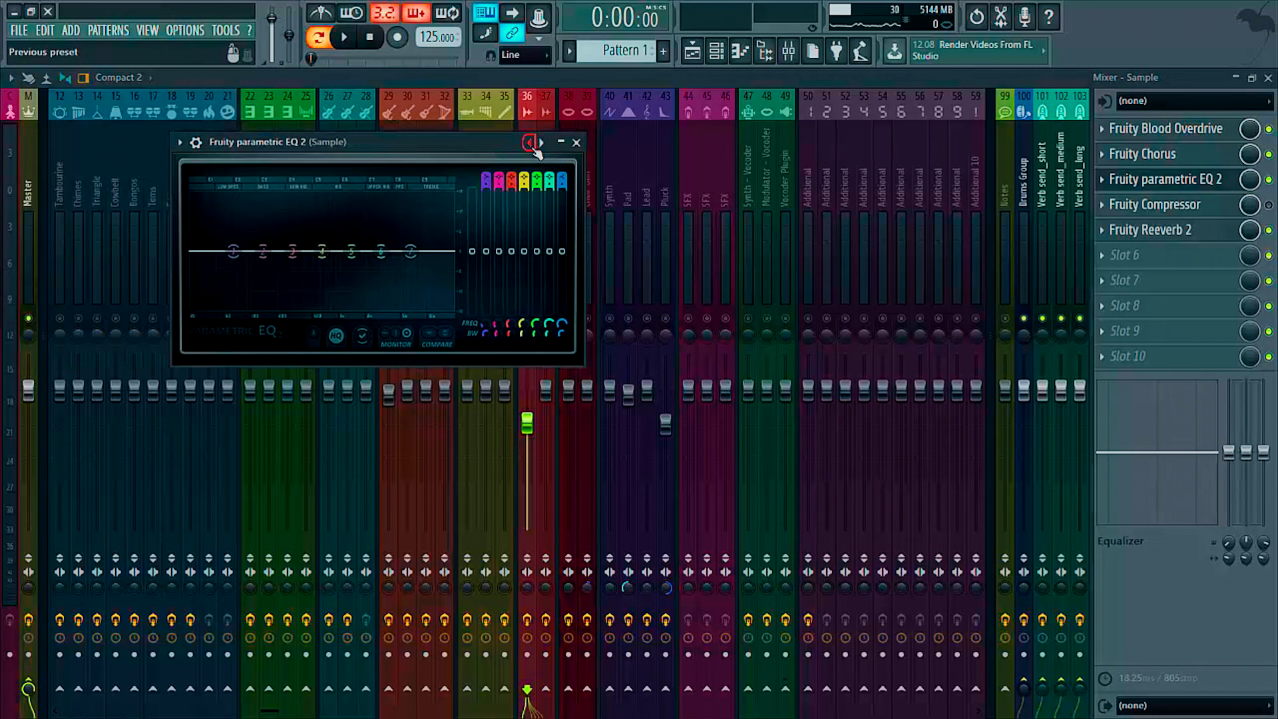
pyautogui.rightClick(530, 142)
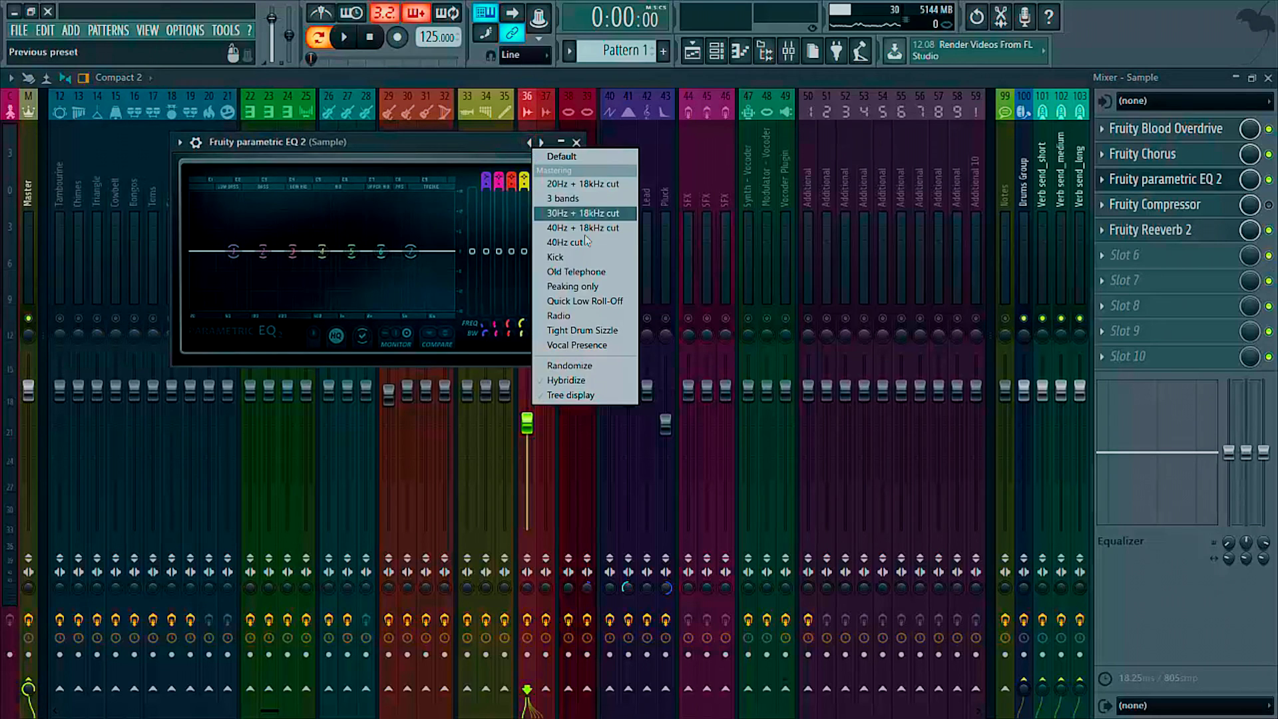
pyautogui.click(612, 271)
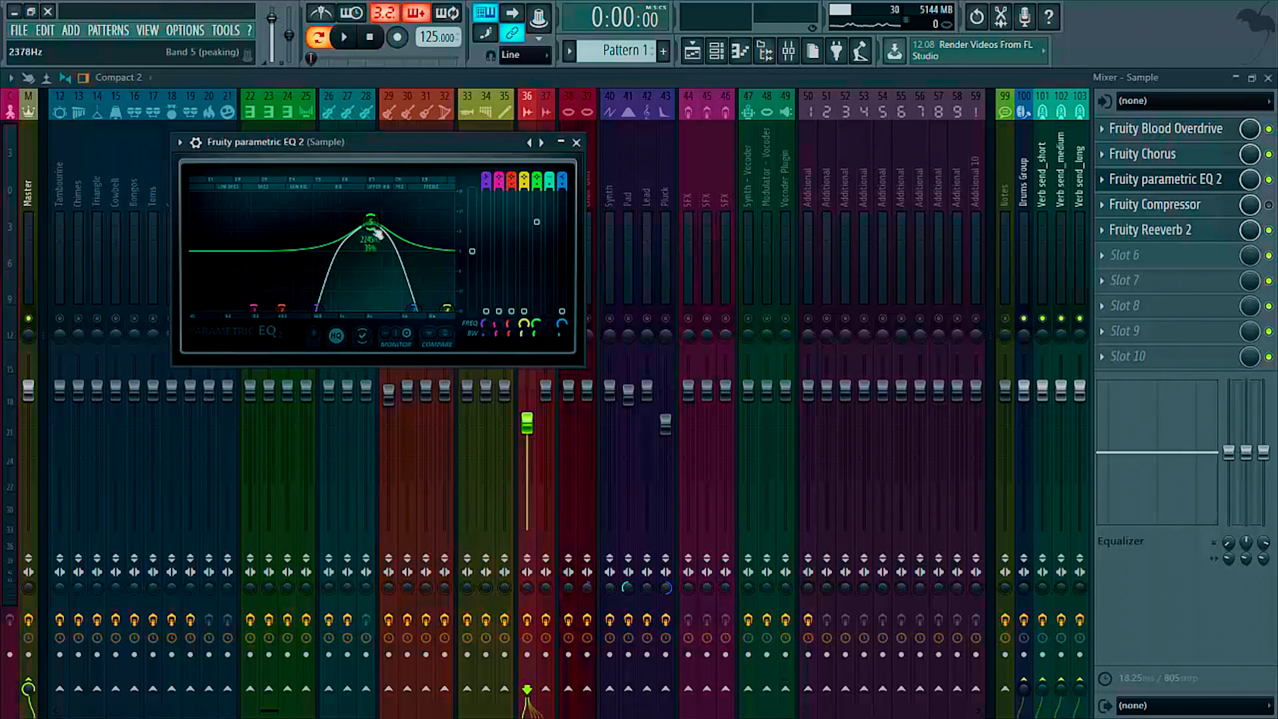
# - During playback, lower the EQ's band 5 peak to near flat and move band 4 to about 11452 Hz
pyautogui.press('space')
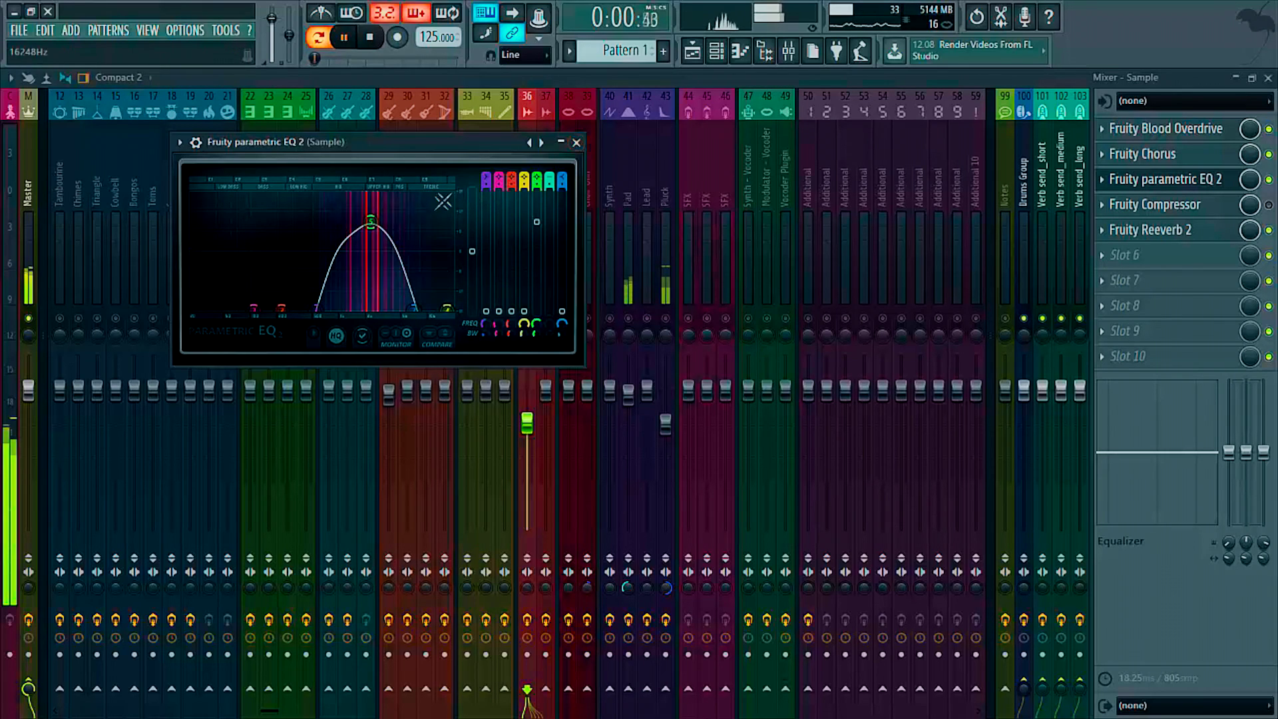
pyautogui.moveTo(377, 235); pyautogui.dragTo(371, 248)
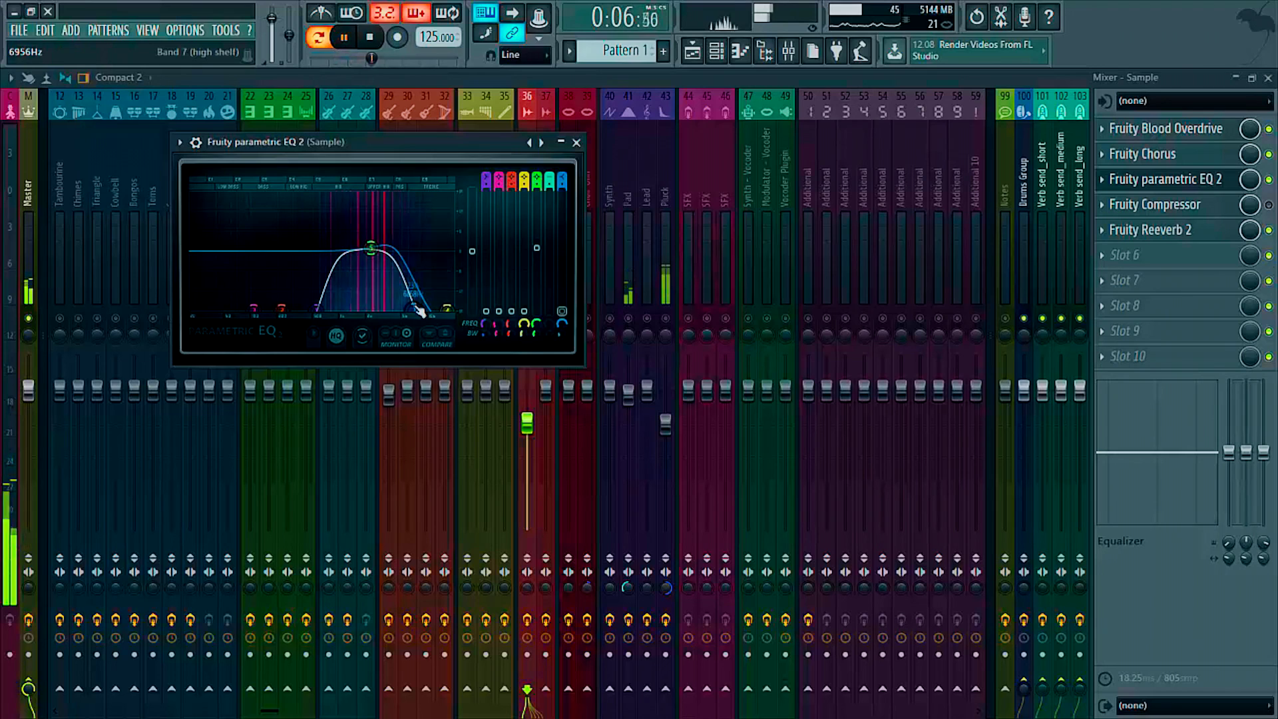
pyautogui.moveTo(447, 307); pyautogui.dragTo(435, 308)
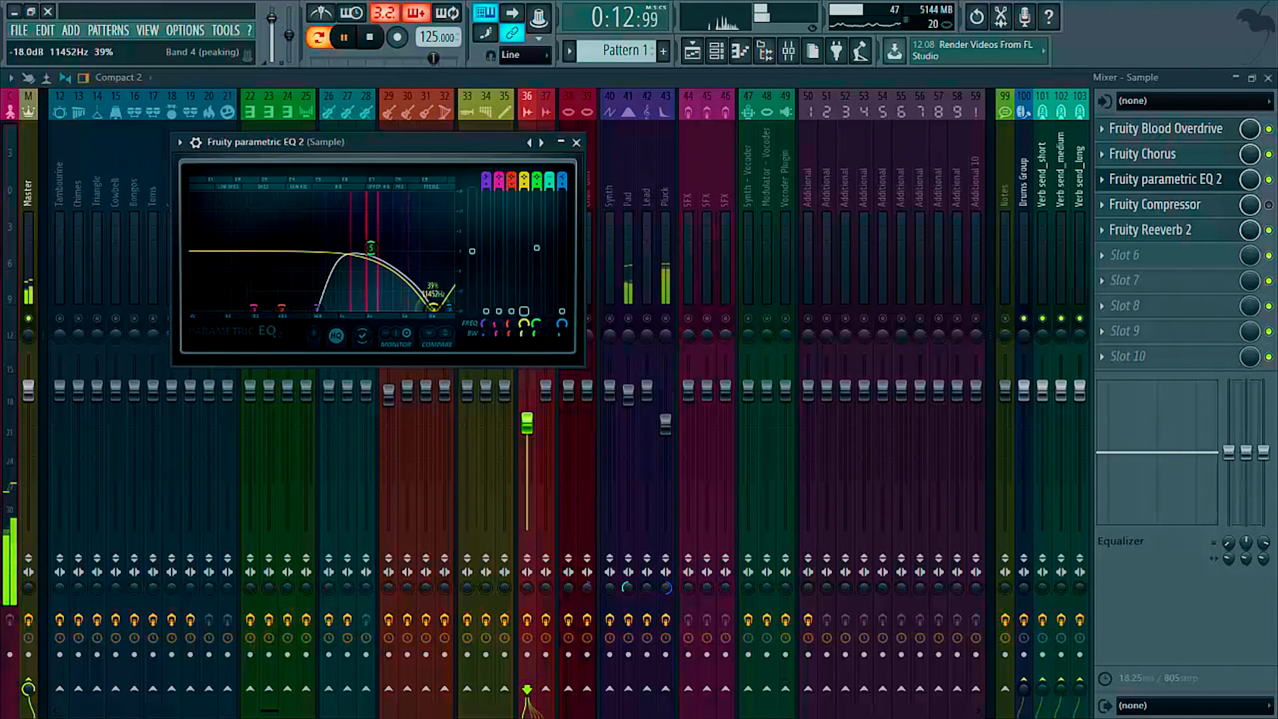
pyautogui.click(577, 143)
pyautogui.press('space')
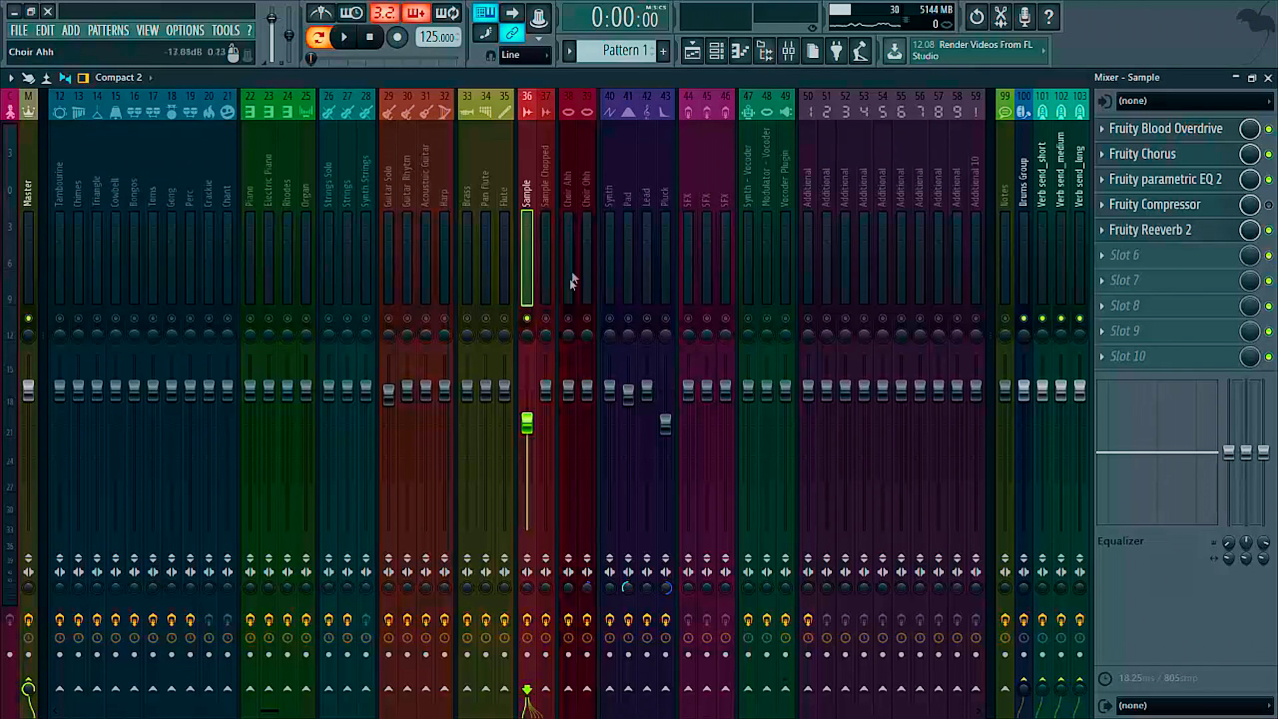
# - Take the Sample track out of solo and raise its volume slightly while the full mix plays
pyautogui.rightClick(532, 320)
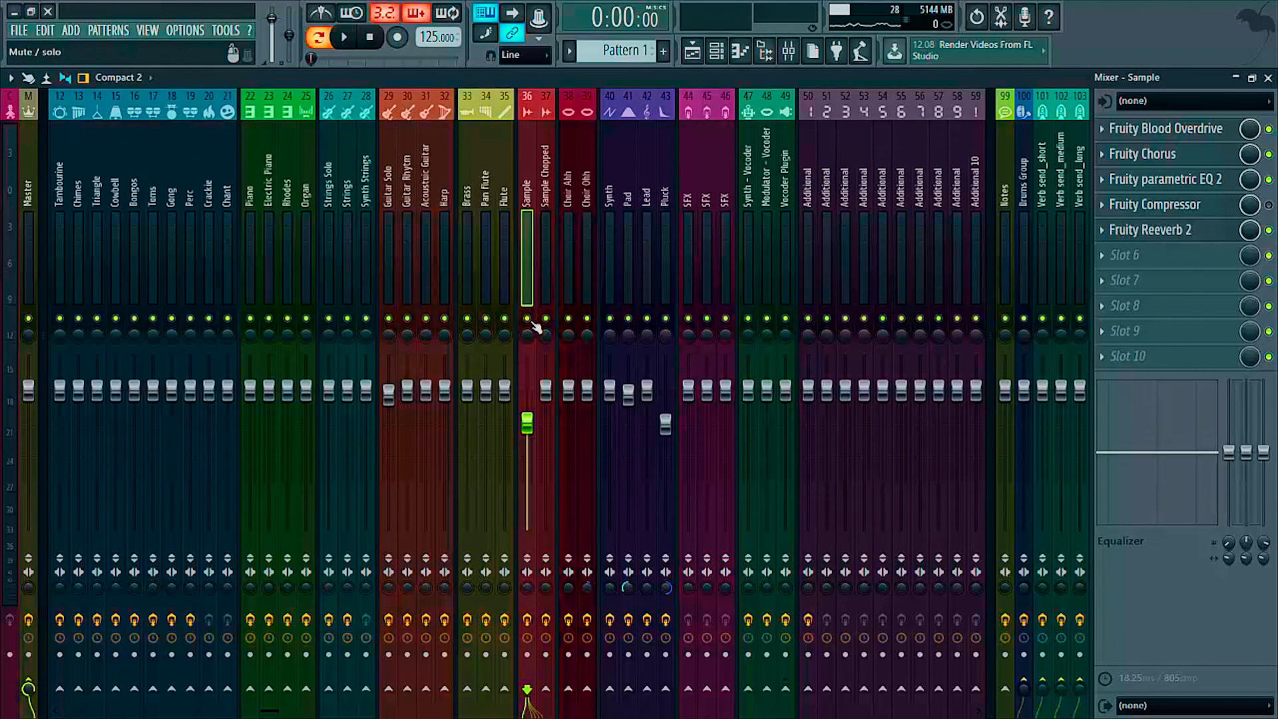
pyautogui.press('space')
pyautogui.moveTo(531, 427); pyautogui.dragTo(531, 420)
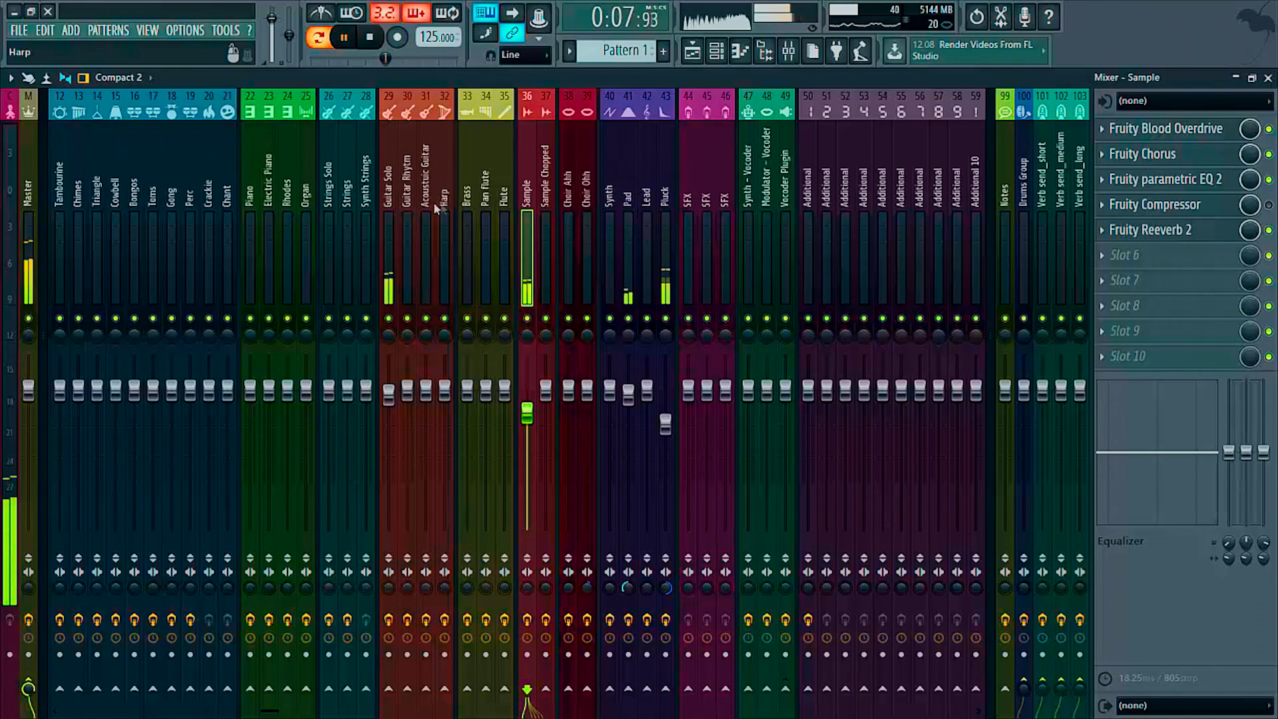
# - Lower the Guitar Solo track's volume slightly to balance it in the mix, and stop playback
pyautogui.click(389, 208)
pyautogui.moveTo(390, 396); pyautogui.dragTo(392, 400)
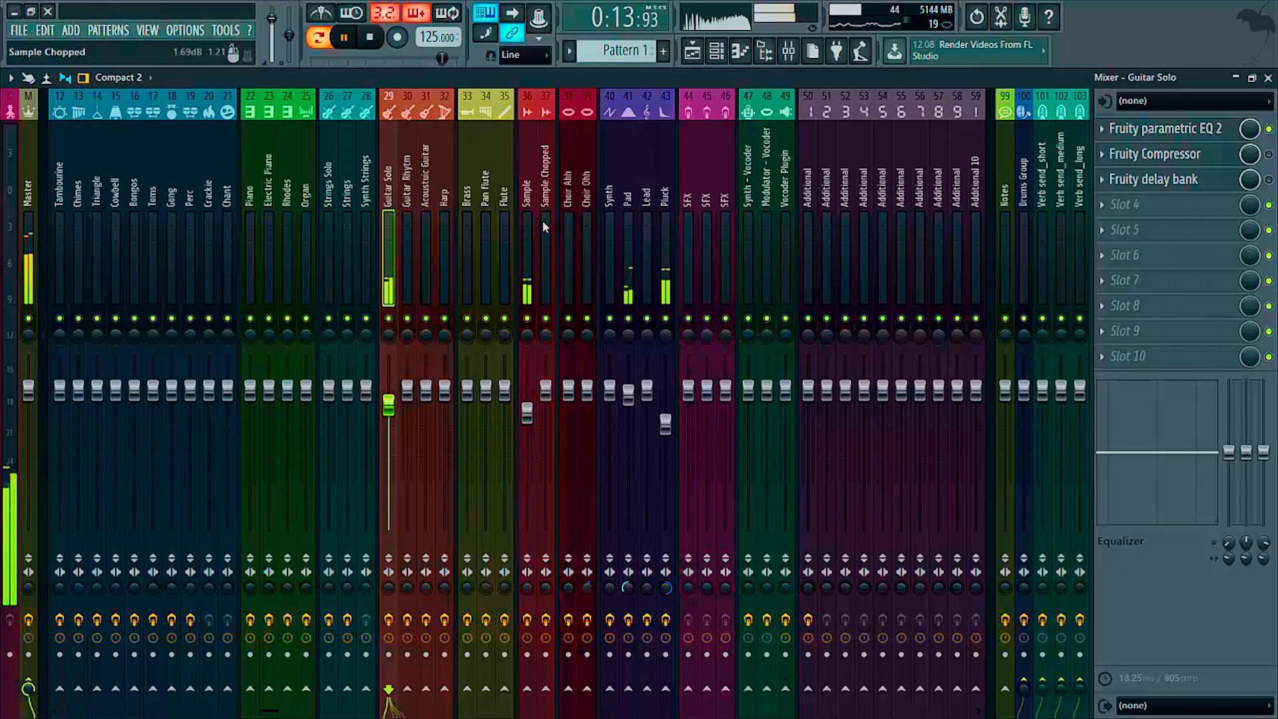
pyautogui.press('space')
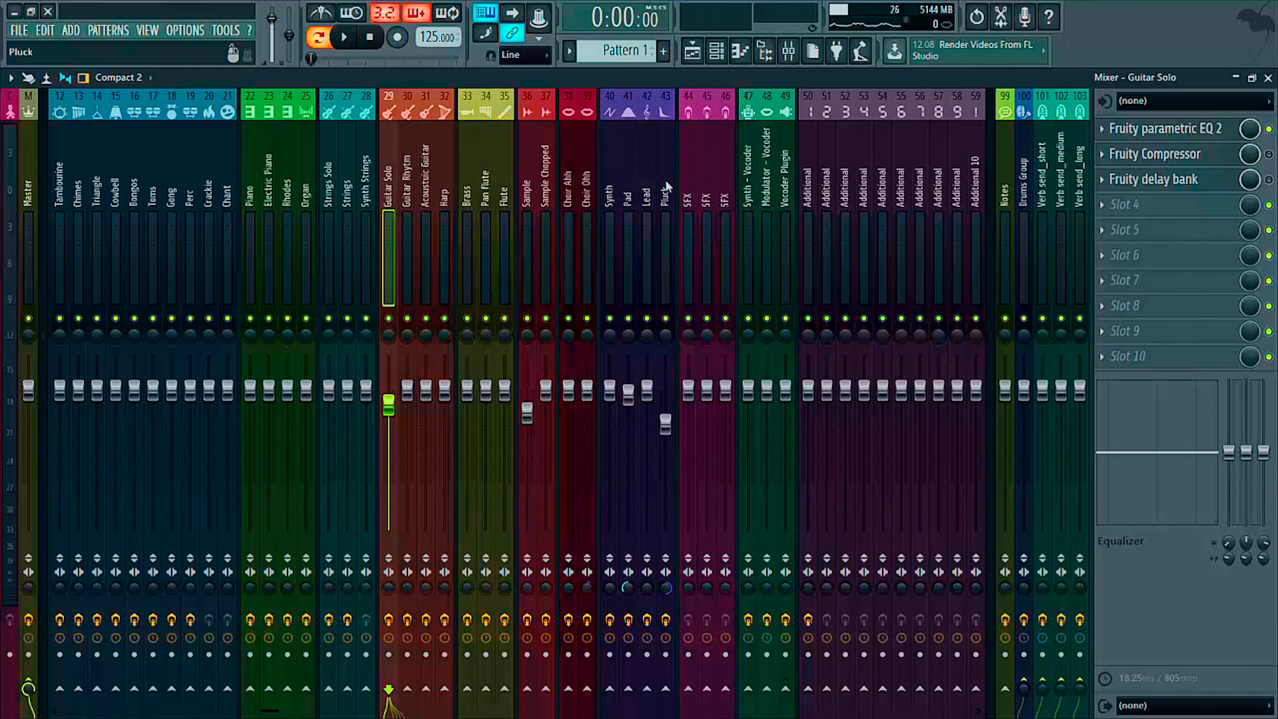
# - Load Fruity Reeverb 2 into the Pad track's second effect slot
pyautogui.click(623, 169)
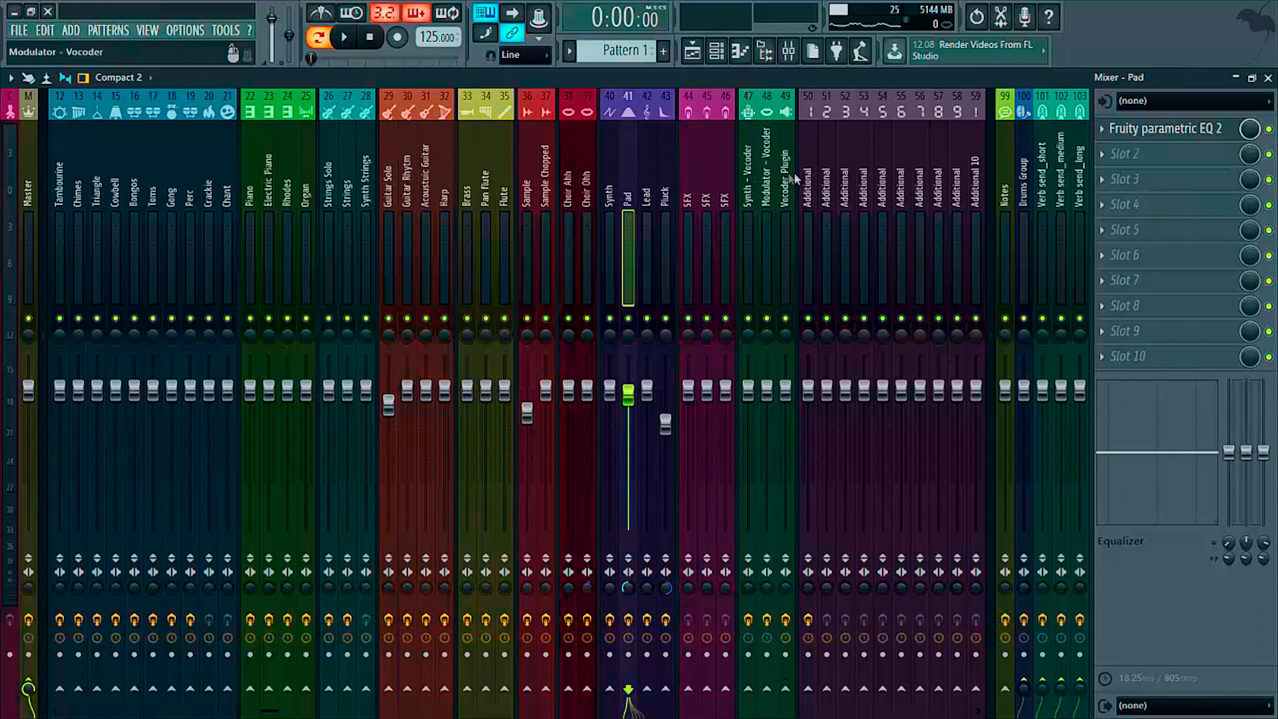
pyautogui.click(1132, 154)
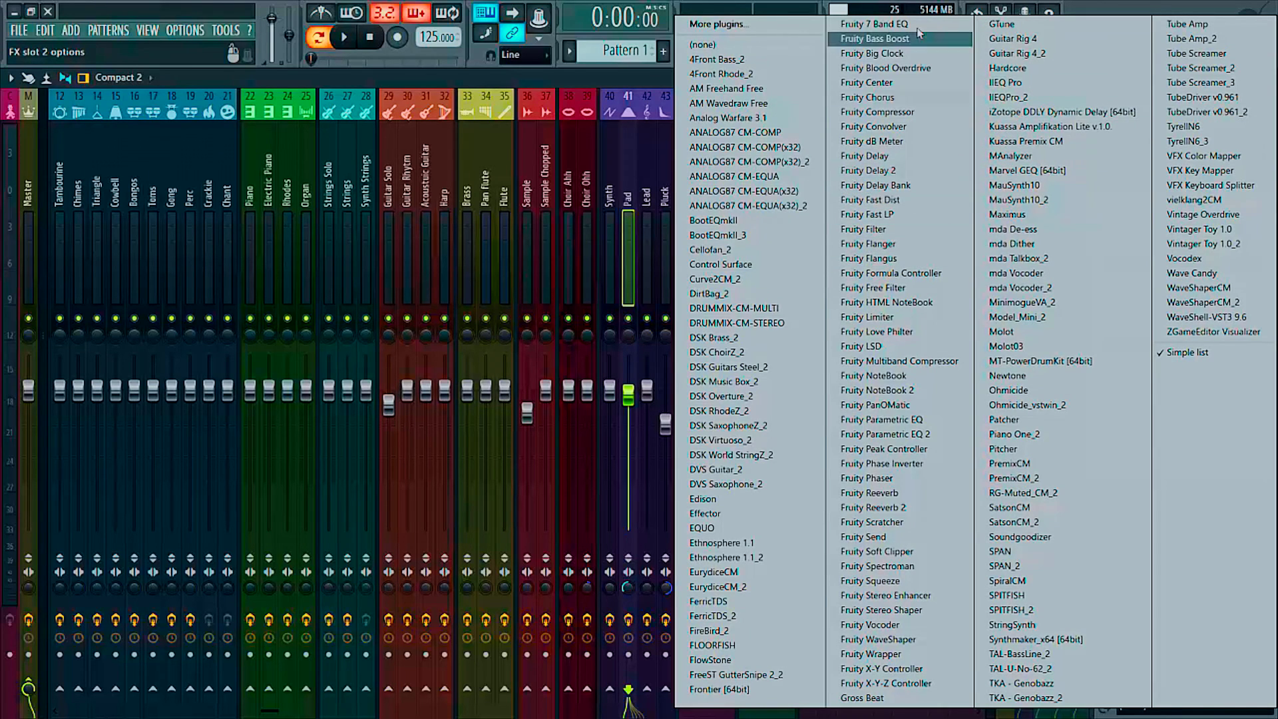
pyautogui.click(930, 514)
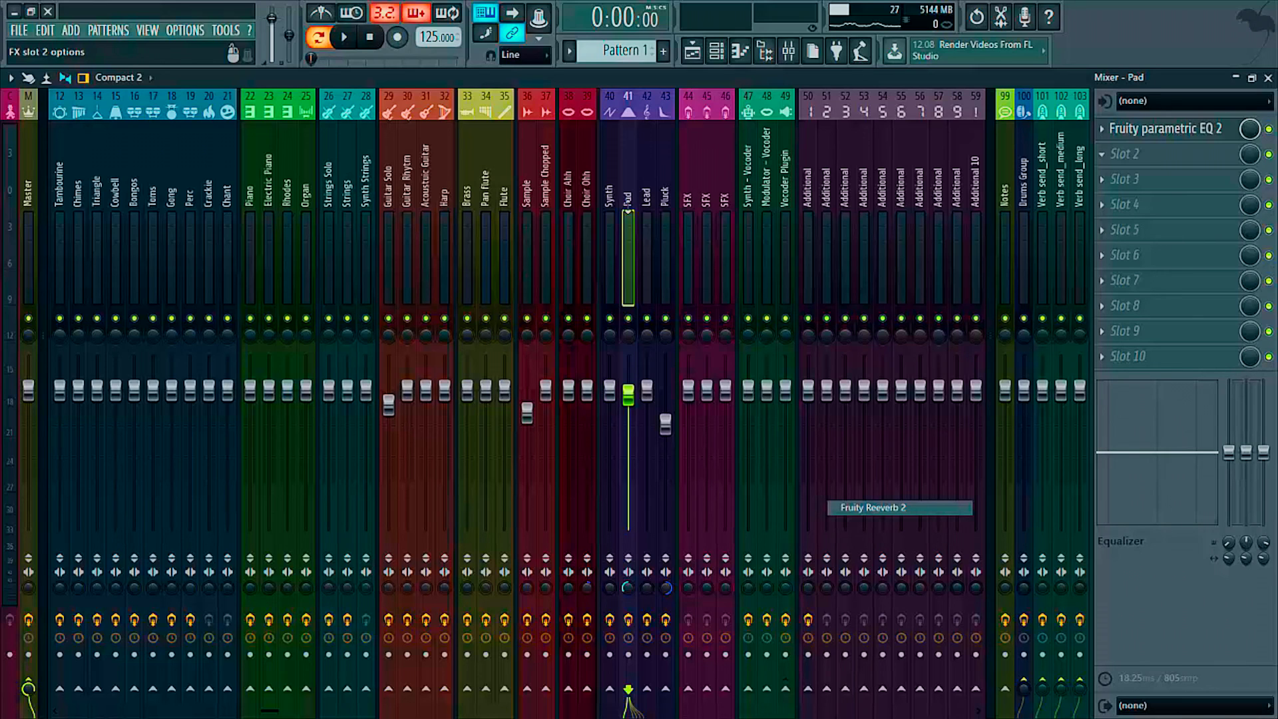
# - Move the Pad reverb's window to the middle of the mixer, try different wet levels and lengthen the decay time
pyautogui.moveTo(899, 507); pyautogui.dragTo(1132, 154)
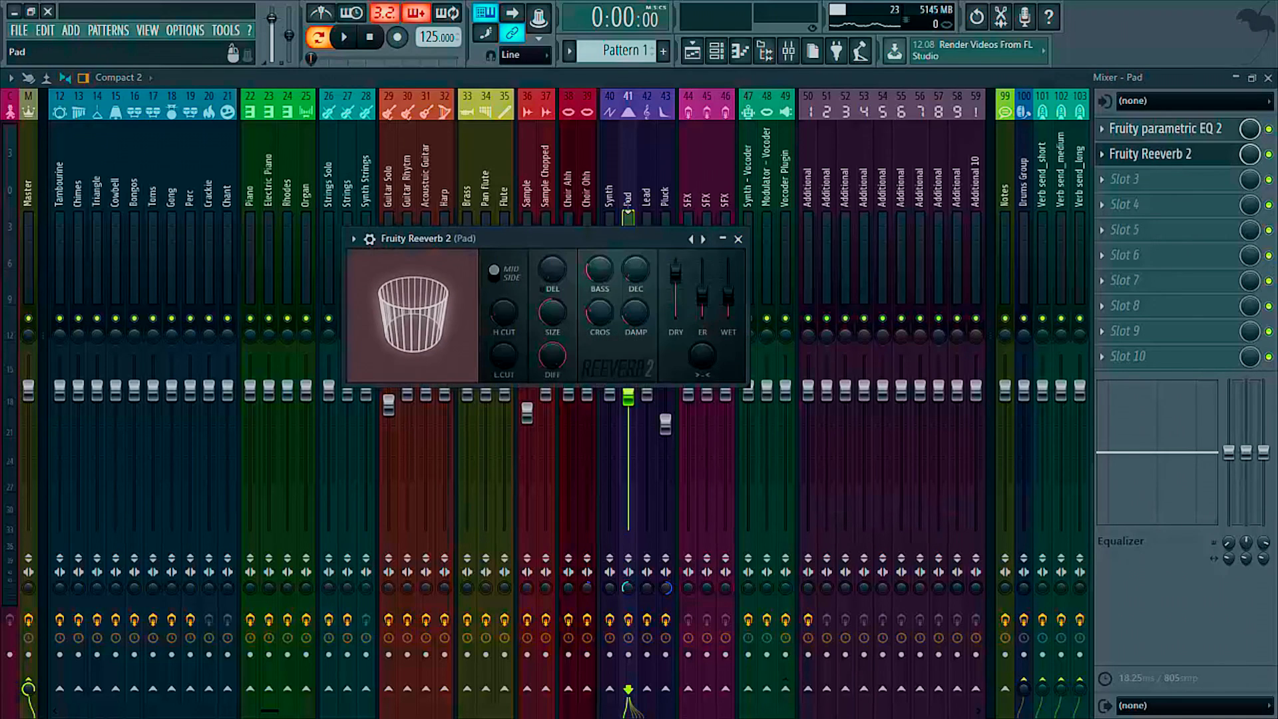
pyautogui.moveTo(604, 235); pyautogui.dragTo(726, 284)
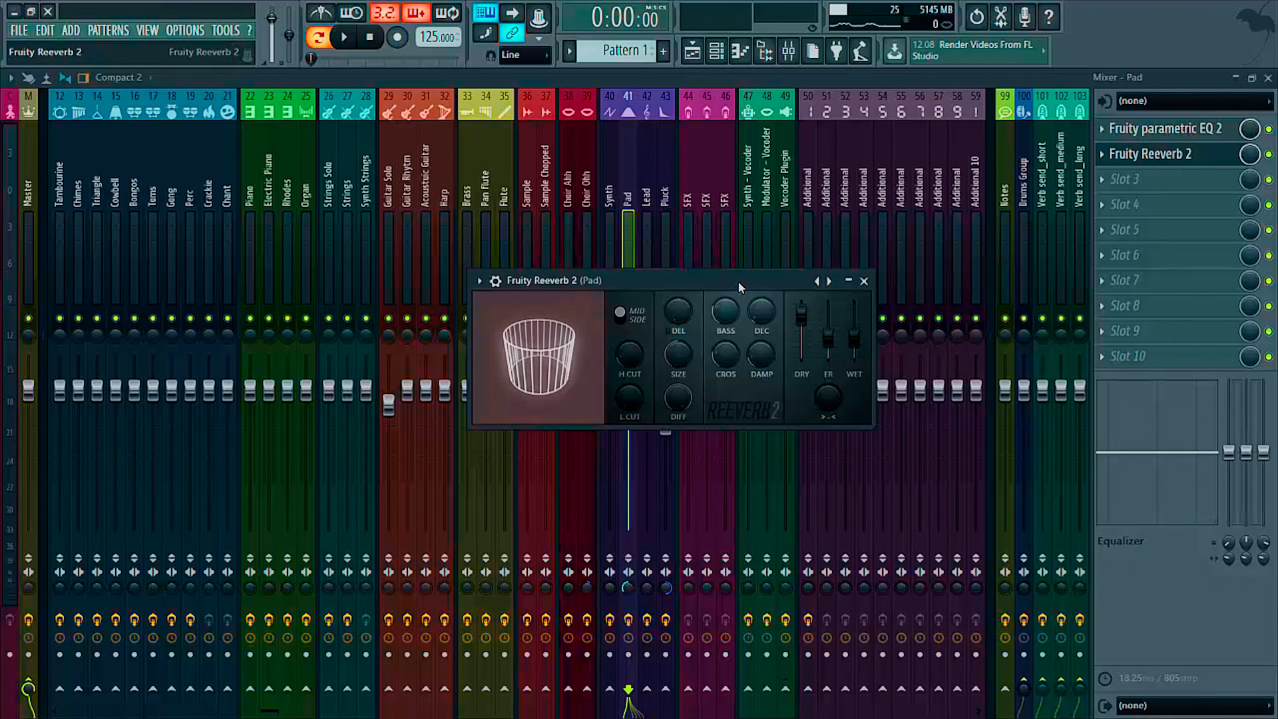
pyautogui.moveTo(739, 284); pyautogui.dragTo(682, 308)
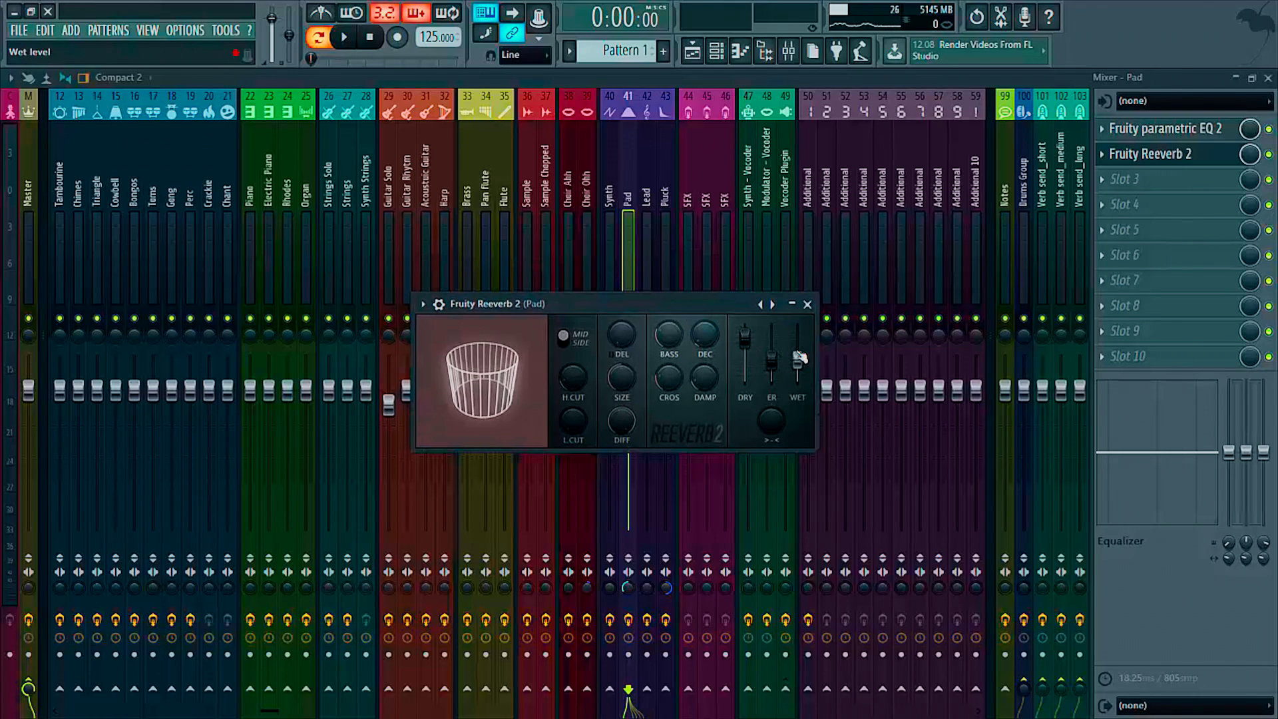
pyautogui.moveTo(797, 359); pyautogui.dragTo(797, 349)
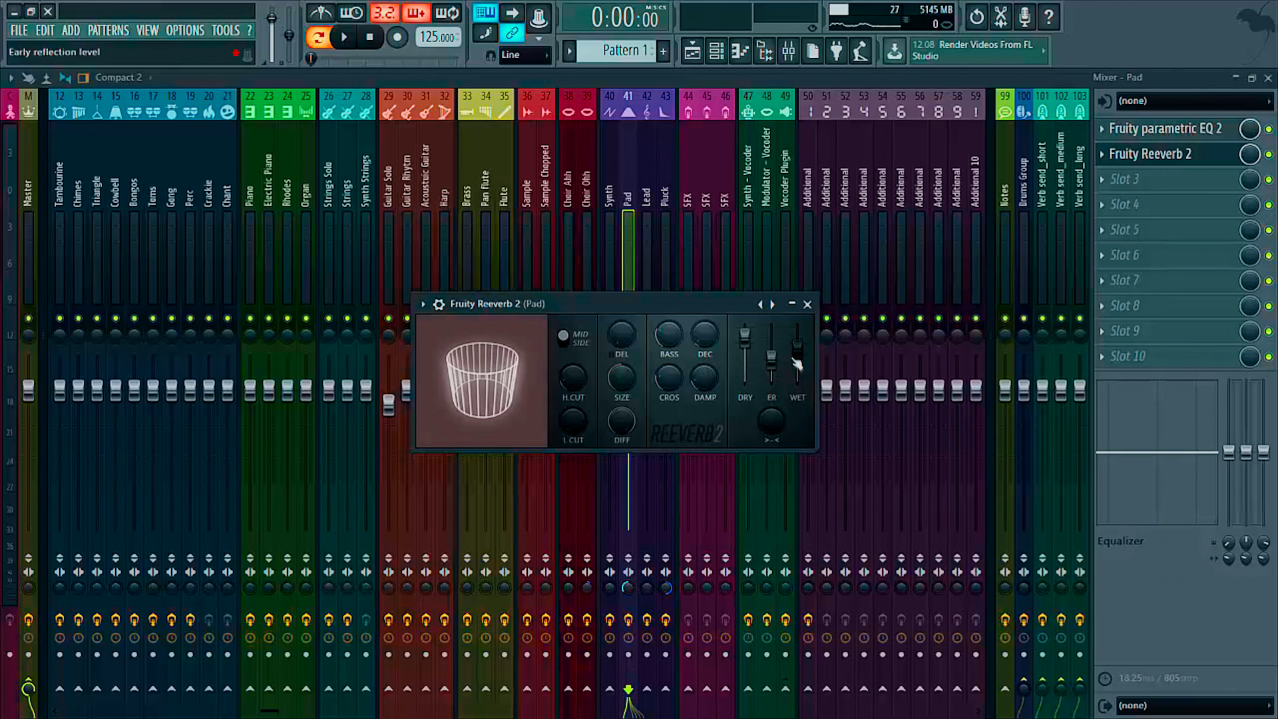
pyautogui.moveTo(797, 359); pyautogui.dragTo(796, 360)
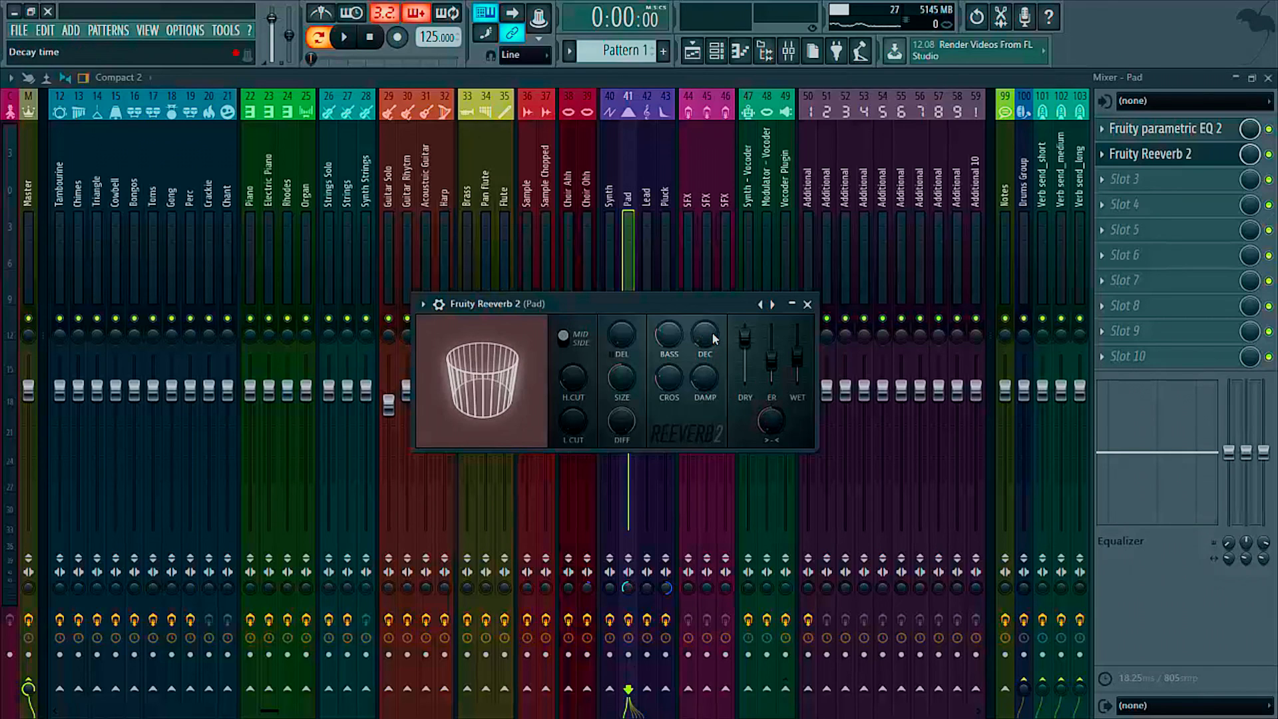
pyautogui.moveTo(714, 338); pyautogui.dragTo(714, 320)
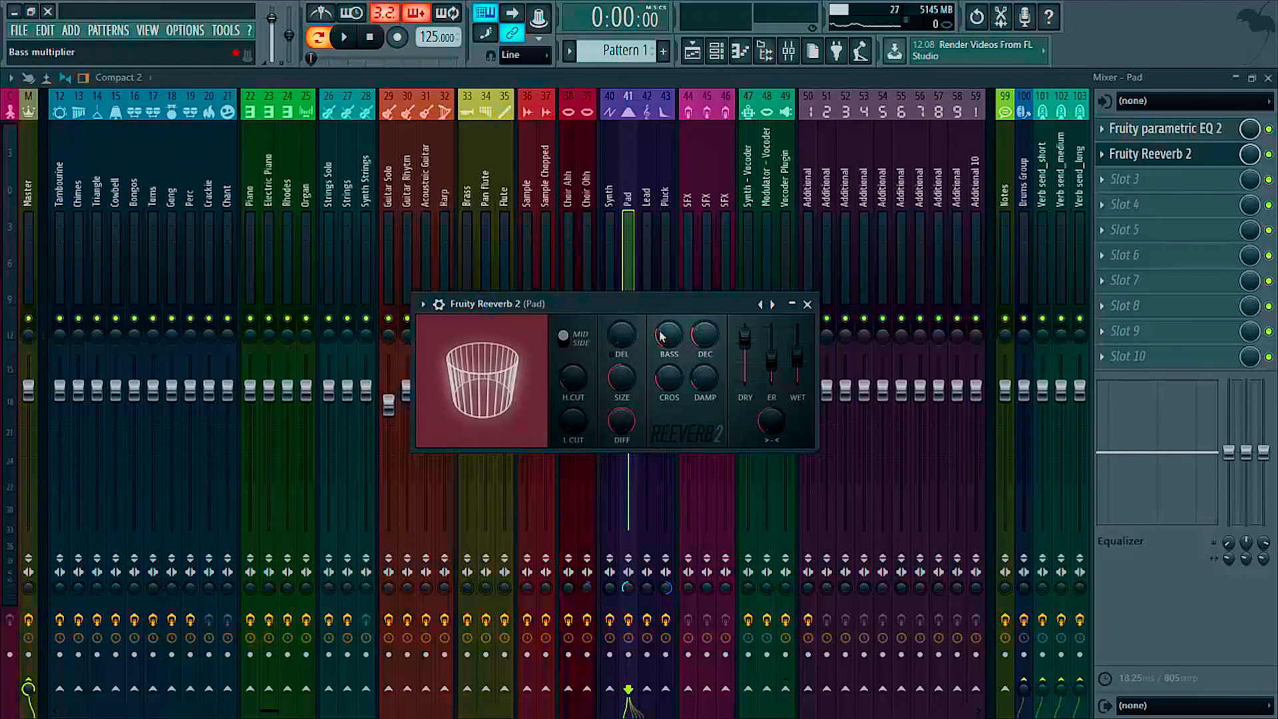
# - Shape the Pad reverb with a bass multiplier of about 84%, high cut around 9.7 kHz, adjusted low cut and smaller room size
pyautogui.moveTo(661, 336); pyautogui.dragTo(661, 343)
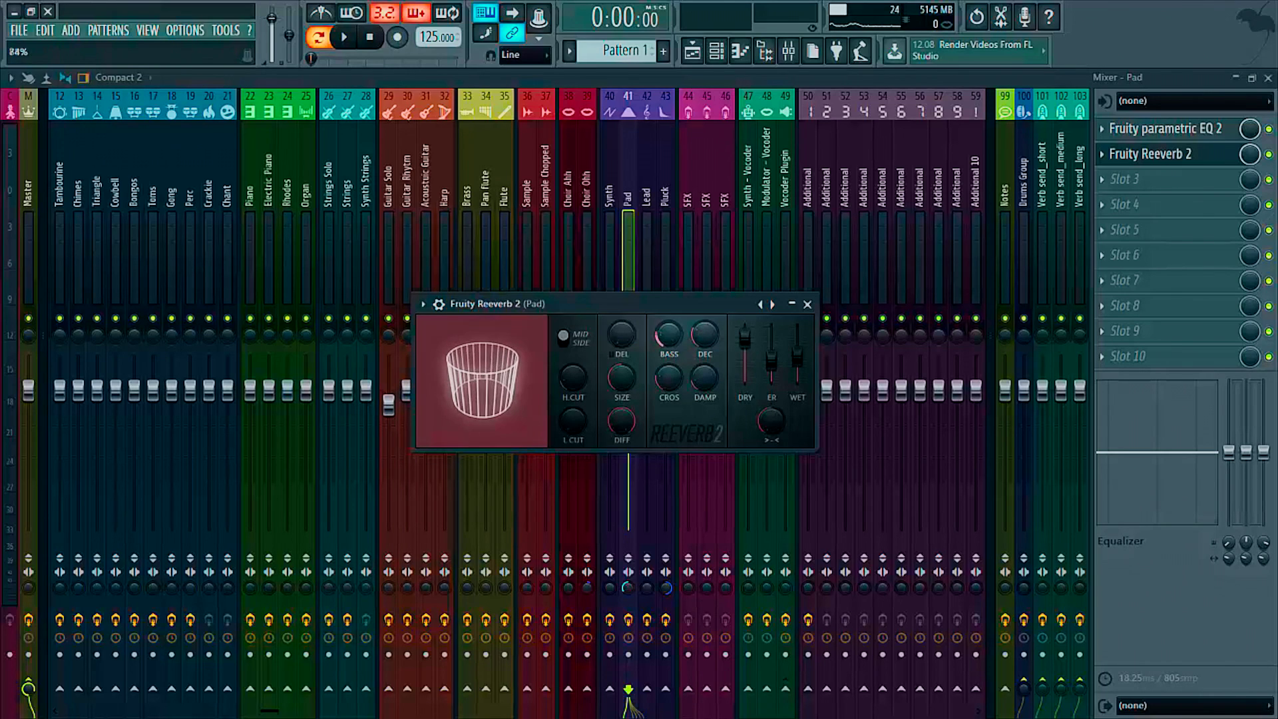
pyautogui.moveTo(579, 371); pyautogui.dragTo(579, 360)
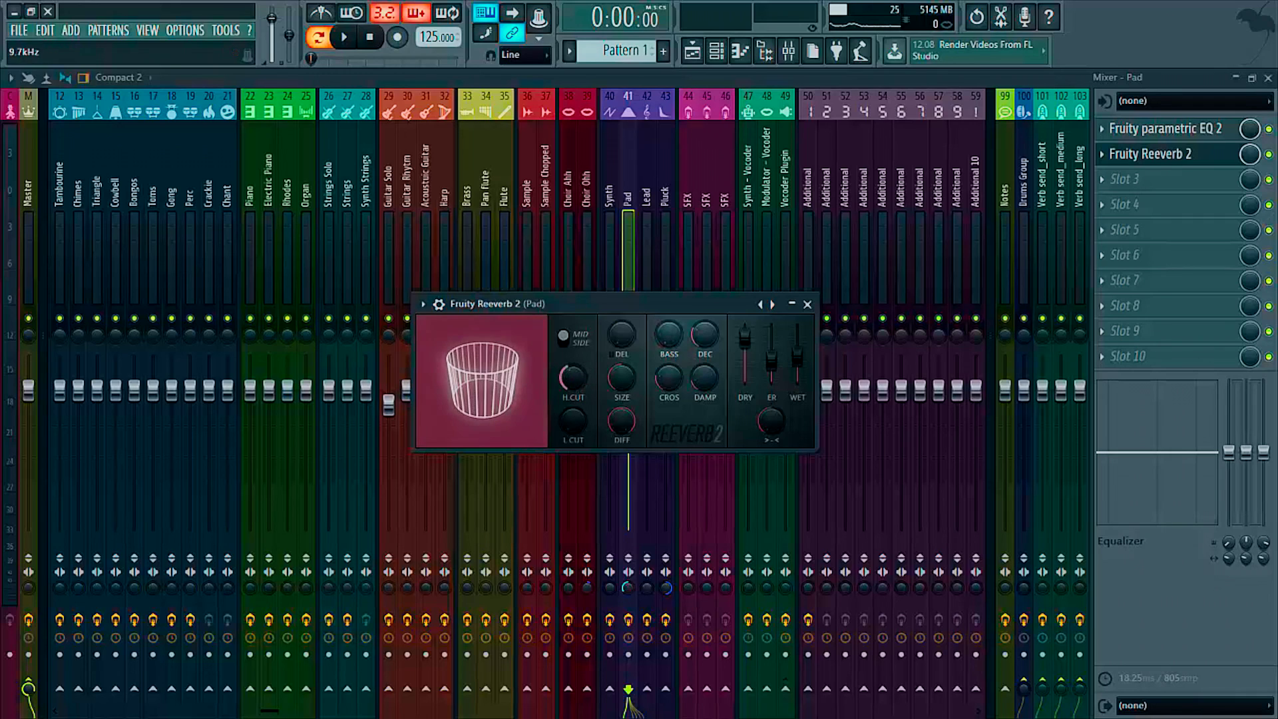
pyautogui.moveTo(577, 417); pyautogui.dragTo(576, 419)
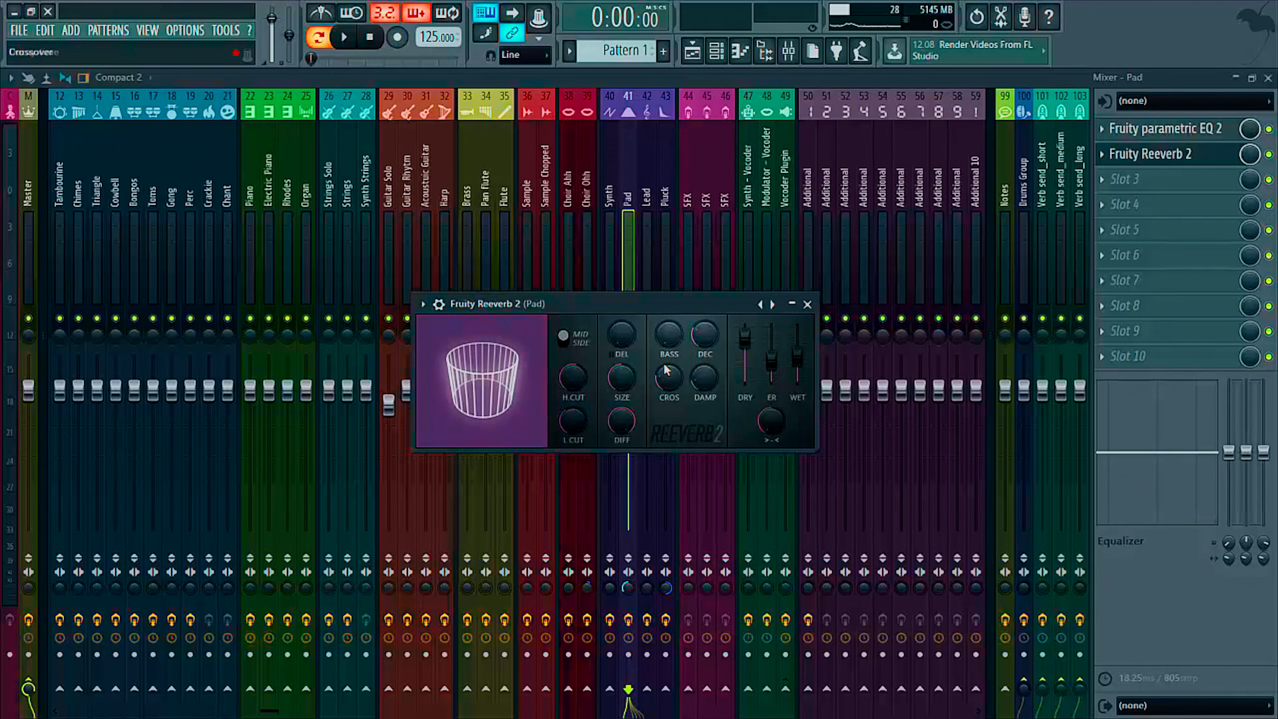
pyautogui.moveTo(628, 377); pyautogui.dragTo(629, 394)
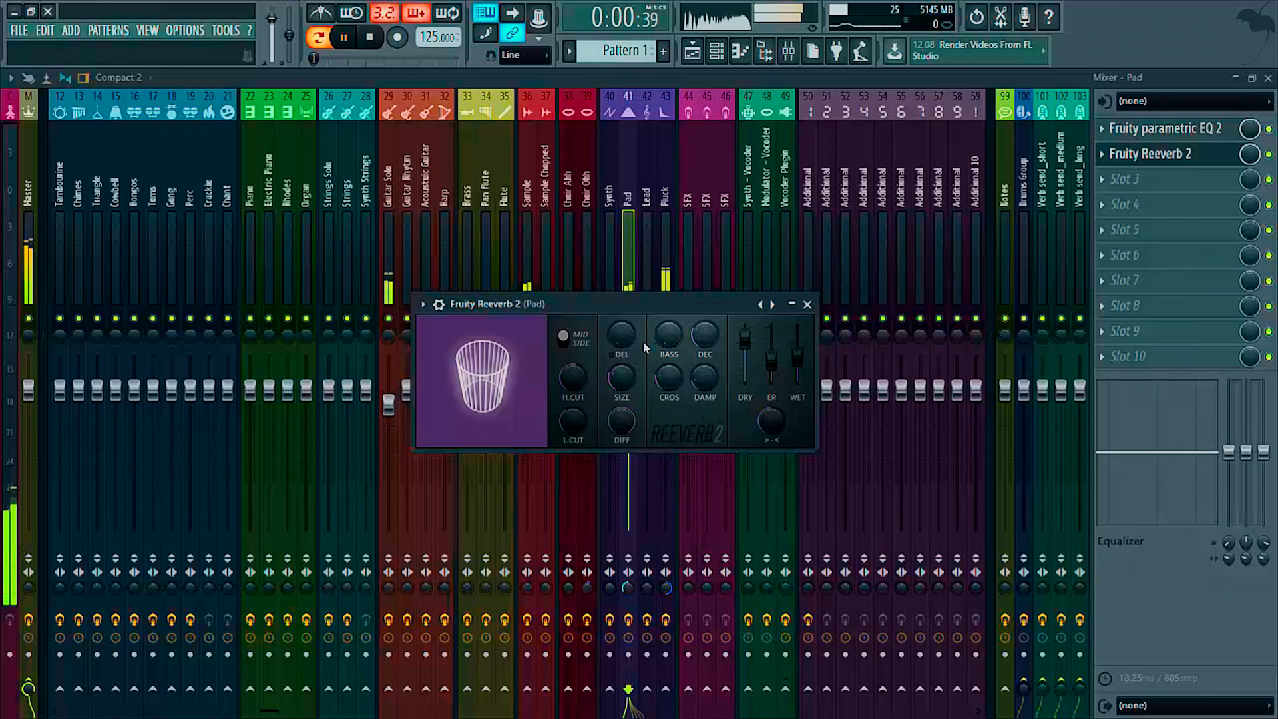
# - Solo the Pad track, restart playback and reopen its Fruity Reeverb 2 window below the level meters
pyautogui.moveTo(669, 303); pyautogui.dragTo(669, 412)
pyautogui.press('Escape')
pyautogui.rightClick(629, 320)
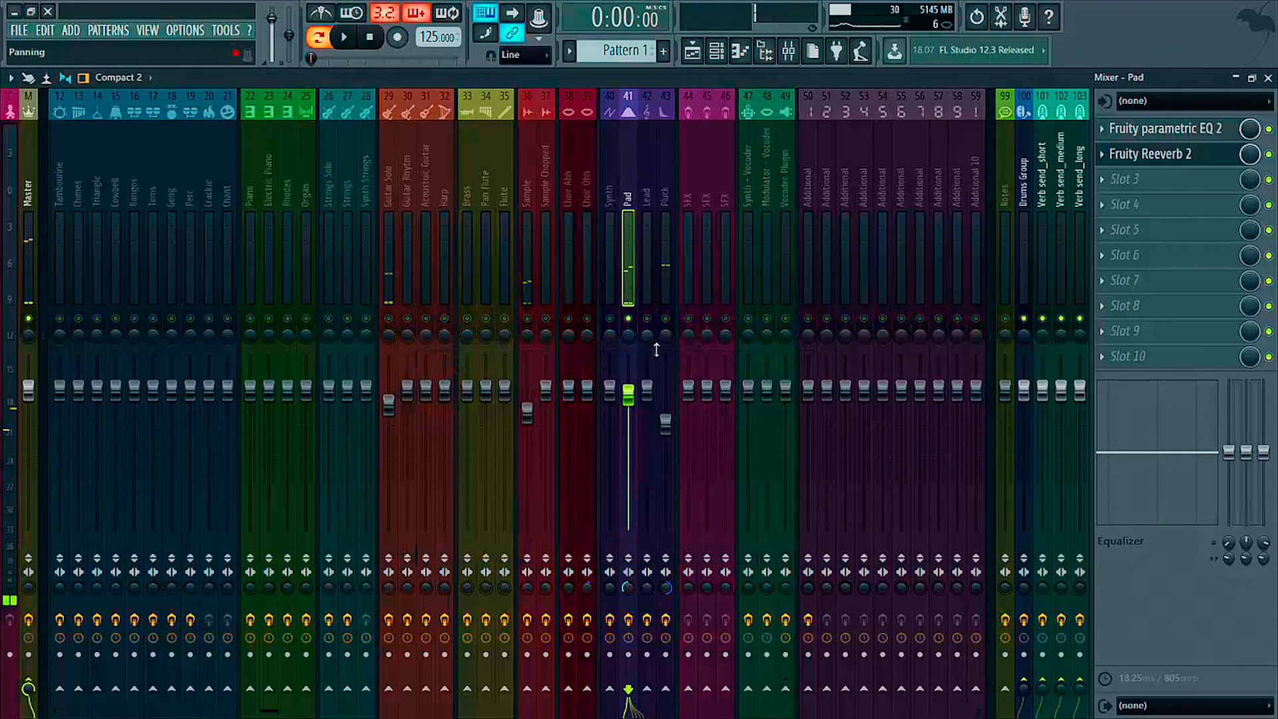
pyautogui.press('space')
pyautogui.click(1140, 155)
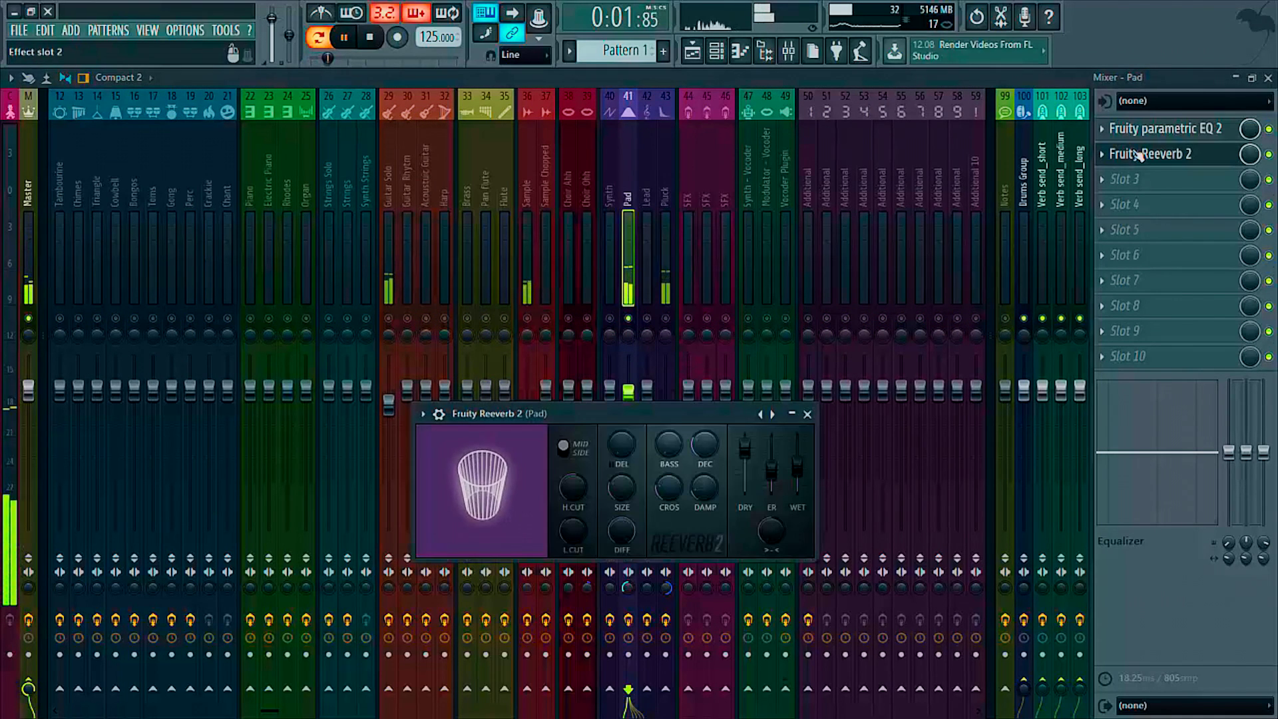
# - While the Pad plays, raise the reverb's decay time, wet level and room size, and stop playback and close the effect
pyautogui.moveTo(702, 450); pyautogui.dragTo(701, 434)
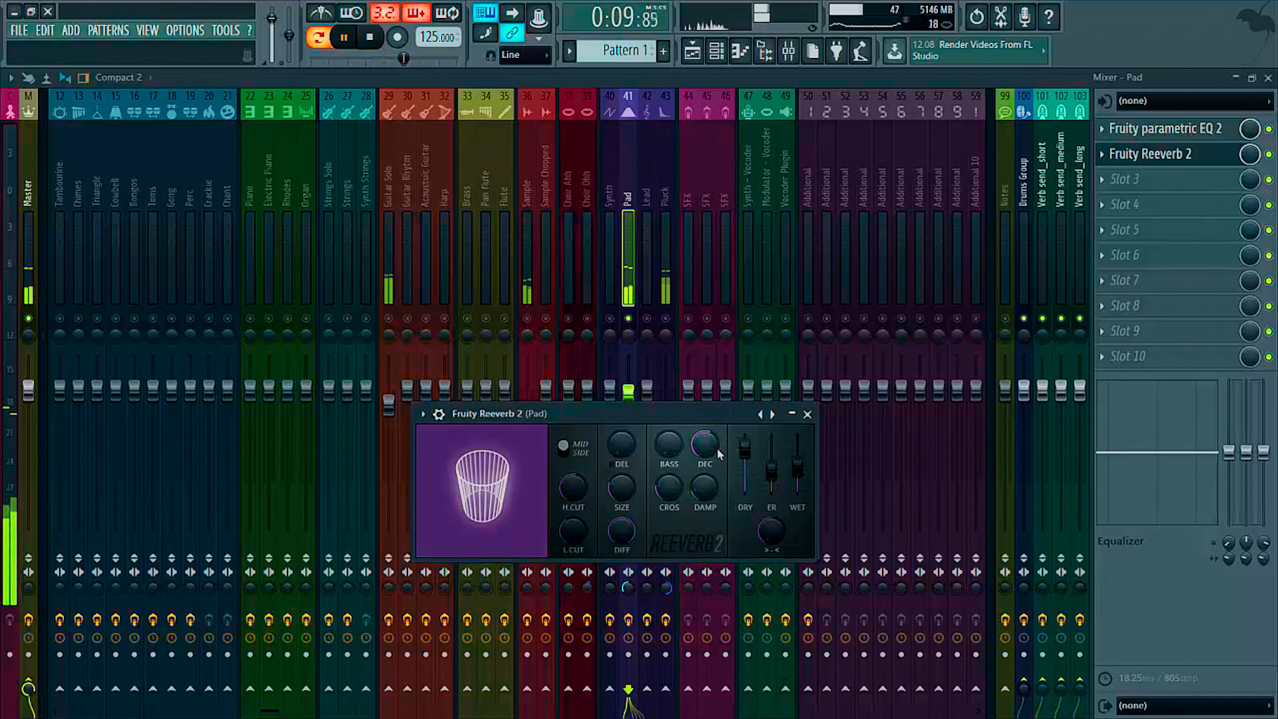
pyautogui.moveTo(797, 466); pyautogui.dragTo(797, 460)
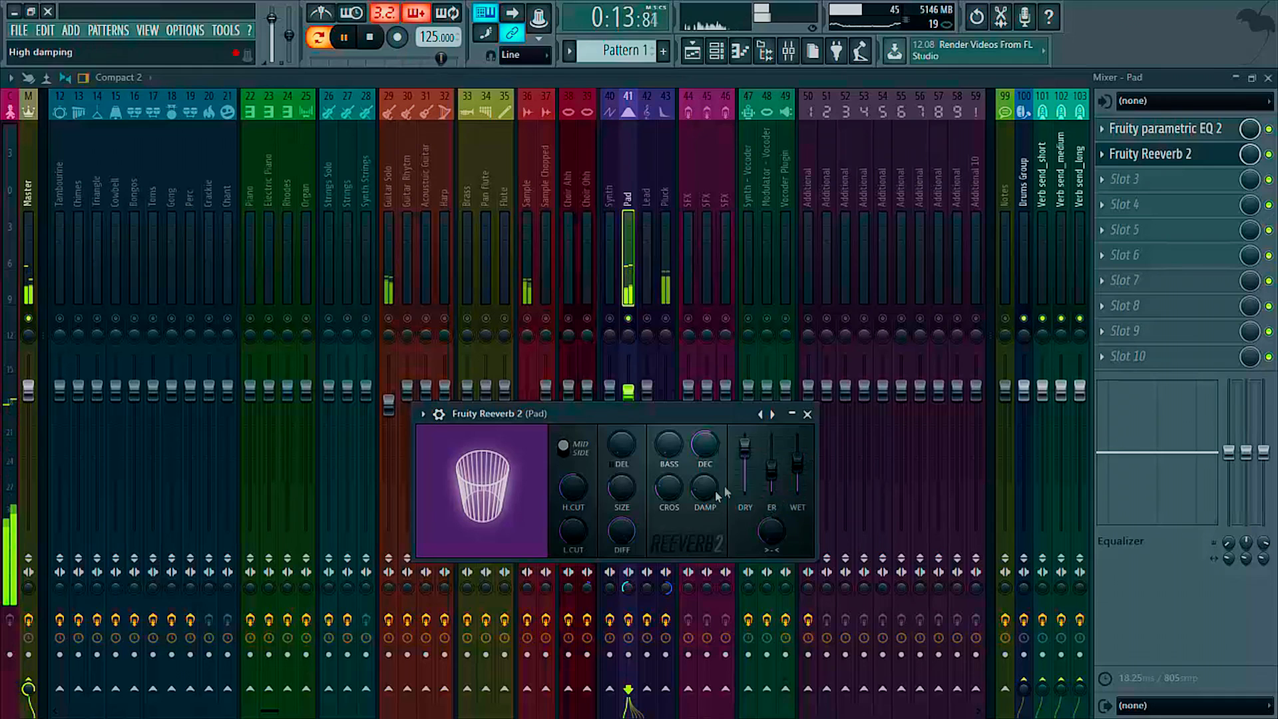
pyautogui.scroll(-5, 624, 494)
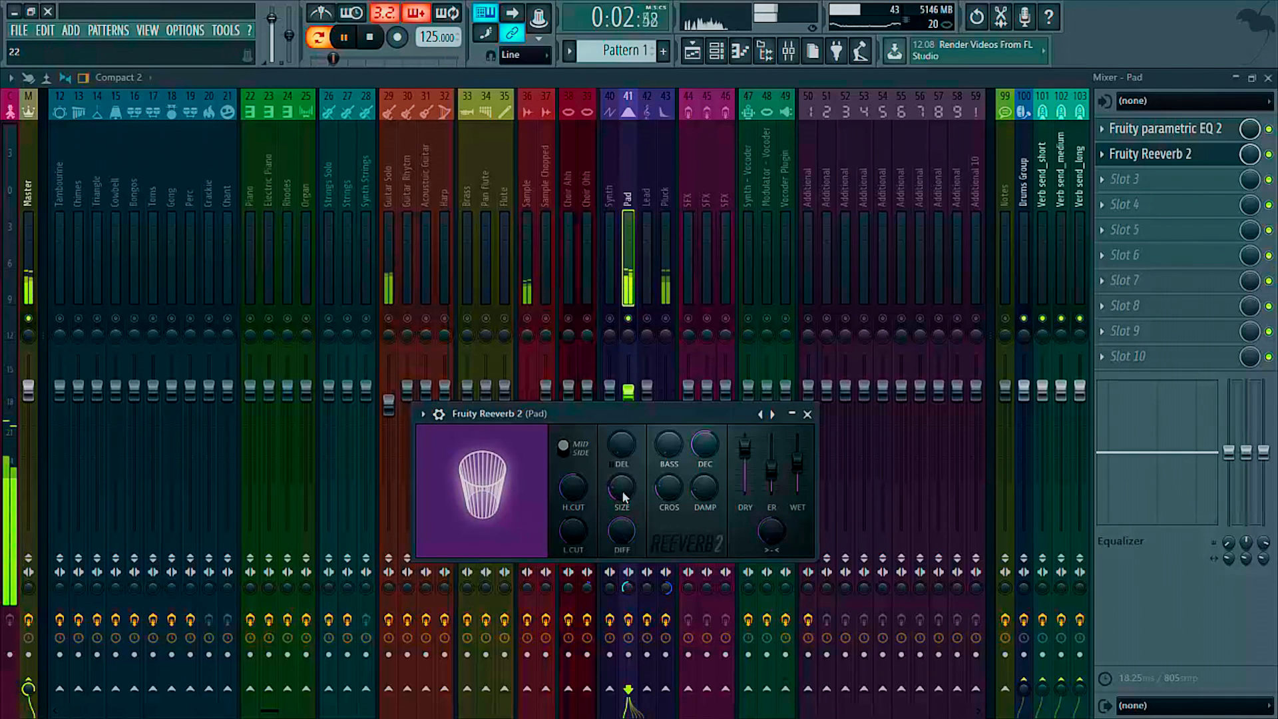
pyautogui.moveTo(624, 494); pyautogui.dragTo(624, 474)
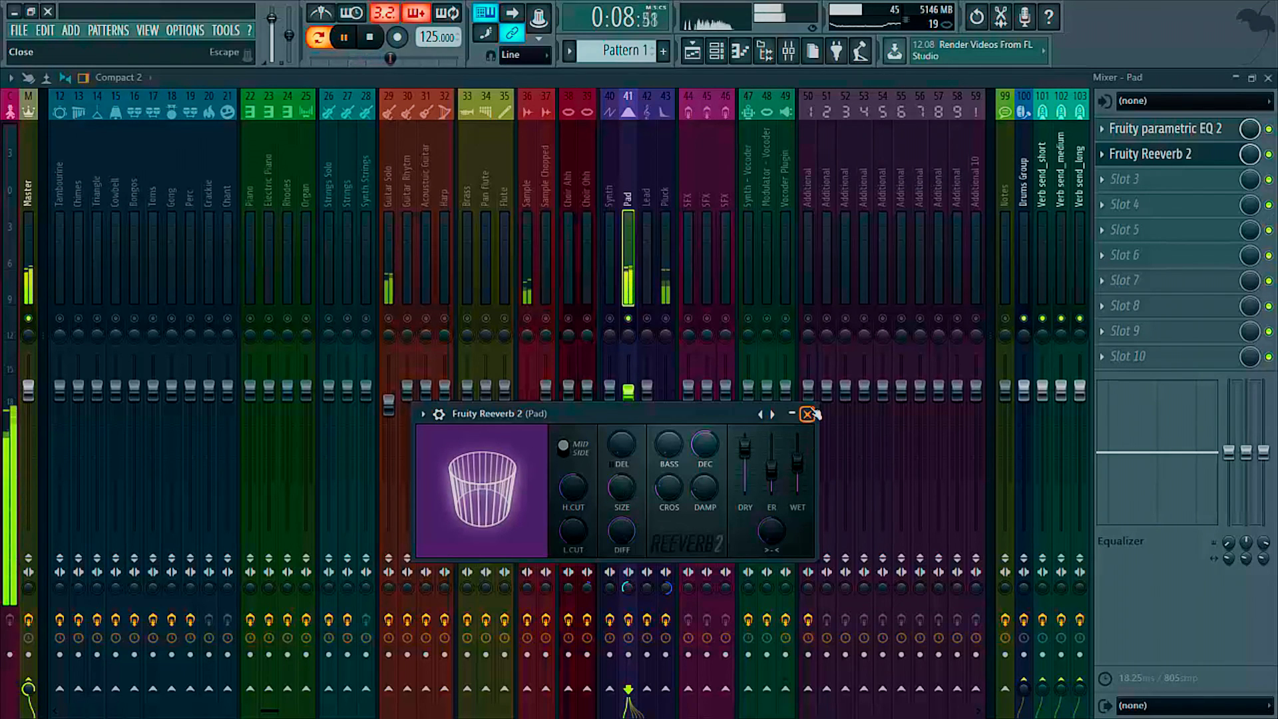
pyautogui.press('space')
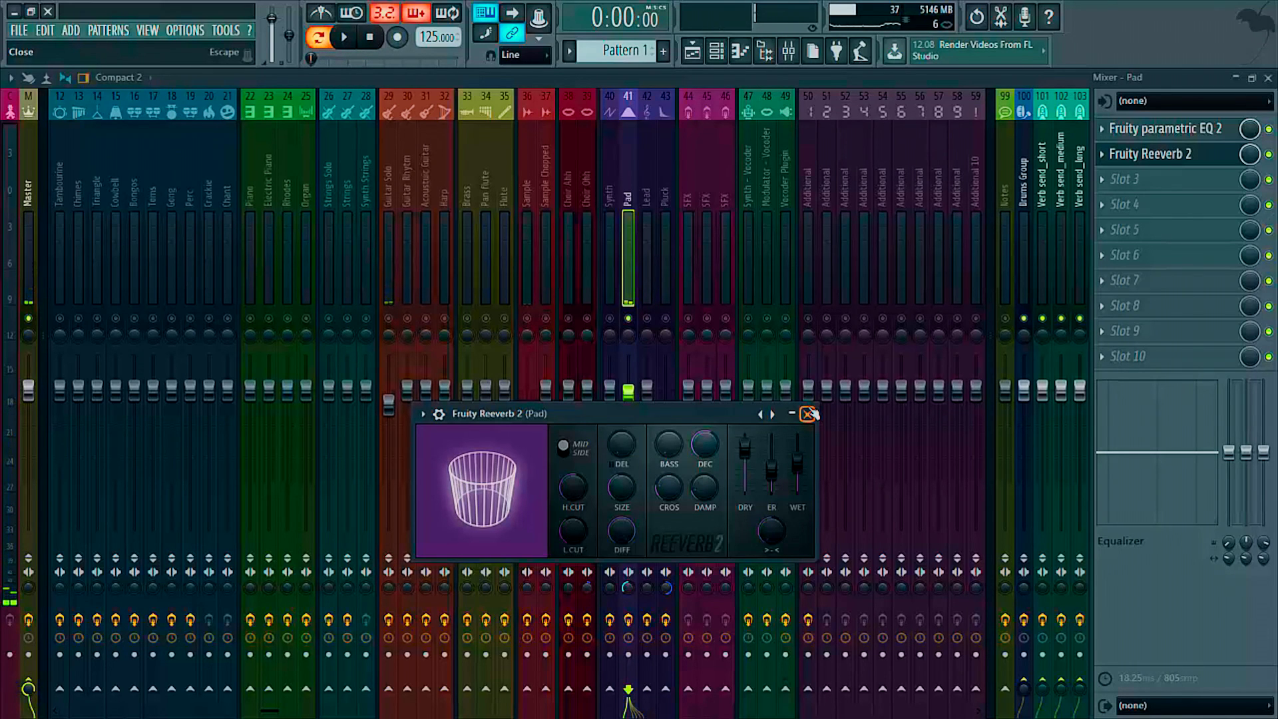
pyautogui.click(809, 414)
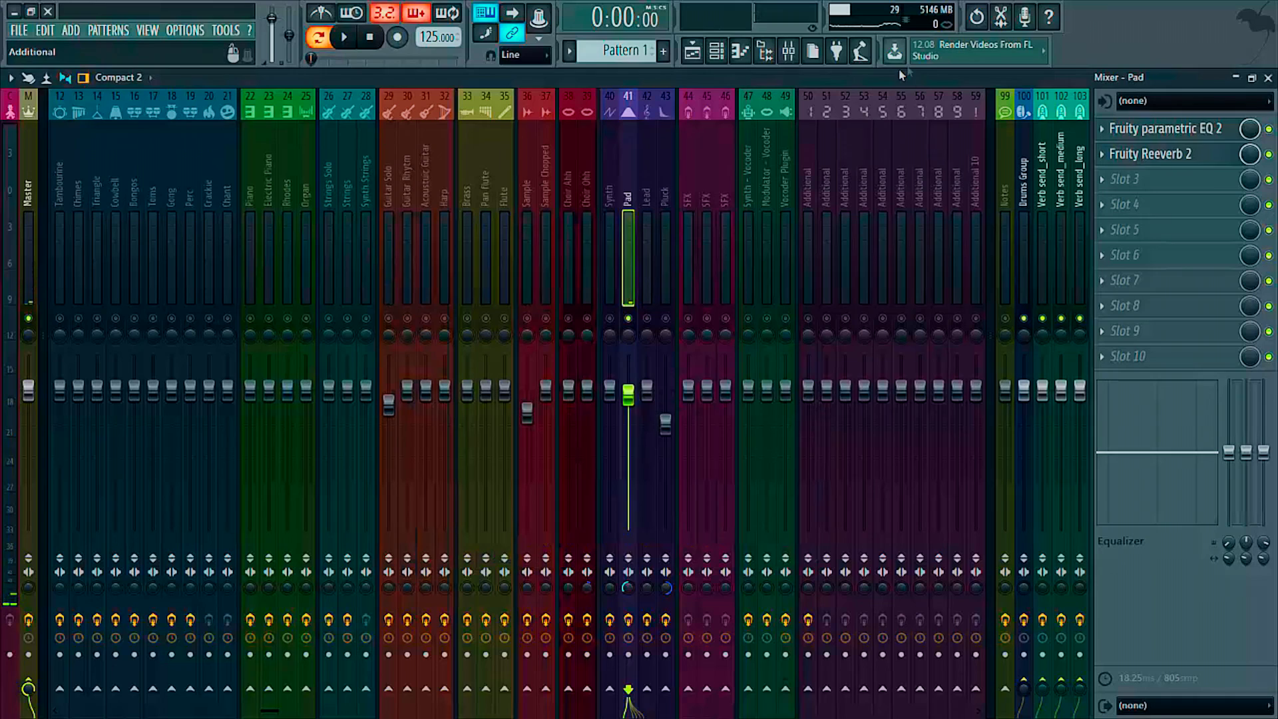
# - Solo the Pluck track and start playback
pyautogui.click(668, 319)
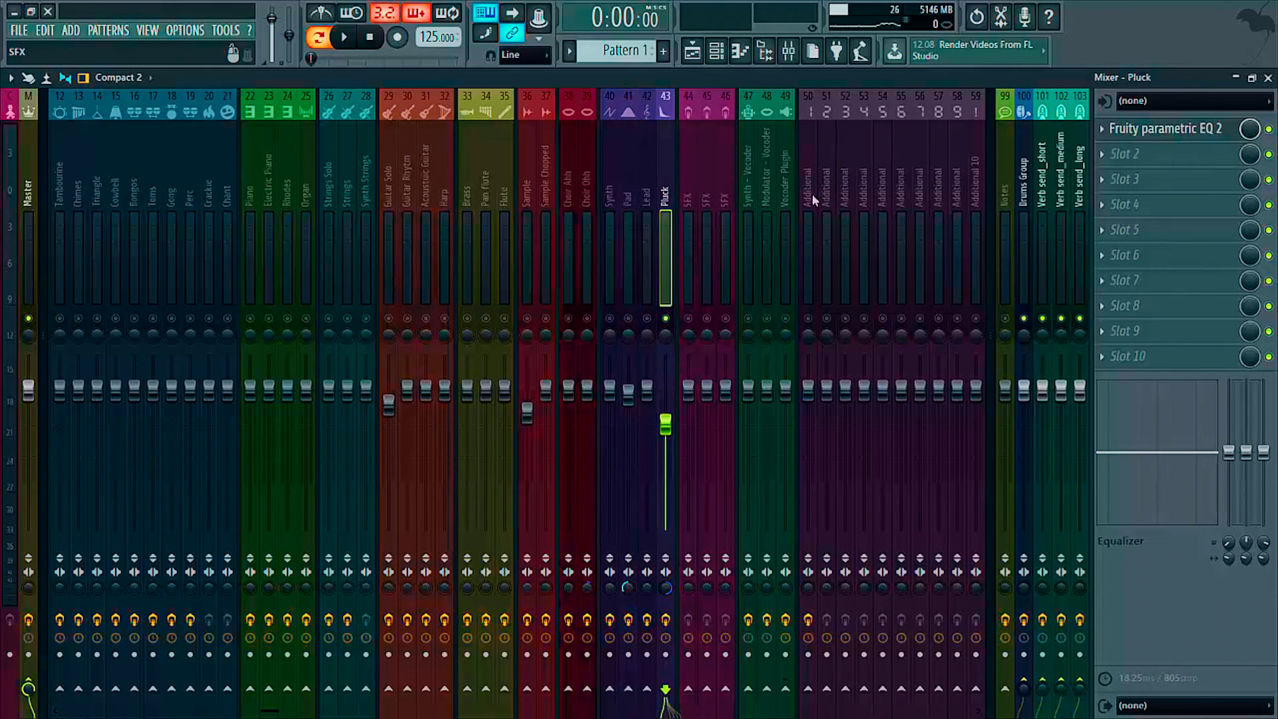
pyautogui.press('space')
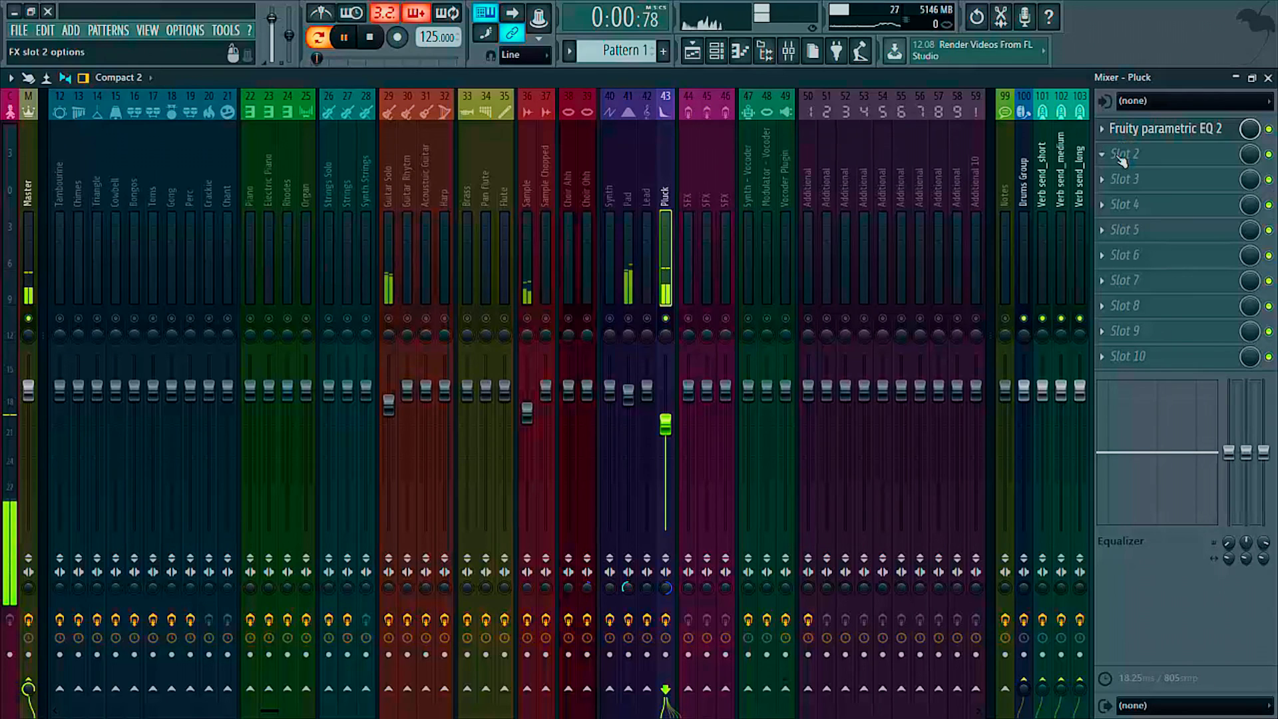
# - Load Fruity Delay 2 into the Pluck track's second effect slot, move its window over the mixer tracks and stop playback
pyautogui.click(1118, 156)
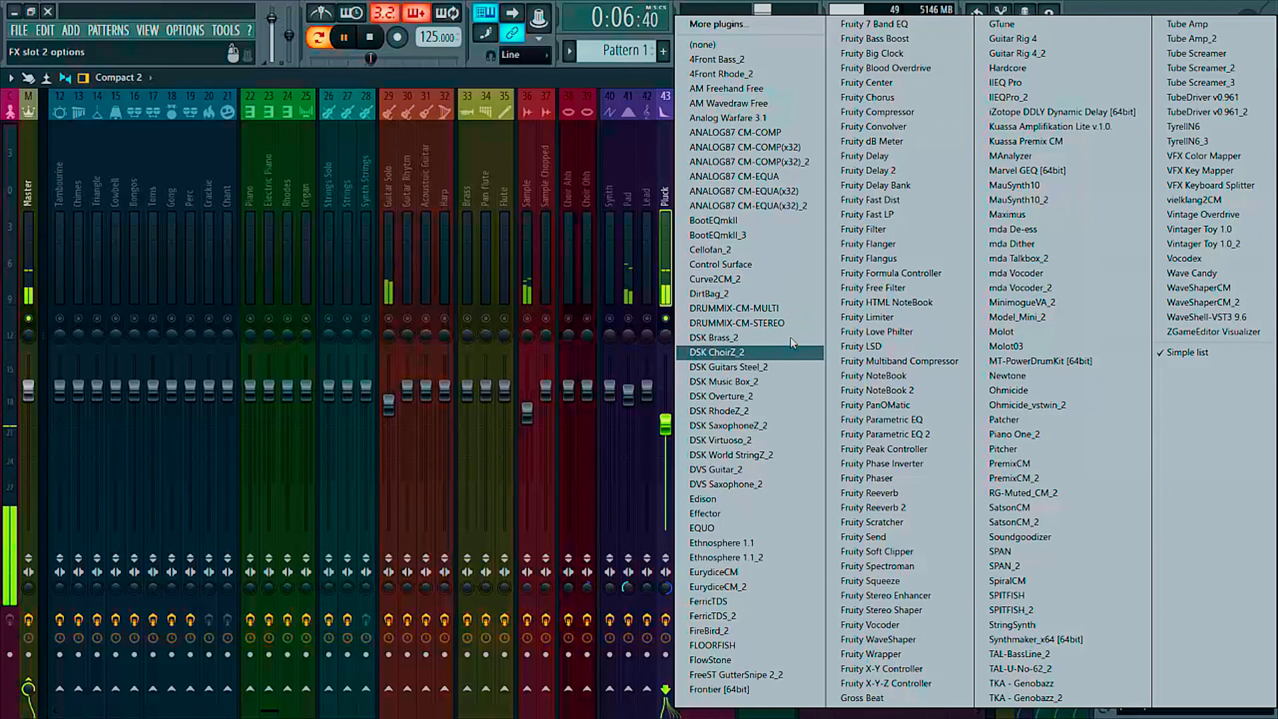
pyautogui.click(936, 175)
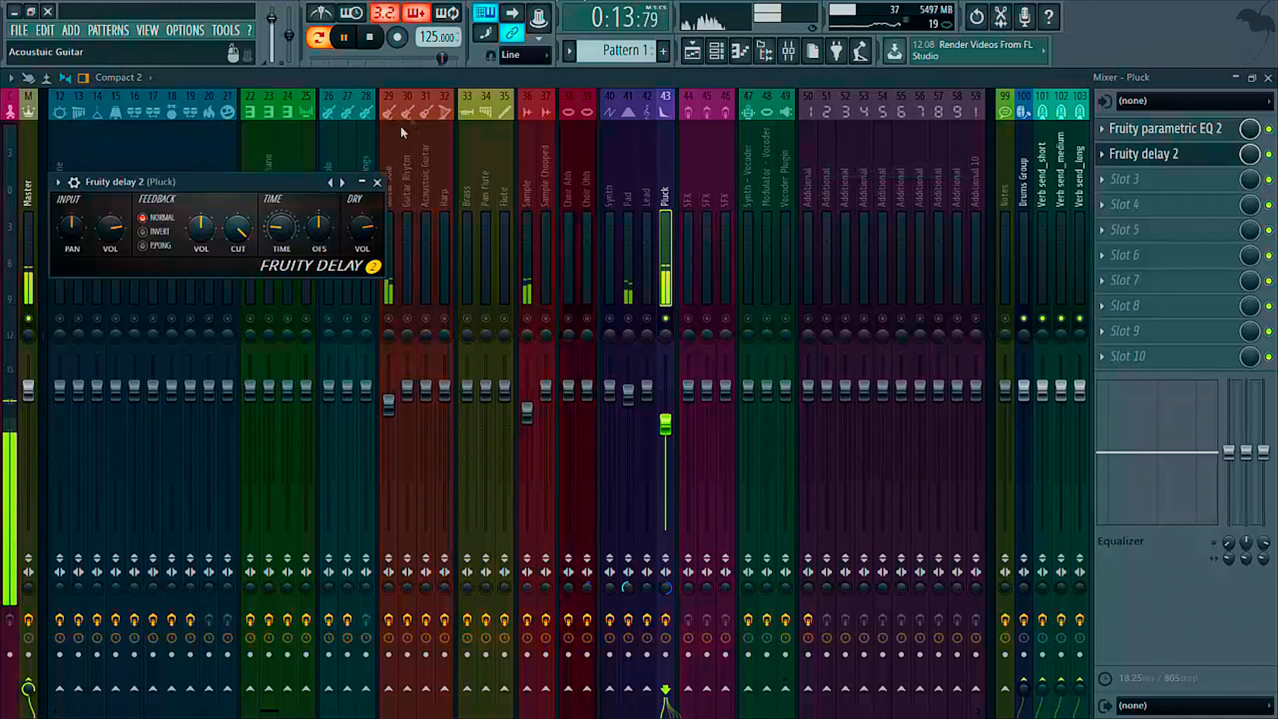
pyautogui.moveTo(296, 183); pyautogui.dragTo(634, 208)
pyautogui.press('space')
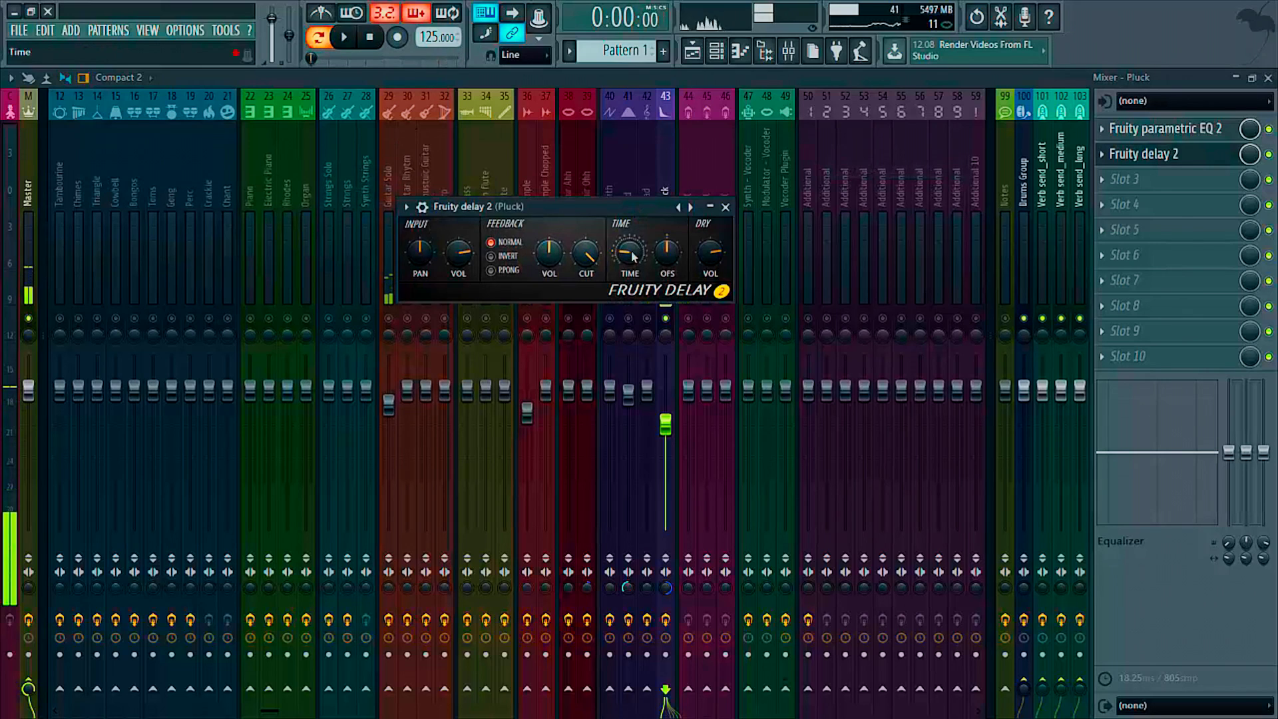
# - Lower the Pluck delay's feedback cutoff, switch feedback to ping-pong mode and pan its input fully left during playback
pyautogui.moveTo(587, 253); pyautogui.dragTo(587, 276)
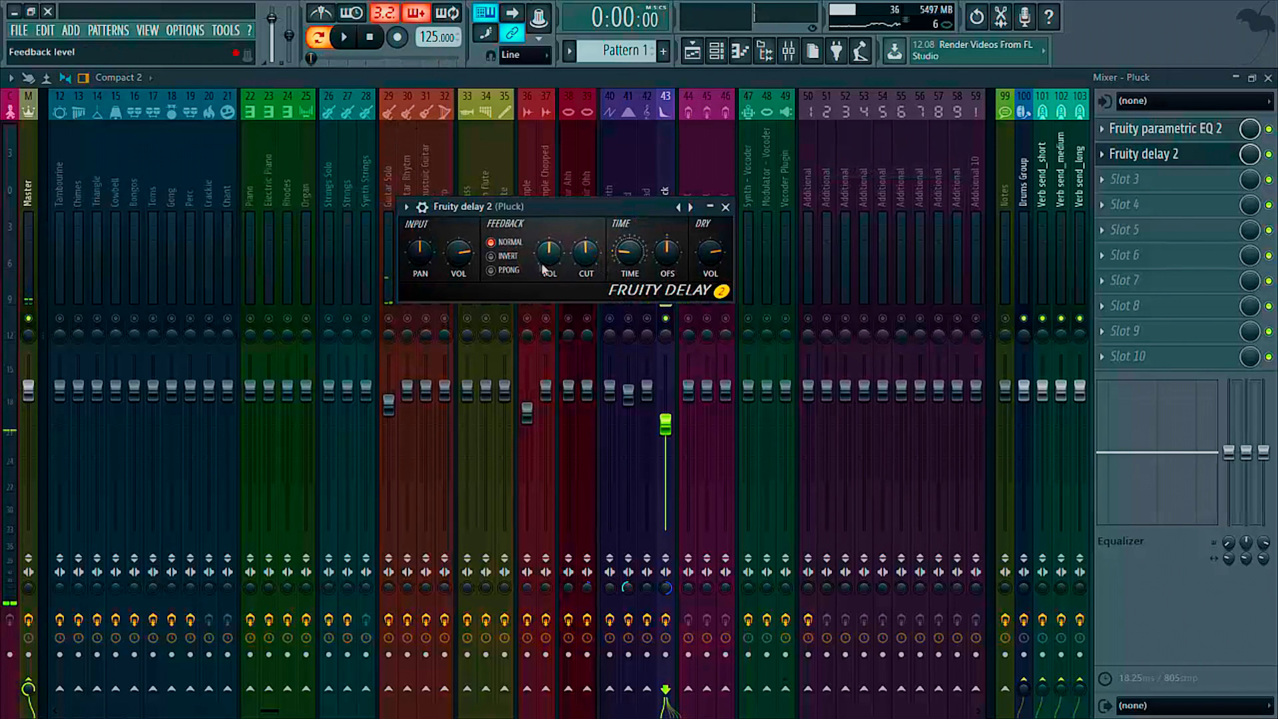
pyautogui.press('space')
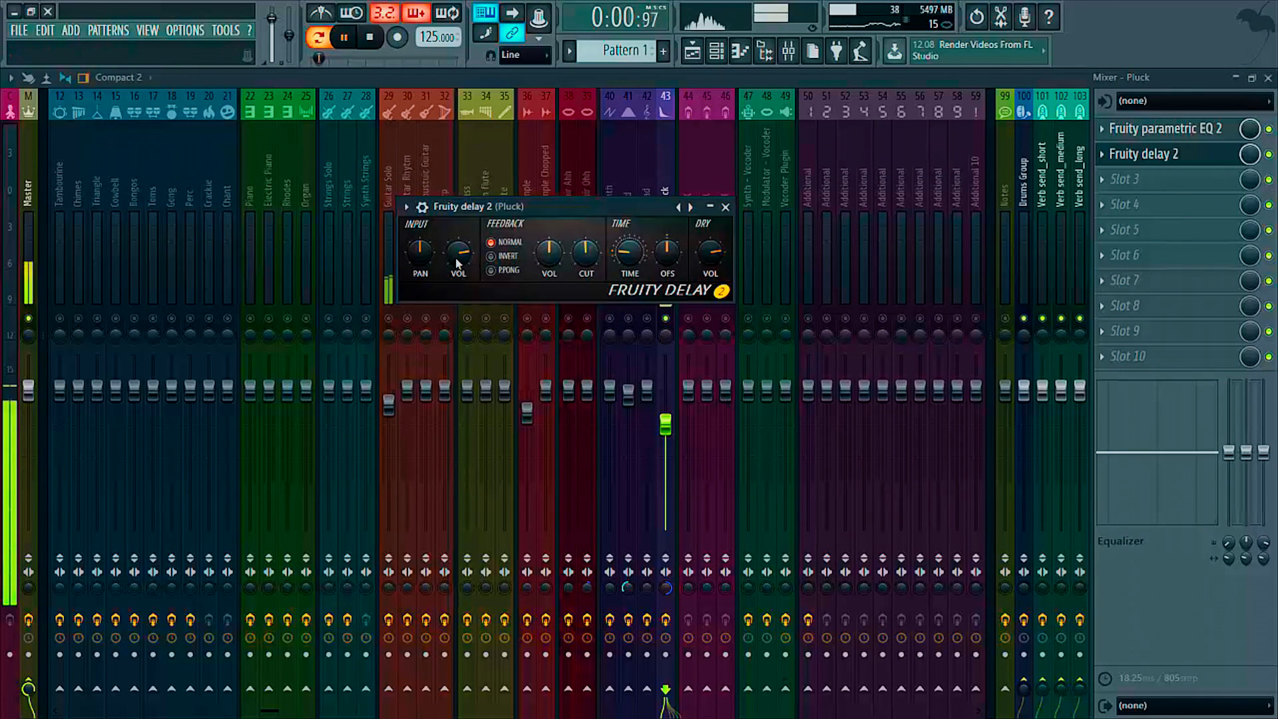
pyautogui.moveTo(584, 254); pyautogui.dragTo(583, 260)
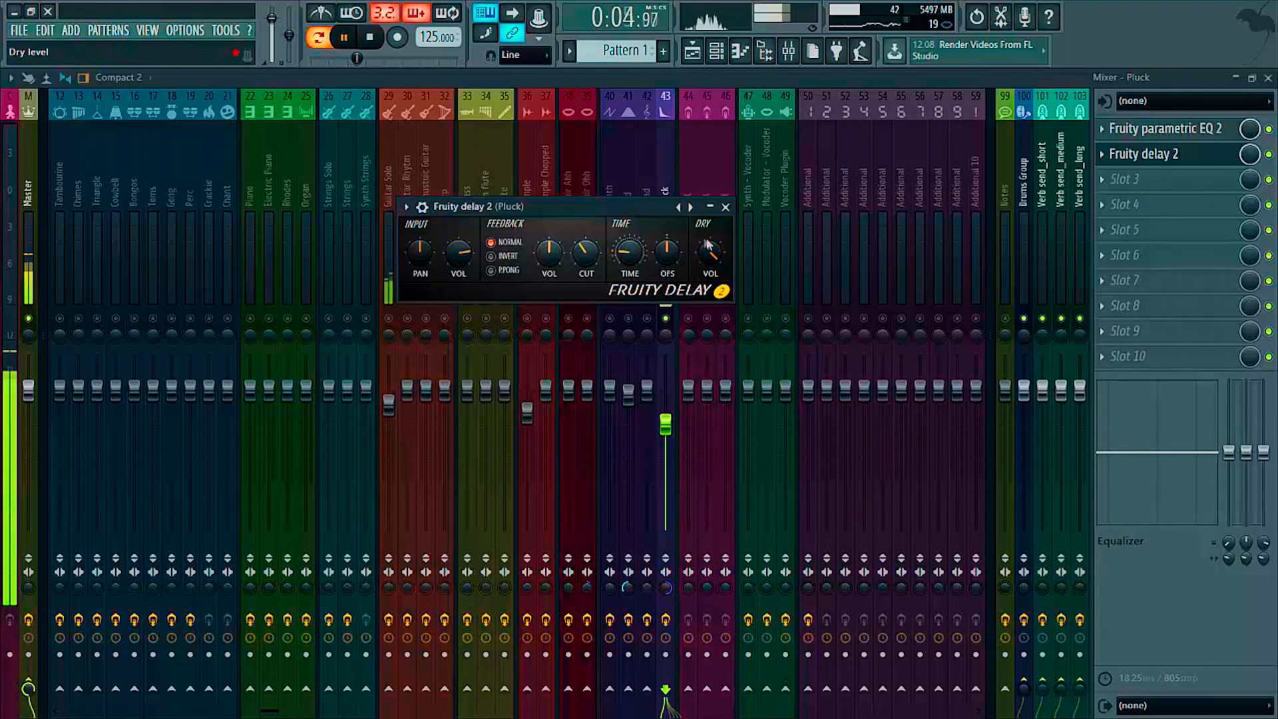
pyautogui.click(509, 273)
pyautogui.moveTo(421, 253); pyautogui.dragTo(421, 263)
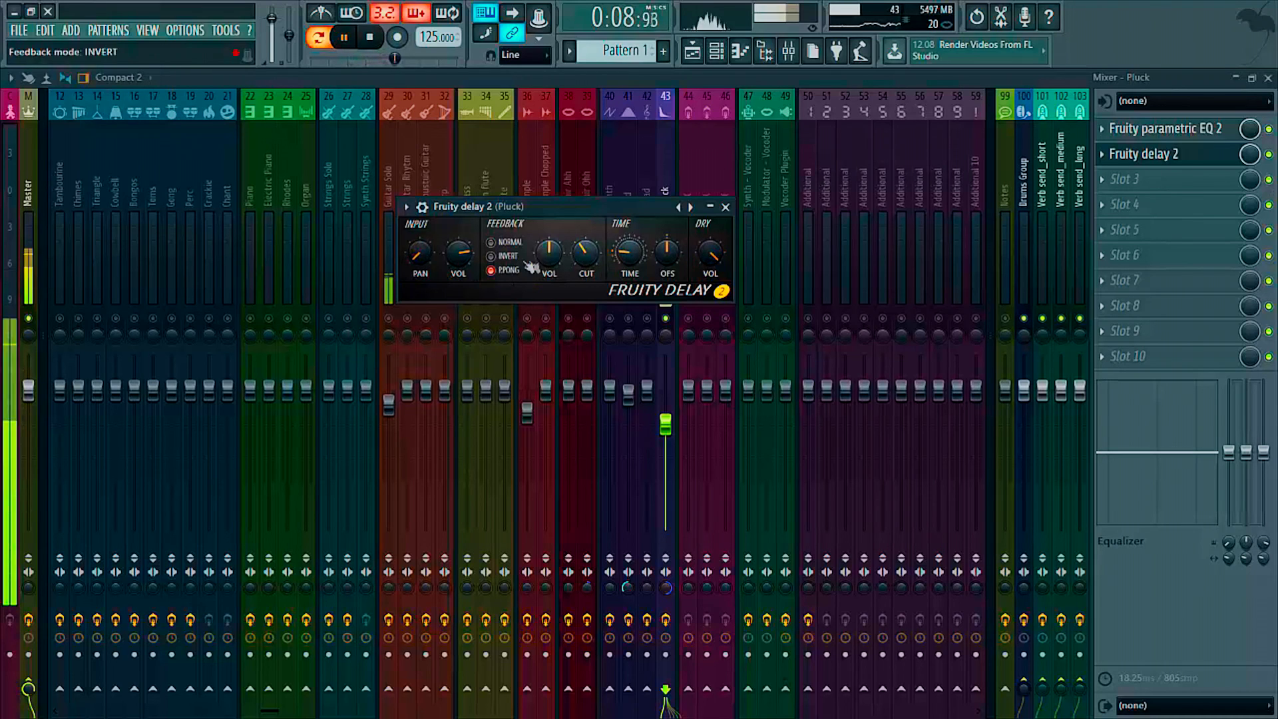
# - Reduce the Pluck delay's feedback cutoff further and lower its feedback level slightly, and stop playback and close the effect
pyautogui.moveTo(586, 251); pyautogui.dragTo(586, 257)
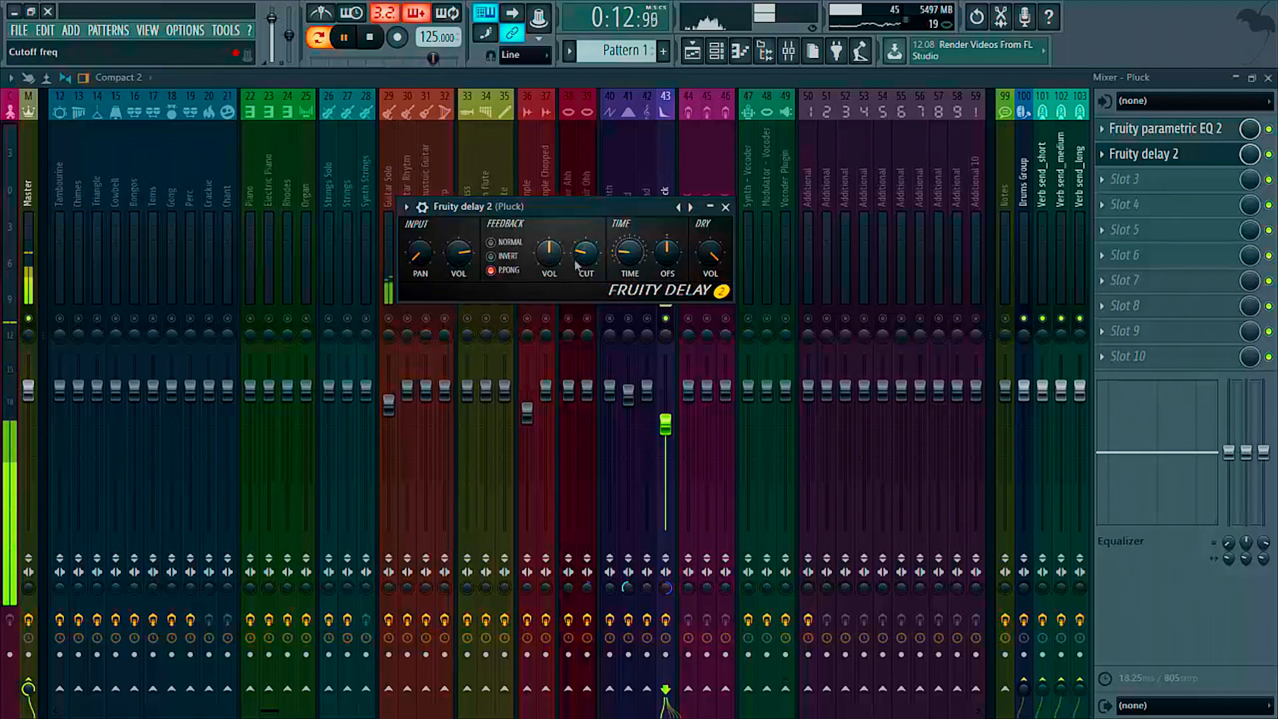
pyautogui.moveTo(549, 262); pyautogui.dragTo(549, 252)
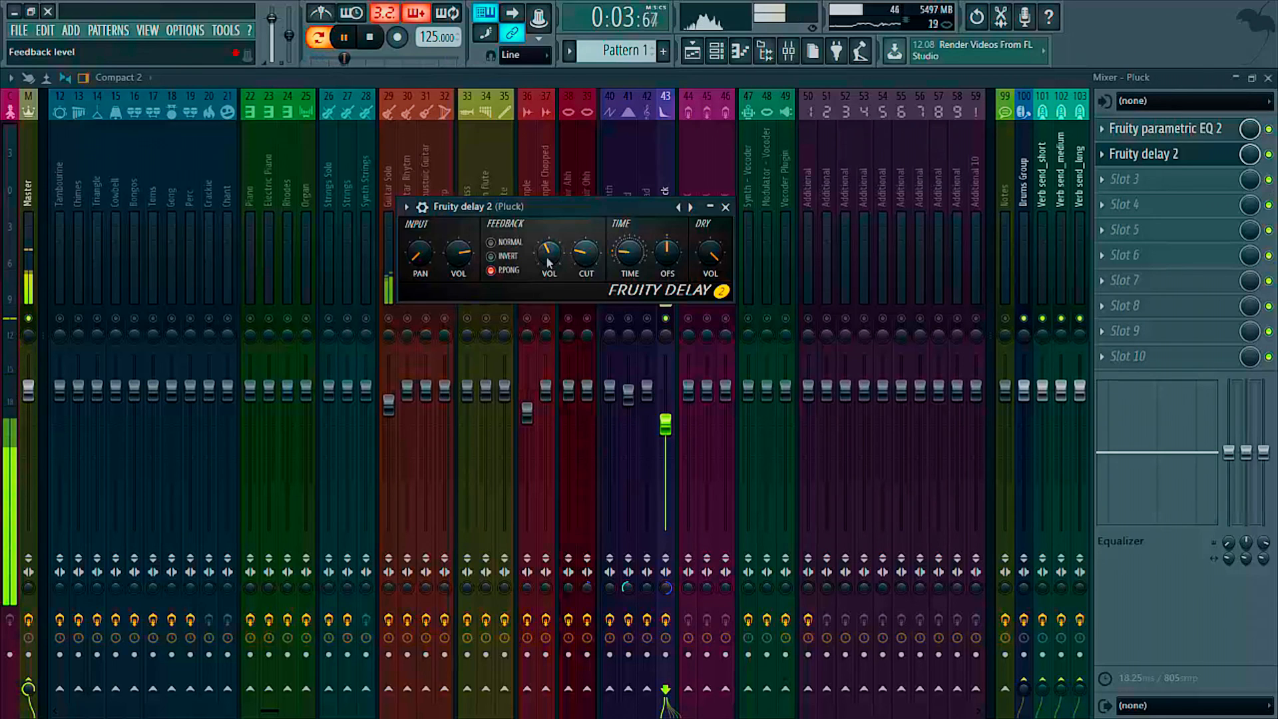
pyautogui.press('space')
pyautogui.click(726, 207)
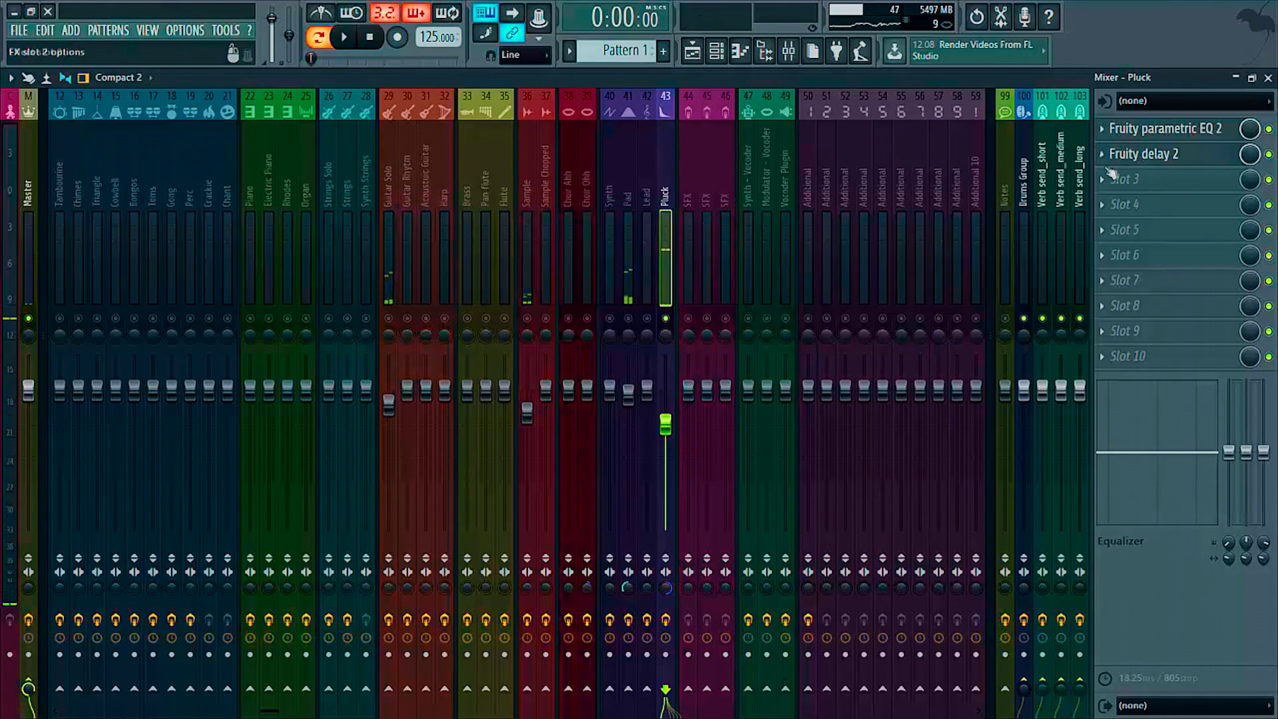
# - Replace Fruity Delay 2 in the Pluck track's second effect slot with Fruity Reeverb 2
pyautogui.click(1105, 155)
pyautogui.moveTo(1129, 176)
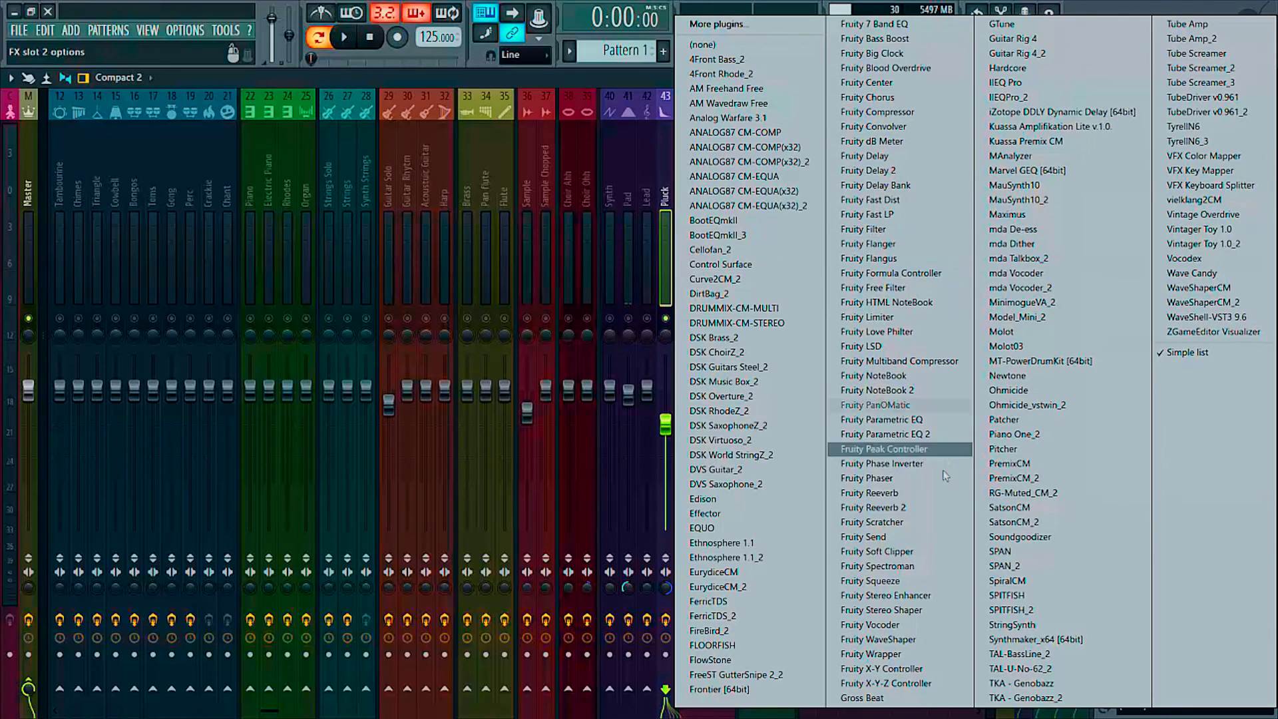
pyautogui.click(930, 510)
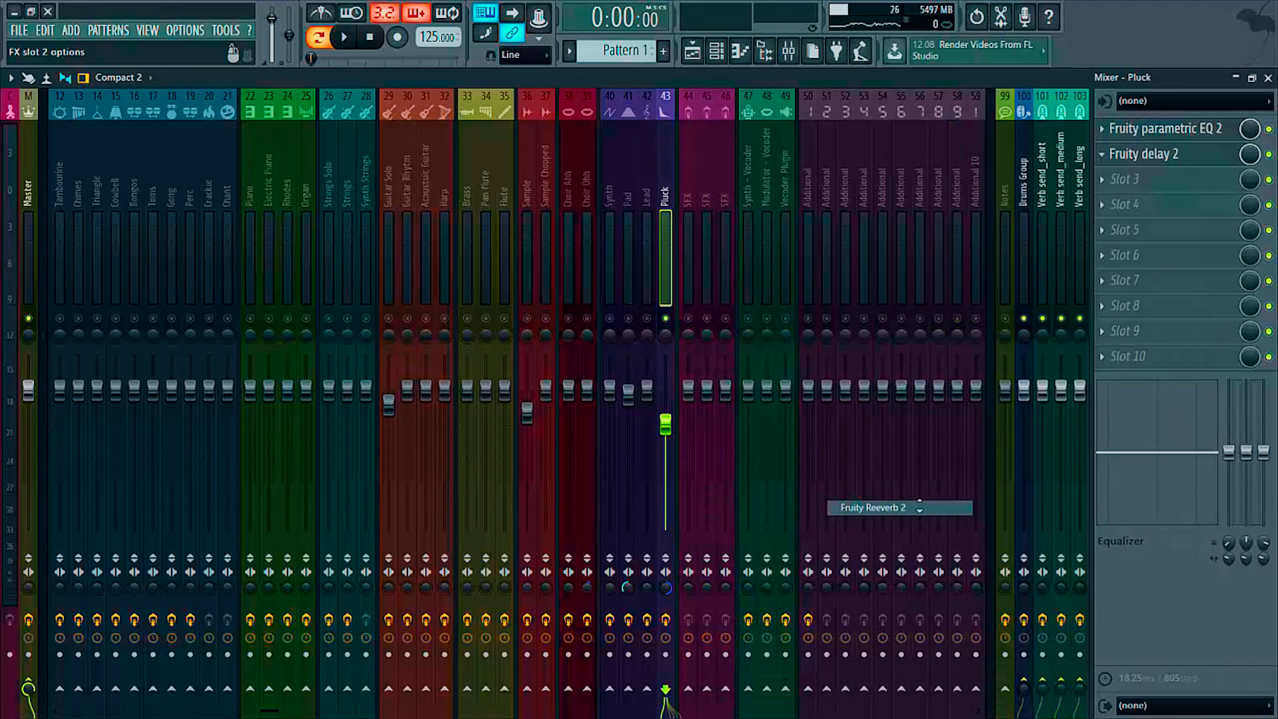
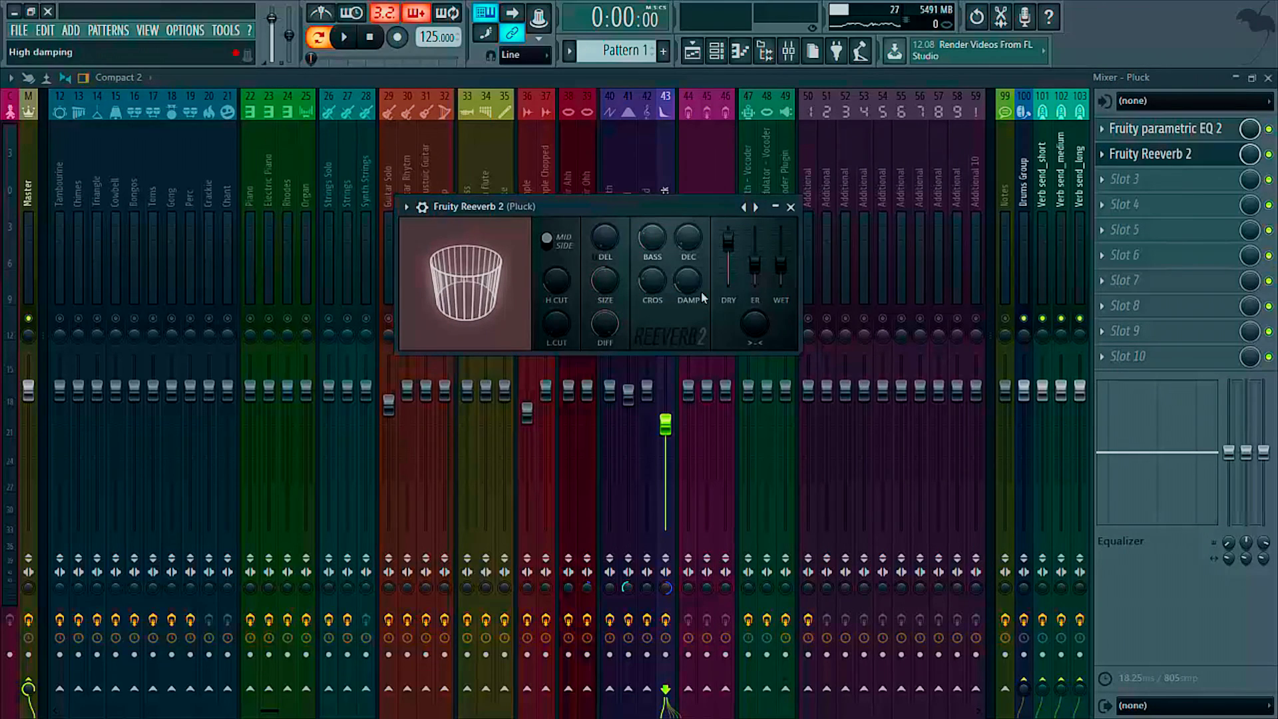
# - Raise the Pluck reverb's wet level slightly, set its high cut to 12.9 kHz and adjust its low cut
pyautogui.moveTo(781, 266); pyautogui.dragTo(780, 258)
pyautogui.click(755, 325)
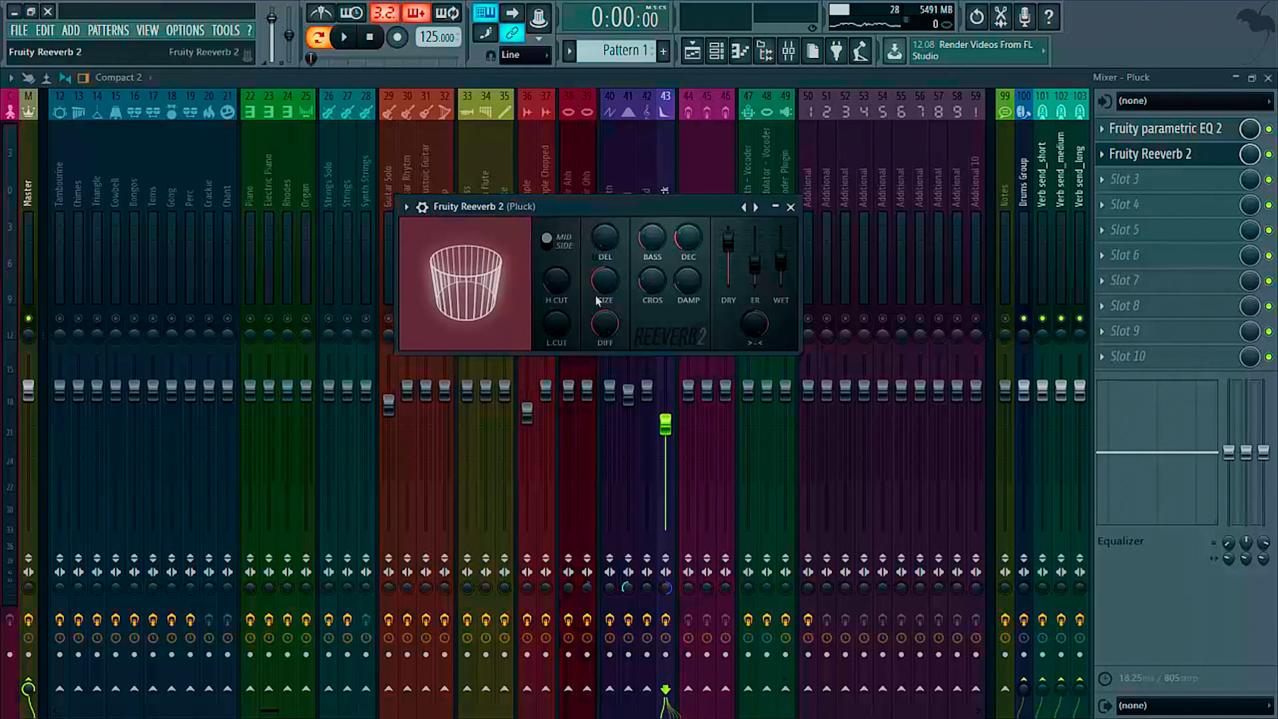
pyautogui.moveTo(556, 280); pyautogui.dragTo(557, 270)
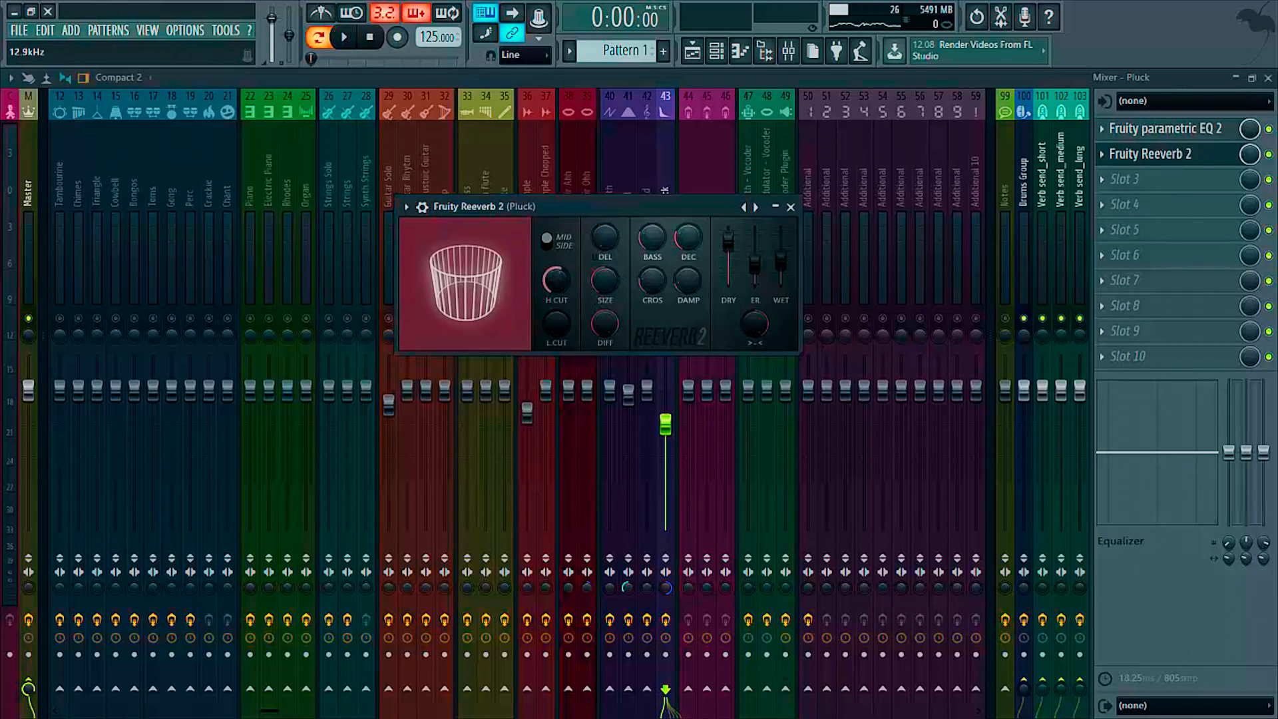
pyautogui.moveTo(556, 324); pyautogui.dragTo(557, 319)
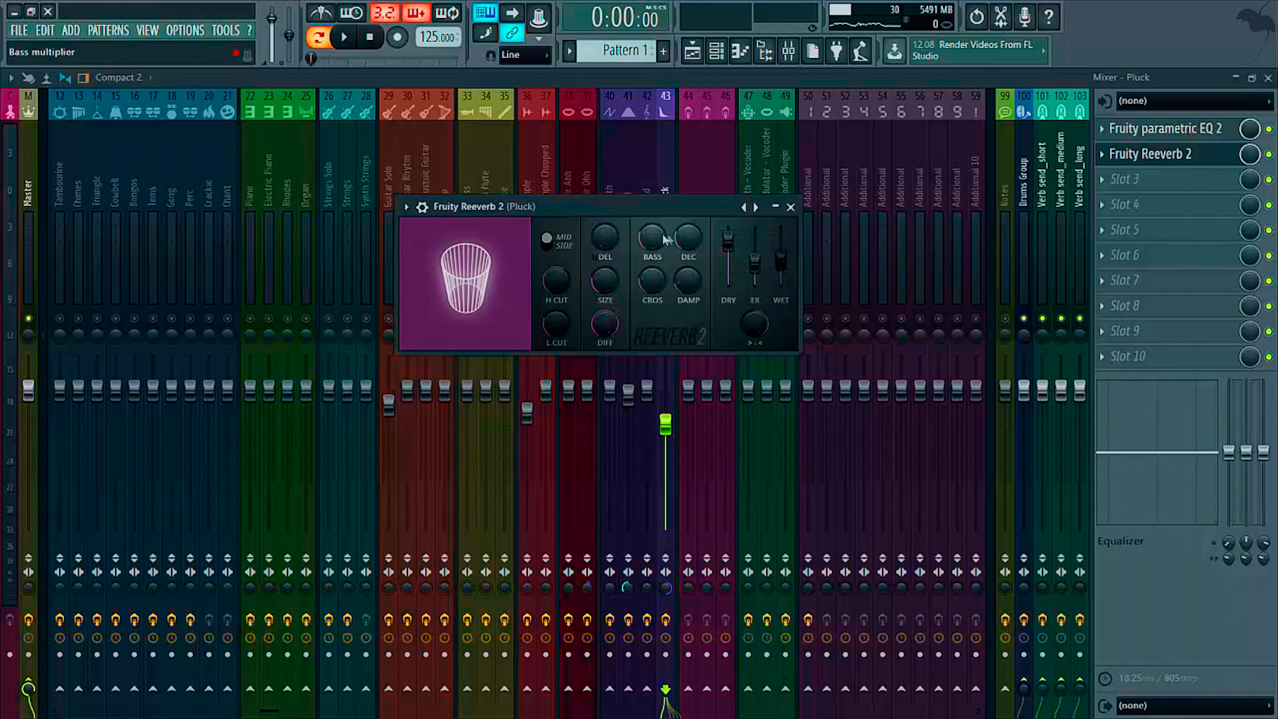
# - During playback, raise the Pluck reverb's wet level to 66% and lower its dry level to 83%
pyautogui.press('space')
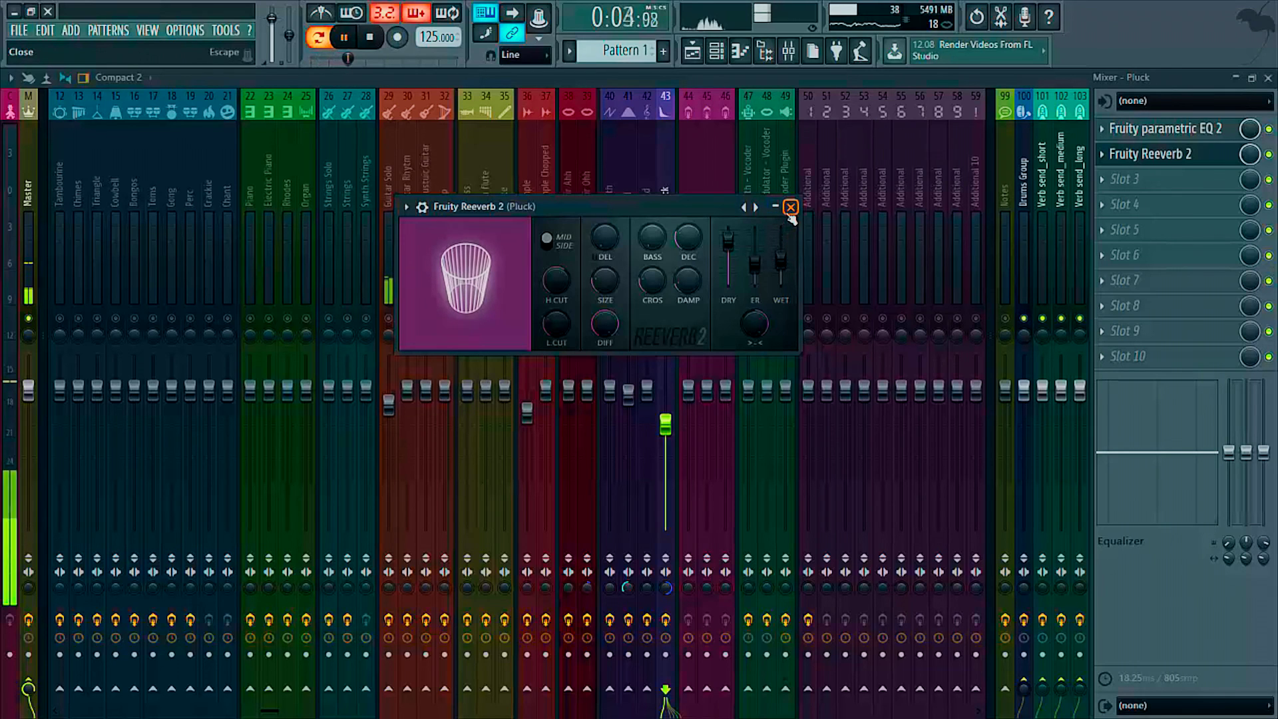
pyautogui.moveTo(780, 261); pyautogui.dragTo(780, 255)
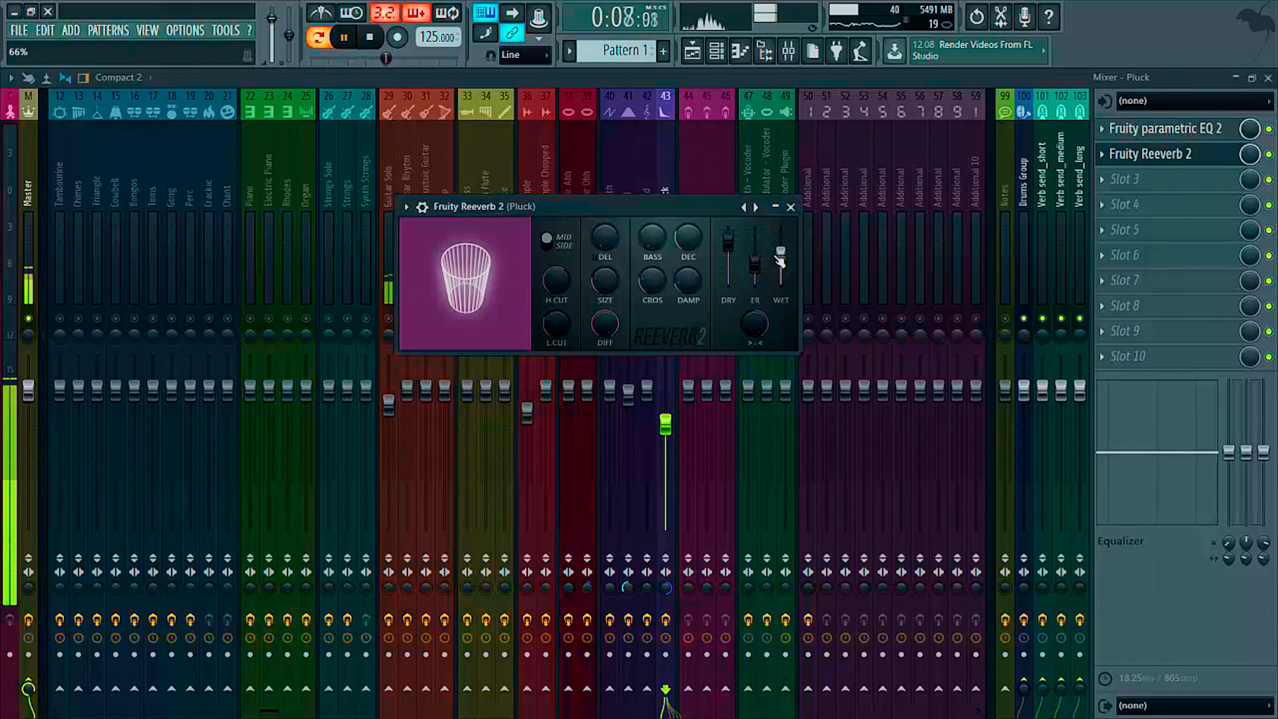
pyautogui.moveTo(729, 241); pyautogui.dragTo(738, 249)
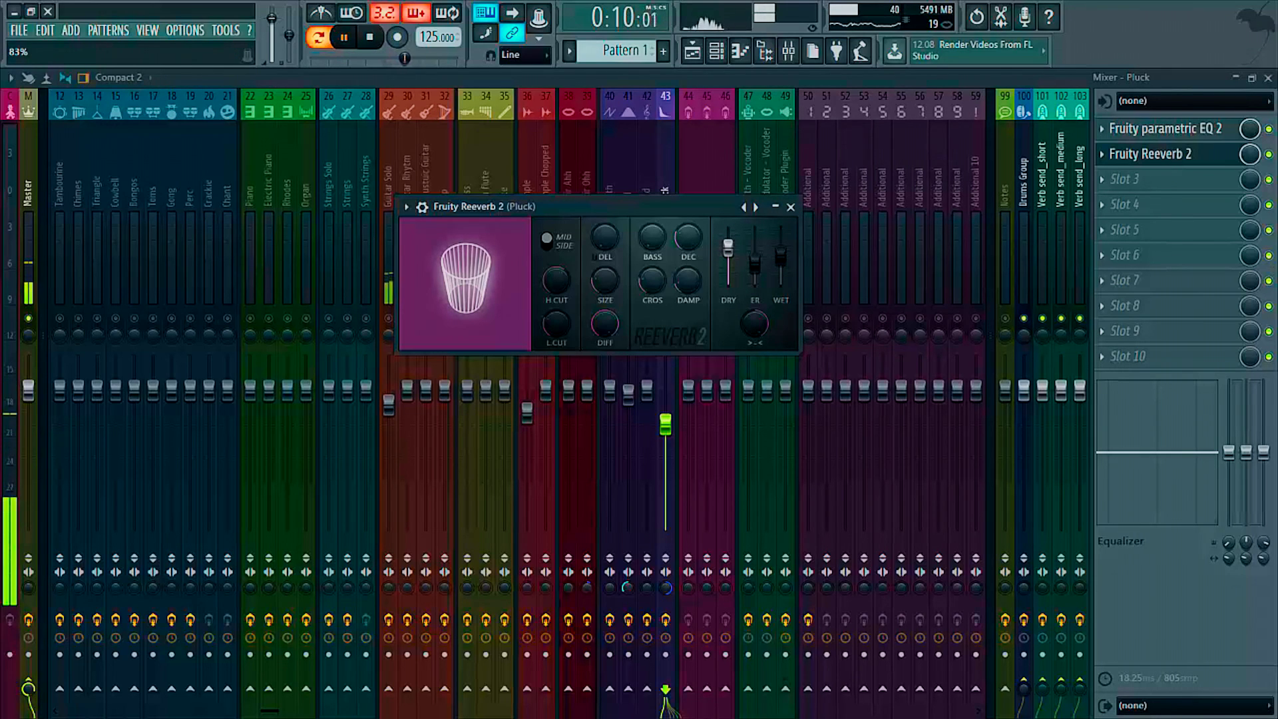
pyautogui.press('space')
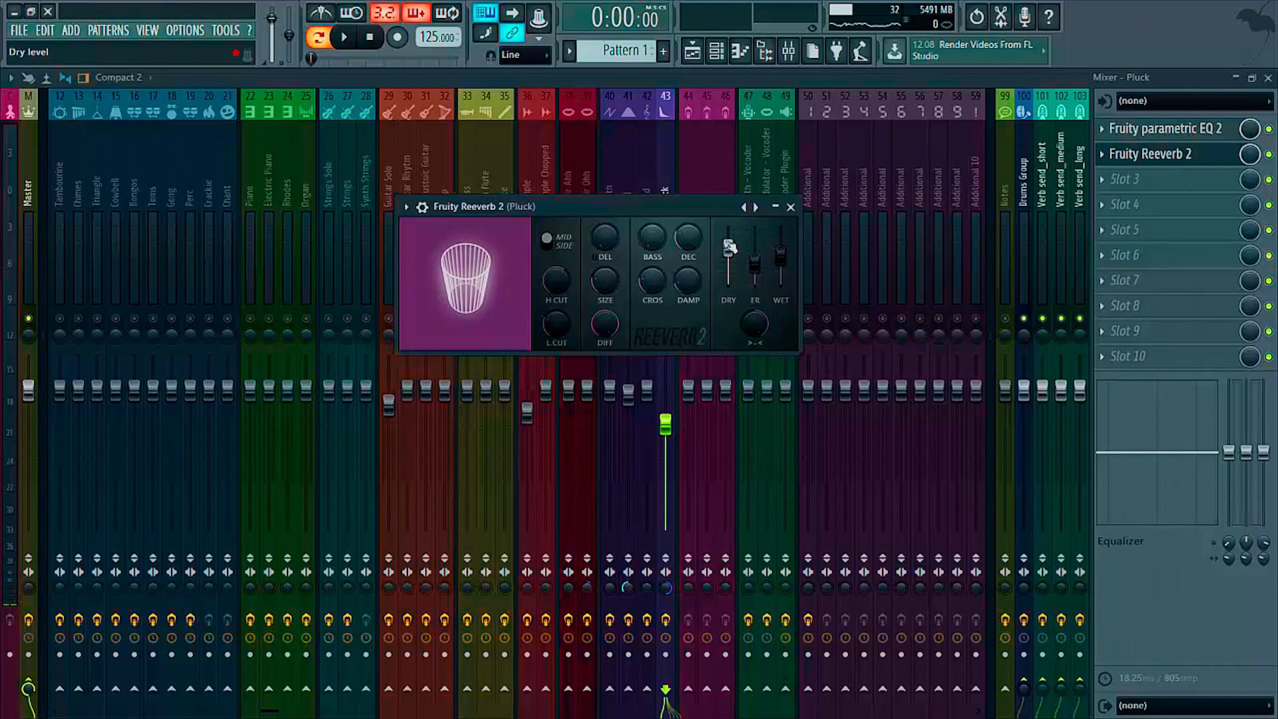
# - Compare dry levels on the Pluck reverb with playback, settle on 80%, and stop playback and close the effect
pyautogui.moveTo(729, 248); pyautogui.dragTo(728, 242)
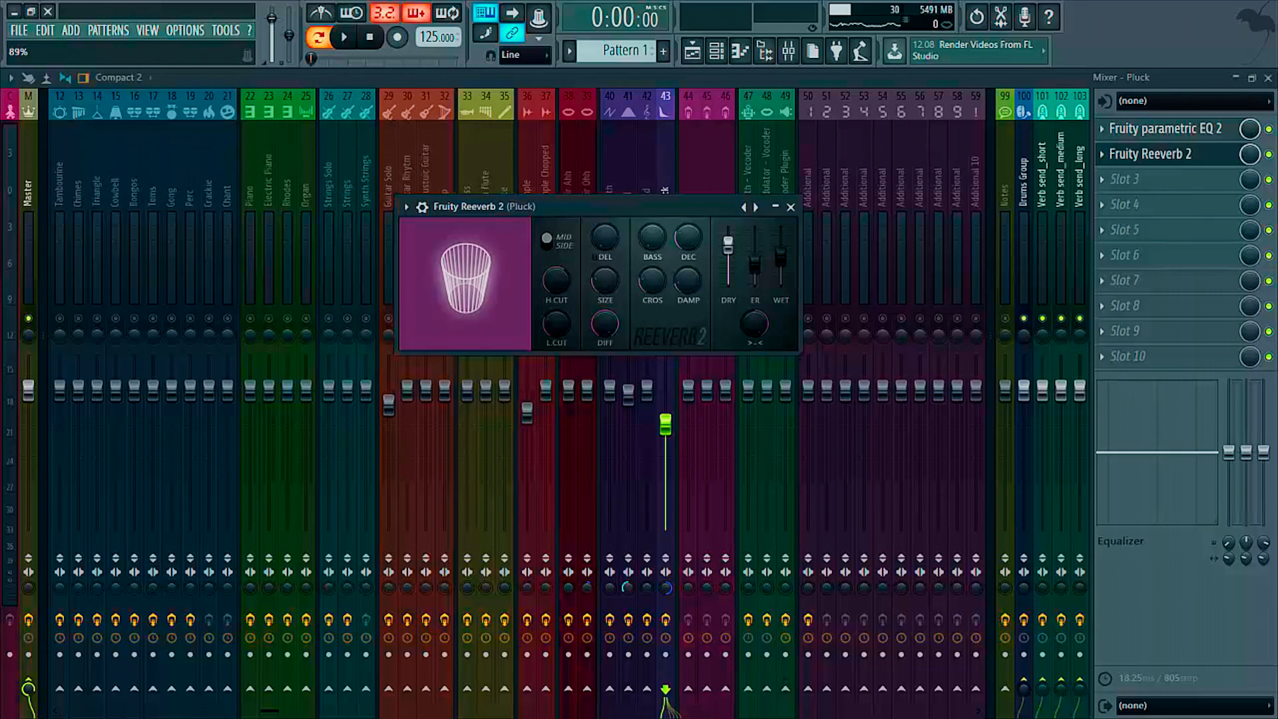
pyautogui.moveTo(778, 251); pyautogui.dragTo(728, 251)
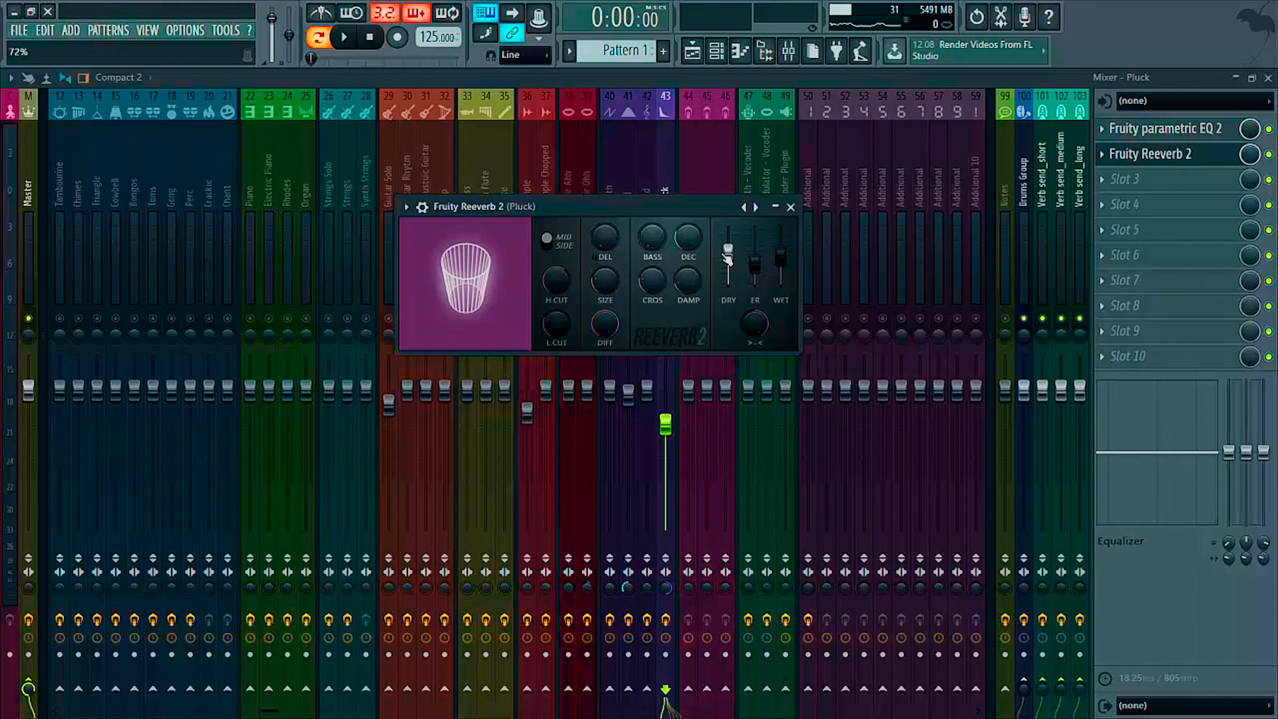
pyautogui.press('space')
pyautogui.moveTo(728, 260); pyautogui.dragTo(728, 239)
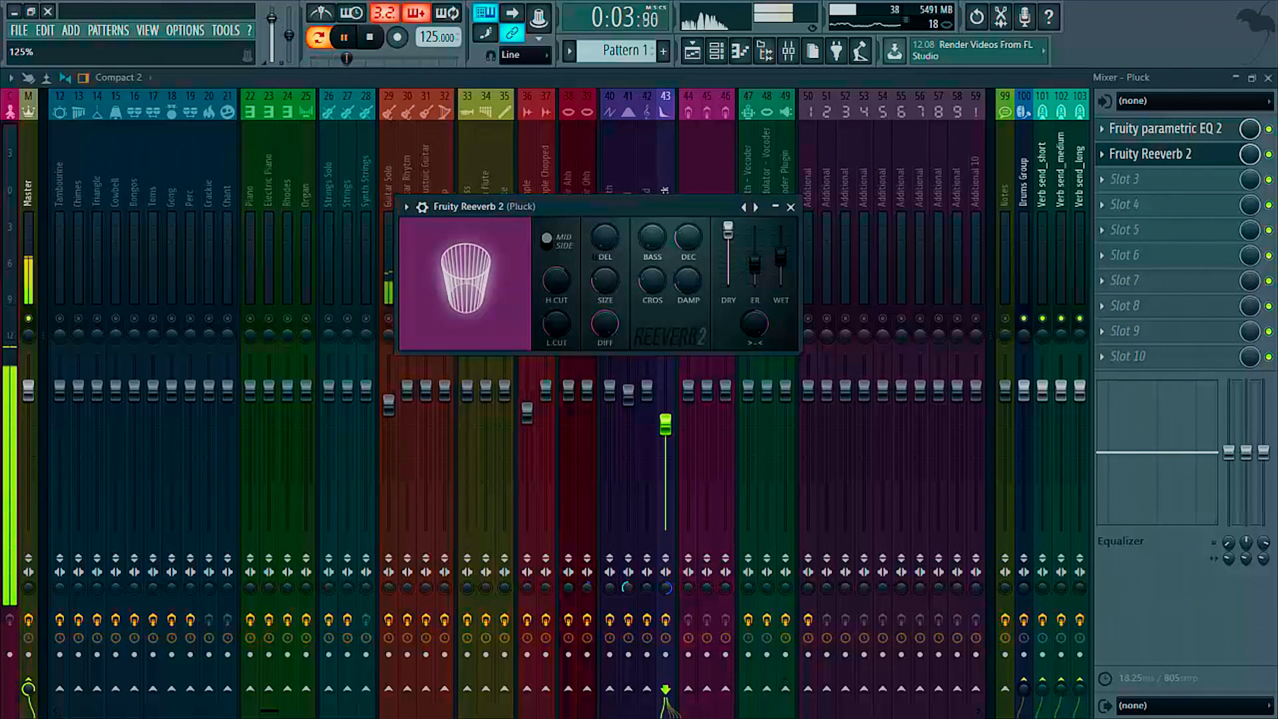
pyautogui.moveTo(728, 229); pyautogui.dragTo(728, 236)
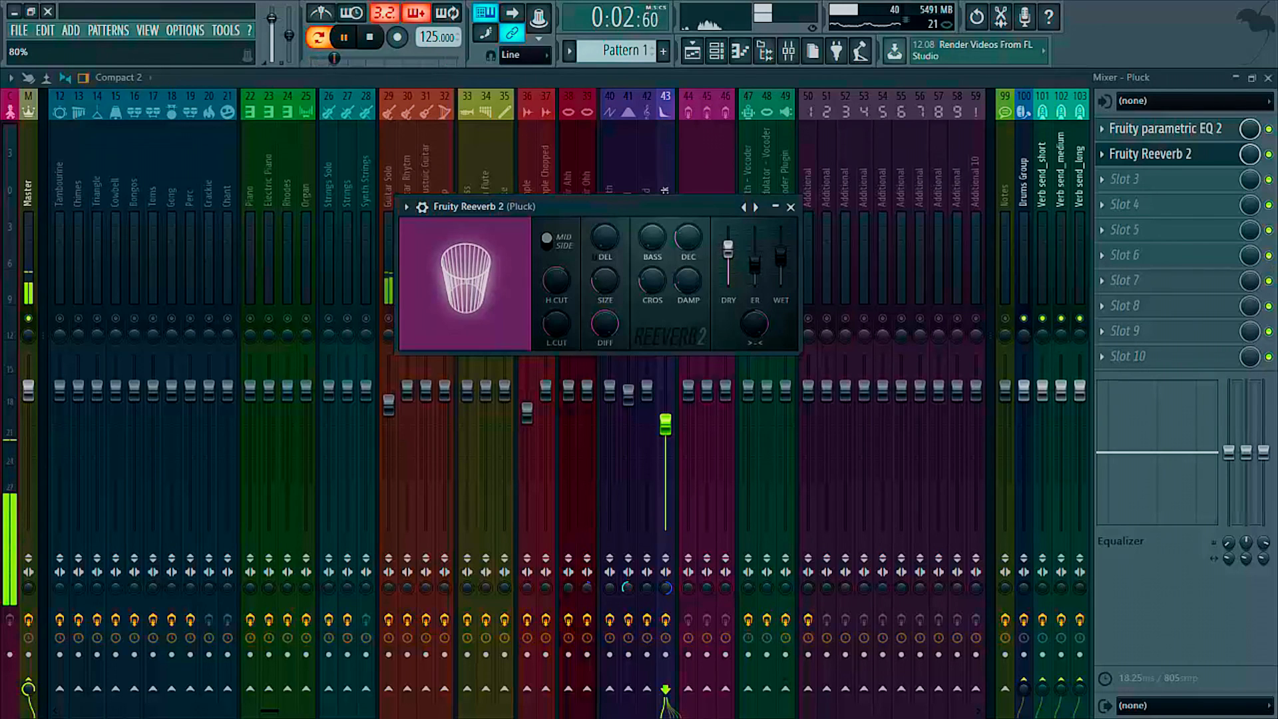
pyautogui.press('space')
pyautogui.click(791, 208)
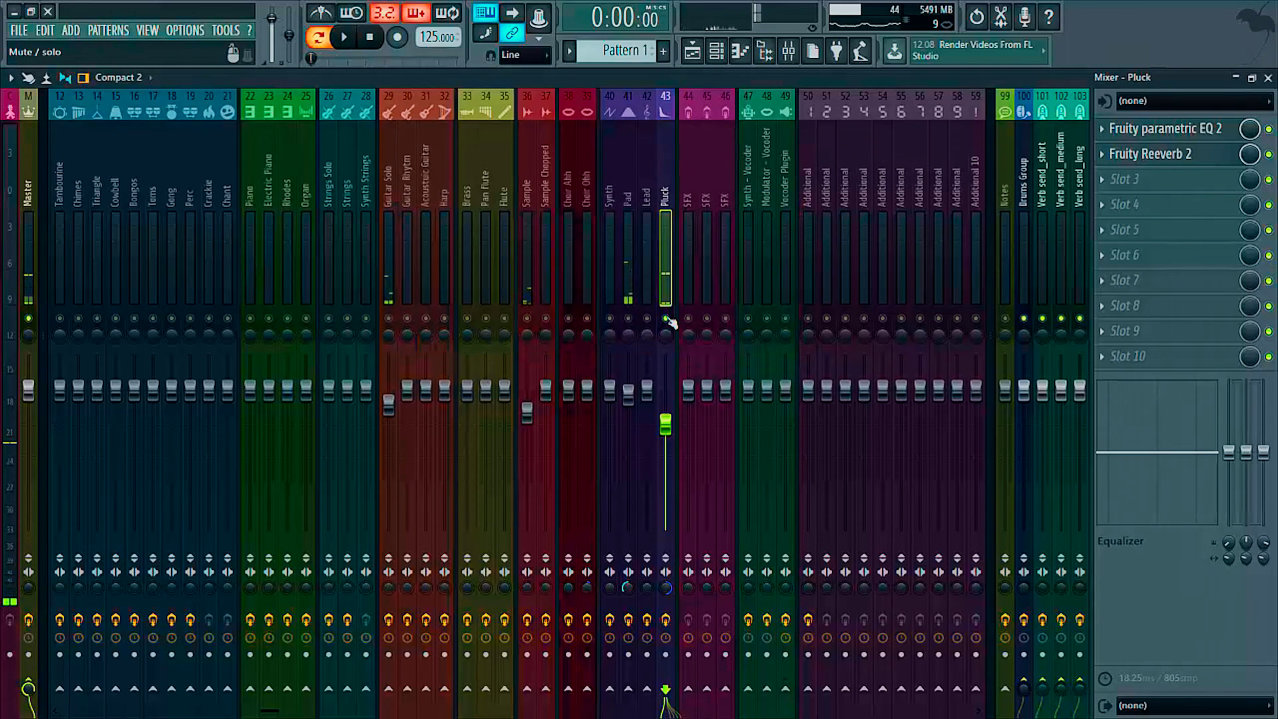
# - Unsolo the Pluck track and raise its volume fader to 84% (-3.6 dB) during playback
pyautogui.press('space')
pyautogui.moveTo(670, 404); pyautogui.dragTo(670, 395)
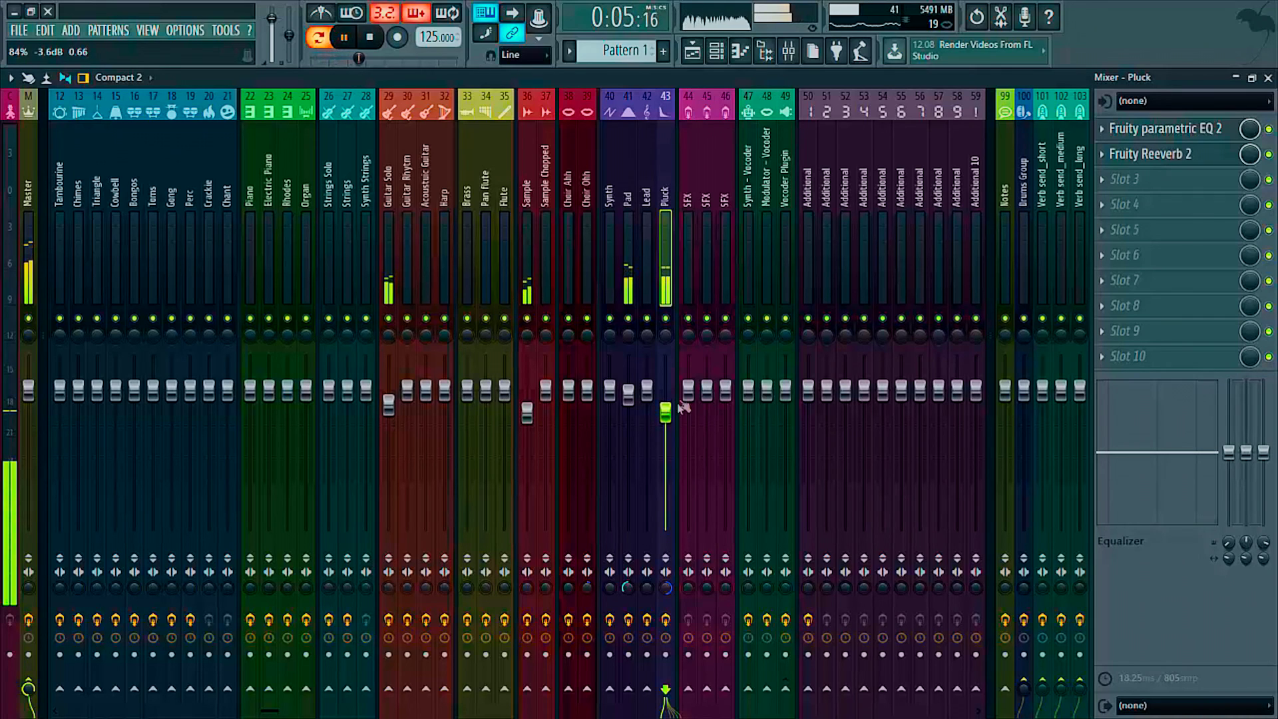
pyautogui.press('space')
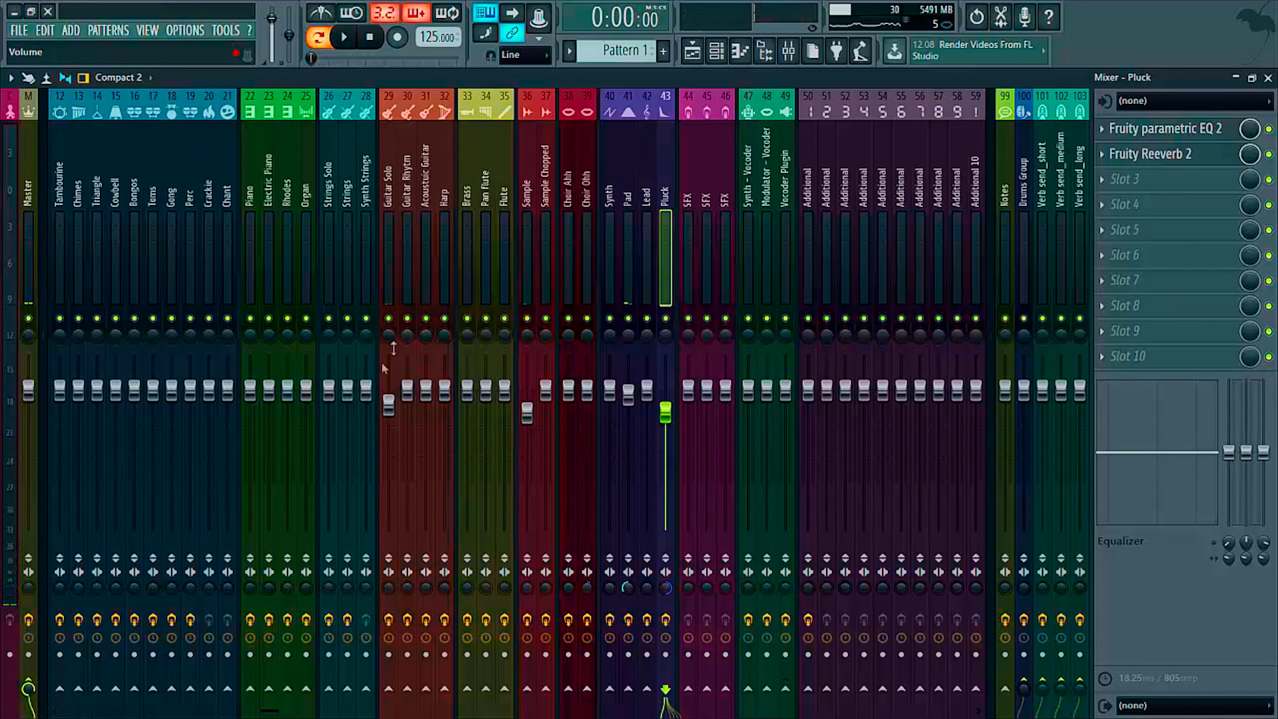
# - Play the full mix and check the panning of the Guitar Solo, Pad and Pluck tracks
pyautogui.press('space')
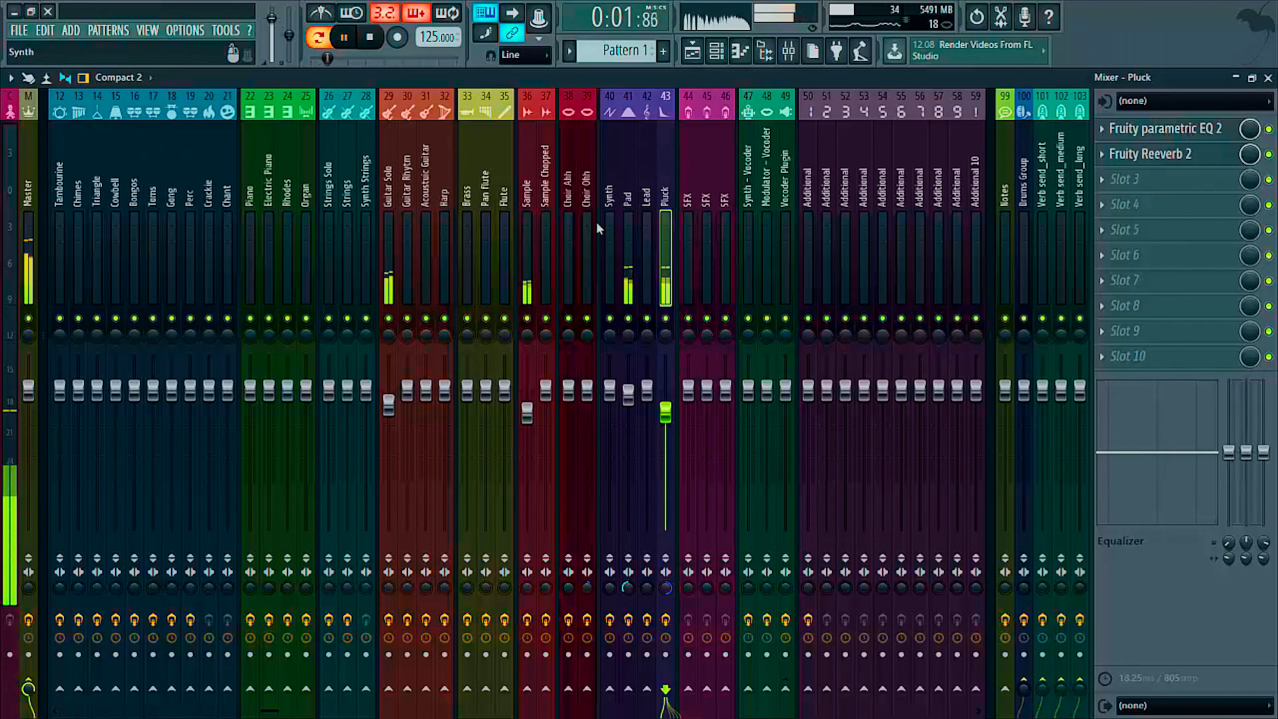
pyautogui.click(389, 234)
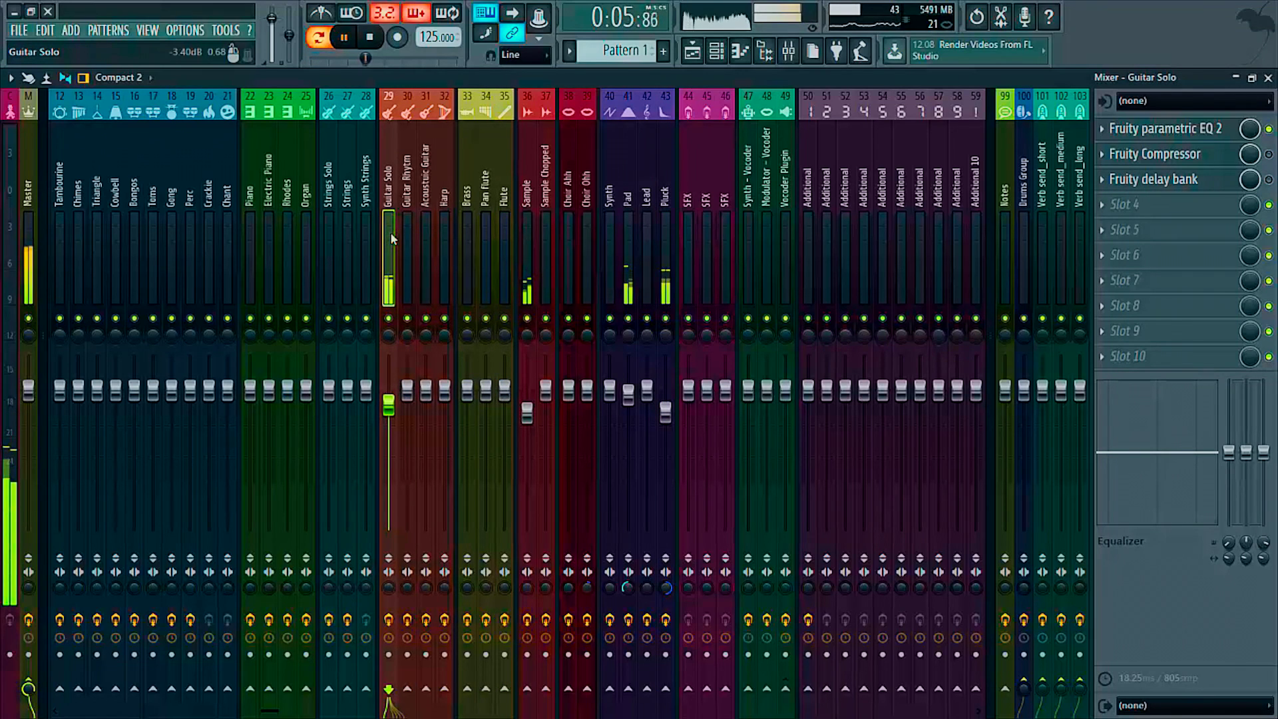
pyautogui.click(629, 339)
pyautogui.press('space')
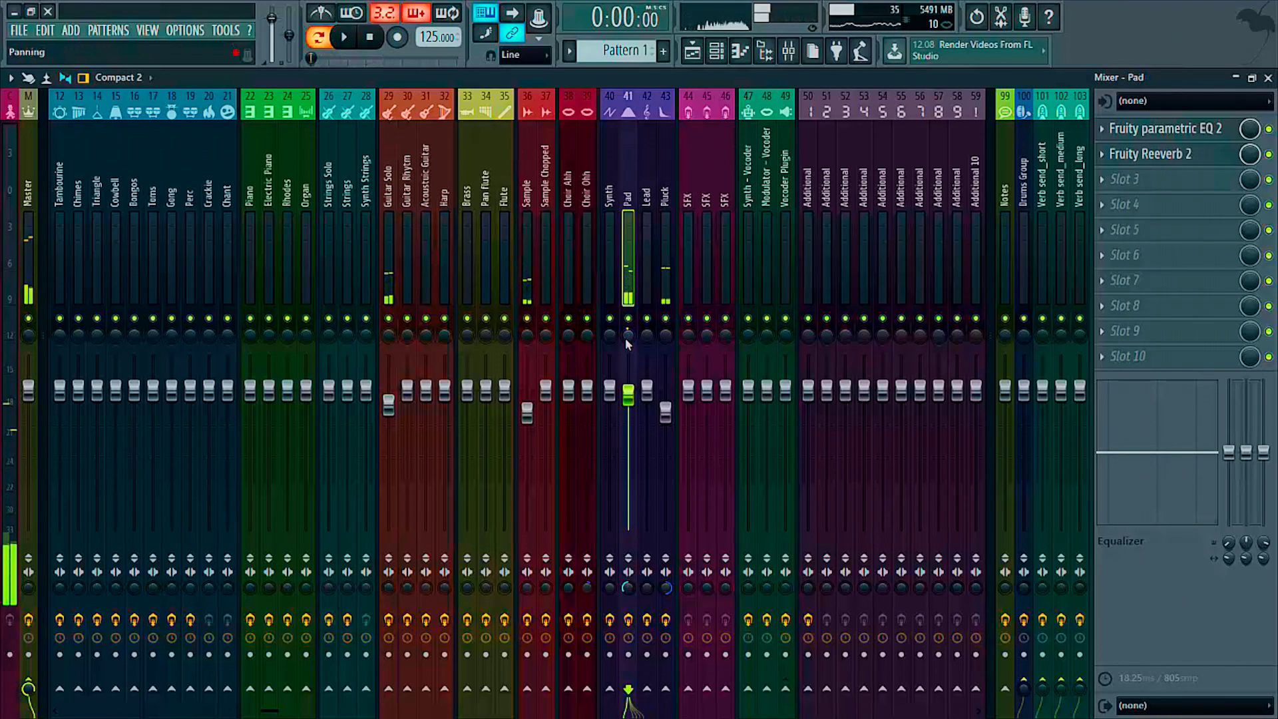
pyautogui.click(665, 333)
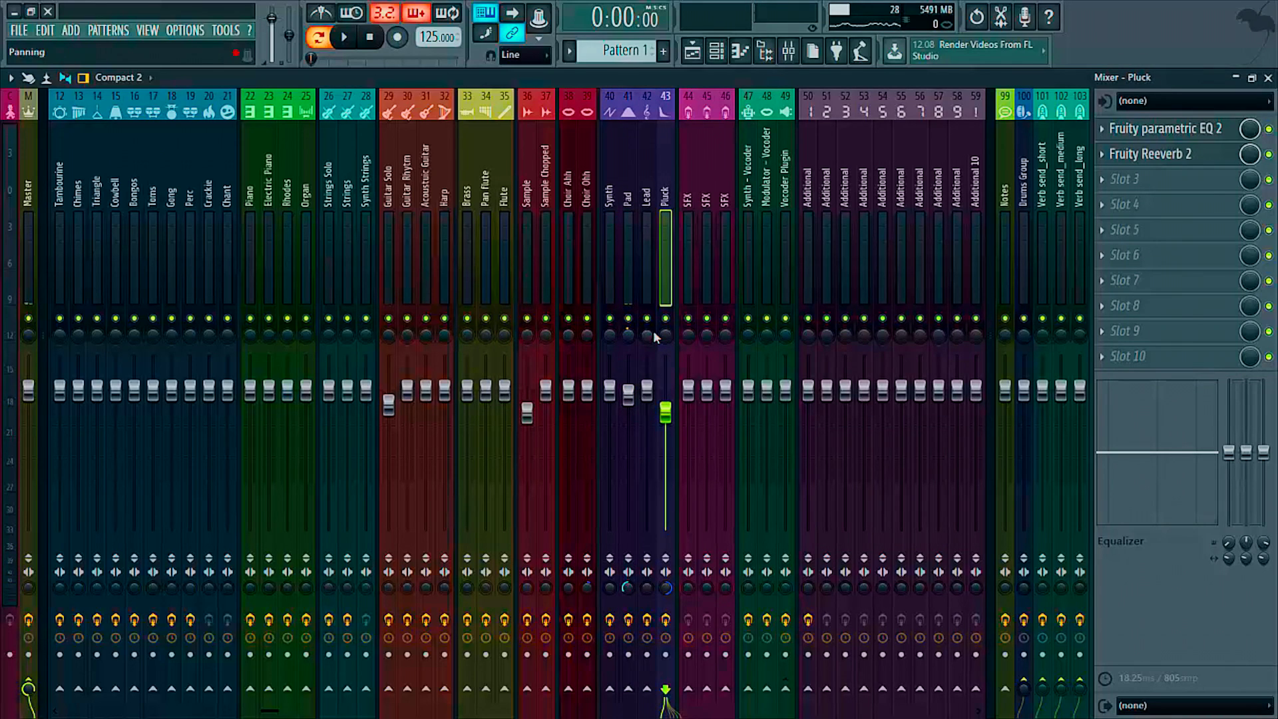
pyautogui.click(388, 336)
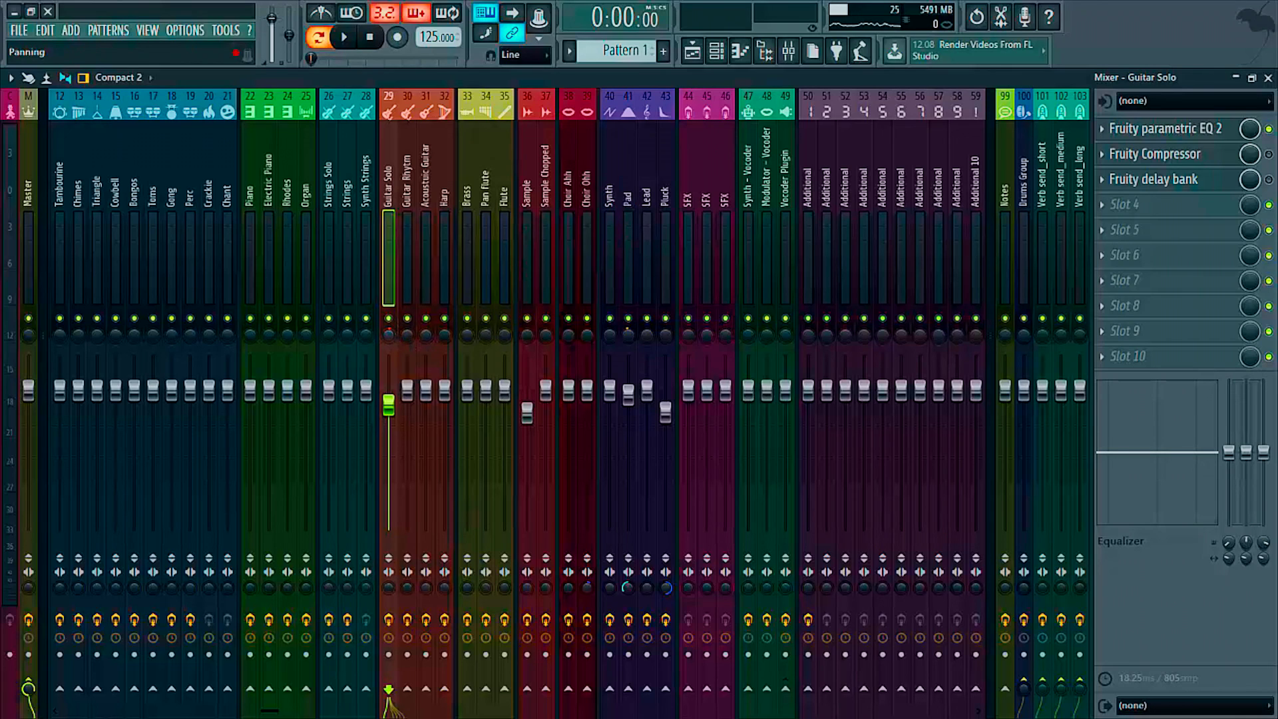
# - Play the mix again and review the levels and effects of tracks across the mixer, from the drums to the Synth
pyautogui.click(328, 259)
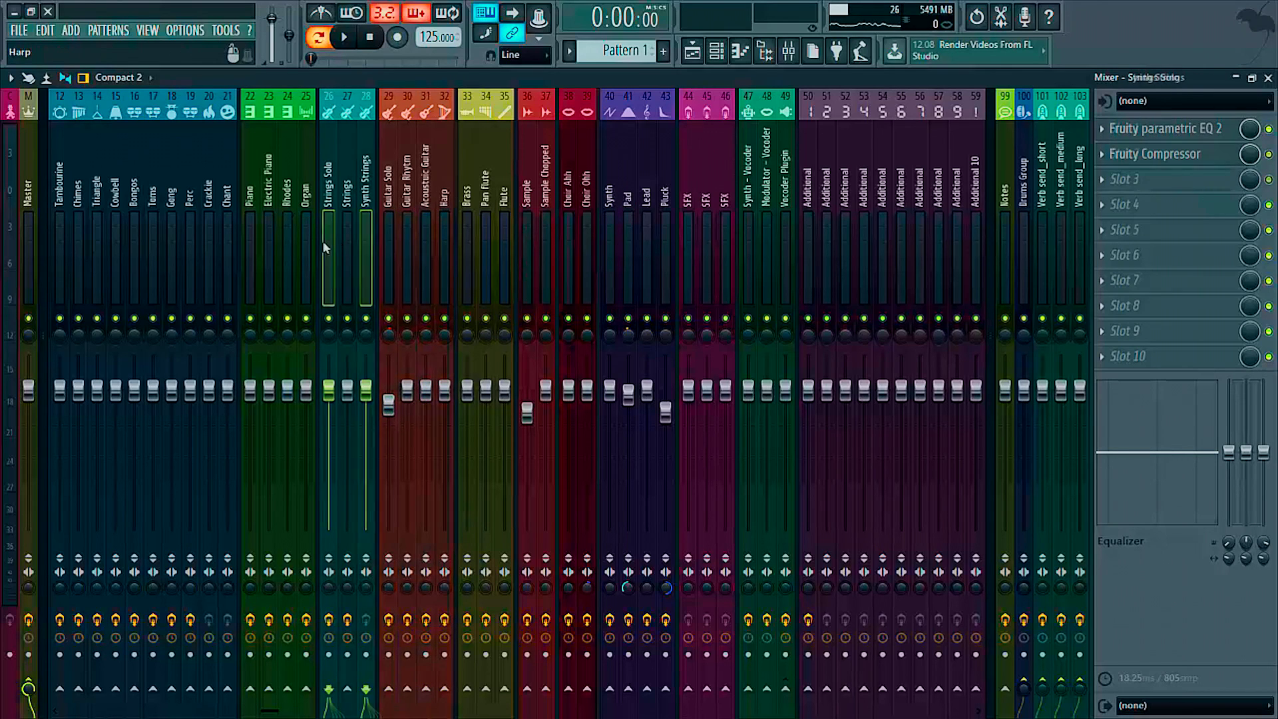
pyautogui.press('space')
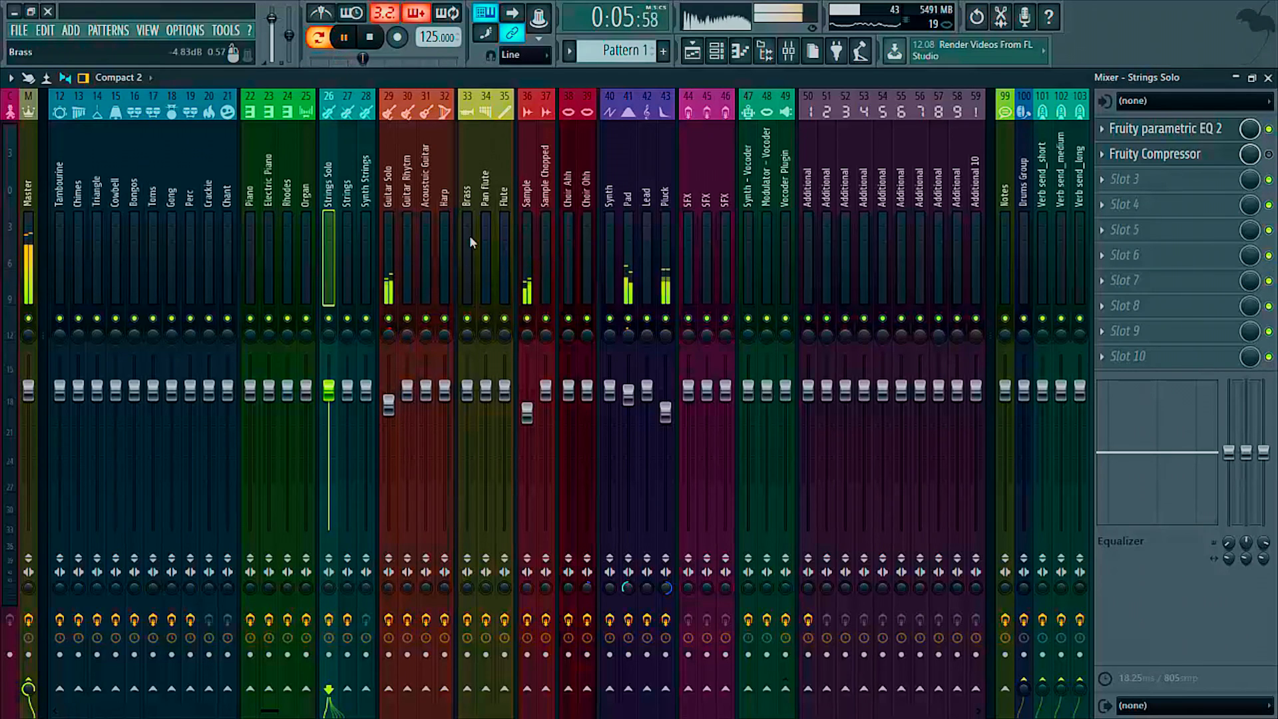
pyautogui.click(632, 337)
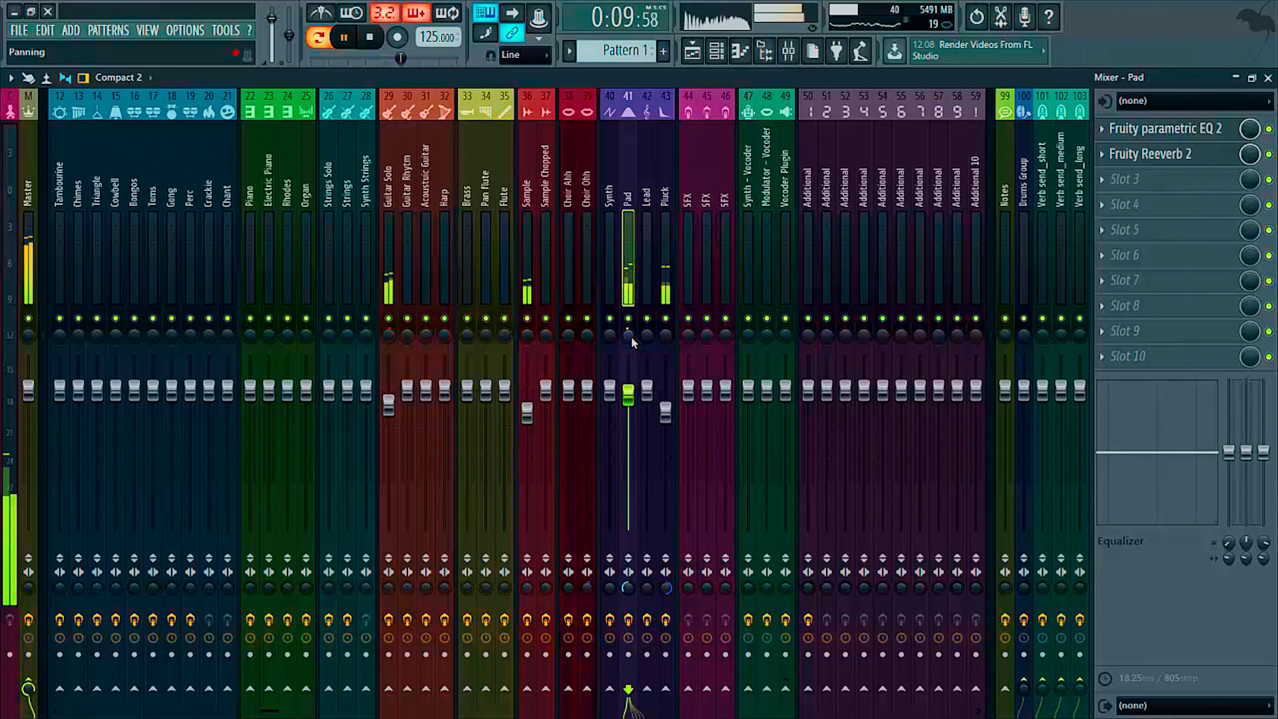
pyautogui.scroll(20, 214, 220)
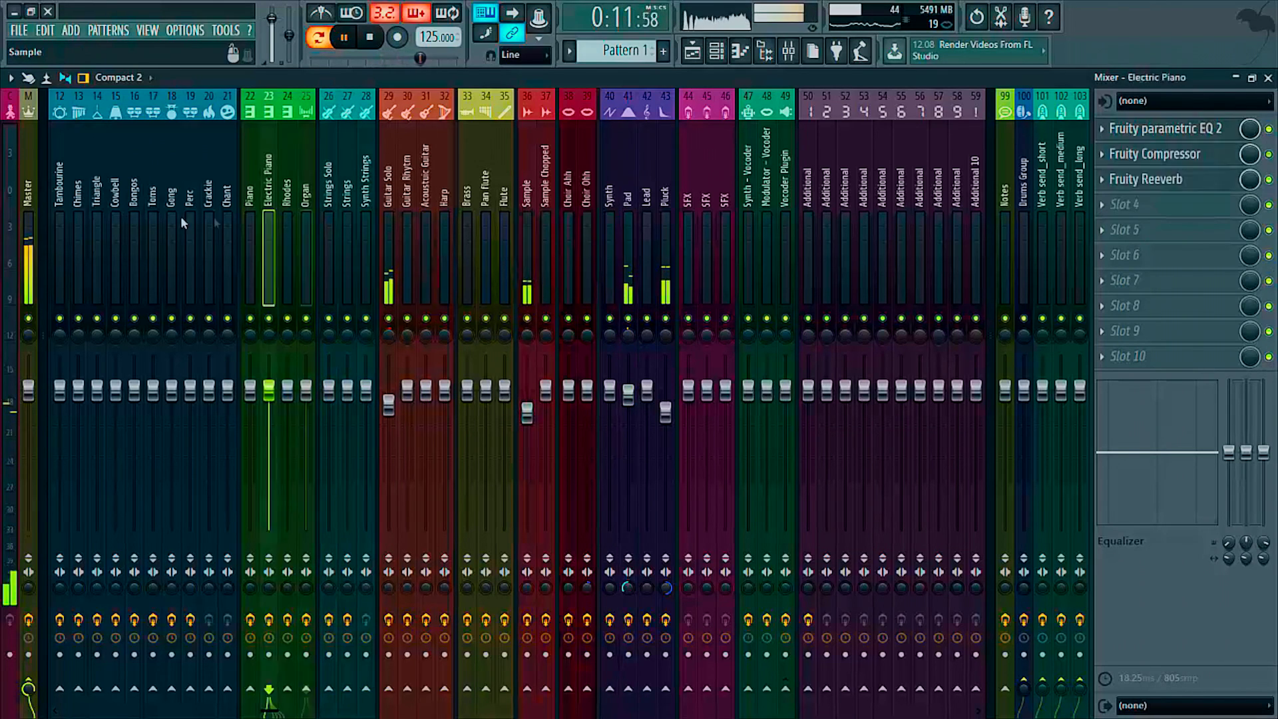
pyautogui.scroll(-2, 211, 249)
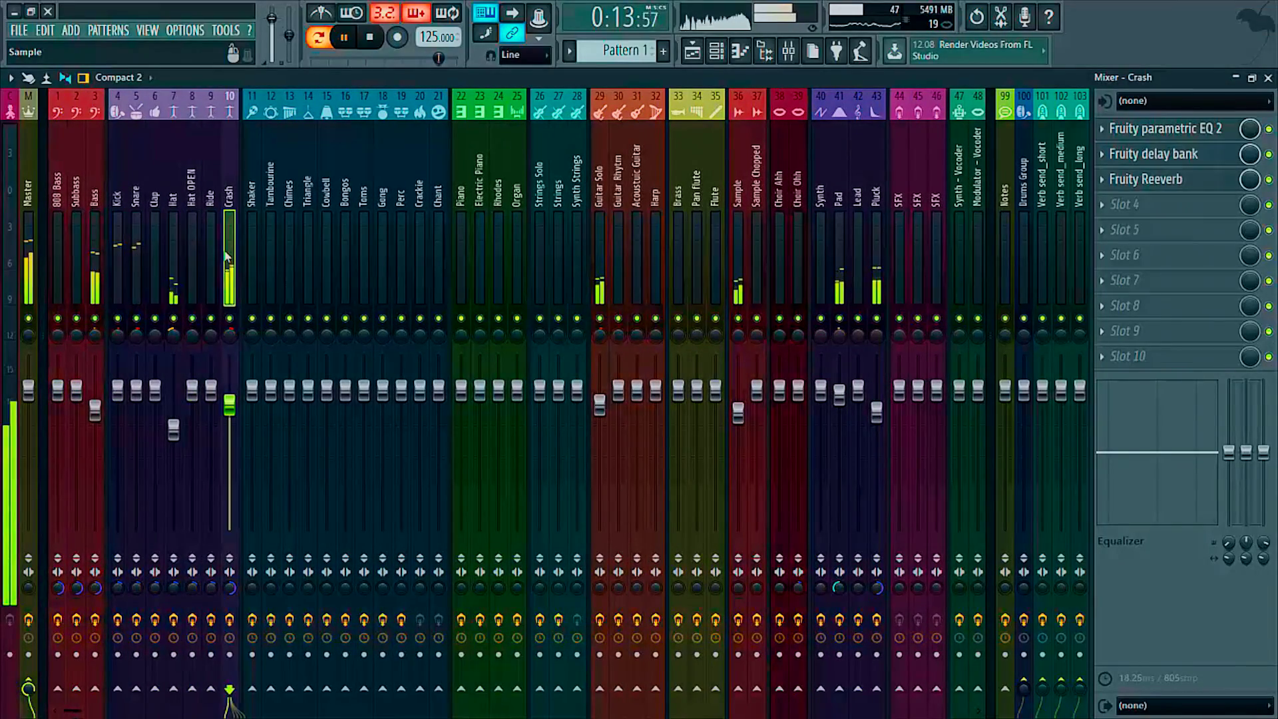
pyautogui.scroll(3, 215, 249)
pyautogui.scroll(-8, 300, 252)
pyautogui.scroll(-20, 1021, 294)
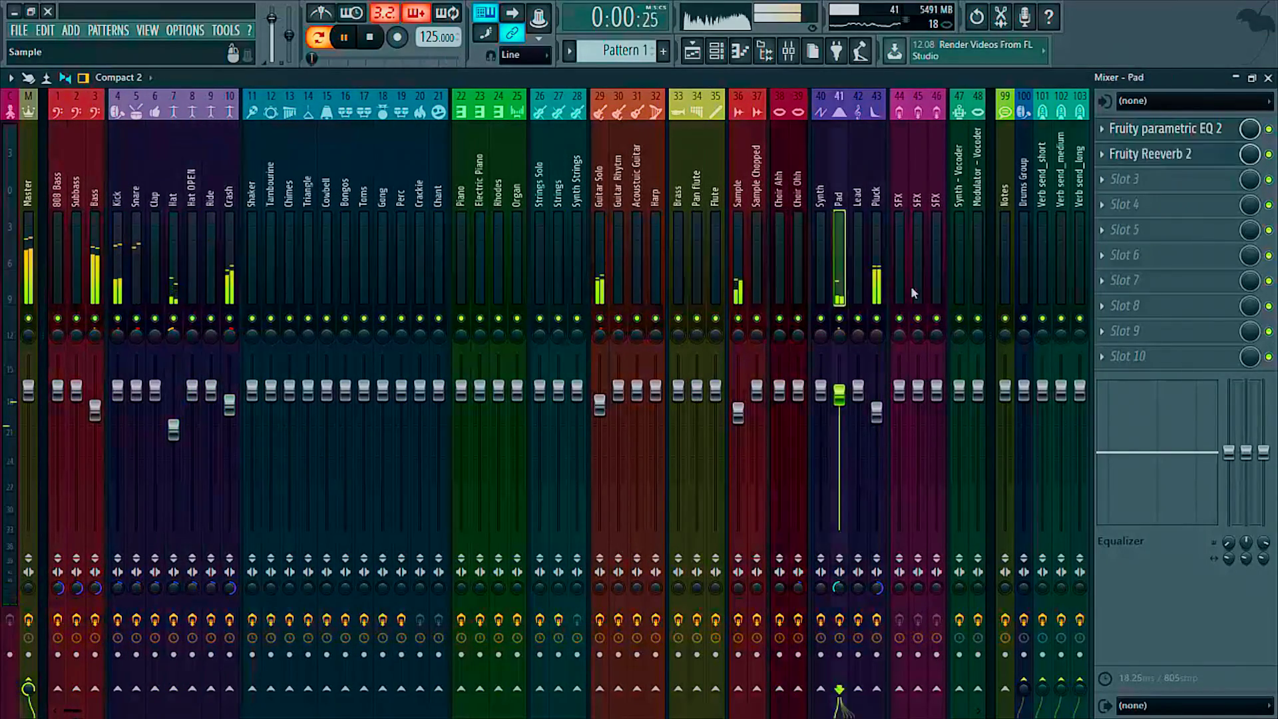
pyautogui.scroll(8, 764, 295)
pyautogui.scroll(20, 54, 270)
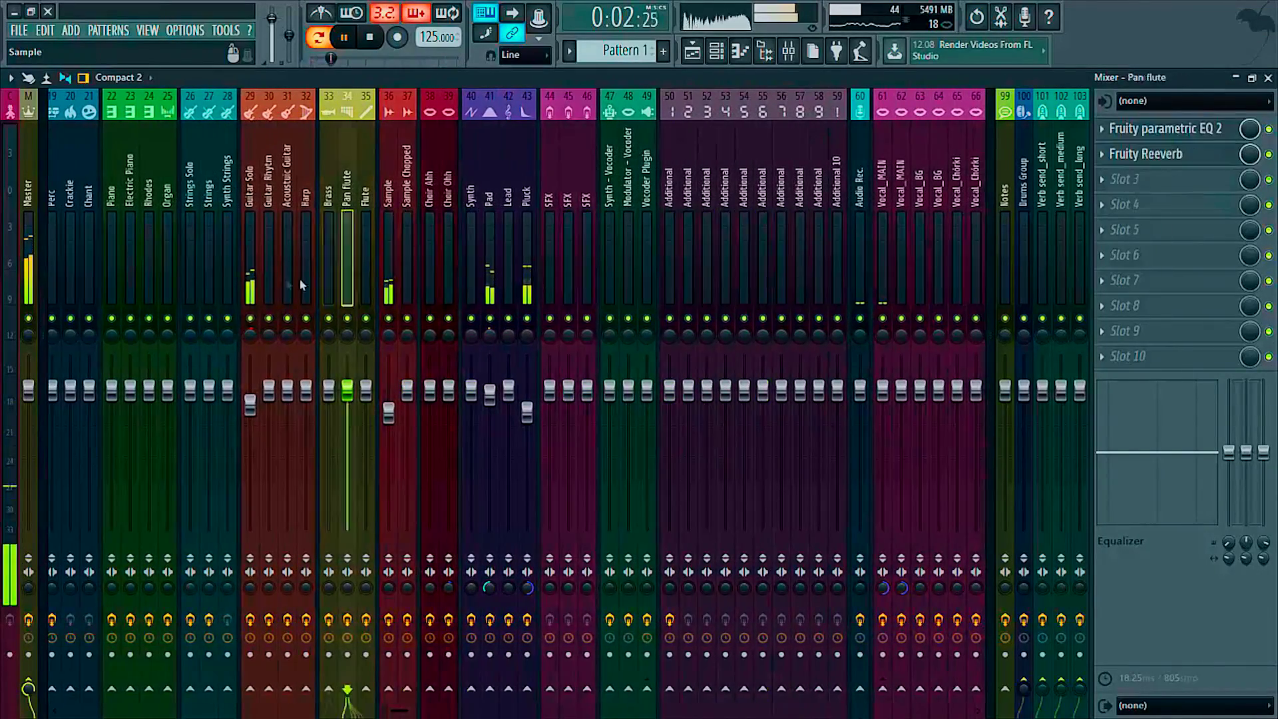
pyautogui.scroll(2, 400, 284)
pyautogui.click(668, 291)
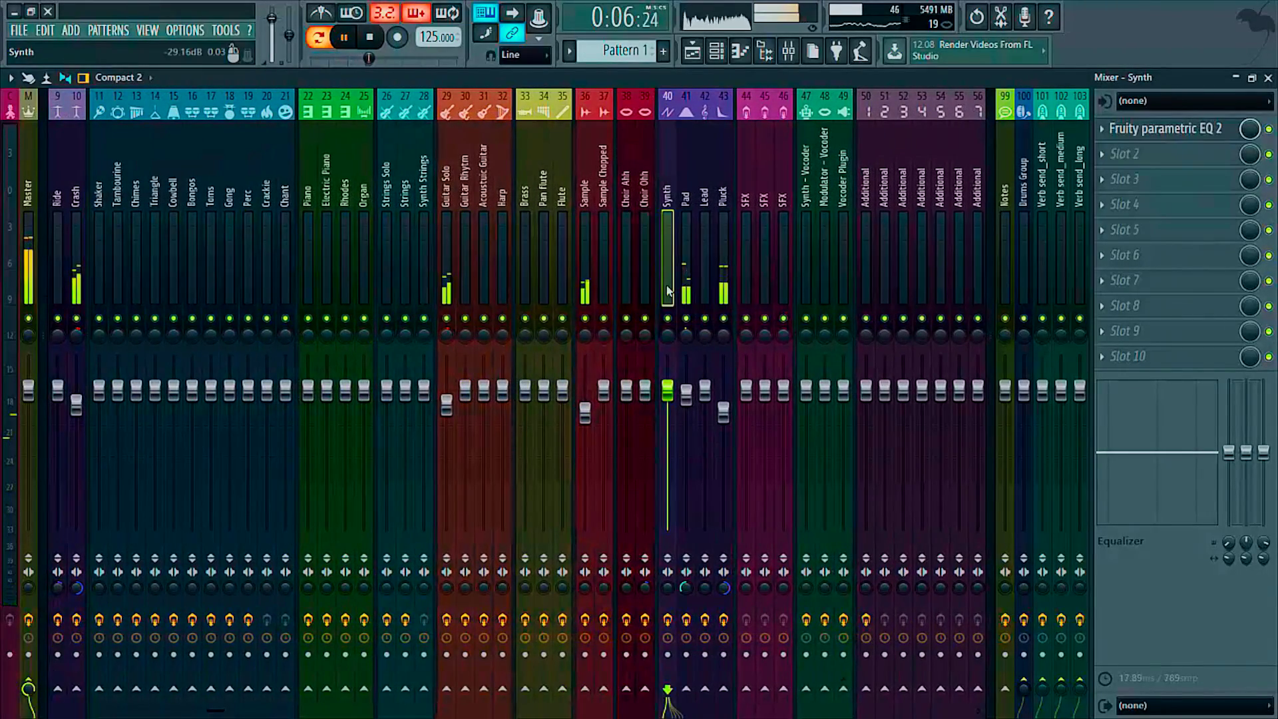
pyautogui.press('space')
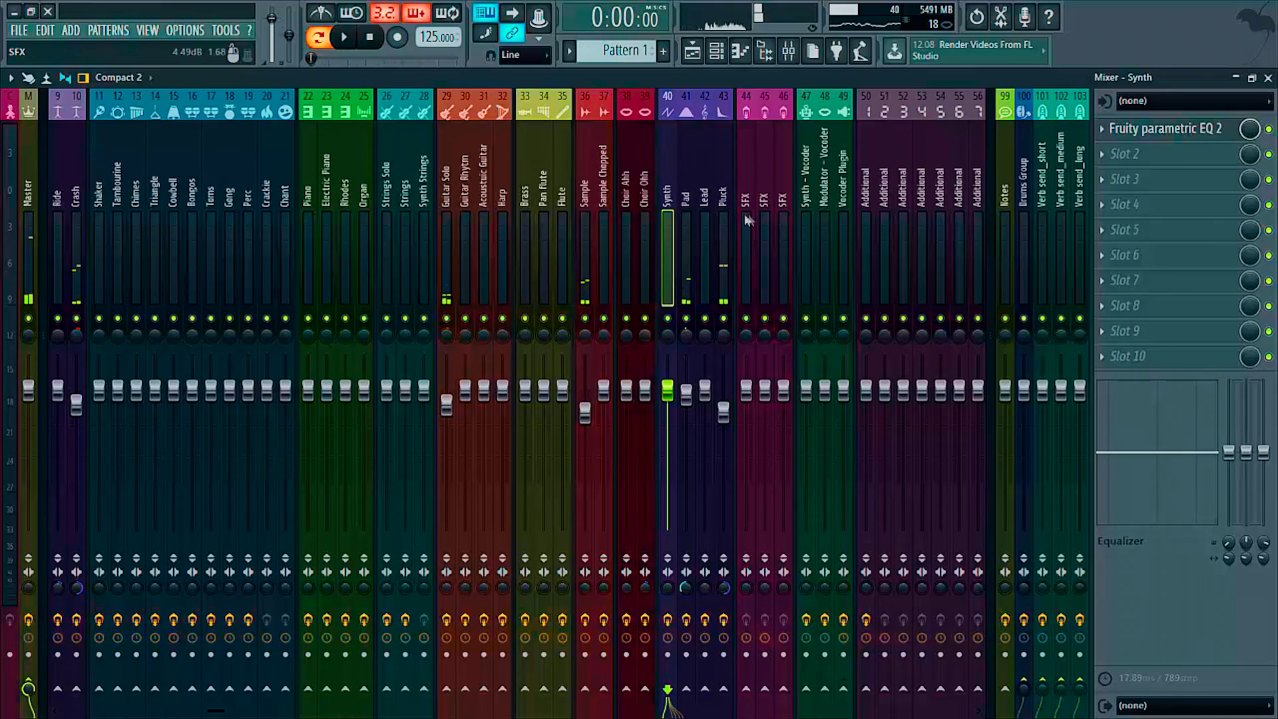
# - Open the Bass track's Fruity parametric EQ 2, detach its window and place it over the lower part of the mixer tracks
pyautogui.scroll(20, 97, 221)
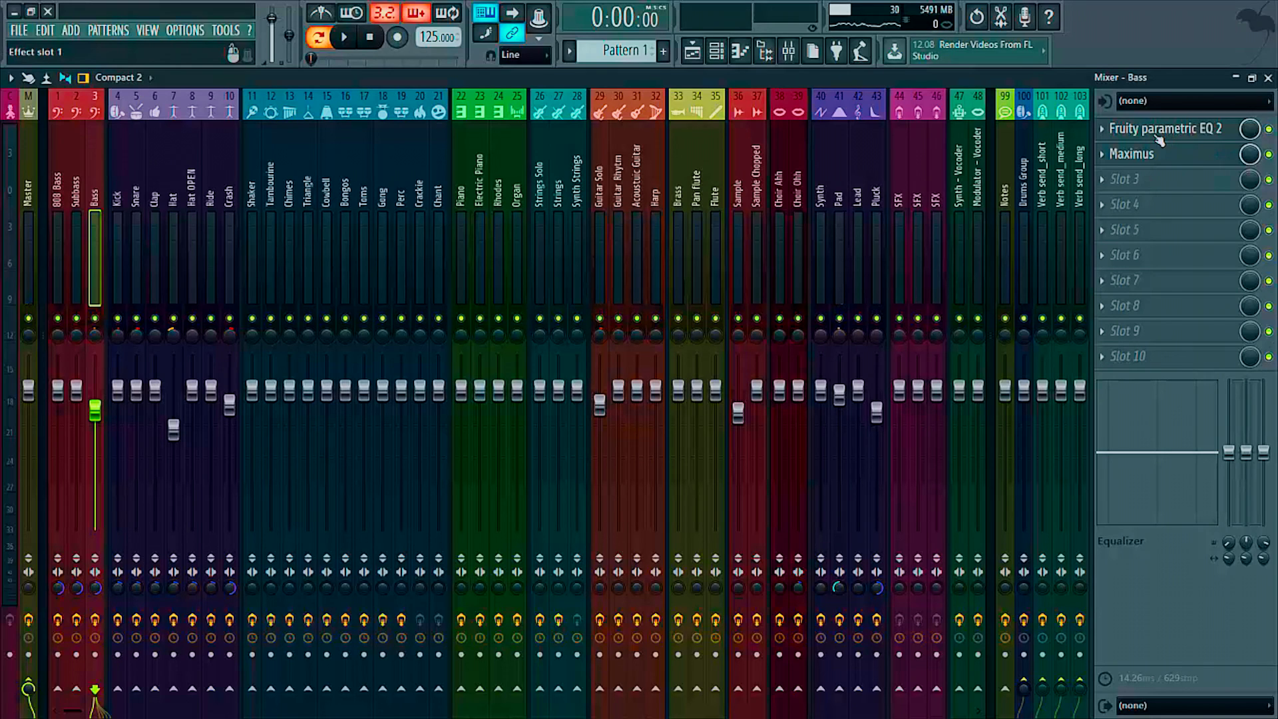
pyautogui.click(1159, 137)
pyautogui.click(97, 225)
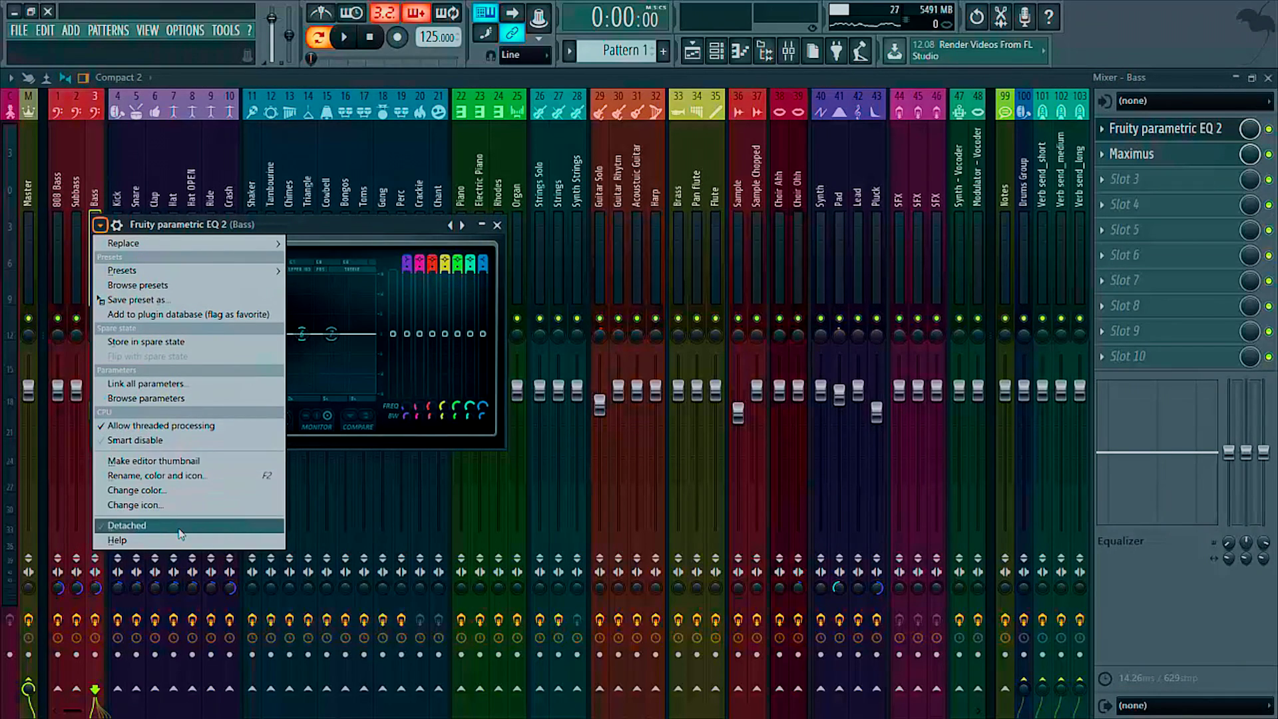
pyautogui.click(180, 533)
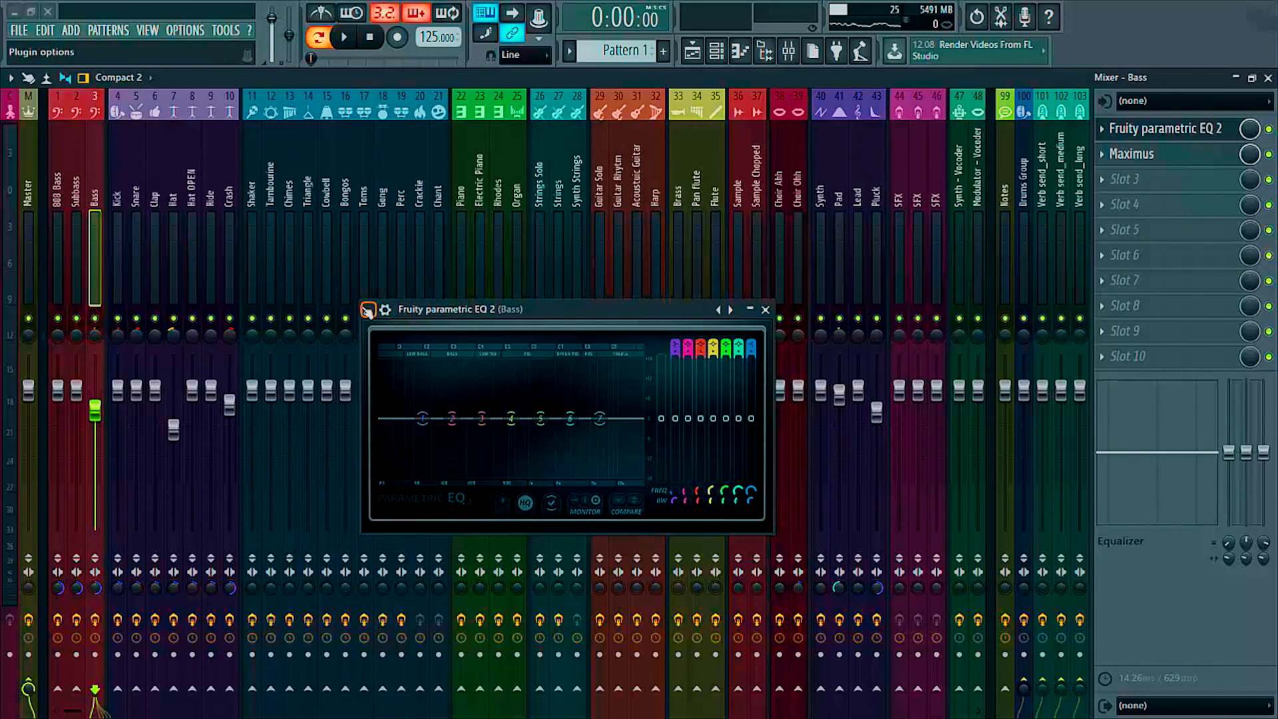
pyautogui.click(368, 309)
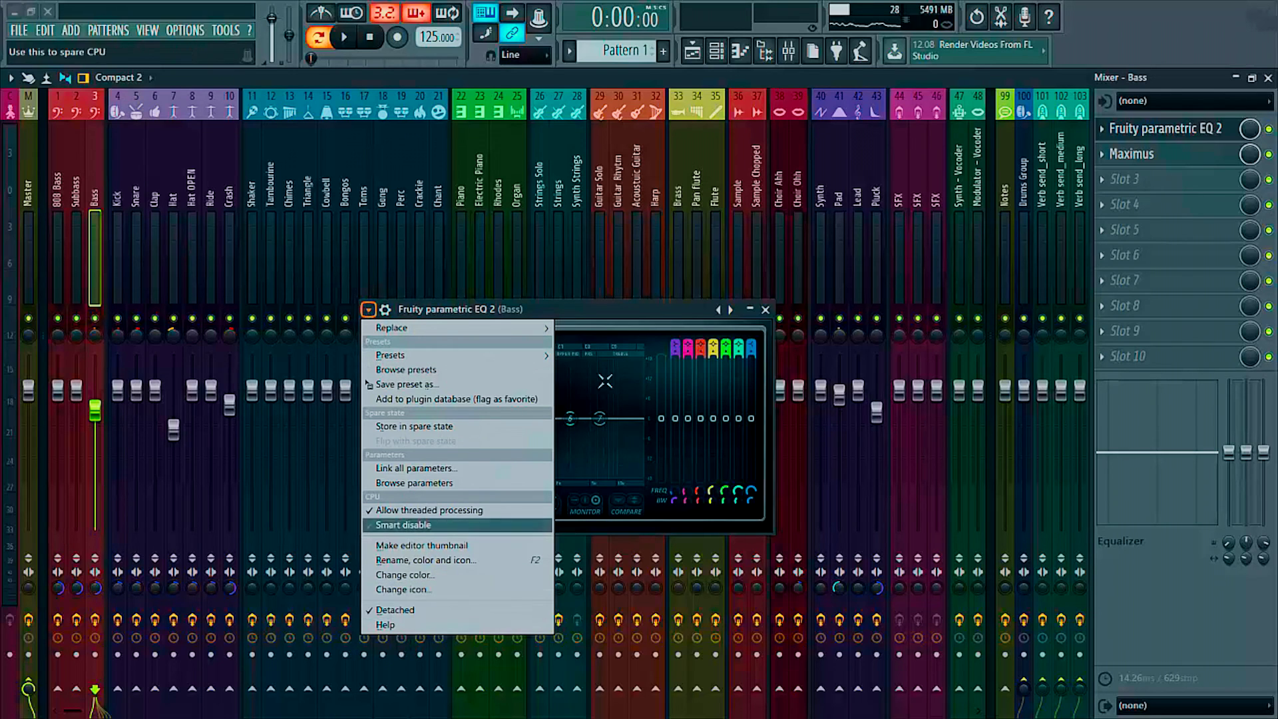
pyautogui.click(627, 308)
pyautogui.moveTo(627, 307); pyautogui.dragTo(442, 417)
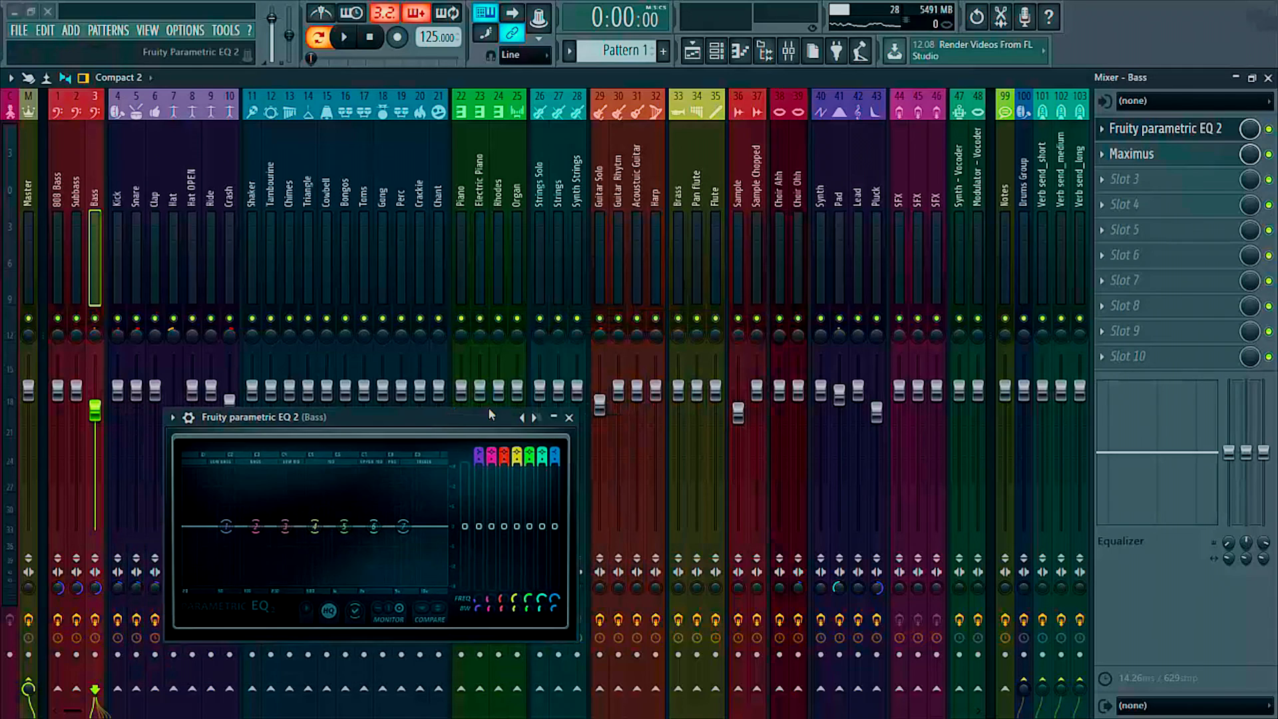
# - Open the Kick track's Fruity parametric EQ 2 and place its window directly above the Bass EQ
pyautogui.click(113, 180)
pyautogui.click(1132, 129)
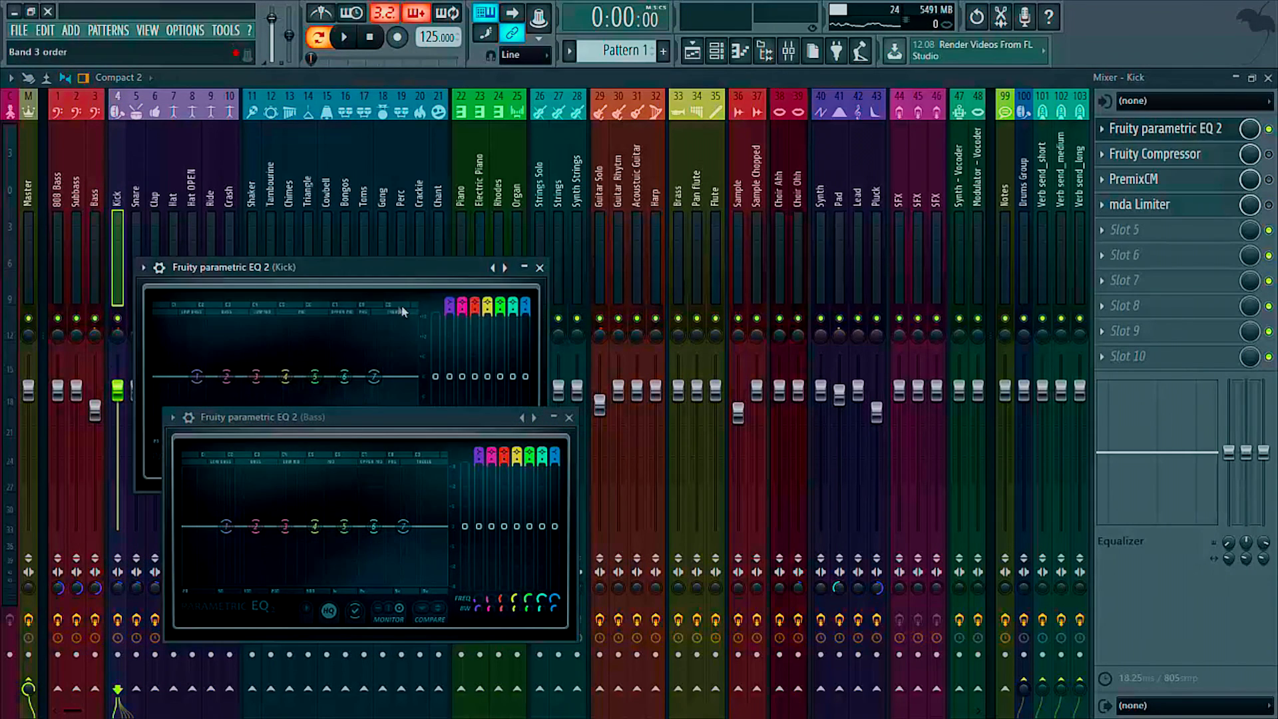
pyautogui.moveTo(336, 267); pyautogui.dragTo(372, 180)
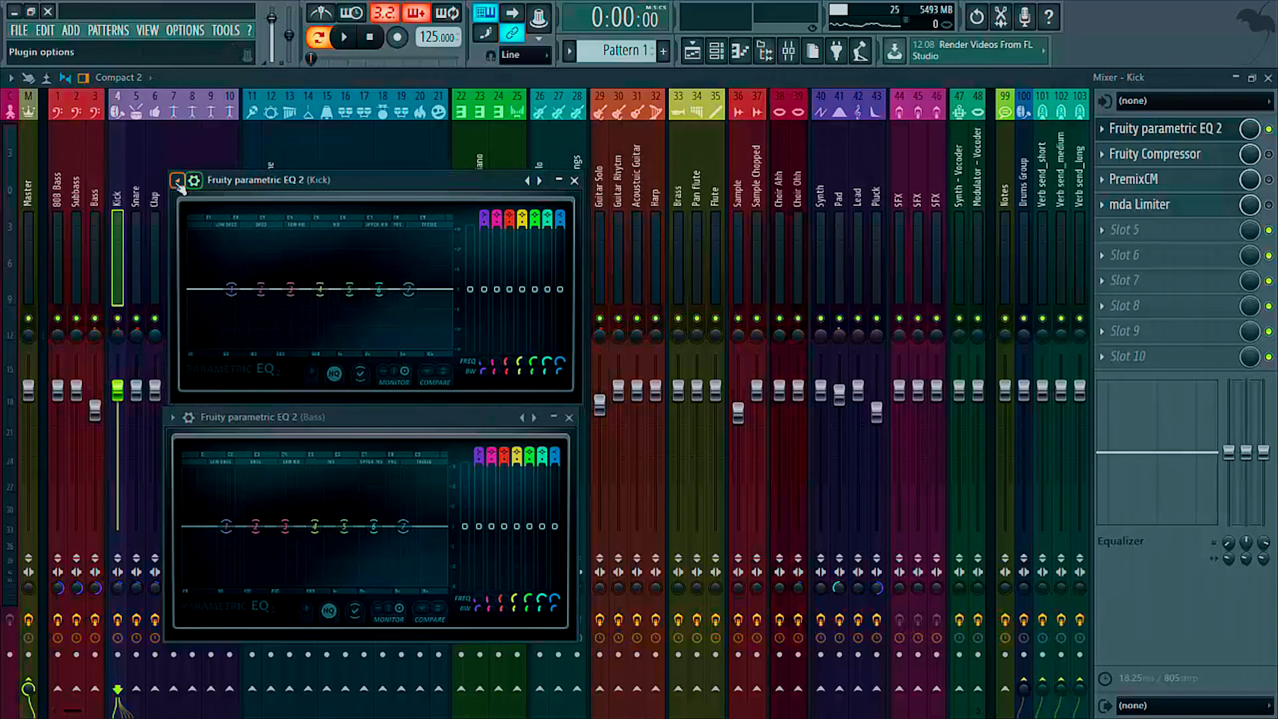
# - Detach the Kick EQ window, play the mix to compare both spectrums, and align the window above the Bass EQ
pyautogui.click(177, 181)
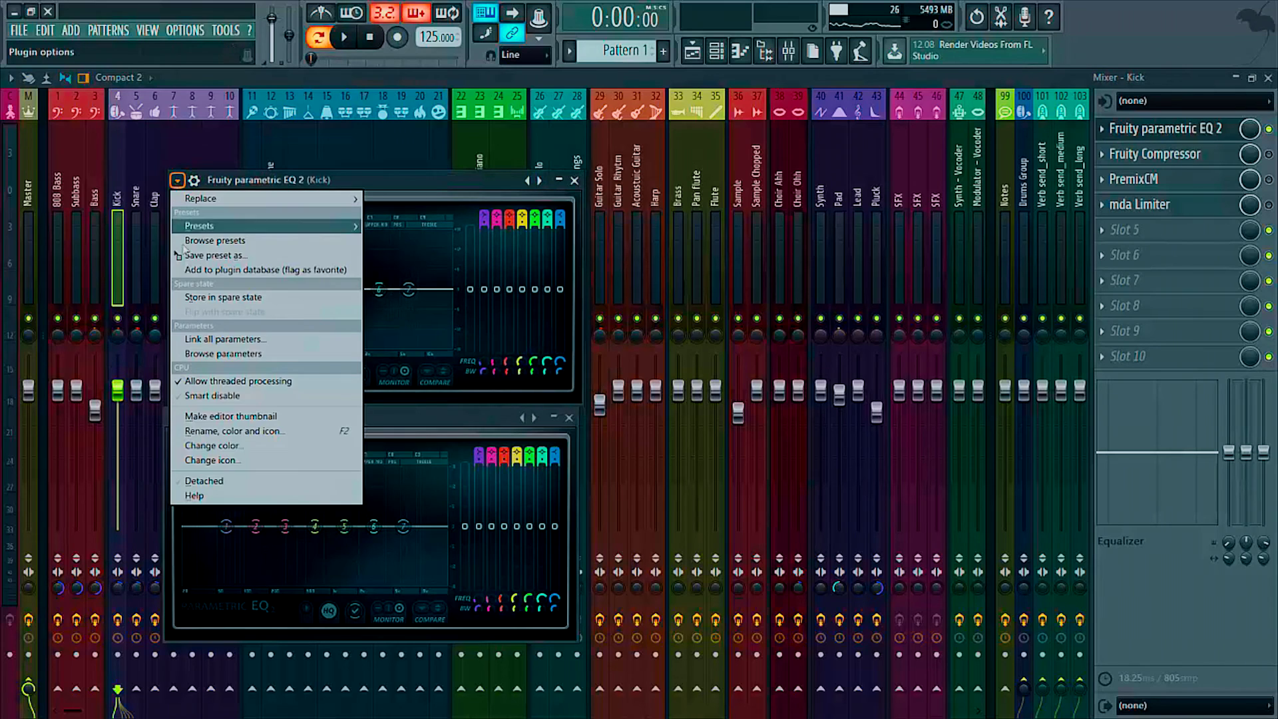
pyautogui.click(249, 482)
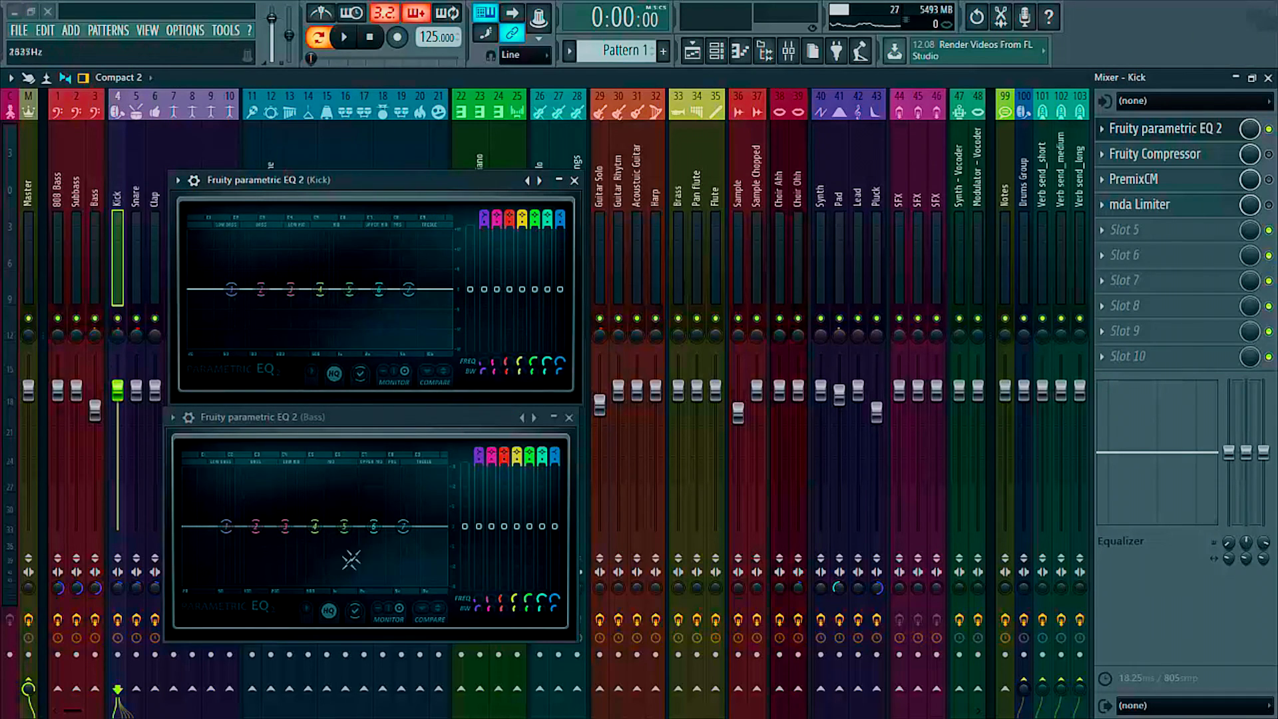
pyautogui.press('space')
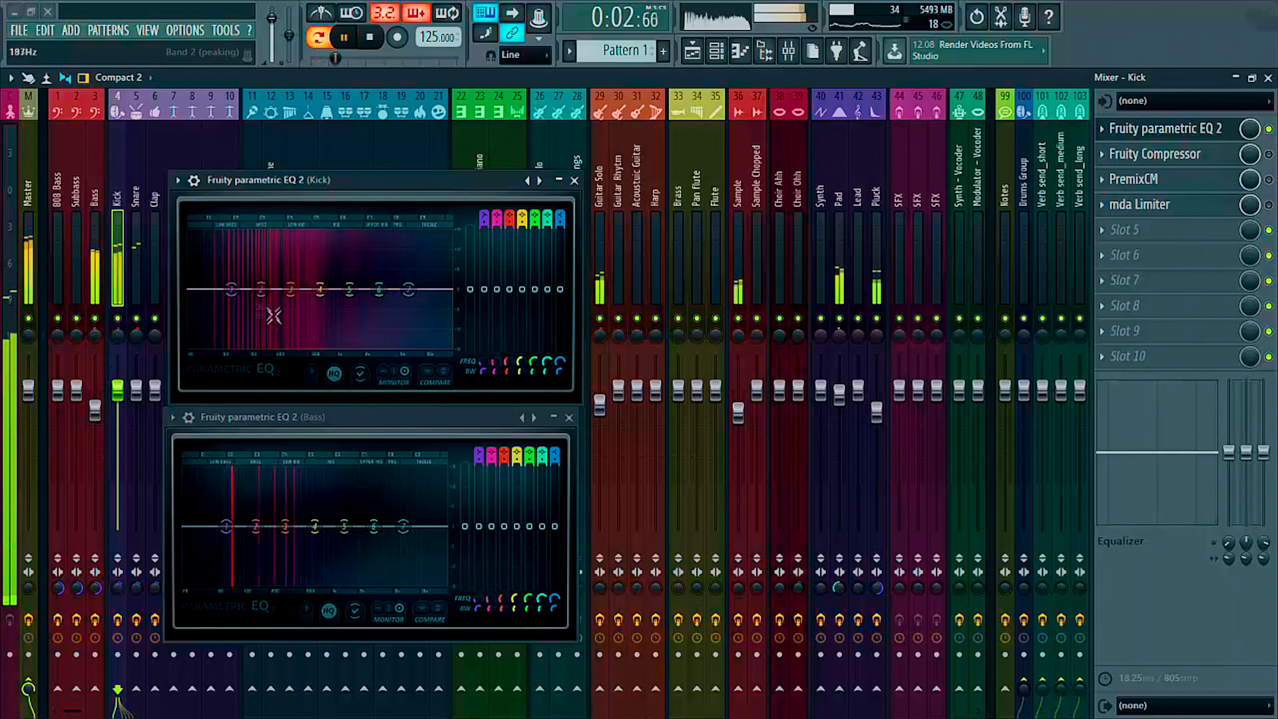
pyautogui.press('space')
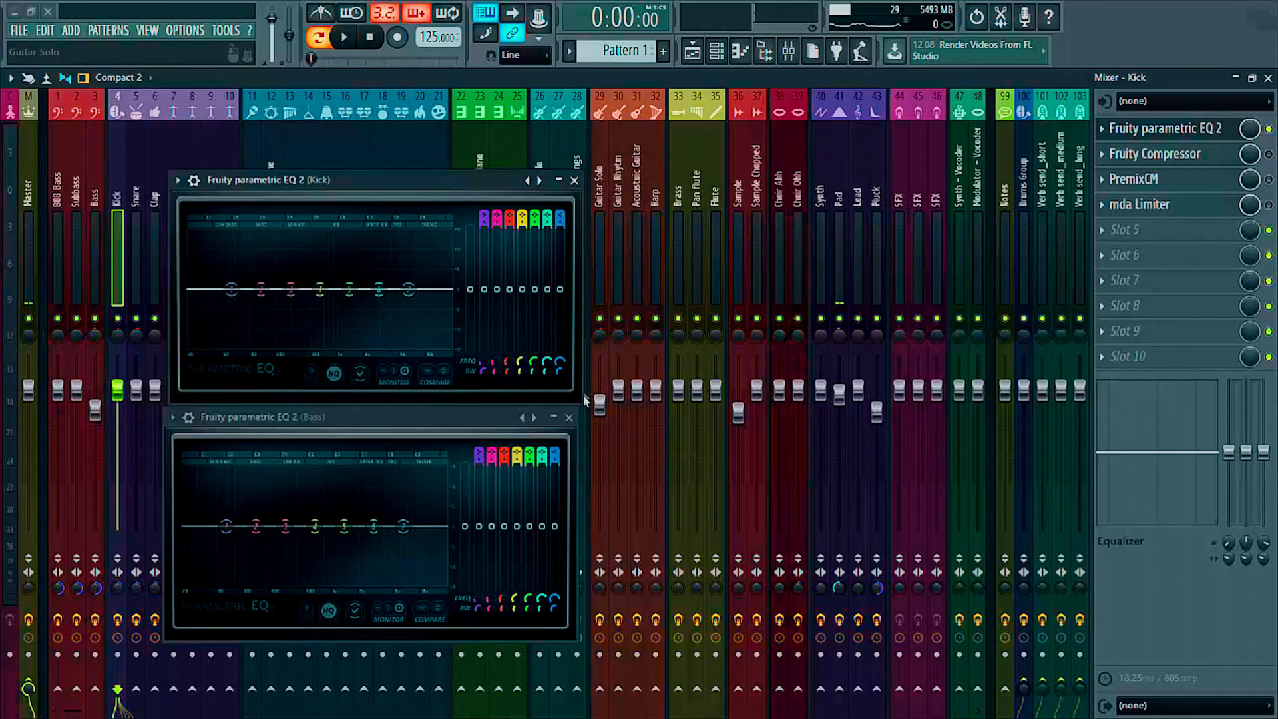
pyautogui.moveTo(461, 180); pyautogui.dragTo(393, 178)
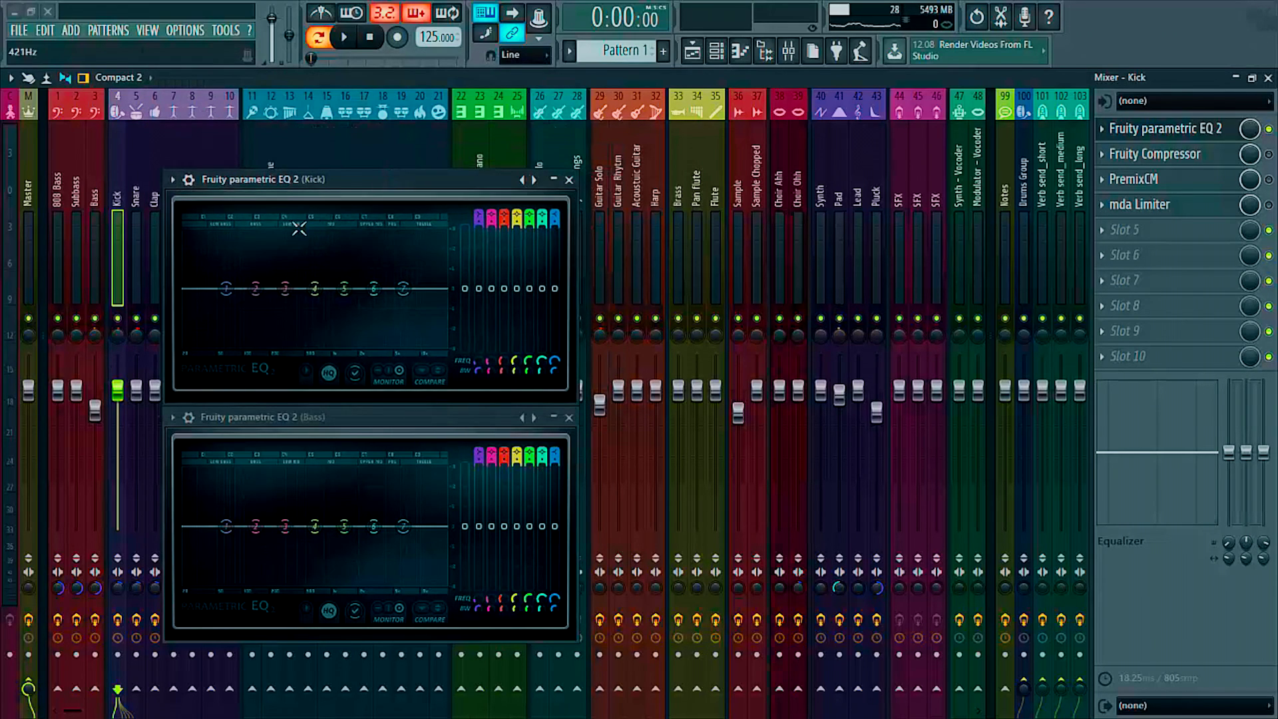
# - Set the Kick EQ's band 1 to a high pass, lower its cutoff and adjust its width while the mix plays
pyautogui.press('space')
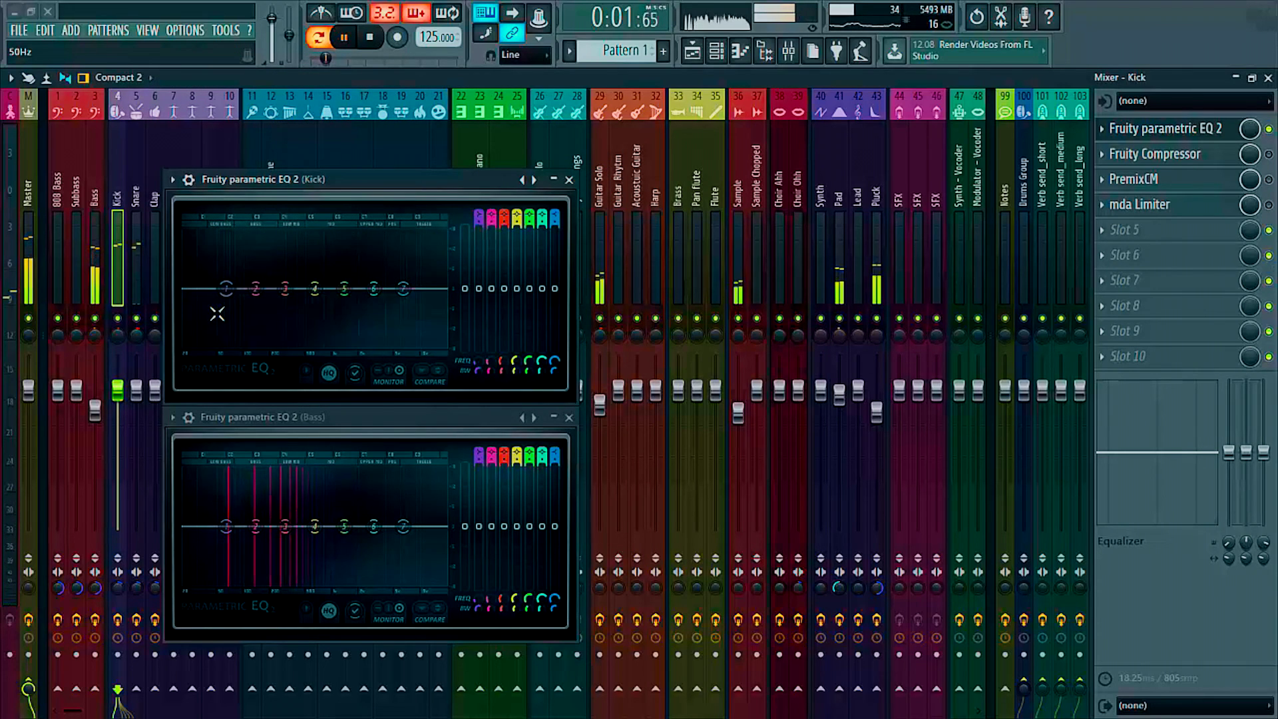
pyautogui.press('space')
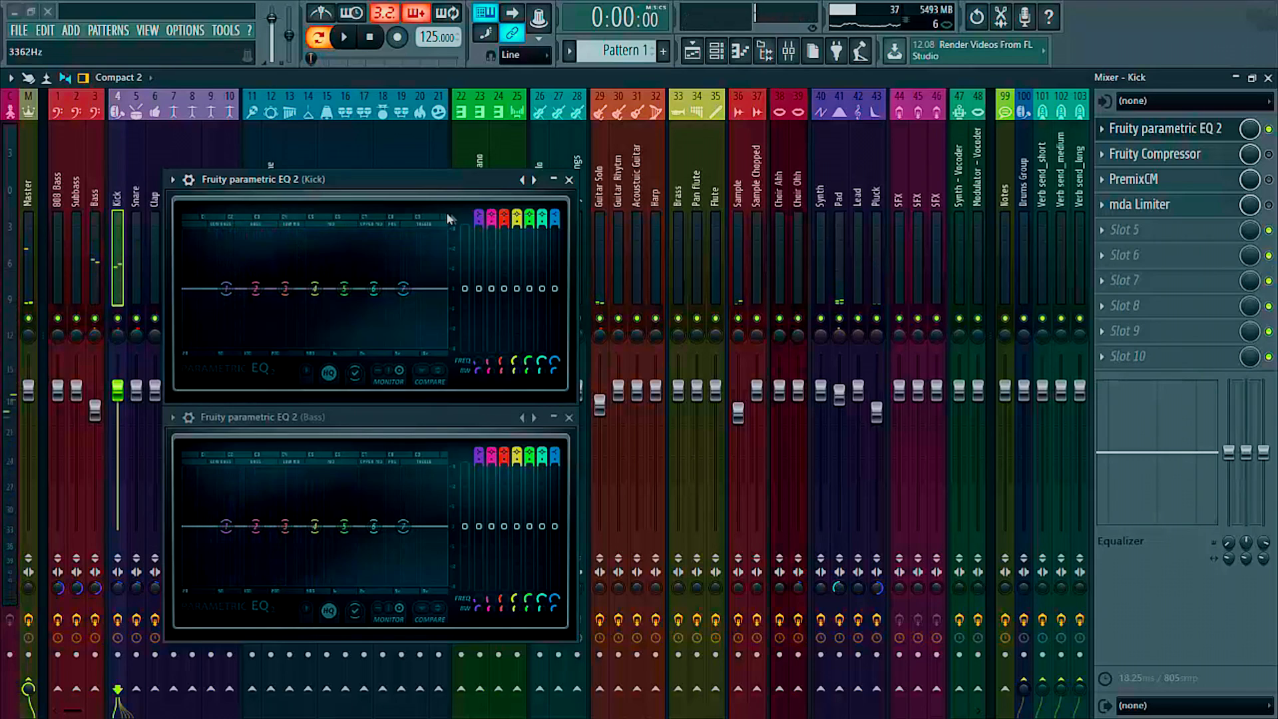
pyautogui.scroll(-2, 227, 287)
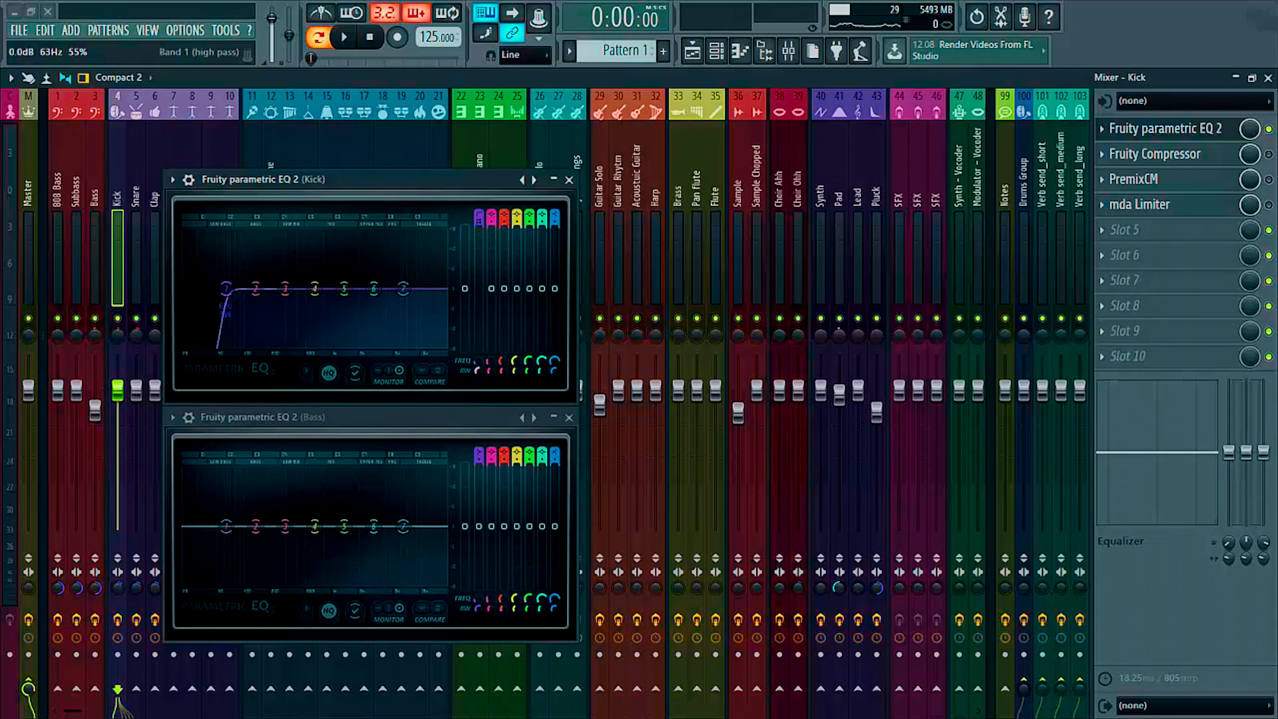
pyautogui.moveTo(227, 287); pyautogui.dragTo(221, 288)
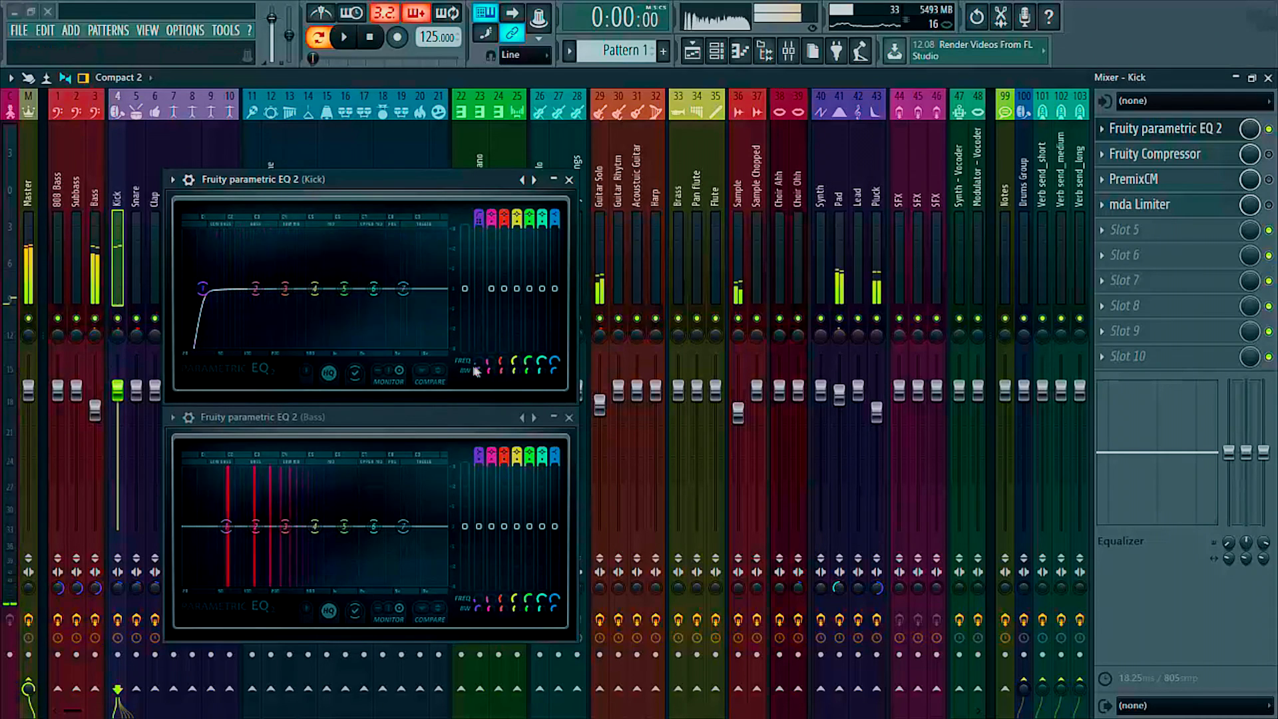
pyautogui.moveTo(482, 361); pyautogui.dragTo(482, 351)
pyautogui.press('space')
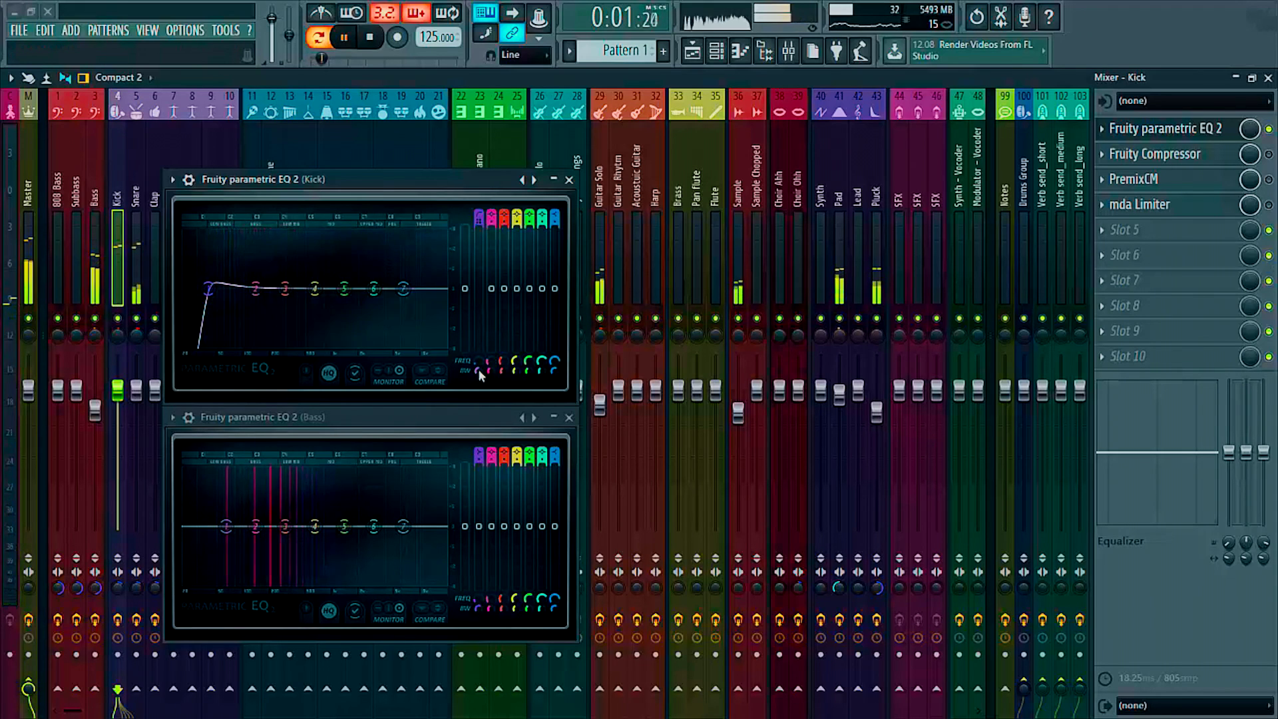
pyautogui.moveTo(478, 370); pyautogui.dragTo(478, 365)
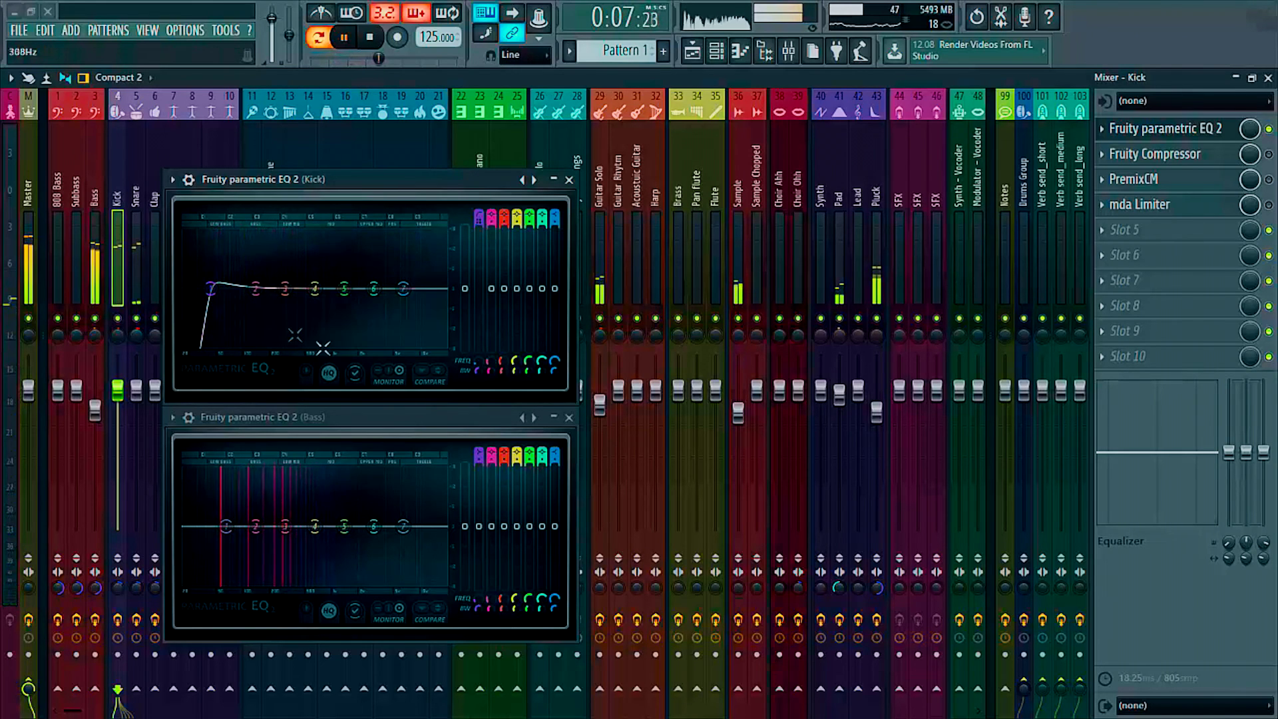
pyautogui.moveTo(478, 376); pyautogui.dragTo(477, 368)
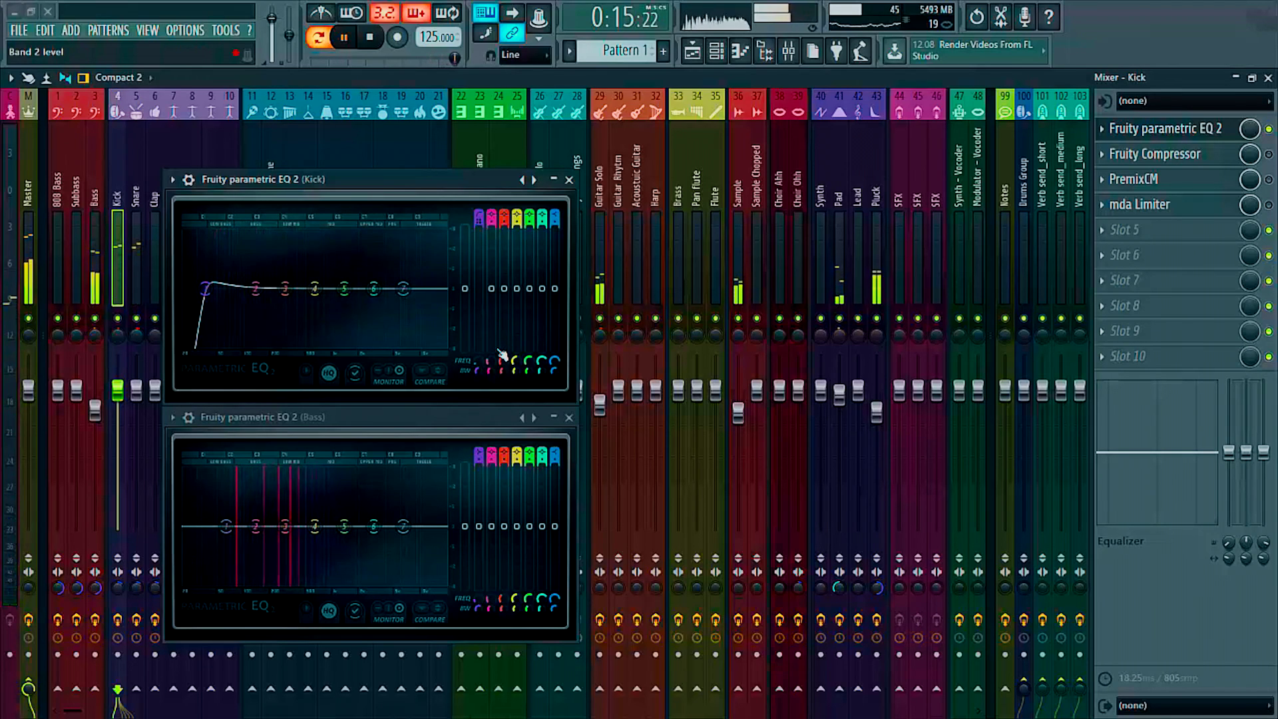
# - Cut the Kick EQ's band 3 by about 3.6 dB at 323 Hz and play the mix
pyautogui.press('space')
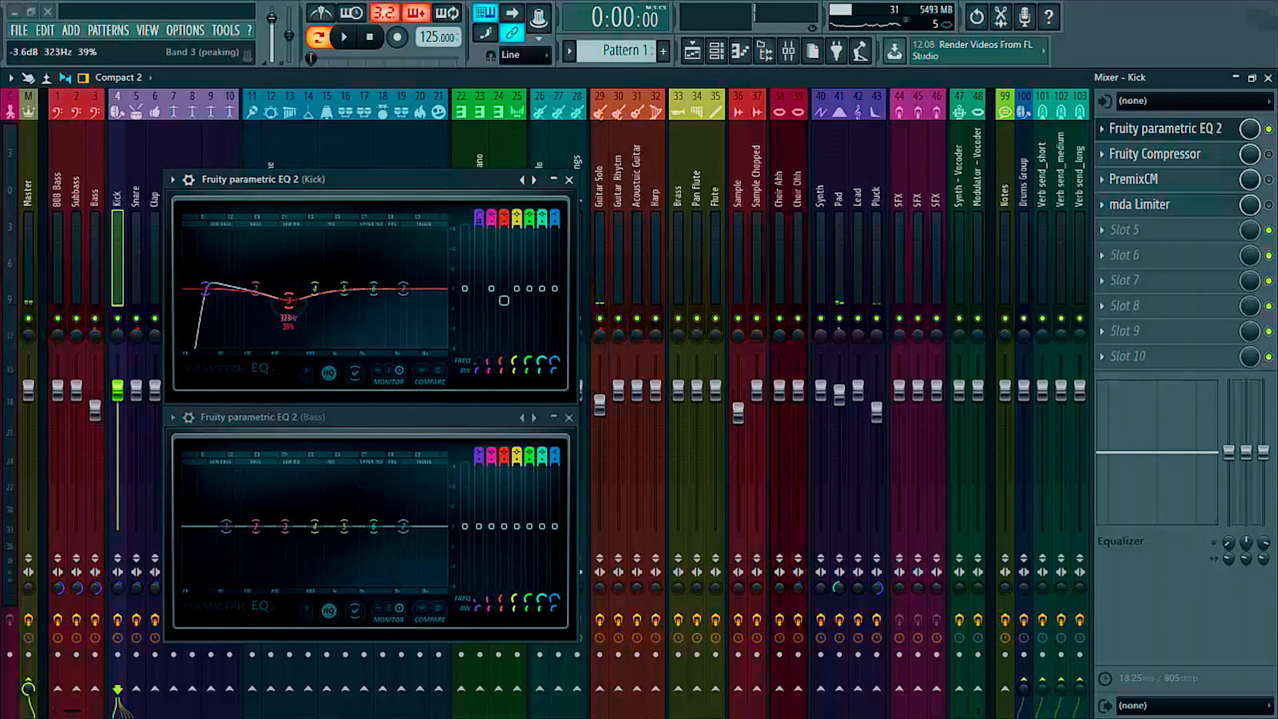
pyautogui.press('space')
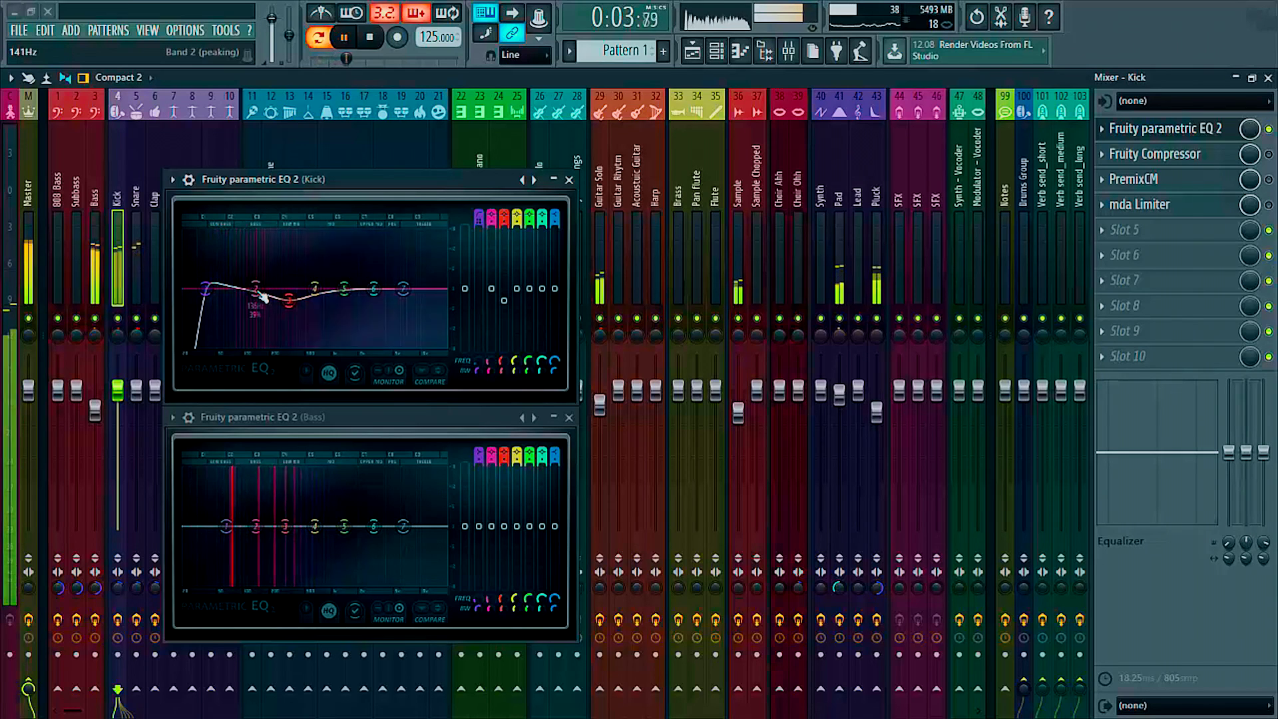
pyautogui.press('space')
# - Set the Kick EQ's band 7 to a low pass at about 2802 Hz and narrow the band 3 dip
pyautogui.scroll(-6, 554, 213)
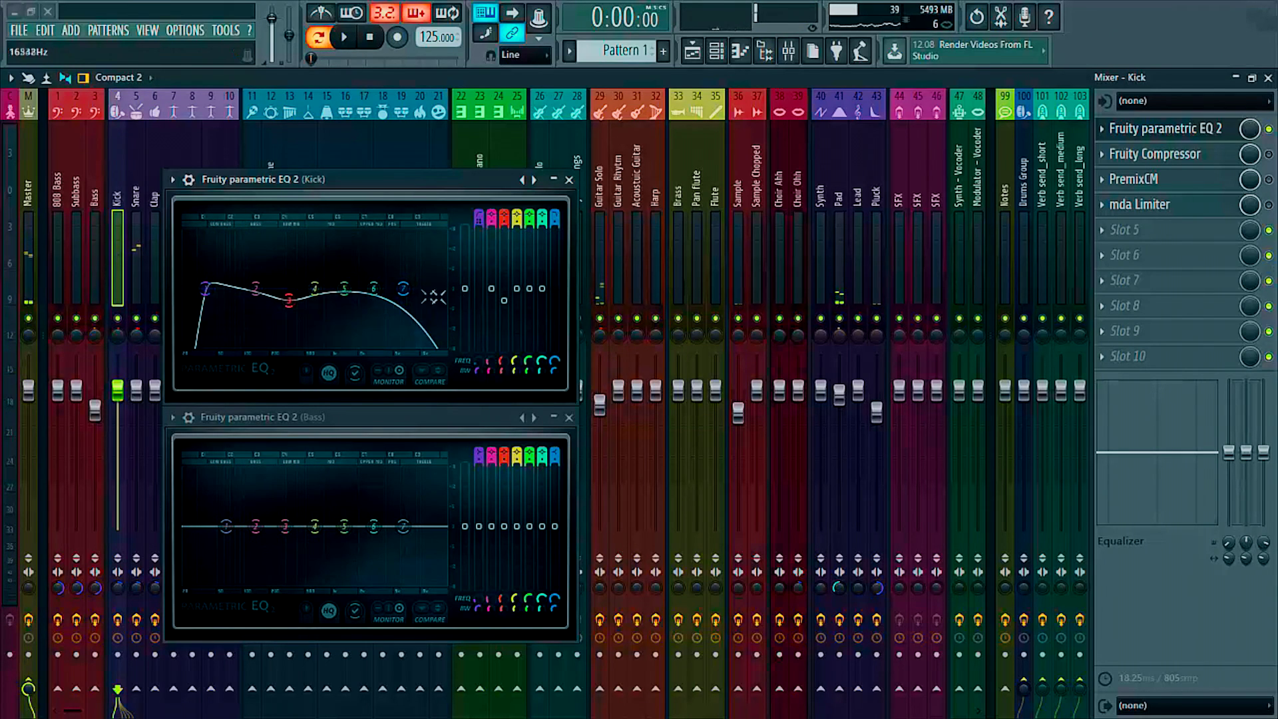
pyautogui.moveTo(402, 289); pyautogui.dragTo(391, 288)
pyautogui.press('space')
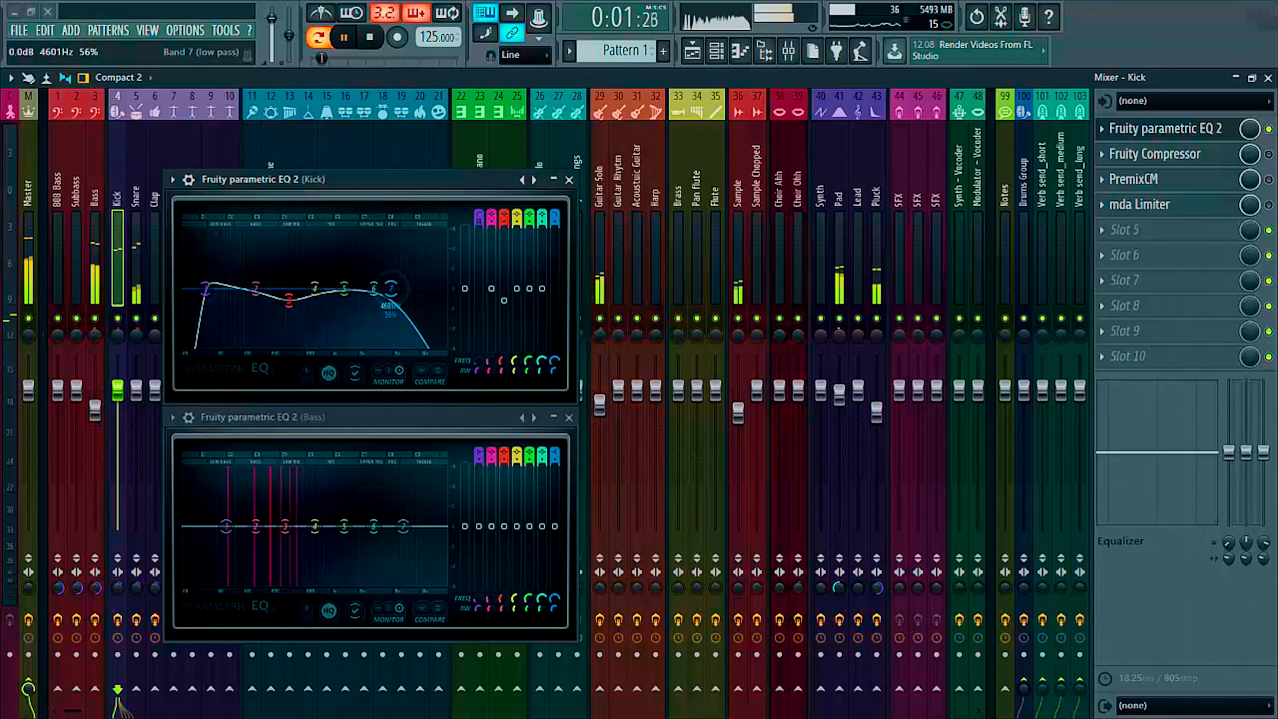
pyautogui.moveTo(392, 288); pyautogui.dragTo(386, 288)
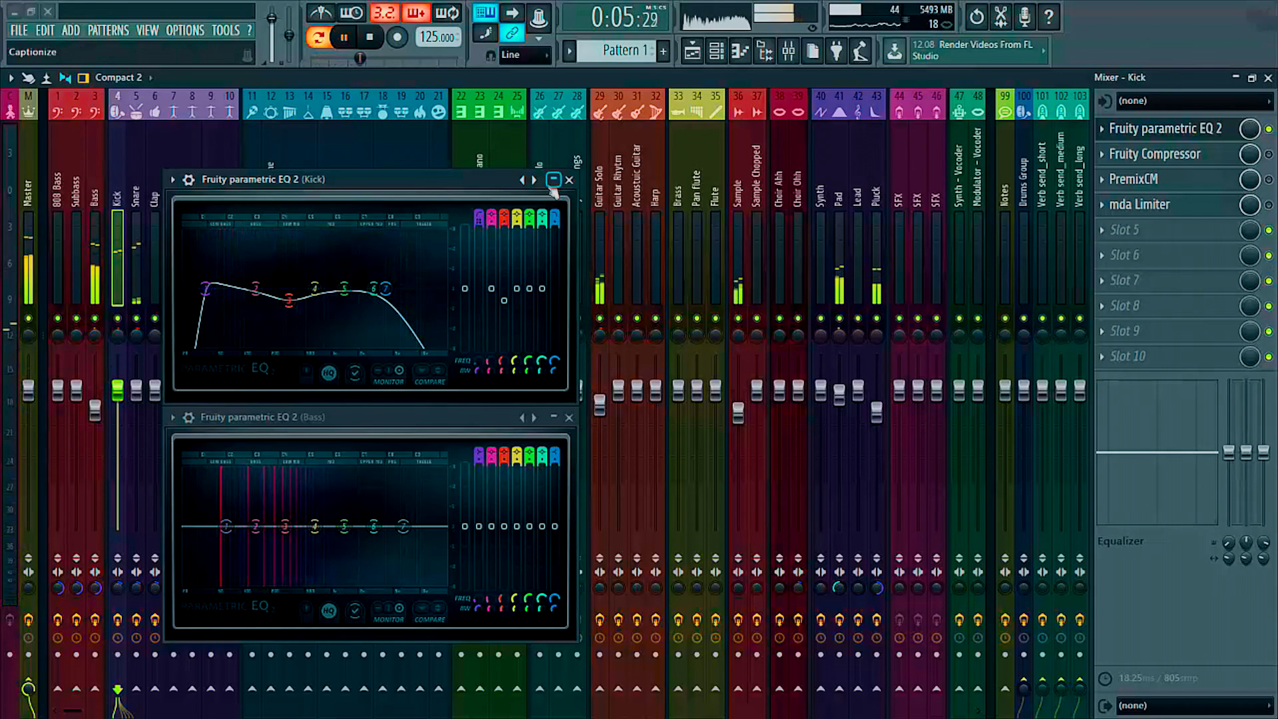
pyautogui.moveTo(385, 288); pyautogui.dragTo(372, 287)
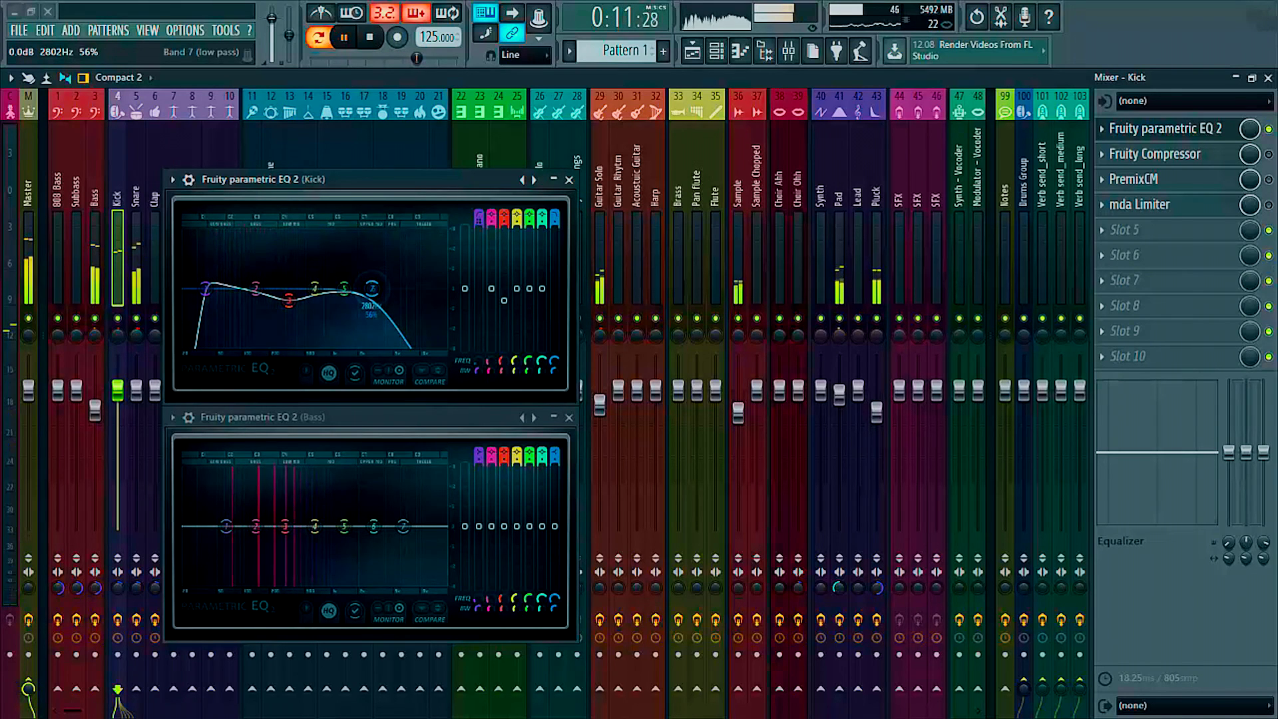
pyautogui.press('space')
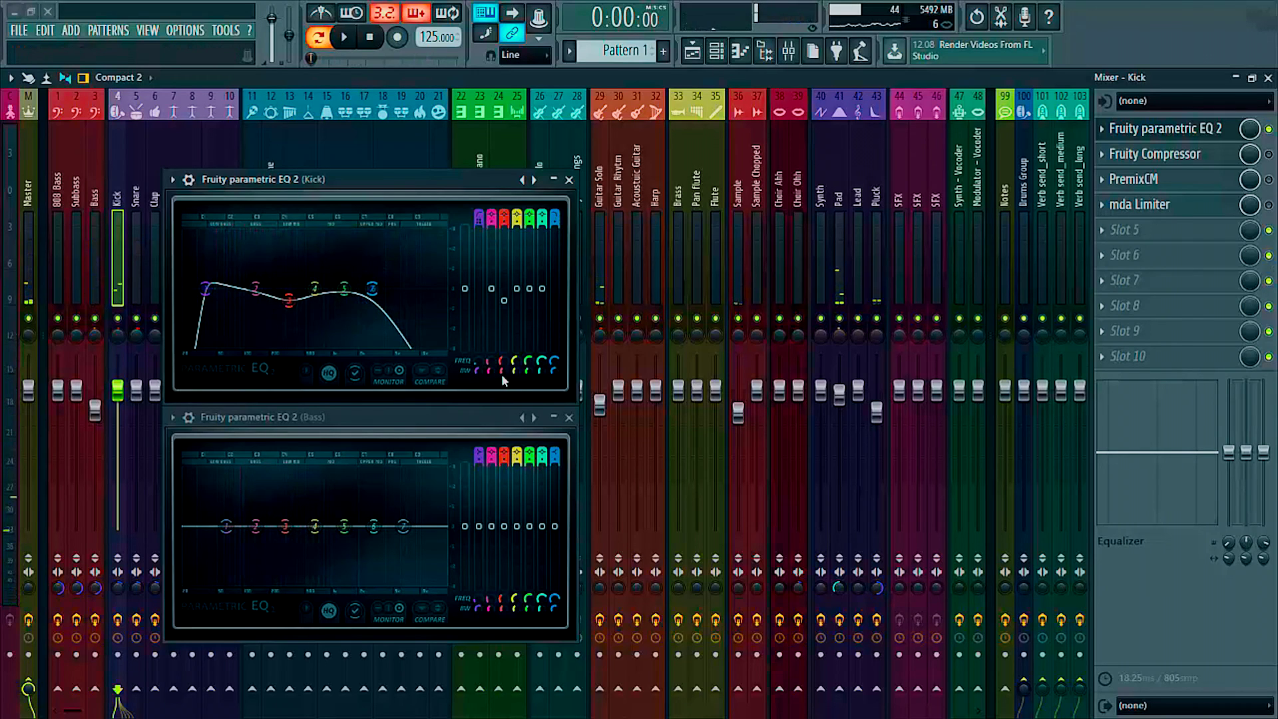
pyautogui.moveTo(503, 373); pyautogui.dragTo(503, 368)
pyautogui.press('space')
# - Close and reopen the Kick EQ, bring the Bass EQ into focus and play the mix to compare their low frequencies
pyautogui.click(569, 179)
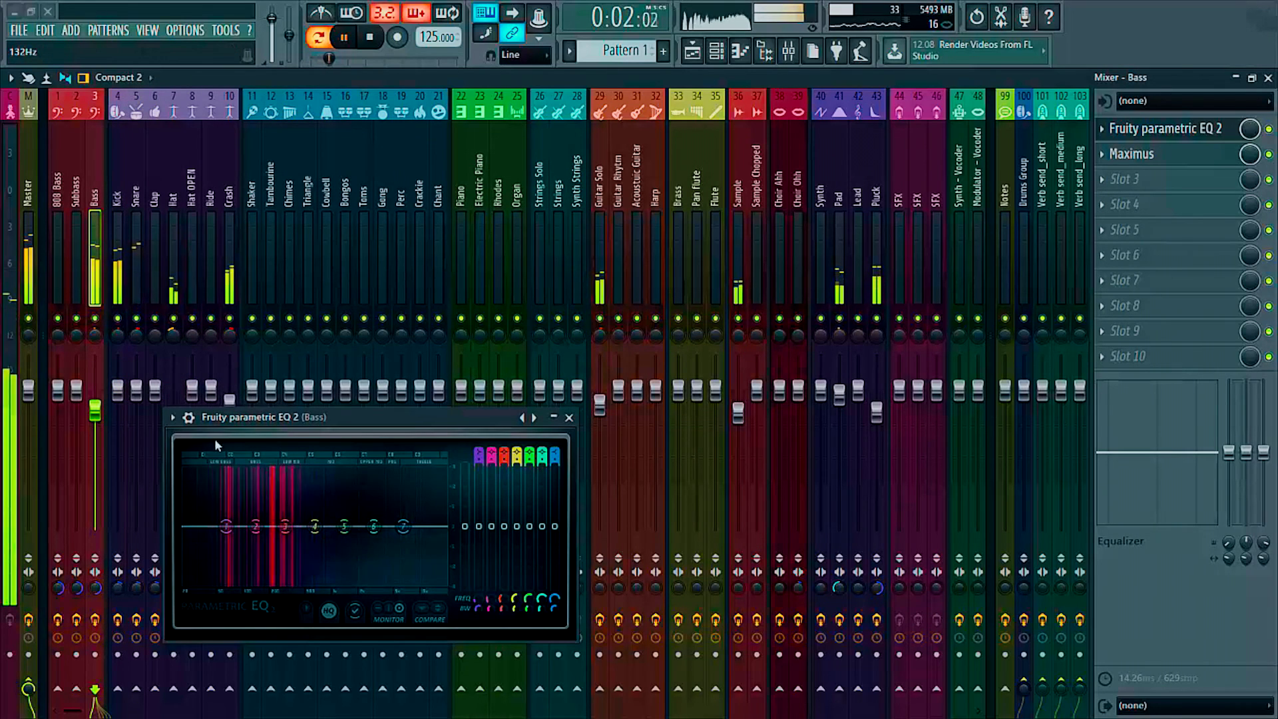
pyautogui.press('space')
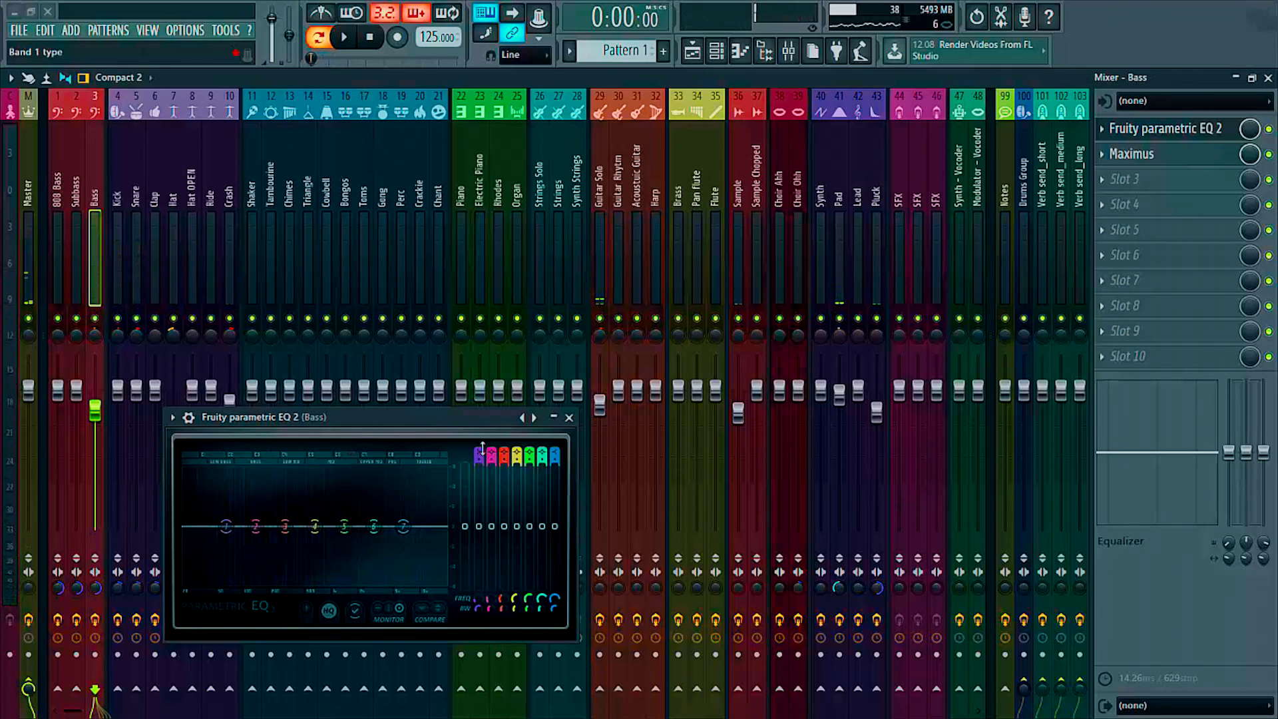
pyautogui.click(120, 174)
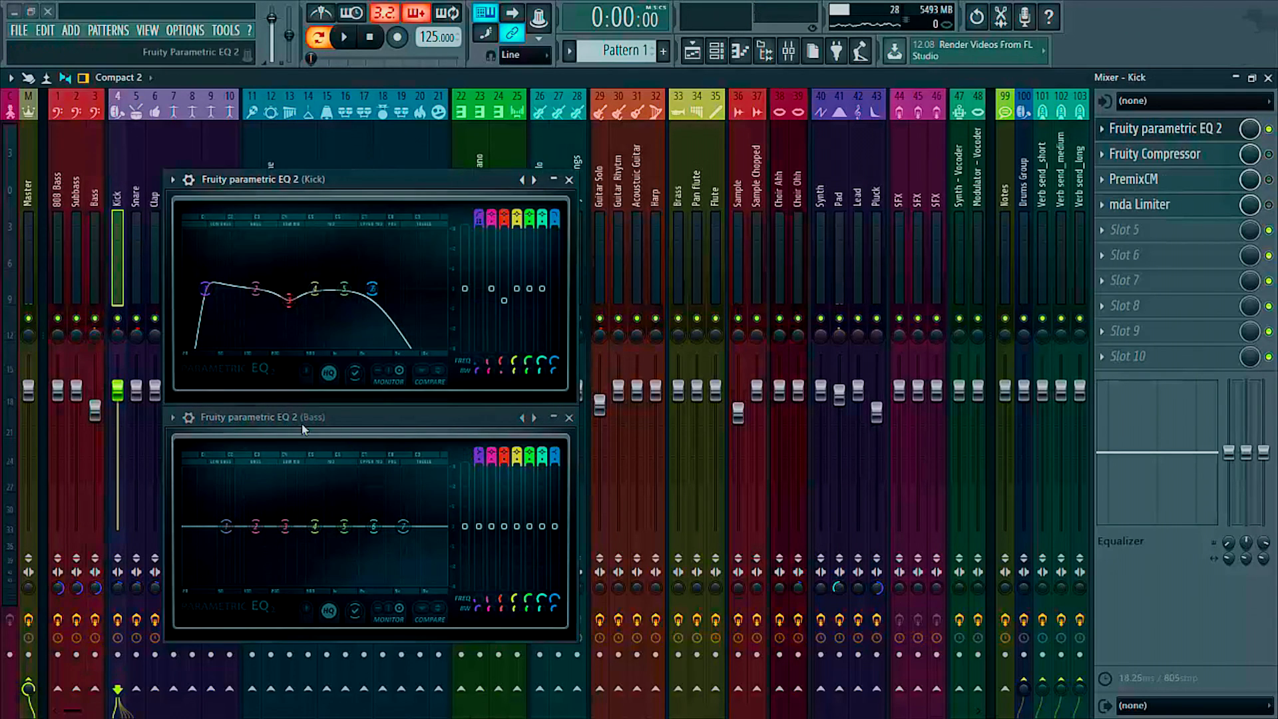
pyautogui.click(333, 422)
pyautogui.press('space')
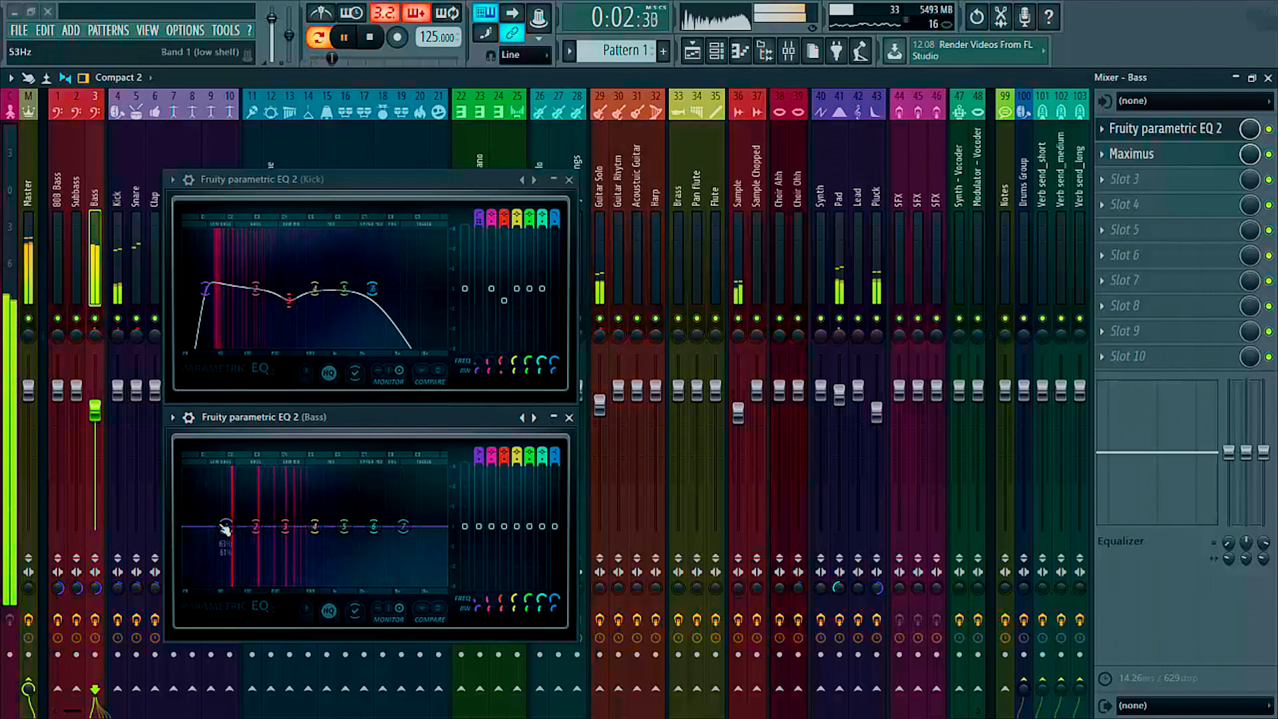
pyautogui.press('space')
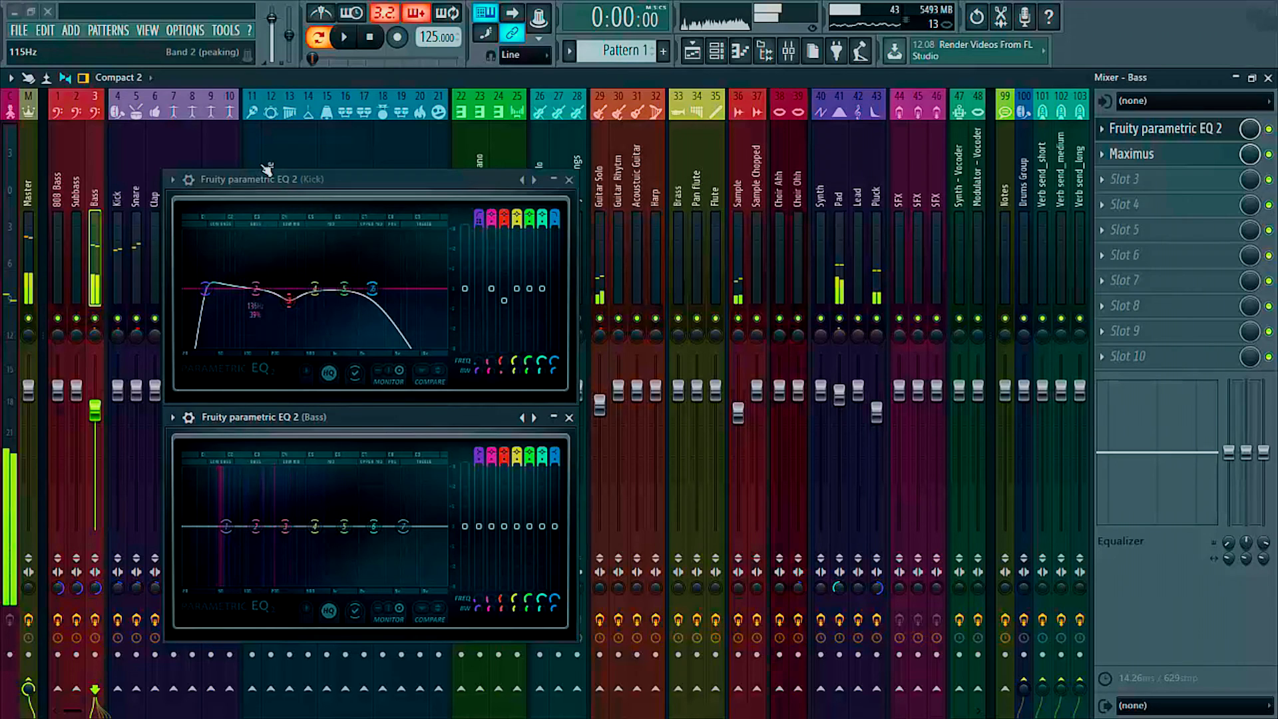
# - Lower the frequency of the Kick EQ's band 2, change it to a notch filter and narrow its width
pyautogui.moveTo(256, 288)
pyautogui.mouseDown()
pyautogui.moveTo(257, 253)
pyautogui.moveTo(241, 288)
pyautogui.mouseUp()
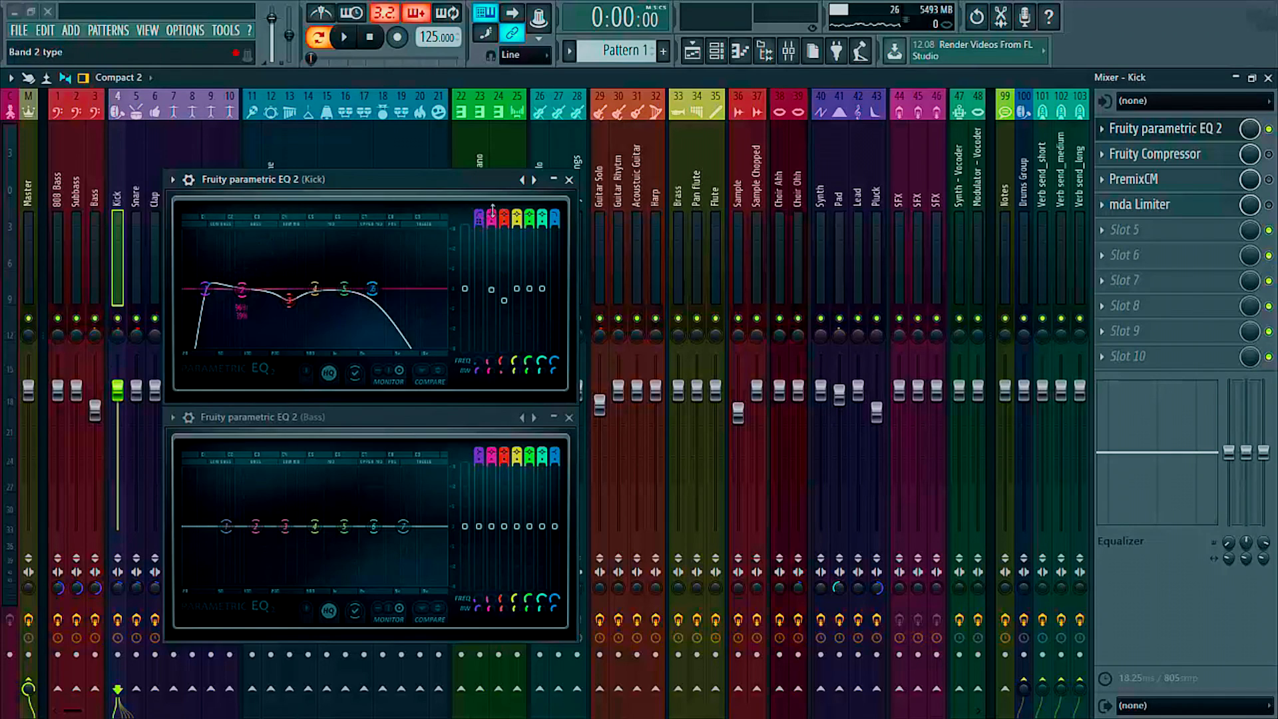
pyautogui.scroll(-1, 491, 365)
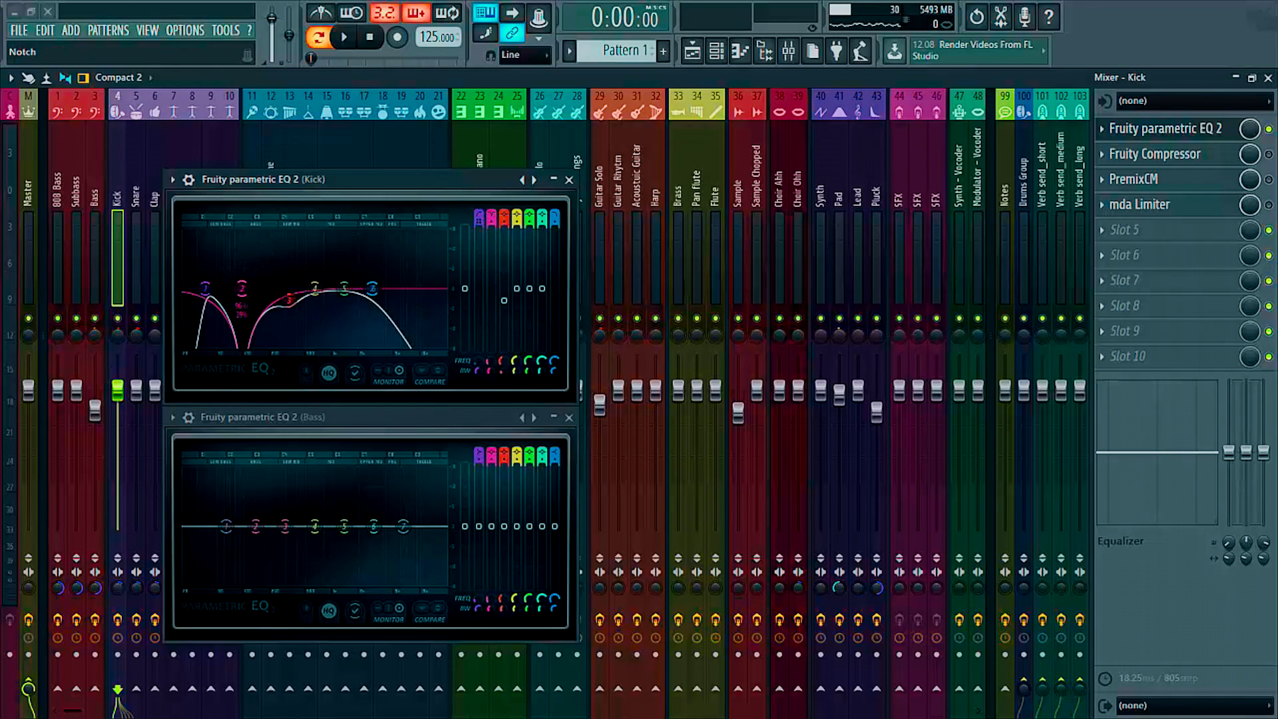
pyautogui.moveTo(491, 373); pyautogui.dragTo(492, 394)
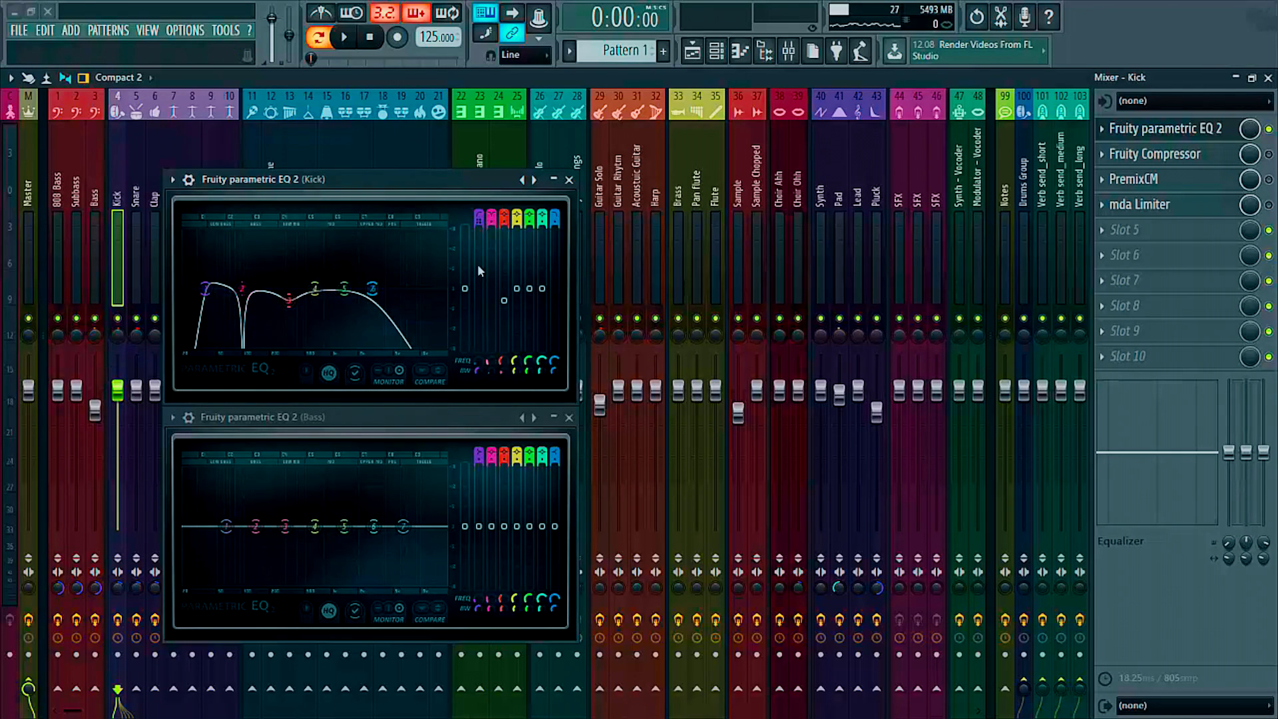
# - Shift the Kick EQ's band 2 notch down close to band 1 and fine-tune it while the mix plays
pyautogui.moveTo(487, 362); pyautogui.dragTo(487, 368)
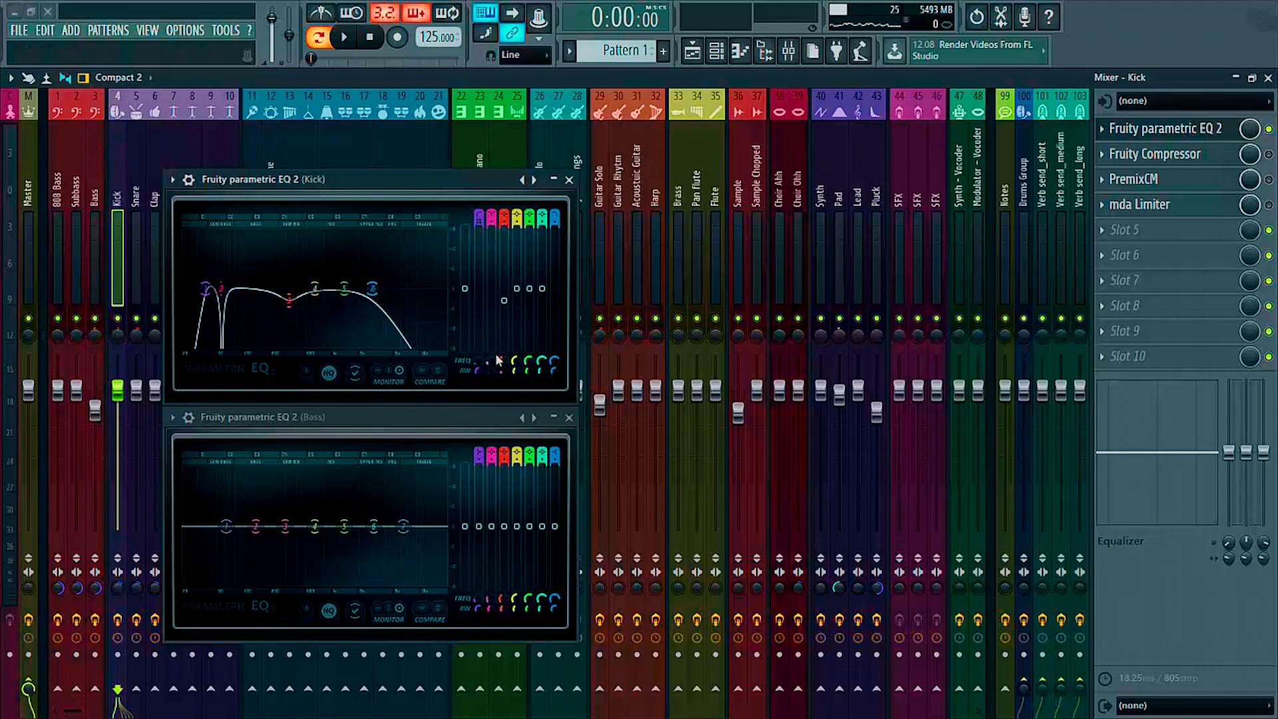
pyautogui.press('space')
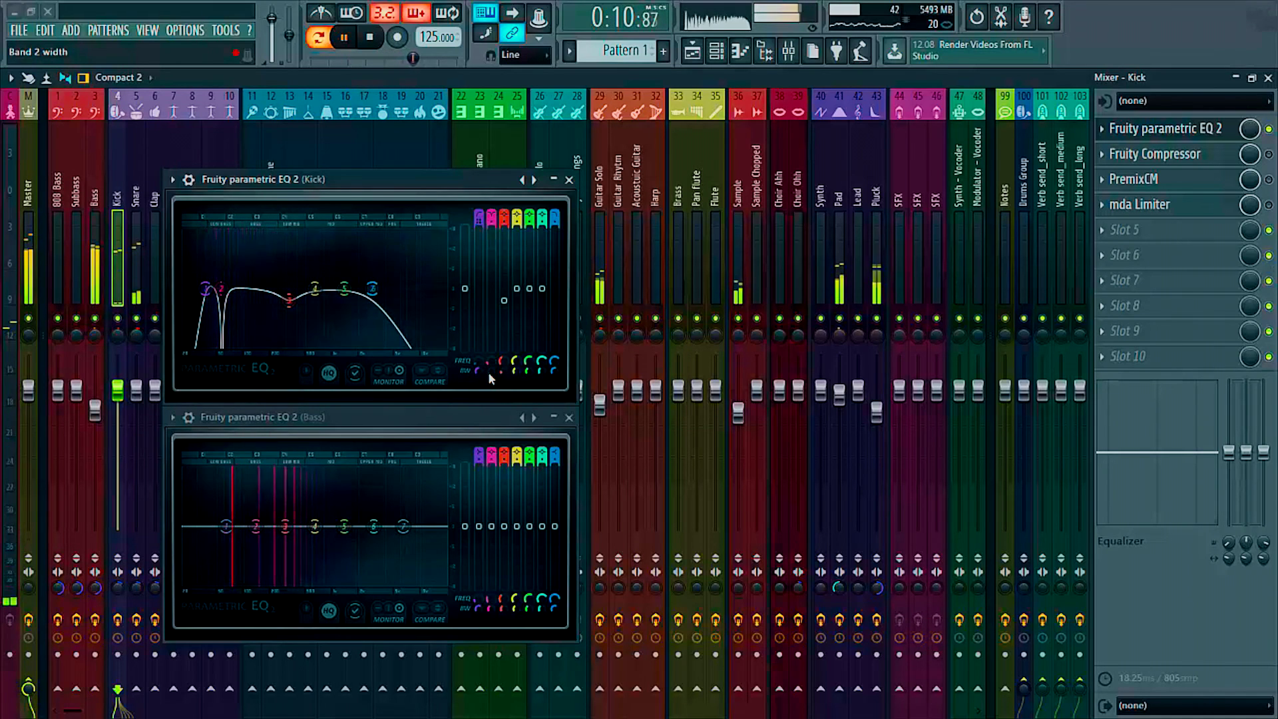
pyautogui.moveTo(491, 370); pyautogui.dragTo(491, 357)
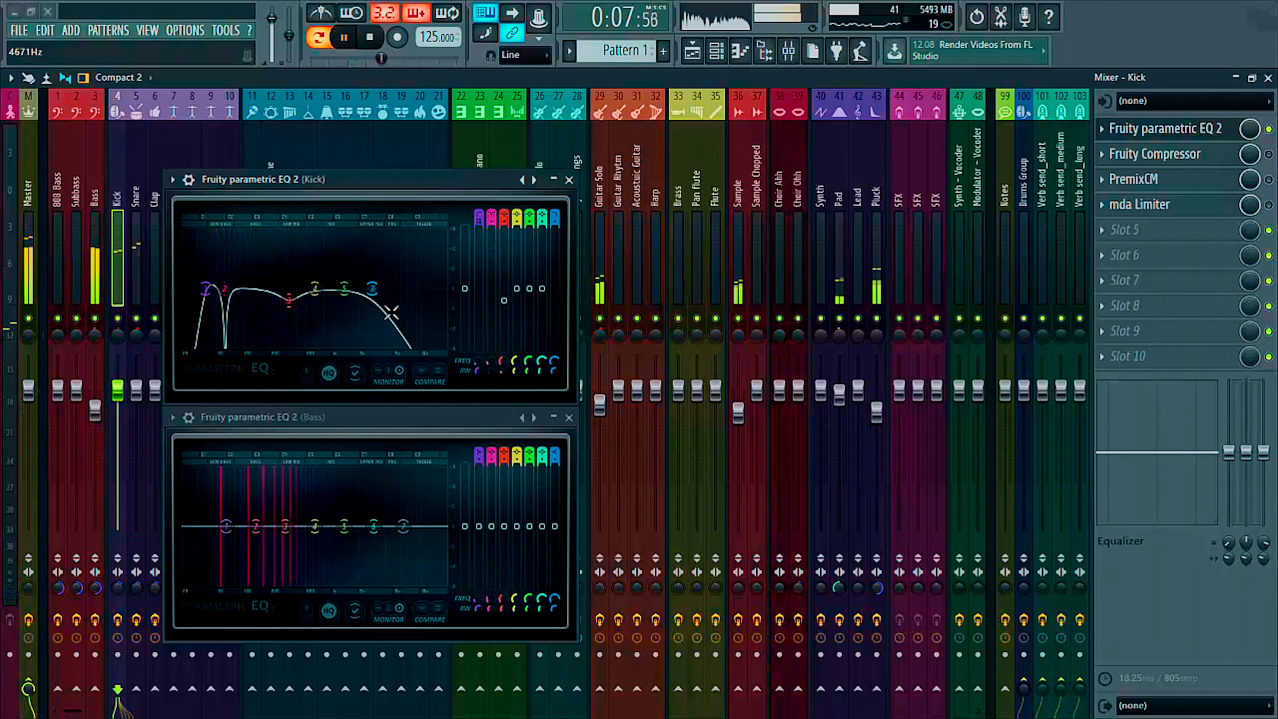
pyautogui.press('space')
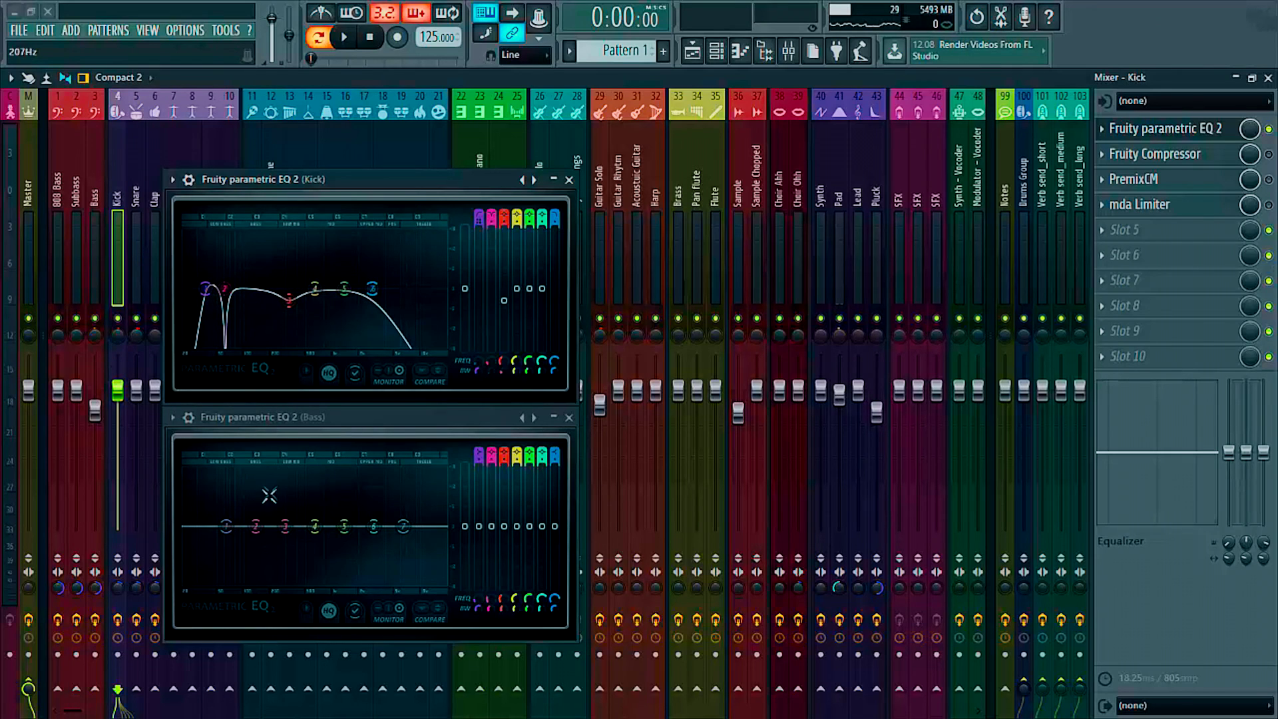
# - Boost the Bass EQ's band 3 by about 1.9 dB near 291 Hz and narrow its width while the mix plays
pyautogui.moveTo(288, 528); pyautogui.dragTo(286, 524)
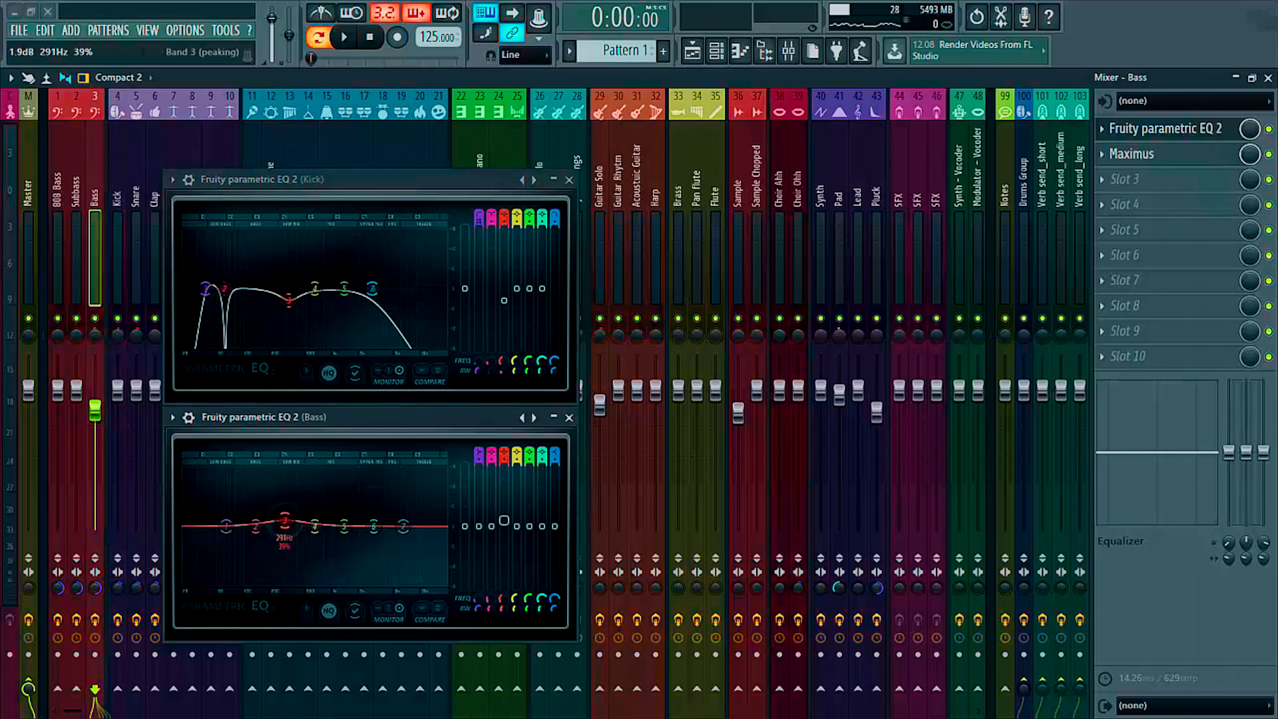
pyautogui.press('space')
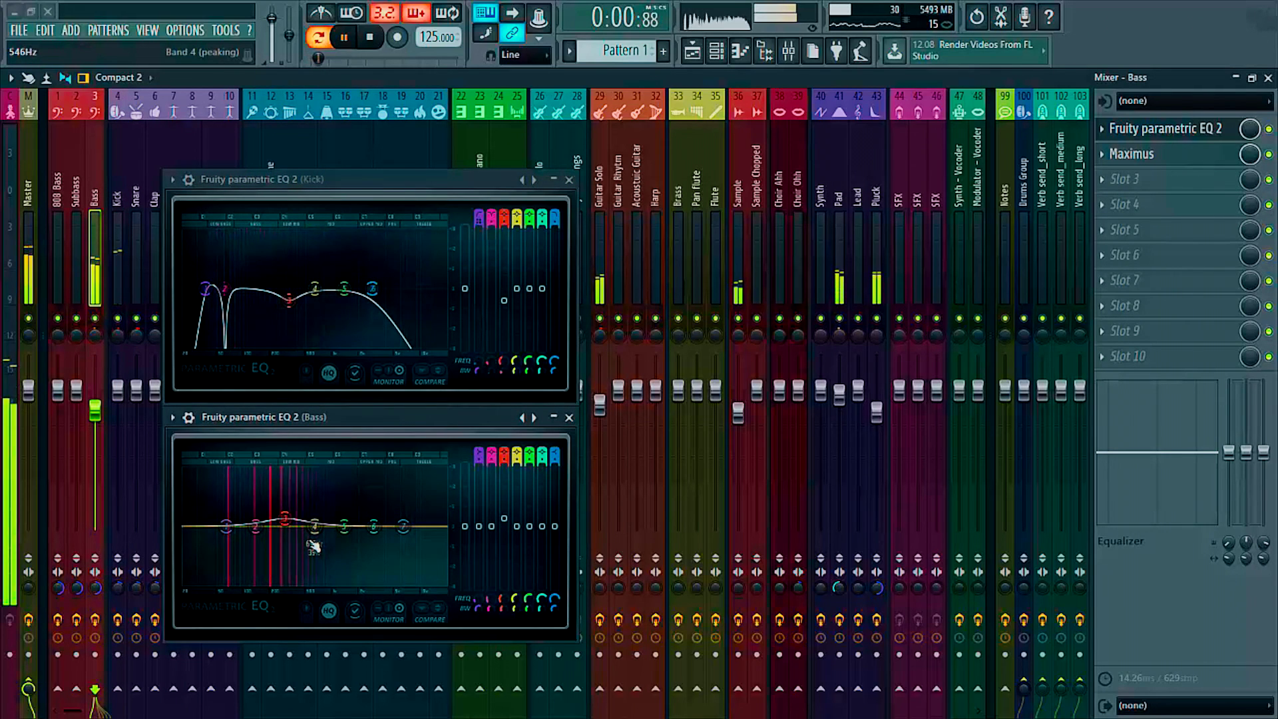
pyautogui.moveTo(285, 522); pyautogui.dragTo(284, 520)
pyautogui.moveTo(499, 608); pyautogui.dragTo(500, 609)
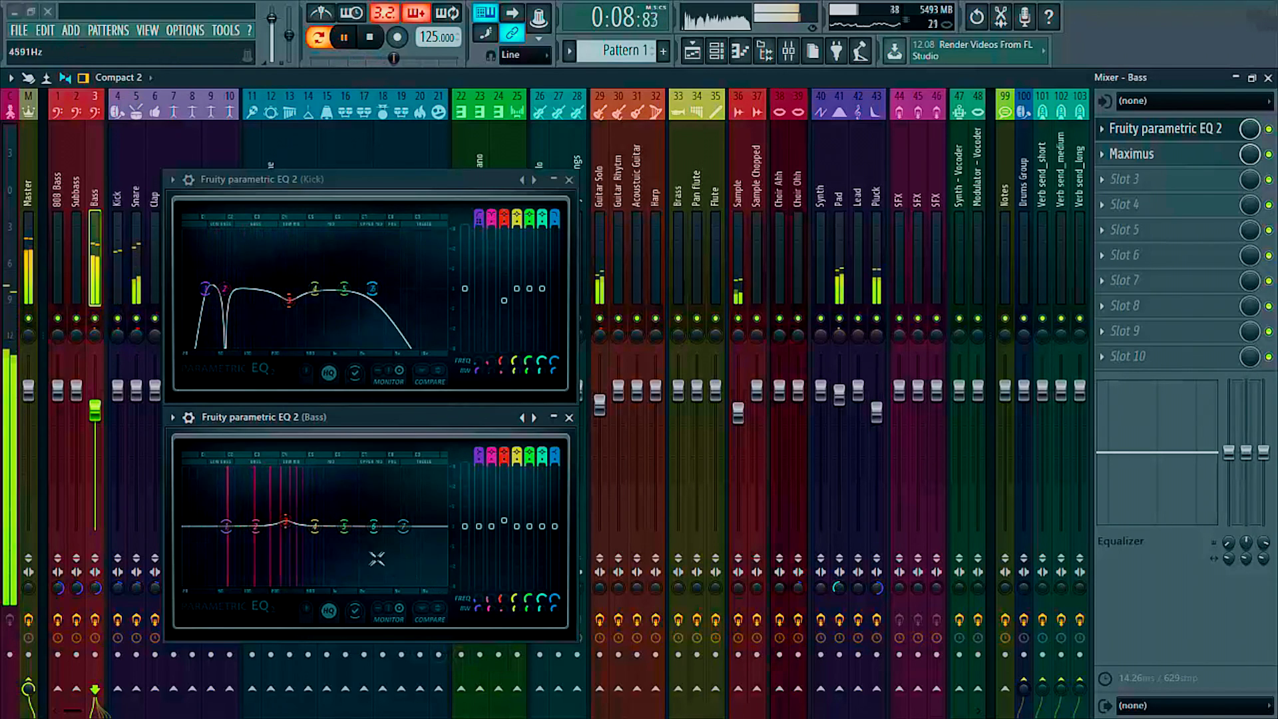
# - Boost the Bass EQ's band 2 by about 2.4 dB, narrow its width to 19% and lower it to 63 Hz while the mix plays
pyautogui.moveTo(256, 527); pyautogui.dragTo(232, 527)
pyautogui.press('space')
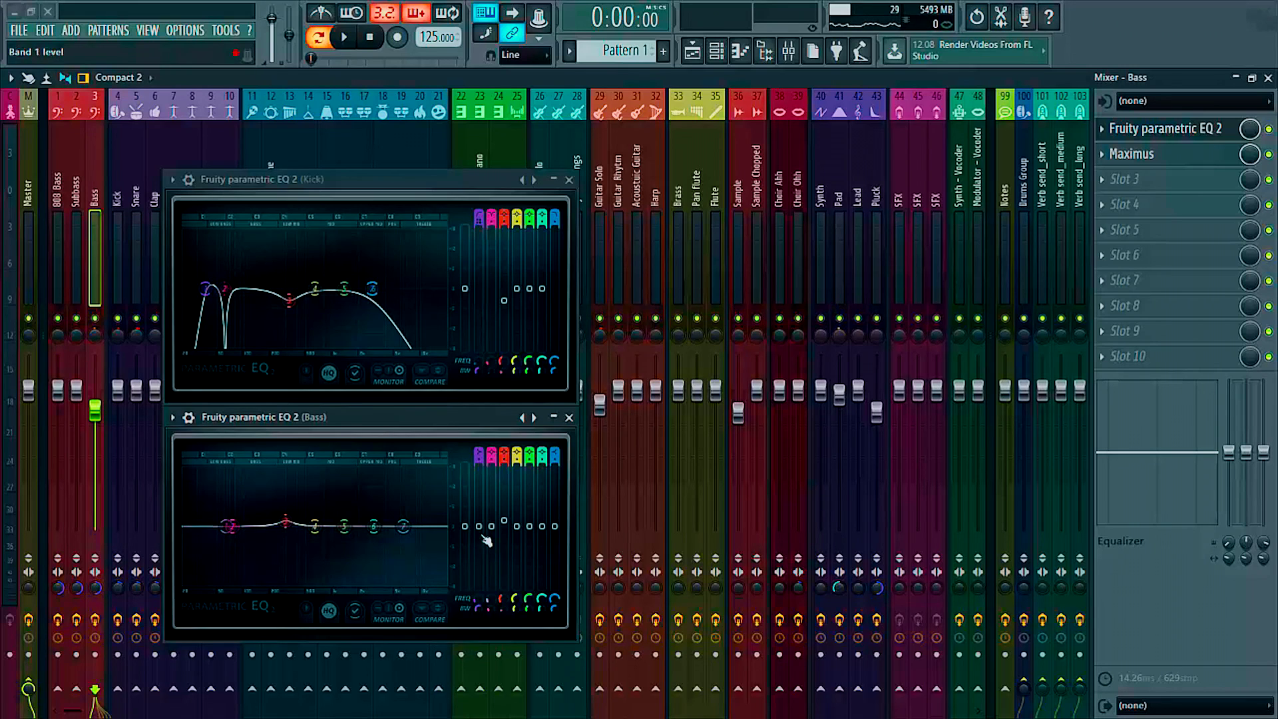
pyautogui.moveTo(491, 526); pyautogui.dragTo(492, 518)
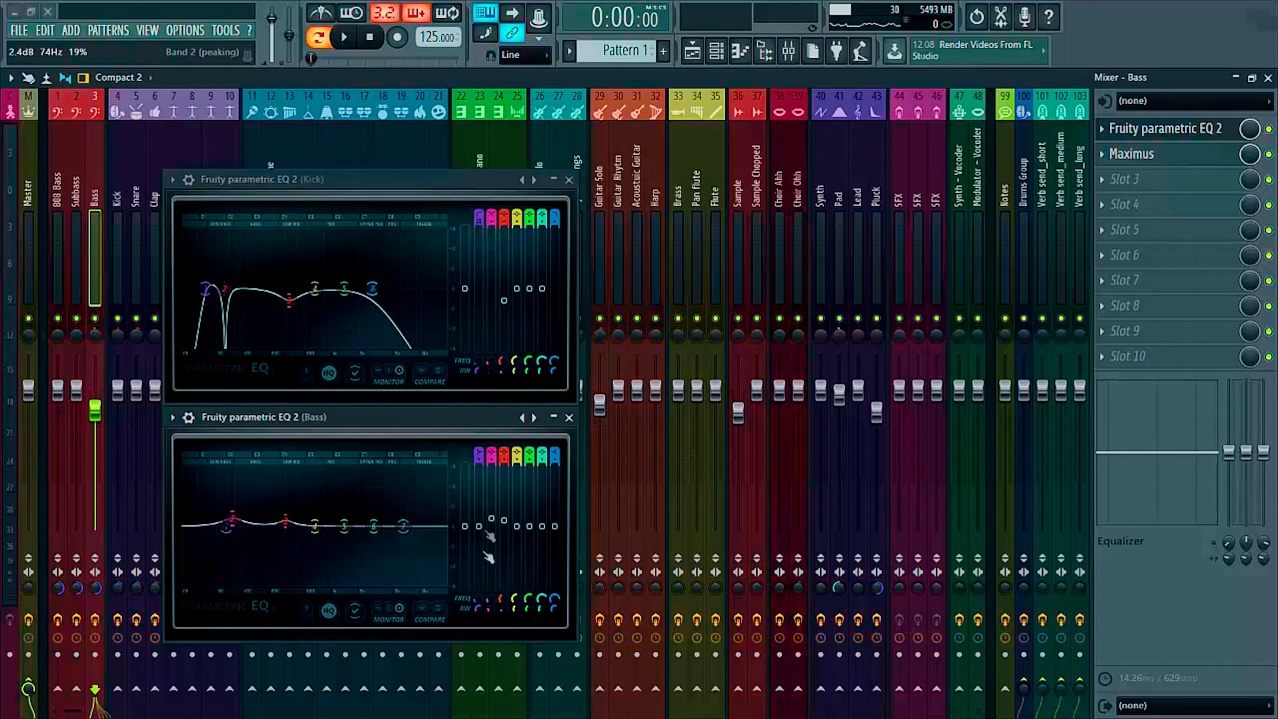
pyautogui.press('space')
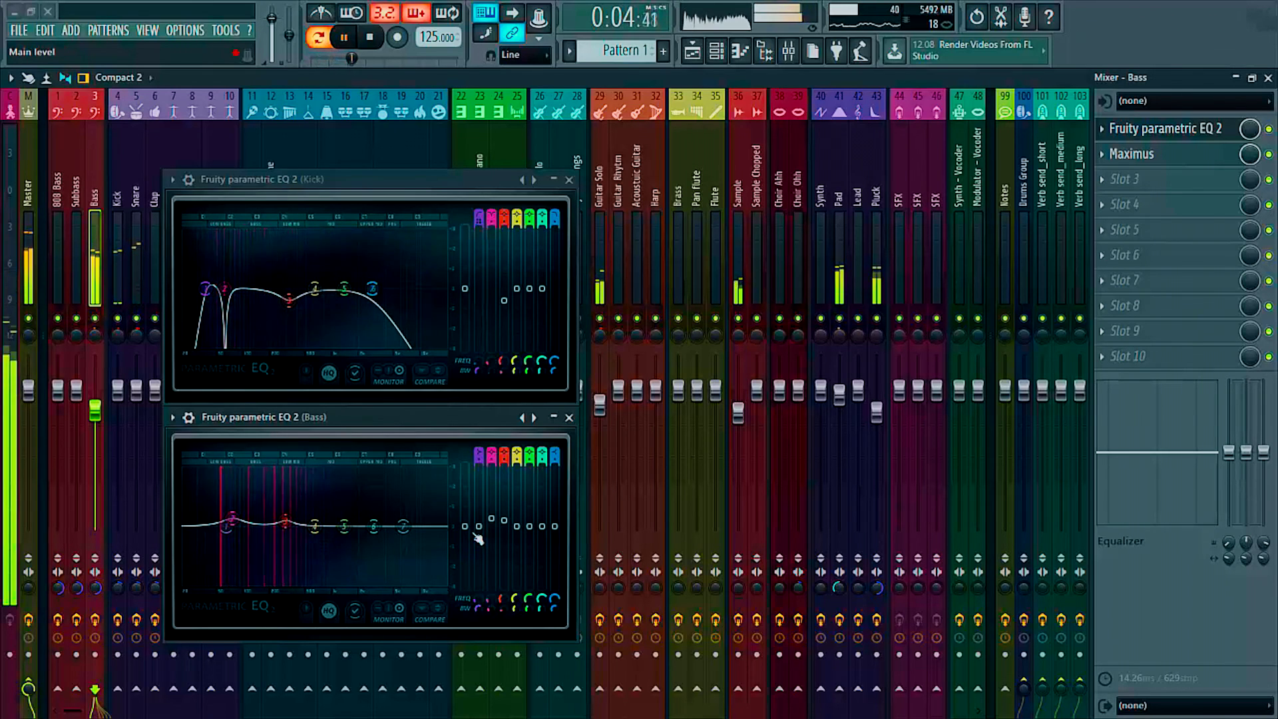
pyautogui.moveTo(486, 599); pyautogui.dragTo(487, 612)
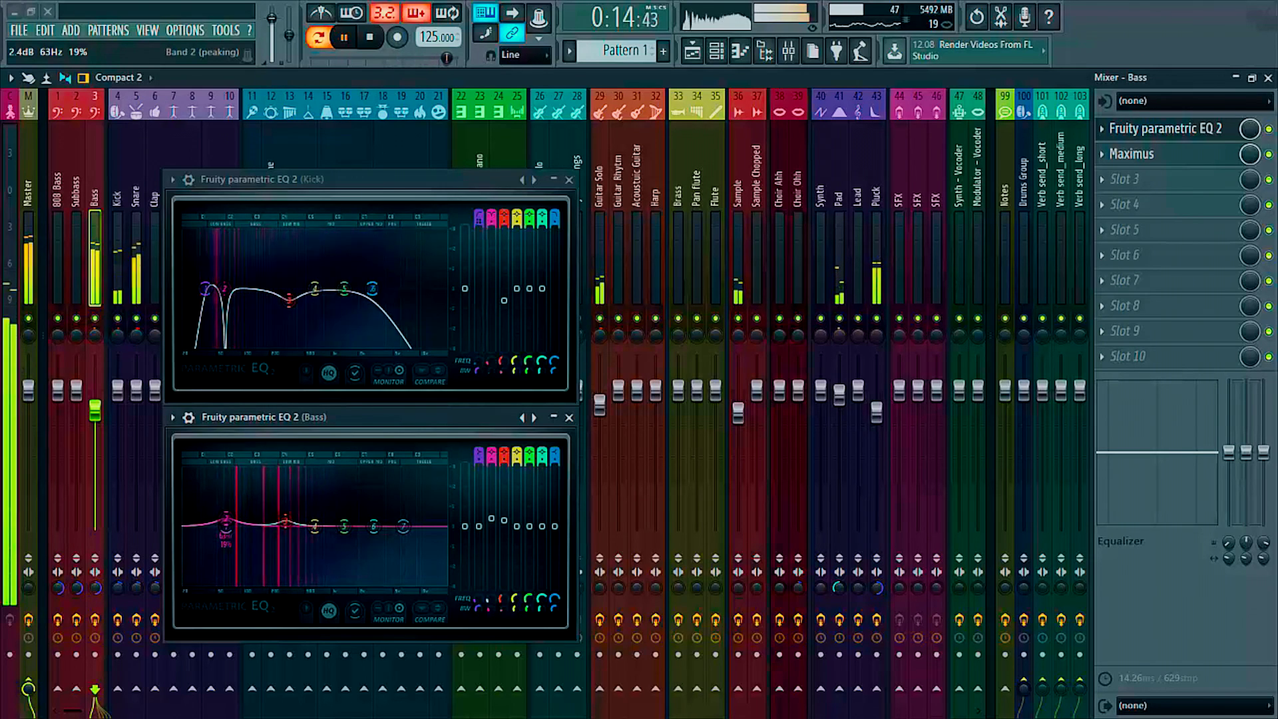
pyautogui.press('space')
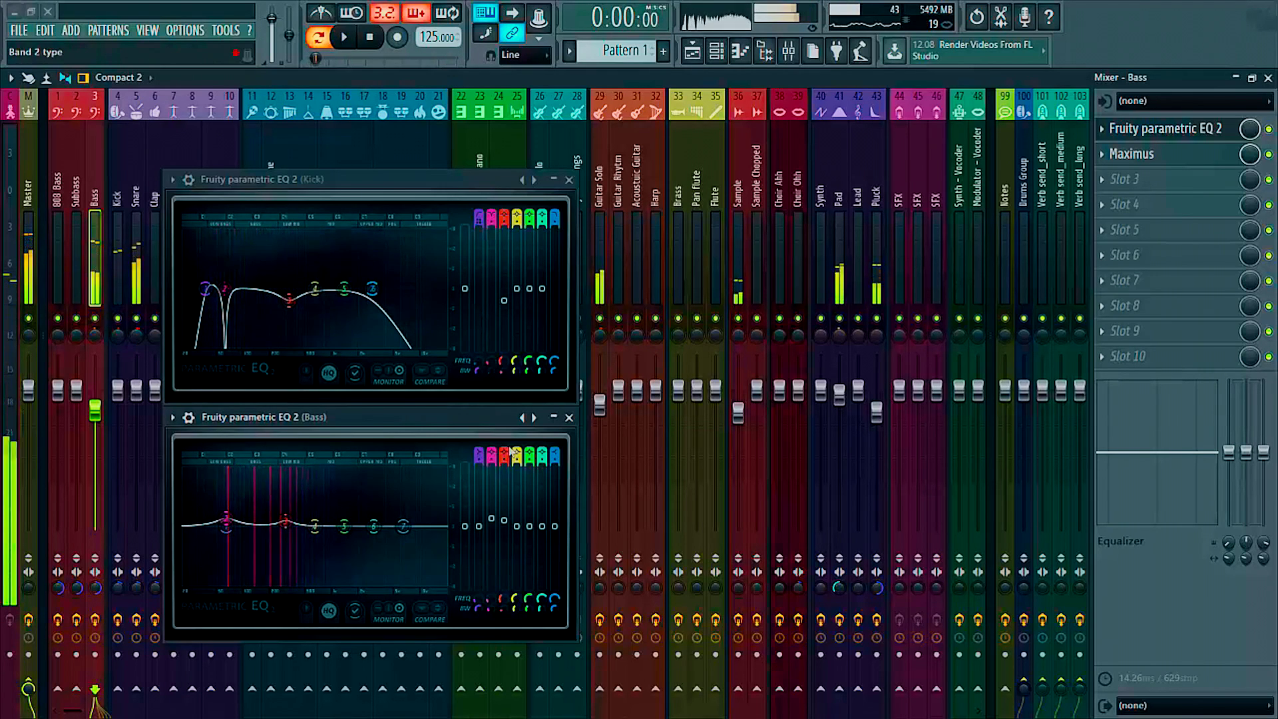
# - Change the Bass EQ's band 7 to a low-pass filter and lower its cutoff to just above band 4 while the mix plays
pyautogui.scroll(4, 557, 450)
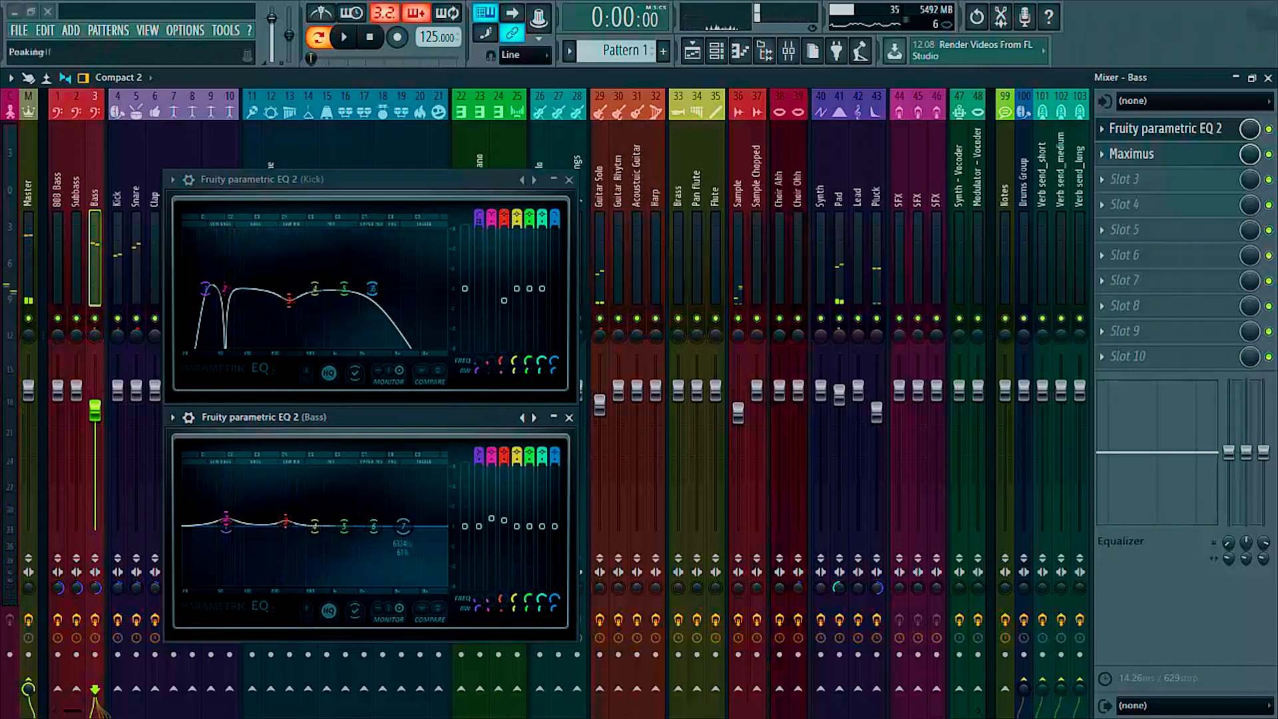
pyautogui.moveTo(403, 526)
pyautogui.mouseDown()
pyautogui.moveTo(420, 529)
pyautogui.moveTo(379, 526)
pyautogui.mouseUp()
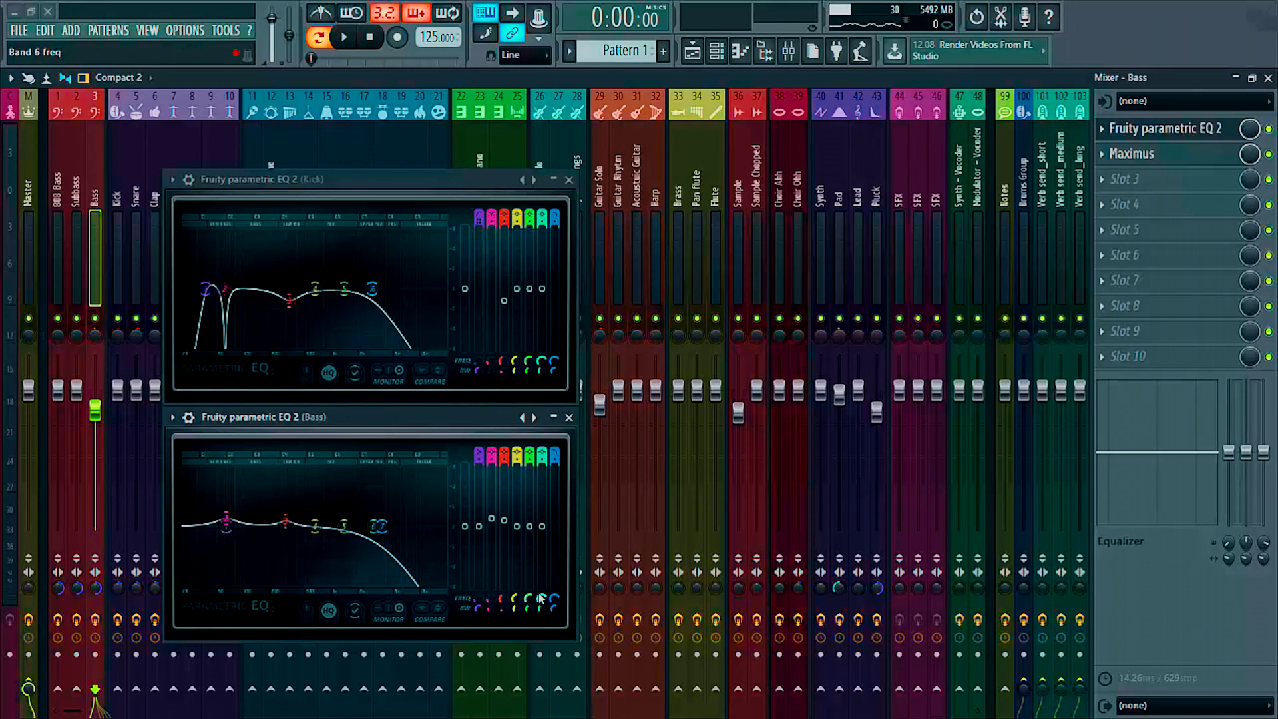
pyautogui.press('space')
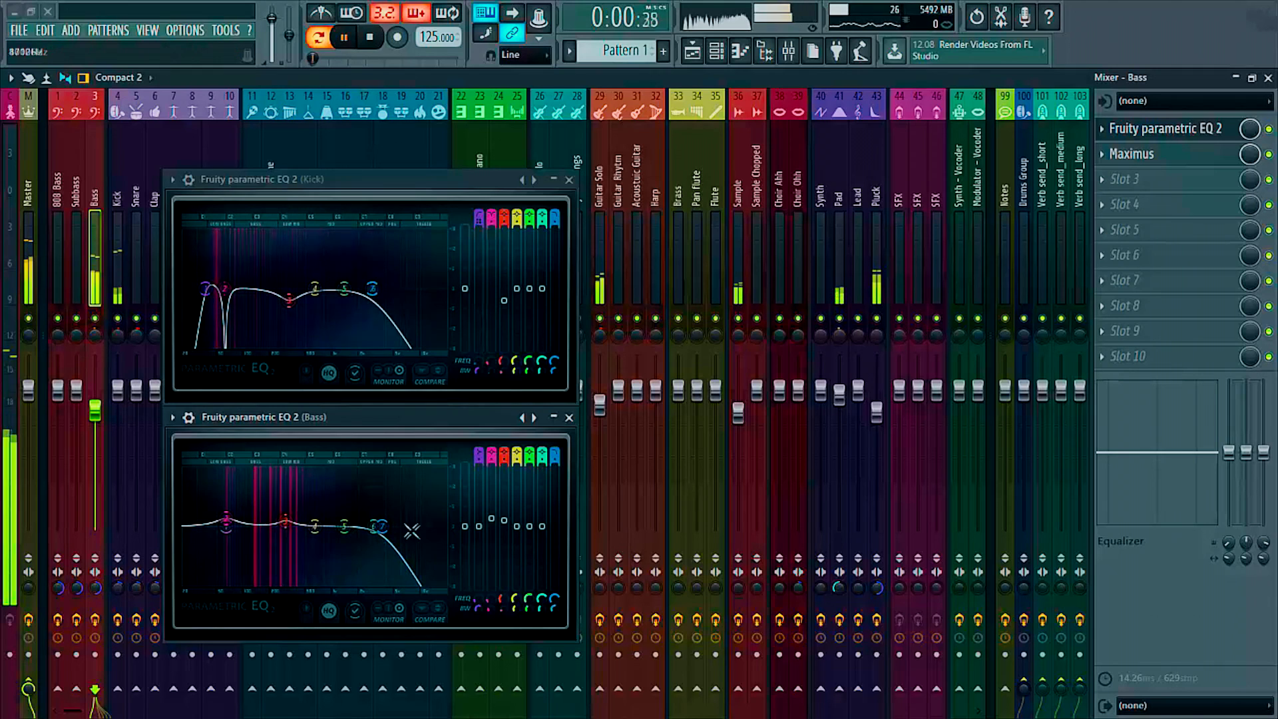
pyautogui.moveTo(388, 537); pyautogui.dragTo(326, 533)
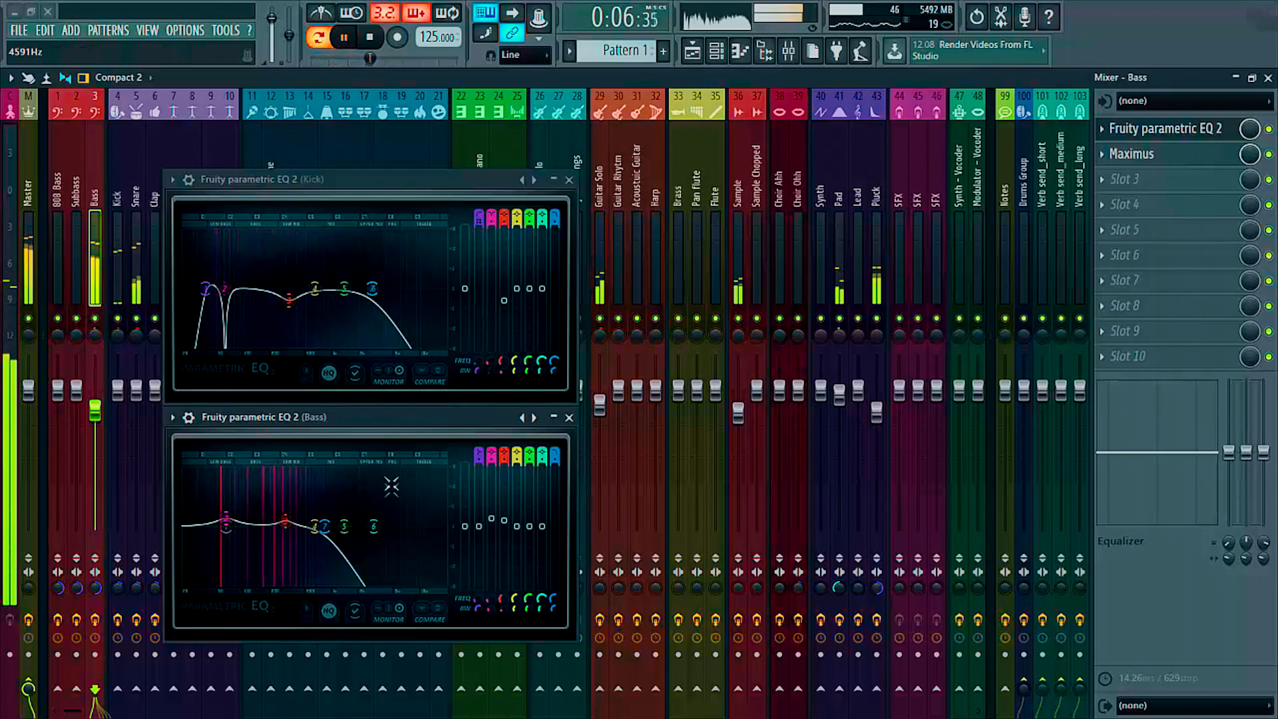
pyautogui.press('space')
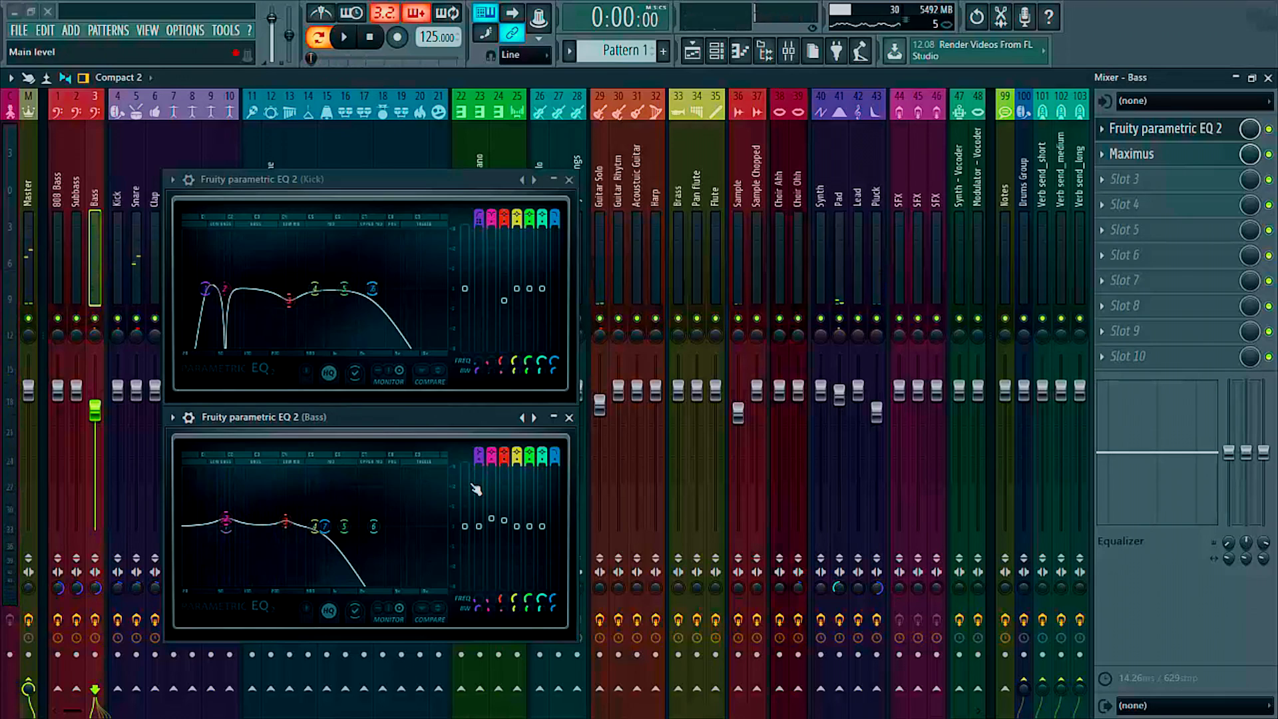
# - Make the Bass EQ's band 1 a steep high-pass filter and lower its cutoff to slightly above 32 Hz, checking it against the mix
pyautogui.moveTo(478, 442); pyautogui.dragTo(478, 429)
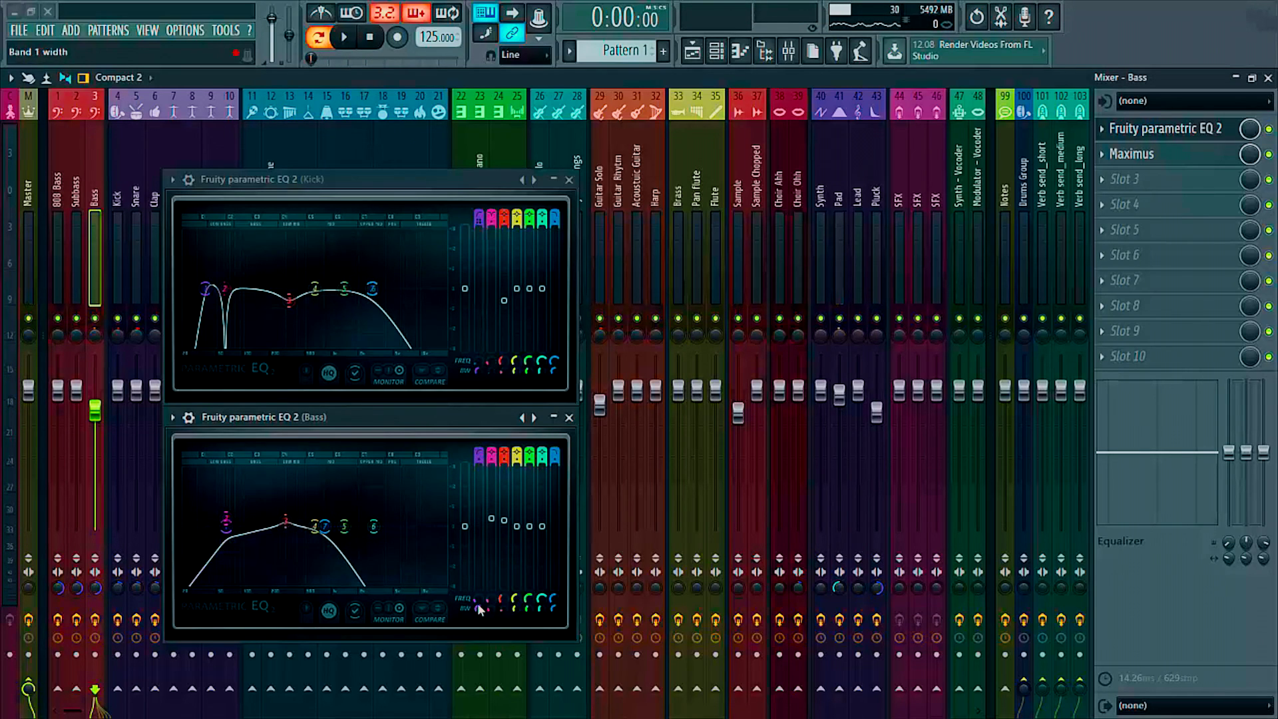
pyautogui.moveTo(477, 603); pyautogui.dragTo(476, 453)
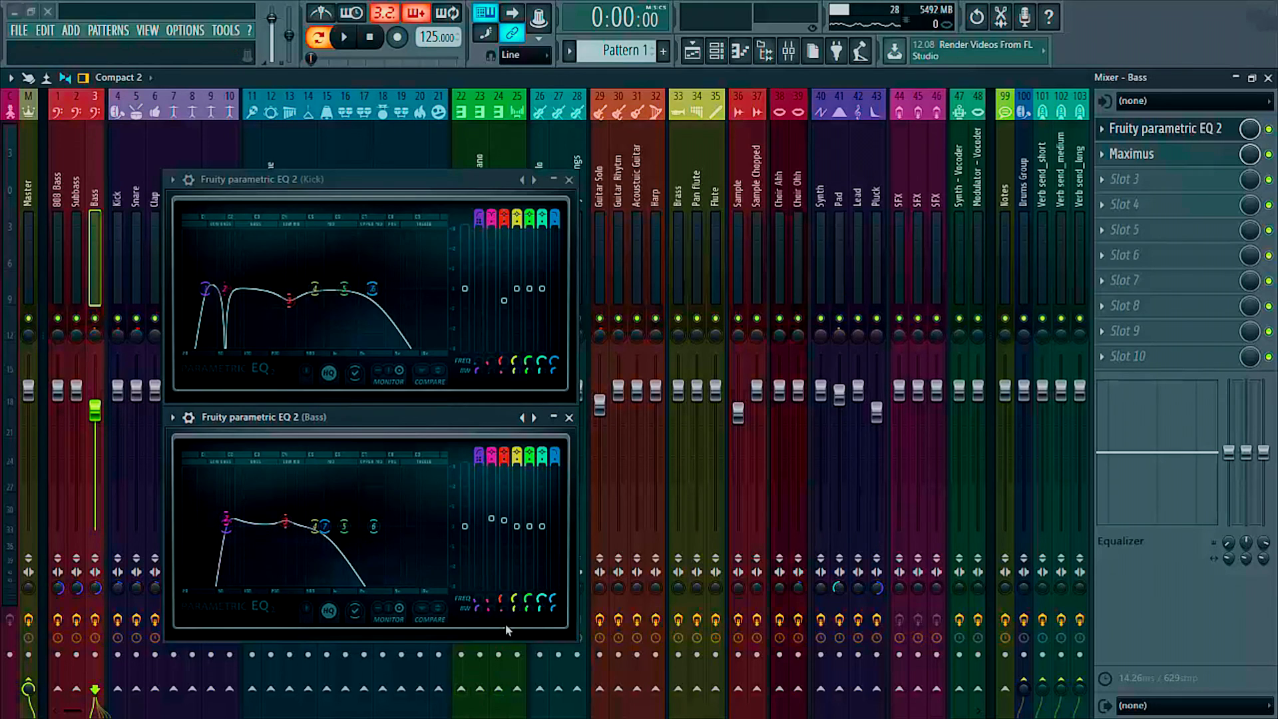
pyautogui.moveTo(226, 520); pyautogui.dragTo(200, 526)
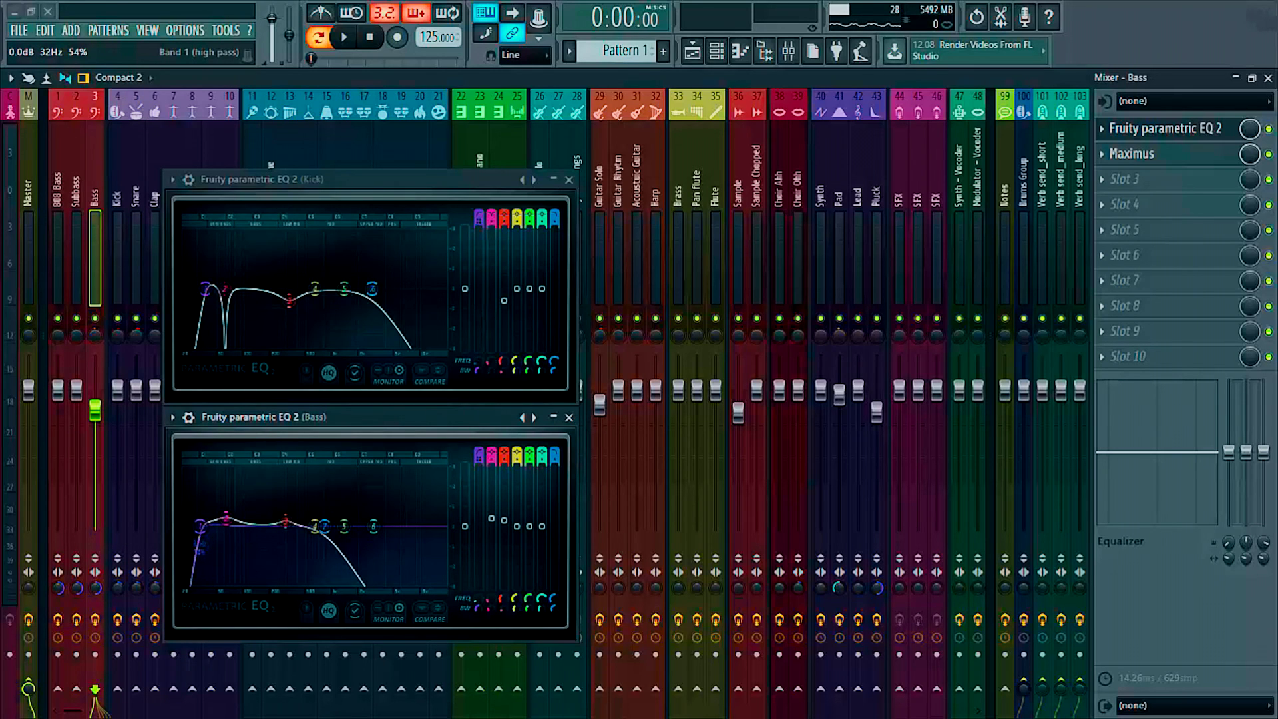
pyautogui.press('space')
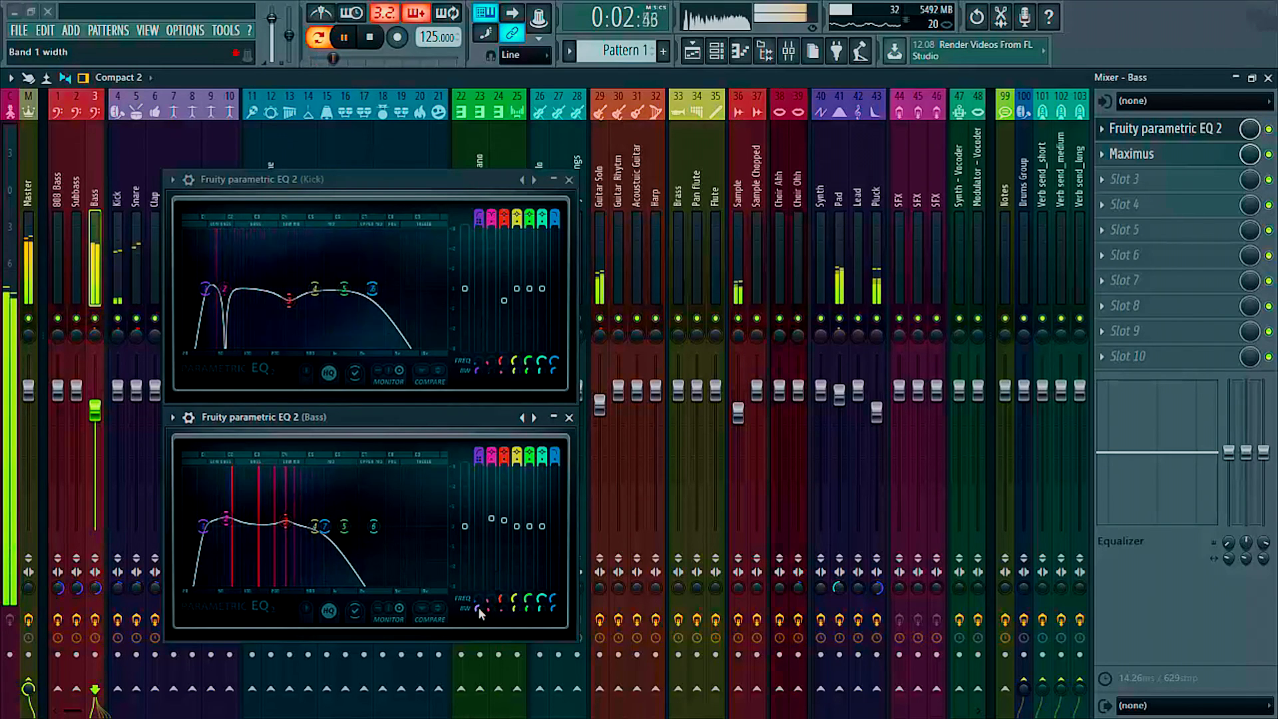
pyautogui.press('space')
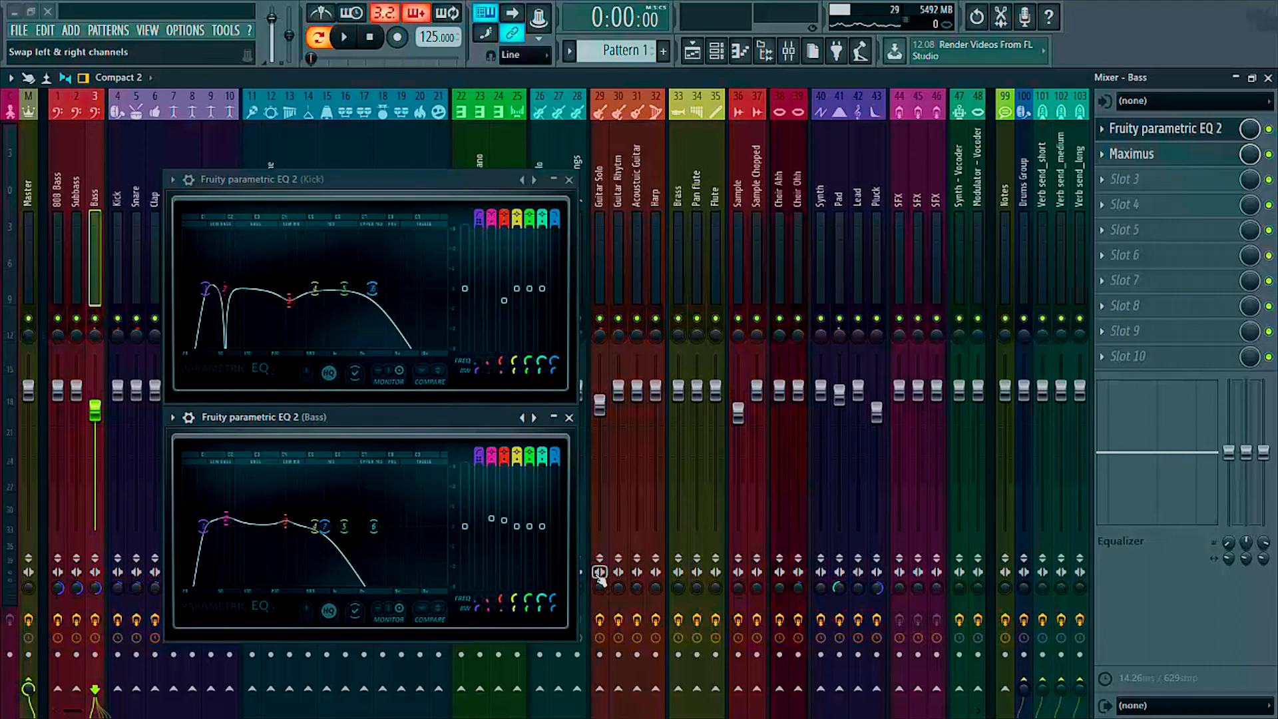
pyautogui.press('space')
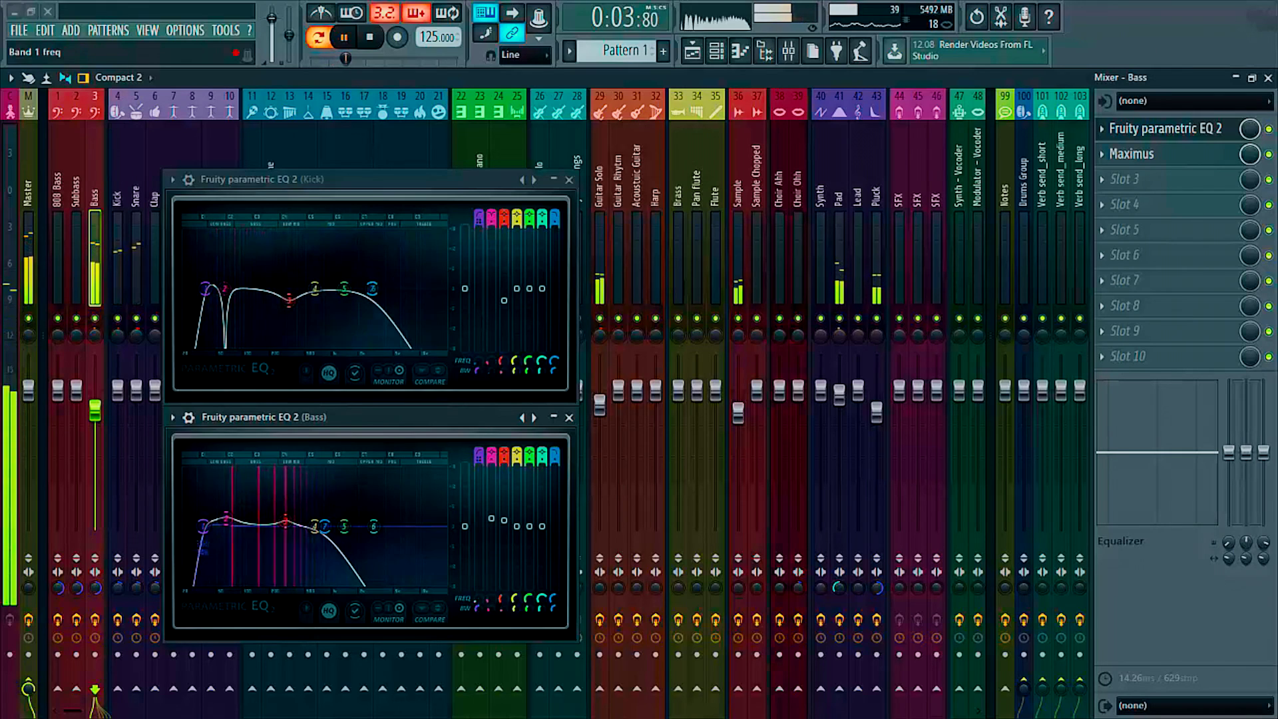
pyautogui.scroll(2, 478, 603)
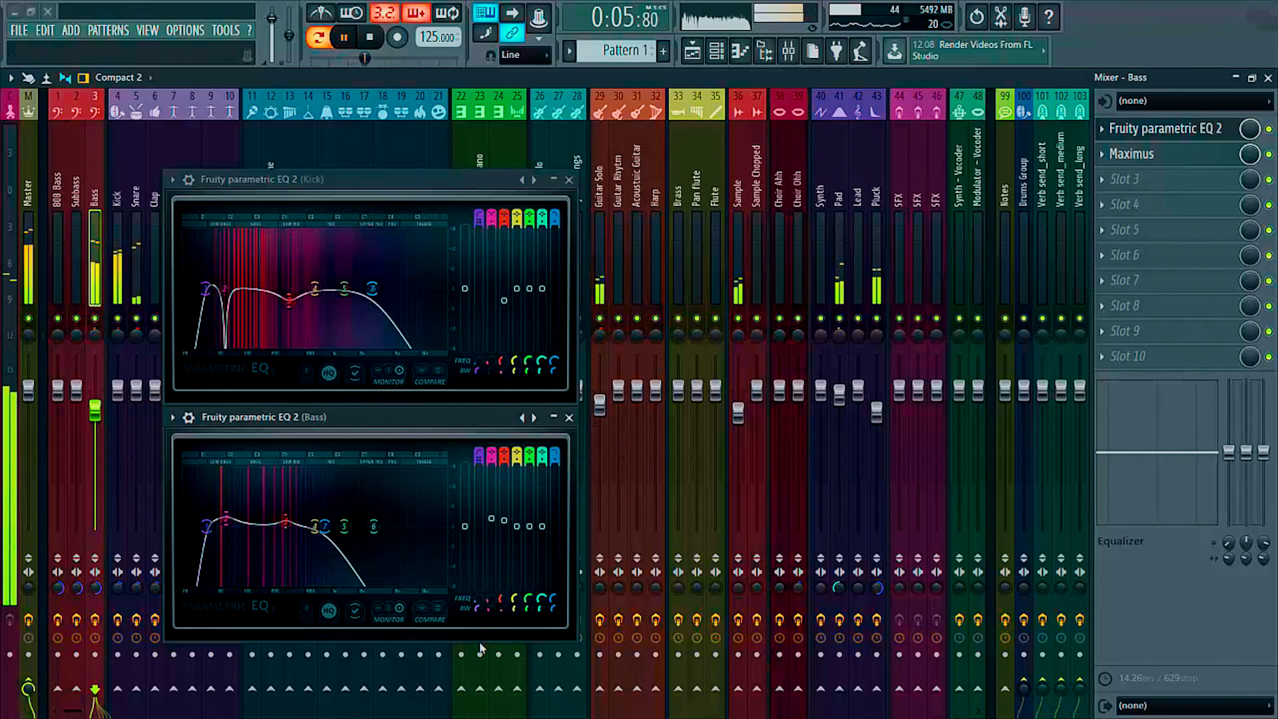
# - Close the Kick and Bass equalizers, lower the Crash track's volume slightly and stop playback
pyautogui.click(569, 179)
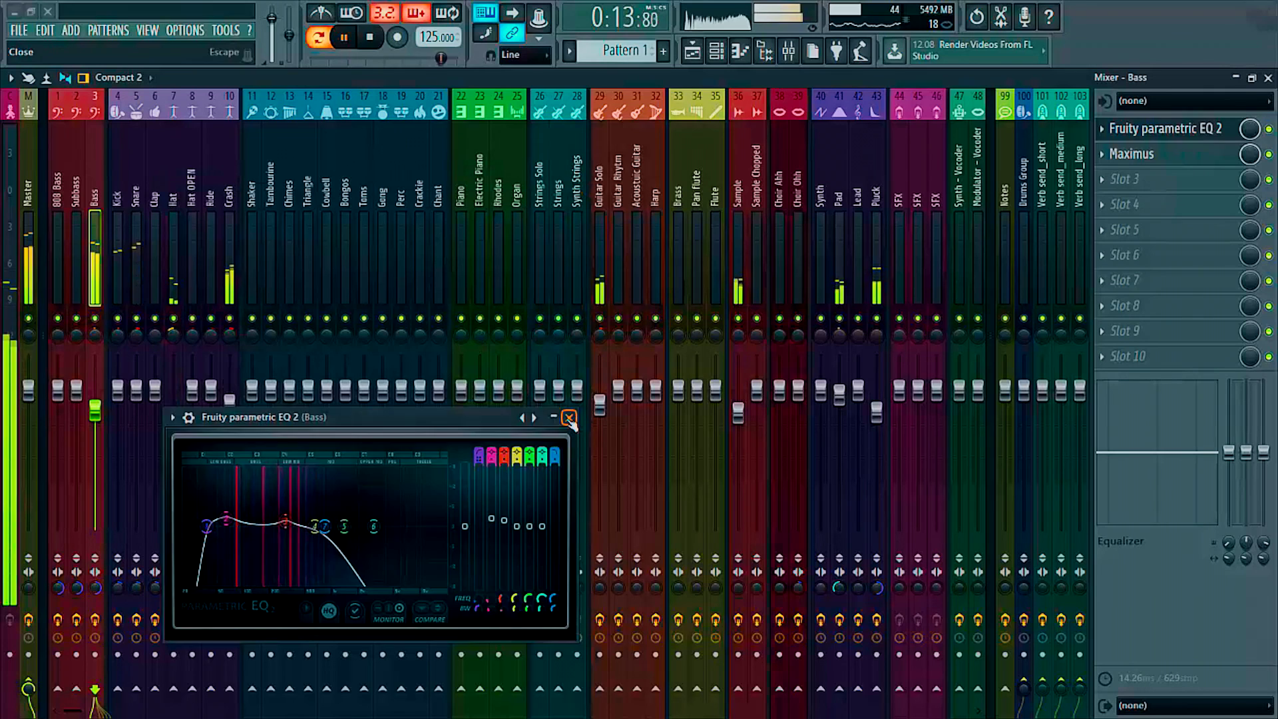
pyautogui.click(570, 418)
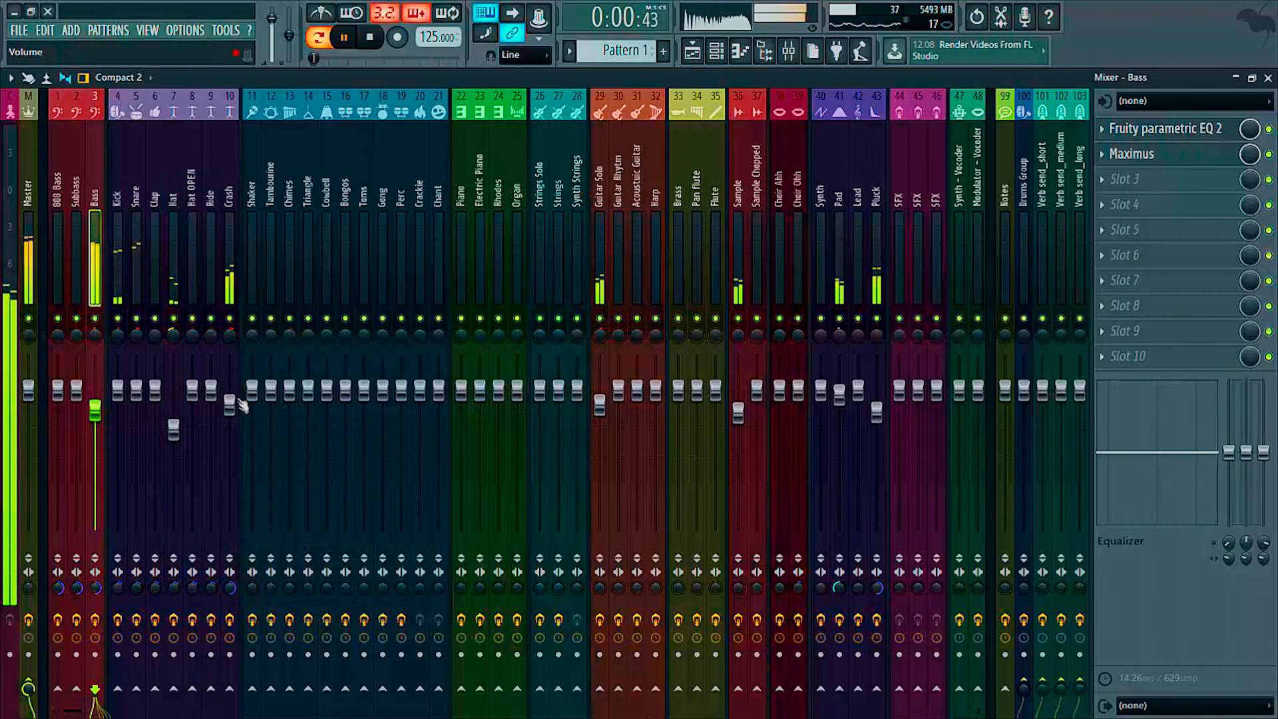
pyautogui.moveTo(233, 404); pyautogui.dragTo(233, 412)
pyautogui.click(174, 260)
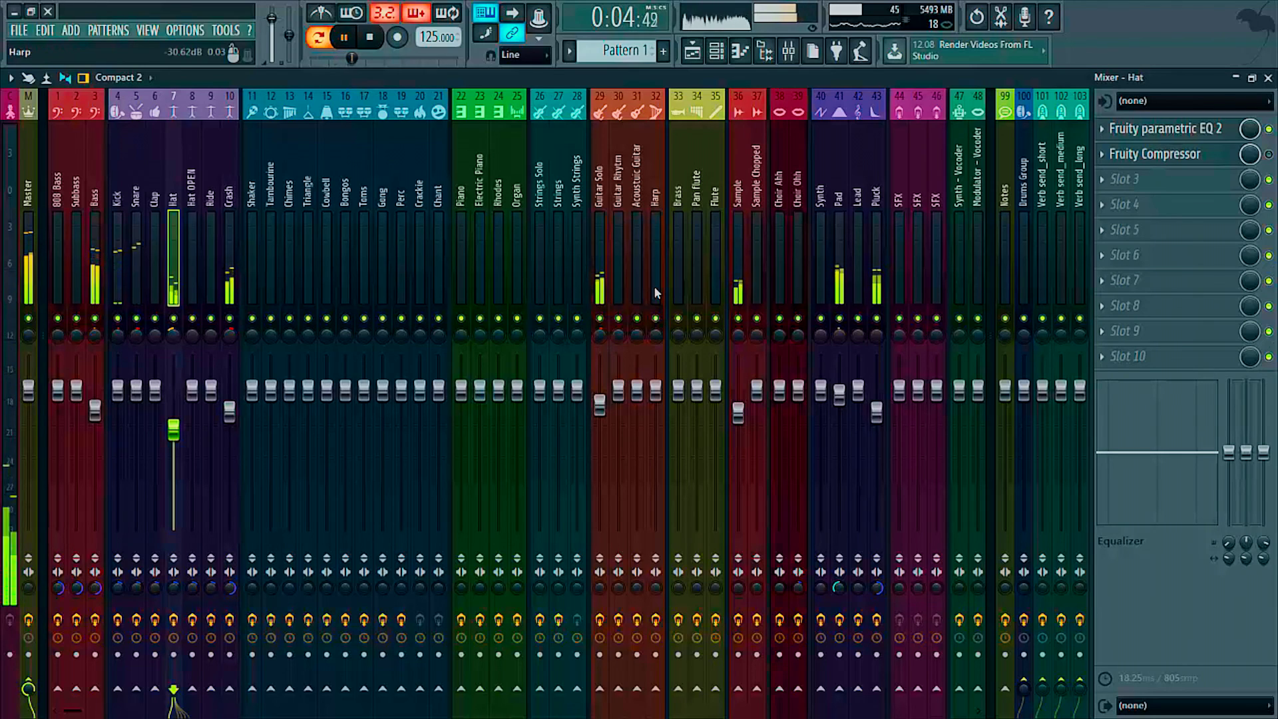
pyautogui.press('space')
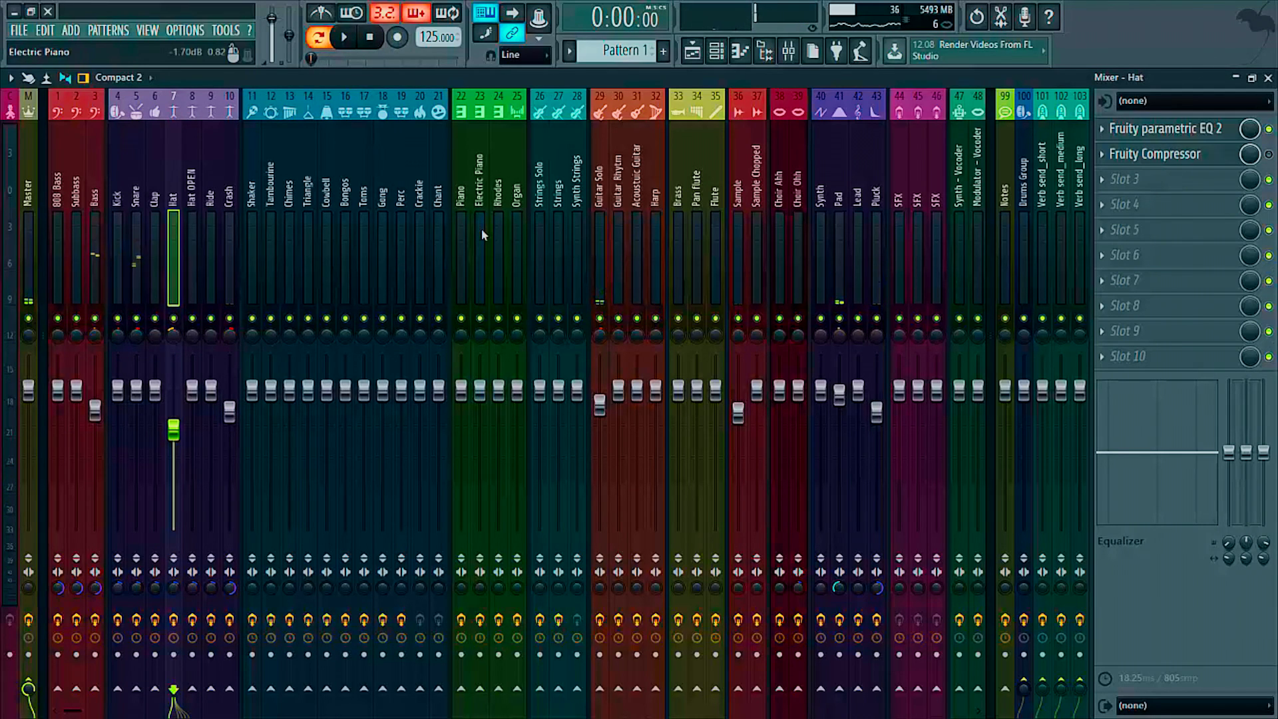
pyautogui.click(576, 253)
pyautogui.click(738, 257)
pyautogui.click(715, 257)
pyautogui.click(776, 253)
pyautogui.click(517, 253)
pyautogui.click(637, 240)
pyautogui.click(618, 234)
pyautogui.click(603, 238)
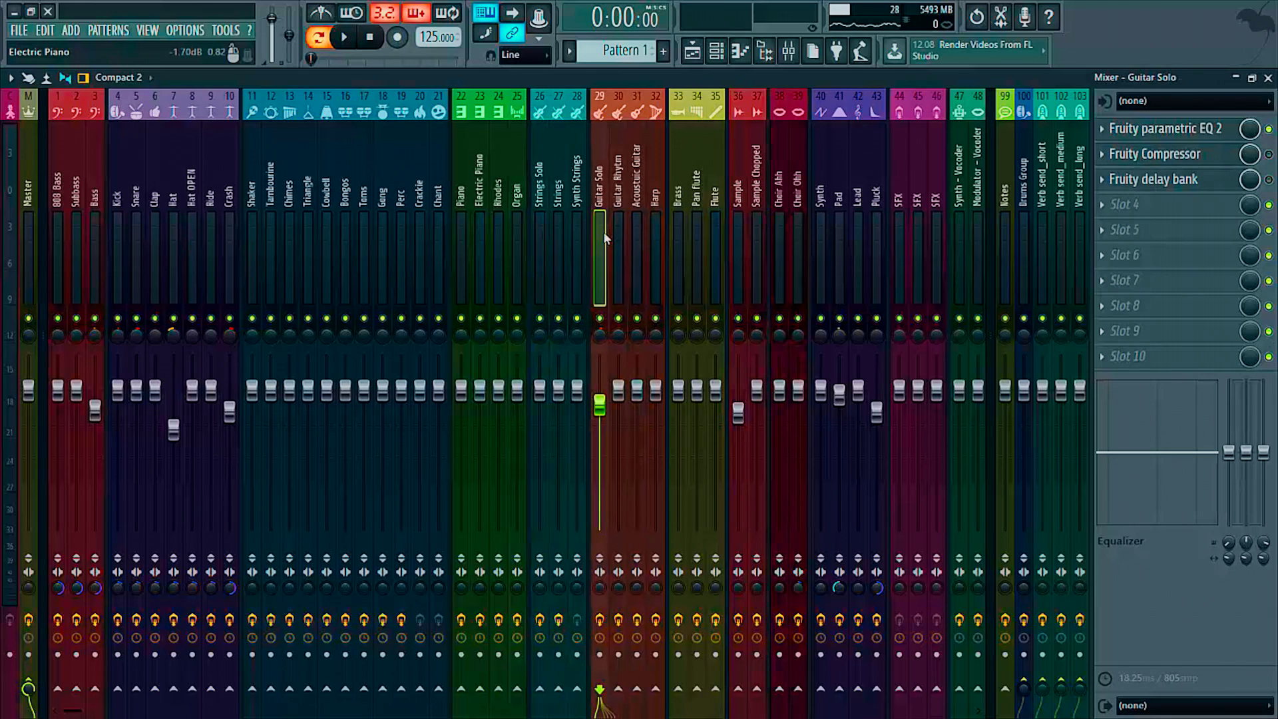
pyautogui.click(382, 237)
pyautogui.click(270, 237)
pyautogui.click(229, 238)
pyautogui.click(191, 239)
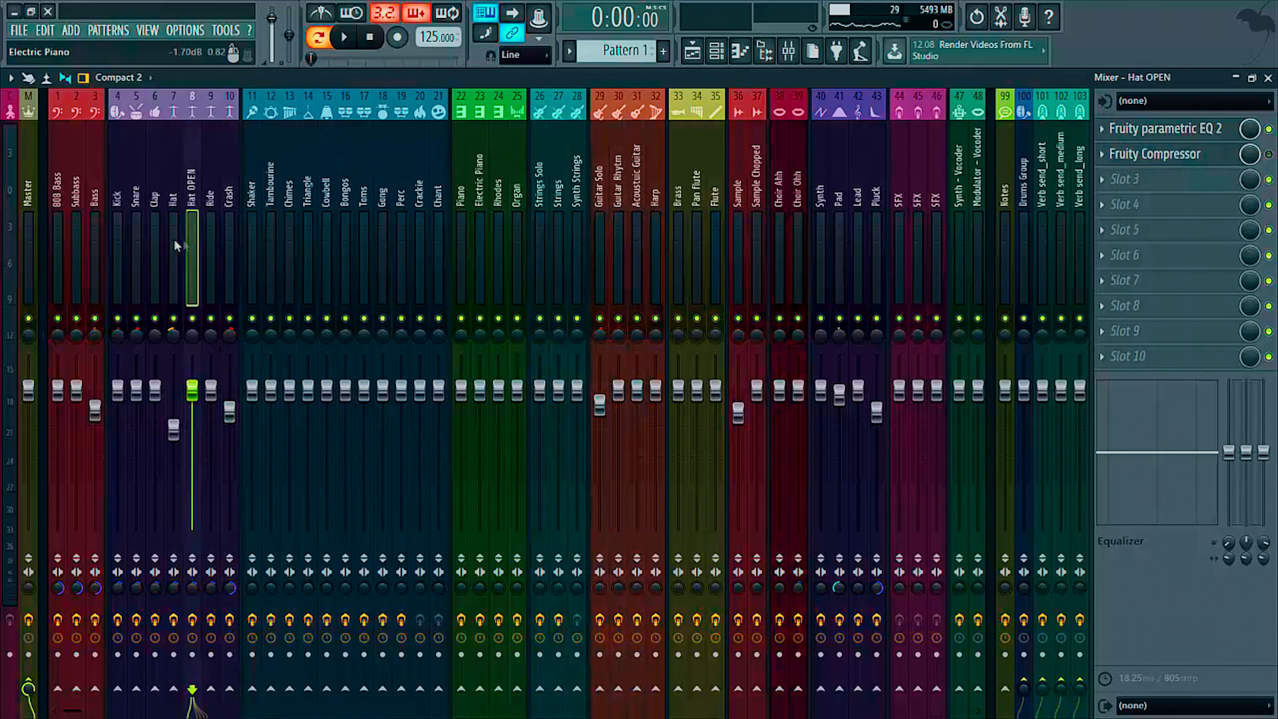
pyautogui.click(173, 241)
pyautogui.click(136, 245)
pyautogui.click(637, 240)
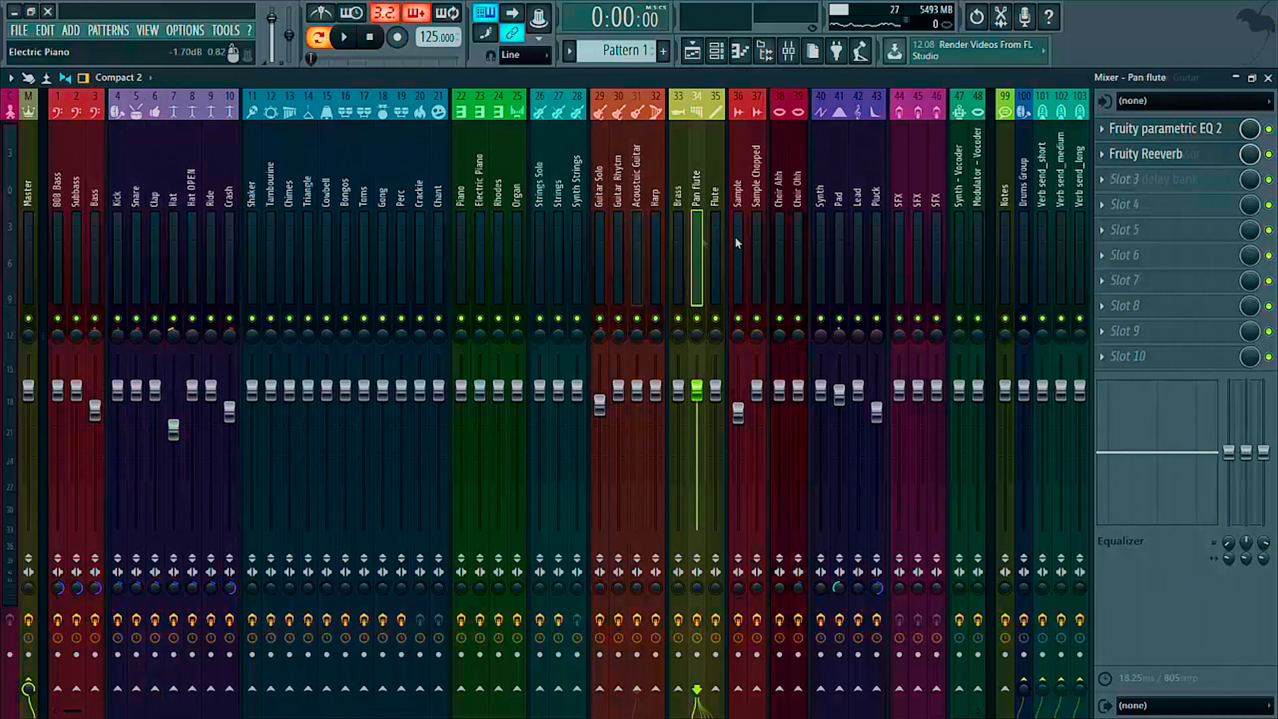
pyautogui.click(899, 237)
pyautogui.click(920, 234)
pyautogui.click(499, 238)
pyautogui.click(229, 237)
pyautogui.click(97, 222)
pyautogui.click(117, 227)
pyautogui.click(100, 225)
pyautogui.click(117, 225)
pyautogui.click(98, 225)
pyautogui.click(113, 226)
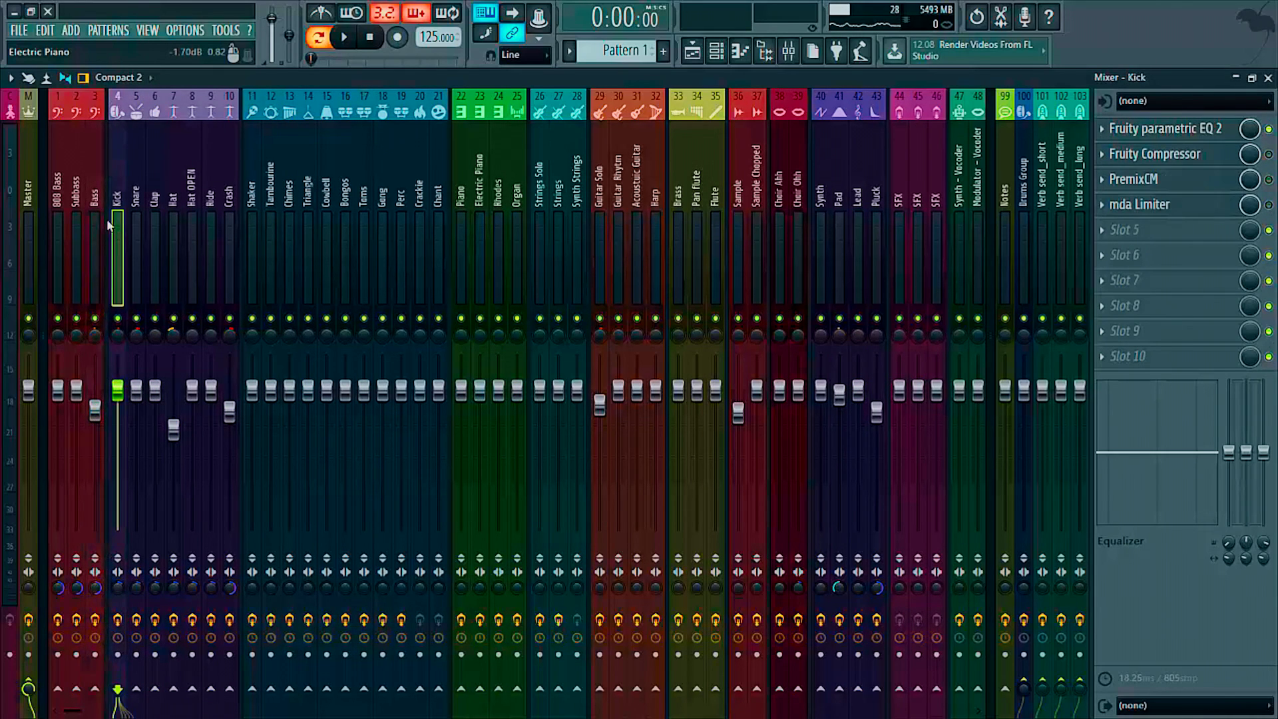
# - Open the Snare's EQ, make band 1 a steep high-pass filter and raise its cutoff to around band 2 while the mix plays
pyautogui.click(139, 221)
pyautogui.click(1140, 131)
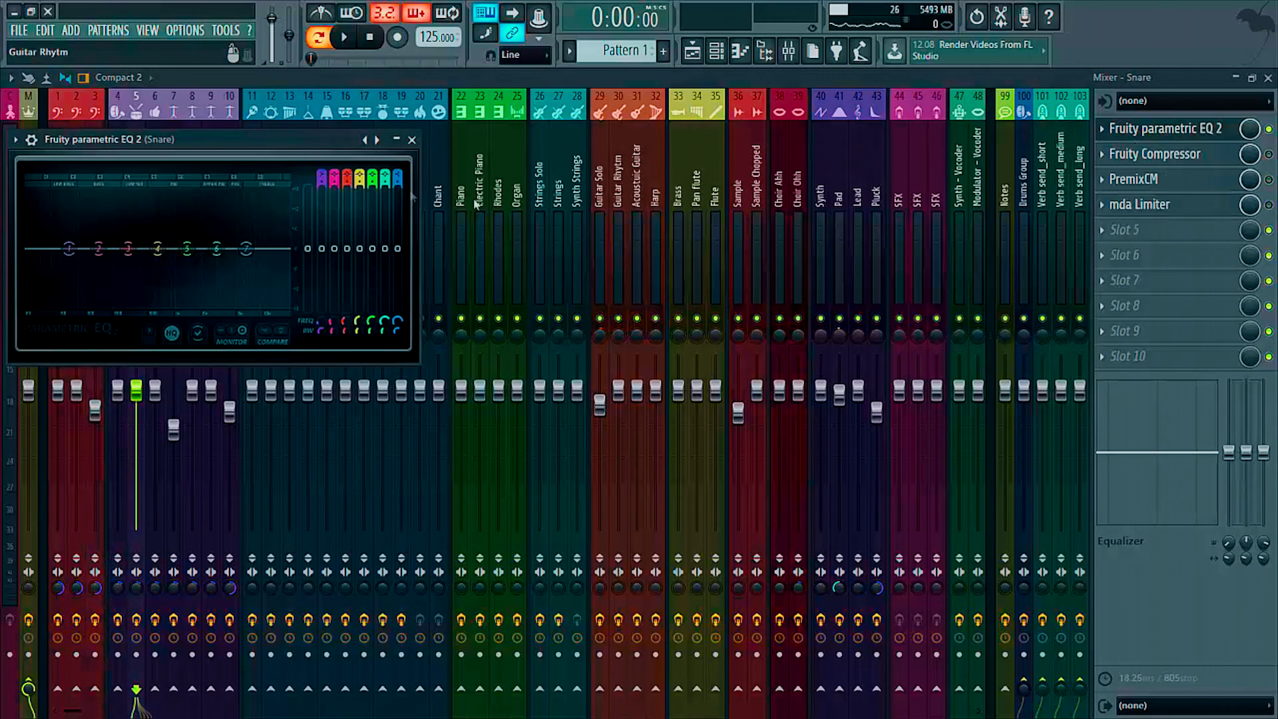
pyautogui.scroll(2, 320, 174)
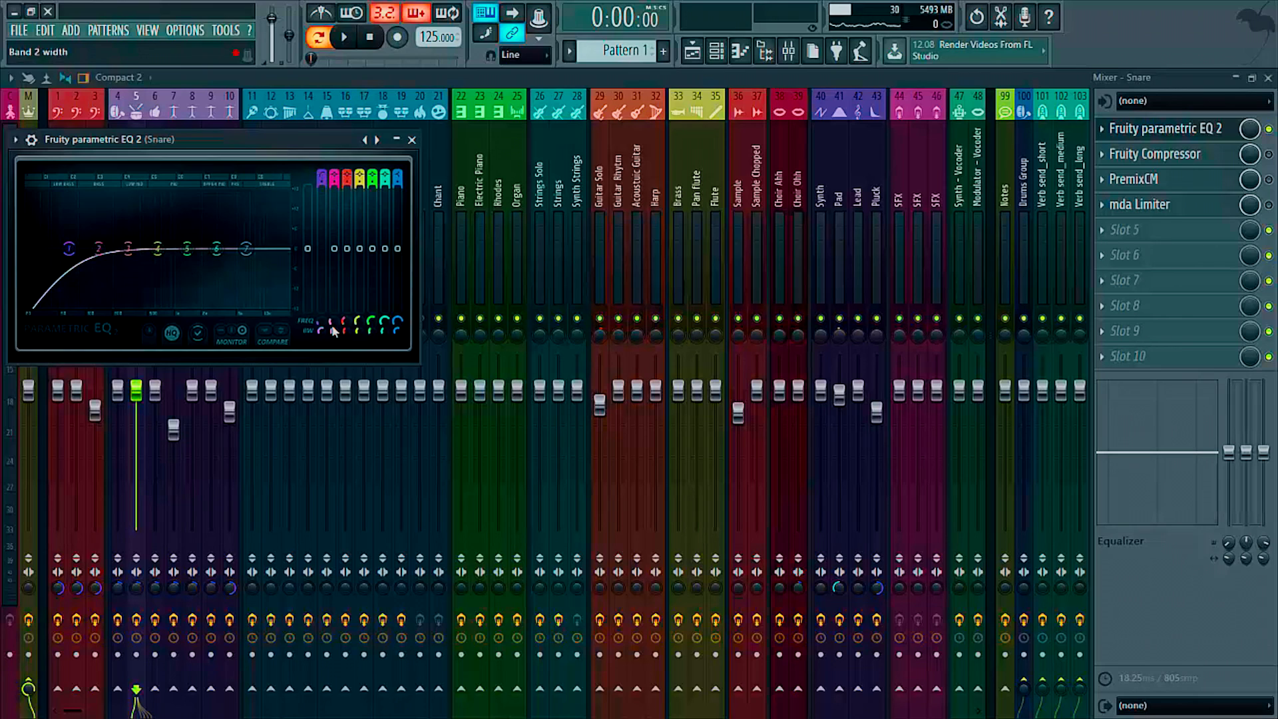
pyautogui.moveTo(322, 330); pyautogui.dragTo(322, 319)
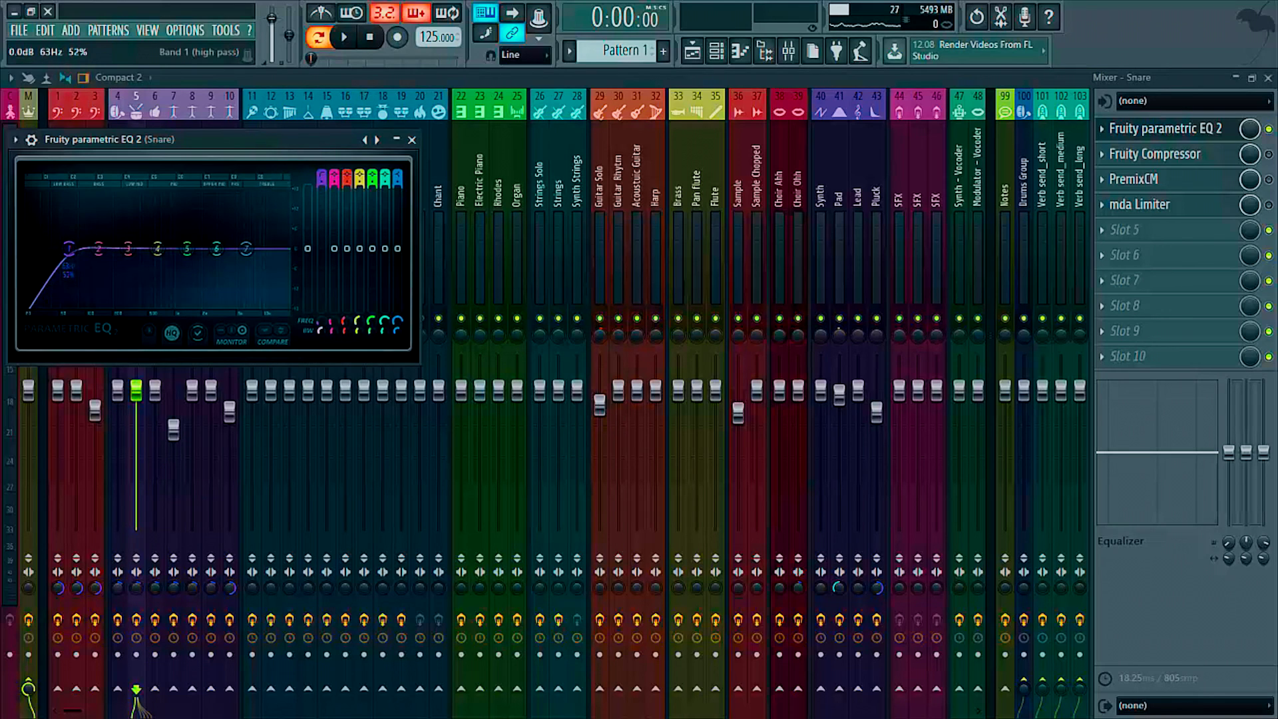
pyautogui.press('space')
pyautogui.moveTo(69, 248); pyautogui.dragTo(94, 248)
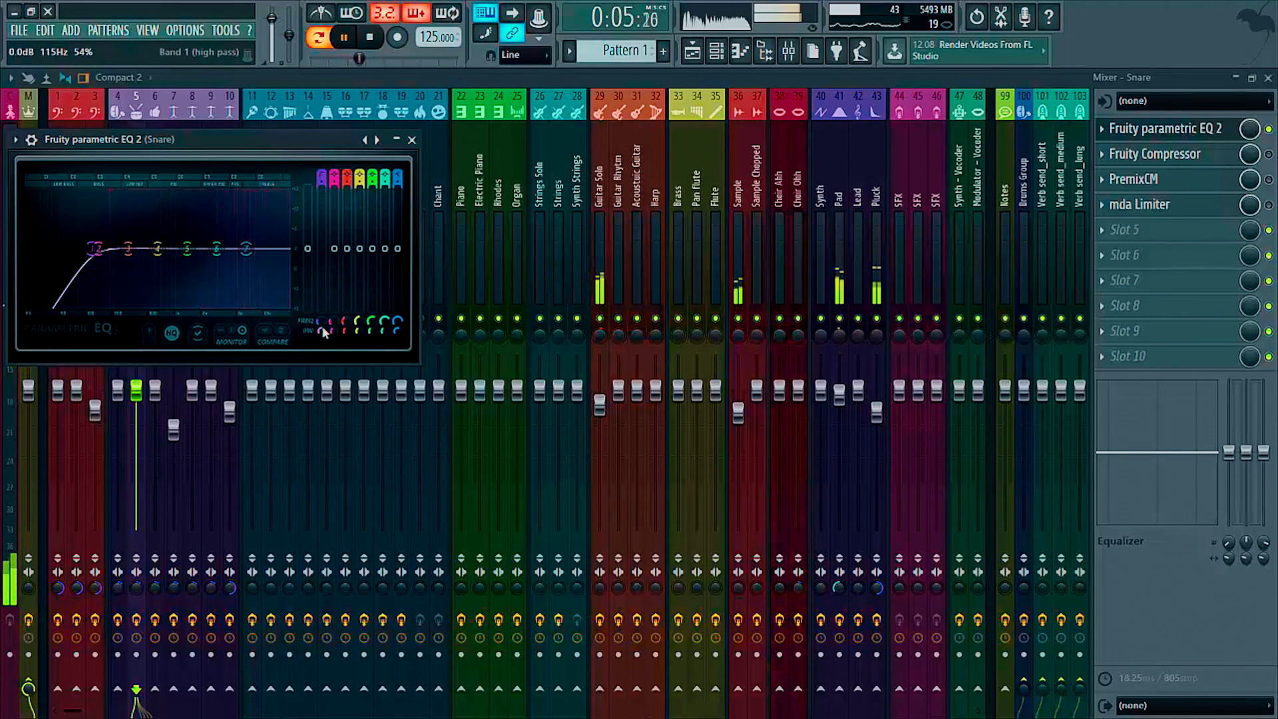
pyautogui.moveTo(323, 328); pyautogui.dragTo(323, 320)
pyautogui.press('space')
# - Lower the frequency of the Snare EQ's band 3 and boost it, cut band 4 by about 6 dB near 623 Hz, and play the mix
pyautogui.moveTo(128, 248); pyautogui.dragTo(110, 236)
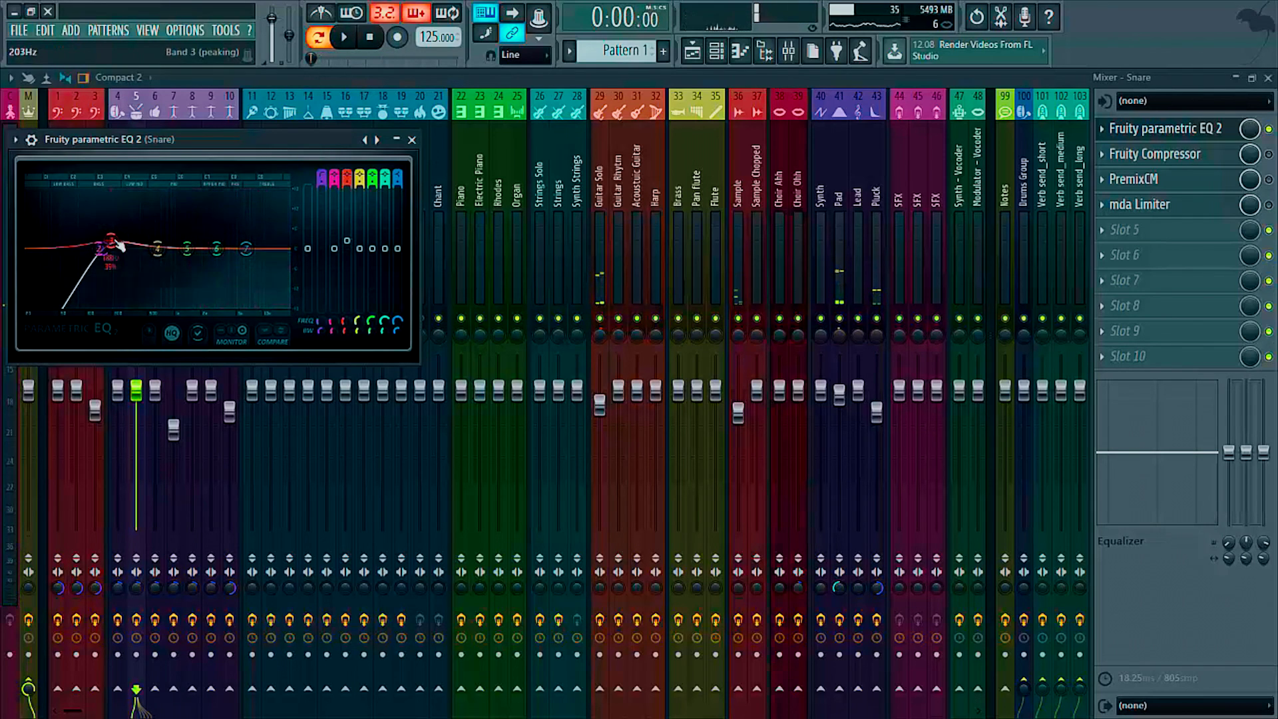
pyautogui.press('space')
pyautogui.moveTo(174, 268); pyautogui.dragTo(176, 271)
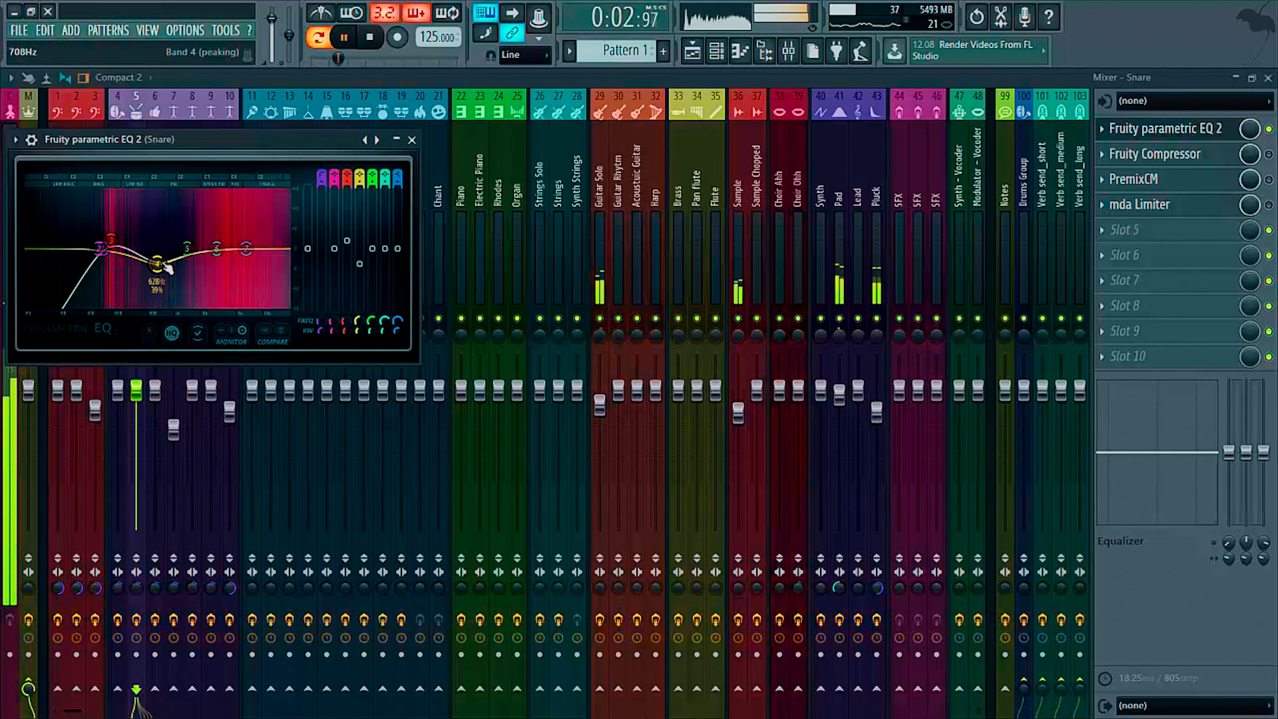
pyautogui.press('space')
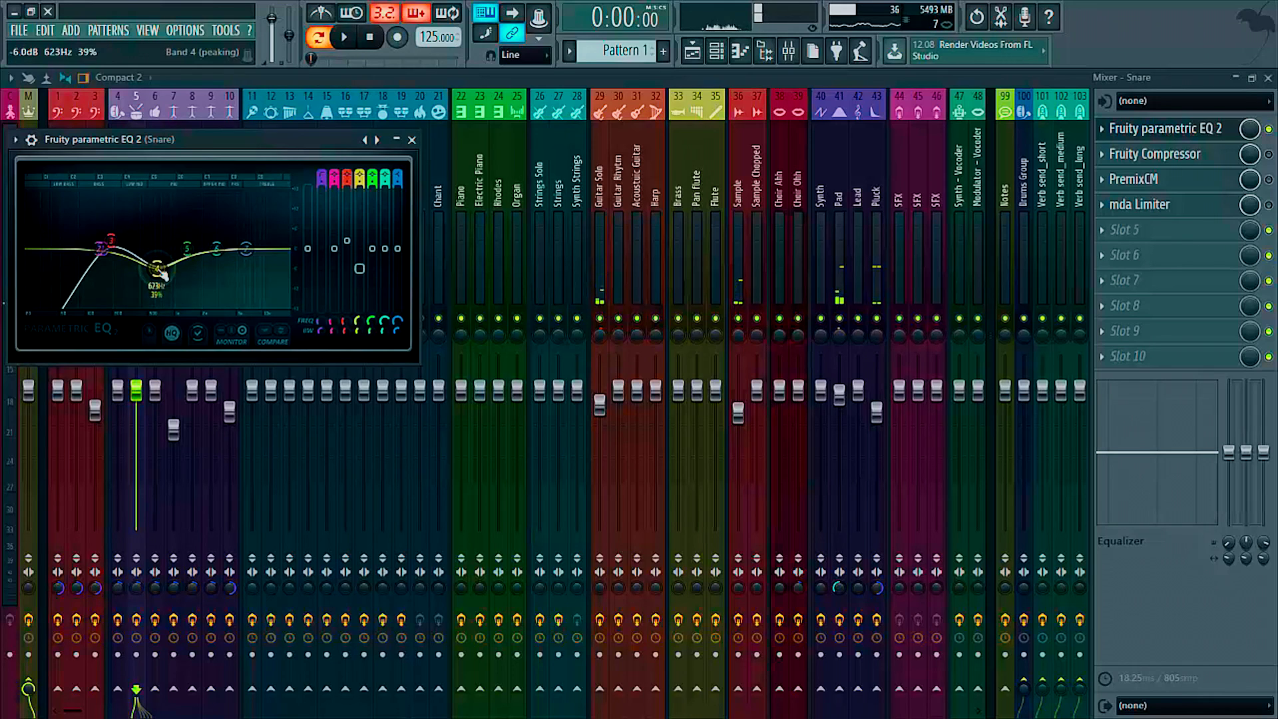
pyautogui.moveTo(112, 238); pyautogui.dragTo(112, 235)
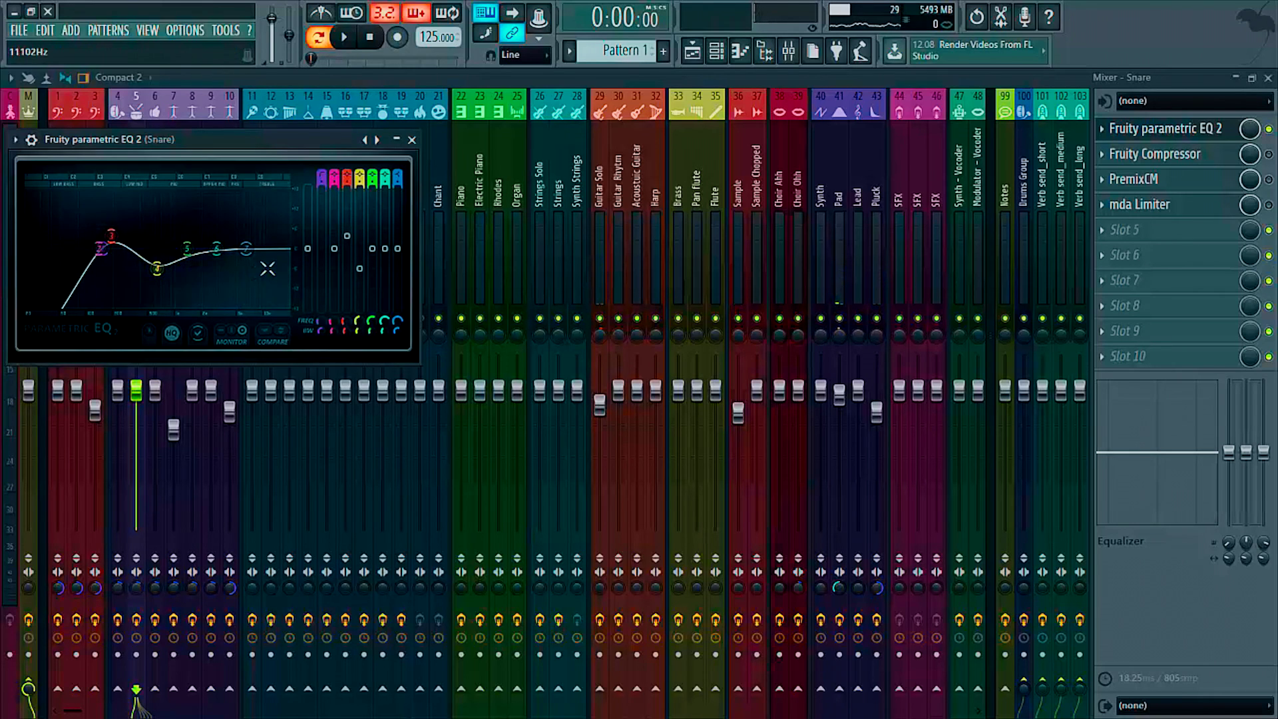
pyautogui.press('space')
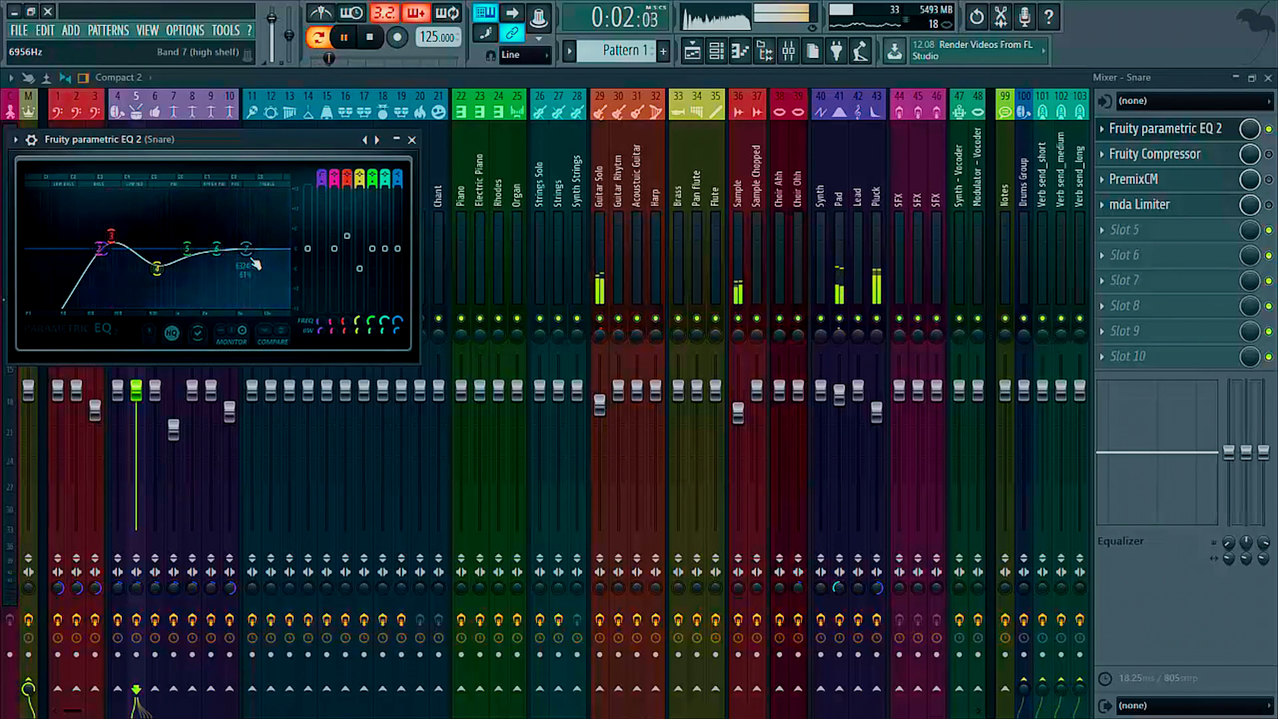
pyautogui.press('space')
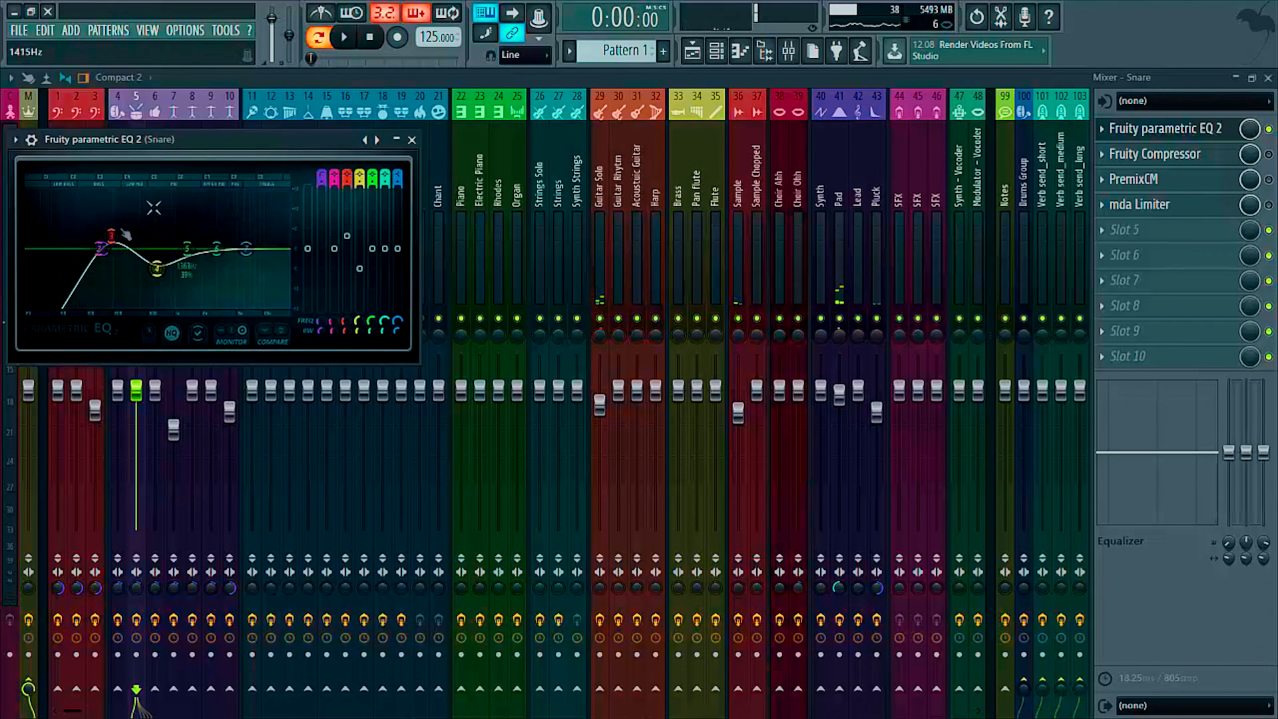
# - Cut the Snare EQ's band 7 by about 3.6 dB near 13956 Hz, boost band 6 by about 2.7 dB near 4928 Hz, and play the mix
pyautogui.moveTo(246, 248); pyautogui.dragTo(271, 260)
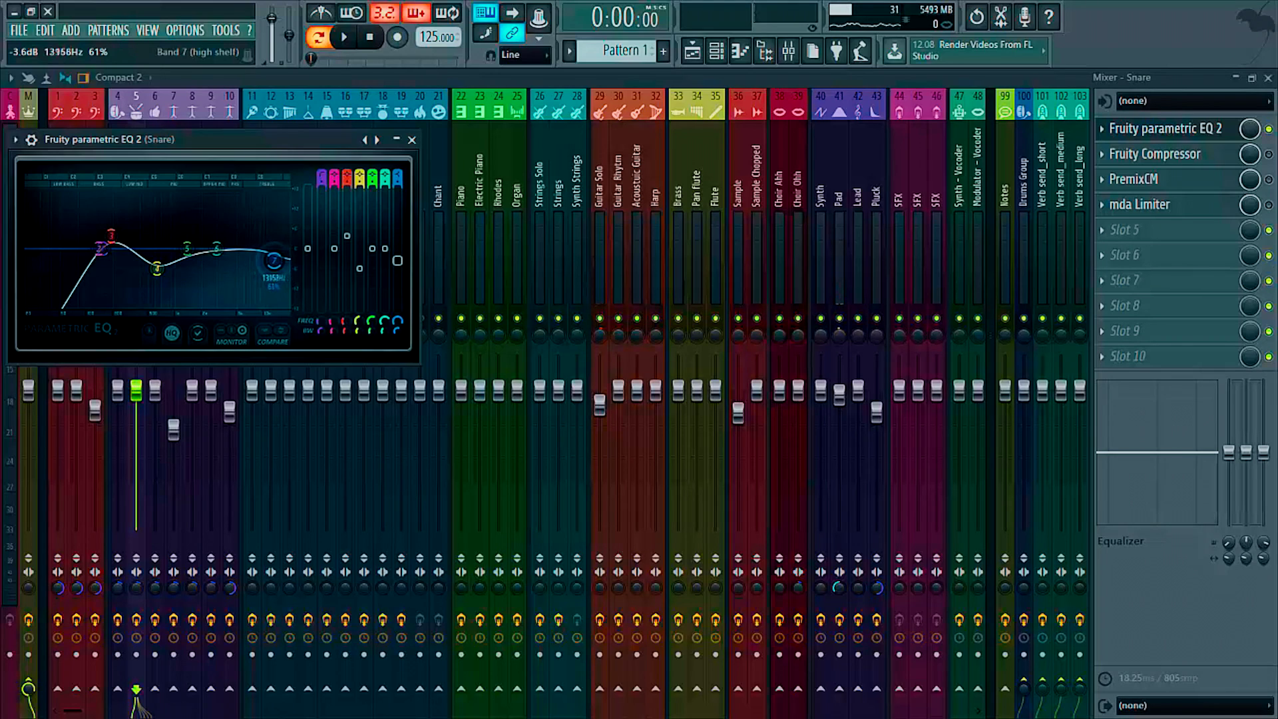
pyautogui.moveTo(216, 249); pyautogui.dragTo(241, 245)
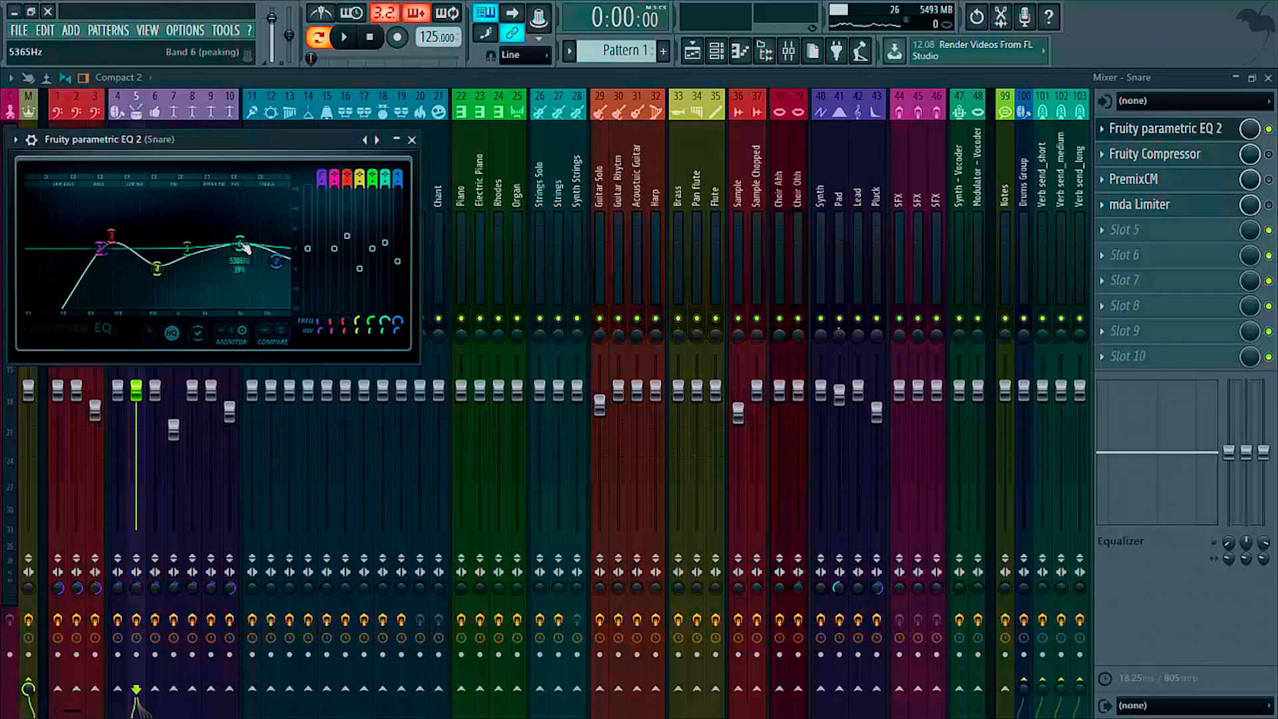
pyautogui.moveTo(244, 248); pyautogui.dragTo(236, 241)
pyautogui.press('space')
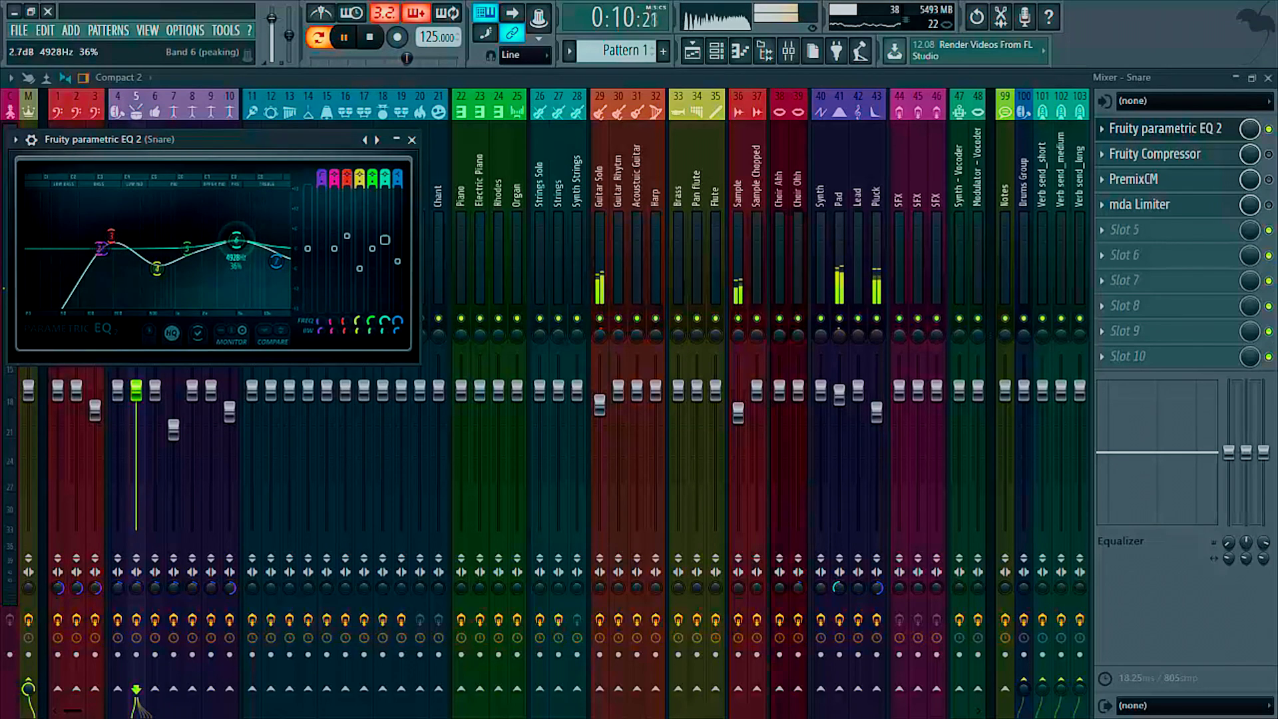
# - Close the Snare's EQ and lower the Snare track's volume slightly while the mix plays
pyautogui.click(412, 139)
pyautogui.click(326, 259)
pyautogui.click(172, 206)
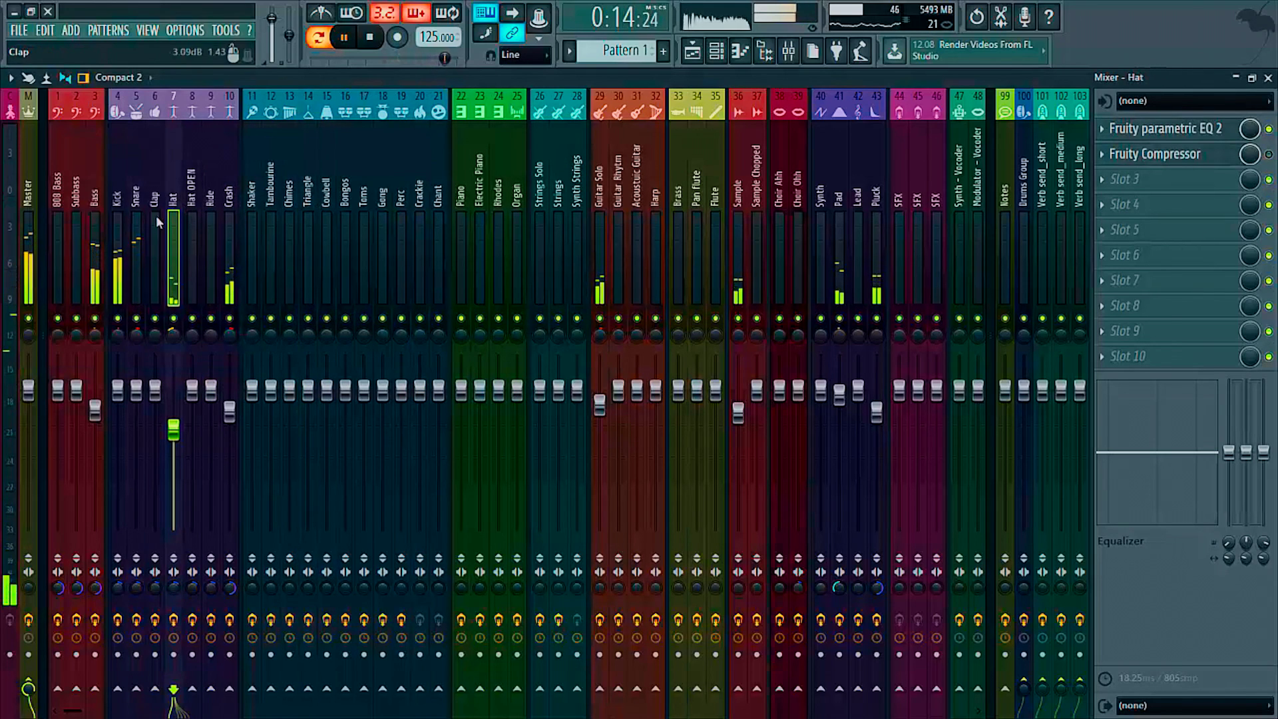
pyautogui.click(137, 207)
pyautogui.moveTo(137, 390); pyautogui.dragTo(139, 400)
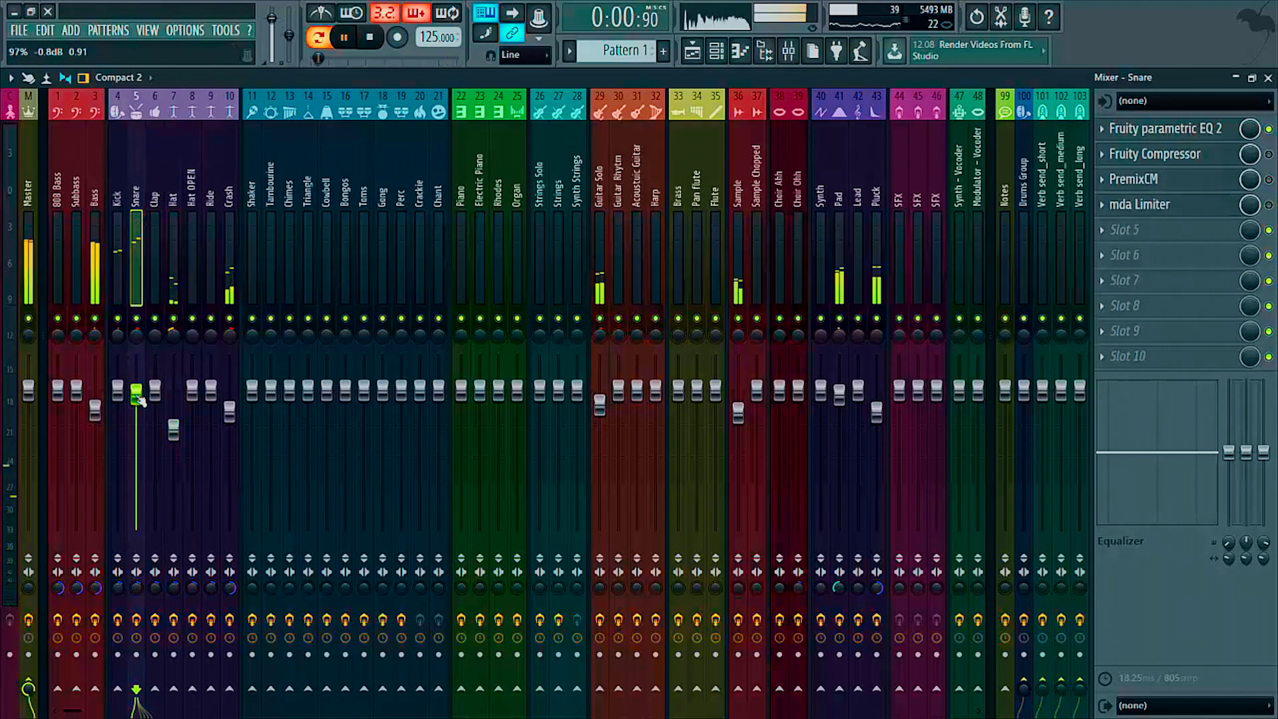
# - In the Hat's EQ, raise the band 1 high-pass cutoff beyond band 6 and cut band 7 by about 2.2 dB near 13454 Hz
pyautogui.click(171, 257)
pyautogui.press('space')
pyautogui.click(1195, 136)
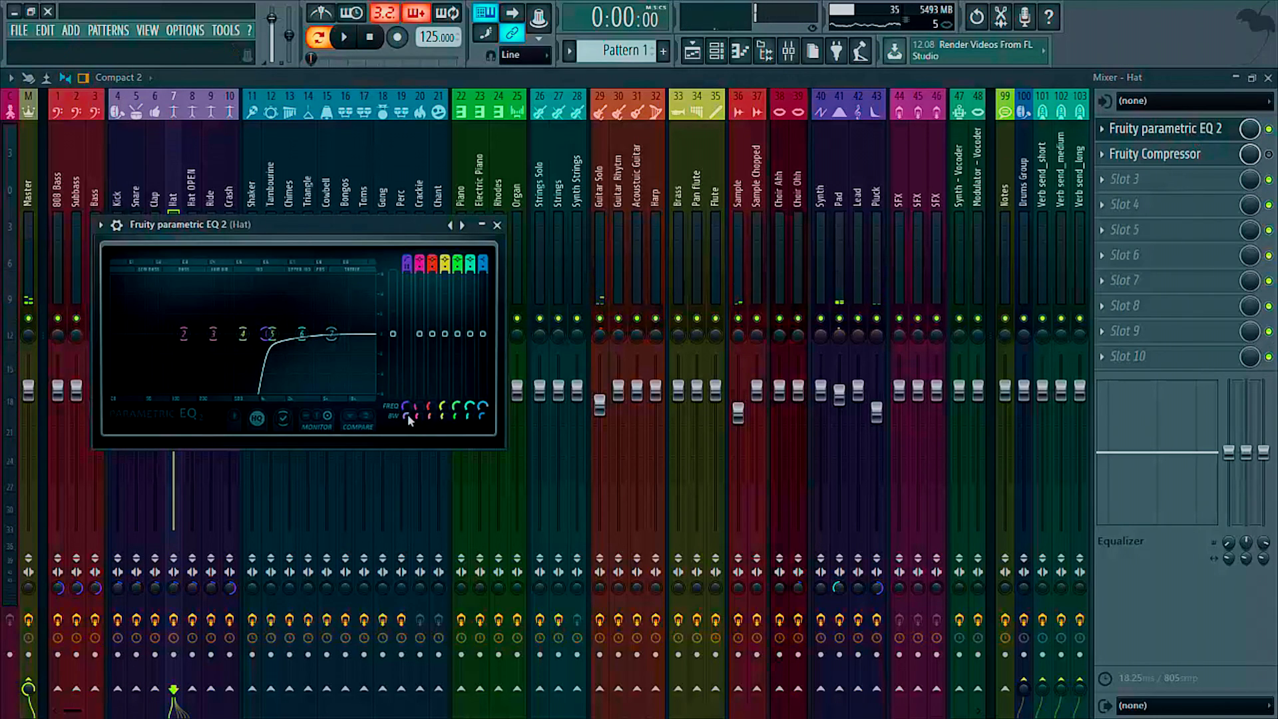
pyautogui.moveTo(269, 334); pyautogui.dragTo(360, 340)
pyautogui.press('space')
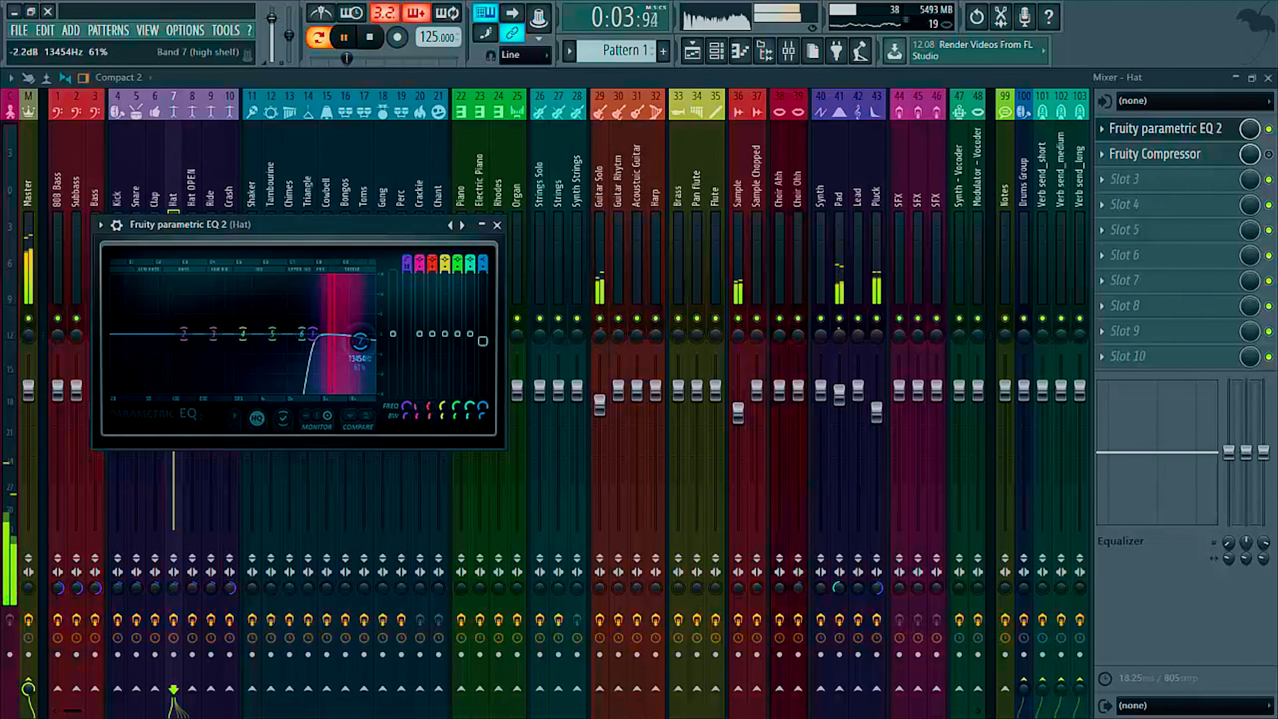
pyautogui.click(497, 227)
# - Open the Crash's EQ and make band 1 a steep high-pass filter with a 1000 Hz cutoff and 56% width, checking it against the mix
pyautogui.click(230, 252)
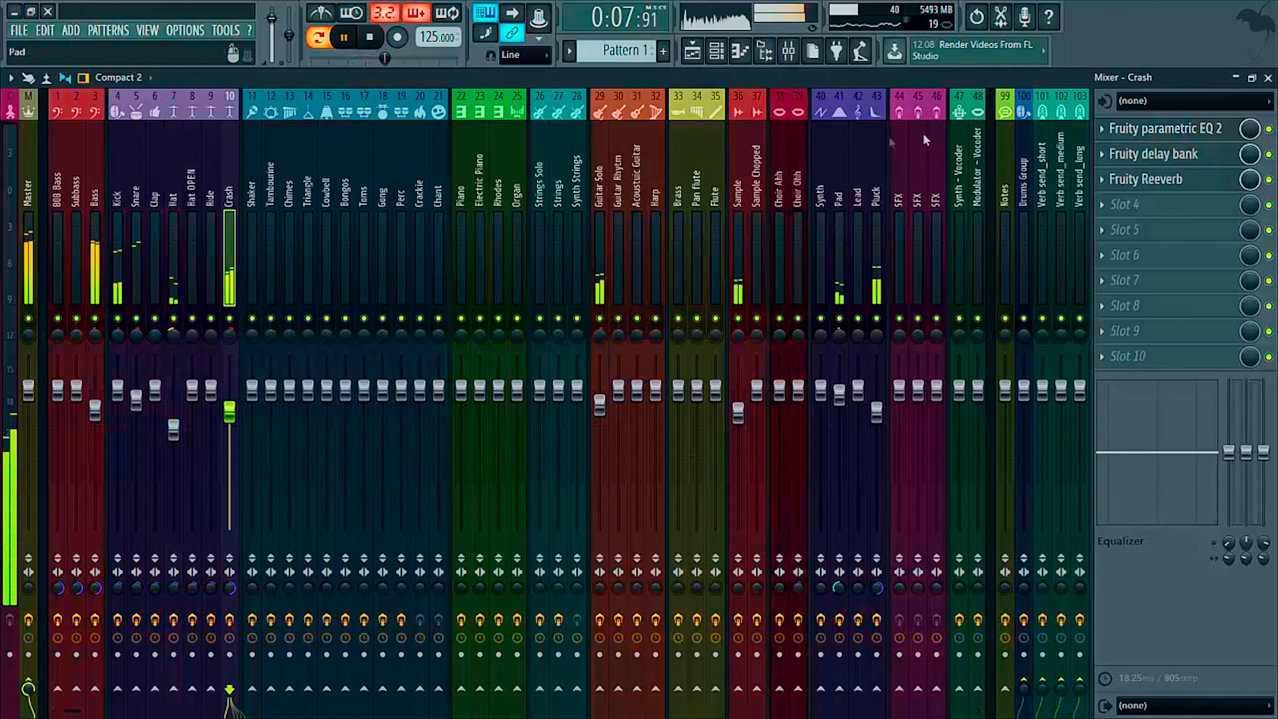
pyautogui.click(1165, 129)
pyautogui.press('space')
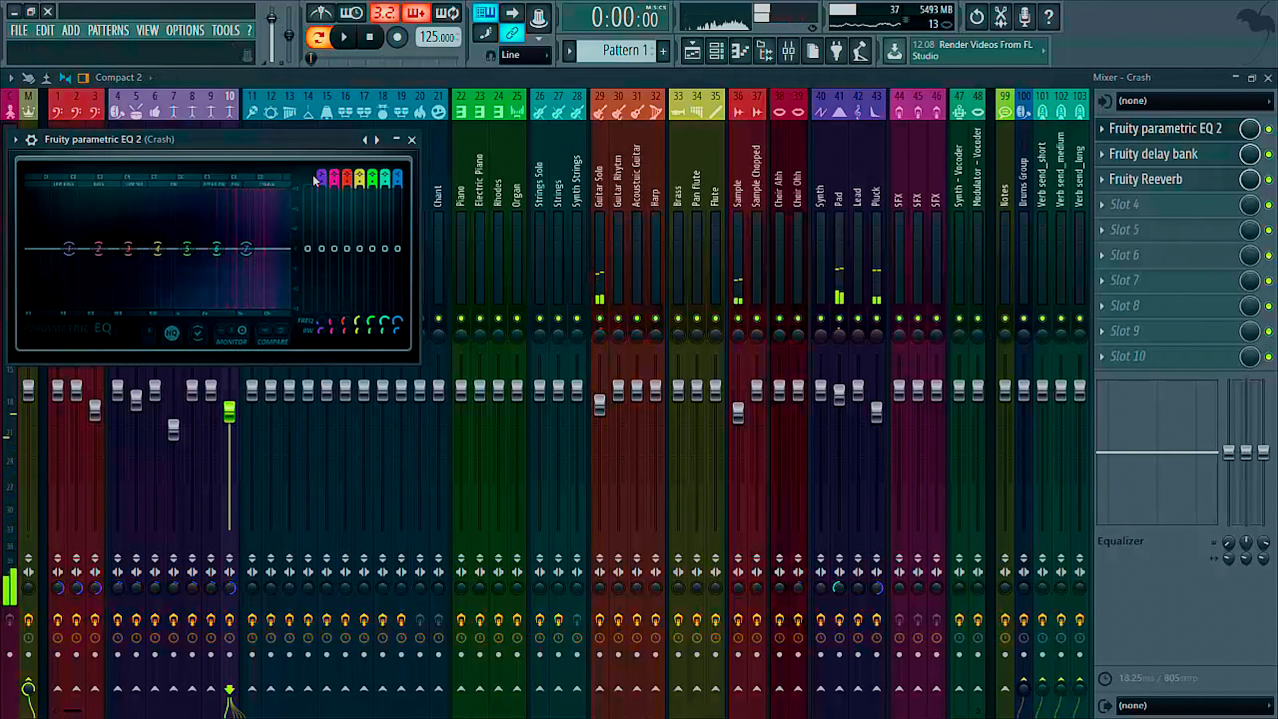
pyautogui.scroll(-2, 321, 178)
pyautogui.scroll(4, 319, 323)
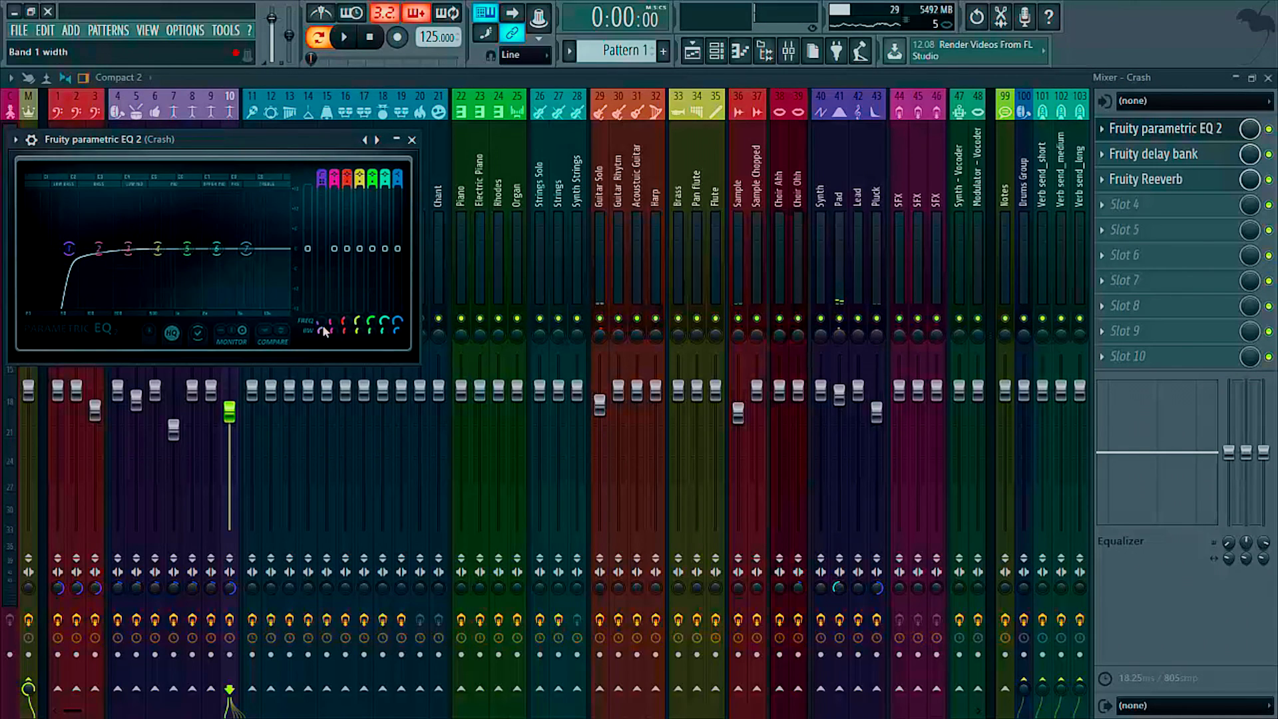
pyautogui.moveTo(319, 321); pyautogui.dragTo(320, 298)
pyautogui.press('space')
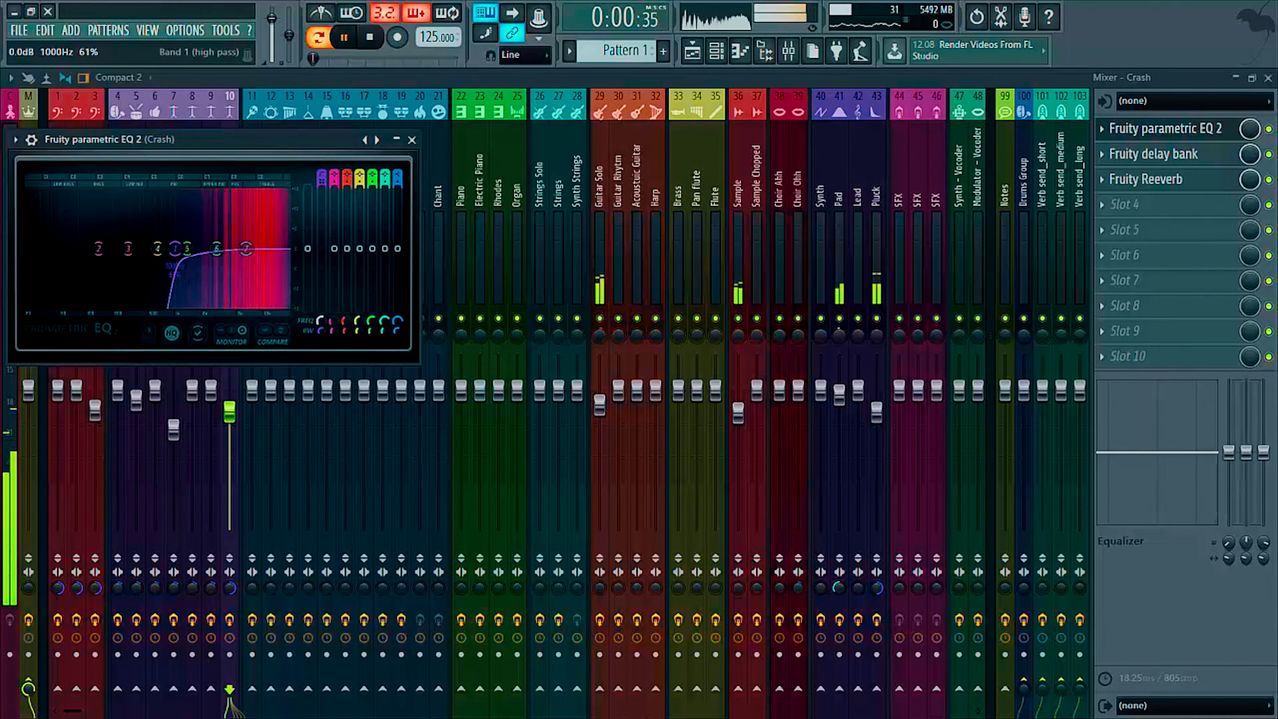
pyautogui.scroll(-2, 321, 339)
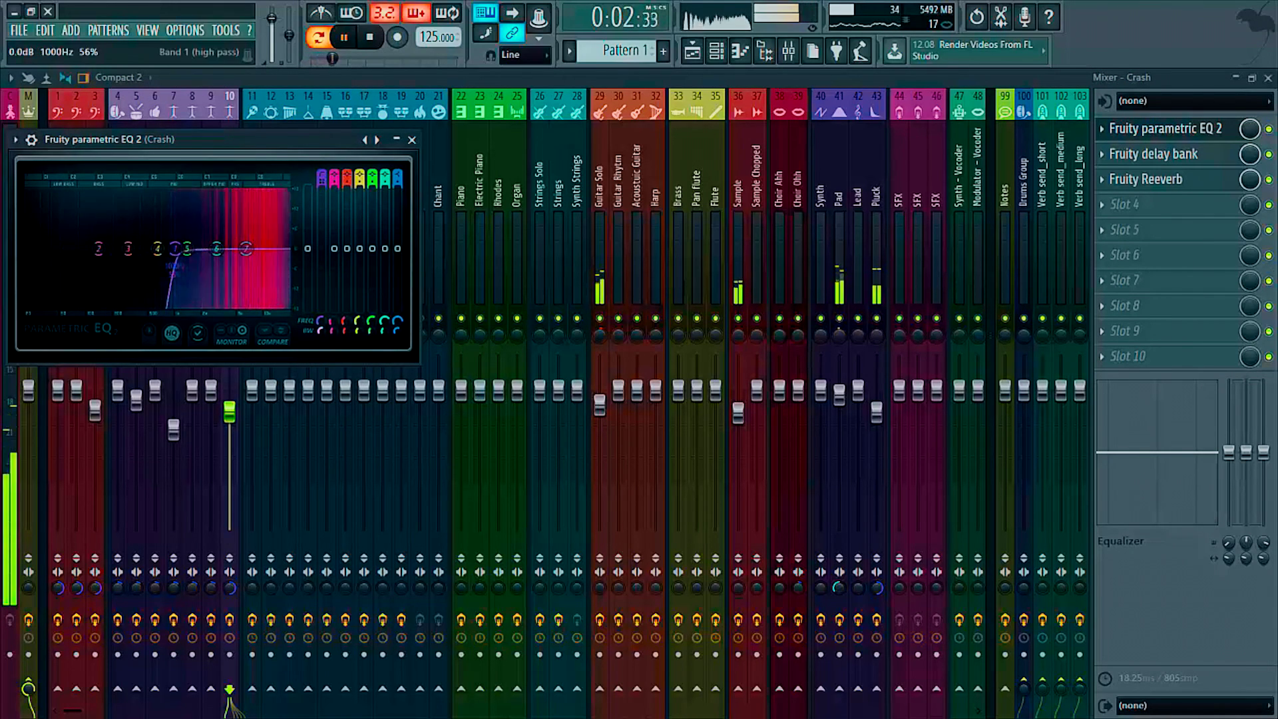
pyautogui.press('space')
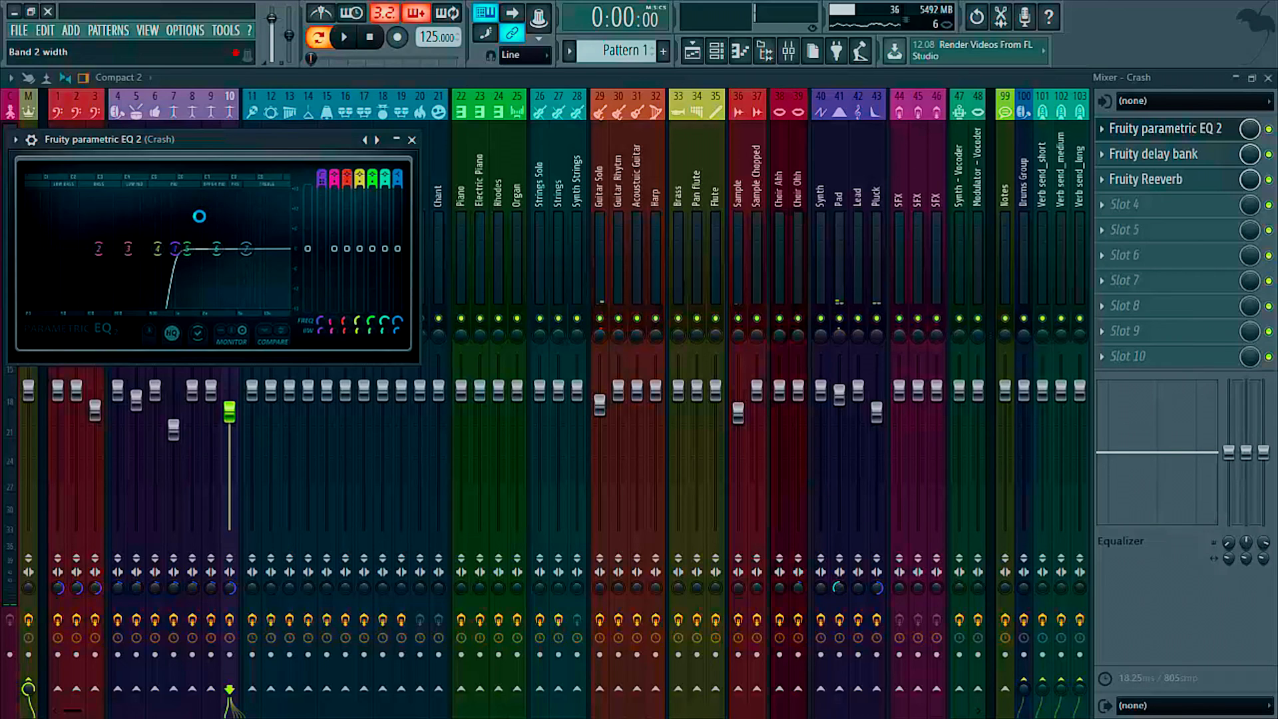
# - Raise the Crash EQ's high-pass cutoff to just below band 6, shift band 7 higher with a slight cut, and close the EQ
pyautogui.moveTo(175, 248); pyautogui.dragTo(198, 256)
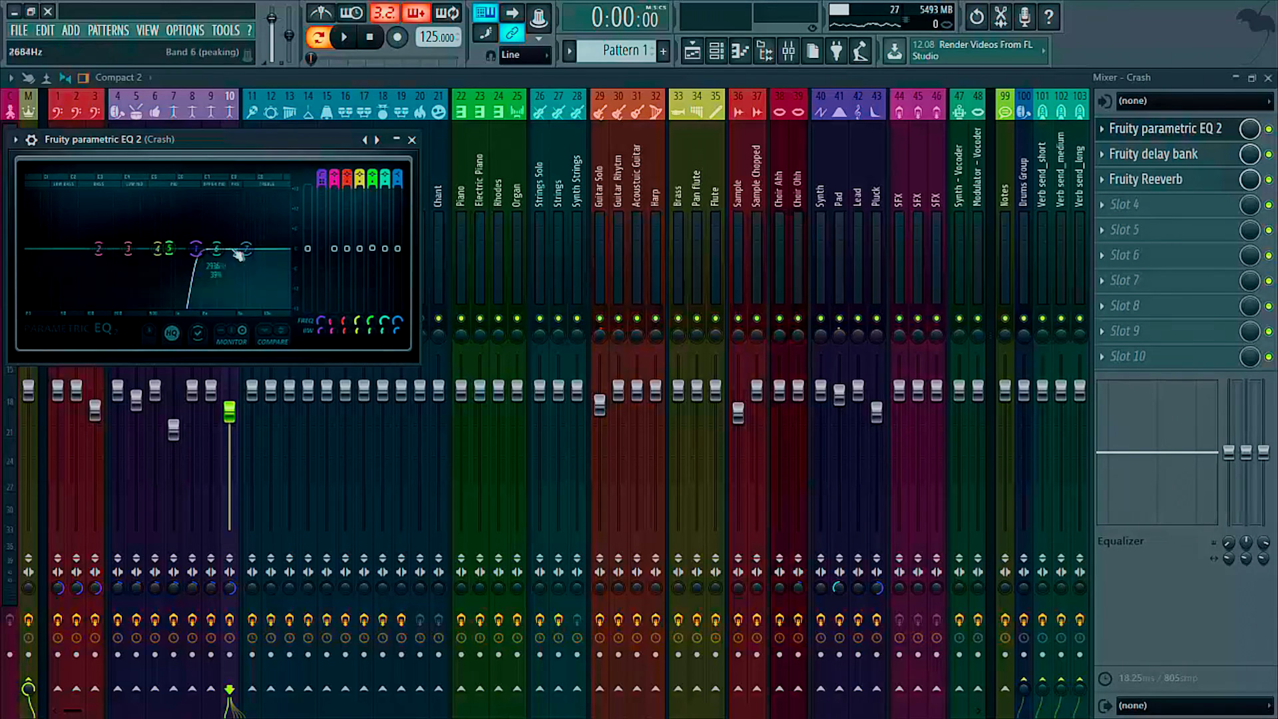
pyautogui.press('space')
pyautogui.moveTo(247, 248); pyautogui.dragTo(272, 254)
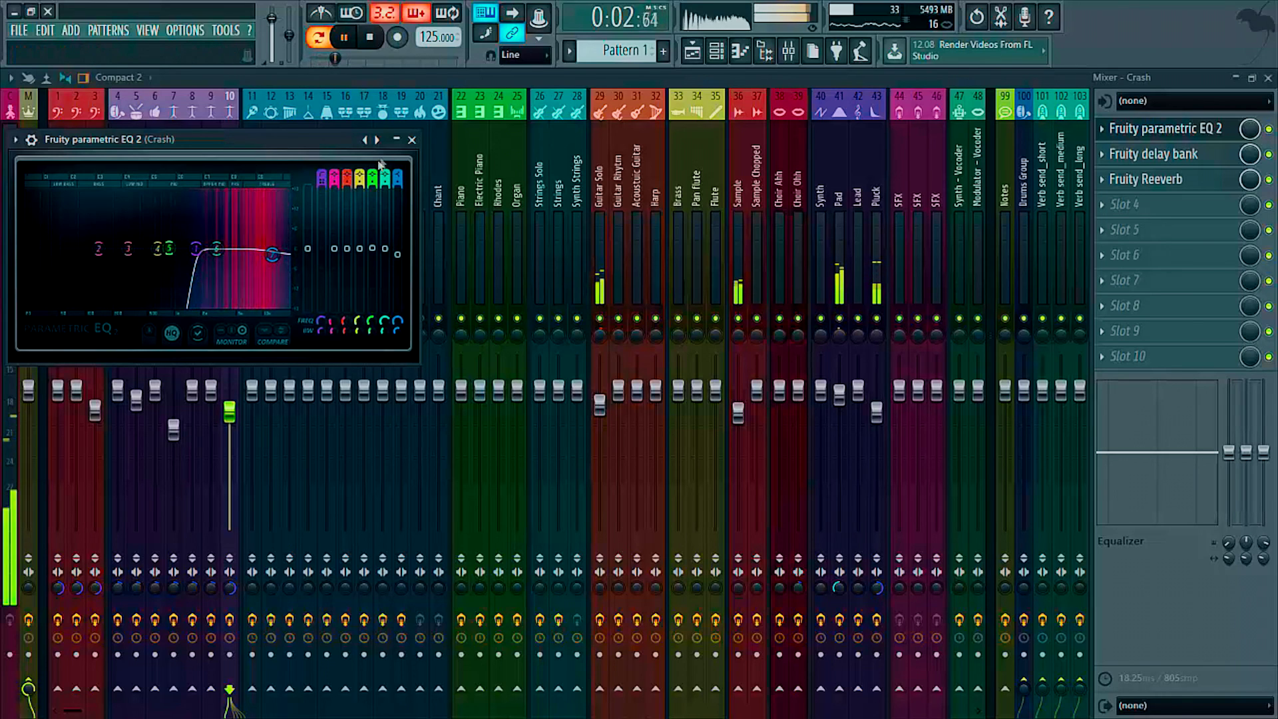
pyautogui.click(413, 140)
# - Look across the mixer tracks for the instruments that are playing and still need equalizing
pyautogui.click(269, 200)
pyautogui.click(480, 200)
pyautogui.click(599, 200)
pyautogui.click(858, 214)
pyautogui.keyDown('ctrl'); pyautogui.click(917, 213); pyautogui.keyUp('ctrl')
pyautogui.click(978, 200)
pyautogui.hscroll(3, 866, 213)
pyautogui.click(837, 200)
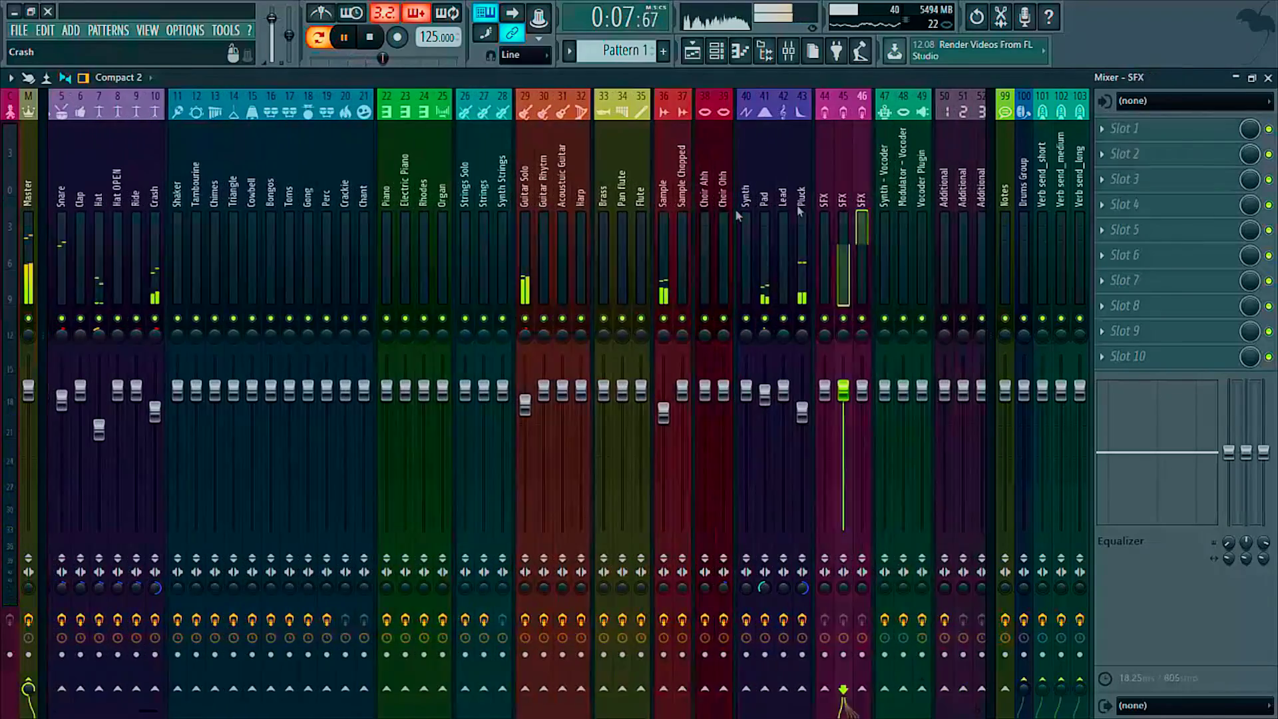
pyautogui.click(557, 213)
# - Open the Guitar Solo's EQ, make band 1 a high-pass filter and raise its cutoff to slightly above 382 Hz, checking it against the mix
pyautogui.click(520, 220)
pyautogui.press('space')
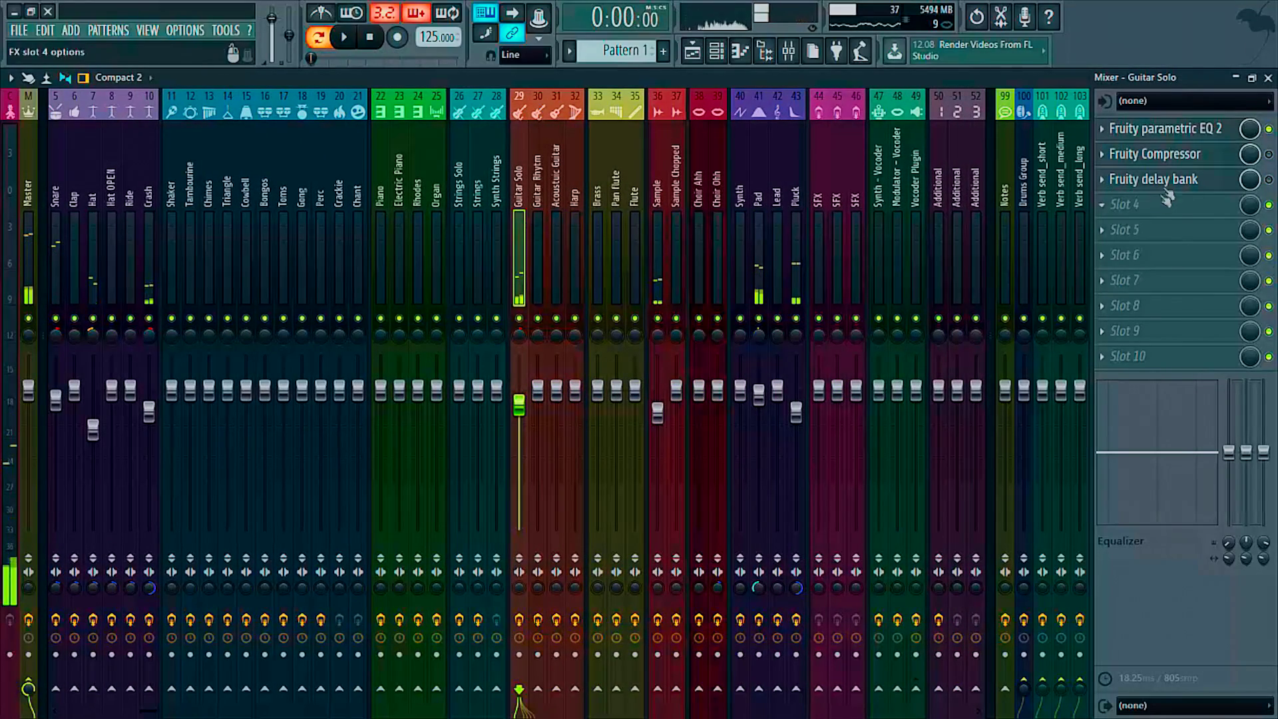
pyautogui.click(1180, 132)
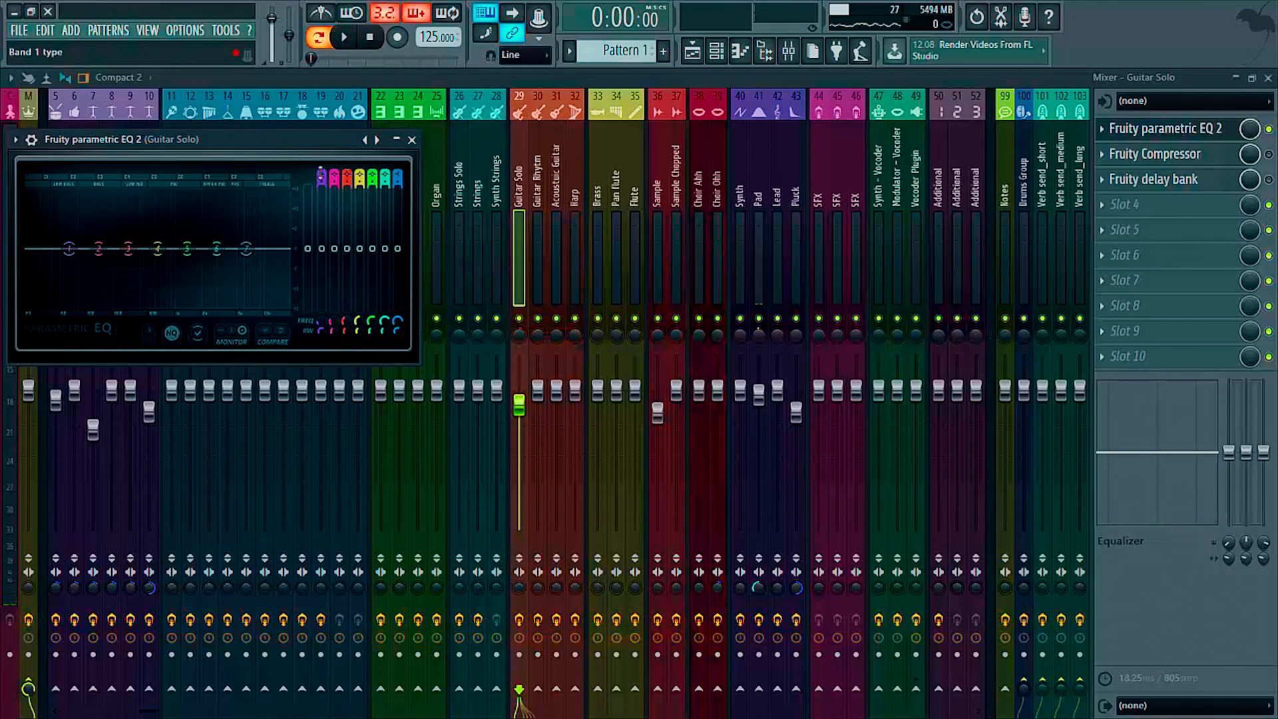
pyautogui.press('space')
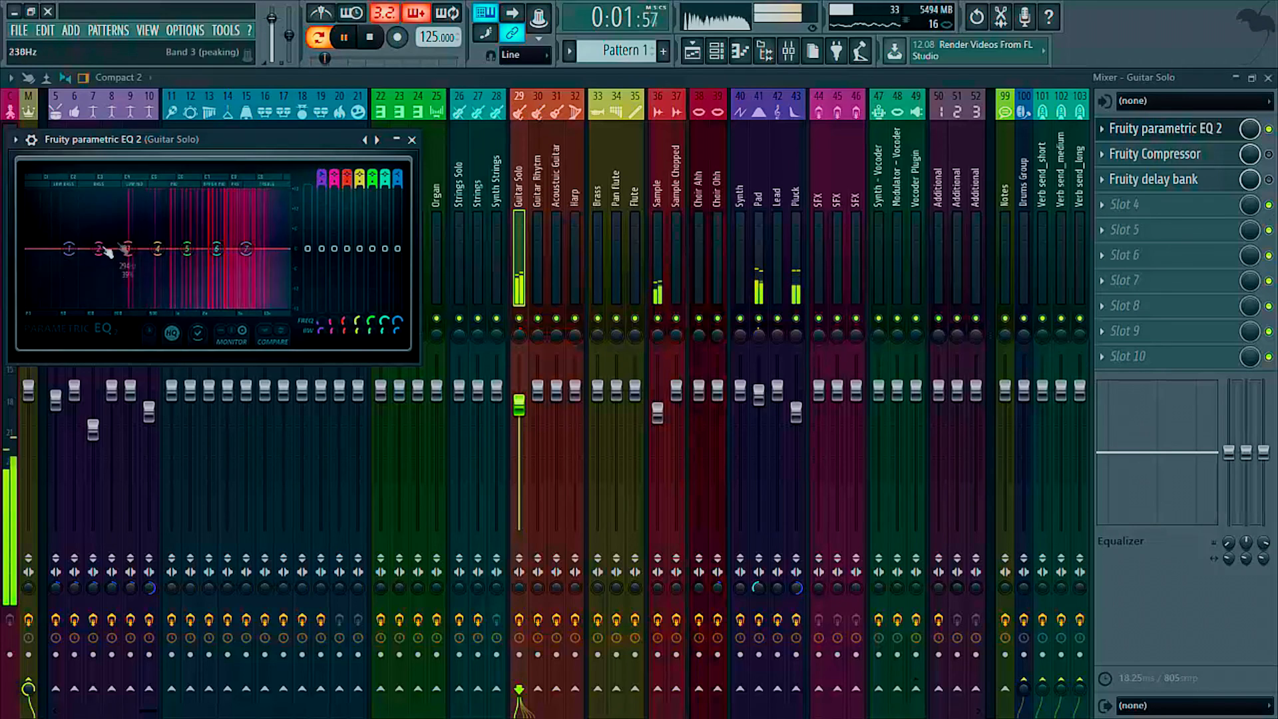
pyautogui.press('space')
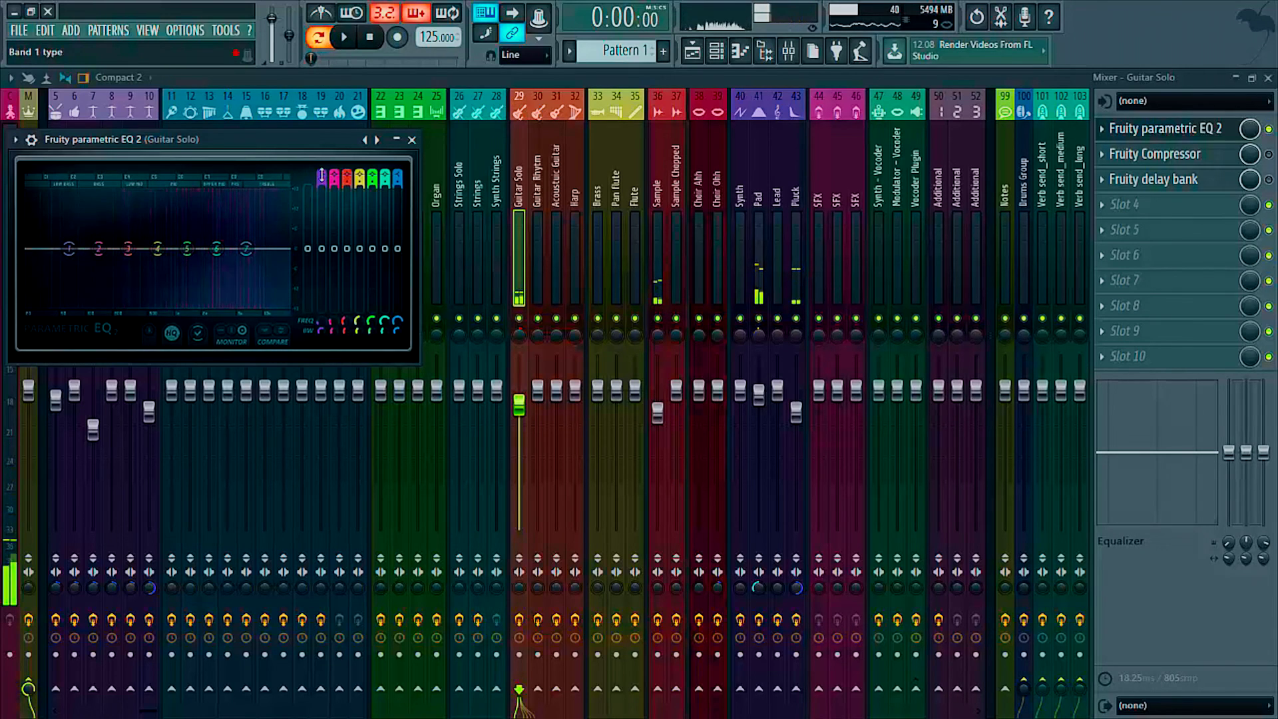
pyautogui.click(321, 325)
pyautogui.moveTo(69, 248); pyautogui.dragTo(121, 248)
pyautogui.press('space')
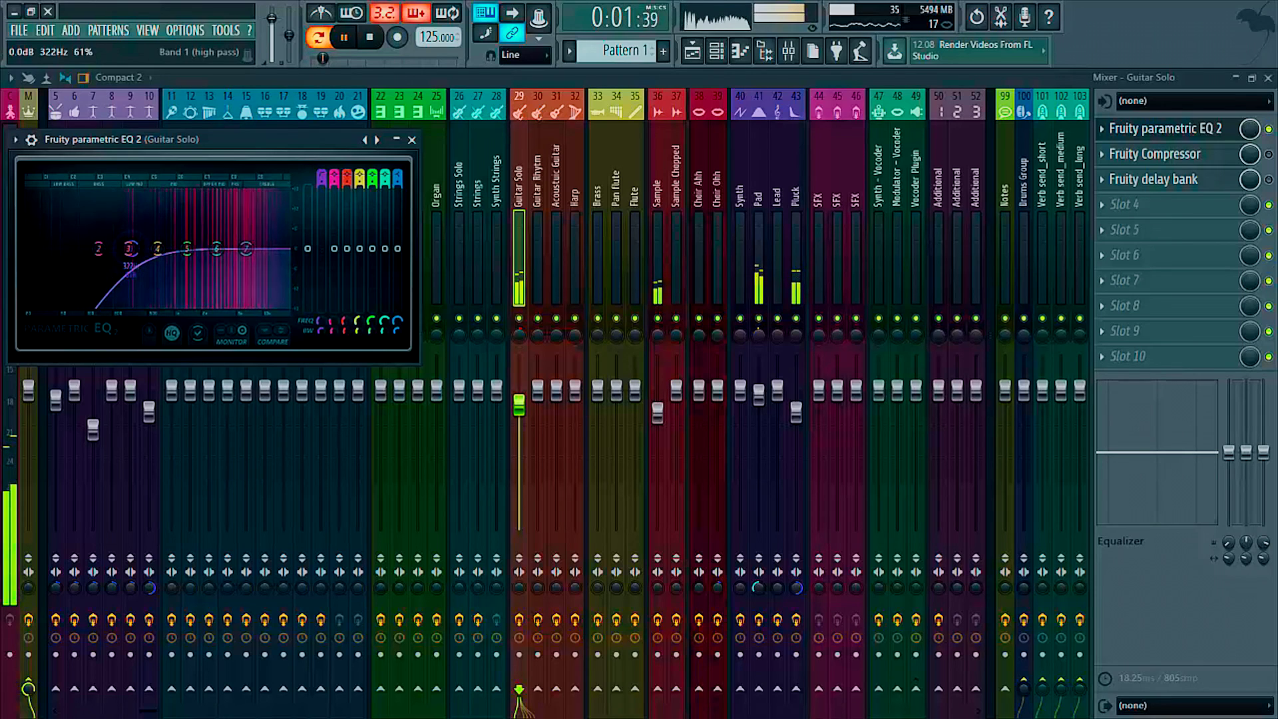
pyautogui.press('space')
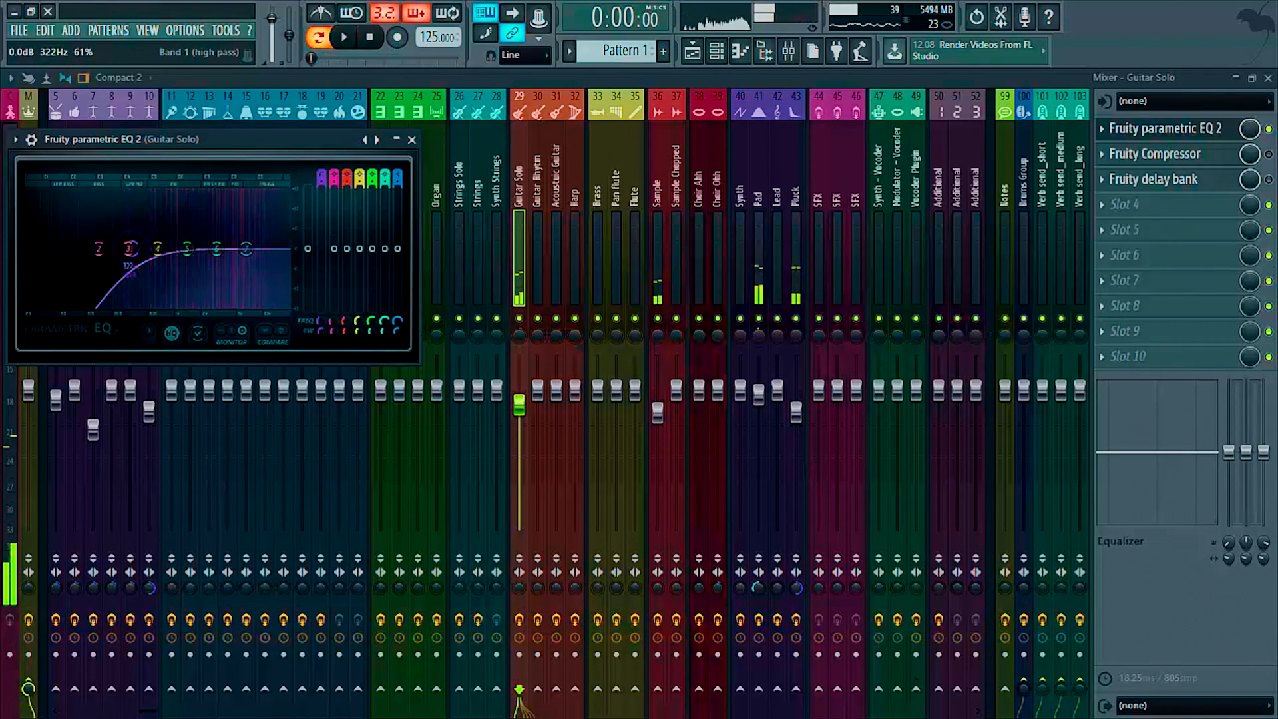
pyautogui.moveTo(158, 256); pyautogui.dragTo(143, 261)
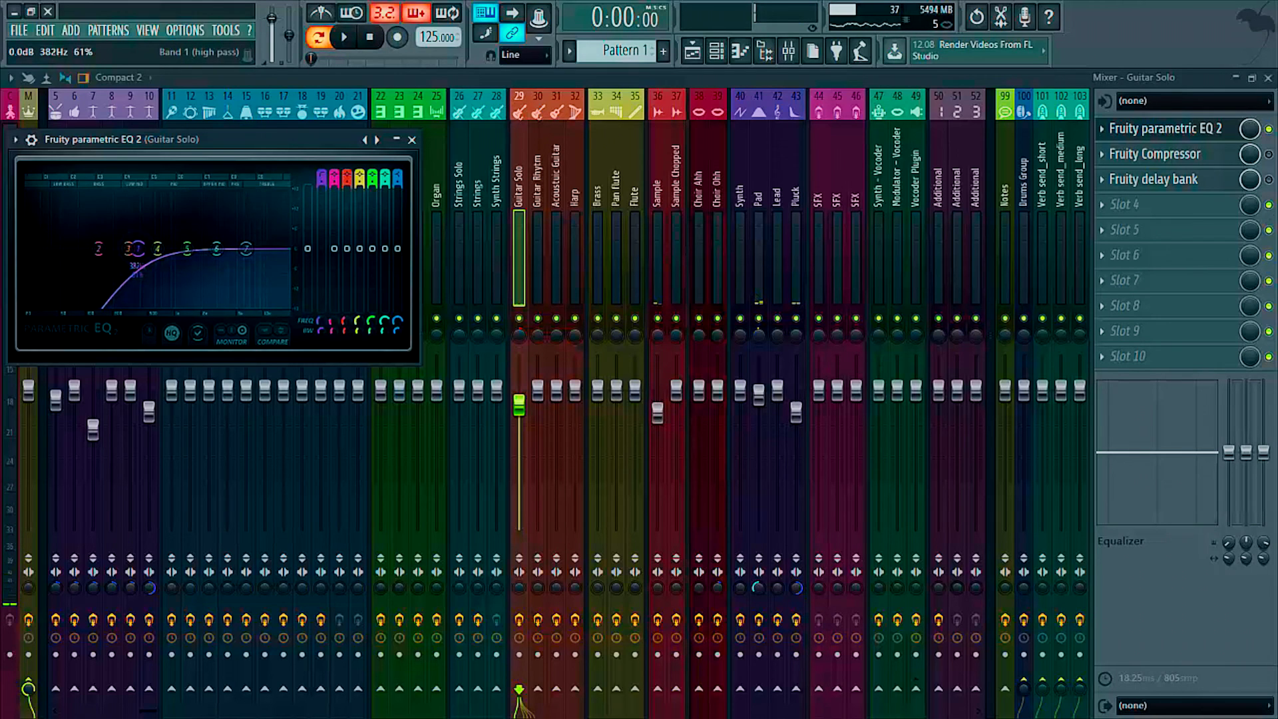
pyautogui.press('space')
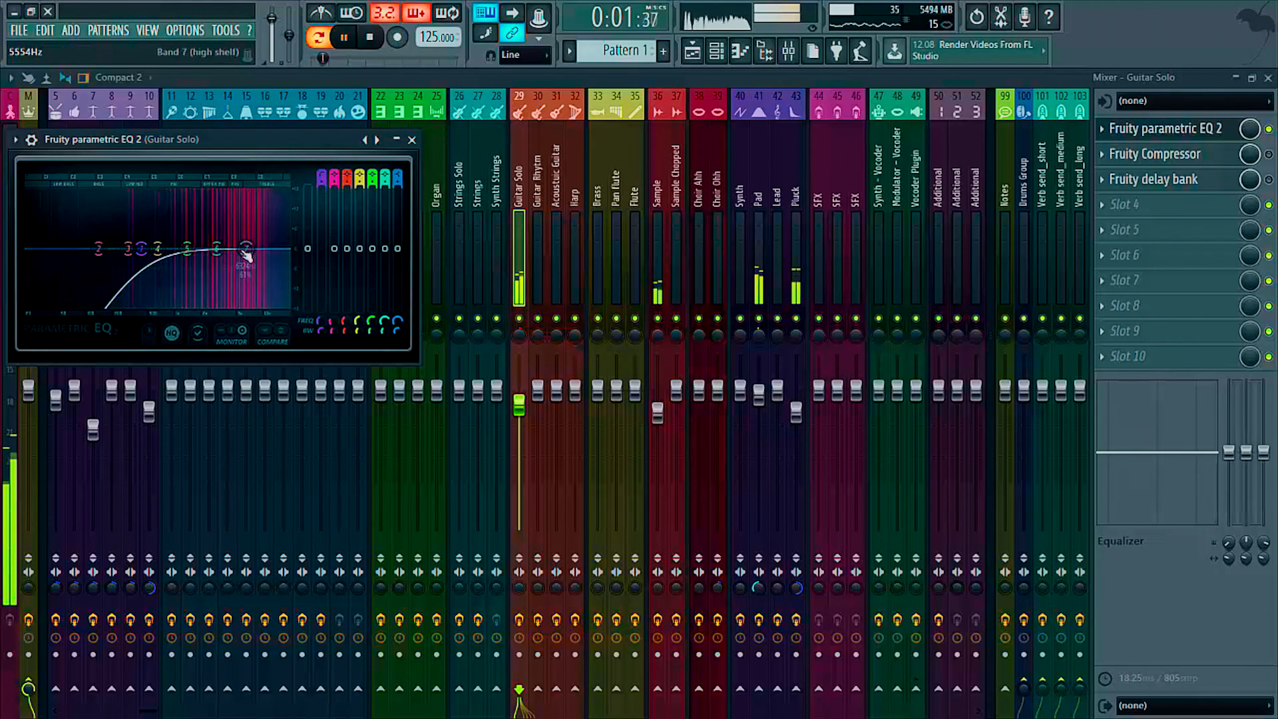
# - Cut the Guitar Solo EQ's band 7 by about 2.3 dB near 10696 Hz, lower band 6 slightly, and boost band 5 by about 1.2 dB near 1766 Hz
pyautogui.moveTo(256, 250); pyautogui.dragTo(266, 257)
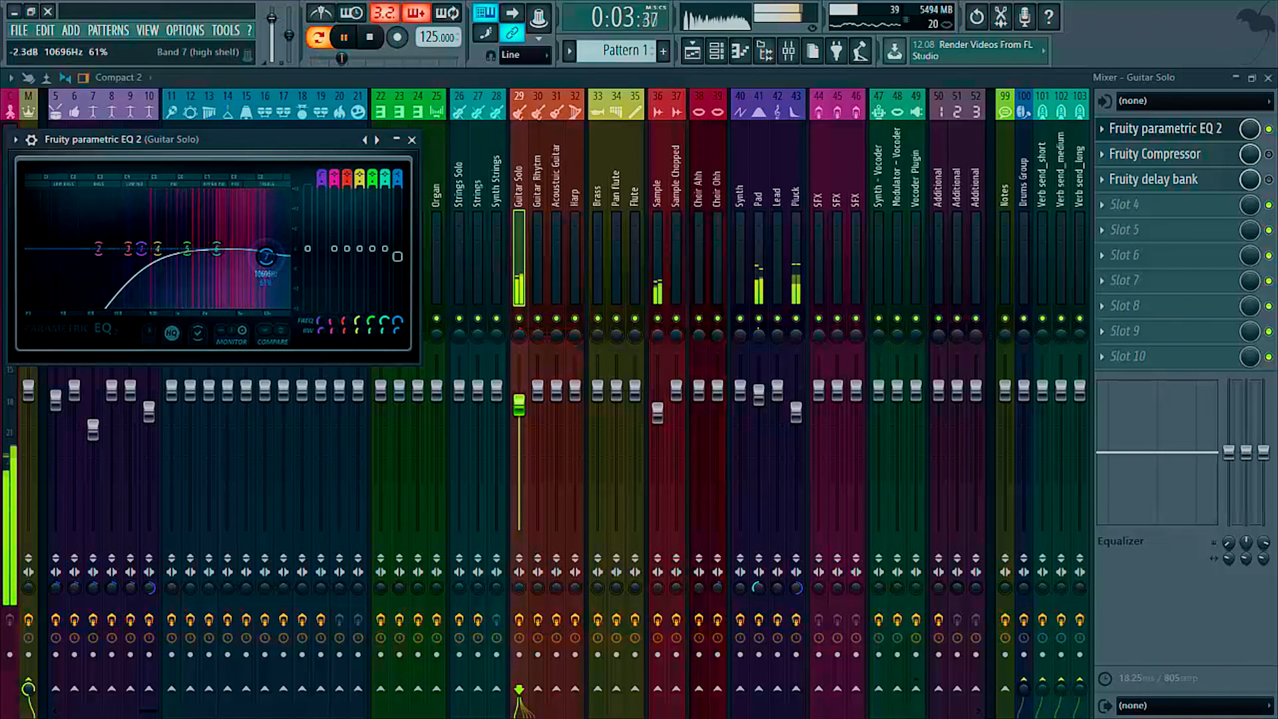
pyautogui.moveTo(216, 249)
pyautogui.mouseDown()
pyautogui.moveTo(240, 252)
pyautogui.moveTo(196, 245)
pyautogui.mouseUp()
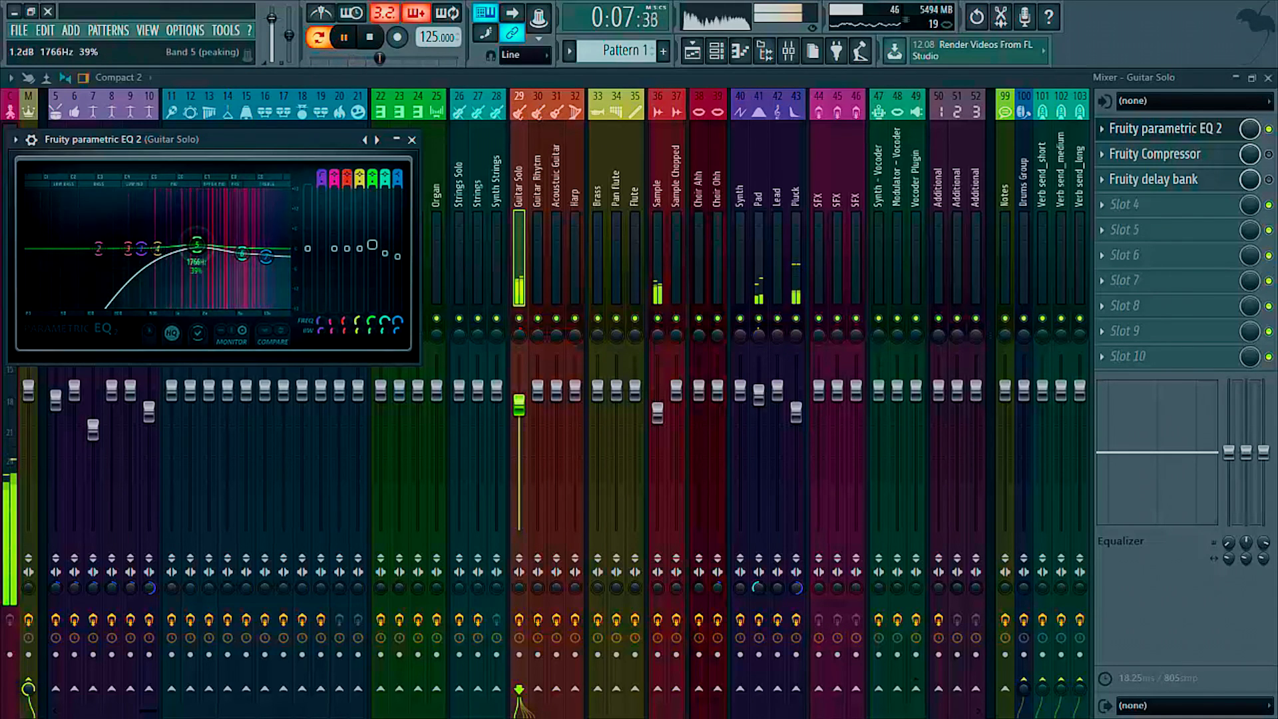
pyautogui.click(412, 139)
# - Find the Pad track among the playing tracks, open its EQ and play the mix
pyautogui.click(602, 244)
pyautogui.hscroll(4, 966, 258)
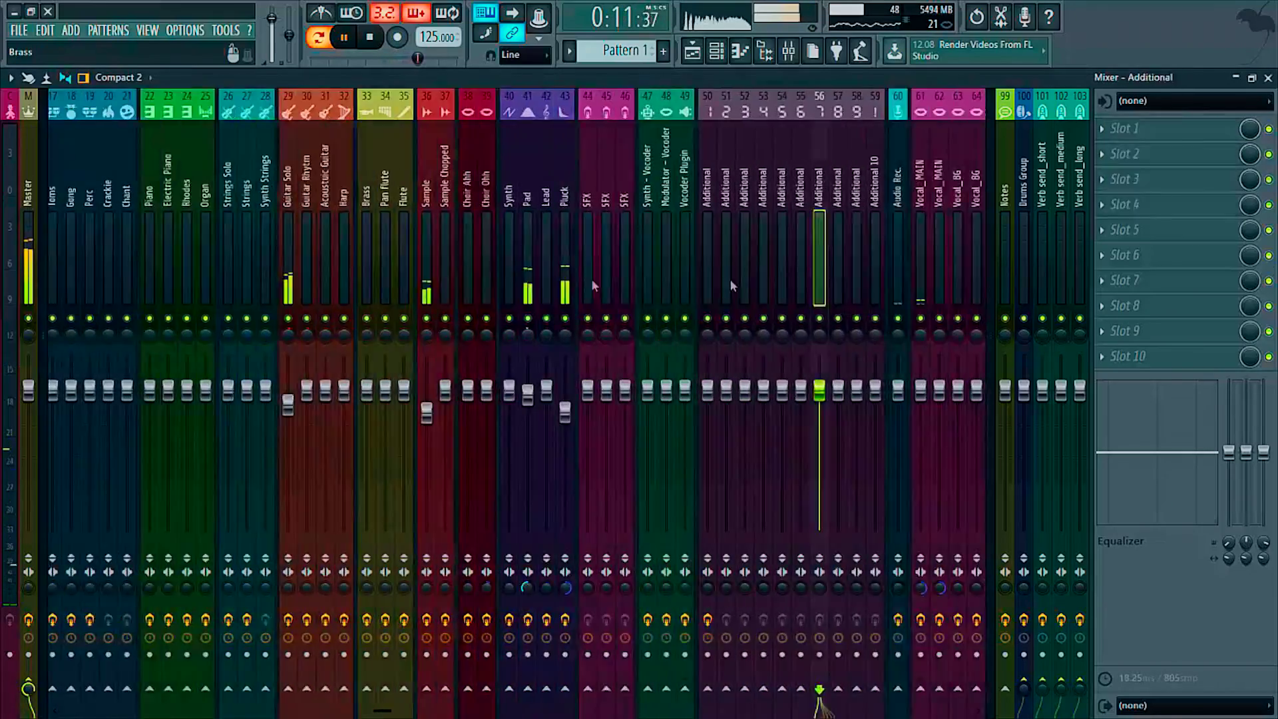
pyautogui.click(423, 273)
pyautogui.click(508, 260)
pyautogui.press('space')
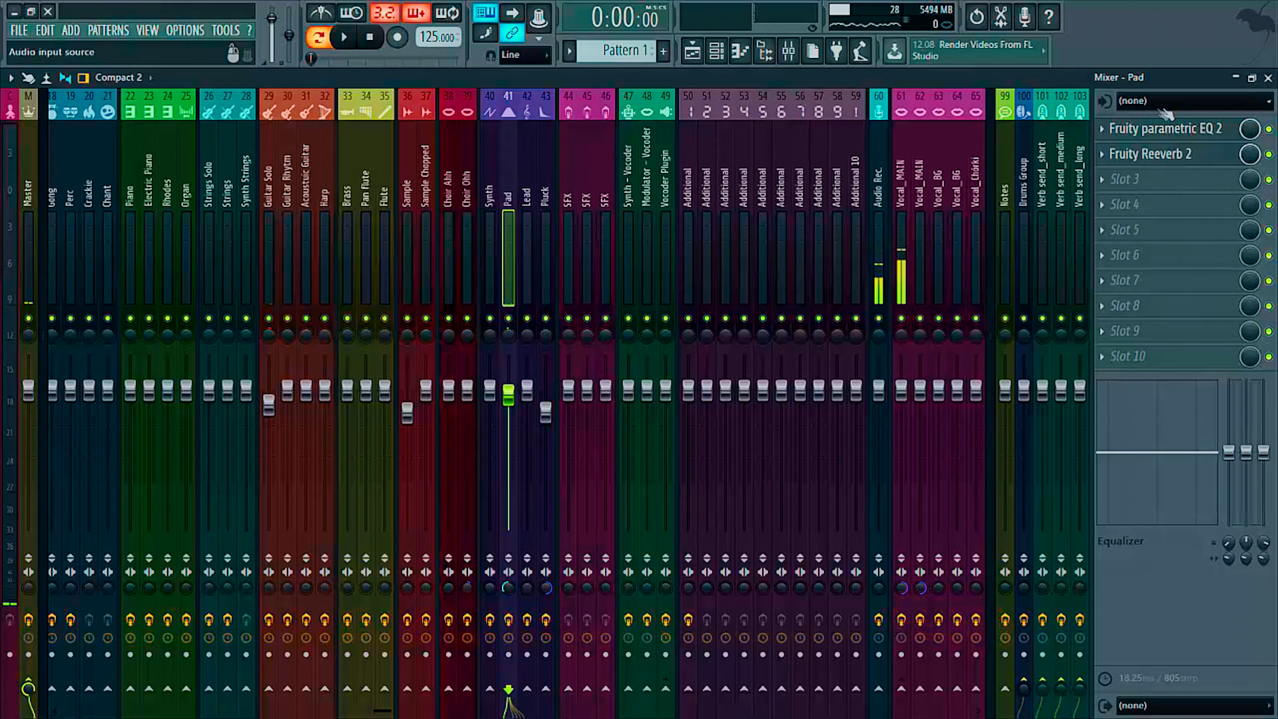
pyautogui.click(1168, 131)
pyautogui.press('space')
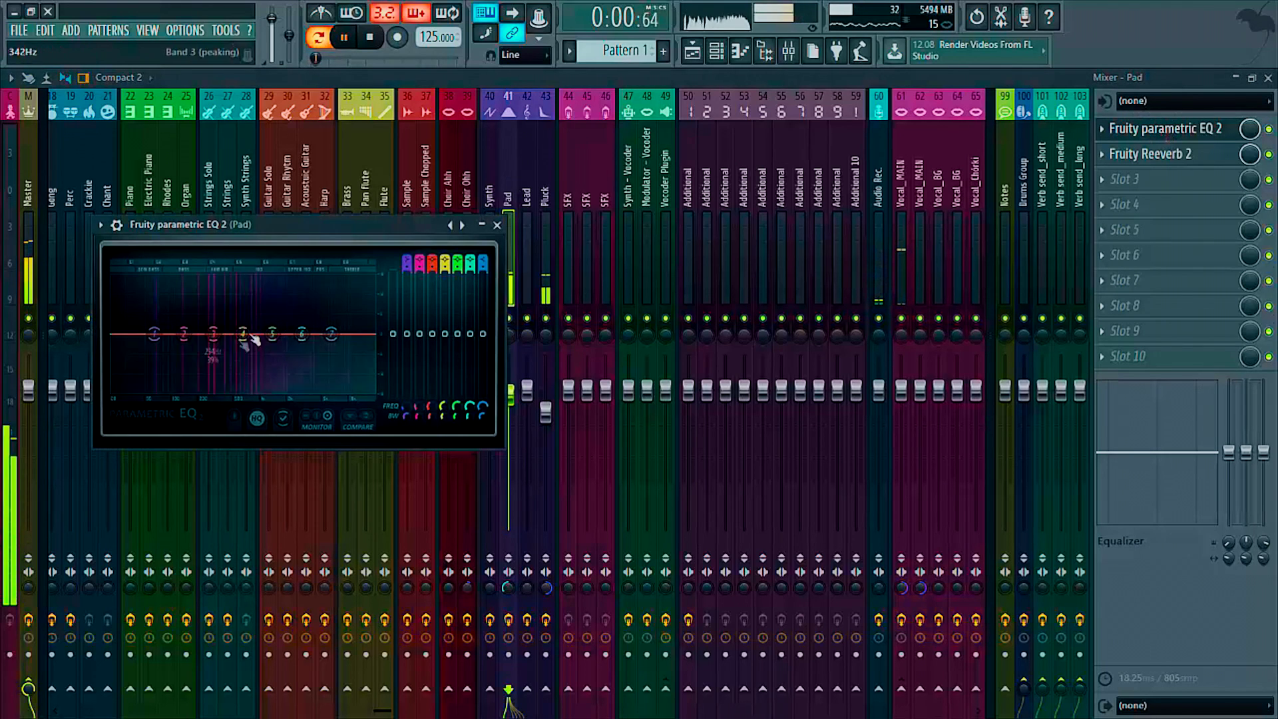
# - Make the Pad EQ's band 1 a high-pass filter above band 2, boost band 3 by about 2 dB near 625 Hz, and cut band 7 slightly at a lower frequency
pyautogui.scroll(-2, 153, 333)
pyautogui.scroll(-2, 154, 333)
pyautogui.moveTo(153, 334); pyautogui.dragTo(197, 333)
pyautogui.moveTo(411, 414); pyautogui.dragTo(410, 399)
pyautogui.moveTo(213, 333); pyautogui.dragTo(243, 325)
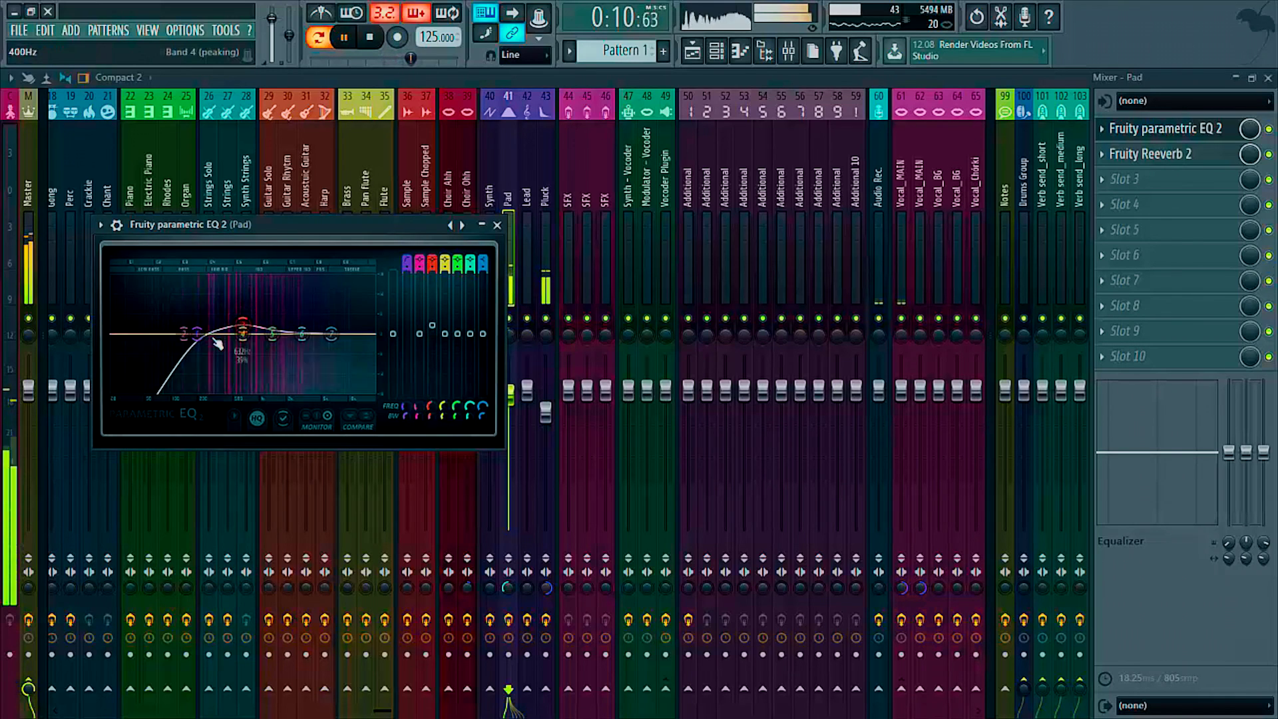
pyautogui.moveTo(331, 334); pyautogui.dragTo(284, 341)
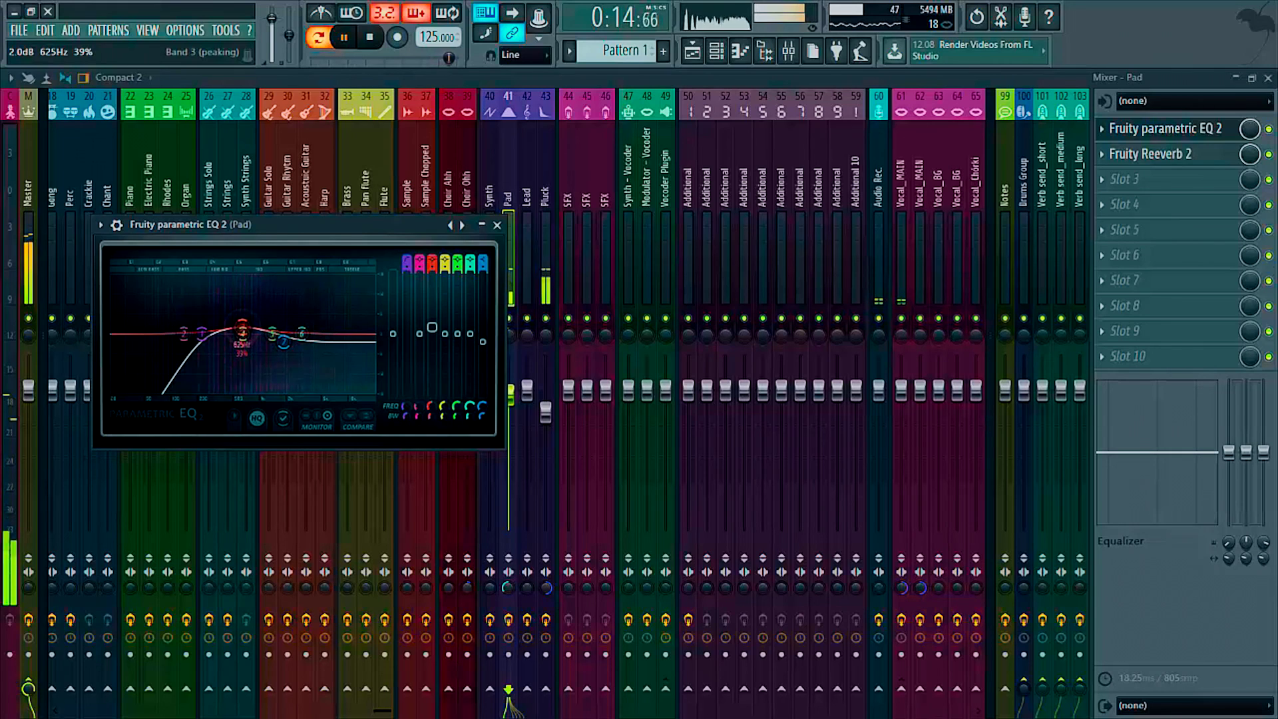
# - Close the Pad's EQ and lower the Pad track's volume to about -3.1 dB
pyautogui.click(505, 229)
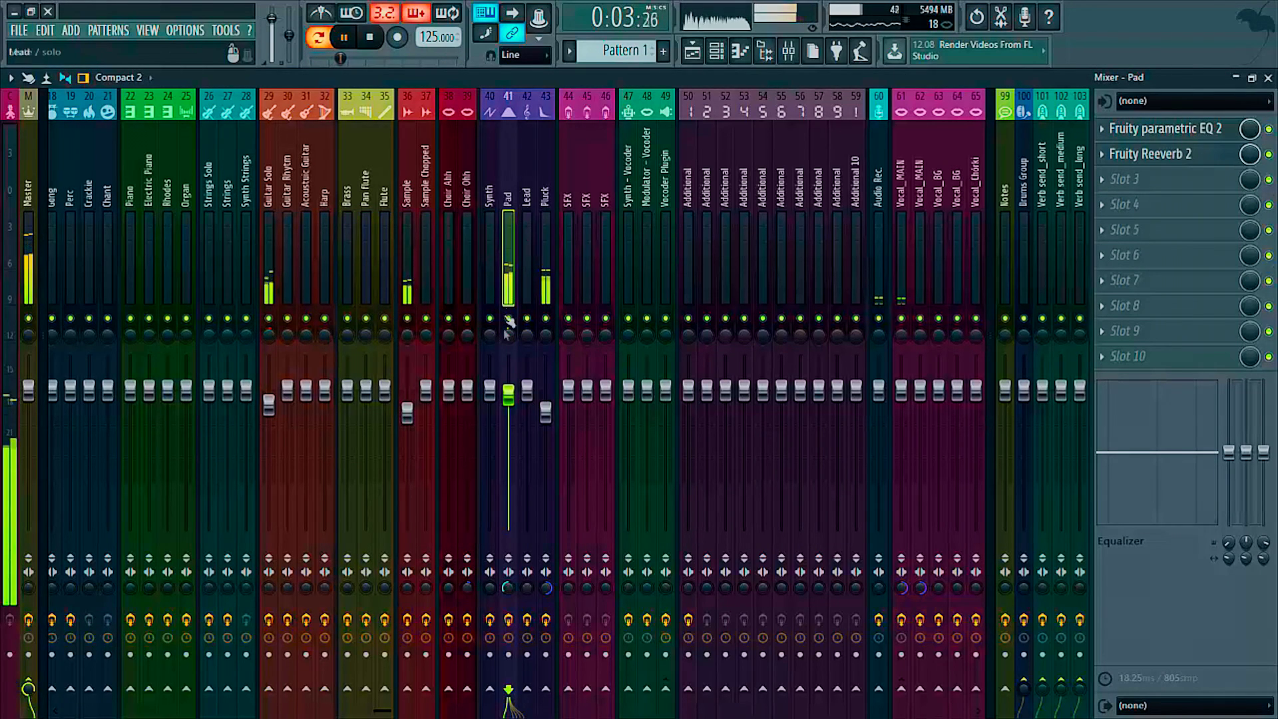
pyautogui.moveTo(508, 392); pyautogui.dragTo(508, 410)
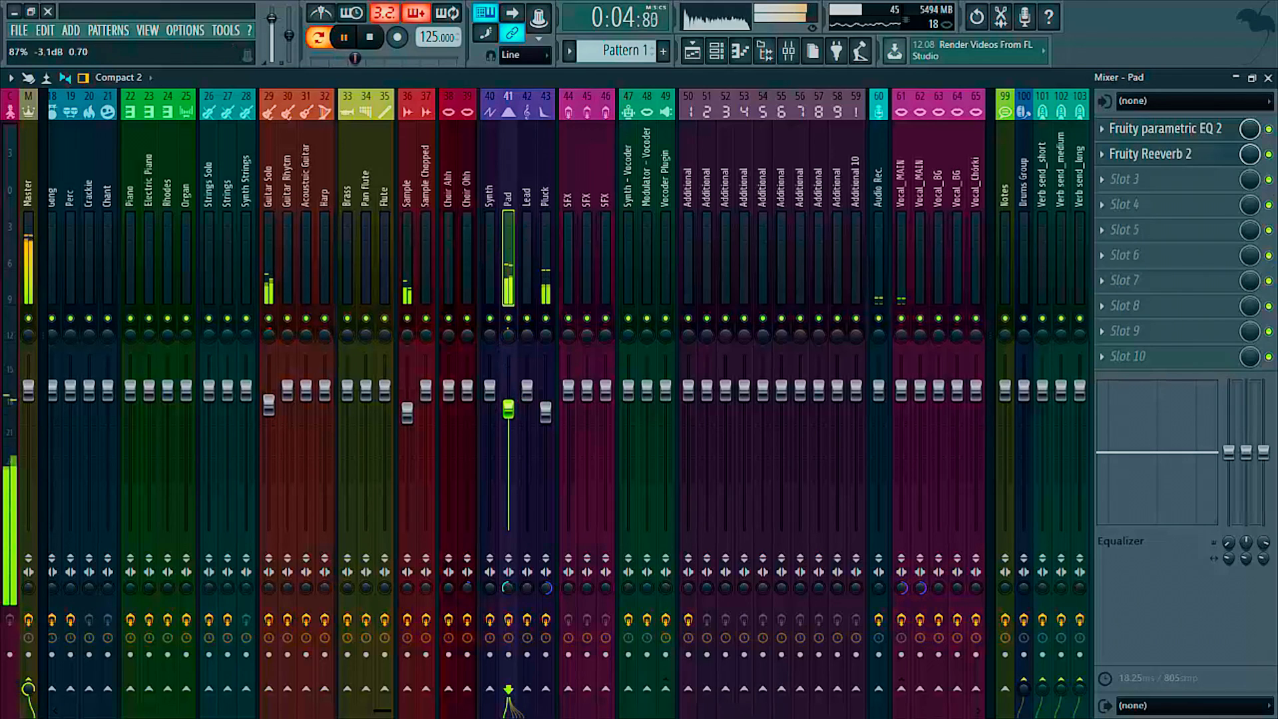
# - Open the Pluck track's EQ and make band 1 a high-pass filter with its cutoff raised above band 2
pyautogui.click(541, 275)
pyautogui.click(1183, 136)
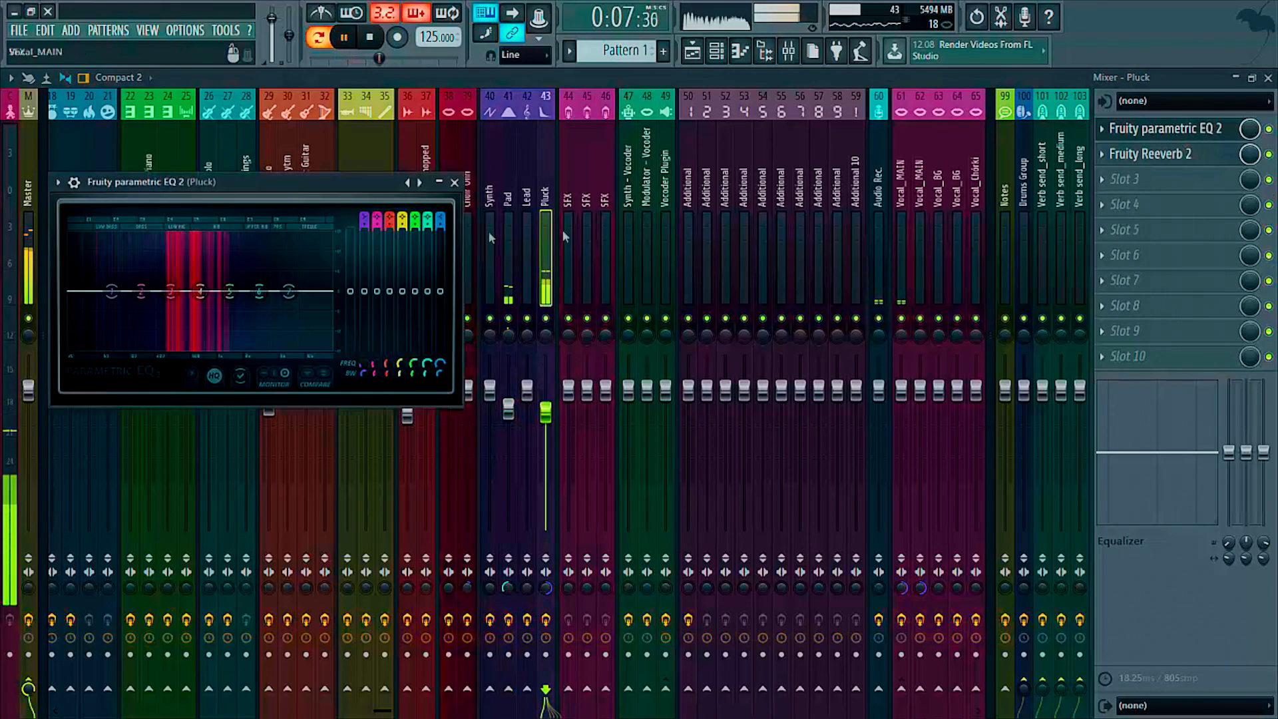
pyautogui.press('space')
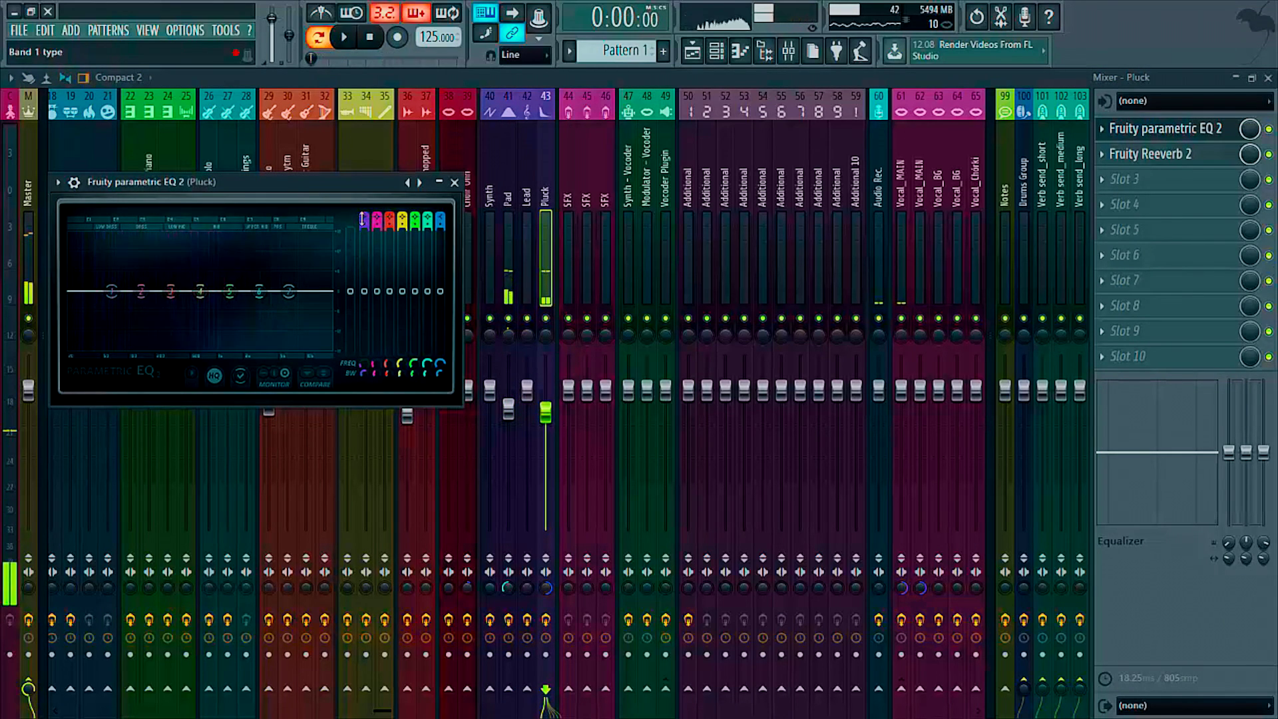
pyautogui.moveTo(363, 220); pyautogui.dragTo(363, 240)
pyautogui.press('space')
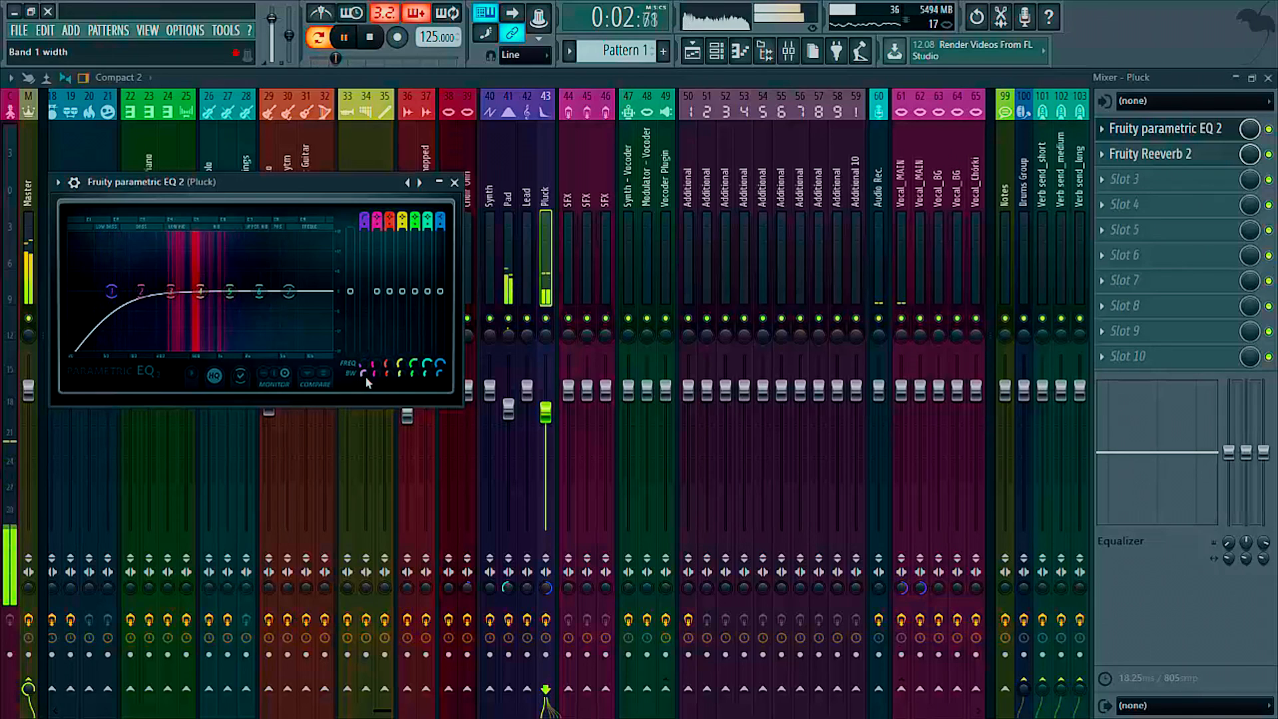
pyautogui.moveTo(364, 370); pyautogui.dragTo(365, 351)
# - Make the Pluck EQ's band 7 a low-pass filter and lower its cutoff to about 4512 Hz
pyautogui.moveTo(442, 222); pyautogui.dragTo(442, 202)
pyautogui.press('space')
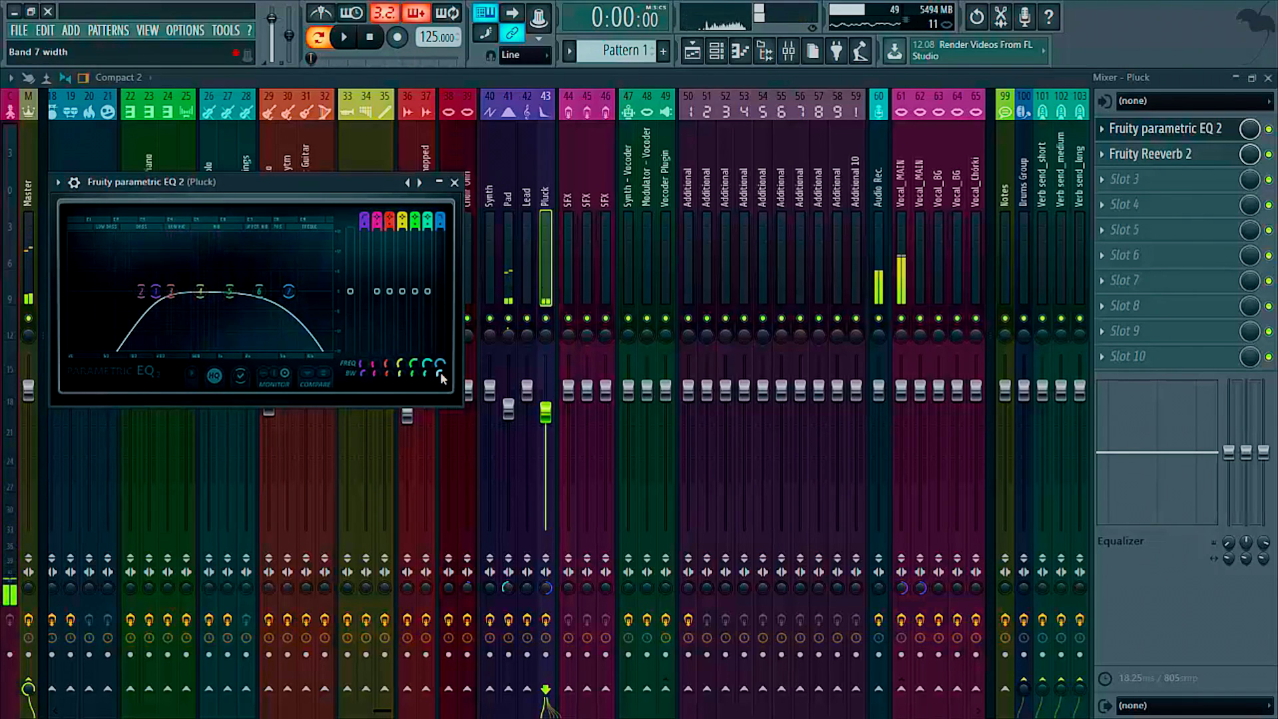
pyautogui.moveTo(442, 379); pyautogui.dragTo(442, 368)
pyautogui.moveTo(288, 291); pyautogui.dragTo(269, 291)
pyautogui.press('space')
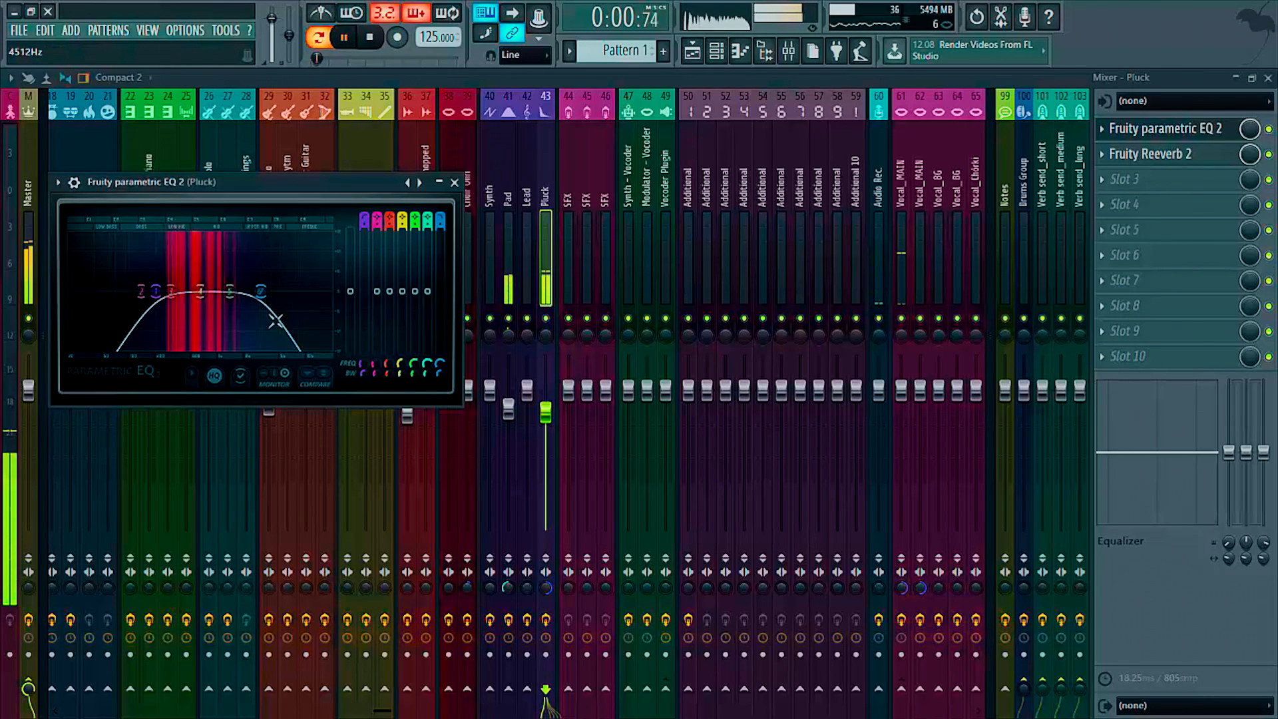
# - Fine-tune the Pluck EQ by narrowing the range between its high-pass and low-pass bands and boosting band 4 slightly, and close it
pyautogui.moveTo(265, 299); pyautogui.dragTo(292, 295)
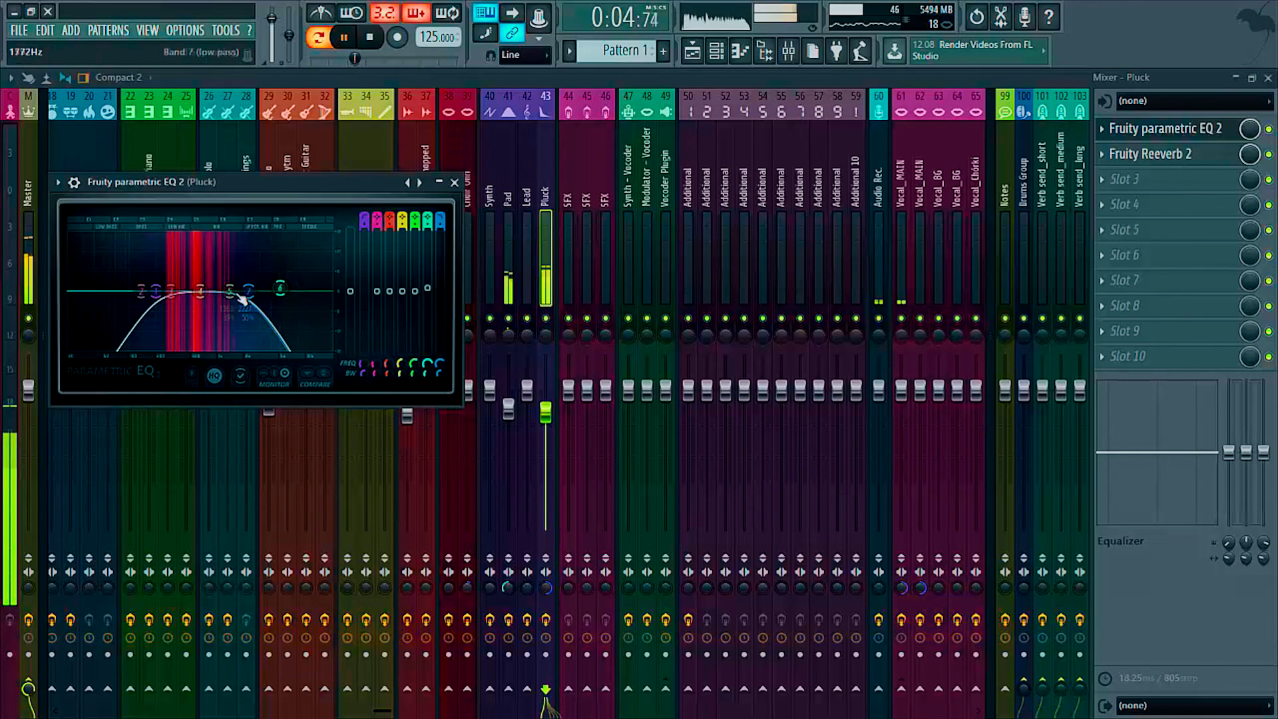
pyautogui.moveTo(200, 291); pyautogui.dragTo(172, 291)
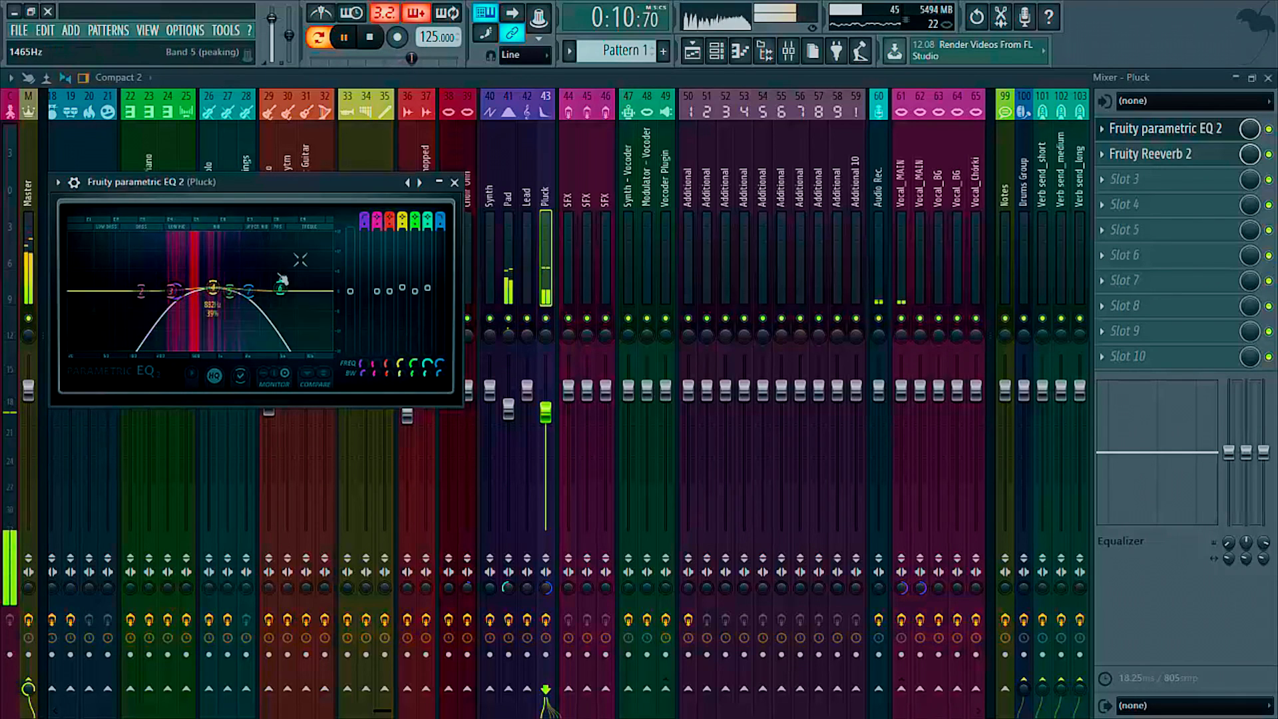
pyautogui.click(455, 181)
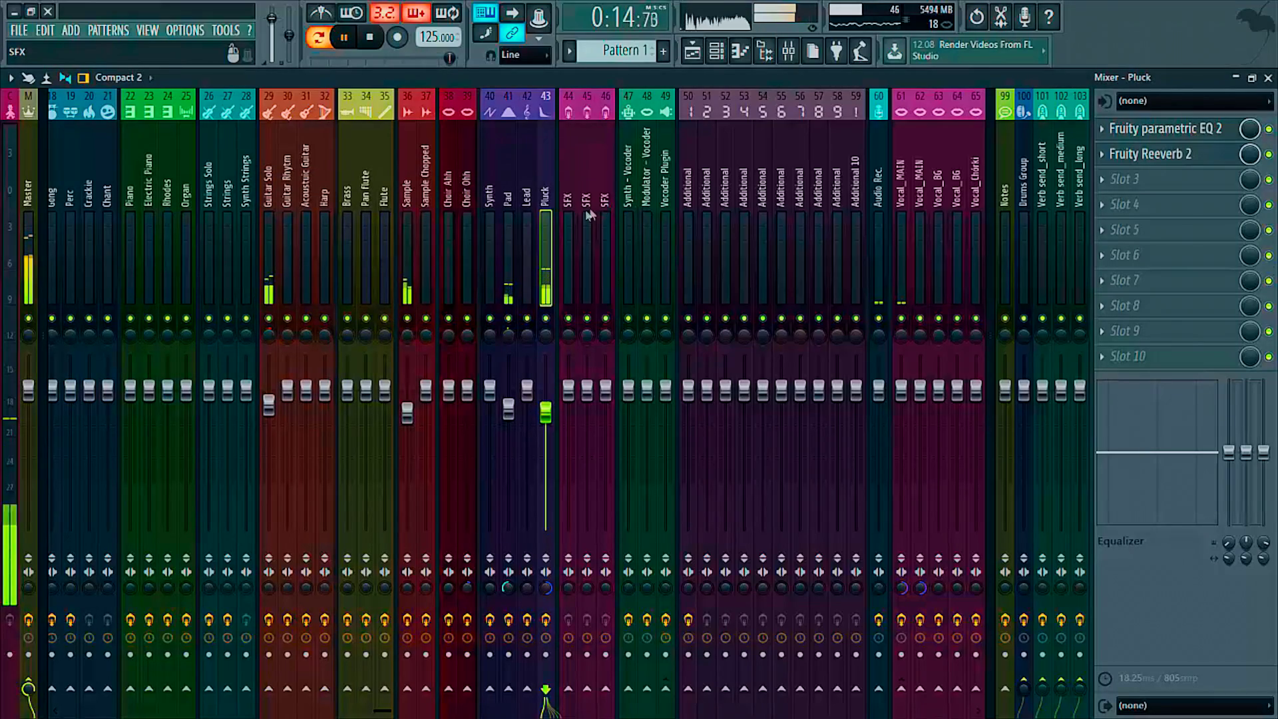
# - Listen to the whole mix while checking the tracks from SFX back to Triangle, stop playback and close the mixer
pyautogui.click(567, 220)
pyautogui.scroll(5, 200, 240)
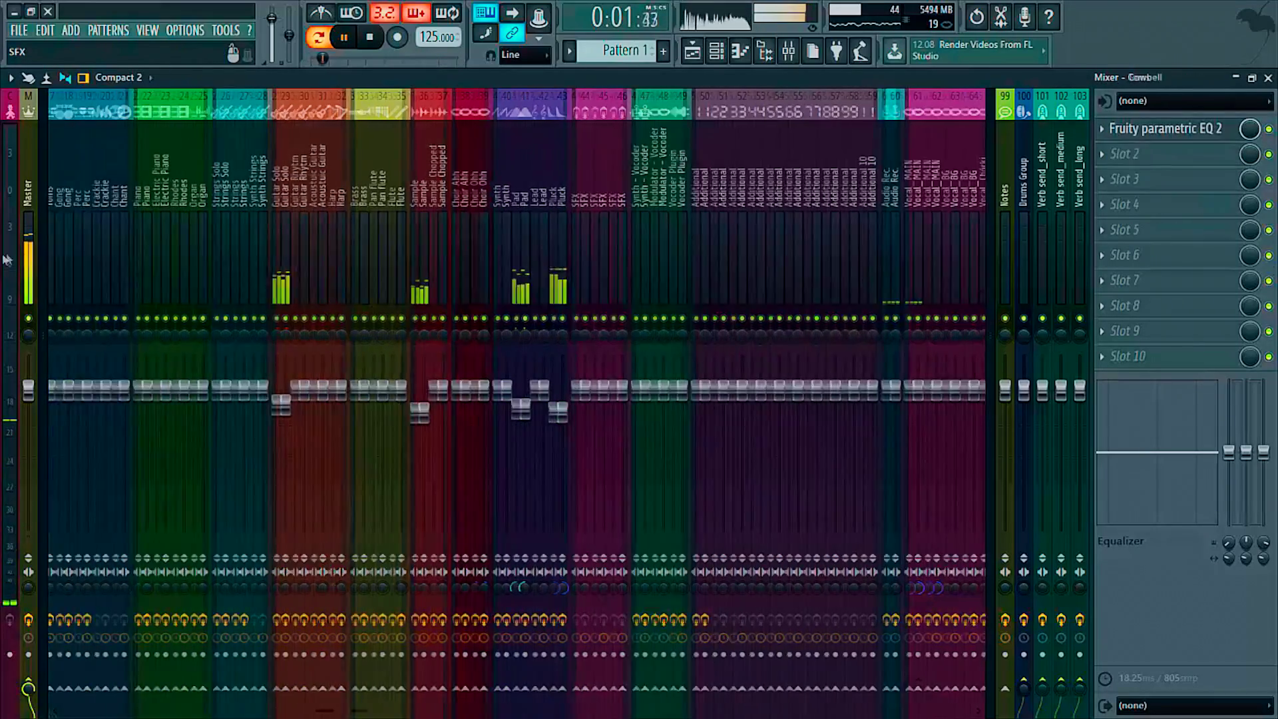
pyautogui.click(53, 262)
pyautogui.click(210, 259)
pyautogui.click(303, 260)
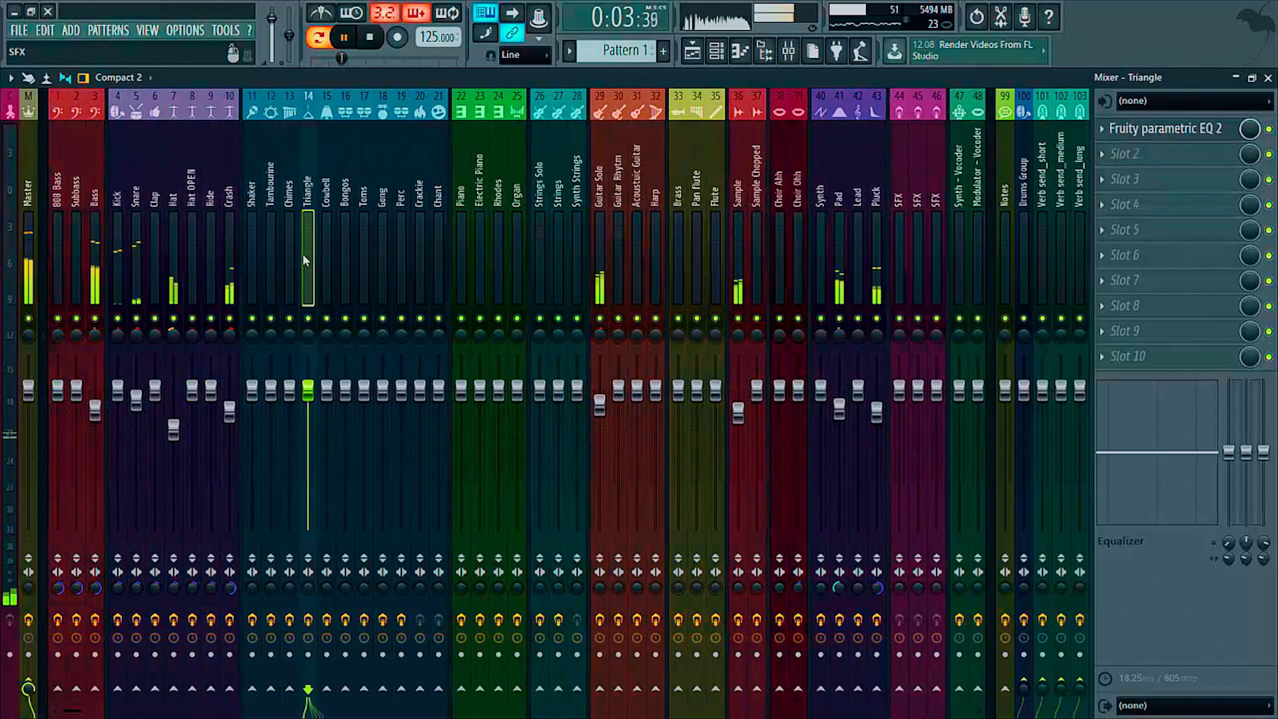
pyautogui.press('space')
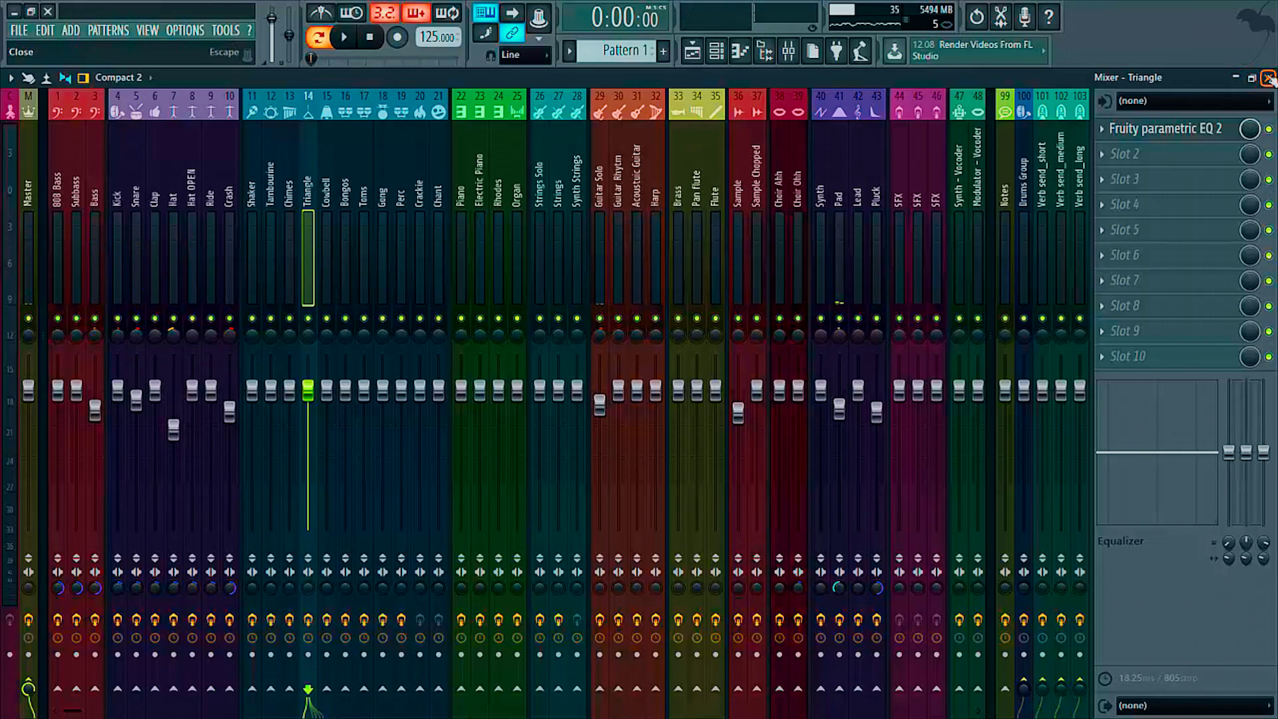
pyautogui.click(1269, 77)
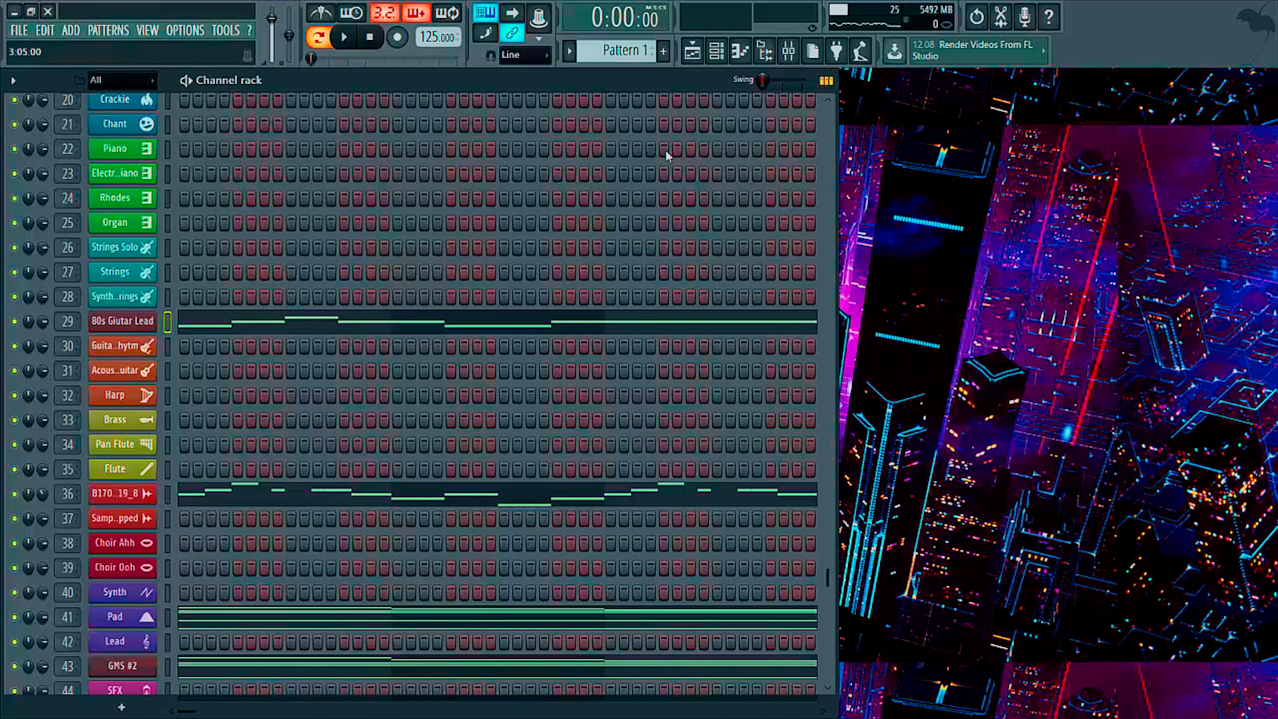
# - Split Pattern 1 by channel so each channel in the rack has its own pattern
pyautogui.scroll(8, 634, 200)
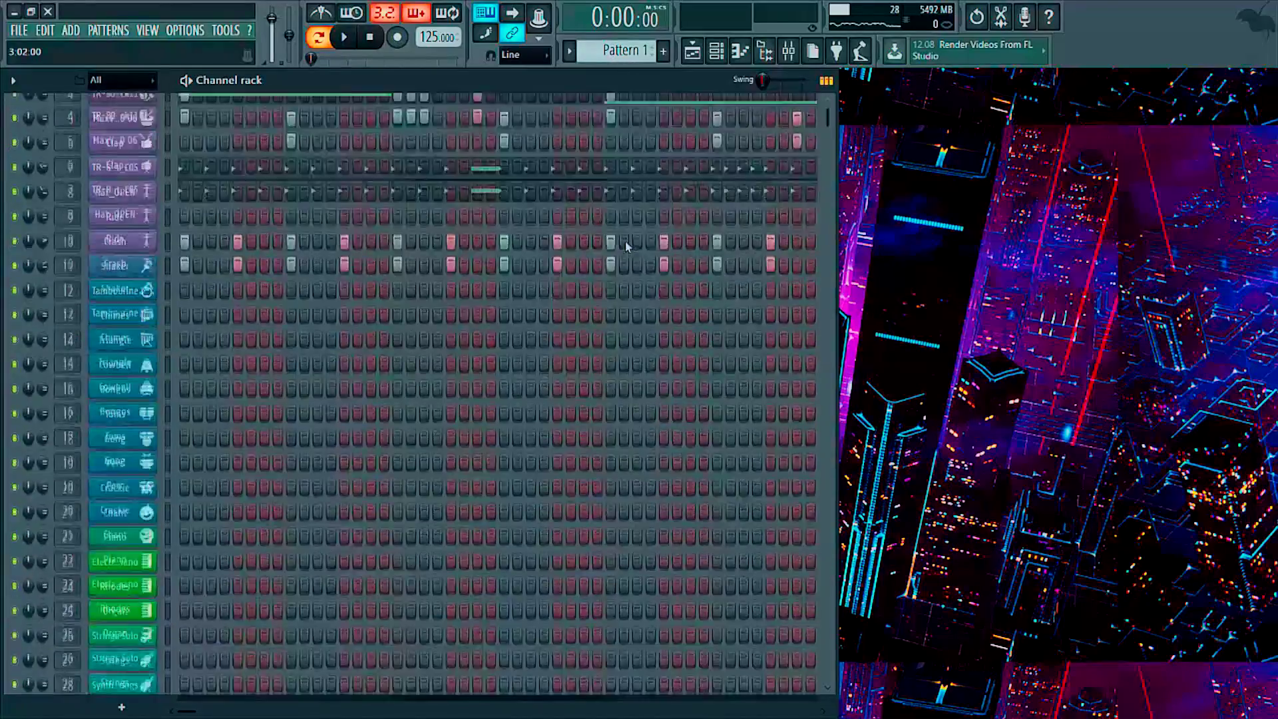
pyautogui.scroll(-10, 624, 310)
pyautogui.scroll(10, 624, 310)
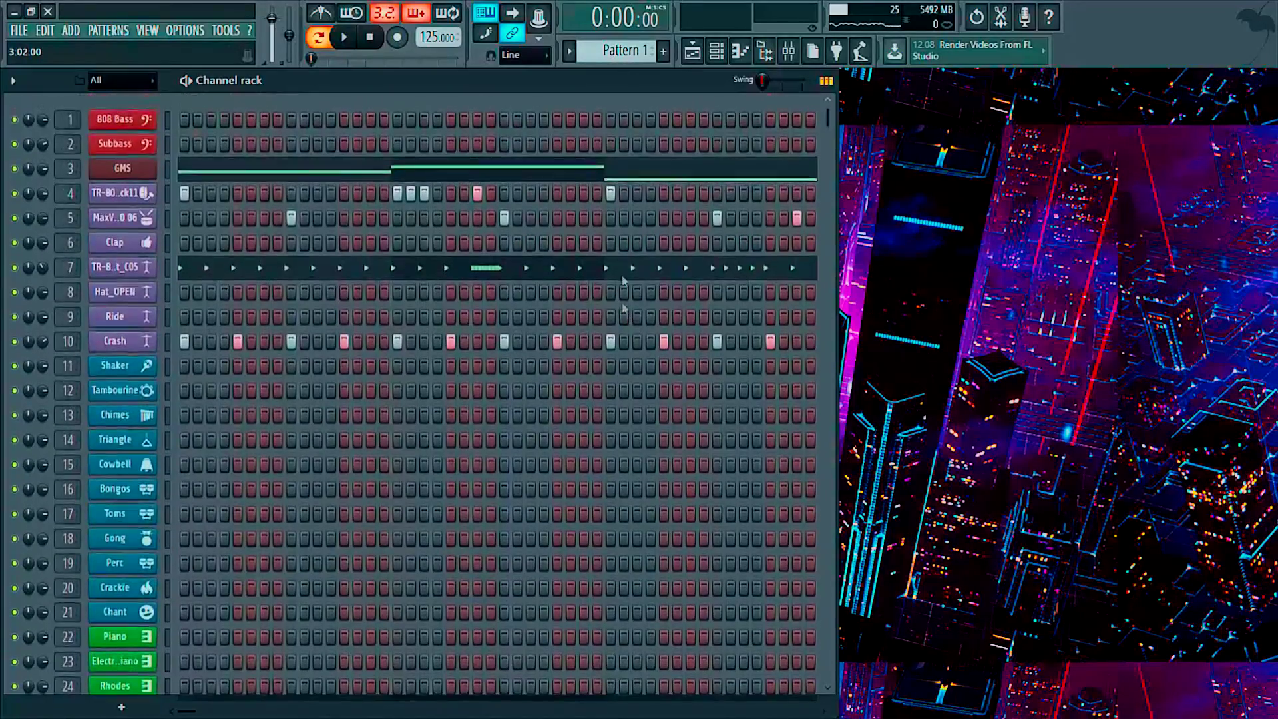
pyautogui.scroll(-10, 648, 362)
pyautogui.scroll(10, 650, 354)
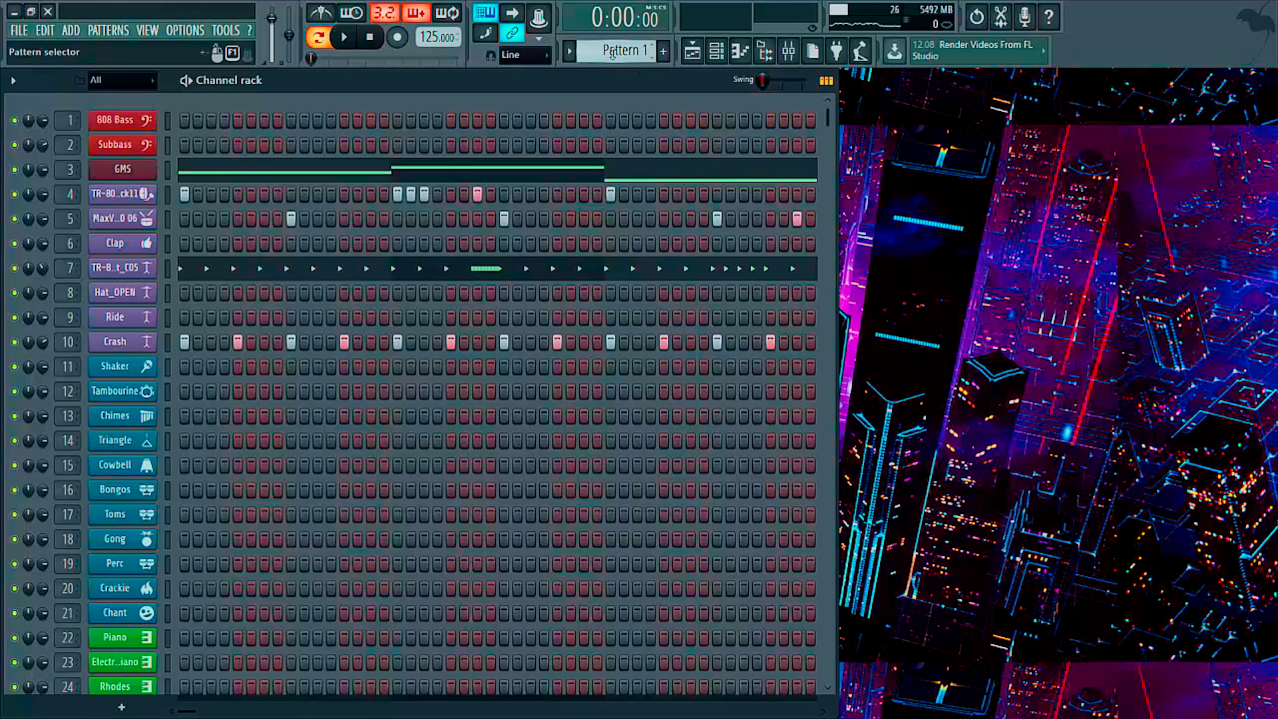
pyautogui.click(613, 54)
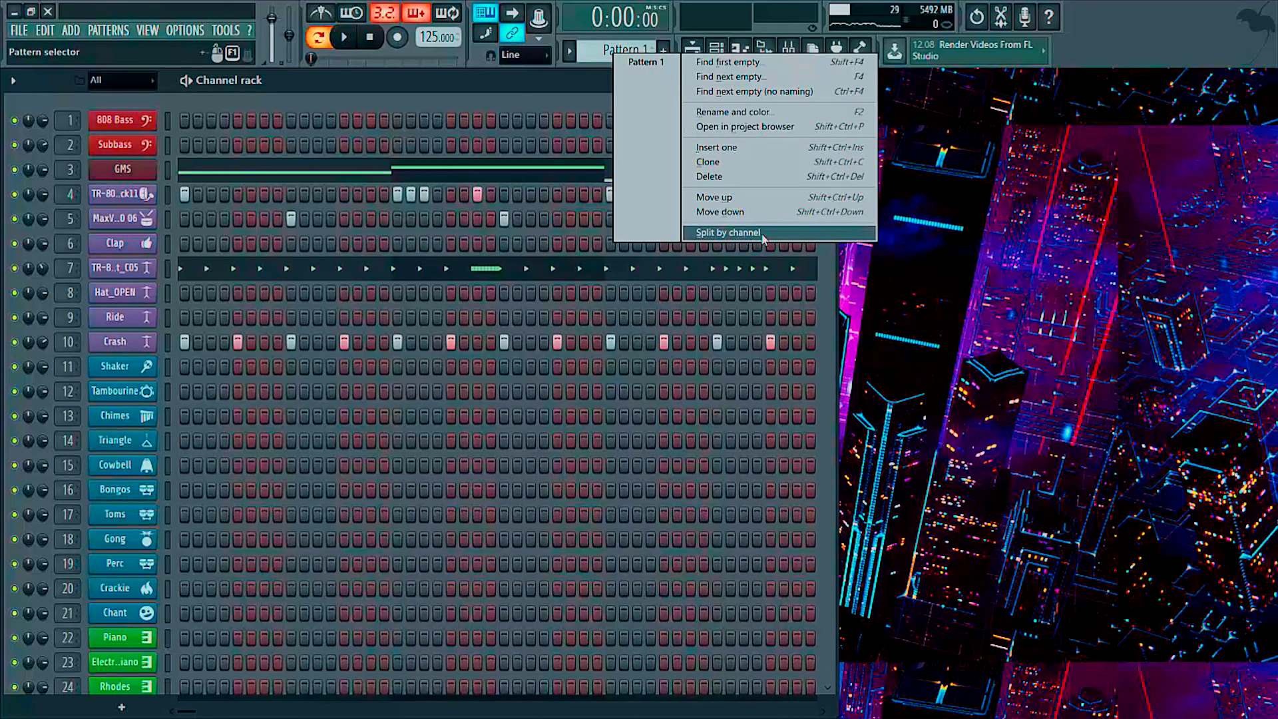
pyautogui.click(763, 238)
# - Check the GMS pattern across the channel rack and open the playlist
pyautogui.scroll(-5, 587, 345)
pyautogui.scroll(5, 587, 344)
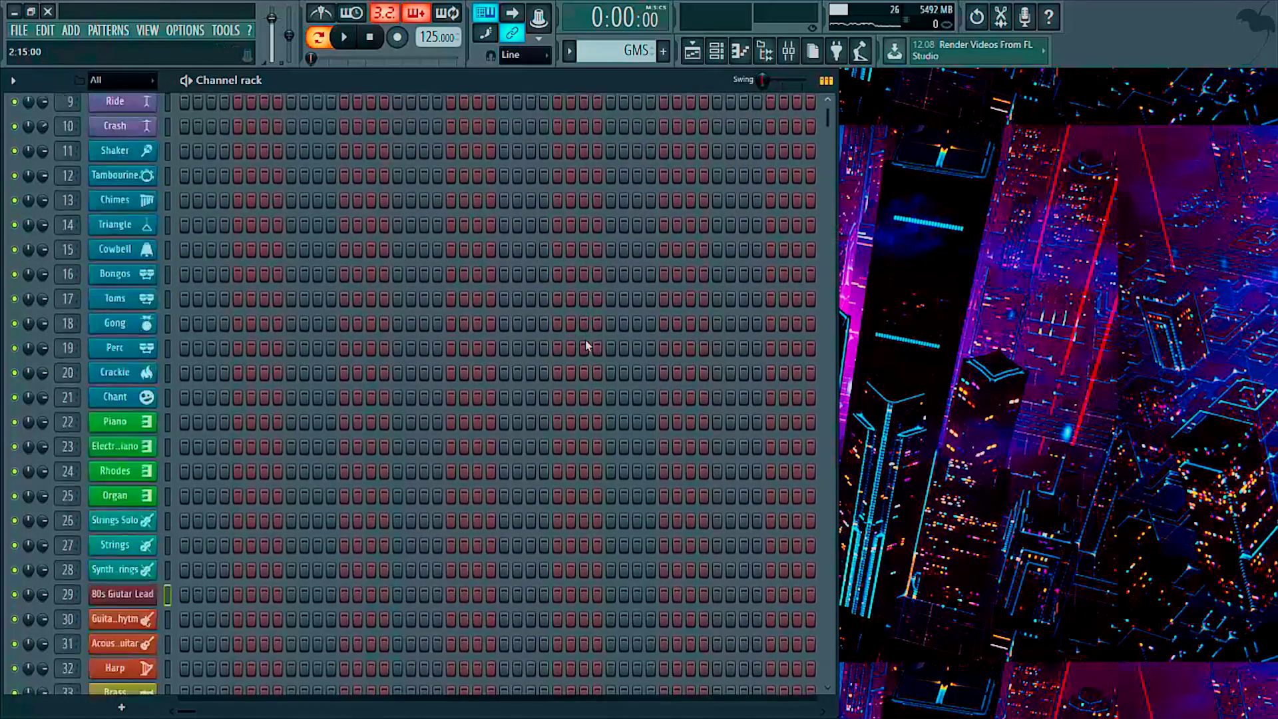
pyautogui.scroll(-5, 587, 345)
pyautogui.scroll(-3, 587, 344)
pyautogui.scroll(8, 587, 344)
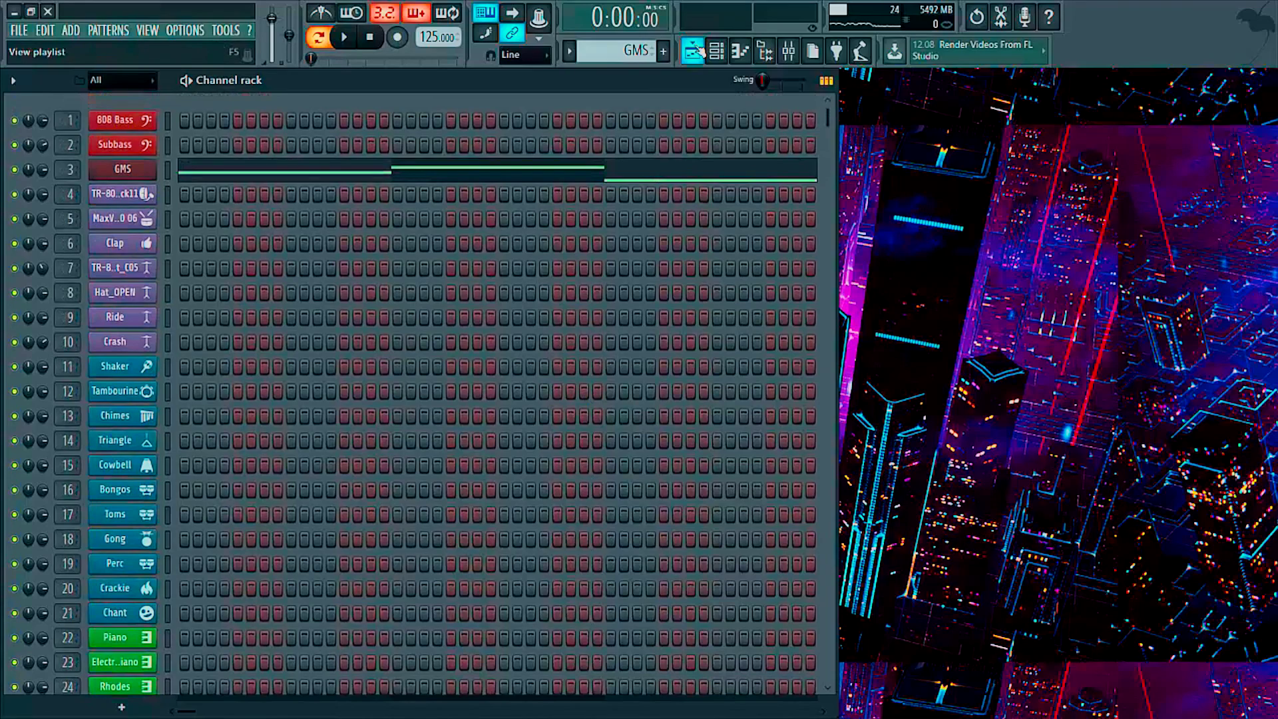
pyautogui.click(696, 52)
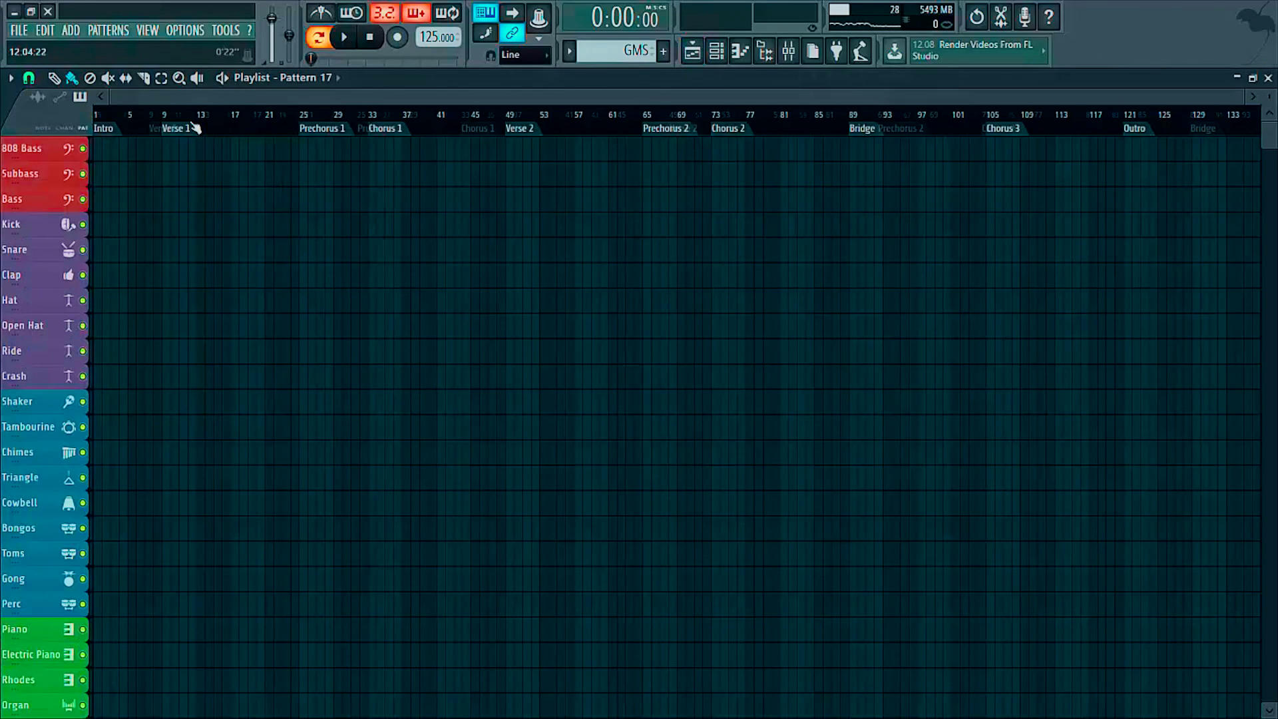
# - Place the GMS pattern on the Bass track across the Intro, switch to song mode and play it briefly
pyautogui.scroll(5, 195, 127)
pyautogui.moveTo(286, 100); pyautogui.dragTo(180, 188)
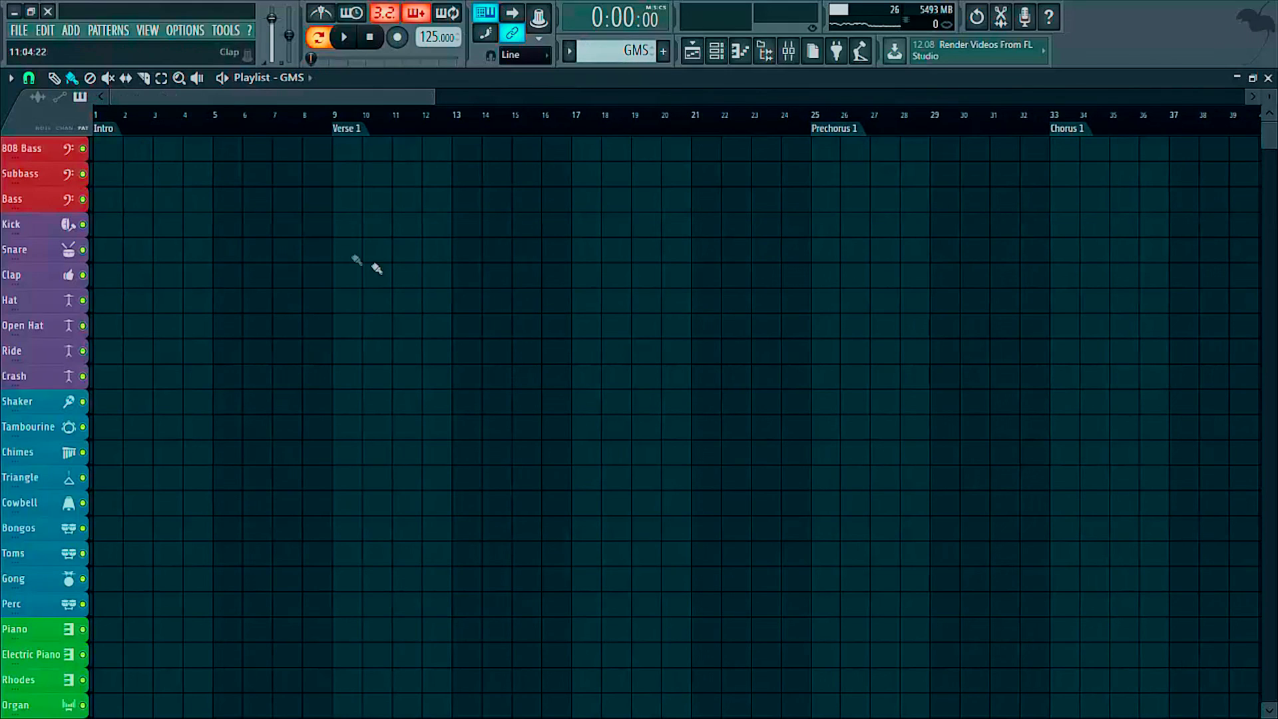
pyautogui.click(162, 204)
pyautogui.moveTo(255, 208); pyautogui.dragTo(159, 205)
pyautogui.click(319, 36)
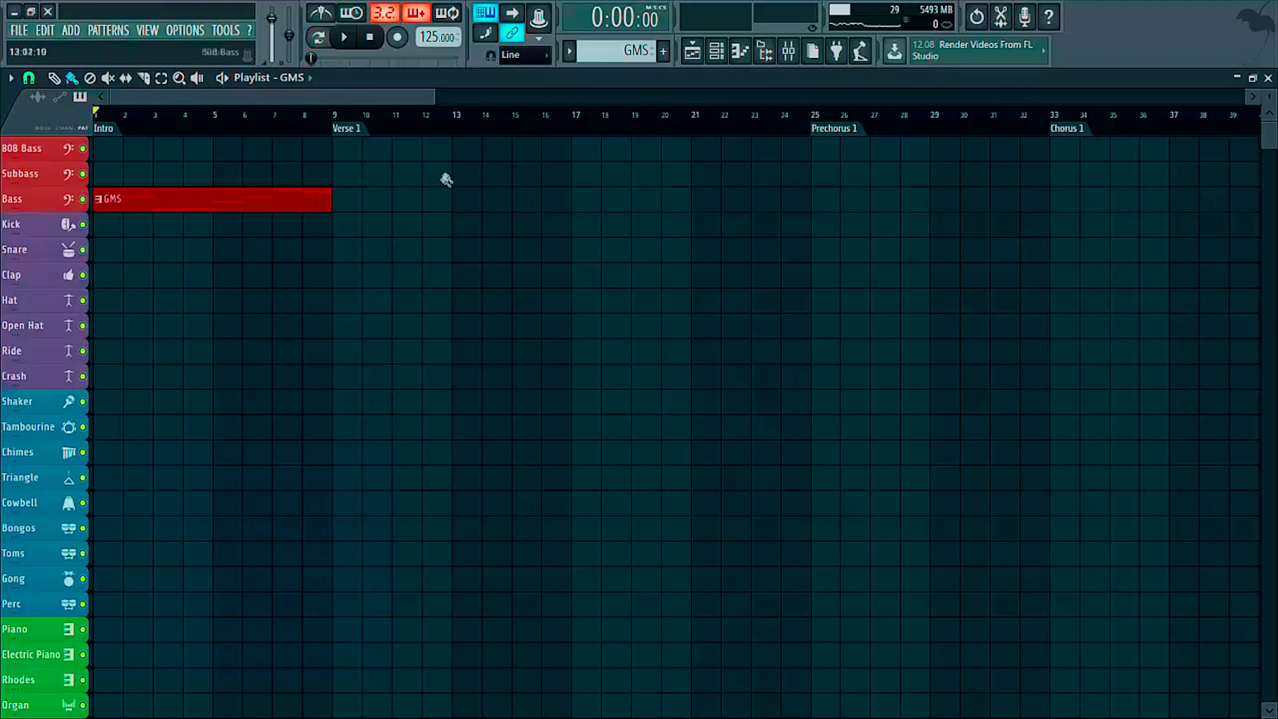
pyautogui.press('space')
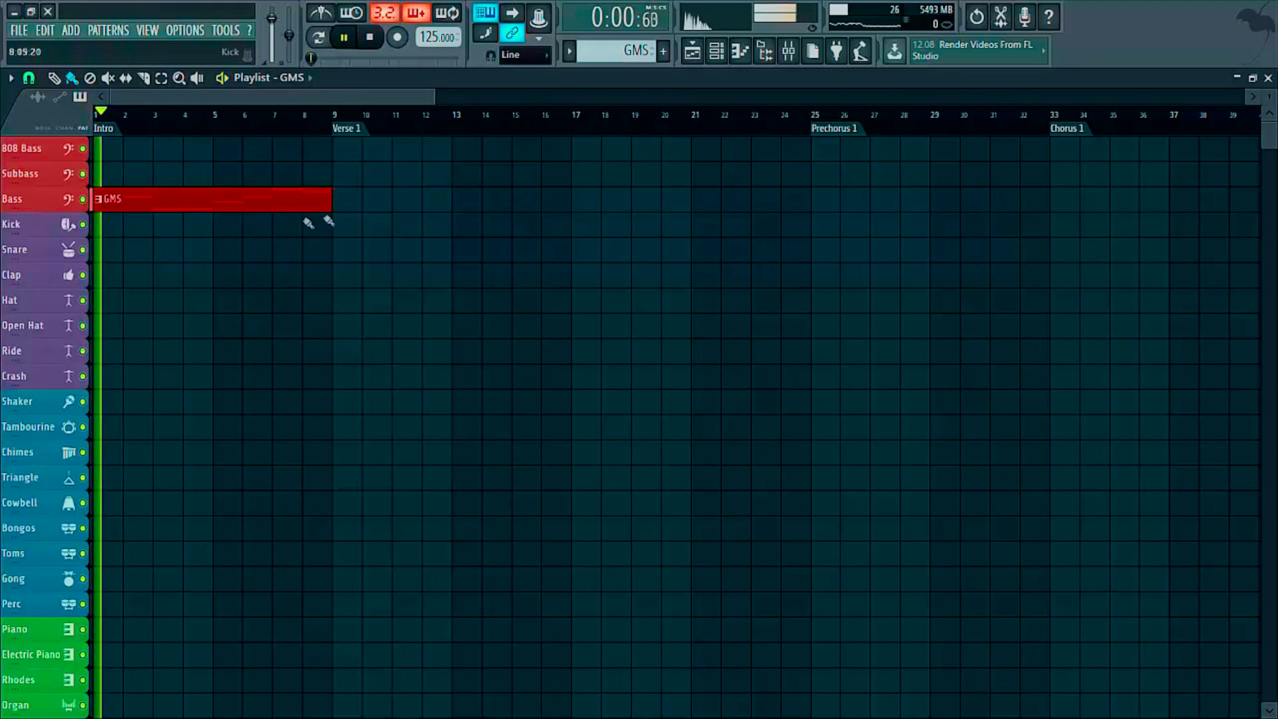
pyautogui.press('space')
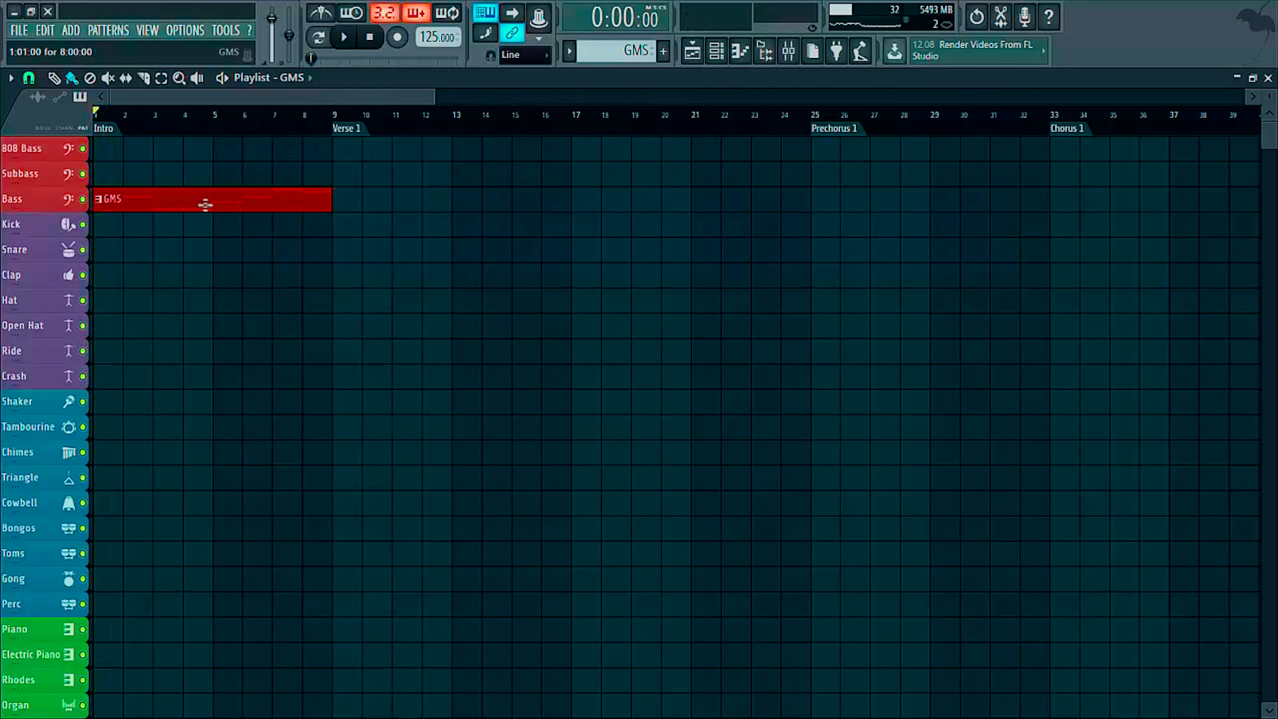
# - Copy the GMS clip along the Bass track from Verse 1 to the end of Chorus 1
pyautogui.moveTo(175, 201); pyautogui.dragTo(427, 195)
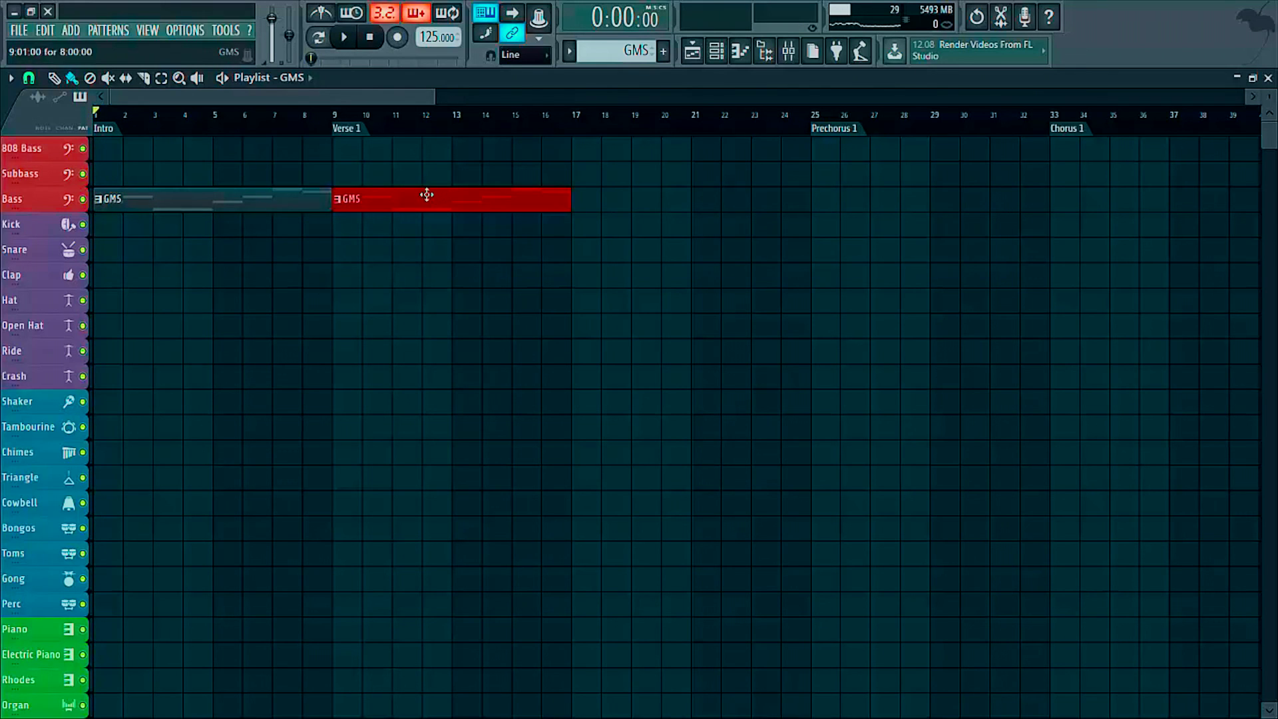
pyautogui.scroll(-5, 457, 134)
pyautogui.moveTo(439, 412); pyautogui.dragTo(522, 208)
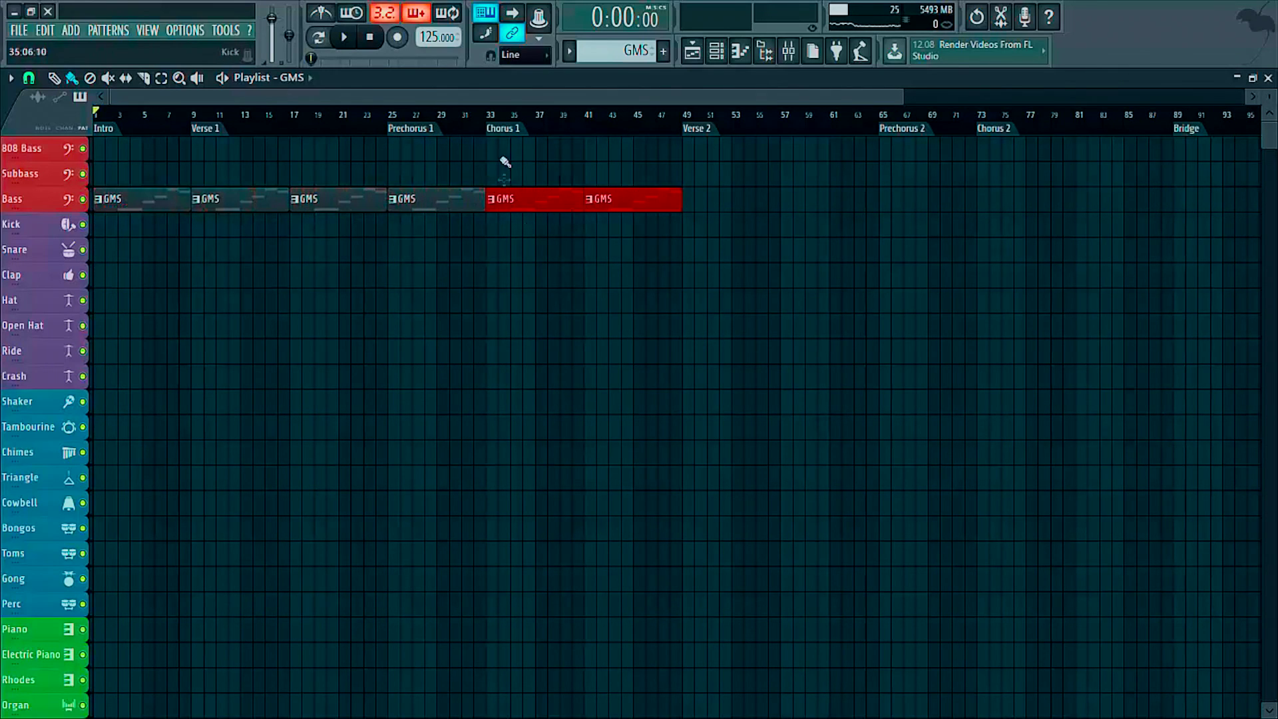
# - Fill the Kick track with TR-808Kick11 and the Snare track with MaxV - Roland808 - SD0010 06 from Verse 1 through Chorus 1
pyautogui.scroll(-1, 630, 50)
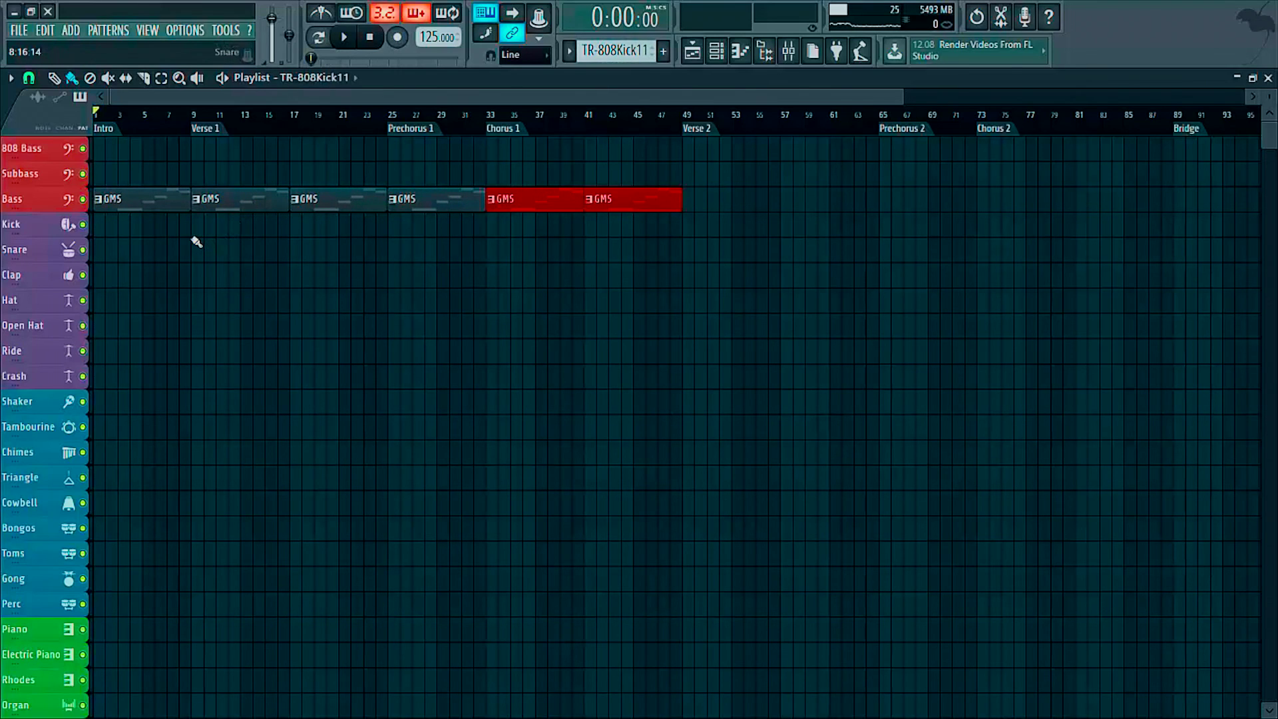
pyautogui.moveTo(198, 237); pyautogui.dragTo(602, 230)
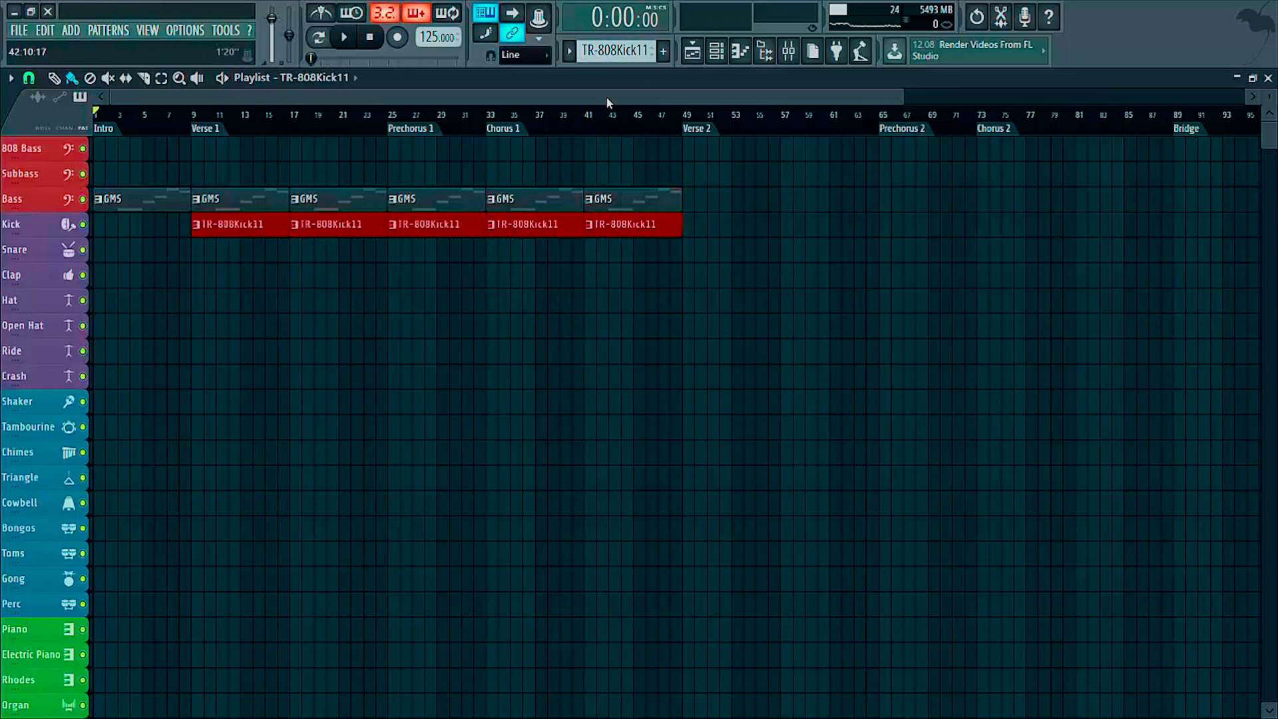
pyautogui.scroll(-1, 623, 55)
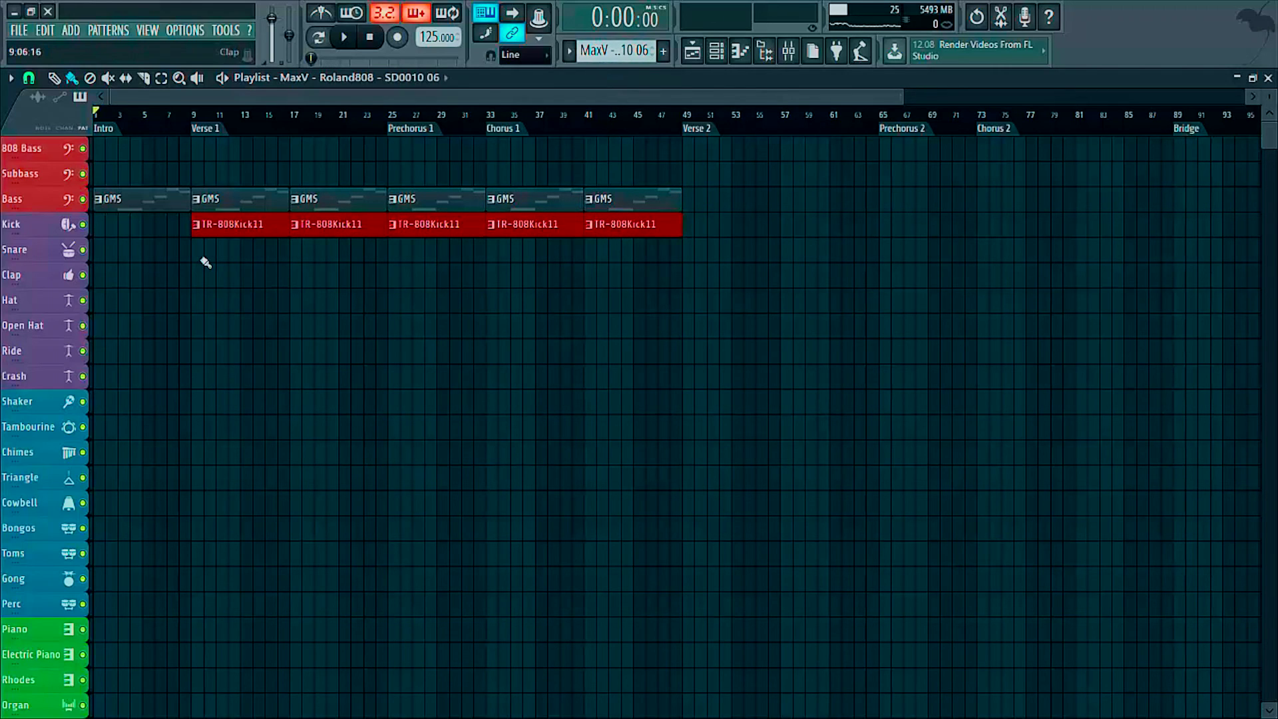
pyautogui.moveTo(198, 255); pyautogui.dragTo(616, 273)
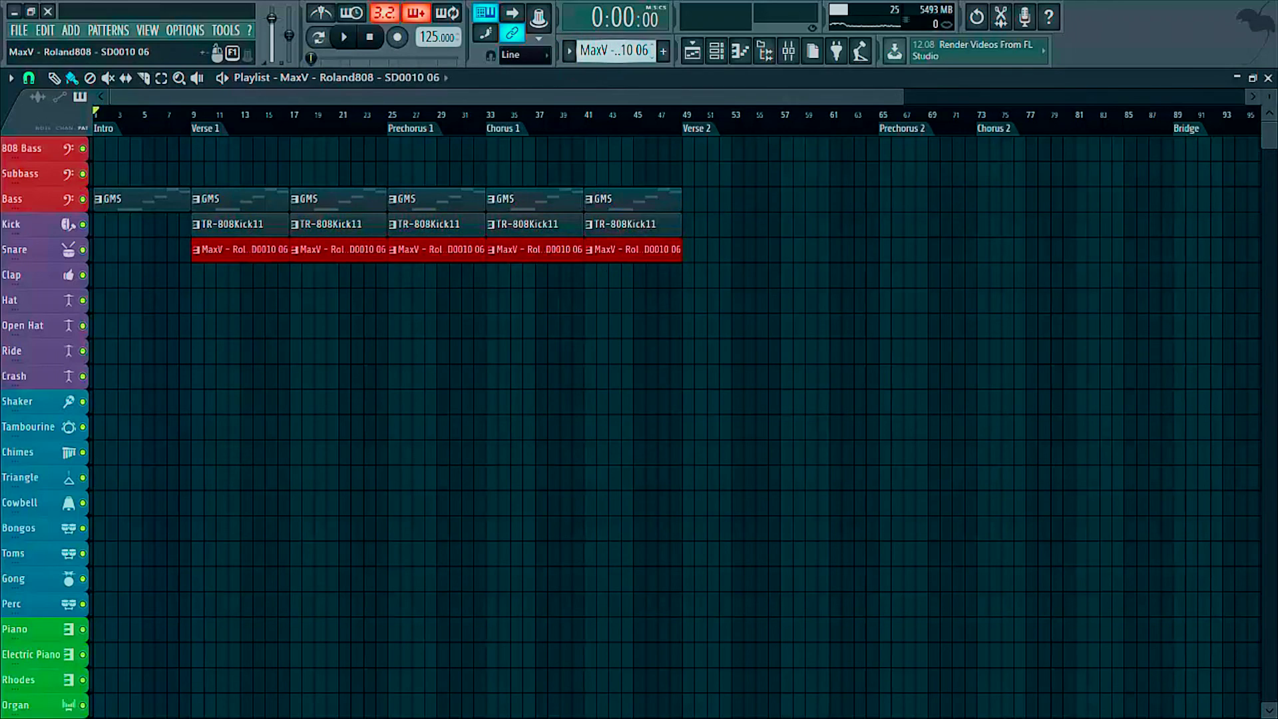
# - Fill the Hat track with TR-808Hat_C05 from Verse 1 through Chorus 1, and place two Crash clips on the Crash track across Chorus 1
pyautogui.scroll(-1, 622, 55)
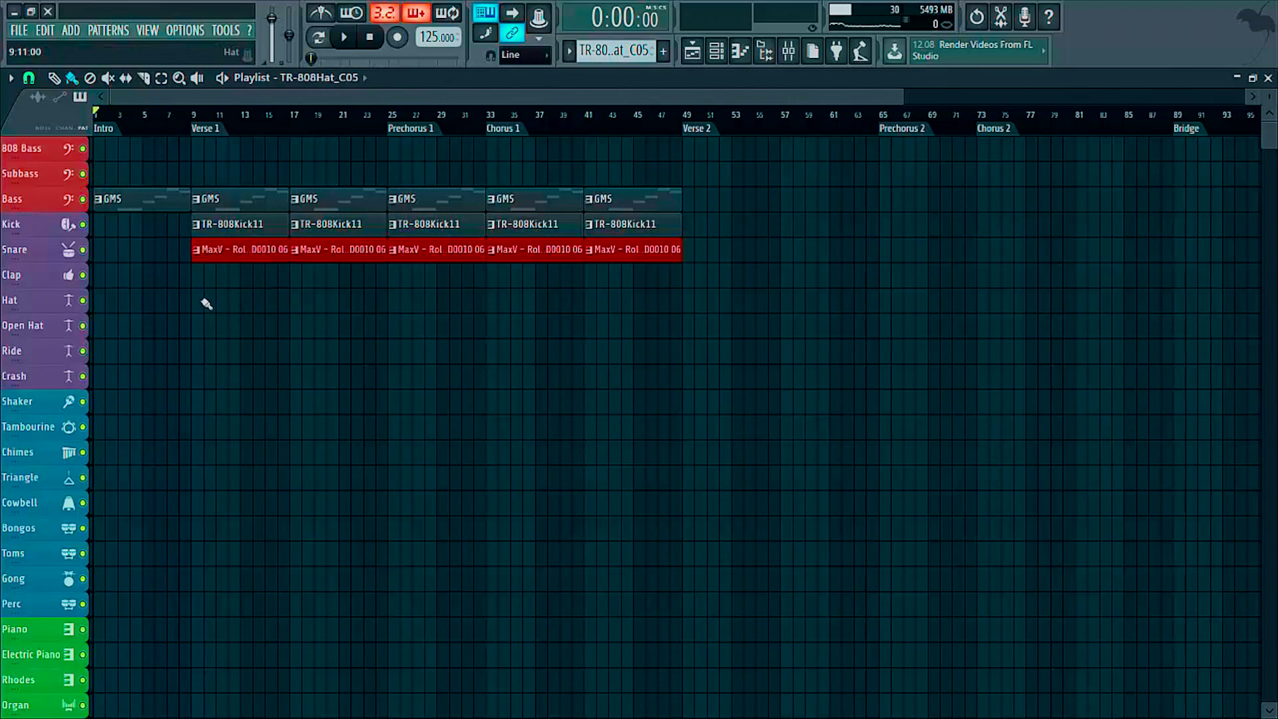
pyautogui.moveTo(202, 307); pyautogui.dragTo(622, 302)
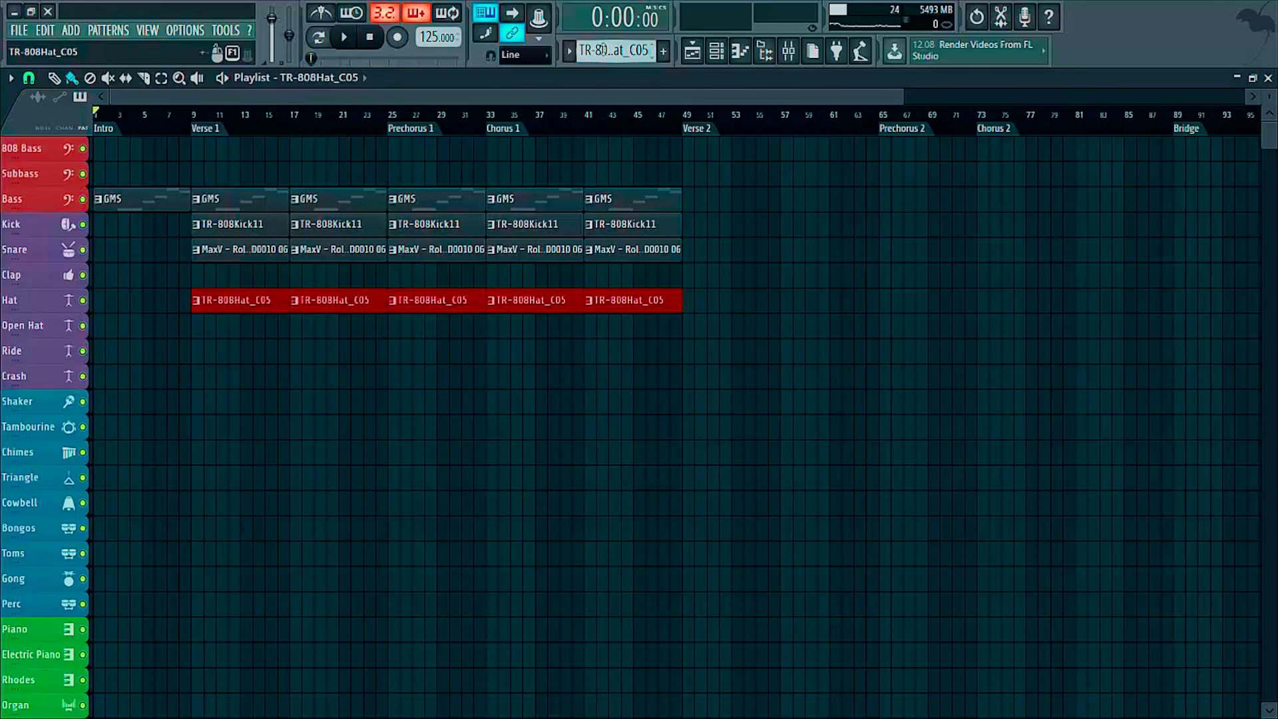
pyautogui.scroll(-3, 601, 50)
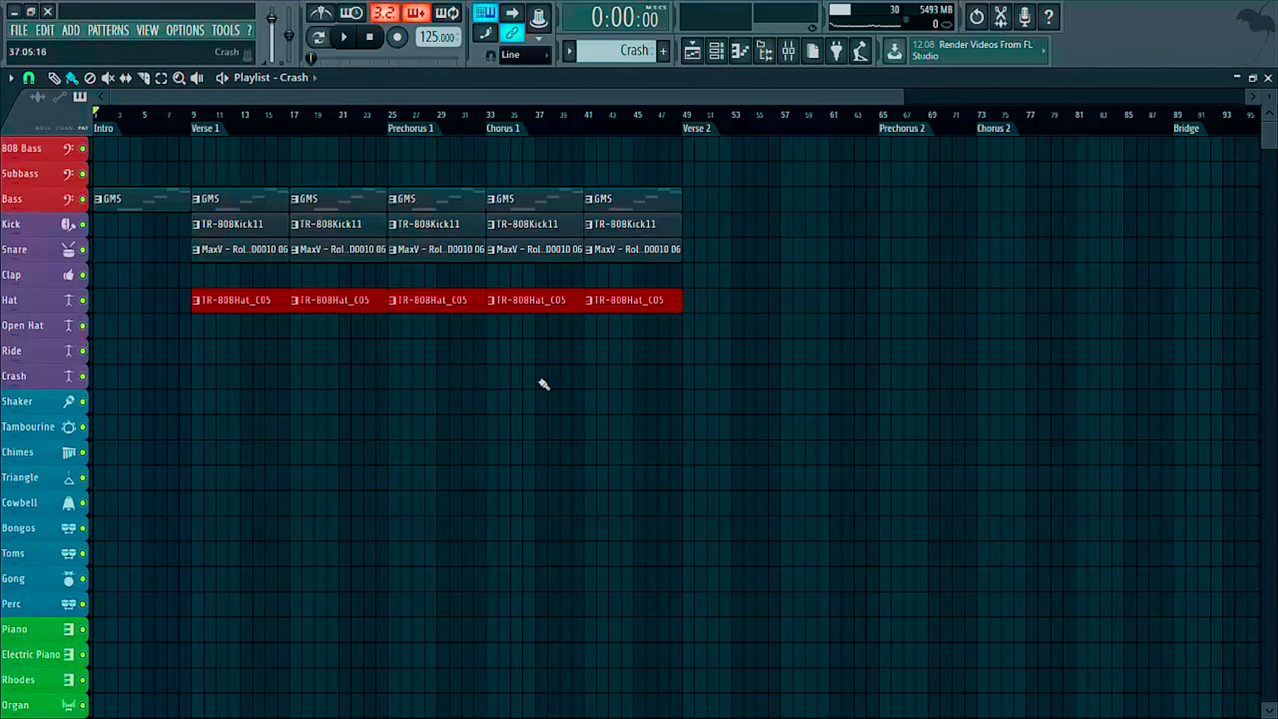
pyautogui.click(494, 376)
pyautogui.click(589, 377)
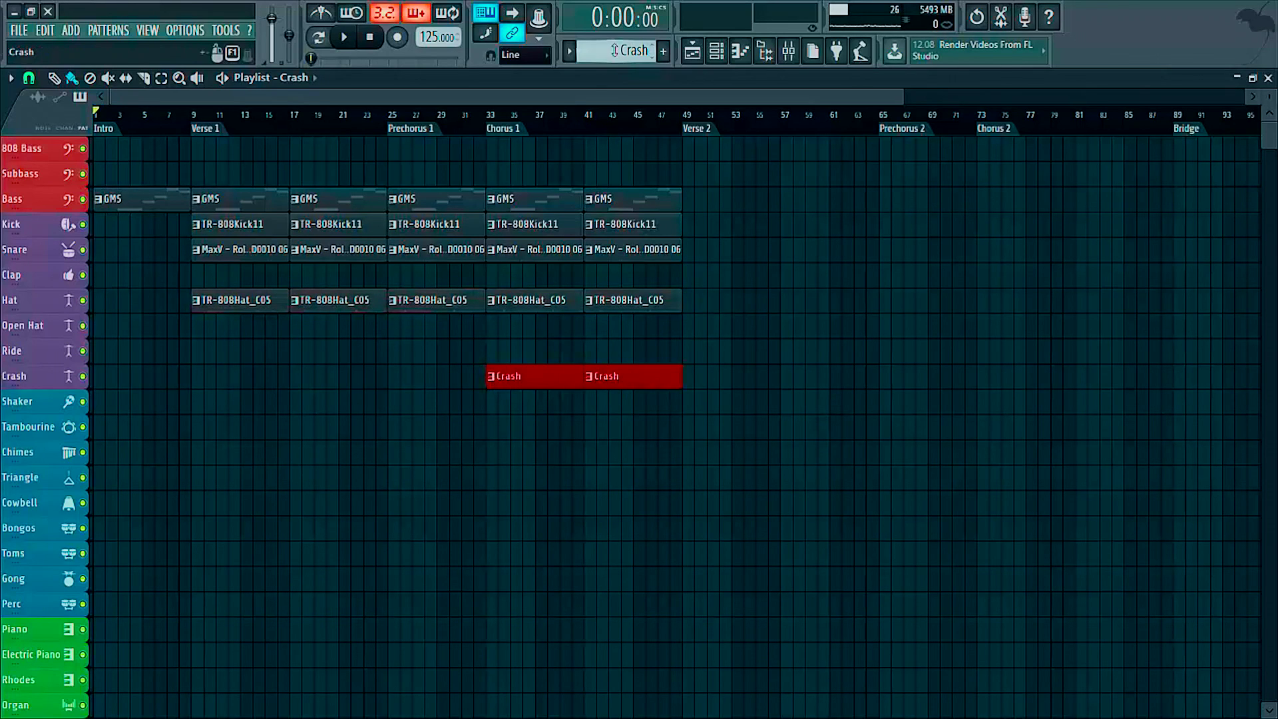
# - Place two 80s Giutar Lead clips on the Guitar Solo track across Chorus 1
pyautogui.scroll(-1, 616, 50)
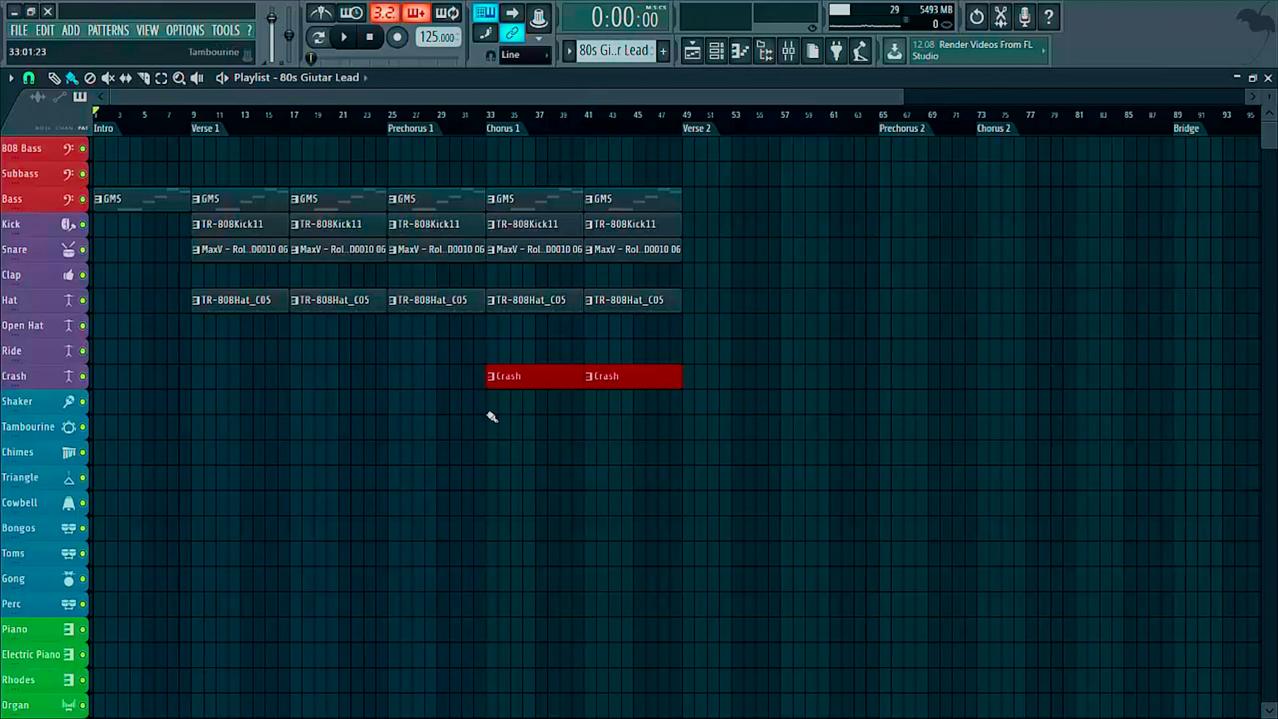
pyautogui.scroll(-5, 492, 419)
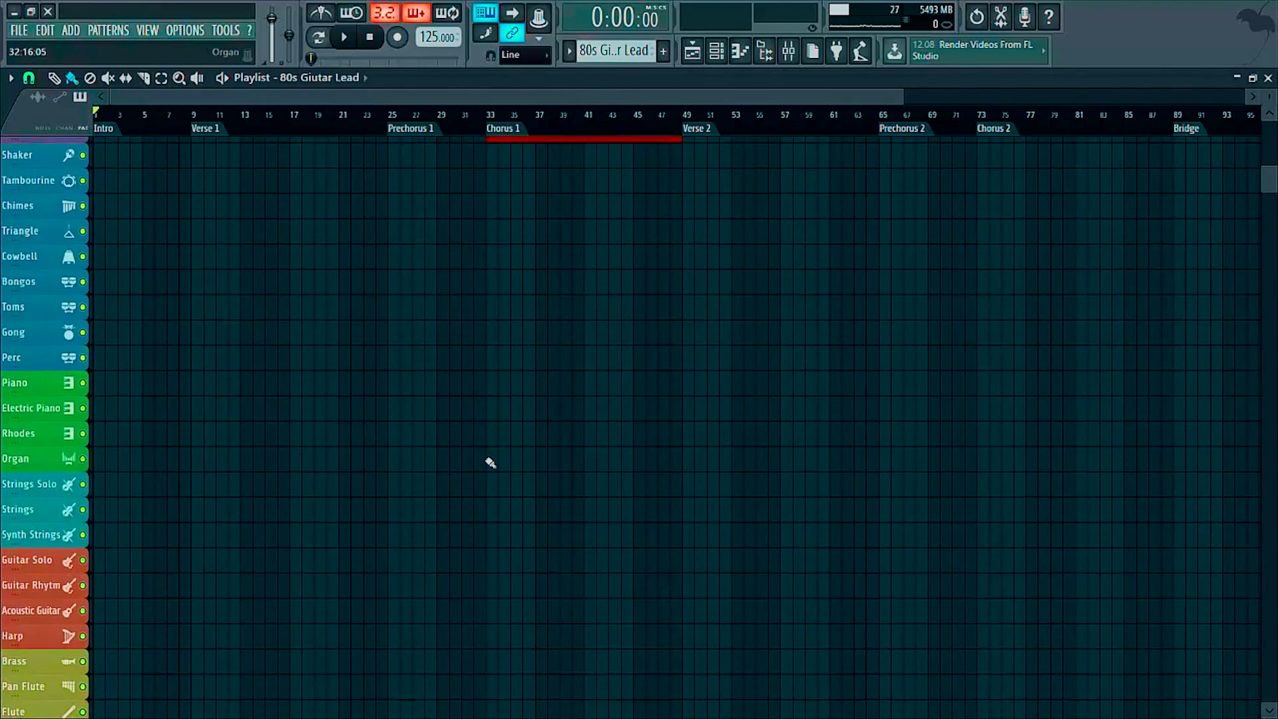
pyautogui.scroll(-2, 491, 463)
pyautogui.moveTo(493, 467); pyautogui.dragTo(608, 480)
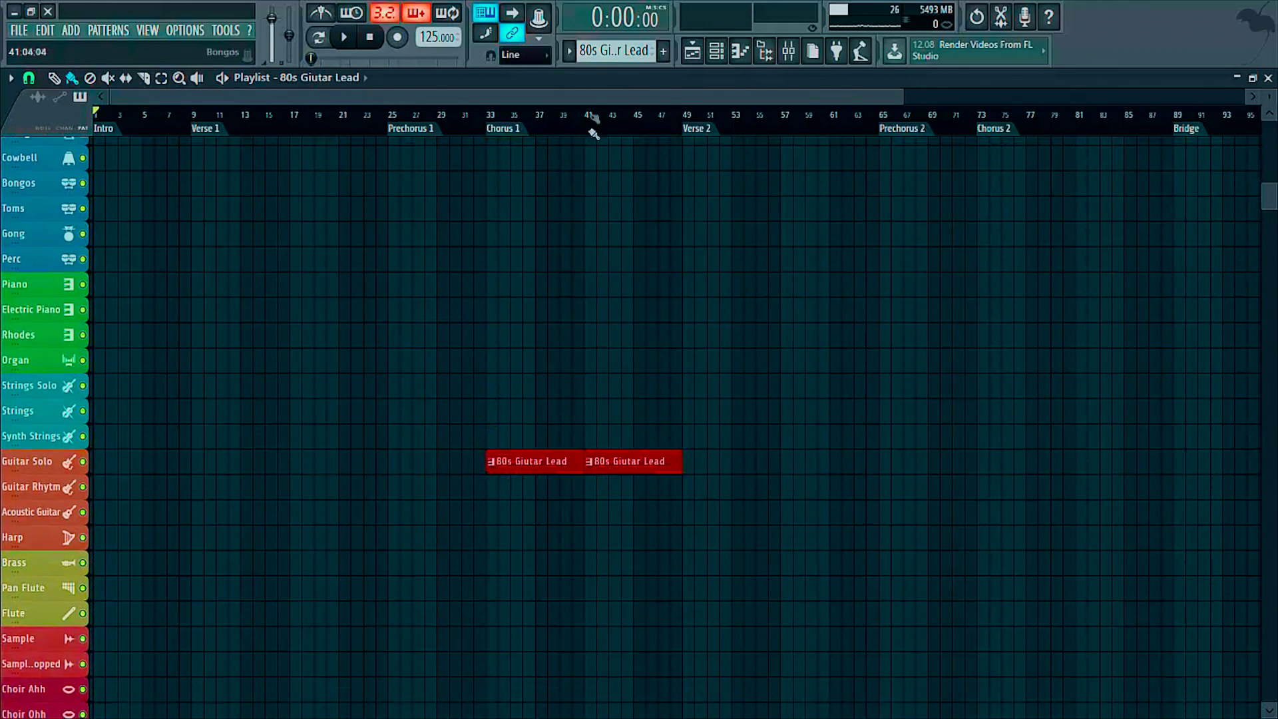
# - Fill the Sample track with the B170BPM19_8 pattern from the Intro to the end of Chorus 1
pyautogui.scroll(1, 609, 48)
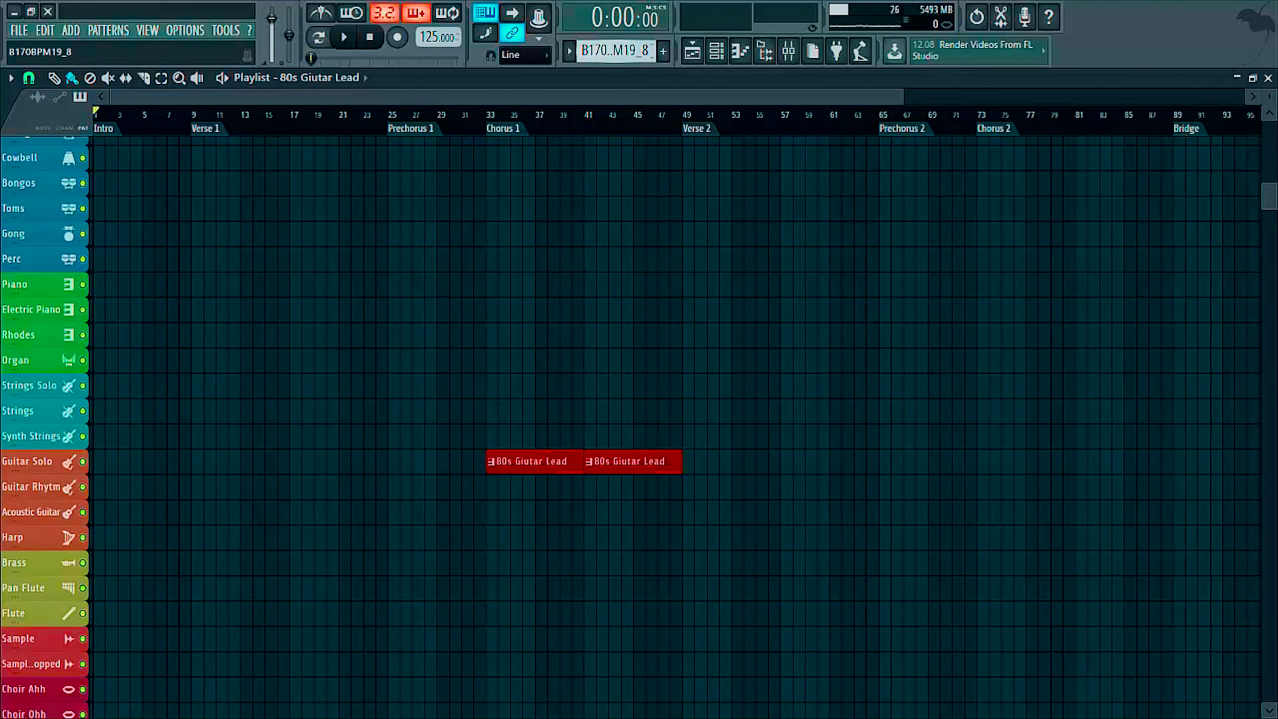
pyautogui.scroll(-2, 542, 231)
pyautogui.scroll(-2, 542, 232)
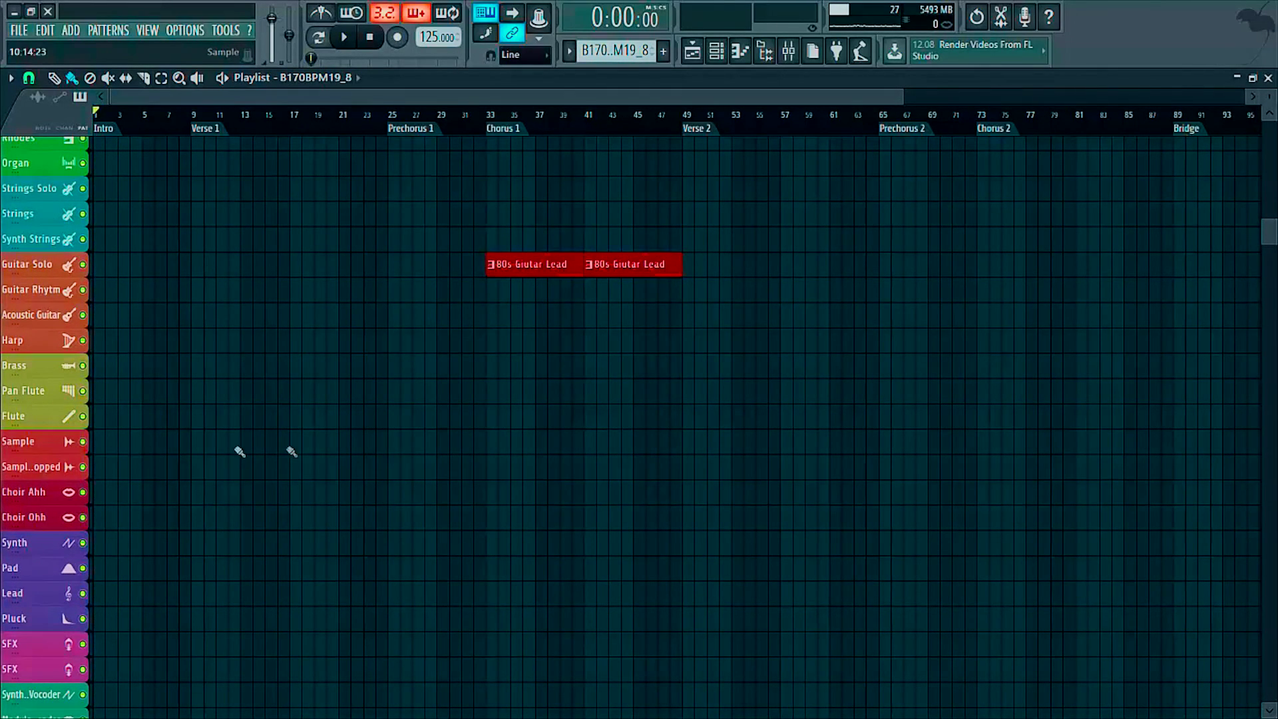
pyautogui.moveTo(592, 445); pyautogui.dragTo(13, 470)
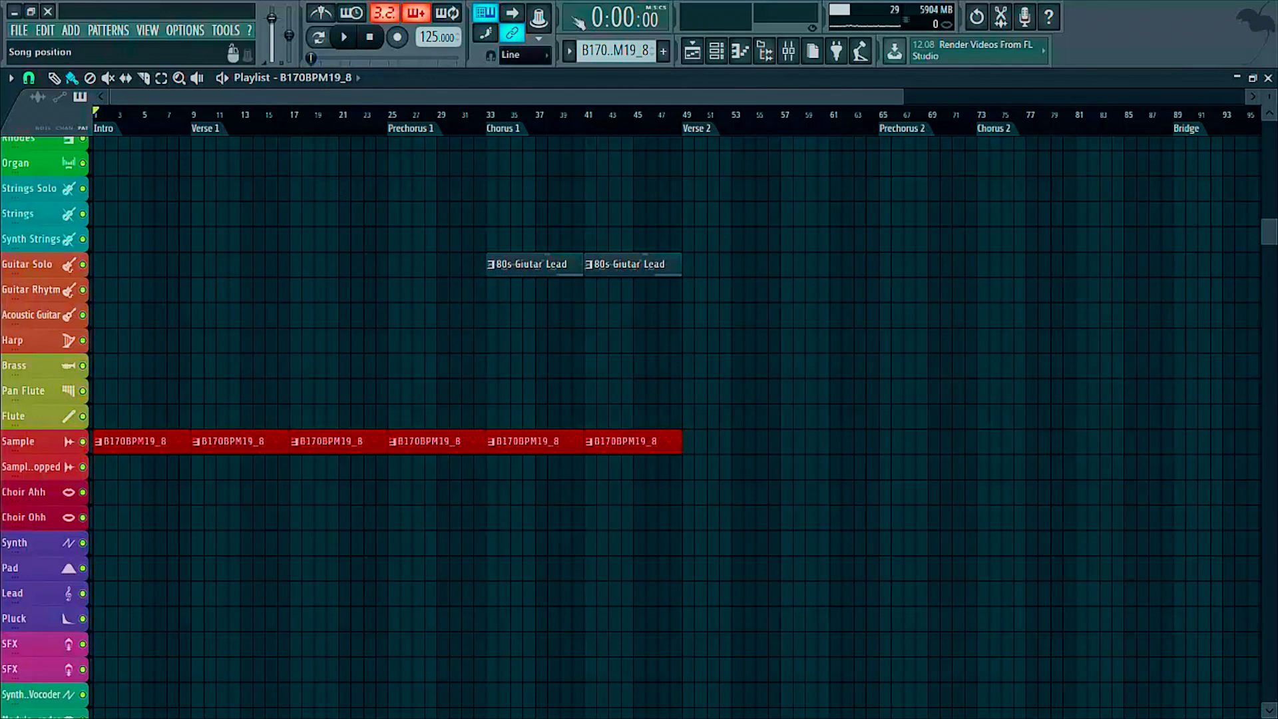
# - Place two Pad pattern clips on the Synth track across Chorus 1
pyautogui.scroll(2, 612, 53)
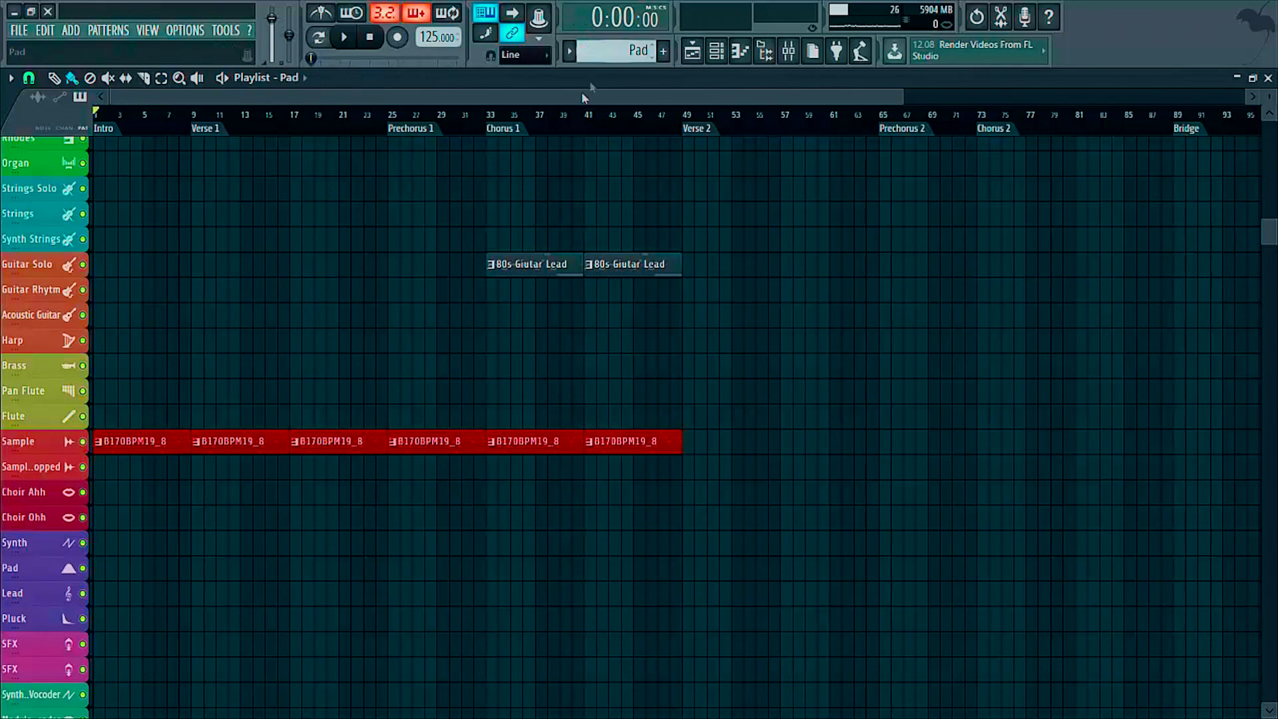
pyautogui.scroll(-4, 448, 288)
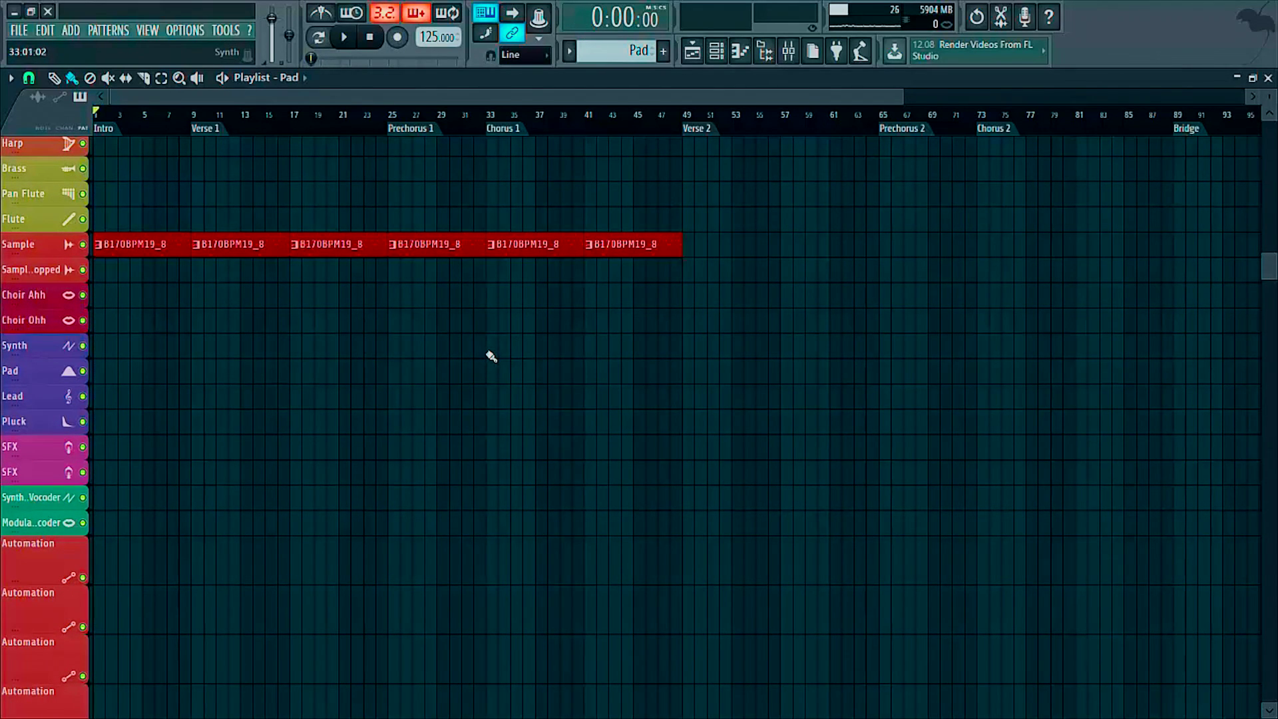
pyautogui.click(491, 351)
pyautogui.click(631, 347)
# - Fill the Choir Ohh track with the GMS #2 pattern from bar 17 to the end of Chorus 1
pyautogui.scroll(14, 585, 437)
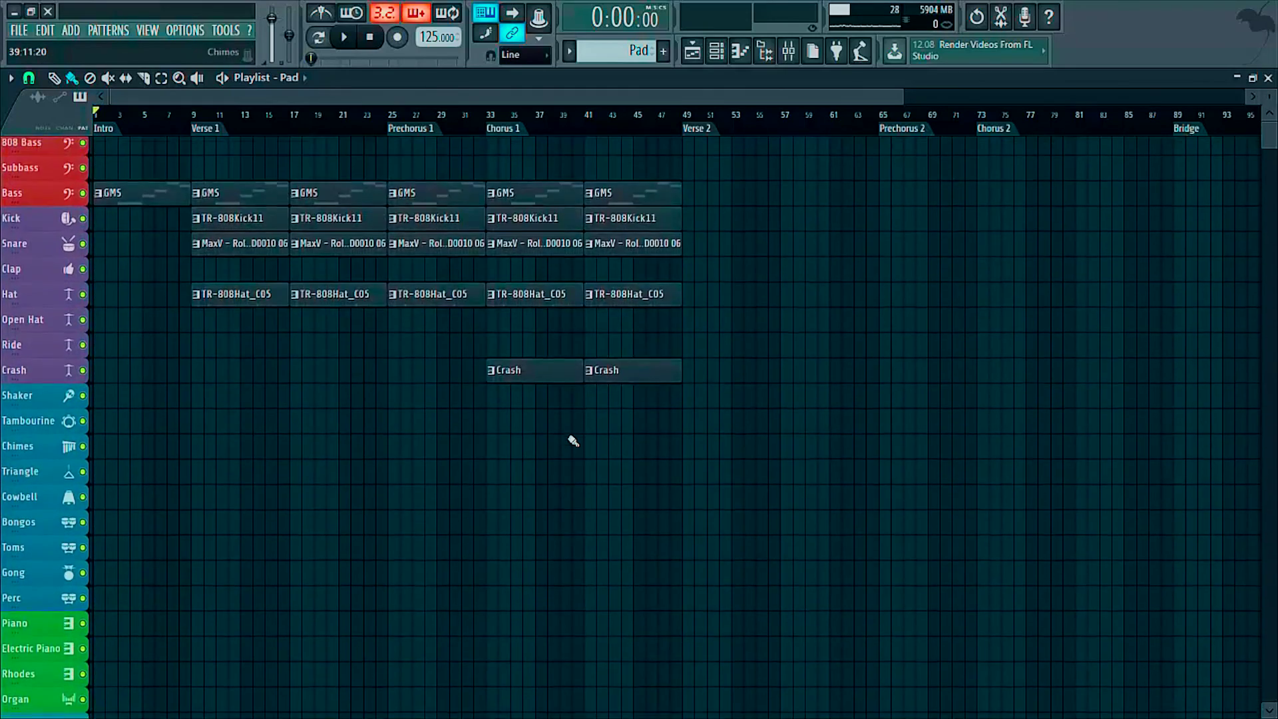
pyautogui.scroll(-14, 573, 440)
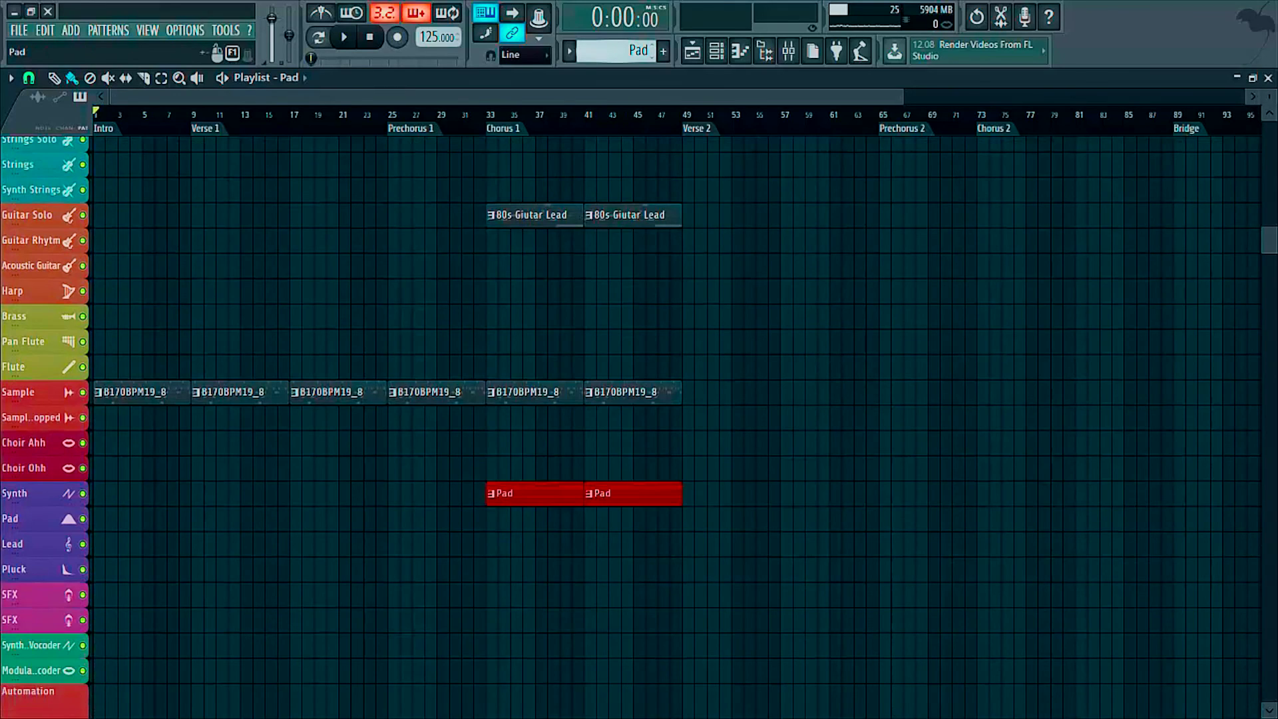
pyautogui.scroll(-1, 620, 51)
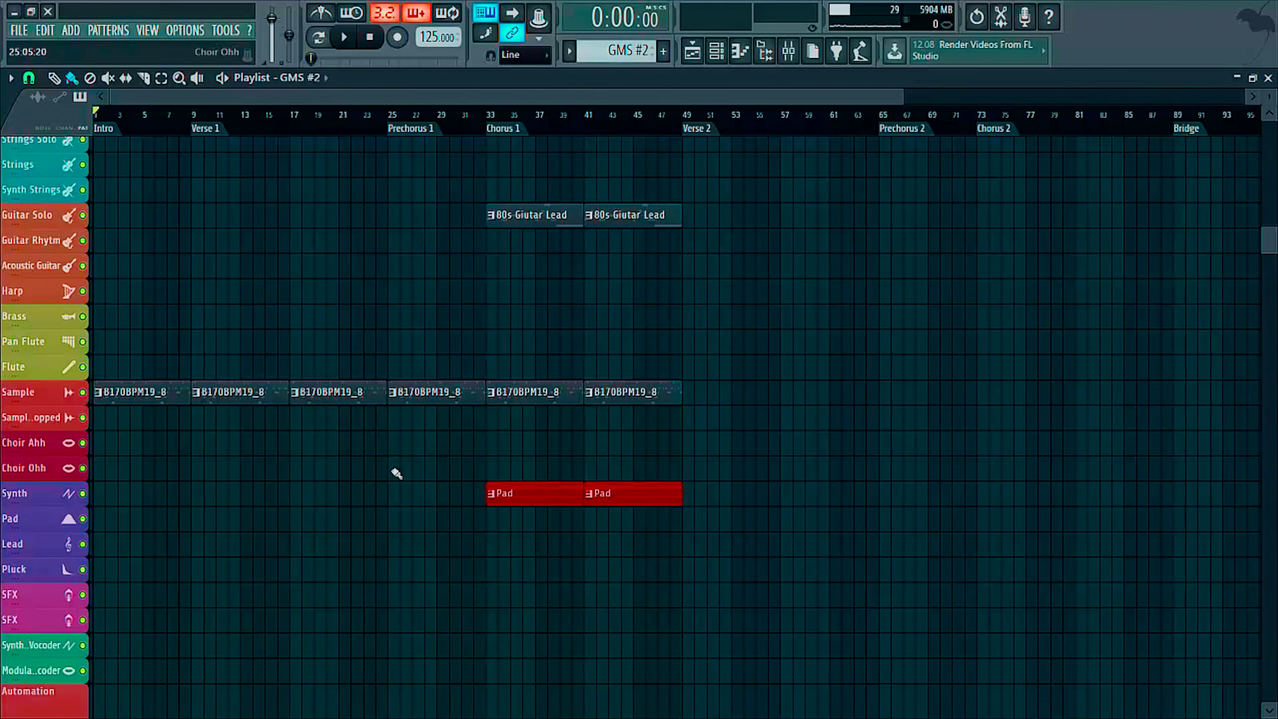
pyautogui.moveTo(293, 478)
pyautogui.mouseDown()
pyautogui.moveTo(291, 465)
pyautogui.moveTo(573, 468)
pyautogui.moveTo(608, 456)
pyautogui.mouseUp()
# - Play the arrangement from the Intro into Chorus 1 and check the placed clips on all tracks, then stop playback
pyautogui.scroll(-1, 619, 50)
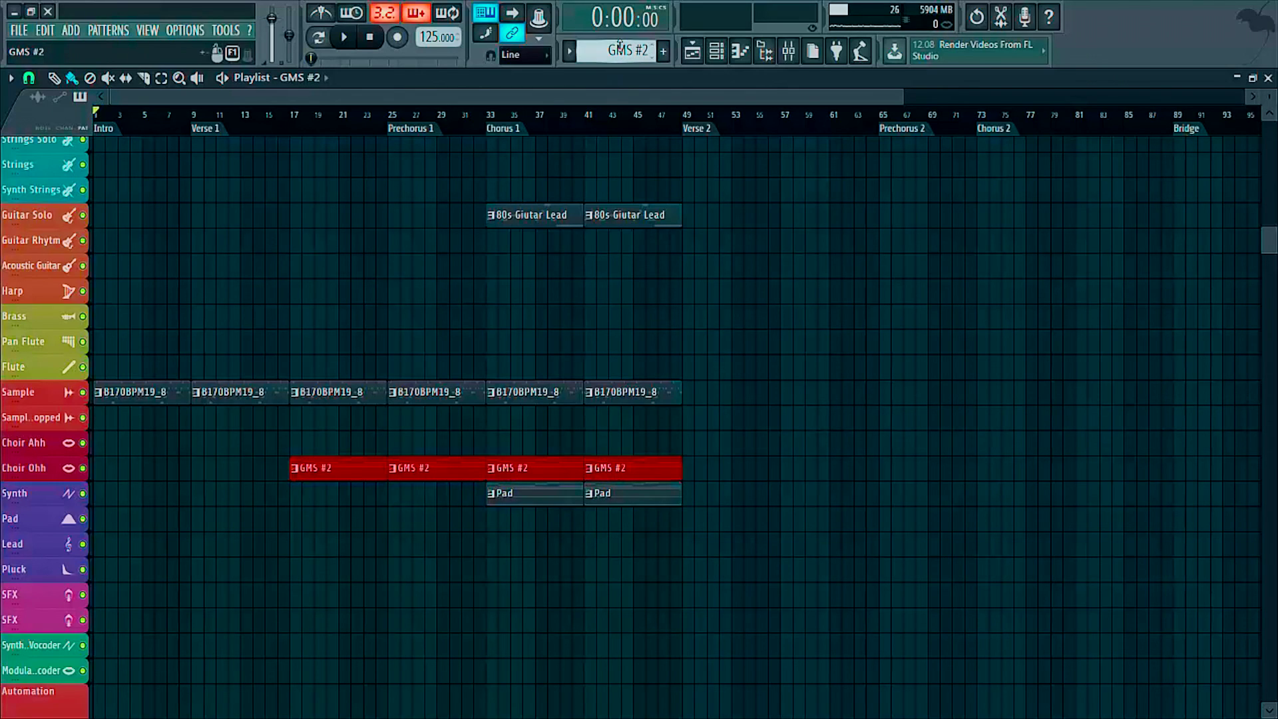
pyautogui.scroll(4, 619, 50)
pyautogui.scroll(3, 380, 244)
pyautogui.scroll(3, 373, 245)
pyautogui.press('space')
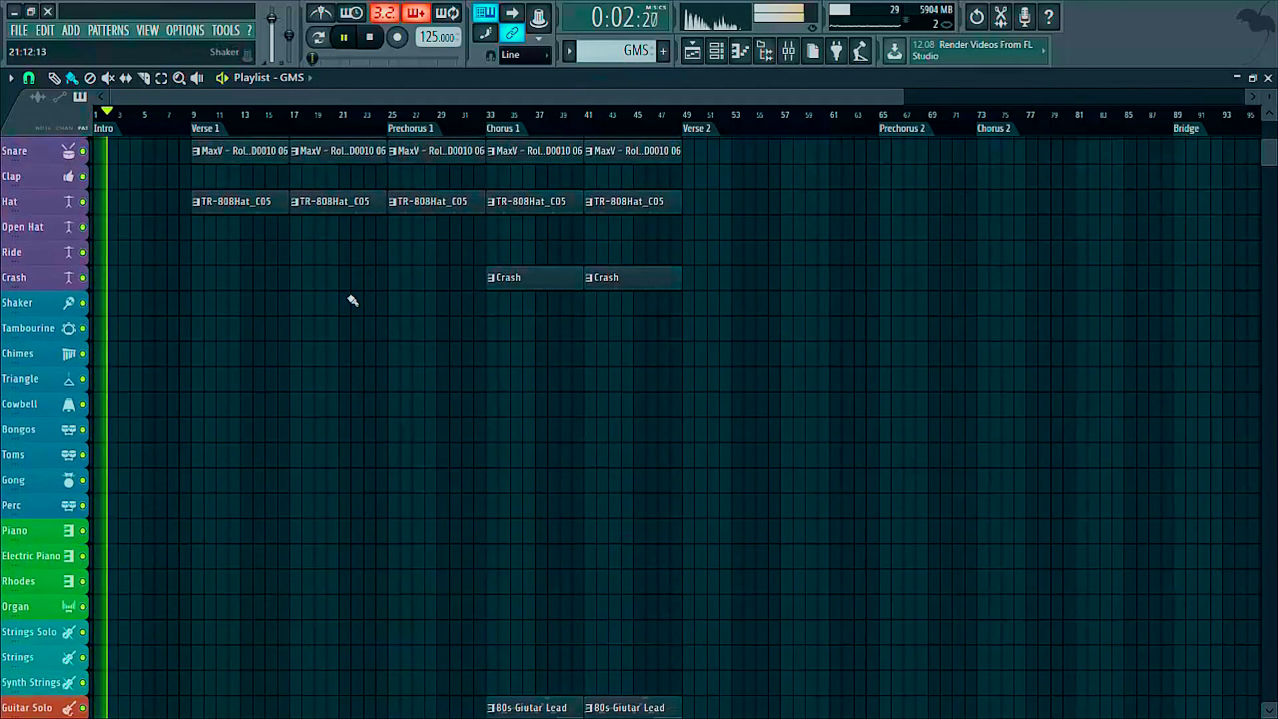
pyautogui.scroll(-3, 353, 301)
pyautogui.scroll(-3, 351, 299)
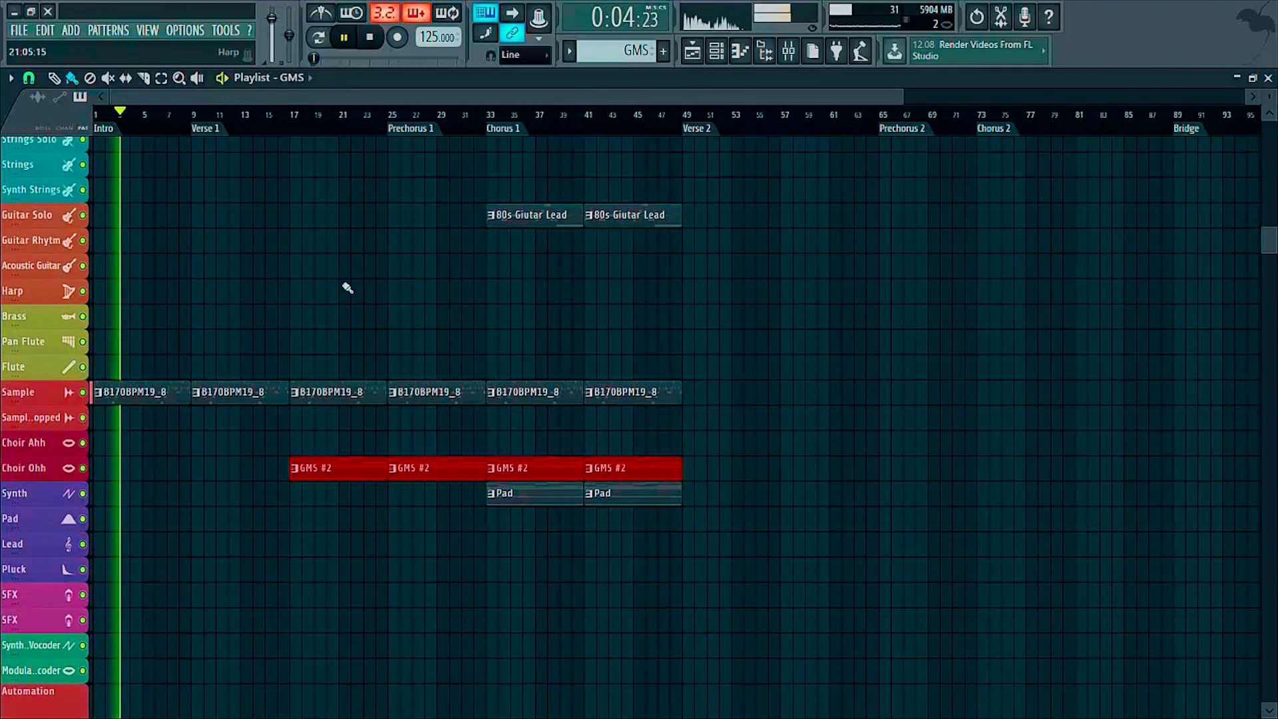
pyautogui.rightClick(329, 275)
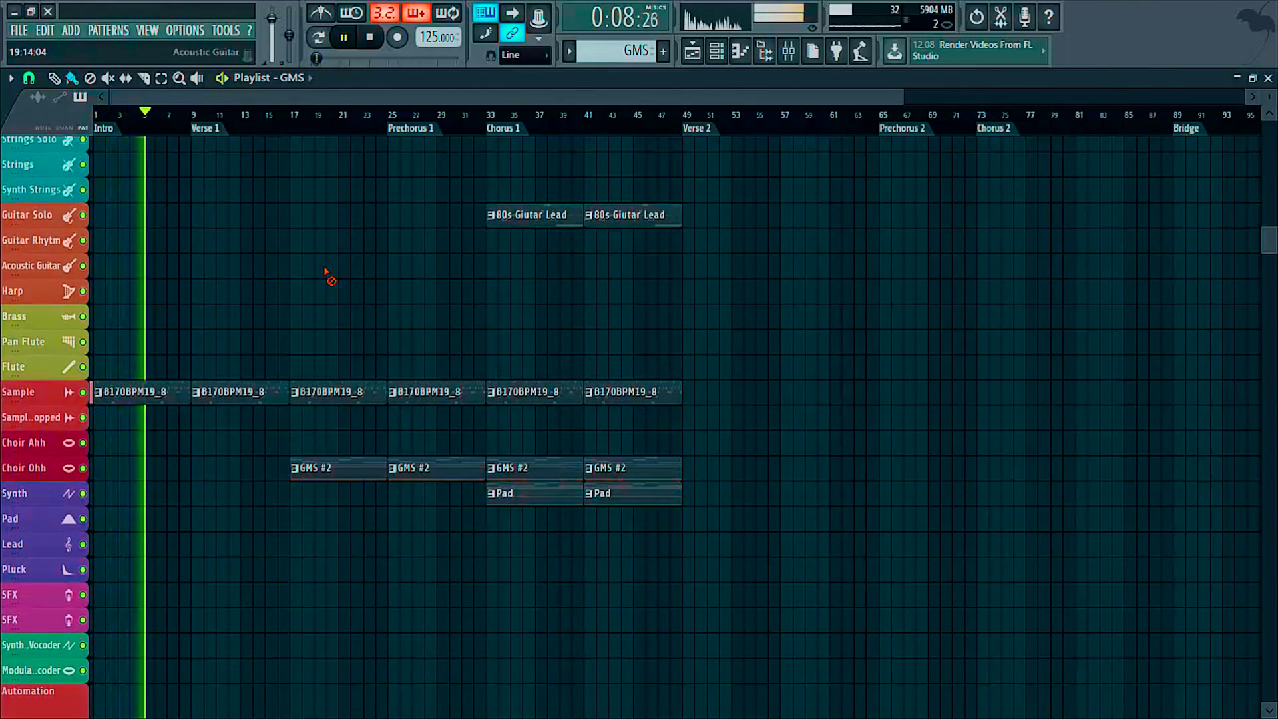
pyautogui.scroll(8, 329, 276)
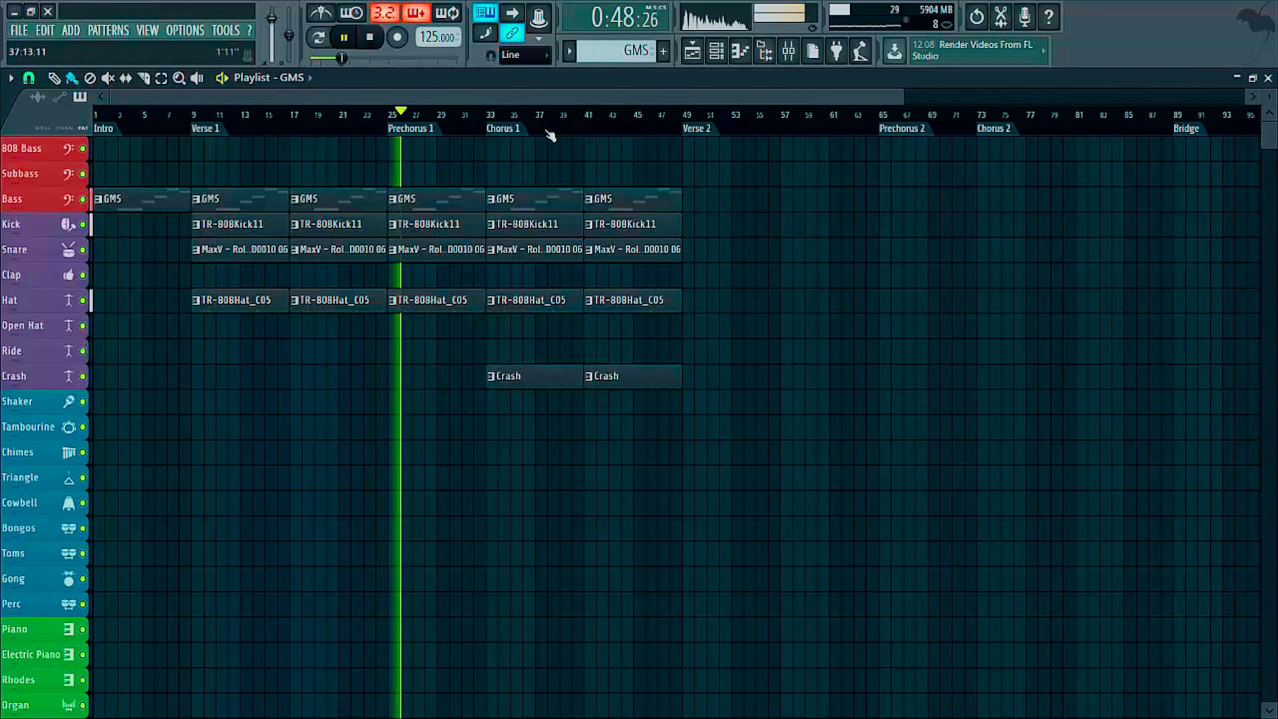
pyautogui.scroll(-10, 529, 348)
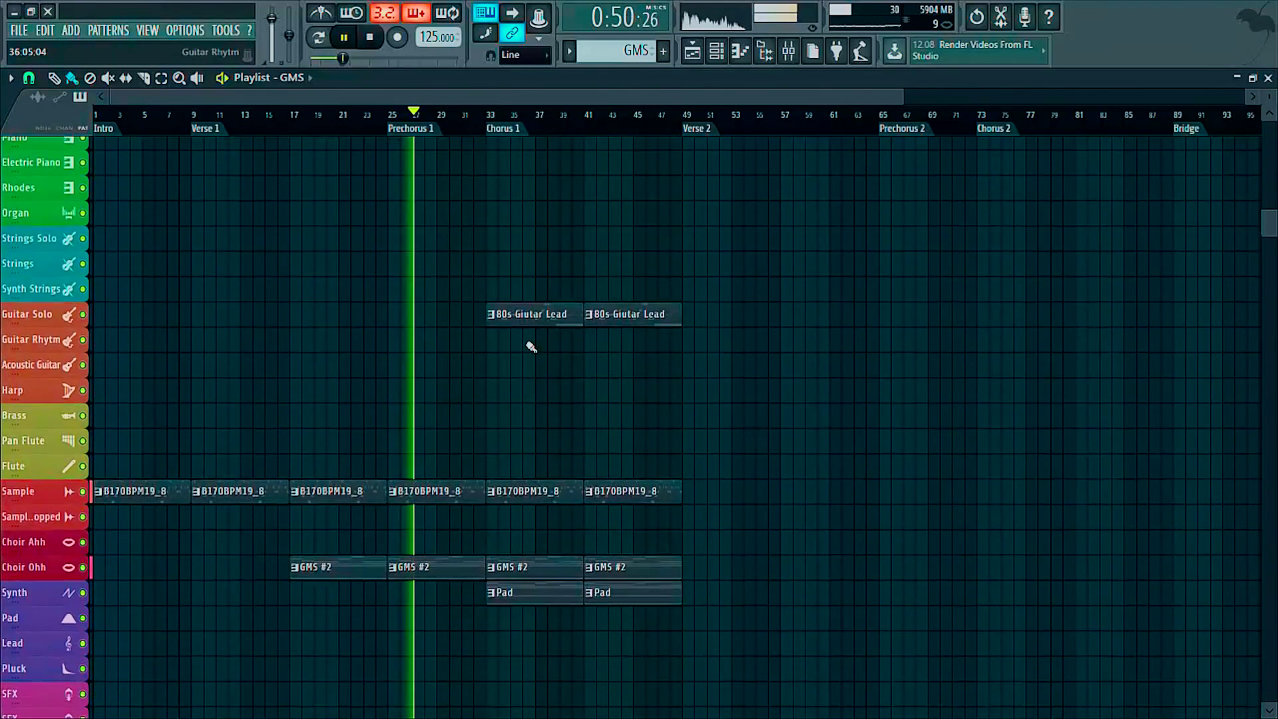
pyautogui.scroll(5, 530, 348)
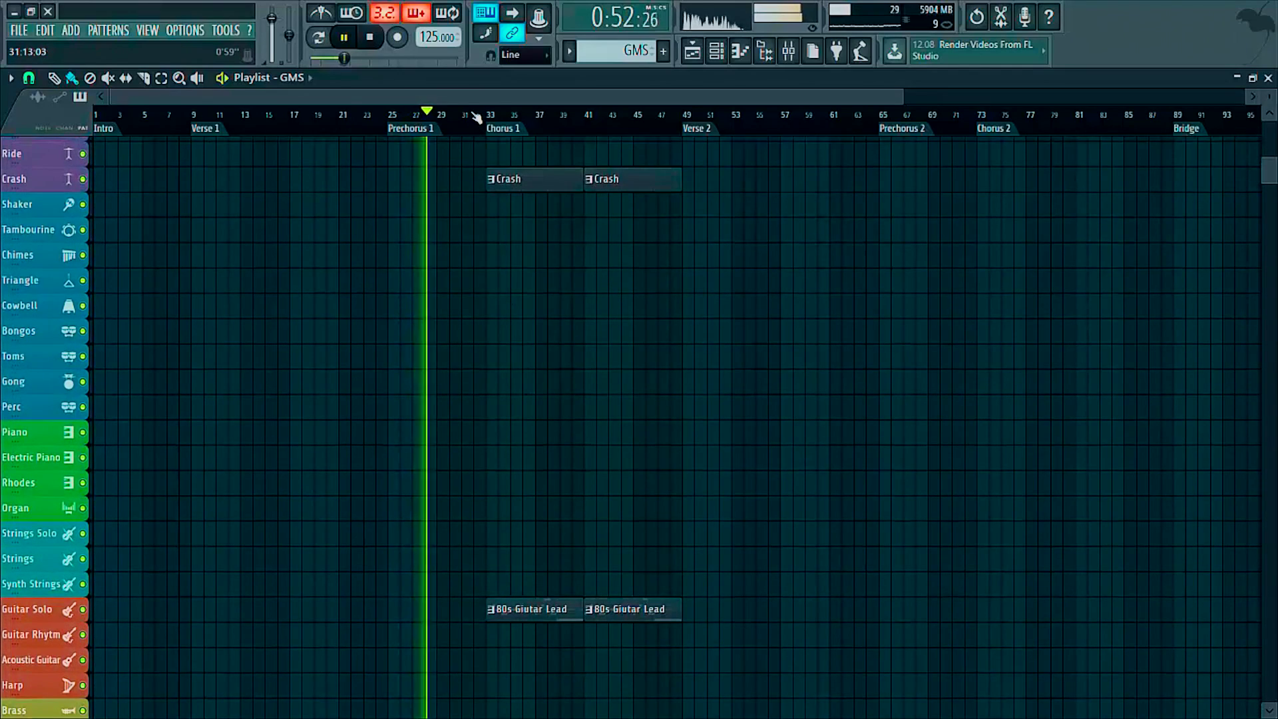
pyautogui.scroll(4, 525, 318)
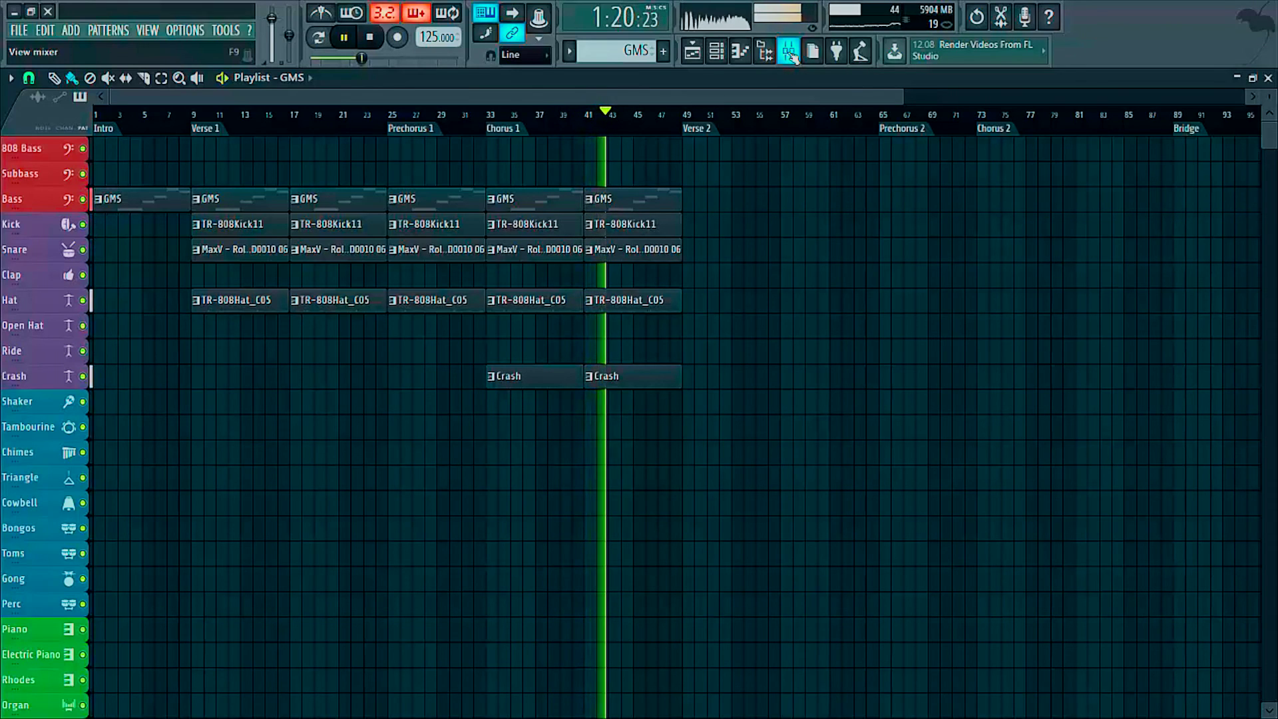
pyautogui.press('space')
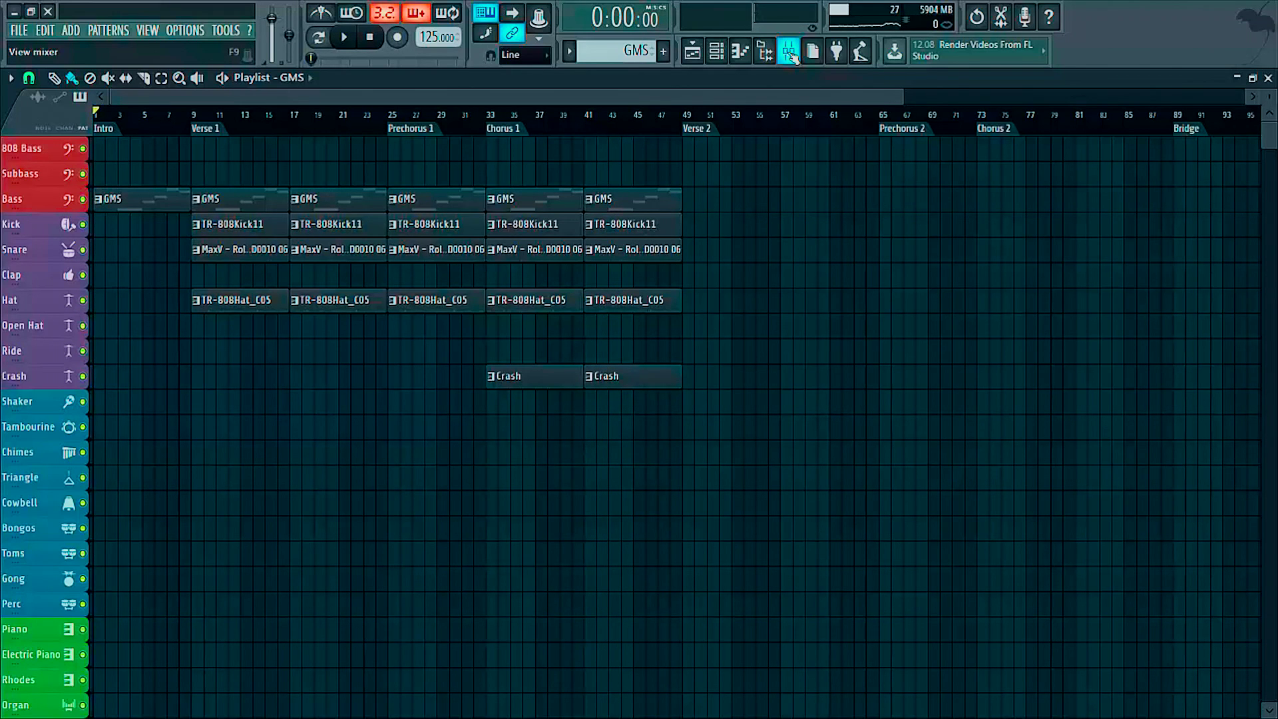
# - Create an automation clip for the panning of the Pluck mixer track and close the mixer
pyautogui.click(790, 52)
pyautogui.click(899, 200)
pyautogui.click(878, 198)
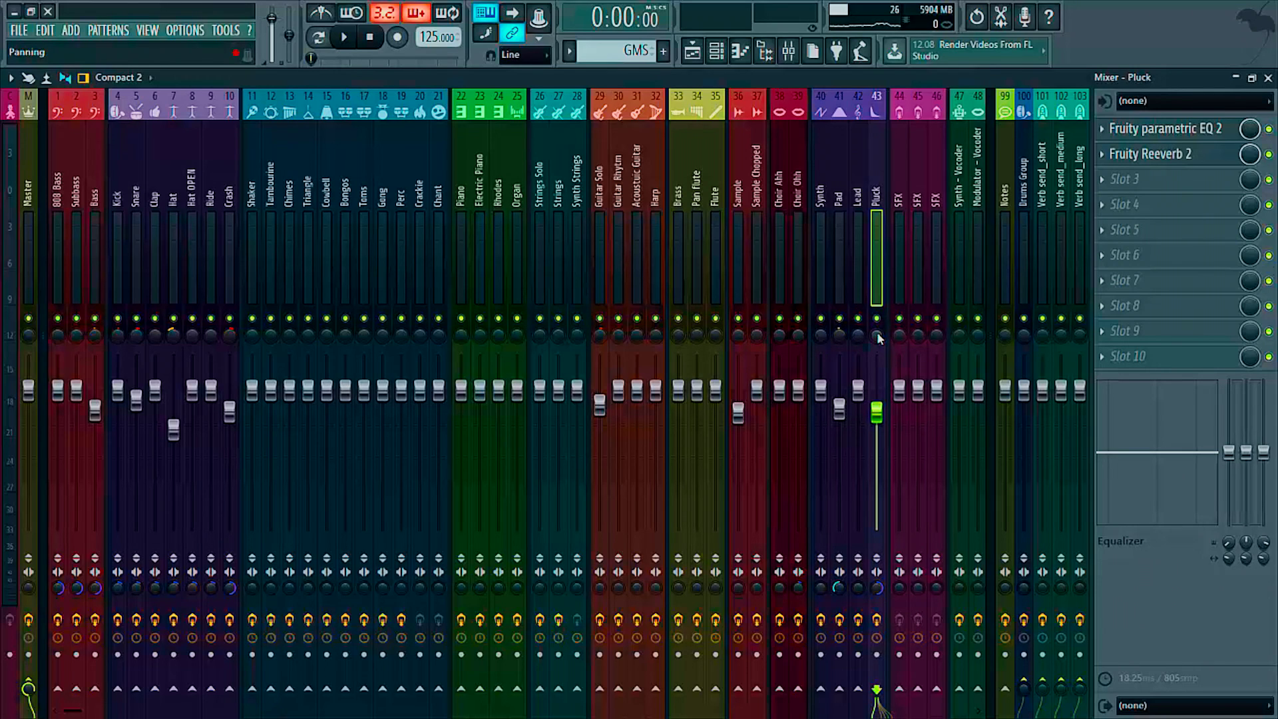
pyautogui.rightClick(878, 337)
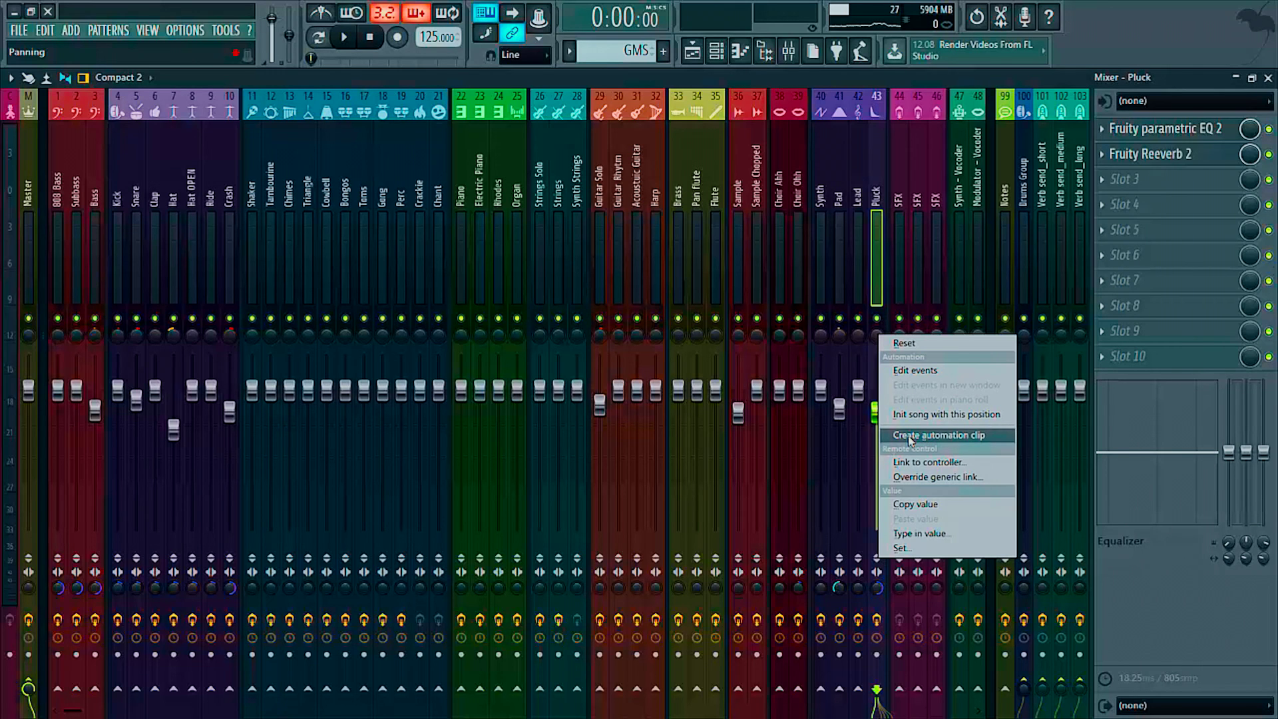
pyautogui.click(909, 436)
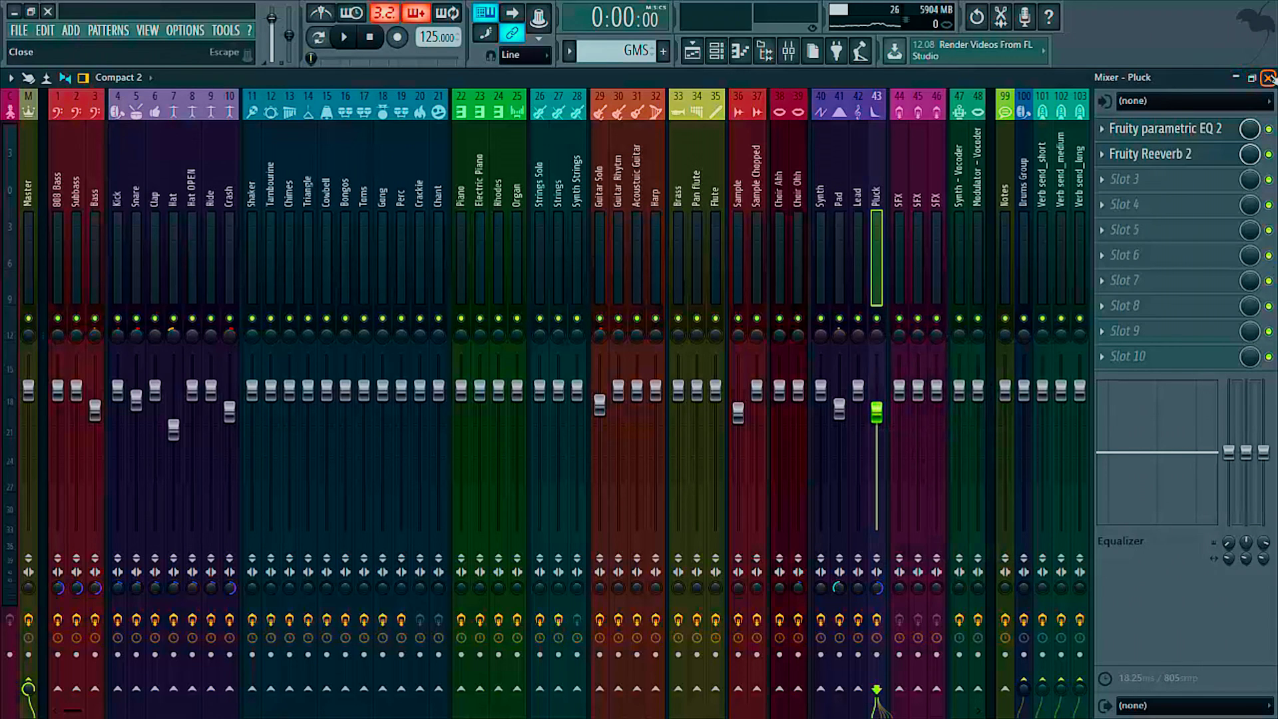
pyautogui.click(1269, 78)
# - Trim the Pluck - Panning envelope clip to run from bar 17 to the end of Chorus 1
pyautogui.scroll(-2, 693, 206)
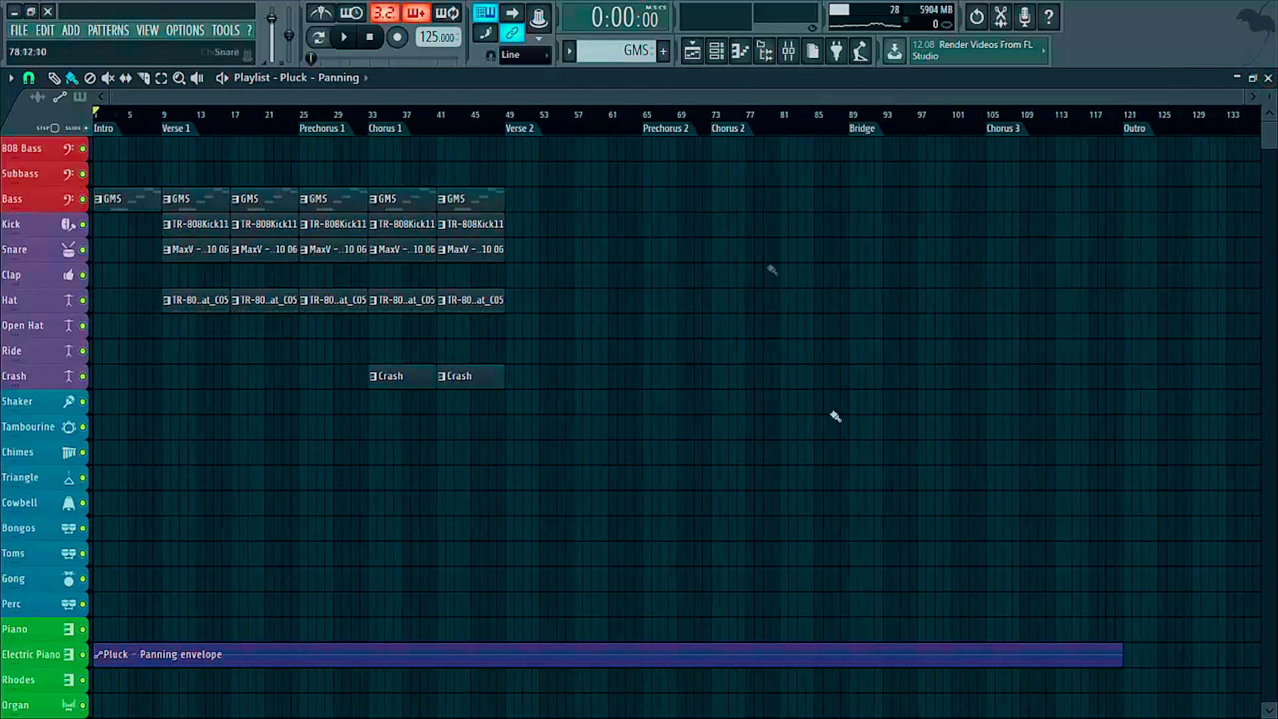
pyautogui.moveTo(1121, 649); pyautogui.dragTo(506, 624)
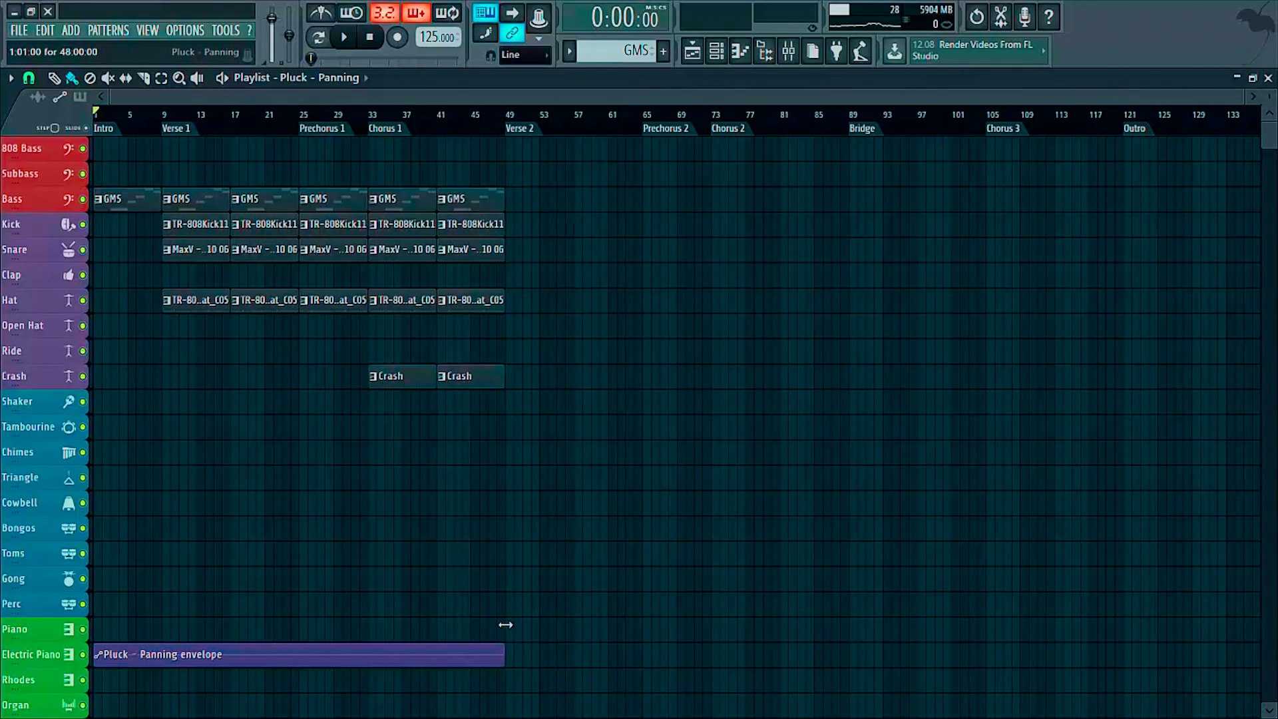
pyautogui.scroll(-3, 322, 417)
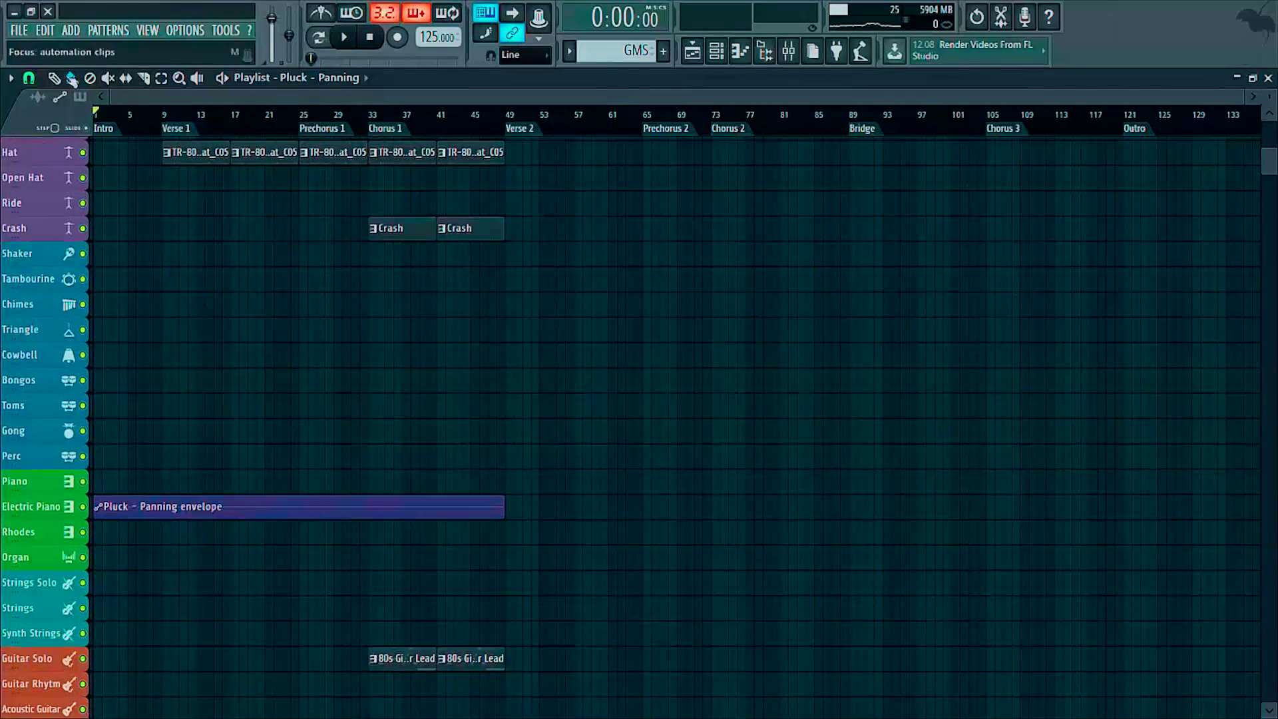
pyautogui.scroll(4, 126, 118)
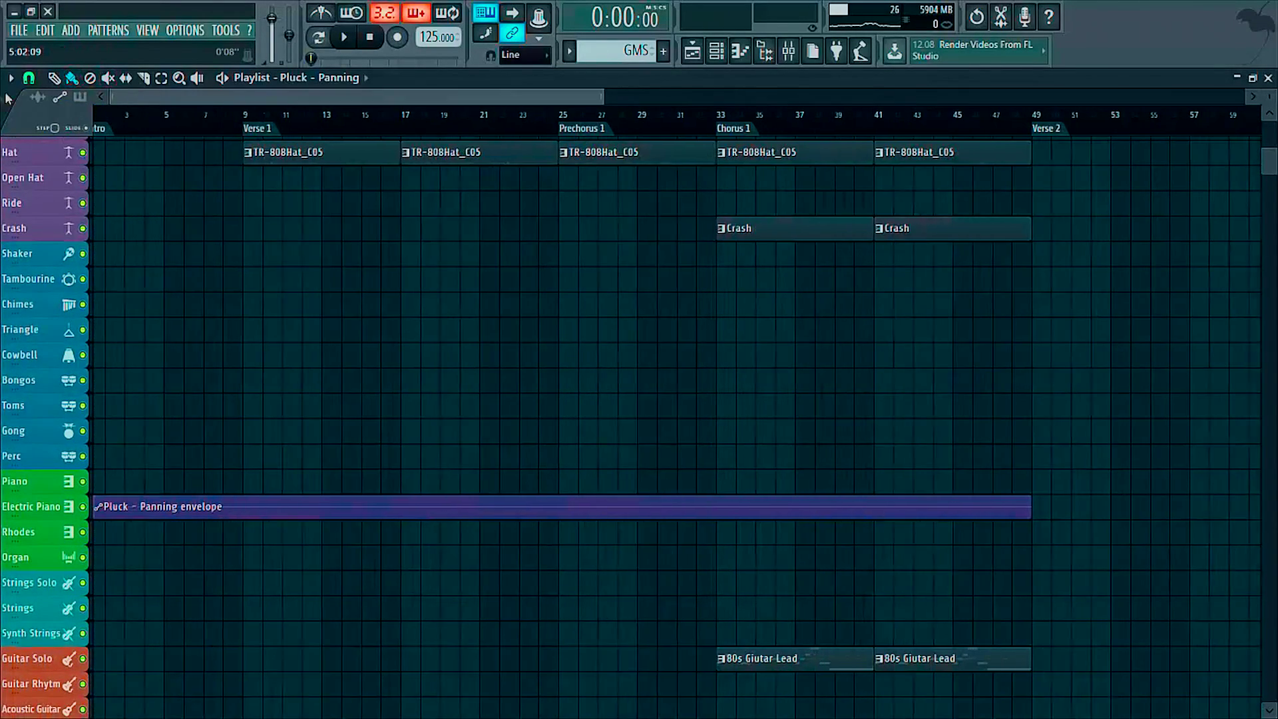
pyautogui.moveTo(95, 496); pyautogui.dragTo(562, 531)
pyautogui.scroll(-4, 562, 553)
pyautogui.scroll(-3, 561, 536)
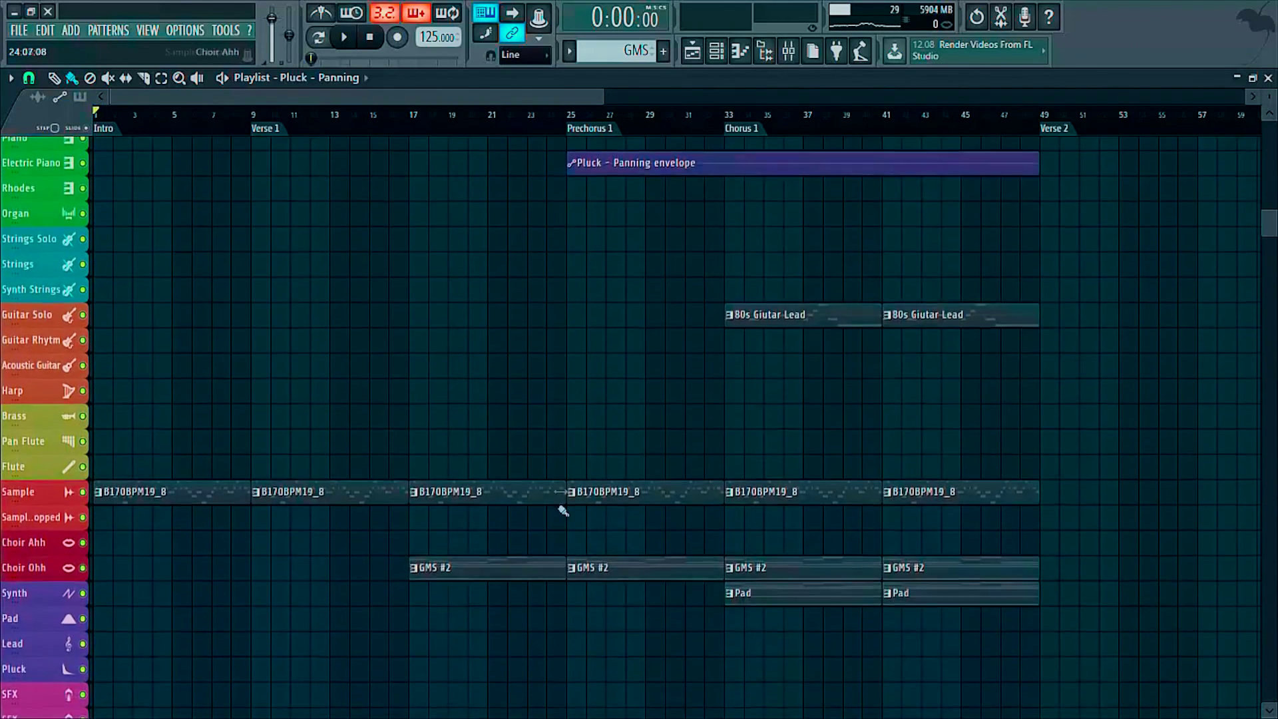
pyautogui.moveTo(567, 165); pyautogui.dragTo(413, 180)
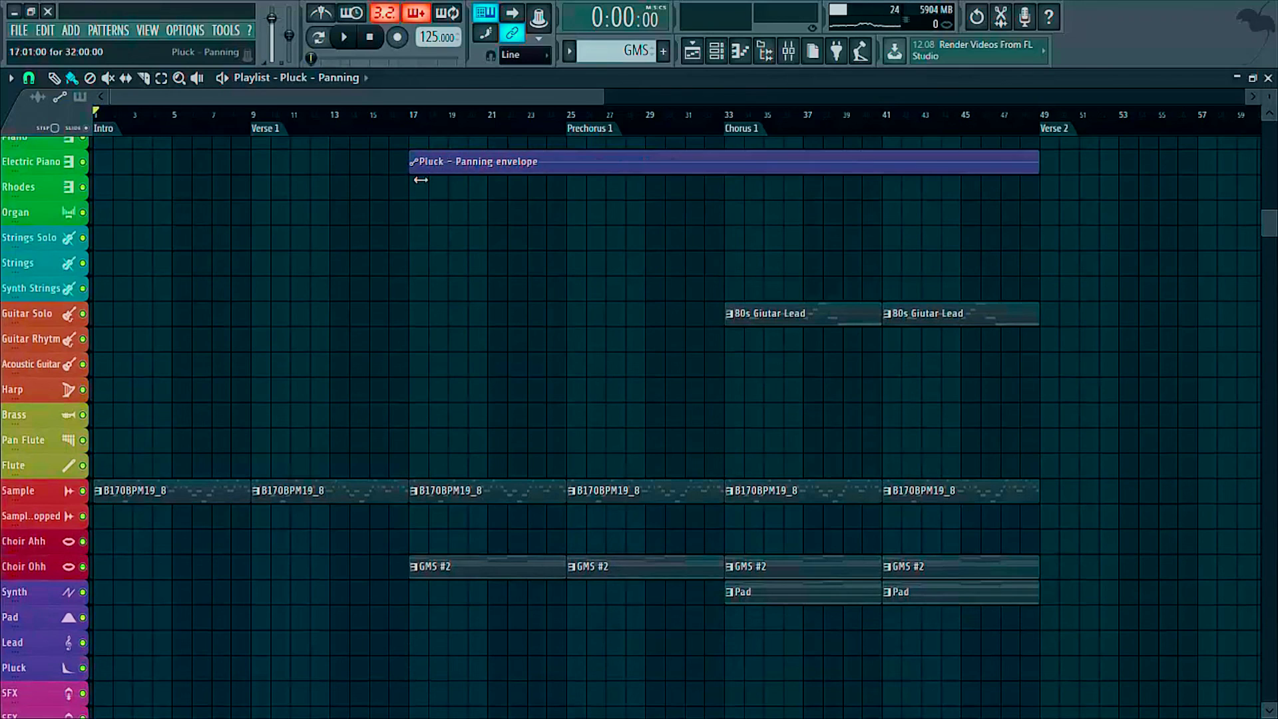
# - Move the Pluck - Panning envelope clip down to the first Automation track, keeping its start at bar 17
pyautogui.click(547, 163)
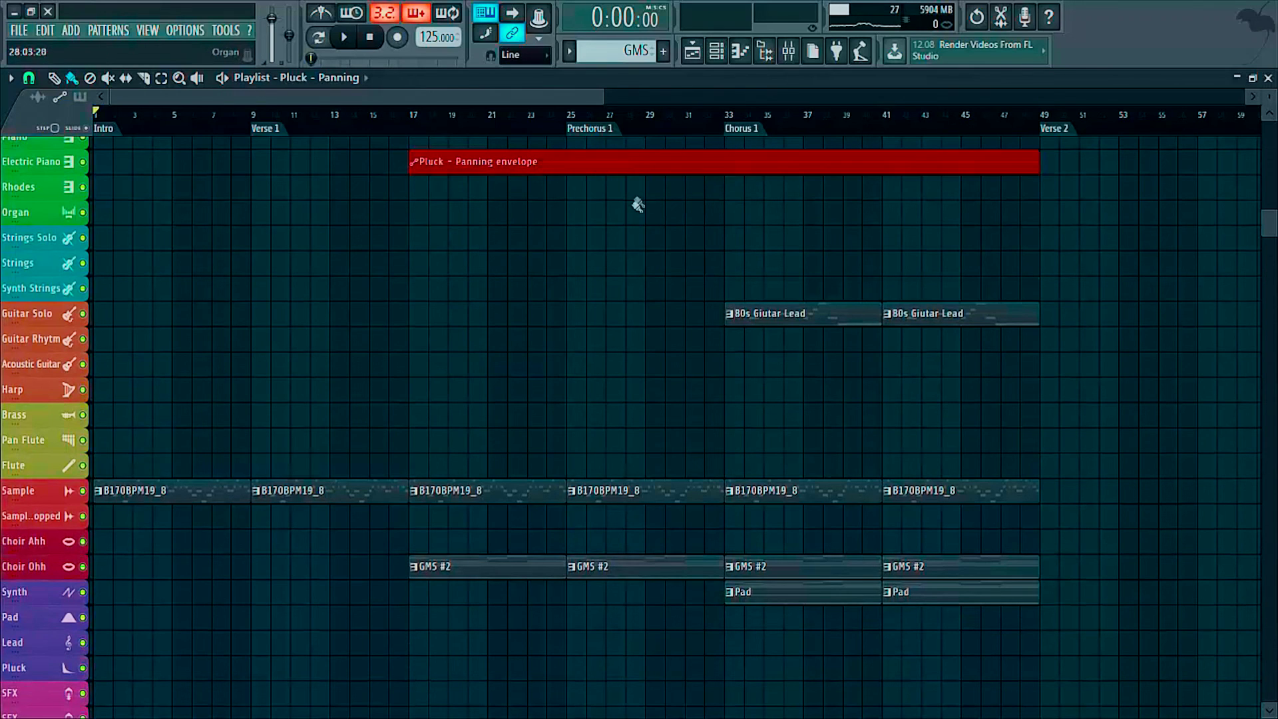
pyautogui.moveTo(642, 163); pyautogui.dragTo(639, 628)
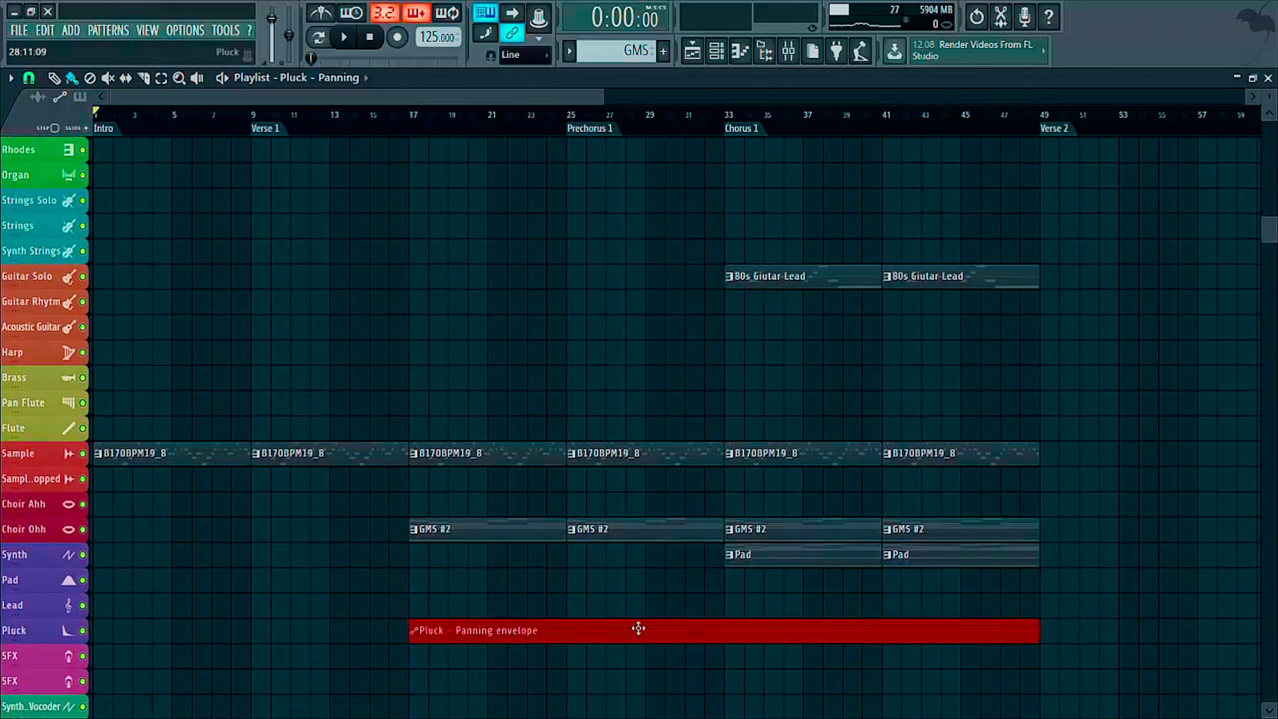
pyautogui.scroll(-5, 641, 626)
pyautogui.moveTo(646, 276); pyautogui.dragTo(645, 441)
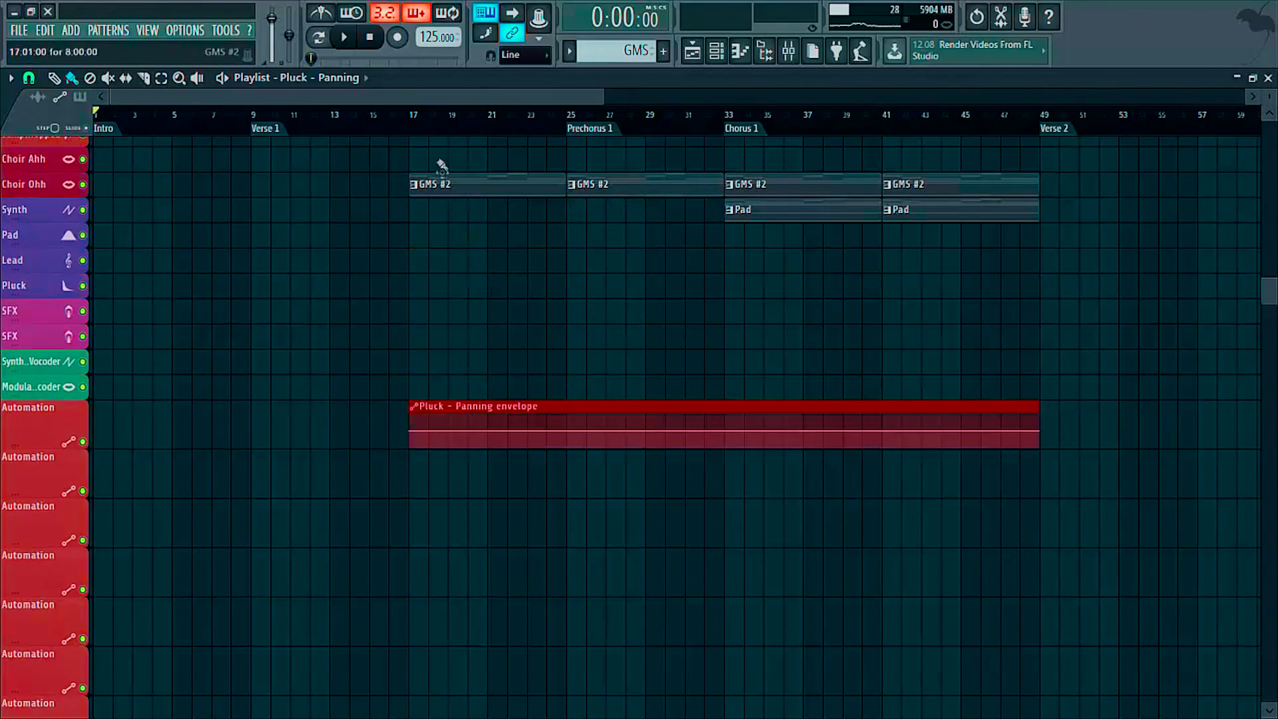
# - Set the song position to bar 17 and add an automation point at the start of the Pluck - Panning envelope
pyautogui.scroll(3, 417, 126)
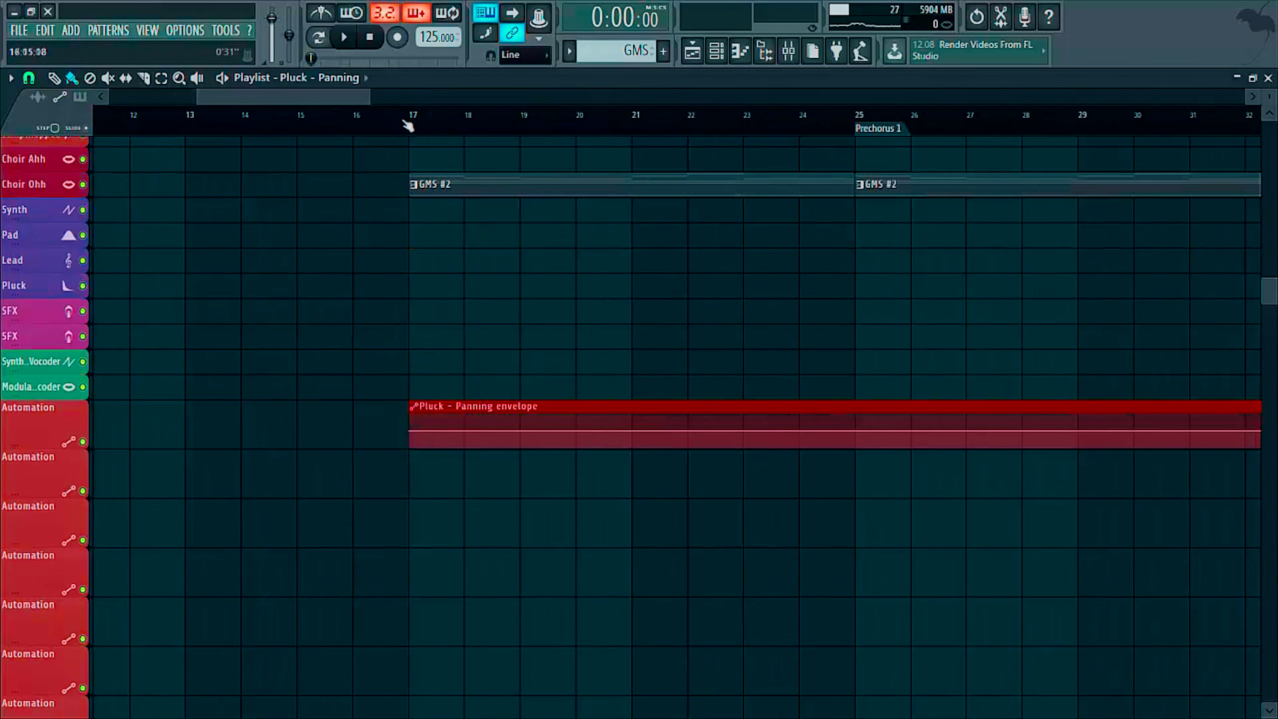
pyautogui.click(410, 126)
pyautogui.scroll(2, 412, 124)
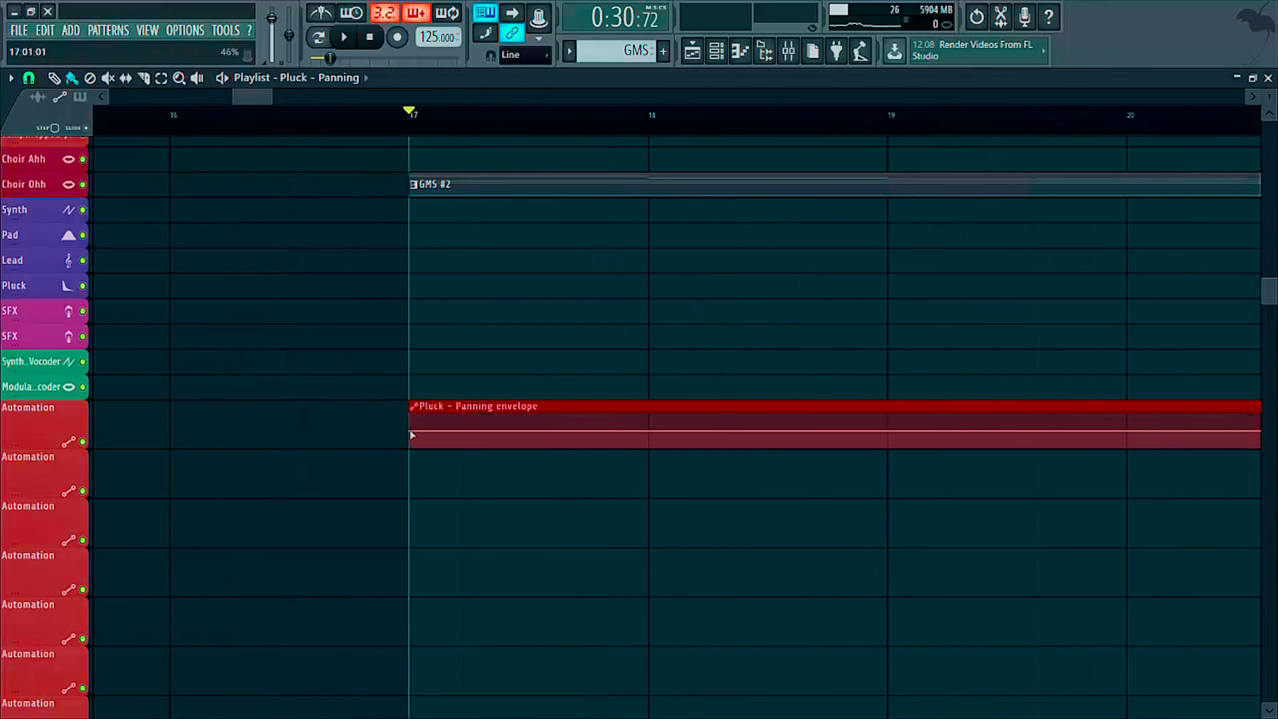
pyautogui.click(413, 434)
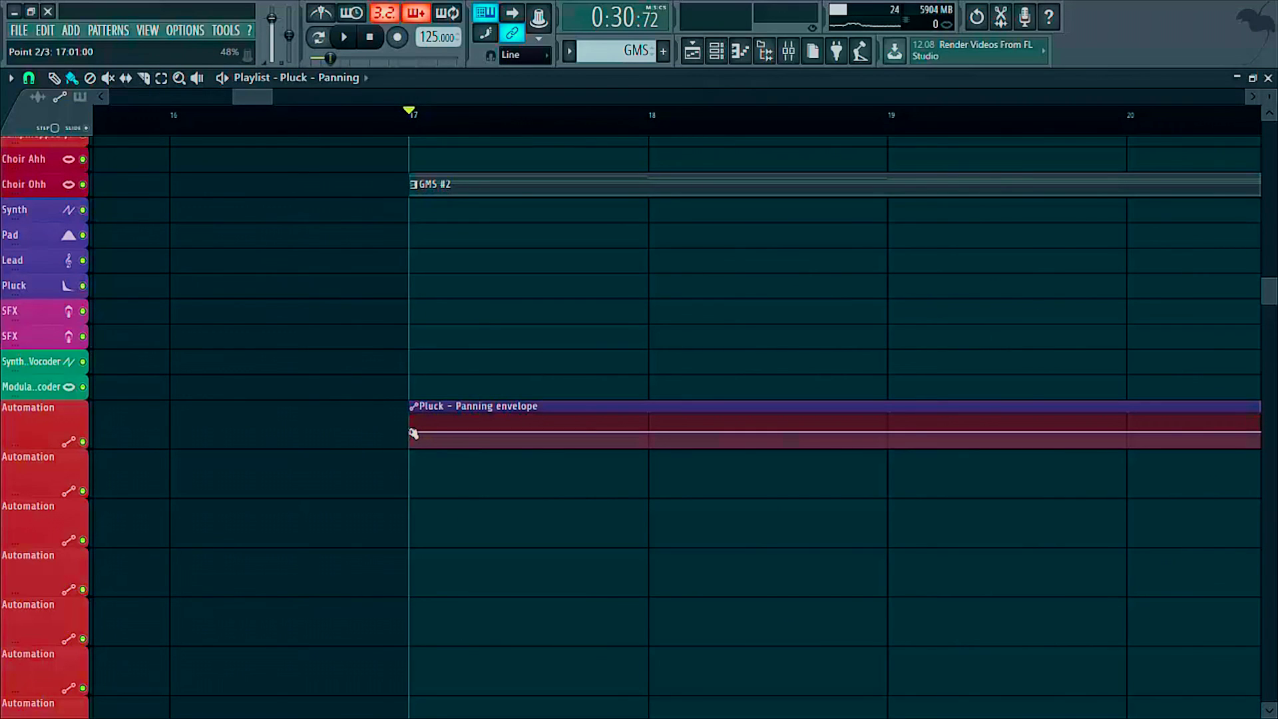
# - Set the Pluck - Panning envelope's point at bar 17 to 50% and copy its value
pyautogui.moveTo(410, 433); pyautogui.dragTo(409, 433)
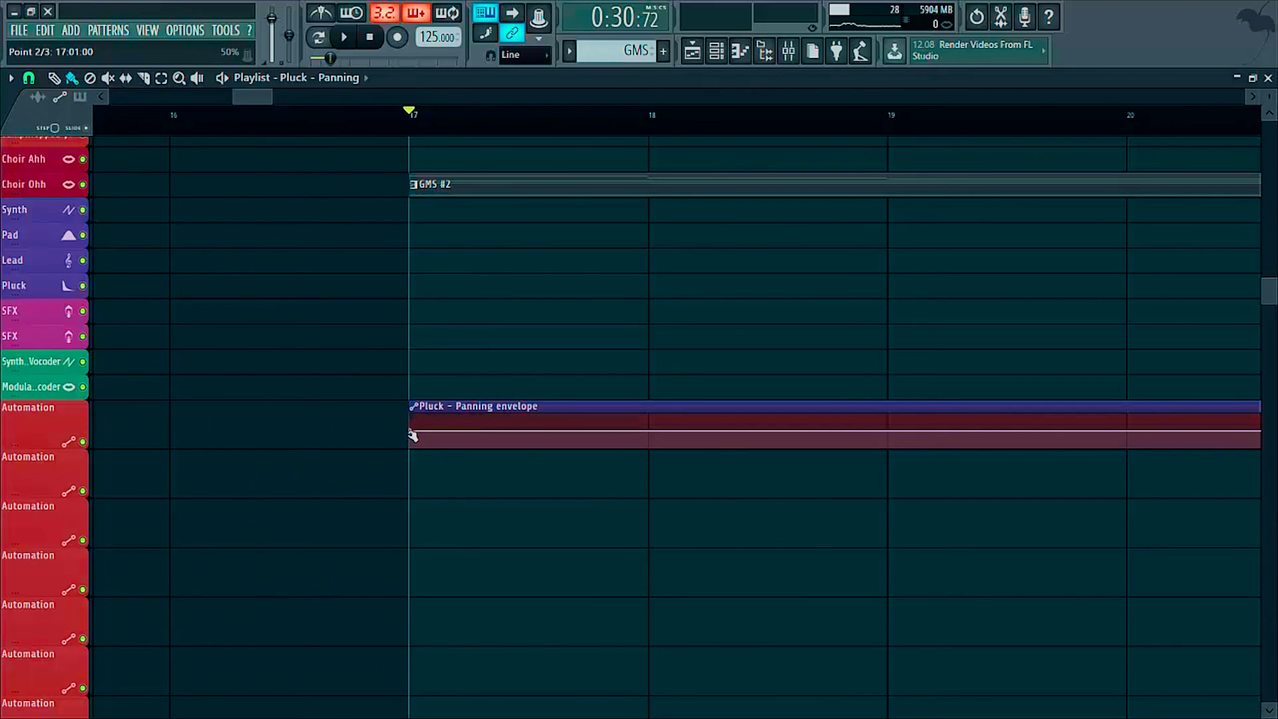
pyautogui.rightClick(412, 435)
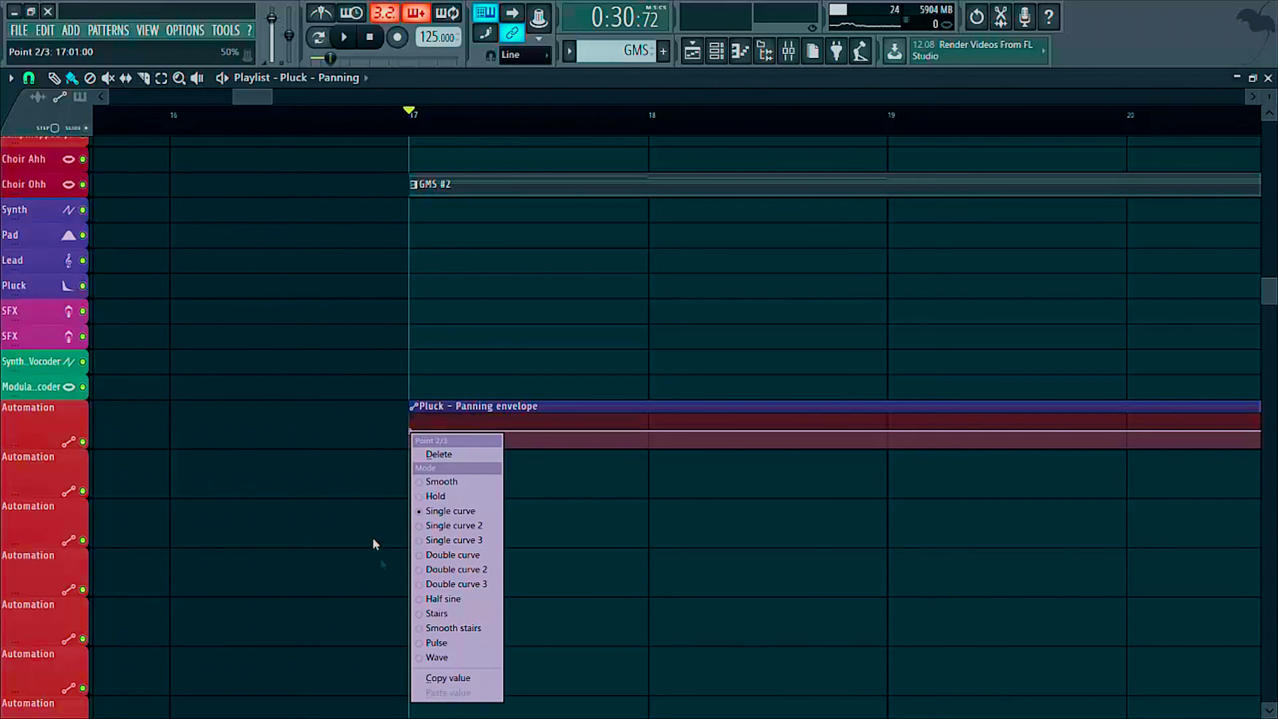
pyautogui.click(459, 684)
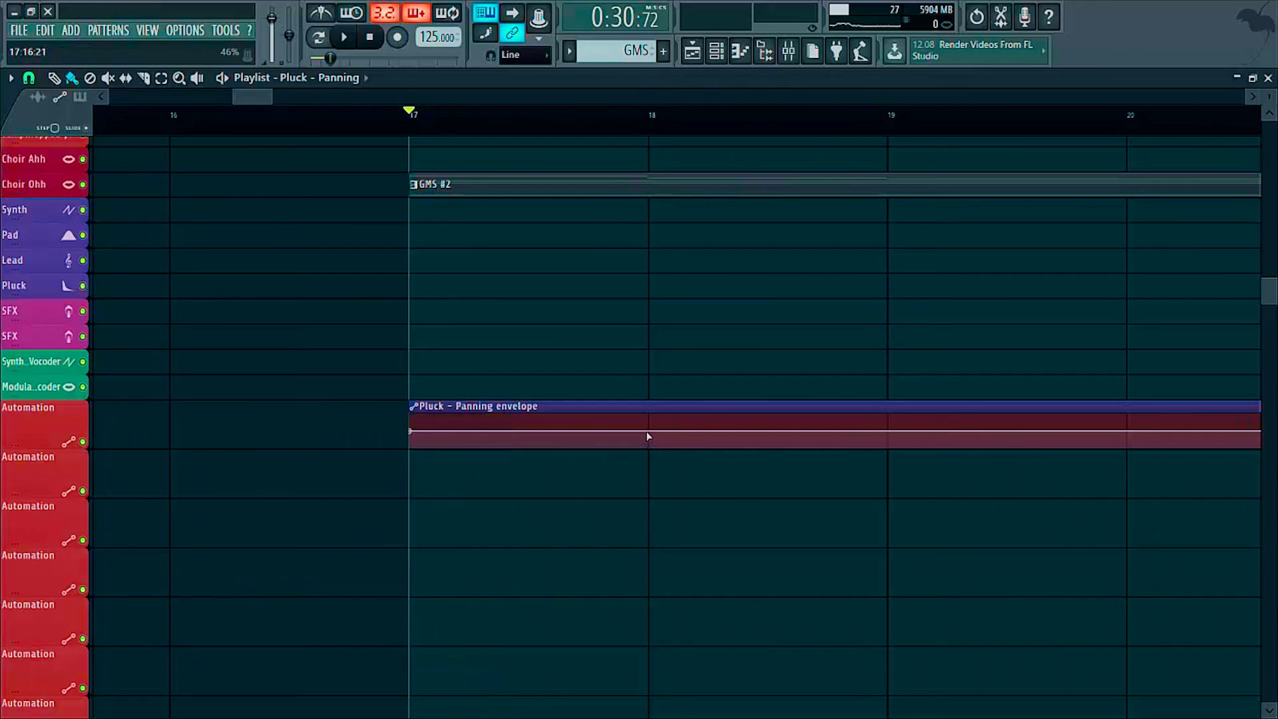
# - Shape the start of the panning envelope with a high point at bar 18, a low point at bar 19 and a high point at bar 20
pyautogui.moveTo(650, 434); pyautogui.dragTo(650, 412)
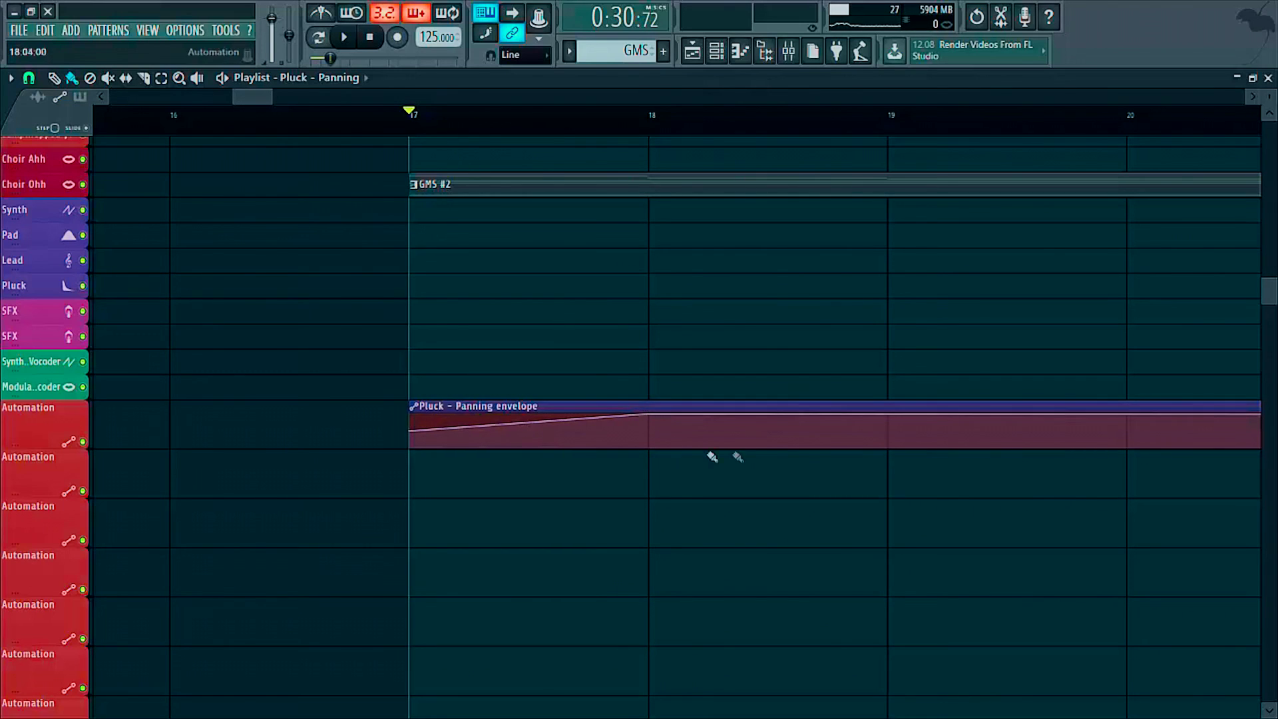
pyautogui.moveTo(809, 435); pyautogui.dragTo(858, 448)
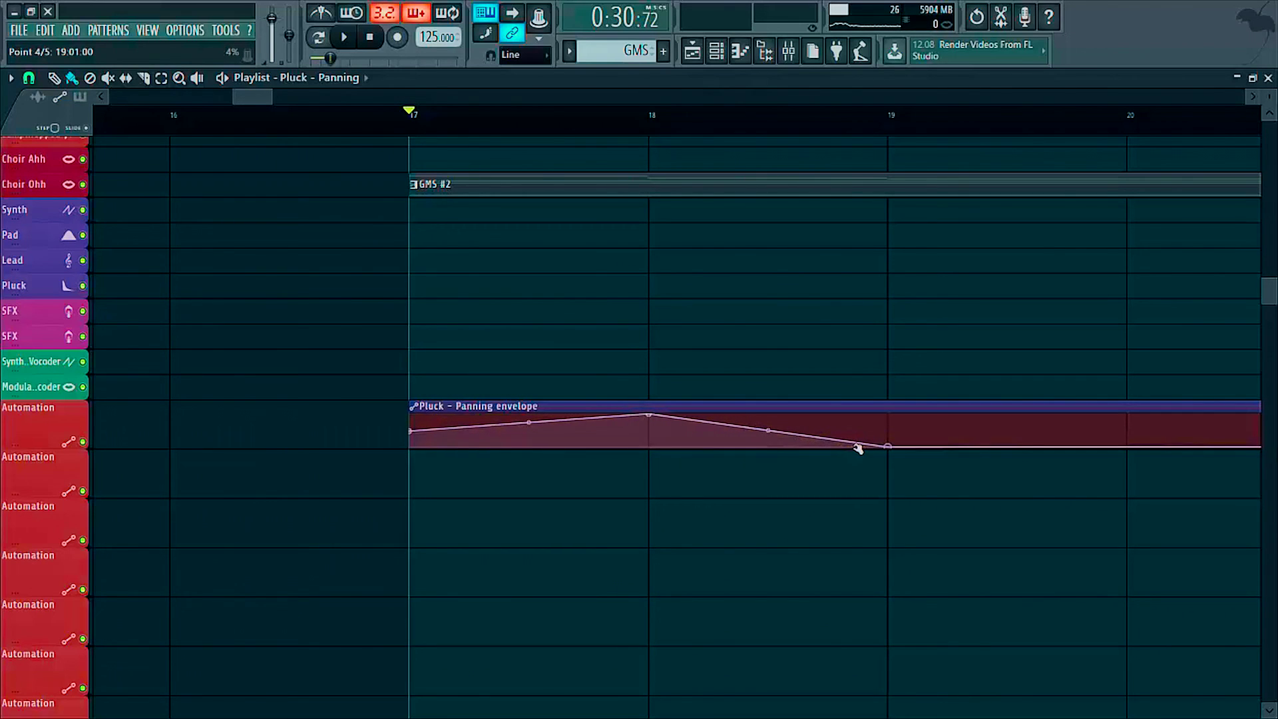
pyautogui.moveTo(1118, 432); pyautogui.dragTo(1127, 409)
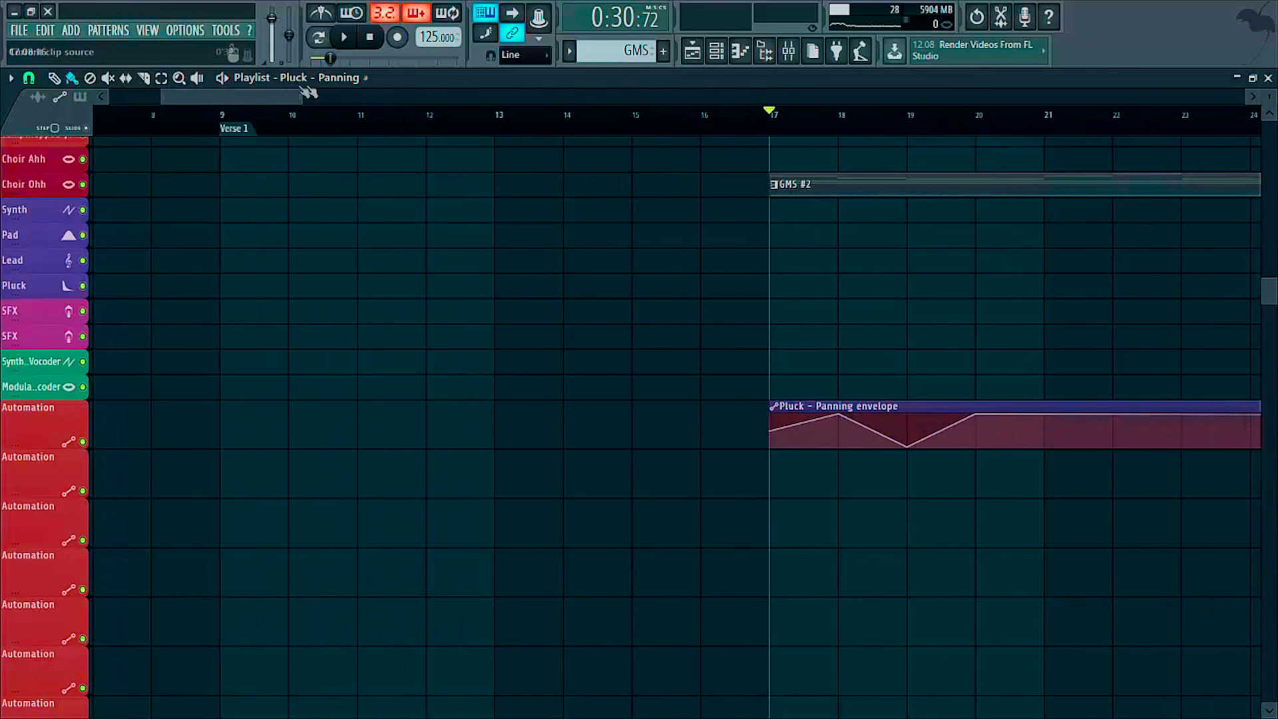
pyautogui.moveTo(267, 95); pyautogui.dragTo(322, 113)
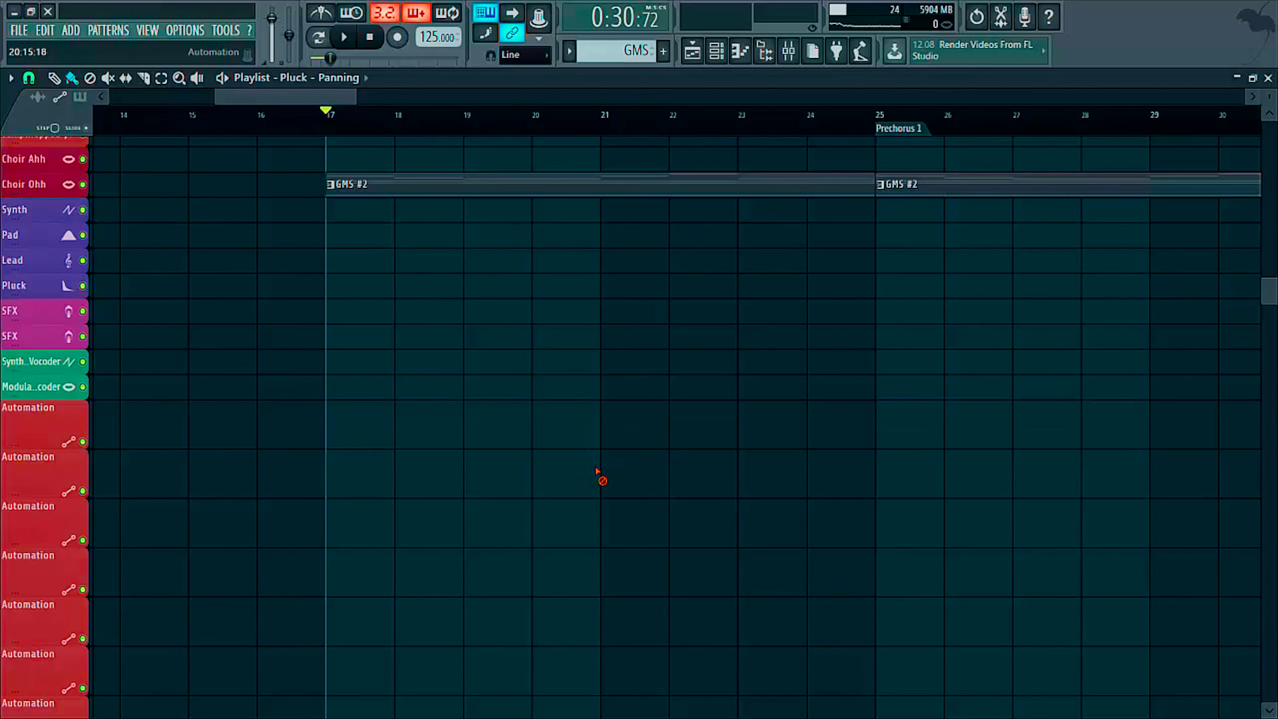
pyautogui.hotkey('ctrl', 'z')
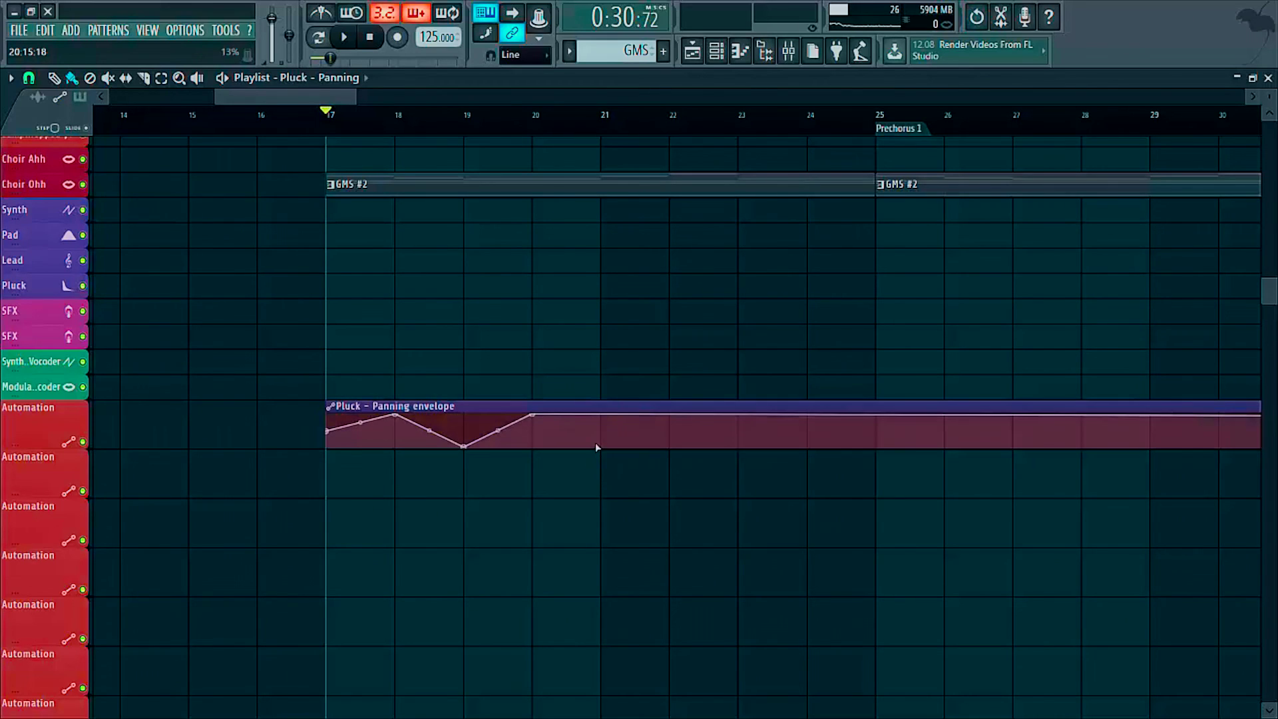
# - Continue the zigzag with low points at bars 21 and 23, high points at 22 and 24, and the copied 50% value at bar 25
pyautogui.click(670, 416)
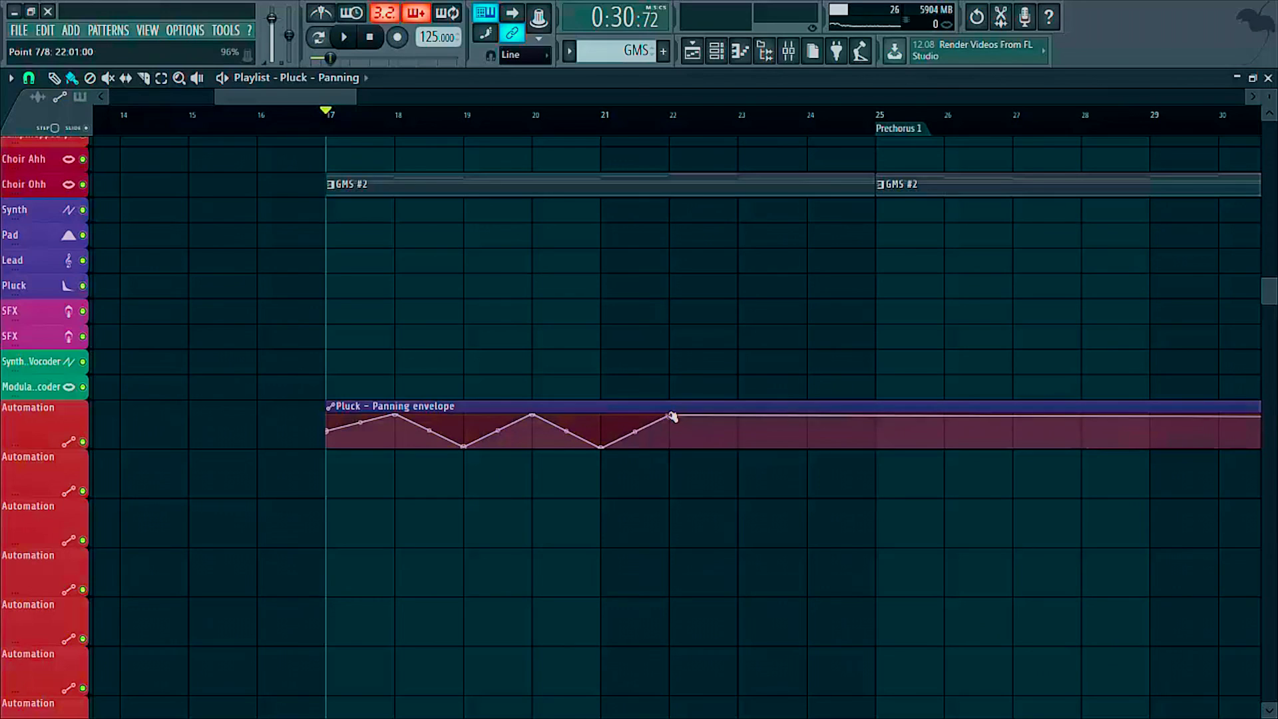
pyautogui.click(737, 447)
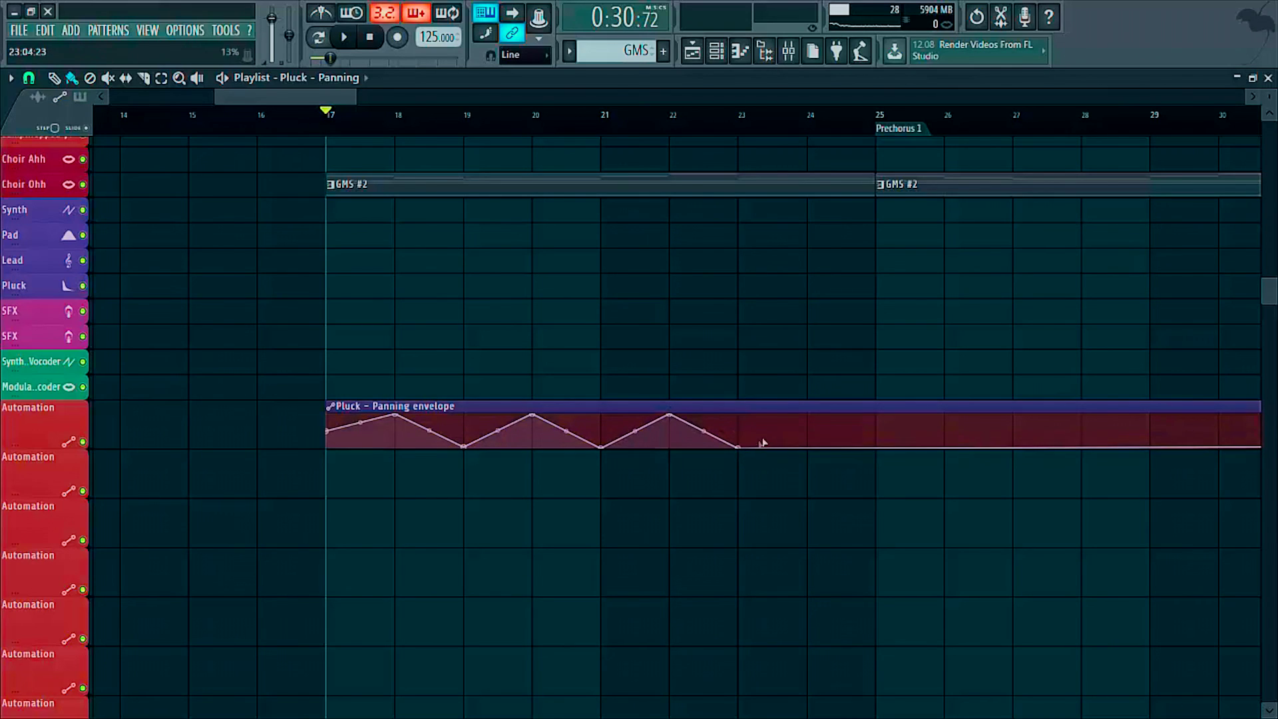
pyautogui.click(807, 415)
pyautogui.moveTo(877, 446); pyautogui.dragTo(885, 441)
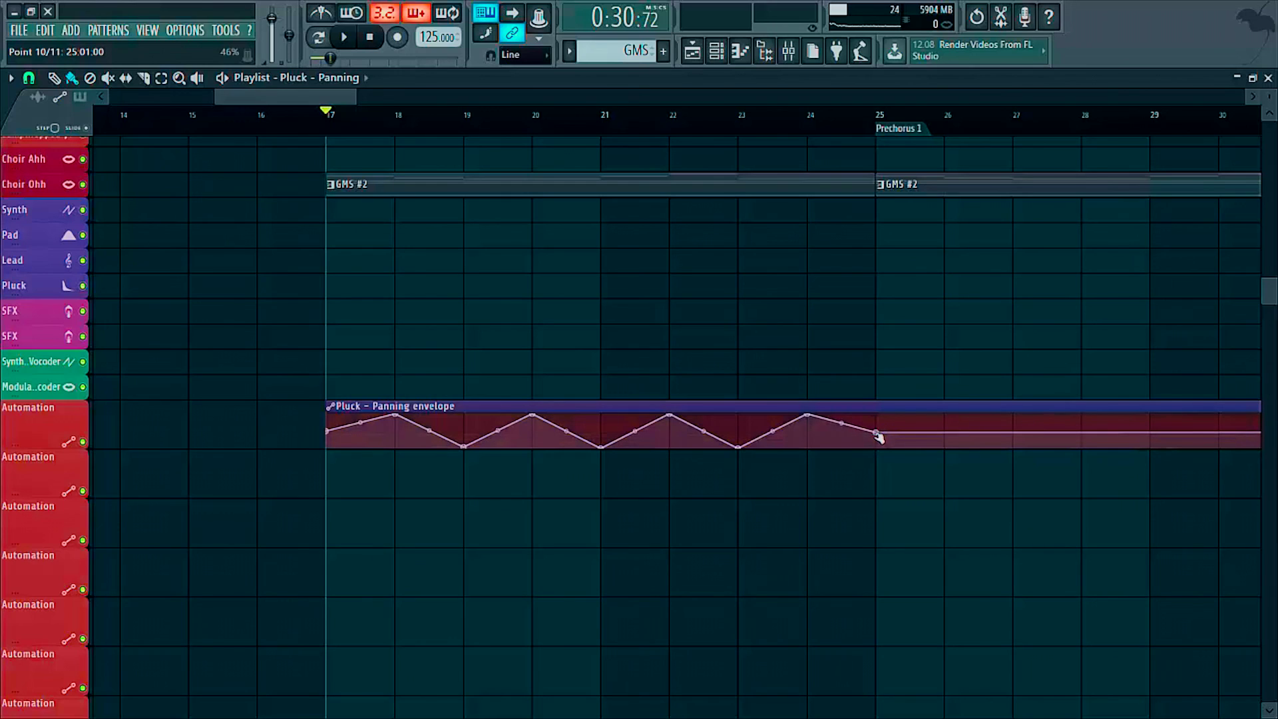
pyautogui.rightClick(879, 437)
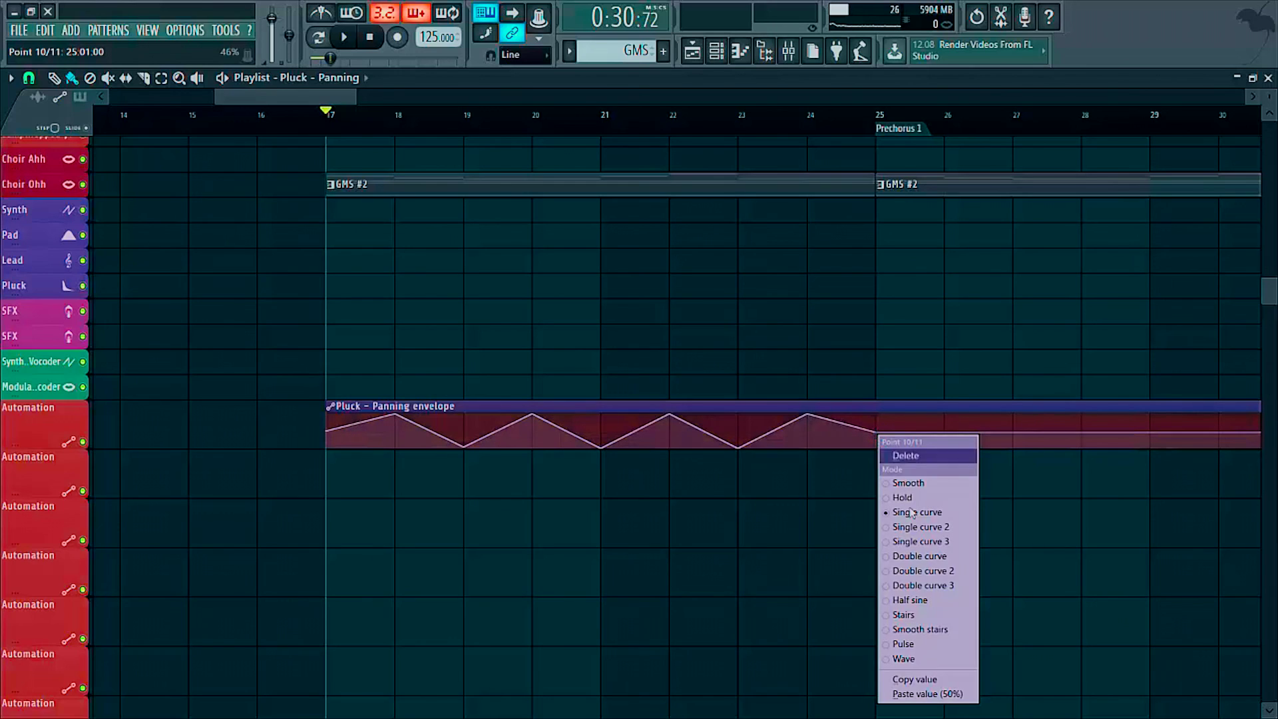
pyautogui.click(921, 694)
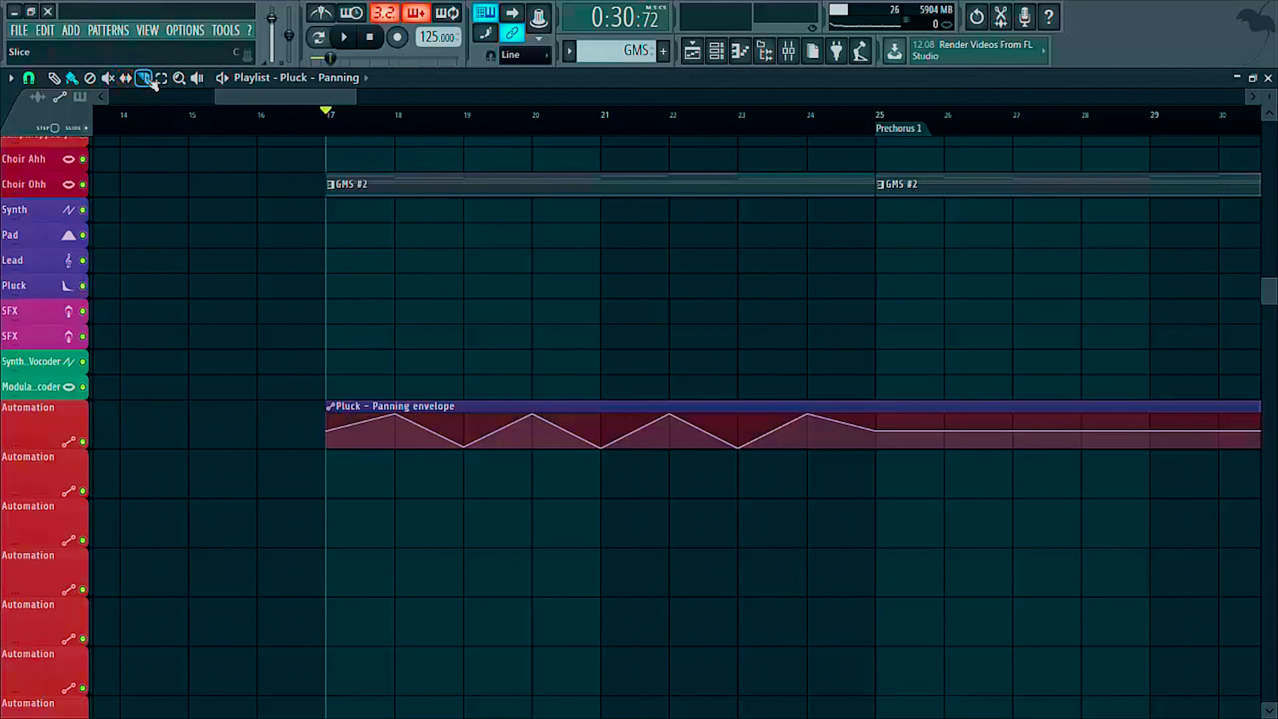
# - Slice the Pluck - Panning envelope clip at bar 25 and delete the part after the cut
pyautogui.moveTo(882, 401); pyautogui.dragTo(893, 506)
pyautogui.click(72, 78)
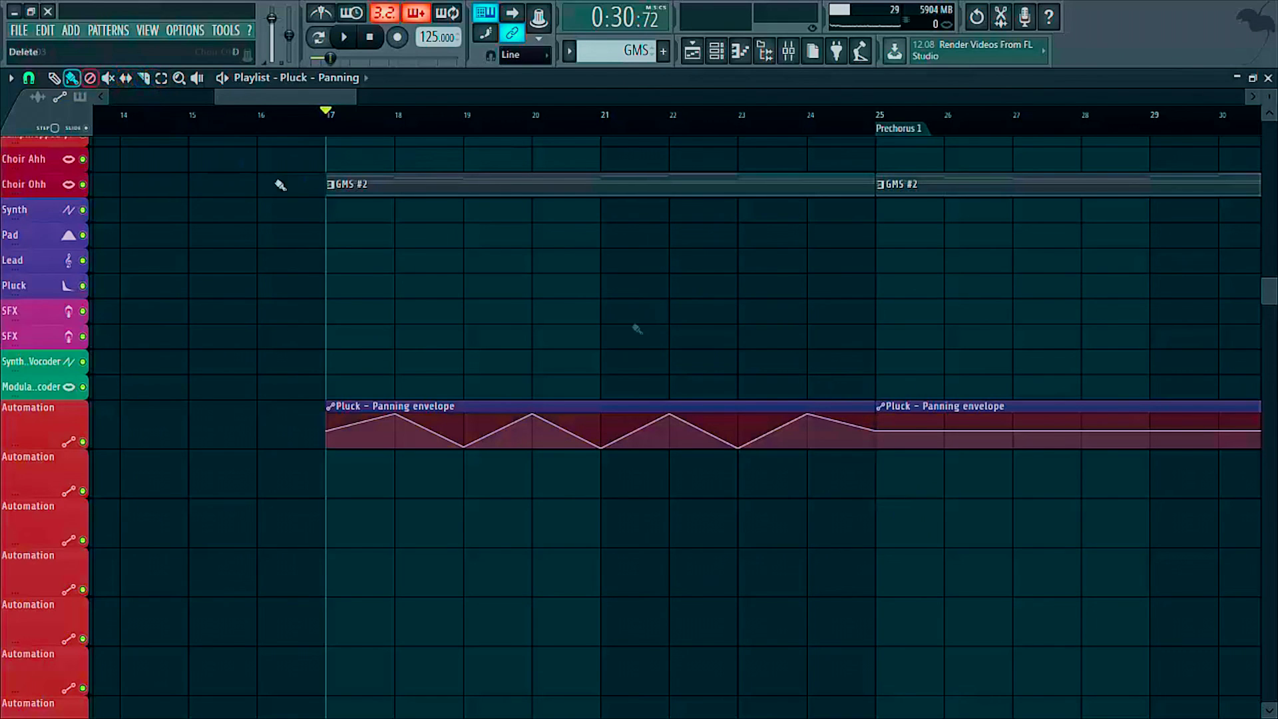
pyautogui.rightClick(1035, 419)
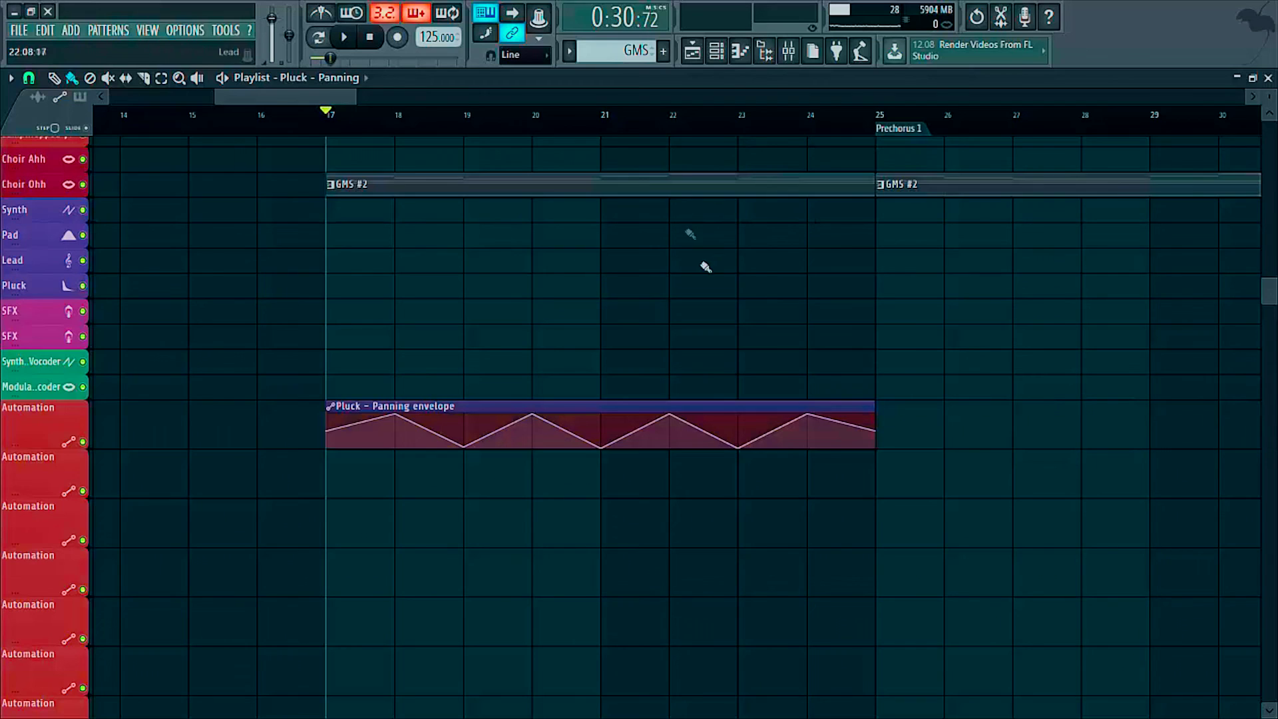
# - Duplicate the eight-bar panning clip into Prechorus 1 and copy both clips across Chorus 1, filling bars 25 to 49
pyautogui.scroll(-3, 673, 120)
pyautogui.moveTo(699, 496); pyautogui.dragTo(760, 412)
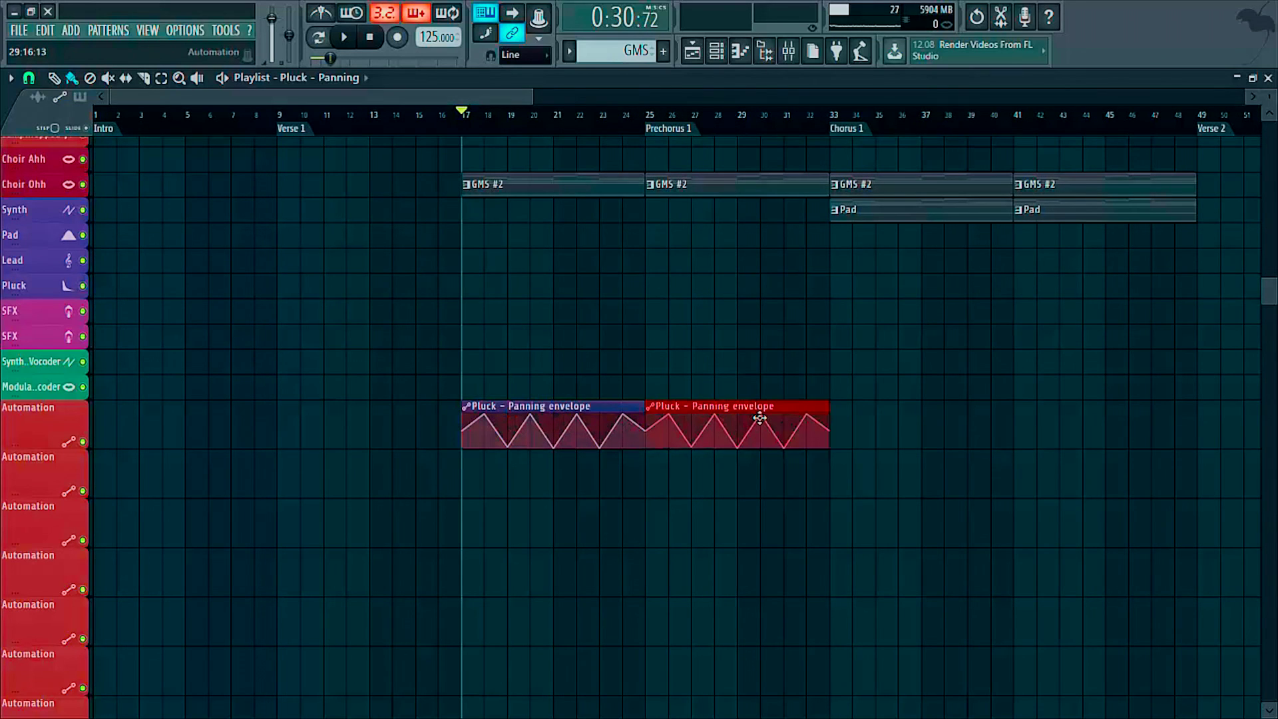
pyautogui.moveTo(899, 547); pyautogui.dragTo(932, 418)
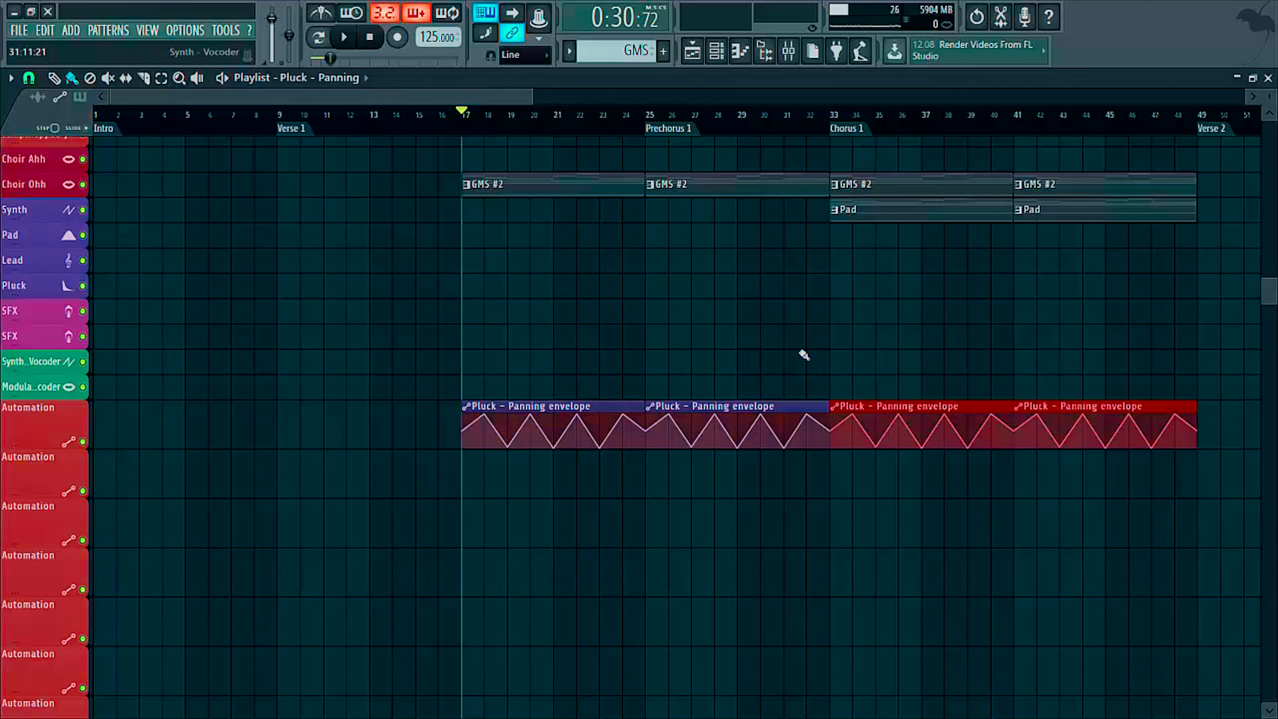
# - Play the song from bar 17, lower the Pluck mixer track's volume to about 70% (-7.2 dB), and close the mixer
pyautogui.press('space')
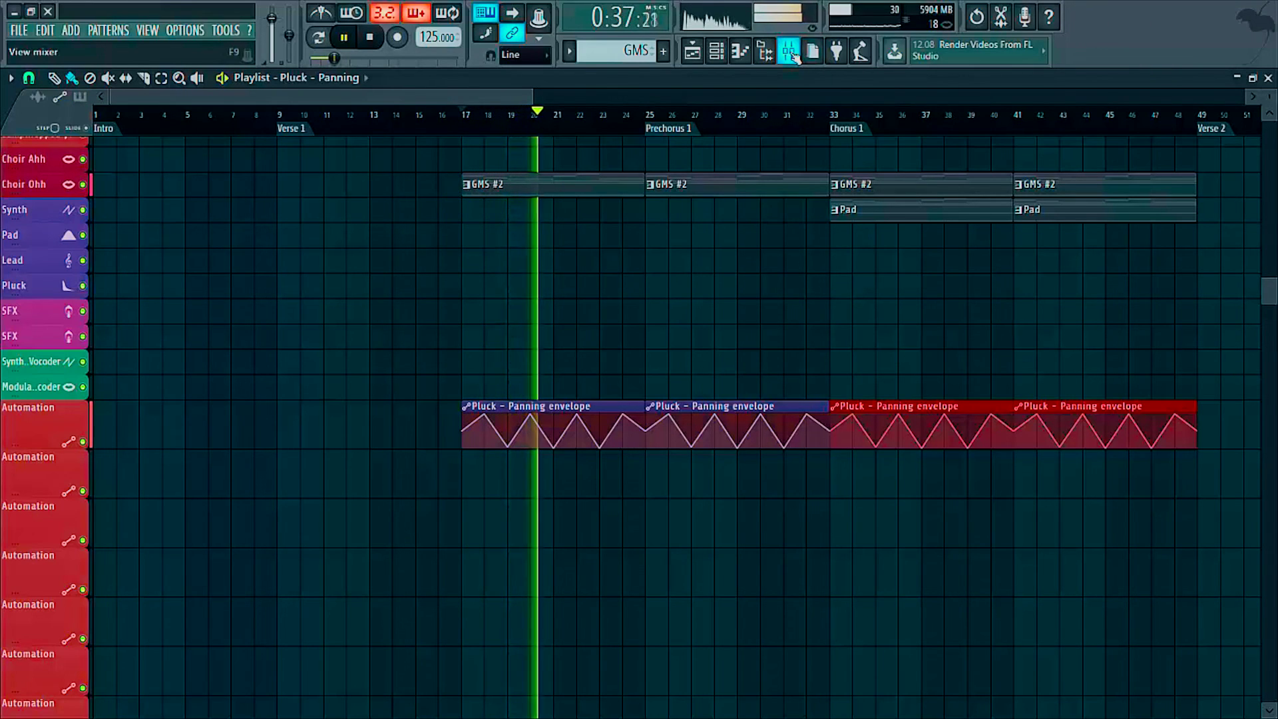
pyautogui.press('F9')
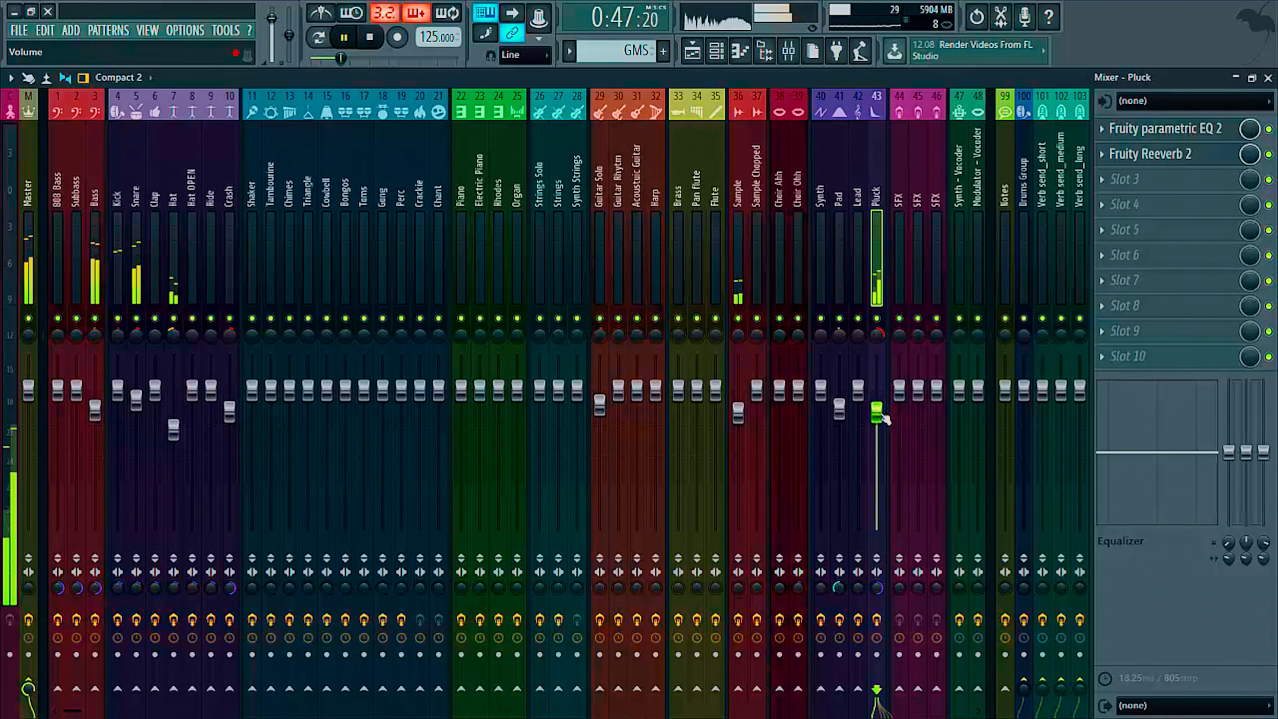
pyautogui.press('space')
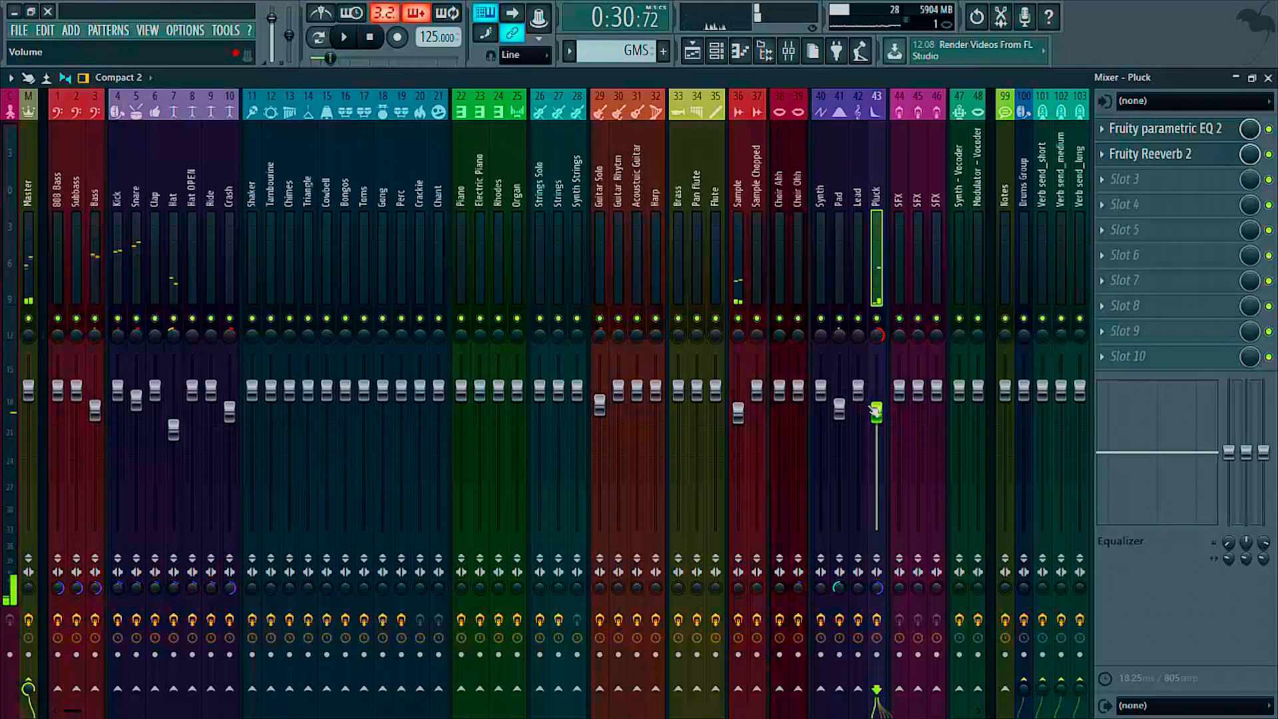
pyautogui.moveTo(877, 412); pyautogui.dragTo(876, 433)
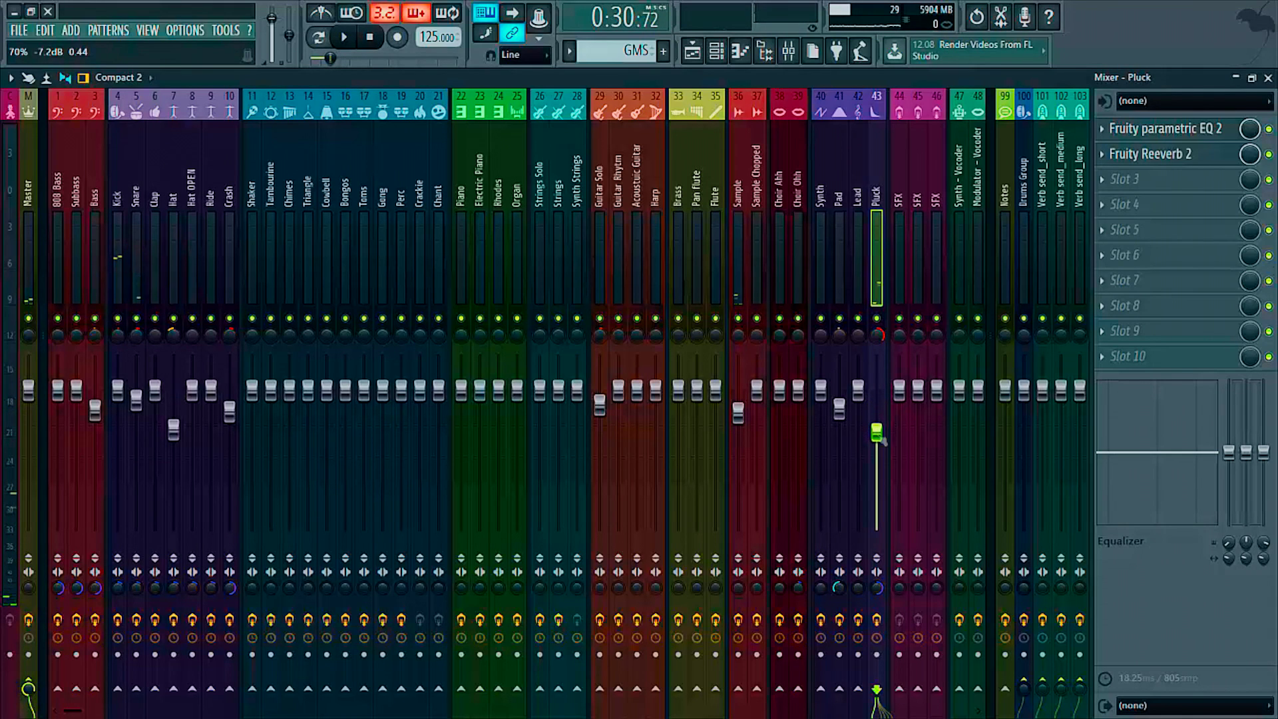
pyautogui.click(1268, 78)
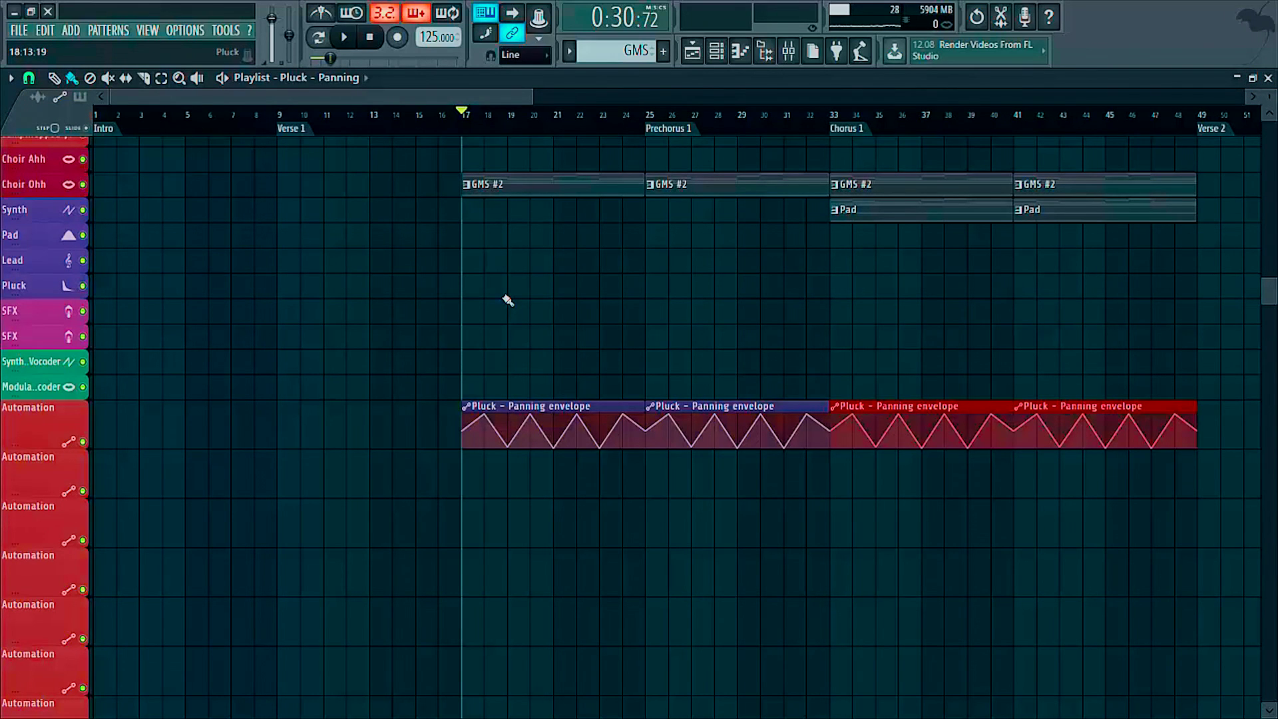
# - Play the section from bar 17 again and lower the Pluck mixer track's volume slightly further
pyautogui.press('space')
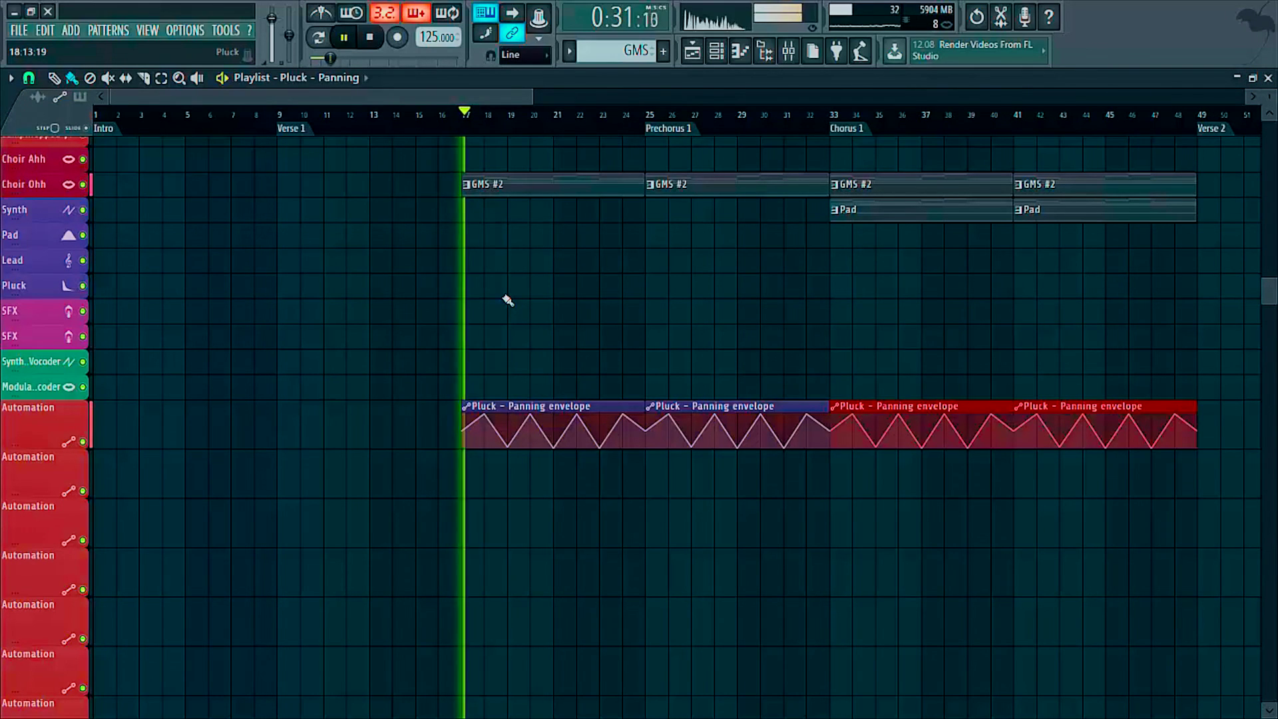
pyautogui.click(790, 51)
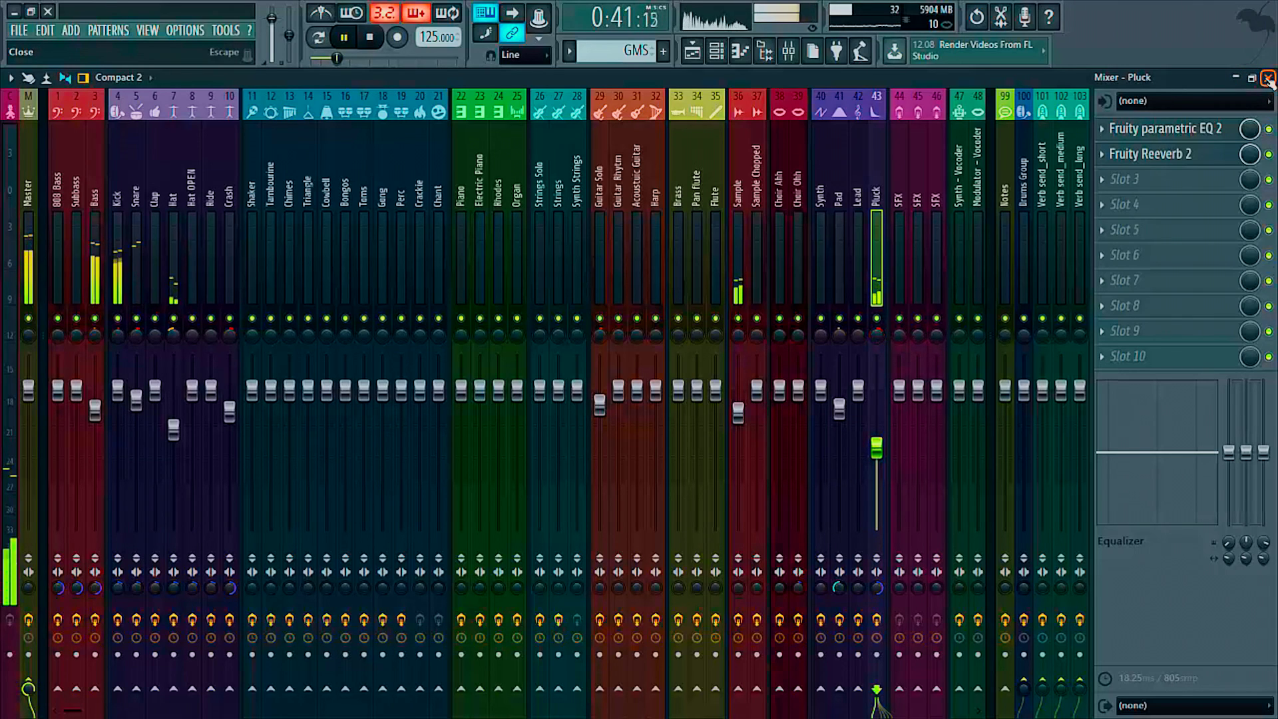
pyautogui.press('space')
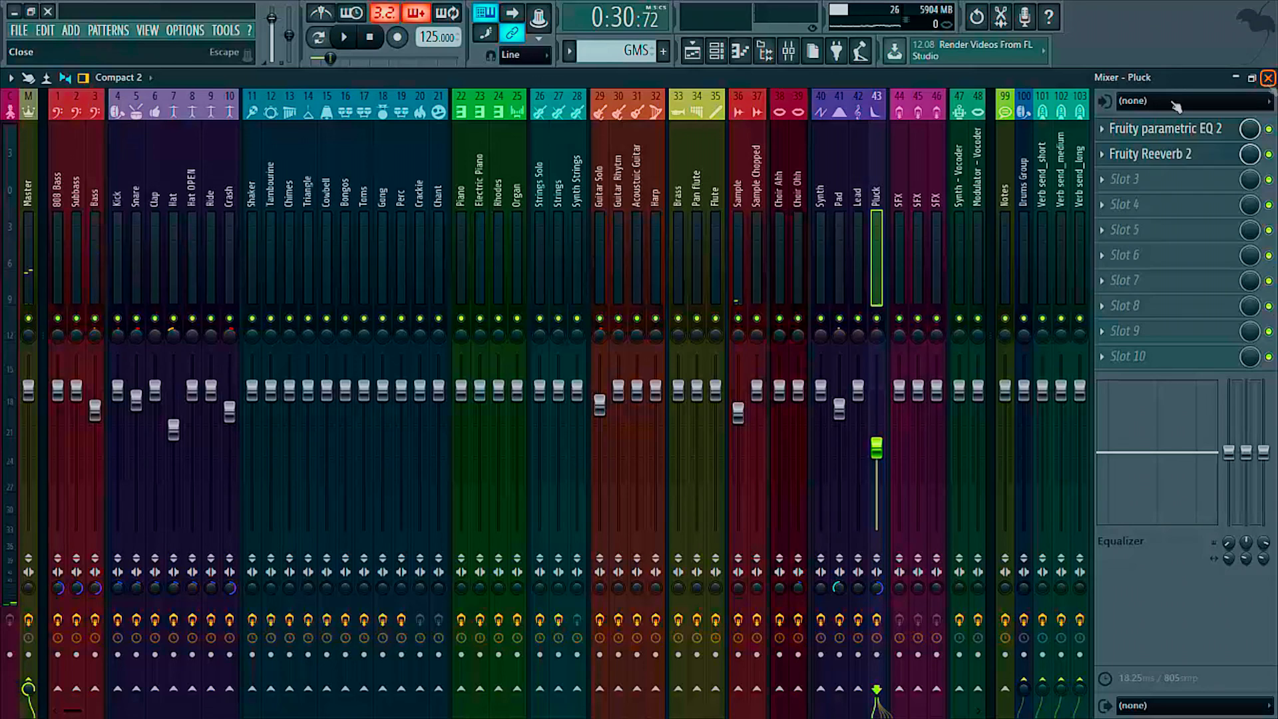
# - Replace TrueVerb Mono/Stereo in slot 3 of the Drums Group with Fruity Reeverb 2 and disable the new effect
pyautogui.click(114, 186)
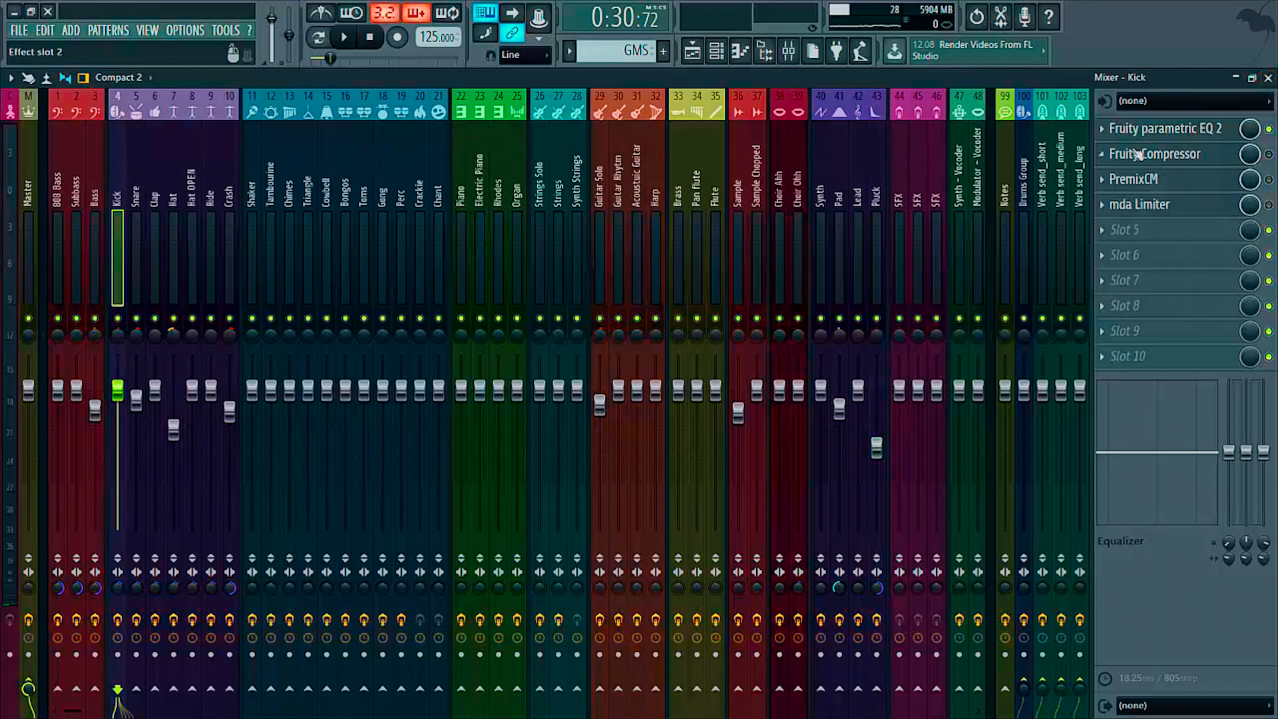
pyautogui.click(1026, 171)
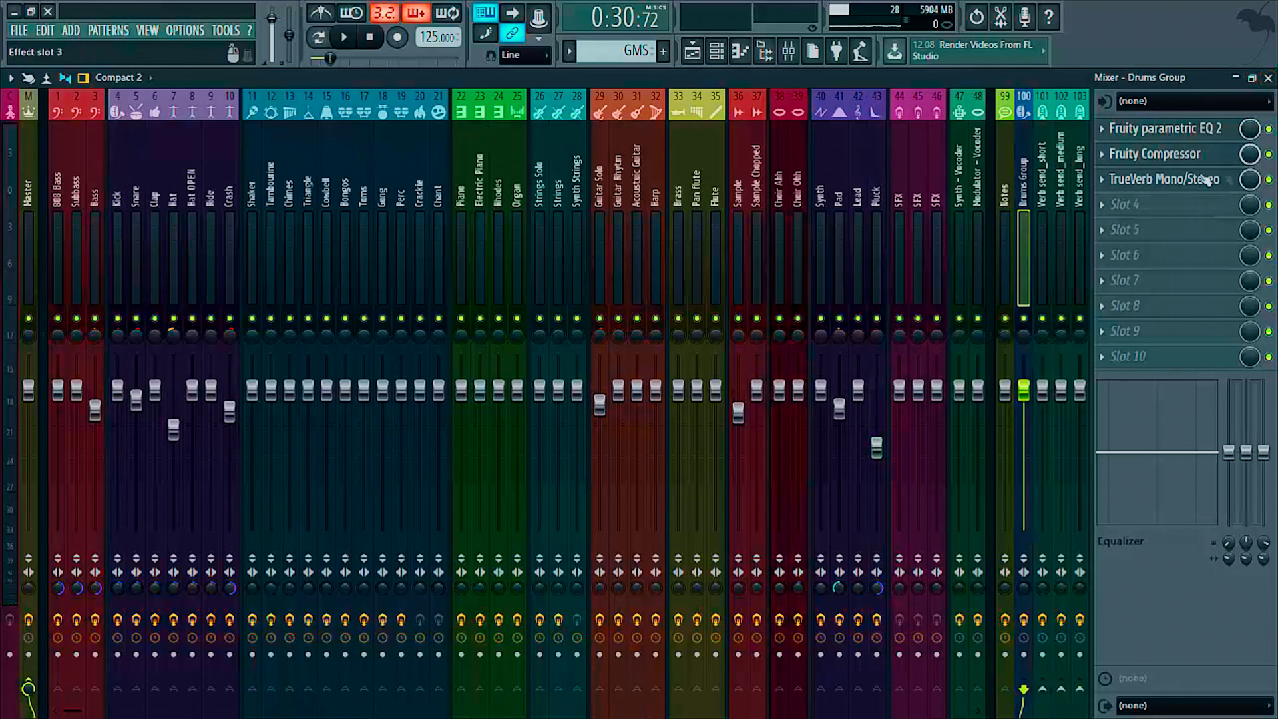
pyautogui.click(1103, 180)
pyautogui.moveTo(1124, 209)
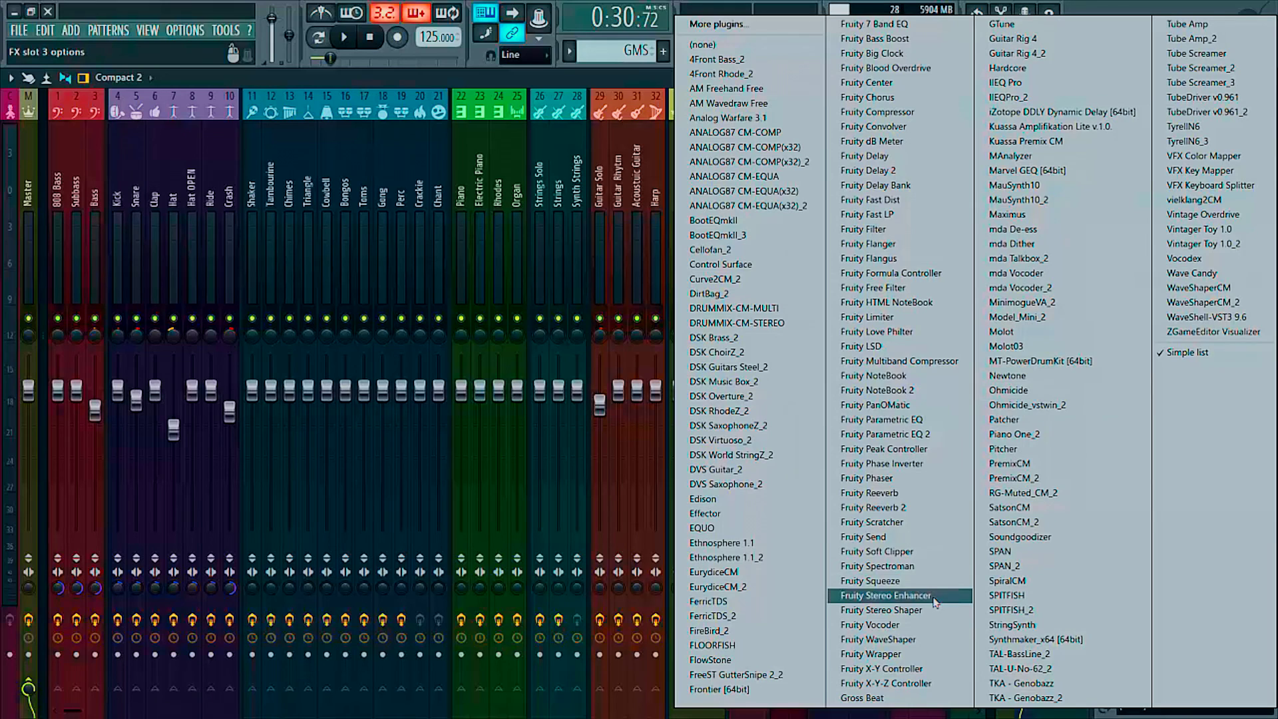
pyautogui.click(928, 507)
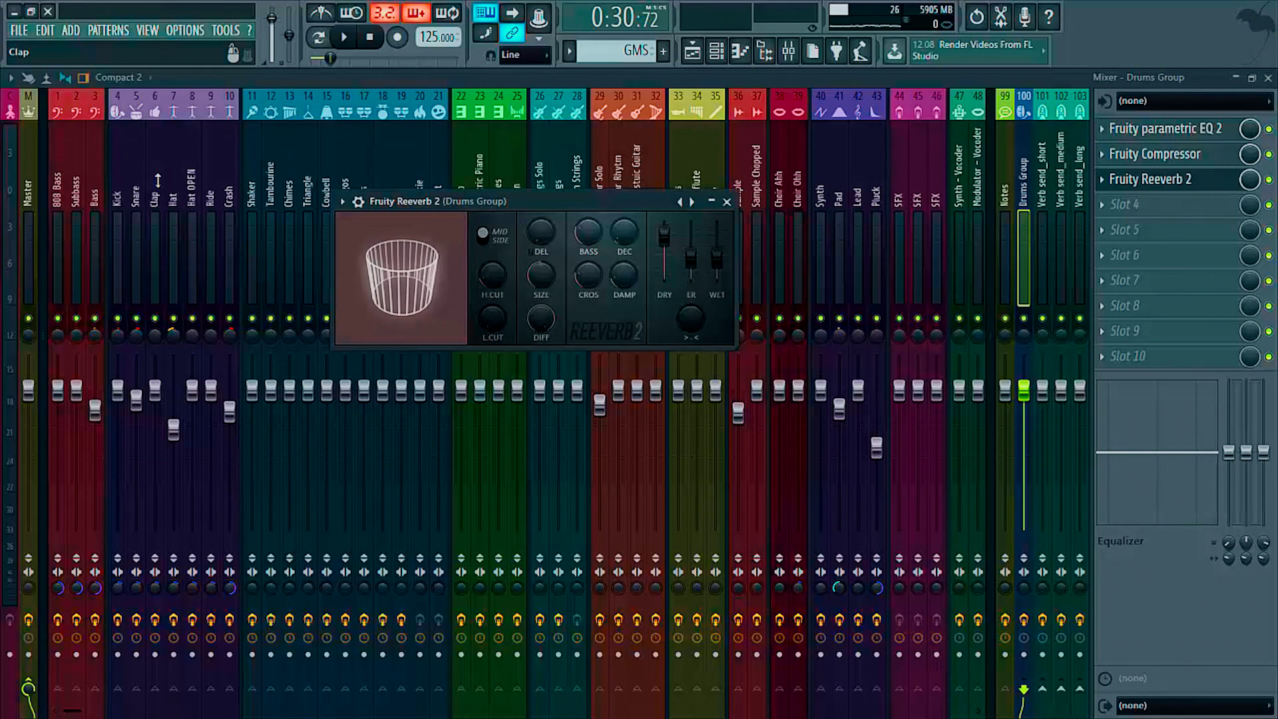
pyautogui.click(726, 201)
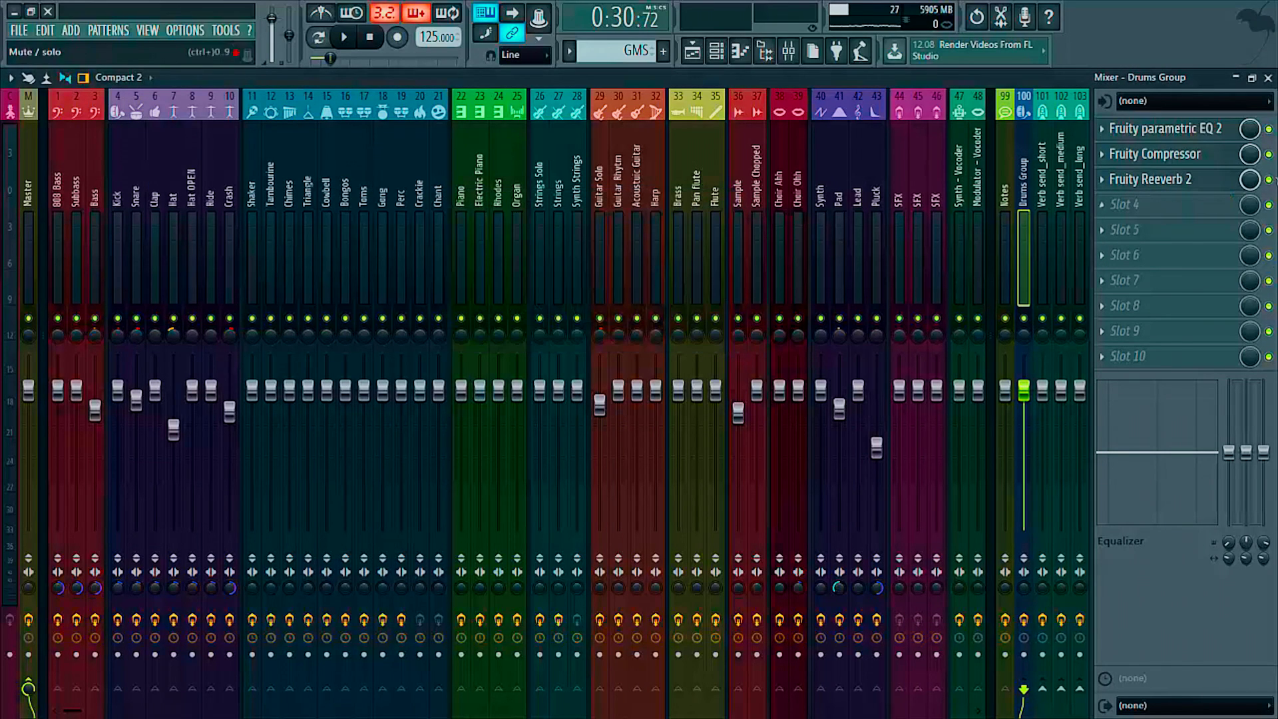
pyautogui.click(1270, 180)
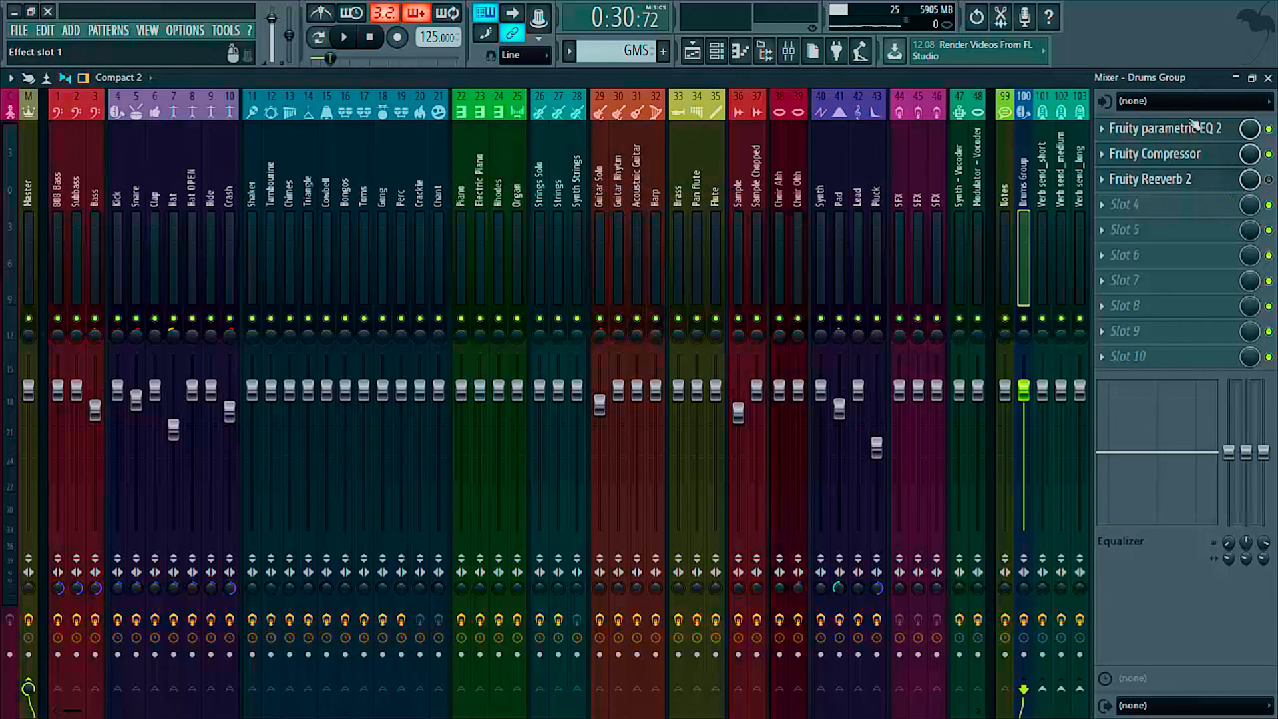
# - Open the Drums Group's Fruity Compressor, reposition its window and play a short passage of the song
pyautogui.click(1187, 157)
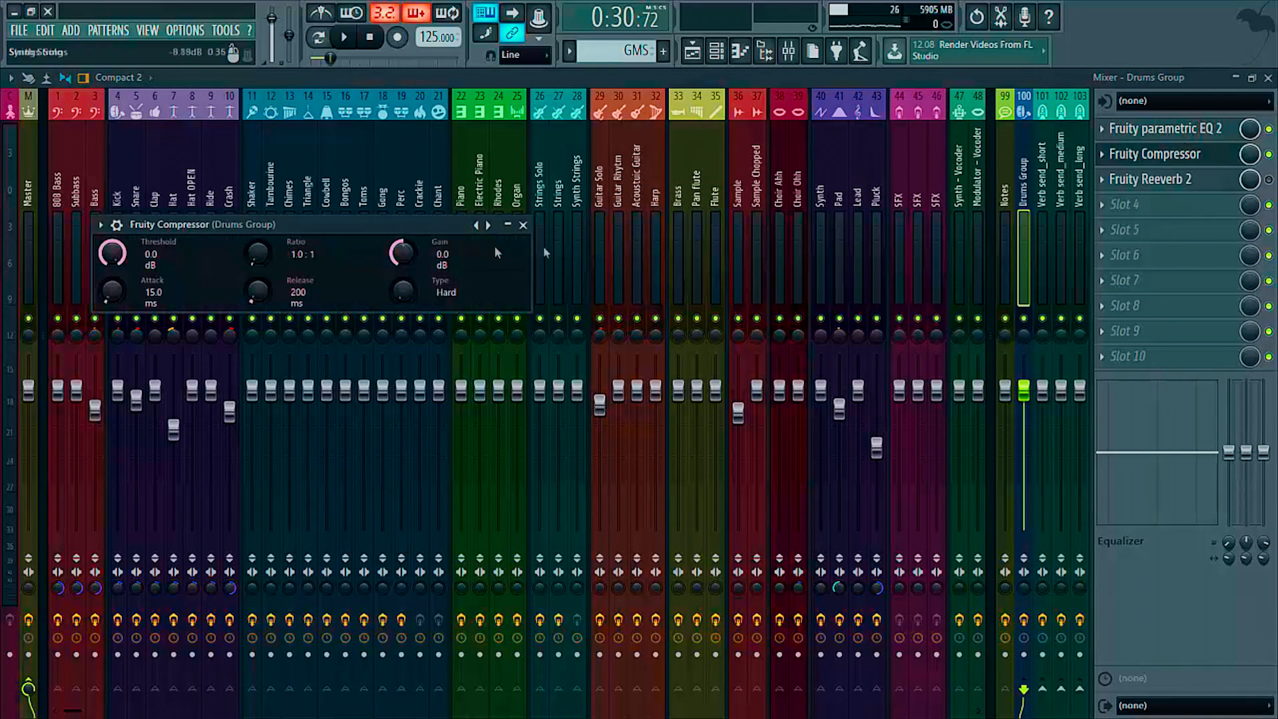
pyautogui.press('space')
pyautogui.moveTo(419, 231); pyautogui.dragTo(622, 237)
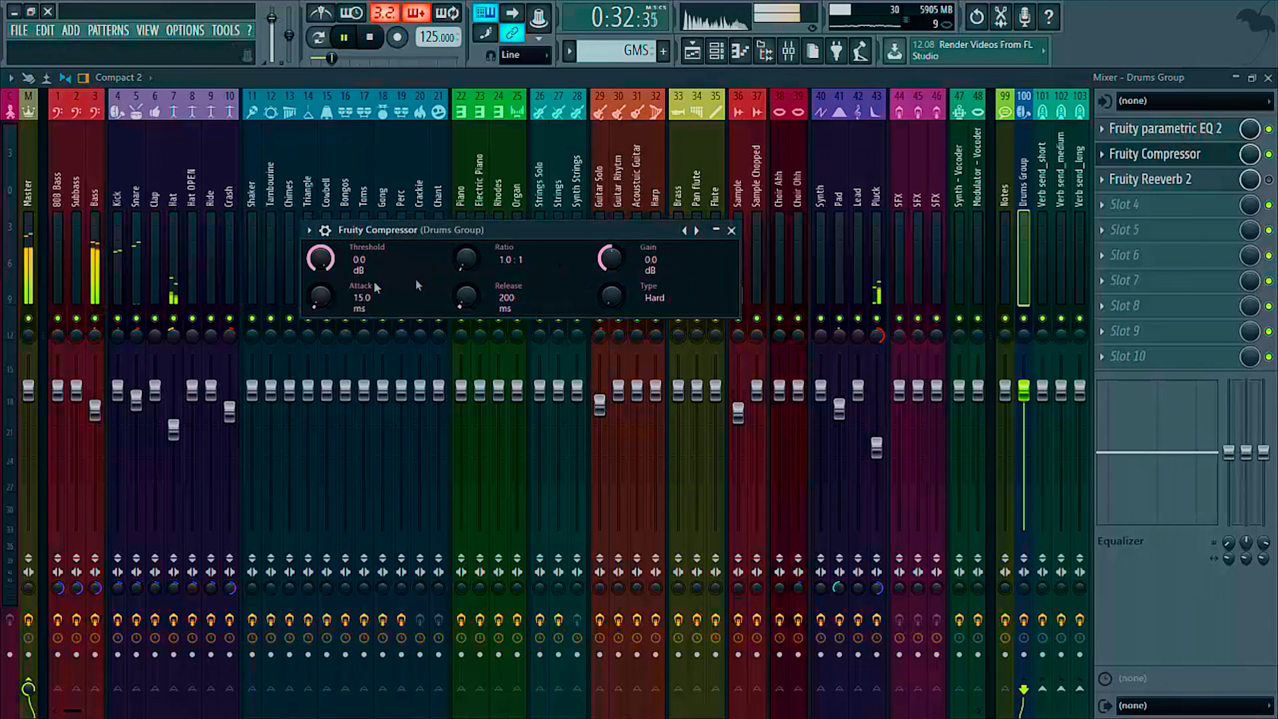
pyautogui.press('space')
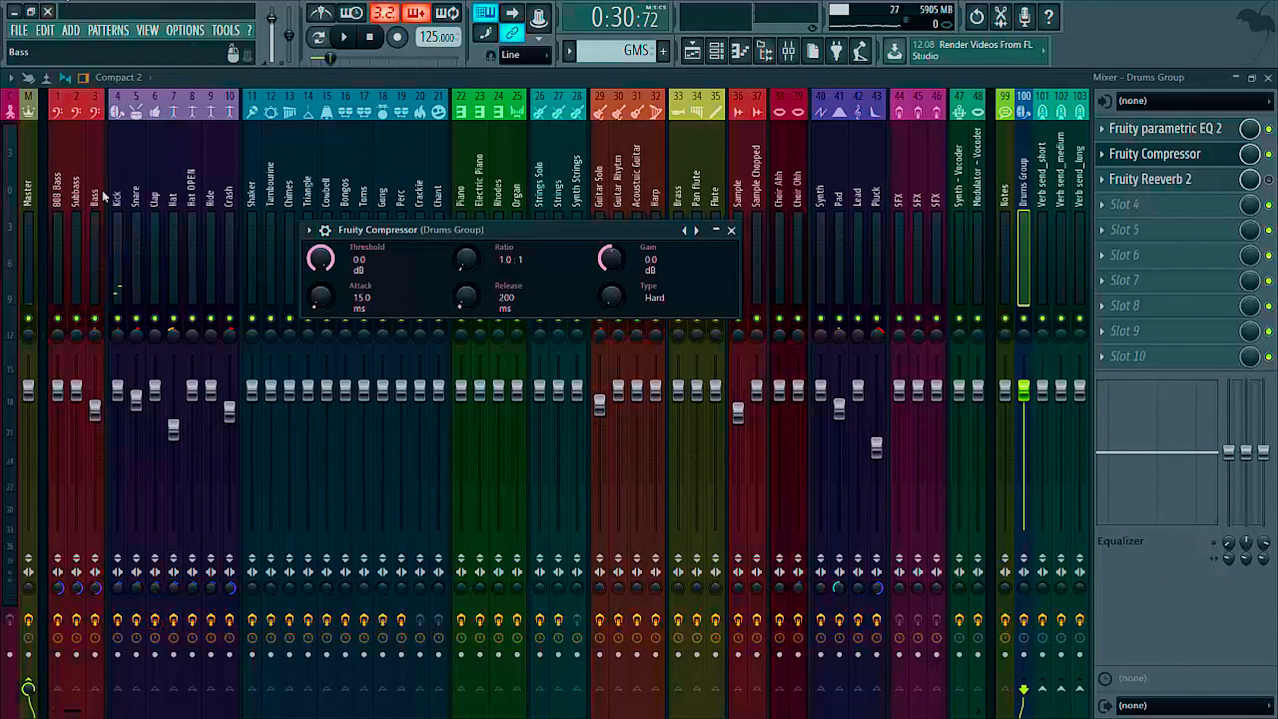
# - Turn up the send levels from the Kick and Snare mixer tracks to the Drums Group
pyautogui.click(116, 200)
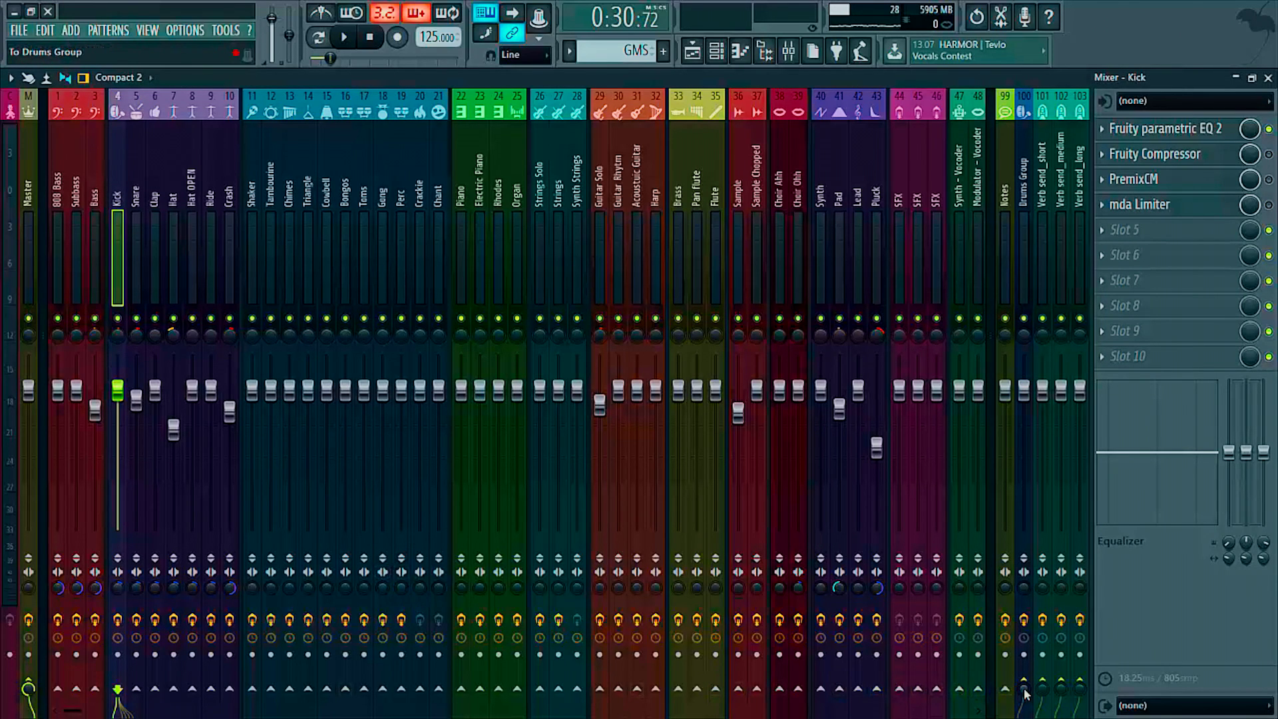
pyautogui.moveTo(1026, 693); pyautogui.dragTo(1026, 706)
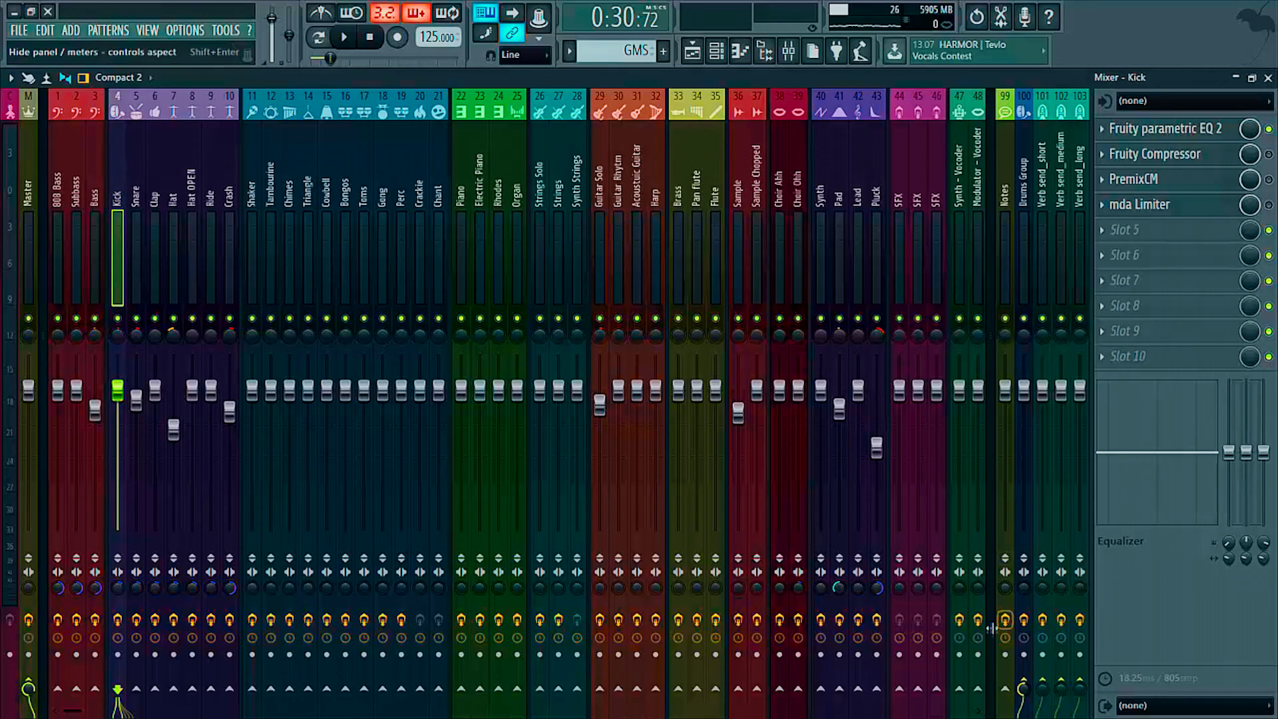
pyautogui.moveTo(1023, 689); pyautogui.dragTo(1023, 687)
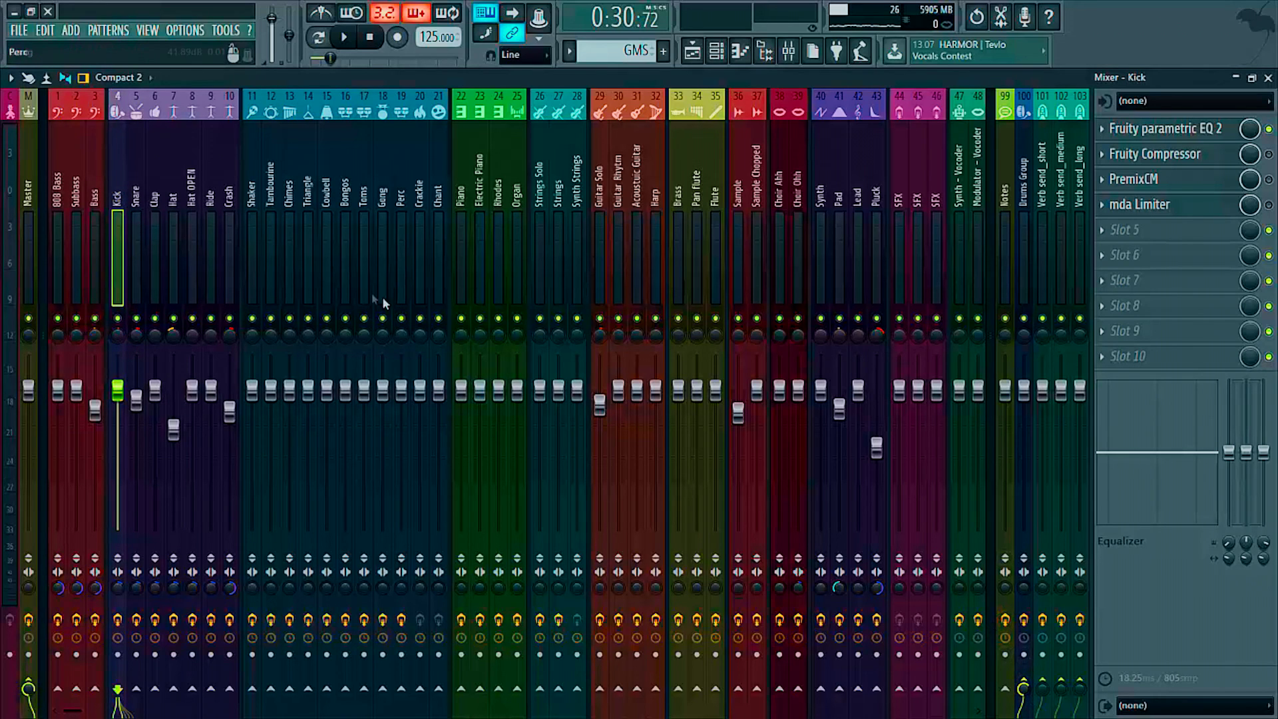
pyautogui.click(137, 195)
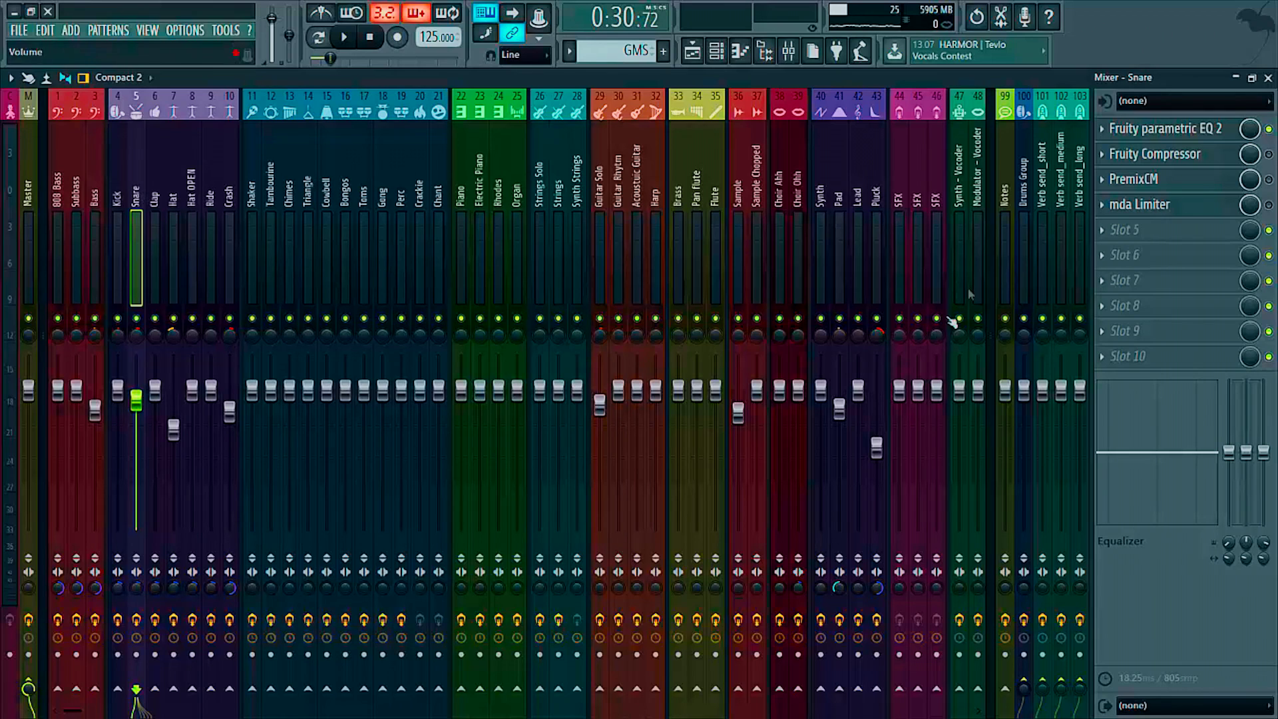
pyautogui.click(1026, 196)
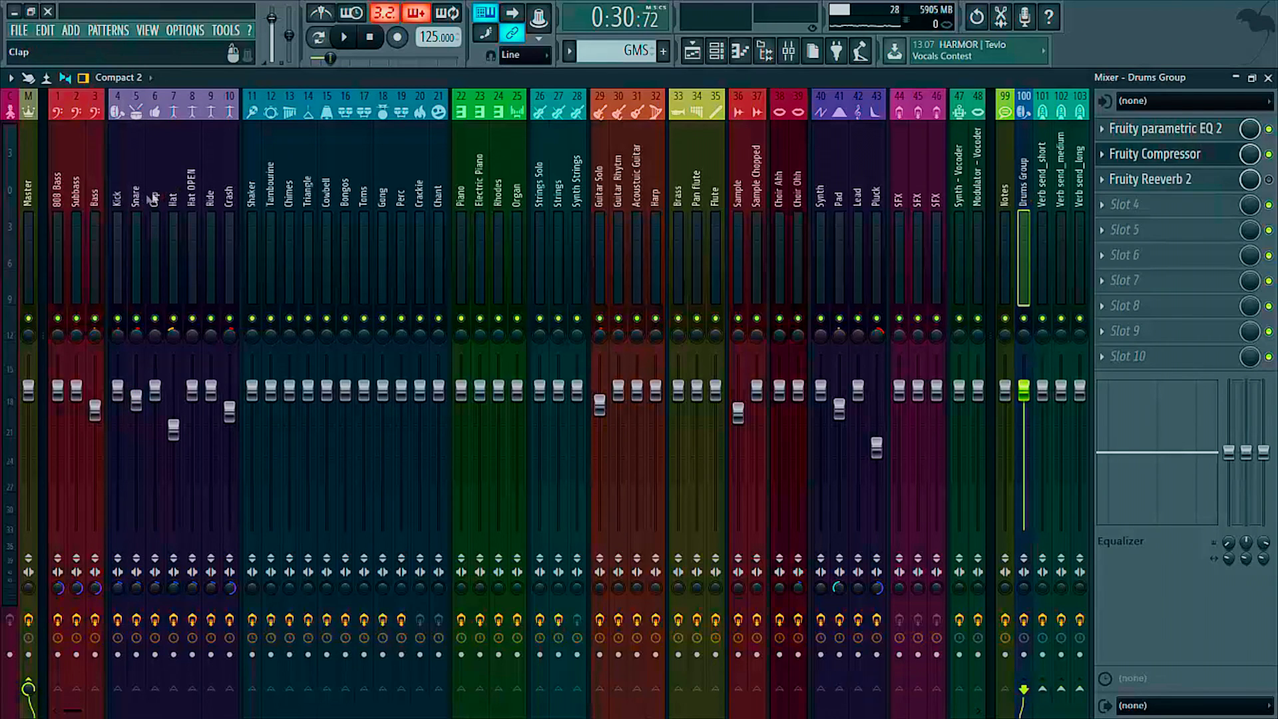
pyautogui.click(136, 195)
pyautogui.click(1026, 691)
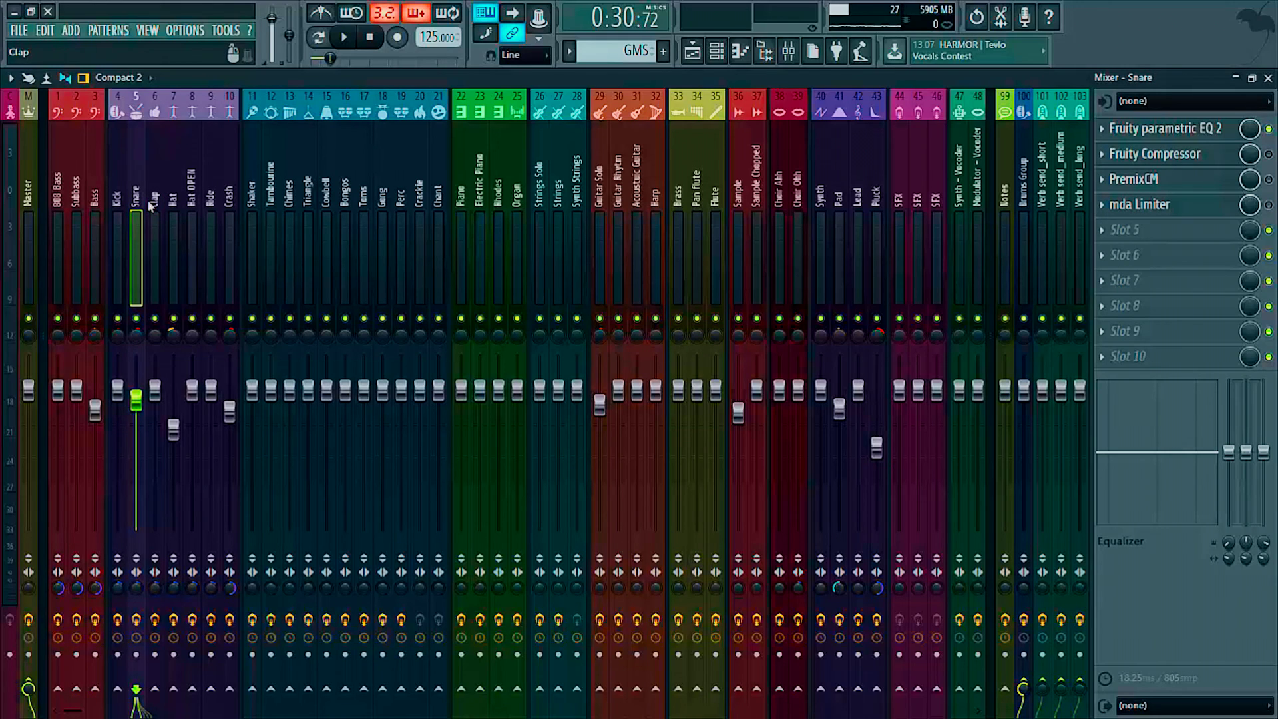
# - Turn up the Hat and Crash tracks' send levels to the Drums Group and play the song to check the group's signal
pyautogui.click(171, 199)
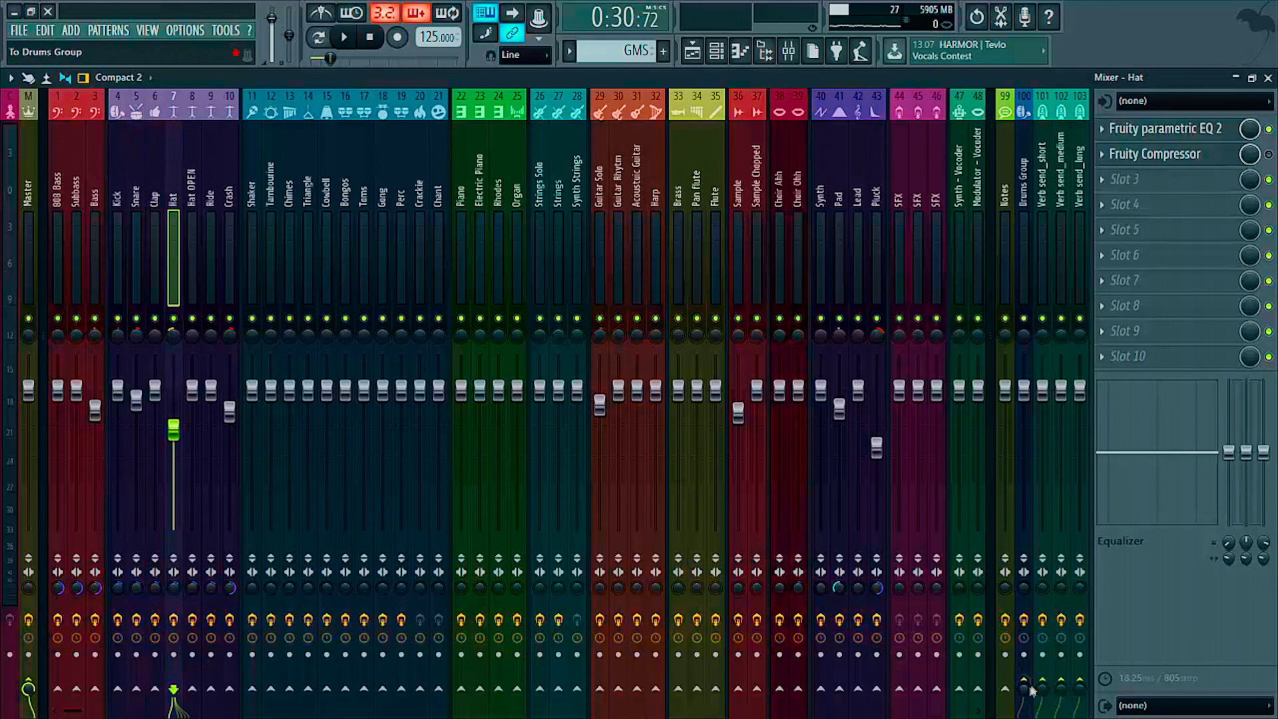
pyautogui.click(1026, 689)
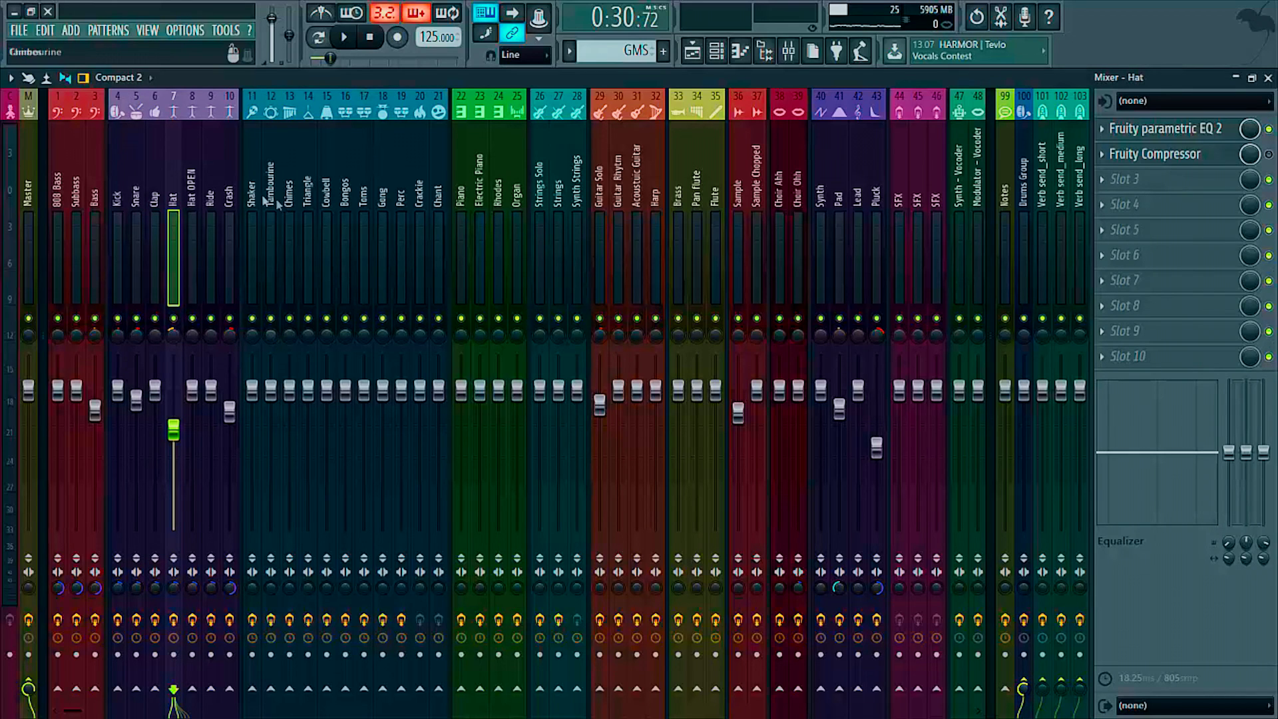
pyautogui.click(230, 197)
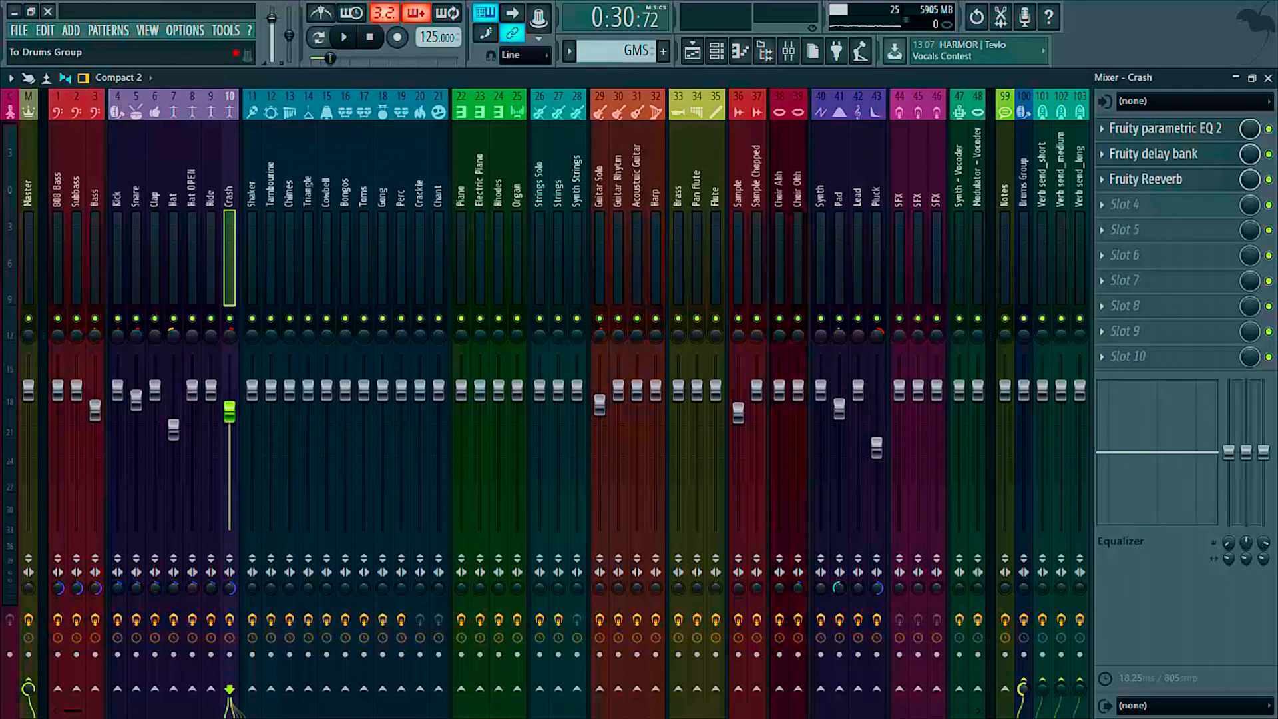
pyautogui.press('space')
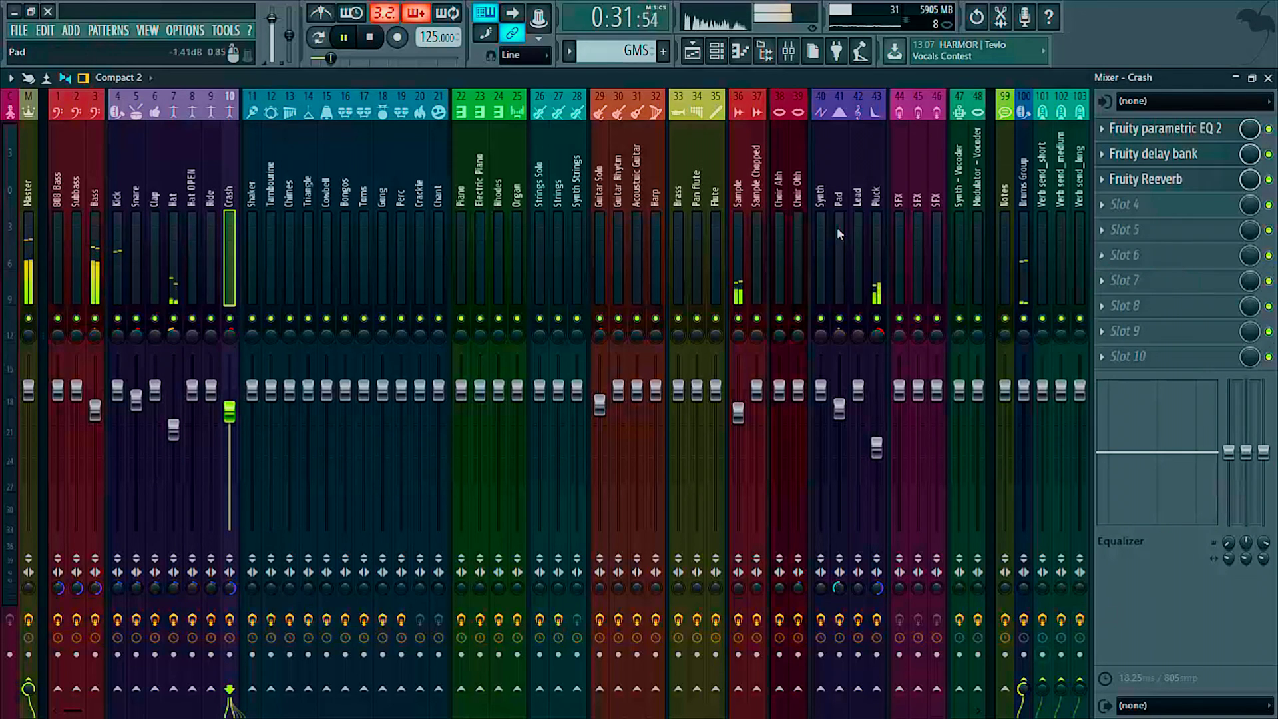
pyautogui.click(1026, 181)
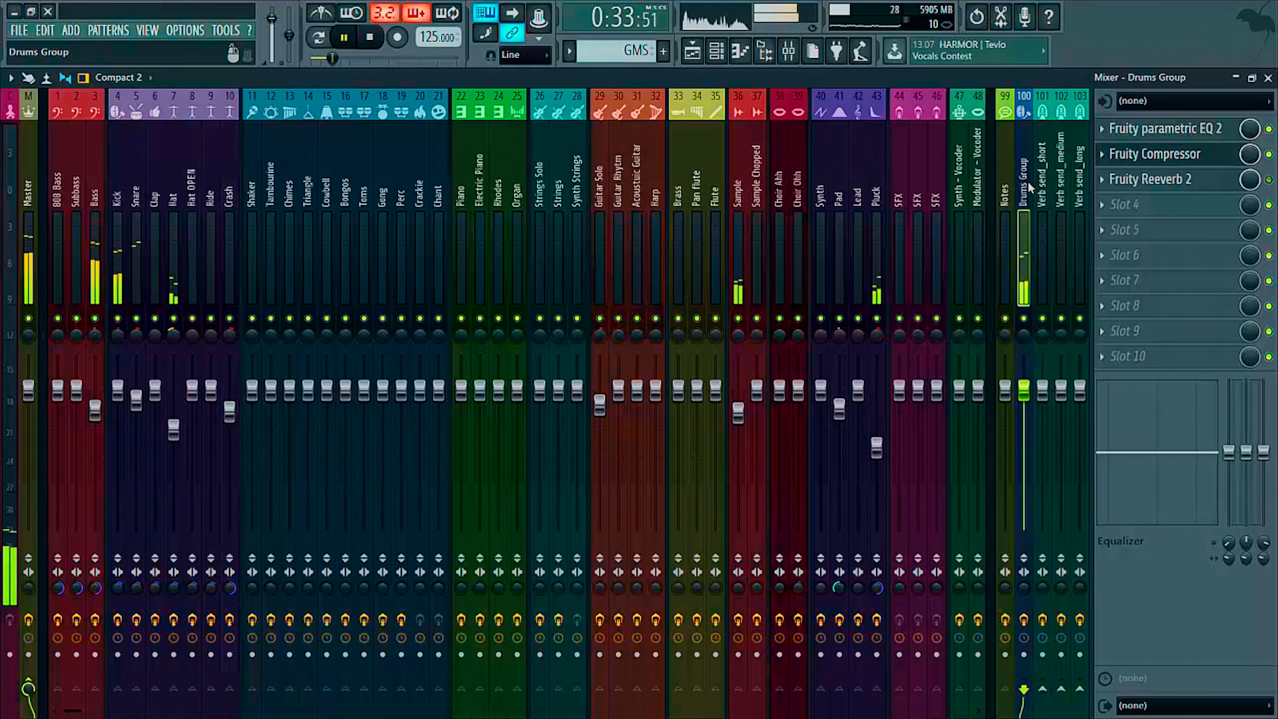
pyautogui.press('space')
# - Disable the Drums Group's Fruity parametric EQ 2 and set its Fruity Compressor to a -17.8 dB threshold and 3.8:1 ratio
pyautogui.click(1181, 157)
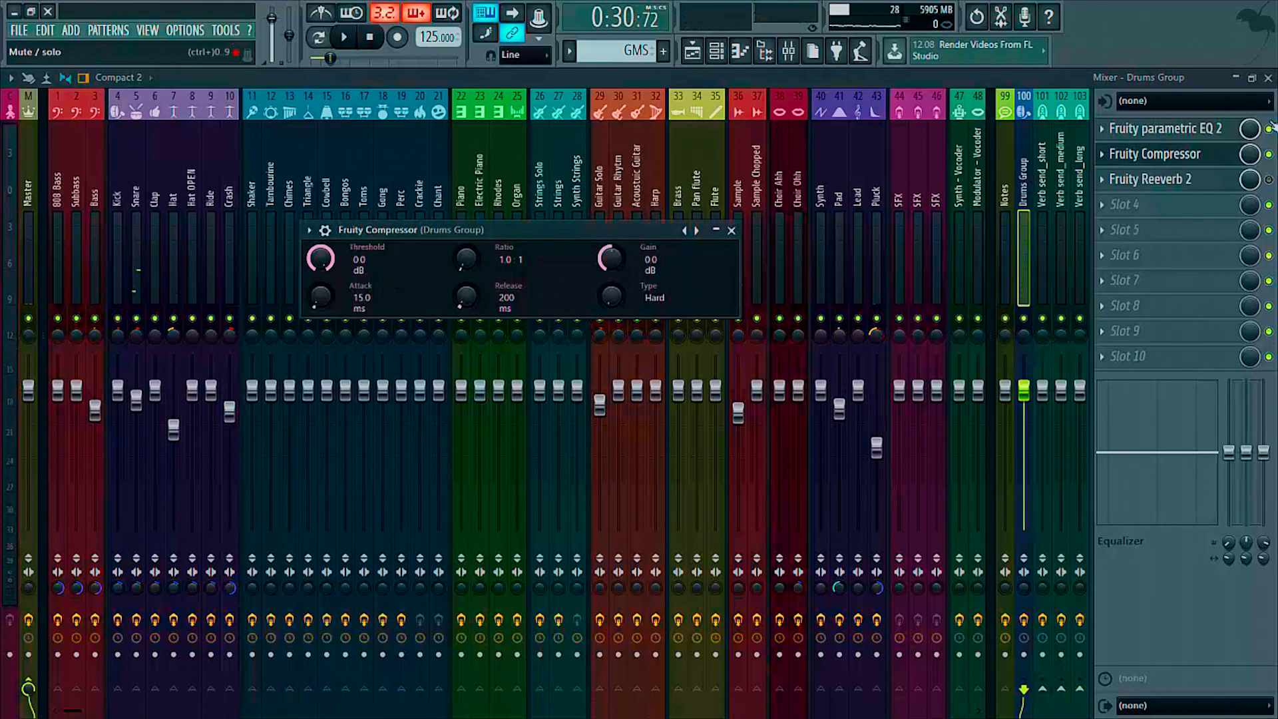
pyautogui.click(1270, 128)
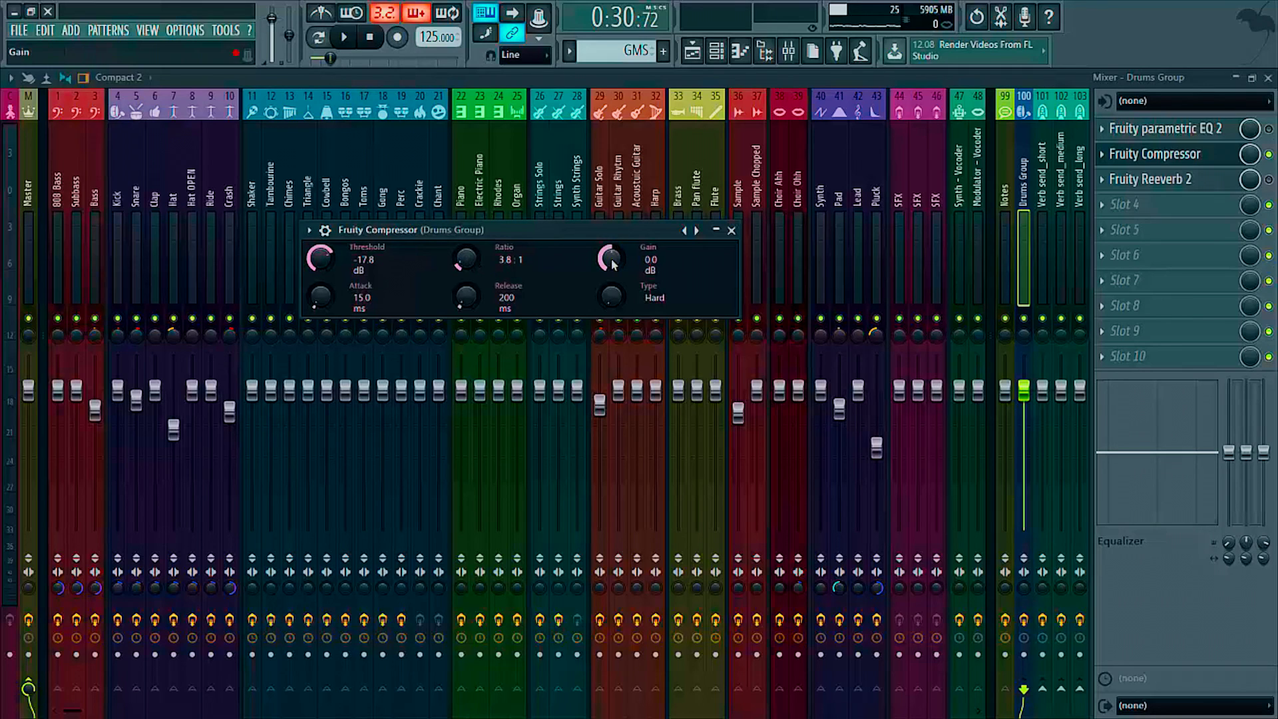
pyautogui.press('space')
pyautogui.press('space')
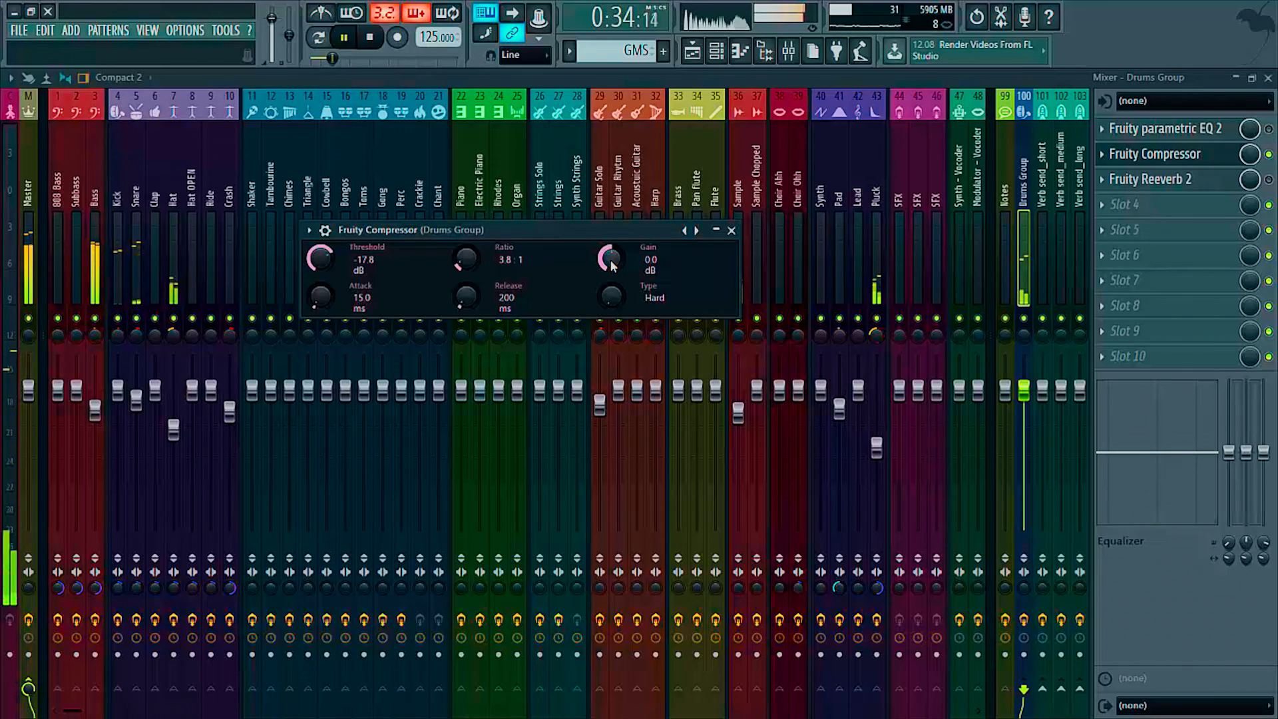
# - Set the compressor to Vintage type with 5.3 ms attack, 120 ms release and -2.5 dB gain during playback
pyautogui.moveTo(610, 296); pyautogui.dragTo(611, 280)
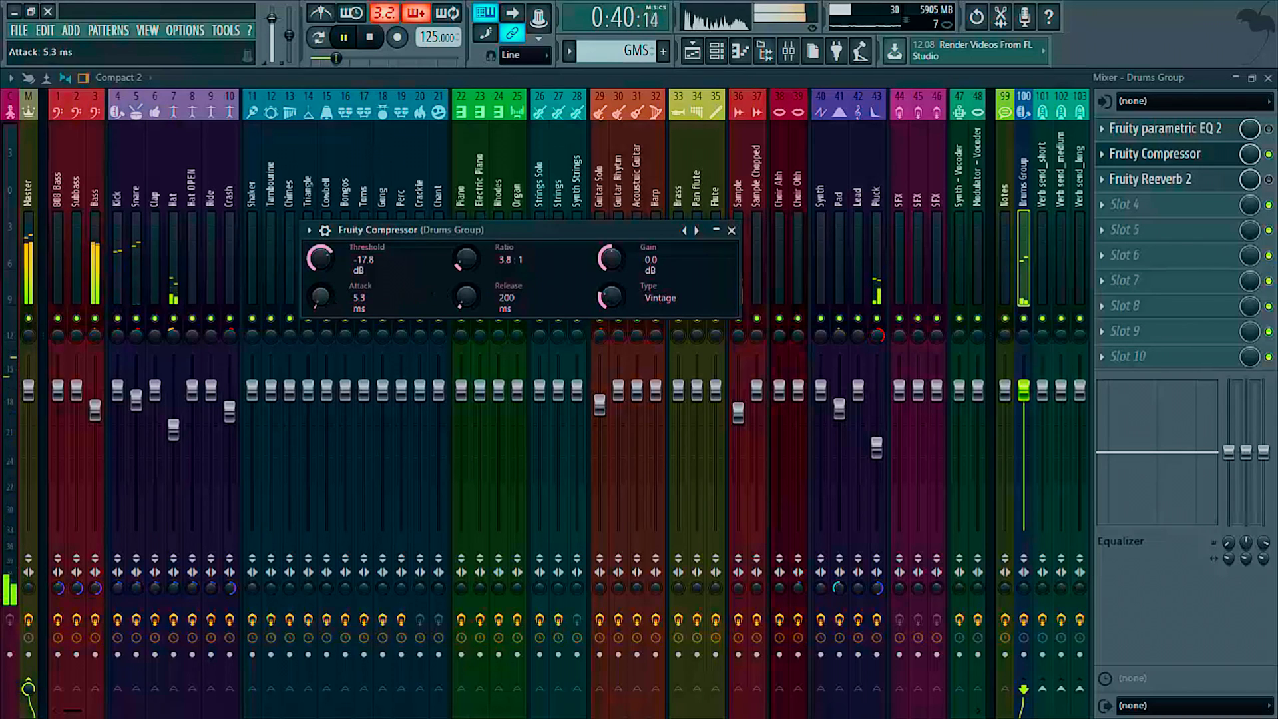
pyautogui.moveTo(466, 297); pyautogui.dragTo(466, 320)
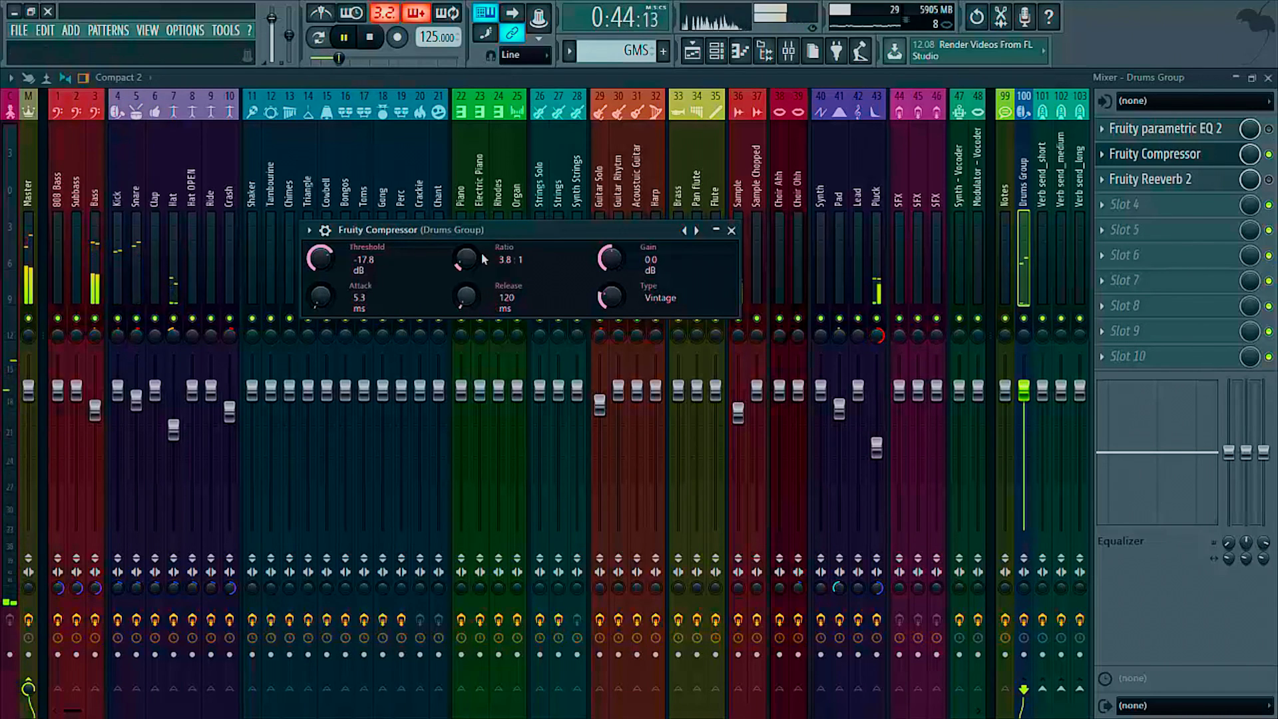
pyautogui.moveTo(610, 258); pyautogui.dragTo(610, 244)
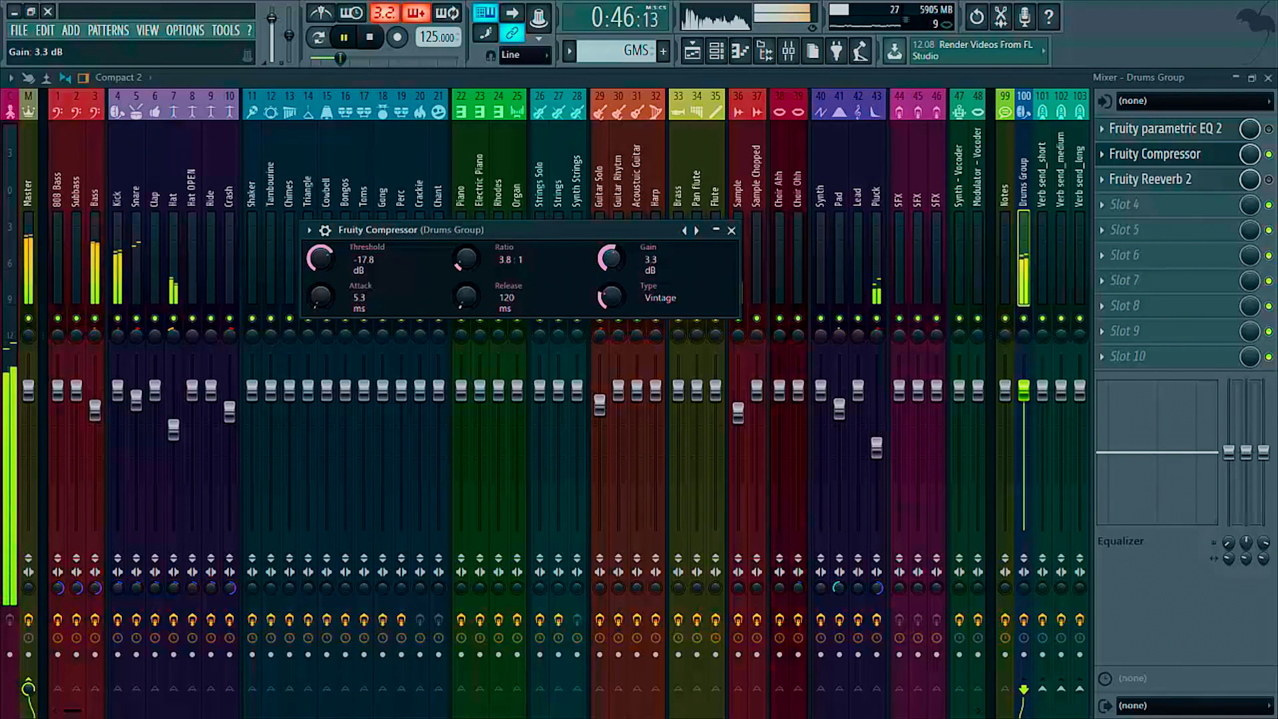
pyautogui.moveTo(610, 243); pyautogui.dragTo(610, 268)
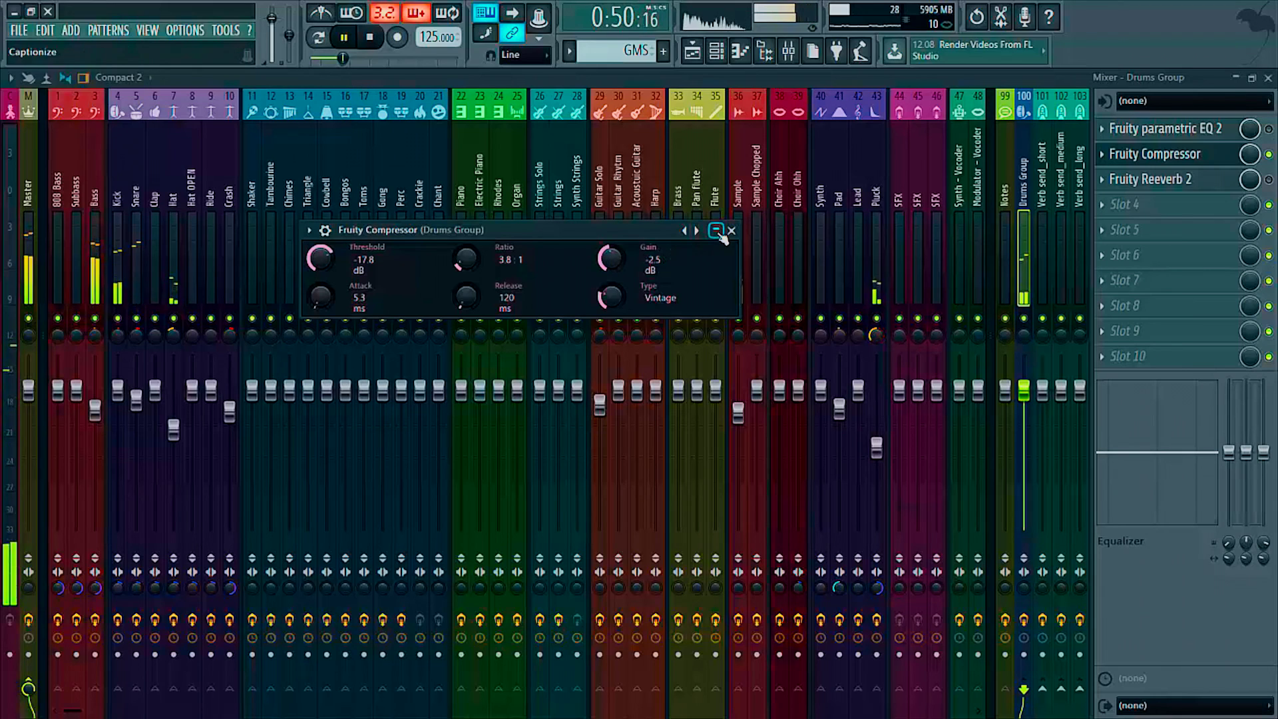
# - Close the compressor, lower the Drums Group volume to about 90% (-2.4 dB) and stop playback
pyautogui.click(731, 230)
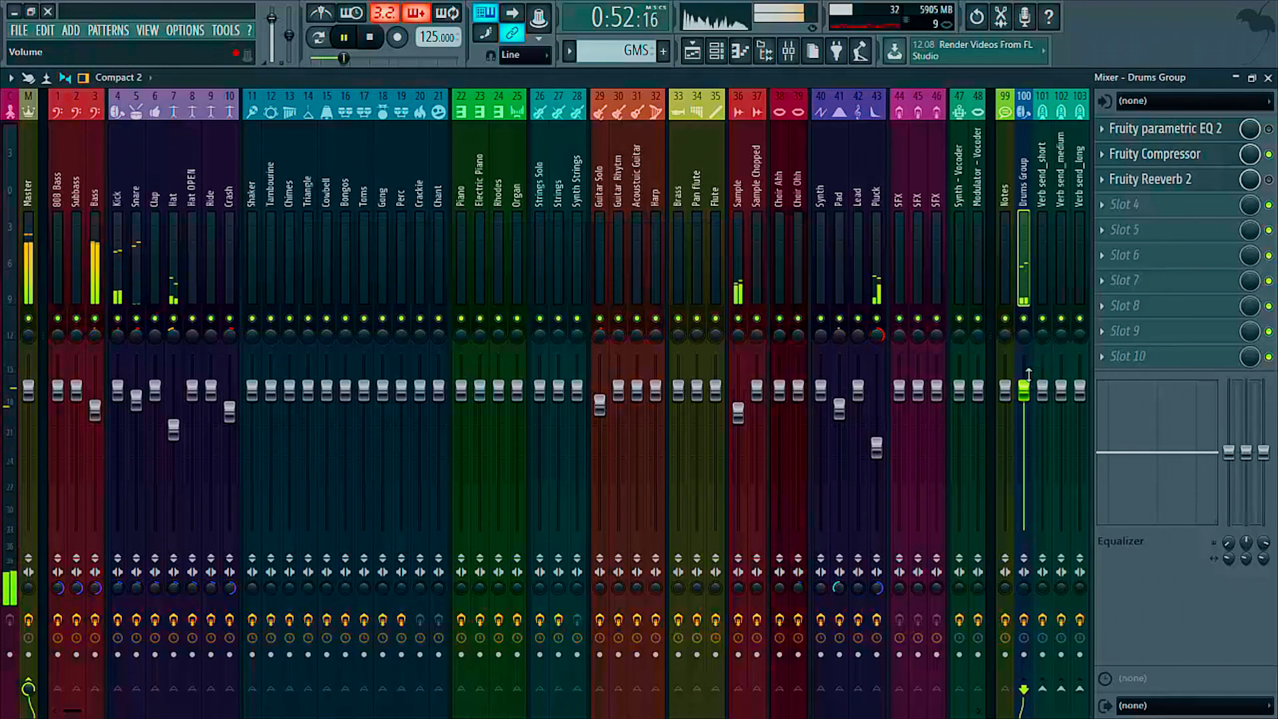
pyautogui.moveTo(1025, 394); pyautogui.dragTo(1025, 396)
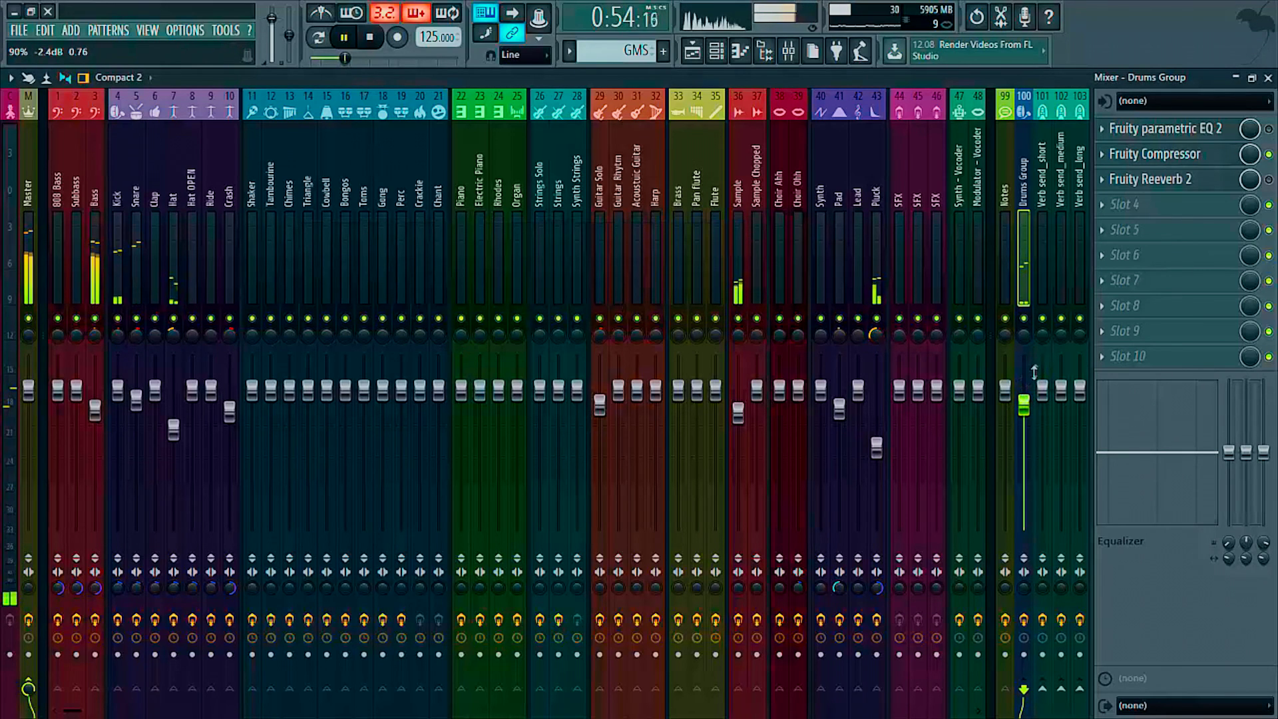
pyautogui.press('space')
# - Solo the Drums Group and unmute the Kick, Snare, Clap, Hat, Hat OPEN, Ride and Crash tracks
pyautogui.rightClick(1024, 319)
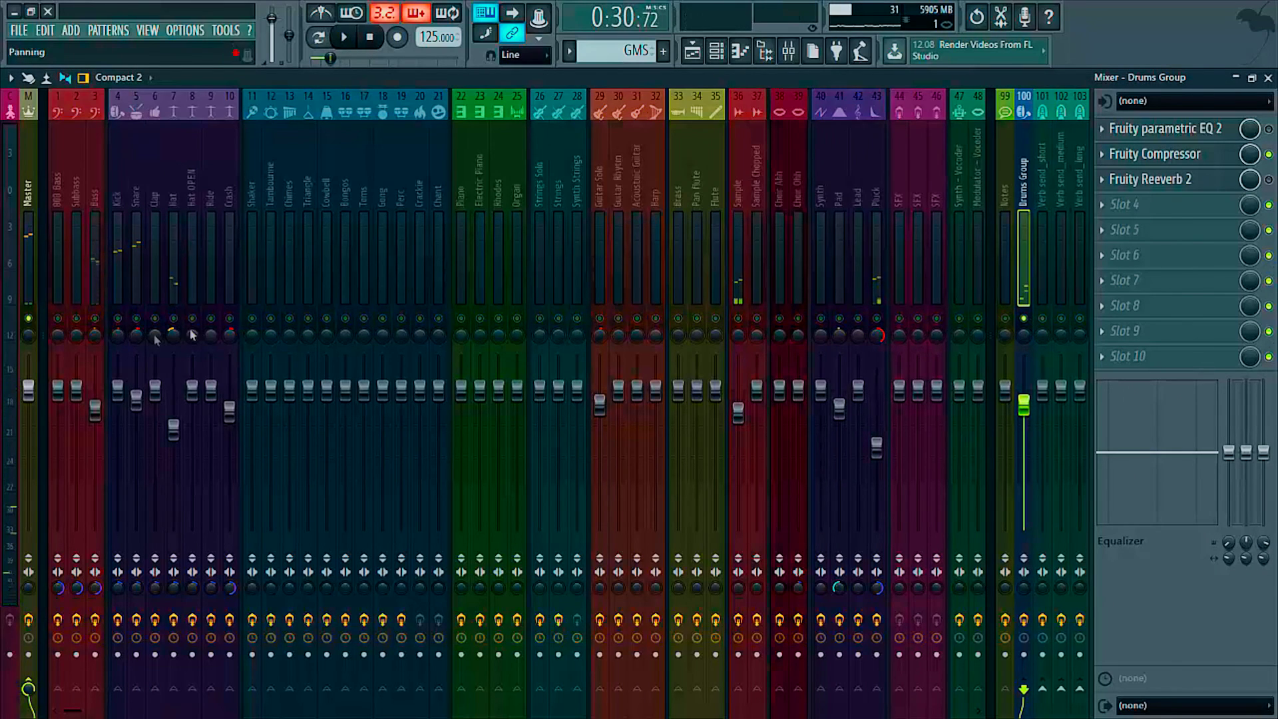
pyautogui.click(117, 318)
pyautogui.click(136, 318)
pyautogui.click(154, 319)
pyautogui.click(173, 318)
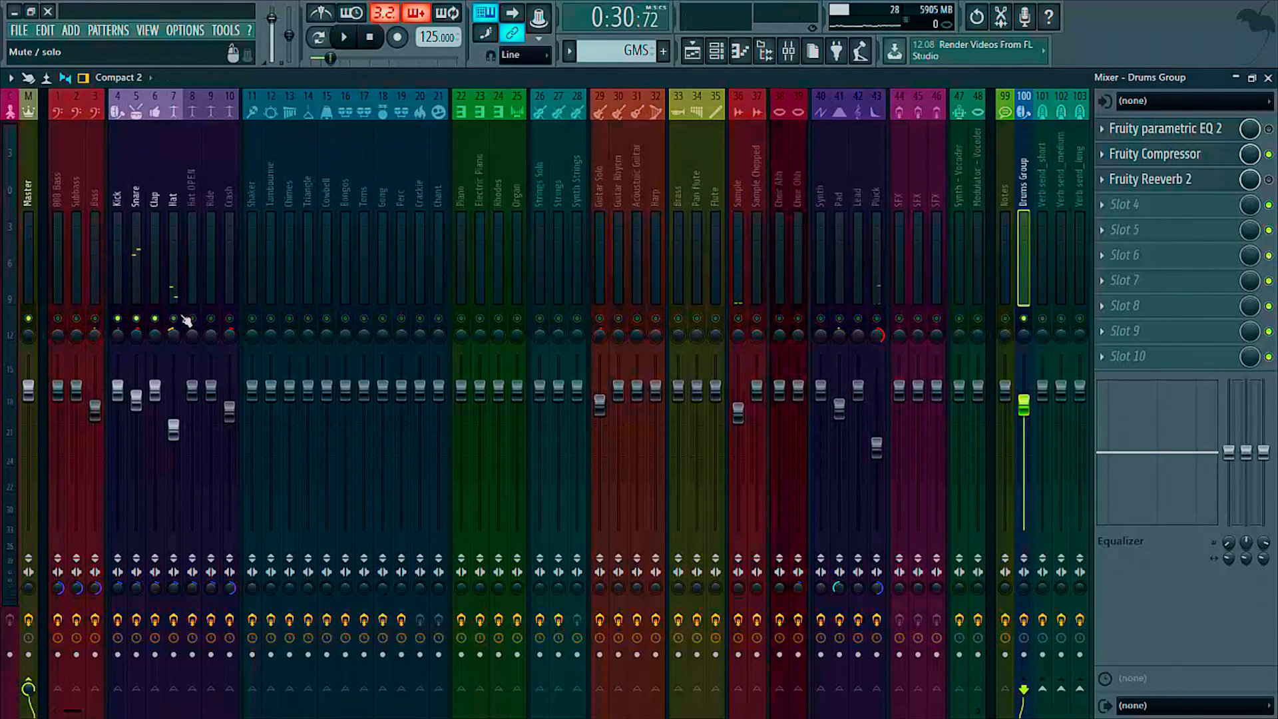
pyautogui.click(192, 319)
pyautogui.click(229, 318)
pyautogui.click(210, 318)
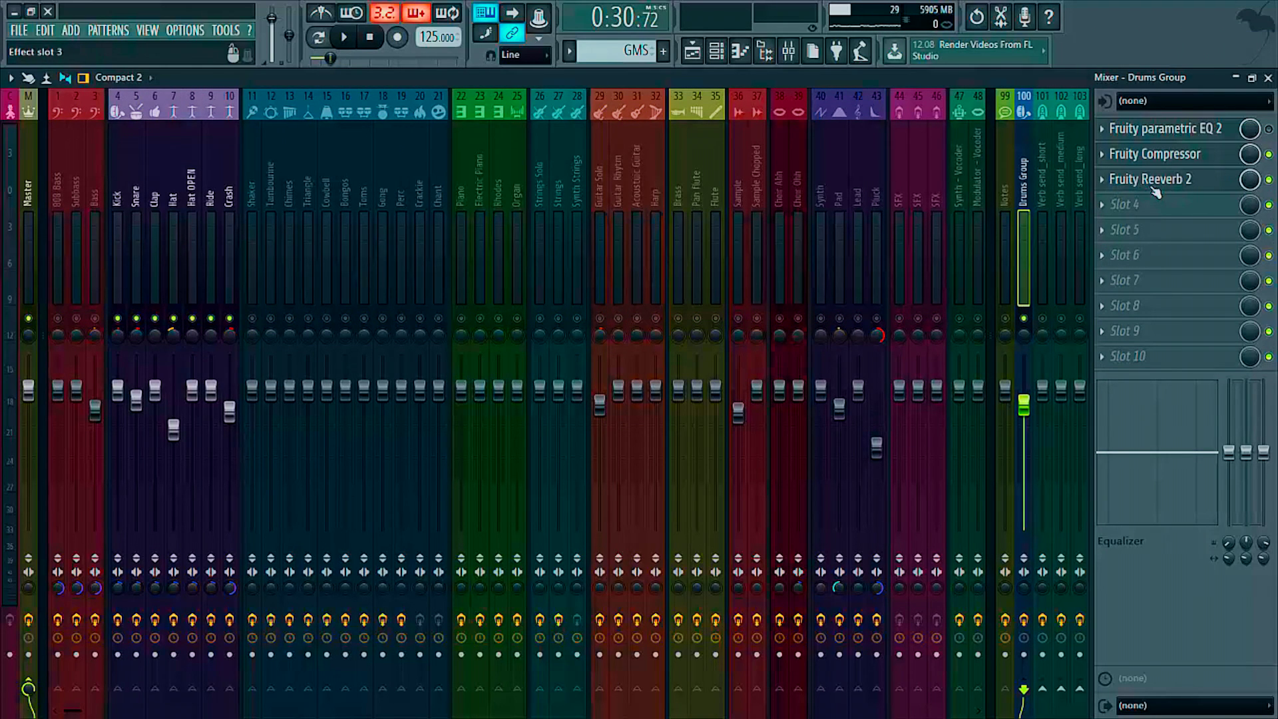
# - Adjust the Drums Group's Fruity Reeverb 2 during playback, raising the low cut and shortening the decay, and close it
pyautogui.click(1157, 181)
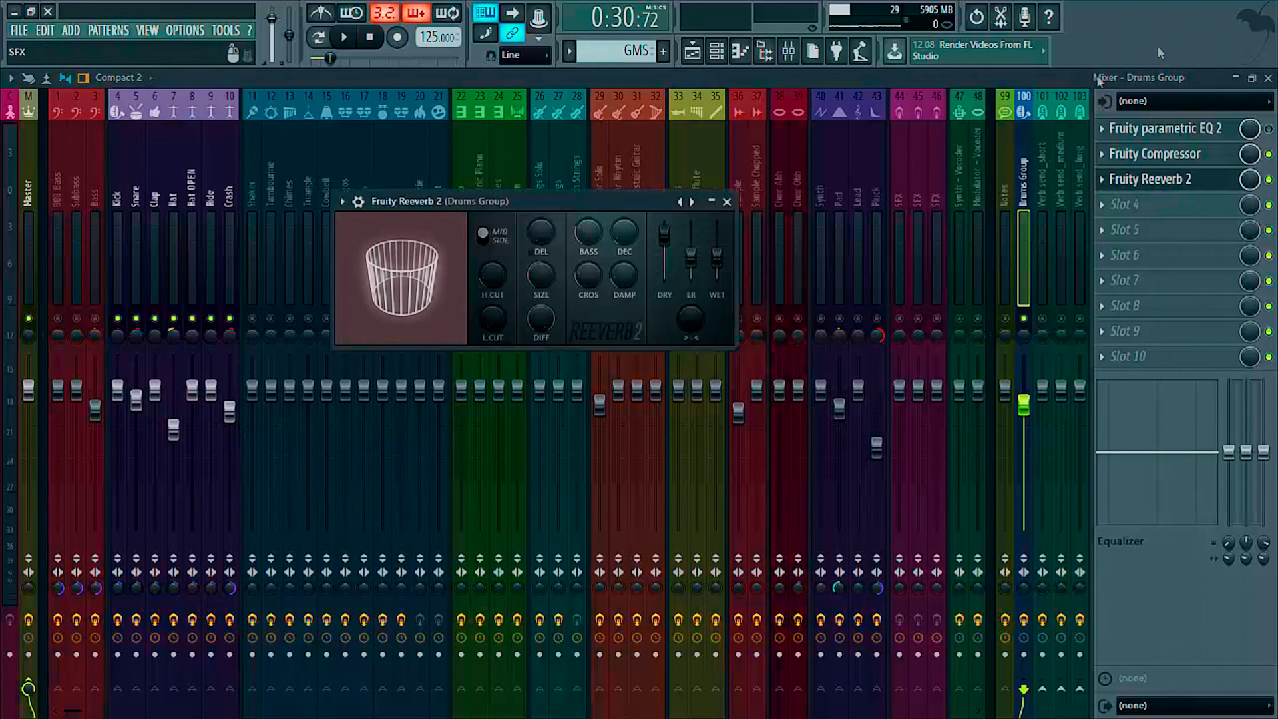
pyautogui.press('space')
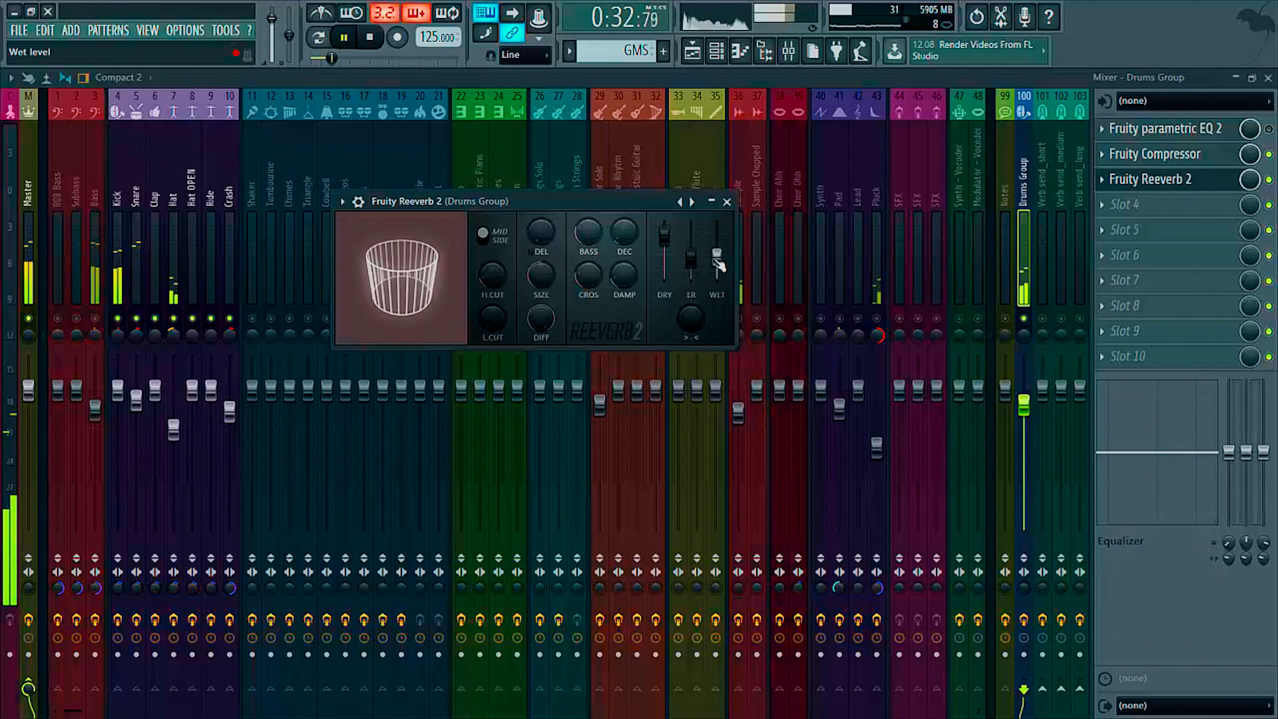
pyautogui.moveTo(491, 322); pyautogui.dragTo(493, 257)
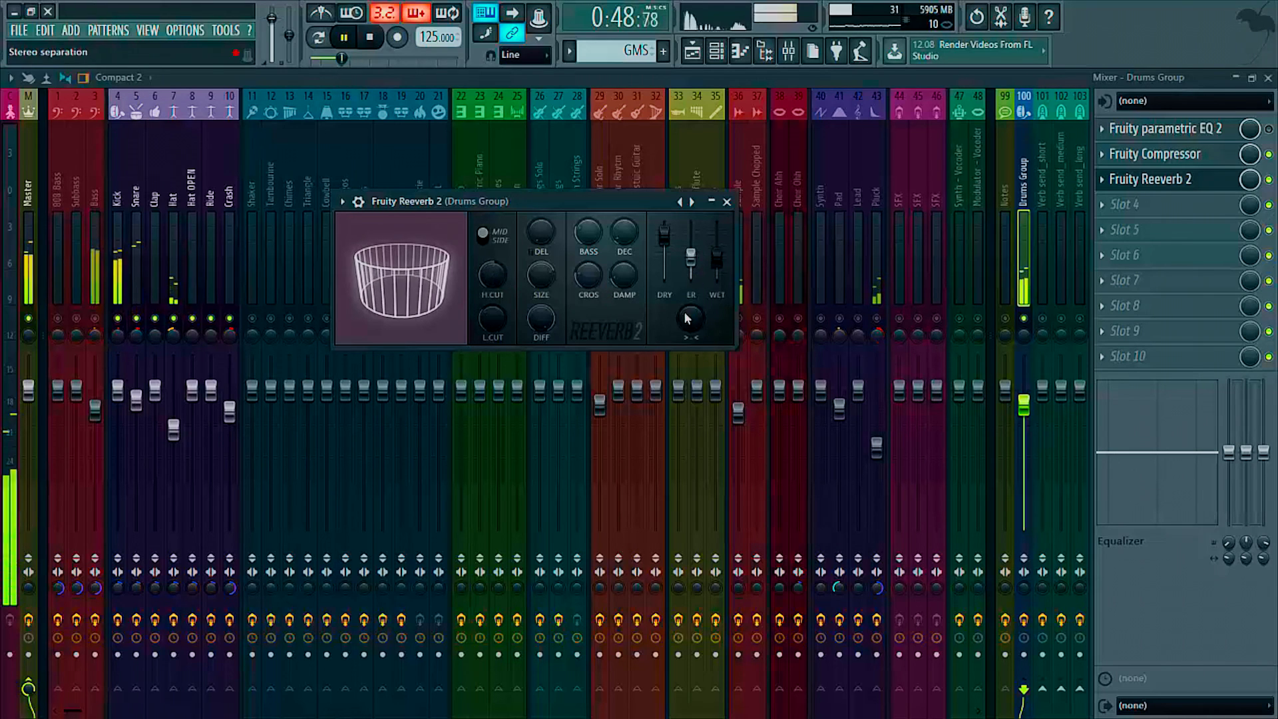
pyautogui.moveTo(624, 232)
pyautogui.mouseDown()
pyautogui.moveTo(625, 221)
pyautogui.moveTo(620, 242)
pyautogui.mouseUp()
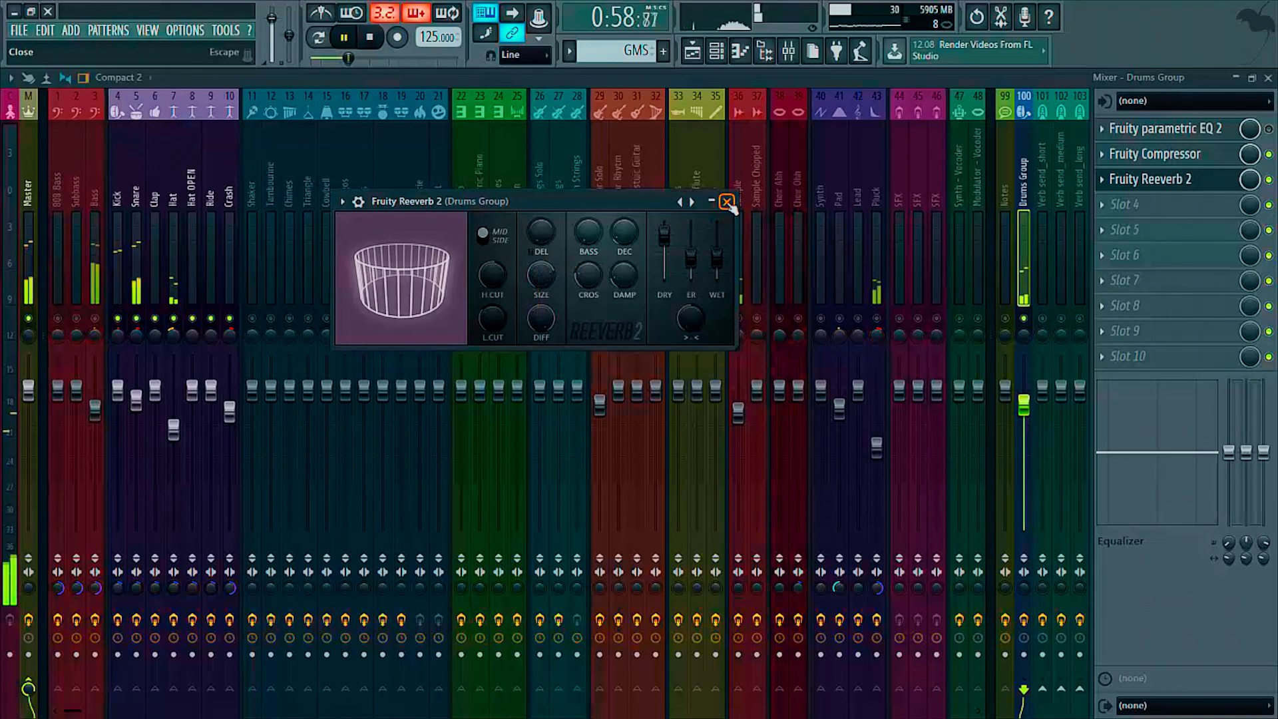
pyautogui.press('space')
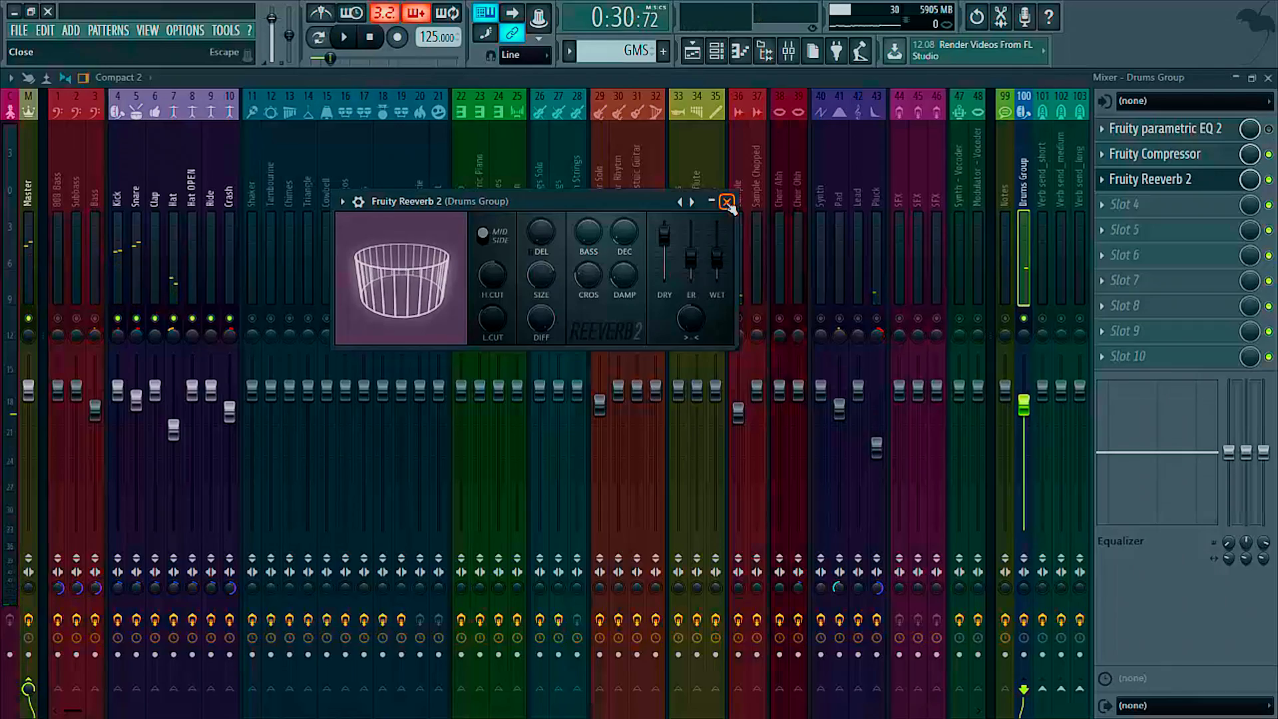
pyautogui.click(726, 202)
# - Select the 808 Bass mixer track, unmute all tracks again and play the full mix
pyautogui.scroll(-10, 375, 269)
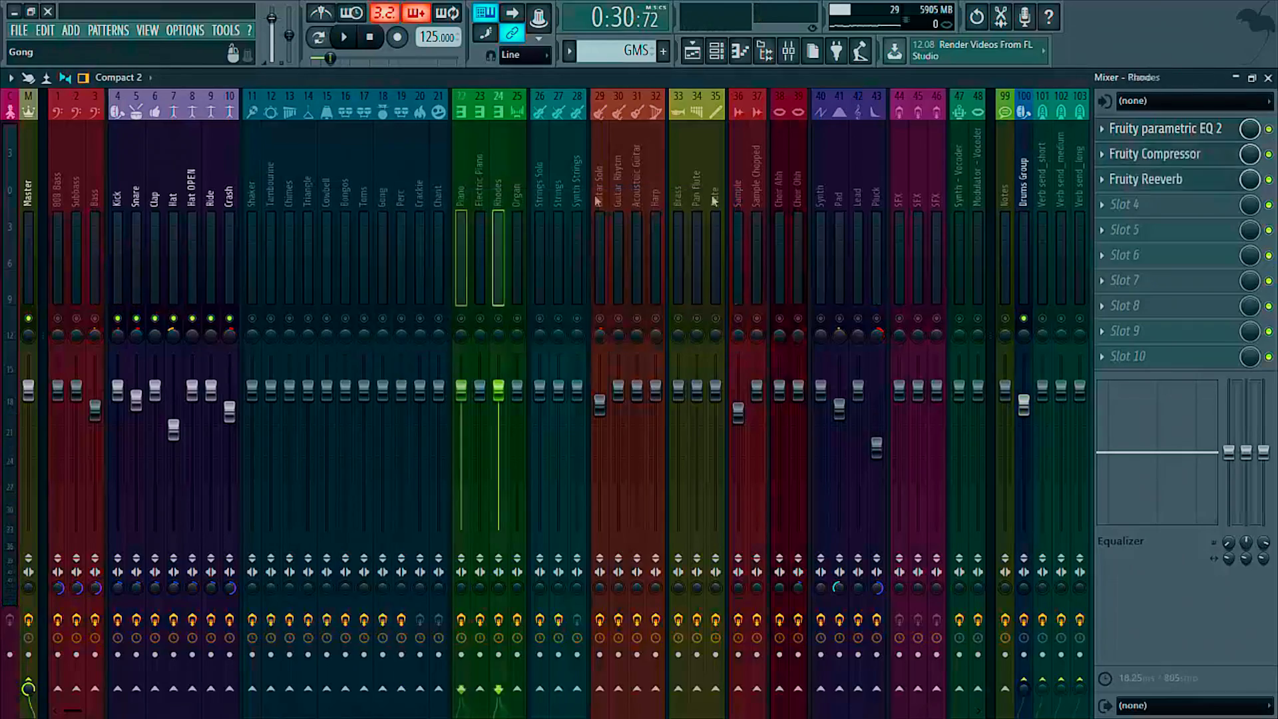
pyautogui.scroll(14, 2, 191)
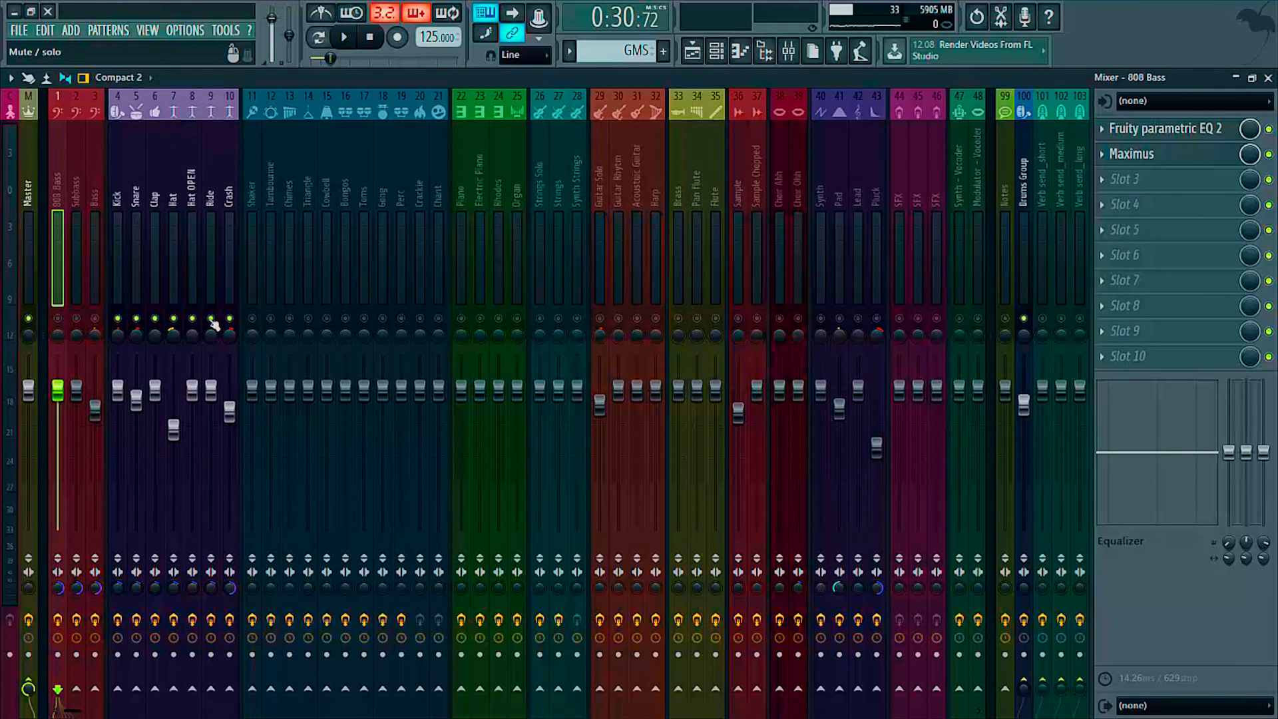
pyautogui.press('space')
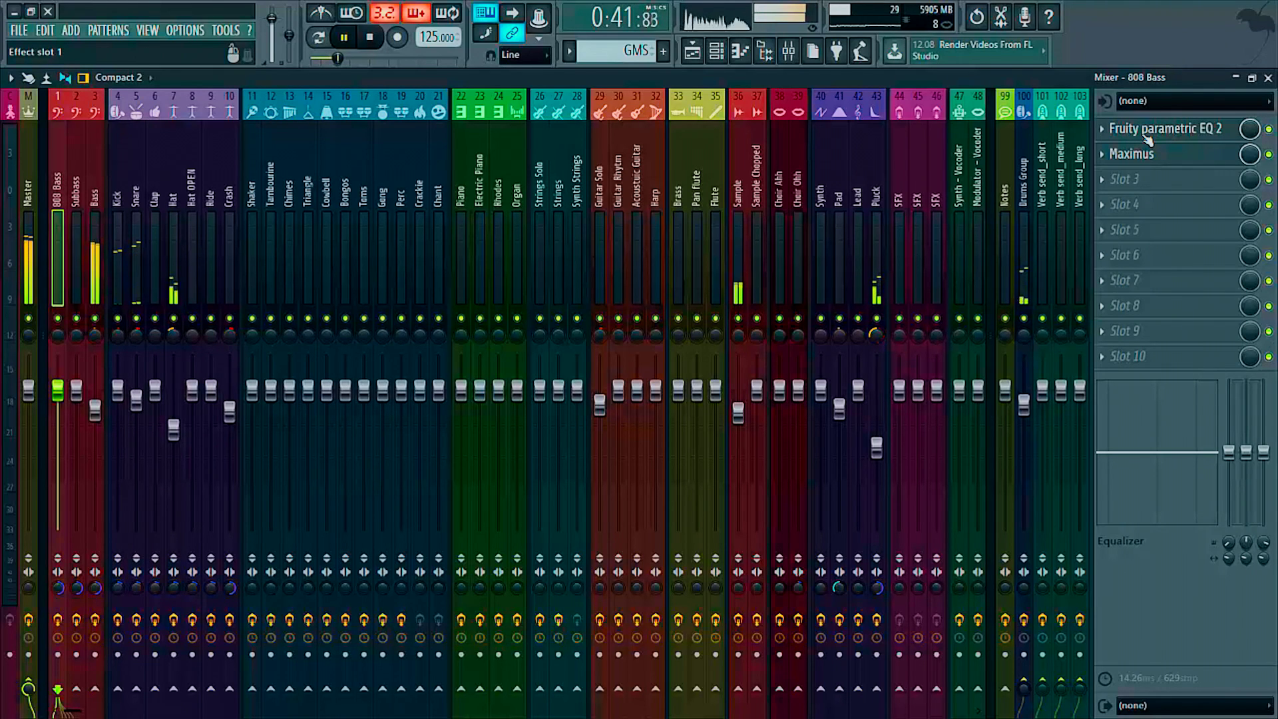
# - Close the mixer and continue playback from Chorus 1 in the playlist, viewing the pattern and Pluck panning clips
pyautogui.click(1268, 78)
pyautogui.click(834, 120)
pyautogui.scroll(-2, 833, 119)
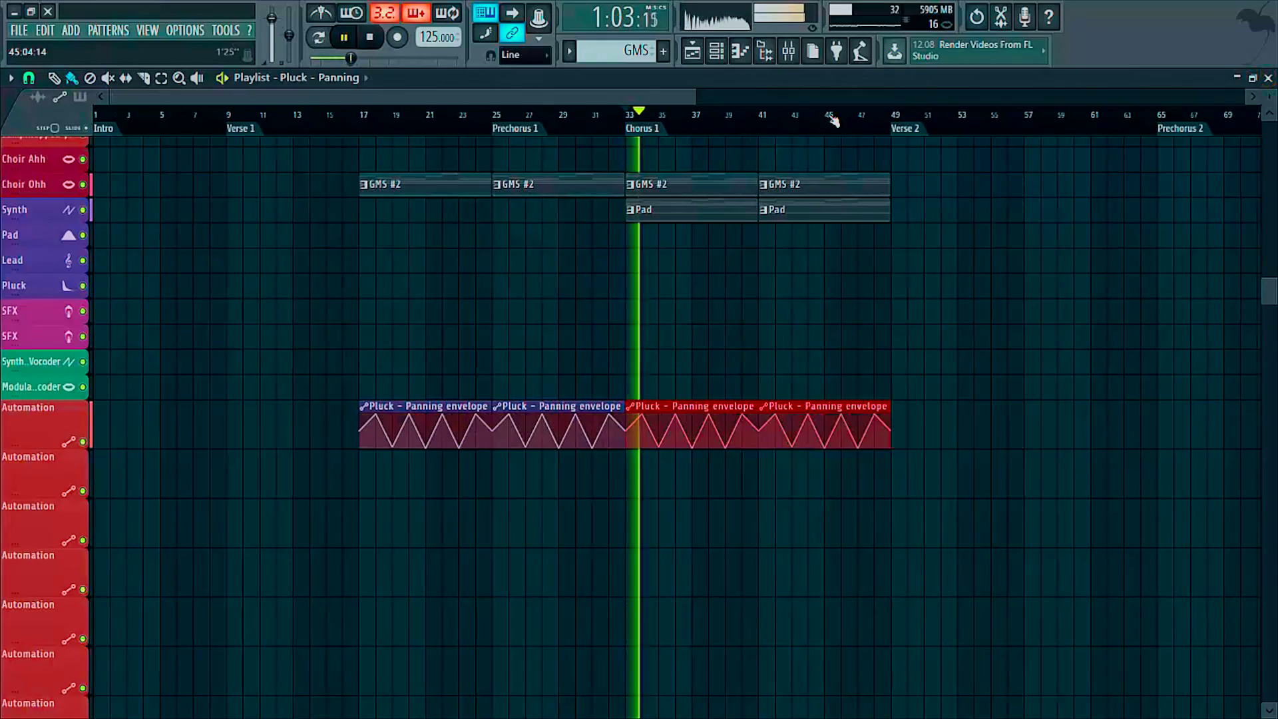
# - Look over the drum, guitar and sample clips up to Verse 2 during Chorus 1 playback, and stop playback
pyautogui.scroll(-1, 834, 120)
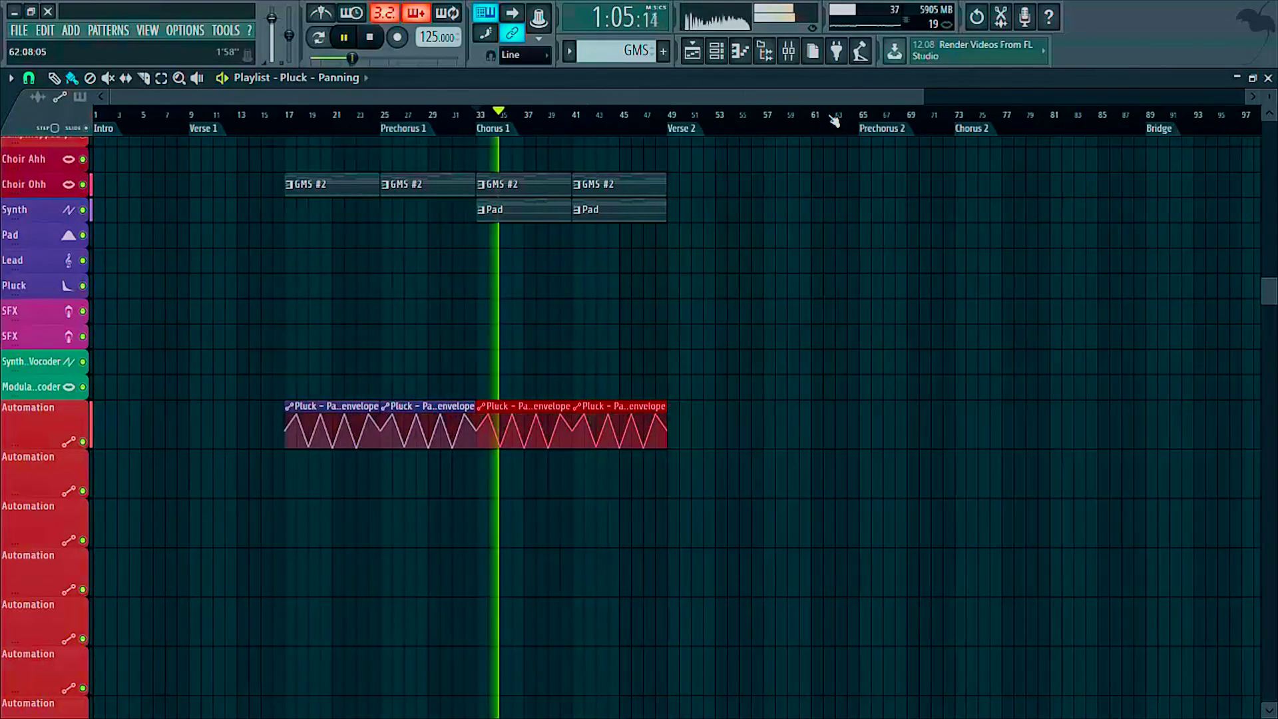
pyautogui.scroll(10, 789, 266)
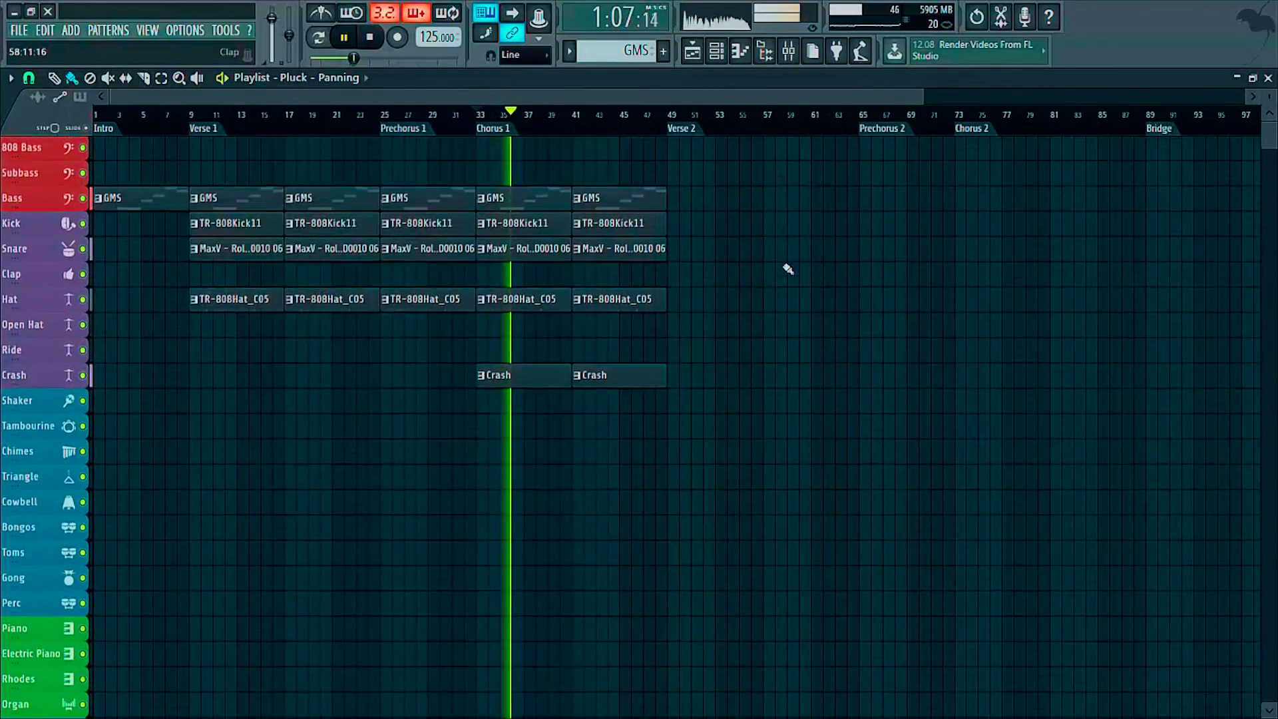
pyautogui.scroll(-6, 789, 269)
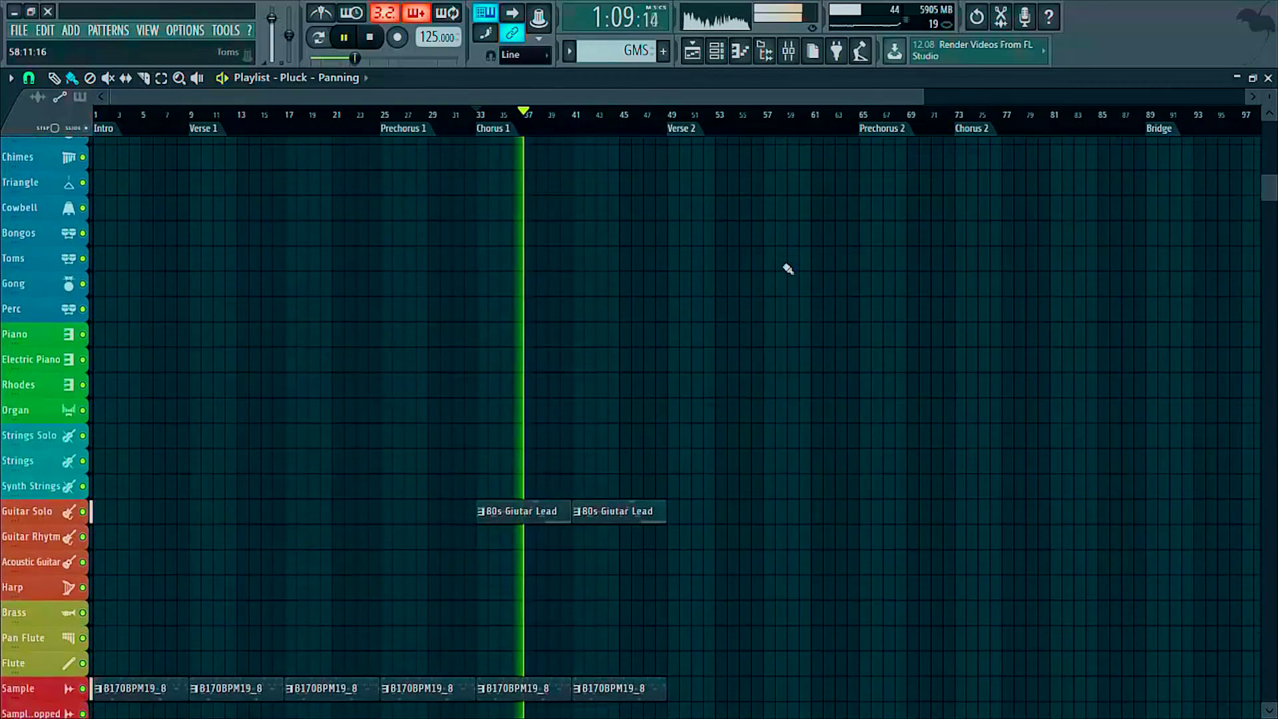
pyautogui.press('space')
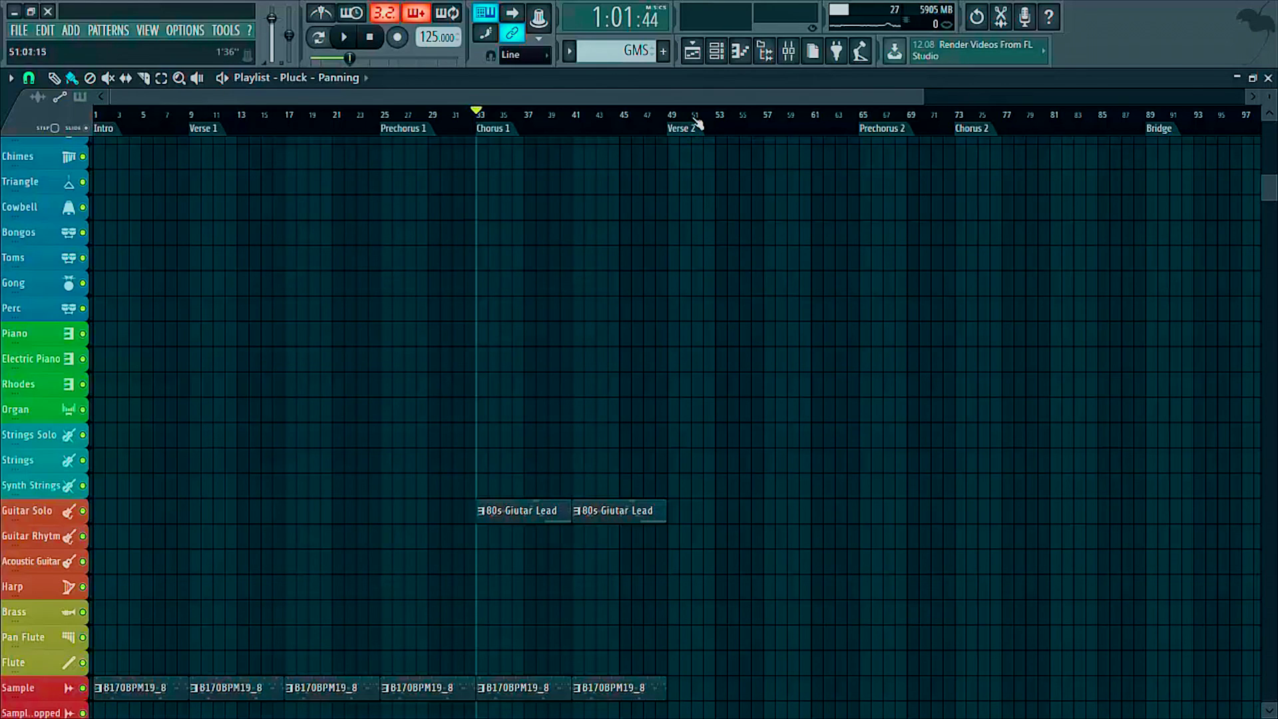
# - Select the playlist time range from bar 1 to bar 49, covering Intro through Chorus 1, and play it from the start
pyautogui.scroll(-3, 697, 124)
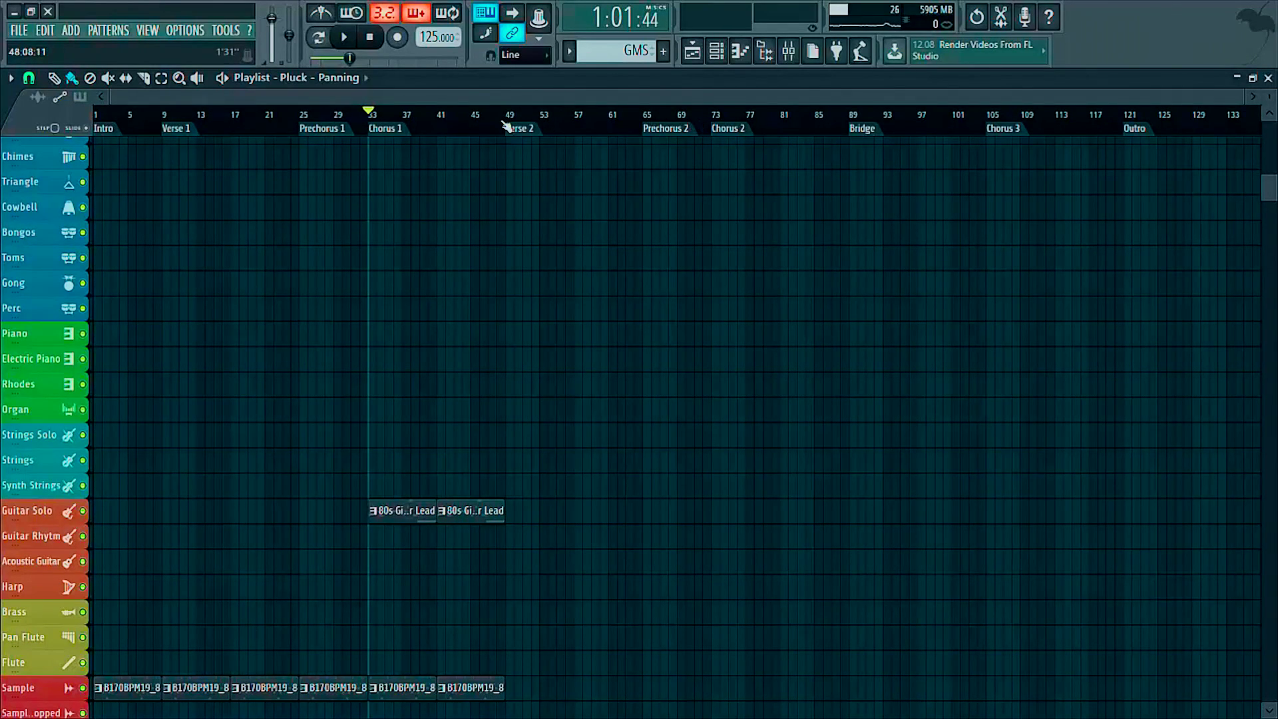
pyautogui.moveTo(511, 121); pyautogui.dragTo(94, 122)
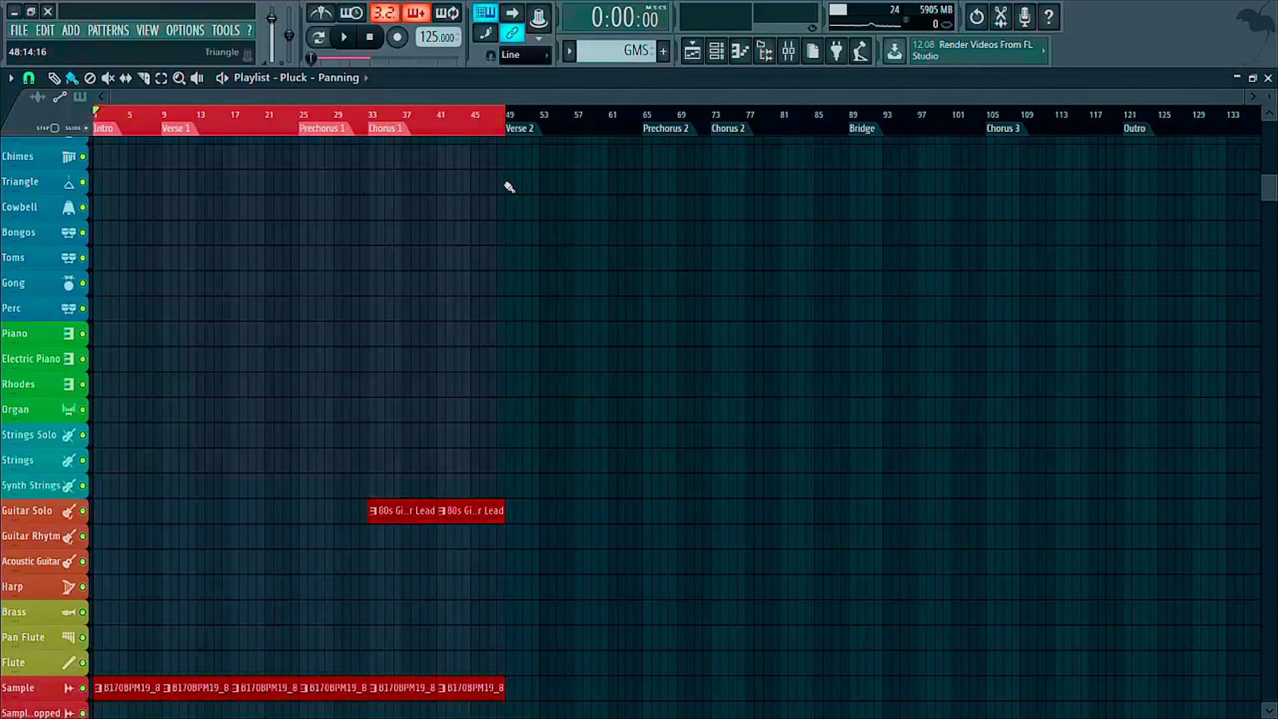
pyautogui.click(348, 38)
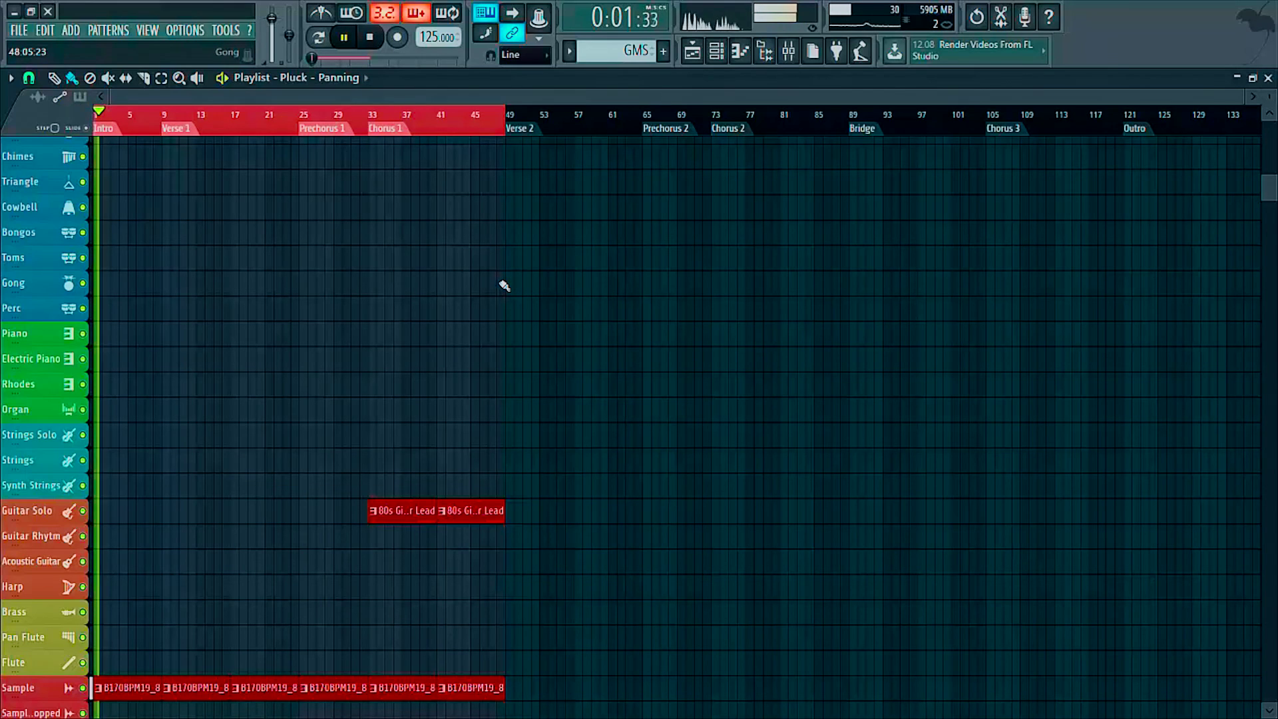